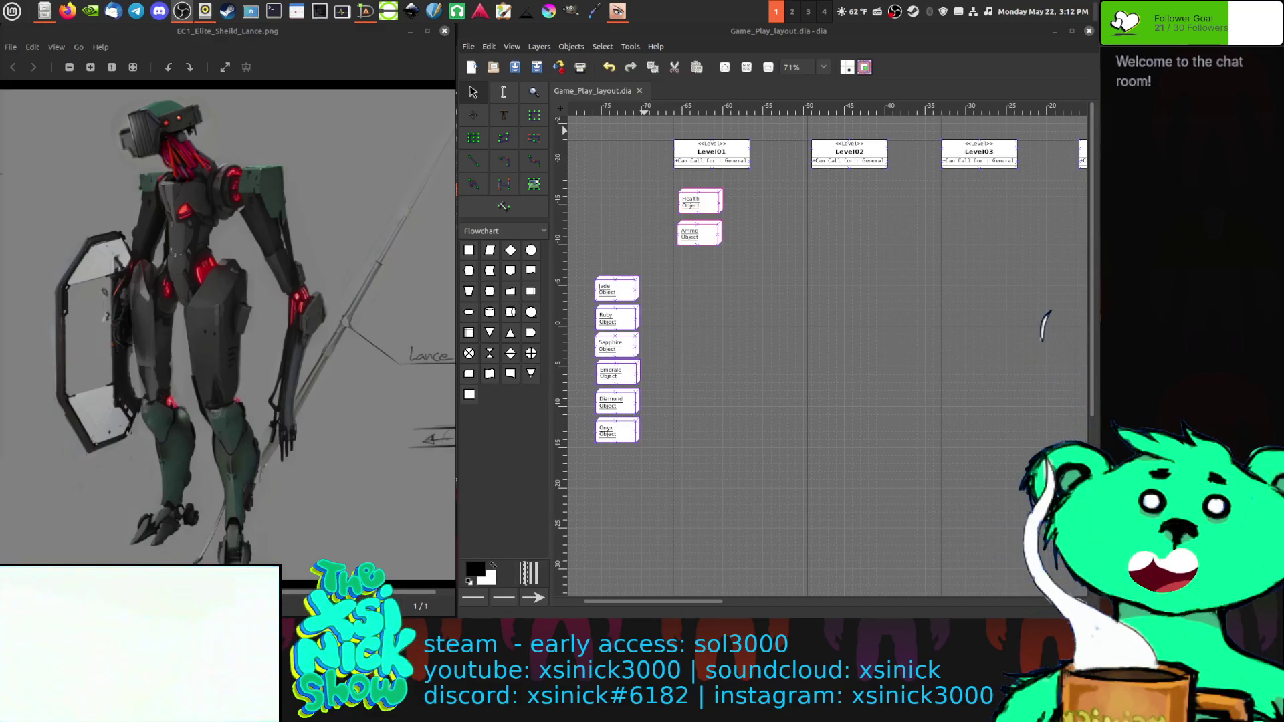
Pan and zoom the AI_ENEMY flowchart around the Level boxes
{"action": "left_click_drag", "start_coordinate": [790, 374], "coordinate": [773, 429]}
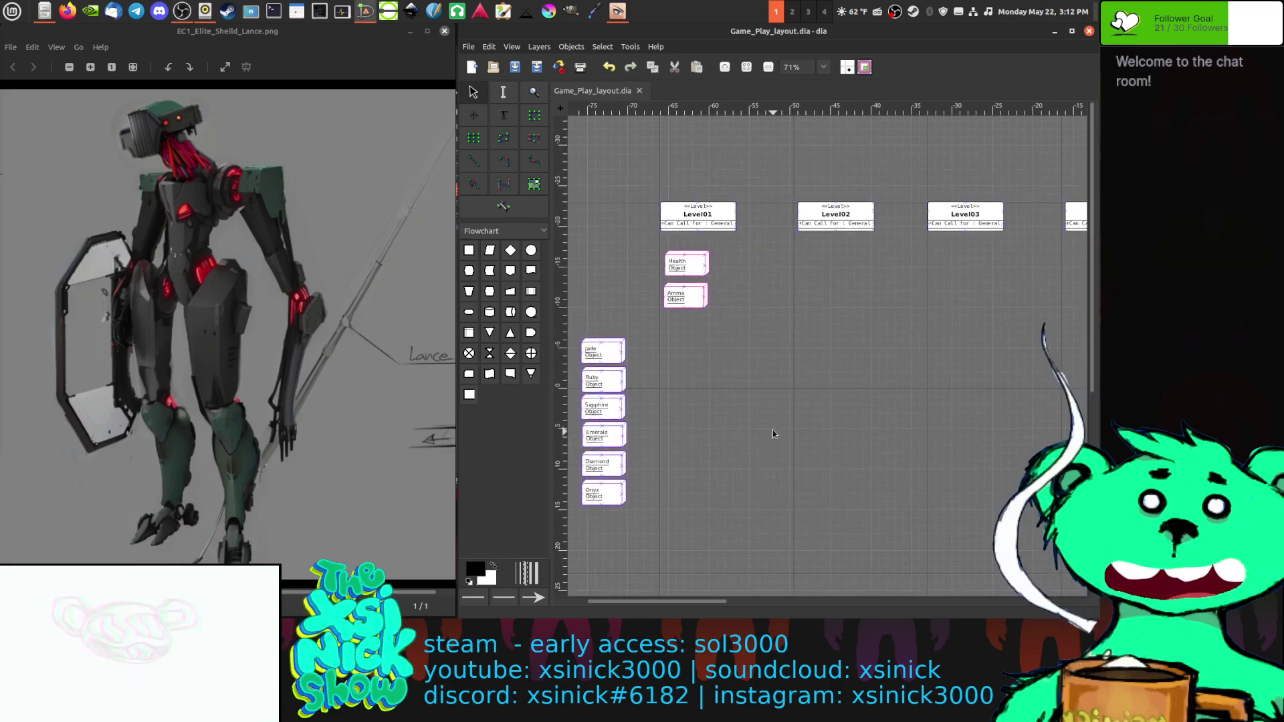
{"action": "scroll", "coordinate": [751, 338], "scroll_direction": "up", "scroll_amount": 1}
{"action": "scroll", "coordinate": [757, 364], "scroll_direction": "up", "scroll_amount": 1}
{"action": "scroll", "coordinate": [740, 364], "scroll_direction": "up", "scroll_amount": 1}
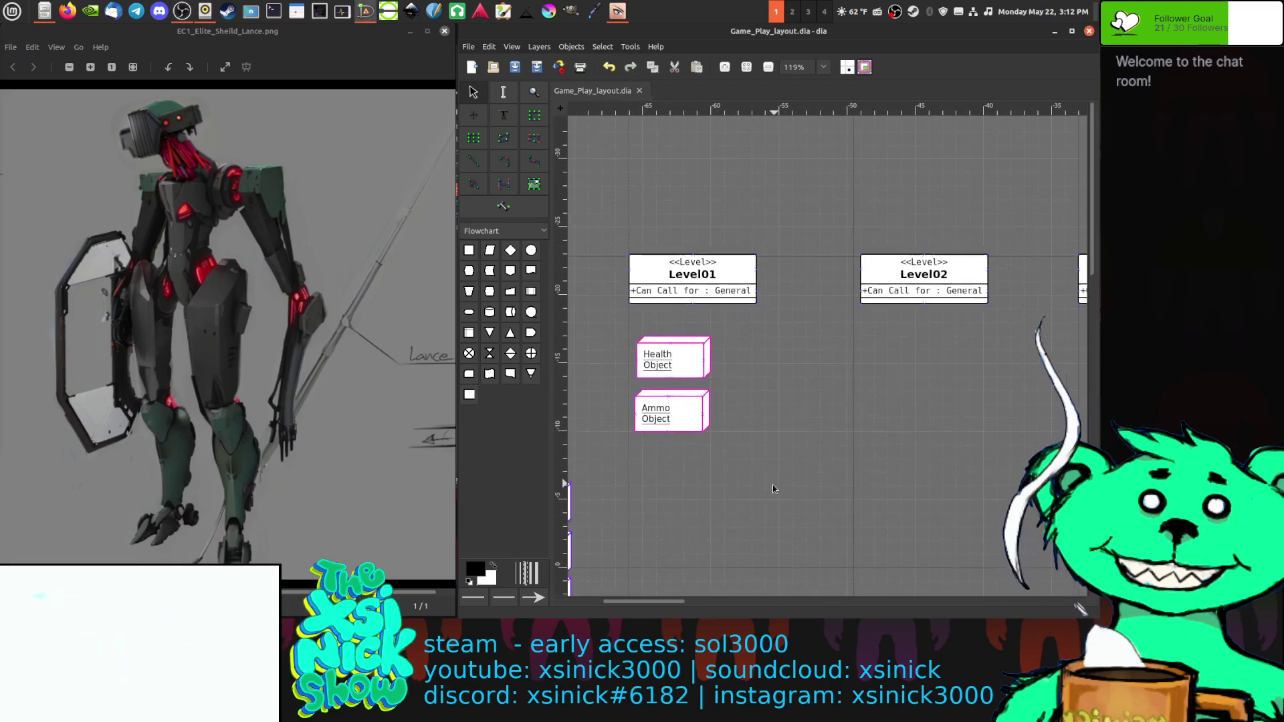
{"action": "scroll", "coordinate": [669, 449], "scroll_direction": "right", "scroll_amount": 3}
{"action": "scroll", "coordinate": [737, 390], "scroll_direction": "down", "scroll_amount": 2}
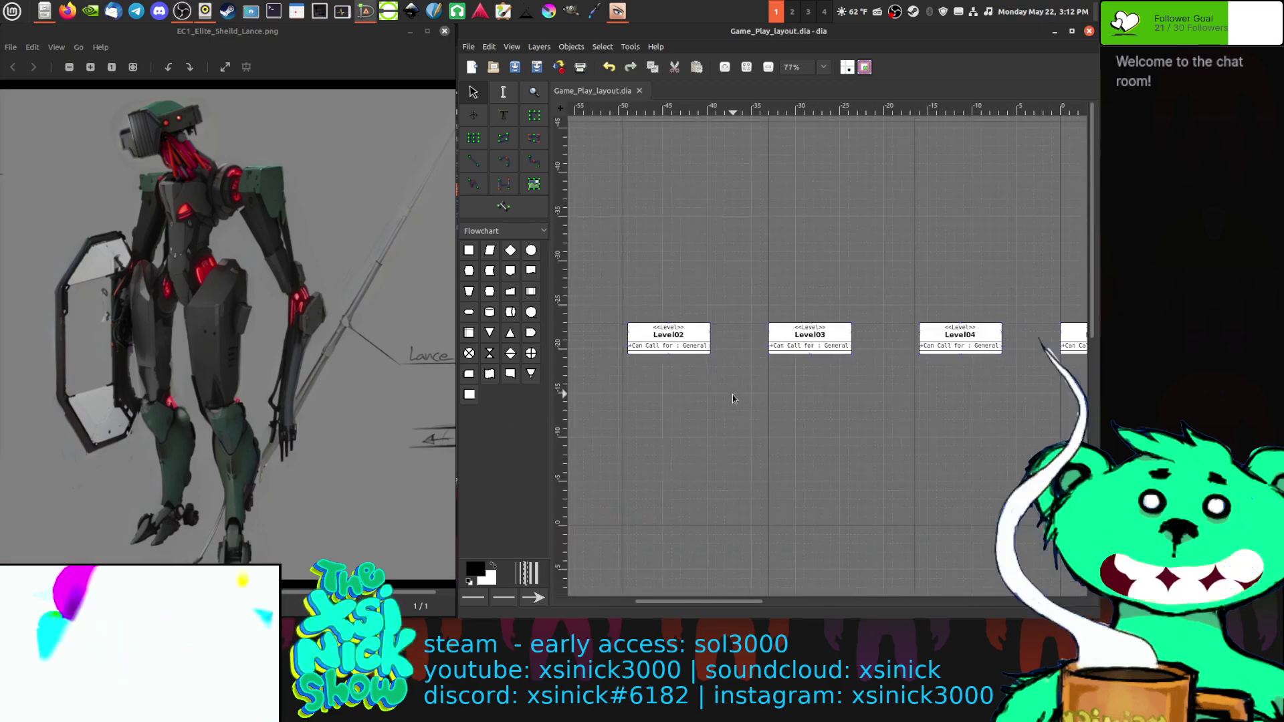
{"action": "scroll", "coordinate": [732, 394], "scroll_direction": "down", "scroll_amount": 3}
{"action": "scroll", "coordinate": [818, 408], "scroll_direction": "right", "scroll_amount": 3}
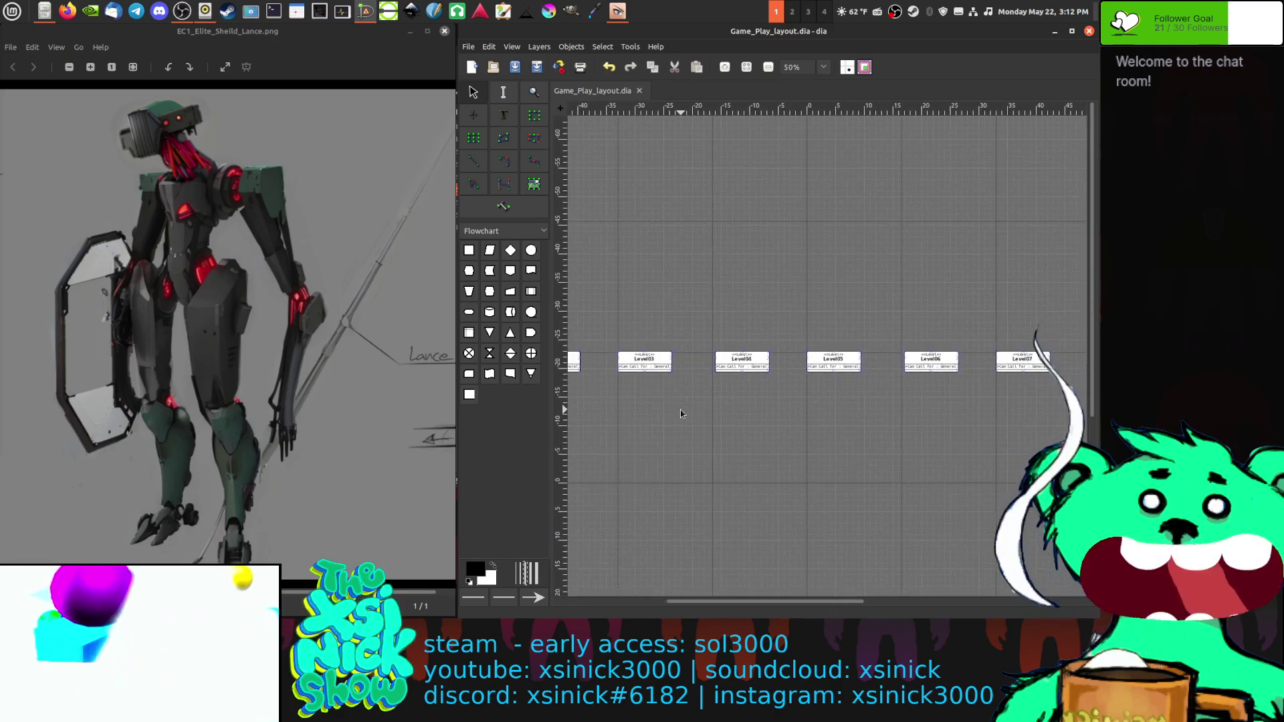
{"action": "scroll", "coordinate": [668, 401], "scroll_direction": "left", "scroll_amount": 2}
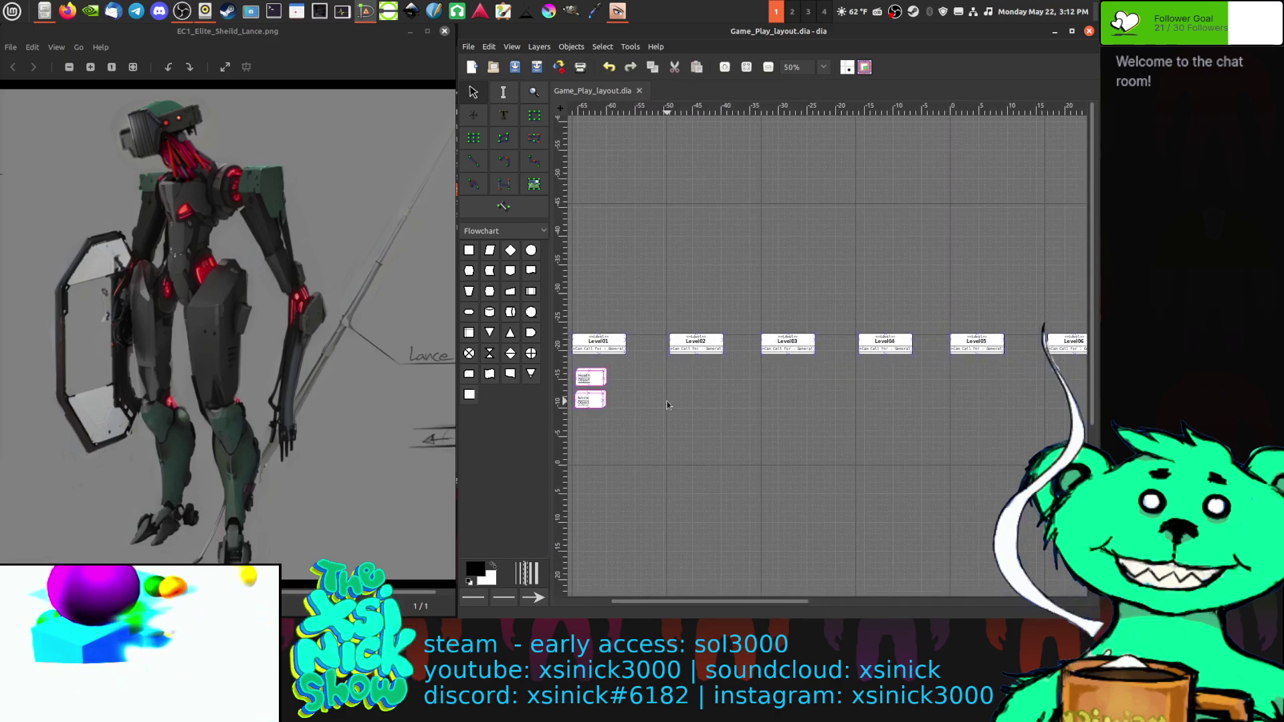
{"action": "scroll", "coordinate": [720, 400], "scroll_direction": "left", "scroll_amount": 2}
{"action": "scroll", "coordinate": [669, 396], "scroll_direction": "up", "scroll_amount": 2}
{"action": "scroll", "coordinate": [680, 391], "scroll_direction": "up", "scroll_amount": 1}
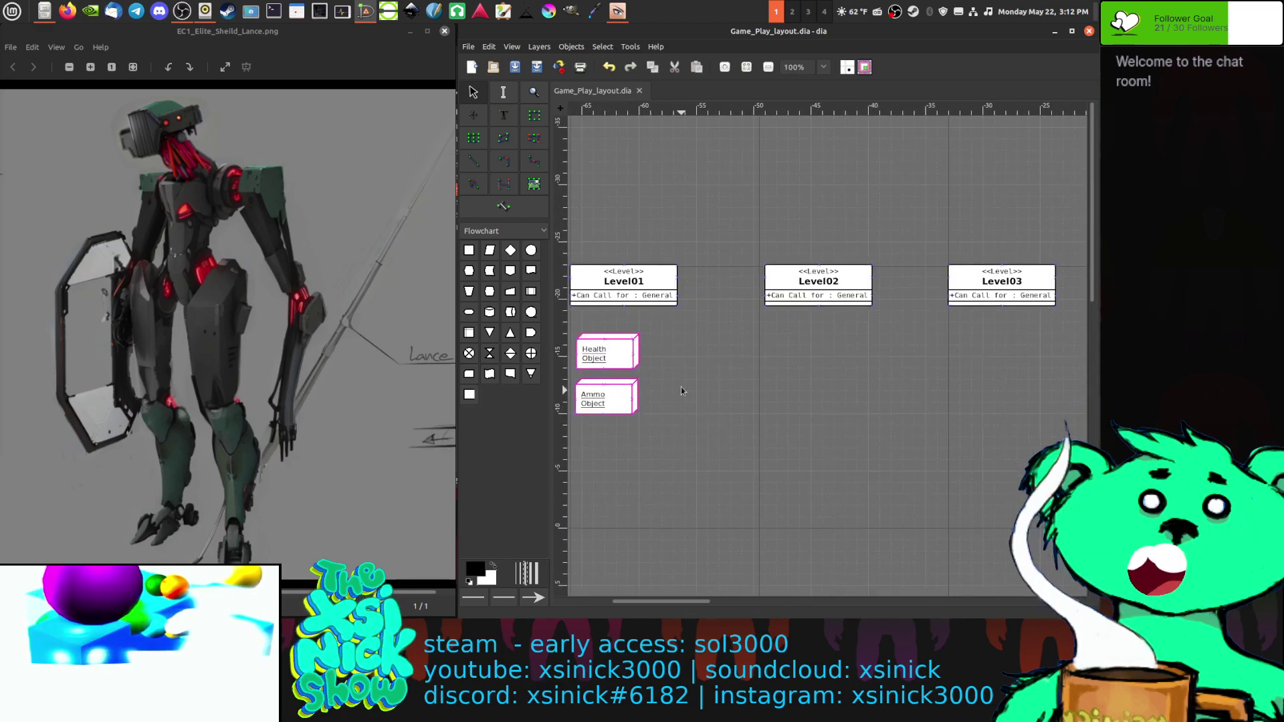
{"action": "scroll", "coordinate": [753, 365], "scroll_direction": "up", "scroll_amount": 2}
{"action": "scroll", "coordinate": [915, 373], "scroll_direction": "down", "scroll_amount": 2}
{"action": "scroll", "coordinate": [916, 374], "scroll_direction": "left", "scroll_amount": 1}
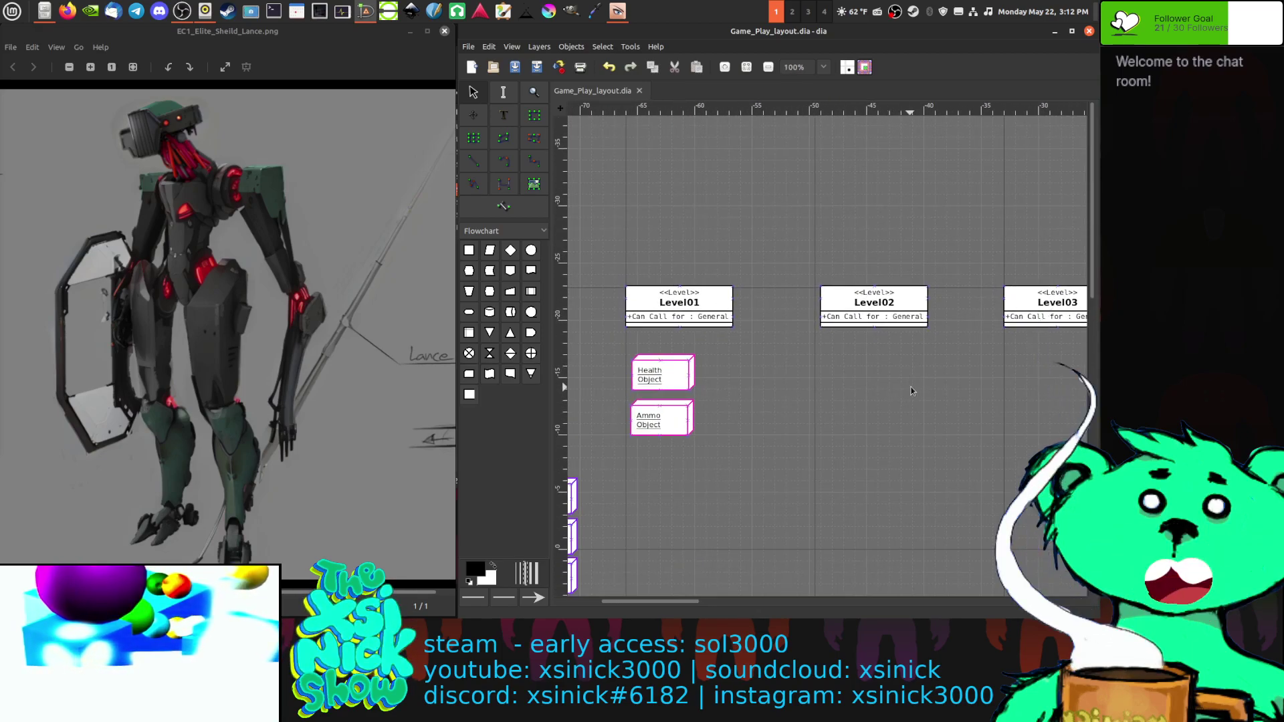
{"action": "scroll", "coordinate": [913, 374], "scroll_direction": "down", "scroll_amount": 1}
{"action": "scroll", "coordinate": [920, 348], "scroll_direction": "down", "scroll_amount": 2}
{"action": "scroll", "coordinate": [930, 367], "scroll_direction": "left", "scroll_amount": 2}
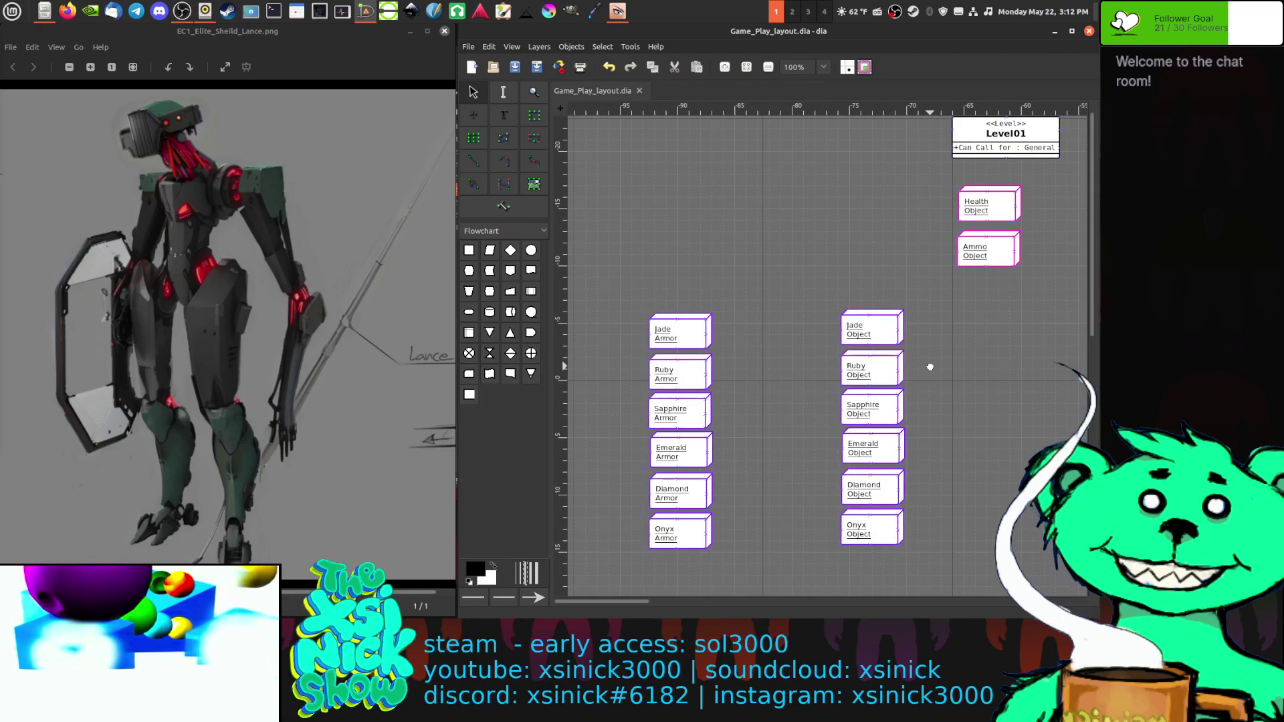
Move the view across the Armor and Object boxes toward the Tactical Menuvers branch
{"action": "mouse_move", "coordinate": [790, 346]}
{"action": "left_mouse_down"}
{"action": "mouse_move", "coordinate": [808, 344]}
{"action": "mouse_move", "coordinate": [754, 348]}
{"action": "left_mouse_up"}
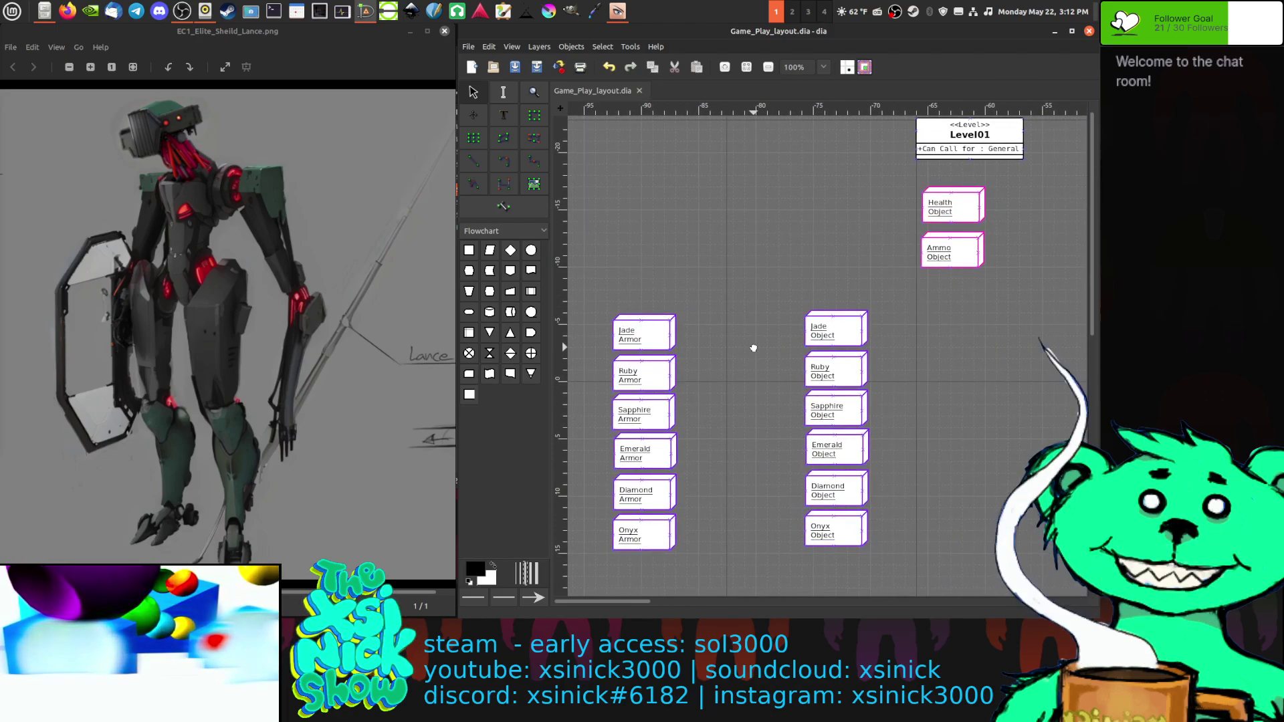
{"action": "scroll", "coordinate": [830, 318], "scroll_direction": "right", "scroll_amount": 3}
{"action": "scroll", "coordinate": [906, 286], "scroll_direction": "up", "scroll_amount": 3}
{"action": "scroll", "coordinate": [870, 335], "scroll_direction": "right", "scroll_amount": 4}
{"action": "scroll", "coordinate": [852, 361], "scroll_direction": "right", "scroll_amount": 3}
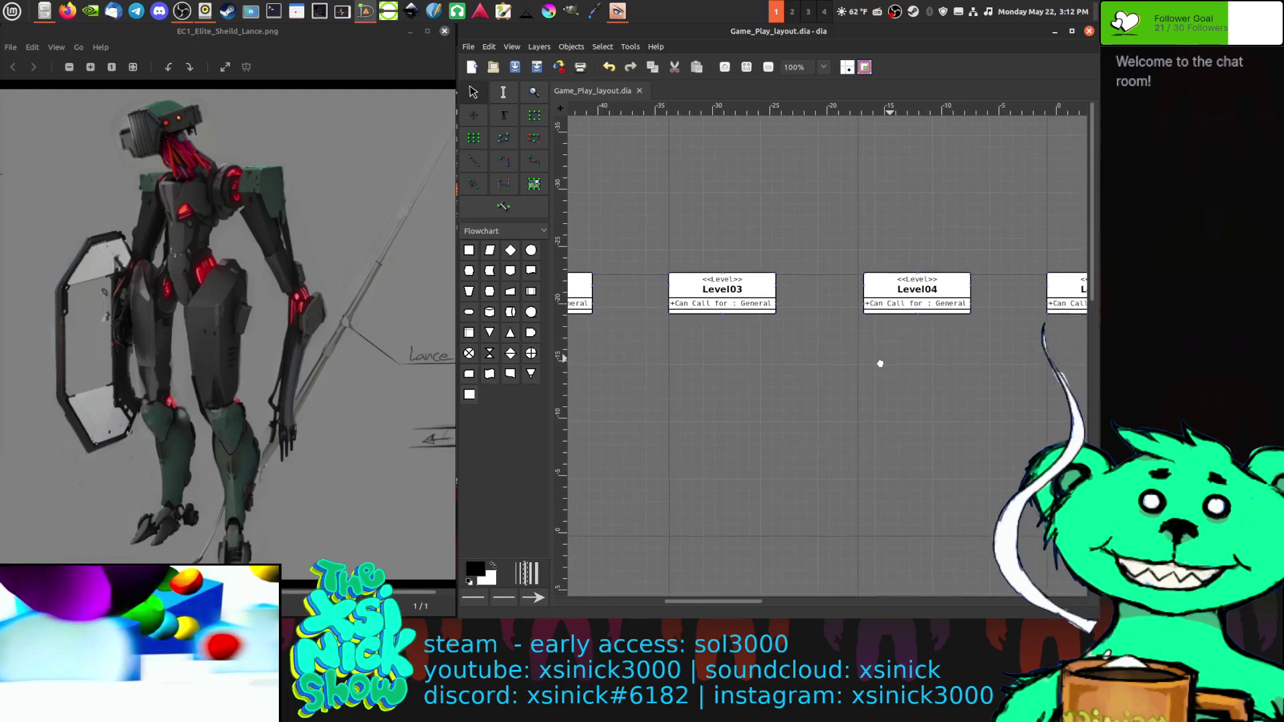
{"action": "scroll", "coordinate": [863, 365], "scroll_direction": "right", "scroll_amount": 3}
{"action": "scroll", "coordinate": [866, 365], "scroll_direction": "right", "scroll_amount": 3}
{"action": "scroll", "coordinate": [735, 363], "scroll_direction": "down", "scroll_amount": 1, "text": "ctrl"}
{"action": "scroll", "coordinate": [769, 363], "scroll_direction": "down", "scroll_amount": 1, "text": "ctrl"}
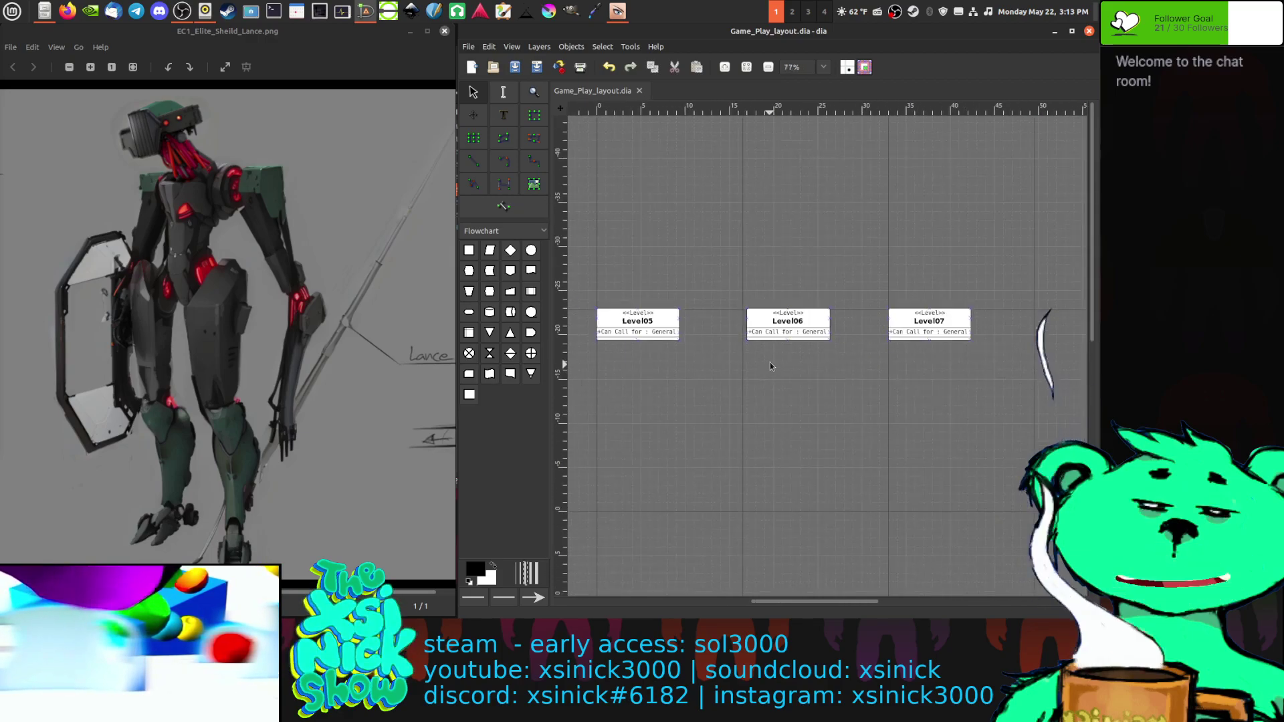
{"action": "scroll", "coordinate": [772, 361], "scroll_direction": "down", "scroll_amount": 1, "text": "ctrl"}
{"action": "scroll", "coordinate": [836, 361], "scroll_direction": "right", "scroll_amount": 1}
{"action": "scroll", "coordinate": [803, 384], "scroll_direction": "right", "scroll_amount": 3}
{"action": "scroll", "coordinate": [755, 388], "scroll_direction": "down", "scroll_amount": 1, "text": "ctrl"}
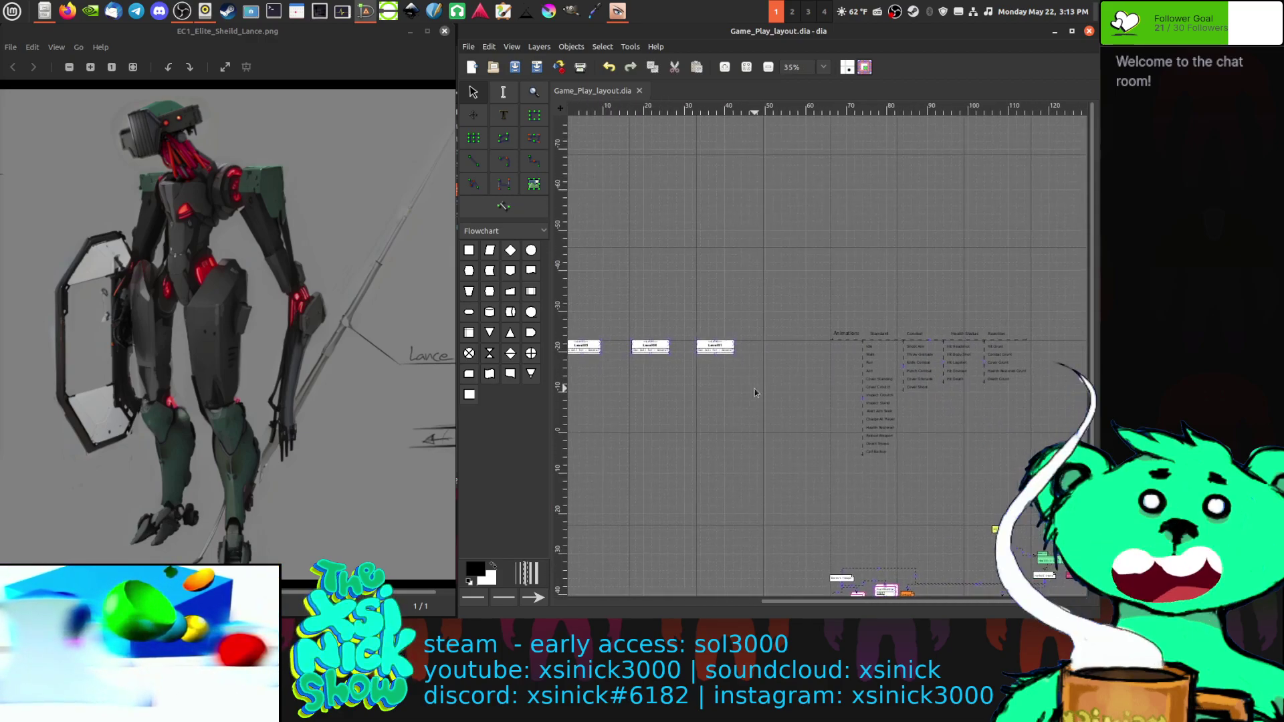
{"action": "scroll", "coordinate": [746, 386], "scroll_direction": "right", "scroll_amount": 5}
{"action": "scroll", "coordinate": [637, 355], "scroll_direction": "up", "scroll_amount": 2}
{"action": "scroll", "coordinate": [667, 378], "scroll_direction": "up", "scroll_amount": 2}
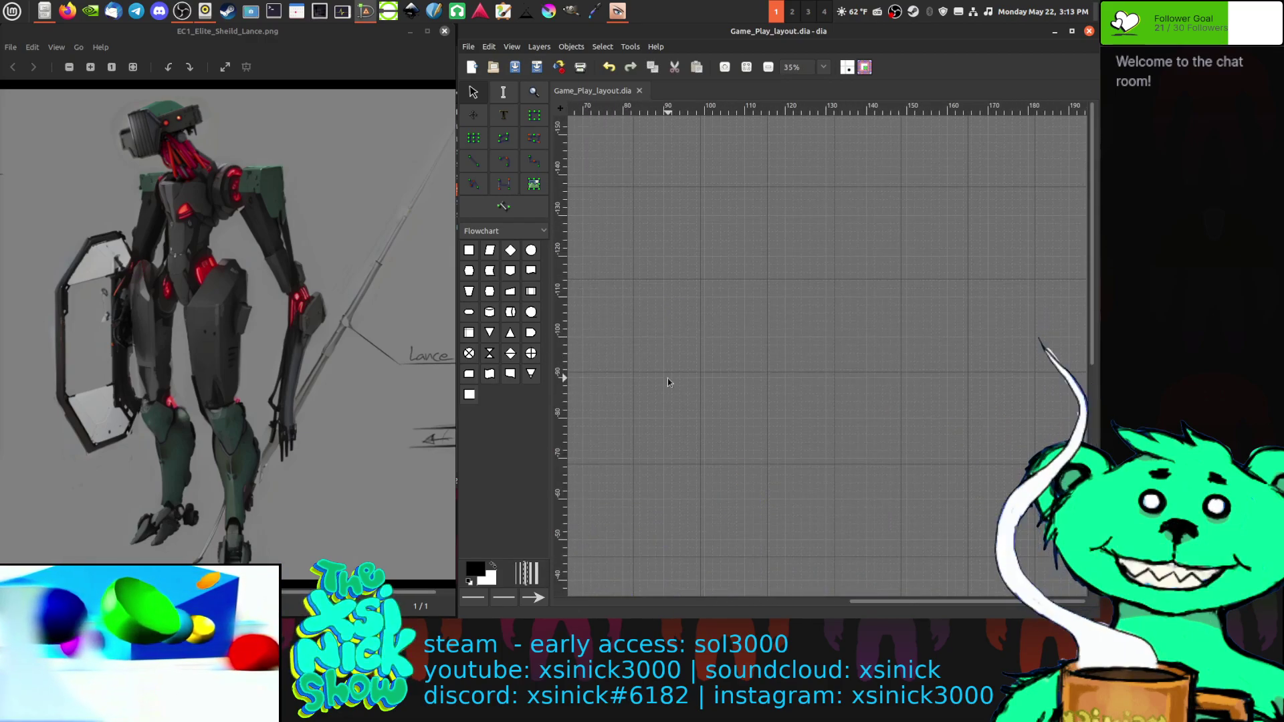
{"action": "scroll", "coordinate": [739, 376], "scroll_direction": "down", "scroll_amount": 2}
{"action": "scroll", "coordinate": [739, 379], "scroll_direction": "down", "scroll_amount": 5}
{"action": "scroll", "coordinate": [749, 385], "scroll_direction": "down", "scroll_amount": 2}
Zoom to about 259% on Tactical Menuvers and pan down to charge at you and flee
{"action": "scroll", "coordinate": [769, 388], "scroll_direction": "up", "scroll_amount": 1, "text": "ctrl"}
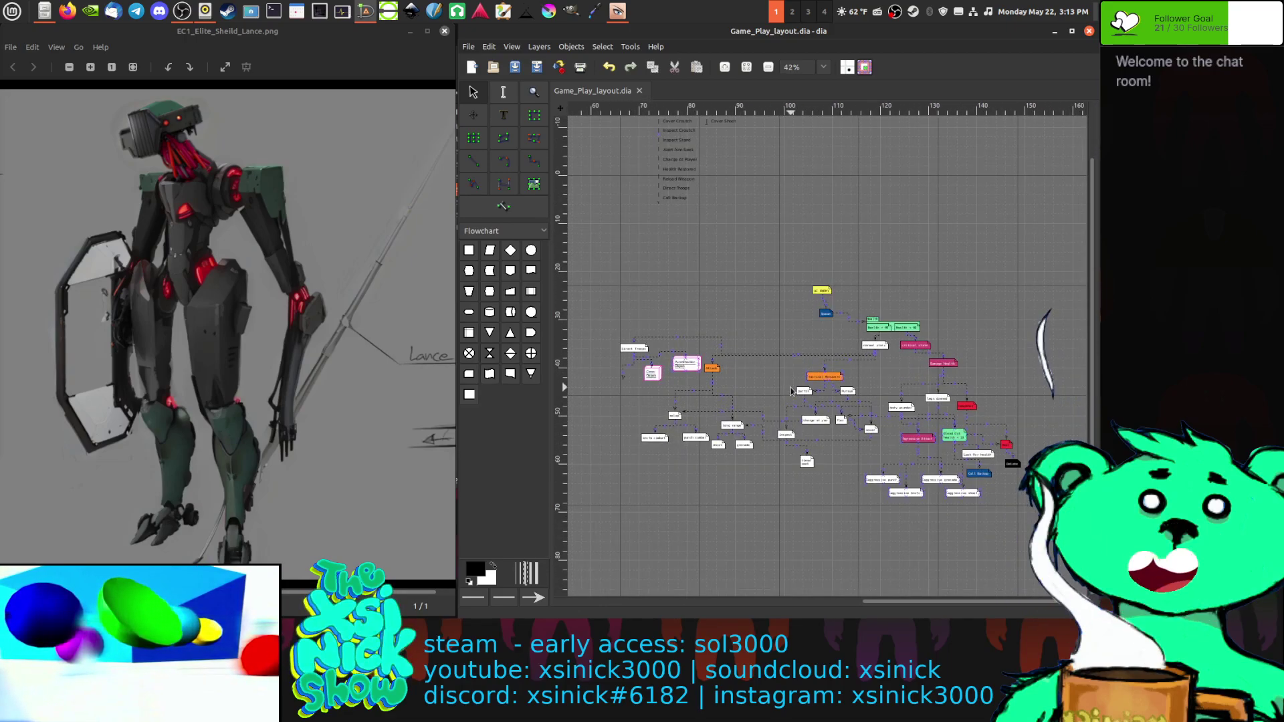
{"action": "scroll", "coordinate": [792, 394], "scroll_direction": "up", "scroll_amount": 1, "text": "ctrl"}
{"action": "scroll", "coordinate": [794, 390], "scroll_direction": "up", "scroll_amount": 1, "text": "ctrl"}
{"action": "scroll", "coordinate": [800, 384], "scroll_direction": "up", "scroll_amount": 1, "text": "ctrl"}
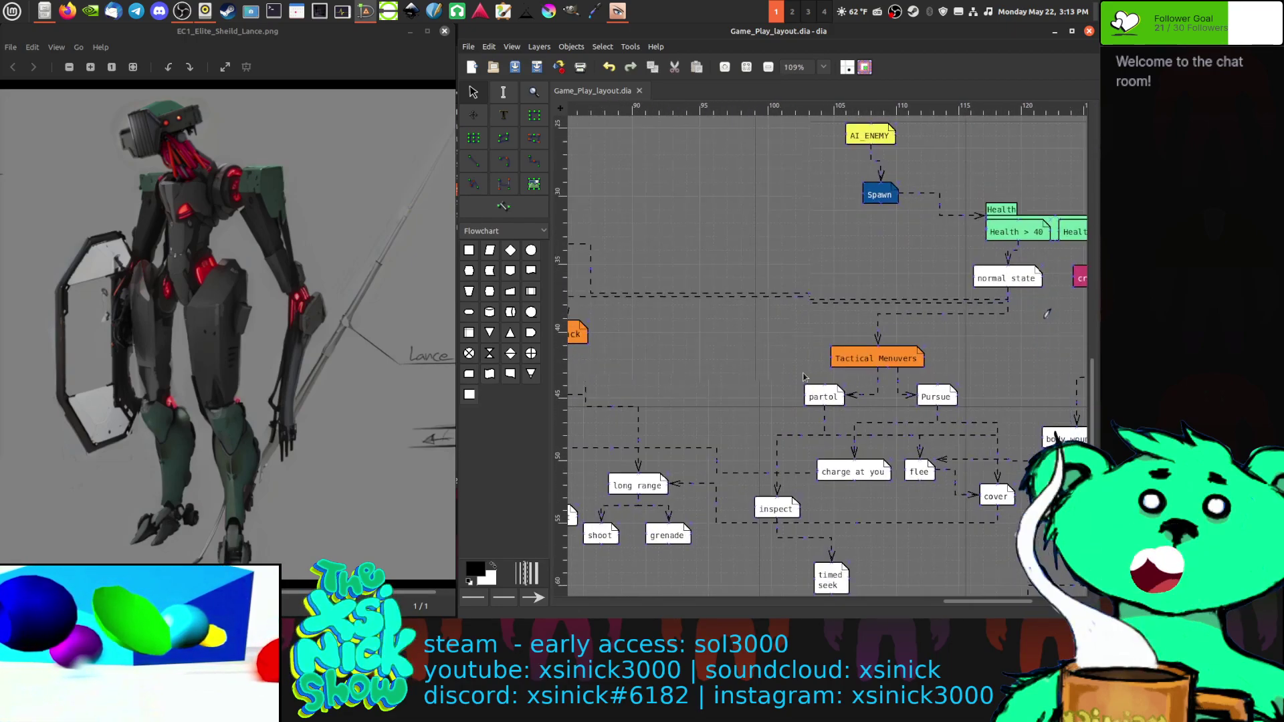
{"action": "scroll", "coordinate": [805, 378], "scroll_direction": "up", "scroll_amount": 1, "text": "ctrl"}
{"action": "scroll", "coordinate": [805, 378], "scroll_direction": "up", "scroll_amount": 1, "text": "ctrl"}
{"action": "mouse_move", "coordinate": [804, 378]}
{"action": "left_mouse_down"}
{"action": "mouse_move", "coordinate": [616, 290]}
{"action": "mouse_move", "coordinate": [634, 283]}
{"action": "left_mouse_up"}
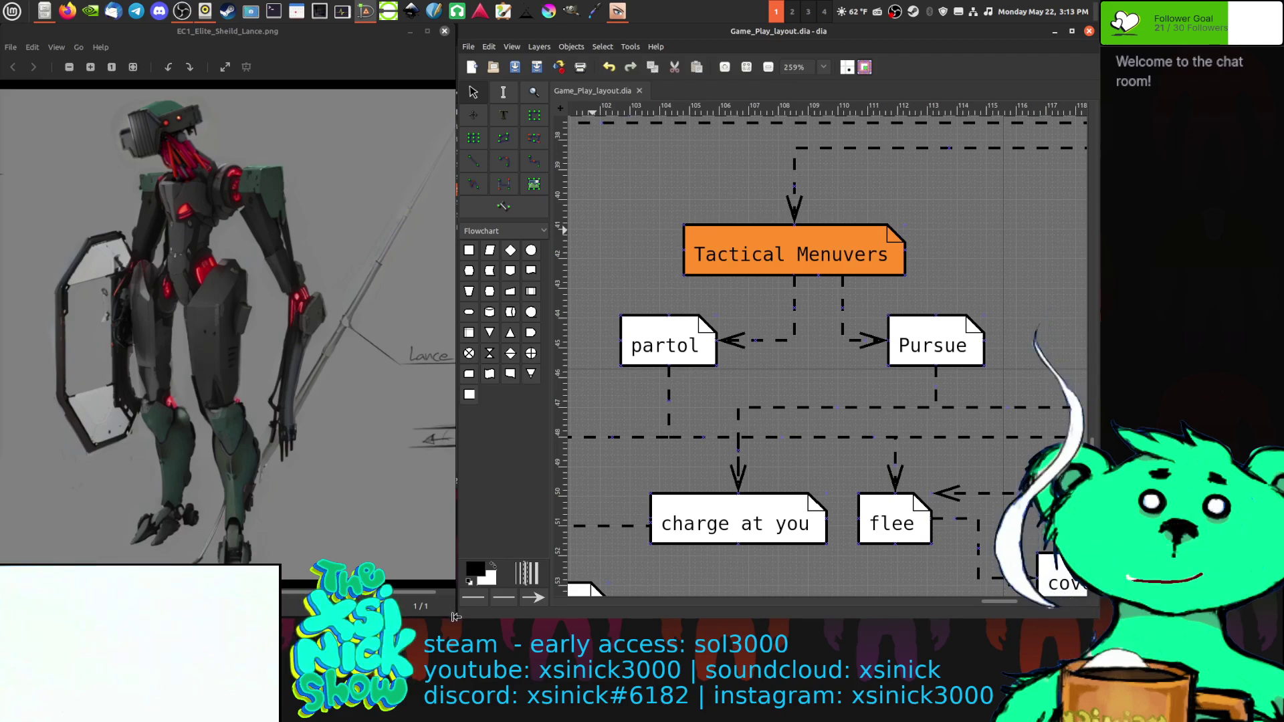
Move the lance image aside, expand folder B > final, and open E2B_1.png
{"action": "mouse_move", "coordinate": [249, 45]}
{"action": "left_mouse_down"}
{"action": "mouse_move", "coordinate": [575, 123]}
{"action": "mouse_move", "coordinate": [549, 47]}
{"action": "left_mouse_up"}
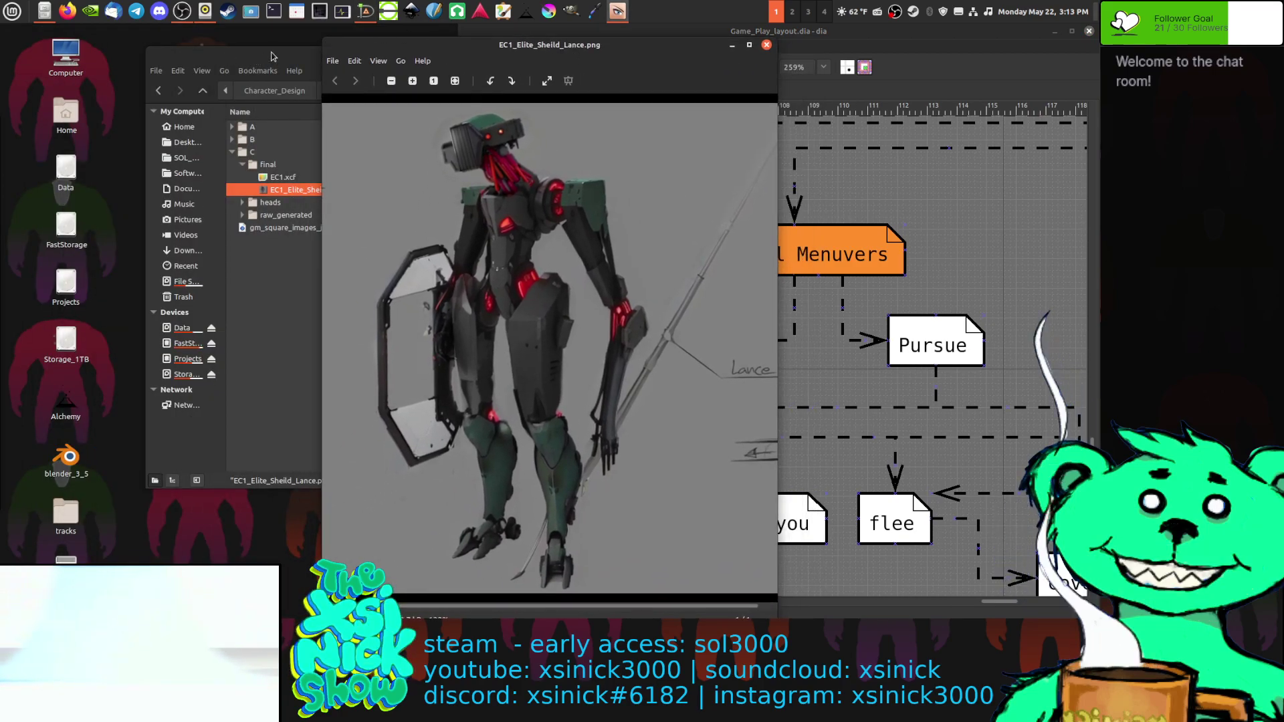
{"action": "left_click_drag", "start_coordinate": [271, 56], "coordinate": [170, 61]}
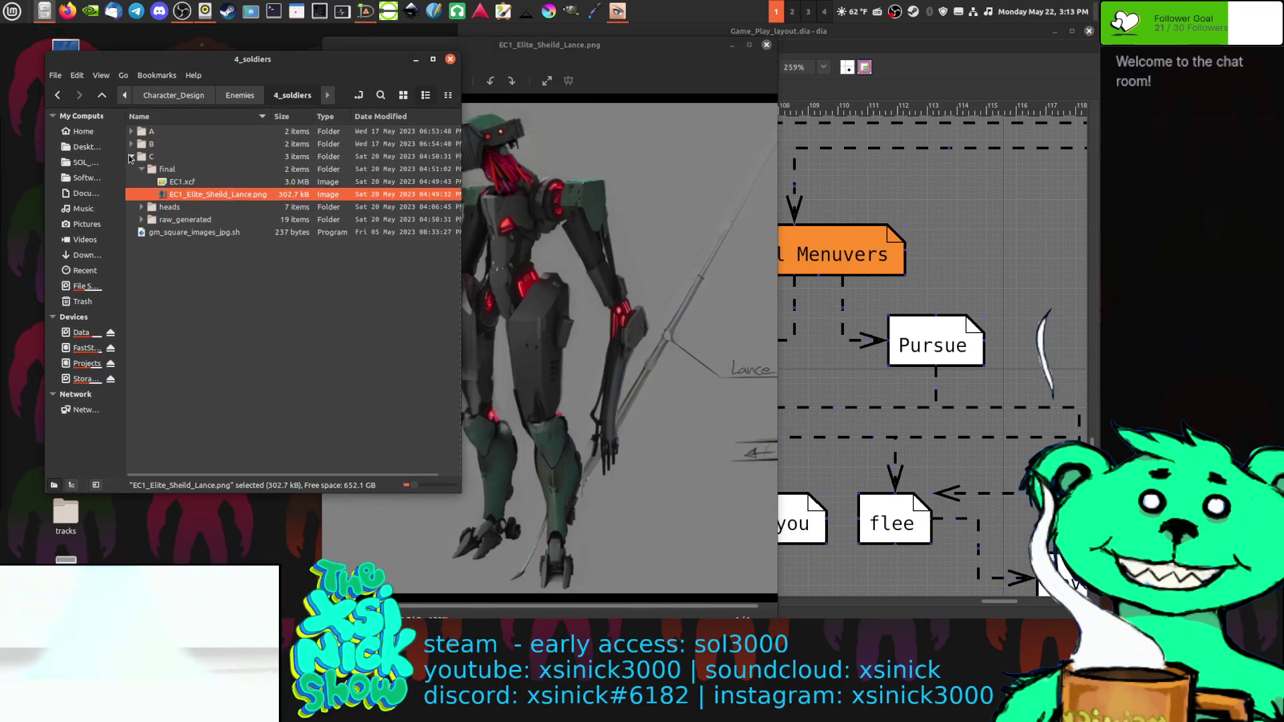
{"action": "left_click", "coordinate": [131, 157]}
{"action": "left_click", "coordinate": [131, 144]}
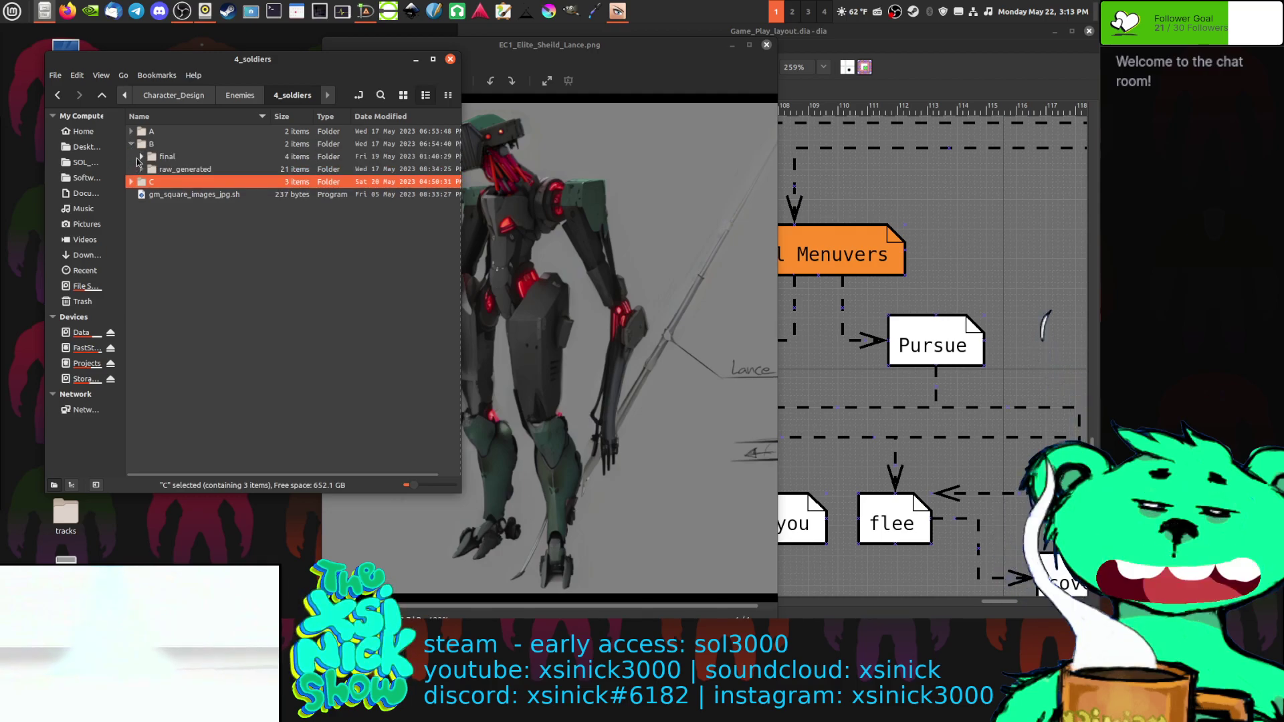
{"action": "left_click", "coordinate": [141, 157]}
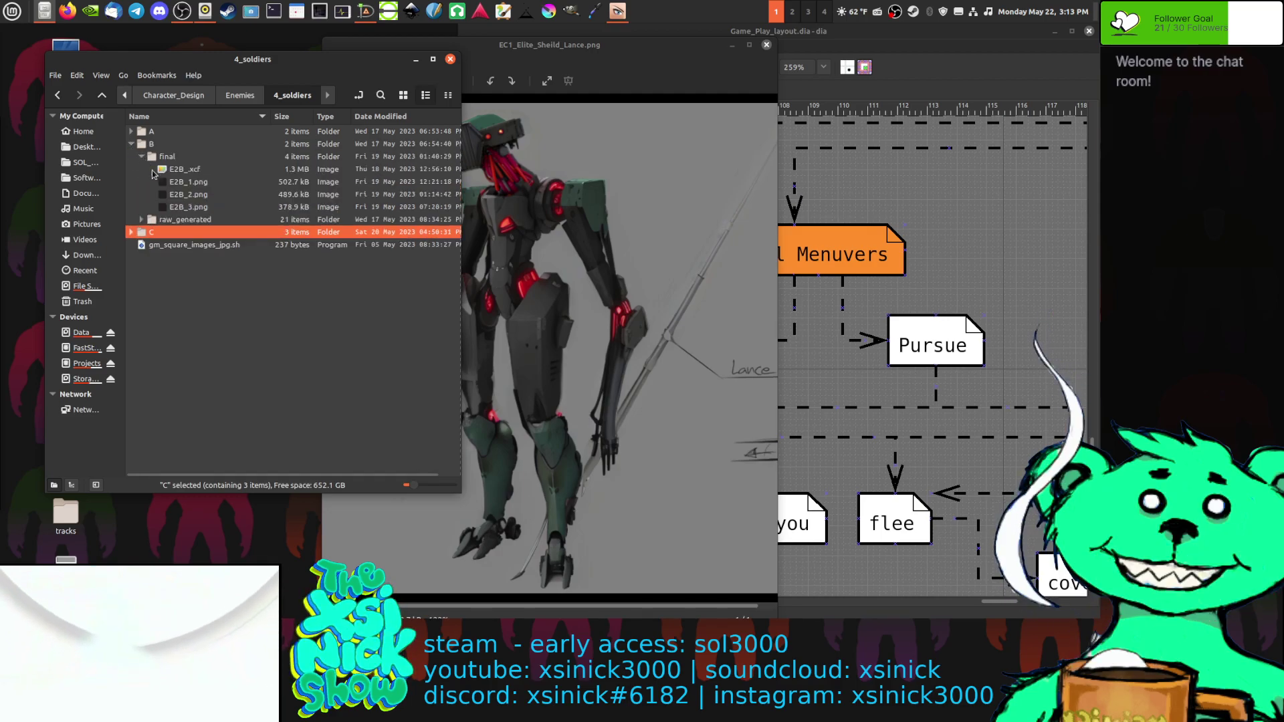
{"action": "double_click", "coordinate": [204, 185]}
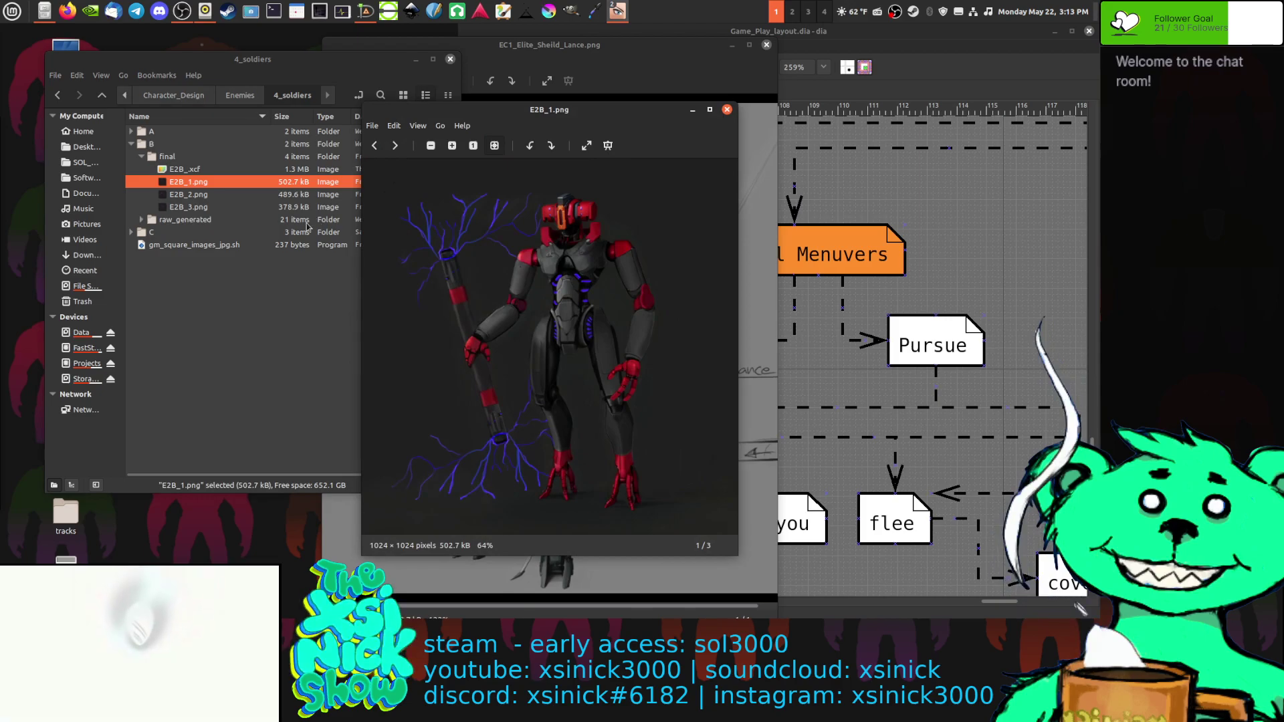
Browse back and forth through the E2B_2.png and E2B_3.png renders, then close the viewer
{"action": "left_click", "coordinate": [395, 146]}
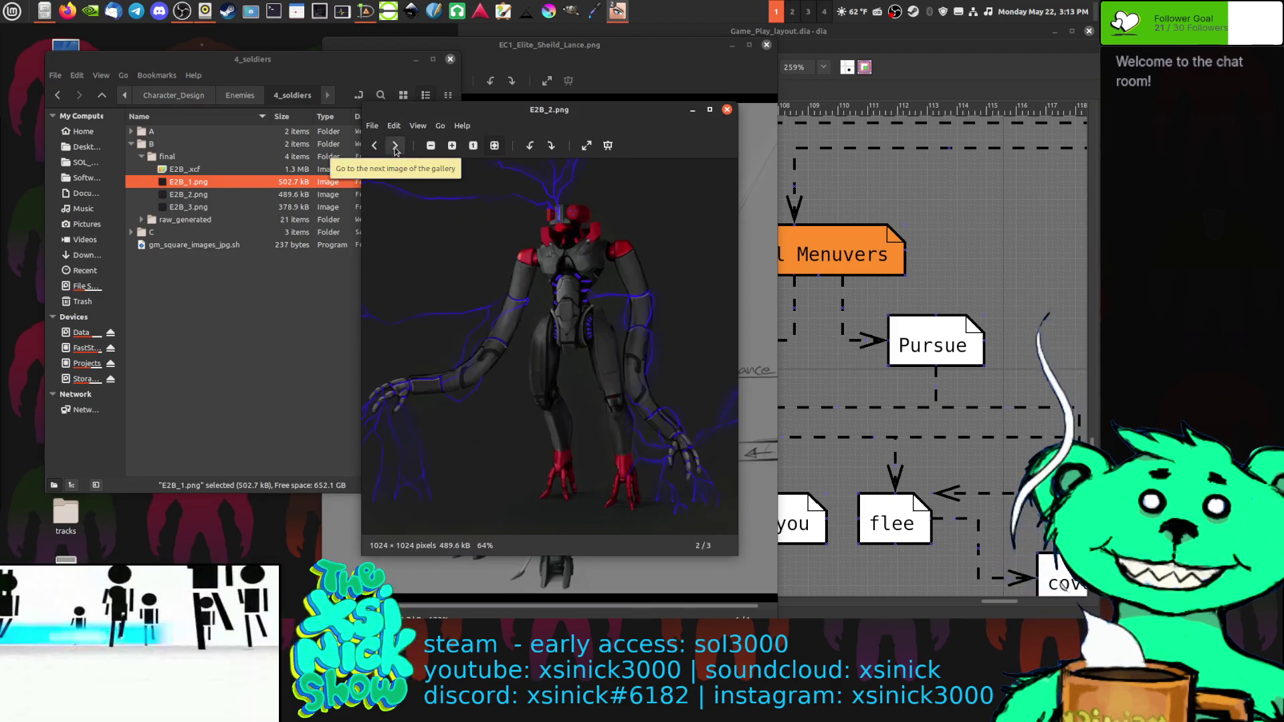
{"action": "left_click", "coordinate": [395, 146]}
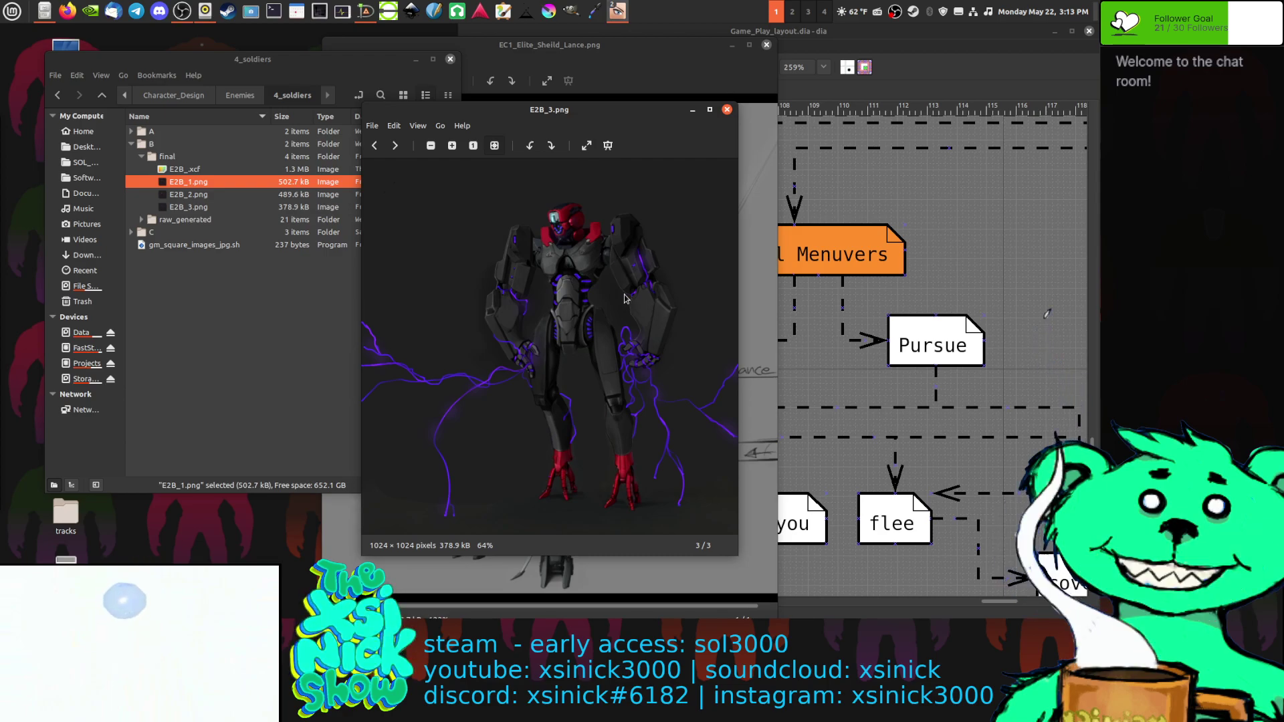
{"action": "left_click", "coordinate": [376, 146]}
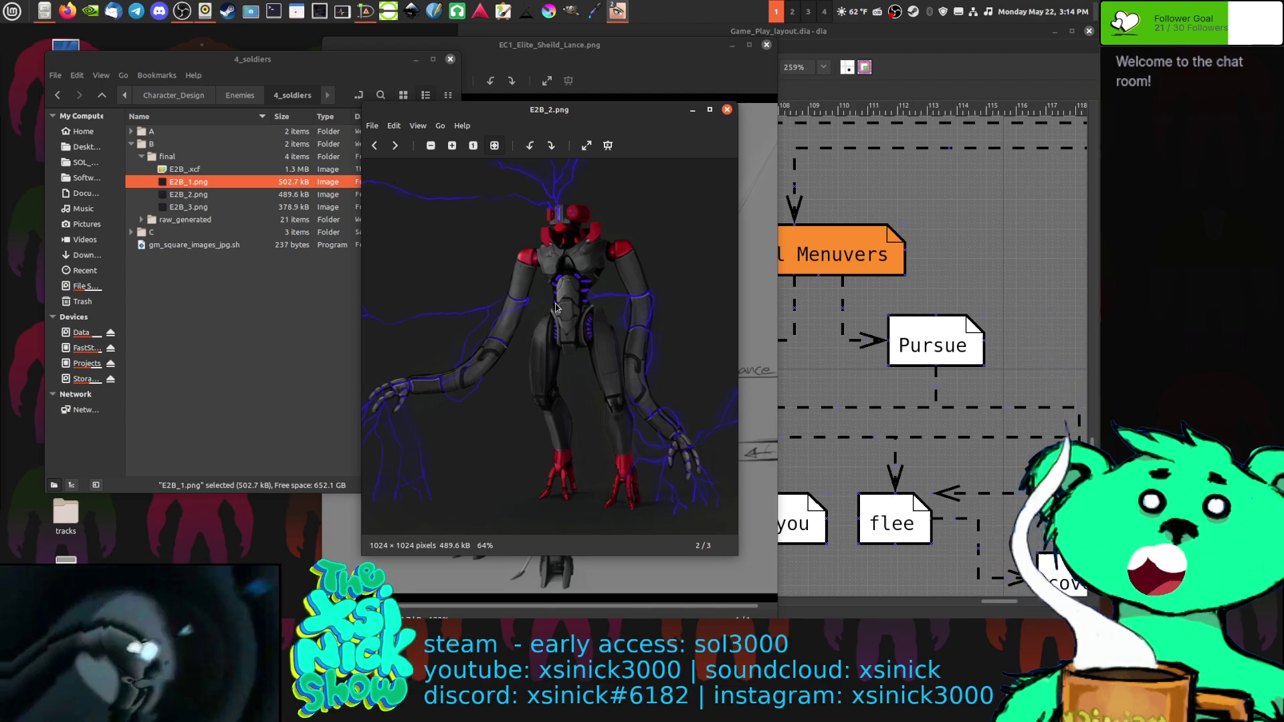
{"action": "left_click", "coordinate": [396, 150]}
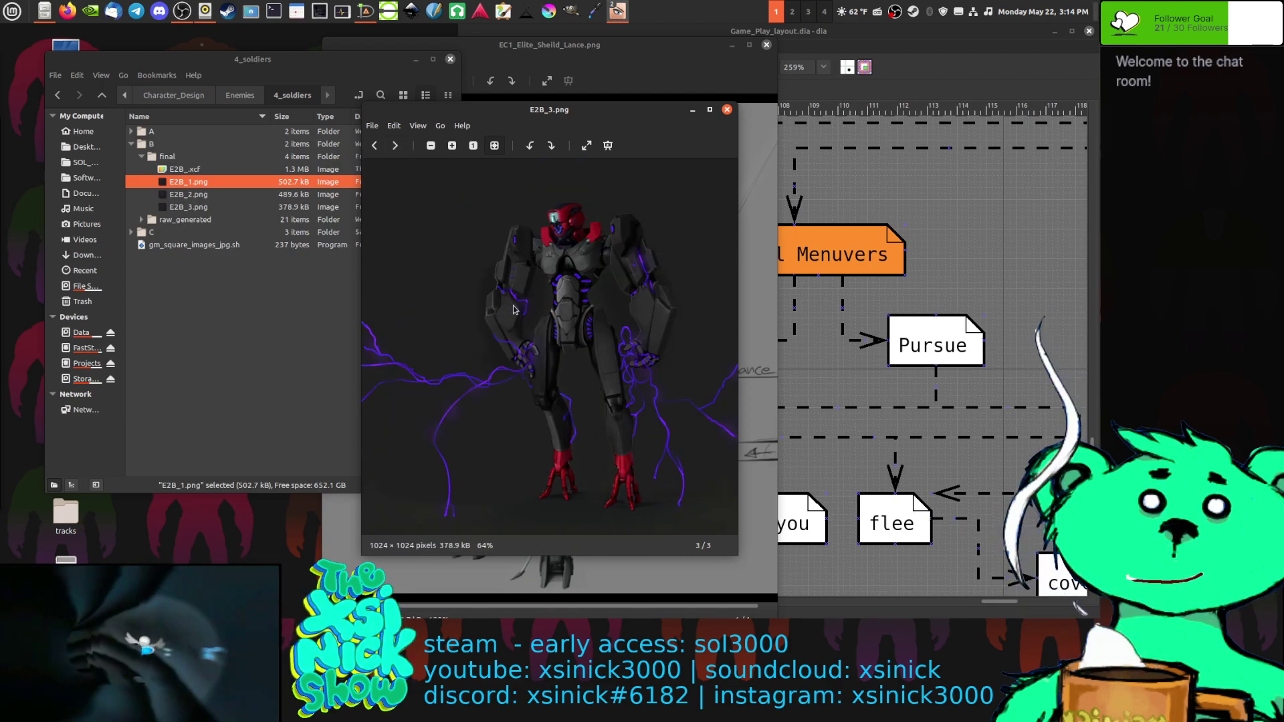
{"action": "scroll", "coordinate": [550, 274], "scroll_direction": "up", "scroll_amount": 4}
{"action": "scroll", "coordinate": [565, 267], "scroll_direction": "up", "scroll_amount": 3}
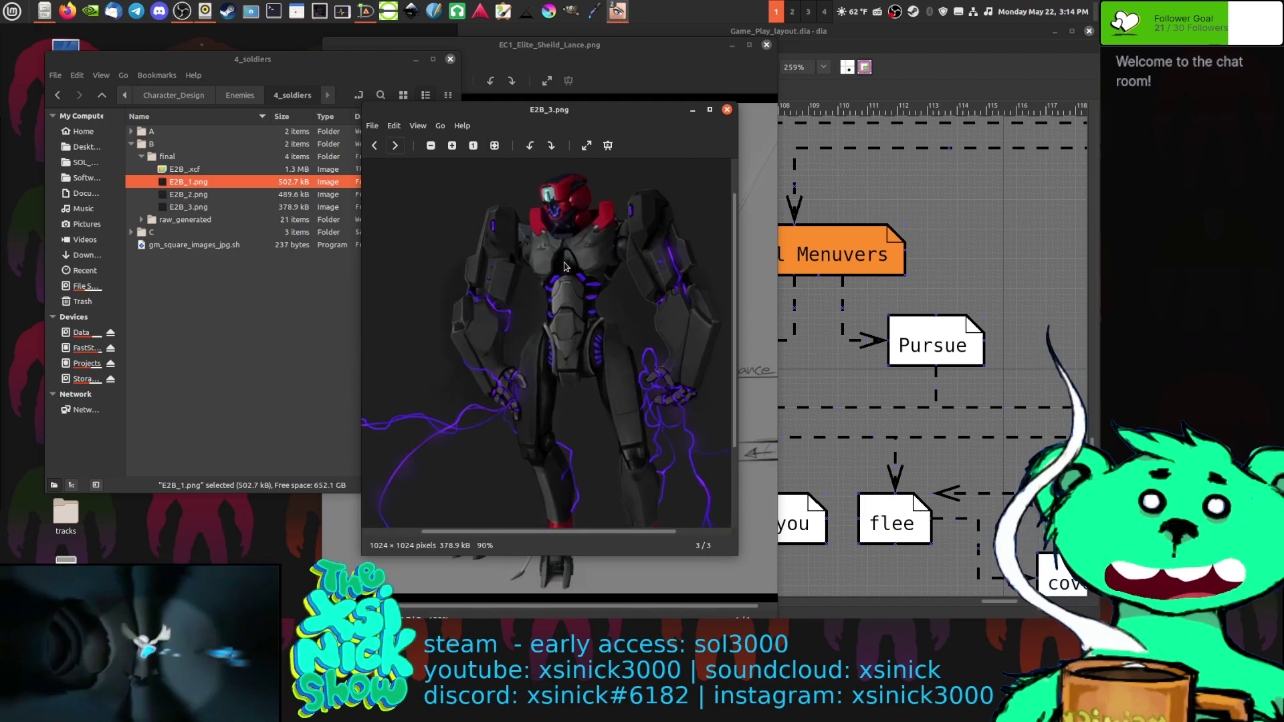
{"action": "left_click", "coordinate": [395, 146]}
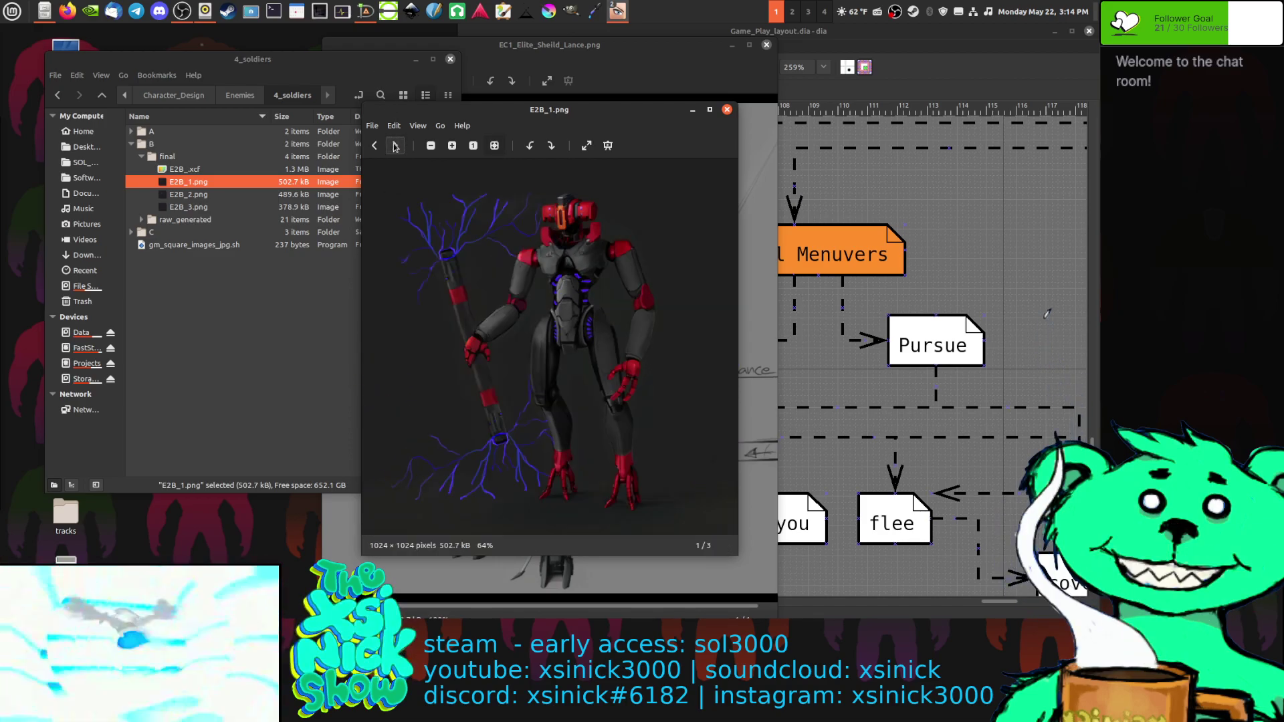
{"action": "left_click", "coordinate": [727, 110]}
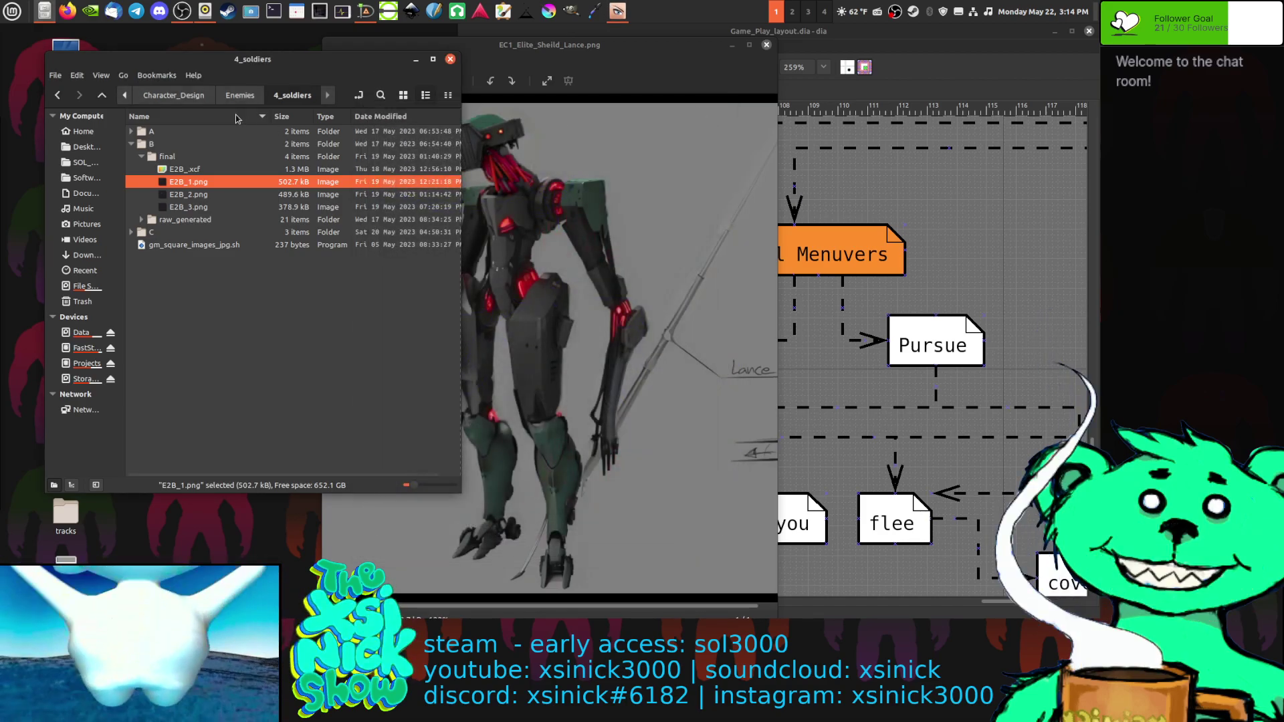
Collapse folder B's tree and bring the EC1 lance image forward
{"action": "left_click", "coordinate": [140, 157]}
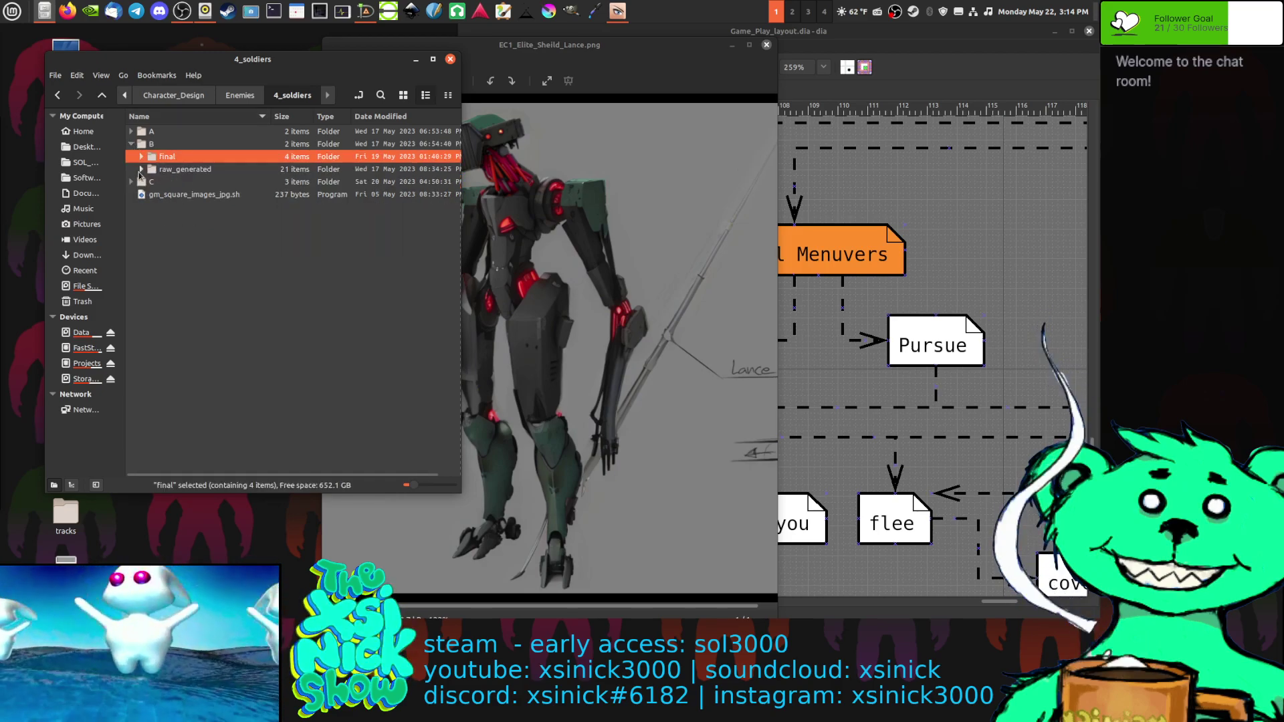
{"action": "left_click", "coordinate": [141, 170]}
{"action": "left_click", "coordinate": [131, 145]}
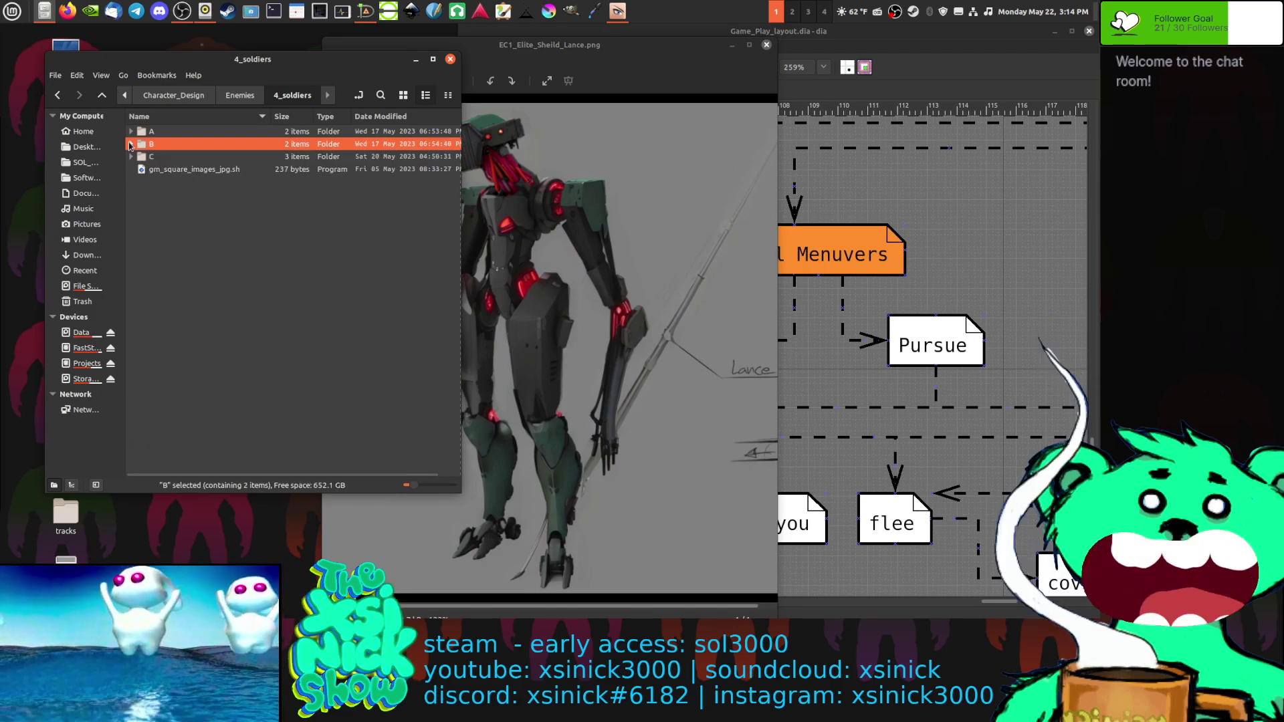
{"action": "left_click", "coordinate": [643, 228]}
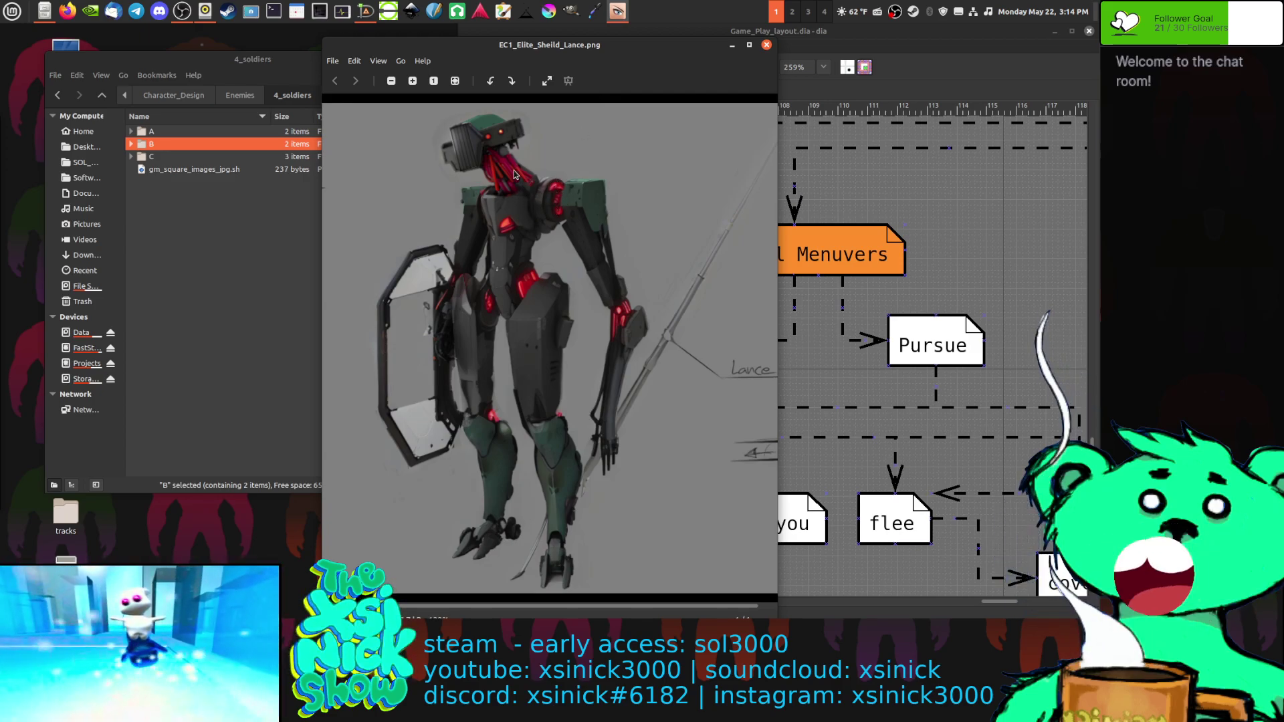
Expand folder C > final and open EC1.xcf with GNU Image Manipulation Program
{"action": "left_click", "coordinate": [131, 156]}
{"action": "left_click", "coordinate": [142, 182]}
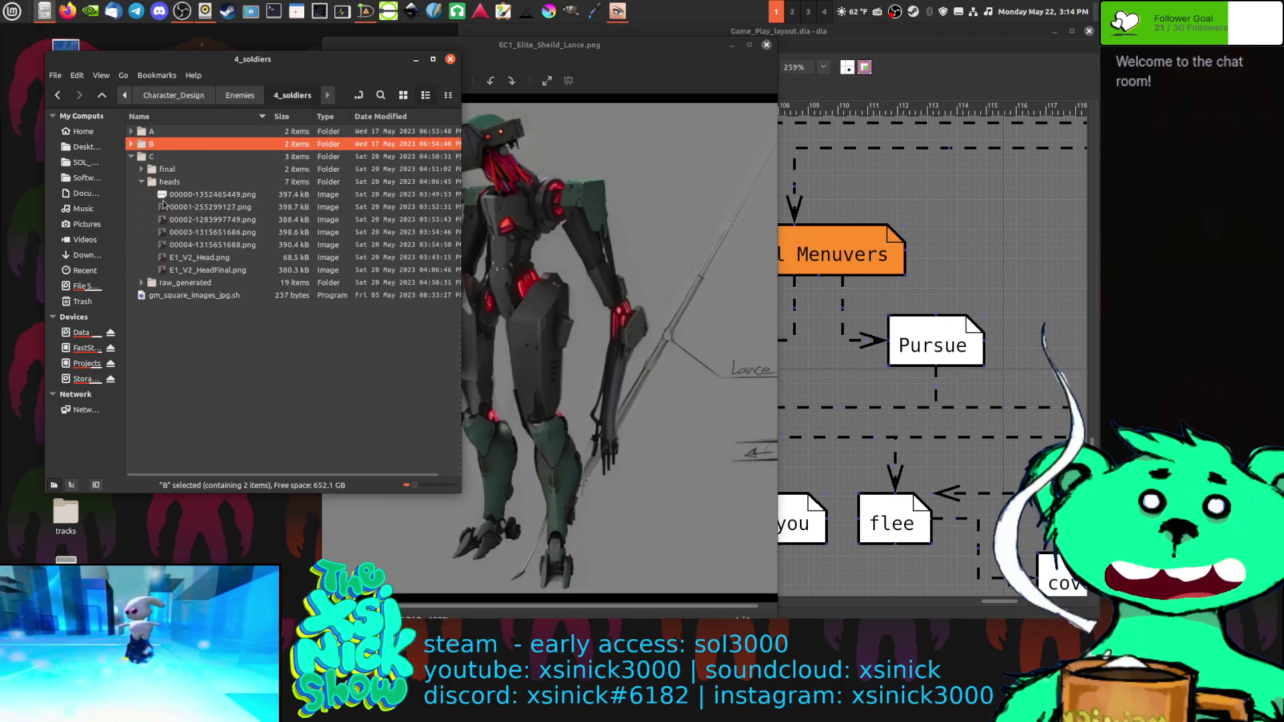
{"action": "left_click", "coordinate": [142, 182]}
{"action": "left_click", "coordinate": [142, 169]}
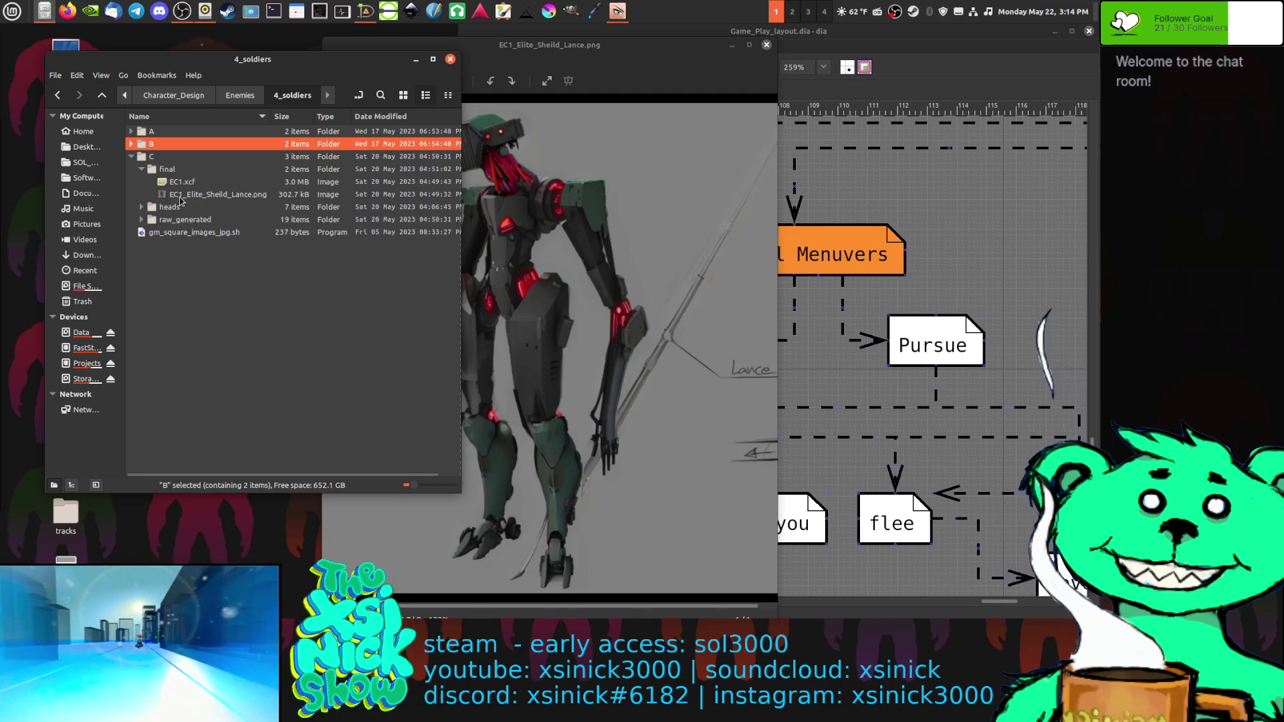
{"action": "left_click", "coordinate": [182, 195]}
{"action": "right_click", "coordinate": [188, 182]}
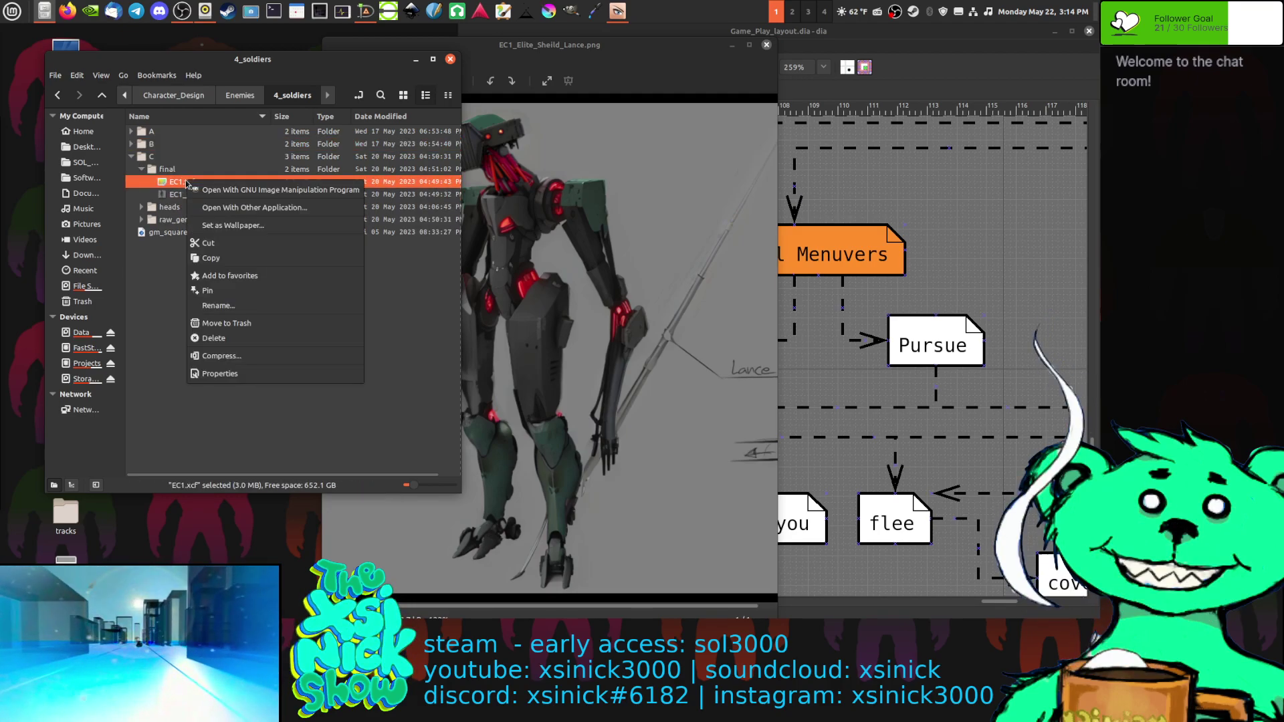
{"action": "left_click", "coordinate": [286, 191]}
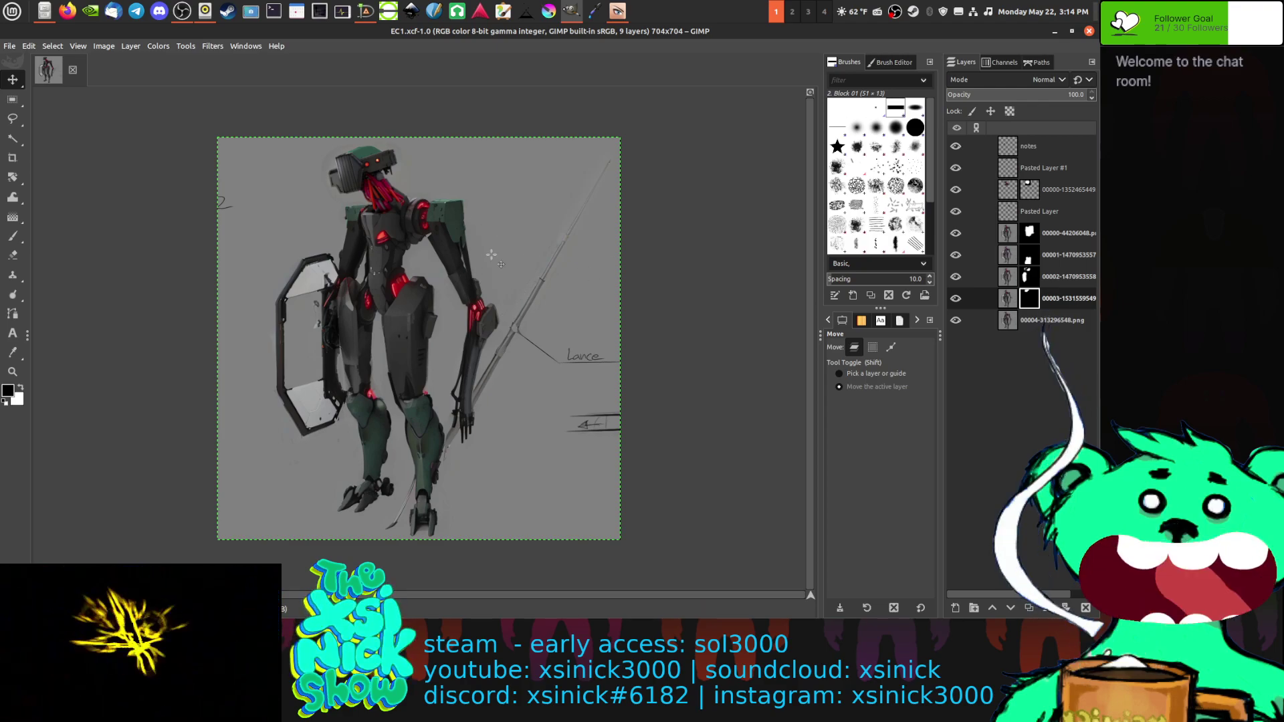
Nudge the EC1 canvas view slightly and set the Move tool back to moving layers
{"action": "left_click_drag", "start_coordinate": [517, 271], "coordinate": [498, 274]}
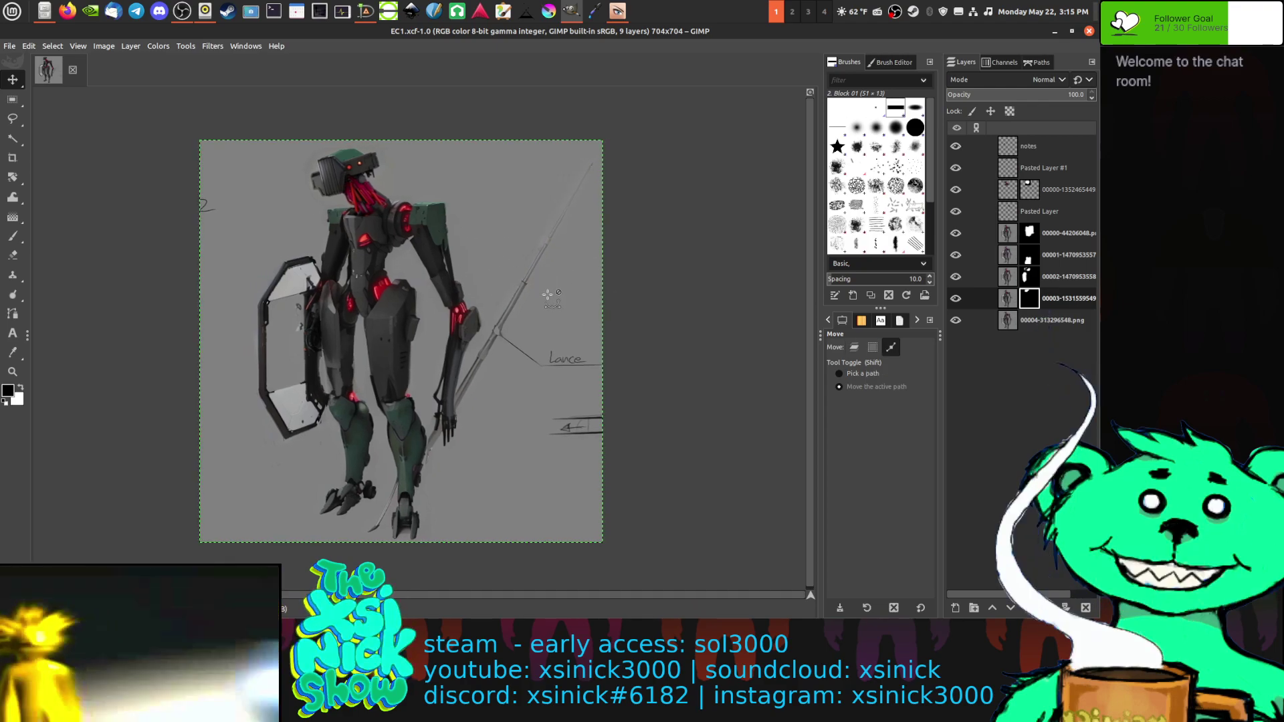
{"action": "scroll", "coordinate": [529, 284], "scroll_direction": "up", "scroll_amount": 2}
{"action": "scroll", "coordinate": [548, 292], "scroll_direction": "down", "scroll_amount": 2}
{"action": "key", "text": "m"}
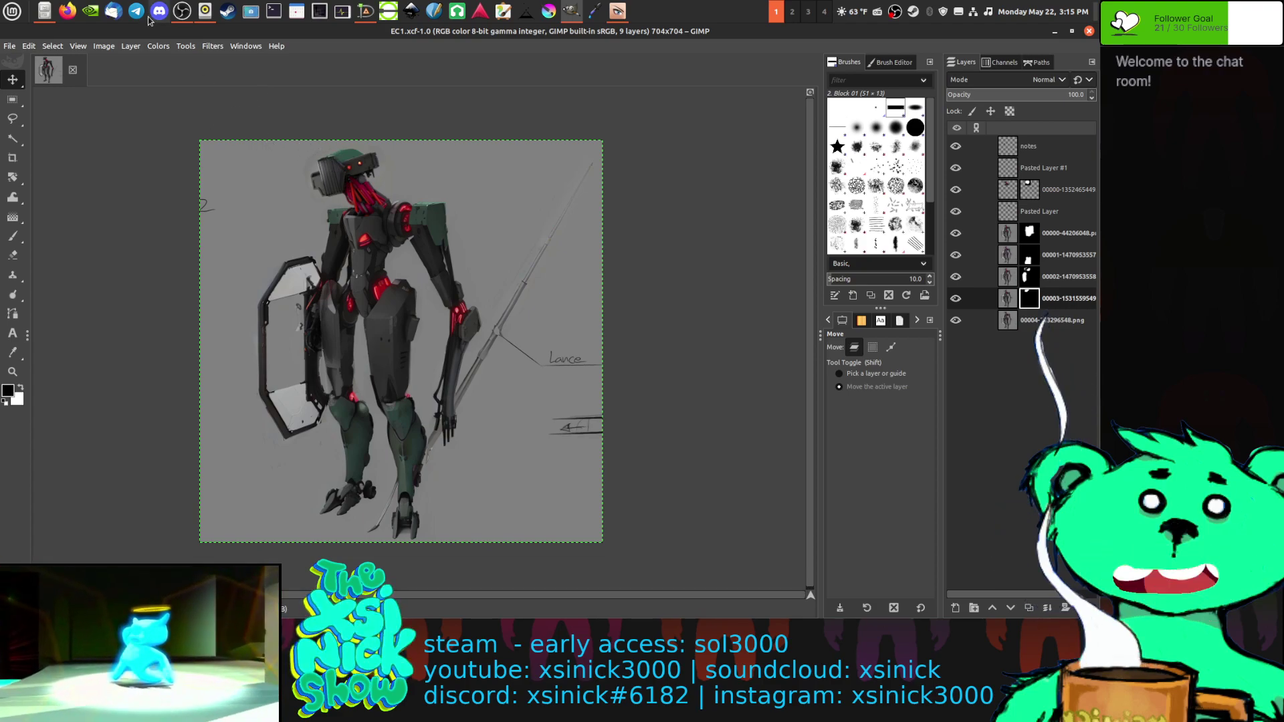
{"action": "left_click", "coordinate": [45, 11]}
{"action": "left_click", "coordinate": [133, 131]}
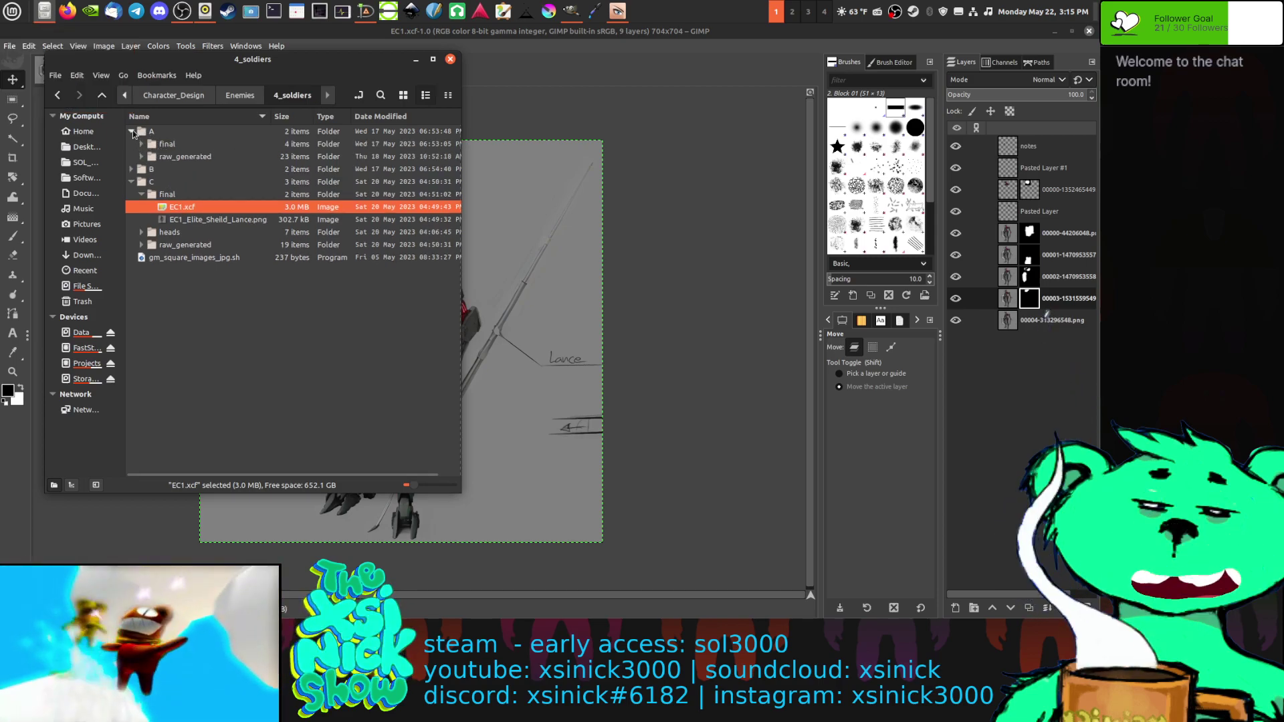
{"action": "left_click", "coordinate": [132, 132]}
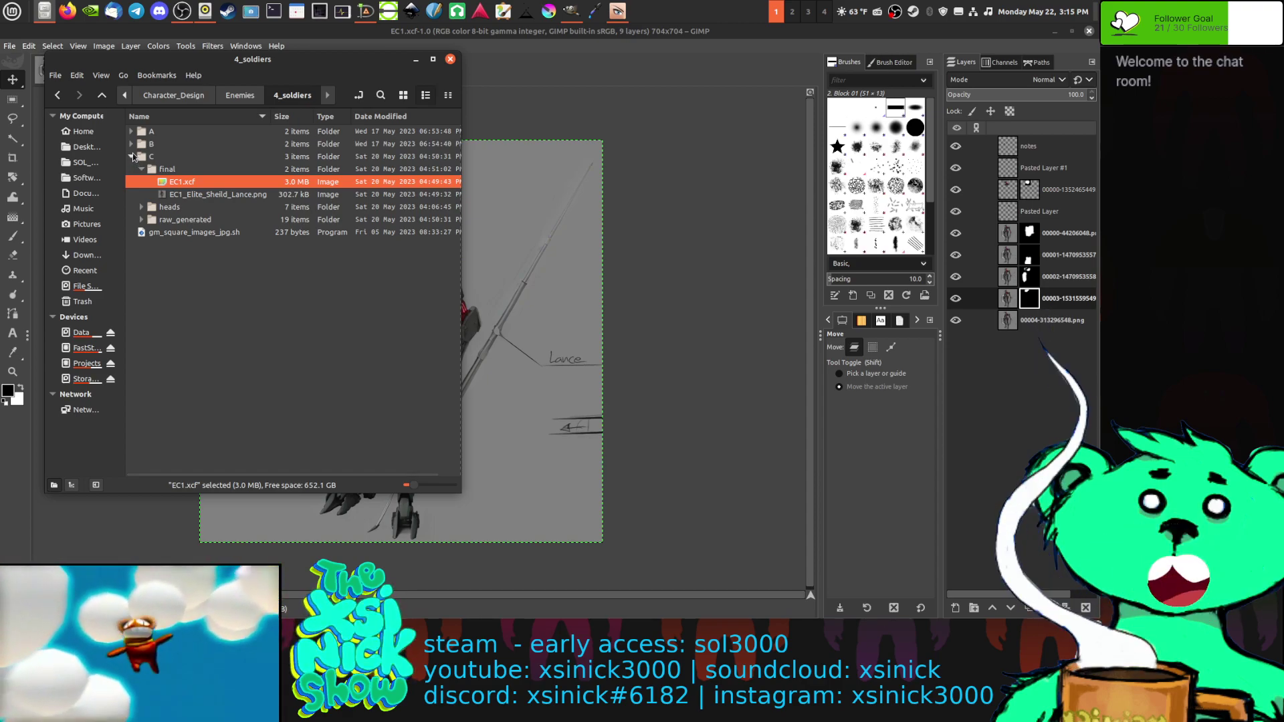
{"action": "left_click", "coordinate": [131, 156]}
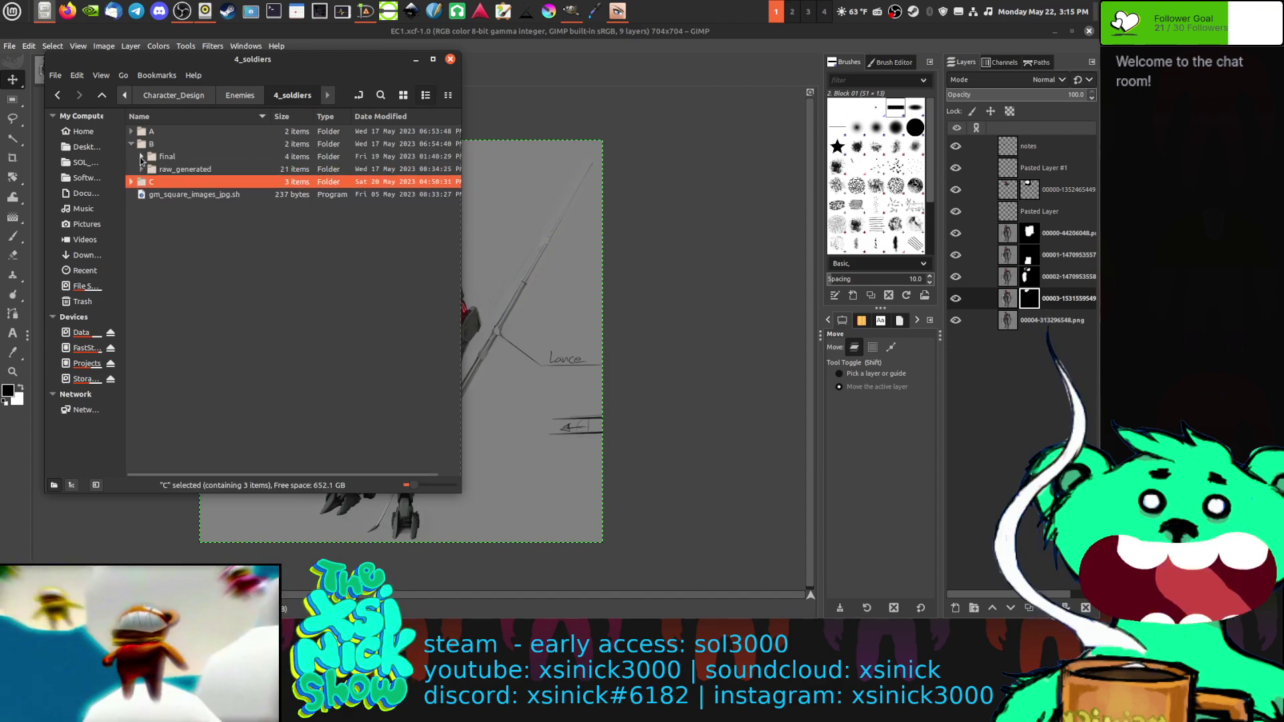
{"action": "left_click", "coordinate": [140, 158]}
{"action": "double_click", "coordinate": [189, 182]}
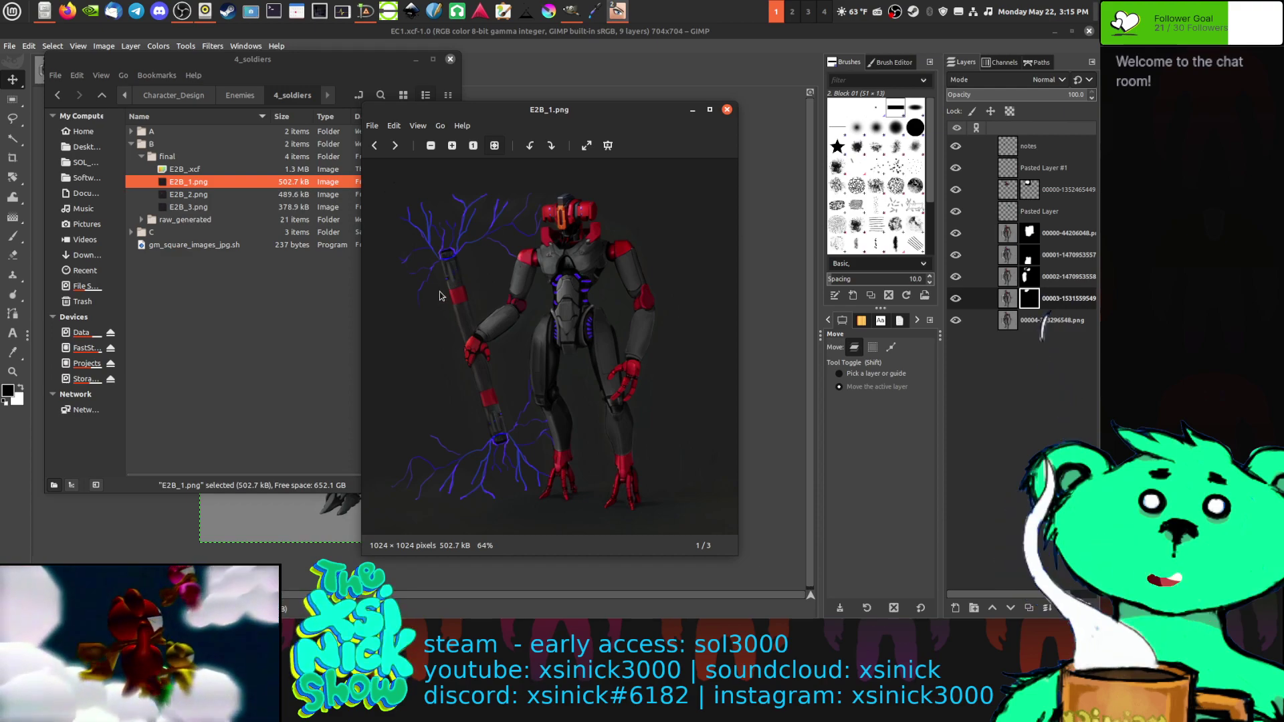
{"action": "left_click", "coordinate": [394, 146]}
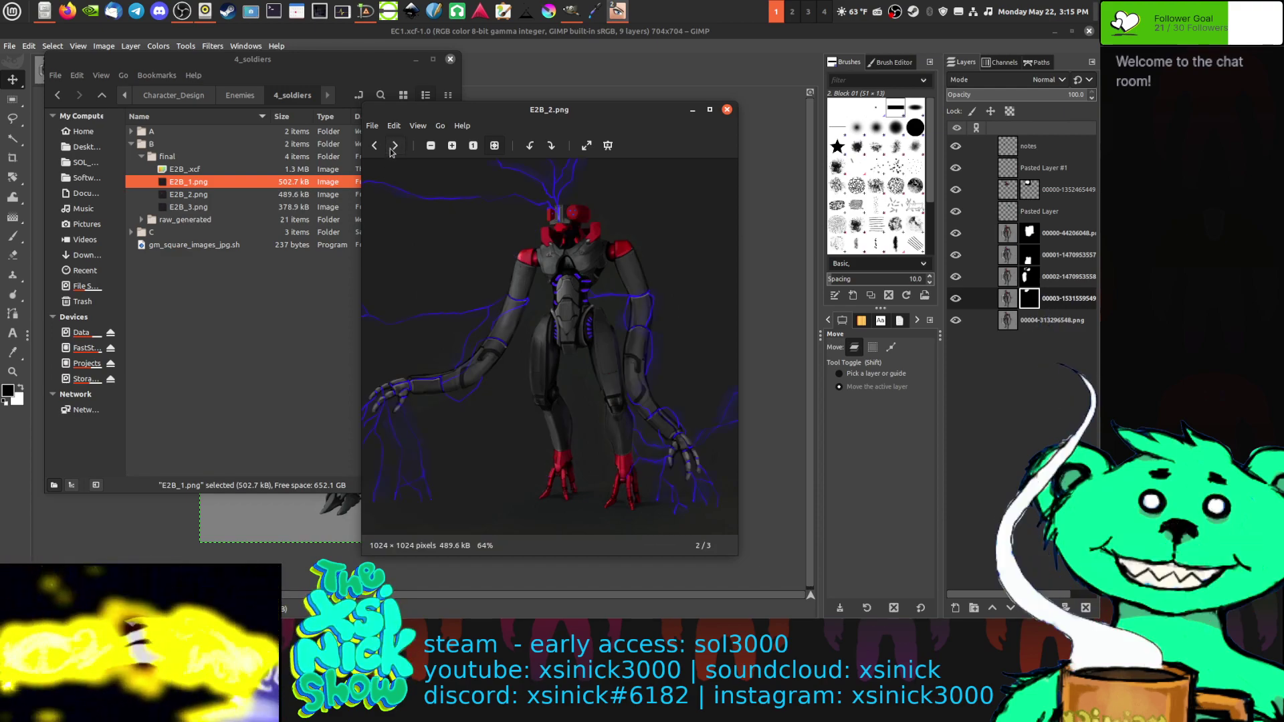
{"action": "left_click", "coordinate": [395, 146]}
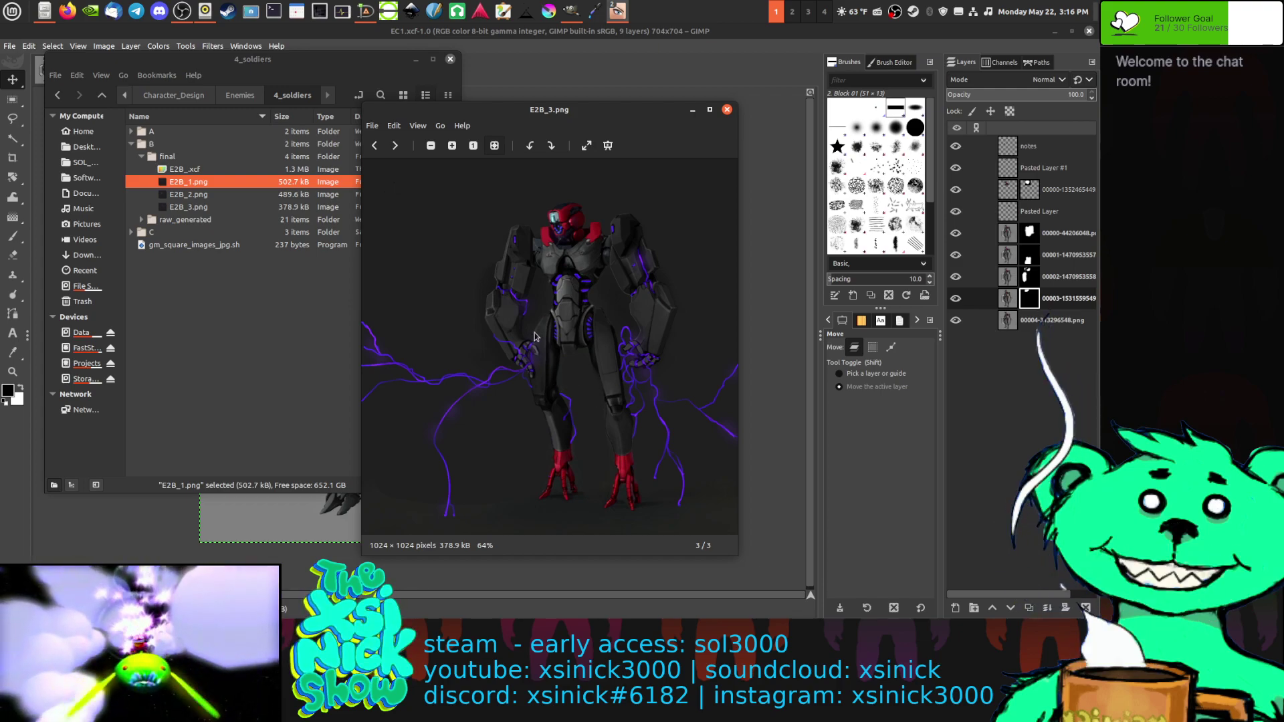
{"action": "left_click", "coordinate": [728, 109]}
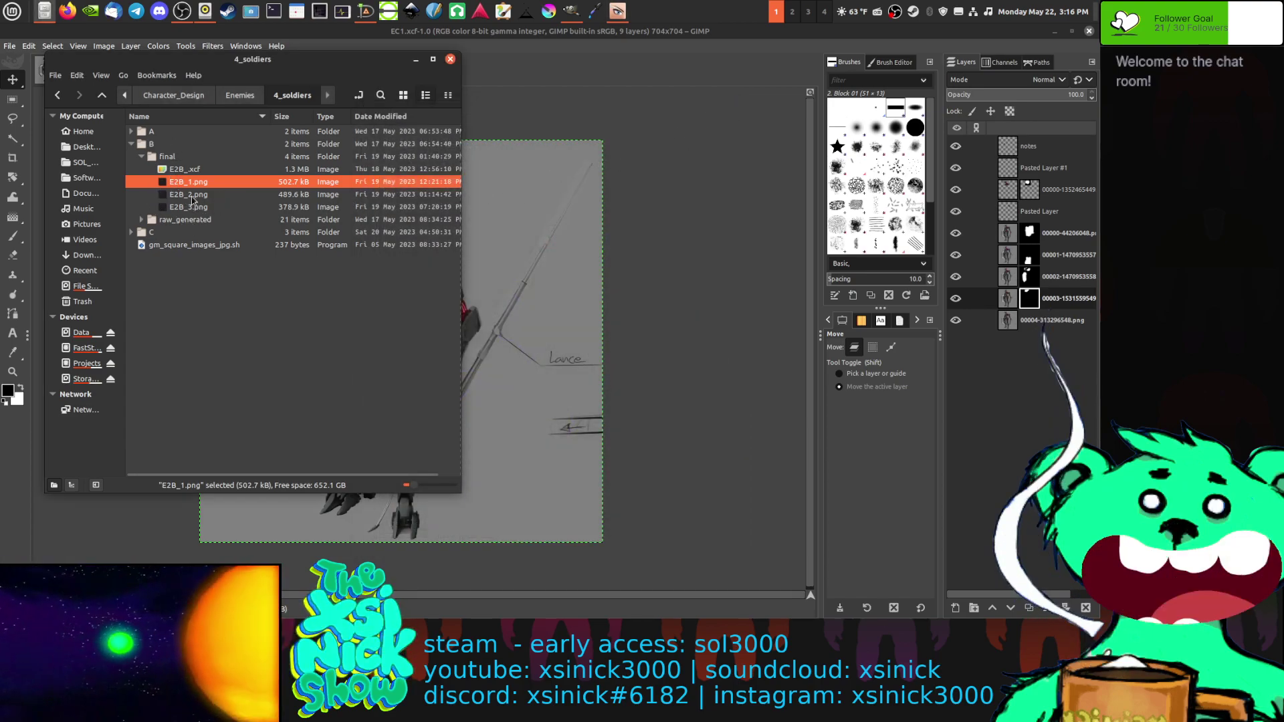
{"action": "left_click", "coordinate": [141, 157]}
{"action": "left_click", "coordinate": [142, 170]}
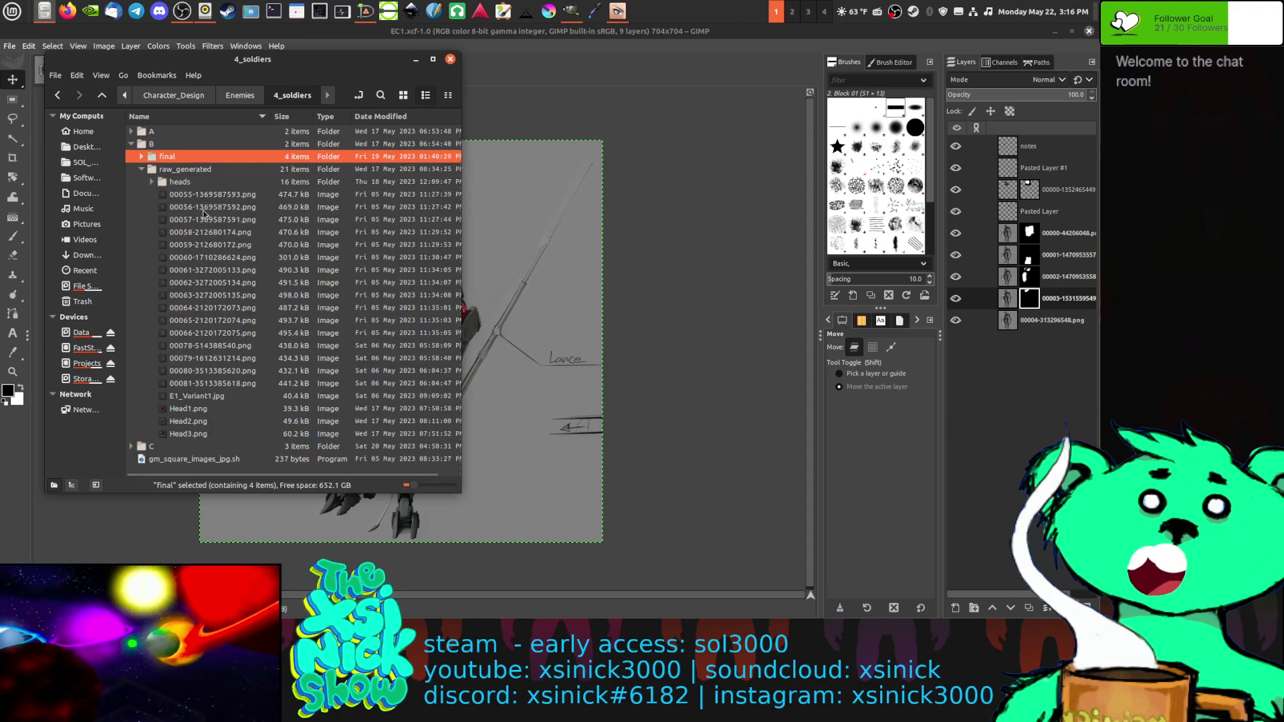
{"action": "left_click", "coordinate": [142, 170]}
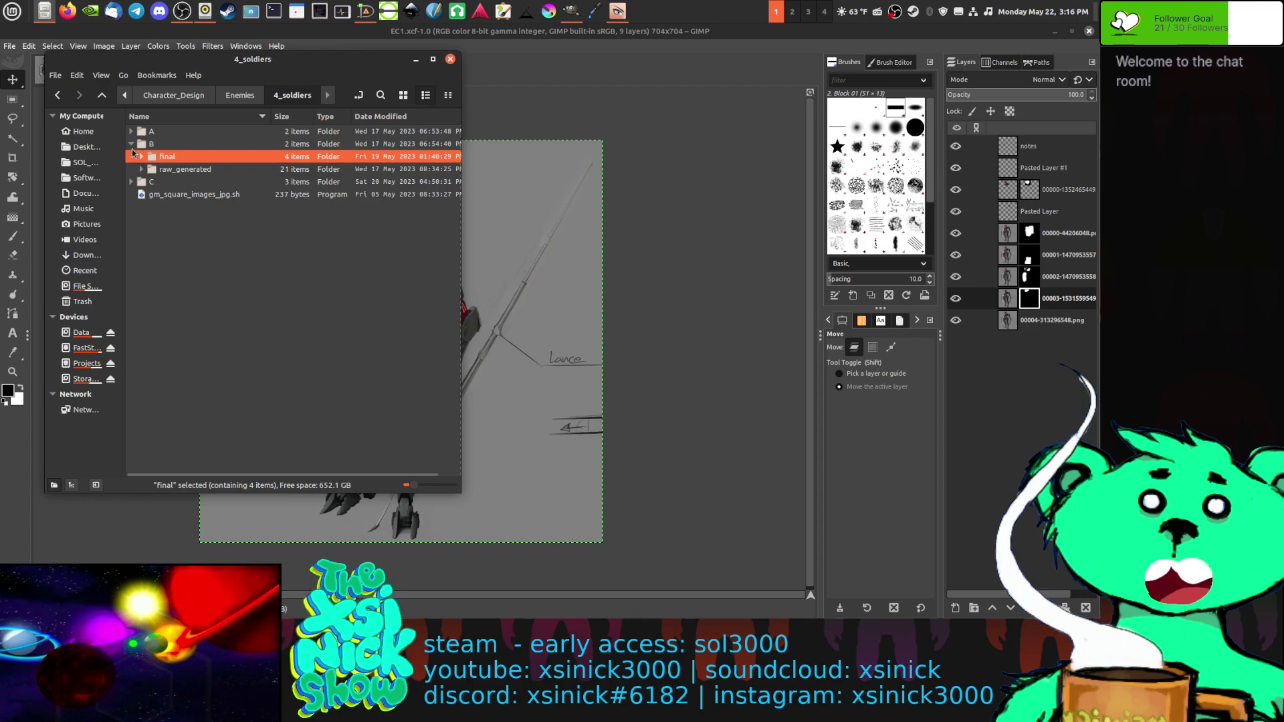
{"action": "left_click", "coordinate": [132, 143]}
{"action": "left_click", "coordinate": [131, 157]}
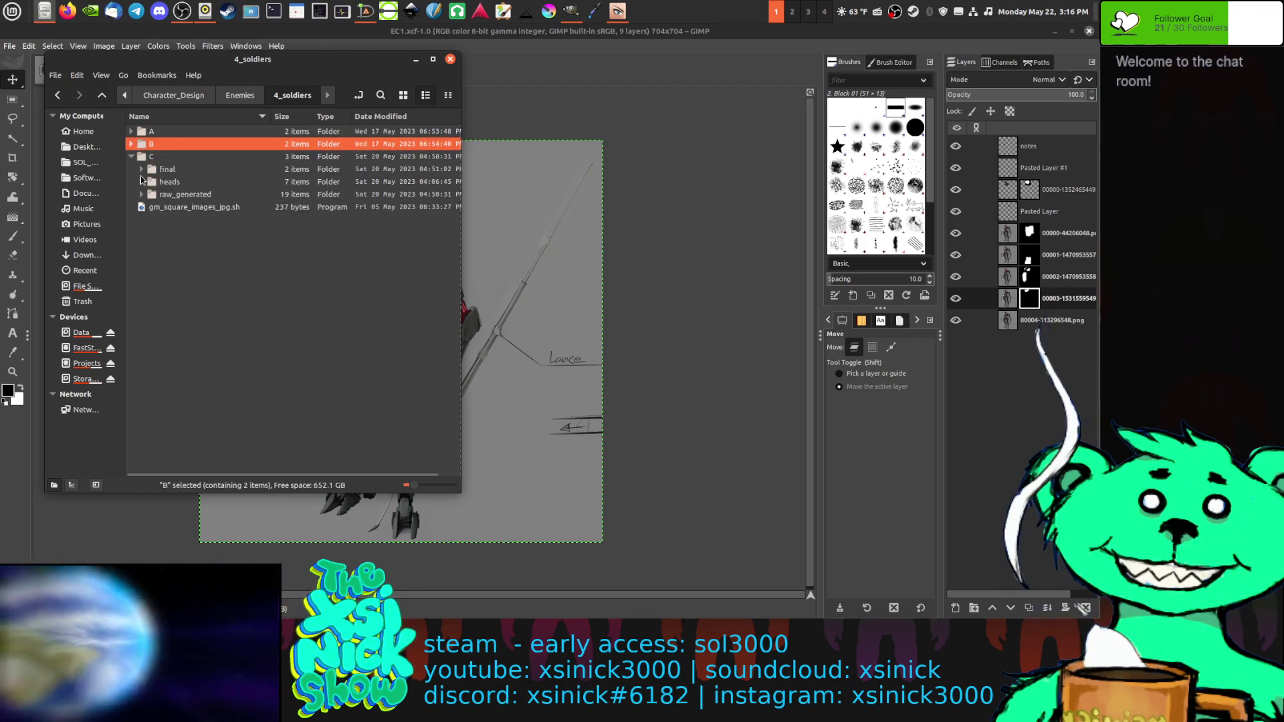
{"action": "left_click", "coordinate": [141, 169]}
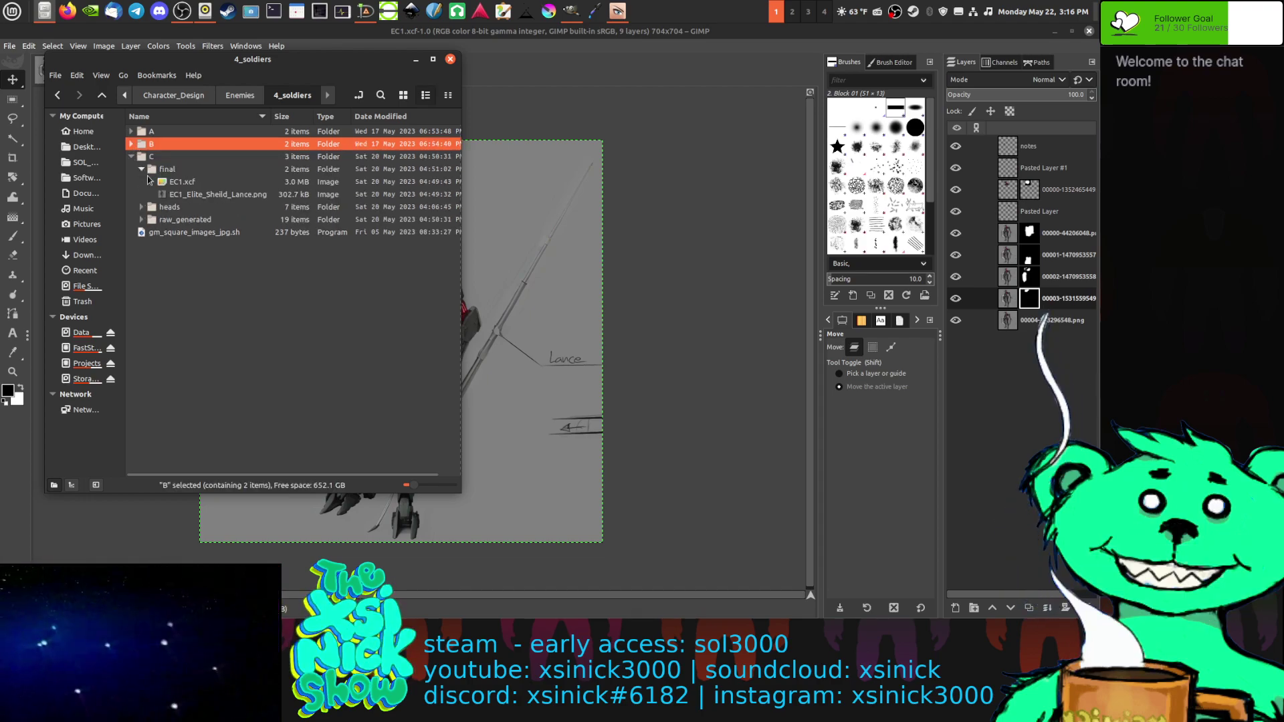
{"action": "left_click", "coordinate": [187, 196]}
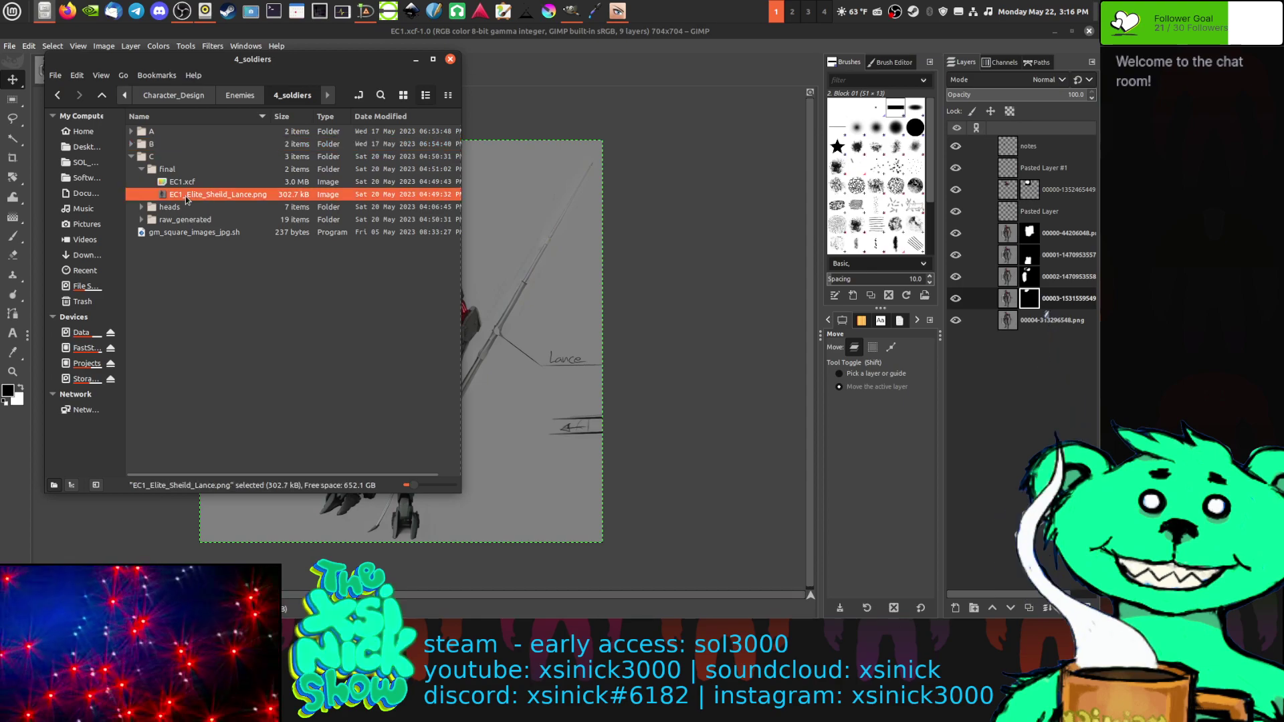
{"action": "left_click", "coordinate": [522, 251]}
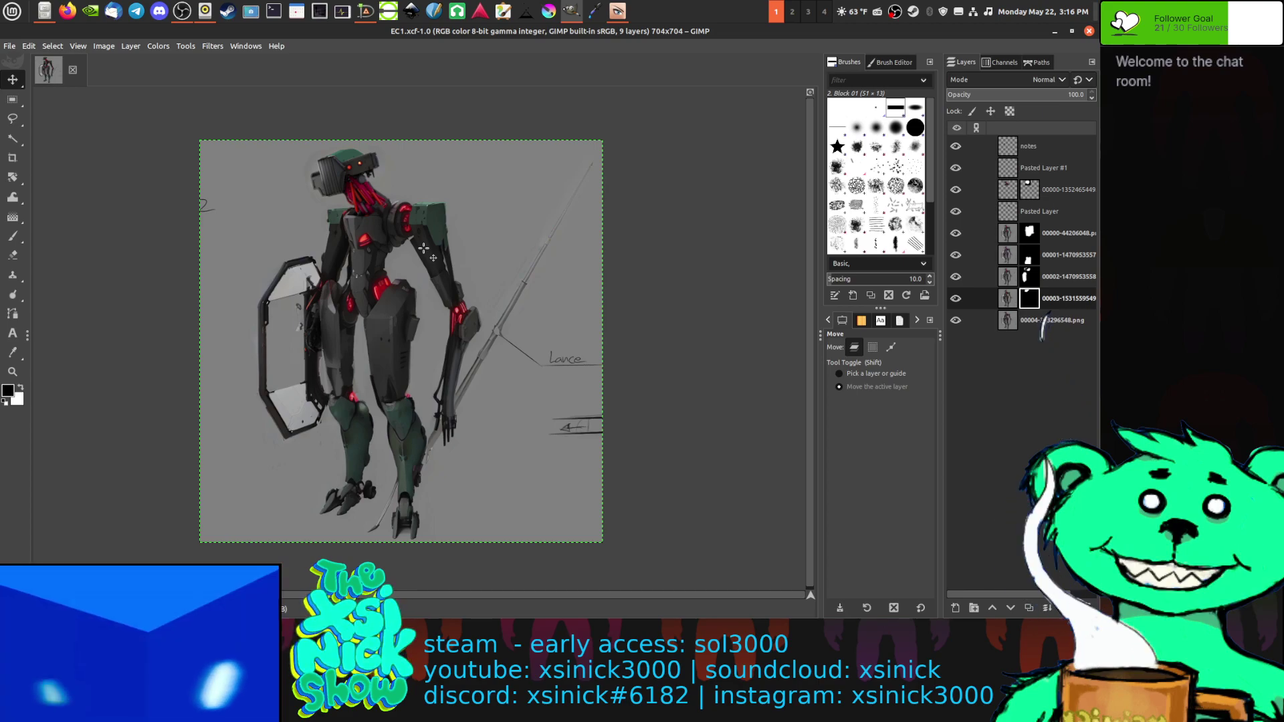
Zoom in, activate the notes layer, and Free Select a closed outline around the red chest light
{"action": "scroll", "coordinate": [378, 228], "scroll_direction": "up", "scroll_amount": 3}
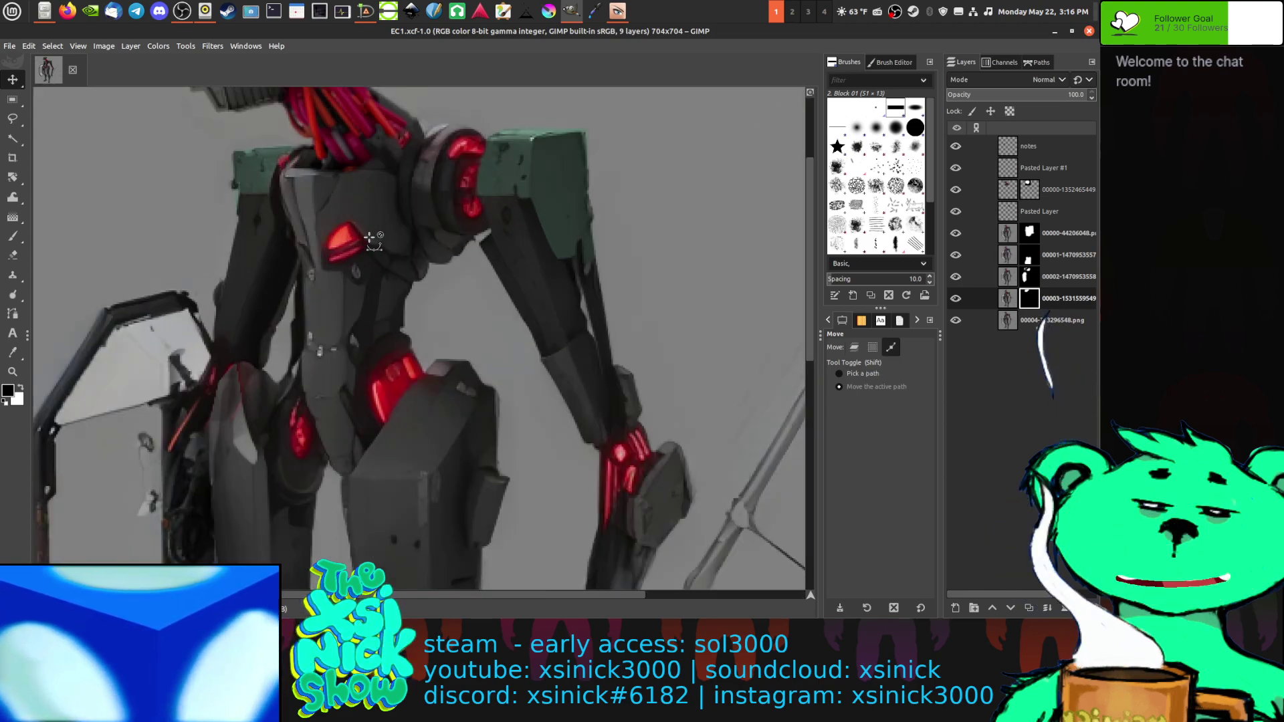
{"action": "scroll", "coordinate": [378, 228], "scroll_direction": "up", "scroll_amount": 2}
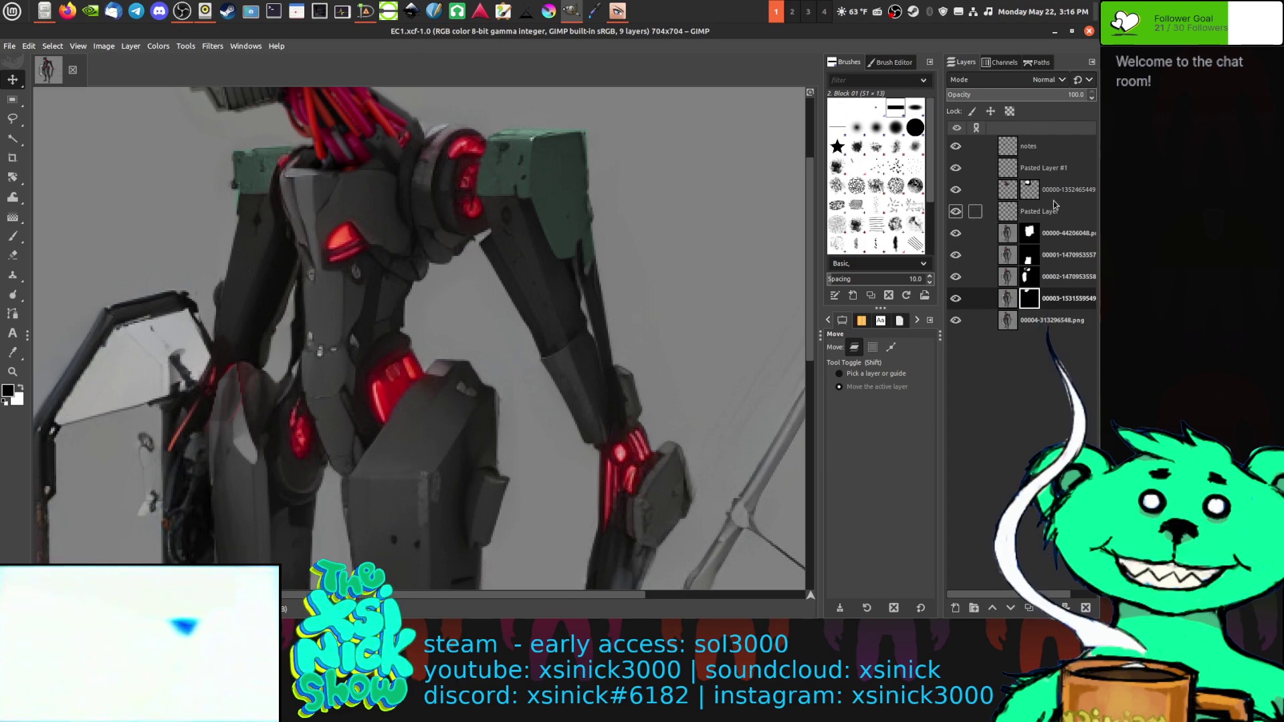
{"action": "left_click", "coordinate": [1065, 146]}
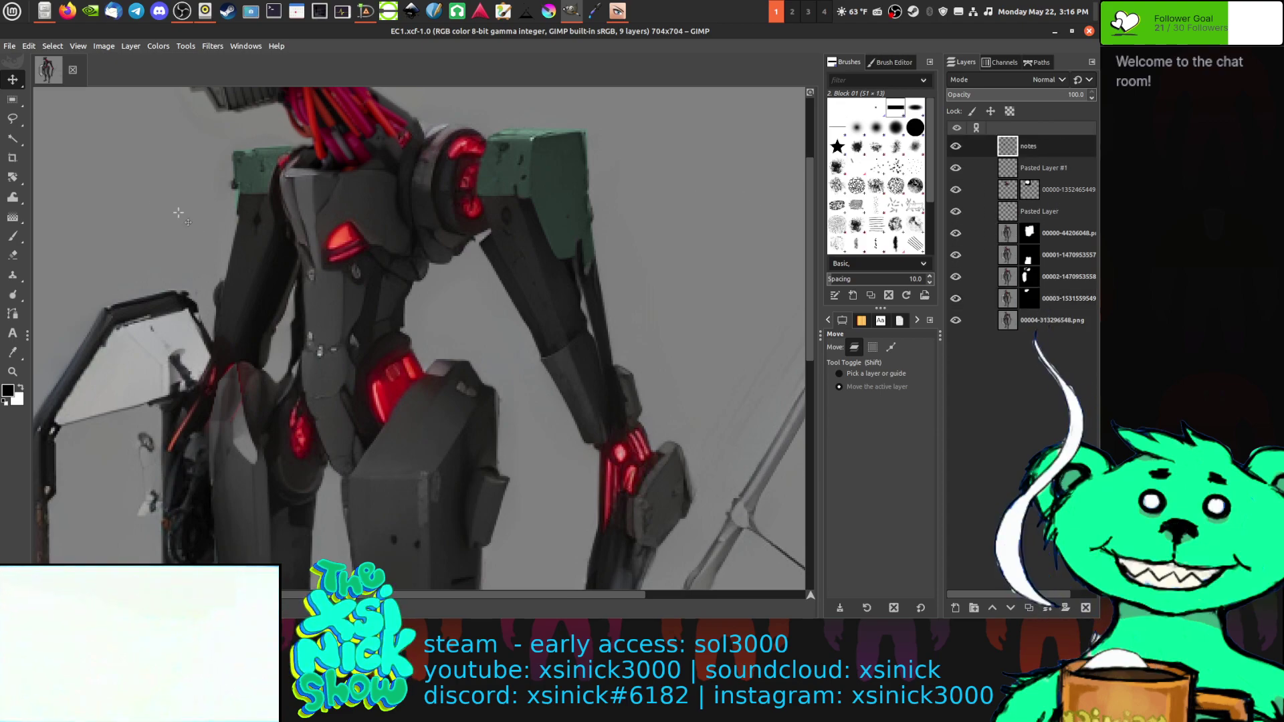
{"action": "key", "text": "f"}
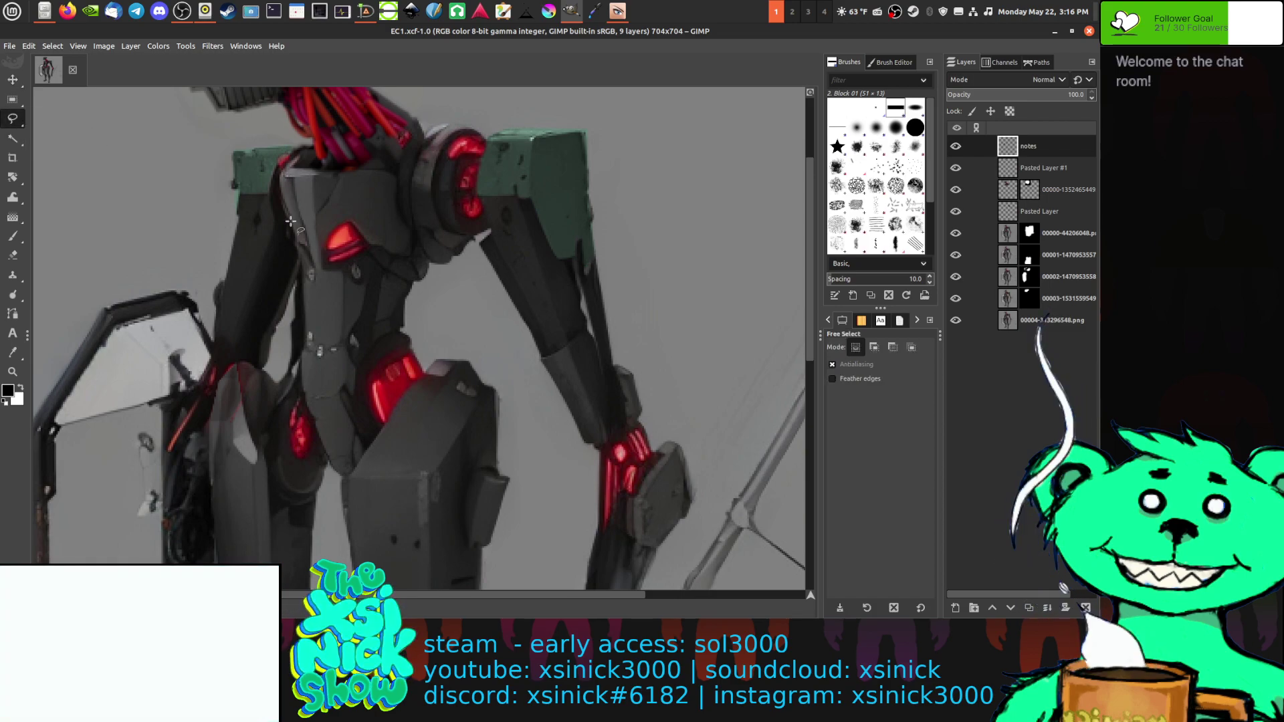
{"action": "left_click", "coordinate": [369, 248]}
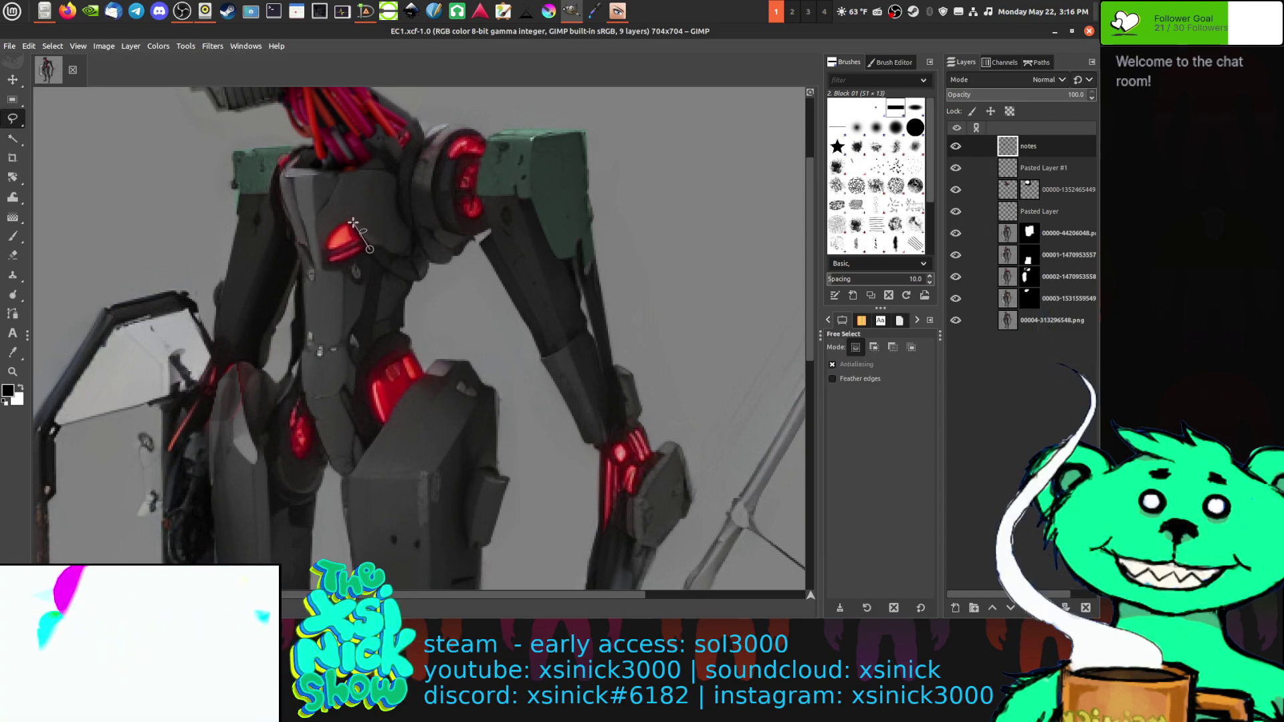
{"action": "scroll", "coordinate": [352, 220], "scroll_direction": "up", "scroll_amount": 1}
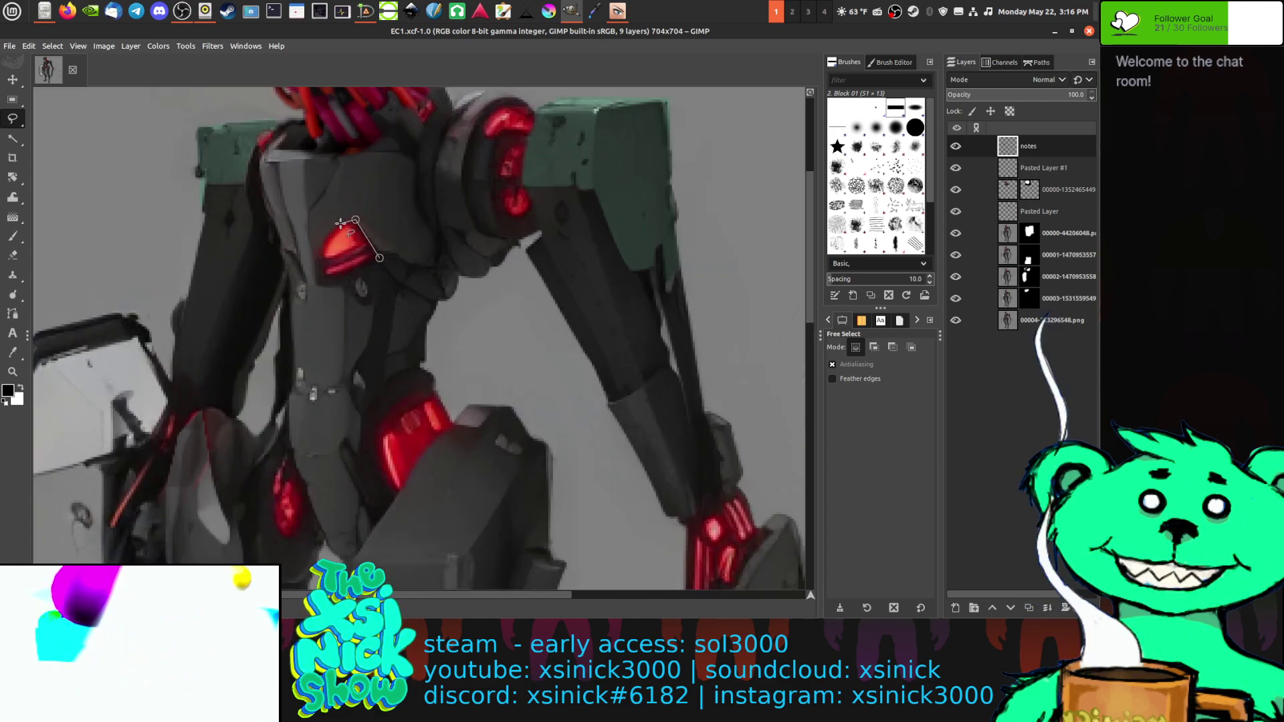
{"action": "scroll", "coordinate": [349, 217], "scroll_direction": "up", "scroll_amount": 1}
{"action": "scroll", "coordinate": [349, 215], "scroll_direction": "up", "scroll_amount": 2}
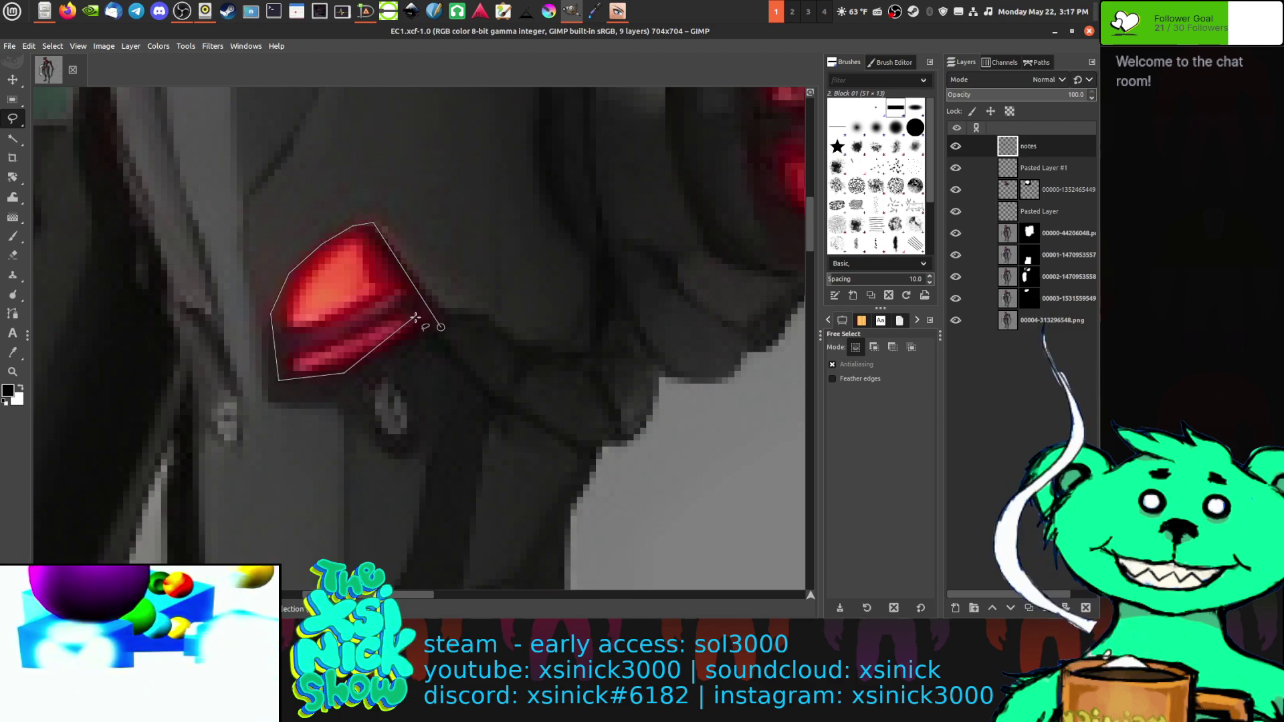
{"action": "left_click", "coordinate": [411, 344]}
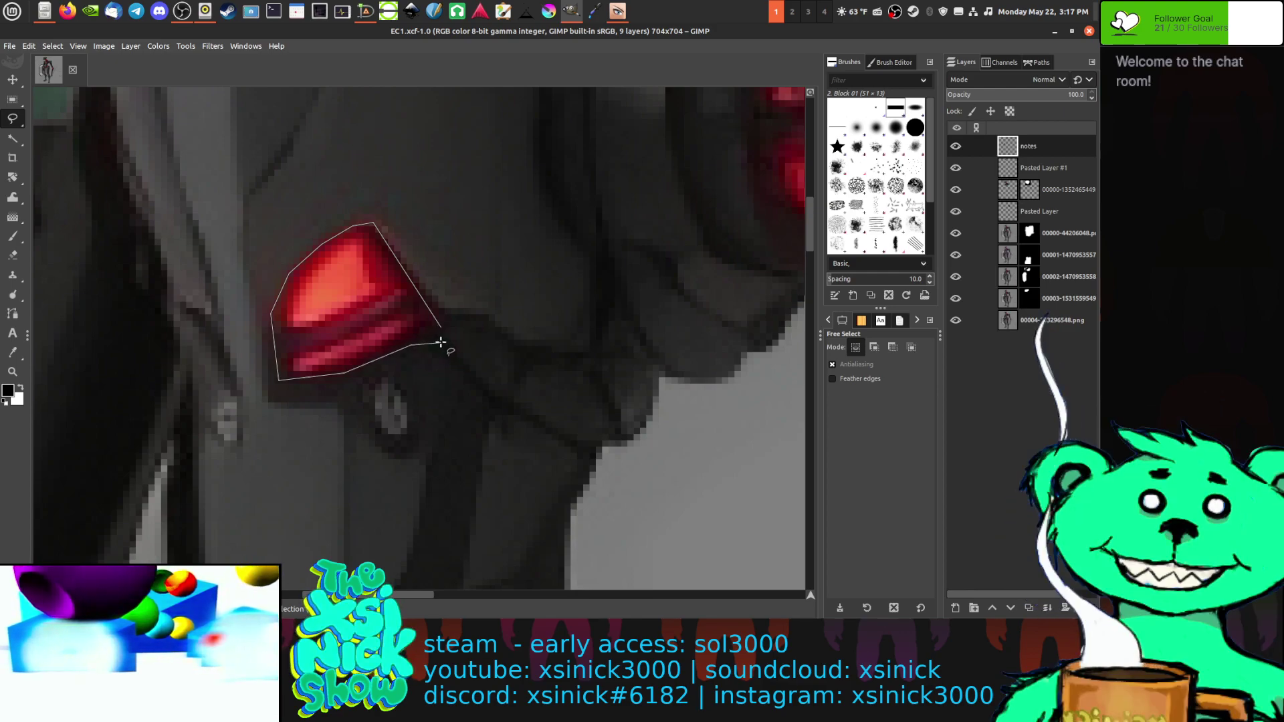
{"action": "double_click", "coordinate": [442, 328]}
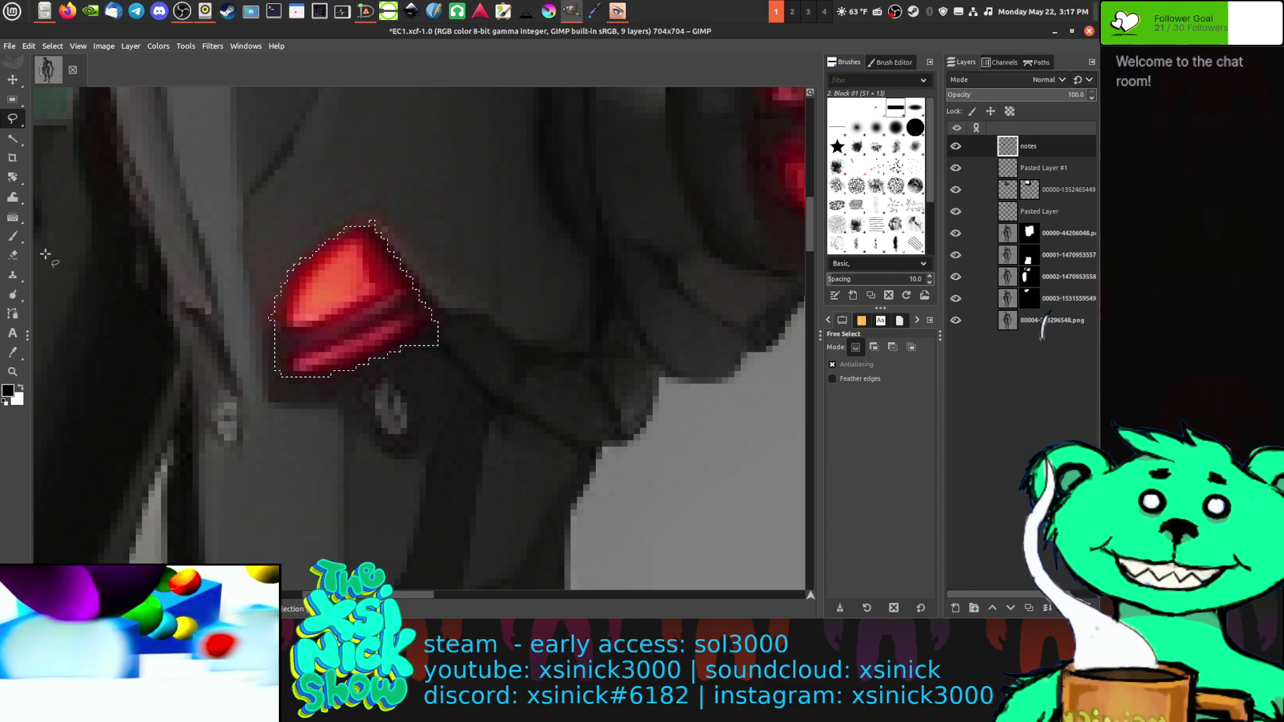
Sample the dark armour colour 151211 and fill the red chest patch with it
{"action": "key", "text": "o"}
{"action": "left_click", "coordinate": [449, 353]}
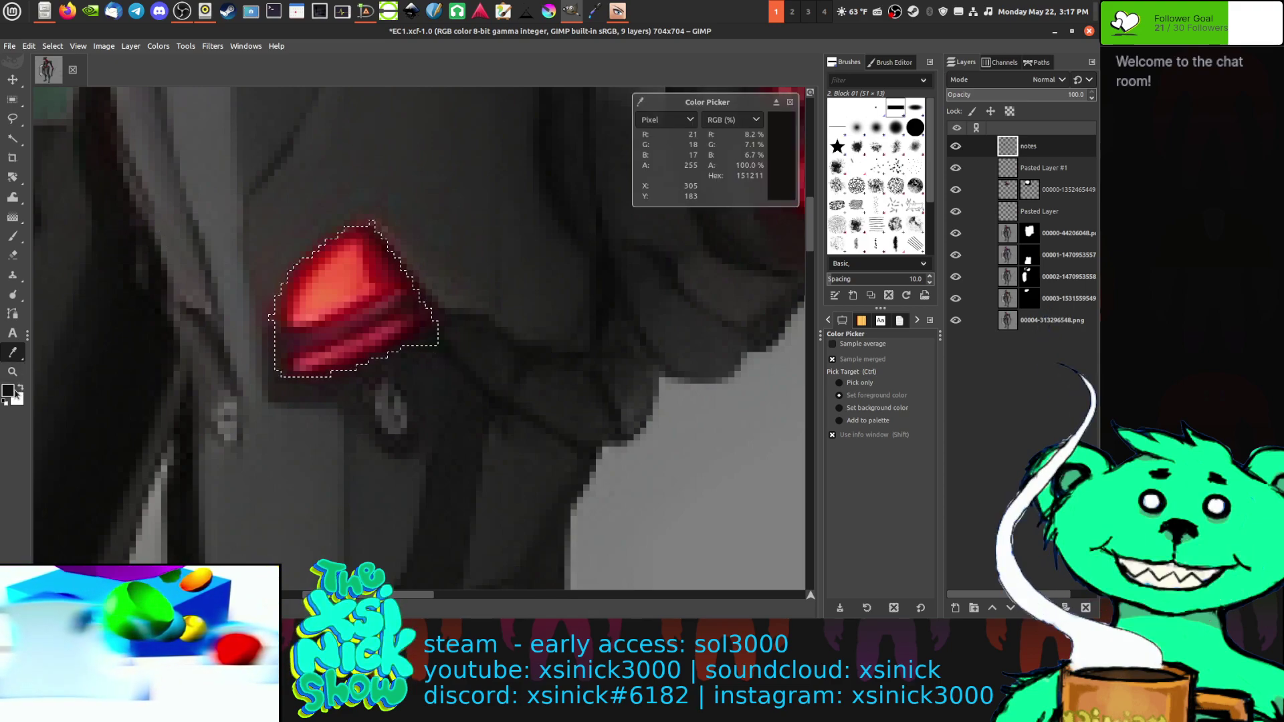
{"action": "key", "text": "ctrl+comma"}
{"action": "scroll", "coordinate": [354, 325], "scroll_direction": "down", "scroll_amount": 3}
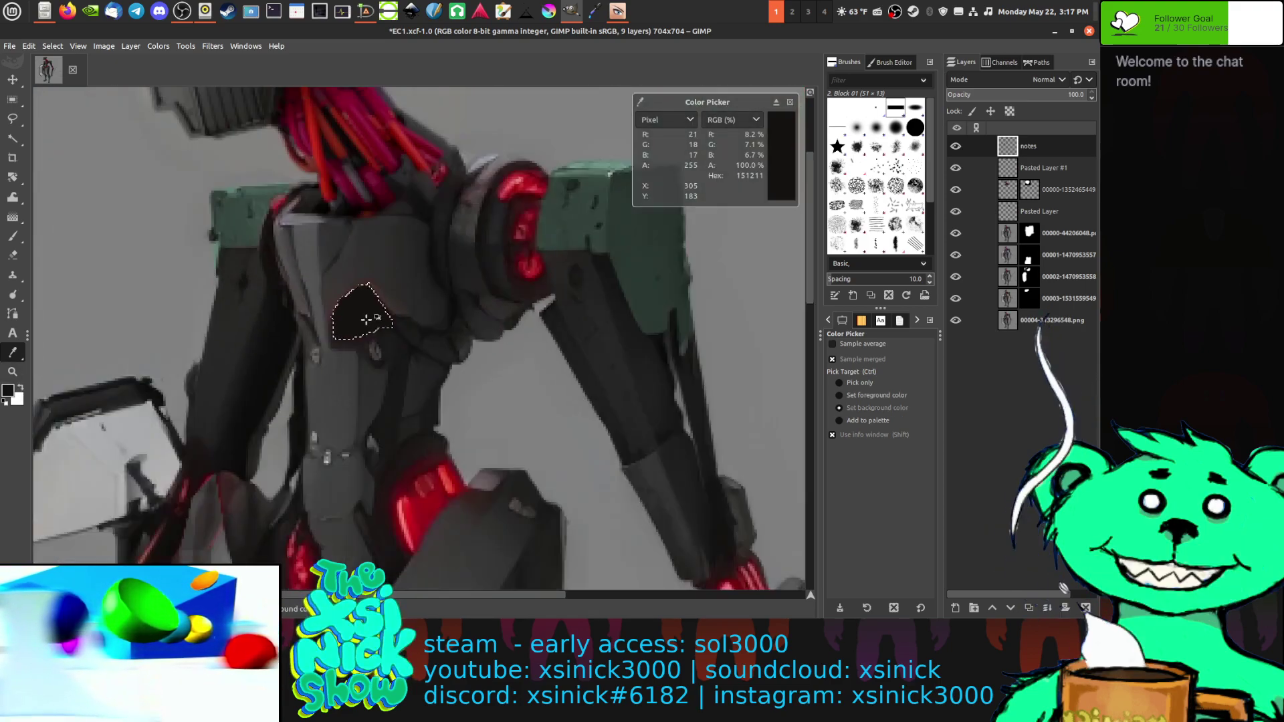
{"action": "scroll", "coordinate": [371, 326], "scroll_direction": "down", "scroll_amount": 1}
{"action": "scroll", "coordinate": [375, 326], "scroll_direction": "up", "scroll_amount": 3}
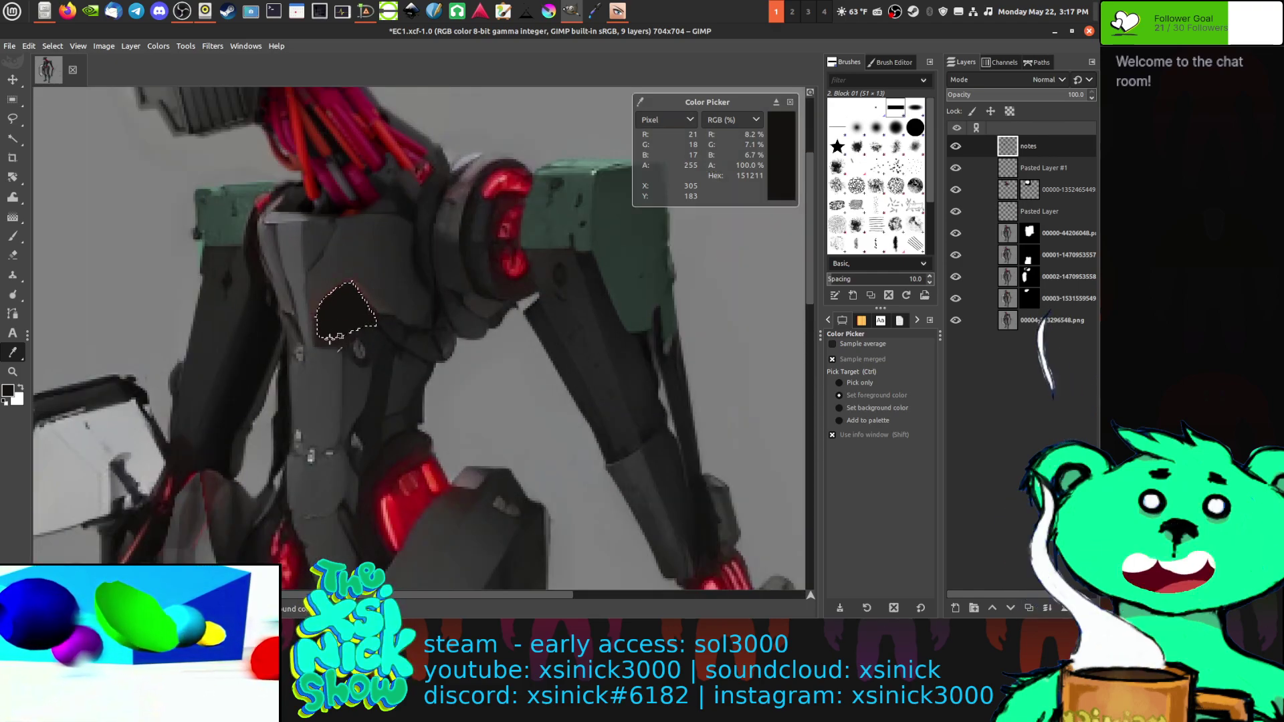
Free-select the upper chest panel with a six-corner outline and commit the selection
{"action": "left_click", "coordinate": [12, 118]}
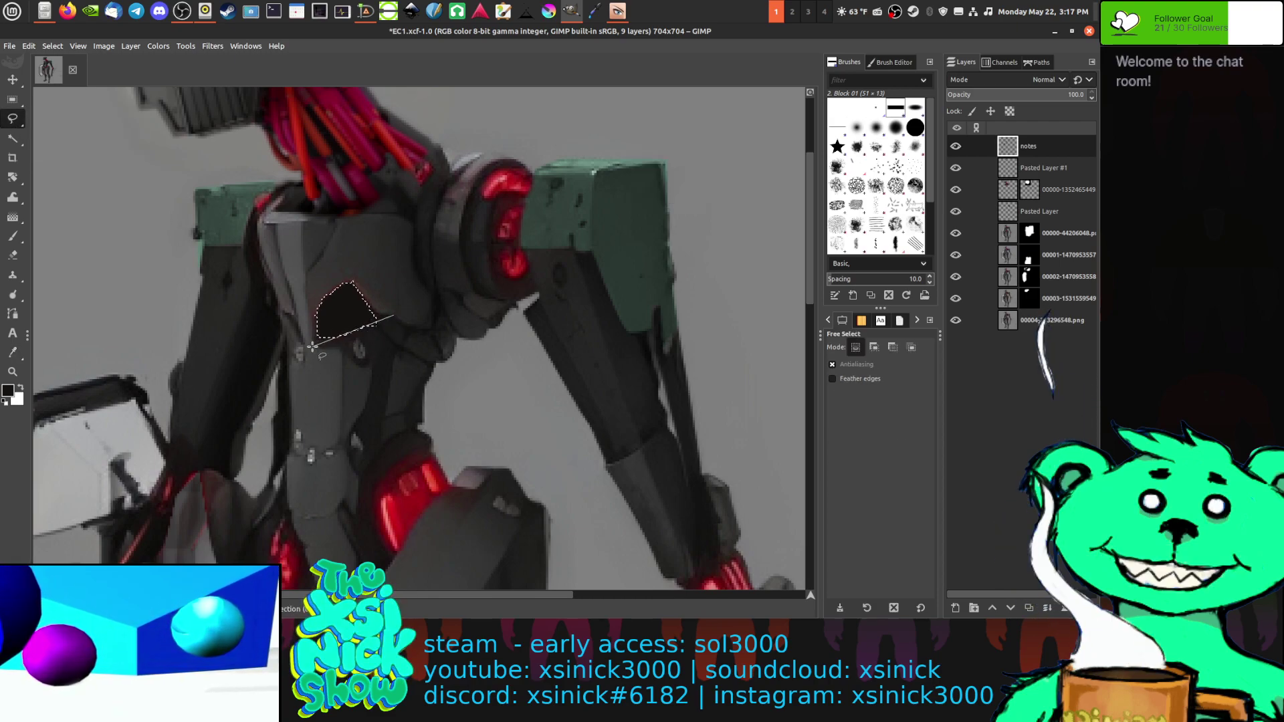
{"action": "left_click", "coordinate": [374, 313]}
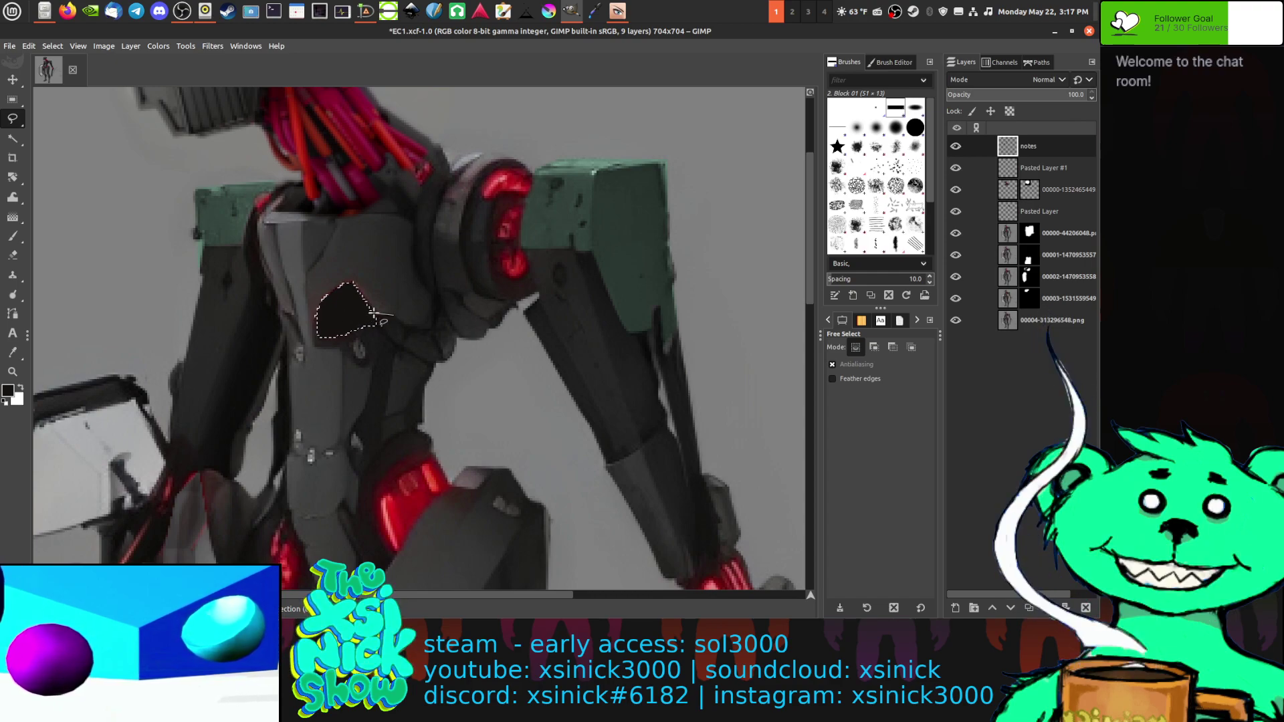
{"action": "left_click", "coordinate": [313, 346]}
{"action": "left_click", "coordinate": [307, 278]}
{"action": "left_click", "coordinate": [344, 236]}
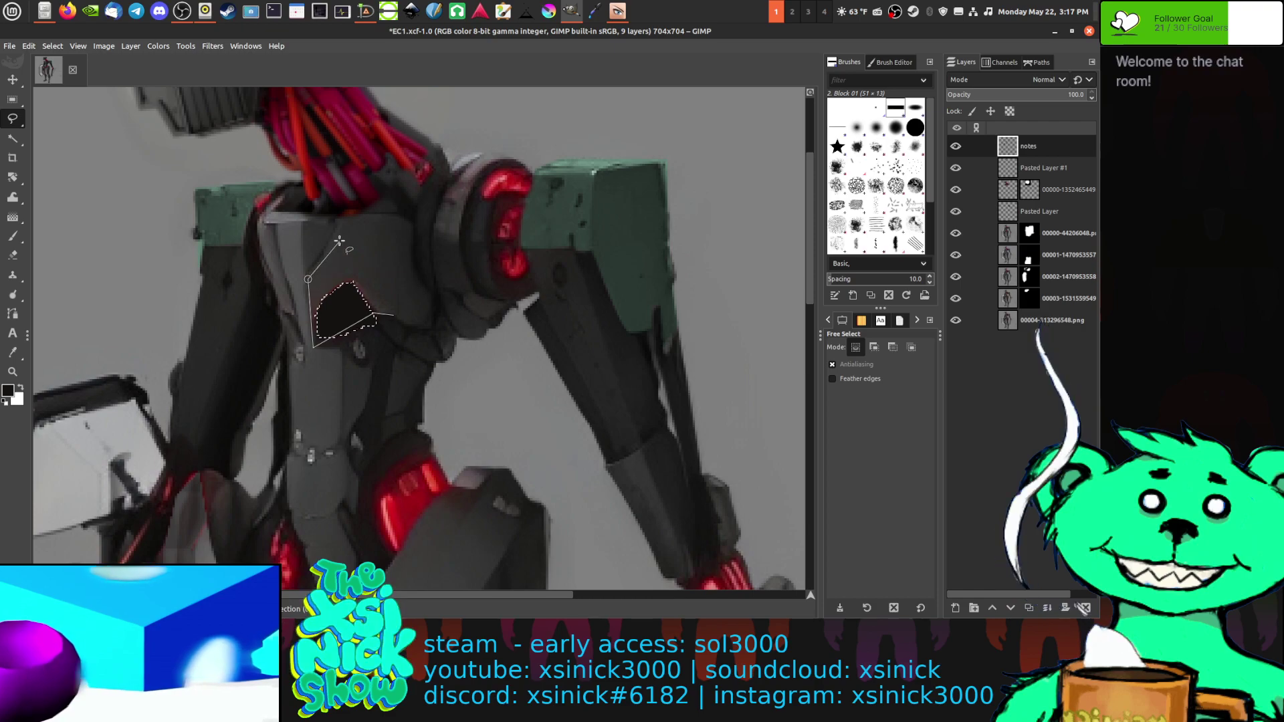
{"action": "left_click", "coordinate": [372, 232]}
{"action": "left_click", "coordinate": [419, 289]}
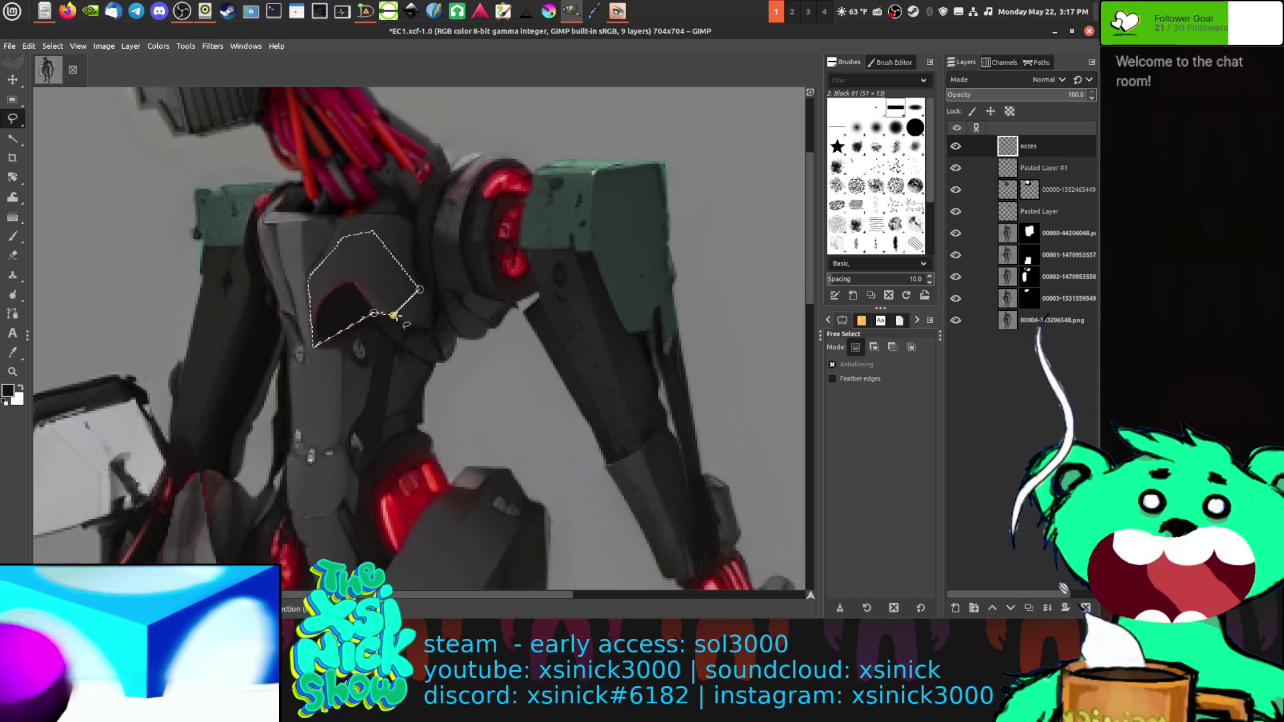
{"action": "left_click", "coordinate": [373, 313]}
{"action": "key", "text": "Return"}
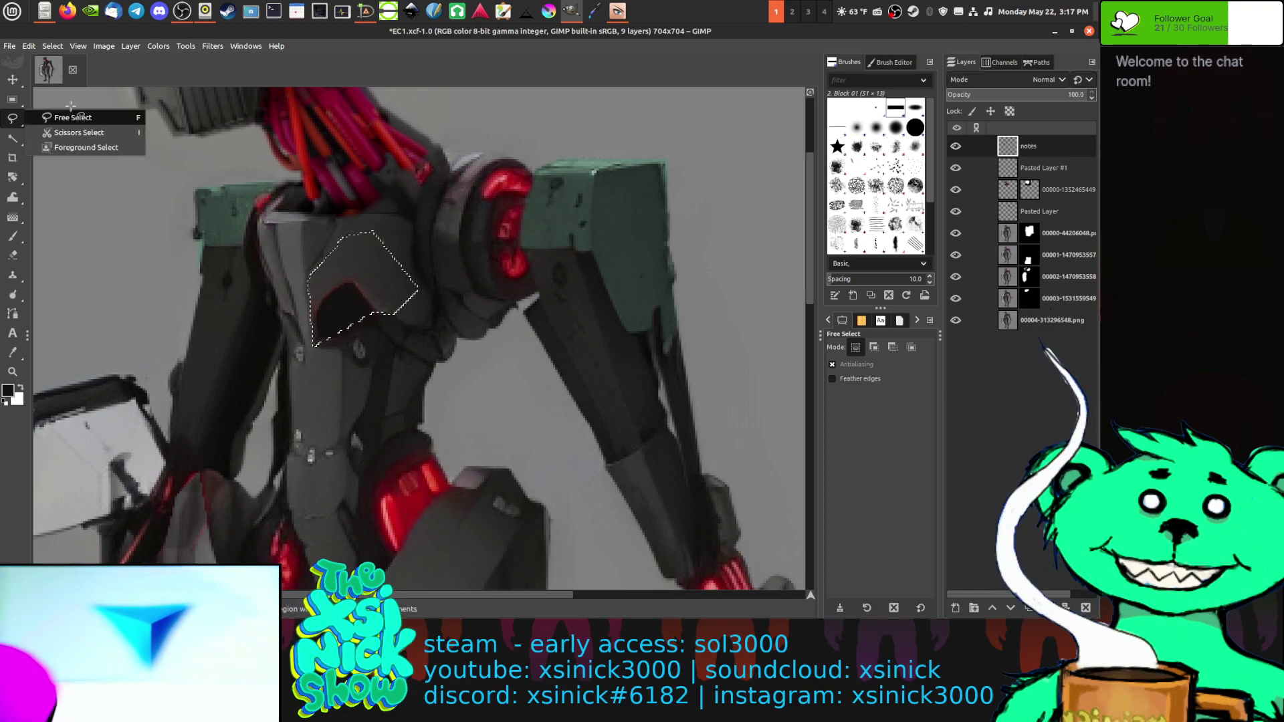
{"action": "left_click", "coordinate": [12, 234]}
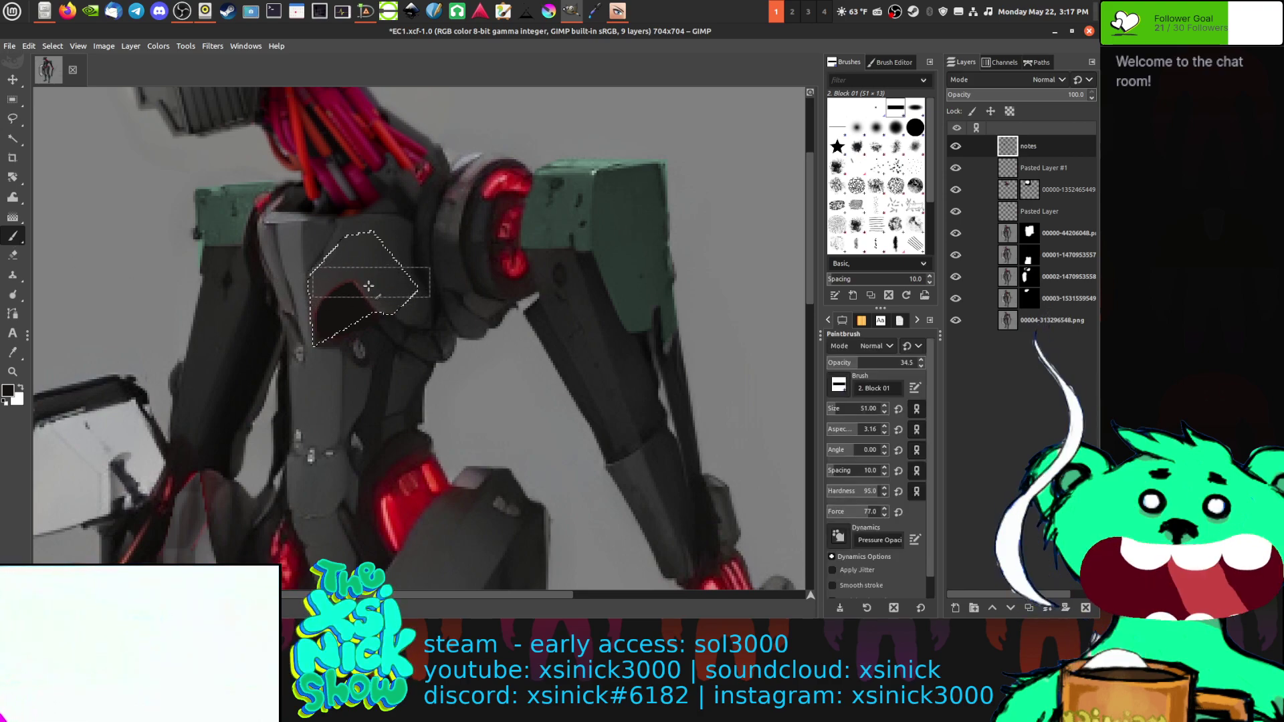
Paint the chest panel lighter grey with a size-7 brush, opacity 100 then about 61.1
{"action": "left_click_drag", "start_coordinate": [326, 302], "coordinate": [319, 329]}
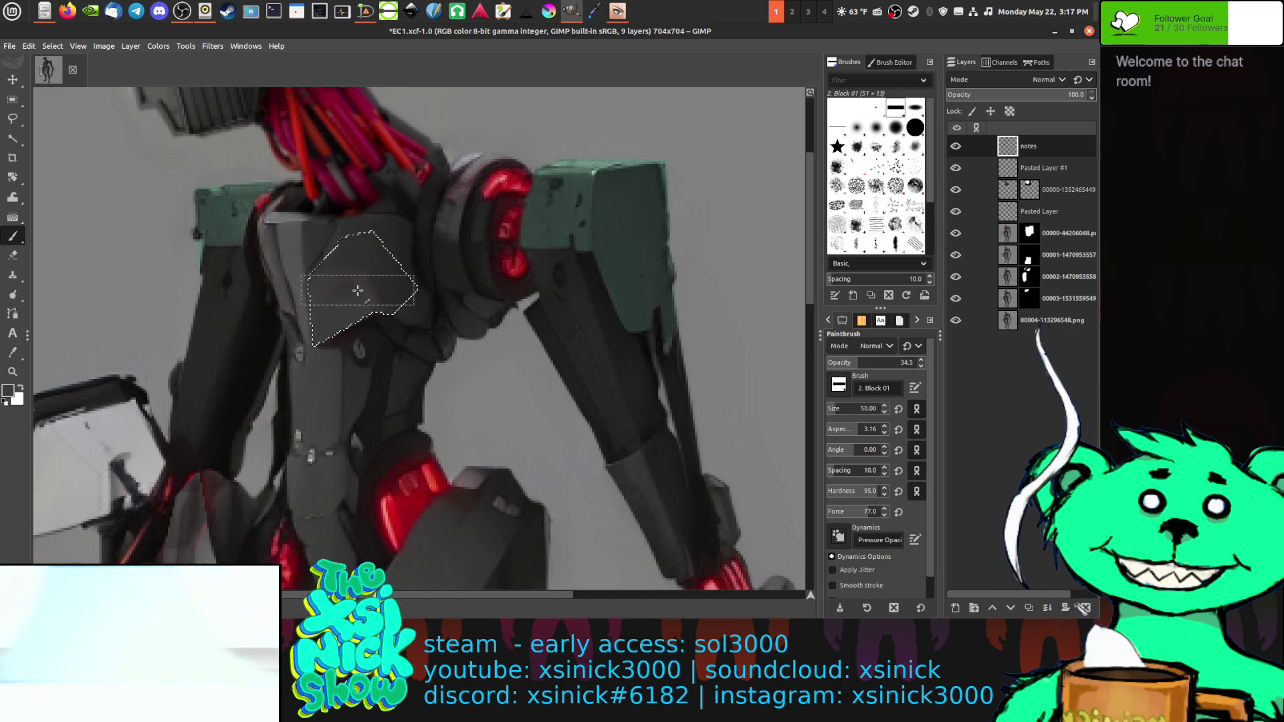
{"action": "key", "text": "bracketleft"}
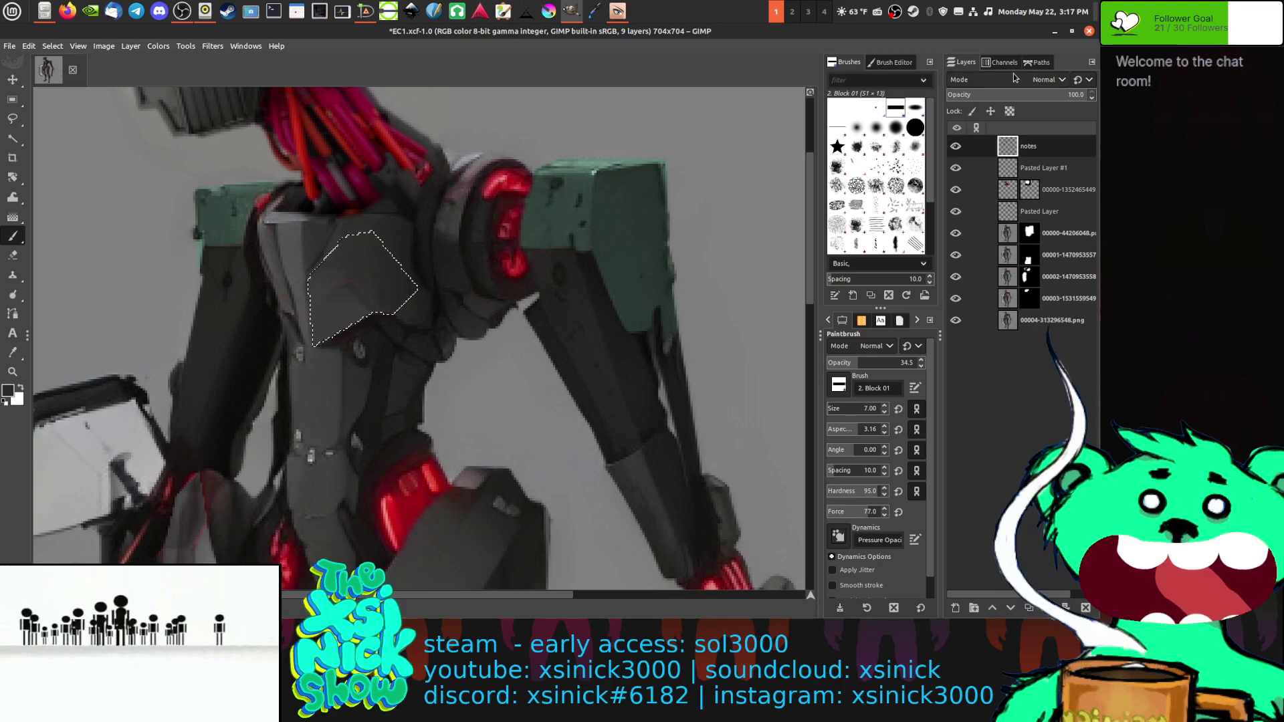
{"action": "left_click_drag", "start_coordinate": [869, 363], "coordinate": [923, 363]}
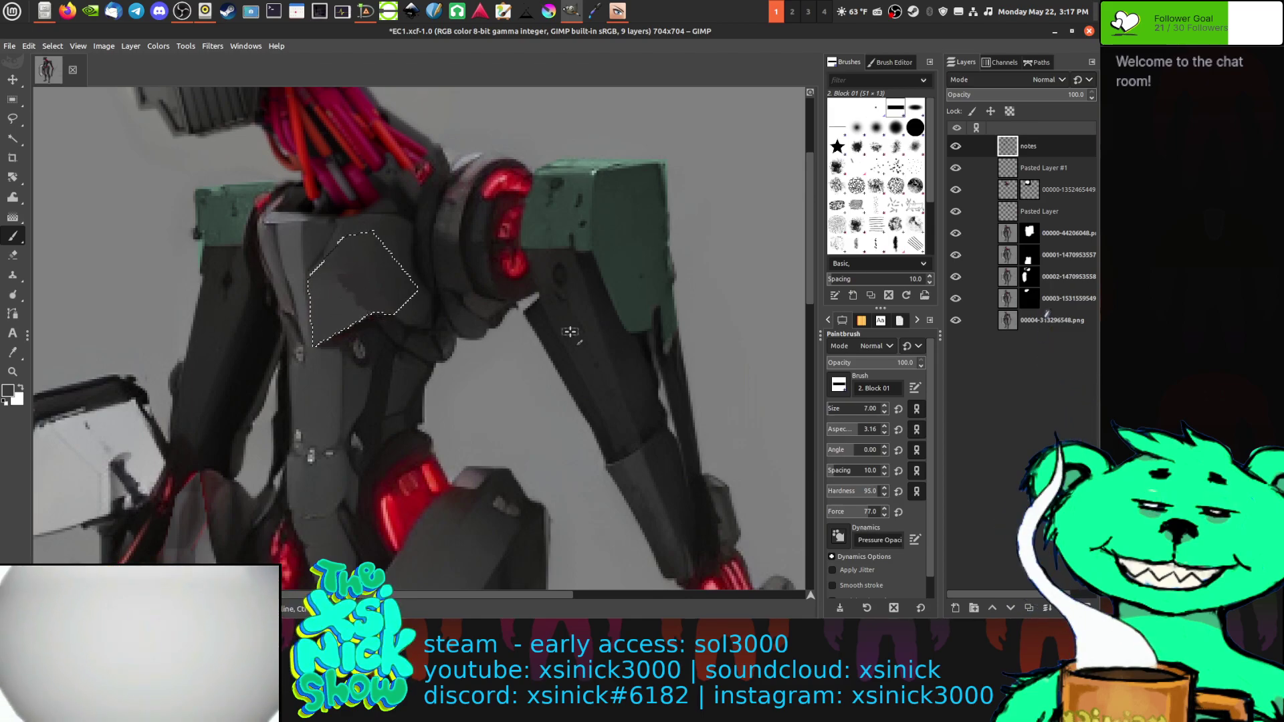
{"action": "left_click", "coordinate": [882, 362]}
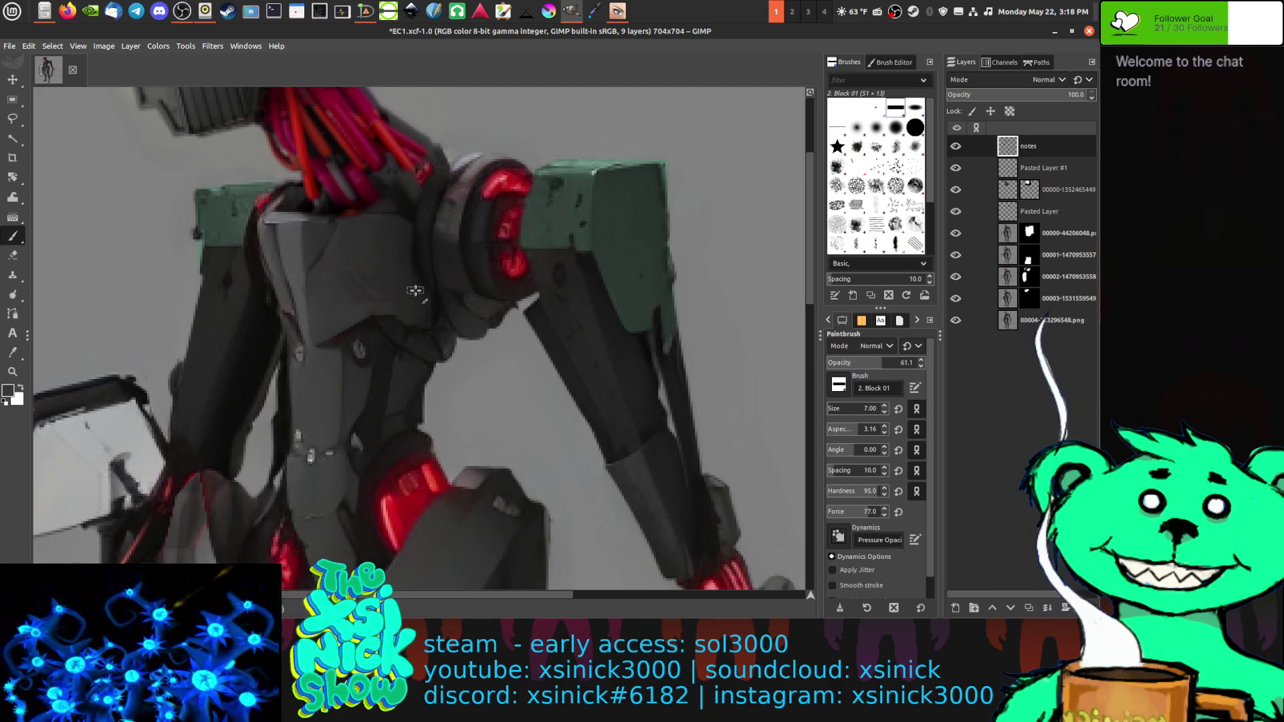
{"action": "scroll", "coordinate": [510, 346], "scroll_direction": "down", "scroll_amount": 2, "text": "ctrl"}
{"action": "scroll", "coordinate": [510, 346], "scroll_direction": "down", "scroll_amount": 1, "text": "ctrl"}
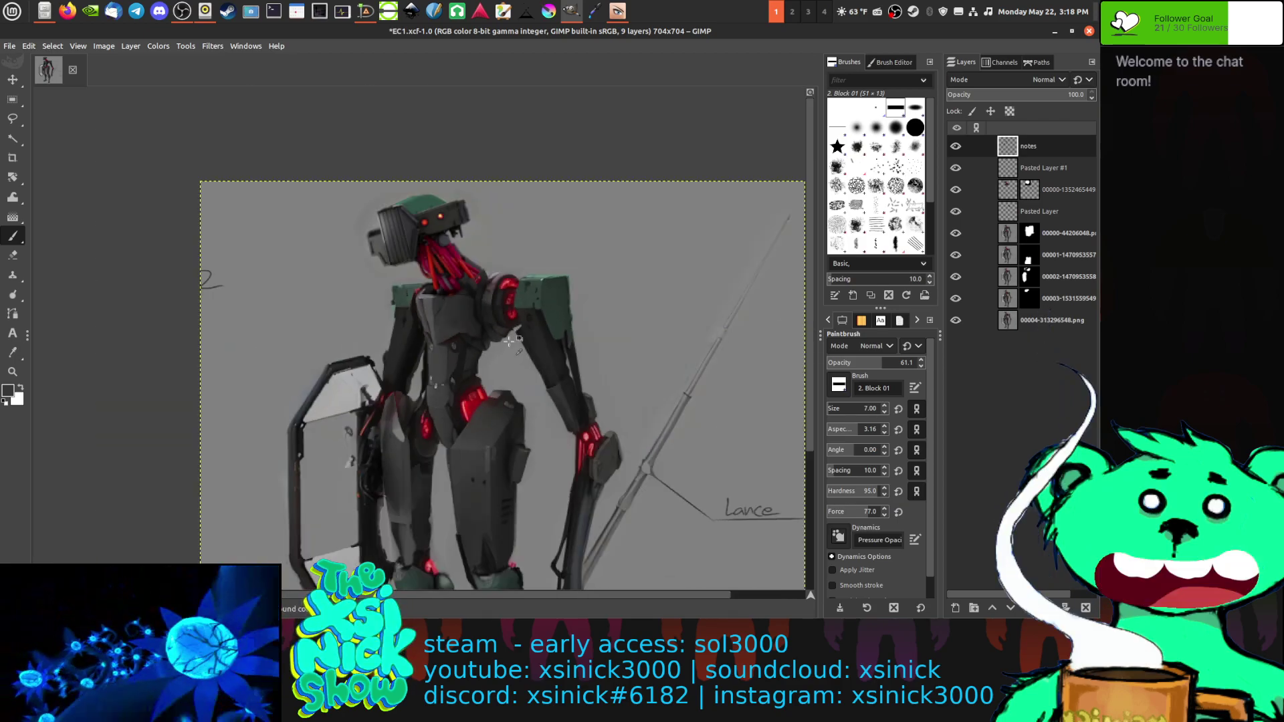
{"action": "scroll", "coordinate": [514, 331], "scroll_direction": "right", "scroll_amount": 3}
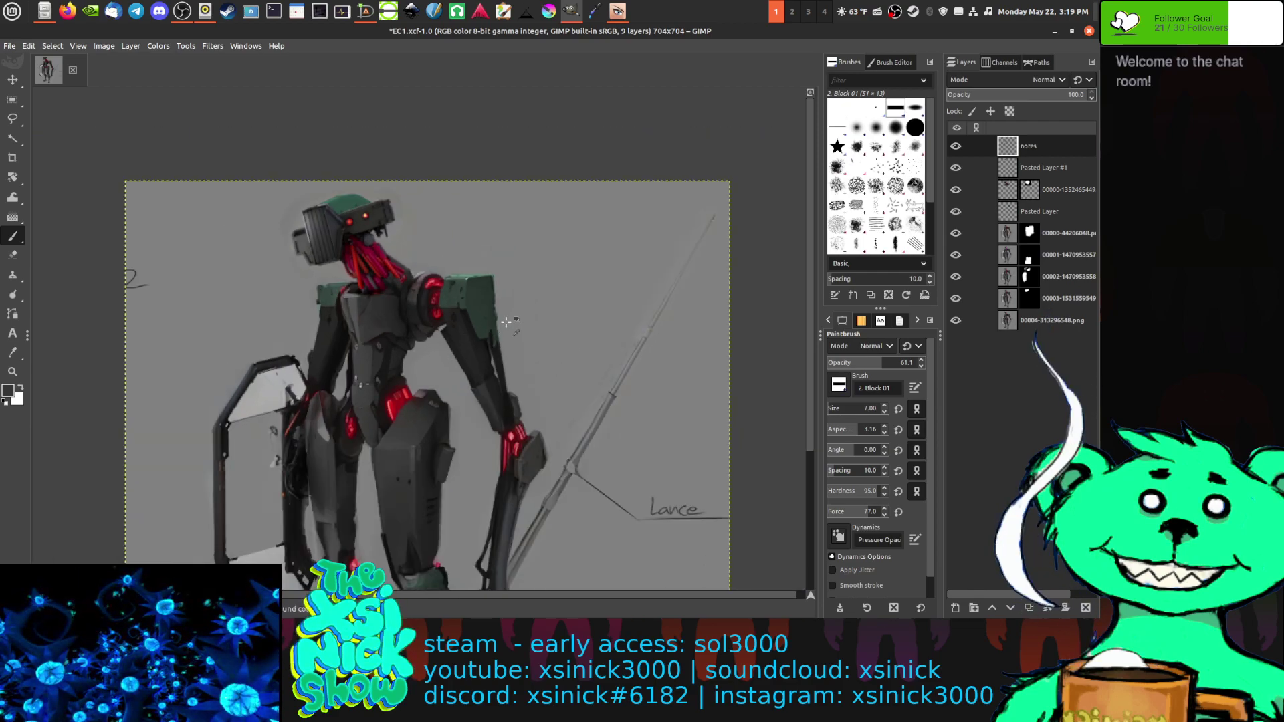
Save EC1.xcf, then export over EC1_Elite_Sheild_Lance.png, confirming replace, with current PNG options
{"action": "key", "text": "ctrl+s"}
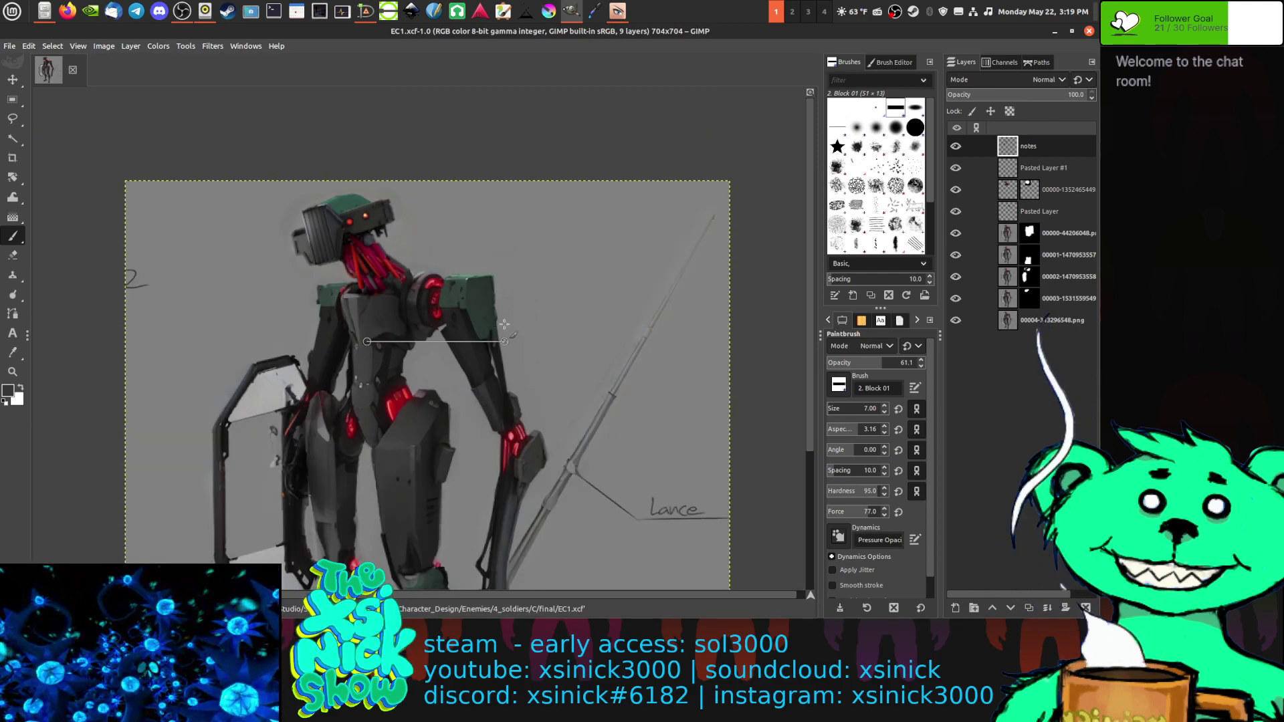
{"action": "key", "text": "ctrl+shift+e"}
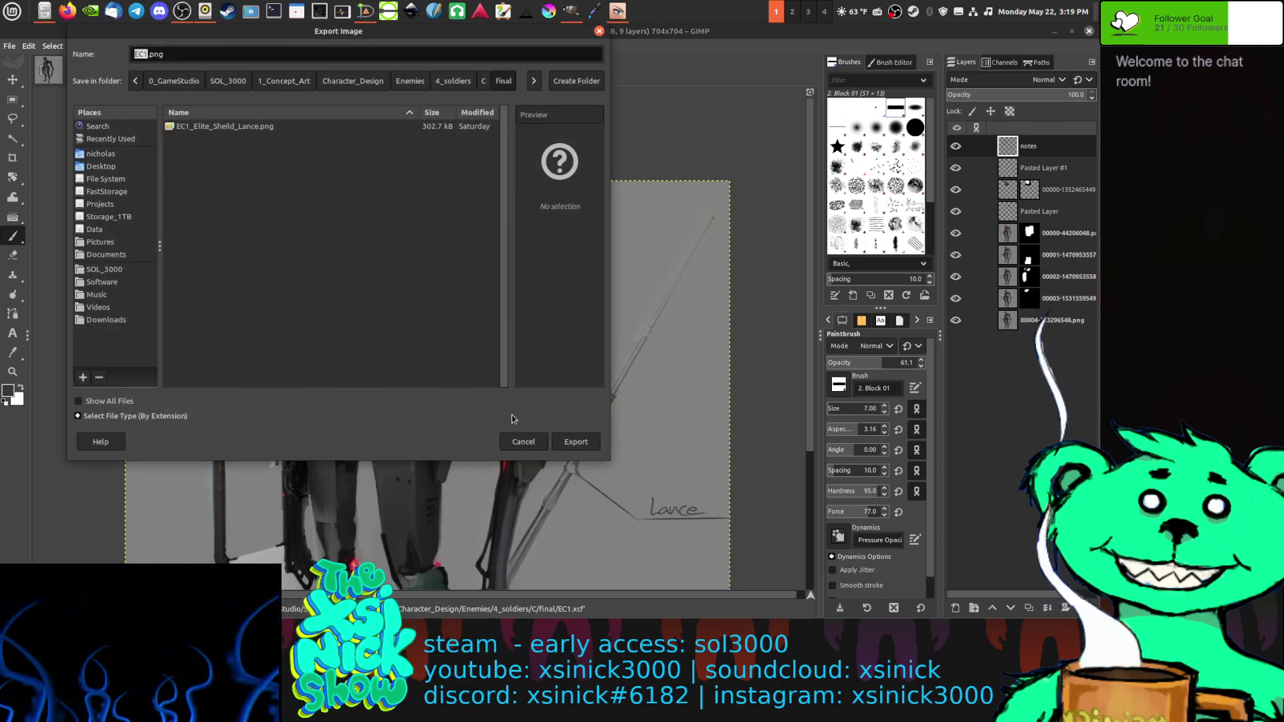
{"action": "left_click", "coordinate": [224, 126]}
{"action": "left_click", "coordinate": [576, 442]}
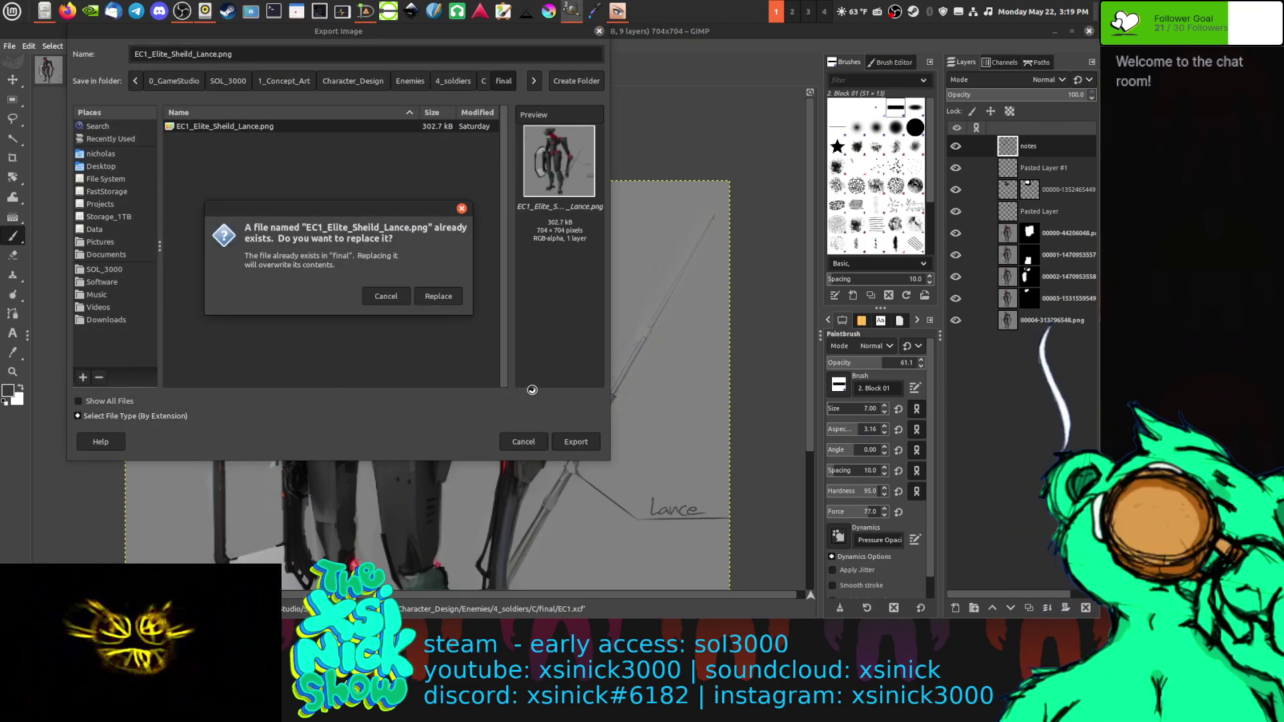
{"action": "left_click", "coordinate": [435, 296]}
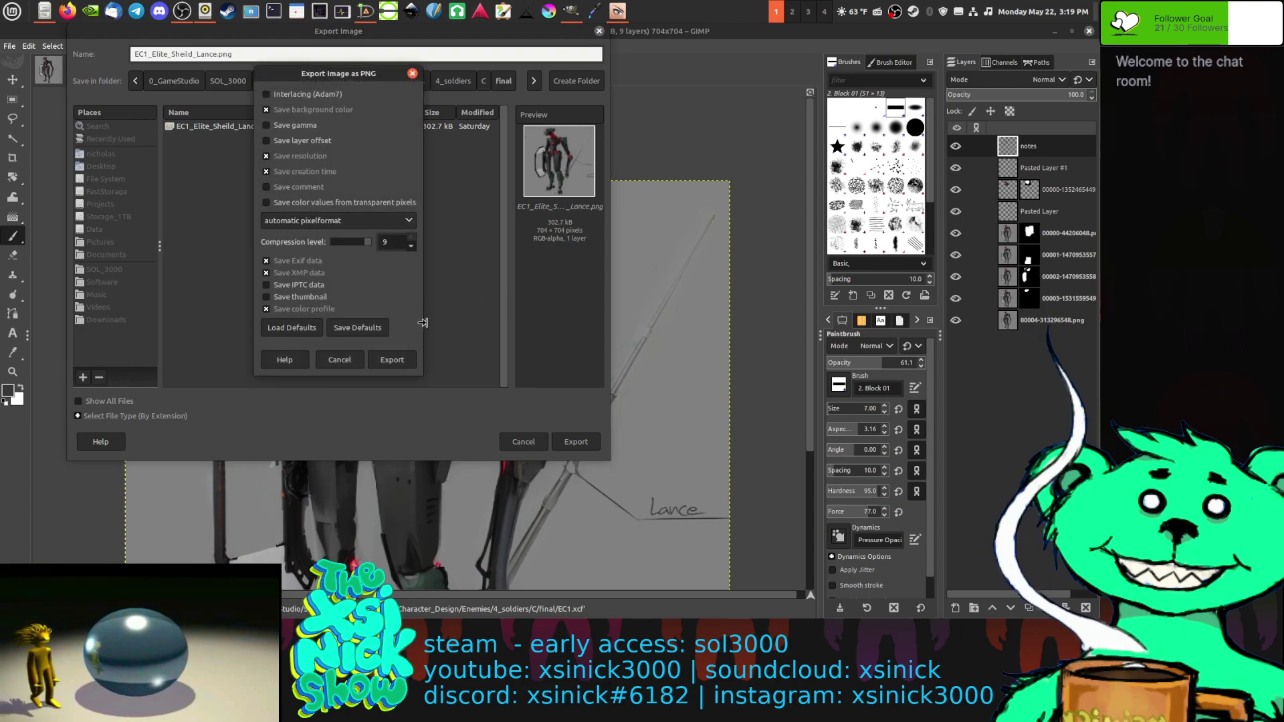
{"action": "left_click", "coordinate": [402, 364]}
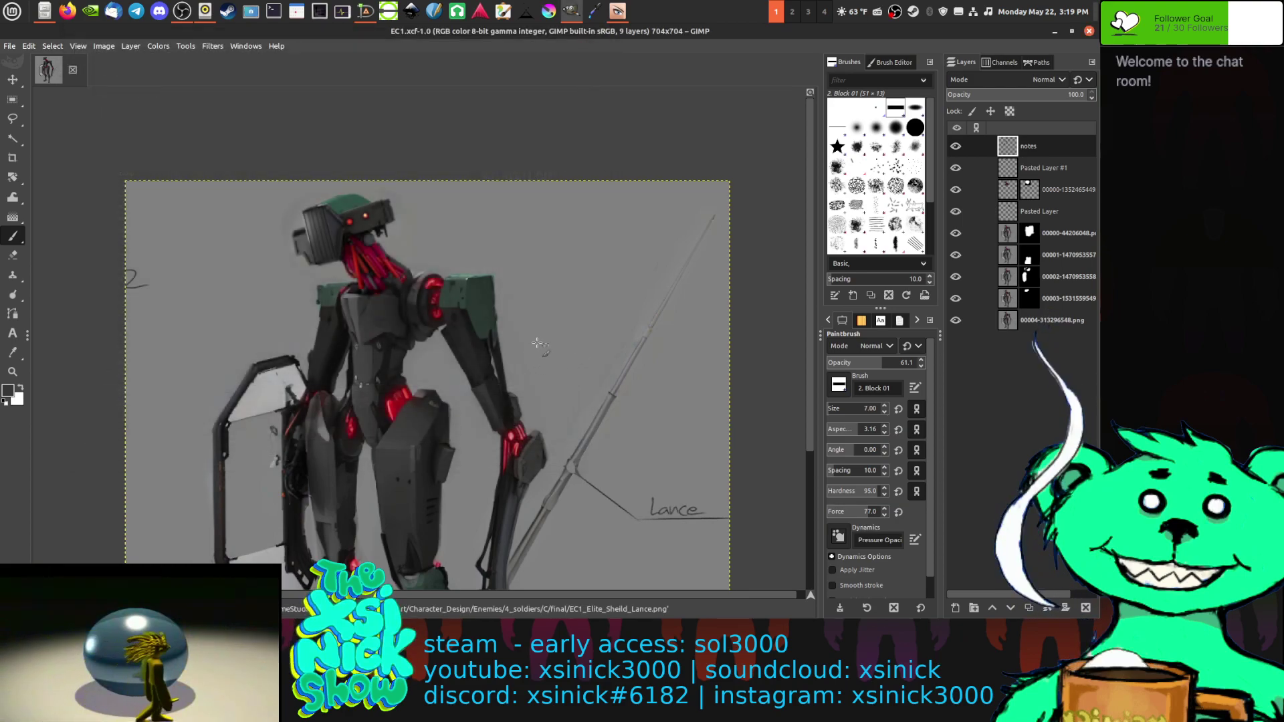
Free-select the forearm plate from below the shoulder down to the red wrist
{"action": "scroll", "coordinate": [529, 334], "scroll_direction": "down", "scroll_amount": 3}
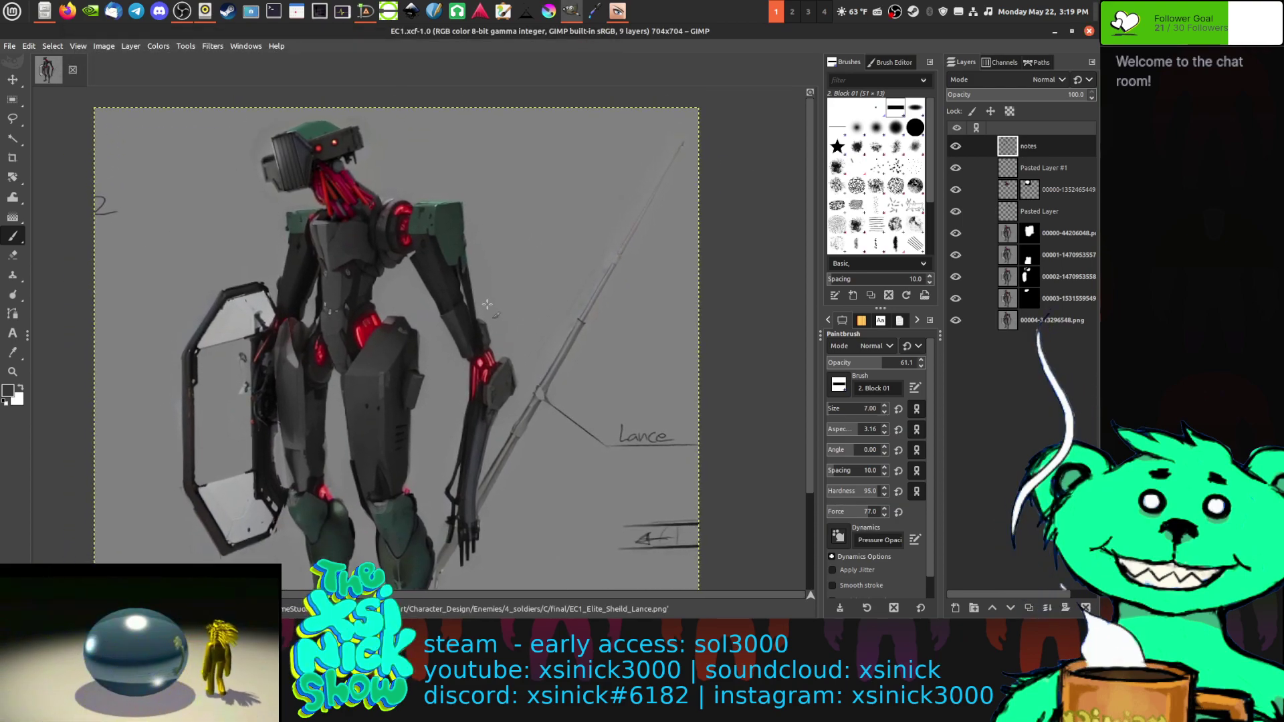
{"action": "scroll", "coordinate": [487, 305], "scroll_direction": "up", "scroll_amount": 2, "text": "ctrl"}
{"action": "scroll", "coordinate": [489, 295], "scroll_direction": "down", "scroll_amount": 2, "text": "ctrl"}
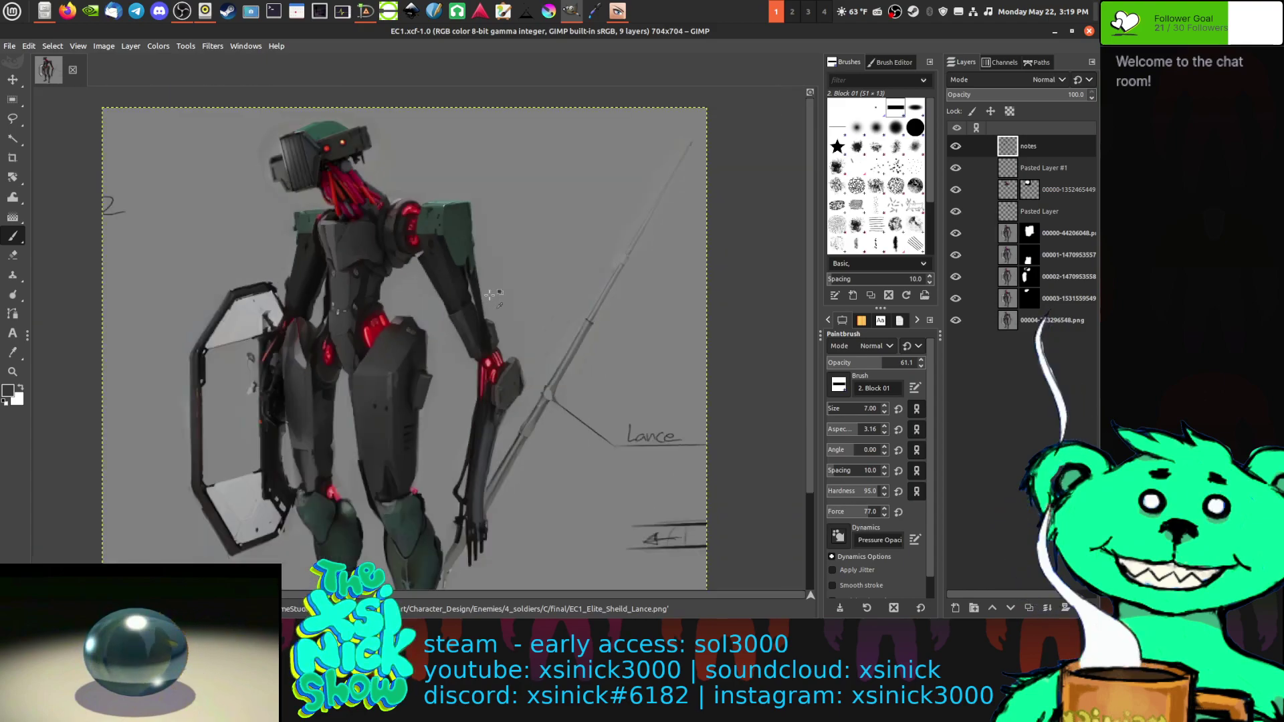
{"action": "scroll", "coordinate": [490, 294], "scroll_direction": "up", "scroll_amount": 2, "text": "ctrl"}
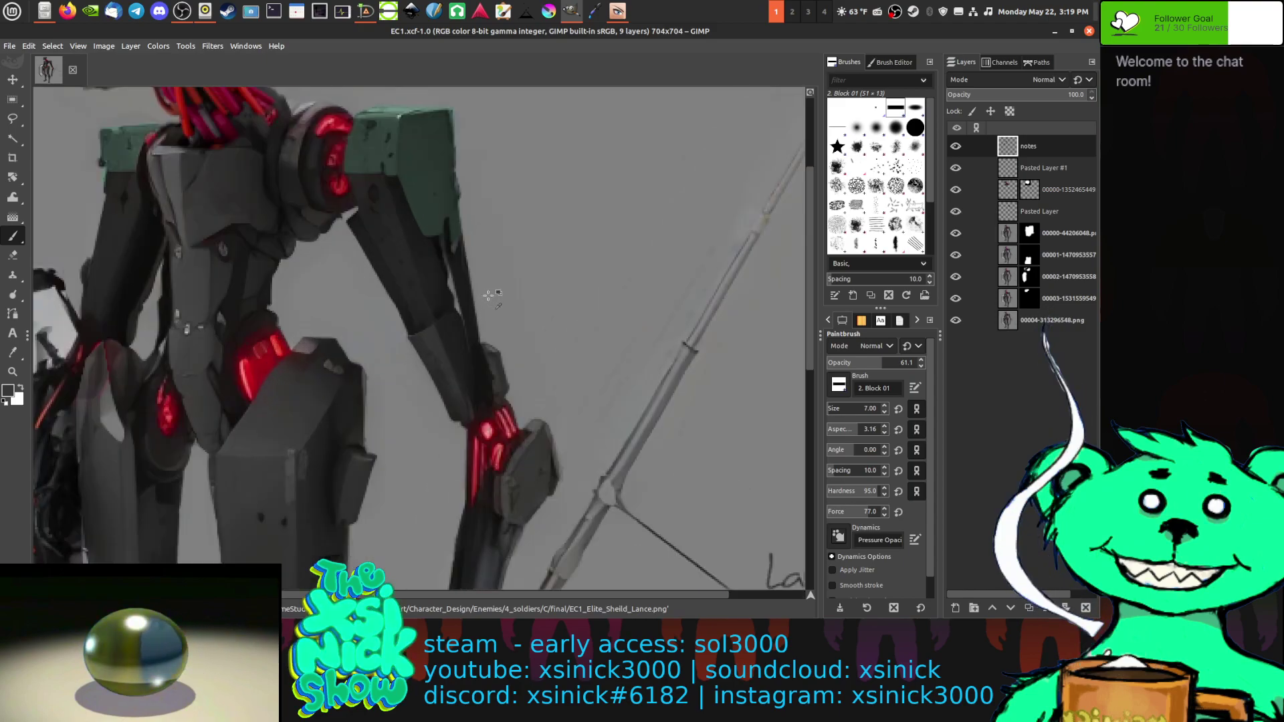
{"action": "left_click", "coordinate": [12, 118]}
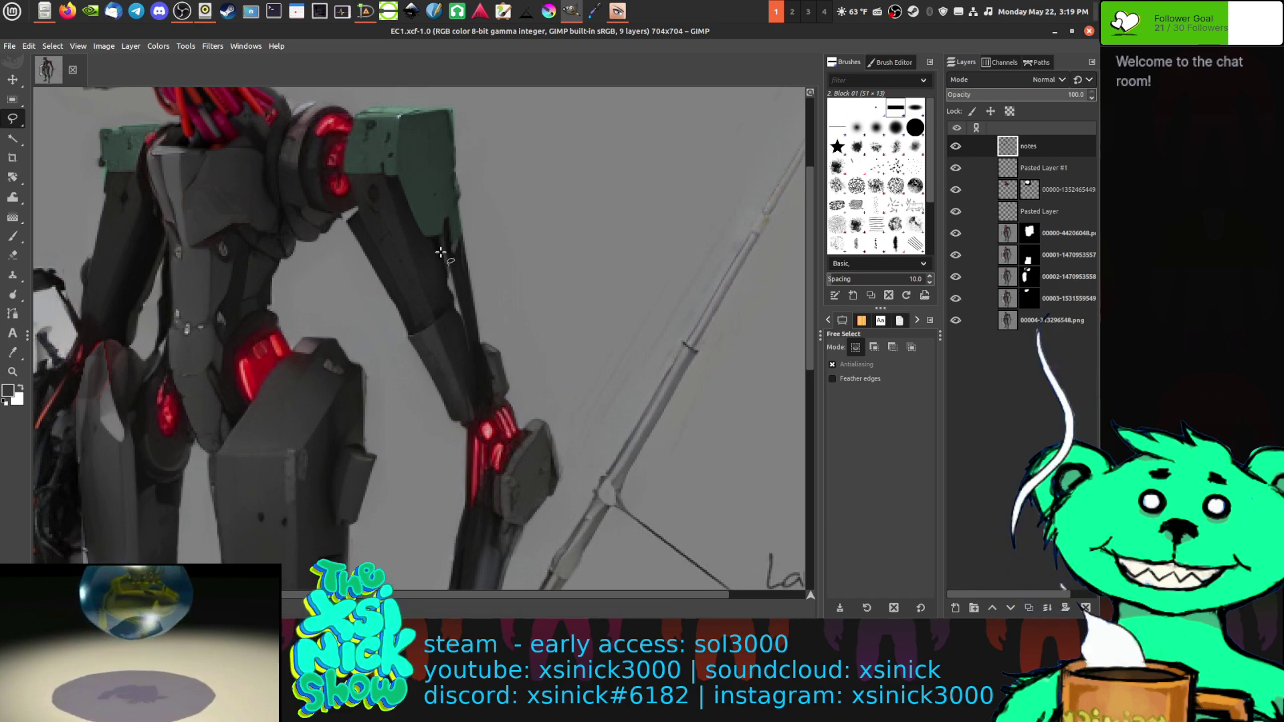
{"action": "left_click", "coordinate": [426, 236]}
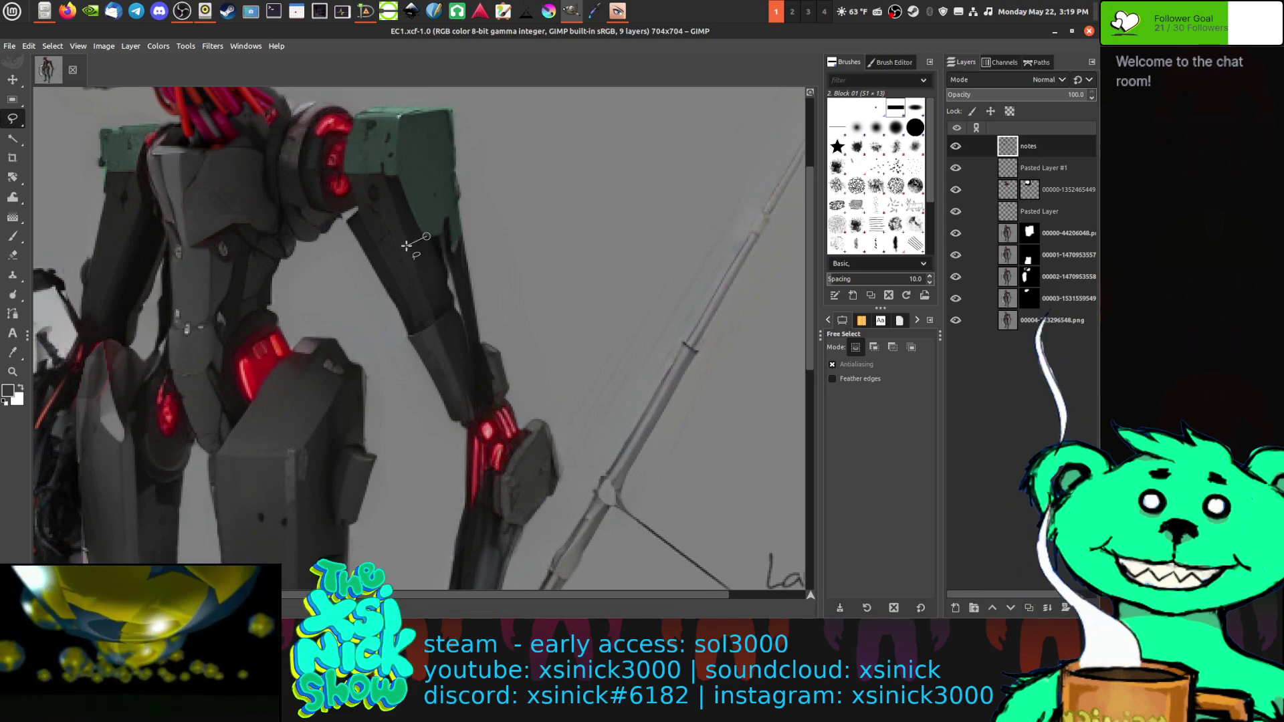
{"action": "left_click", "coordinate": [407, 244]}
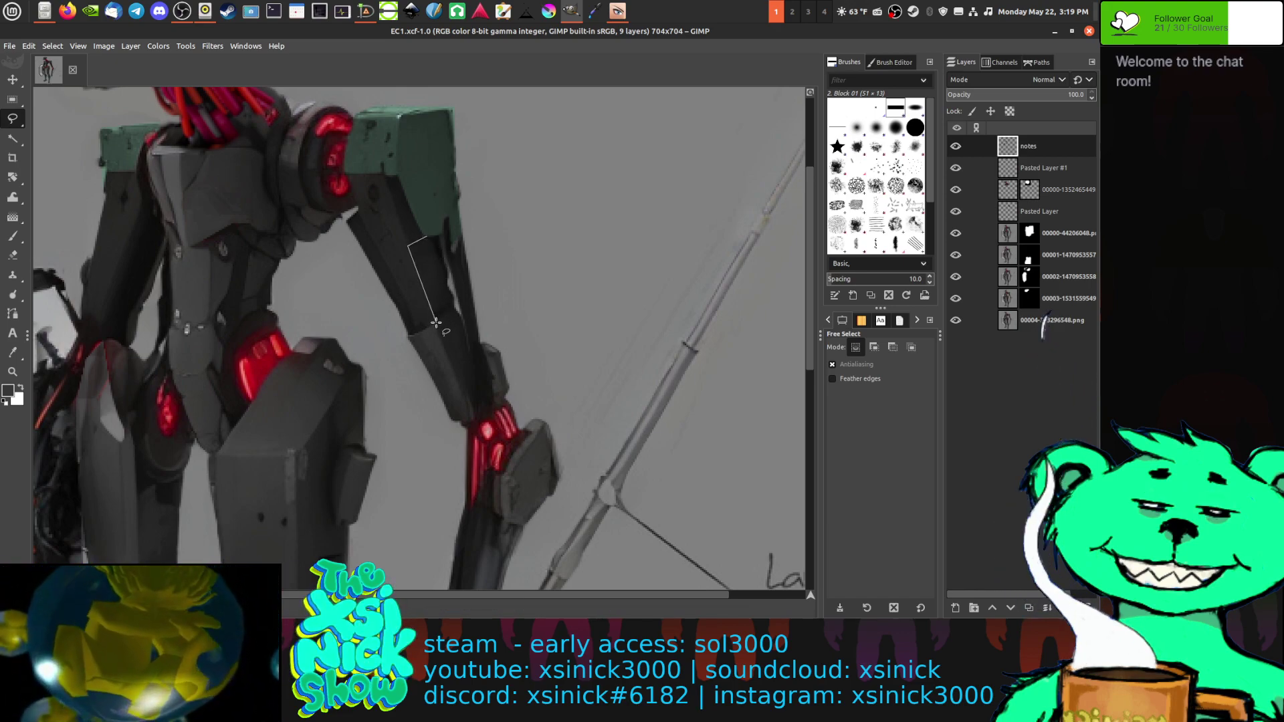
{"action": "left_click", "coordinate": [477, 421]}
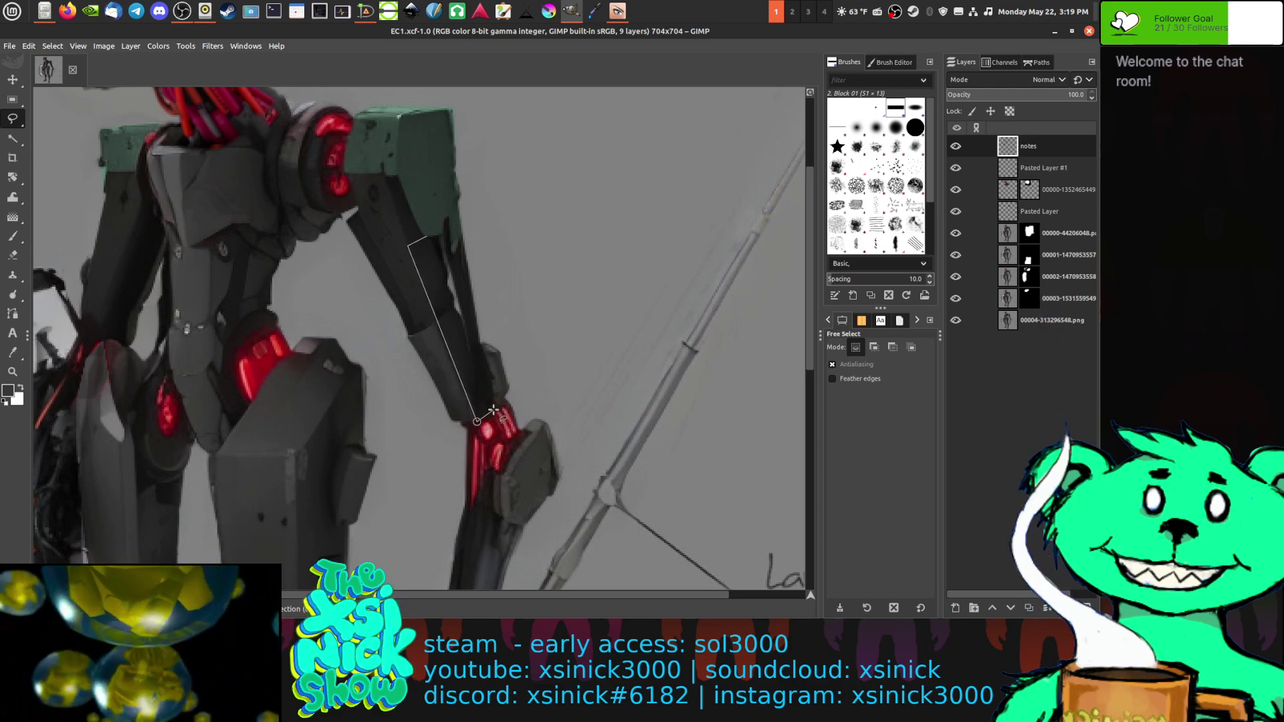
{"action": "left_click", "coordinate": [495, 404]}
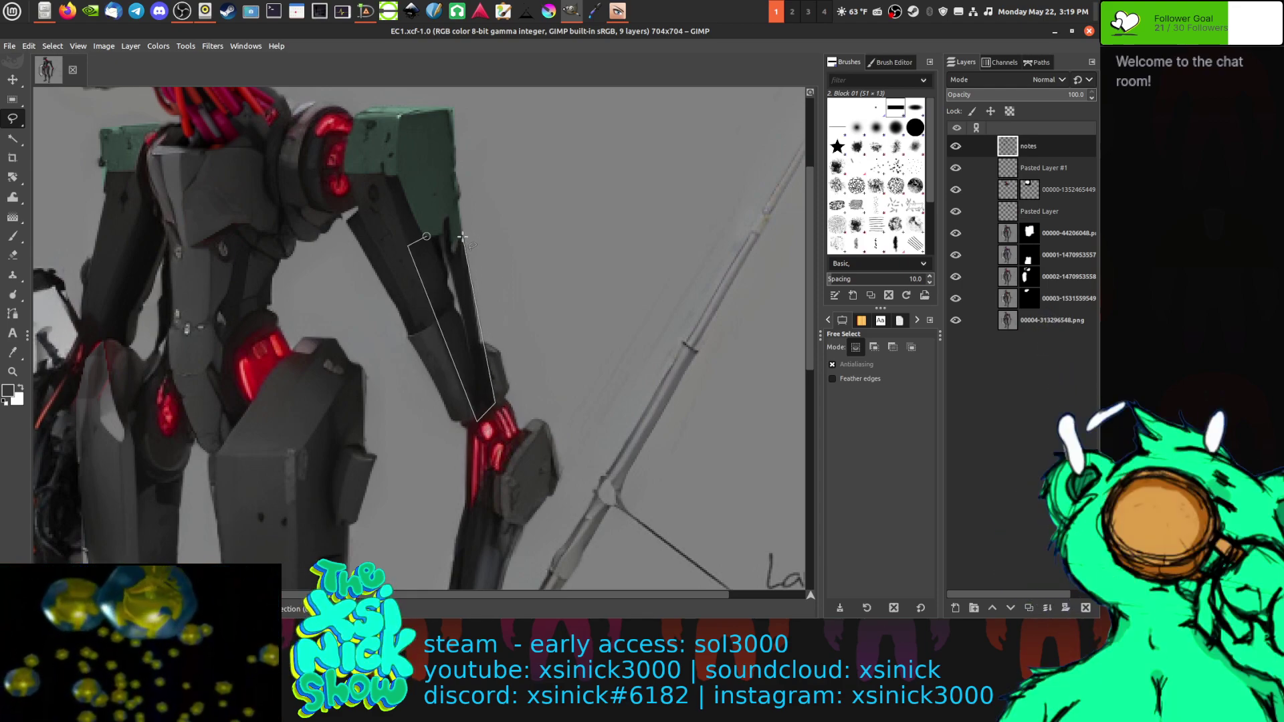
{"action": "left_click", "coordinate": [462, 237]}
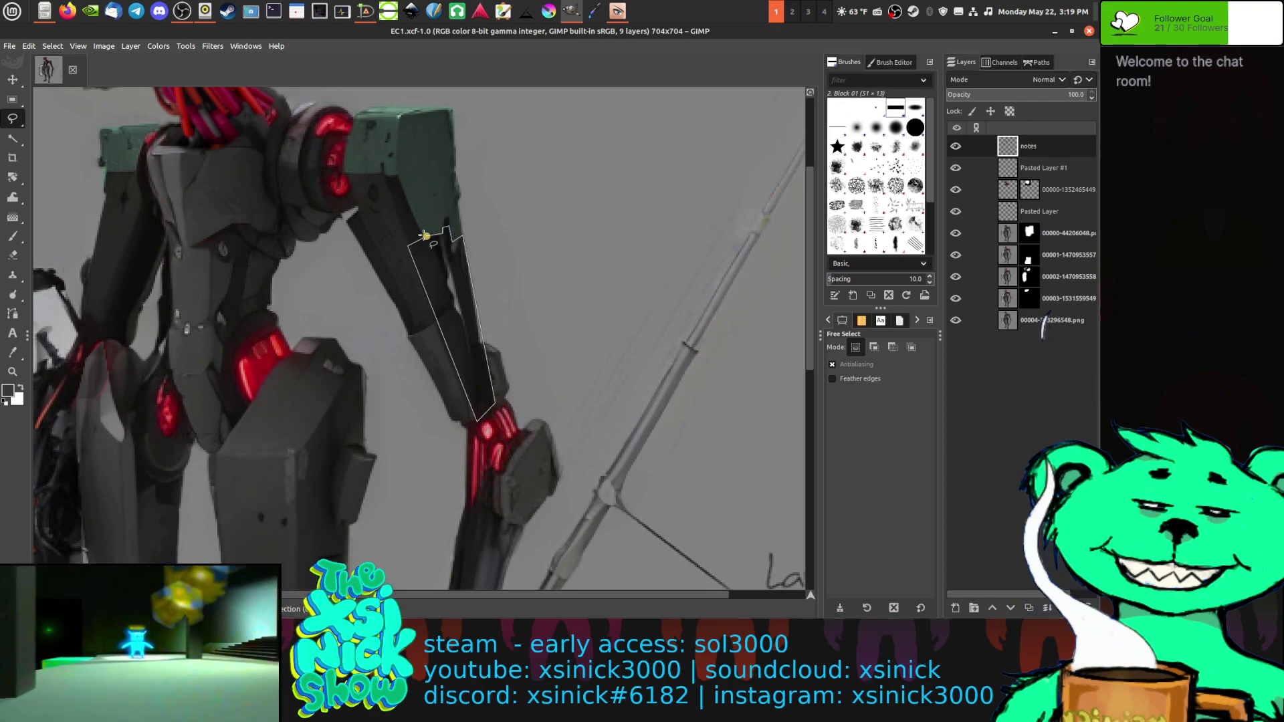
{"action": "key", "text": "Return"}
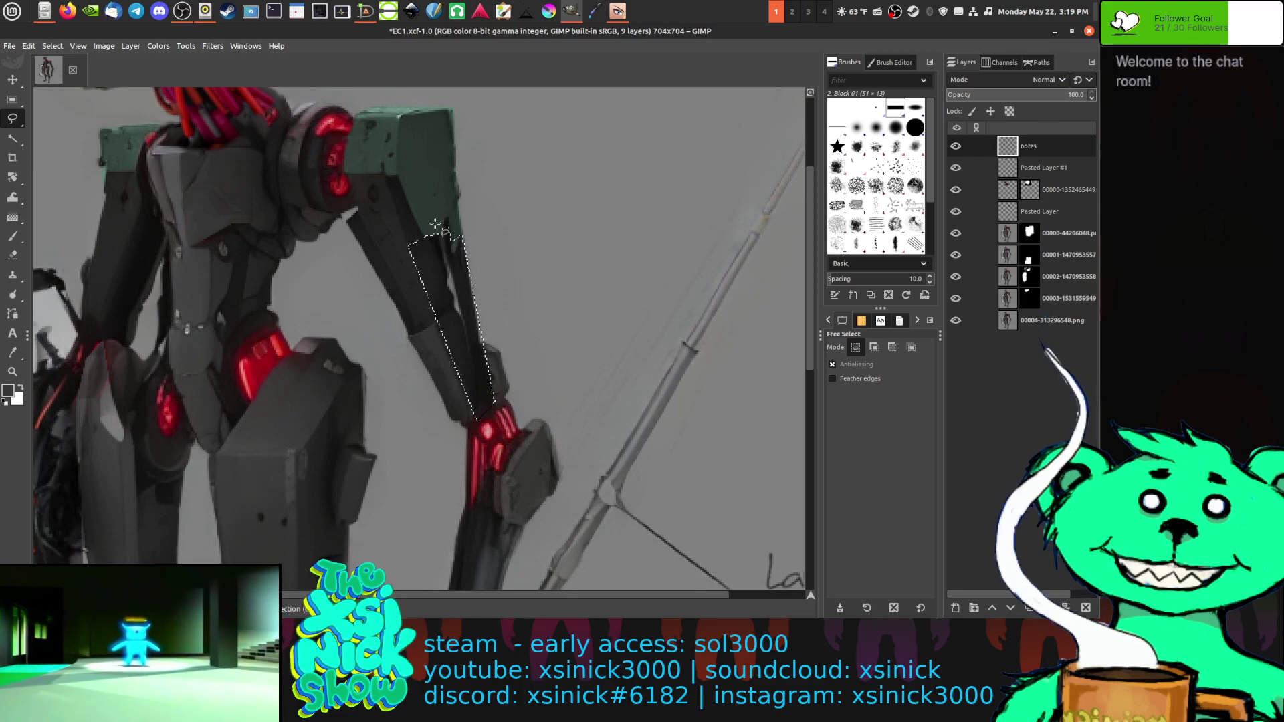
Brush the selected forearm strip in a darker even tone, then deselect with Ctrl+Shift+A
{"action": "left_click", "coordinate": [12, 236]}
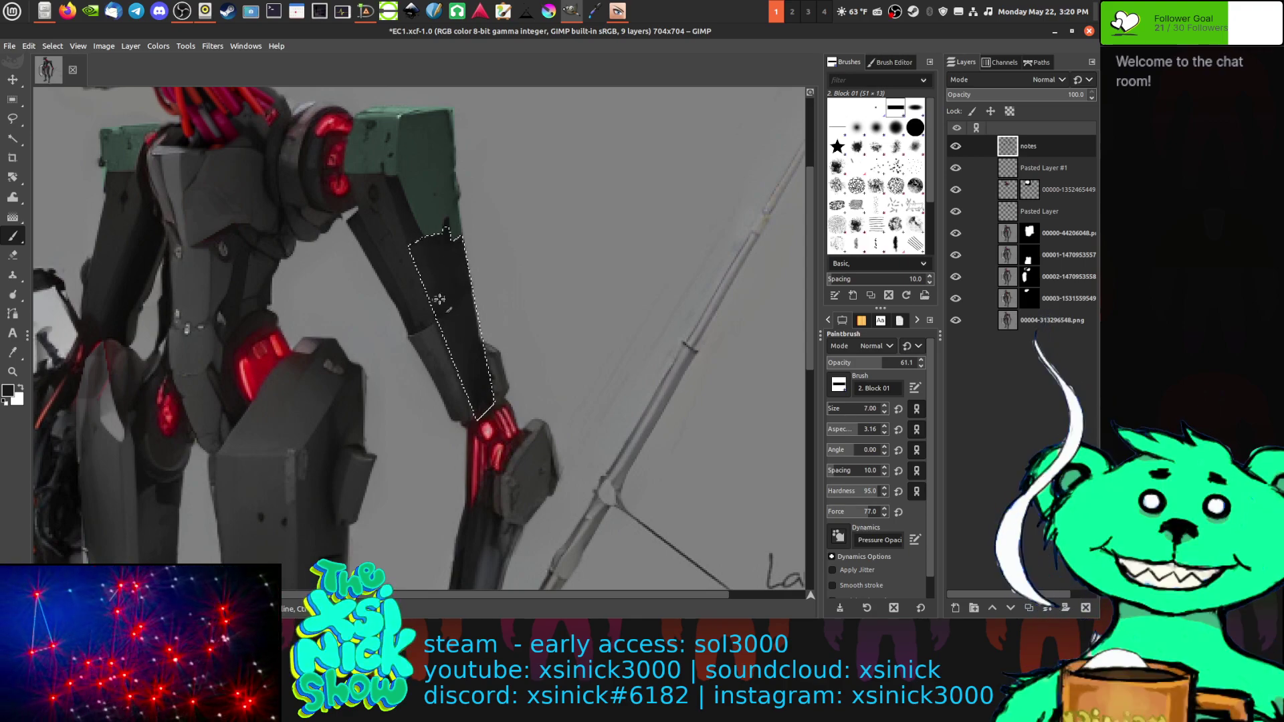
{"action": "left_click_drag", "start_coordinate": [438, 301], "coordinate": [482, 408]}
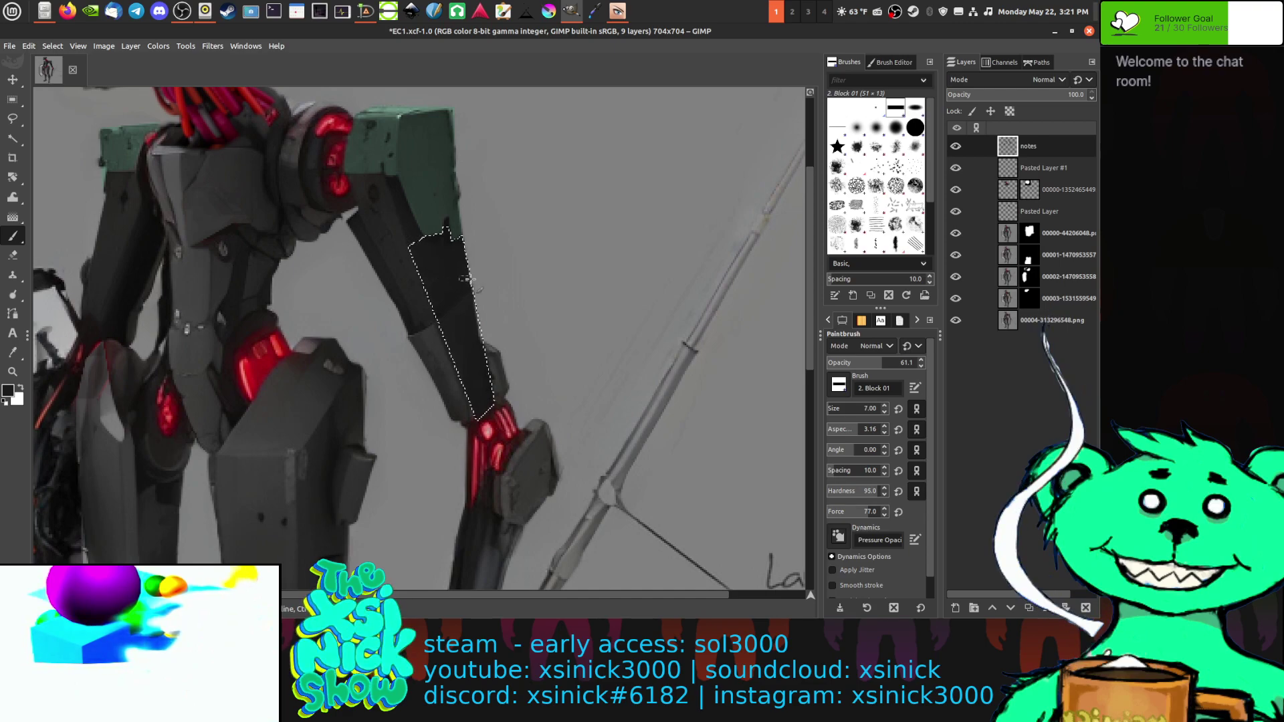
{"action": "key", "text": "ctrl+shift+a"}
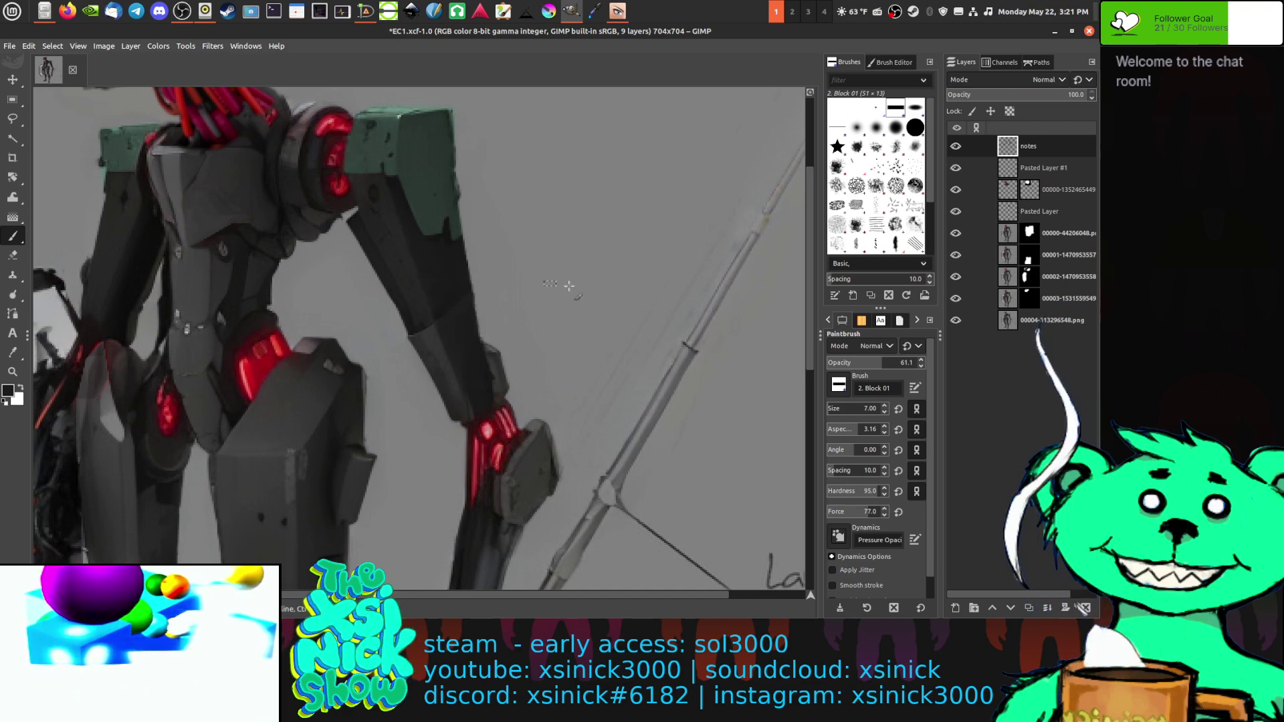
{"action": "scroll", "coordinate": [568, 271], "scroll_direction": "down", "scroll_amount": 3}
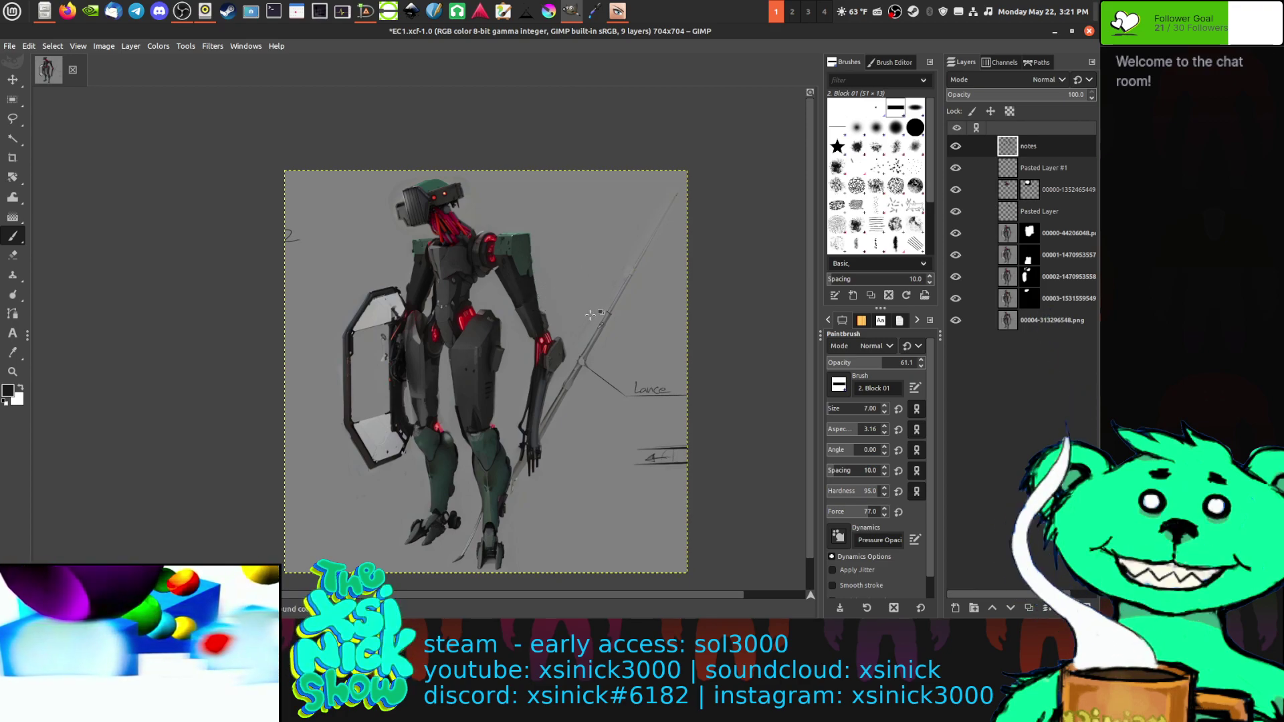
{"action": "scroll", "coordinate": [402, 288], "scroll_direction": "up", "scroll_amount": 1}
{"action": "scroll", "coordinate": [401, 288], "scroll_direction": "up", "scroll_amount": 1}
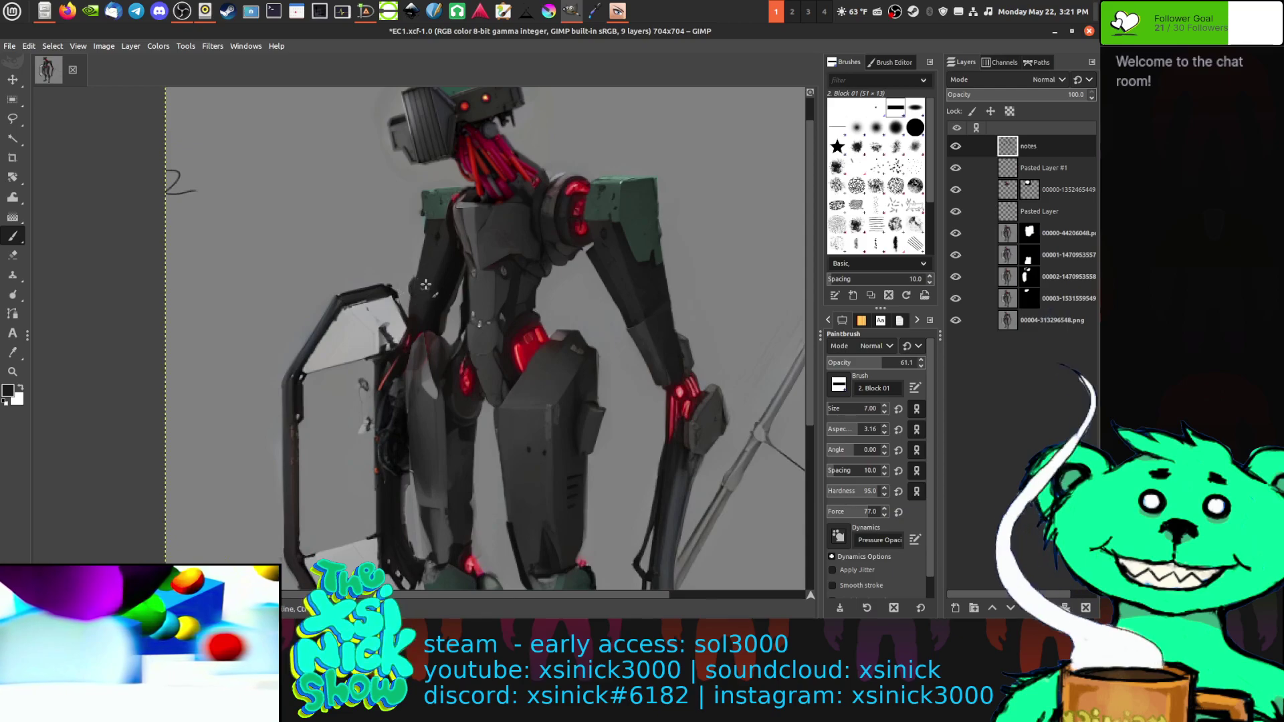
{"action": "left_click", "coordinate": [12, 118]}
{"action": "scroll", "coordinate": [386, 288], "scroll_direction": "up", "scroll_amount": 2}
{"action": "left_click", "coordinate": [454, 138]}
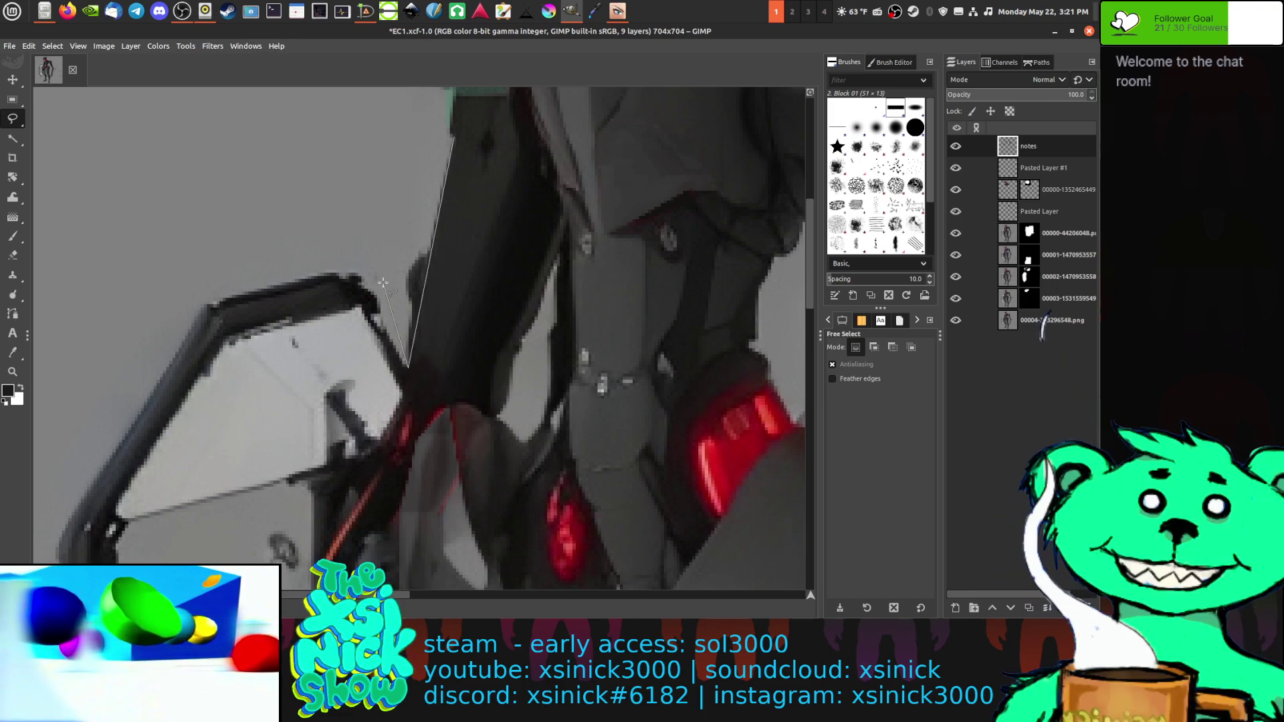
{"action": "left_click", "coordinate": [455, 137]}
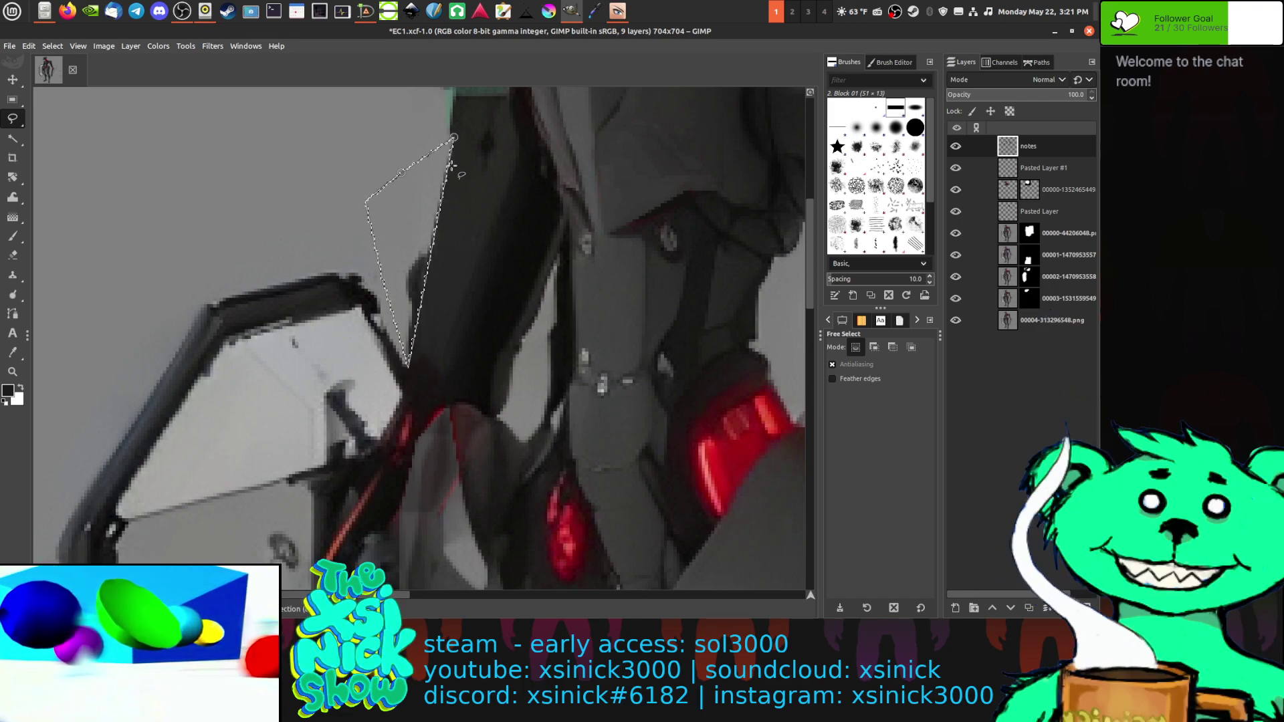
{"action": "key", "text": "Return"}
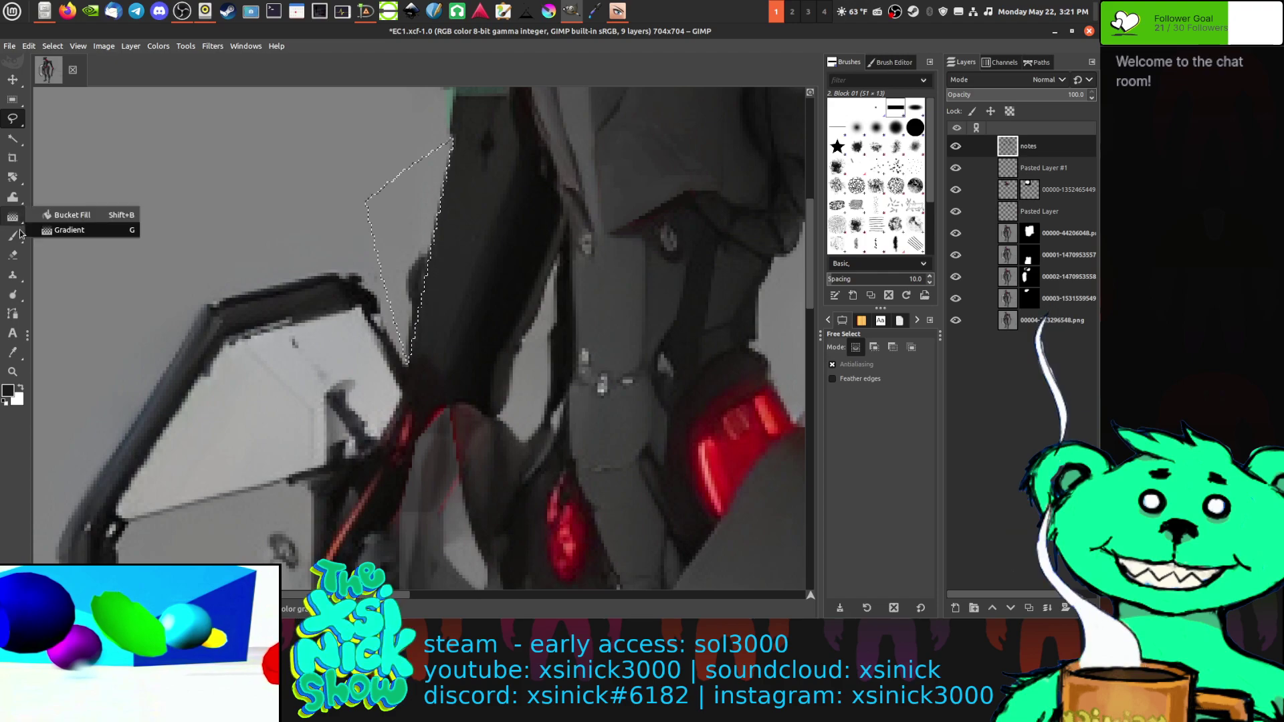
{"action": "left_click", "coordinate": [12, 237]}
{"action": "left_click", "coordinate": [402, 230], "text": "ctrl"}
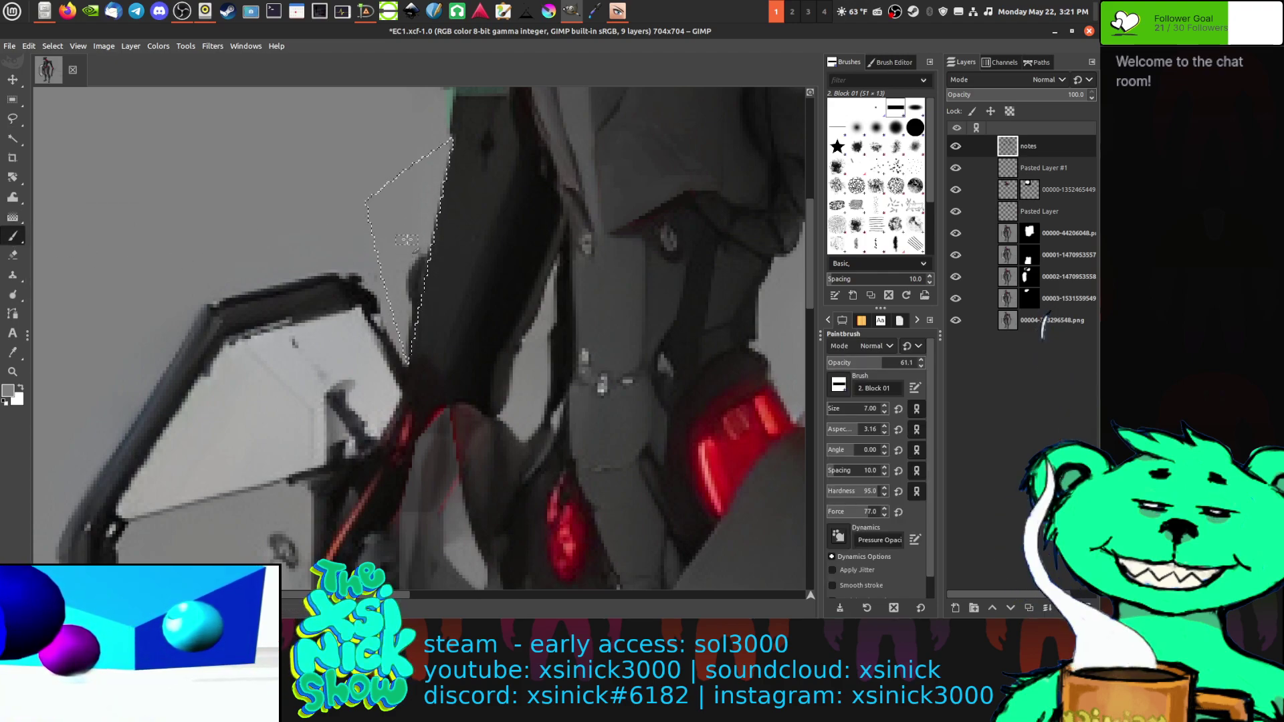
{"action": "left_click_drag", "start_coordinate": [412, 262], "coordinate": [416, 275]}
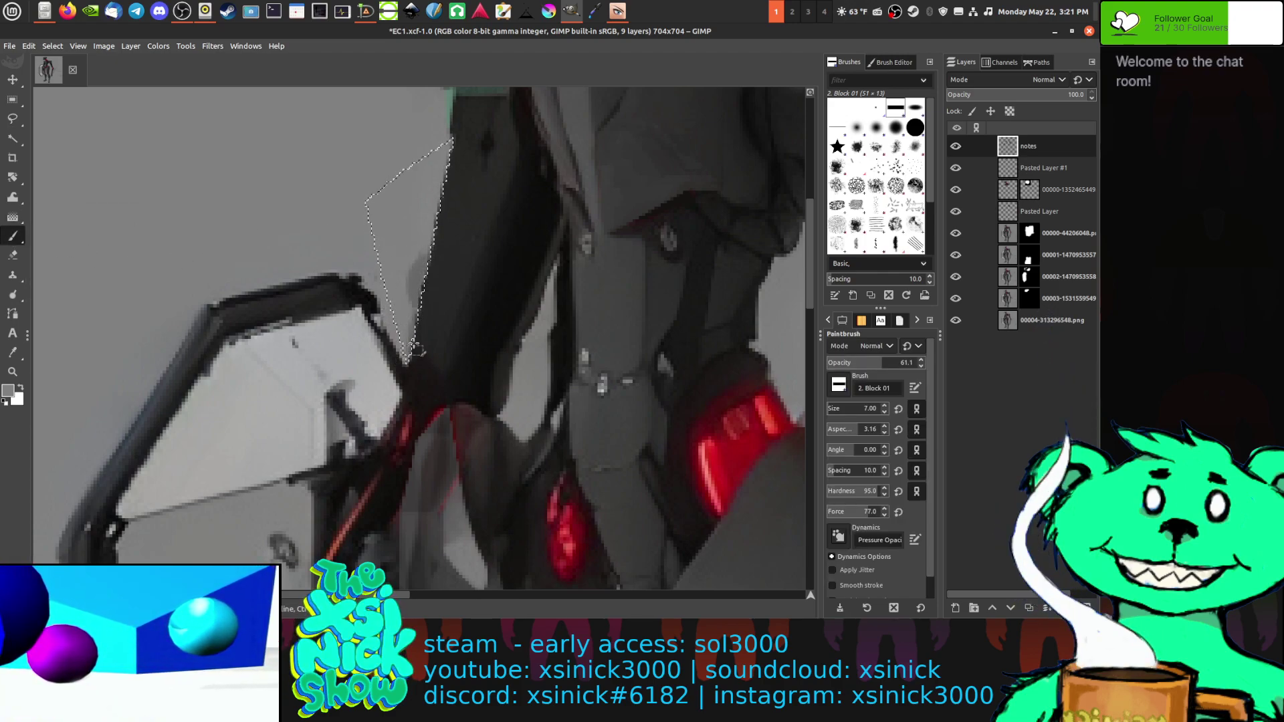
{"action": "key", "text": "ctrl+z"}
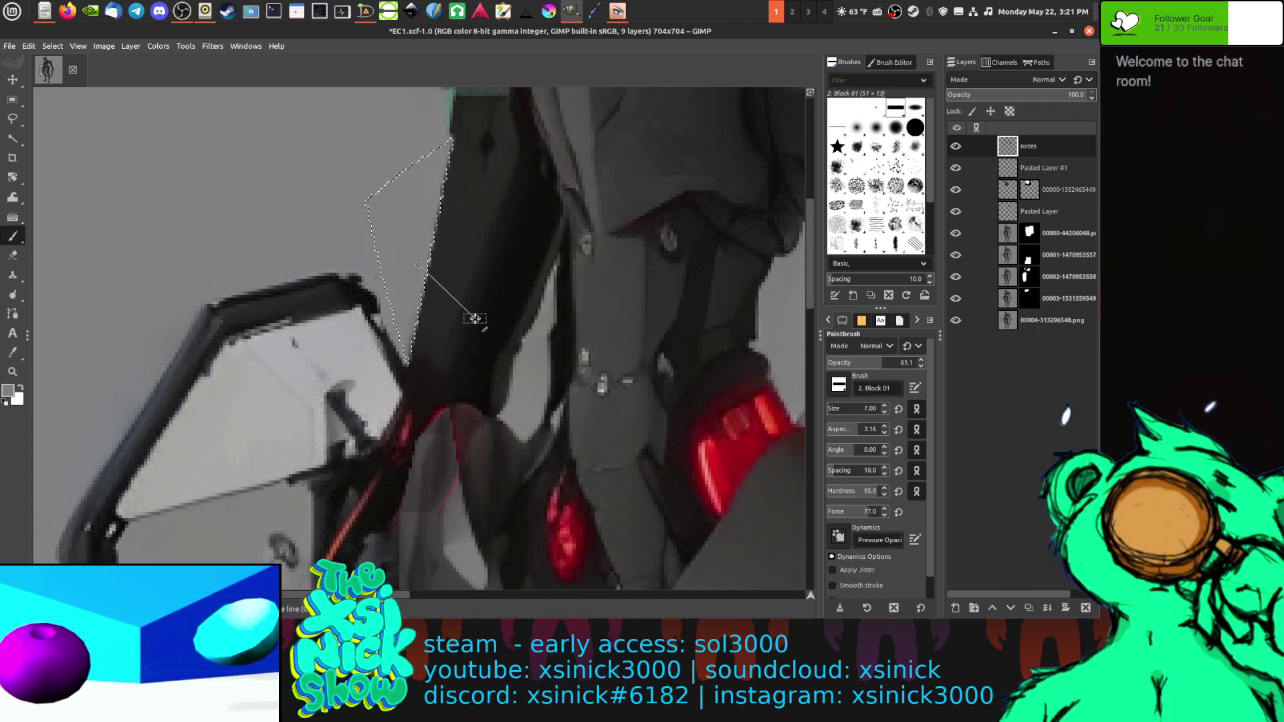
{"action": "key", "text": "ctrl+shift+a"}
{"action": "scroll", "coordinate": [490, 333], "scroll_direction": "right", "scroll_amount": 4}
{"action": "scroll", "coordinate": [490, 333], "scroll_direction": "down", "scroll_amount": 1}
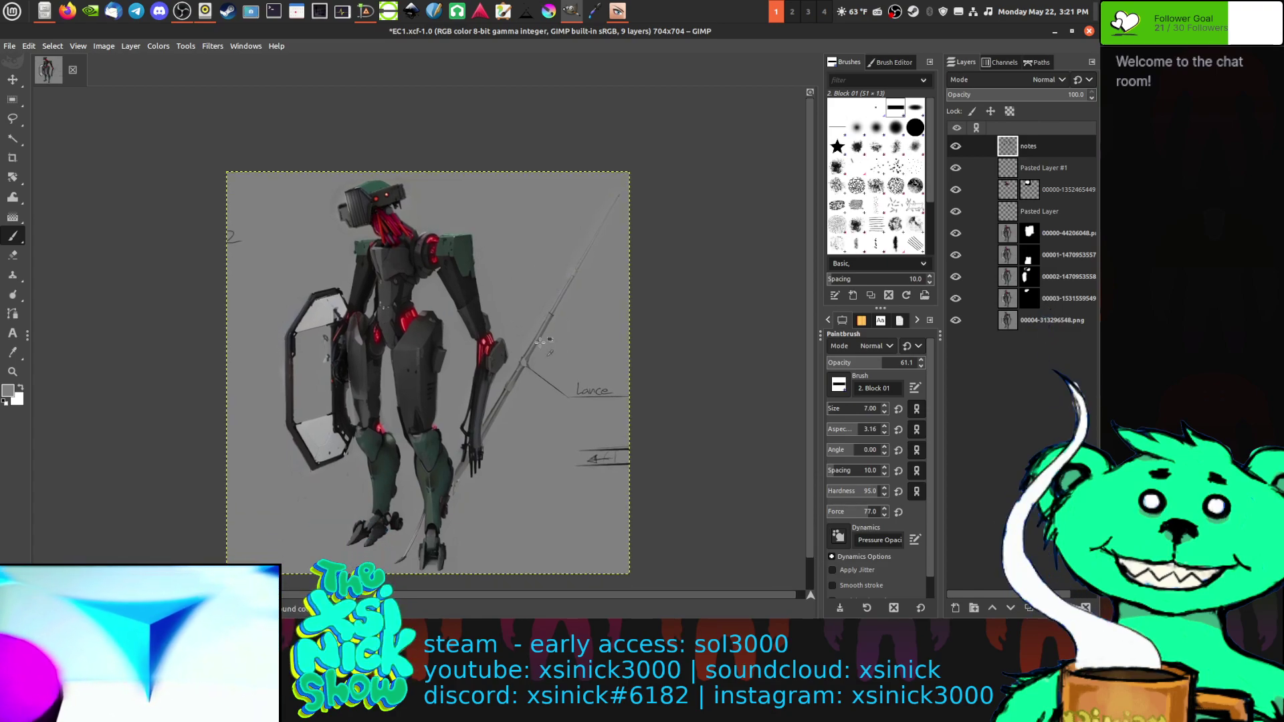
Choose Free Select and make the robot image layer below Pasted Layer active
{"action": "scroll", "coordinate": [525, 359], "scroll_direction": "up", "scroll_amount": 2}
{"action": "scroll", "coordinate": [525, 359], "scroll_direction": "up", "scroll_amount": 1}
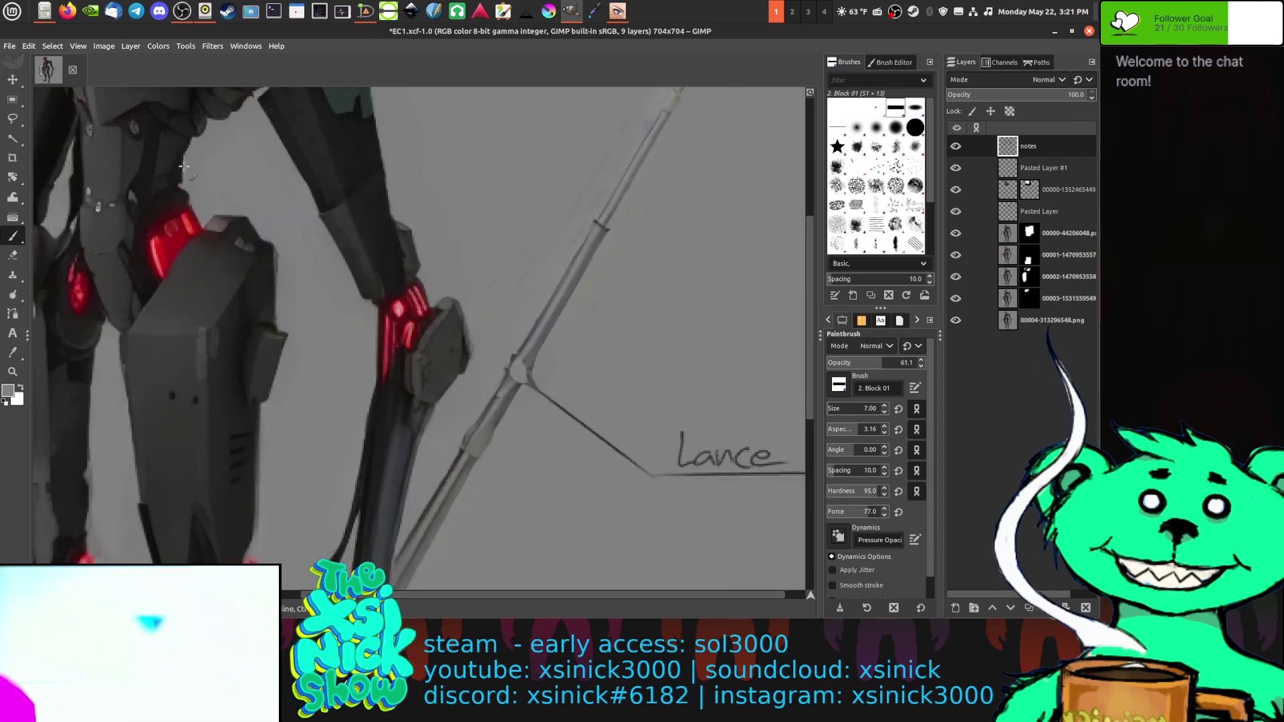
{"action": "left_click", "coordinate": [12, 119]}
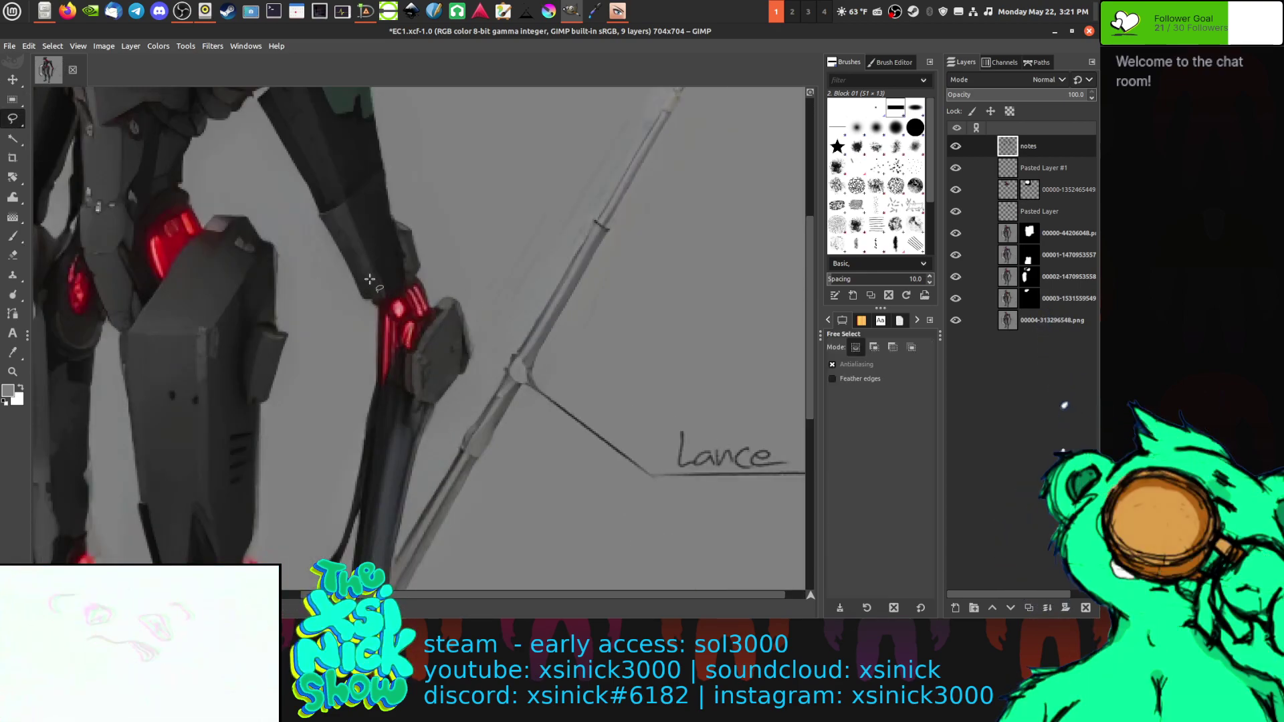
{"action": "left_click", "coordinate": [955, 233]}
{"action": "left_click", "coordinate": [1008, 233]}
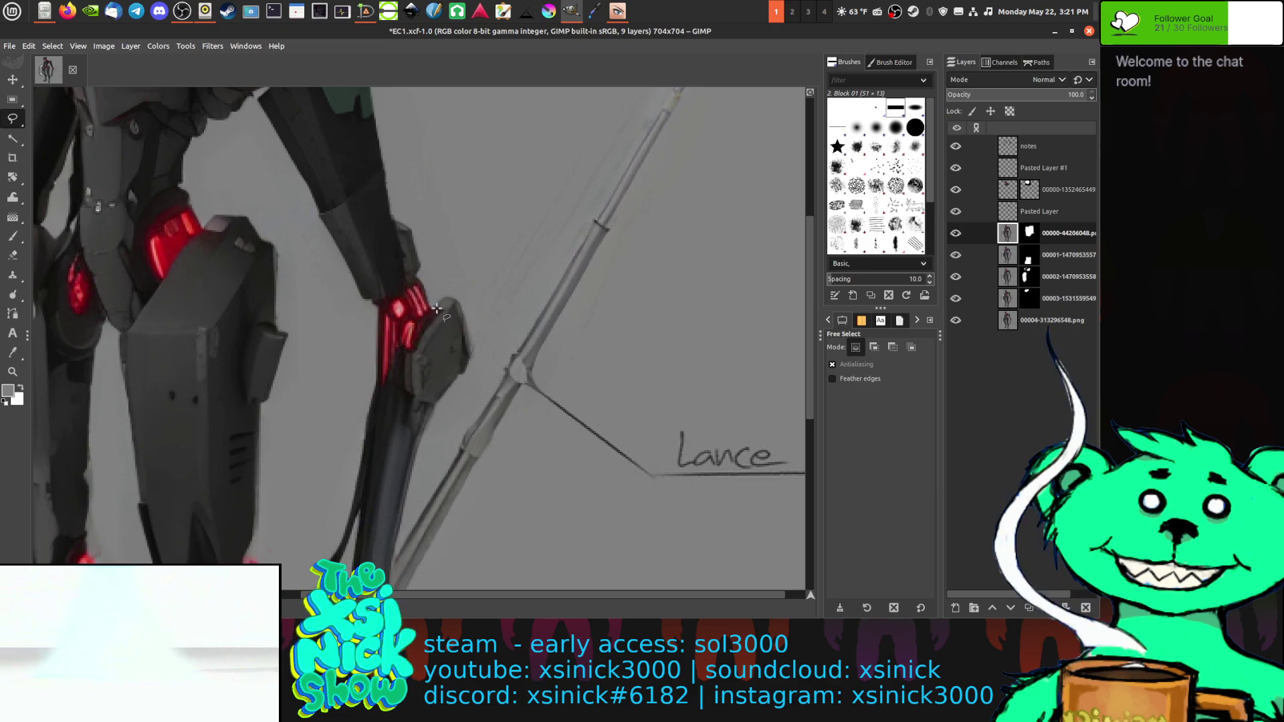
Outline the robot's hand guard plate with a seven-point polygon
{"action": "left_click", "coordinate": [413, 351]}
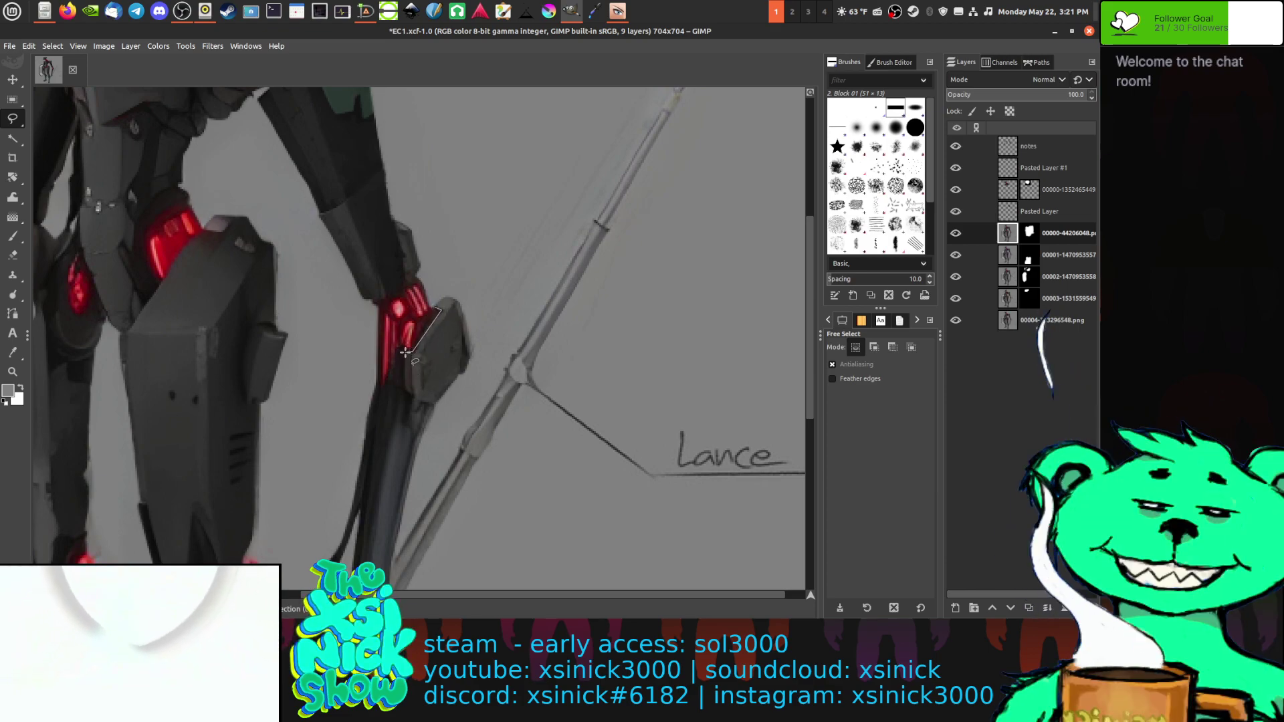
{"action": "left_click", "coordinate": [406, 352]}
{"action": "left_click", "coordinate": [403, 391]}
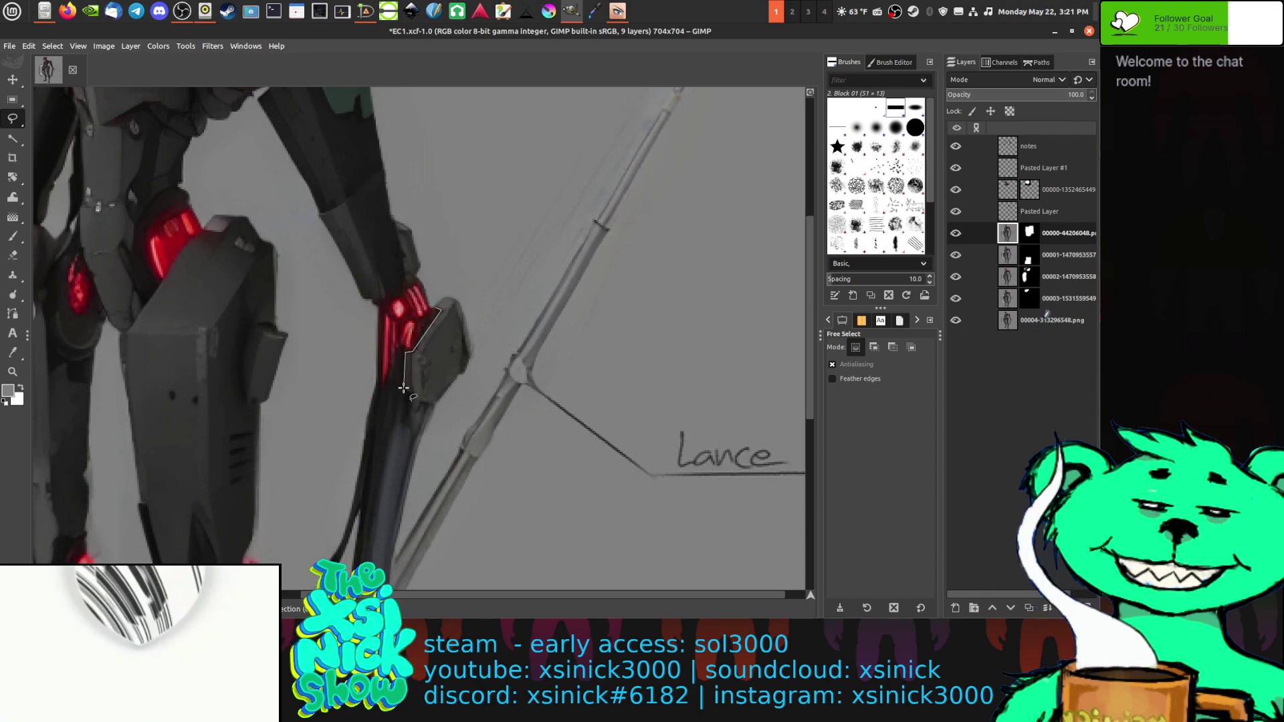
{"action": "left_click", "coordinate": [434, 403]}
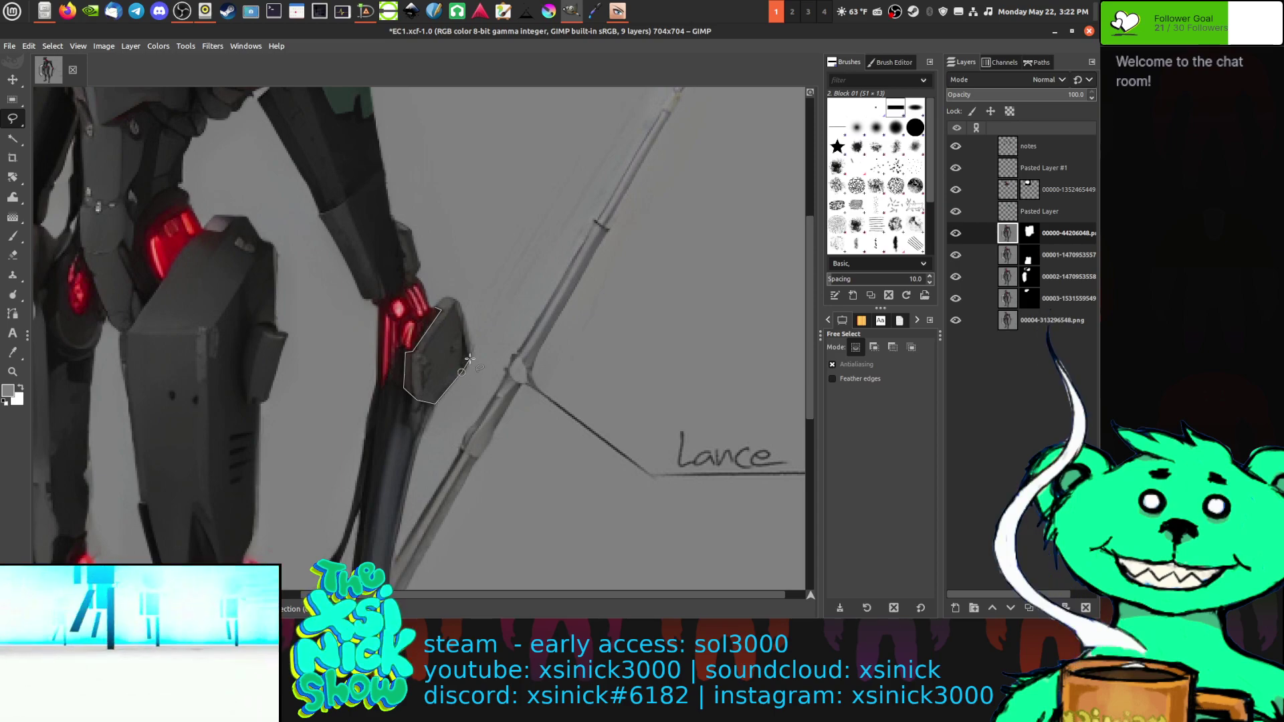
{"action": "left_click", "coordinate": [470, 353]}
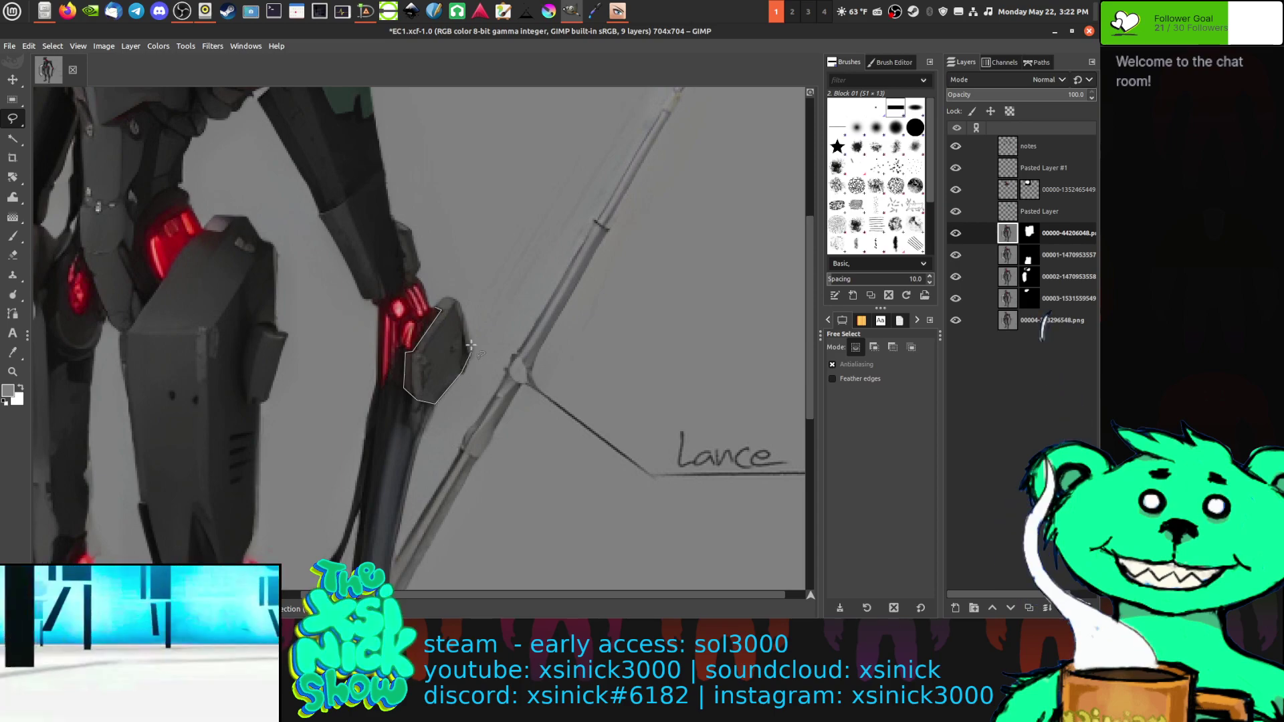
{"action": "left_click", "coordinate": [460, 298]}
{"action": "left_click", "coordinate": [436, 307]}
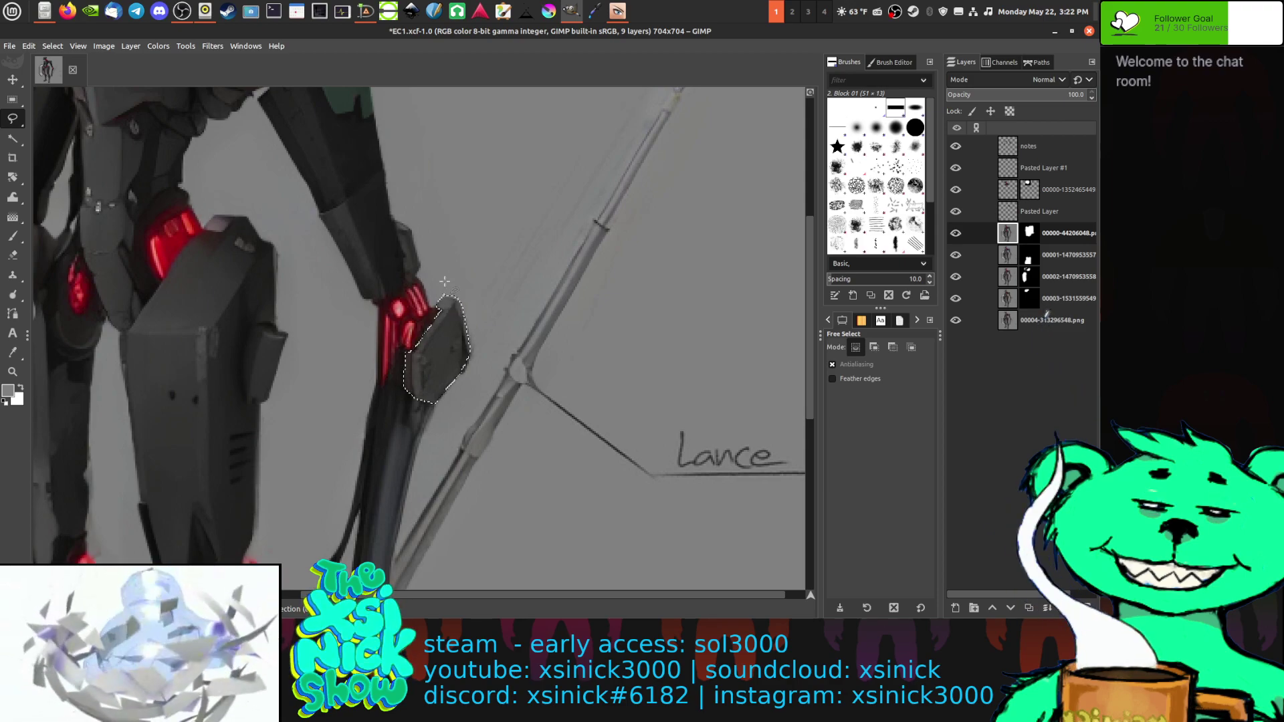
Add the forearm plate above the wrist to the selection with a Shift-added polygon
{"action": "scroll", "coordinate": [452, 306], "scroll_direction": "up", "scroll_amount": 2}
{"action": "scroll", "coordinate": [448, 305], "scroll_direction": "up", "scroll_amount": 1}
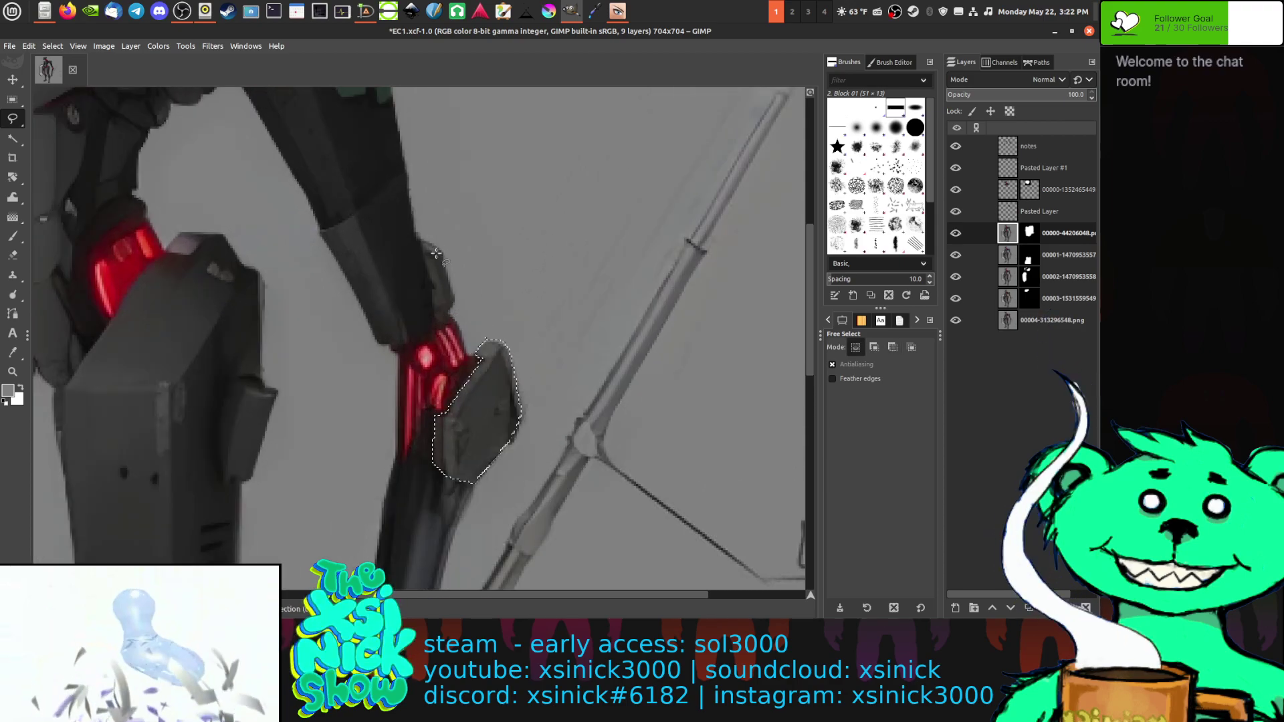
{"action": "key", "text": "shift"}
{"action": "left_click", "coordinate": [416, 236], "text": "shift"}
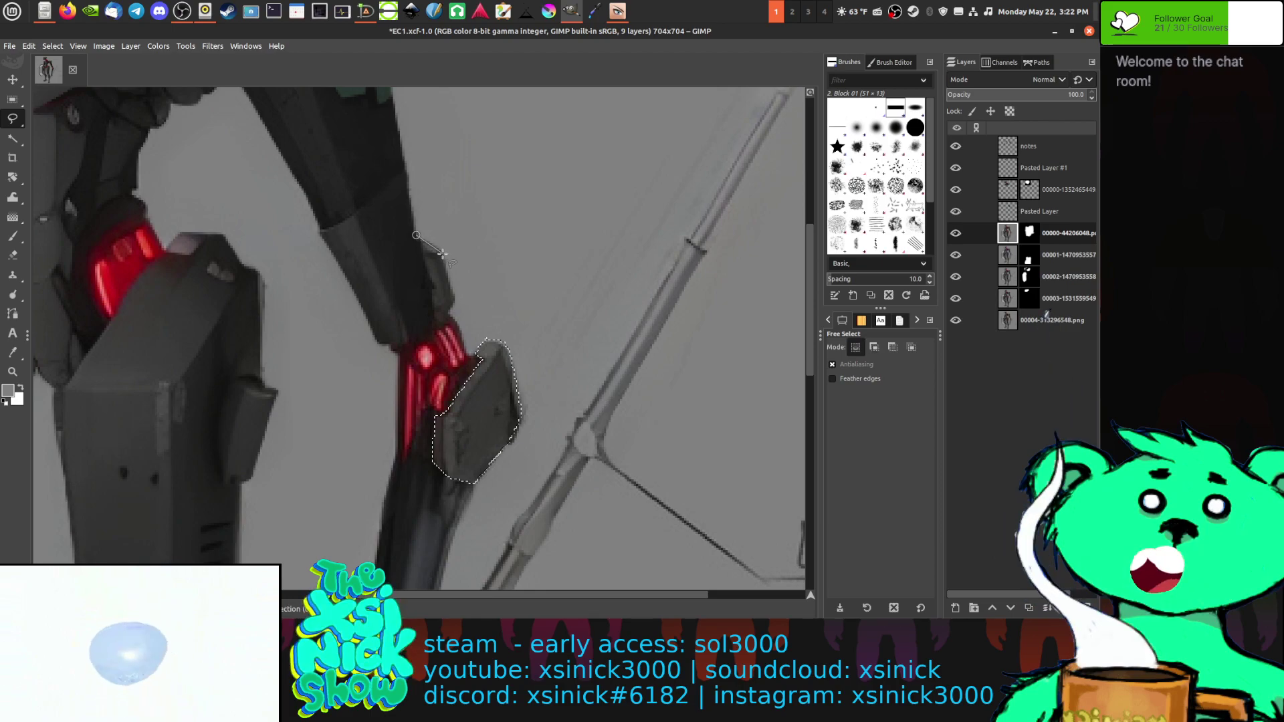
{"action": "left_click", "coordinate": [452, 300]}
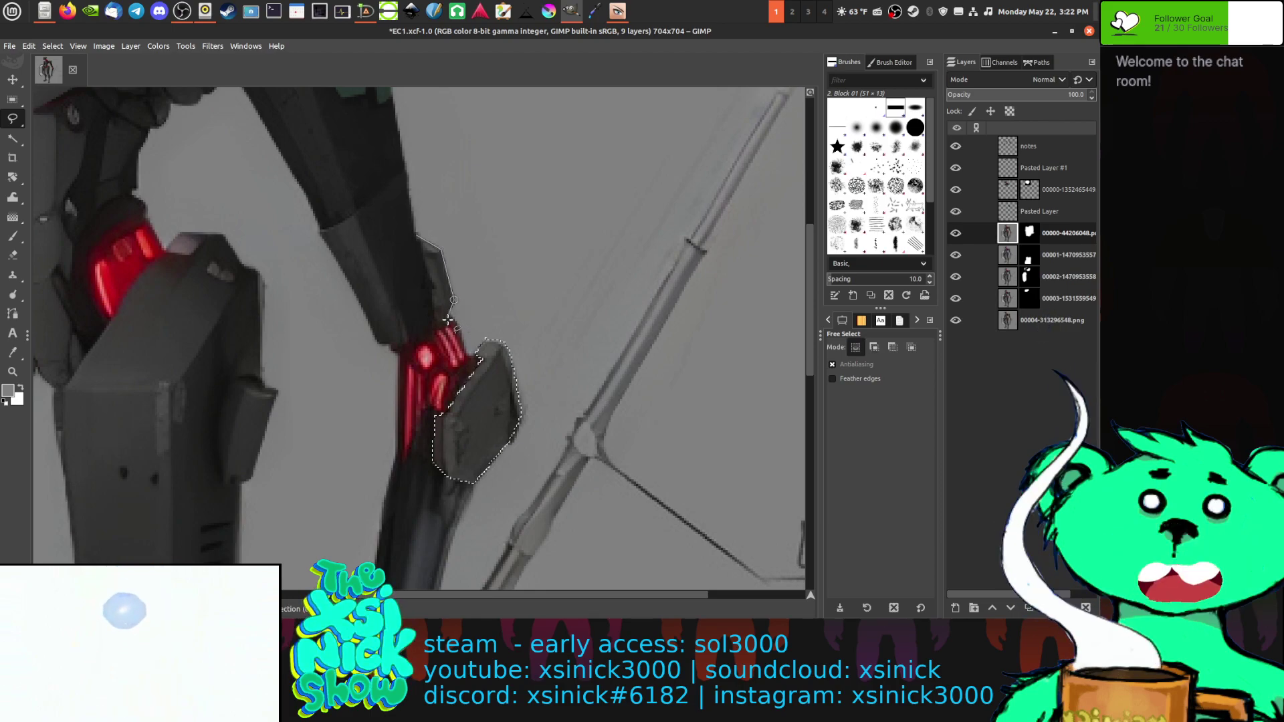
{"action": "left_click", "coordinate": [437, 324]}
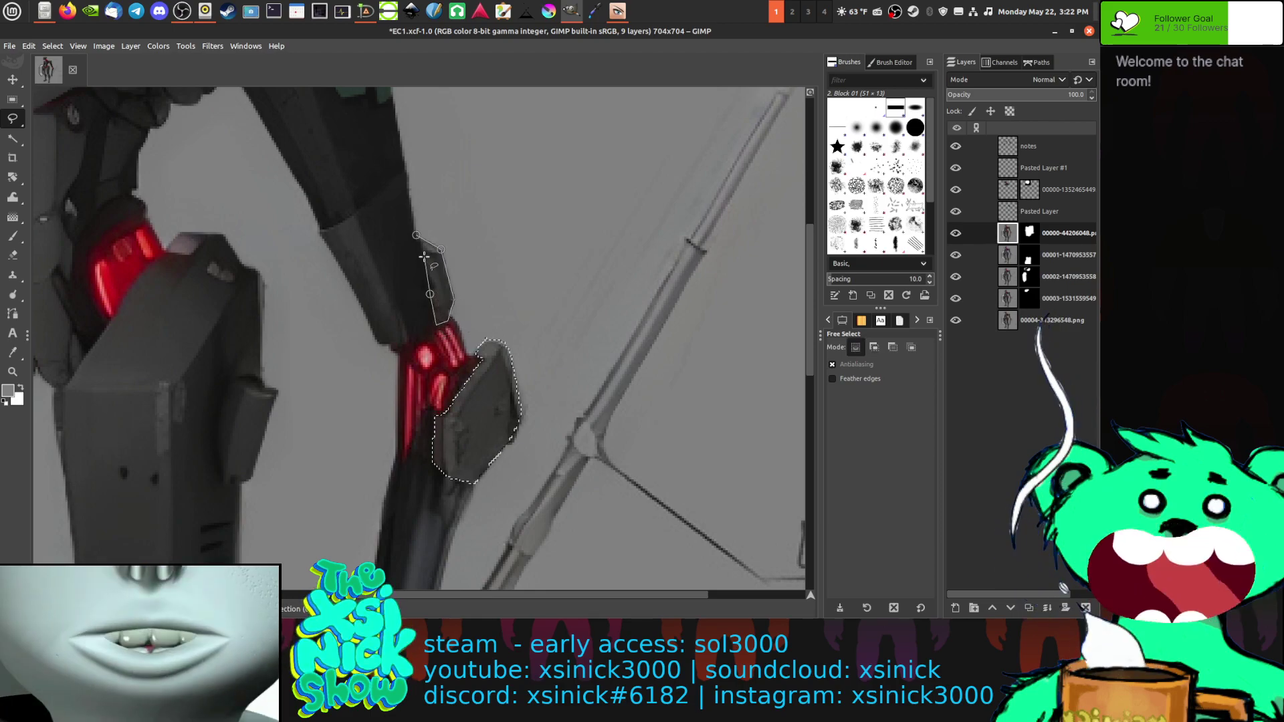
{"action": "left_click", "coordinate": [416, 235]}
{"action": "key", "text": "Return"}
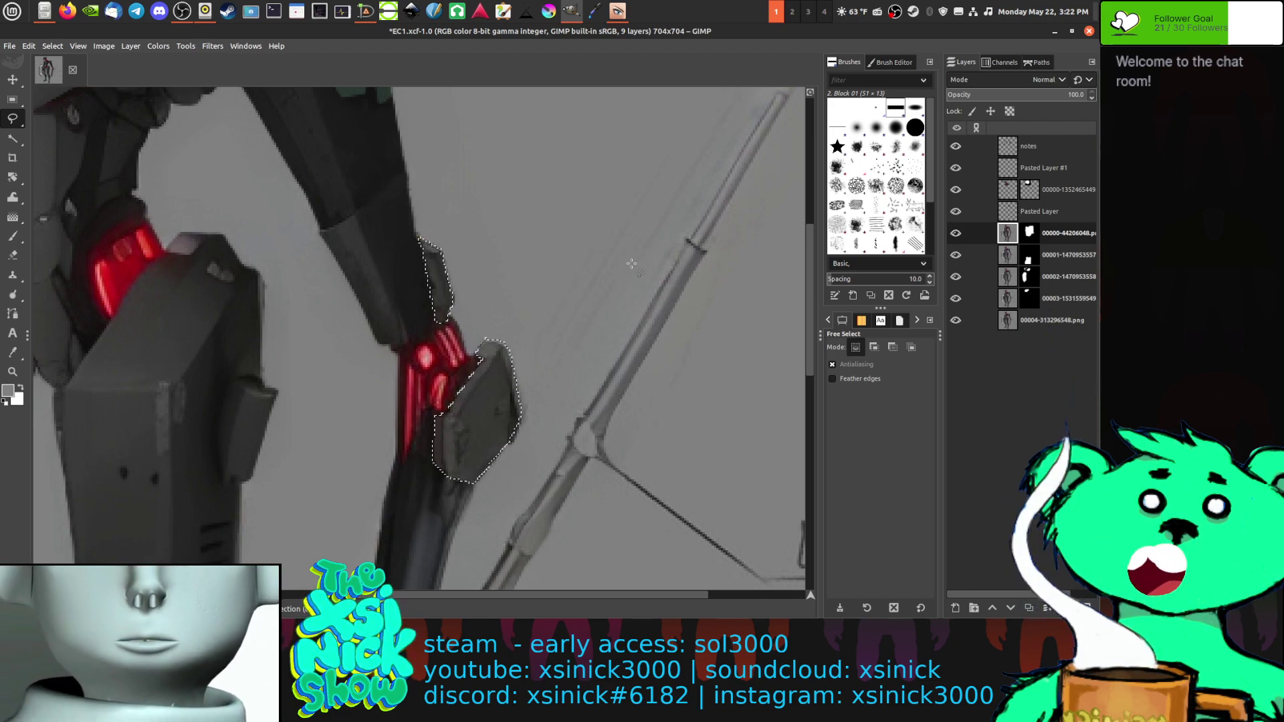
{"action": "scroll", "coordinate": [624, 298], "scroll_direction": "down", "scroll_amount": 2, "text": "ctrl"}
{"action": "scroll", "coordinate": [624, 297], "scroll_direction": "down", "scroll_amount": 1}
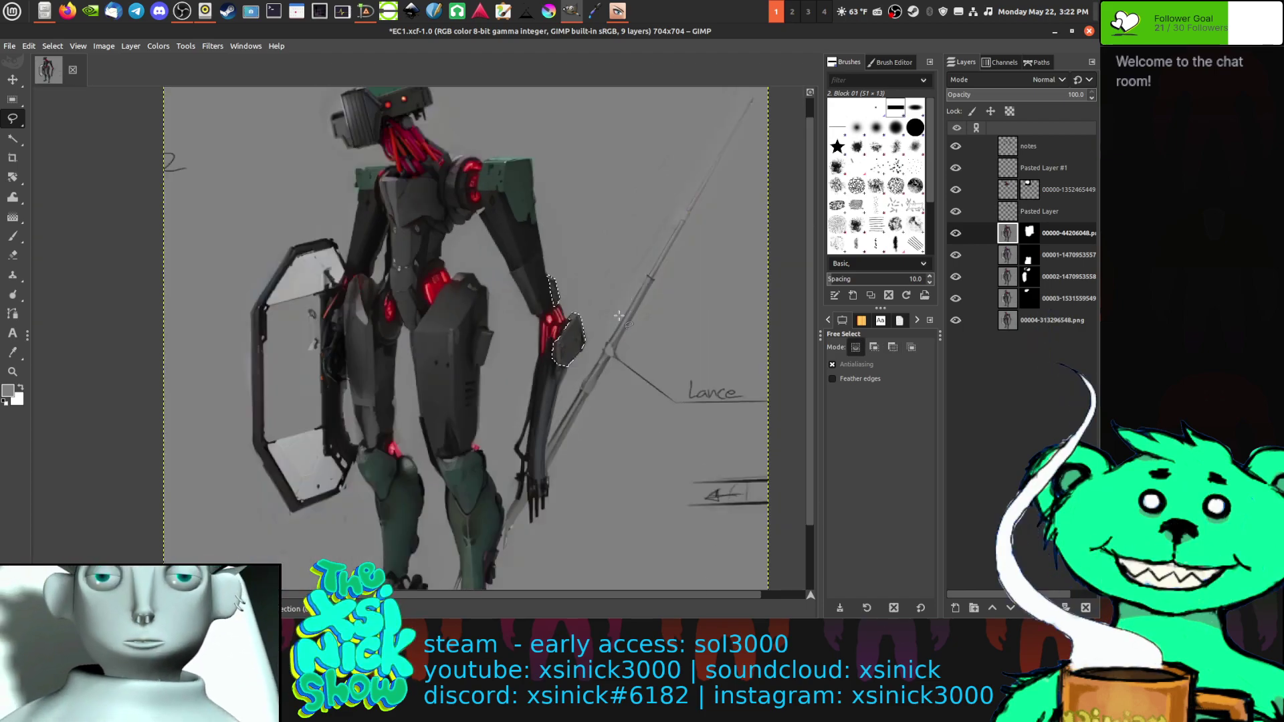
{"action": "scroll", "coordinate": [566, 259], "scroll_direction": "down", "scroll_amount": 1}
{"action": "left_click_drag", "start_coordinate": [497, 303], "coordinate": [516, 359]}
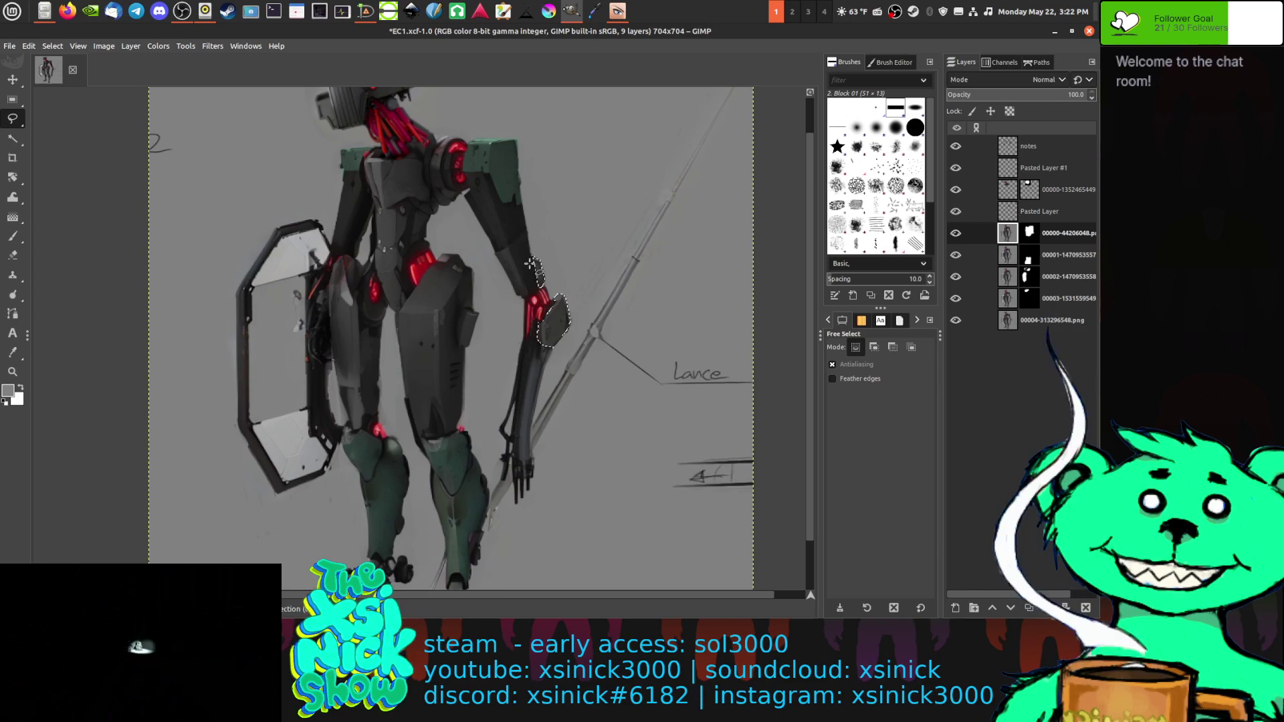
{"action": "scroll", "coordinate": [531, 264], "scroll_direction": "up", "scroll_amount": 3}
{"action": "scroll", "coordinate": [531, 264], "scroll_direction": "right", "scroll_amount": 3}
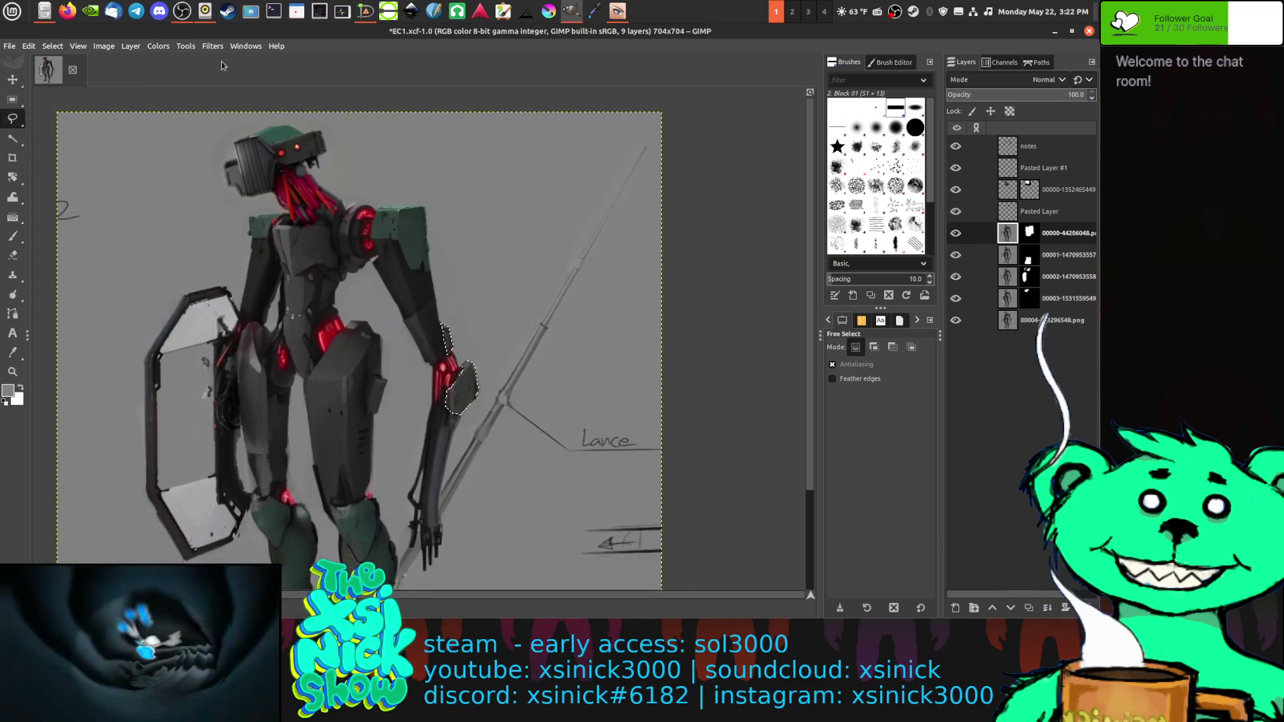
Colorize the selected plates with Hue 0.4529, Saturation 0.1735 and Lightness -0.012
{"action": "left_click", "coordinate": [186, 46]}
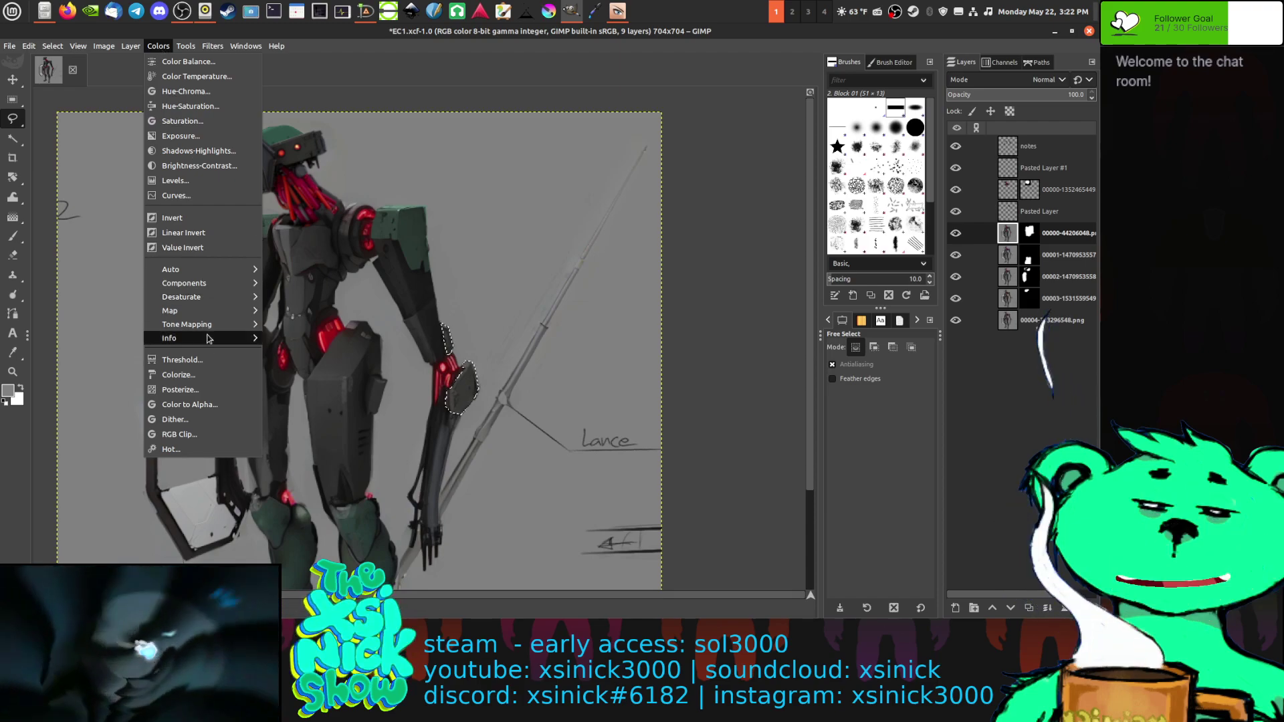
{"action": "left_click", "coordinate": [200, 375]}
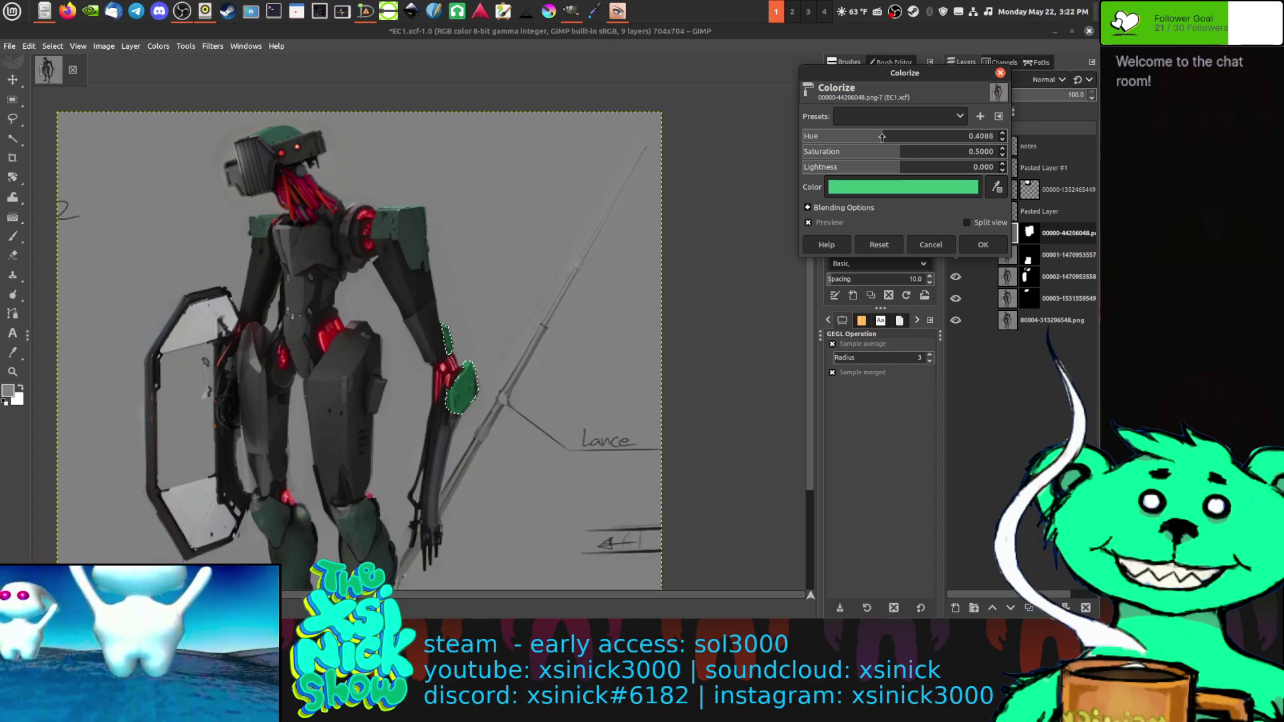
{"action": "left_click_drag", "start_coordinate": [874, 137], "coordinate": [904, 137]}
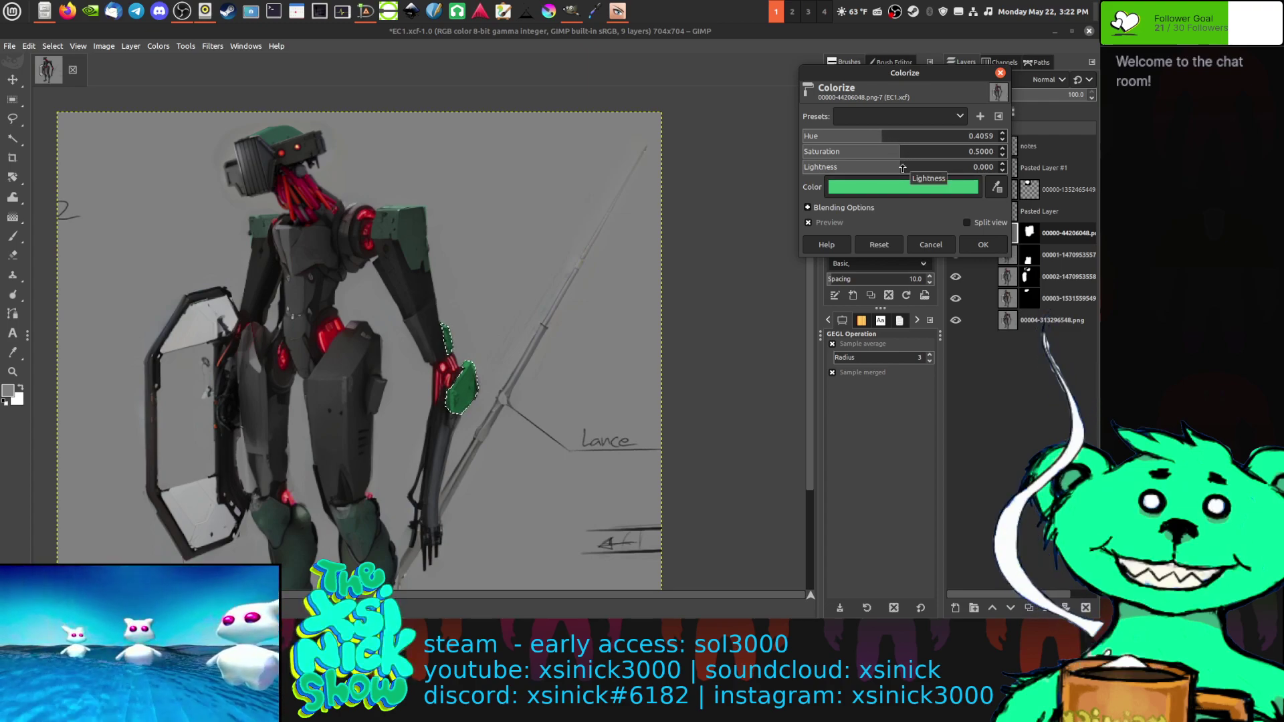
{"action": "left_click_drag", "start_coordinate": [903, 169], "coordinate": [882, 168]}
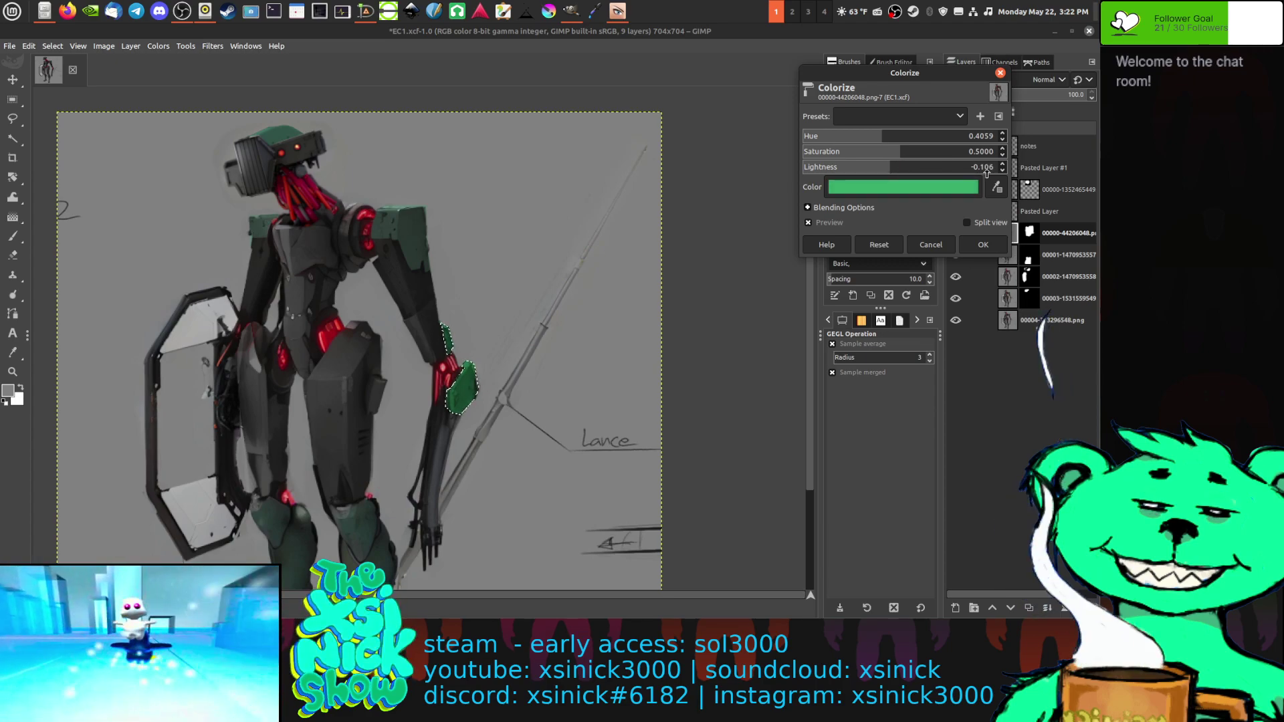
{"action": "left_click", "coordinate": [984, 168]}
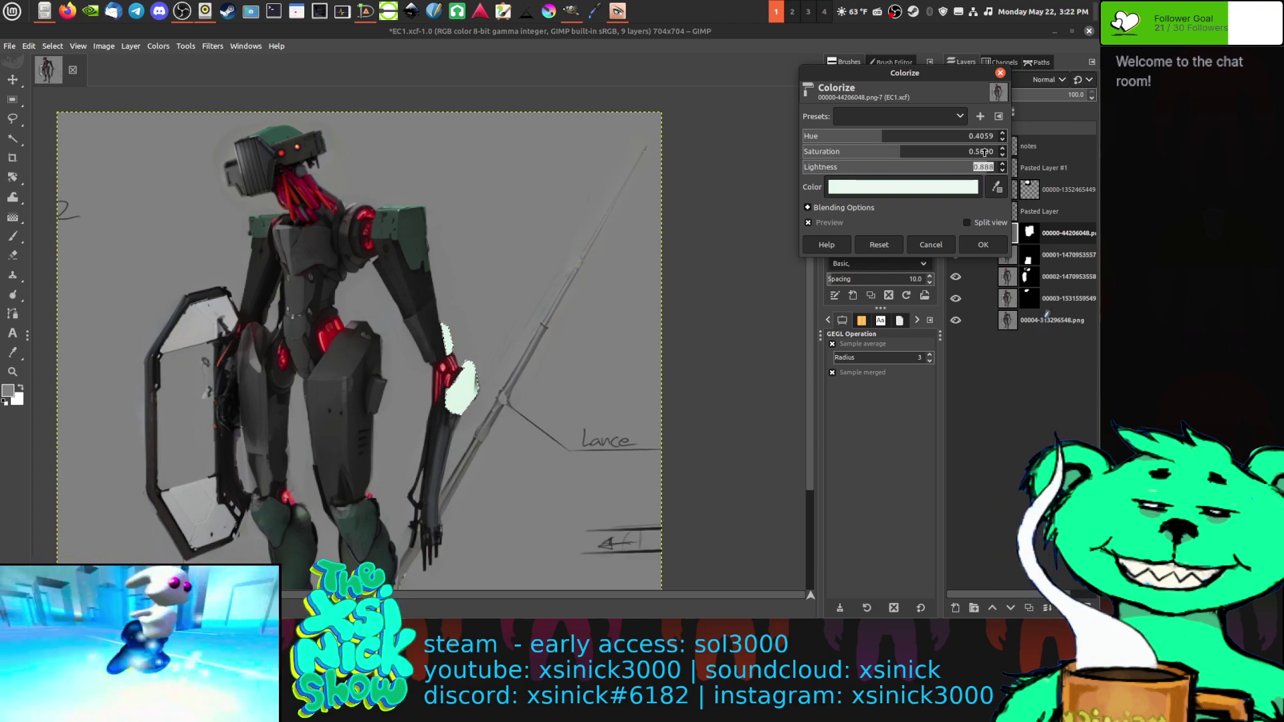
{"action": "type", "text": "0"}
{"action": "key", "text": "Return"}
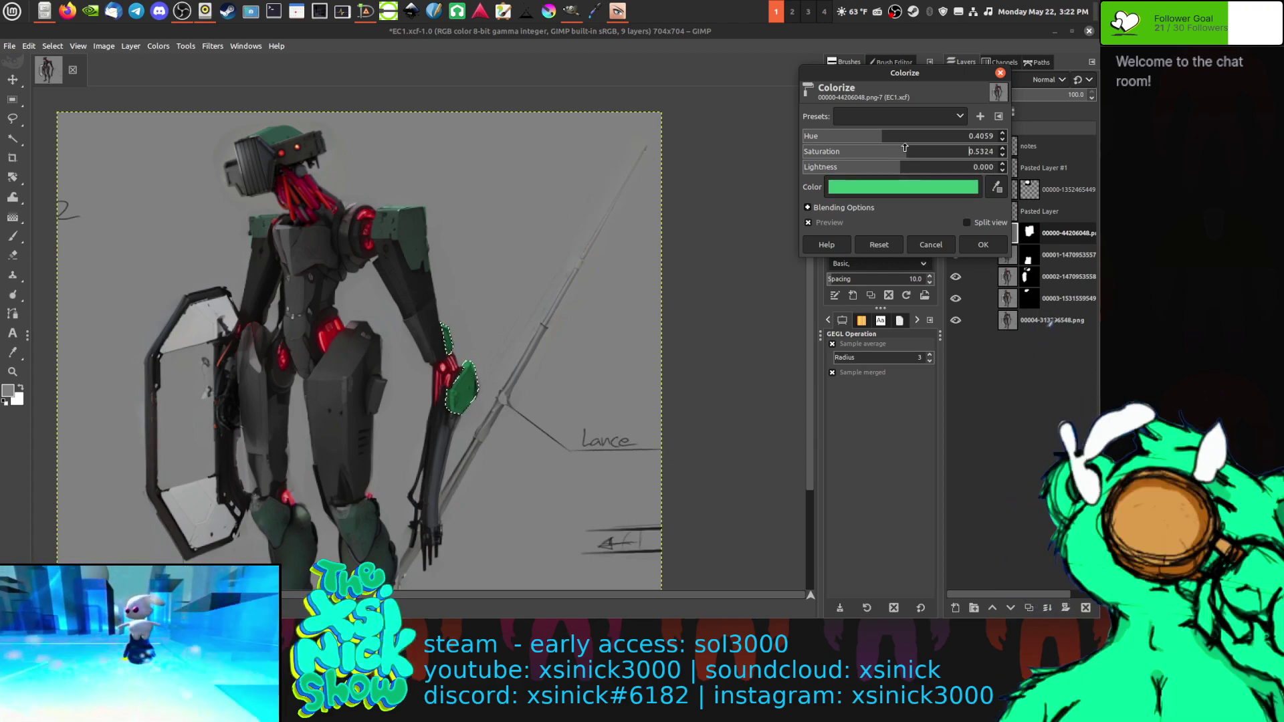
{"action": "left_click", "coordinate": [860, 148]}
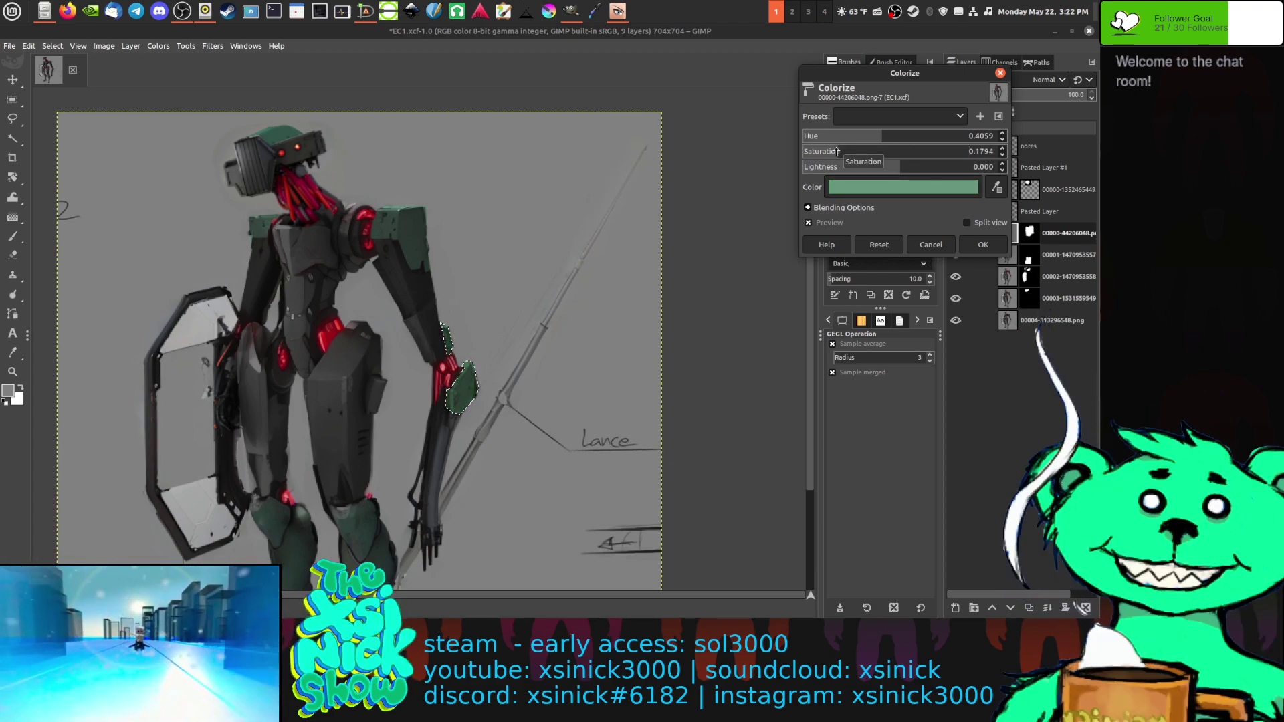
{"action": "left_click", "coordinate": [836, 151]}
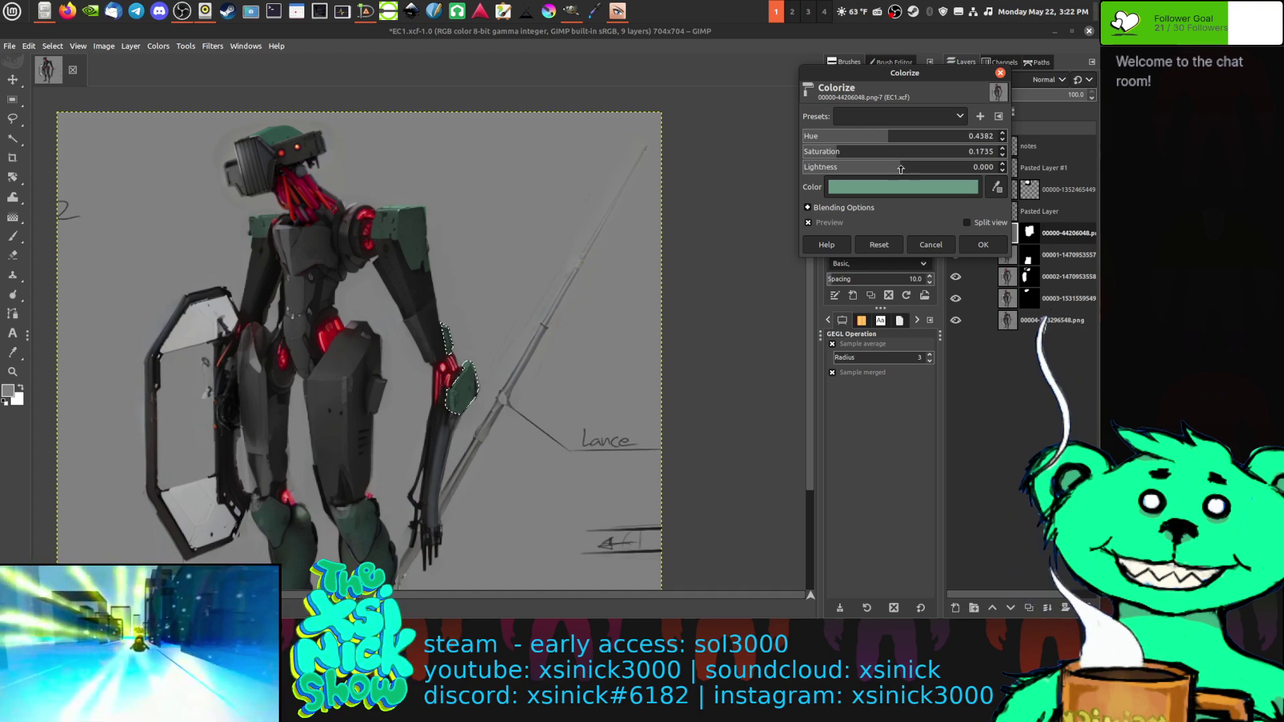
{"action": "left_click_drag", "start_coordinate": [901, 170], "coordinate": [898, 168]}
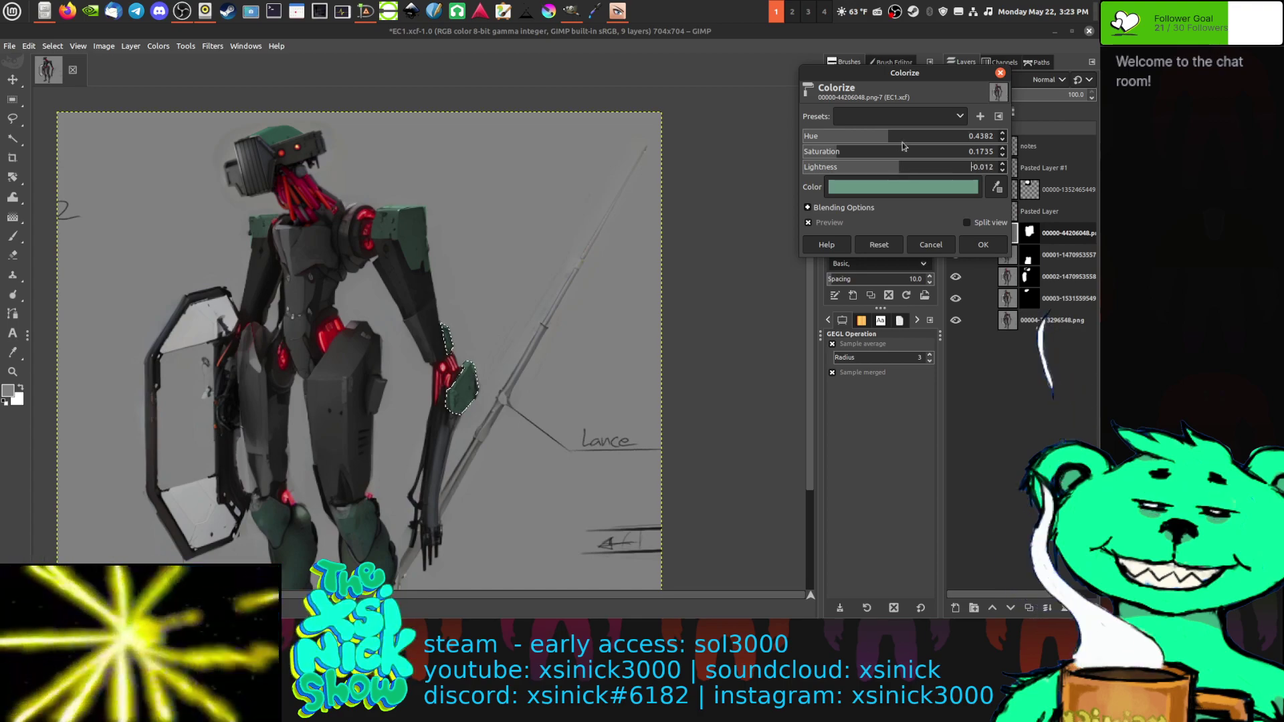
{"action": "left_click", "coordinate": [890, 140]}
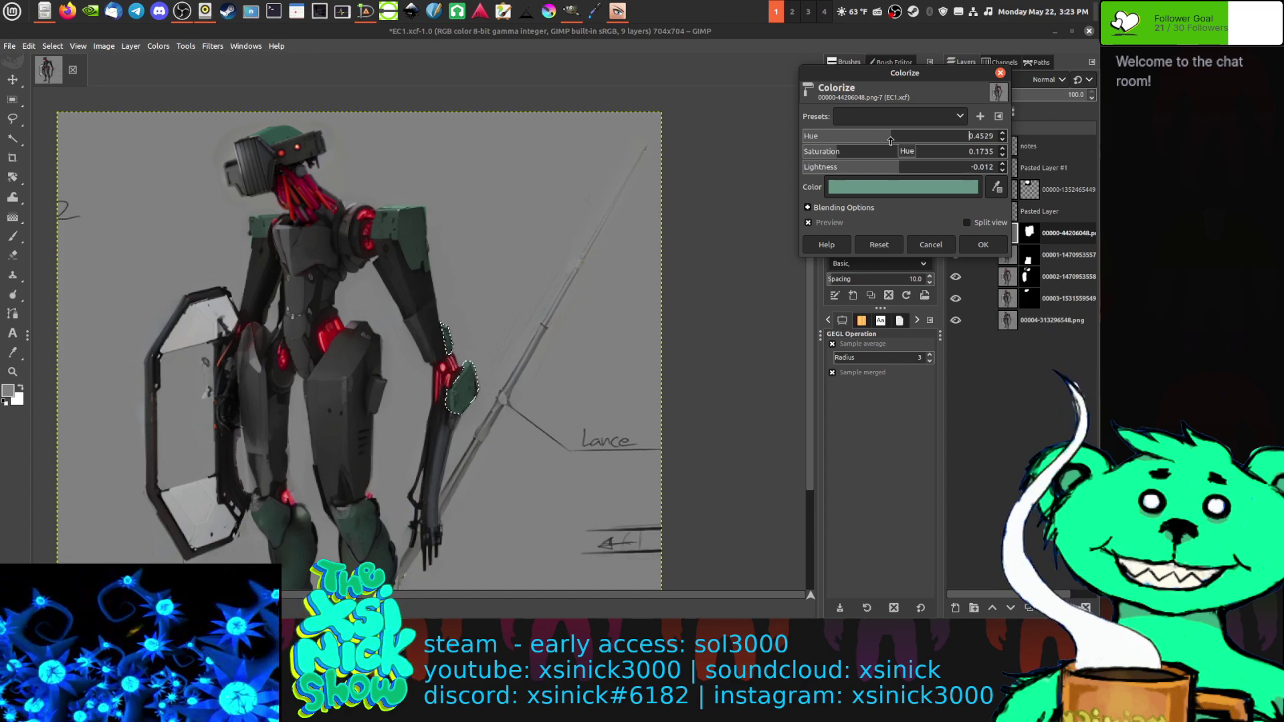
{"action": "left_click", "coordinate": [984, 248]}
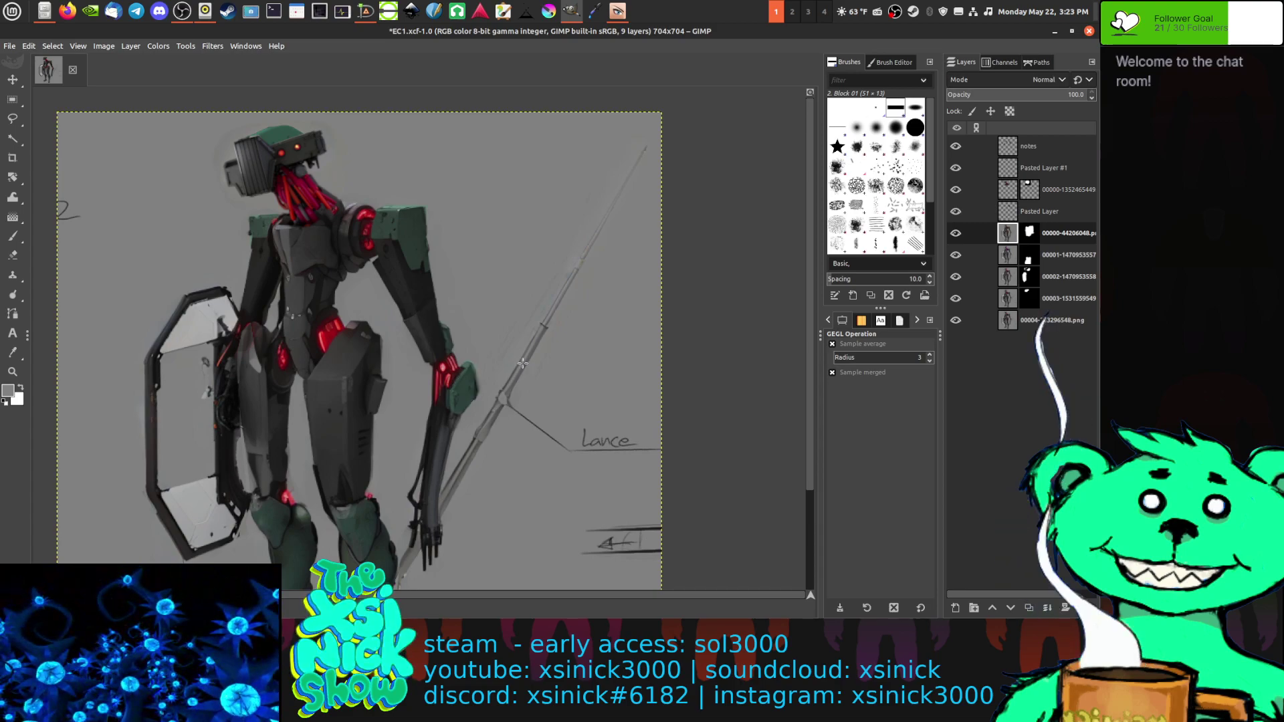
Review the green wrist guard across the canvas, then maximize the GIMP window
{"action": "scroll", "coordinate": [528, 343], "scroll_direction": "down", "scroll_amount": 3}
{"action": "scroll", "coordinate": [535, 348], "scroll_direction": "up", "scroll_amount": 2}
{"action": "scroll", "coordinate": [546, 355], "scroll_direction": "up", "scroll_amount": 1}
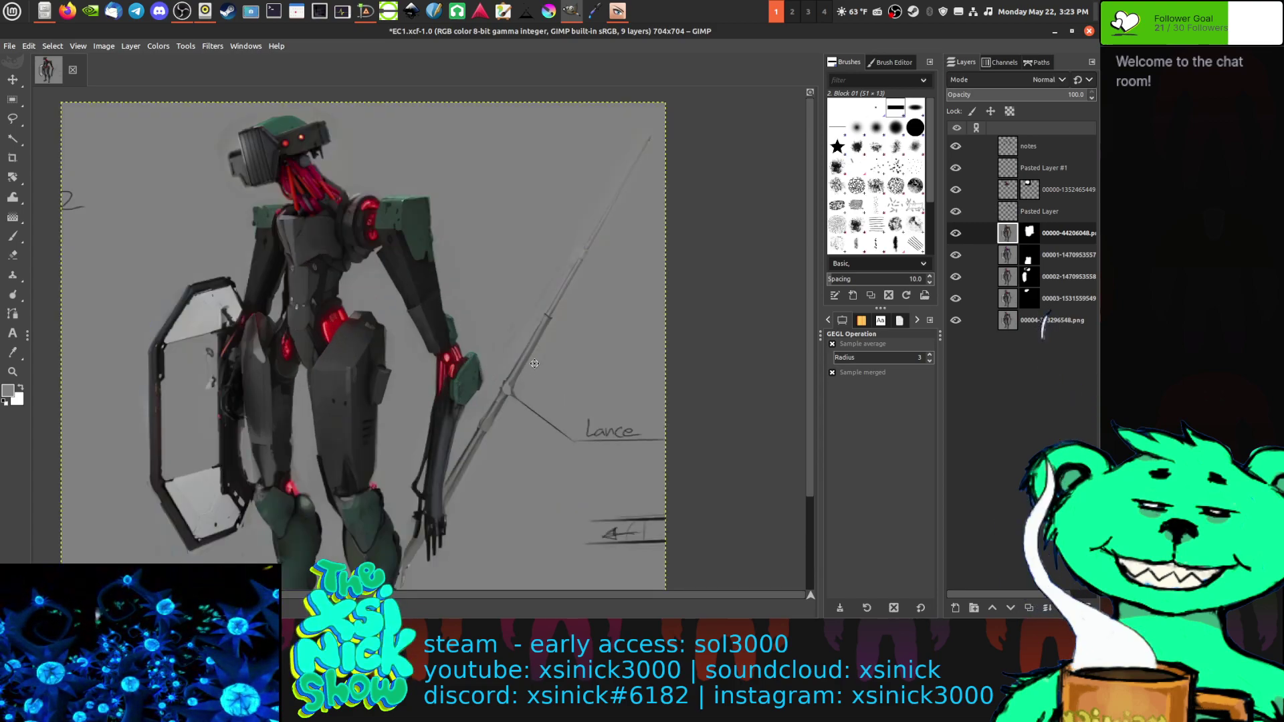
{"action": "scroll", "coordinate": [552, 358], "scroll_direction": "down", "scroll_amount": 1}
{"action": "scroll", "coordinate": [591, 368], "scroll_direction": "up", "scroll_amount": 1}
{"action": "scroll", "coordinate": [591, 367], "scroll_direction": "down", "scroll_amount": 2}
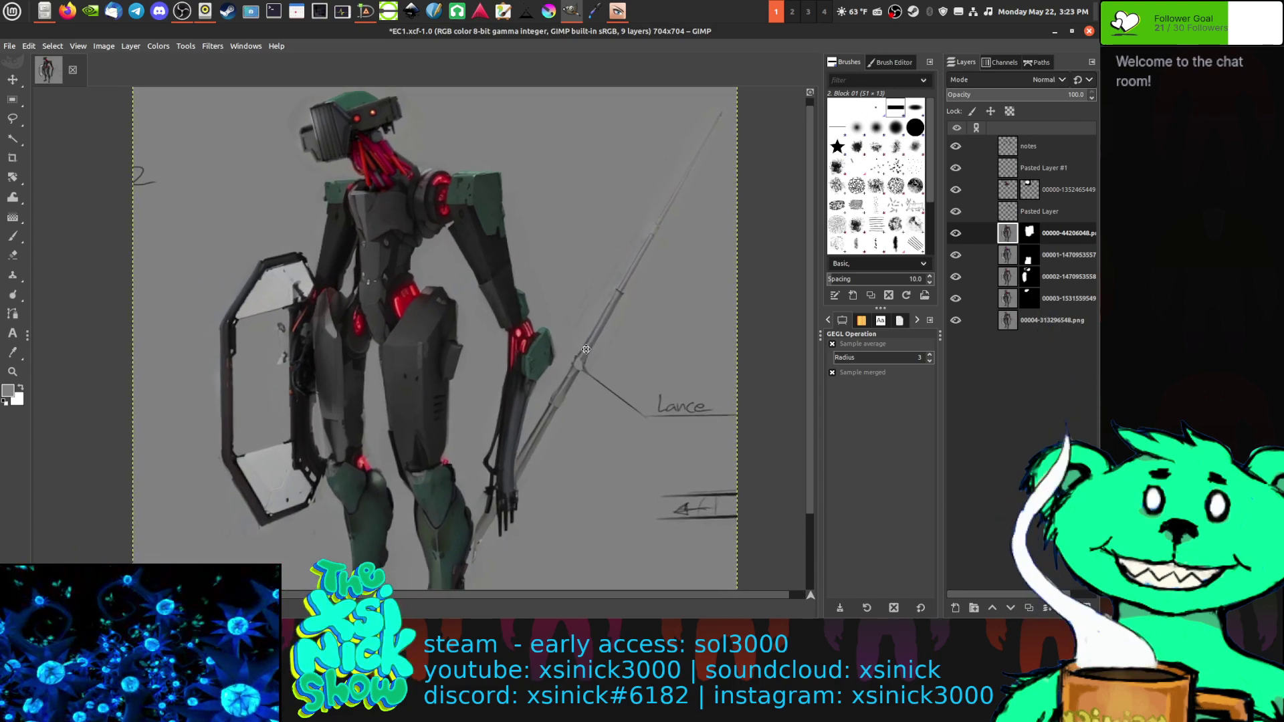
{"action": "scroll", "coordinate": [586, 357], "scroll_direction": "up", "scroll_amount": 1}
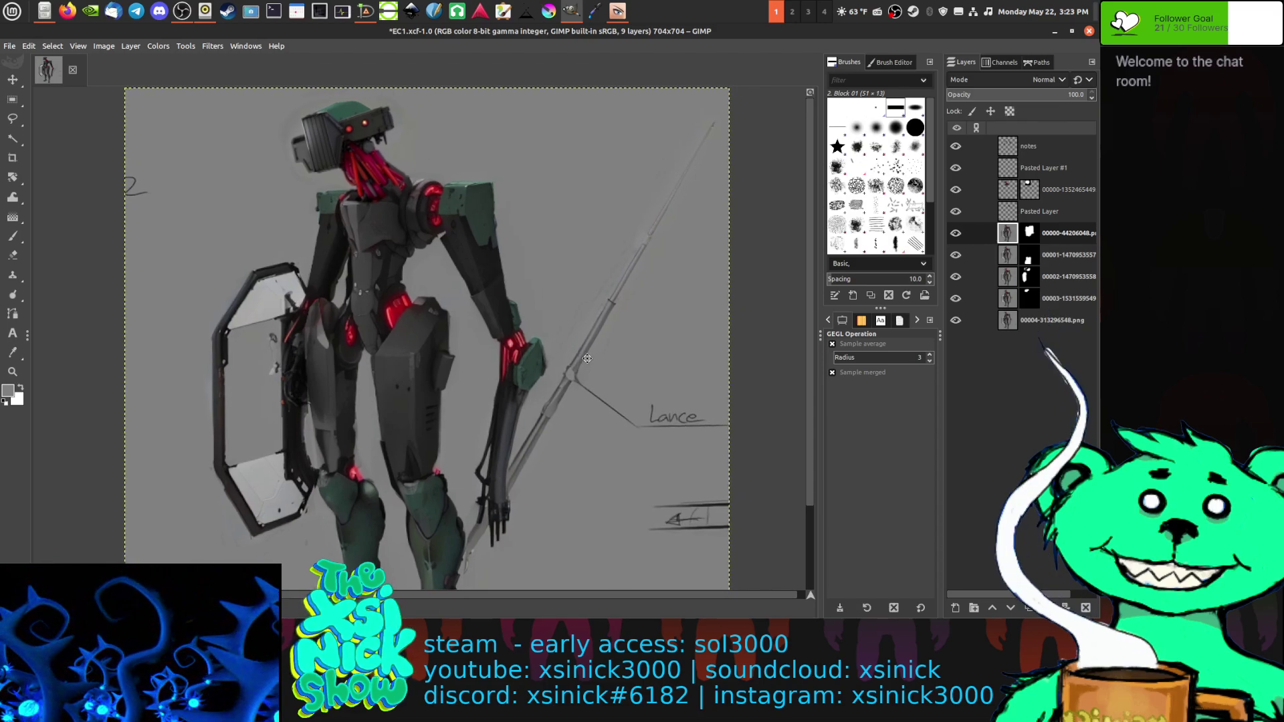
{"action": "scroll", "coordinate": [598, 355], "scroll_direction": "up", "scroll_amount": 1}
{"action": "scroll", "coordinate": [599, 346], "scroll_direction": "down", "scroll_amount": 1}
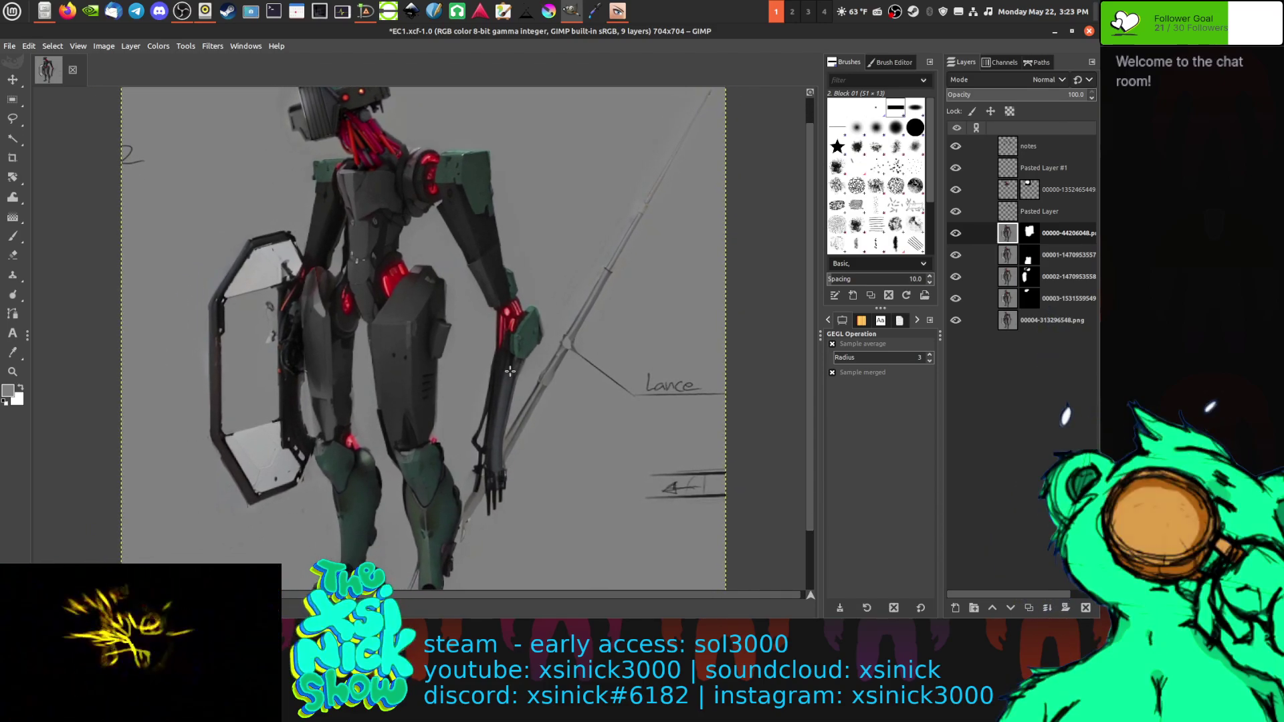
{"action": "scroll", "coordinate": [588, 353], "scroll_direction": "up", "scroll_amount": 1}
{"action": "scroll", "coordinate": [578, 361], "scroll_direction": "down", "scroll_amount": 1}
{"action": "scroll", "coordinate": [566, 371], "scroll_direction": "left", "scroll_amount": 2}
{"action": "scroll", "coordinate": [562, 375], "scroll_direction": "up", "scroll_amount": 1}
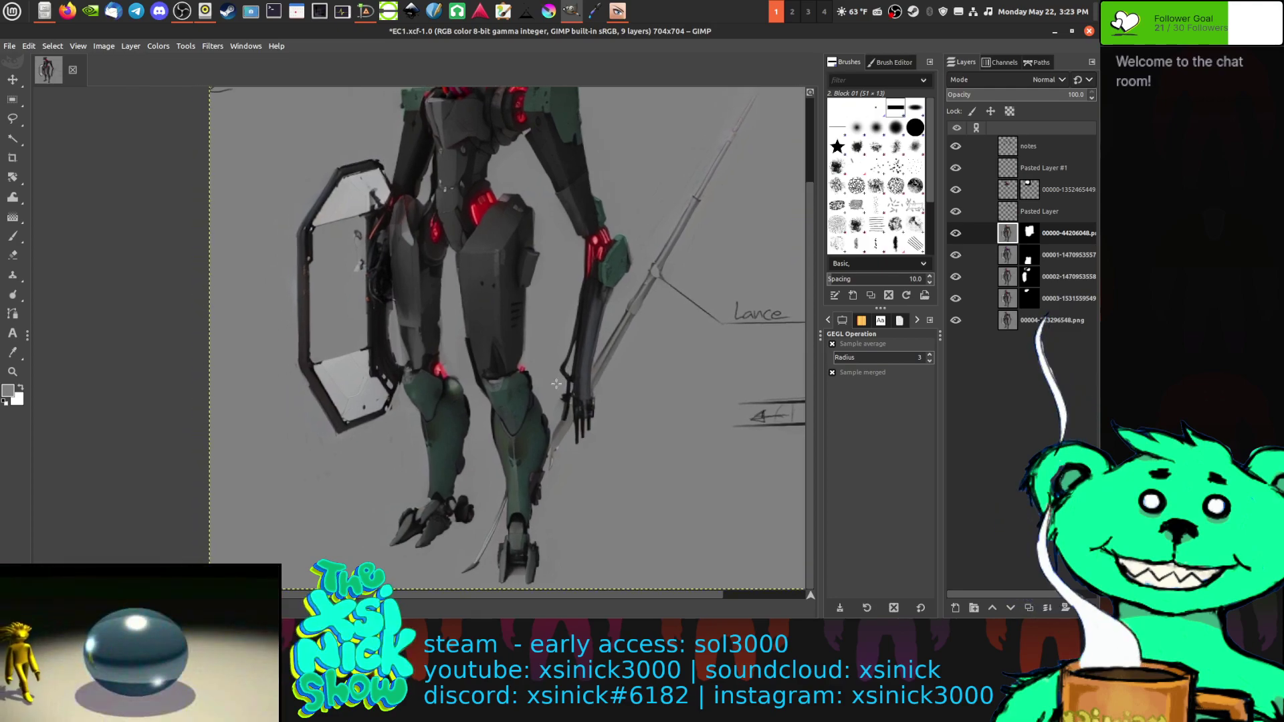
{"action": "scroll", "coordinate": [488, 414], "scroll_direction": "down", "scroll_amount": 1}
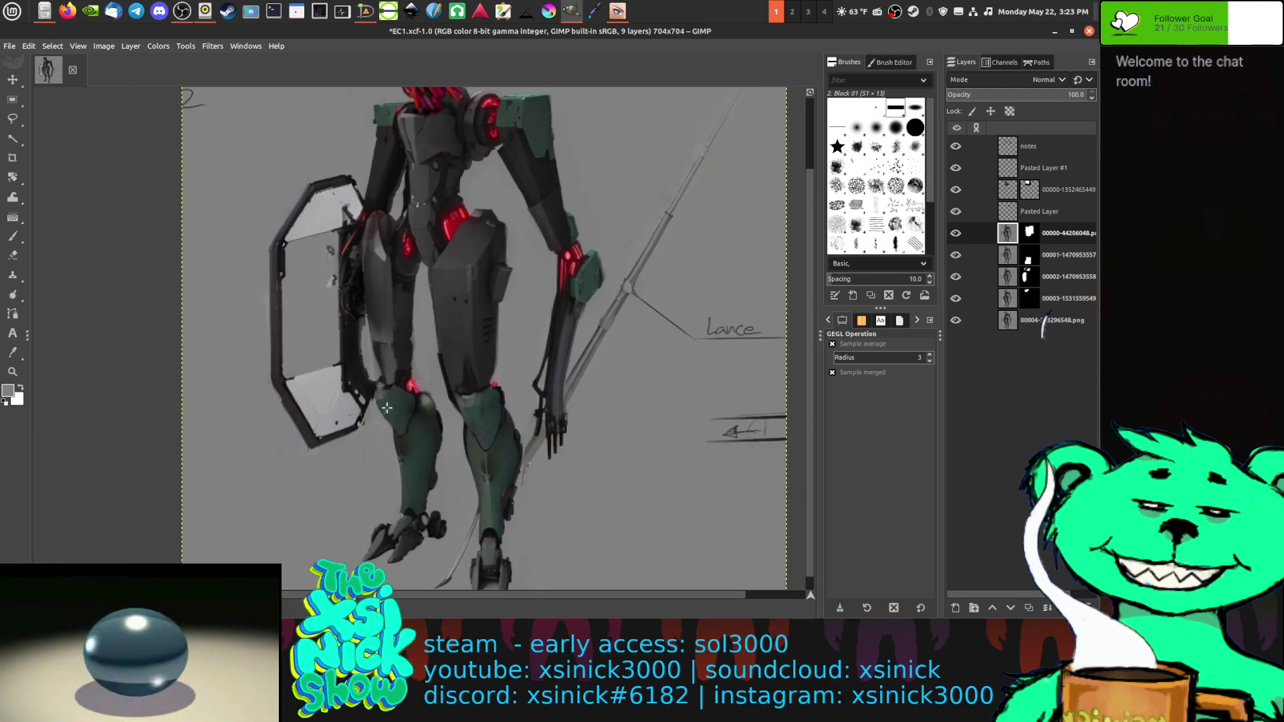
{"action": "scroll", "coordinate": [388, 408], "scroll_direction": "up", "scroll_amount": 1}
{"action": "scroll", "coordinate": [369, 392], "scroll_direction": "down", "scroll_amount": 1}
{"action": "scroll", "coordinate": [369, 392], "scroll_direction": "up", "scroll_amount": 1}
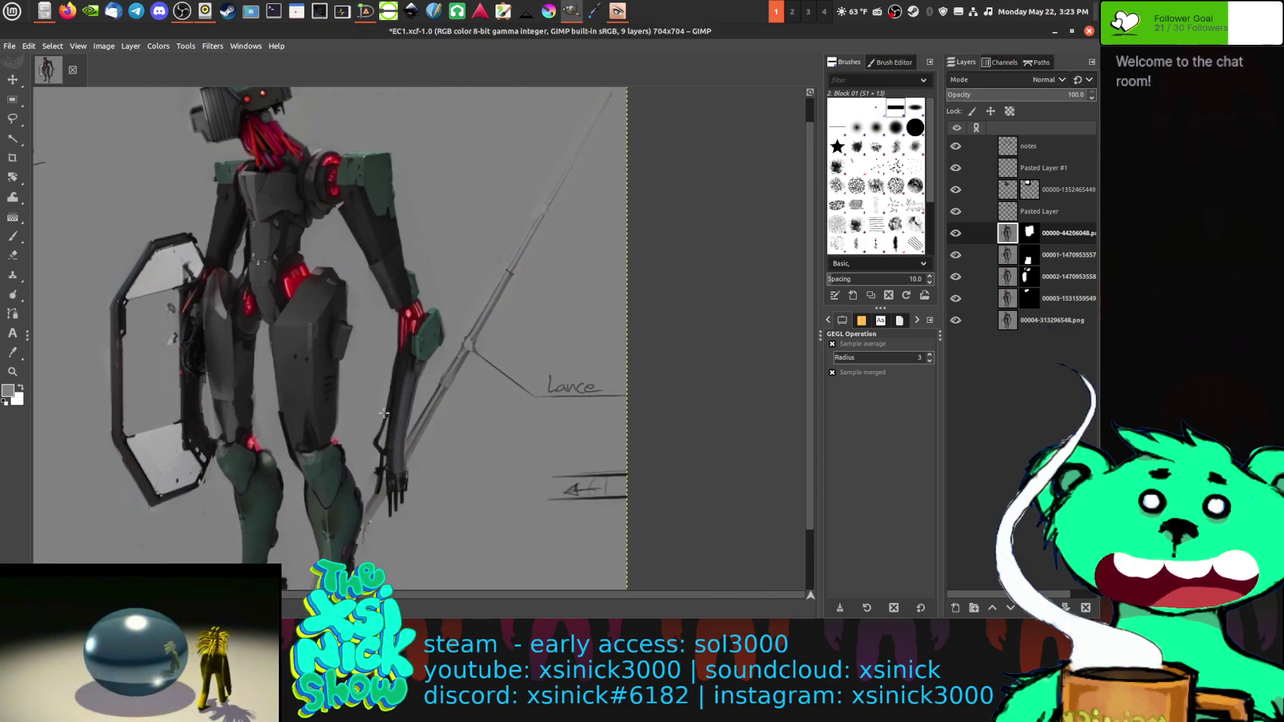
{"action": "scroll", "coordinate": [393, 374], "scroll_direction": "down", "scroll_amount": 1}
{"action": "scroll", "coordinate": [394, 374], "scroll_direction": "up", "scroll_amount": 1}
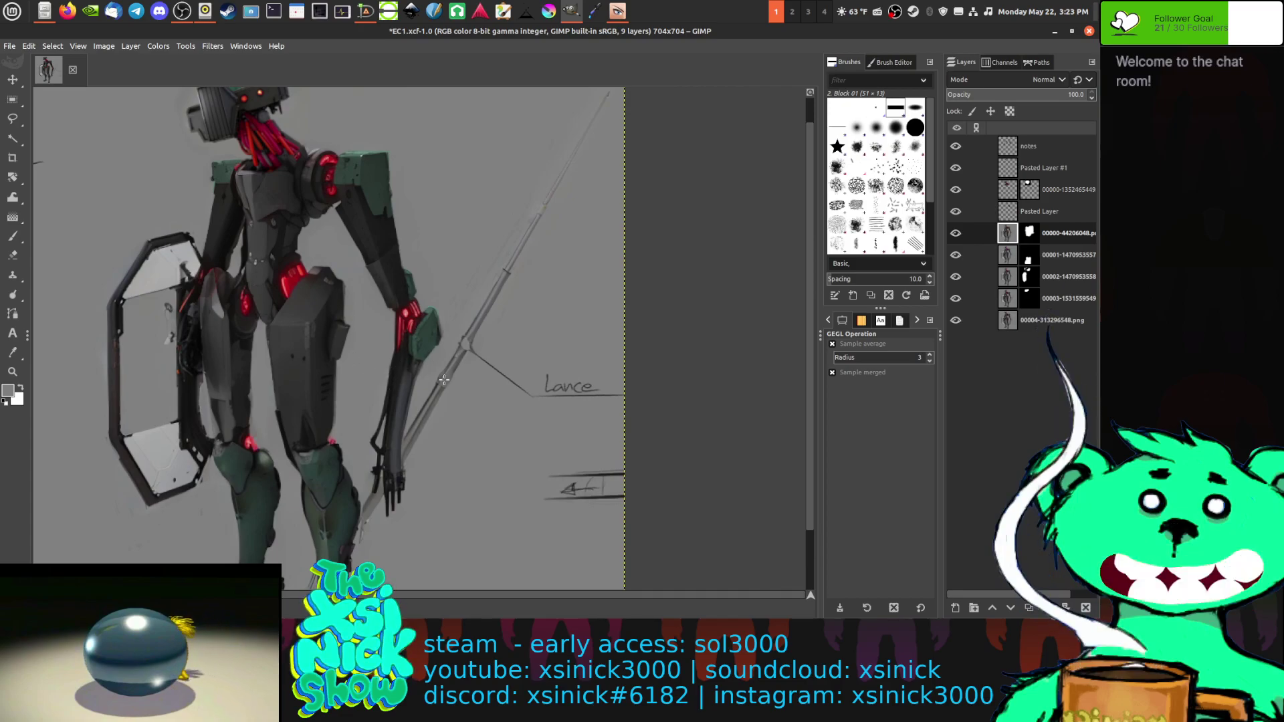
{"action": "scroll", "coordinate": [394, 374], "scroll_direction": "down", "scroll_amount": 1}
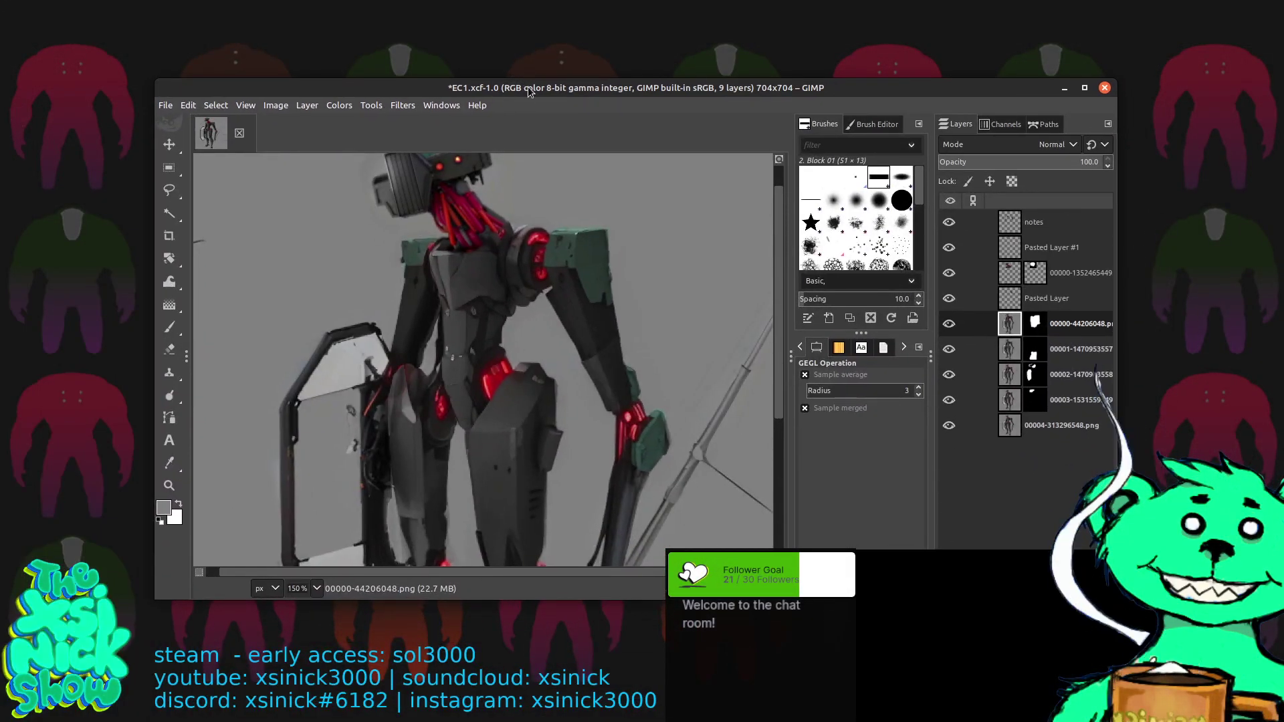
{"action": "double_click", "coordinate": [528, 86]}
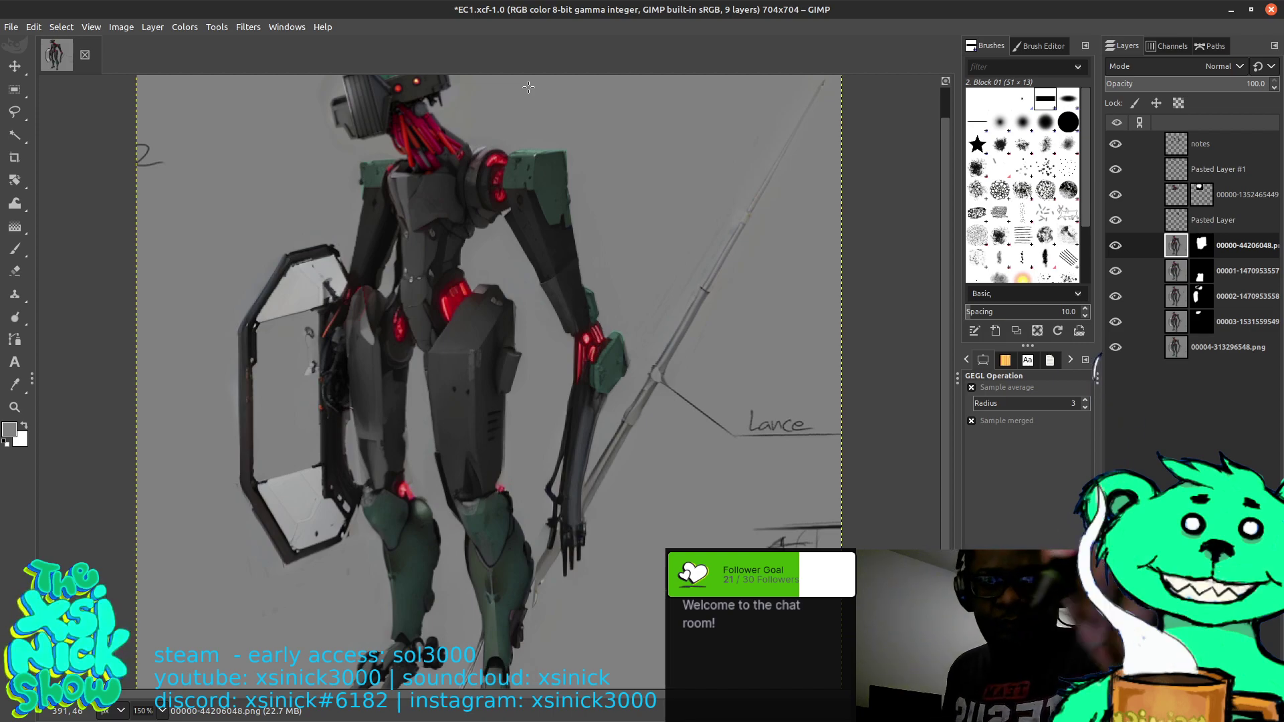
Choose the Paintbrush and bring the lance joint and legs into view
{"action": "key", "text": "p"}
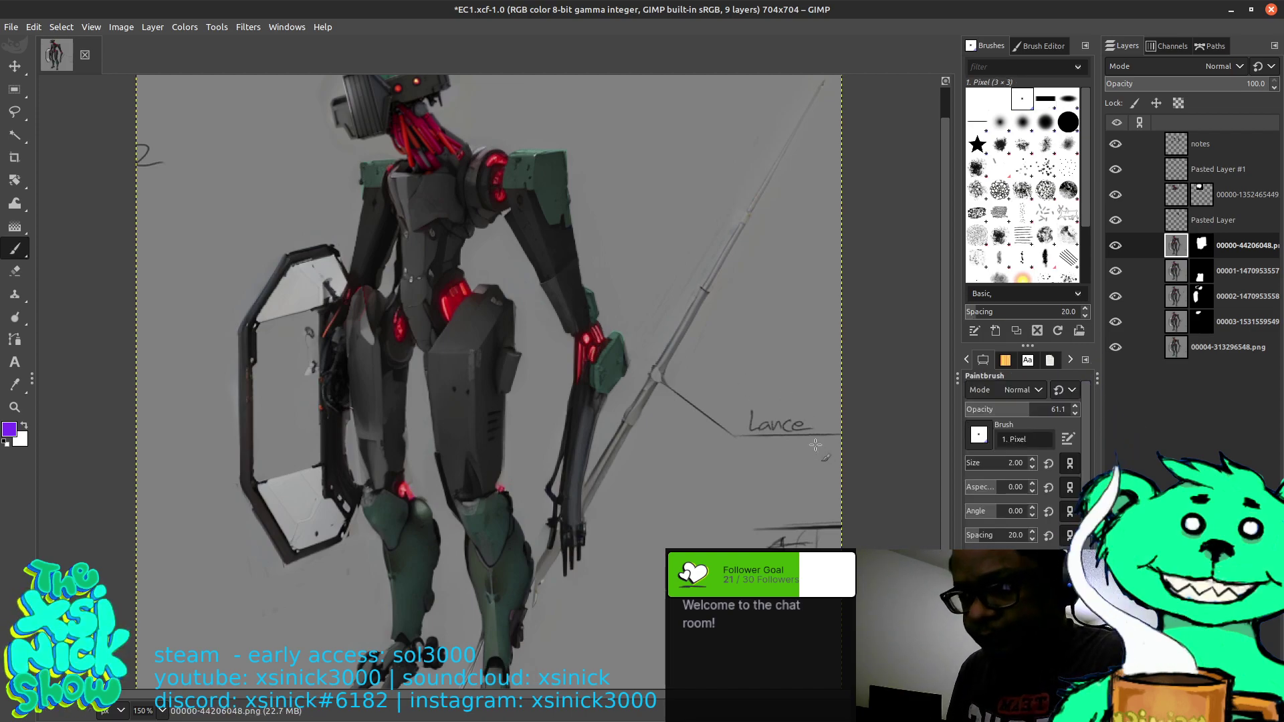
{"action": "scroll", "coordinate": [815, 445], "scroll_direction": "up", "scroll_amount": 2, "text": "ctrl"}
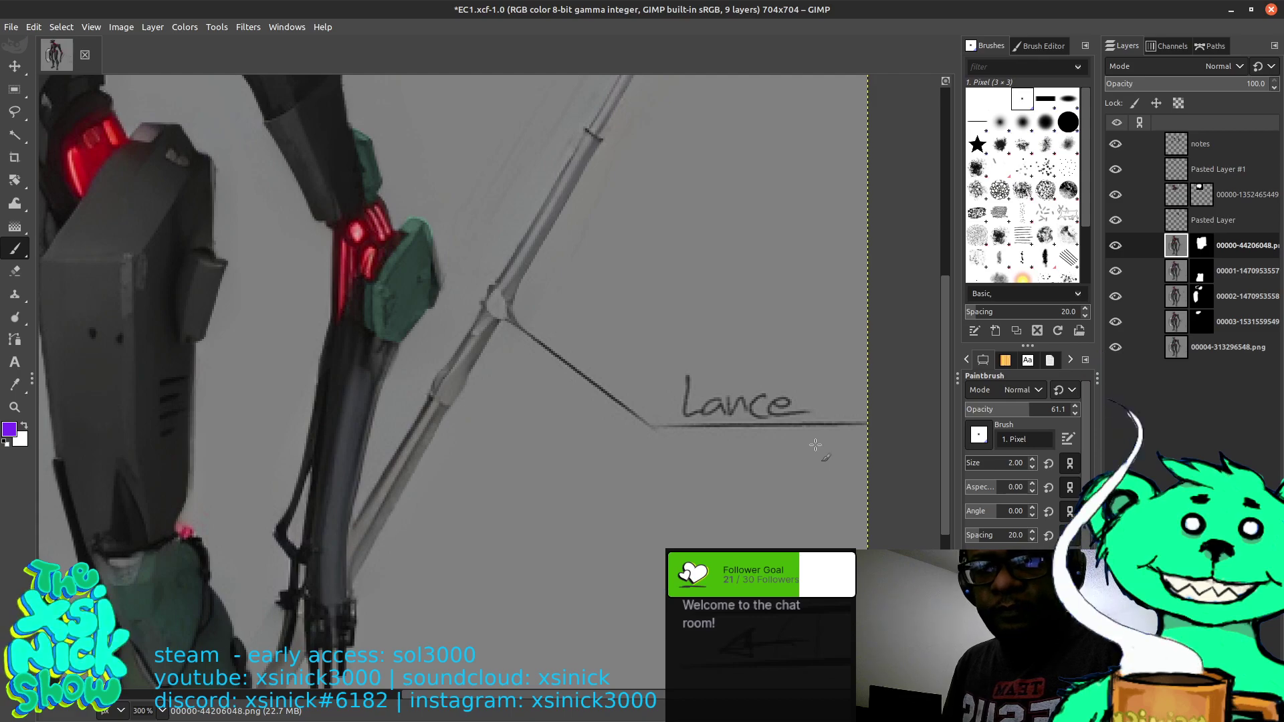
{"action": "scroll", "coordinate": [815, 444], "scroll_direction": "up", "scroll_amount": 5}
{"action": "scroll", "coordinate": [736, 468], "scroll_direction": "left", "scroll_amount": 4}
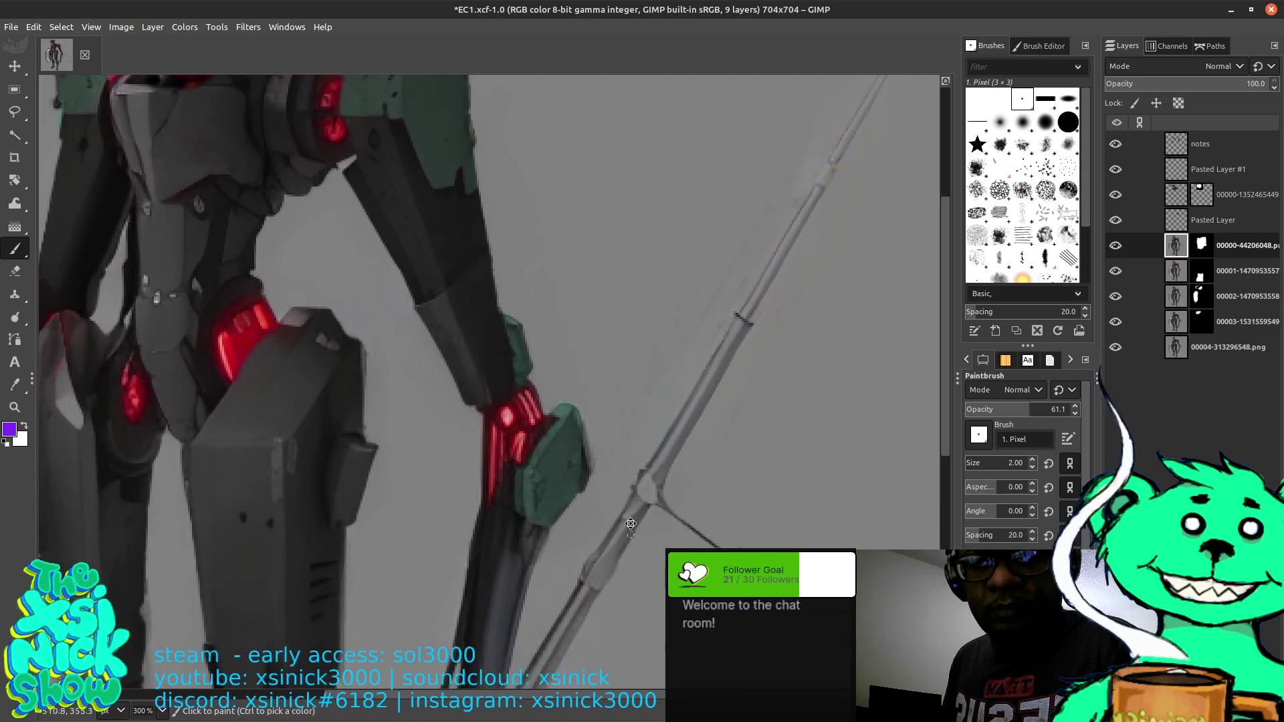
{"action": "scroll", "coordinate": [631, 524], "scroll_direction": "down", "scroll_amount": 2}
{"action": "scroll", "coordinate": [526, 510], "scroll_direction": "right", "scroll_amount": 3}
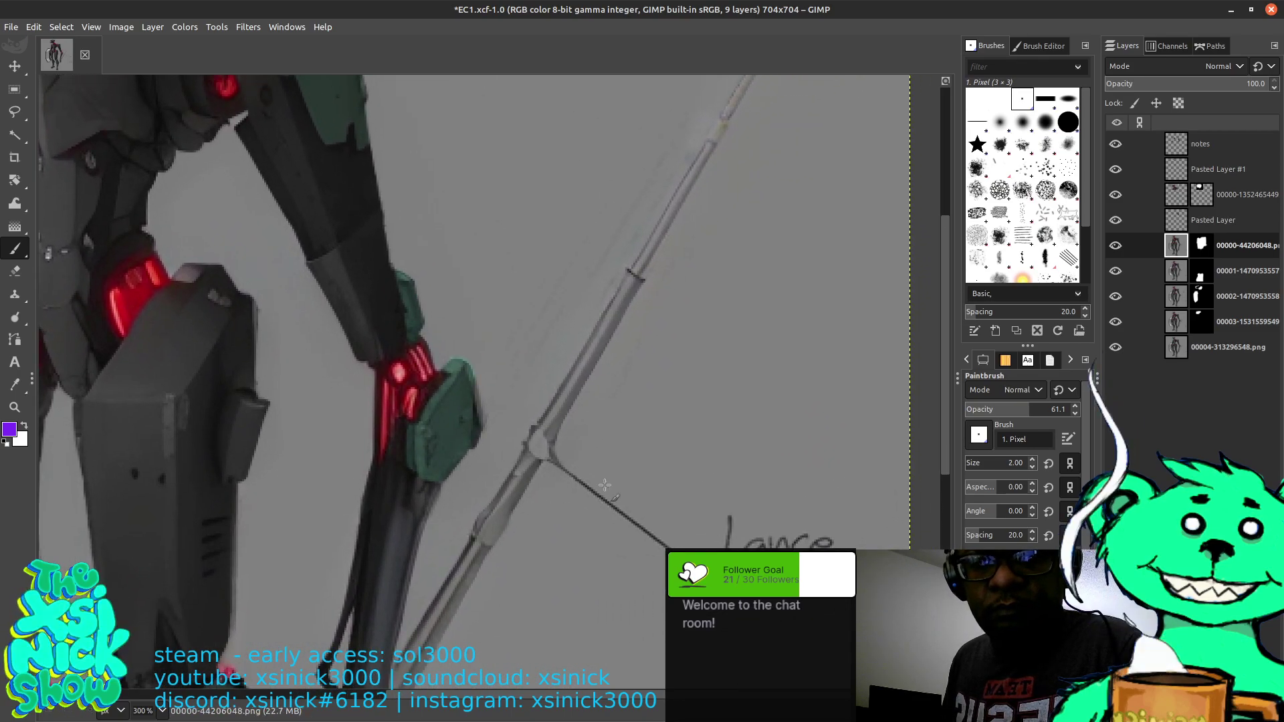
{"action": "left_click_drag", "start_coordinate": [605, 484], "coordinate": [723, 377]}
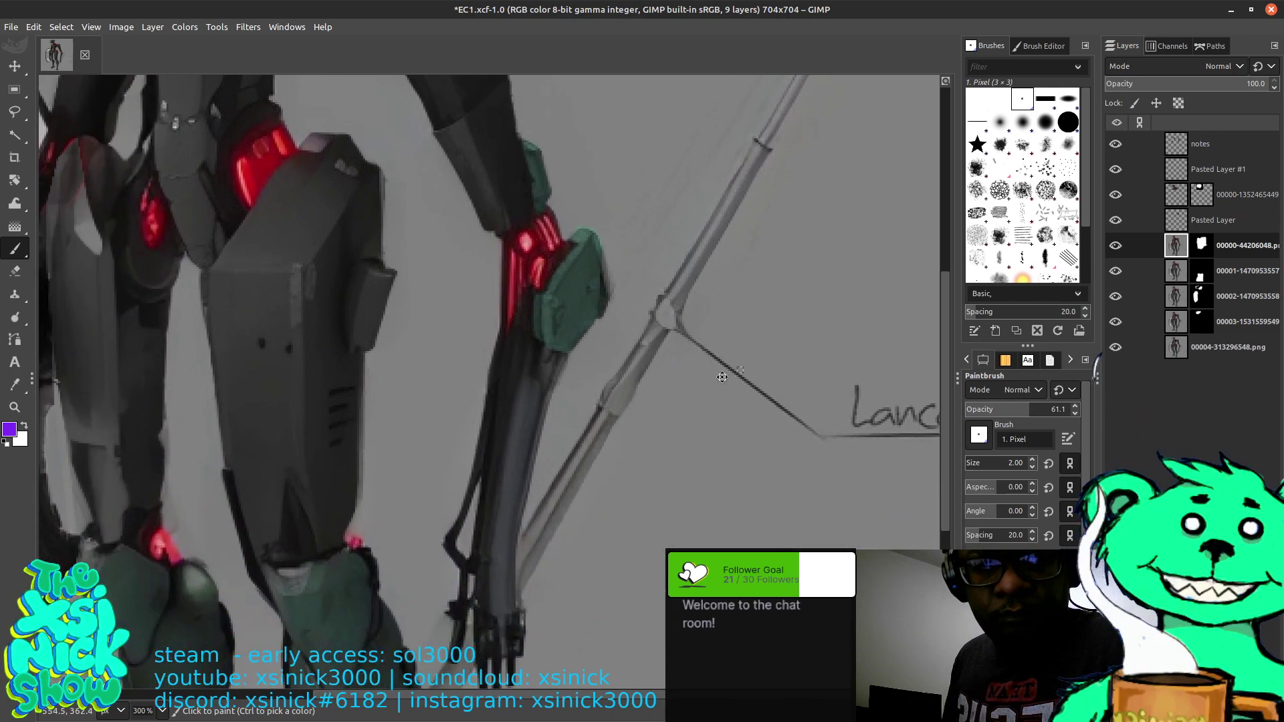
{"action": "scroll", "coordinate": [722, 376], "scroll_direction": "down", "scroll_amount": 8}
{"action": "scroll", "coordinate": [669, 384], "scroll_direction": "left", "scroll_amount": 3}
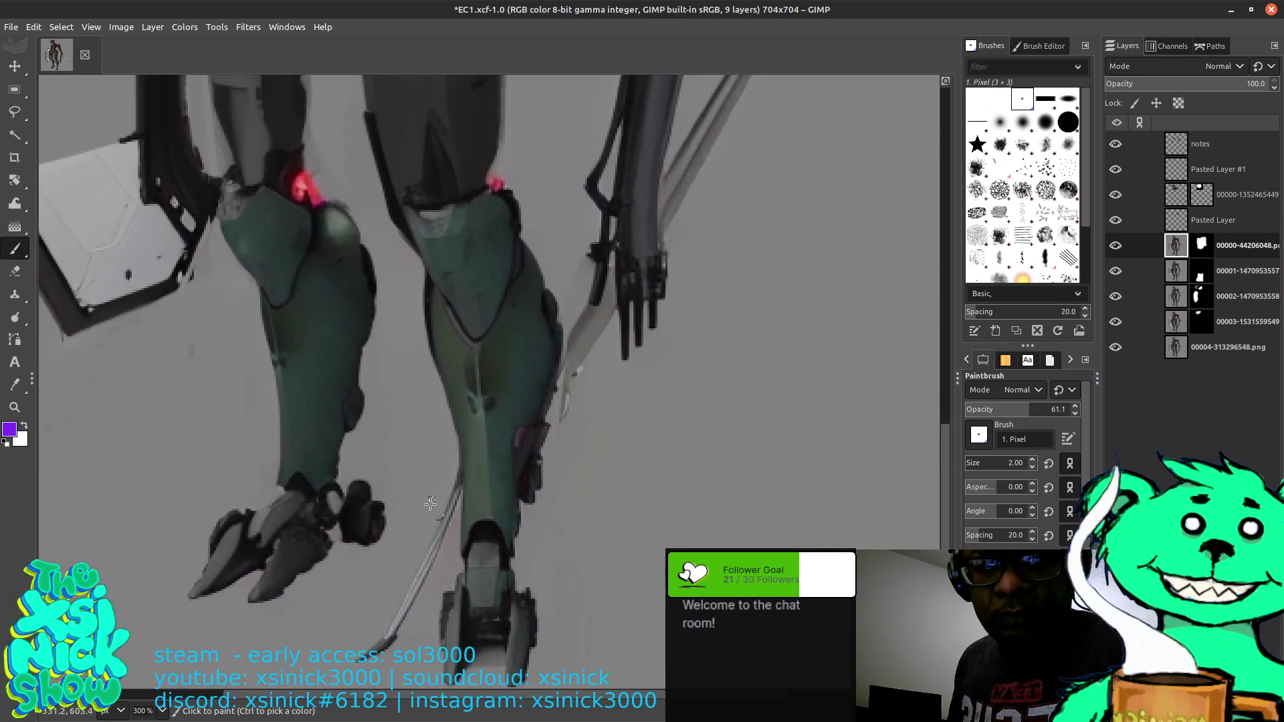
Make the notes layer active and raise the brush size to 4
{"action": "left_click", "coordinate": [1214, 140]}
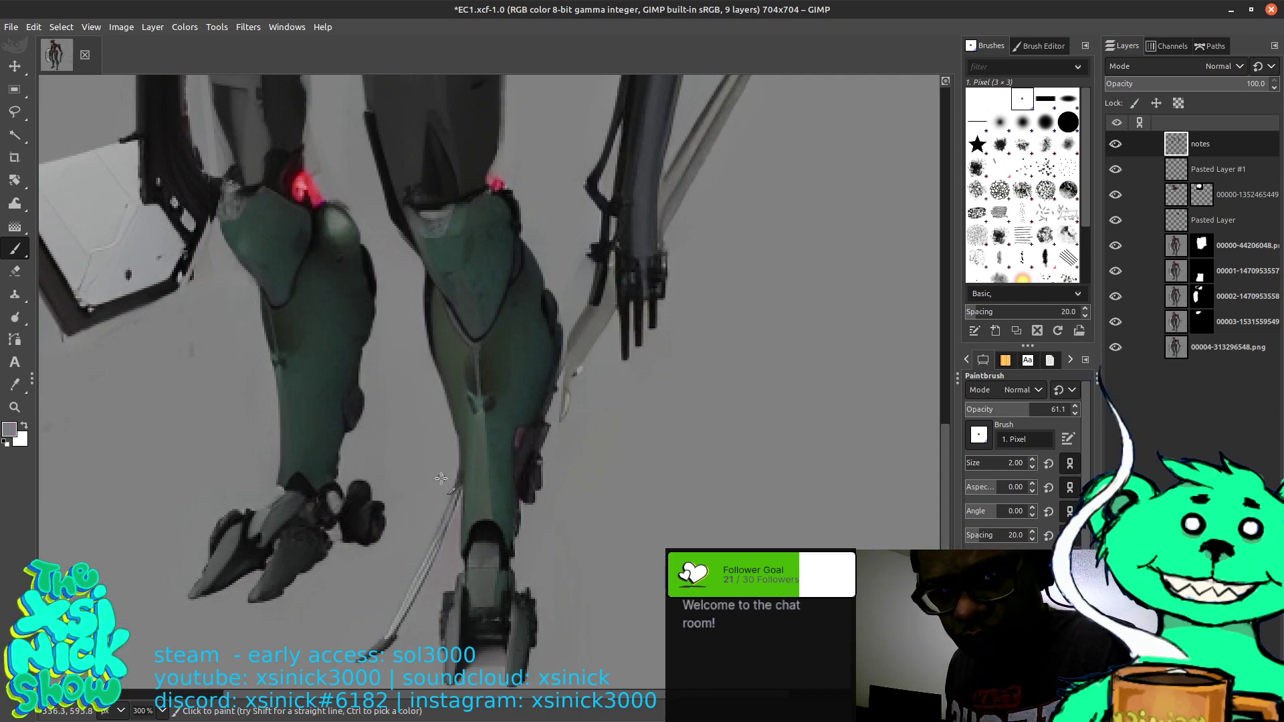
{"action": "key", "text": "bracketright"}
{"action": "key", "text": "bracketright"}
{"action": "key", "text": "bracketright"}
{"action": "key", "text": "bracketright"}
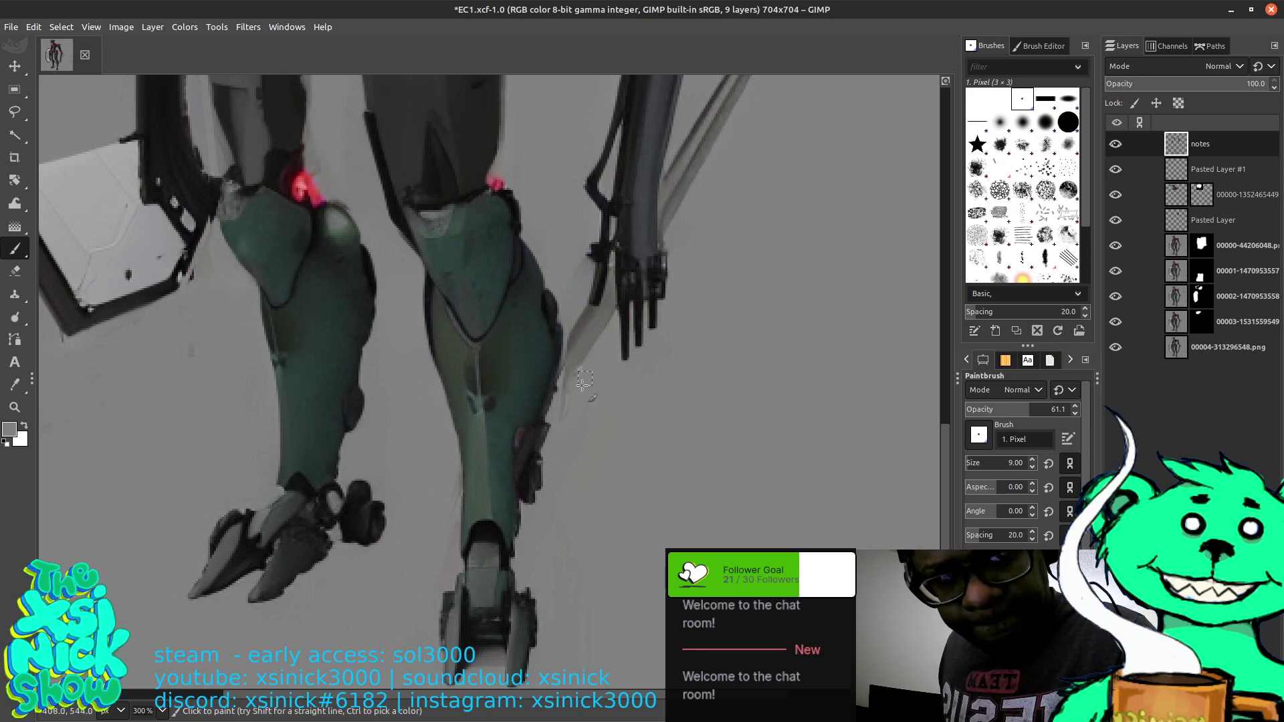
{"action": "scroll", "coordinate": [597, 379], "scroll_direction": "up", "scroll_amount": 3}
{"action": "scroll", "coordinate": [575, 468], "scroll_direction": "right", "scroll_amount": 5}
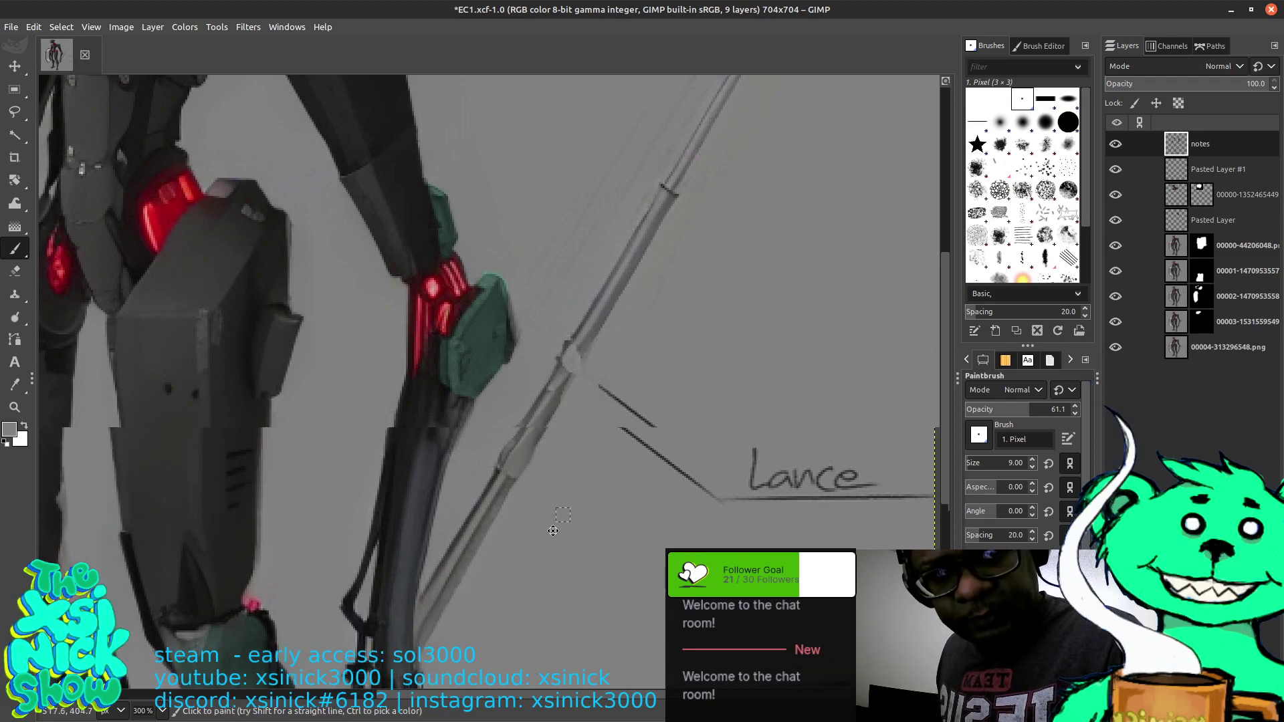
{"action": "scroll", "coordinate": [536, 592], "scroll_direction": "up", "scroll_amount": 3}
{"action": "scroll", "coordinate": [508, 648], "scroll_direction": "right", "scroll_amount": 3}
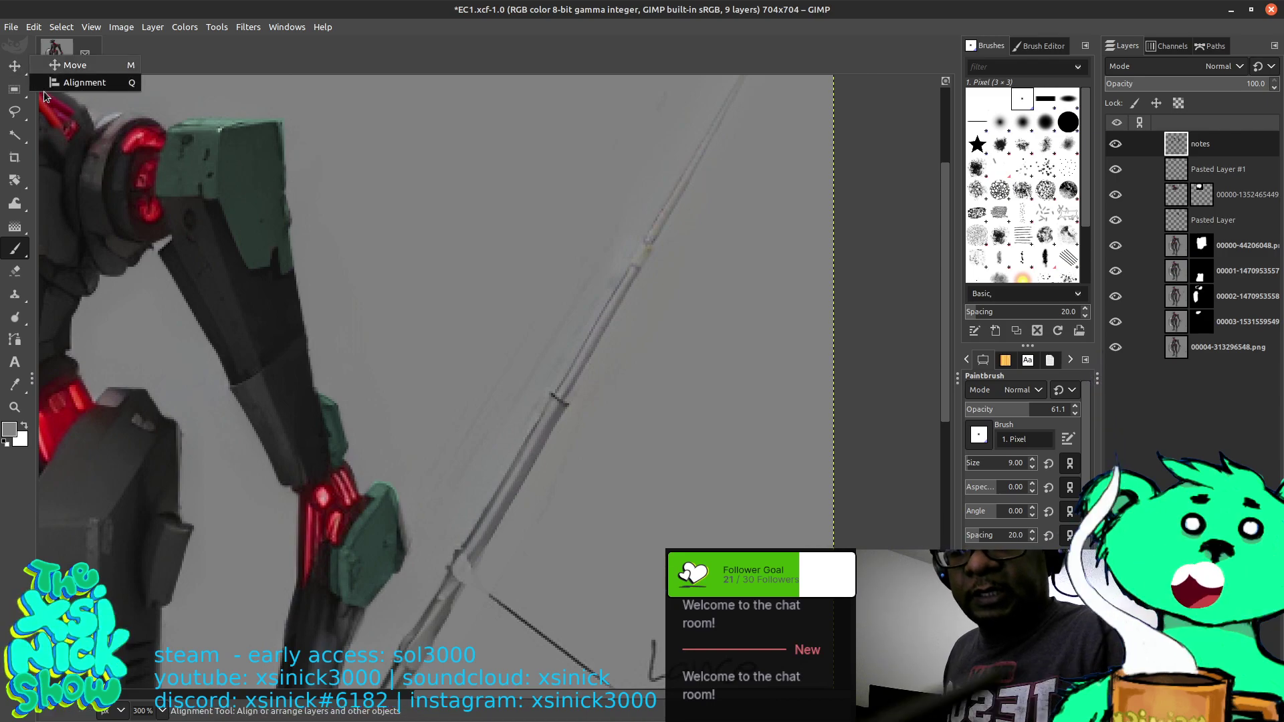
Switch to Free Select and bring the Lance note back into view
{"action": "left_click", "coordinate": [23, 108]}
{"action": "scroll", "coordinate": [746, 121], "scroll_direction": "up", "scroll_amount": 3}
{"action": "scroll", "coordinate": [746, 121], "scroll_direction": "right", "scroll_amount": 1}
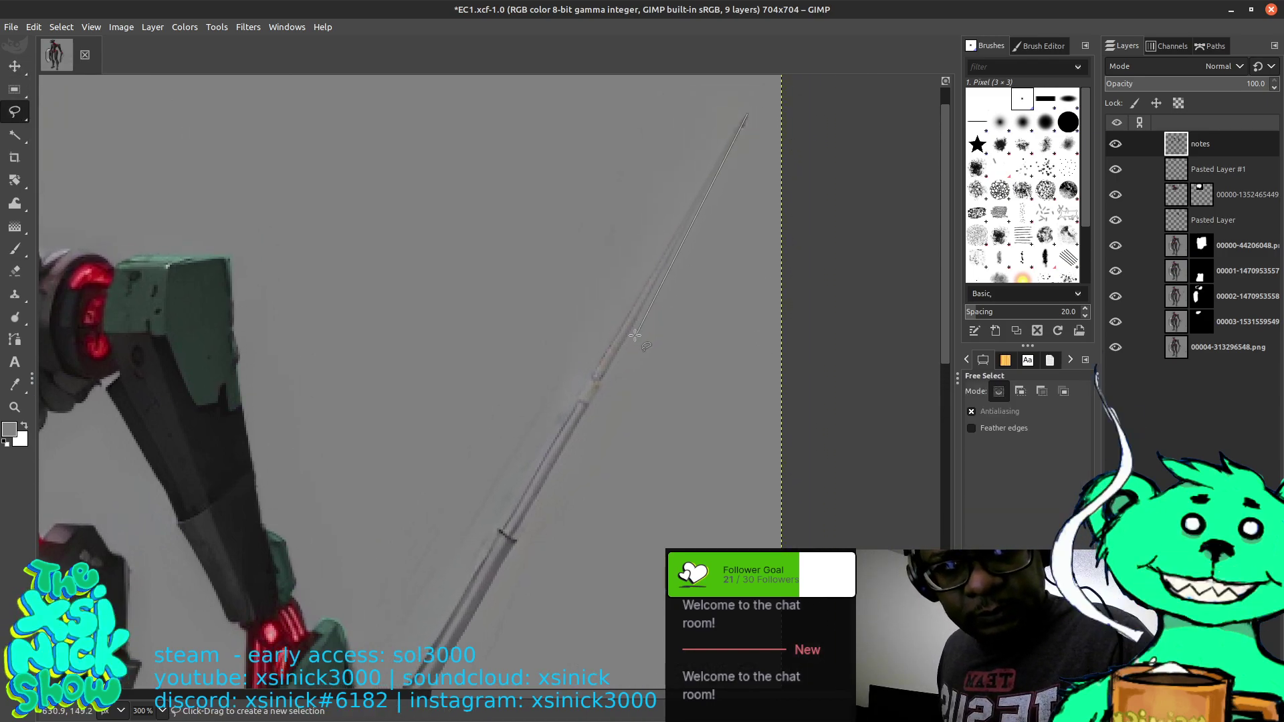
{"action": "mouse_move", "coordinate": [635, 335]}
{"action": "left_mouse_down"}
{"action": "mouse_move", "coordinate": [521, 464]}
{"action": "mouse_move", "coordinate": [724, 177]}
{"action": "left_mouse_up"}
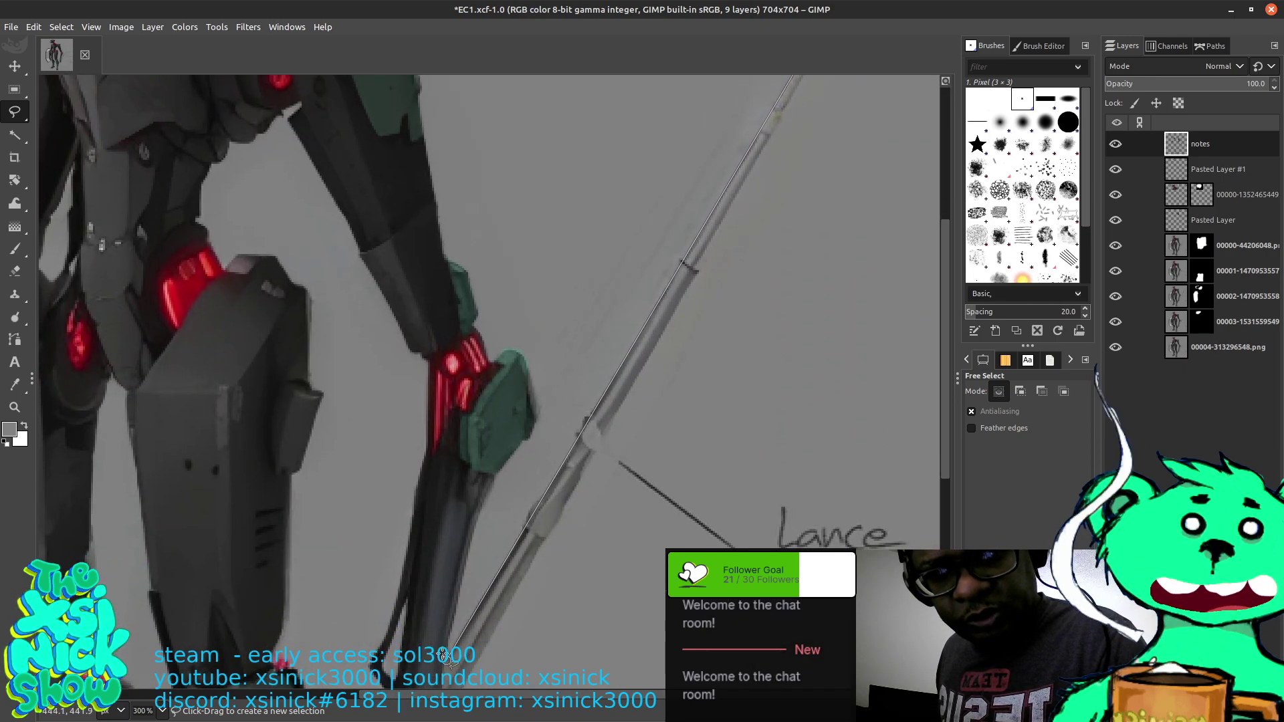
{"action": "scroll", "coordinate": [444, 629], "scroll_direction": "down", "scroll_amount": 8}
{"action": "scroll", "coordinate": [445, 628], "scroll_direction": "left", "scroll_amount": 4}
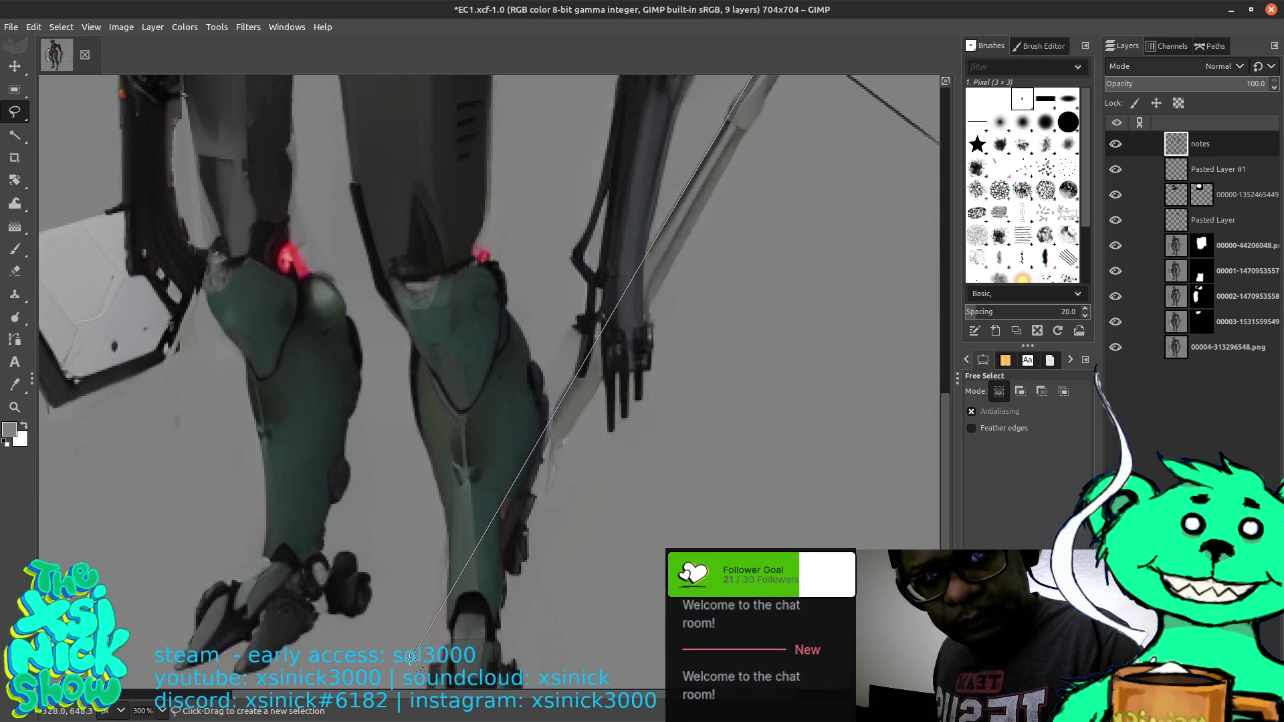
{"action": "scroll", "coordinate": [491, 493], "scroll_direction": "down", "scroll_amount": 3}
{"action": "scroll", "coordinate": [499, 442], "scroll_direction": "up", "scroll_amount": 1}
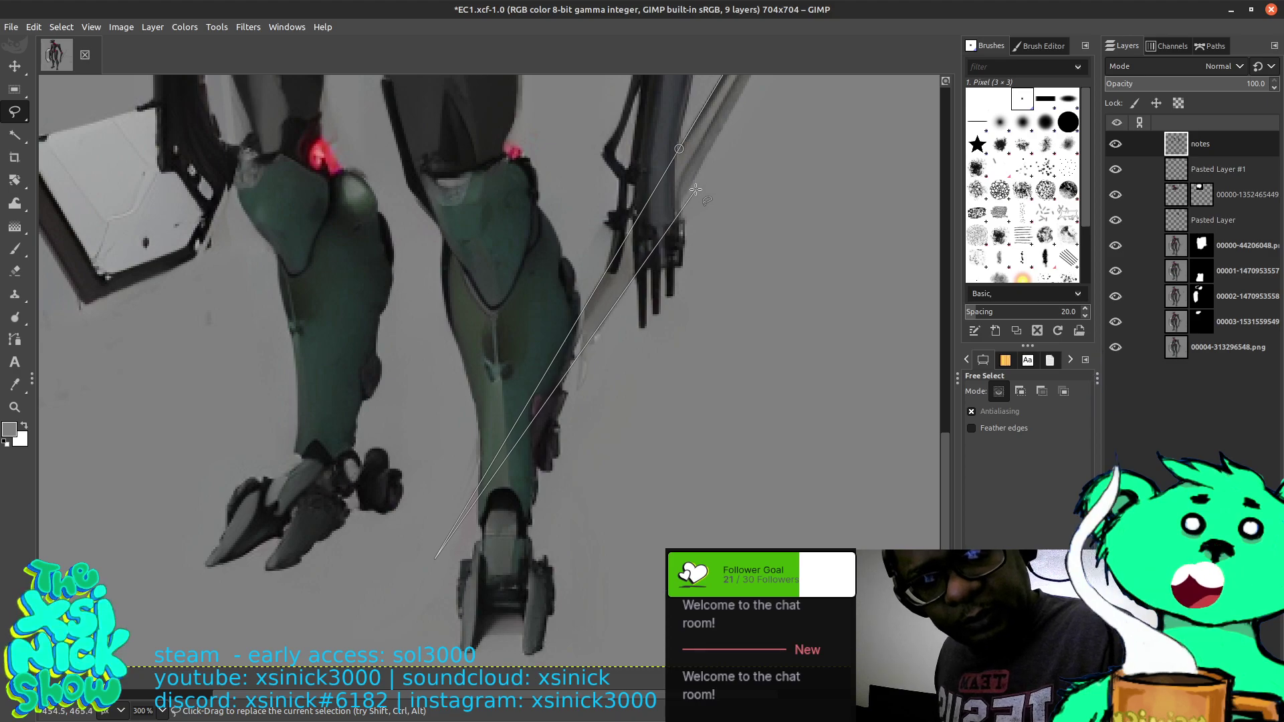
Follow the lance upward and place the final outline point at its tip
{"action": "scroll", "coordinate": [602, 381], "scroll_direction": "up", "scroll_amount": 6}
{"action": "scroll", "coordinate": [602, 381], "scroll_direction": "right", "scroll_amount": 3}
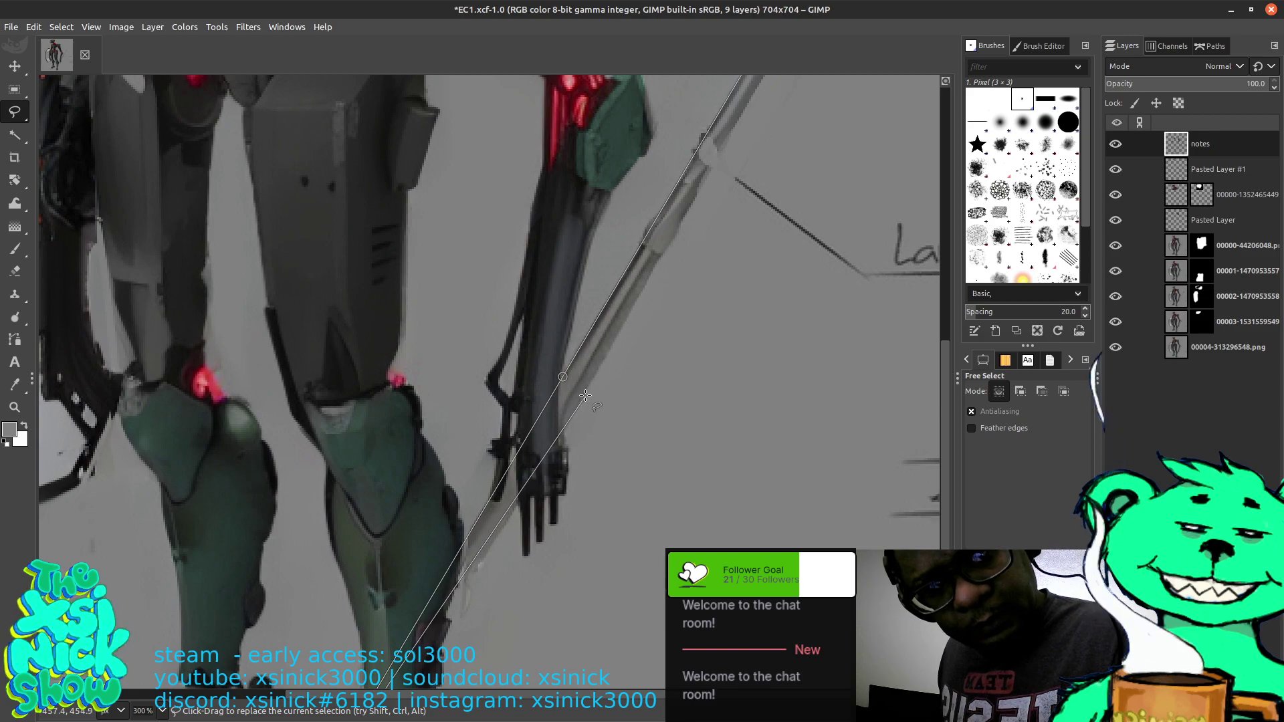
{"action": "scroll", "coordinate": [619, 328], "scroll_direction": "up", "scroll_amount": 3}
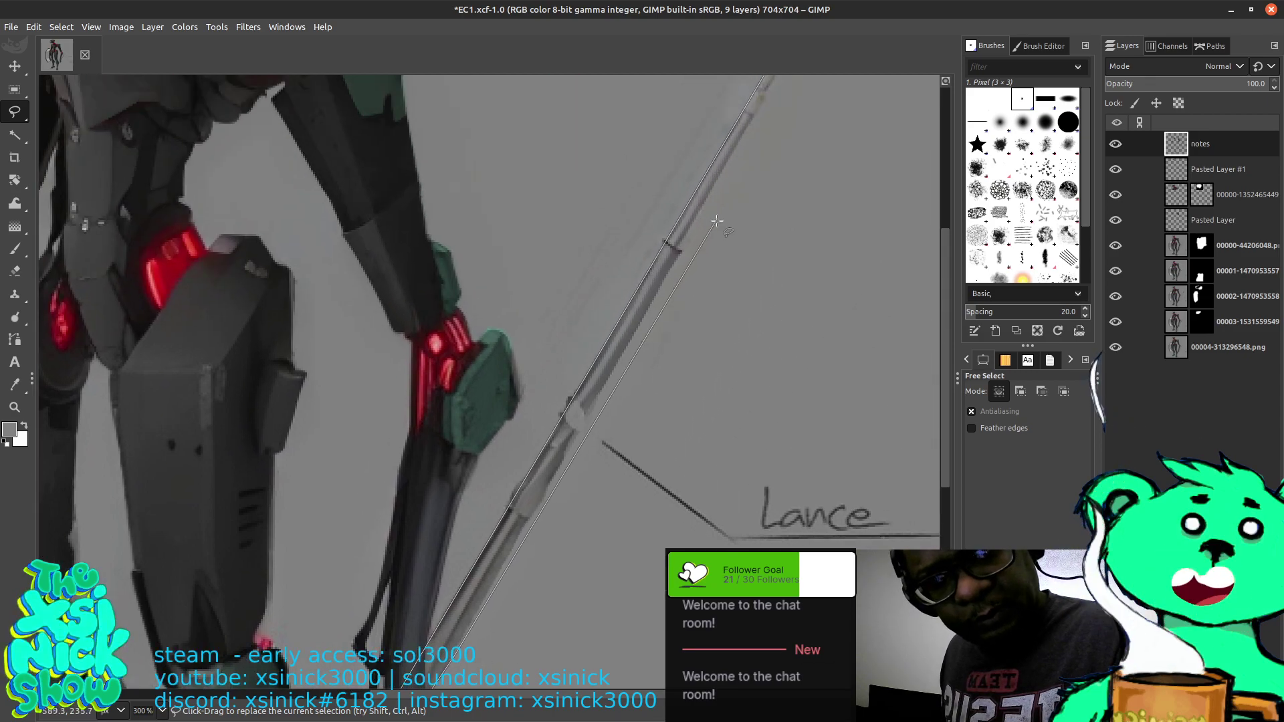
{"action": "scroll", "coordinate": [668, 288], "scroll_direction": "up", "scroll_amount": 3}
{"action": "scroll", "coordinate": [710, 251], "scroll_direction": "right", "scroll_amount": 3}
{"action": "scroll", "coordinate": [711, 252], "scroll_direction": "up", "scroll_amount": 2}
{"action": "scroll", "coordinate": [710, 252], "scroll_direction": "right", "scroll_amount": 1}
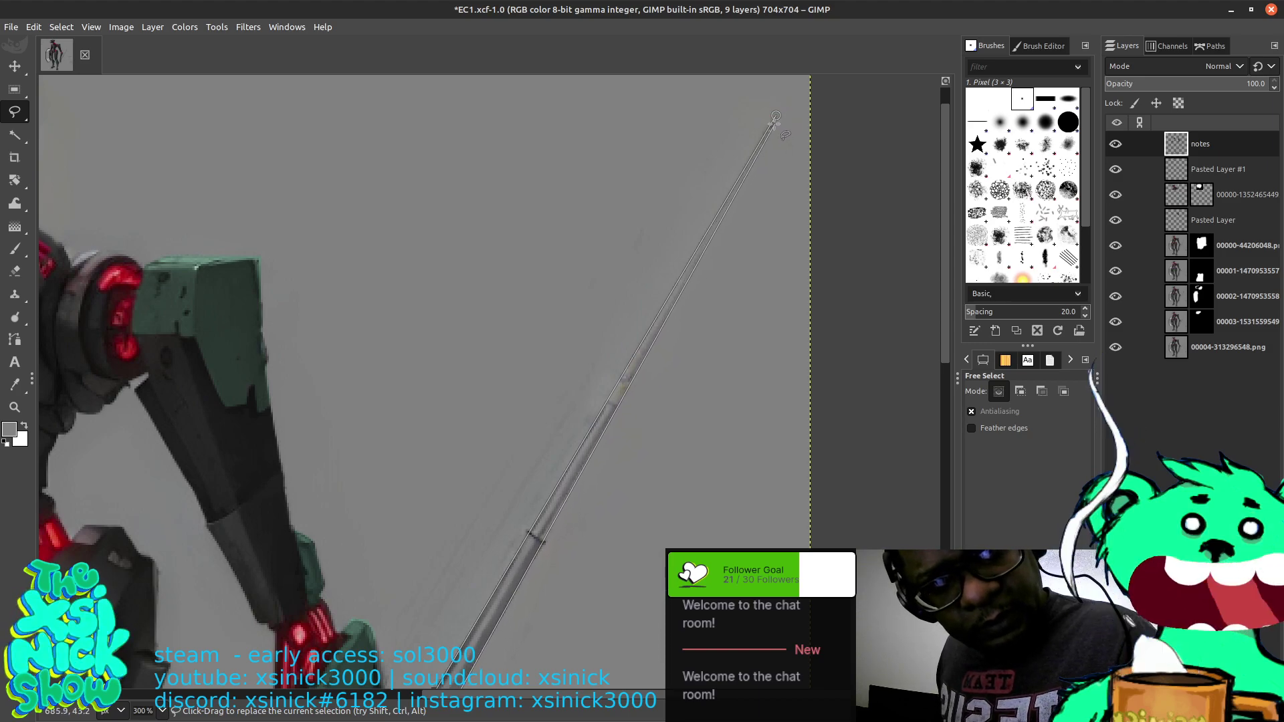
{"action": "left_click", "coordinate": [778, 117]}
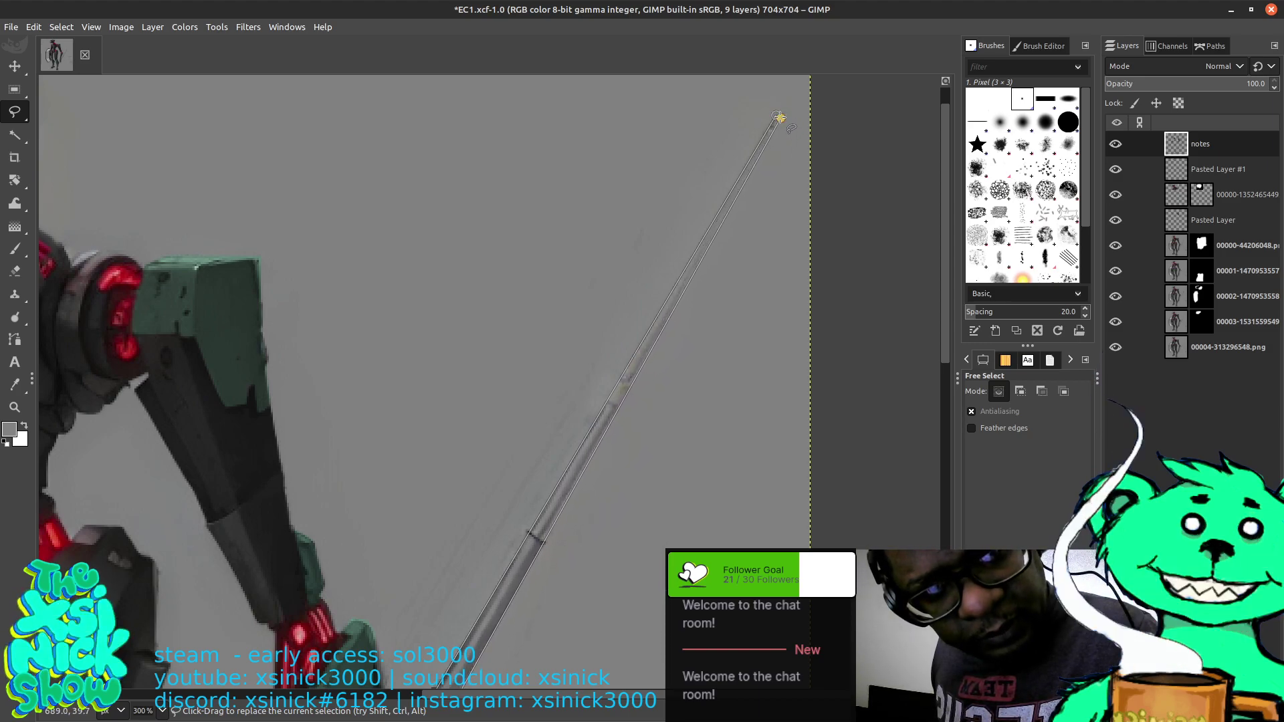
Commit the lance outline as a narrow selection along the shaft
{"action": "key", "text": "Return"}
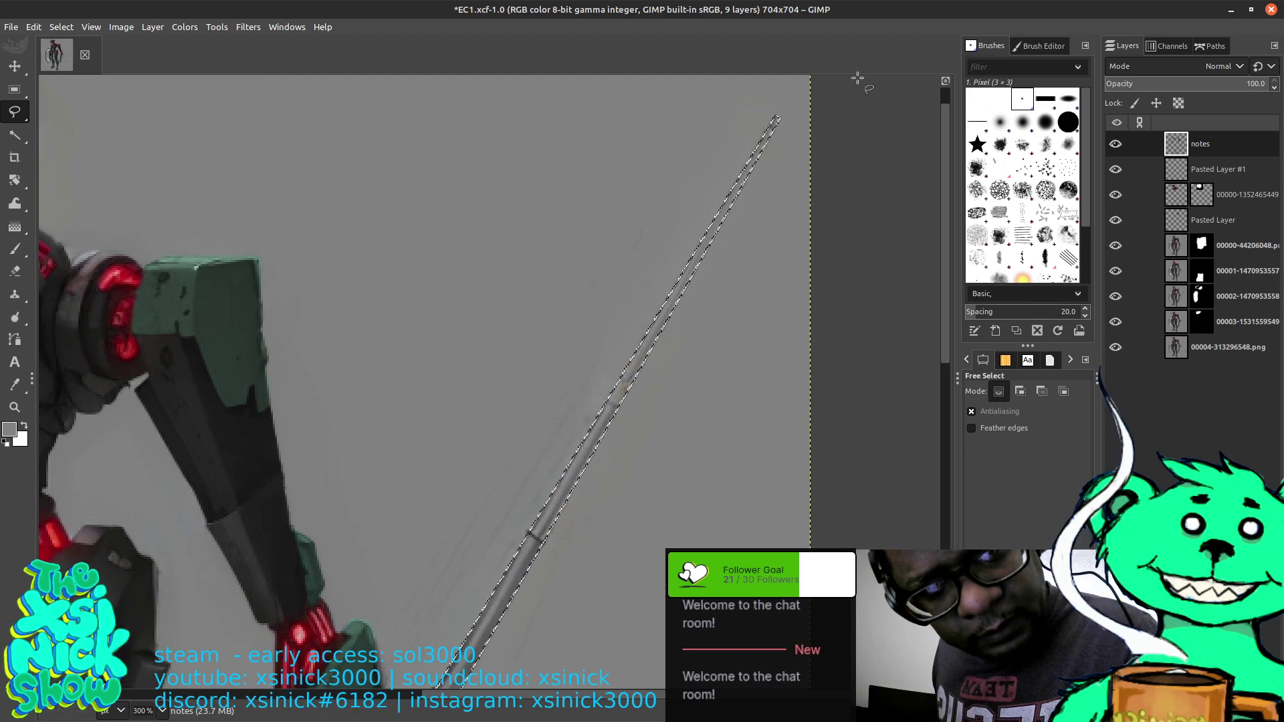
{"action": "scroll", "coordinate": [627, 365], "scroll_direction": "down", "scroll_amount": 6}
{"action": "scroll", "coordinate": [627, 366], "scroll_direction": "left", "scroll_amount": 2}
{"action": "scroll", "coordinate": [627, 366], "scroll_direction": "up", "scroll_amount": 2}
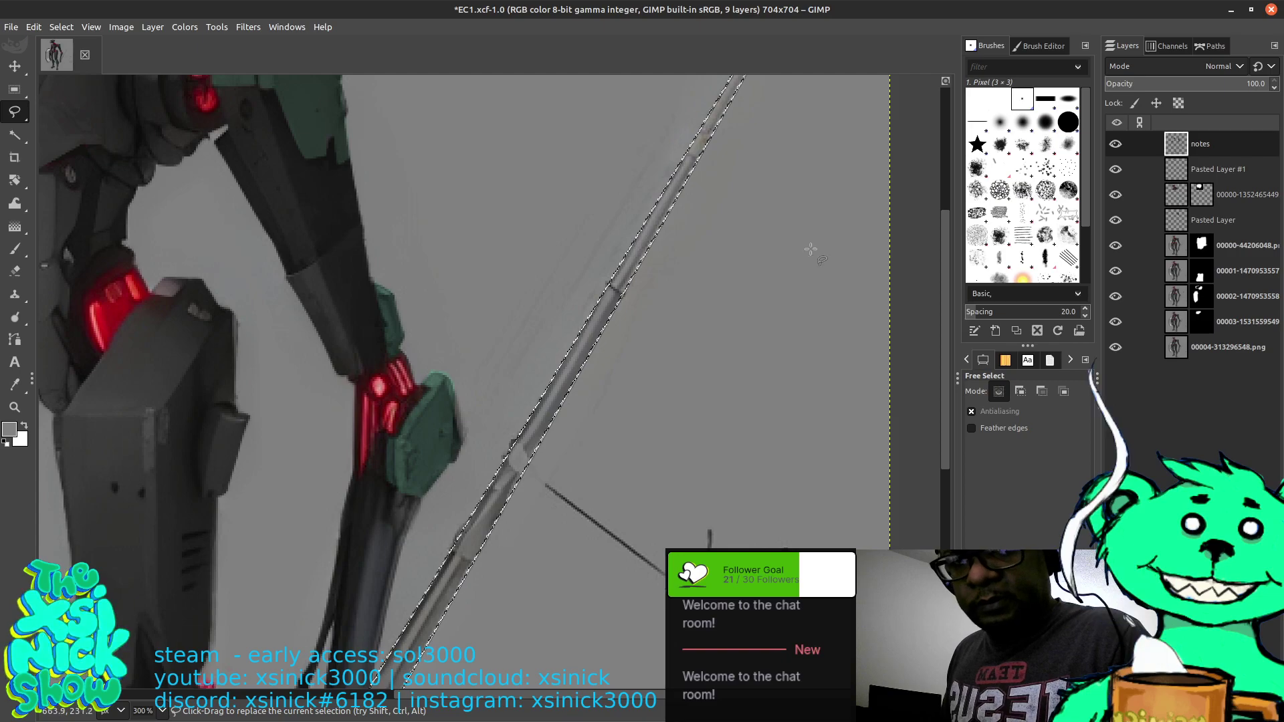
With Scissors Select active, review the lance selection against the whole robot, ending on Paintbrush
{"action": "key", "text": "i"}
{"action": "scroll", "coordinate": [808, 392], "scroll_direction": "left", "scroll_amount": 2}
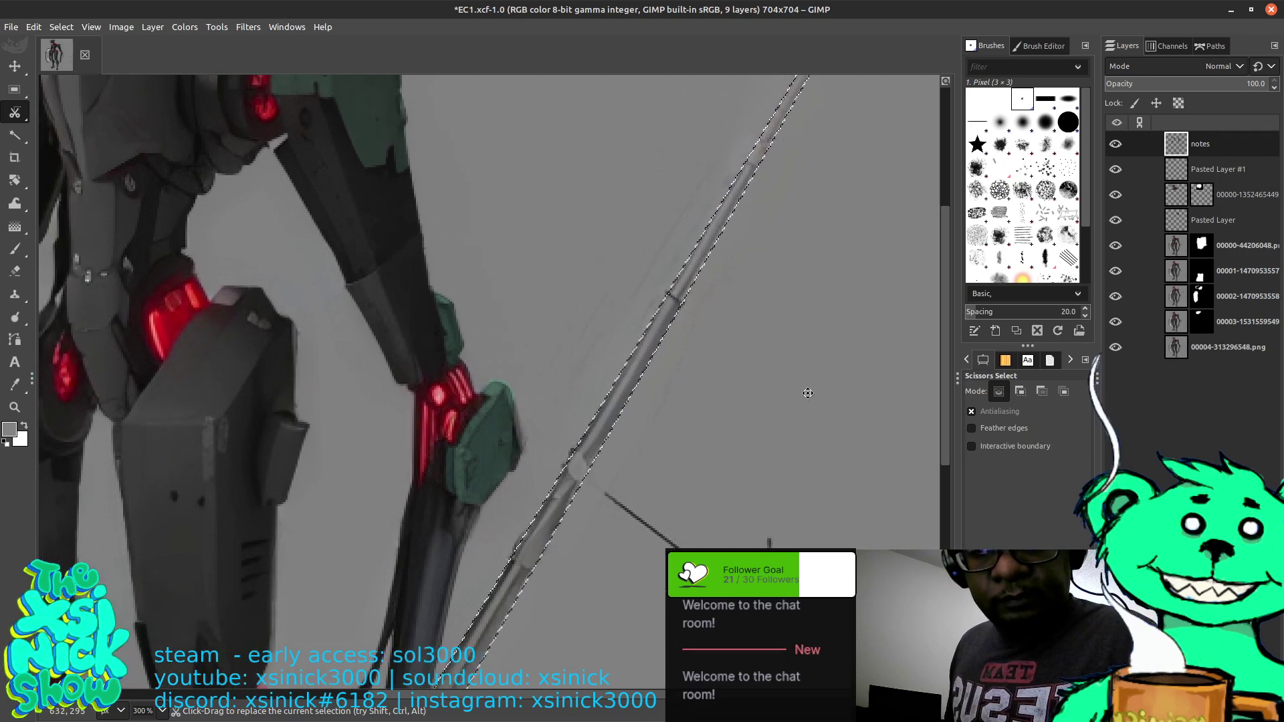
{"action": "scroll", "coordinate": [741, 361], "scroll_direction": "left", "scroll_amount": 1}
{"action": "scroll", "coordinate": [741, 361], "scroll_direction": "up", "scroll_amount": 1}
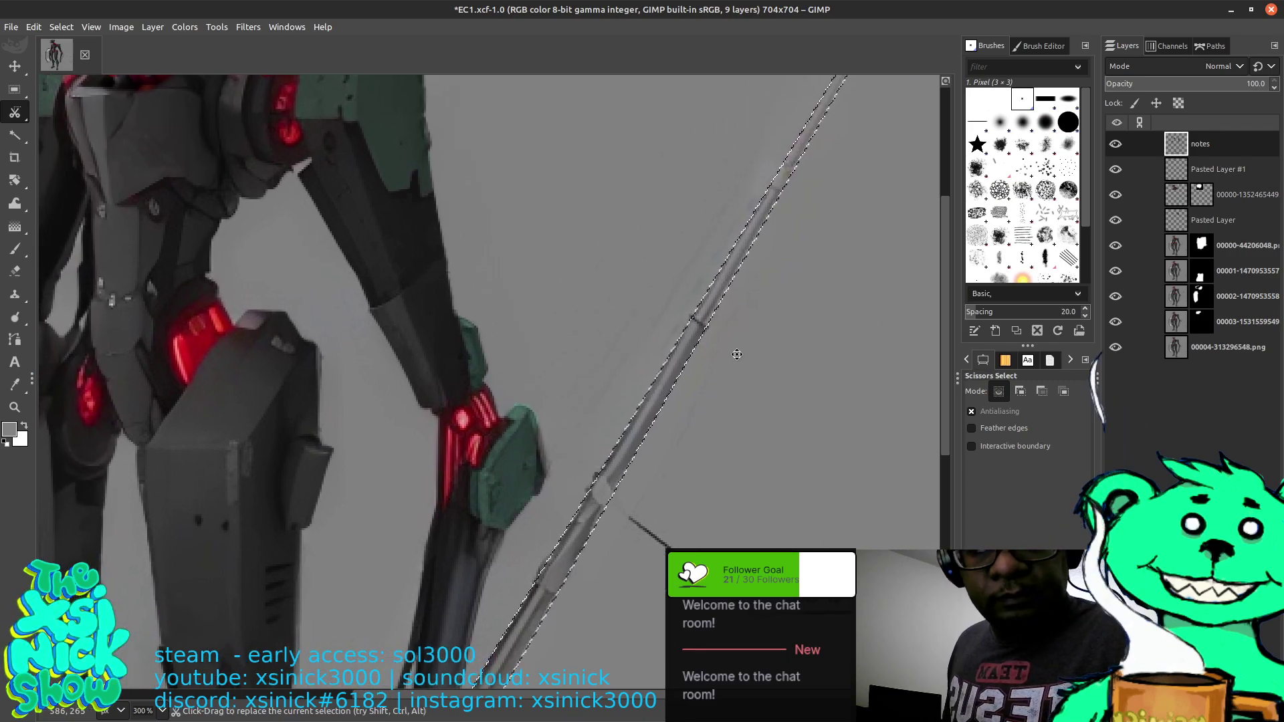
{"action": "scroll", "coordinate": [752, 354], "scroll_direction": "down", "scroll_amount": 2, "text": "ctrl"}
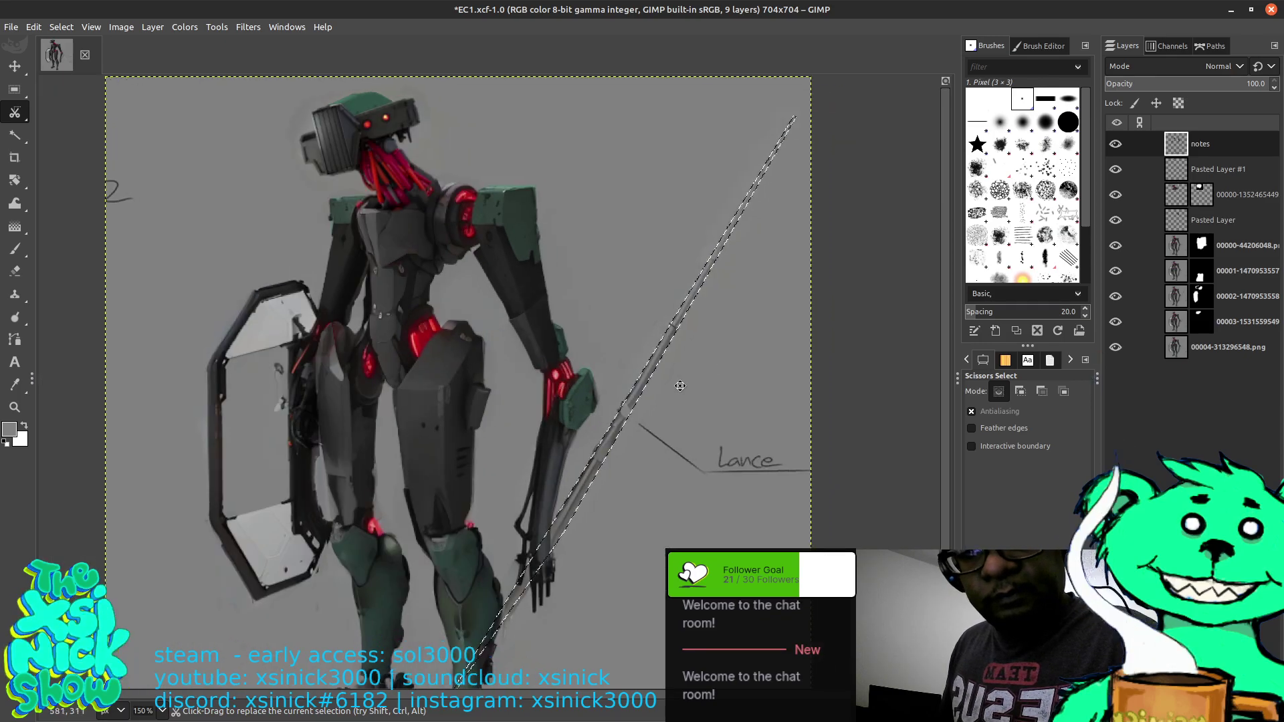
{"action": "scroll", "coordinate": [702, 353], "scroll_direction": "down", "scroll_amount": 1}
{"action": "scroll", "coordinate": [703, 352], "scroll_direction": "right", "scroll_amount": 1}
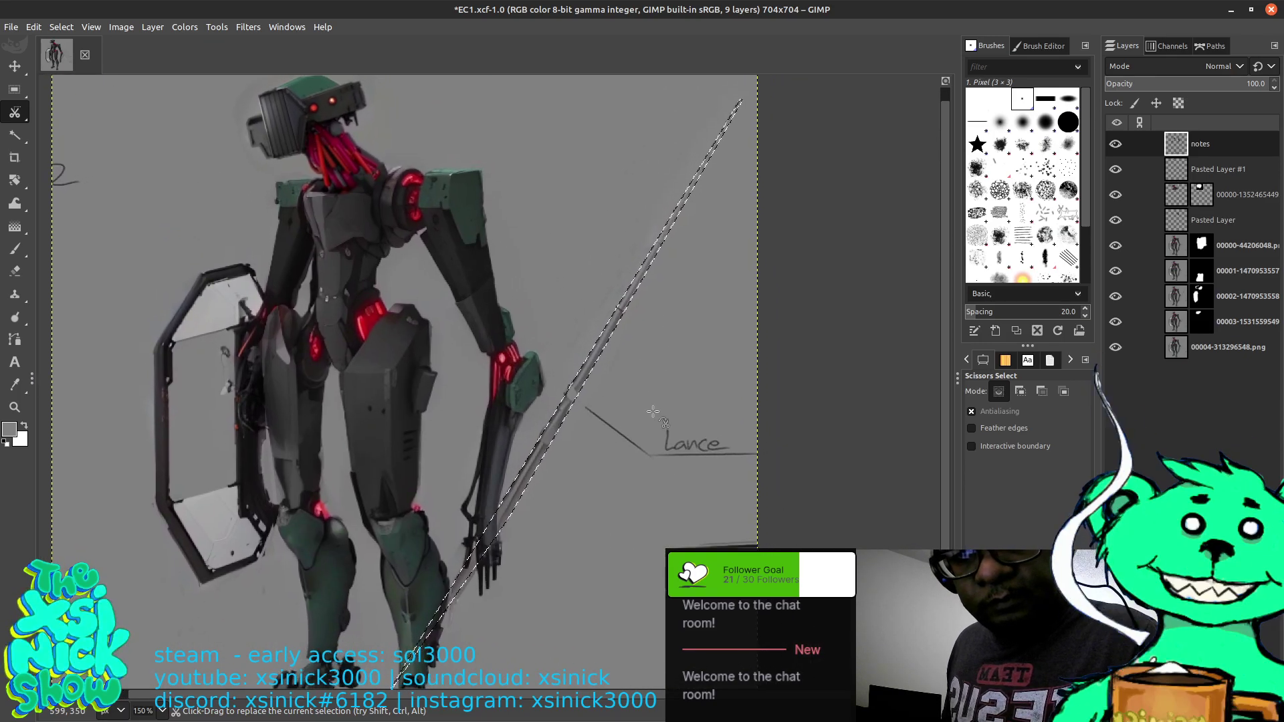
{"action": "scroll", "coordinate": [668, 401], "scroll_direction": "up", "scroll_amount": 4}
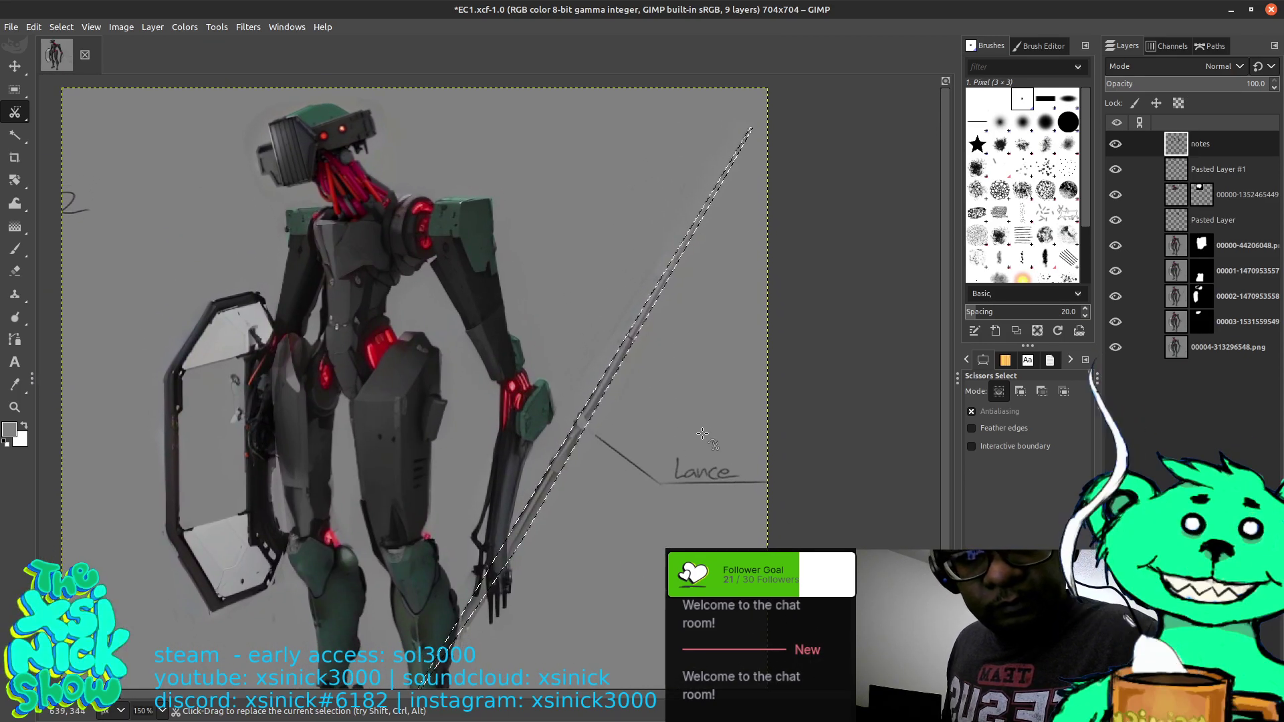
{"action": "scroll", "coordinate": [702, 434], "scroll_direction": "down", "scroll_amount": 1}
{"action": "scroll", "coordinate": [699, 388], "scroll_direction": "left", "scroll_amount": 1}
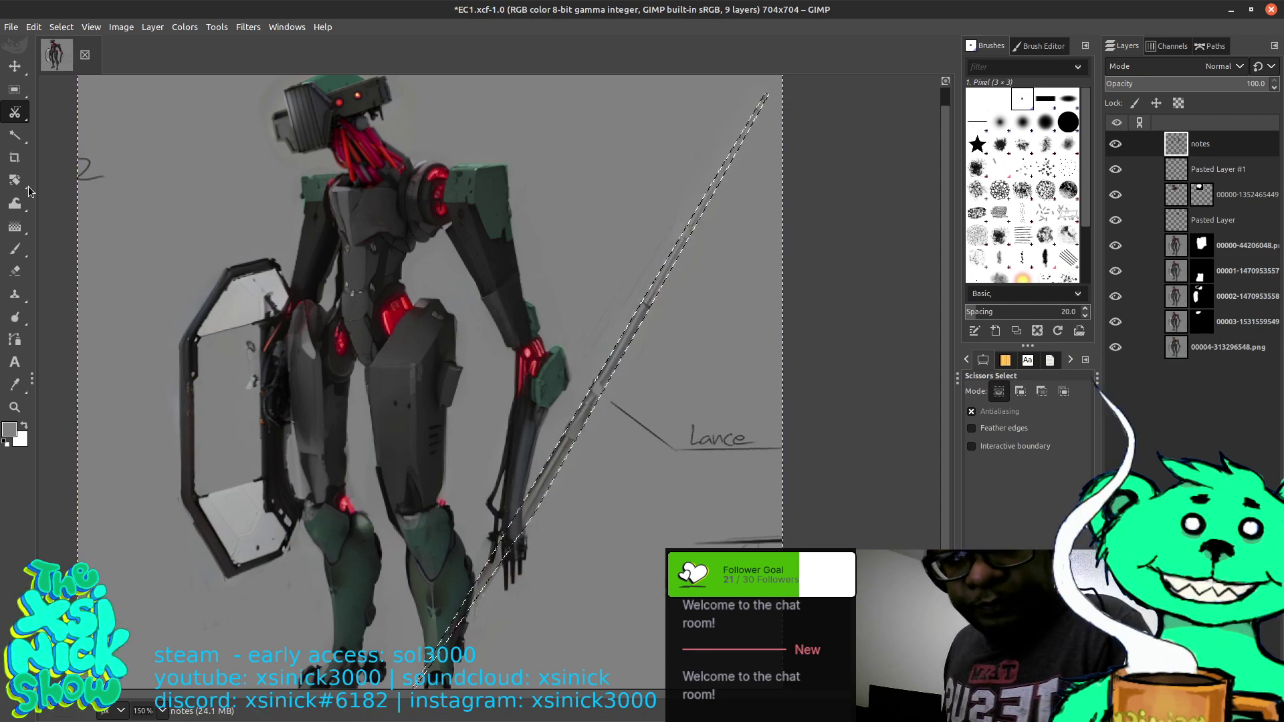
{"action": "key", "text": "p"}
{"action": "left_click", "coordinate": [1046, 98]}
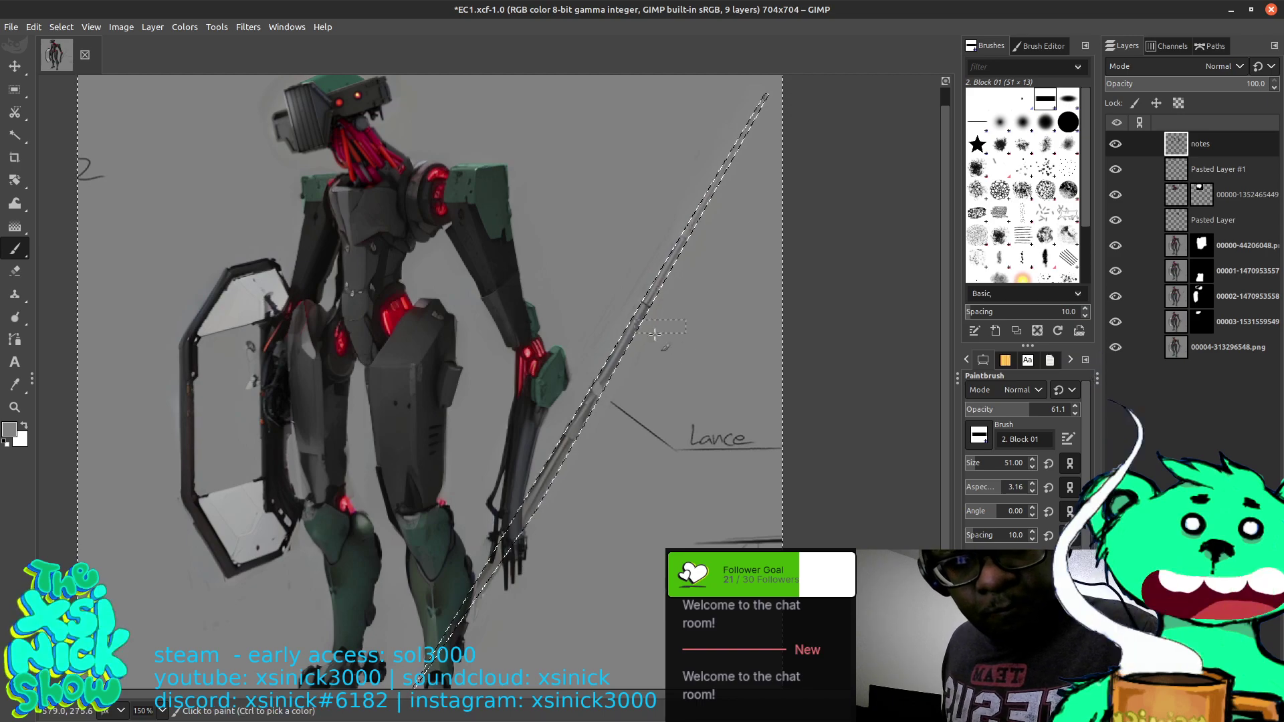
{"action": "scroll", "coordinate": [671, 349], "scroll_direction": "down", "scroll_amount": 5}
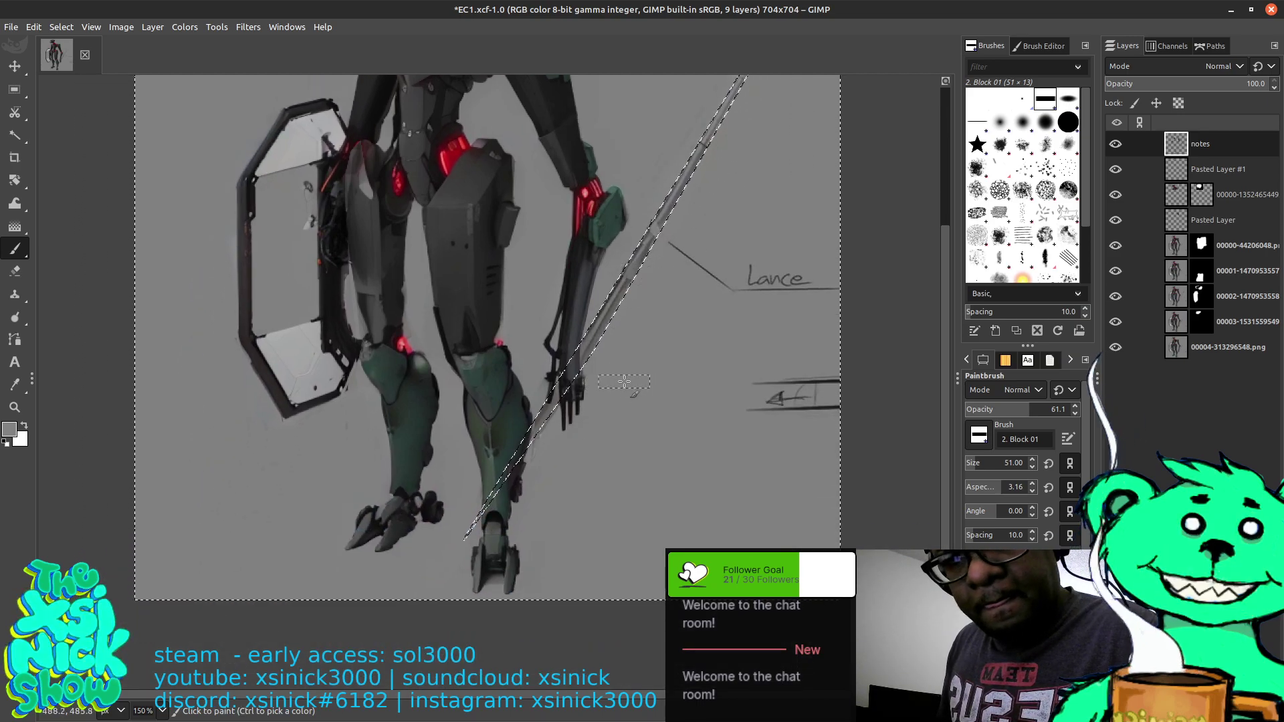
{"action": "scroll", "coordinate": [624, 380], "scroll_direction": "up", "scroll_amount": 1}
{"action": "scroll", "coordinate": [611, 397], "scroll_direction": "up", "scroll_amount": 2}
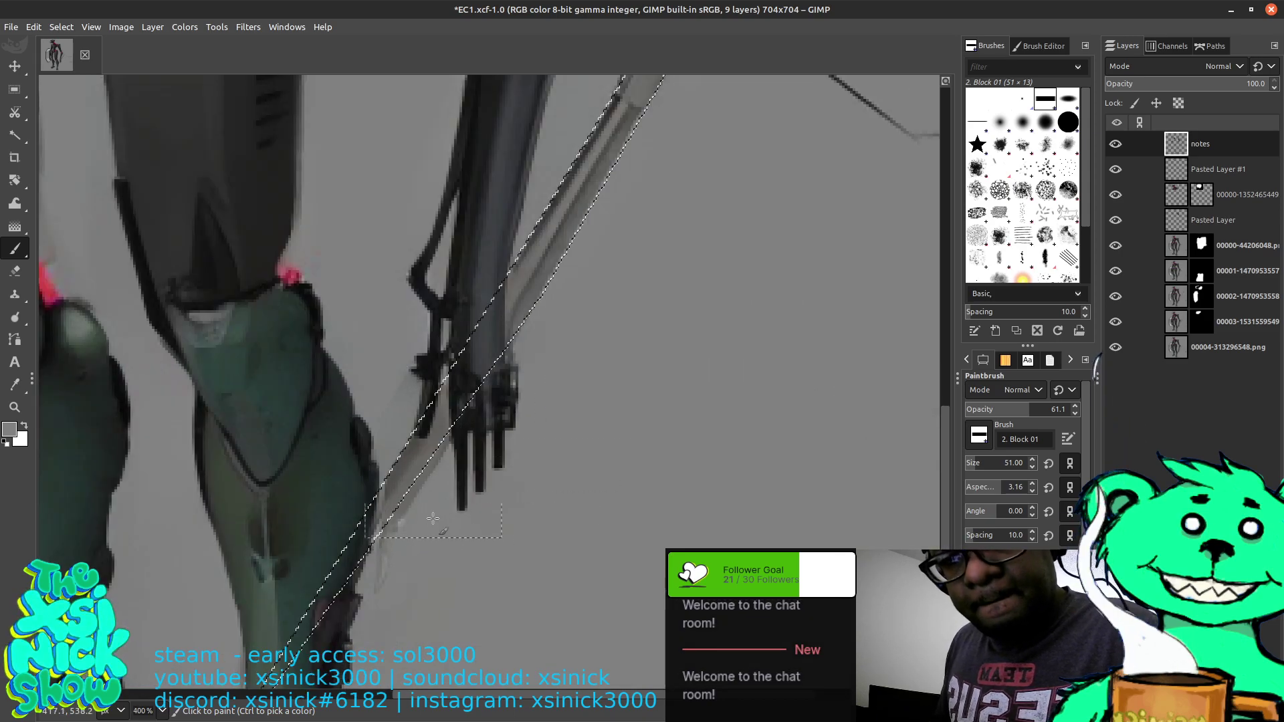
{"action": "key", "text": "bracketleft"}
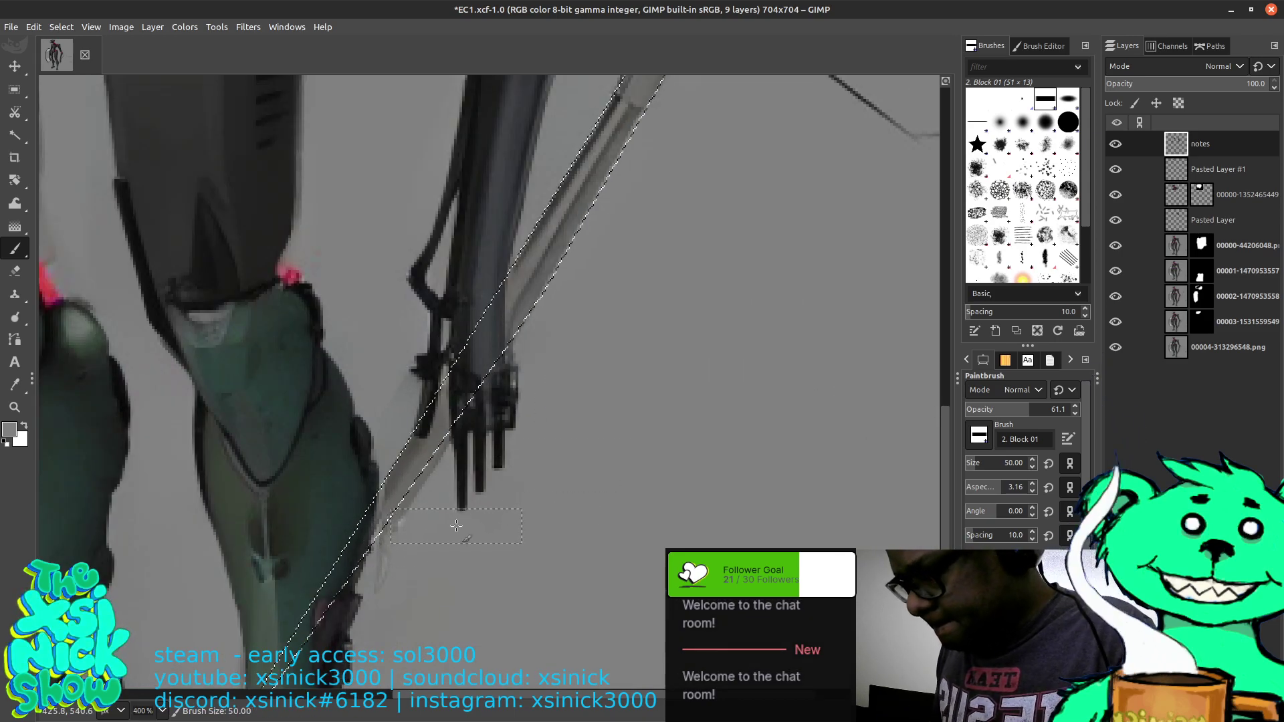
{"action": "key", "text": "bracketleft"}
{"action": "key", "text": "bracketleft"}
{"action": "key", "text": "bracketleft"}
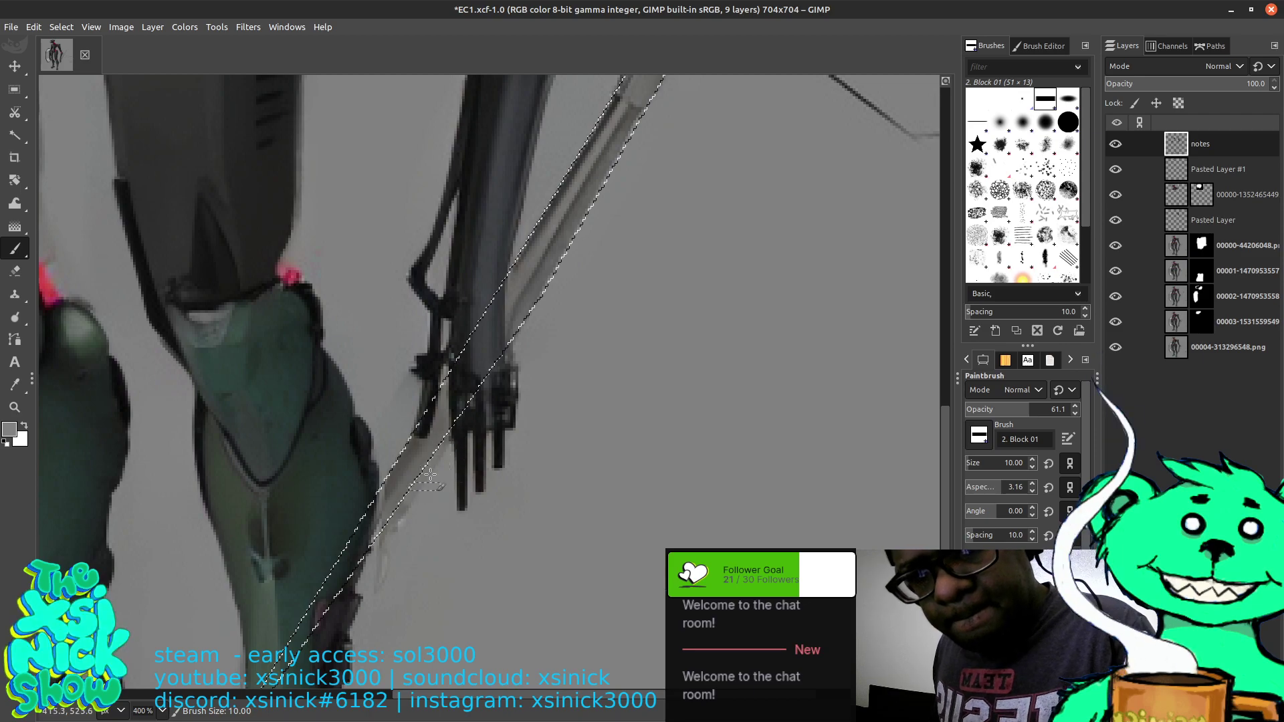
{"action": "left_click_drag", "start_coordinate": [452, 435], "coordinate": [374, 538]}
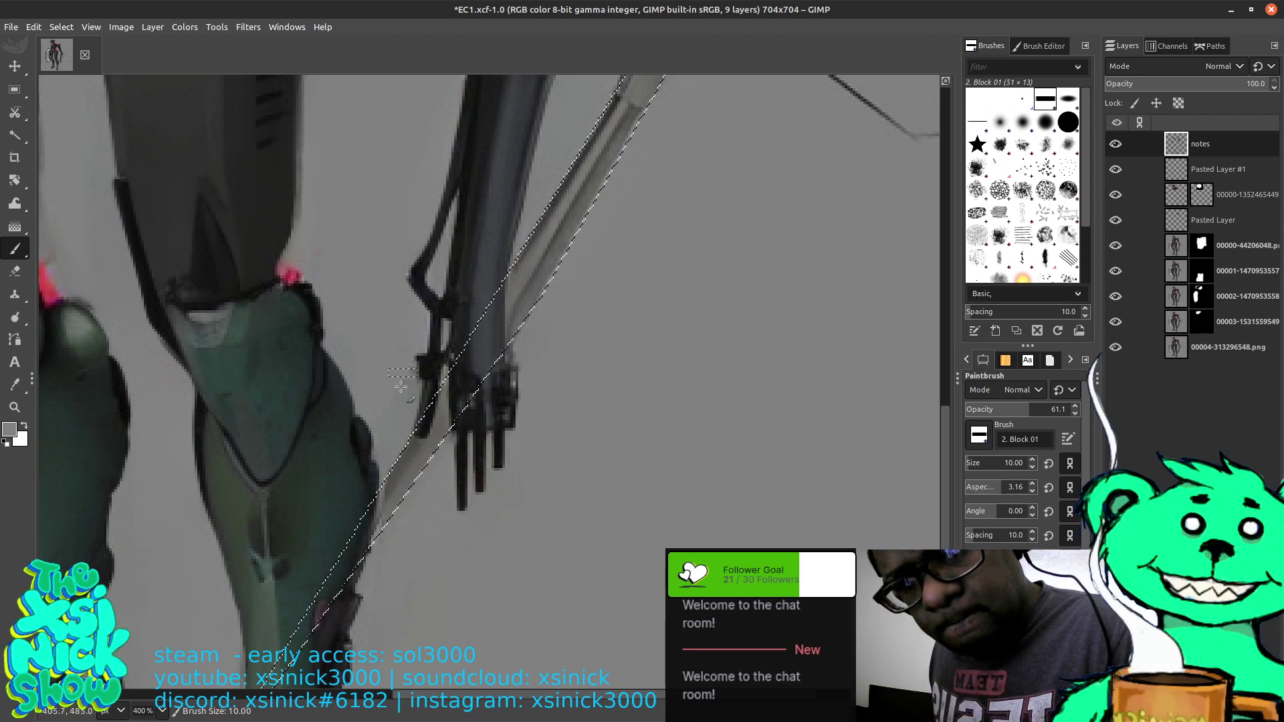
{"action": "scroll", "coordinate": [622, 134], "scroll_direction": "down", "scroll_amount": 3}
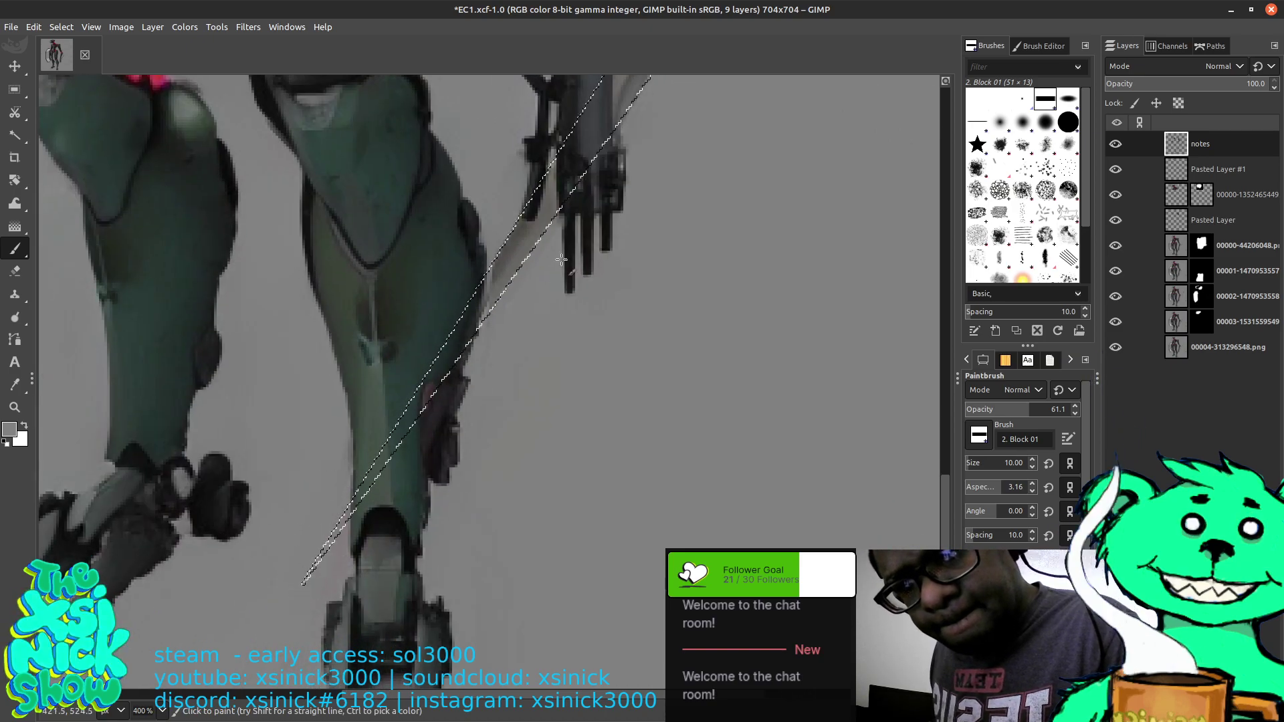
{"action": "scroll", "coordinate": [561, 259], "scroll_direction": "up", "scroll_amount": 10}
{"action": "scroll", "coordinate": [561, 260], "scroll_direction": "right", "scroll_amount": 5}
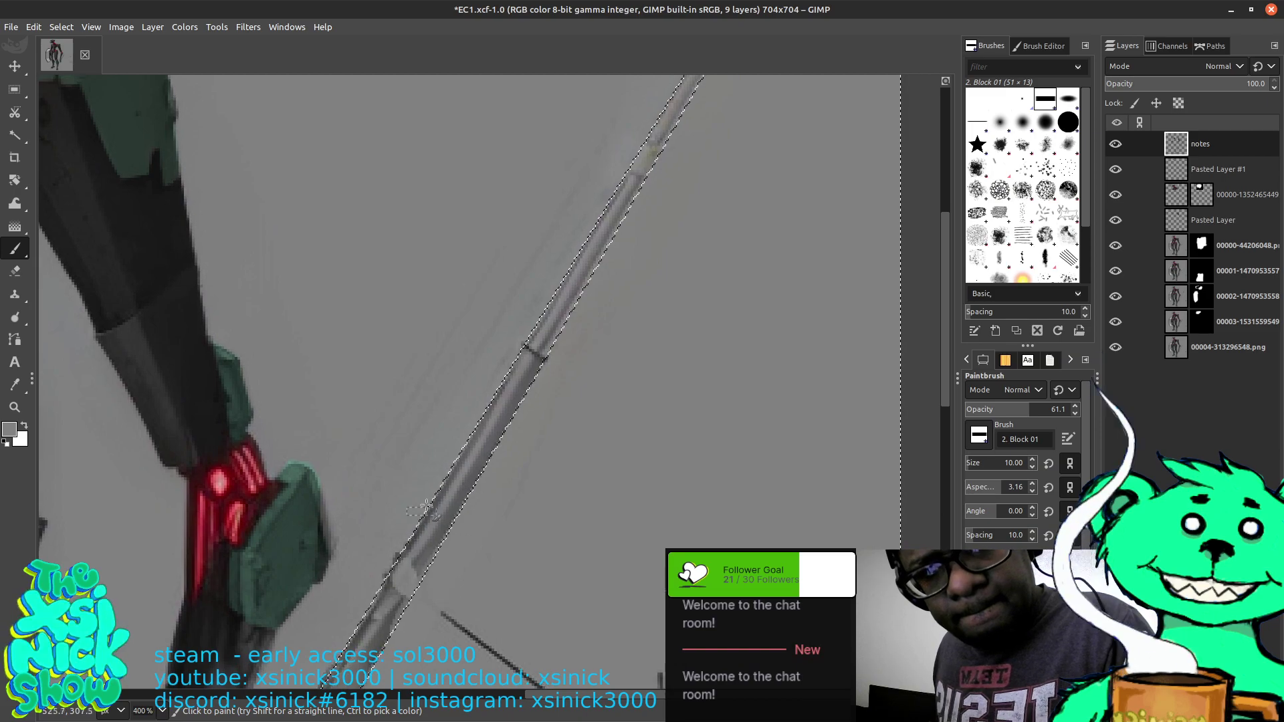
{"action": "scroll", "coordinate": [435, 468], "scroll_direction": "down", "scroll_amount": 3}
{"action": "scroll", "coordinate": [441, 441], "scroll_direction": "left", "scroll_amount": 1}
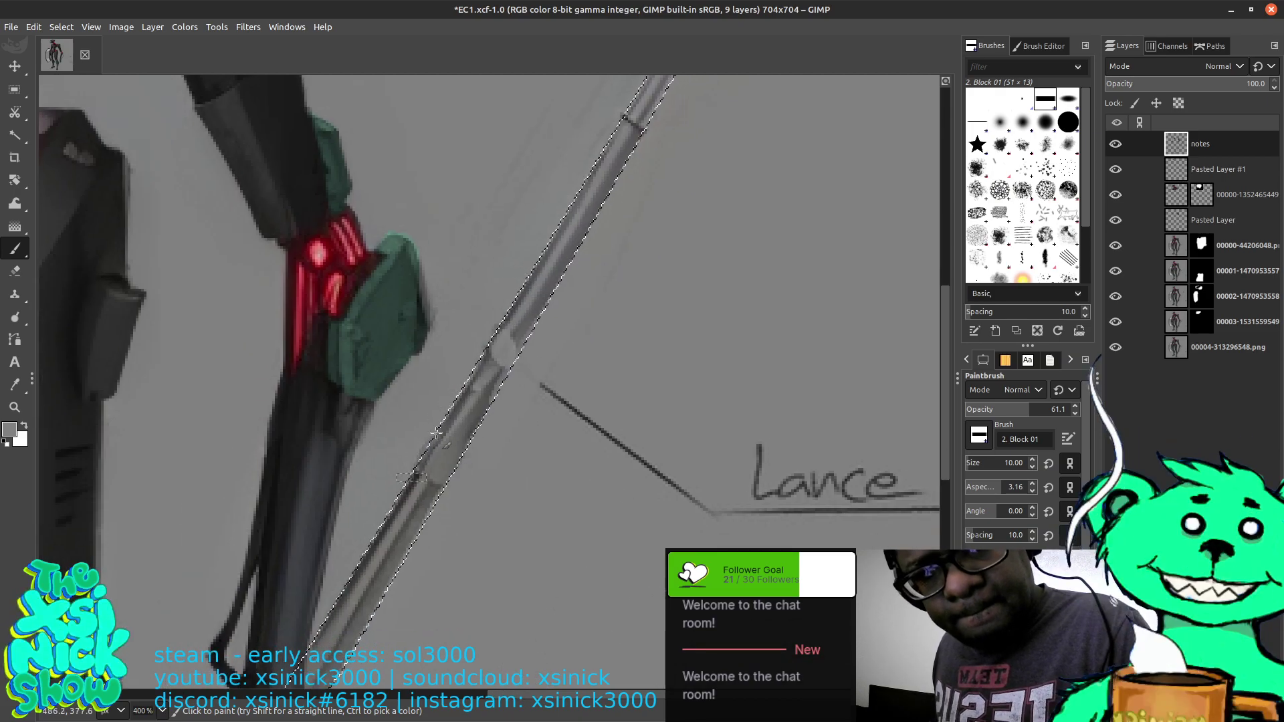
{"action": "scroll", "coordinate": [465, 389], "scroll_direction": "up", "scroll_amount": 3}
{"action": "scroll", "coordinate": [465, 389], "scroll_direction": "right", "scroll_amount": 1}
{"action": "scroll", "coordinate": [465, 389], "scroll_direction": "down", "scroll_amount": 2}
{"action": "scroll", "coordinate": [465, 389], "scroll_direction": "left", "scroll_amount": 1}
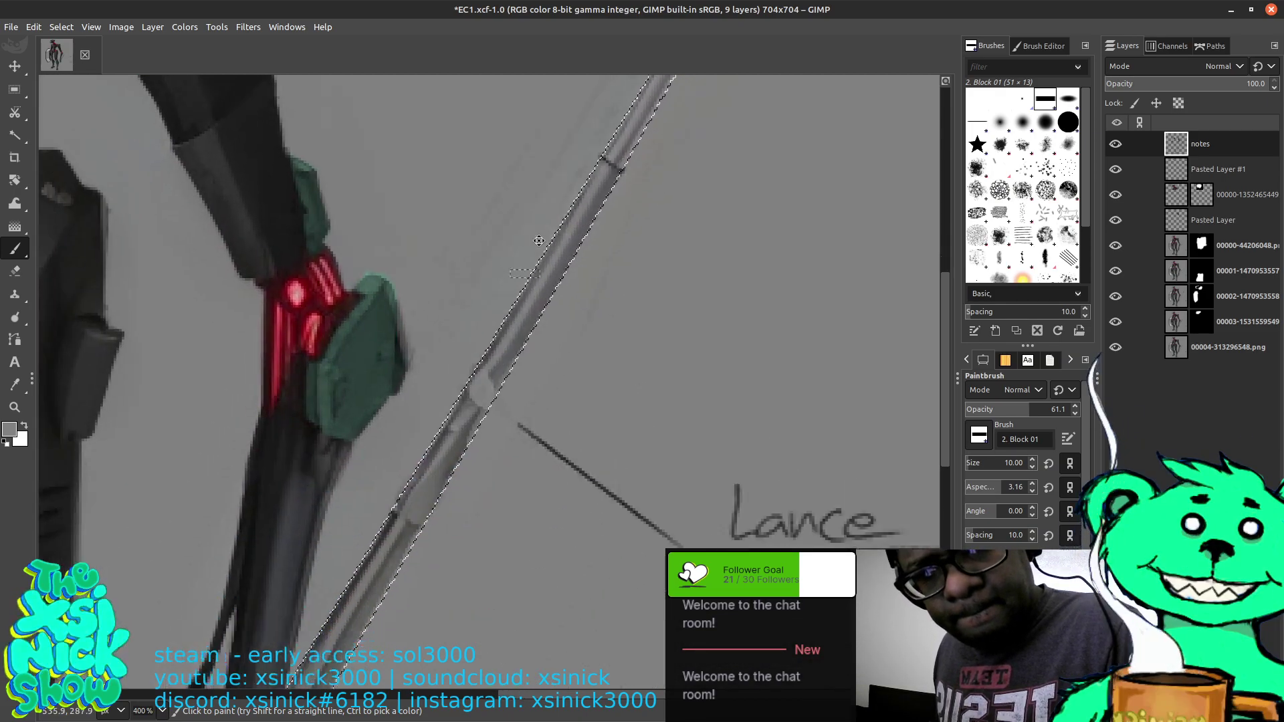
{"action": "scroll", "coordinate": [466, 391], "scroll_direction": "down", "scroll_amount": 3}
{"action": "scroll", "coordinate": [466, 391], "scroll_direction": "left", "scroll_amount": 1}
{"action": "scroll", "coordinate": [466, 391], "scroll_direction": "up", "scroll_amount": 4}
{"action": "scroll", "coordinate": [467, 391], "scroll_direction": "right", "scroll_amount": 1}
{"action": "scroll", "coordinate": [442, 435], "scroll_direction": "up", "scroll_amount": 3}
{"action": "scroll", "coordinate": [441, 435], "scroll_direction": "right", "scroll_amount": 2}
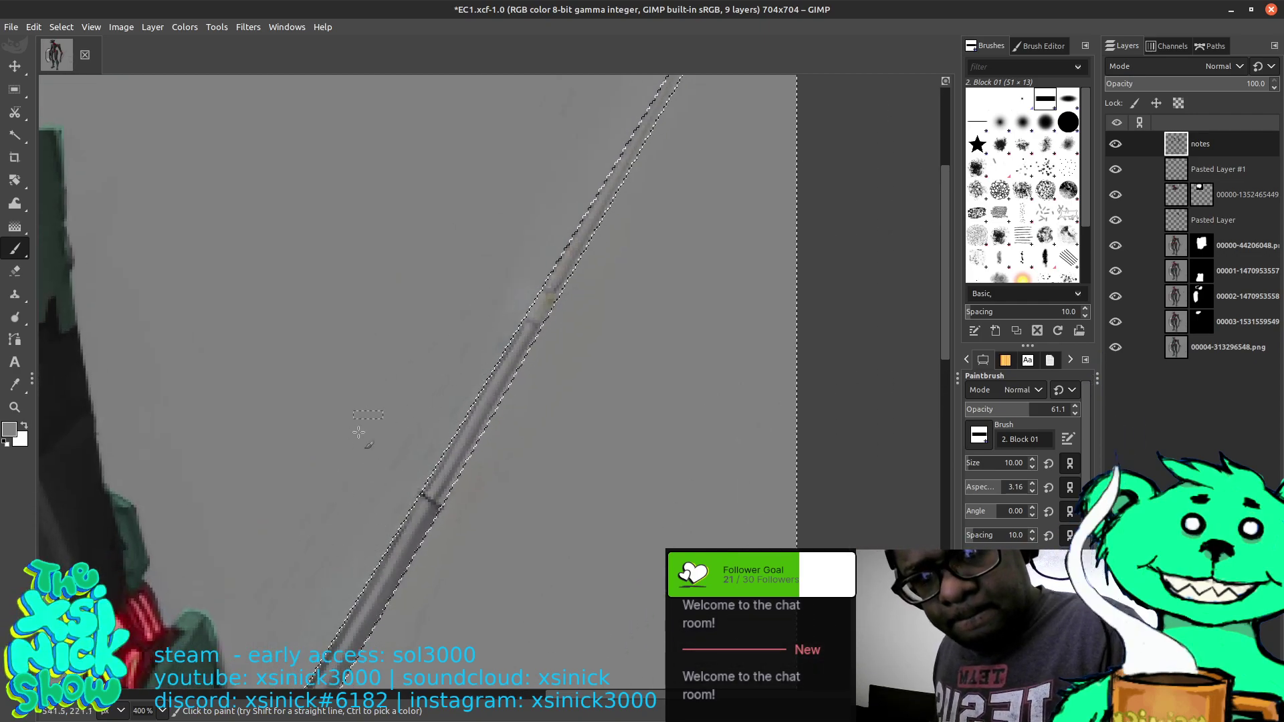
{"action": "scroll", "coordinate": [561, 278], "scroll_direction": "up", "scroll_amount": 4}
{"action": "scroll", "coordinate": [561, 278], "scroll_direction": "right", "scroll_amount": 2}
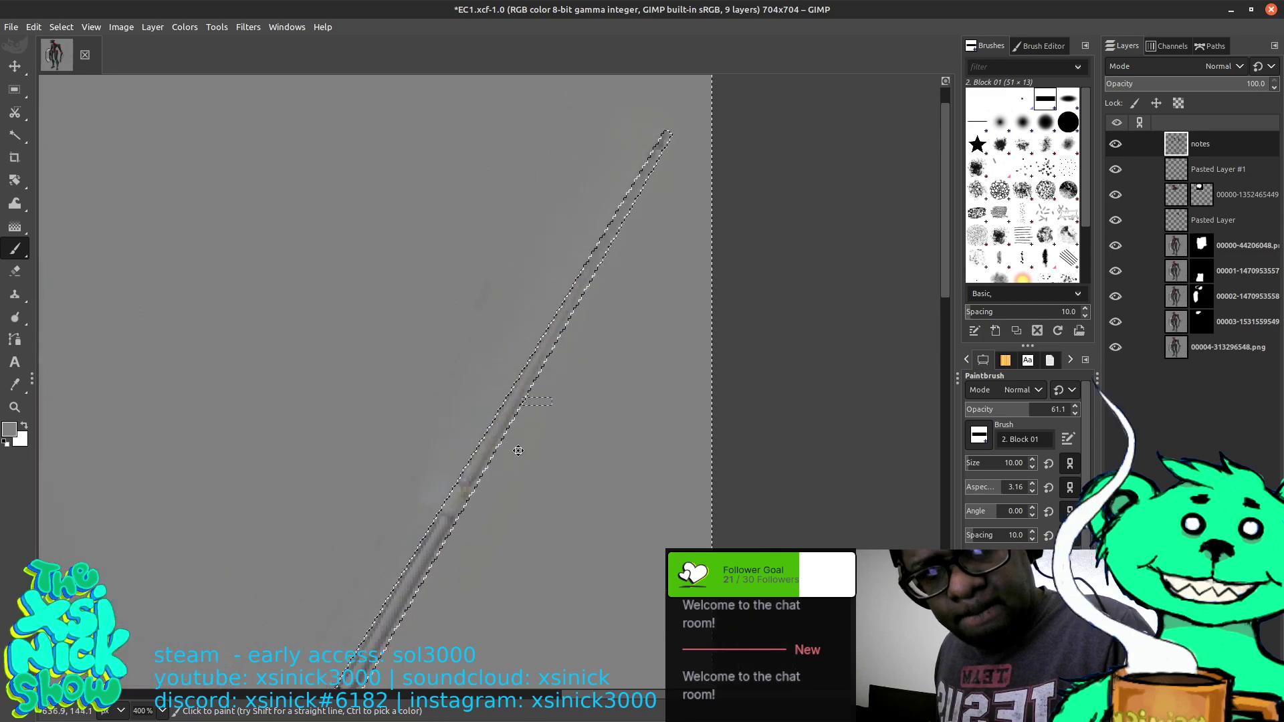
{"action": "scroll", "coordinate": [668, 134], "scroll_direction": "down", "scroll_amount": 5}
{"action": "scroll", "coordinate": [692, 96], "scroll_direction": "left", "scroll_amount": 3}
{"action": "scroll", "coordinate": [602, 234], "scroll_direction": "down", "scroll_amount": 2}
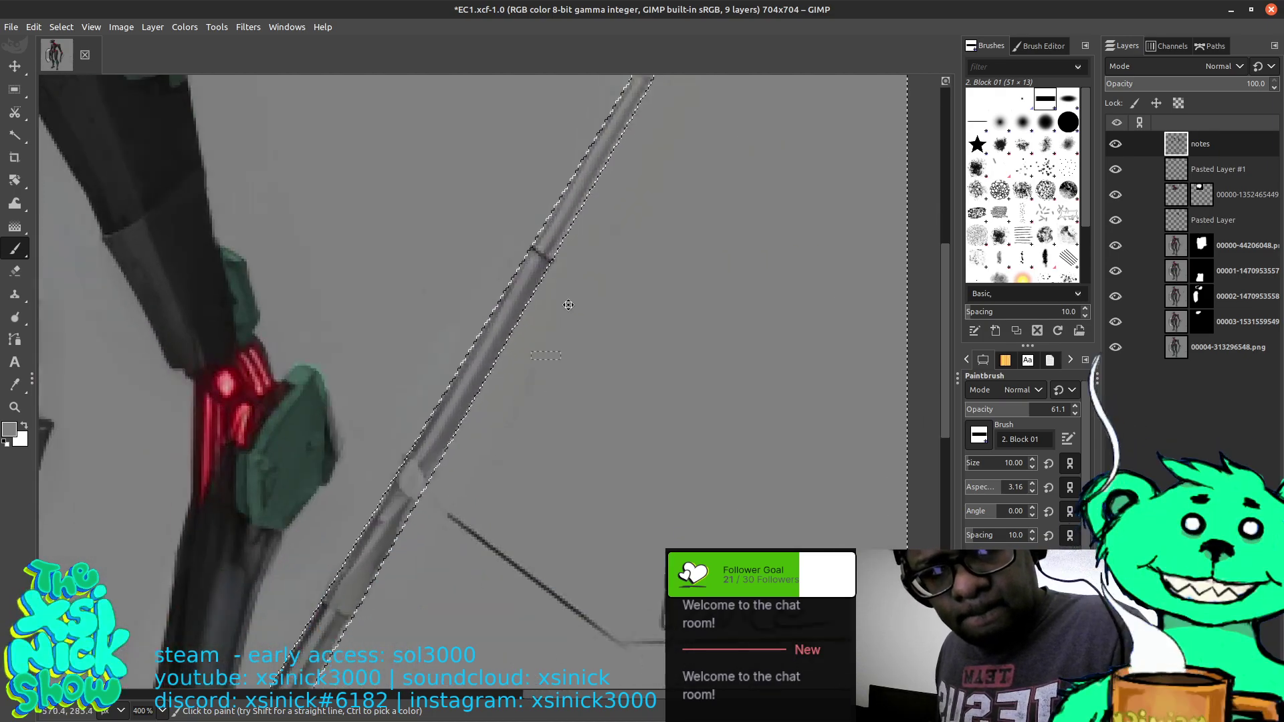
{"action": "scroll", "coordinate": [507, 342], "scroll_direction": "down", "scroll_amount": 2}
{"action": "scroll", "coordinate": [507, 342], "scroll_direction": "left", "scroll_amount": 1}
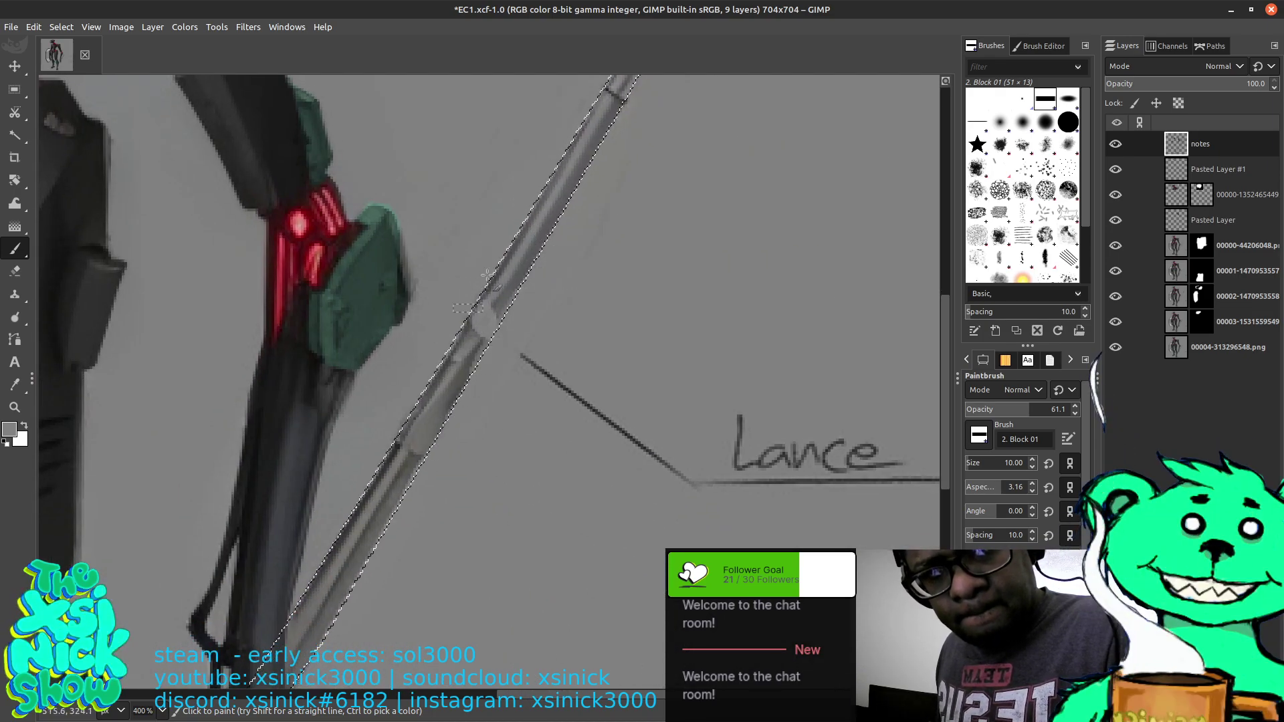
{"action": "scroll", "coordinate": [487, 274], "scroll_direction": "down", "scroll_amount": 3}
{"action": "scroll", "coordinate": [487, 274], "scroll_direction": "left", "scroll_amount": 1}
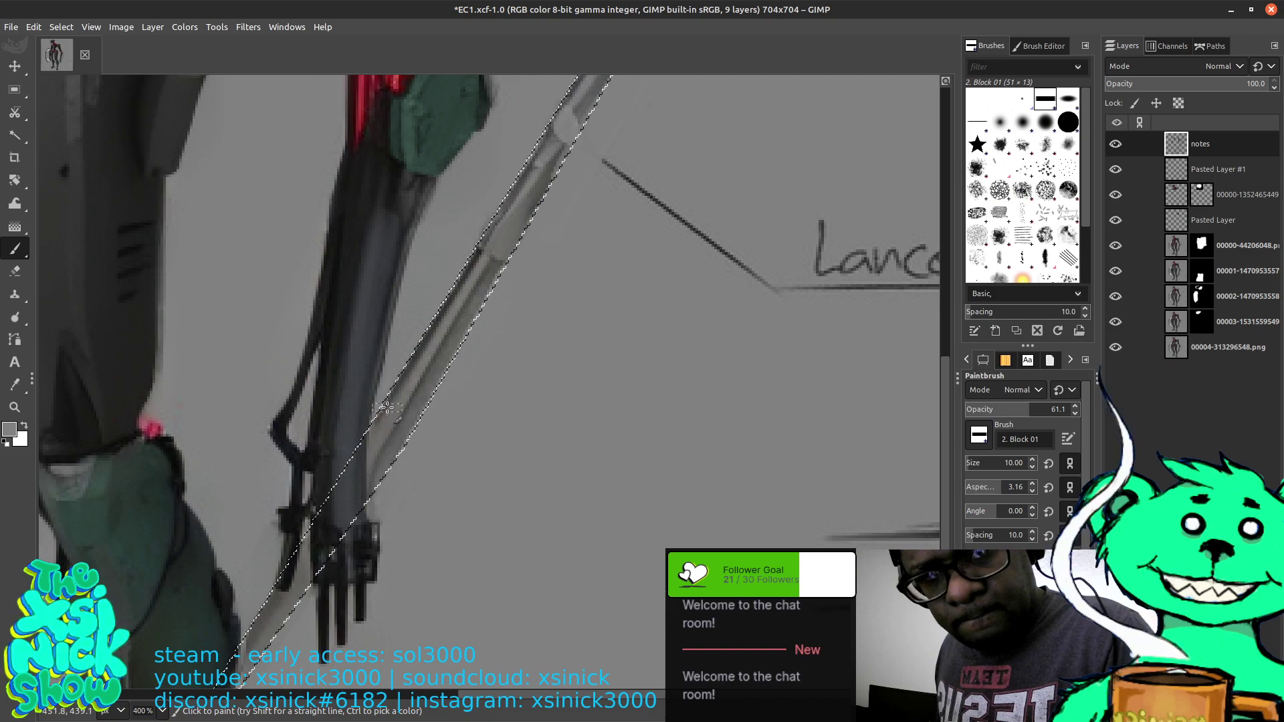
{"action": "scroll", "coordinate": [386, 406], "scroll_direction": "down", "scroll_amount": 4}
{"action": "scroll", "coordinate": [386, 406], "scroll_direction": "left", "scroll_amount": 1}
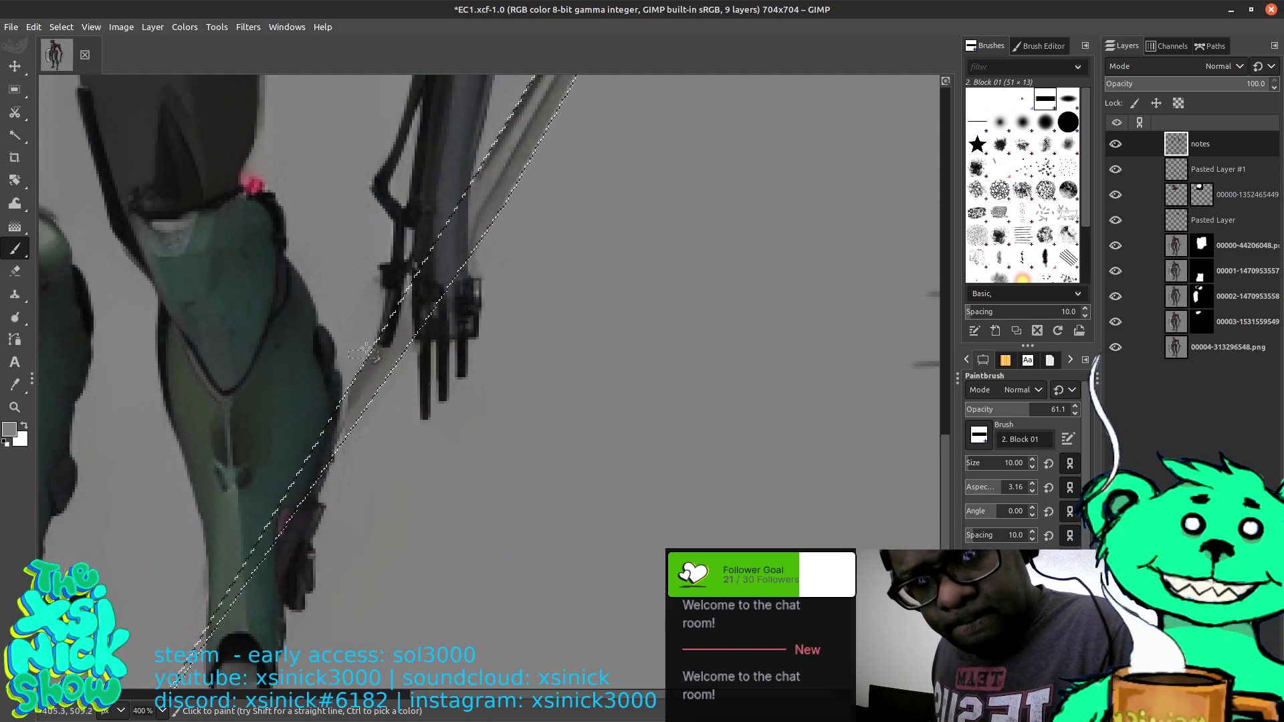
{"action": "scroll", "coordinate": [384, 348], "scroll_direction": "down", "scroll_amount": 2}
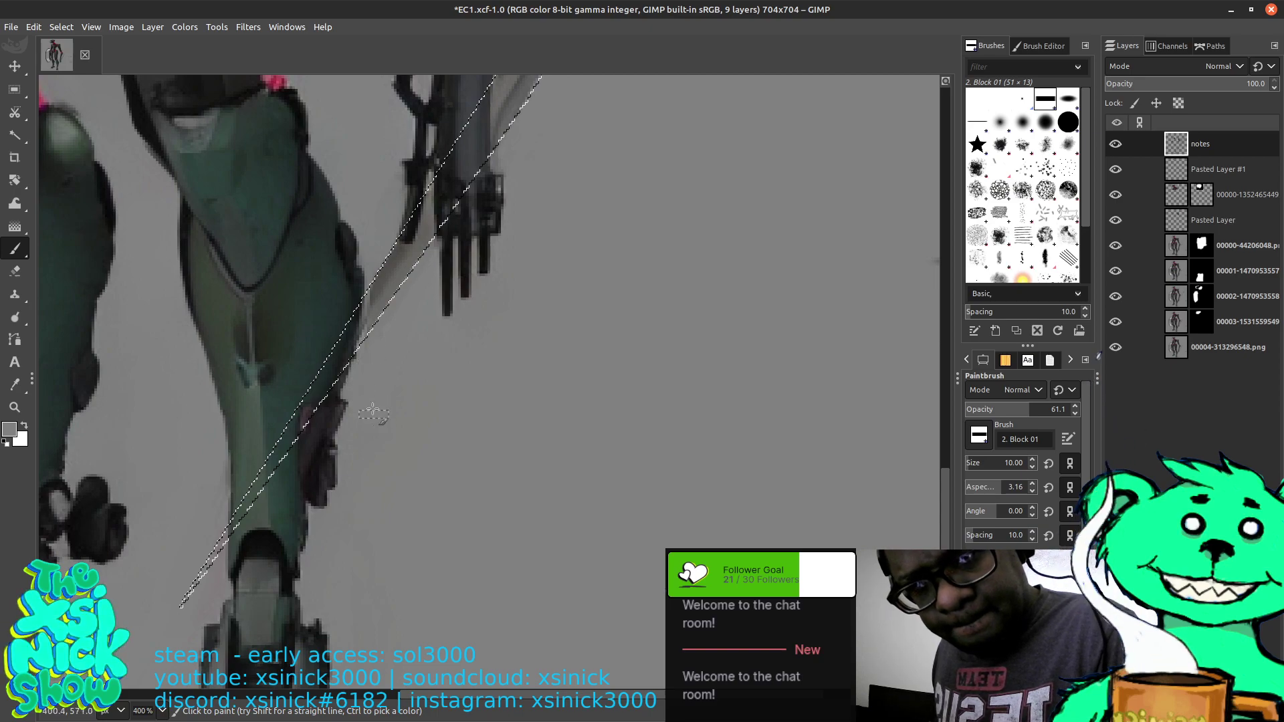
{"action": "scroll", "coordinate": [250, 447], "scroll_direction": "down", "scroll_amount": 2}
{"action": "scroll", "coordinate": [251, 446], "scroll_direction": "left", "scroll_amount": 1}
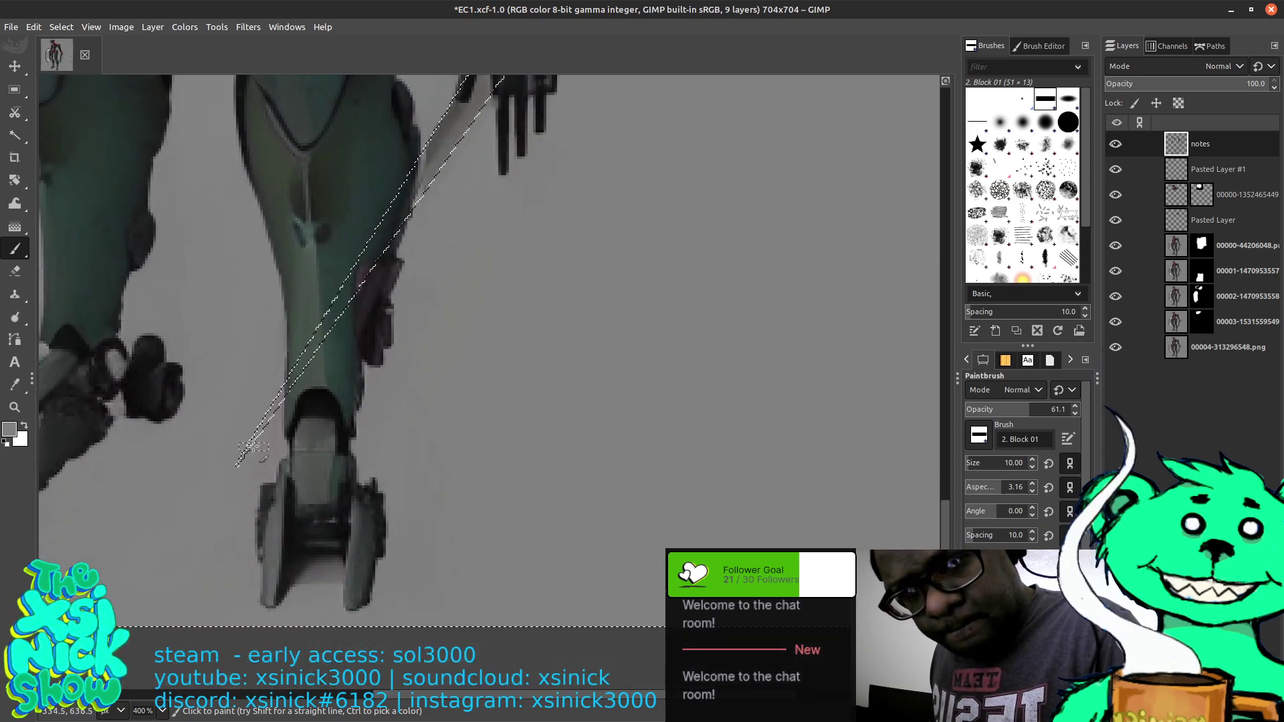
Cut the notes layer's stray strokes inside the lance selection with Ctrl+X
{"action": "scroll", "coordinate": [558, 314], "scroll_direction": "up", "scroll_amount": 4}
{"action": "scroll", "coordinate": [559, 314], "scroll_direction": "right", "scroll_amount": 1}
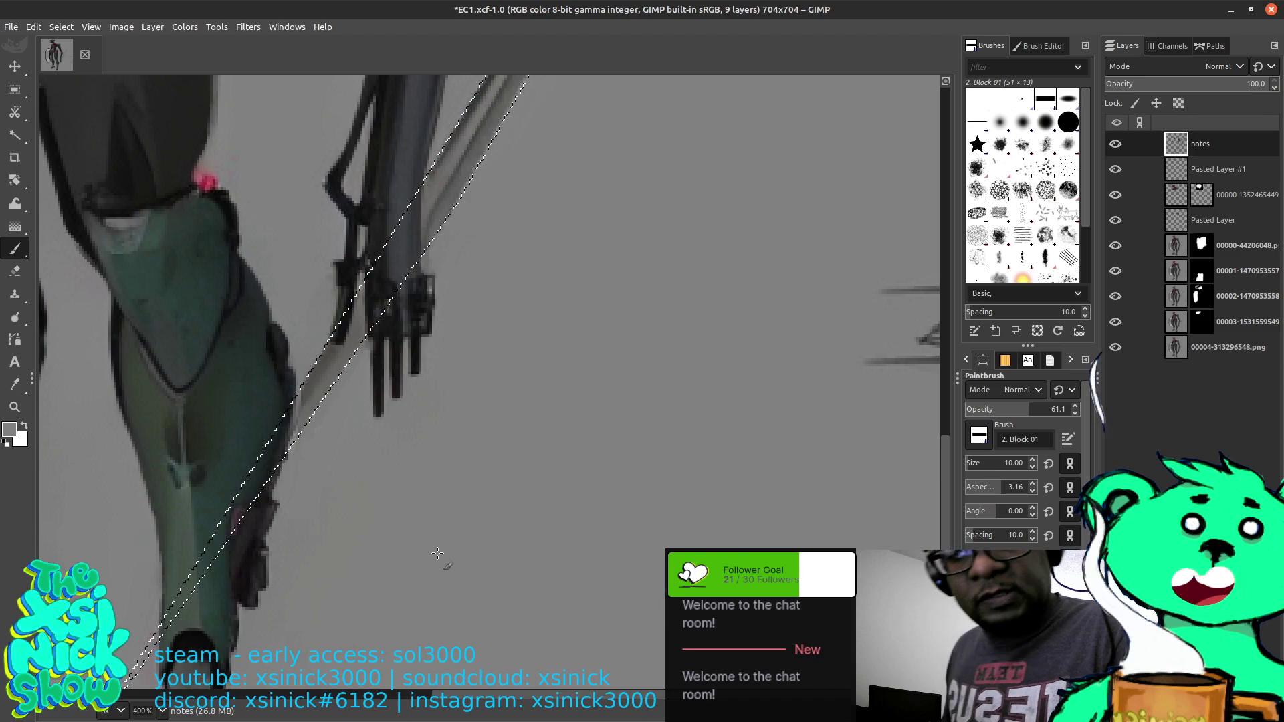
{"action": "scroll", "coordinate": [558, 314], "scroll_direction": "up", "scroll_amount": 4}
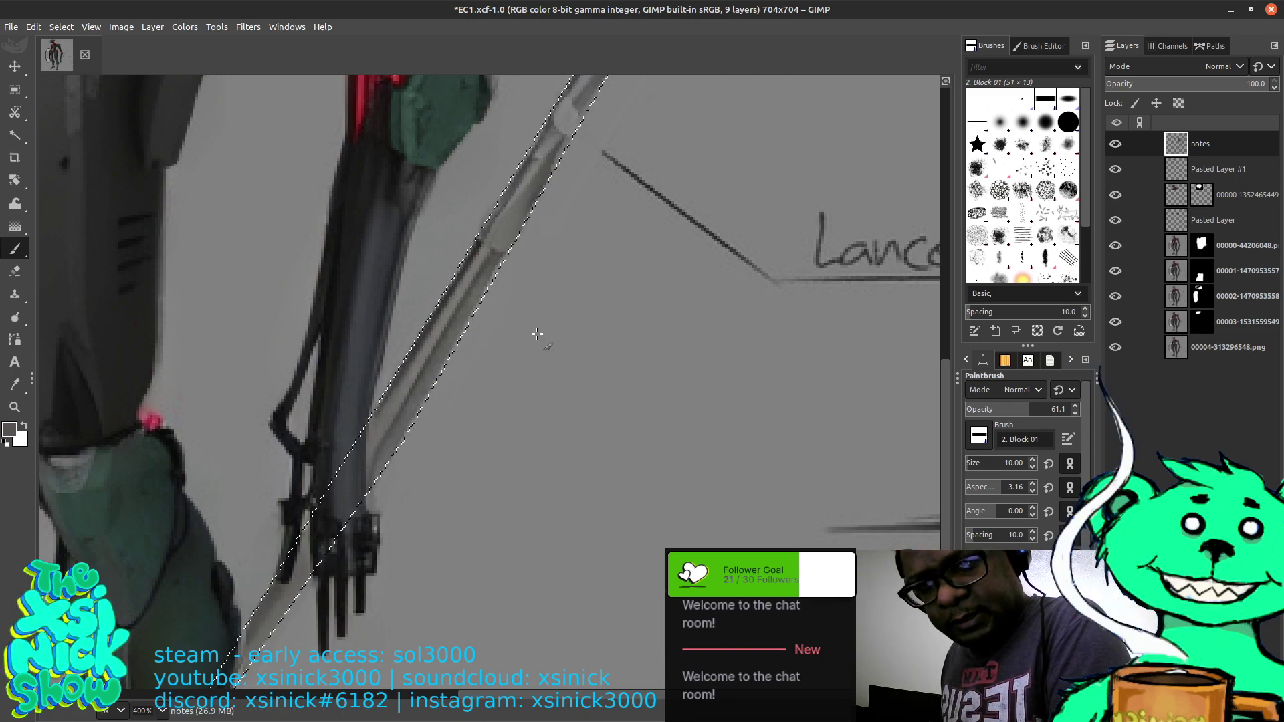
{"action": "key", "text": "ctrl+x"}
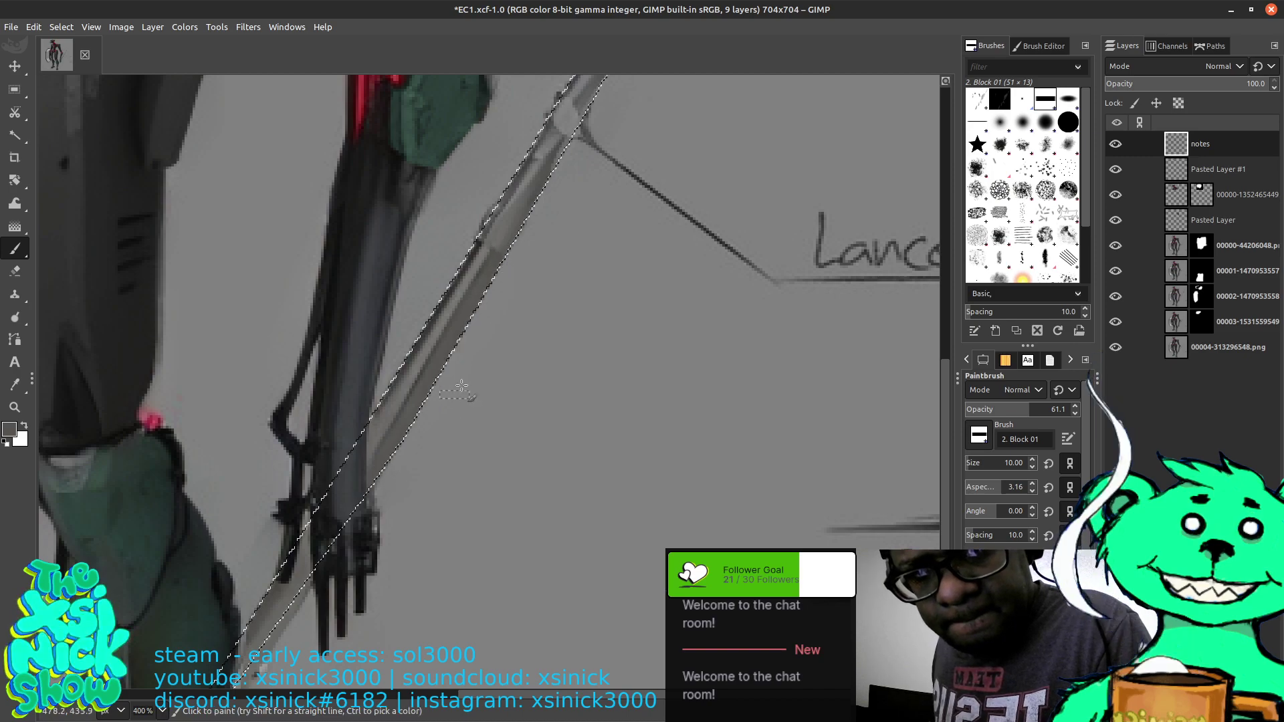
Paint light grey over the dark reddish patch on the lance's lower shaft
{"action": "scroll", "coordinate": [413, 407], "scroll_direction": "down", "scroll_amount": 5}
{"action": "scroll", "coordinate": [412, 407], "scroll_direction": "left", "scroll_amount": 3}
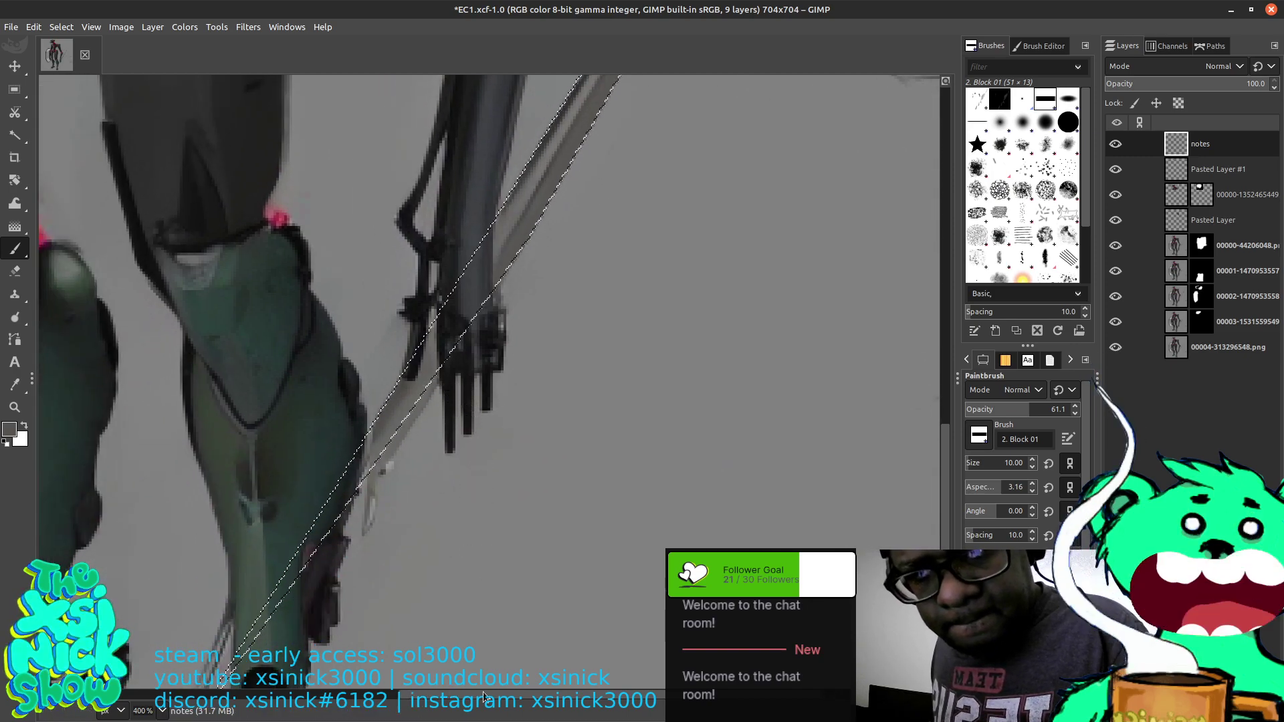
{"action": "scroll", "coordinate": [602, 301], "scroll_direction": "down", "scroll_amount": 6}
{"action": "scroll", "coordinate": [738, 214], "scroll_direction": "left", "scroll_amount": 4}
{"action": "scroll", "coordinate": [729, 227], "scroll_direction": "up", "scroll_amount": 2}
{"action": "scroll", "coordinate": [722, 238], "scroll_direction": "right", "scroll_amount": 1}
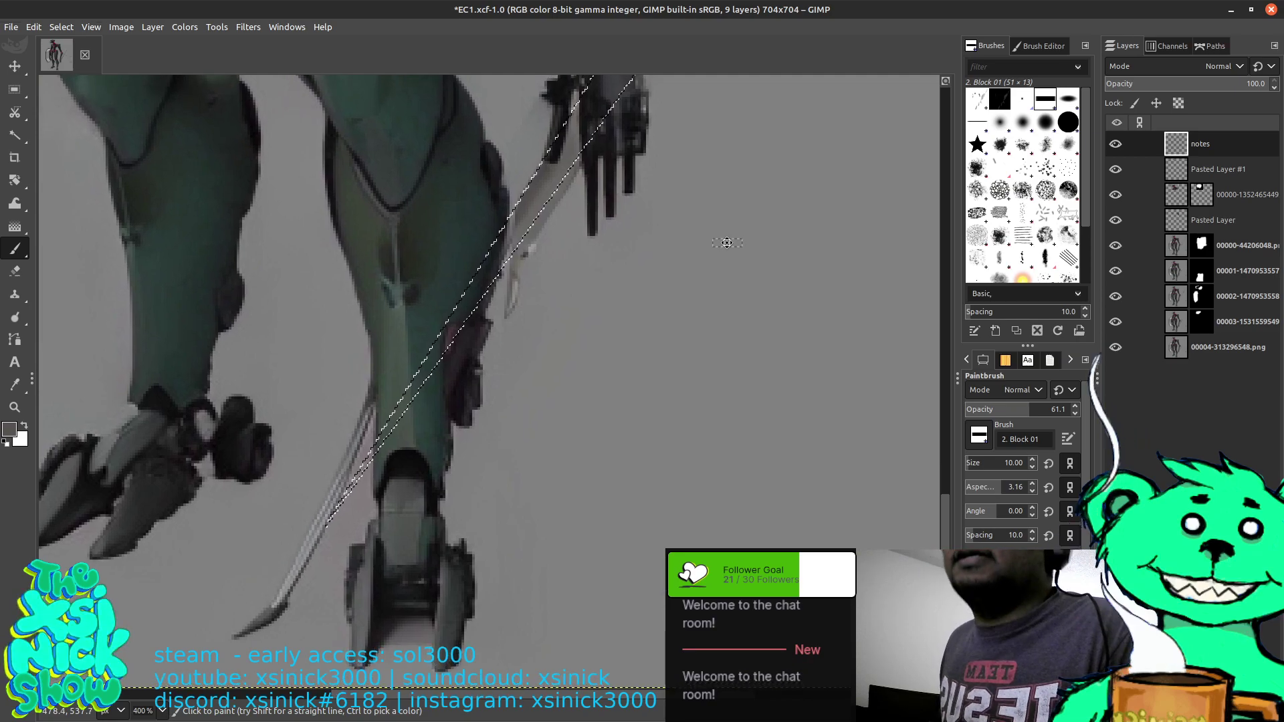
{"action": "scroll", "coordinate": [693, 276], "scroll_direction": "up", "scroll_amount": 1}
{"action": "scroll", "coordinate": [693, 275], "scroll_direction": "right", "scroll_amount": 1}
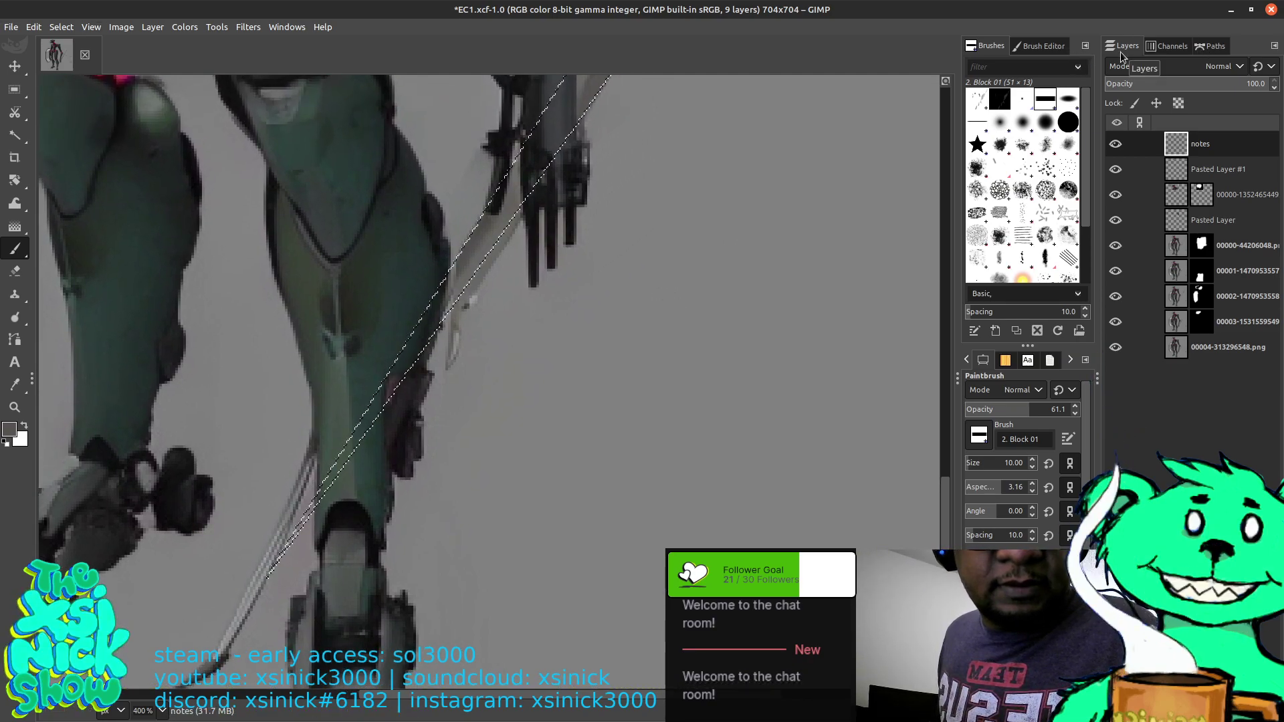
{"action": "scroll", "coordinate": [602, 433], "scroll_direction": "up", "scroll_amount": 4}
{"action": "scroll", "coordinate": [602, 434], "scroll_direction": "left", "scroll_amount": 4}
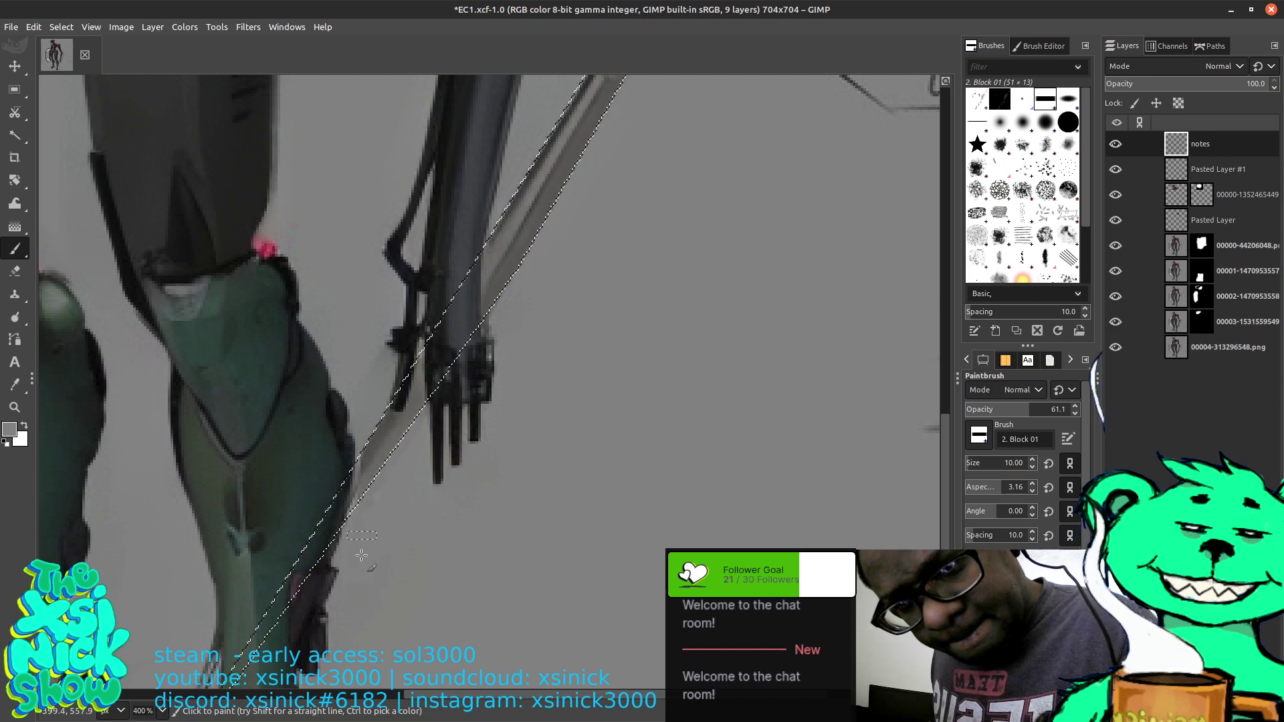
{"action": "scroll", "coordinate": [401, 509], "scroll_direction": "down", "scroll_amount": 5}
{"action": "scroll", "coordinate": [455, 442], "scroll_direction": "left", "scroll_amount": 3}
{"action": "left_click_drag", "start_coordinate": [453, 435], "coordinate": [444, 442]}
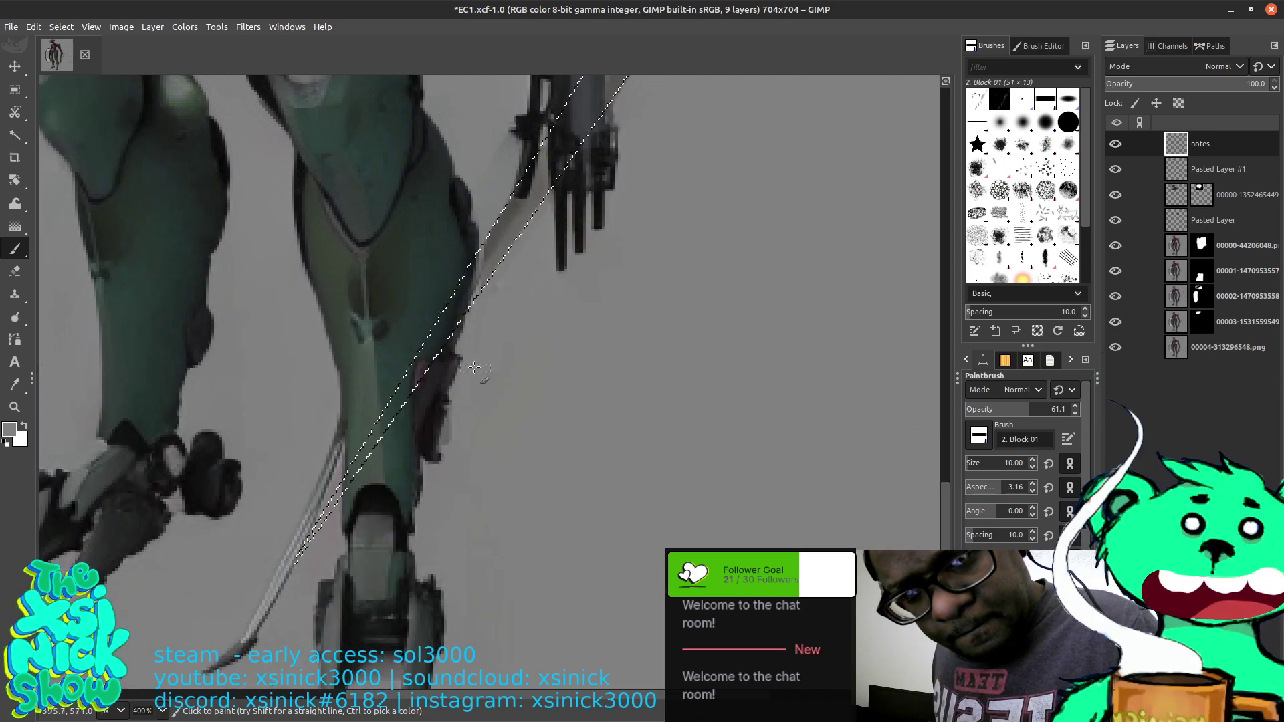
{"action": "left_click_drag", "start_coordinate": [468, 370], "coordinate": [435, 448]}
{"action": "mouse_move", "coordinate": [466, 393]}
{"action": "left_mouse_down"}
{"action": "mouse_move", "coordinate": [435, 457]}
{"action": "mouse_move", "coordinate": [462, 406]}
{"action": "mouse_move", "coordinate": [452, 416]}
{"action": "left_mouse_up"}
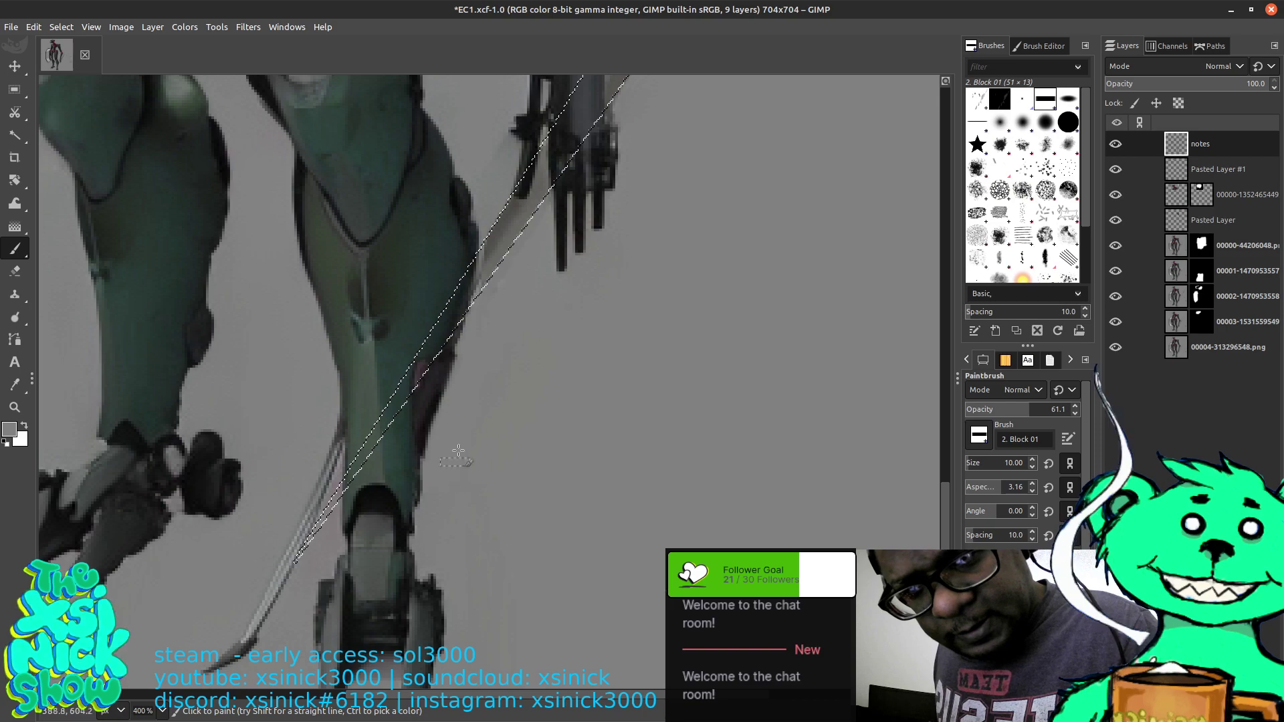
Lighten the lower shaft, raise brush opacity to 100, and paint the band light grey further up
{"action": "left_click_drag", "start_coordinate": [304, 548], "coordinate": [345, 428]}
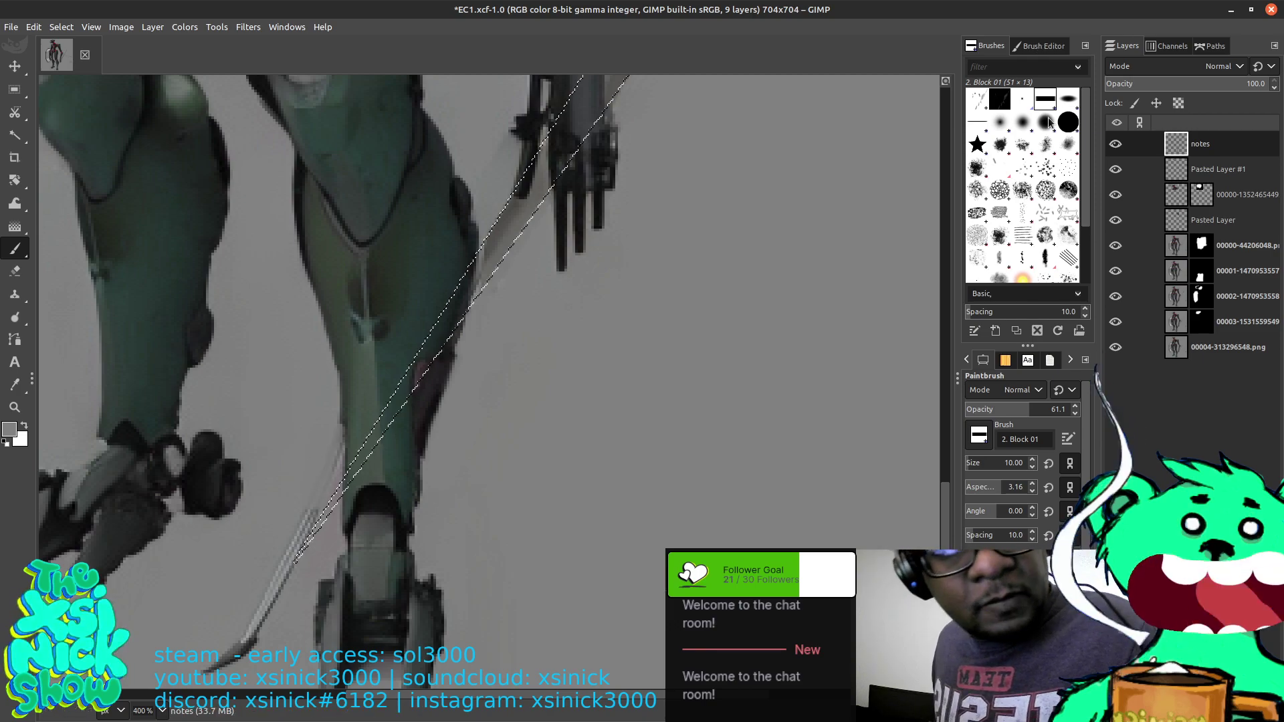
{"action": "left_click", "coordinate": [1073, 410]}
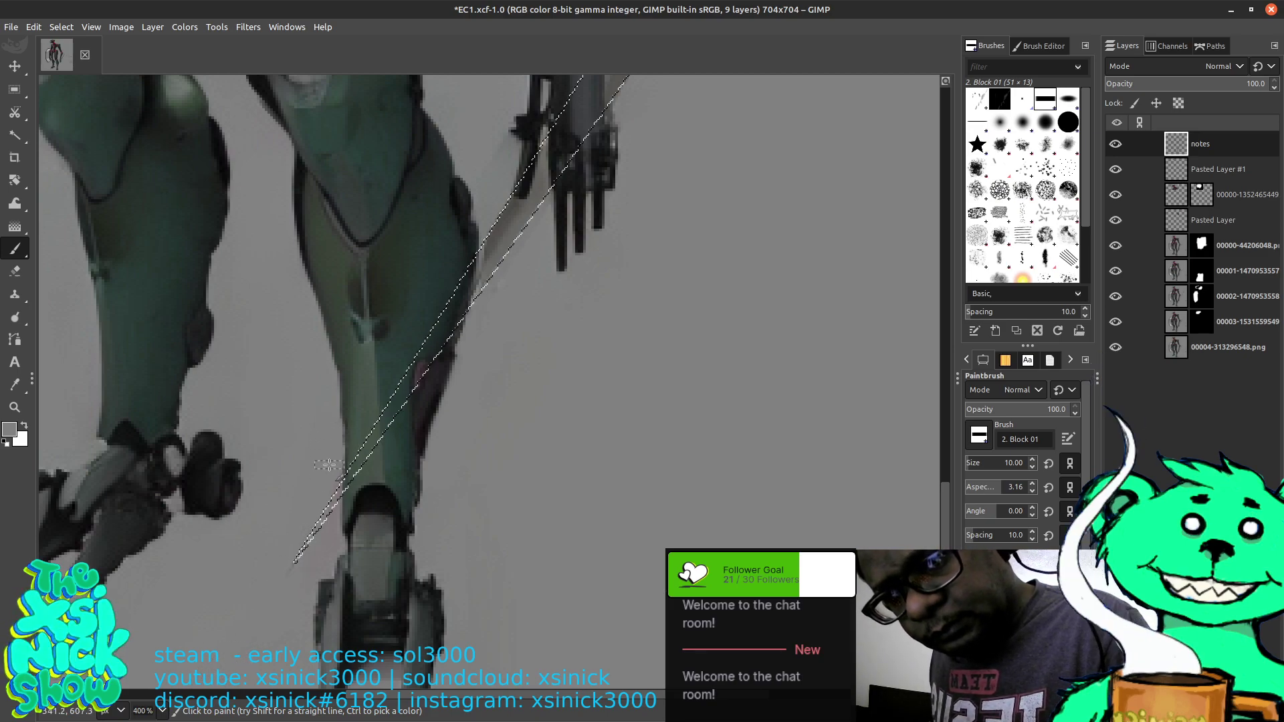
{"action": "left_click_drag", "start_coordinate": [309, 513], "coordinate": [517, 263]}
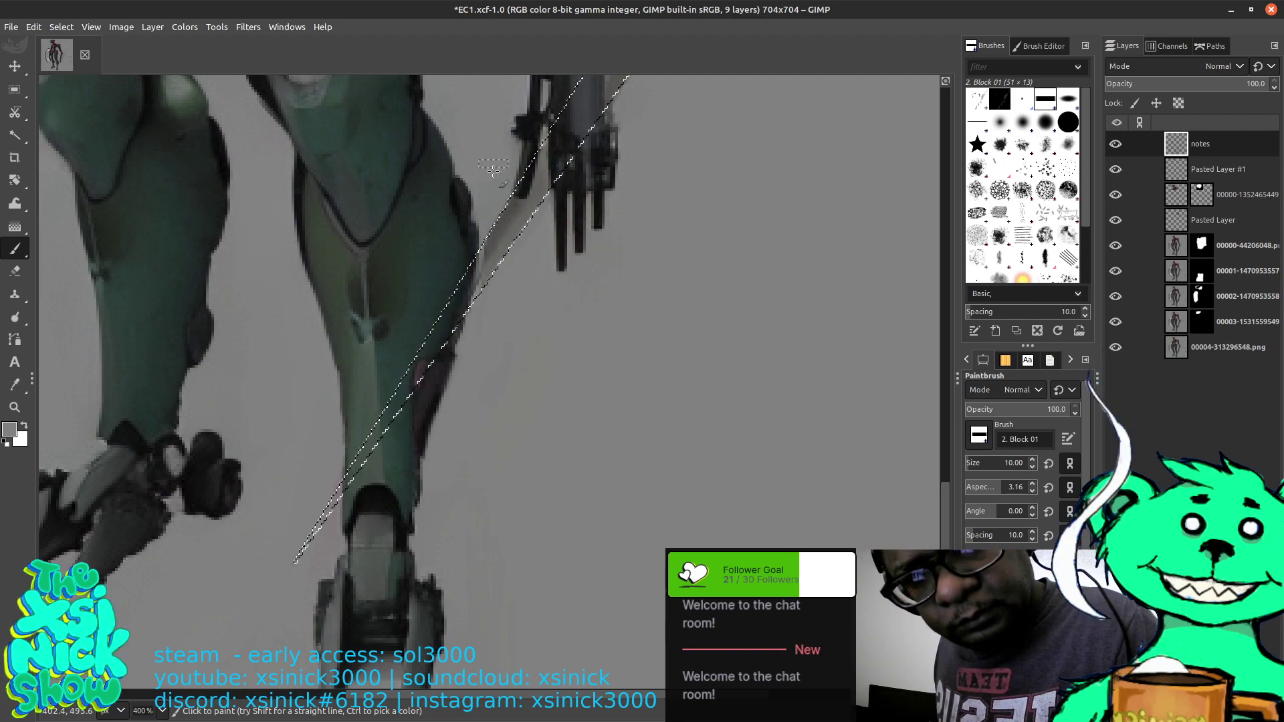
Trim the green area along the lance with grey, then review the shaft
{"action": "scroll", "coordinate": [505, 477], "scroll_direction": "up", "scroll_amount": 5}
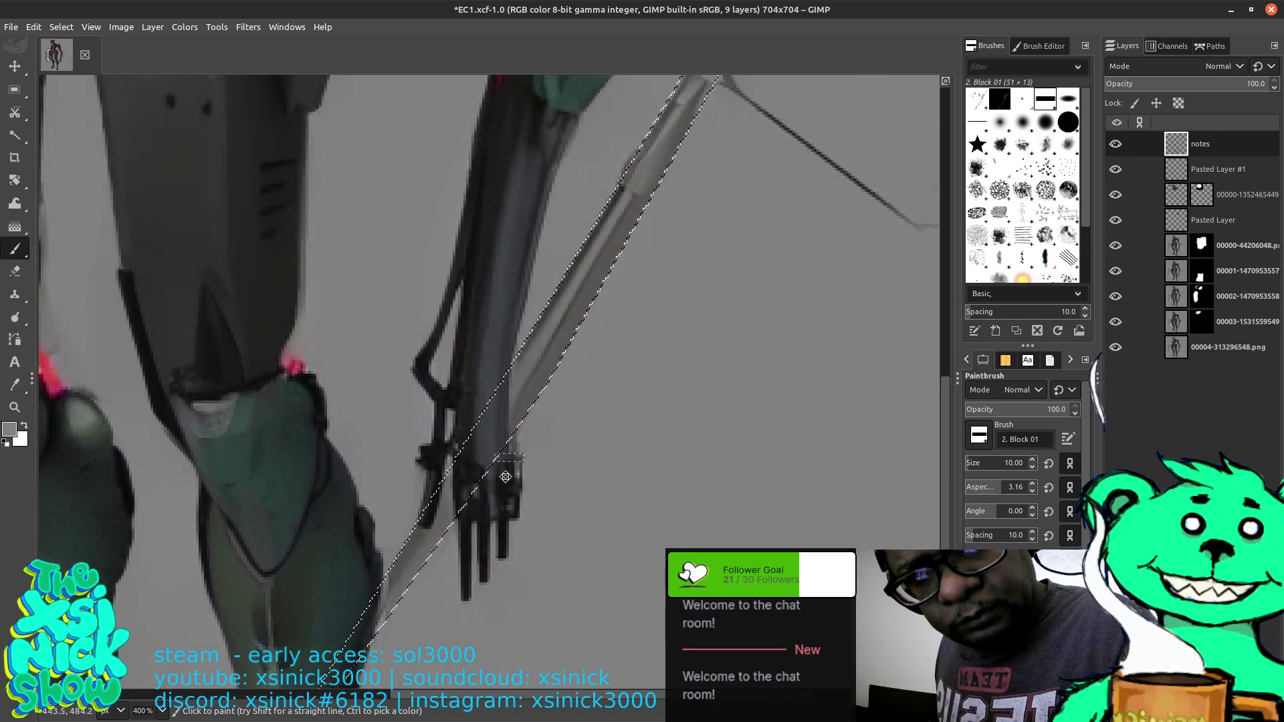
{"action": "scroll", "coordinate": [505, 477], "scroll_direction": "up", "scroll_amount": 1}
{"action": "scroll", "coordinate": [515, 428], "scroll_direction": "up", "scroll_amount": 4}
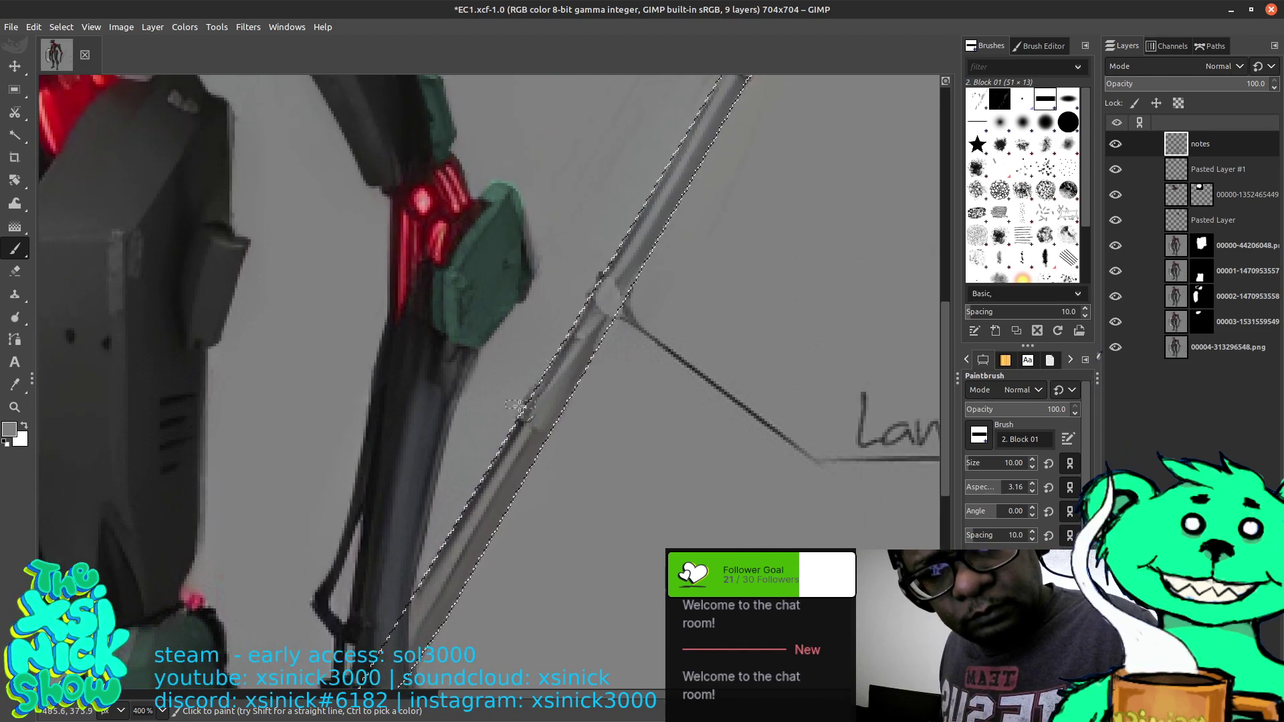
{"action": "scroll", "coordinate": [594, 408], "scroll_direction": "up", "scroll_amount": 1}
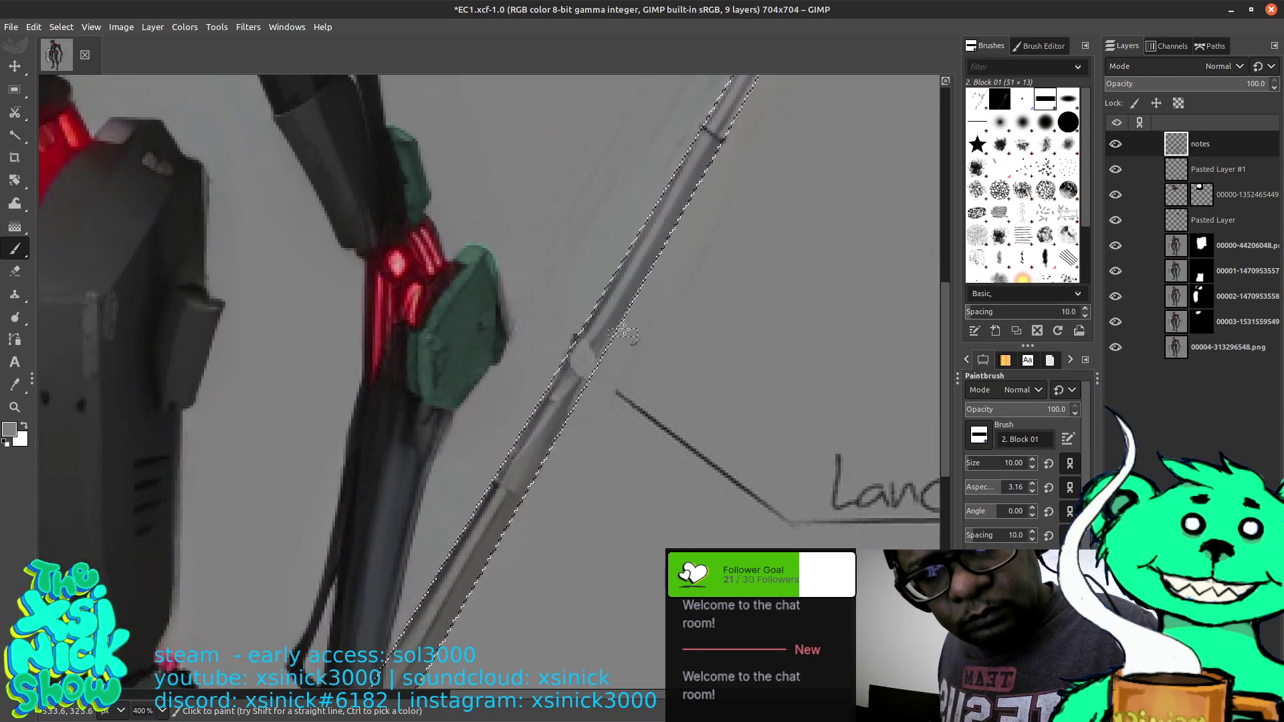
{"action": "scroll", "coordinate": [639, 321], "scroll_direction": "up", "scroll_amount": 1}
{"action": "scroll", "coordinate": [625, 341], "scroll_direction": "up", "scroll_amount": 2}
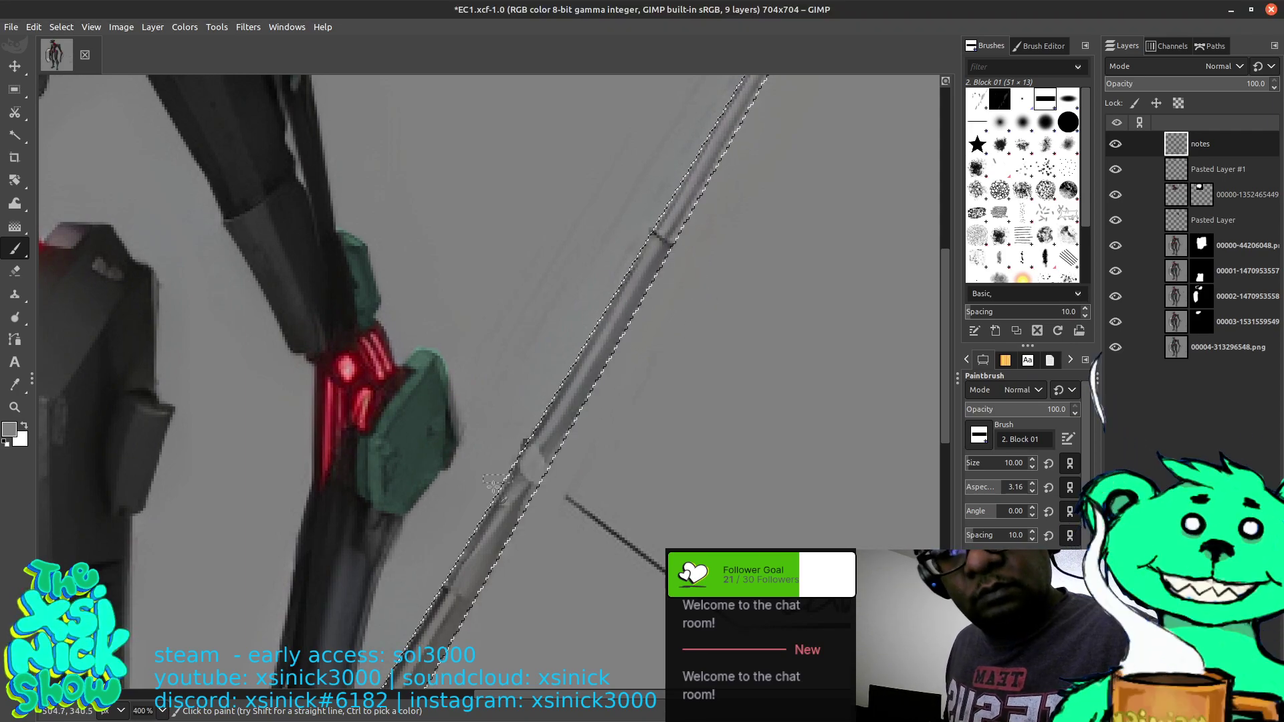
{"action": "left_click_drag", "start_coordinate": [462, 381], "coordinate": [459, 445]}
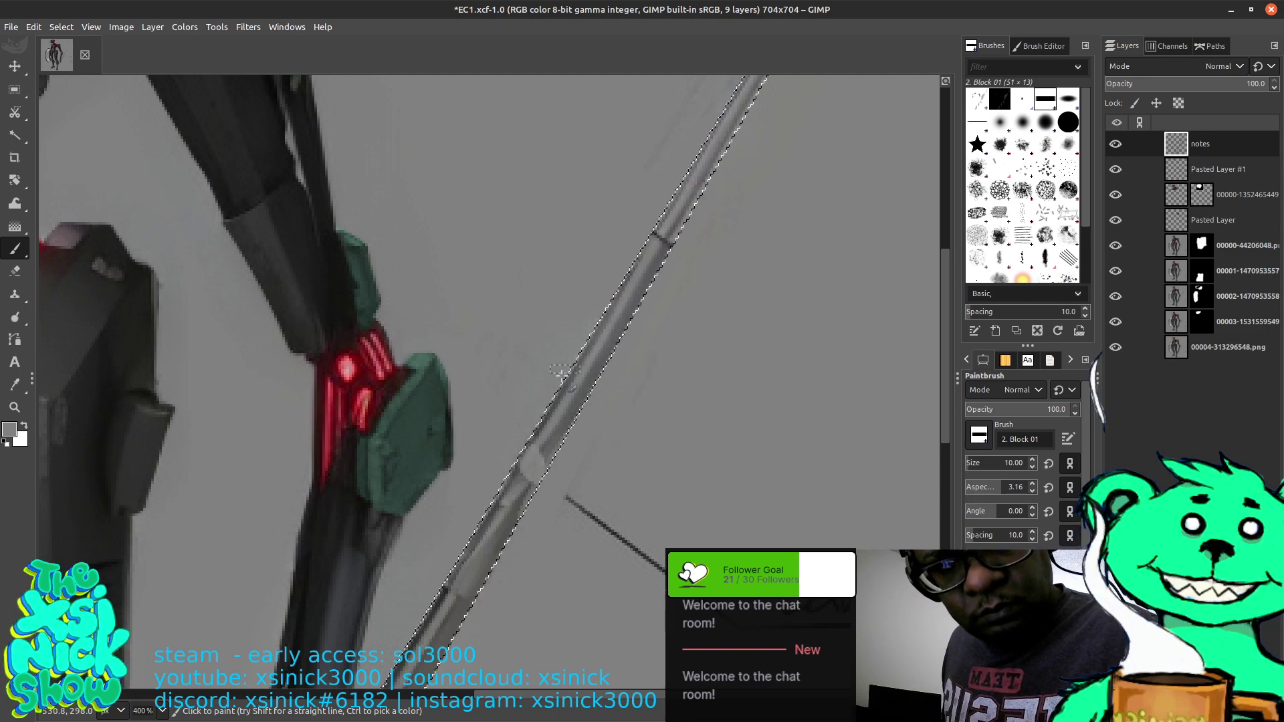
{"action": "scroll", "coordinate": [588, 366], "scroll_direction": "up", "scroll_amount": 5}
{"action": "scroll", "coordinate": [589, 367], "scroll_direction": "right", "scroll_amount": 3}
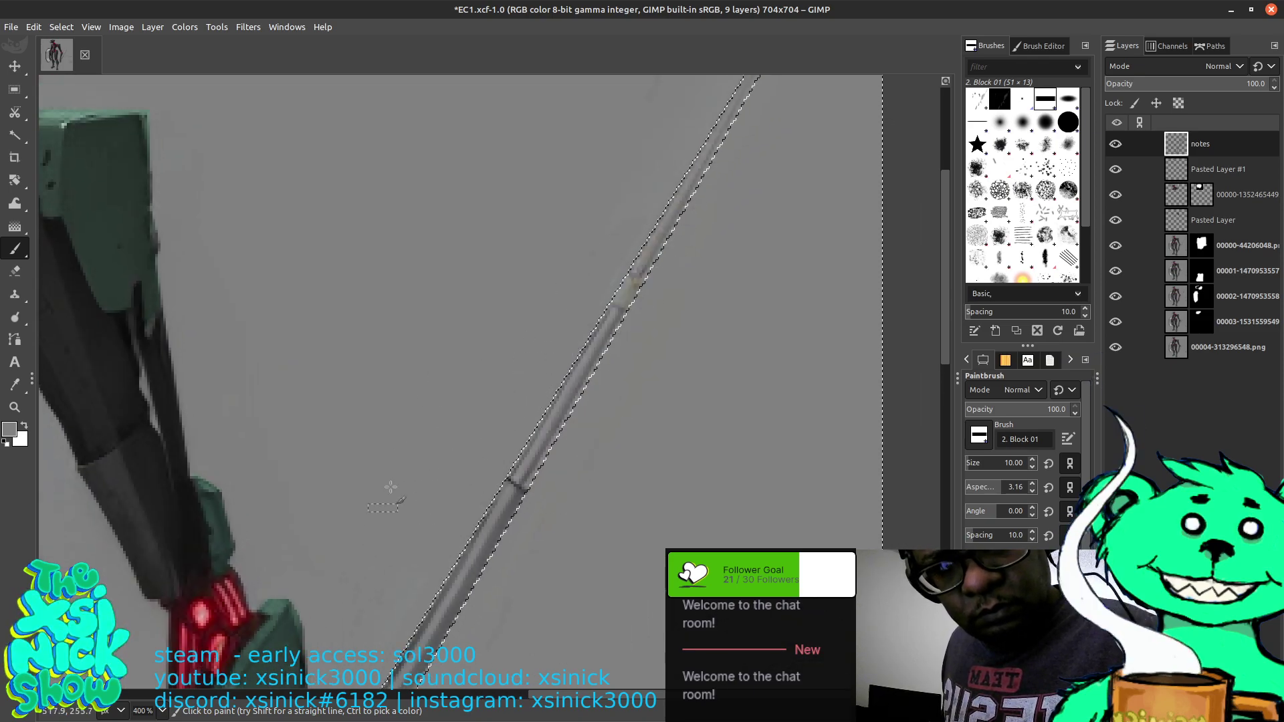
{"action": "scroll", "coordinate": [669, 227], "scroll_direction": "up", "scroll_amount": 4}
{"action": "scroll", "coordinate": [642, 261], "scroll_direction": "right", "scroll_amount": 2}
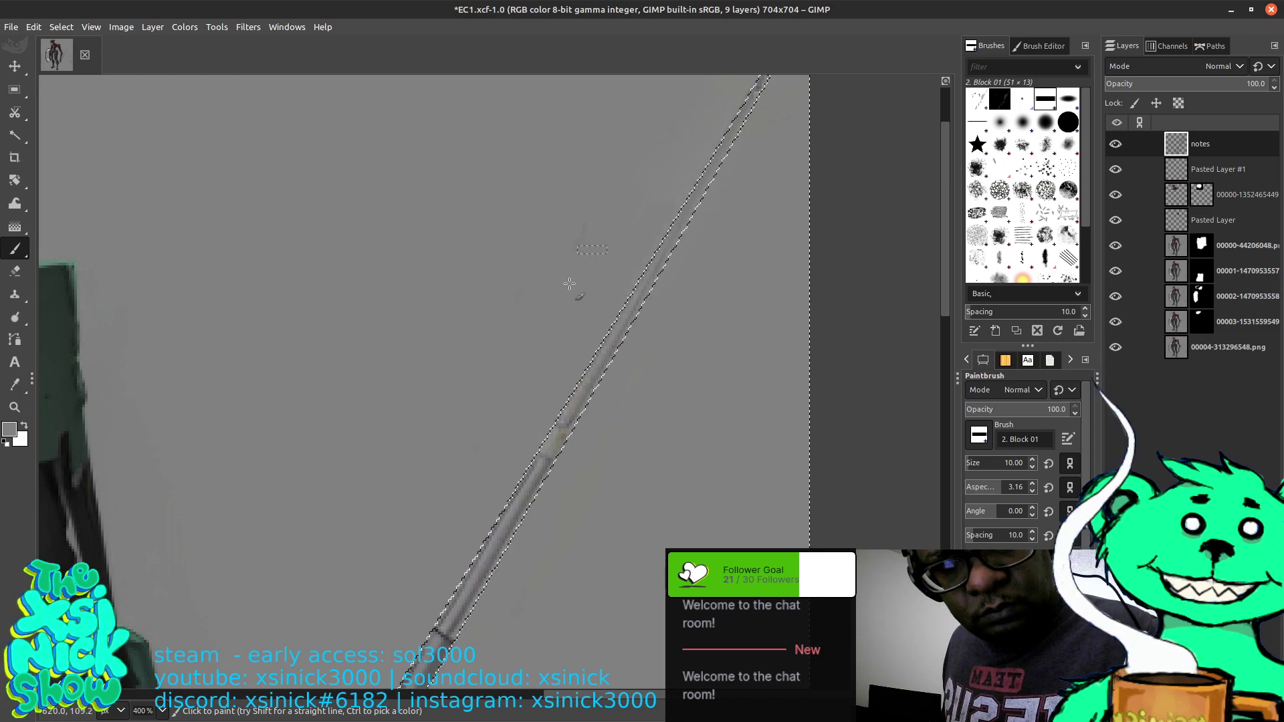
{"action": "scroll", "coordinate": [696, 148], "scroll_direction": "right", "scroll_amount": 2}
{"action": "scroll", "coordinate": [709, 174], "scroll_direction": "up", "scroll_amount": 3}
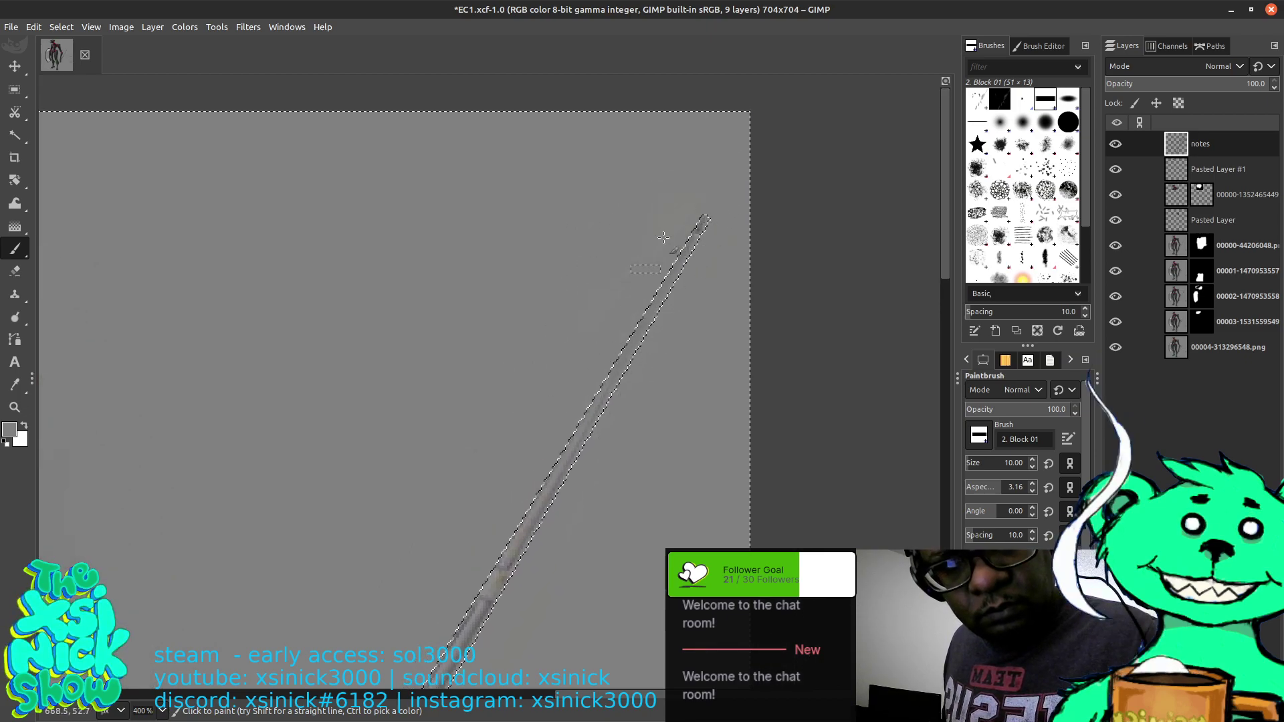
{"action": "scroll", "coordinate": [722, 267], "scroll_direction": "down", "scroll_amount": 7}
{"action": "scroll", "coordinate": [741, 205], "scroll_direction": "left", "scroll_amount": 3}
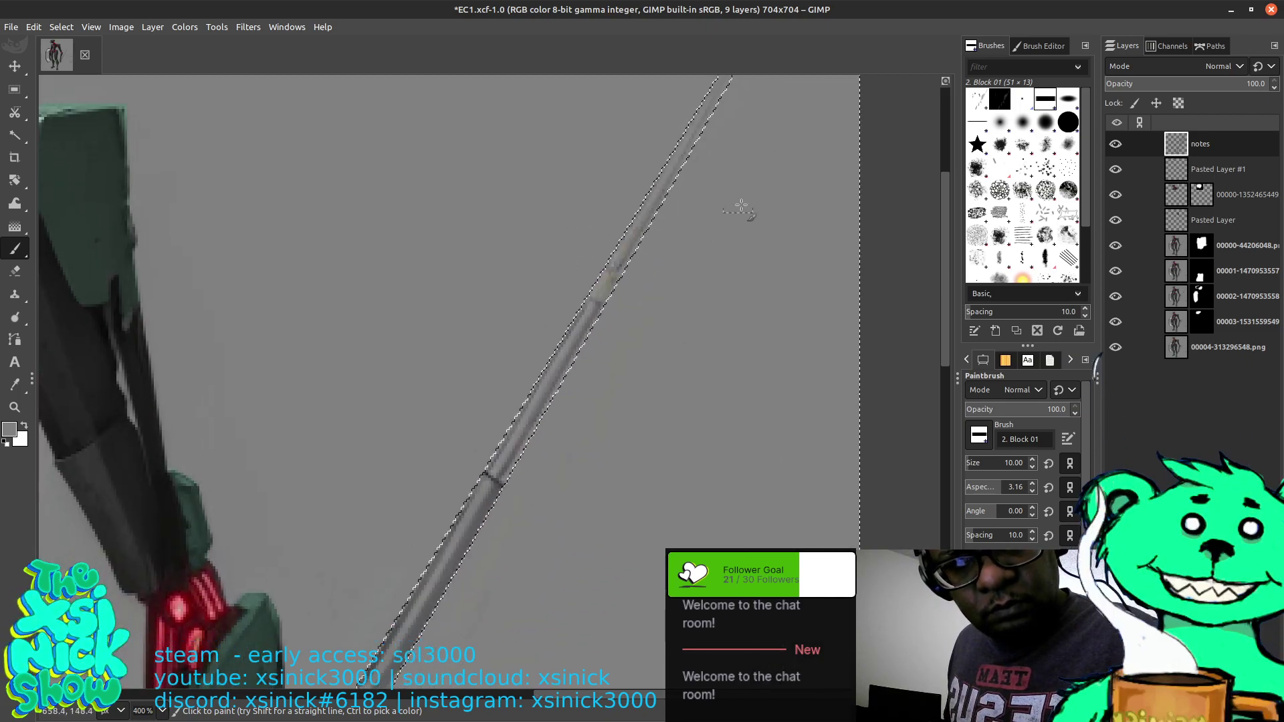
{"action": "scroll", "coordinate": [563, 532], "scroll_direction": "down", "scroll_amount": 6}
{"action": "scroll", "coordinate": [563, 532], "scroll_direction": "left", "scroll_amount": 3}
{"action": "scroll", "coordinate": [628, 334], "scroll_direction": "down", "scroll_amount": 5}
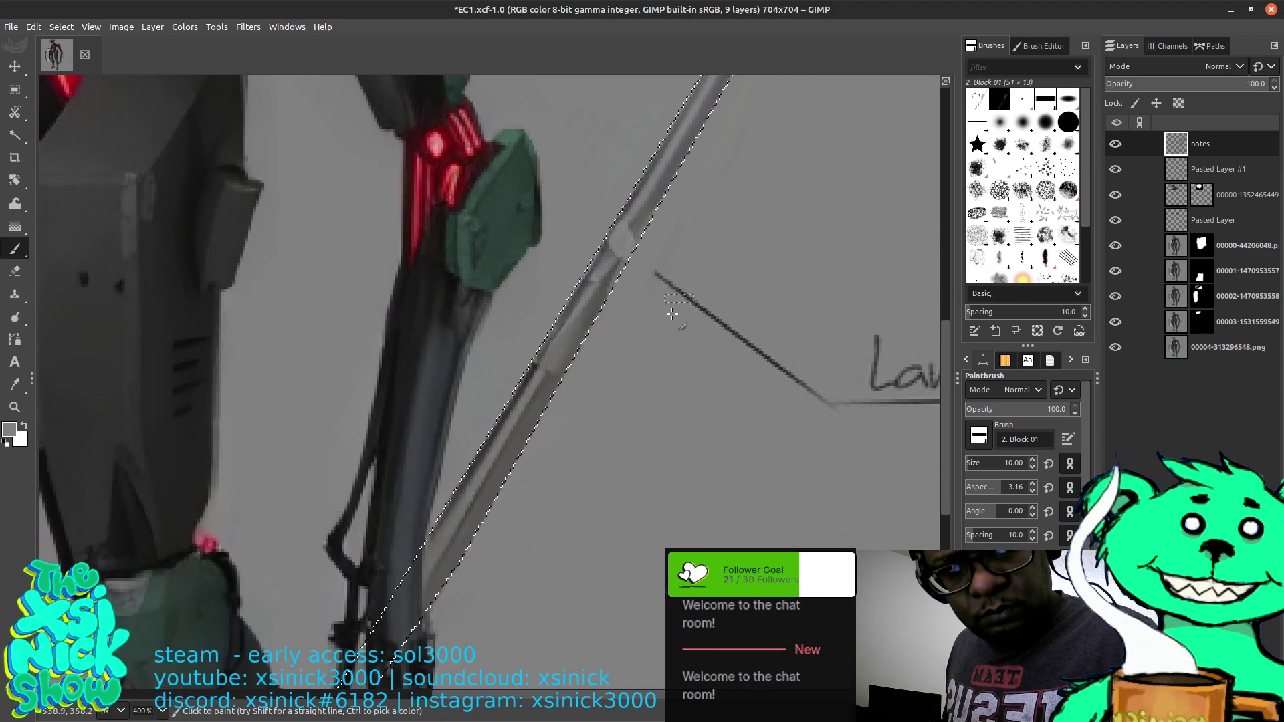
{"action": "scroll", "coordinate": [681, 338], "scroll_direction": "up", "scroll_amount": 4}
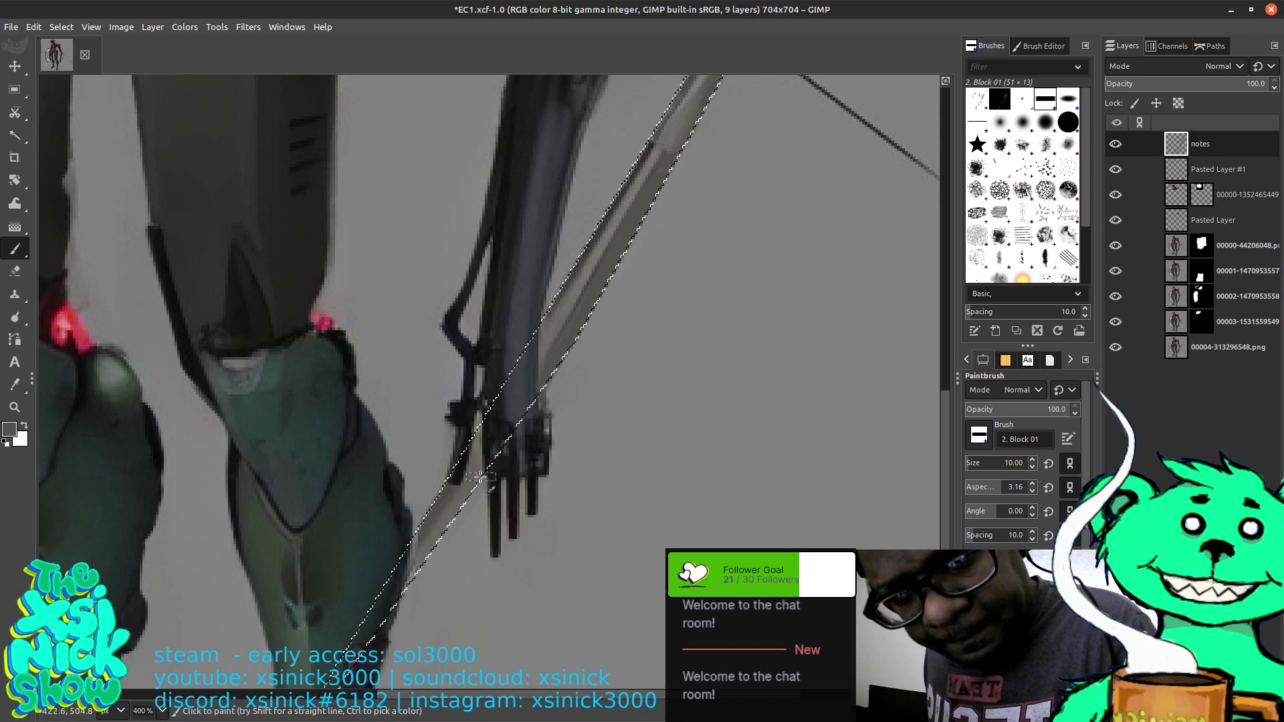
Shrink the Block 01 brush from 7 down to size 4
{"action": "key", "text": "bracketleft"}
{"action": "key", "text": "bracketleft"}
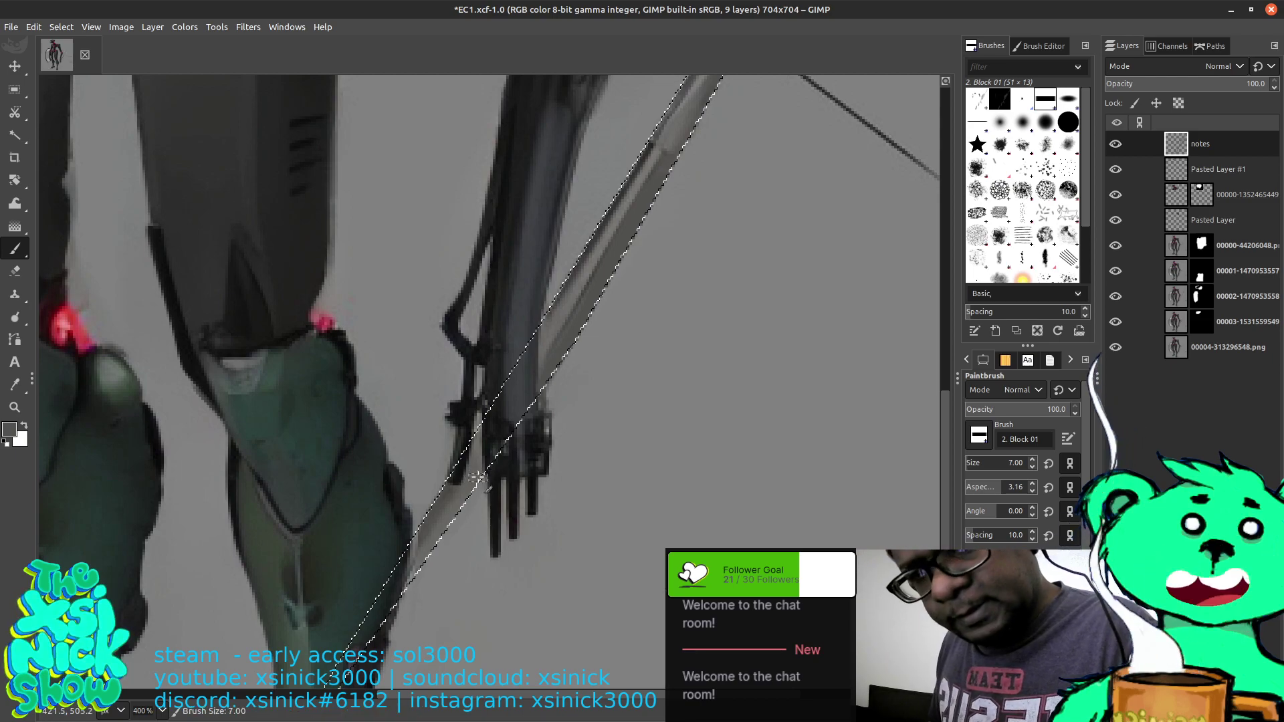
{"action": "key", "text": "bracketleft"}
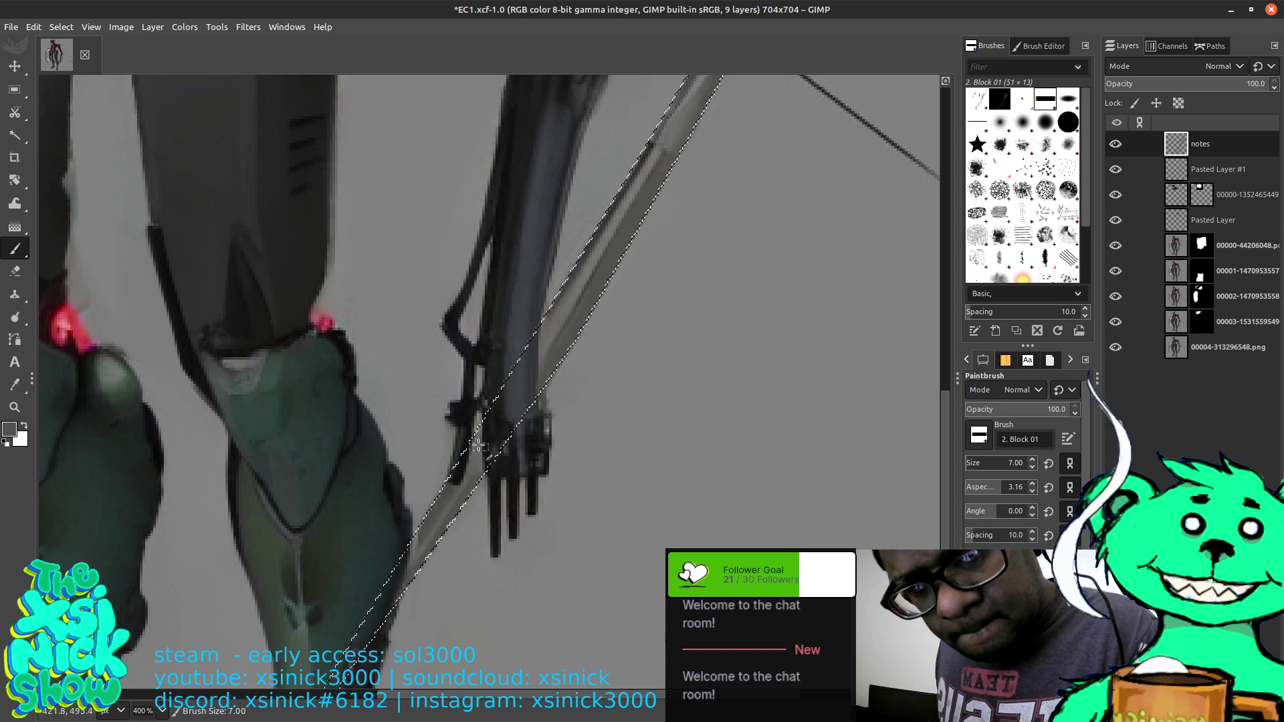
{"action": "scroll", "coordinate": [476, 487], "scroll_direction": "down", "scroll_amount": 3}
{"action": "scroll", "coordinate": [507, 350], "scroll_direction": "down", "scroll_amount": 2}
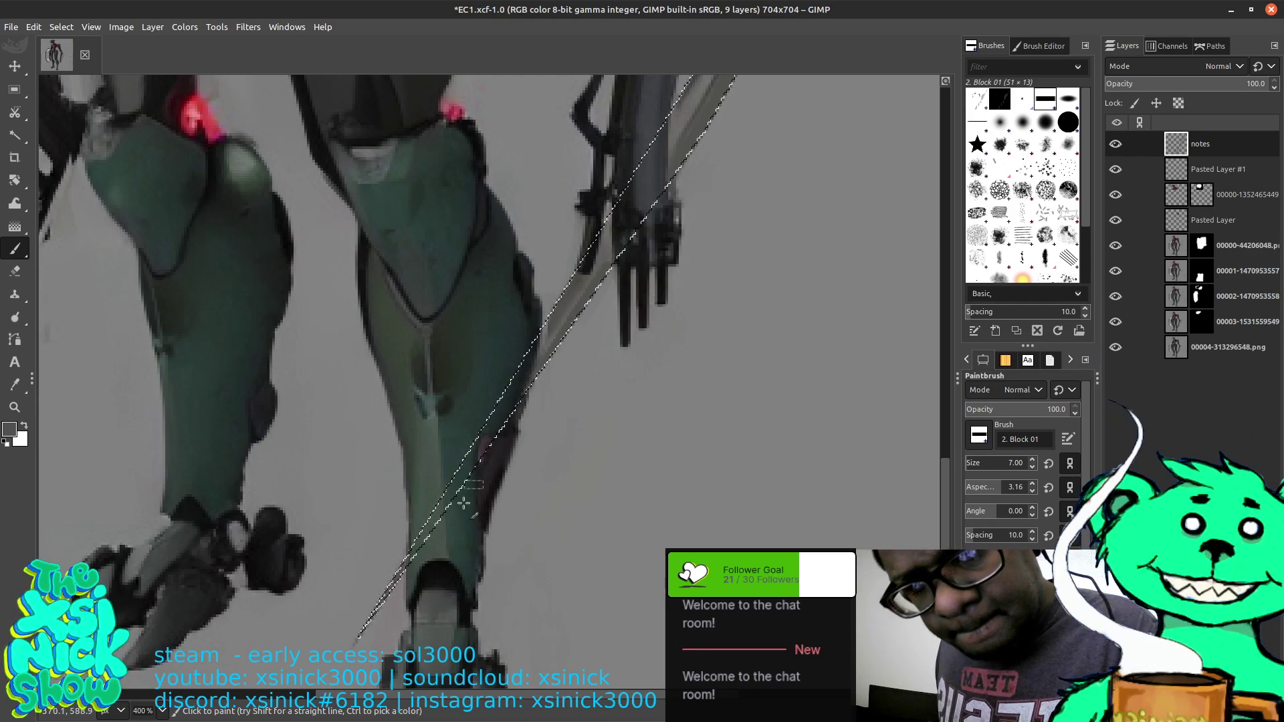
{"action": "scroll", "coordinate": [514, 392], "scroll_direction": "up", "scroll_amount": 3}
{"action": "scroll", "coordinate": [513, 392], "scroll_direction": "right", "scroll_amount": 2}
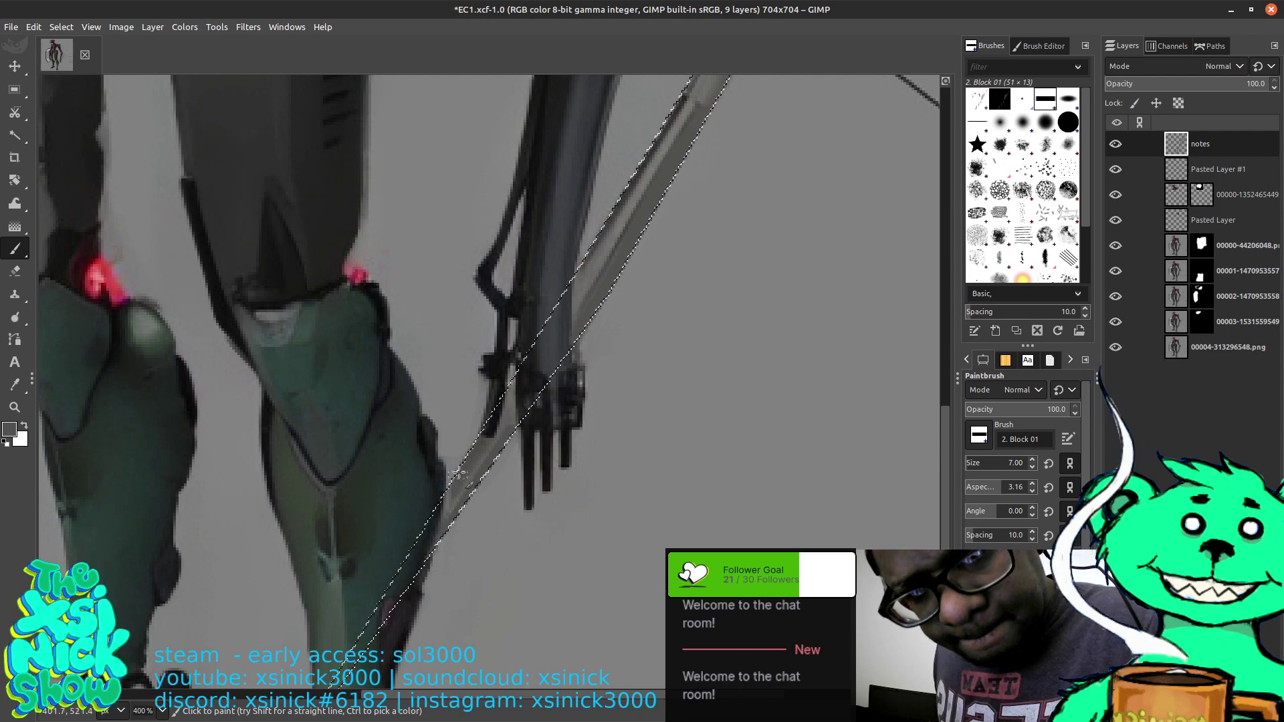
{"action": "key", "text": "bracketleft"}
{"action": "key", "text": "bracketleft"}
{"action": "key", "text": "bracketleft"}
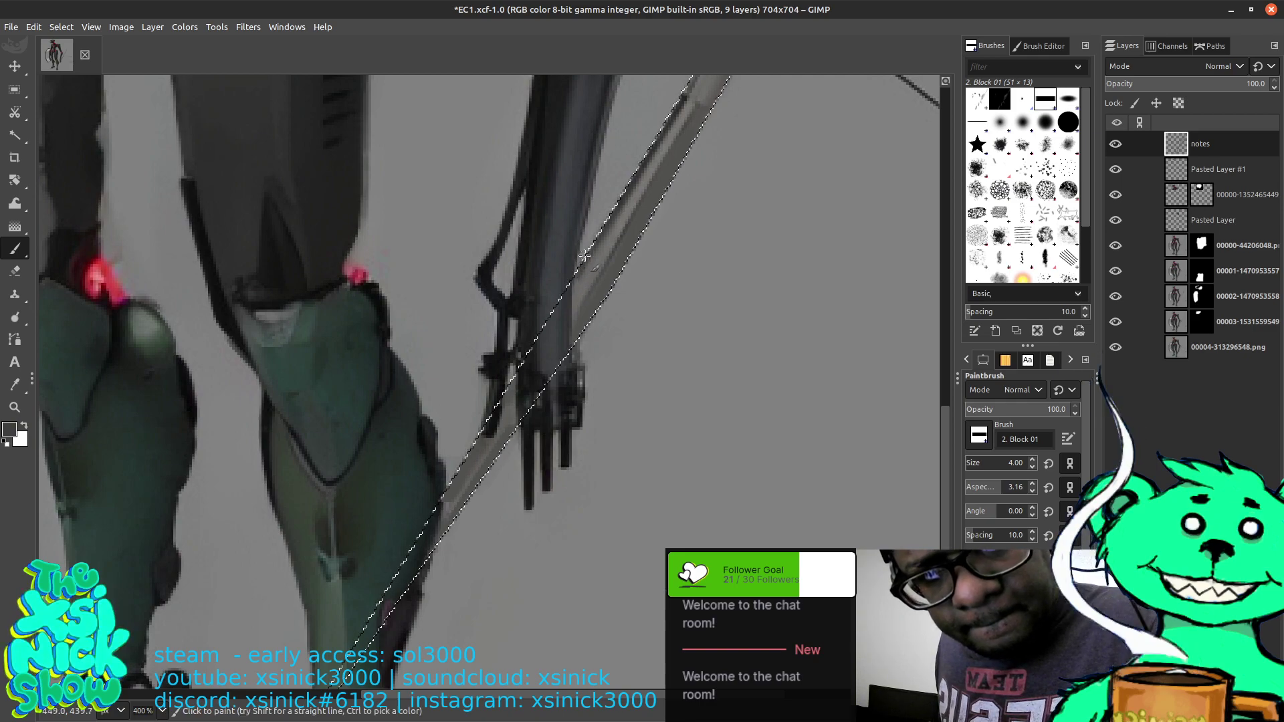
Repaint the lance interior down its lower section, then pan up along the shaft
{"action": "left_click_drag", "start_coordinate": [626, 189], "coordinate": [507, 396]}
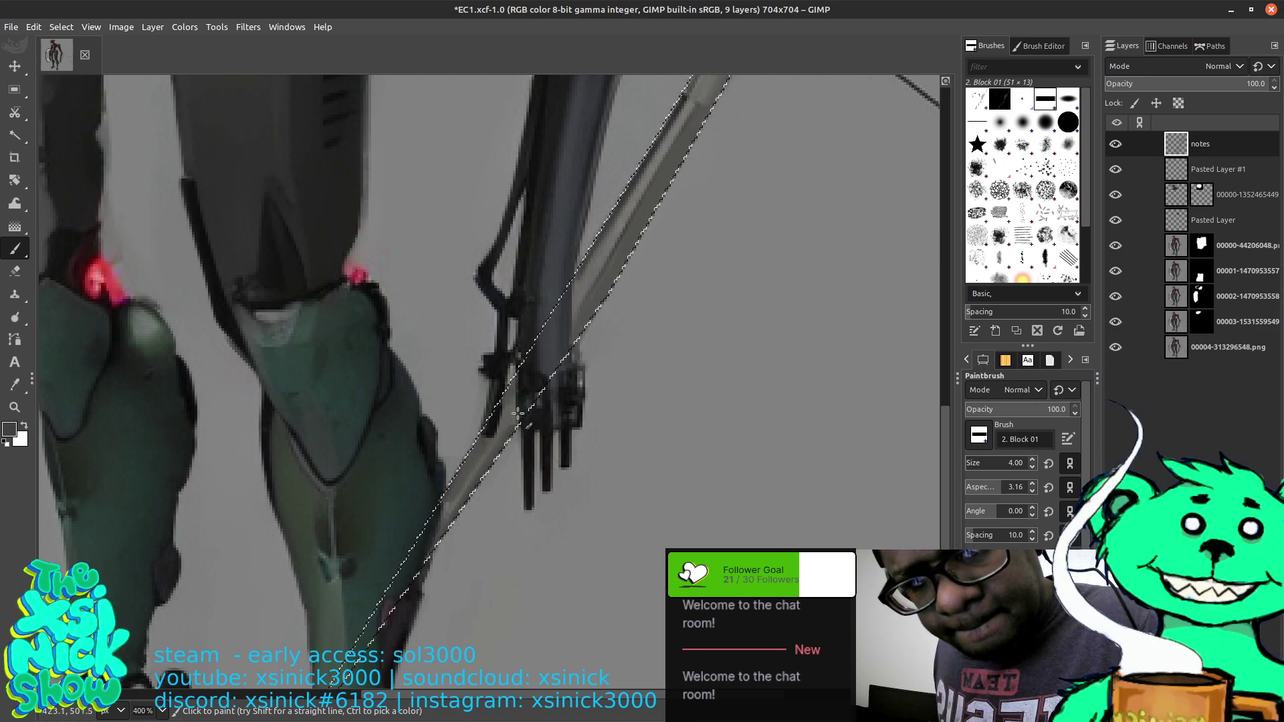
{"action": "scroll", "coordinate": [517, 415], "scroll_direction": "up", "scroll_amount": 4}
{"action": "scroll", "coordinate": [509, 418], "scroll_direction": "right", "scroll_amount": 3}
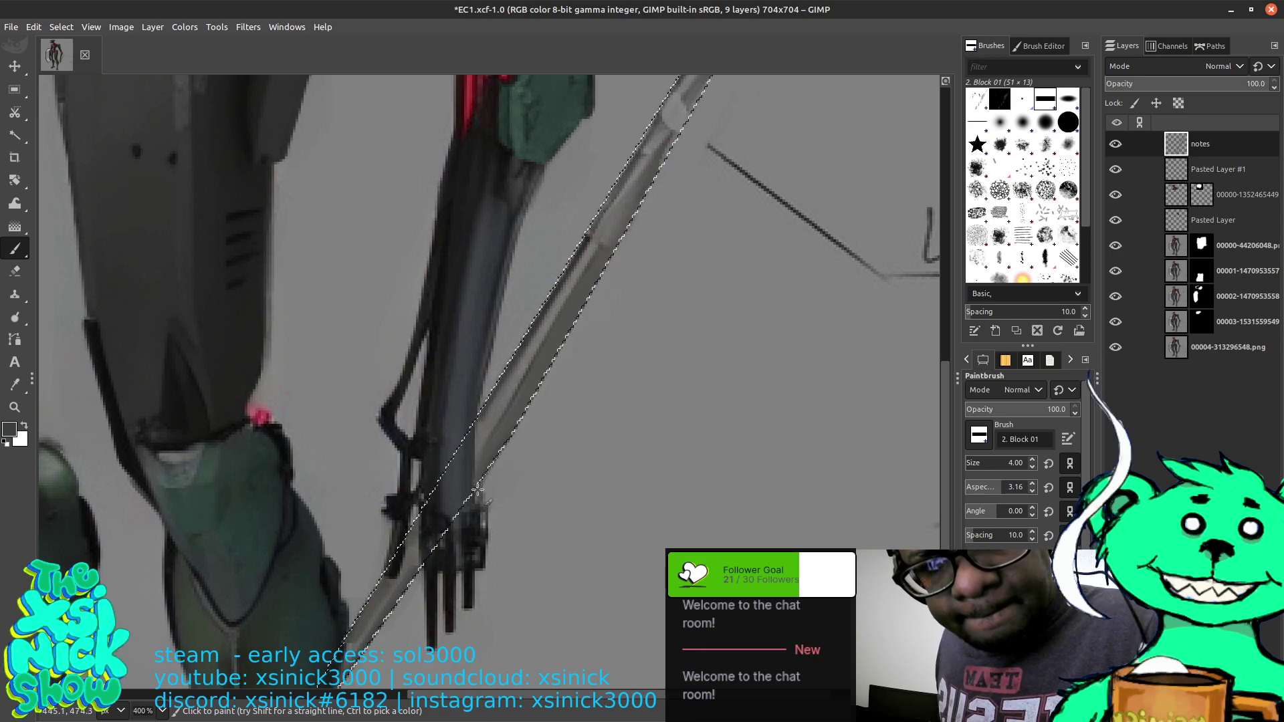
{"action": "scroll", "coordinate": [522, 414], "scroll_direction": "up", "scroll_amount": 6}
{"action": "scroll", "coordinate": [495, 468], "scroll_direction": "right", "scroll_amount": 4}
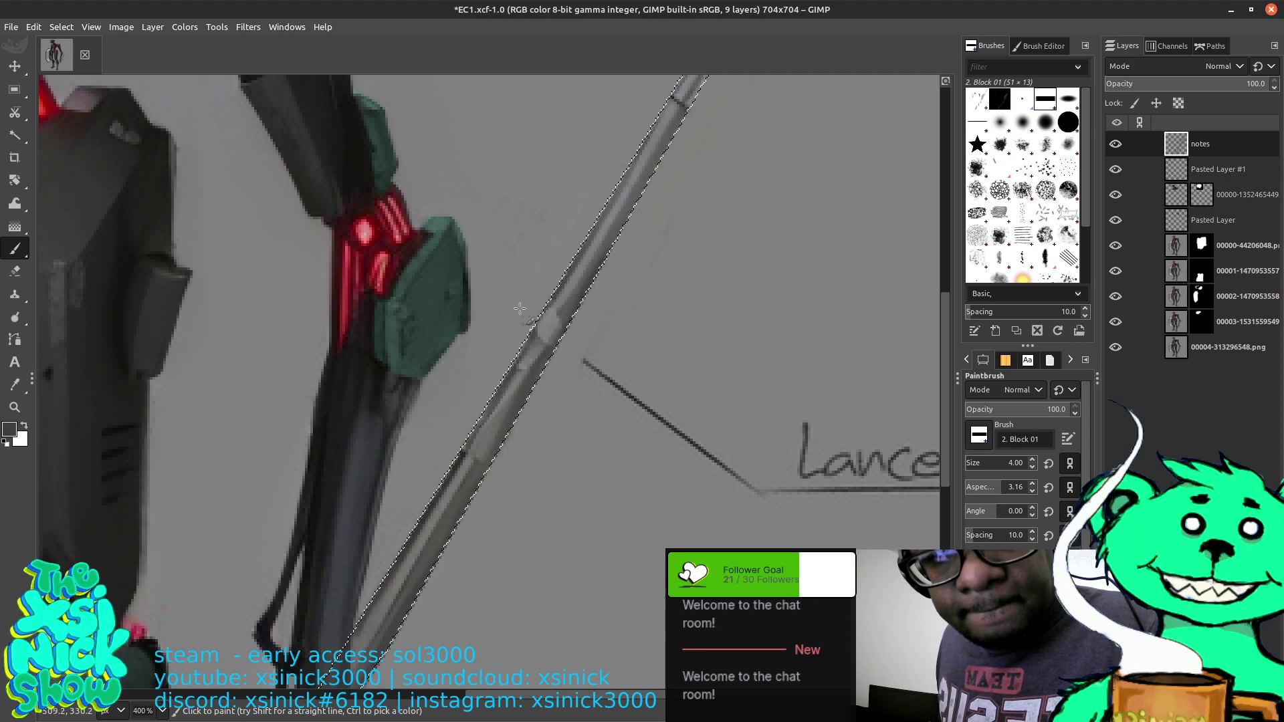
Sample a mid grey from the lance and pan up the shaft
{"action": "left_click", "coordinate": [499, 408], "text": "ctrl"}
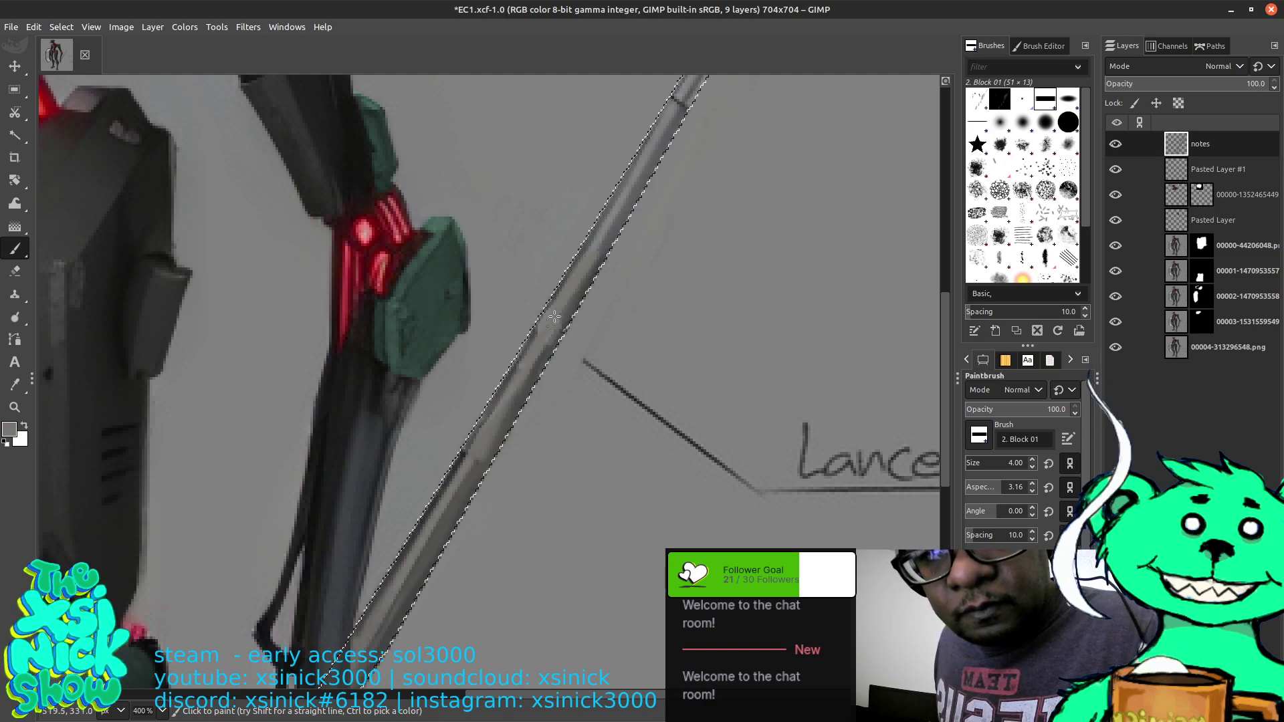
{"action": "scroll", "coordinate": [528, 361], "scroll_direction": "up", "scroll_amount": 5}
{"action": "scroll", "coordinate": [525, 366], "scroll_direction": "right", "scroll_amount": 3}
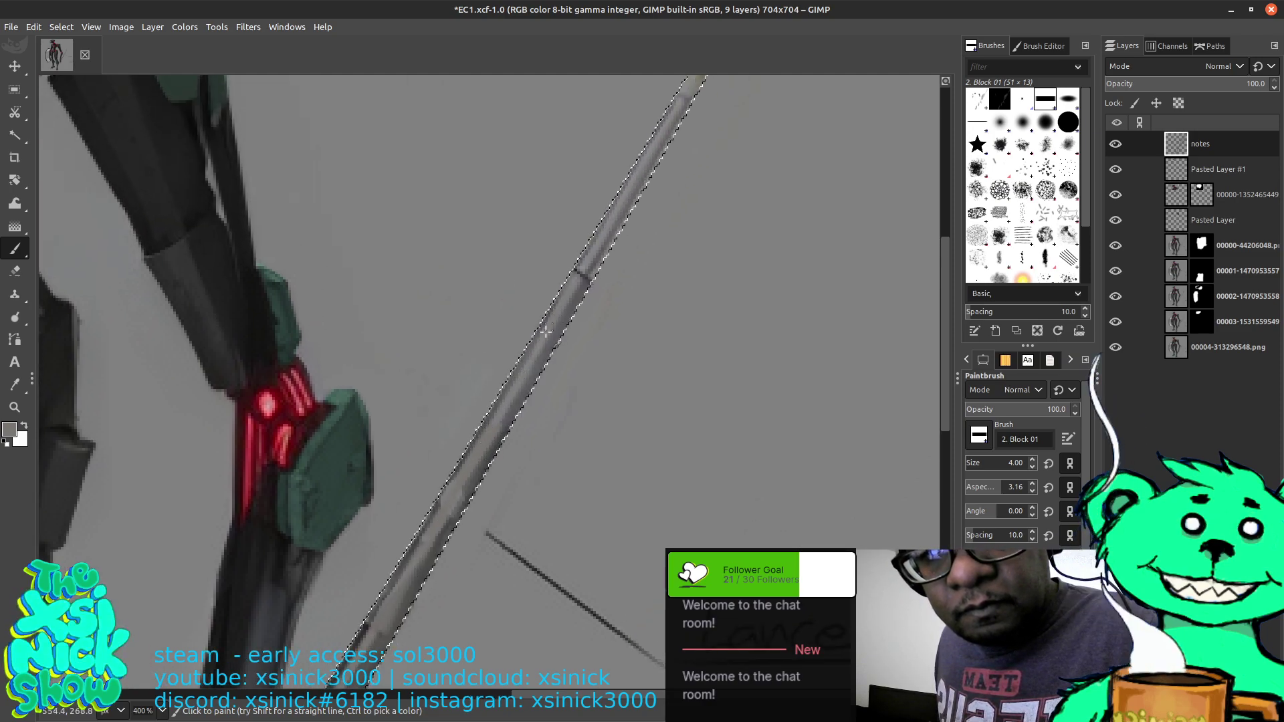
{"action": "scroll", "coordinate": [505, 398], "scroll_direction": "up", "scroll_amount": 4}
{"action": "scroll", "coordinate": [499, 405], "scroll_direction": "right", "scroll_amount": 3}
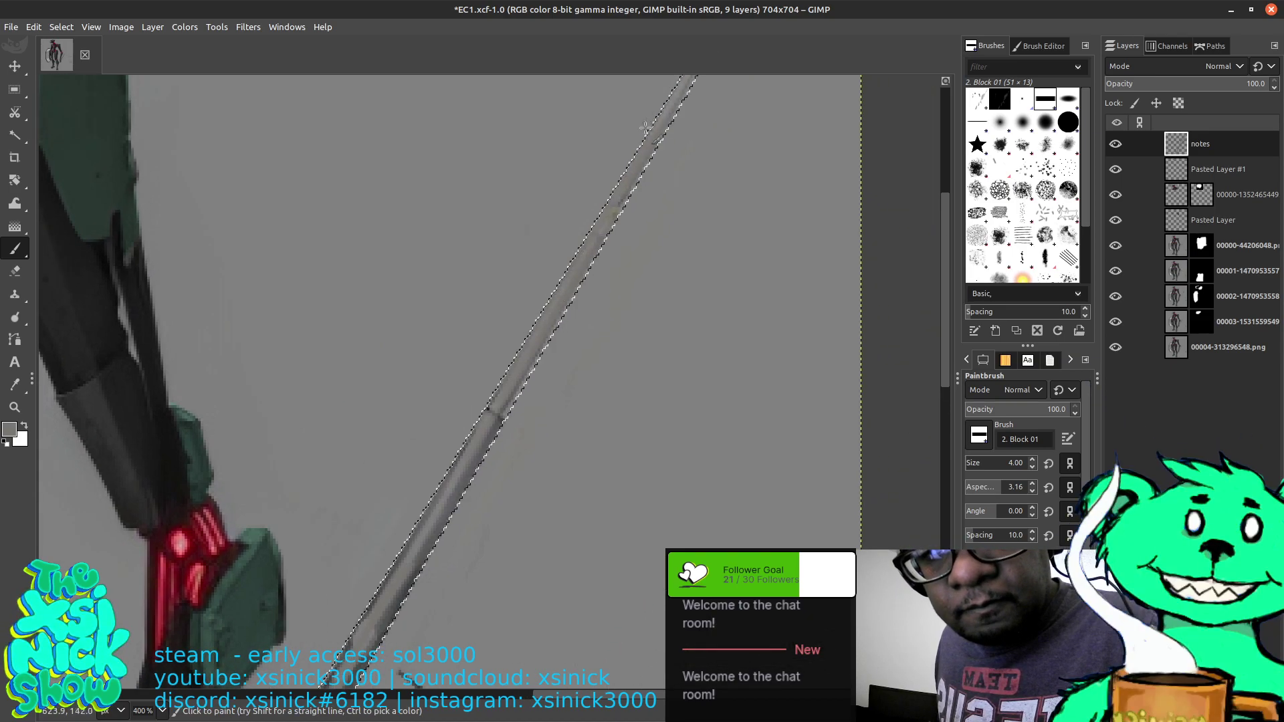
{"action": "scroll", "coordinate": [515, 361], "scroll_direction": "up", "scroll_amount": 3}
{"action": "scroll", "coordinate": [525, 335], "scroll_direction": "right", "scroll_amount": 3}
{"action": "scroll", "coordinate": [648, 137], "scroll_direction": "up", "scroll_amount": 4}
{"action": "scroll", "coordinate": [588, 234], "scroll_direction": "right", "scroll_amount": 4}
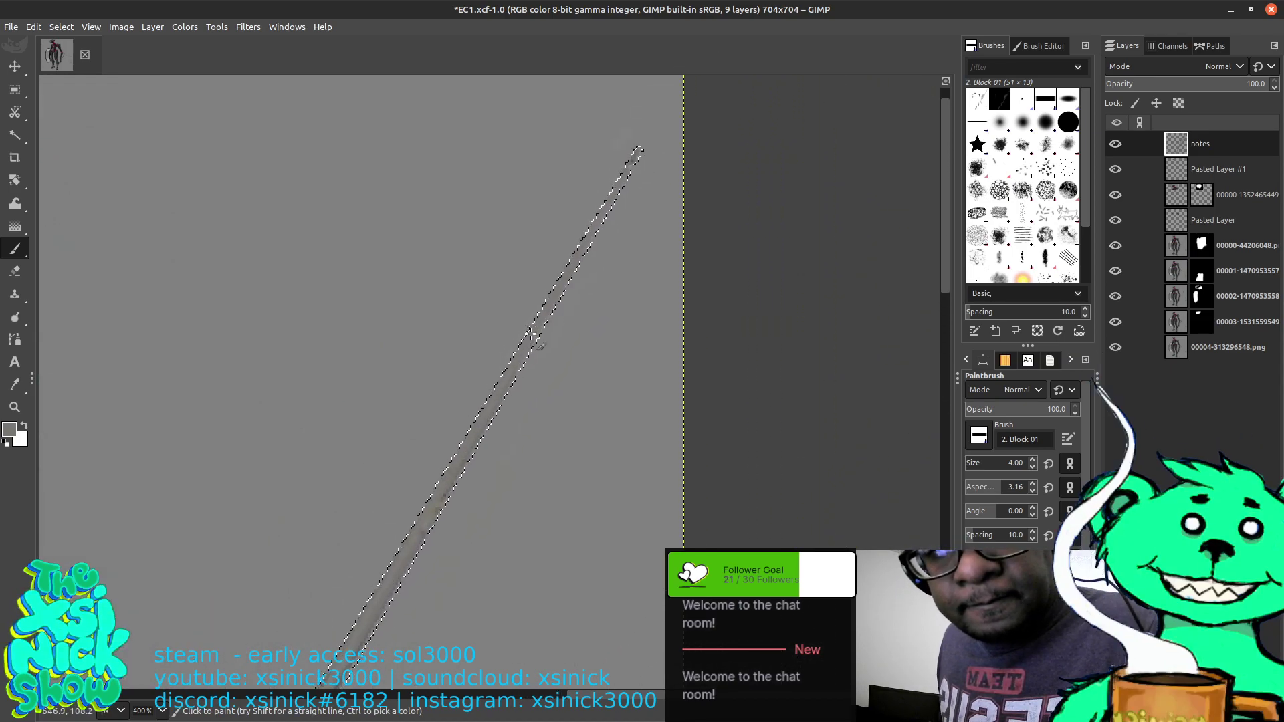
{"action": "scroll", "coordinate": [555, 294], "scroll_direction": "right", "scroll_amount": 5}
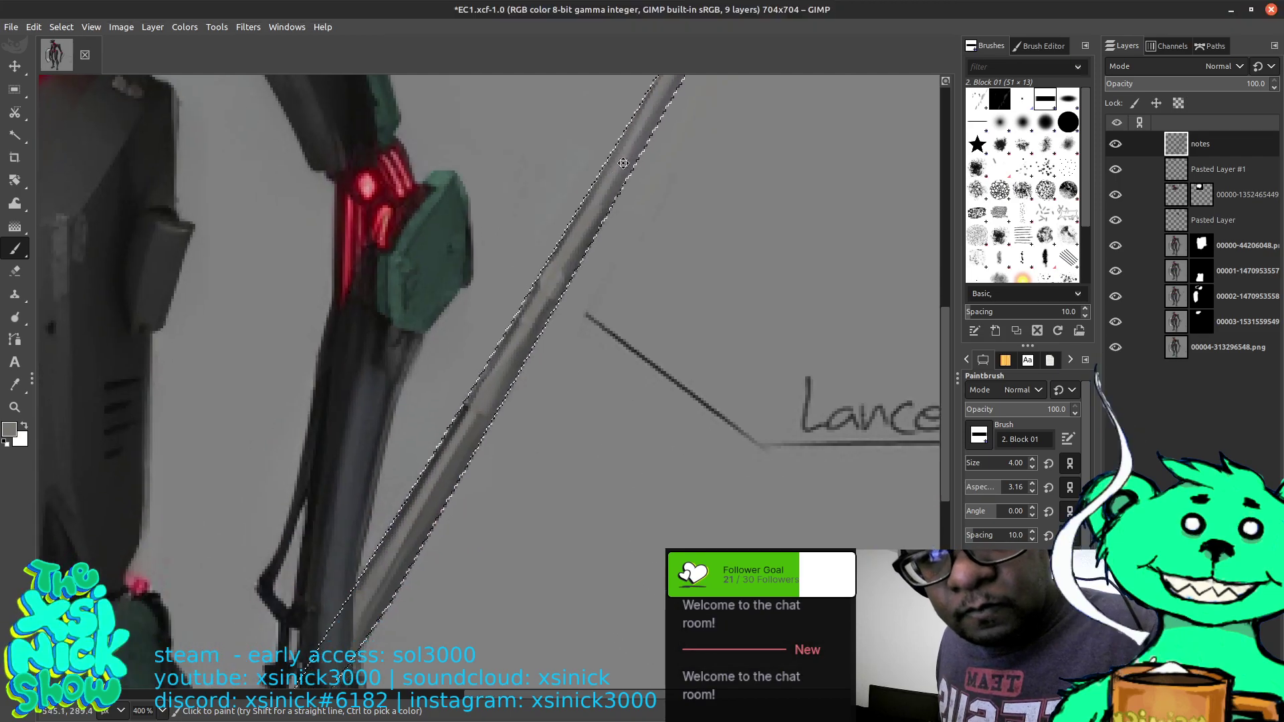
Sample a darker grey and continue shading the lance up to its tip
{"action": "left_click", "coordinate": [426, 480], "text": "ctrl"}
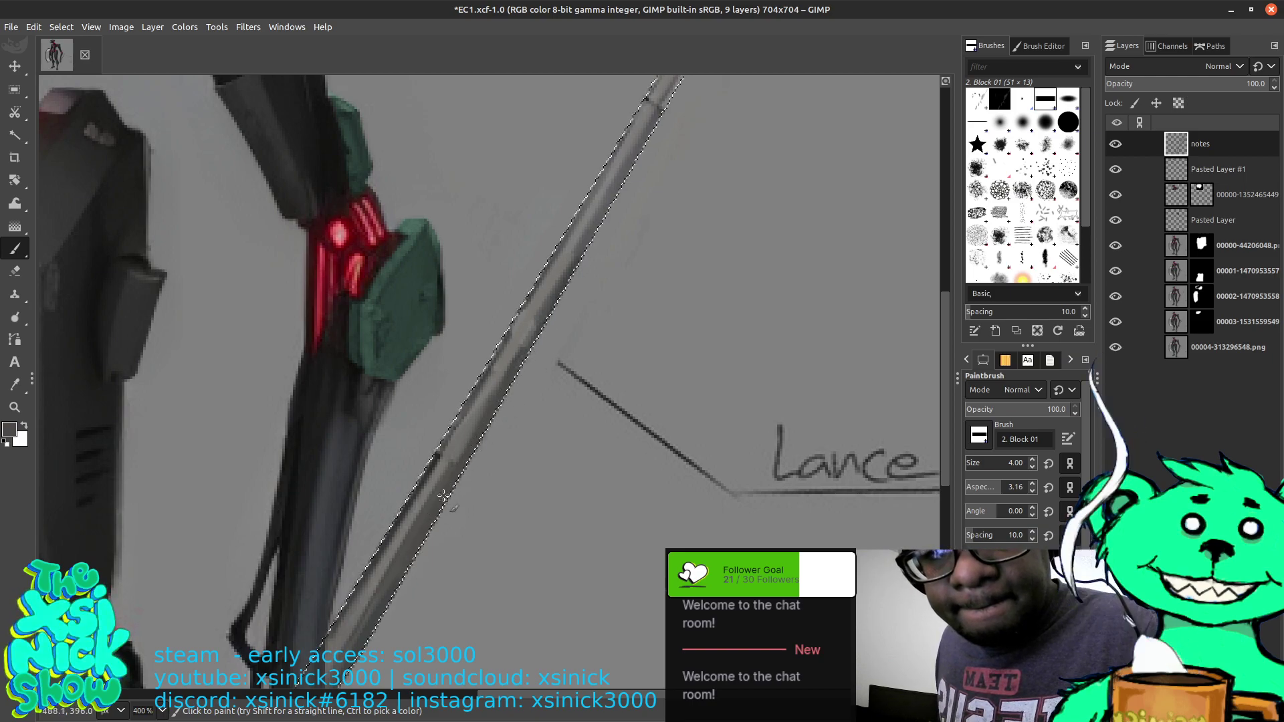
{"action": "scroll", "coordinate": [618, 201], "scroll_direction": "up", "scroll_amount": 5}
{"action": "scroll", "coordinate": [619, 201], "scroll_direction": "right", "scroll_amount": 3}
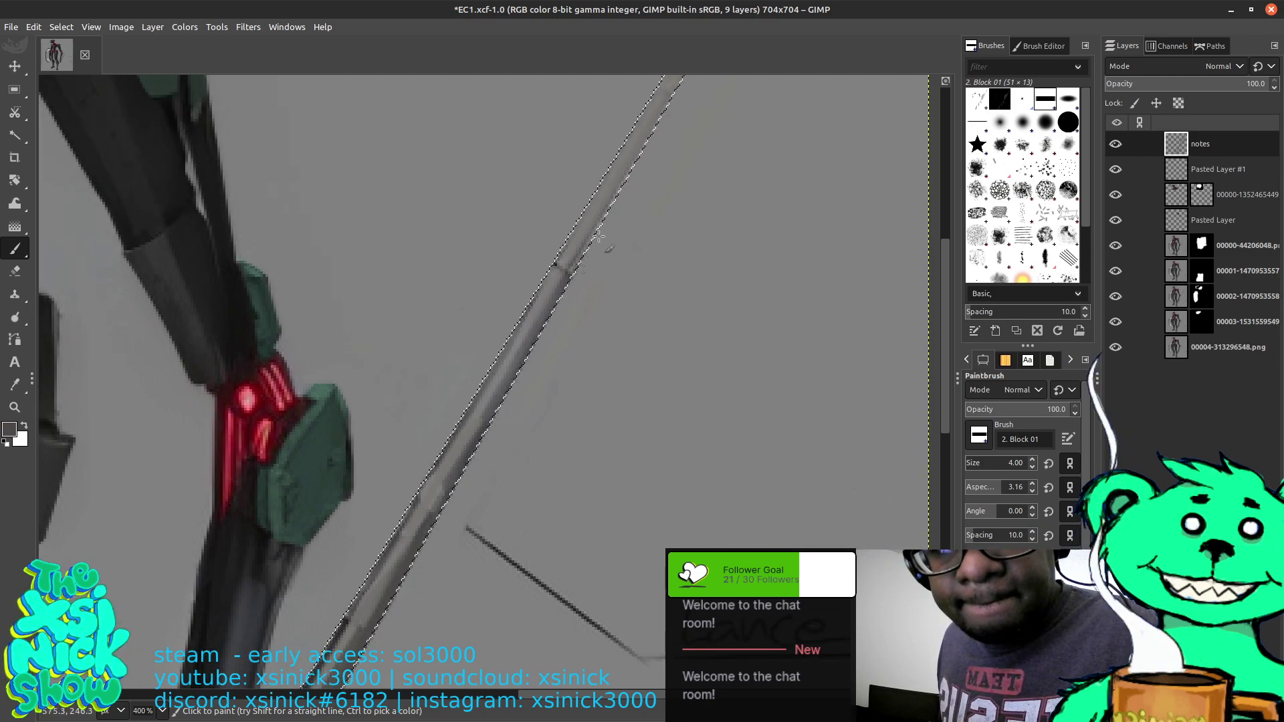
{"action": "scroll", "coordinate": [598, 236], "scroll_direction": "up", "scroll_amount": 5}
{"action": "scroll", "coordinate": [599, 235], "scroll_direction": "right", "scroll_amount": 3}
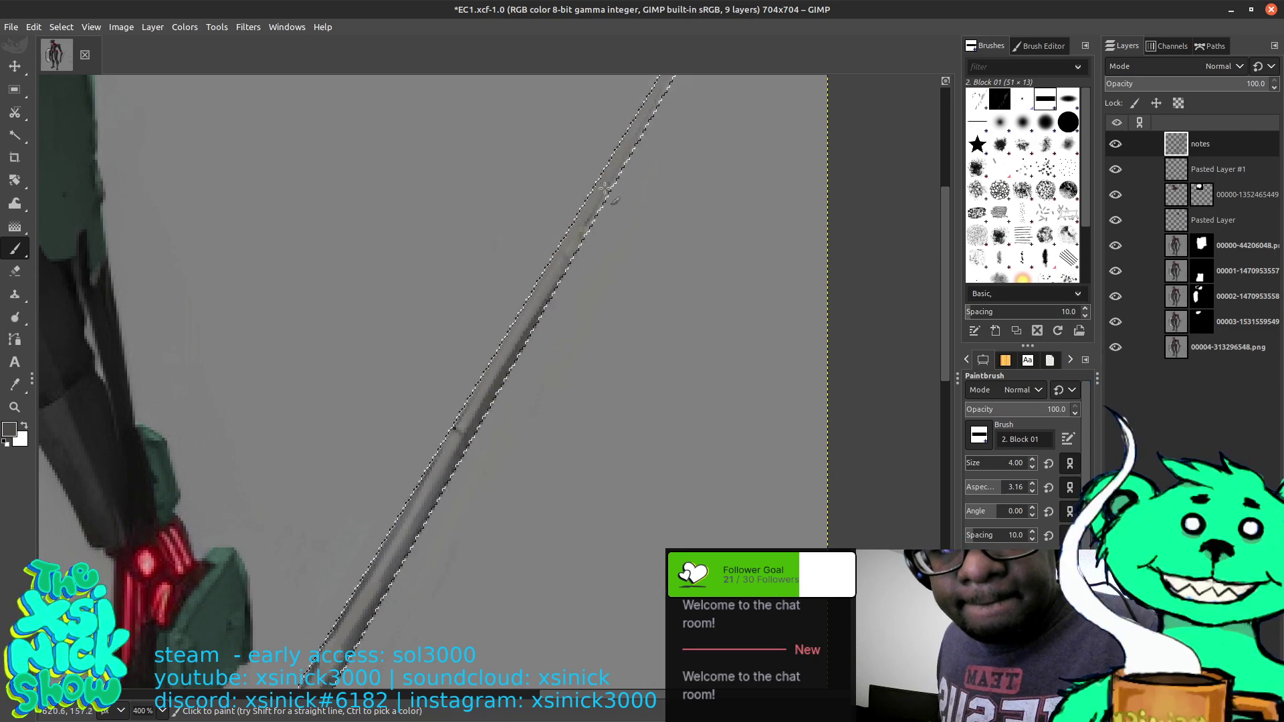
{"action": "scroll", "coordinate": [439, 476], "scroll_direction": "up", "scroll_amount": 5}
{"action": "scroll", "coordinate": [439, 476], "scroll_direction": "right", "scroll_amount": 3}
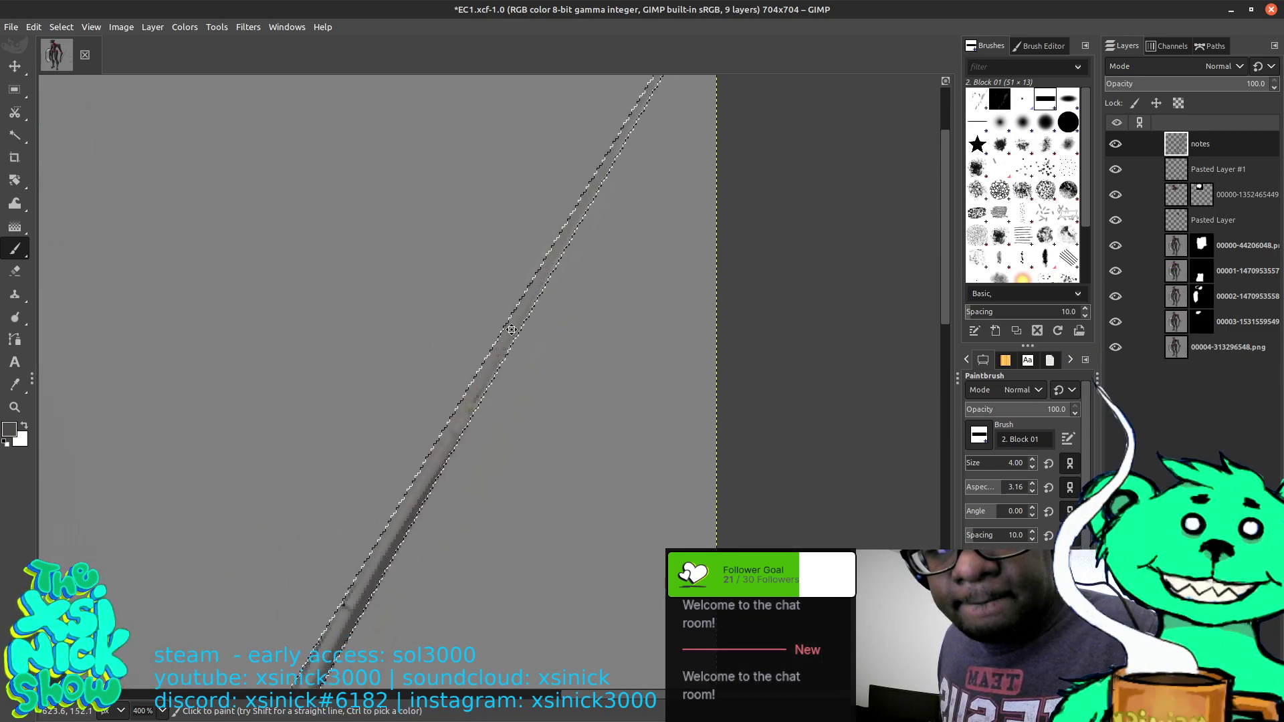
{"action": "scroll", "coordinate": [455, 455], "scroll_direction": "down", "scroll_amount": 5}
{"action": "scroll", "coordinate": [455, 455], "scroll_direction": "left", "scroll_amount": 3}
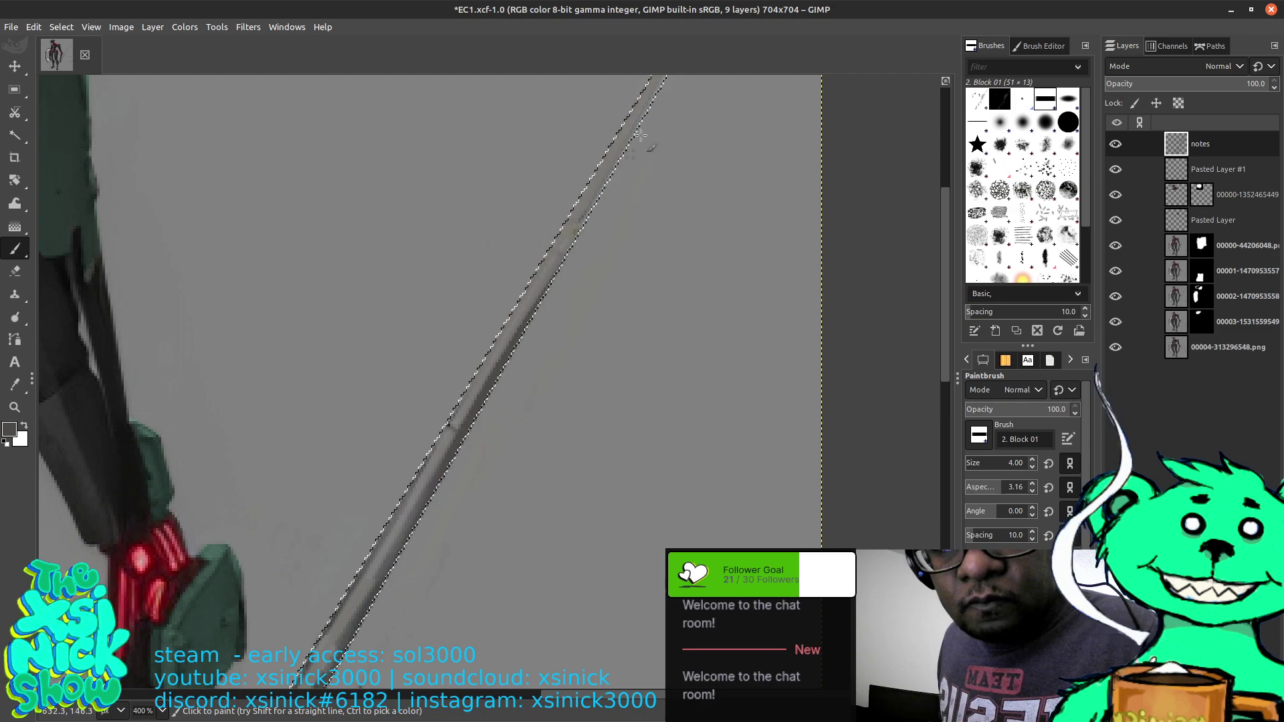
{"action": "scroll", "coordinate": [615, 187], "scroll_direction": "up", "scroll_amount": 5}
{"action": "scroll", "coordinate": [615, 187], "scroll_direction": "right", "scroll_amount": 3}
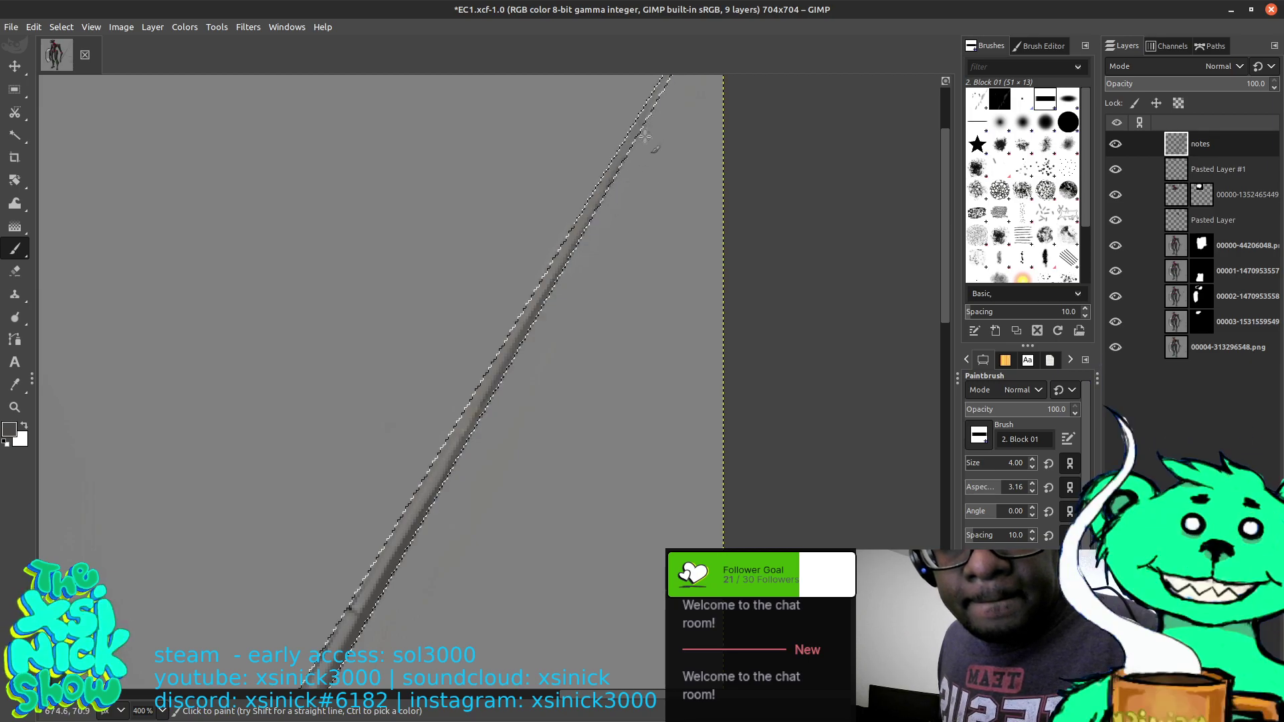
{"action": "scroll", "coordinate": [648, 120], "scroll_direction": "up", "scroll_amount": 2}
{"action": "scroll", "coordinate": [642, 134], "scroll_direction": "right", "scroll_amount": 1}
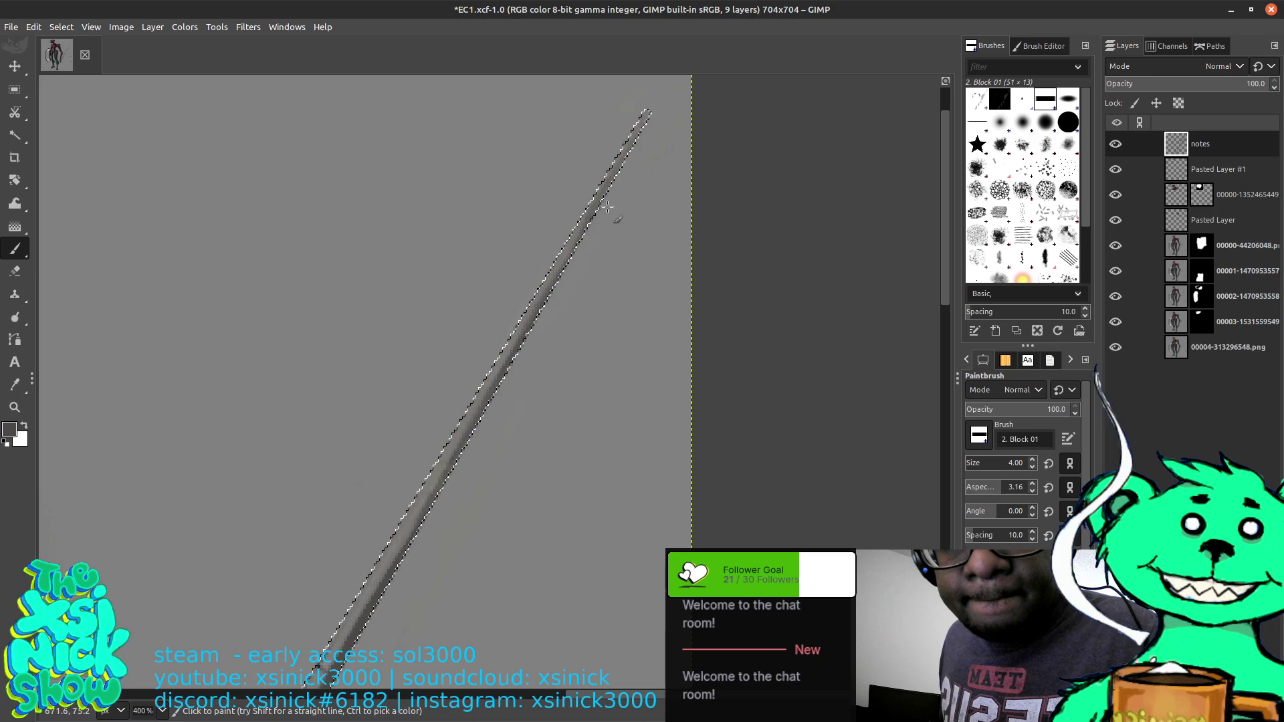
{"action": "scroll", "coordinate": [568, 308], "scroll_direction": "down", "scroll_amount": 5}
{"action": "scroll", "coordinate": [568, 308], "scroll_direction": "left", "scroll_amount": 4}
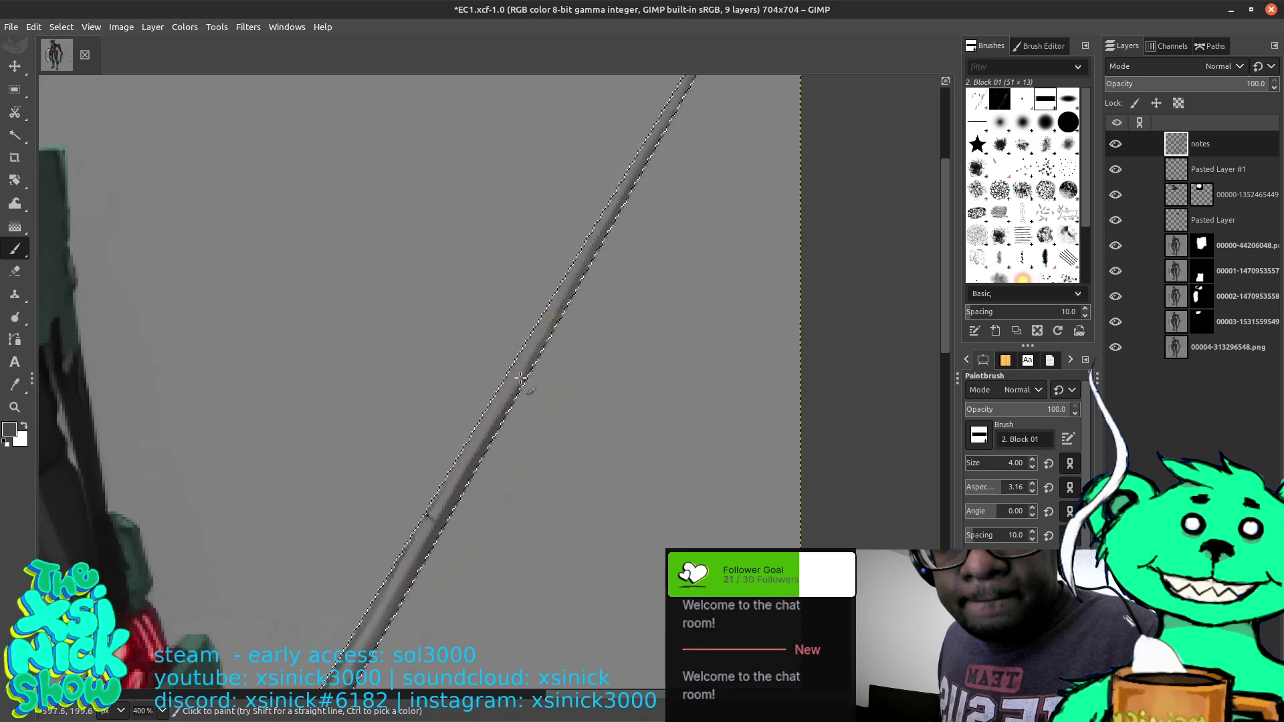
{"action": "scroll", "coordinate": [441, 541], "scroll_direction": "down", "scroll_amount": 5}
{"action": "scroll", "coordinate": [441, 541], "scroll_direction": "left", "scroll_amount": 4}
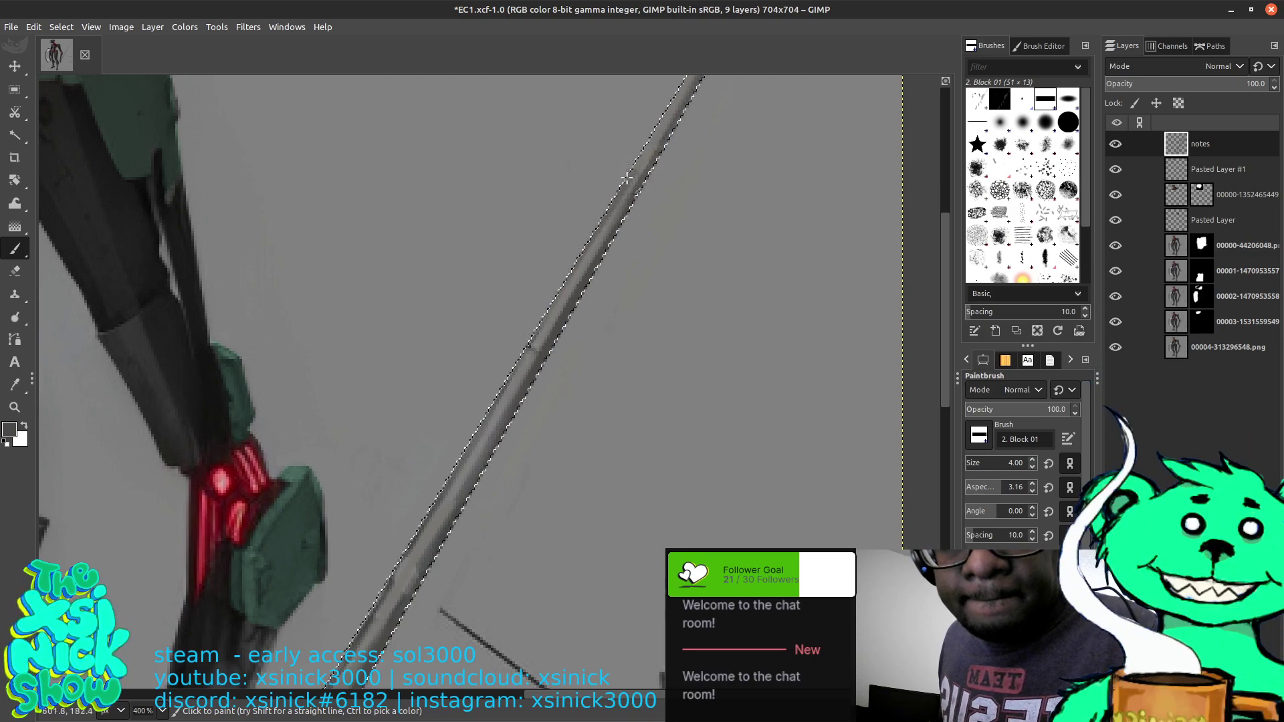
{"action": "scroll", "coordinate": [503, 407], "scroll_direction": "up", "scroll_amount": 6}
{"action": "scroll", "coordinate": [503, 407], "scroll_direction": "right", "scroll_amount": 4}
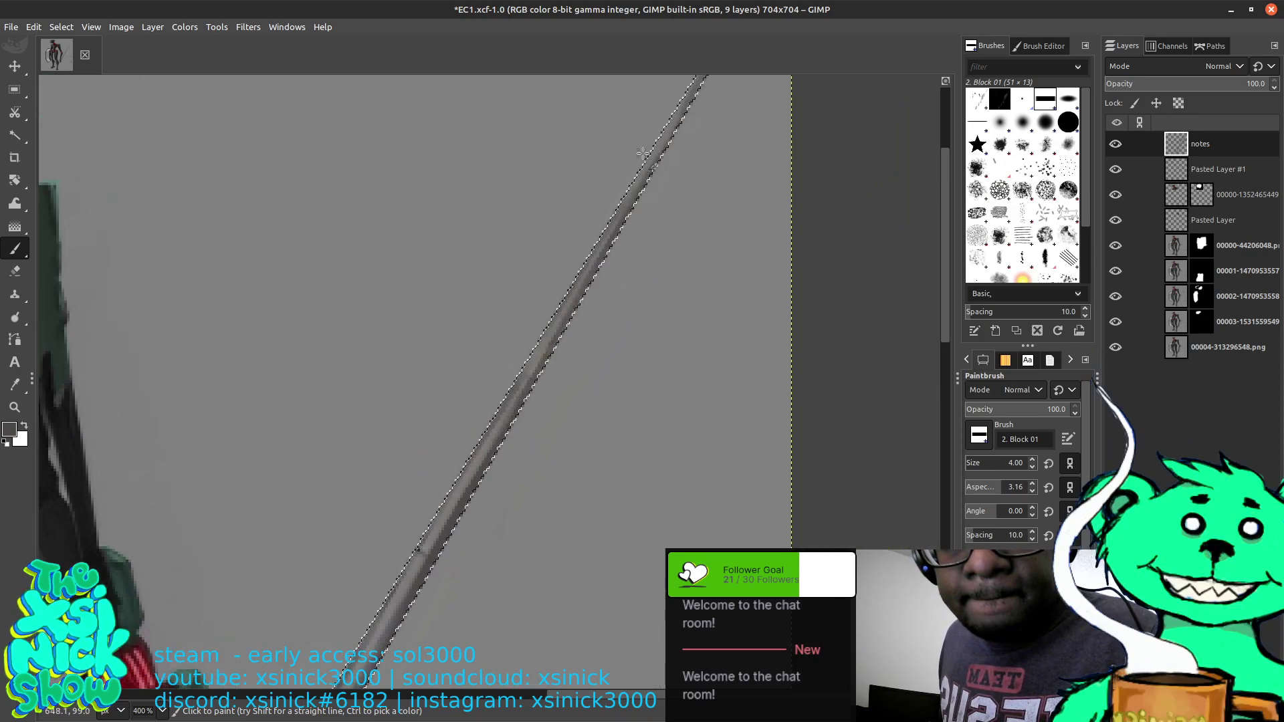
{"action": "scroll", "coordinate": [506, 362], "scroll_direction": "up", "scroll_amount": 6}
{"action": "scroll", "coordinate": [506, 361], "scroll_direction": "right", "scroll_amount": 5}
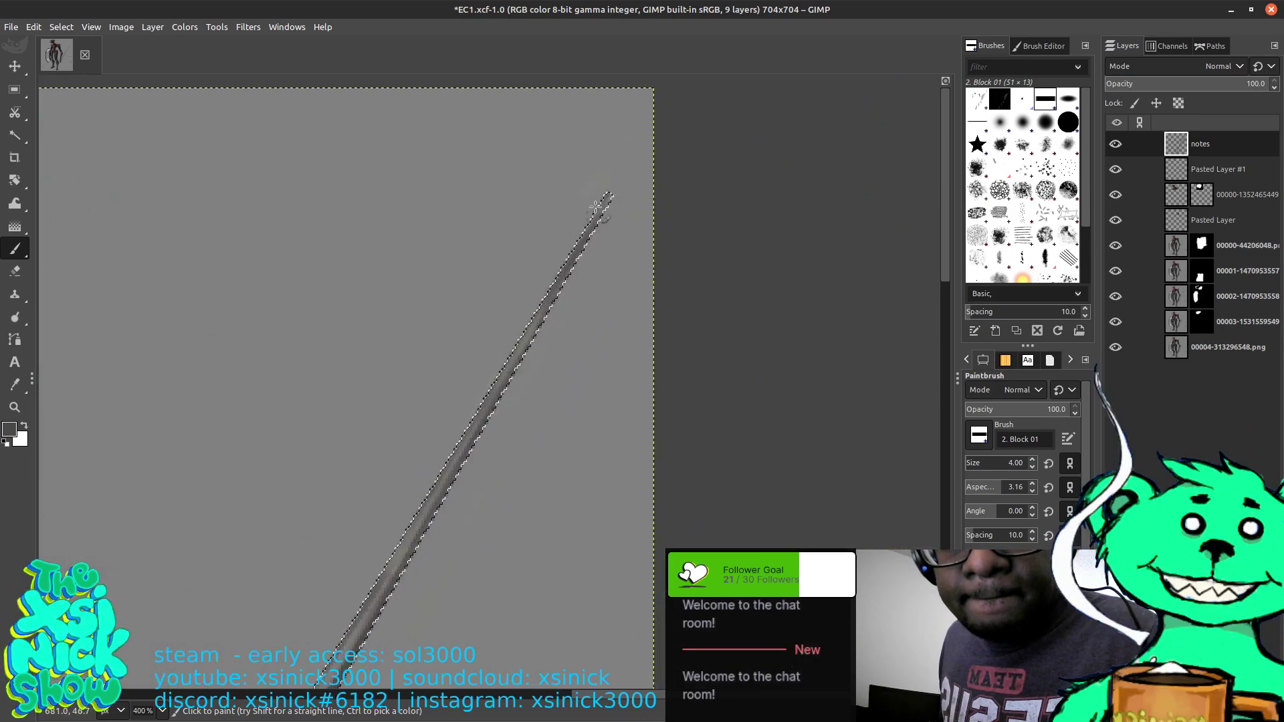
{"action": "scroll", "coordinate": [469, 426], "scroll_direction": "down", "scroll_amount": 3}
{"action": "scroll", "coordinate": [469, 426], "scroll_direction": "left", "scroll_amount": 3}
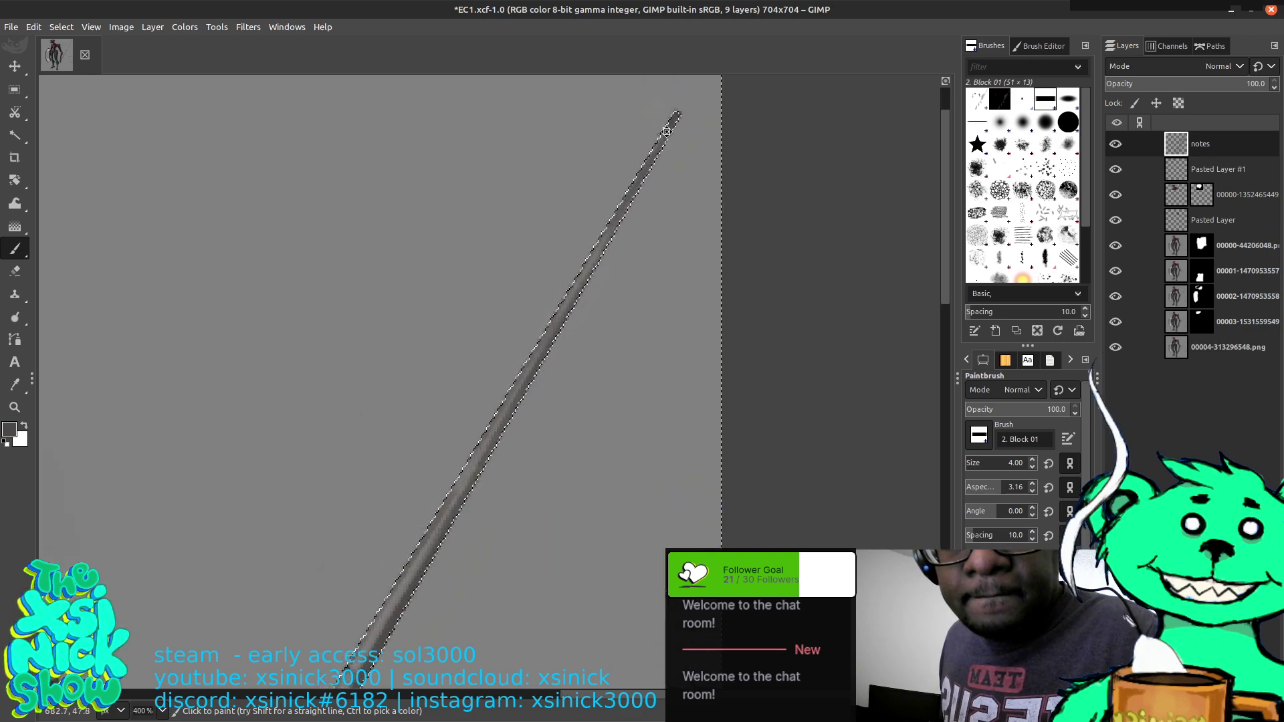
{"action": "scroll", "coordinate": [469, 426], "scroll_direction": "down", "scroll_amount": 4}
{"action": "scroll", "coordinate": [470, 427], "scroll_direction": "left", "scroll_amount": 3}
{"action": "scroll", "coordinate": [508, 388], "scroll_direction": "down", "scroll_amount": 5}
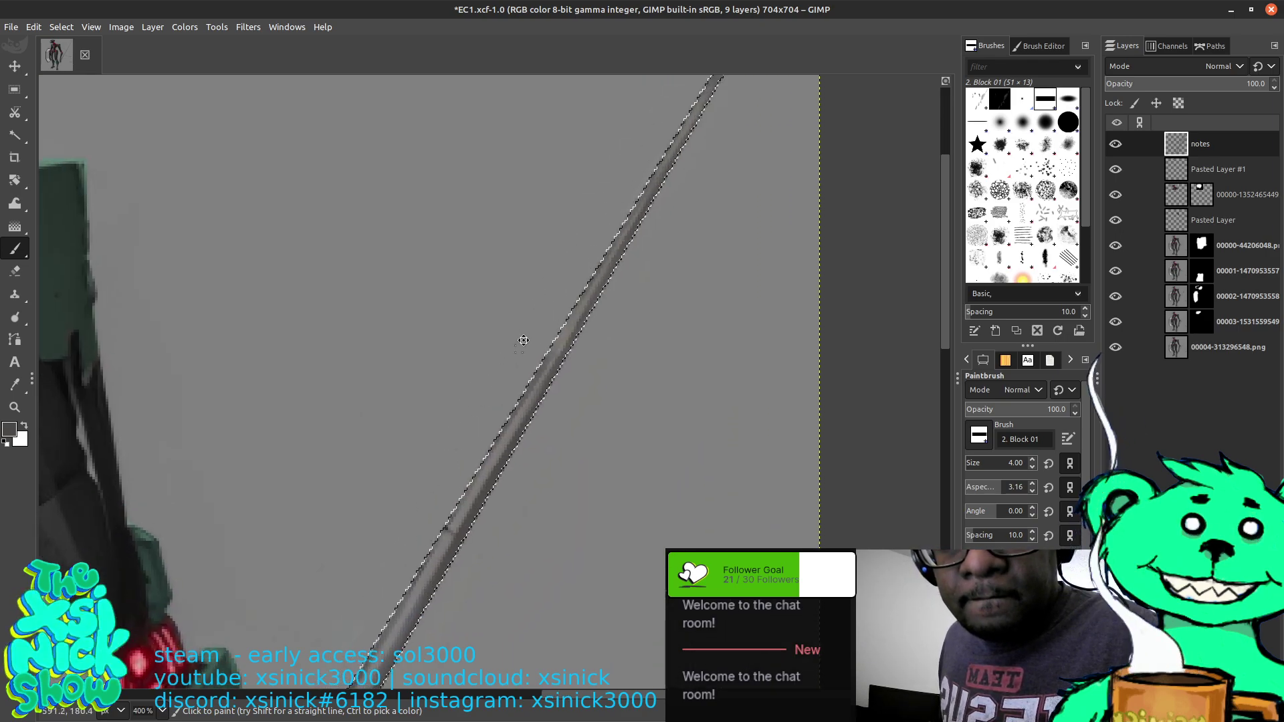
{"action": "scroll", "coordinate": [567, 319], "scroll_direction": "left", "scroll_amount": 4}
Return to the lance near the legs and shrink the Block 01 brush to size 3
{"action": "scroll", "coordinate": [567, 320], "scroll_direction": "left", "scroll_amount": 4}
{"action": "scroll", "coordinate": [567, 320], "scroll_direction": "down", "scroll_amount": 2}
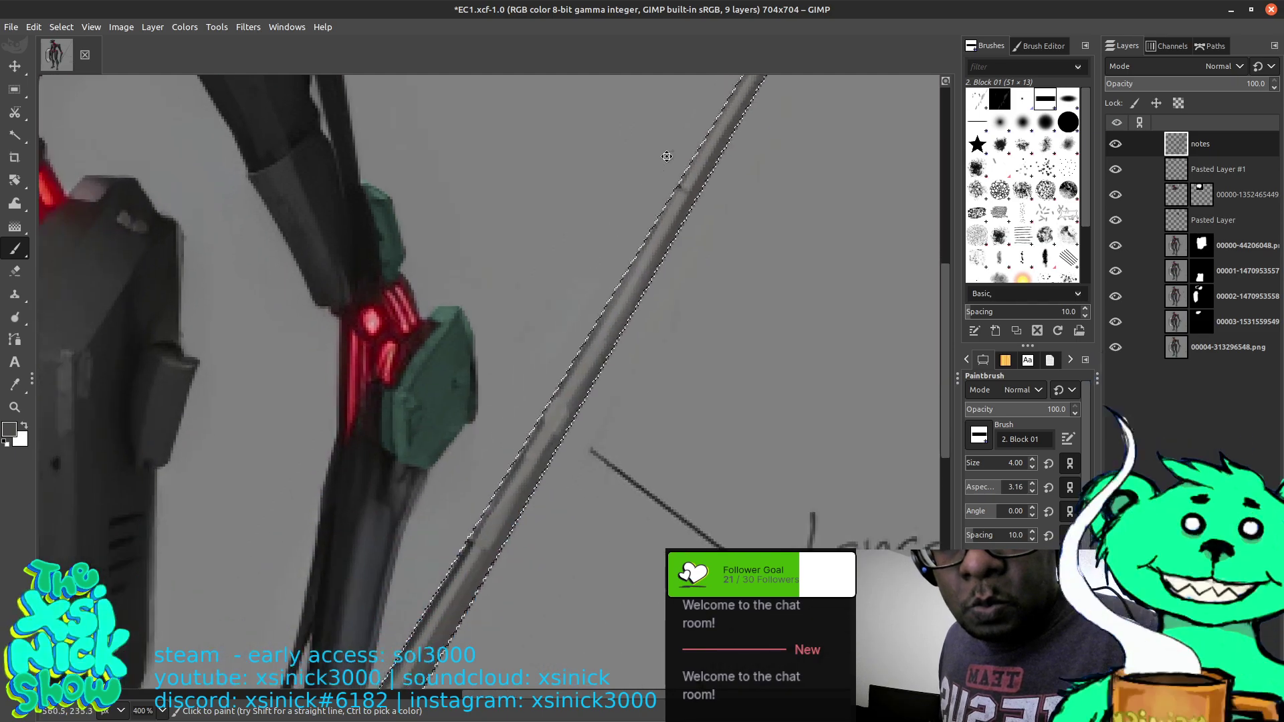
{"action": "scroll", "coordinate": [521, 441], "scroll_direction": "down", "scroll_amount": 4}
{"action": "scroll", "coordinate": [521, 442], "scroll_direction": "down", "scroll_amount": 2}
{"action": "scroll", "coordinate": [521, 441], "scroll_direction": "left", "scroll_amount": 1}
{"action": "scroll", "coordinate": [535, 431], "scroll_direction": "down", "scroll_amount": 3}
{"action": "scroll", "coordinate": [535, 431], "scroll_direction": "left", "scroll_amount": 2}
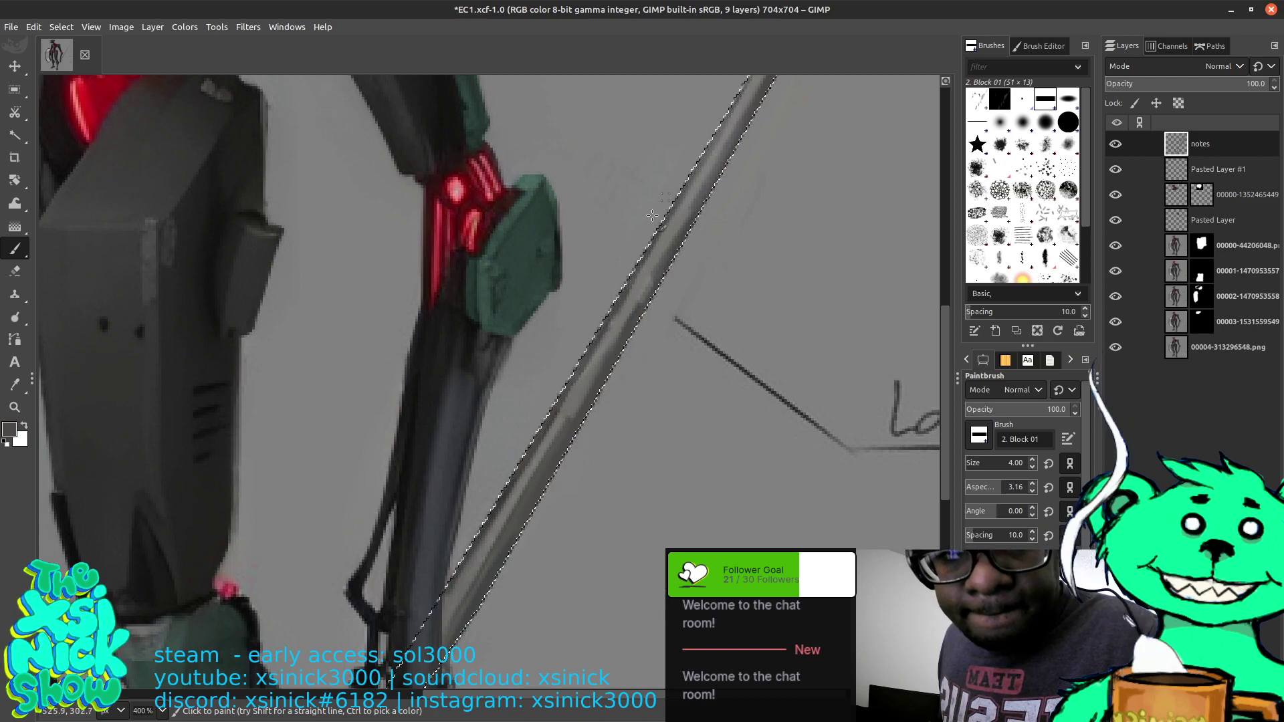
{"action": "scroll", "coordinate": [707, 134], "scroll_direction": "down", "scroll_amount": 3}
{"action": "scroll", "coordinate": [707, 135], "scroll_direction": "left", "scroll_amount": 2}
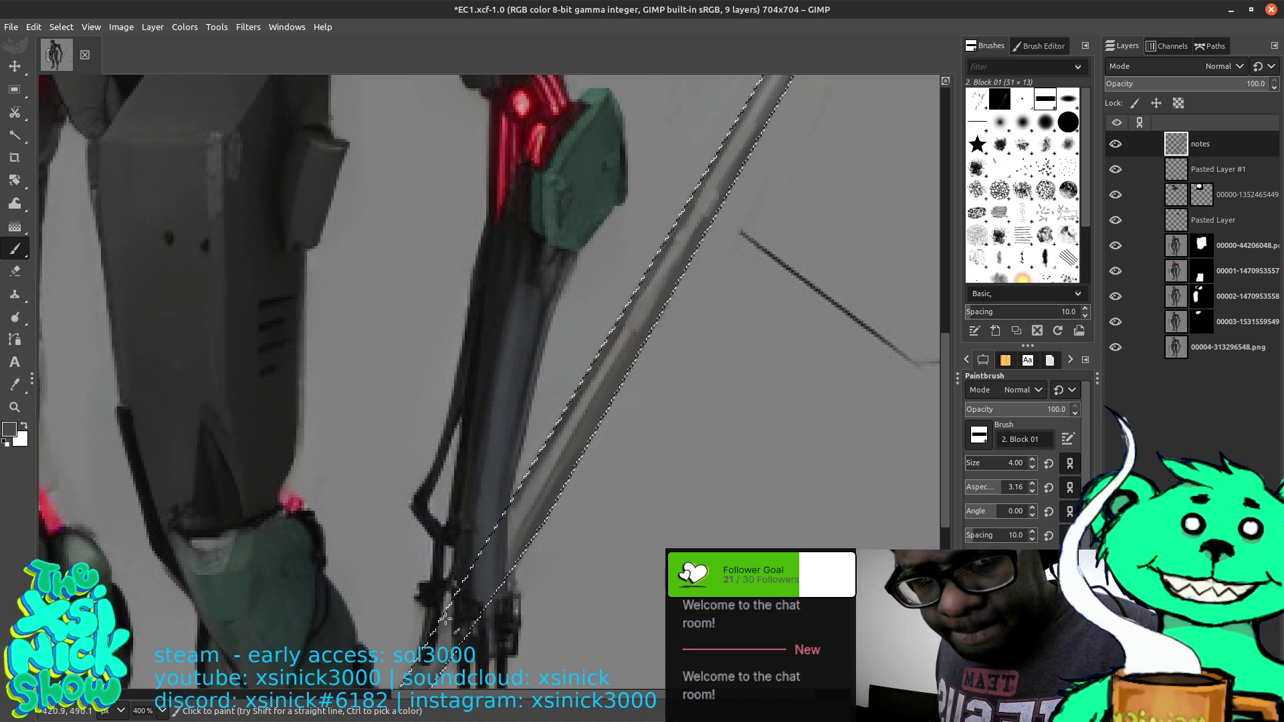
{"action": "scroll", "coordinate": [542, 446], "scroll_direction": "up", "scroll_amount": 1}
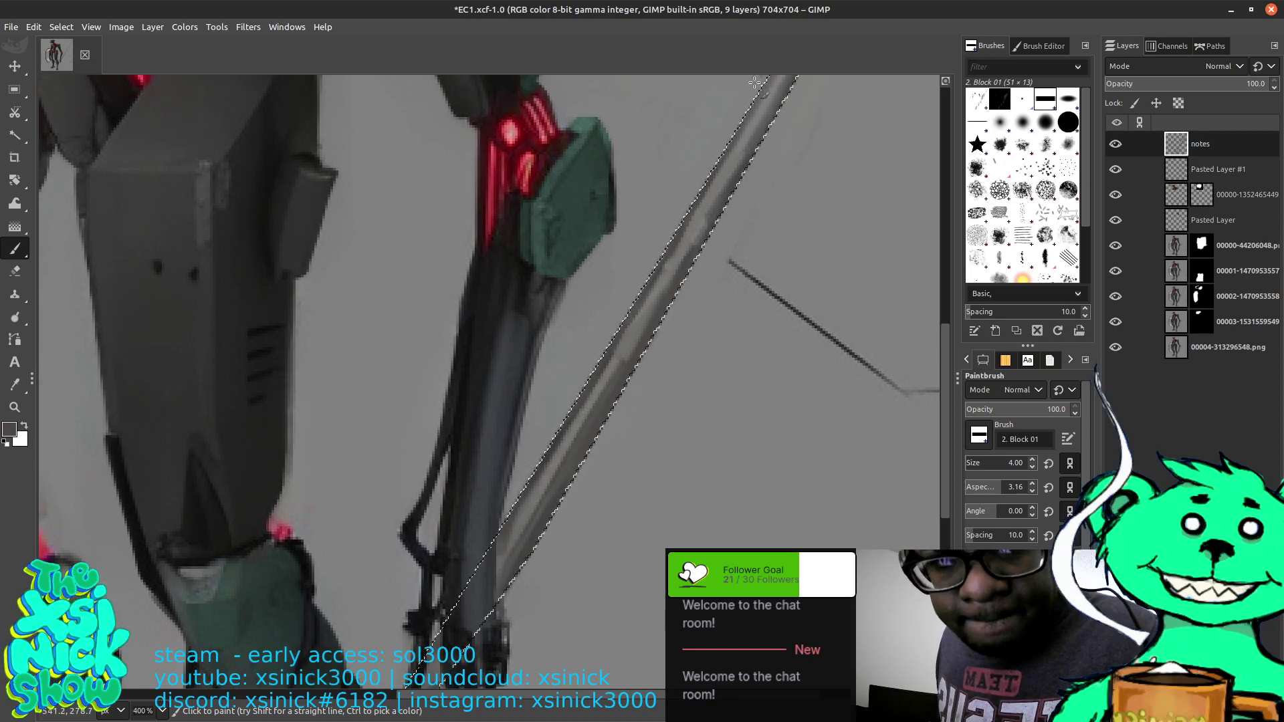
{"action": "scroll", "coordinate": [573, 381], "scroll_direction": "up", "scroll_amount": 5}
{"action": "scroll", "coordinate": [573, 382], "scroll_direction": "right", "scroll_amount": 3}
{"action": "scroll", "coordinate": [738, 107], "scroll_direction": "up", "scroll_amount": 2}
{"action": "scroll", "coordinate": [738, 107], "scroll_direction": "right", "scroll_amount": 2}
{"action": "scroll", "coordinate": [732, 105], "scroll_direction": "up", "scroll_amount": 1}
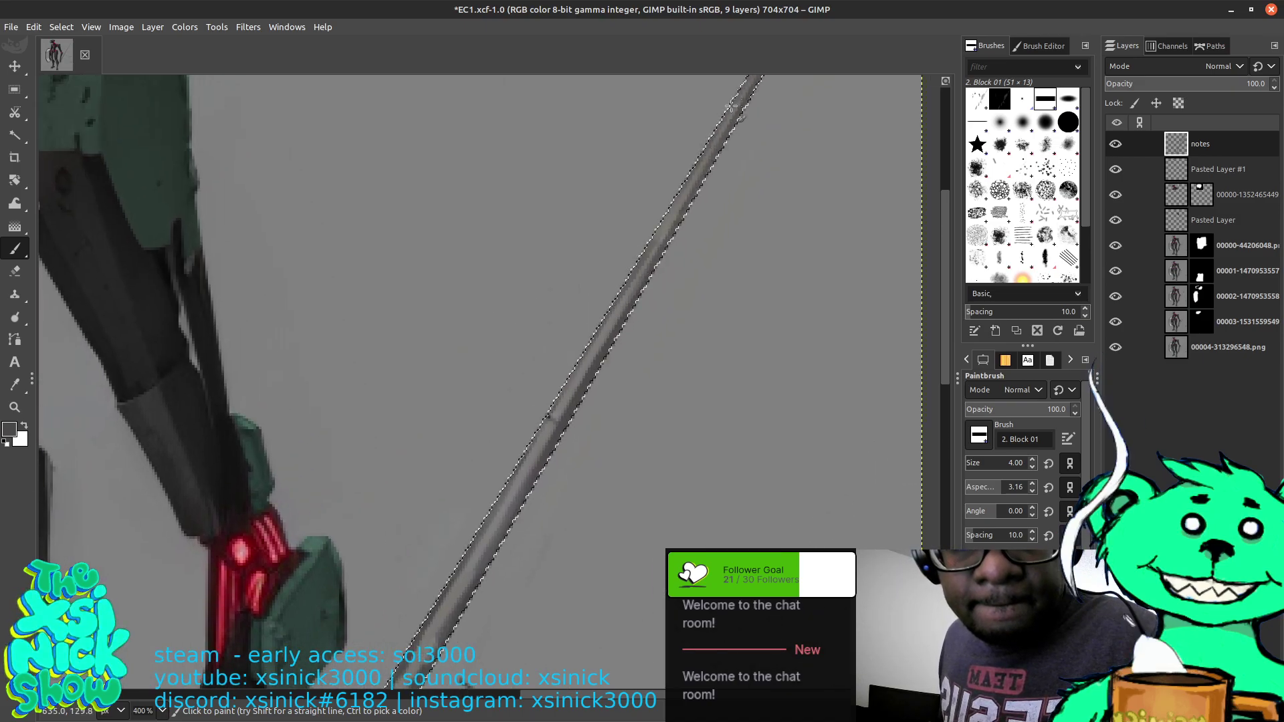
{"action": "scroll", "coordinate": [662, 209], "scroll_direction": "down", "scroll_amount": 2}
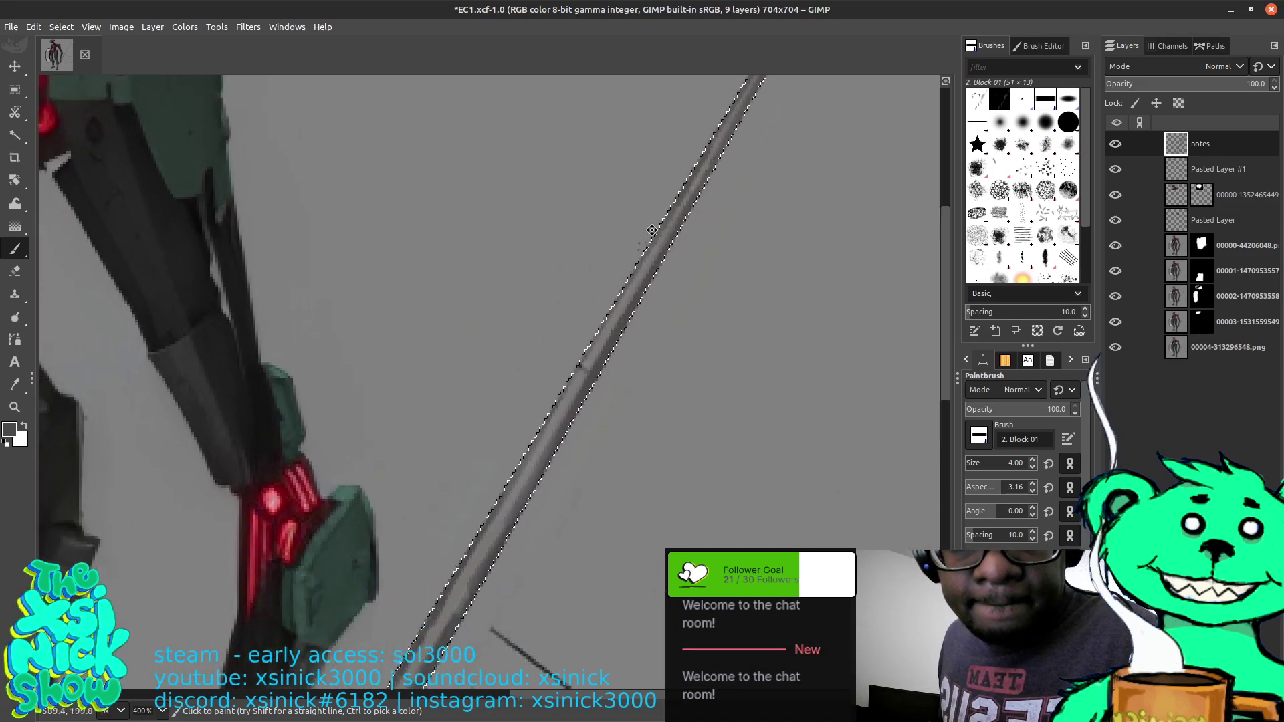
{"action": "scroll", "coordinate": [662, 210], "scroll_direction": "down", "scroll_amount": 2}
{"action": "scroll", "coordinate": [662, 210], "scroll_direction": "left", "scroll_amount": 2}
{"action": "scroll", "coordinate": [736, 134], "scroll_direction": "down", "scroll_amount": 4}
{"action": "scroll", "coordinate": [736, 134], "scroll_direction": "left", "scroll_amount": 3}
{"action": "scroll", "coordinate": [576, 435], "scroll_direction": "down", "scroll_amount": 5}
{"action": "scroll", "coordinate": [576, 434], "scroll_direction": "left", "scroll_amount": 3}
{"action": "scroll", "coordinate": [576, 435], "scroll_direction": "down", "scroll_amount": 1}
{"action": "scroll", "coordinate": [575, 435], "scroll_direction": "left", "scroll_amount": 1}
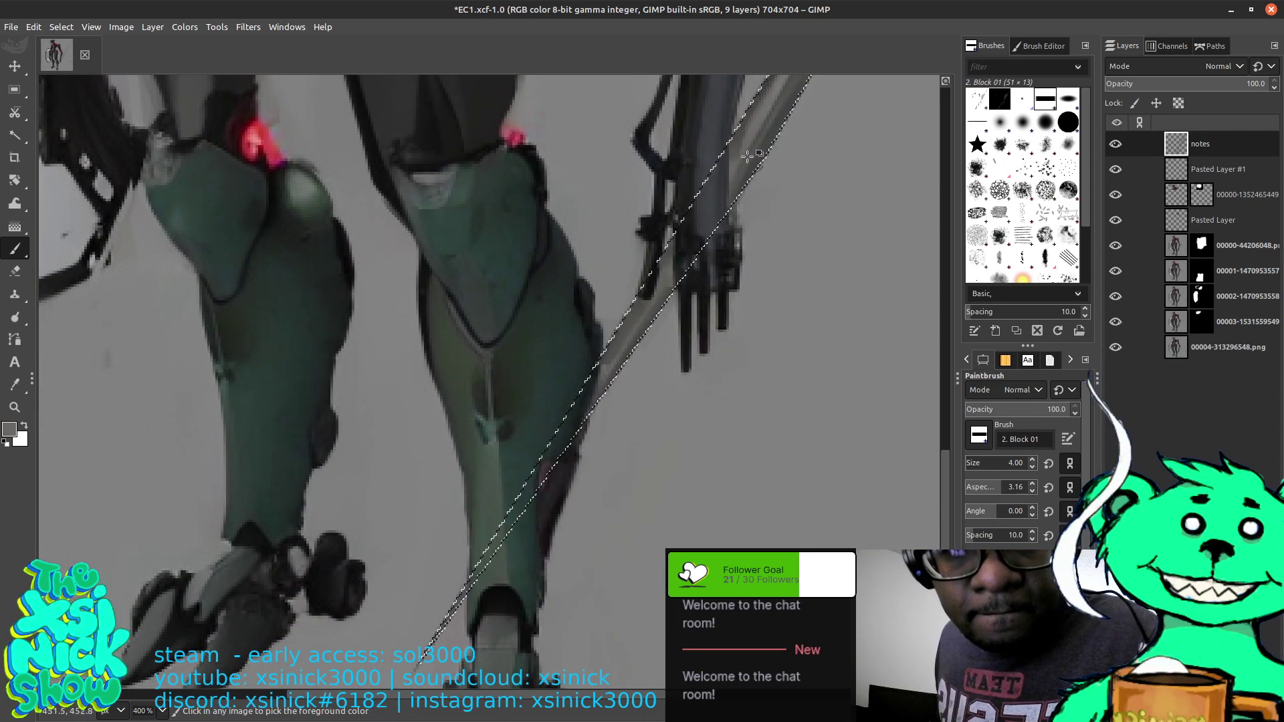
{"action": "key", "text": "bracketleft"}
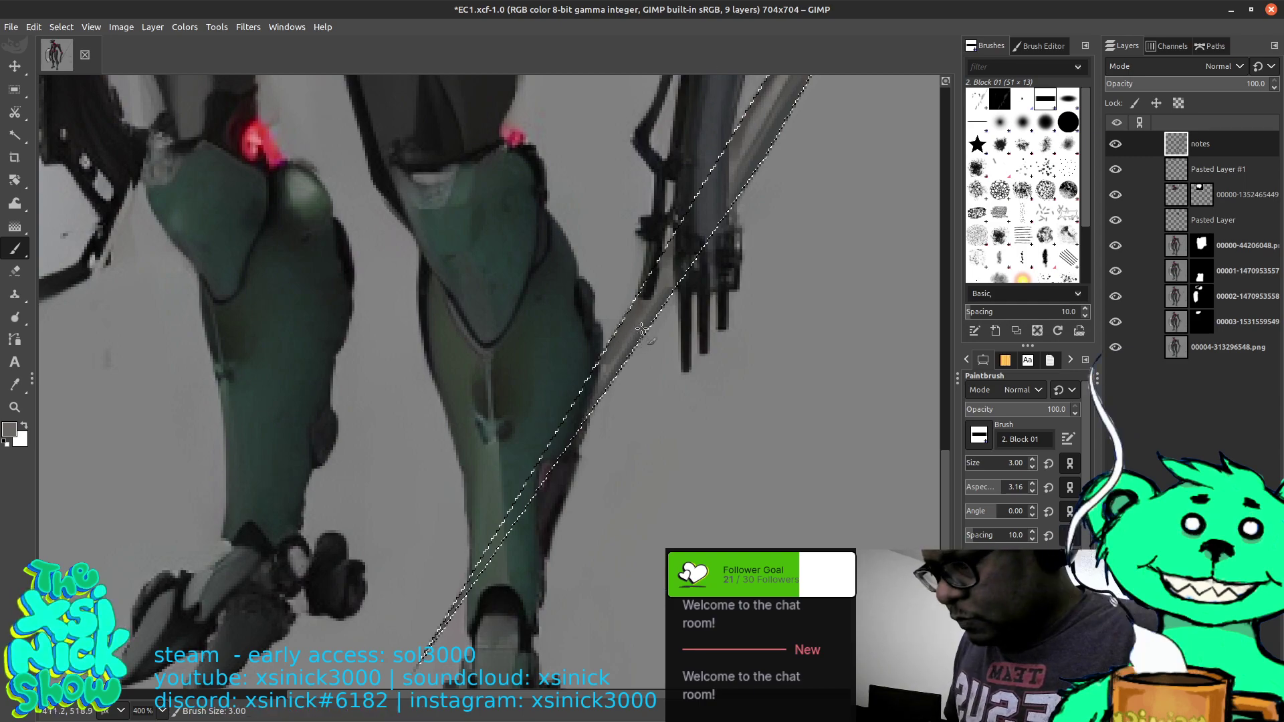
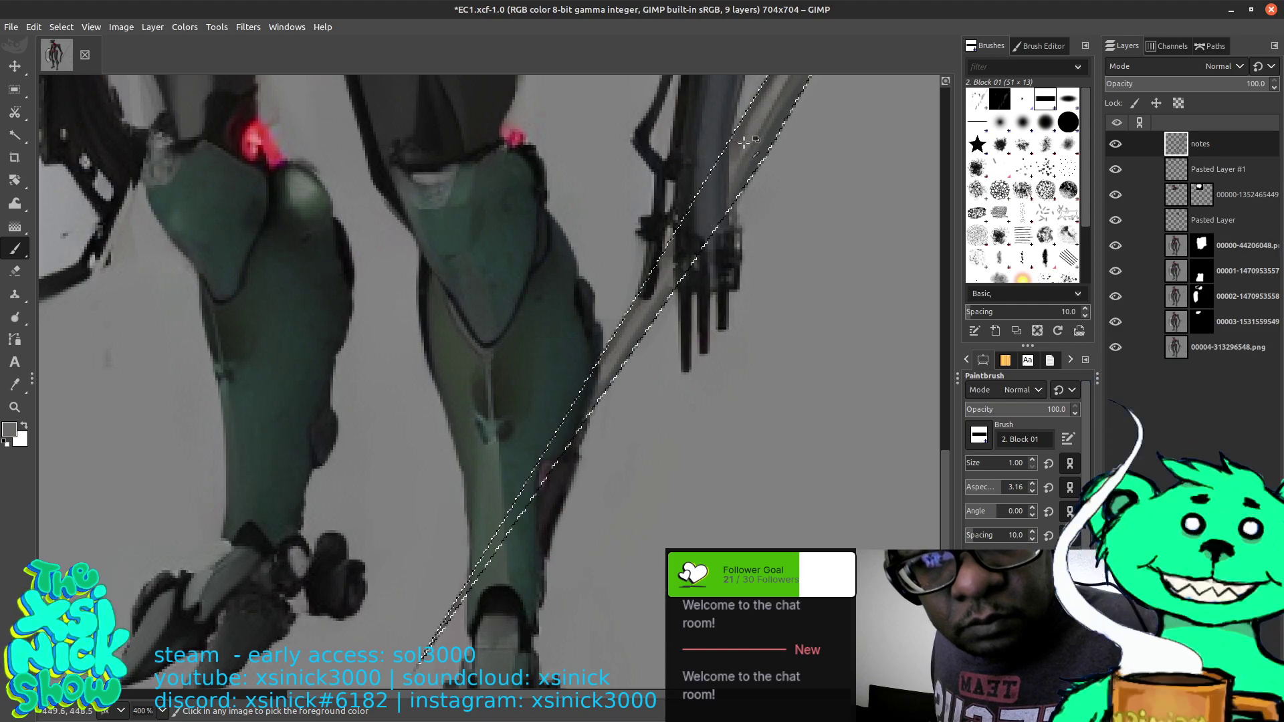
Sample the lance shaft's grey from several points as the foreground paint colour
{"action": "left_click", "coordinate": [669, 245], "text": "ctrl"}
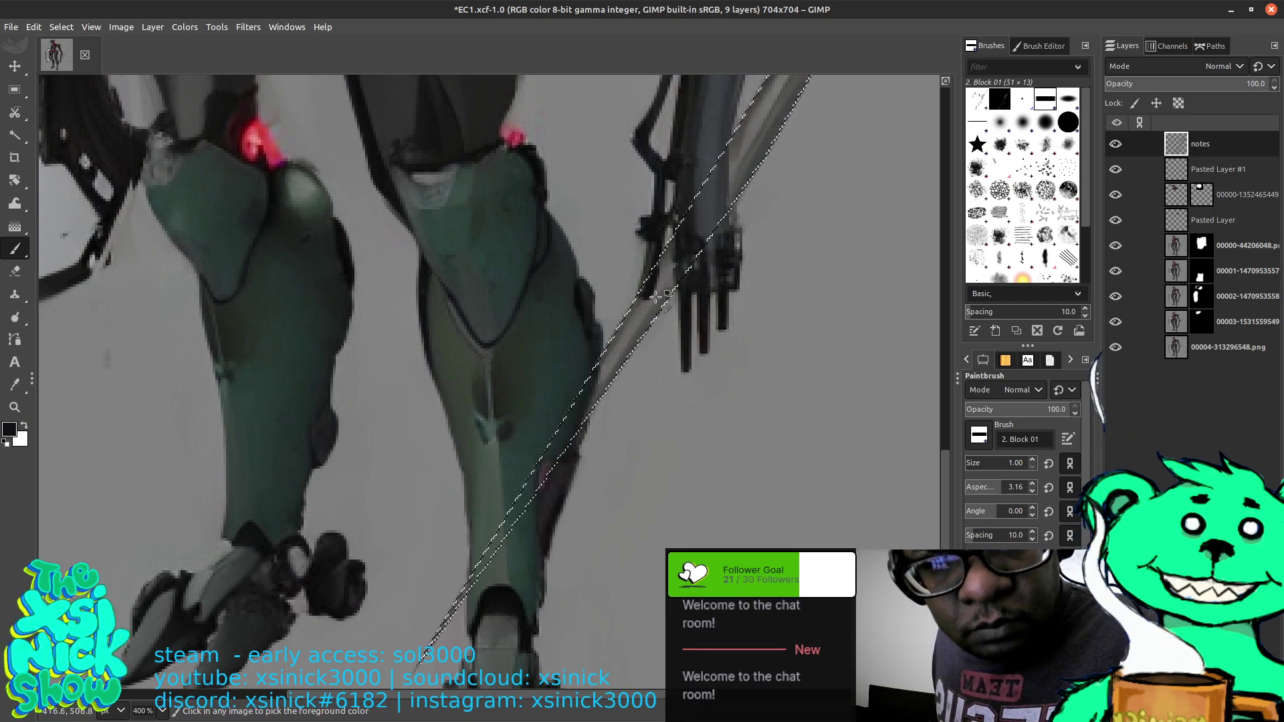
{"action": "left_click", "coordinate": [662, 280], "text": "ctrl"}
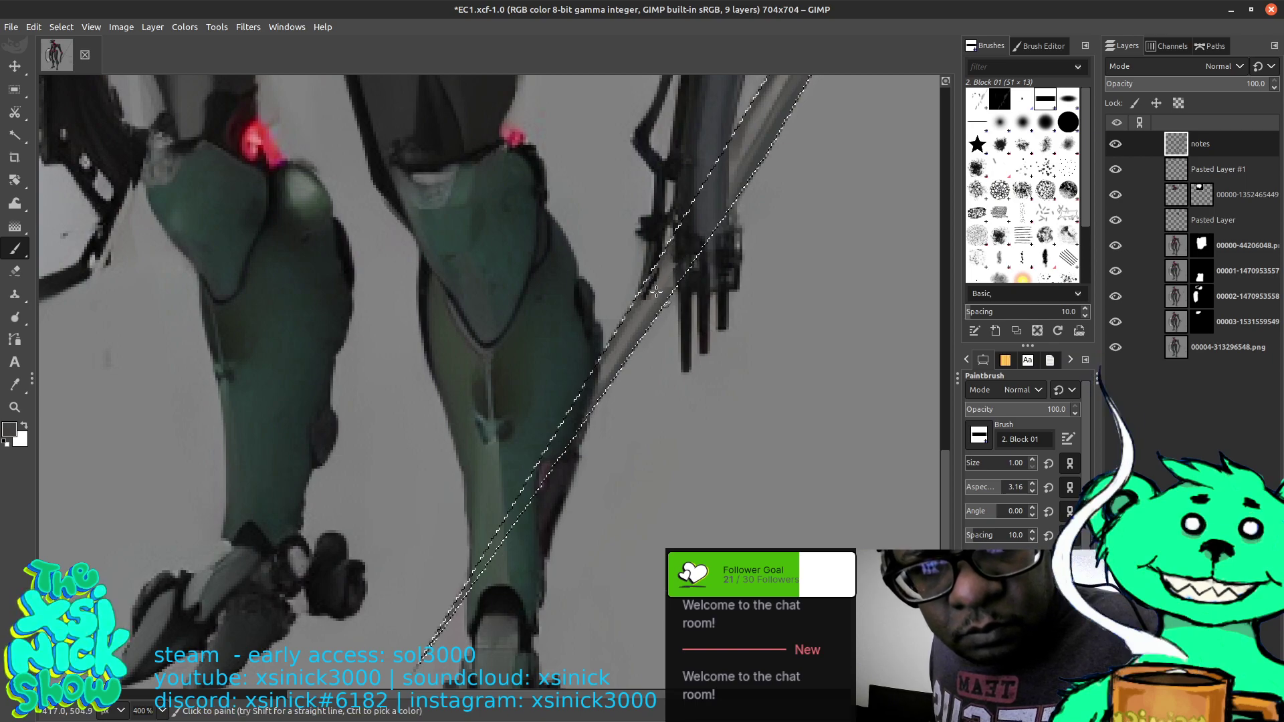
{"action": "left_click", "coordinate": [652, 285], "text": "ctrl"}
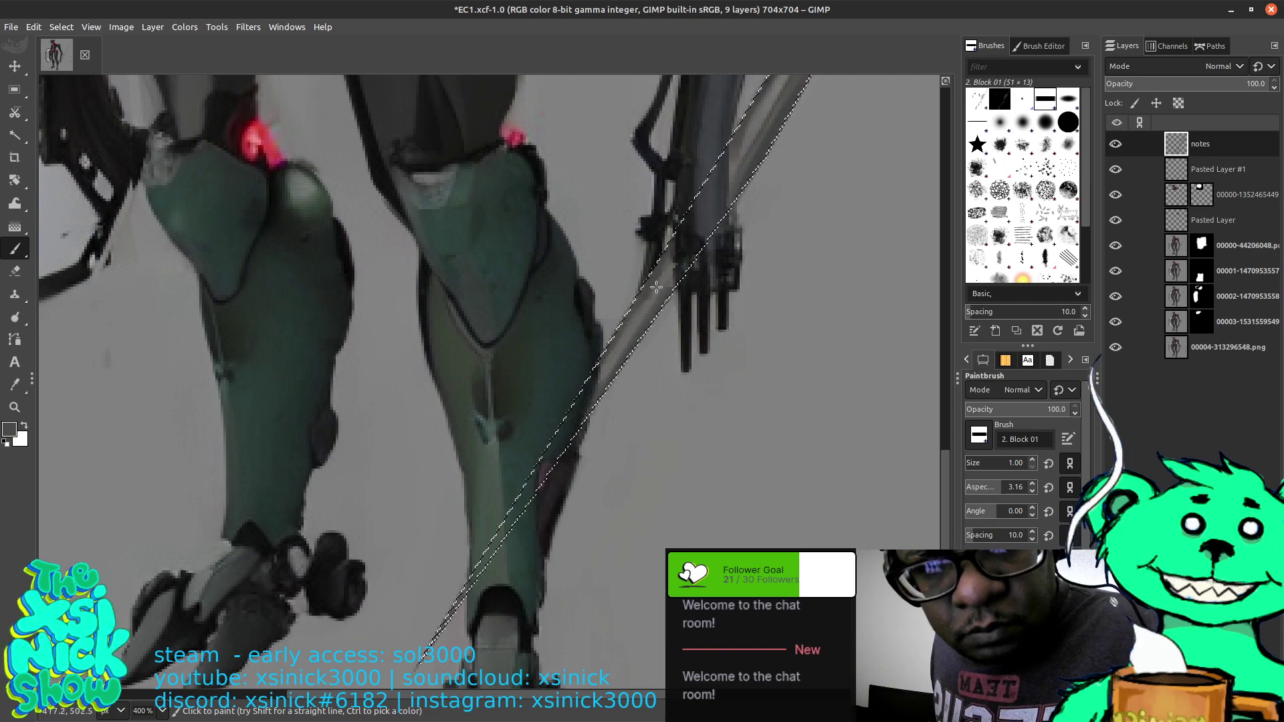
{"action": "left_click", "coordinate": [660, 274], "text": "ctrl"}
{"action": "key", "text": "ctrl"}
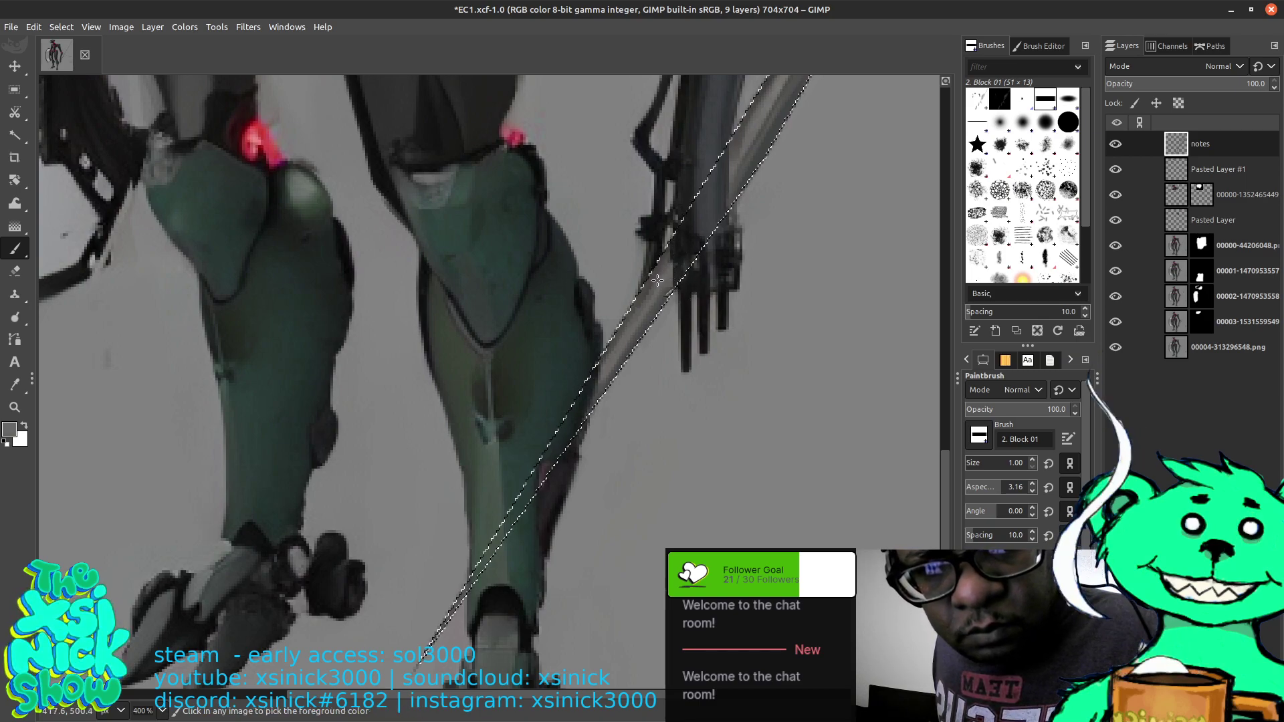
{"action": "left_click", "coordinate": [671, 269], "text": "ctrl"}
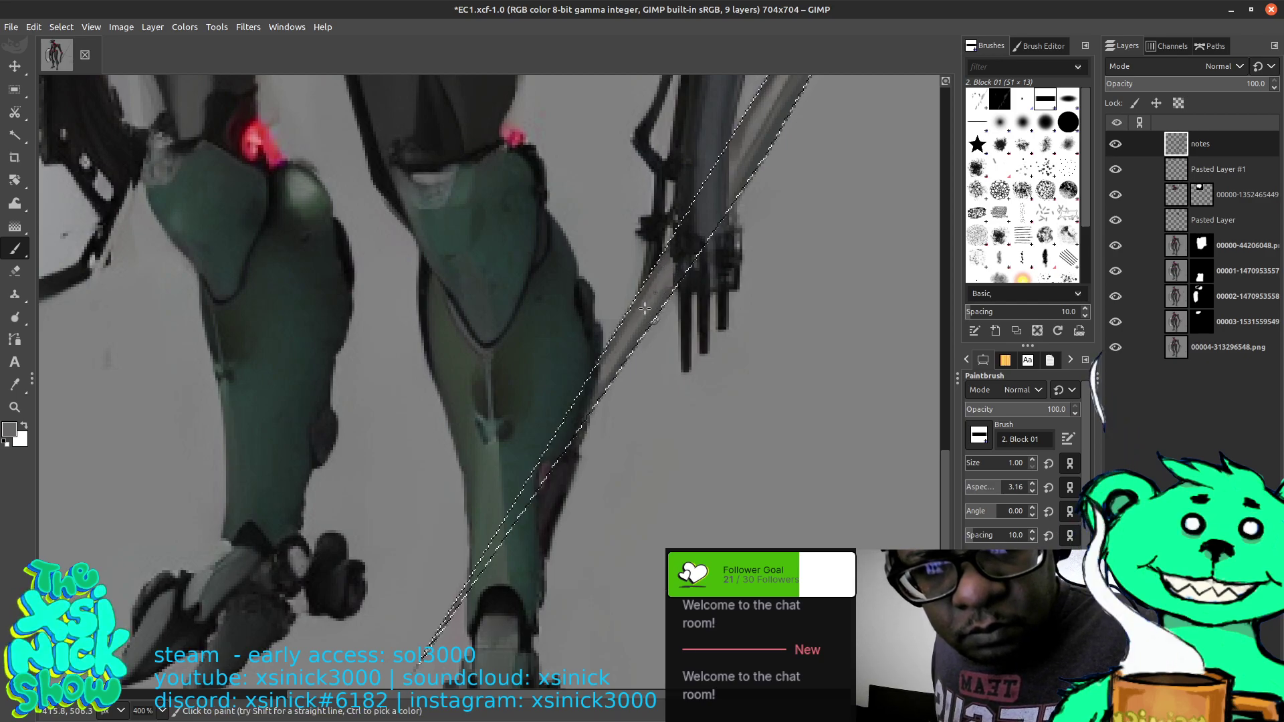
{"action": "scroll", "coordinate": [635, 314], "scroll_direction": "up", "scroll_amount": 3}
{"action": "scroll", "coordinate": [625, 325], "scroll_direction": "right", "scroll_amount": 3}
{"action": "scroll", "coordinate": [619, 331], "scroll_direction": "up", "scroll_amount": 2}
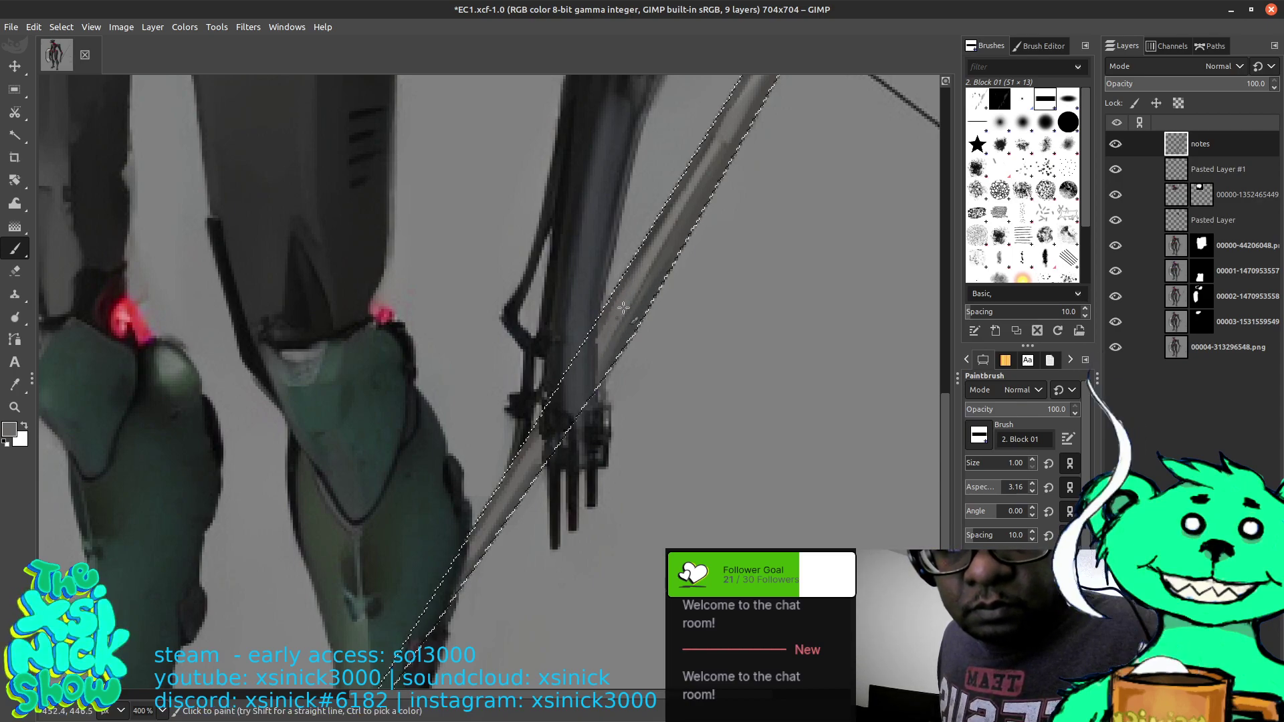
{"action": "scroll", "coordinate": [636, 287], "scroll_direction": "up", "scroll_amount": 3}
{"action": "scroll", "coordinate": [655, 255], "scroll_direction": "right", "scroll_amount": 2}
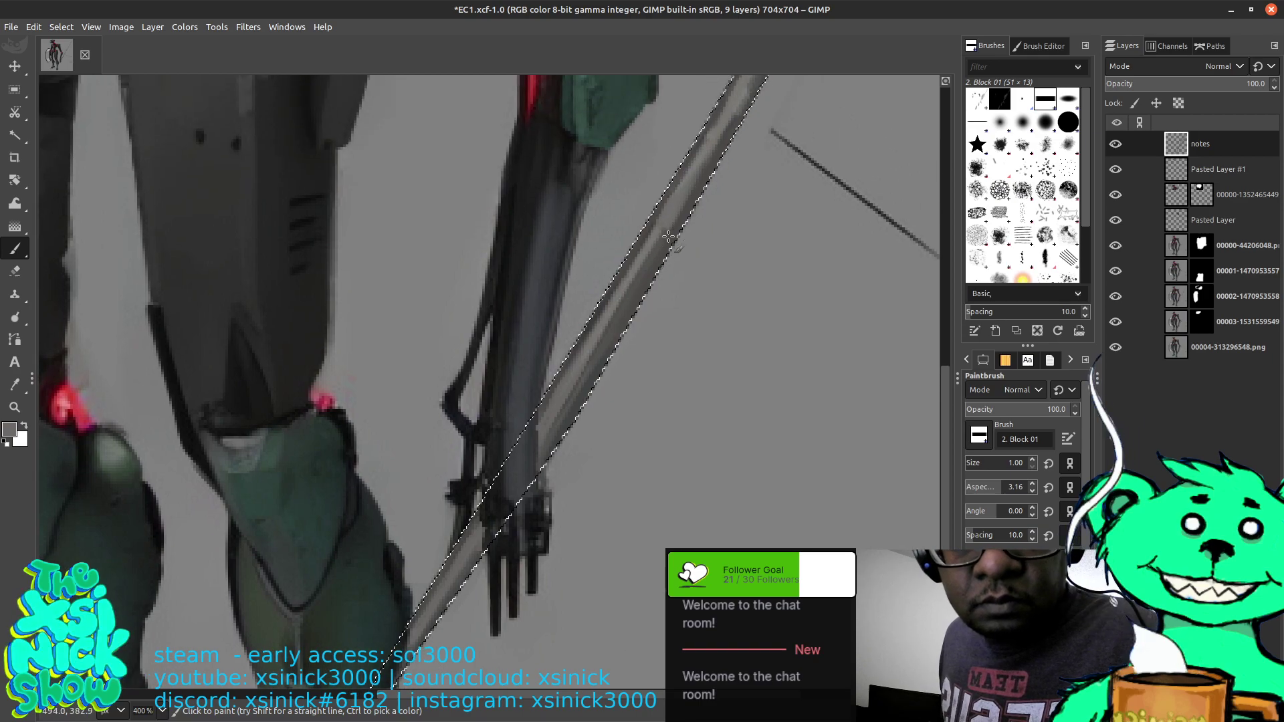
{"action": "left_click_drag", "start_coordinate": [664, 249], "coordinate": [597, 330]}
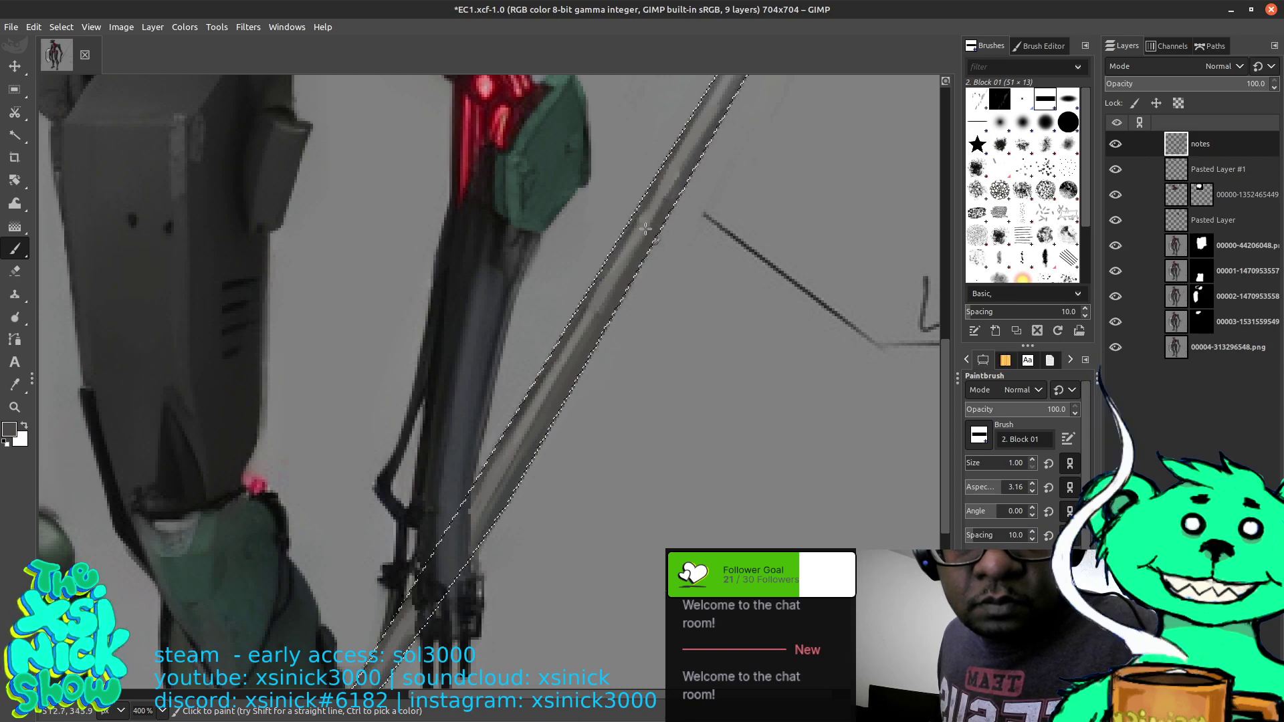
{"action": "left_click_drag", "start_coordinate": [645, 229], "coordinate": [556, 387]}
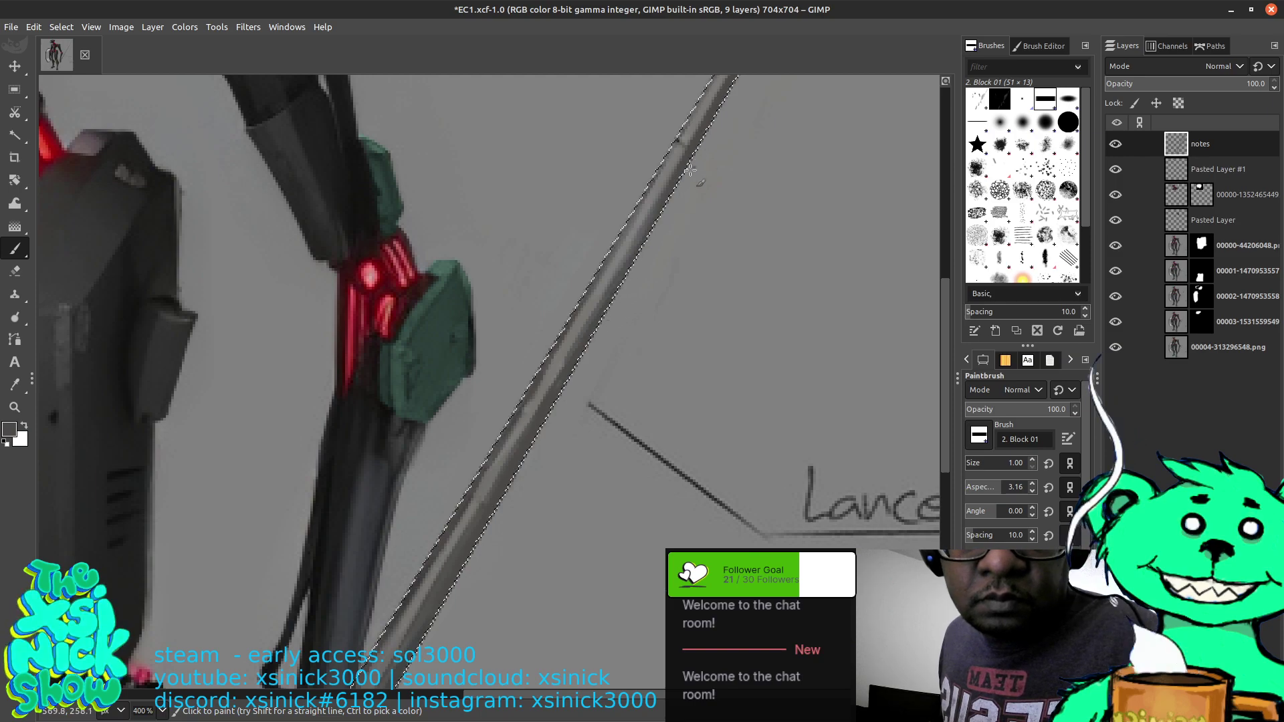
{"action": "left_click_drag", "start_coordinate": [690, 170], "coordinate": [629, 274]}
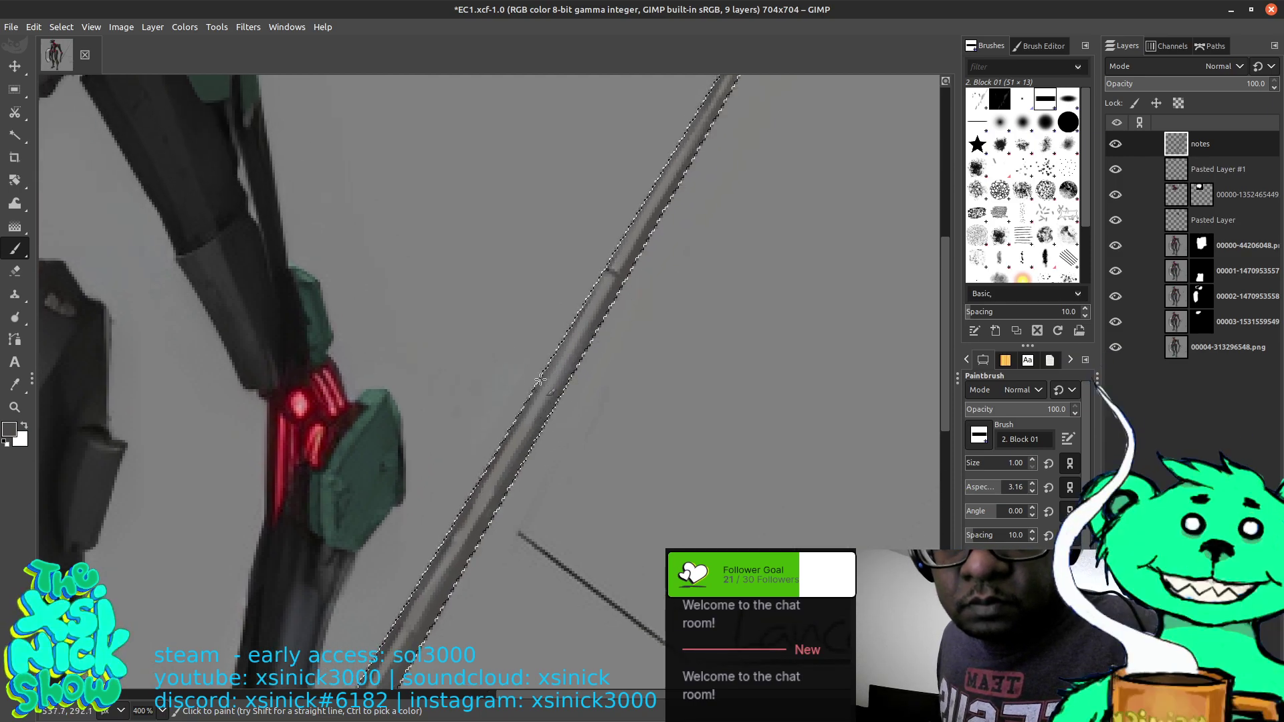
{"action": "left_click_drag", "start_coordinate": [540, 380], "coordinate": [623, 290]}
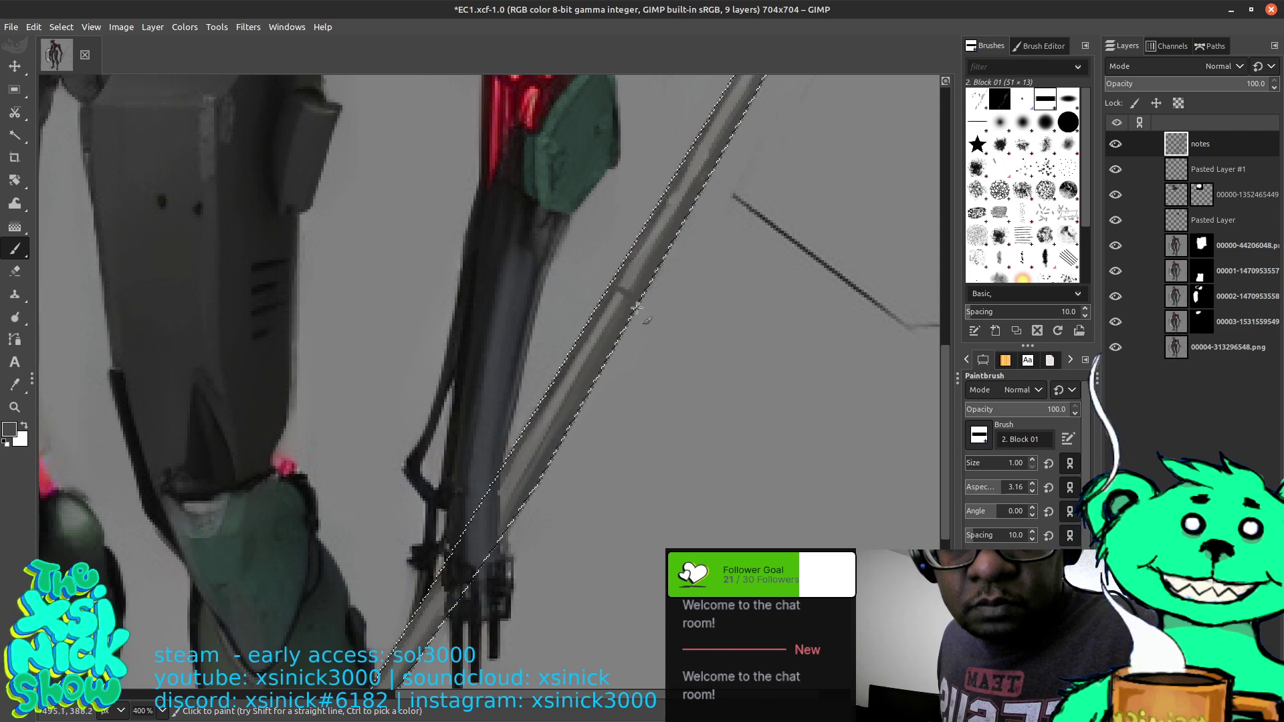
{"action": "scroll", "coordinate": [672, 261], "scroll_direction": "down", "scroll_amount": 2}
{"action": "scroll", "coordinate": [566, 385], "scroll_direction": "down", "scroll_amount": 3}
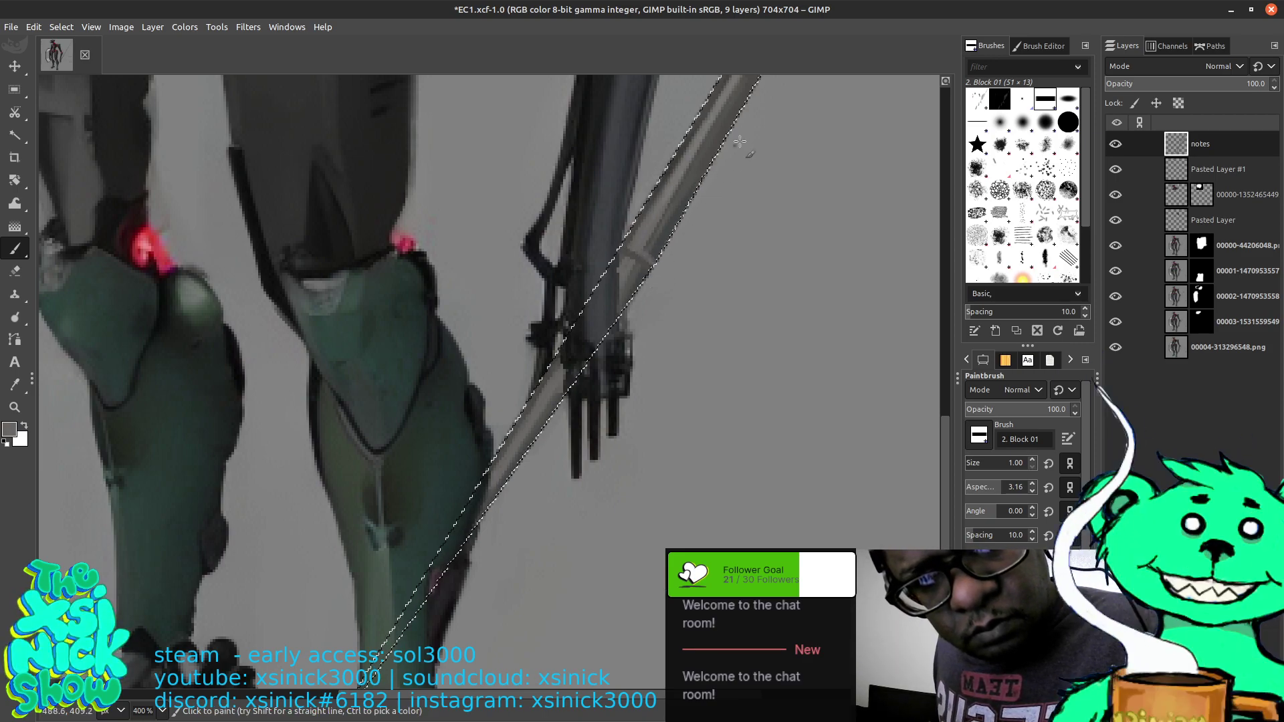
{"action": "scroll", "coordinate": [629, 281], "scroll_direction": "up", "scroll_amount": 5}
{"action": "scroll", "coordinate": [627, 320], "scroll_direction": "right", "scroll_amount": 3}
{"action": "scroll", "coordinate": [622, 314], "scroll_direction": "up", "scroll_amount": 2}
{"action": "scroll", "coordinate": [622, 314], "scroll_direction": "right", "scroll_amount": 1}
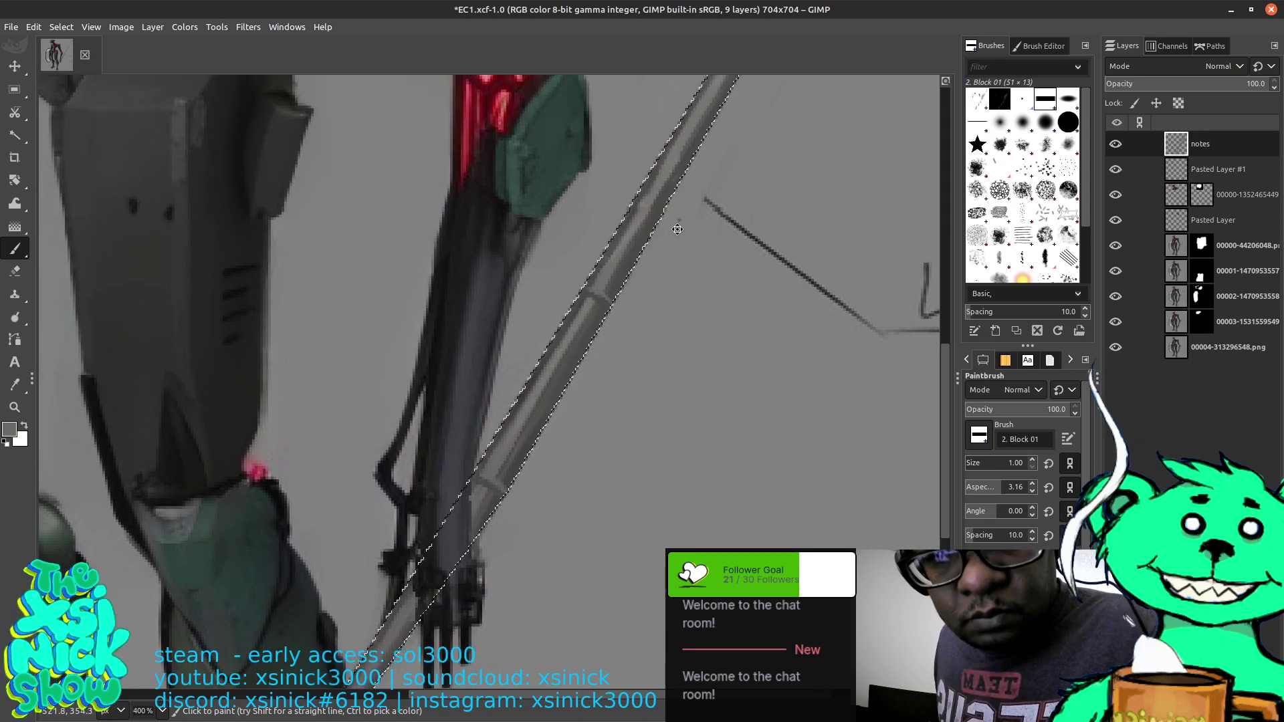
{"action": "scroll", "coordinate": [675, 236], "scroll_direction": "up", "scroll_amount": 2}
{"action": "scroll", "coordinate": [675, 235], "scroll_direction": "right", "scroll_amount": 1}
{"action": "scroll", "coordinate": [675, 235], "scroll_direction": "up", "scroll_amount": 4}
{"action": "scroll", "coordinate": [669, 221], "scroll_direction": "right", "scroll_amount": 2}
{"action": "scroll", "coordinate": [659, 199], "scroll_direction": "up", "scroll_amount": 2}
{"action": "scroll", "coordinate": [660, 200], "scroll_direction": "right", "scroll_amount": 1}
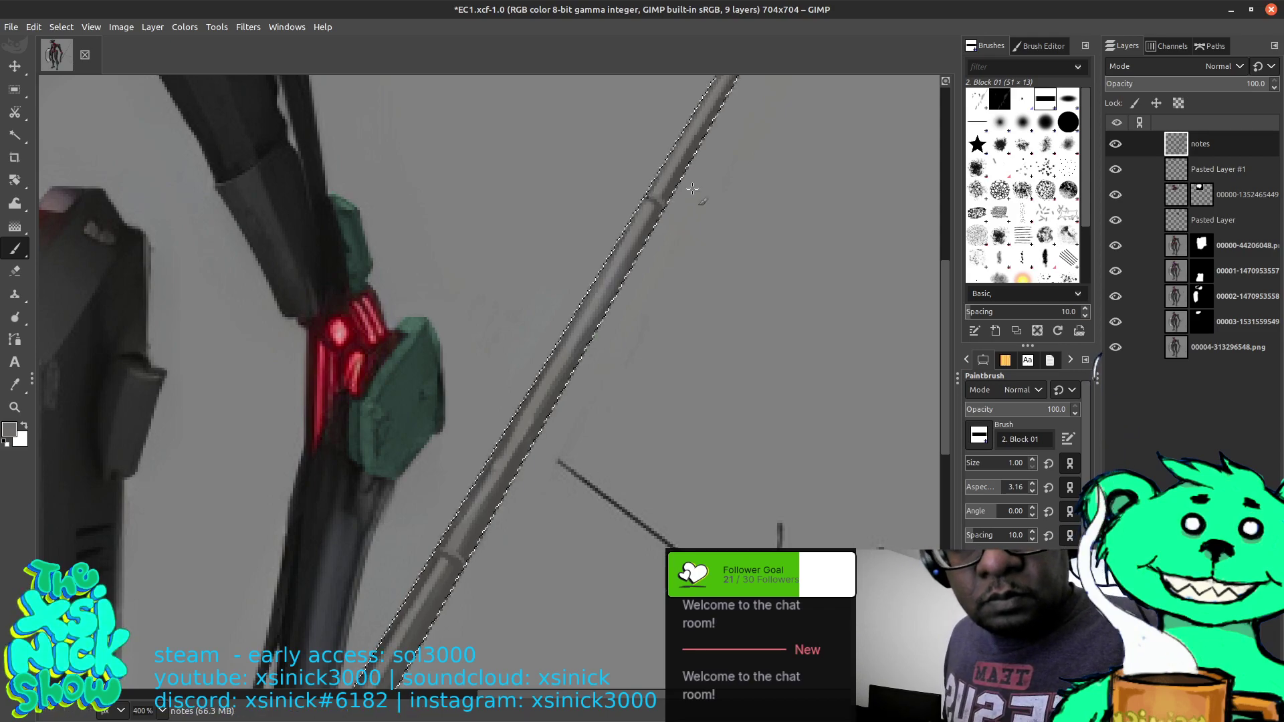
{"action": "scroll", "coordinate": [716, 221], "scroll_direction": "down", "scroll_amount": 5}
{"action": "scroll", "coordinate": [715, 220], "scroll_direction": "left", "scroll_amount": 5}
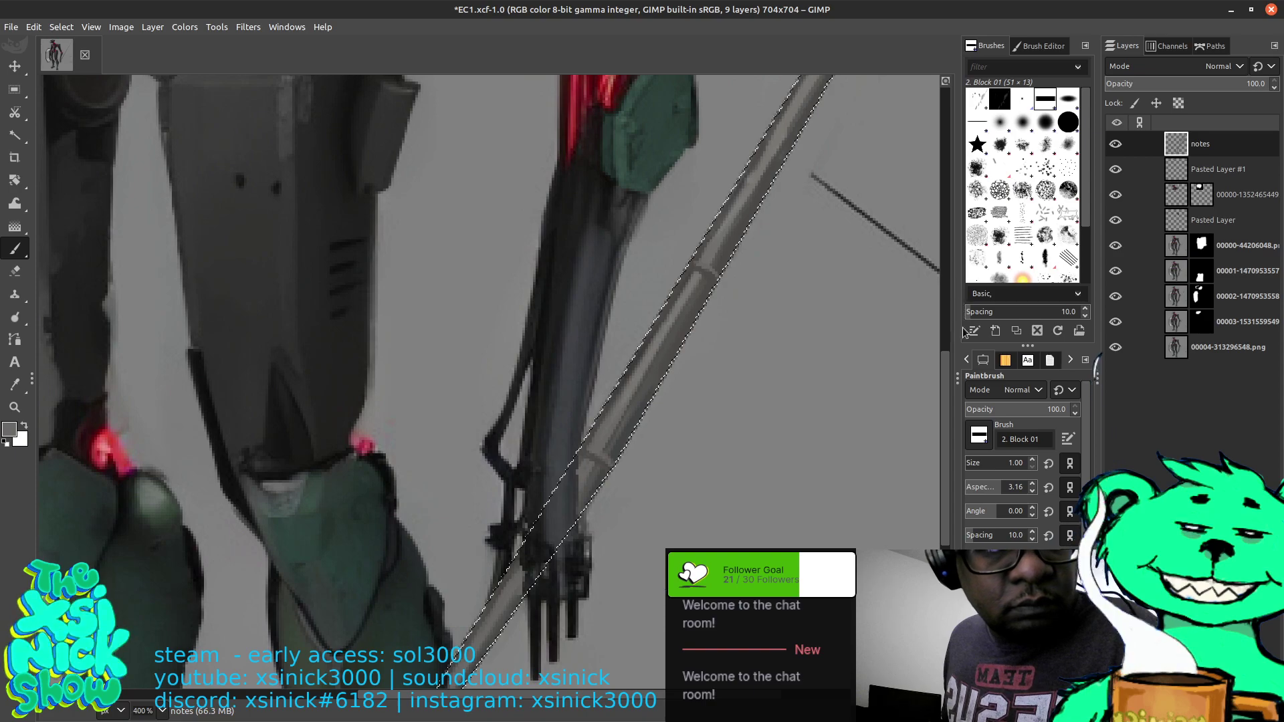
Widen the brushes, patterns and tool settings dock panels and browse their tabs
{"action": "left_click_drag", "start_coordinate": [959, 377], "coordinate": [935, 378]}
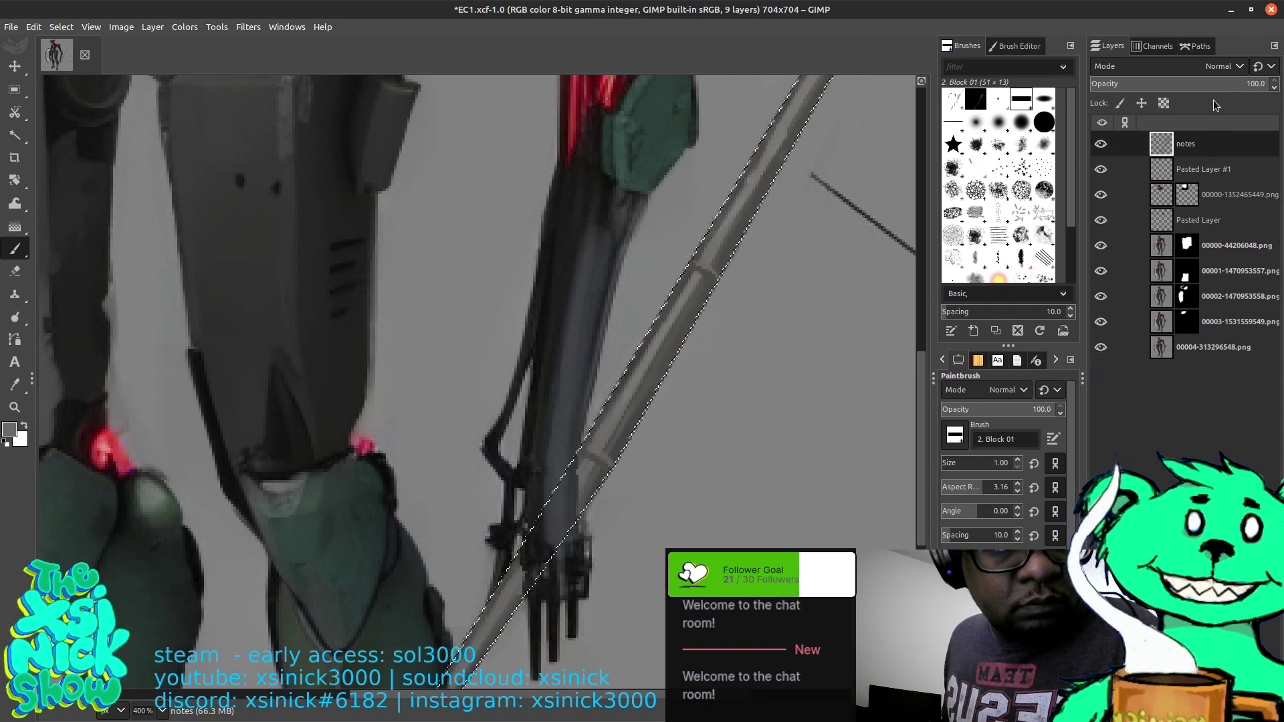
{"action": "left_click", "coordinate": [1056, 360]}
{"action": "left_click", "coordinate": [1056, 360]}
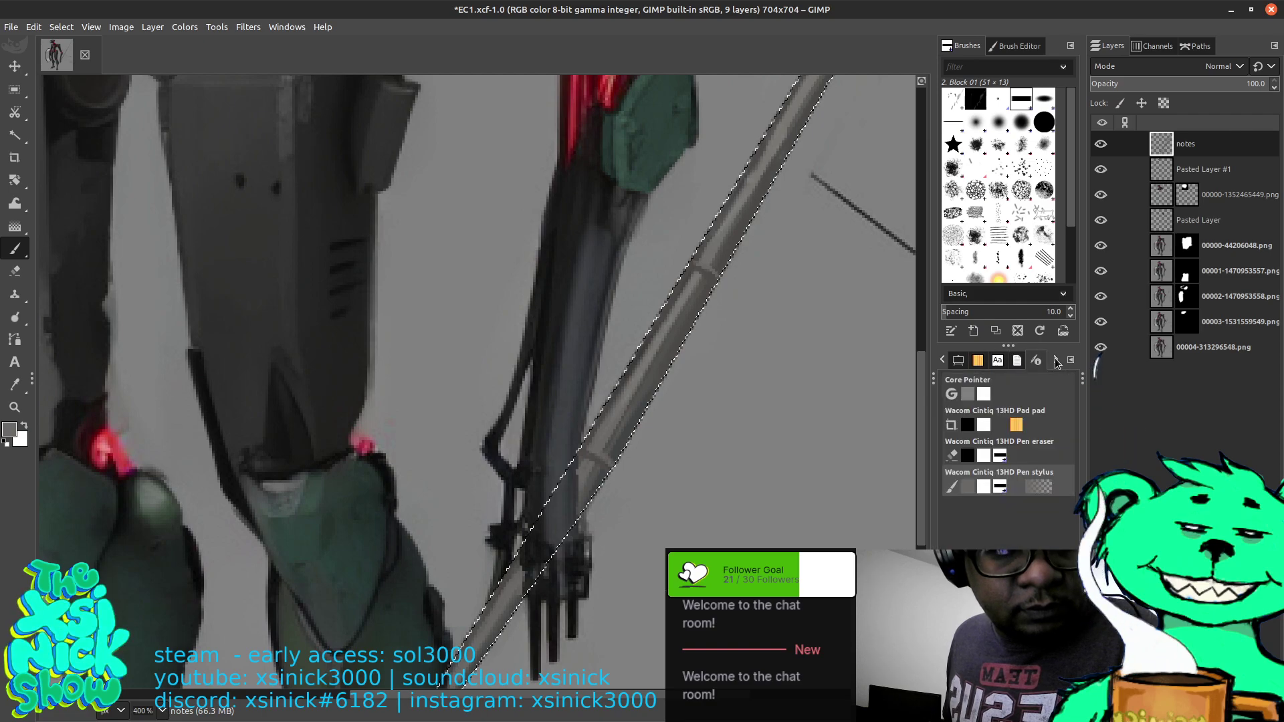
{"action": "left_click", "coordinate": [1056, 360]}
{"action": "left_click", "coordinate": [943, 360]}
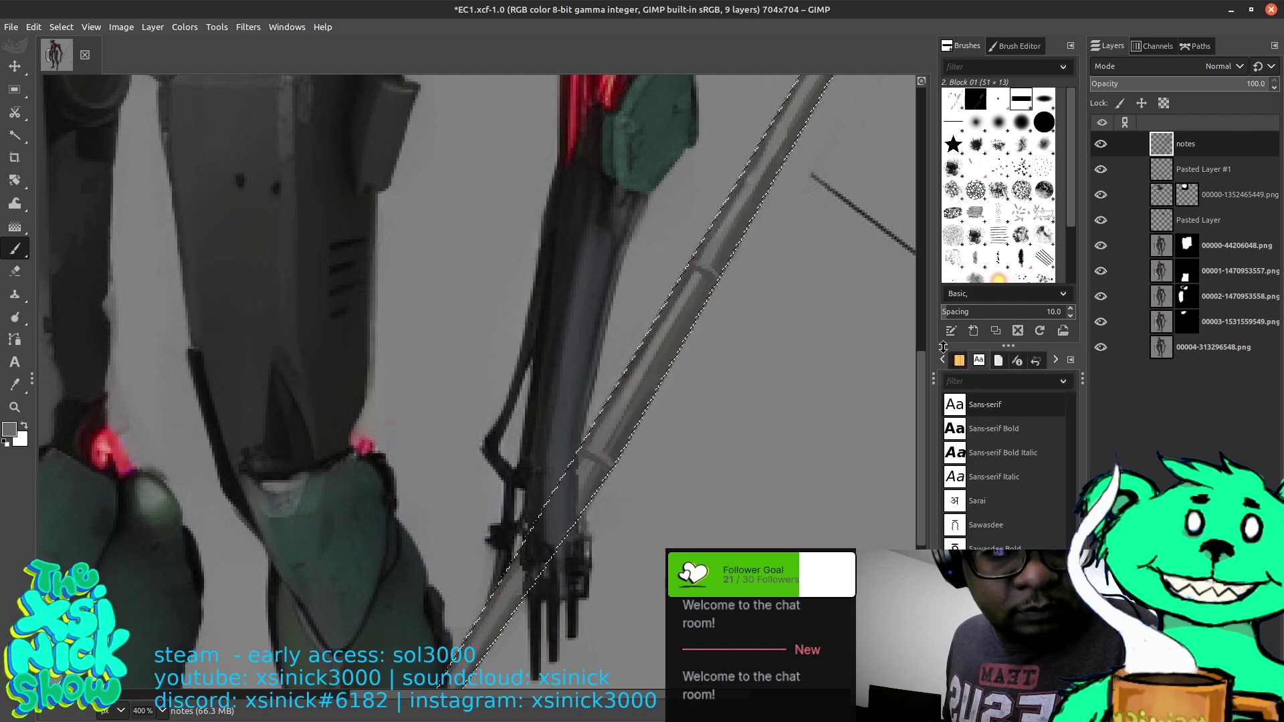
{"action": "left_click", "coordinate": [941, 360]}
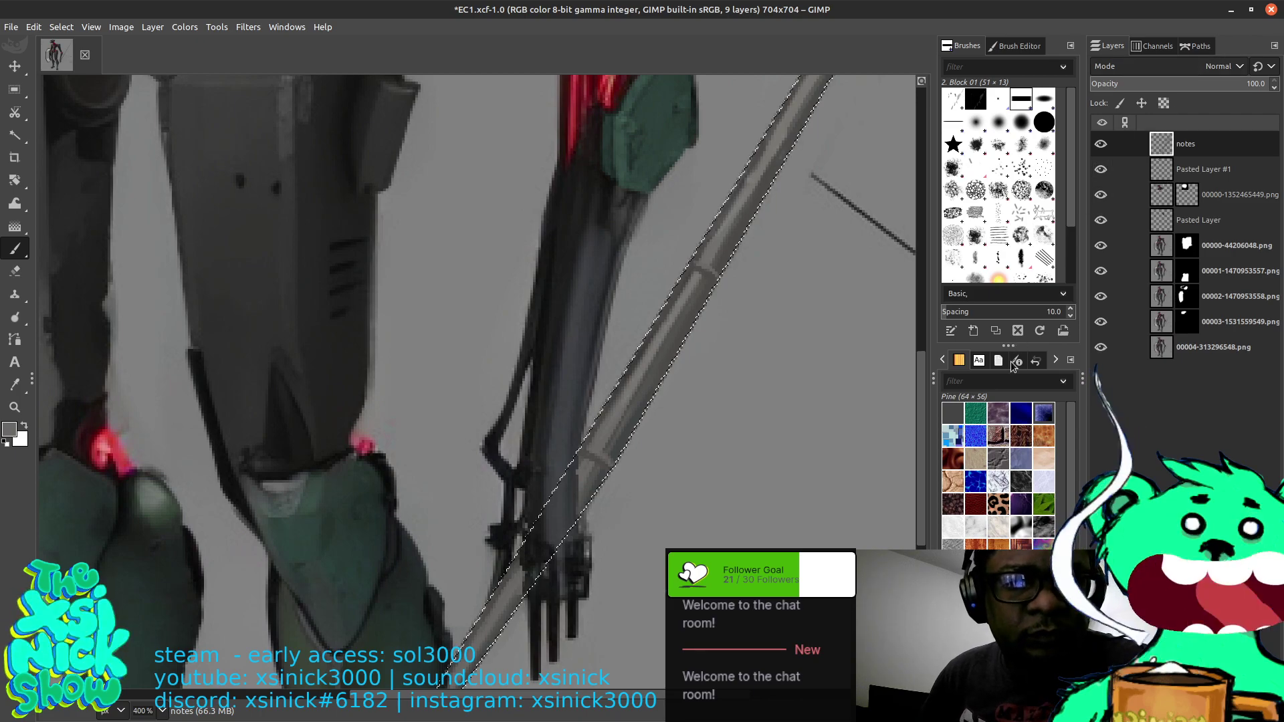
{"action": "left_click_drag", "start_coordinate": [1083, 379], "coordinate": [1119, 373]}
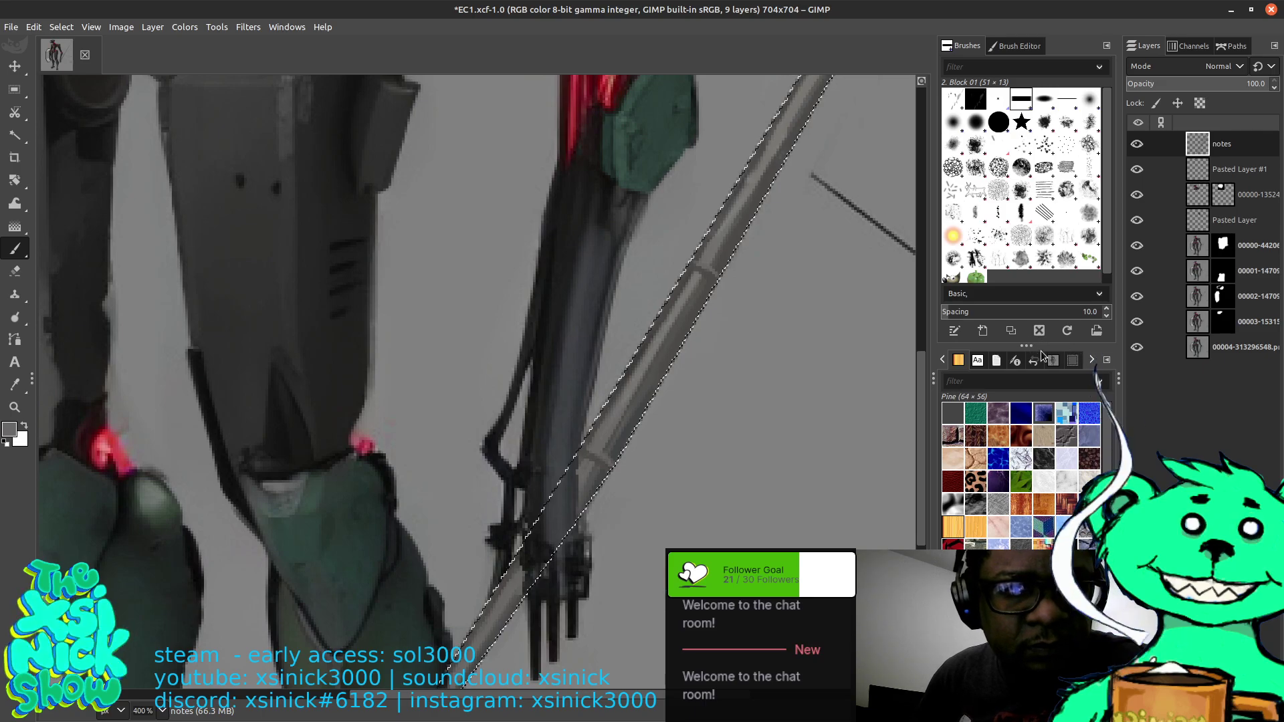
Open the FG/BG Color dialog and dock it with the brushes panel
{"action": "left_click", "coordinate": [287, 27]}
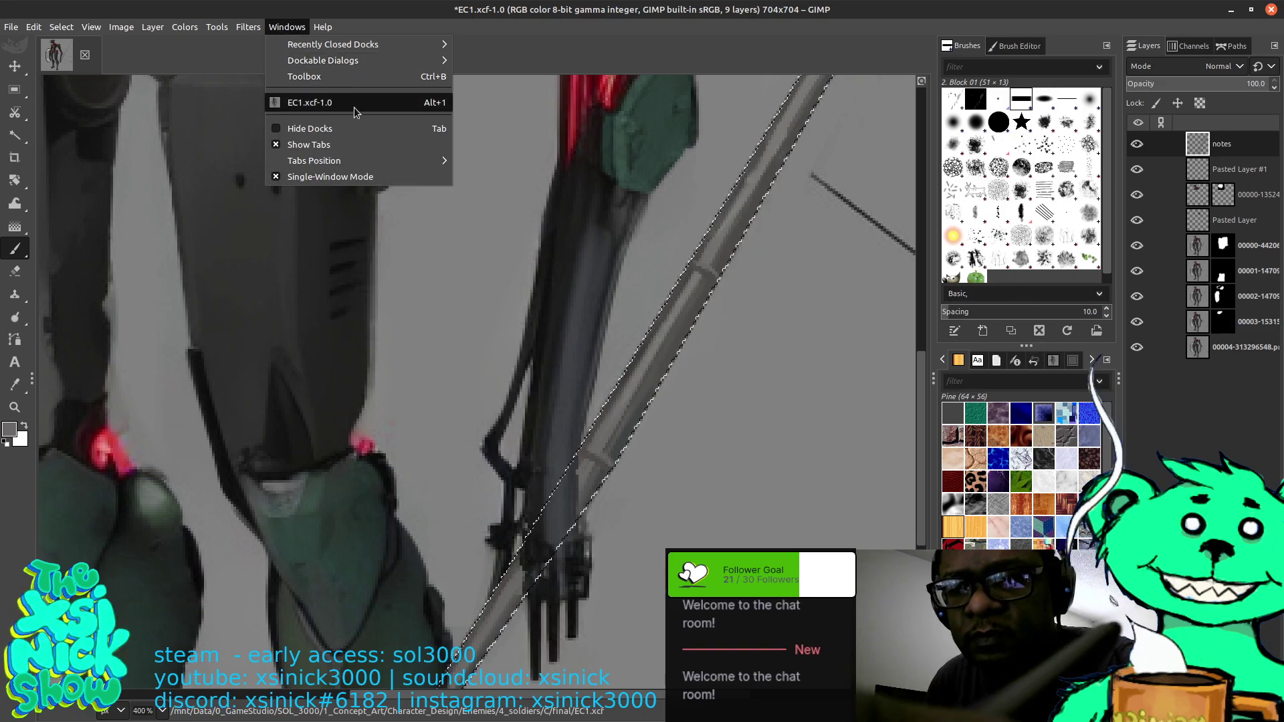
{"action": "mouse_move", "coordinate": [323, 60]}
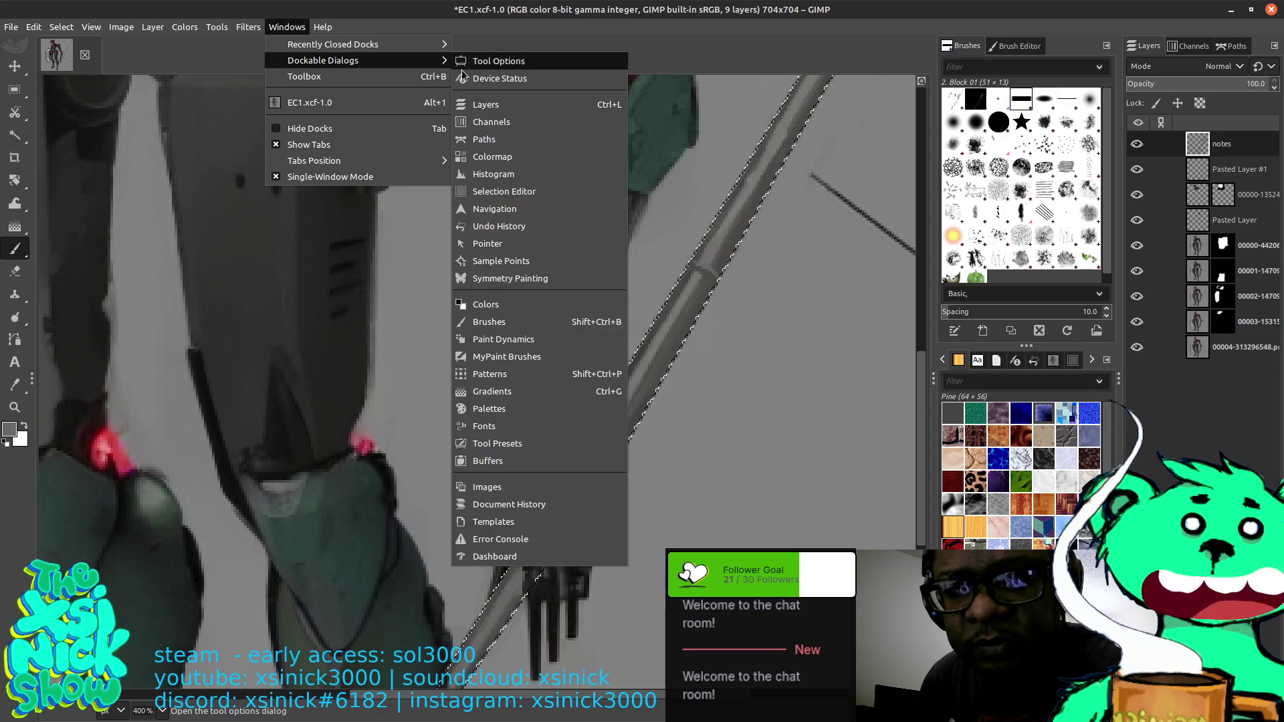
{"action": "left_click", "coordinate": [525, 304]}
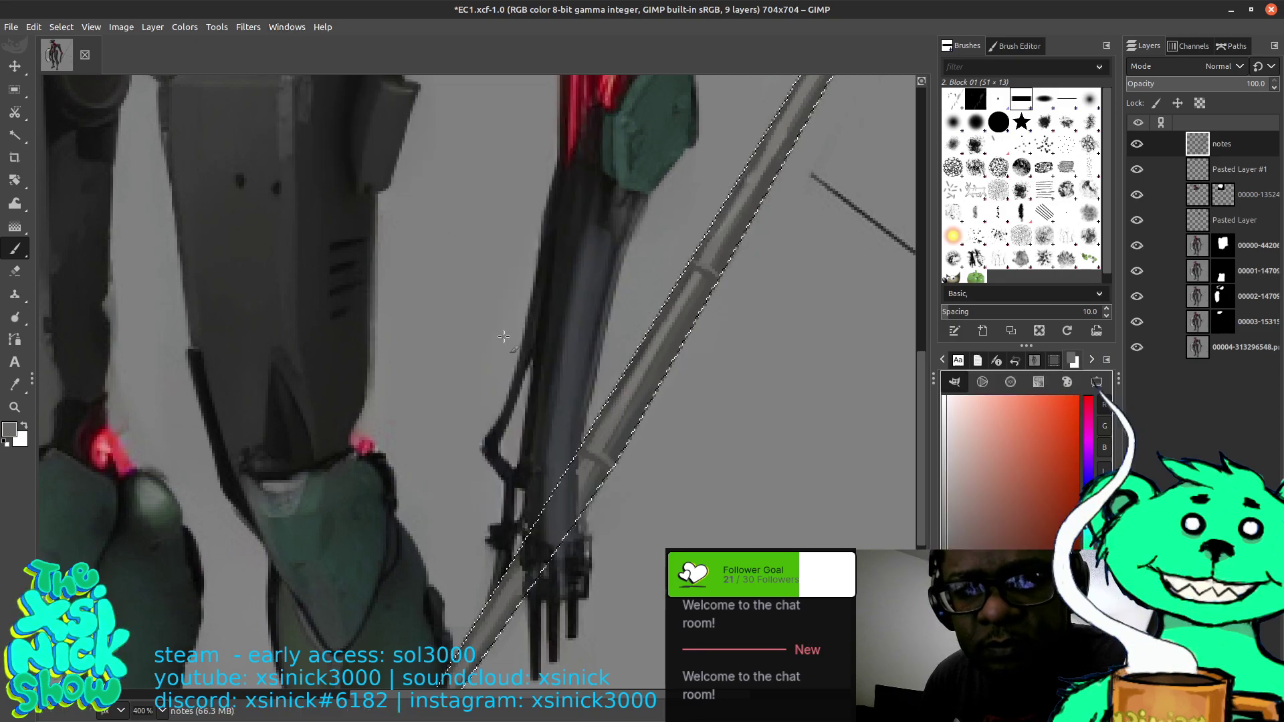
{"action": "left_click_drag", "start_coordinate": [1072, 362], "coordinate": [1069, 49]}
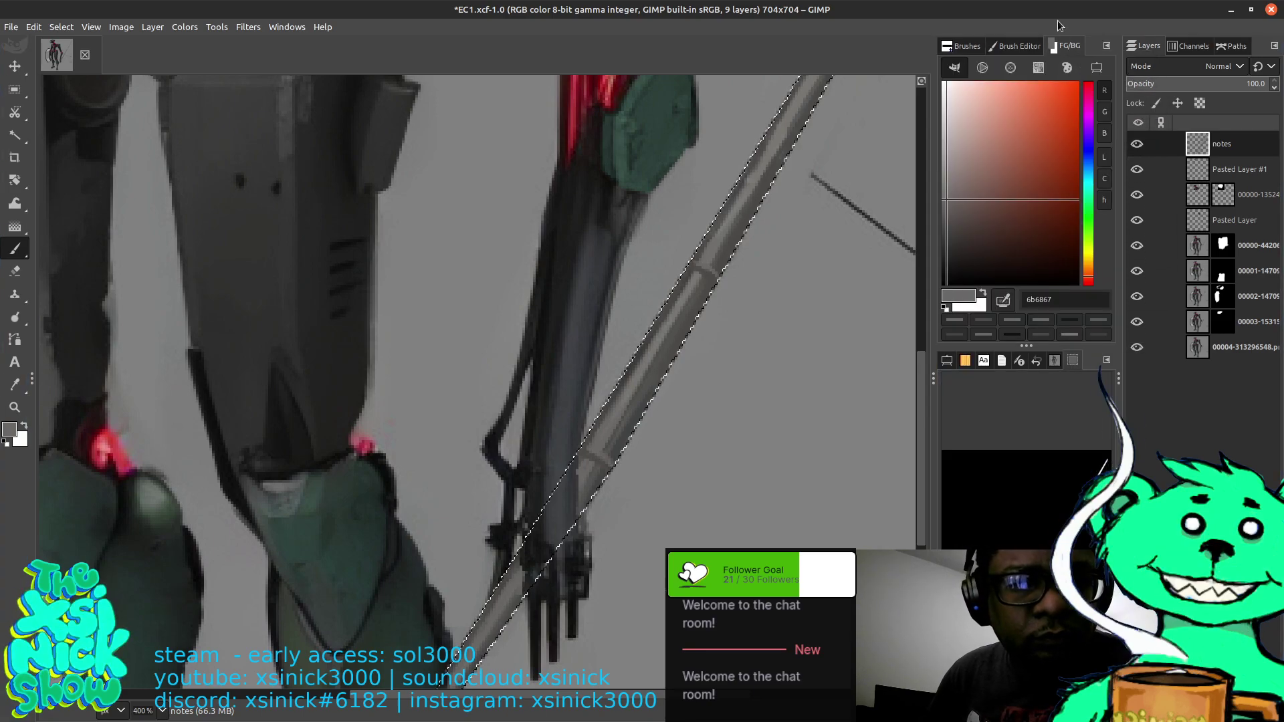
Set the paint colour to near-white with the paintbrush settings showing
{"action": "left_click", "coordinate": [947, 361]}
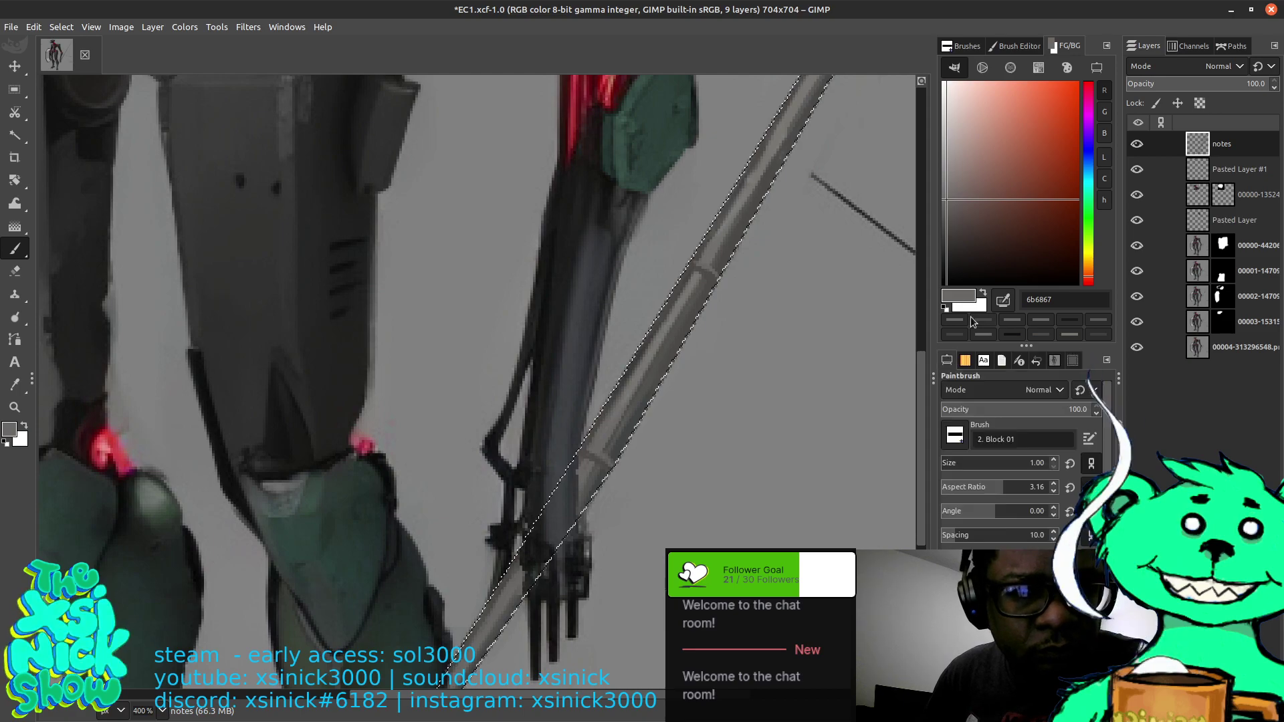
{"action": "left_click", "coordinate": [1050, 174]}
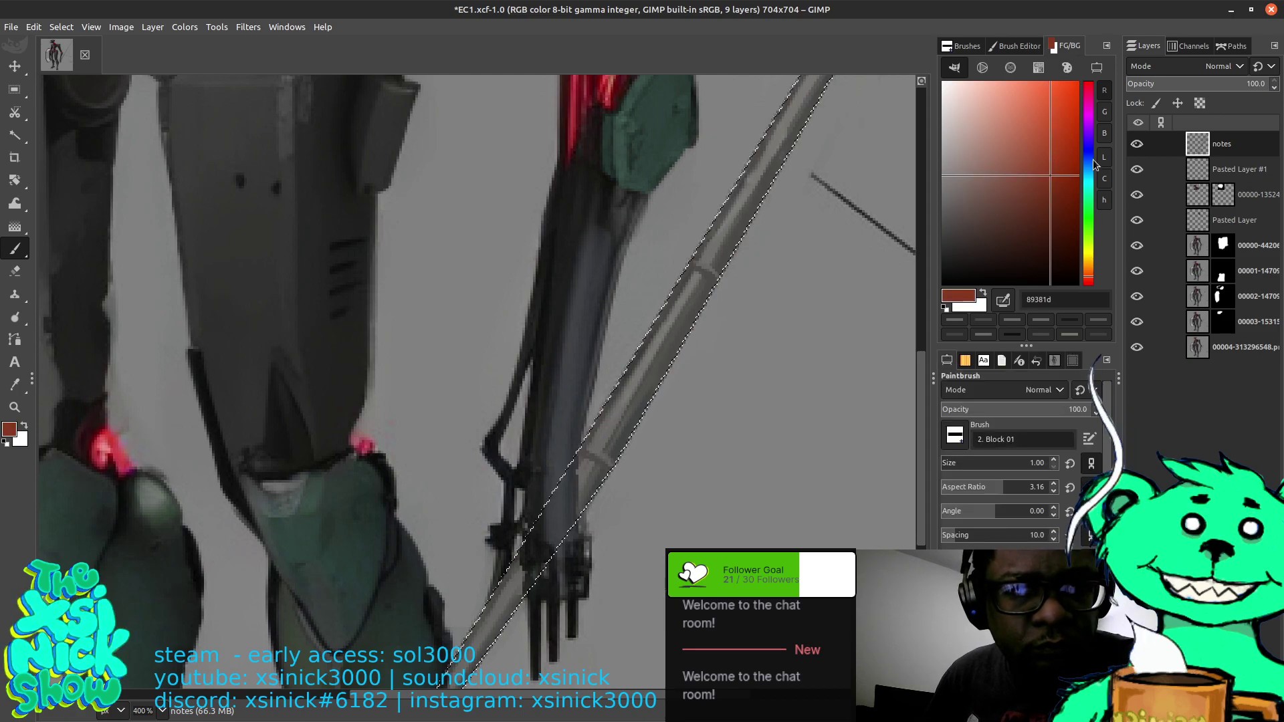
{"action": "left_click_drag", "start_coordinate": [1021, 173], "coordinate": [943, 95]}
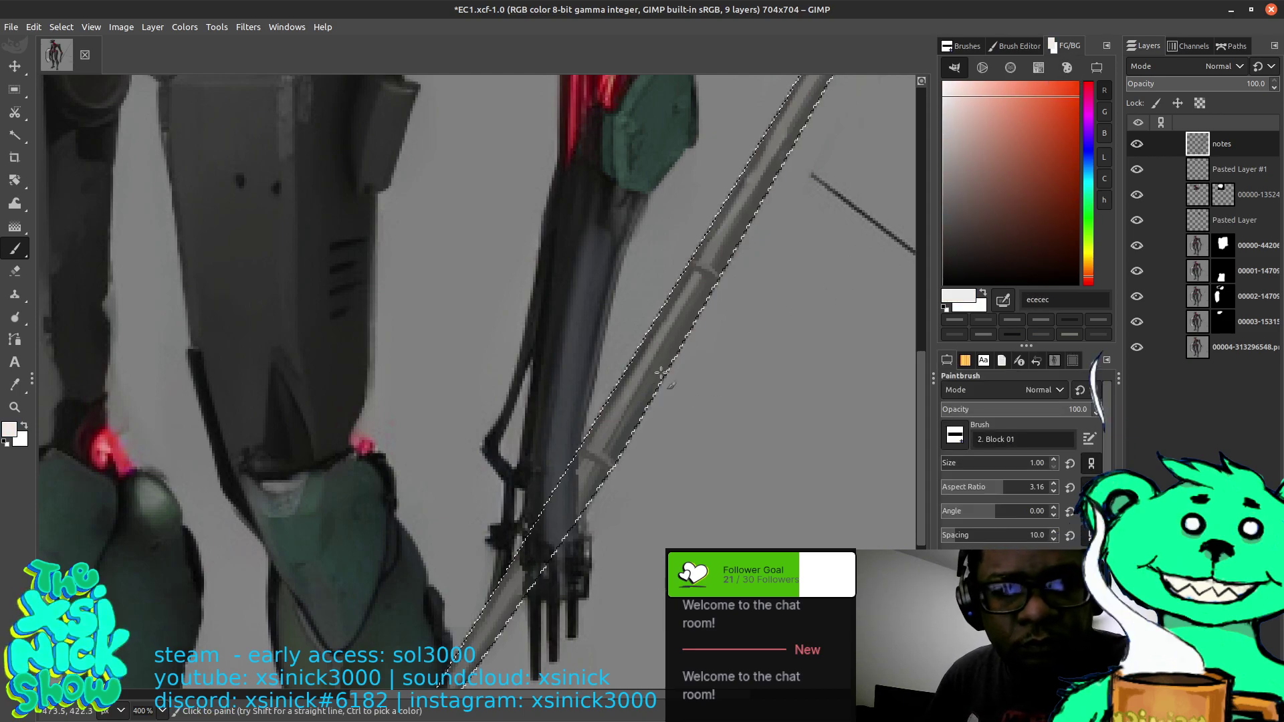
{"action": "scroll", "coordinate": [741, 213], "scroll_direction": "down", "scroll_amount": 5}
{"action": "scroll", "coordinate": [742, 213], "scroll_direction": "left", "scroll_amount": 3}
Lay straight light strokes along the middle section of the lance
{"action": "left_click", "coordinate": [553, 509]}
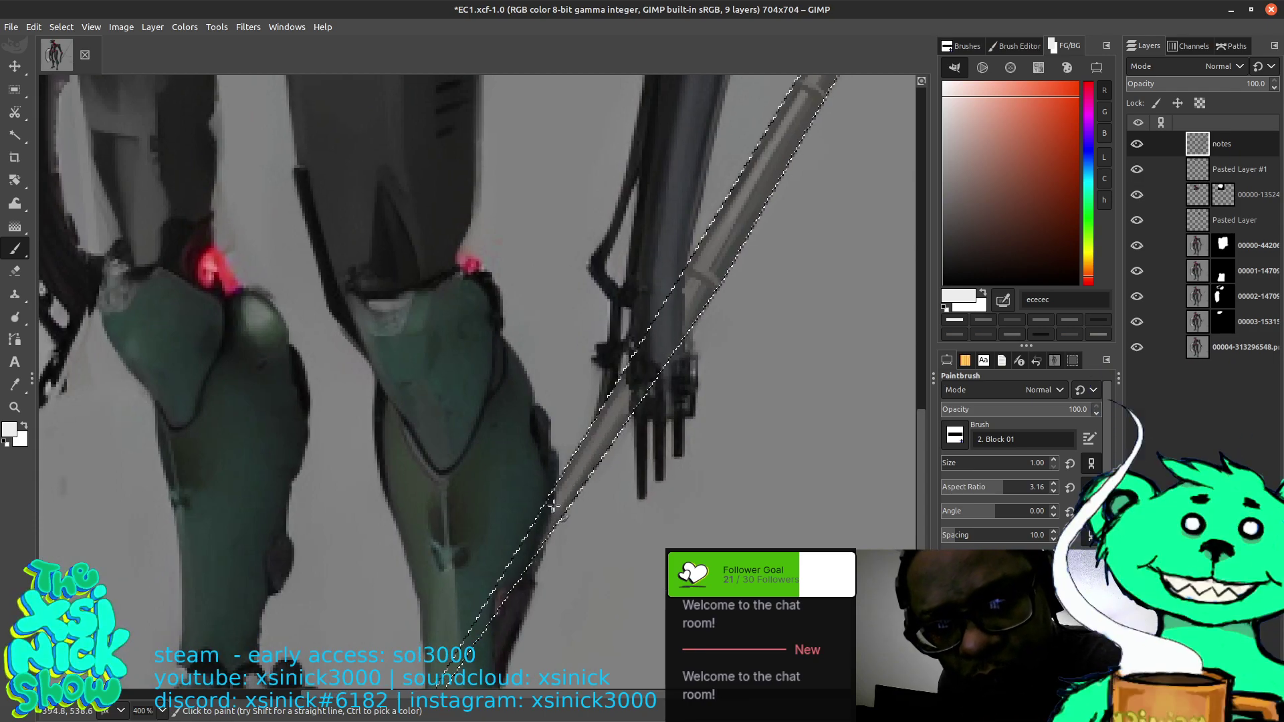
{"action": "left_click", "coordinate": [628, 387]}
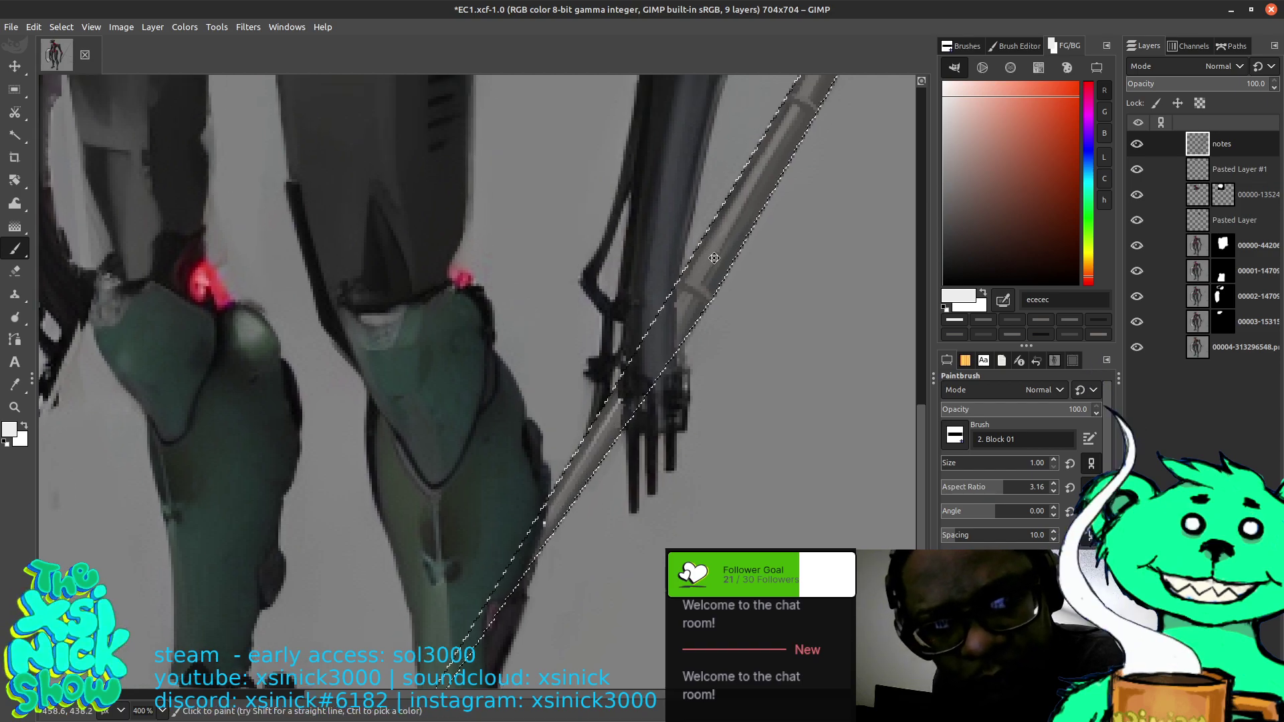
{"action": "scroll", "coordinate": [669, 348], "scroll_direction": "up", "scroll_amount": 3}
{"action": "scroll", "coordinate": [669, 349], "scroll_direction": "right", "scroll_amount": 1}
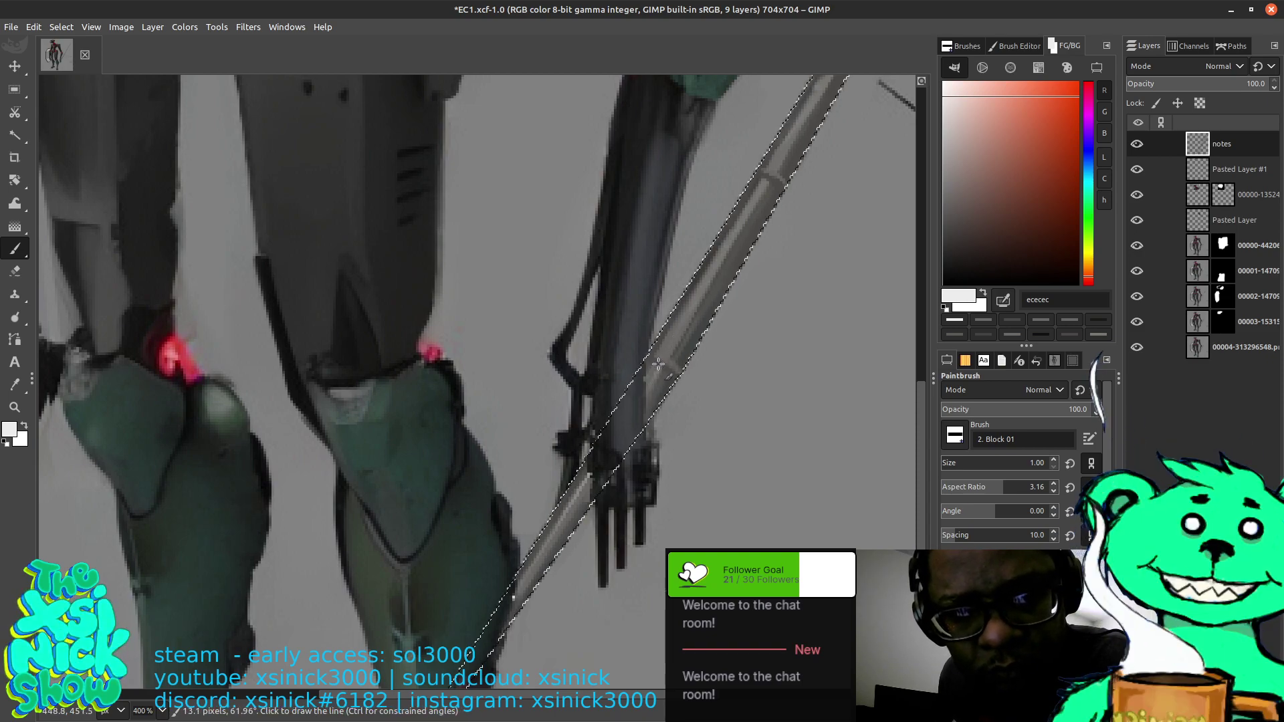
{"action": "left_click", "coordinate": [659, 365], "text": "shift"}
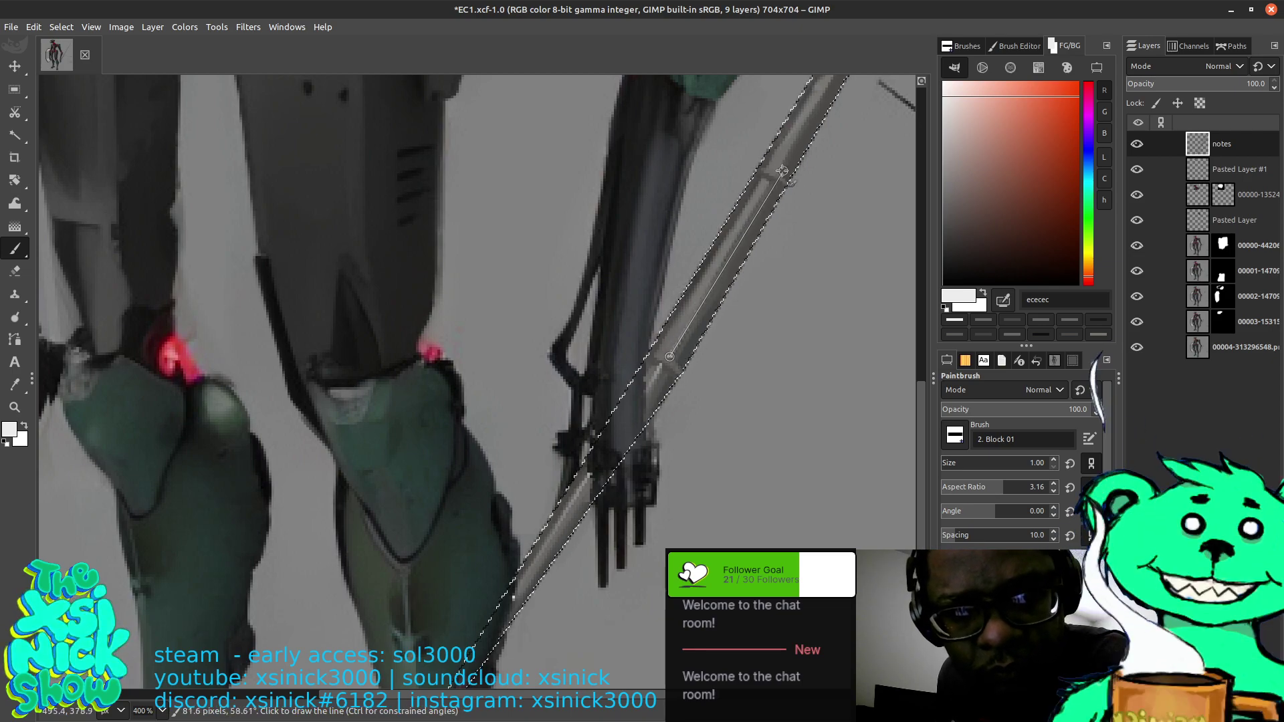
{"action": "left_click", "coordinate": [781, 171], "text": "shift"}
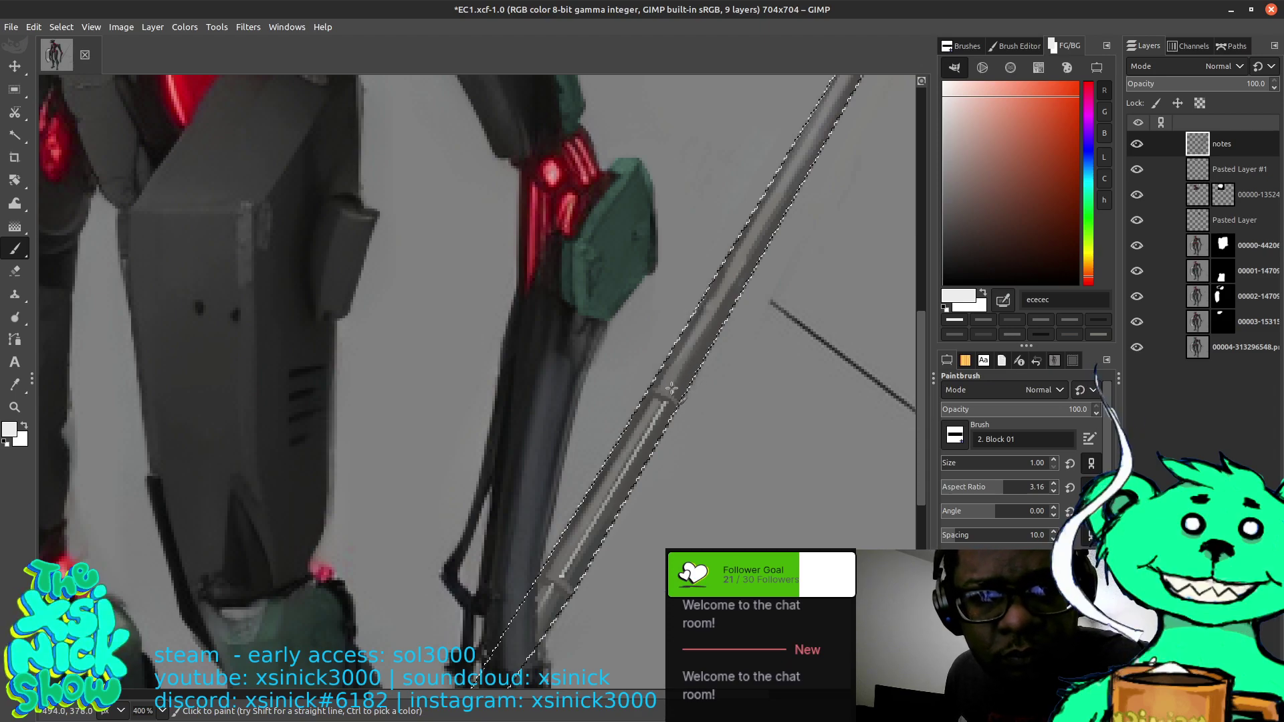
{"action": "scroll", "coordinate": [682, 361], "scroll_direction": "up", "scroll_amount": 5}
{"action": "scroll", "coordinate": [696, 335], "scroll_direction": "right", "scroll_amount": 3}
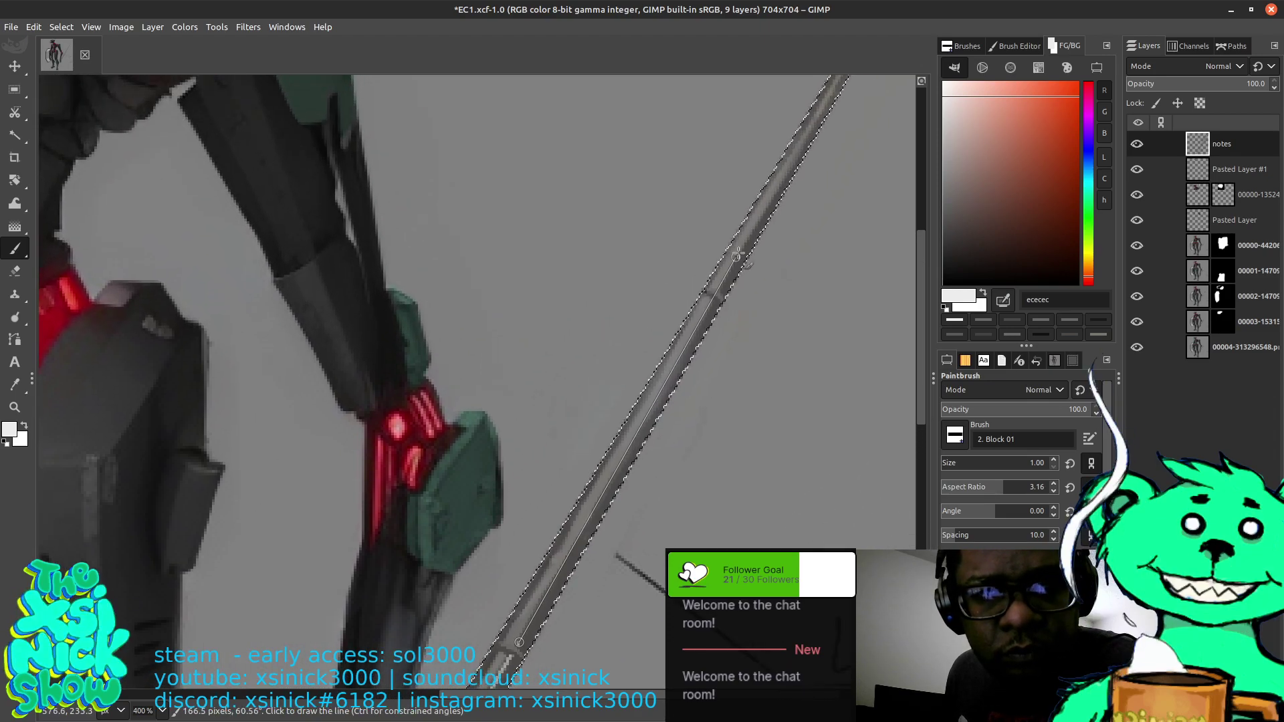
{"action": "left_click", "coordinate": [712, 299], "text": "shift"}
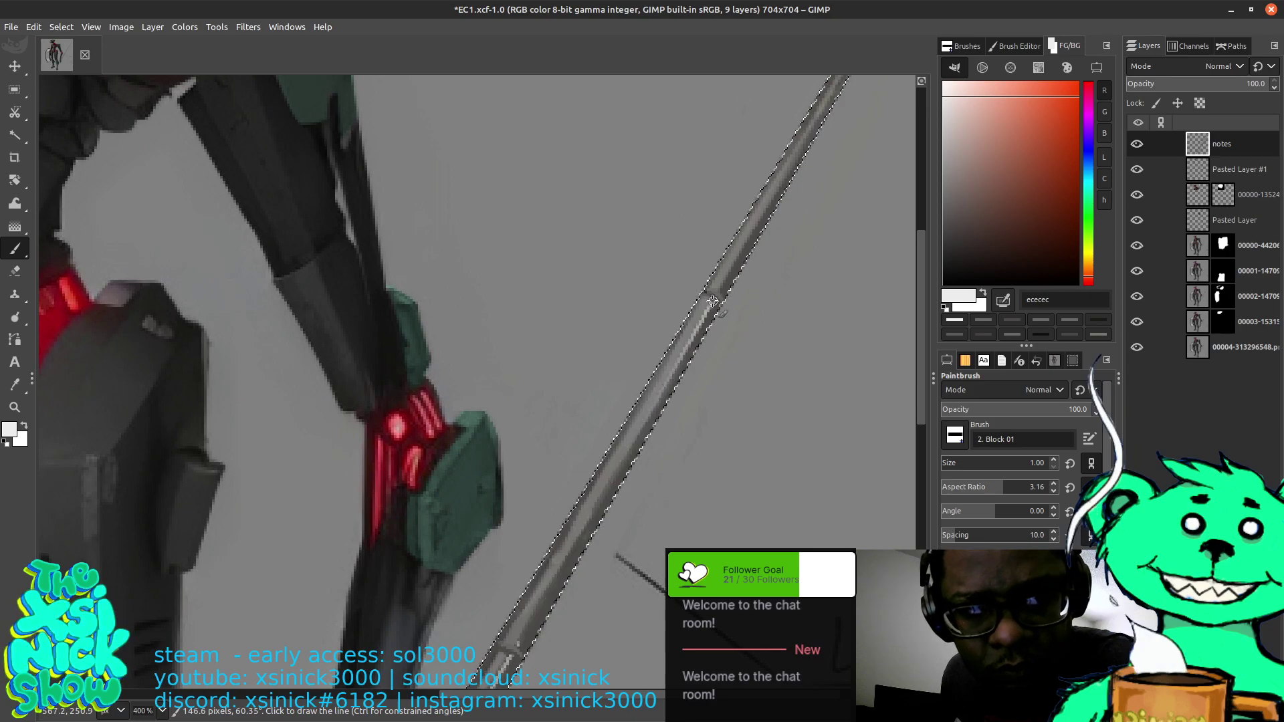
{"action": "left_click", "coordinate": [517, 642], "text": "shift"}
Extend the straight light strokes to the lance's top and bottom ends
{"action": "scroll", "coordinate": [659, 423], "scroll_direction": "up", "scroll_amount": 5}
{"action": "scroll", "coordinate": [659, 423], "scroll_direction": "right", "scroll_amount": 2}
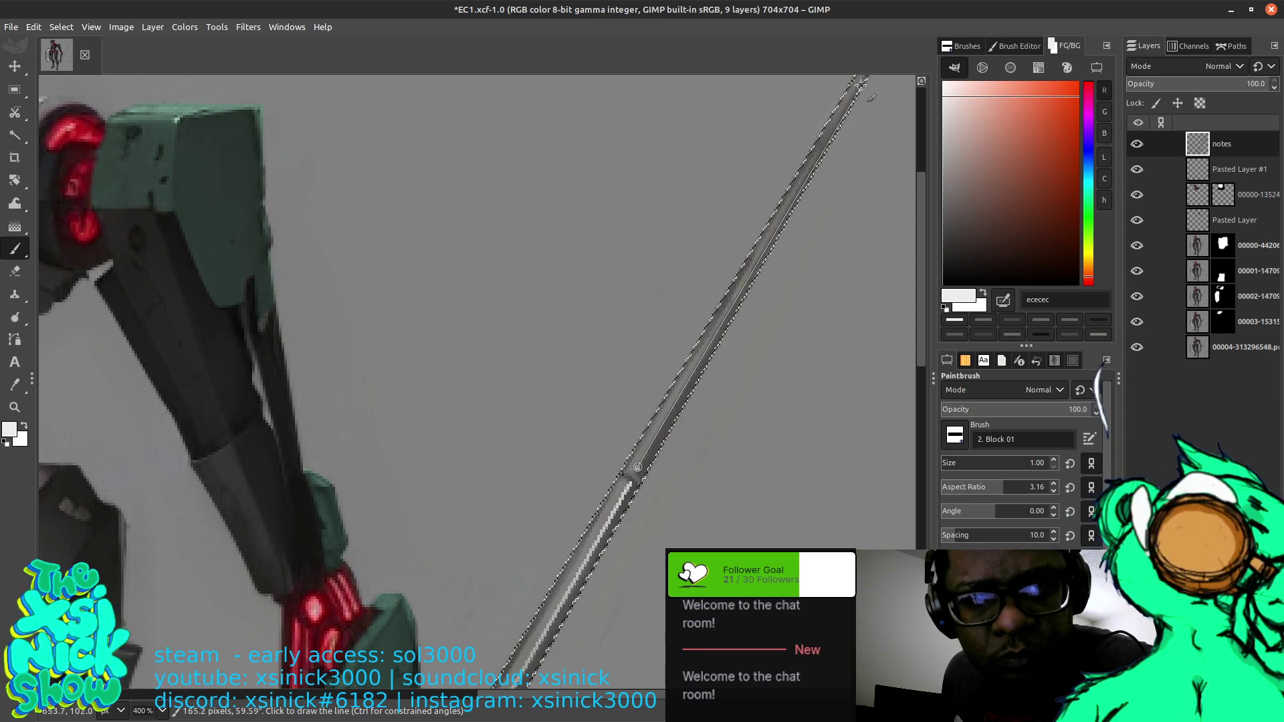
{"action": "scroll", "coordinate": [740, 265], "scroll_direction": "up", "scroll_amount": 5}
{"action": "scroll", "coordinate": [740, 264], "scroll_direction": "right", "scroll_amount": 3}
{"action": "scroll", "coordinate": [740, 265], "scroll_direction": "up", "scroll_amount": 5}
{"action": "scroll", "coordinate": [740, 264], "scroll_direction": "right", "scroll_amount": 3}
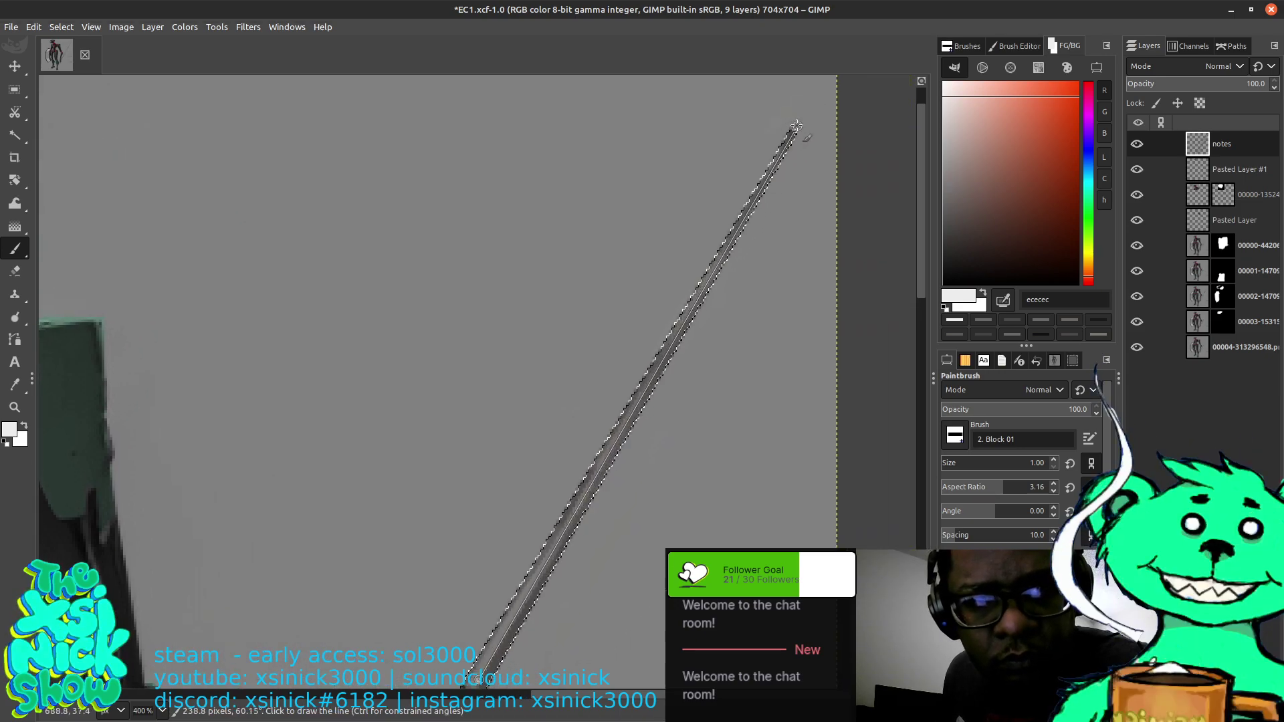
{"action": "left_click", "coordinate": [776, 154], "text": "shift"}
{"action": "left_click", "coordinate": [480, 664], "text": "shift"}
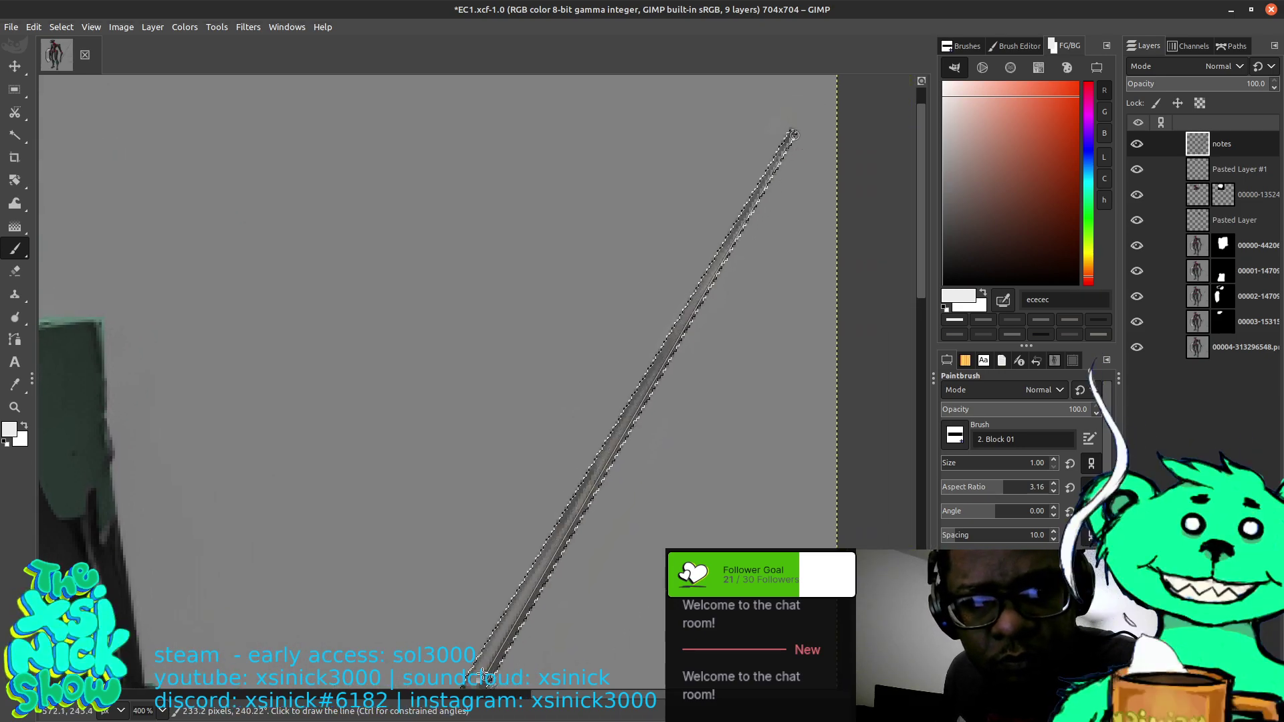
{"action": "scroll", "coordinate": [654, 457], "scroll_direction": "down", "scroll_amount": 5}
{"action": "scroll", "coordinate": [655, 457], "scroll_direction": "left", "scroll_amount": 3}
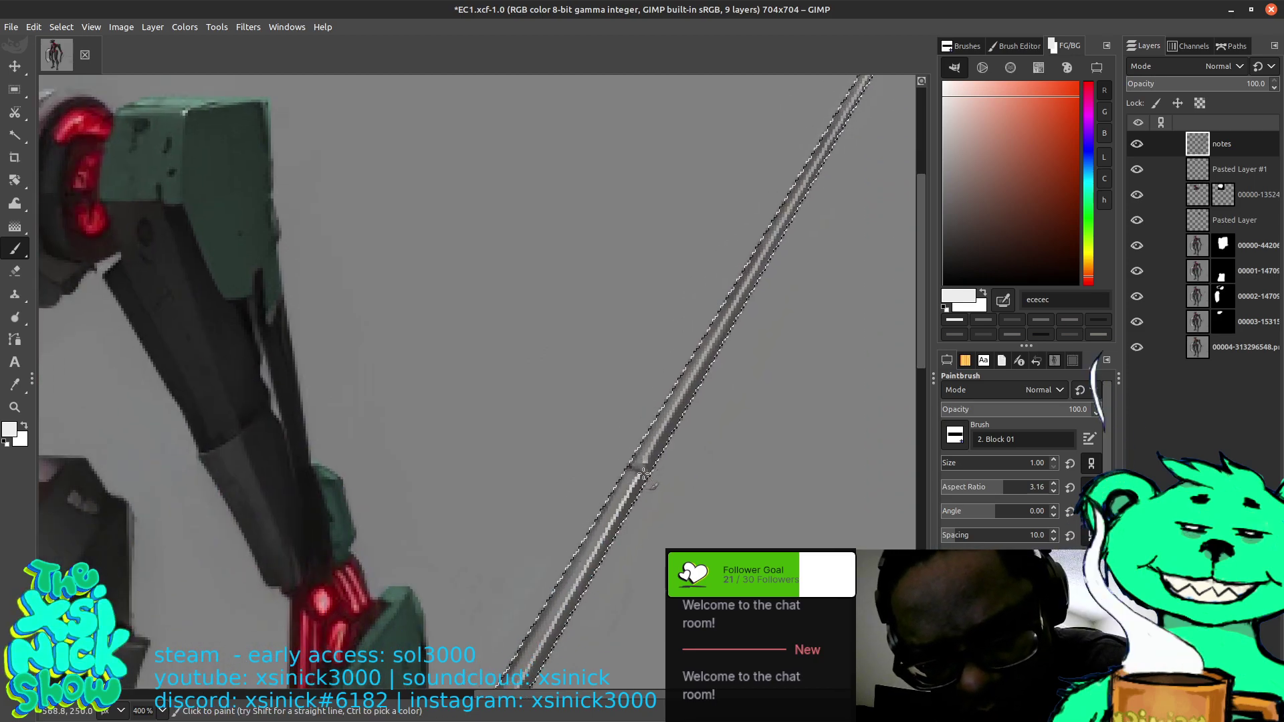
Undo the last straight stroke and scroll back down the lance
{"action": "key", "text": "ctrl+z"}
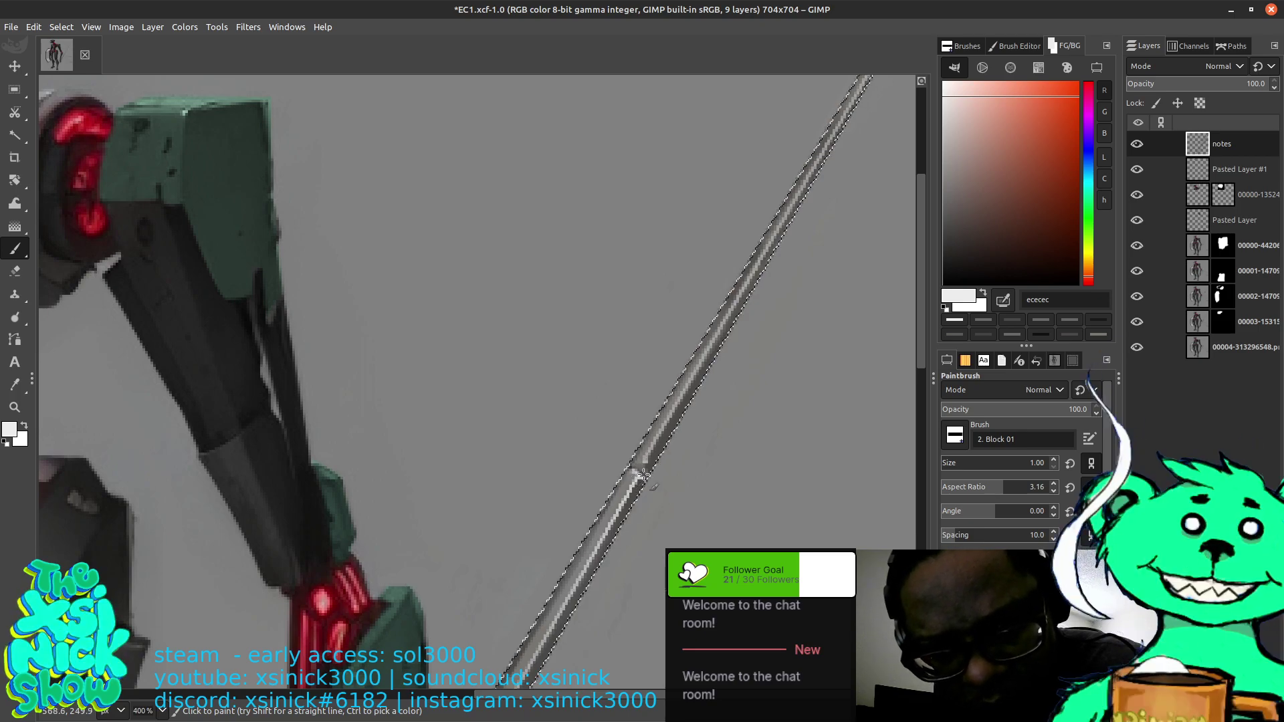
{"action": "scroll", "coordinate": [696, 335], "scroll_direction": "down", "scroll_amount": 5}
{"action": "scroll", "coordinate": [764, 197], "scroll_direction": "left", "scroll_amount": 3}
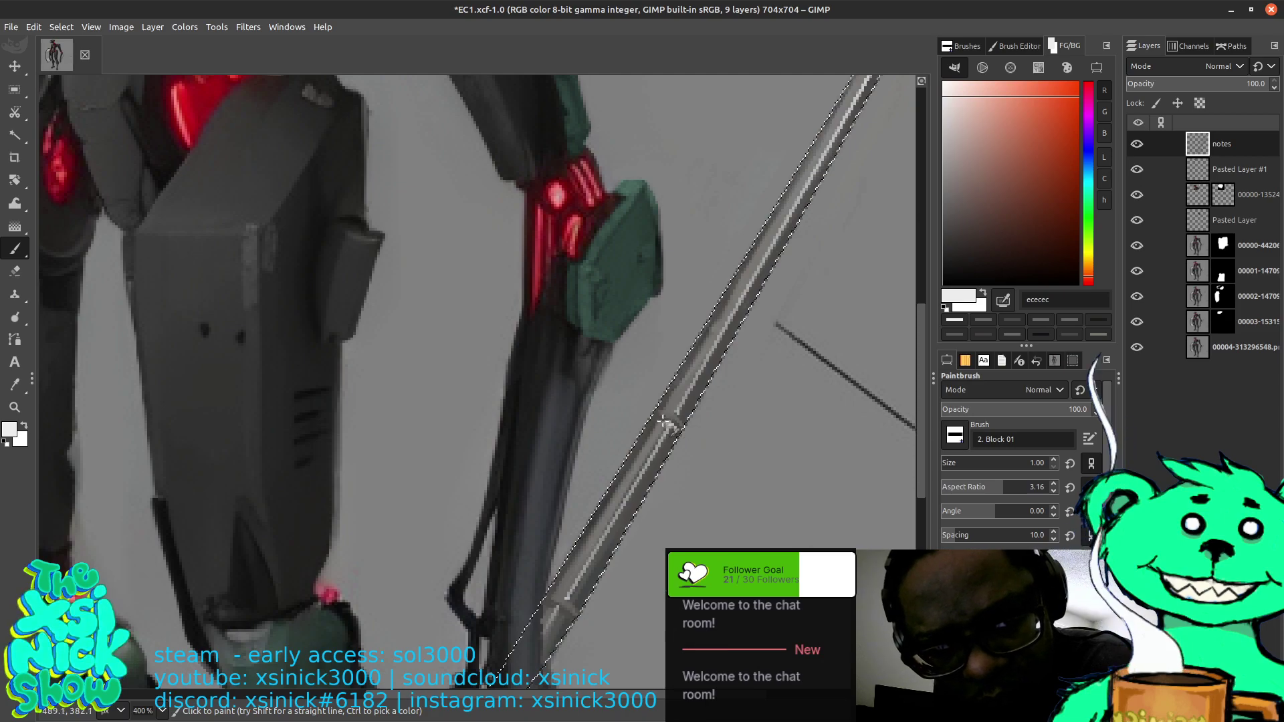
{"action": "scroll", "coordinate": [704, 294], "scroll_direction": "down", "scroll_amount": 2}
{"action": "scroll", "coordinate": [704, 294], "scroll_direction": "left", "scroll_amount": 1}
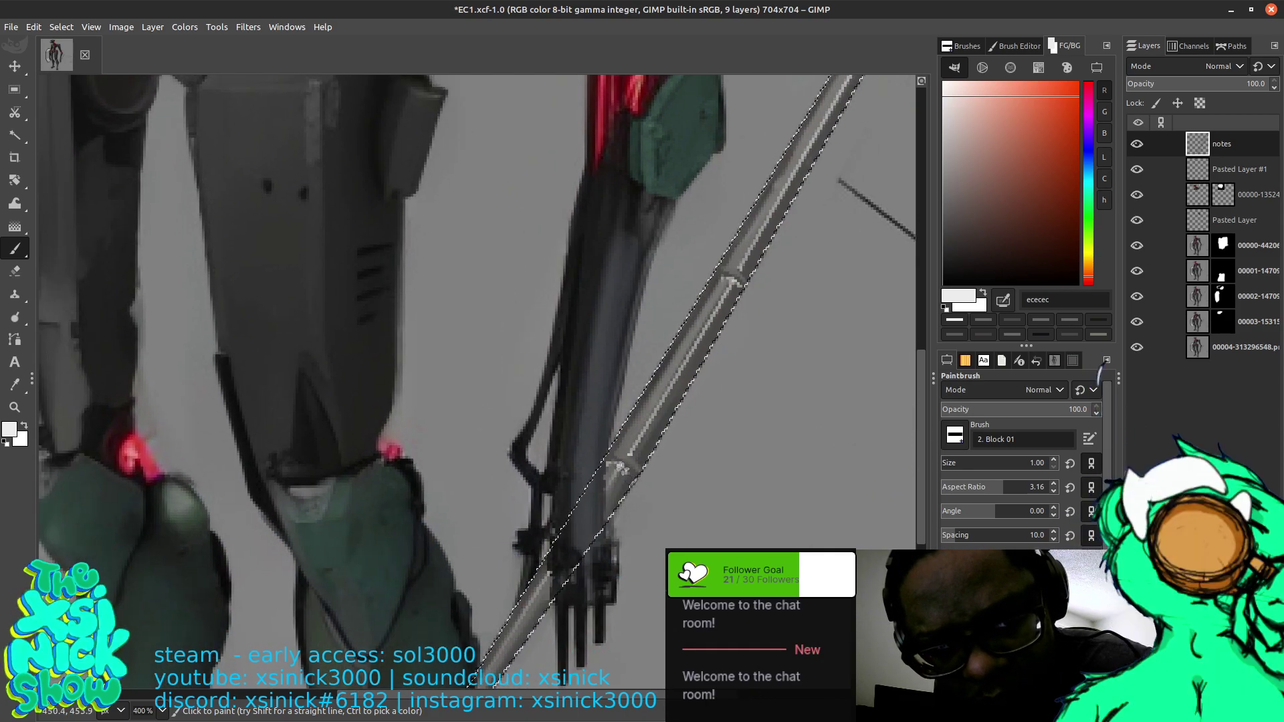
{"action": "scroll", "coordinate": [607, 463], "scroll_direction": "down", "scroll_amount": 1}
{"action": "scroll", "coordinate": [629, 441], "scroll_direction": "down", "scroll_amount": 2}
{"action": "scroll", "coordinate": [628, 441], "scroll_direction": "left", "scroll_amount": 2}
{"action": "scroll", "coordinate": [629, 442], "scroll_direction": "down", "scroll_amount": 1}
{"action": "scroll", "coordinate": [629, 441], "scroll_direction": "left", "scroll_amount": 1}
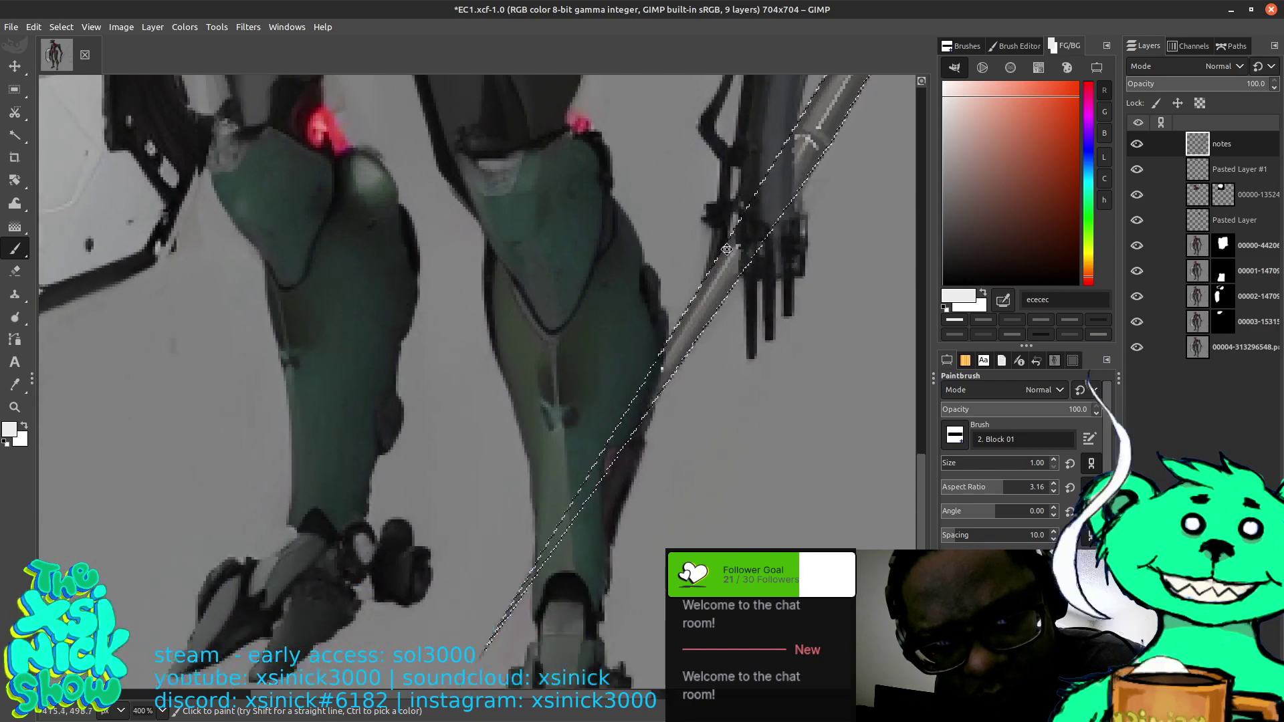
{"action": "scroll", "coordinate": [548, 555], "scroll_direction": "down", "scroll_amount": 1}
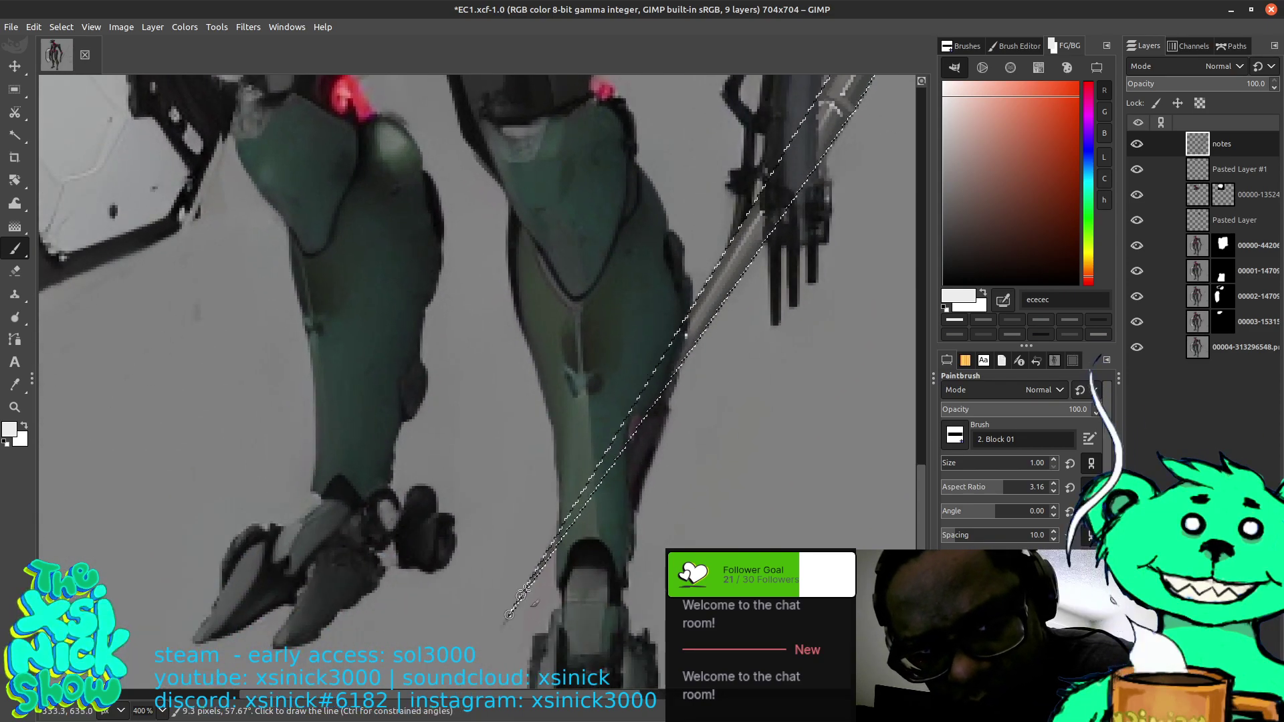
Sample dark green and grey tones from the legs, ending on dark grey 1f1f1e
{"action": "key", "text": "shift"}
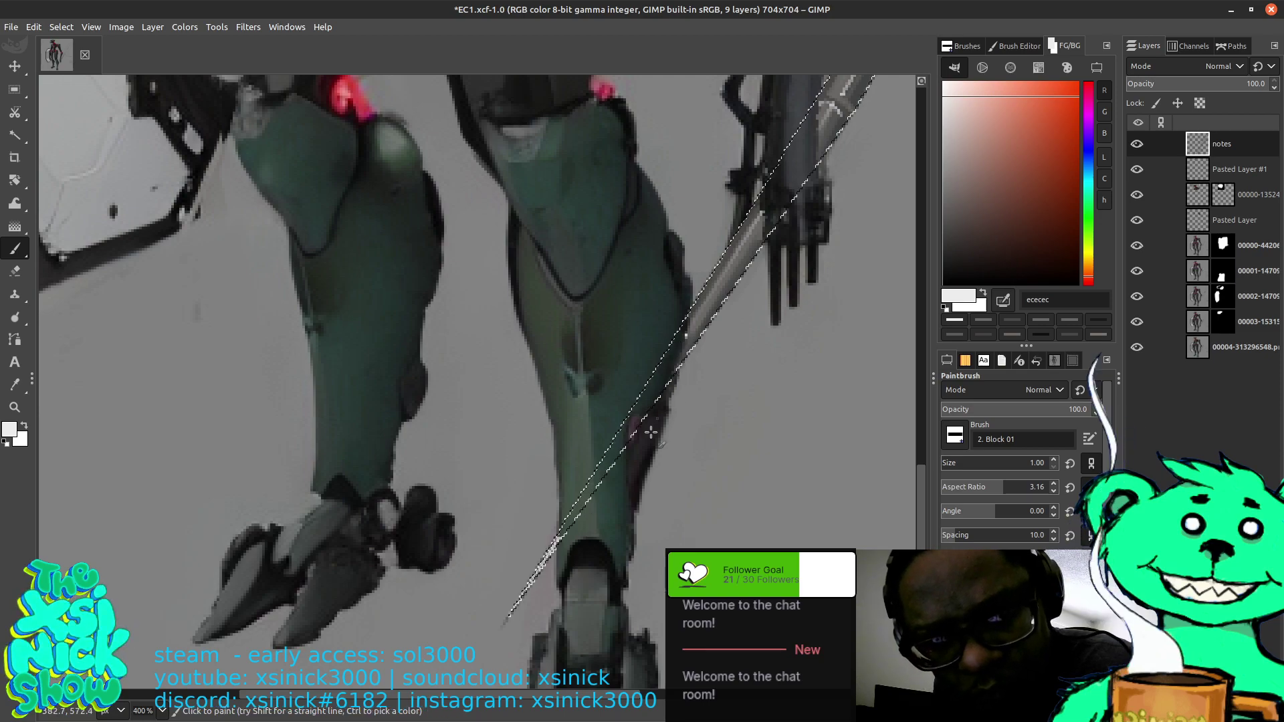
{"action": "left_click", "coordinate": [560, 536], "text": "ctrl"}
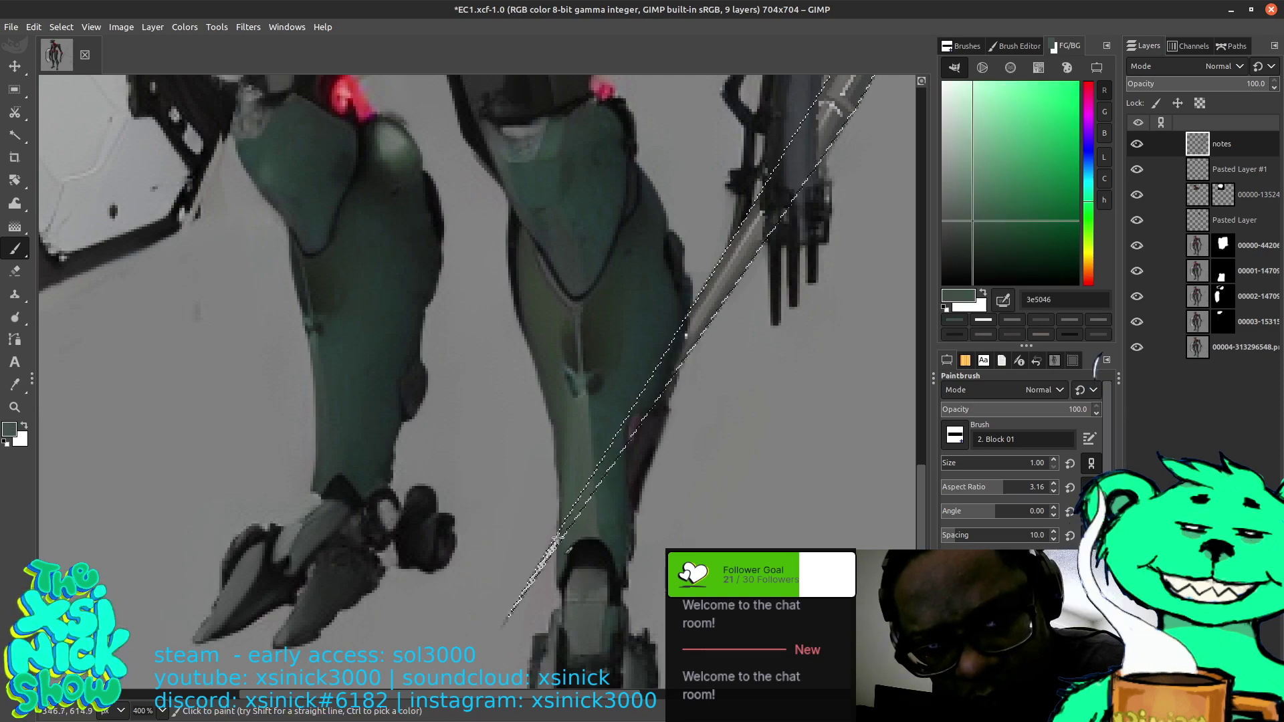
{"action": "scroll", "coordinate": [579, 489], "scroll_direction": "up", "scroll_amount": 4}
{"action": "scroll", "coordinate": [579, 489], "scroll_direction": "right", "scroll_amount": 3}
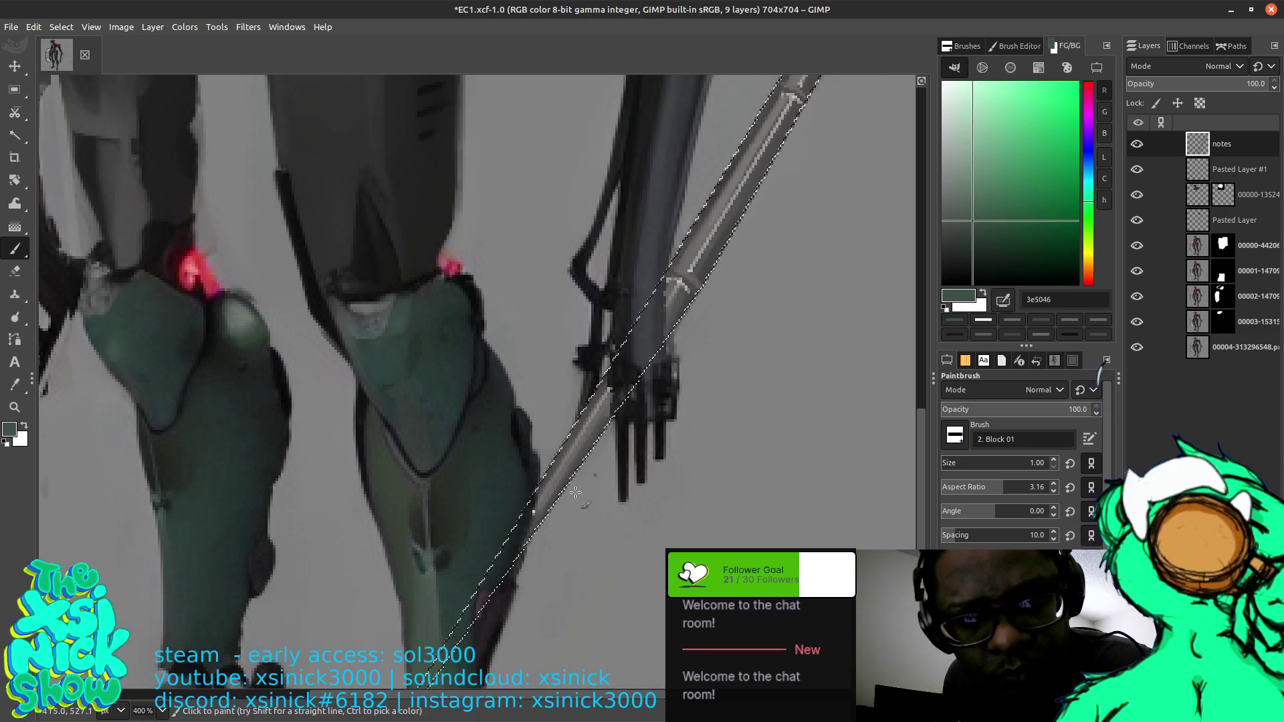
{"action": "left_click", "coordinate": [530, 506], "text": "ctrl"}
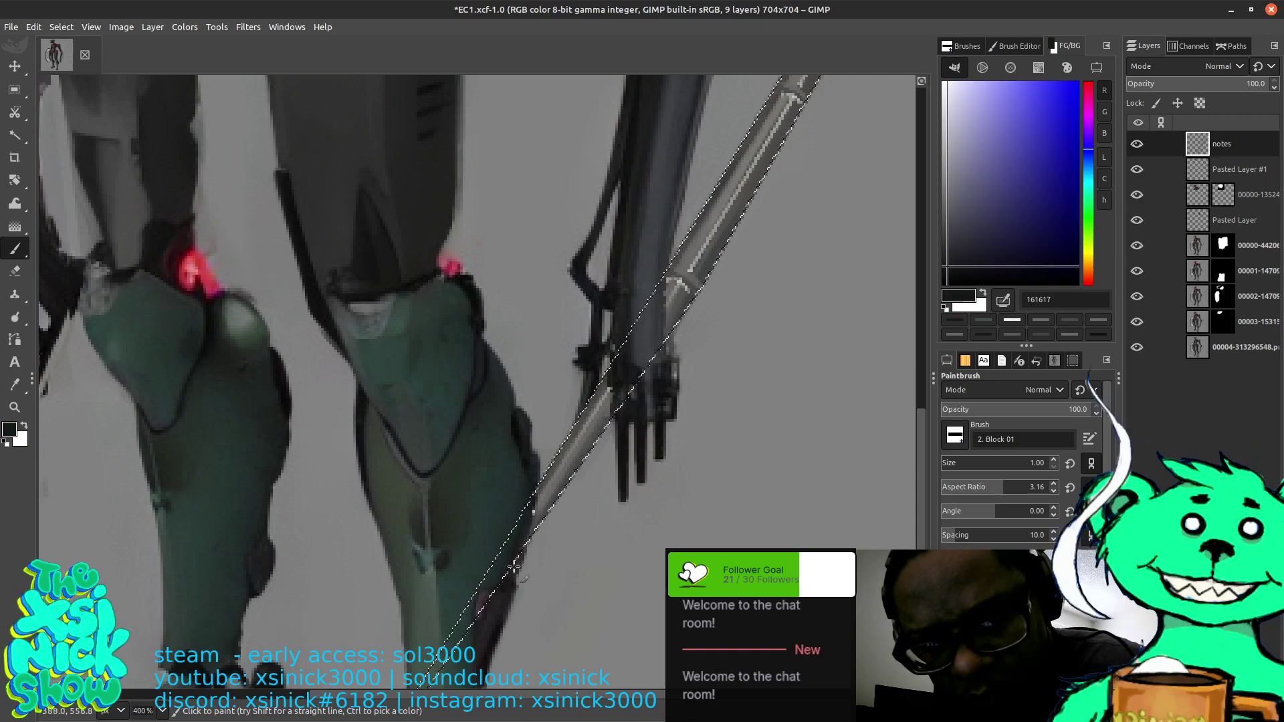
{"action": "left_click", "coordinate": [535, 504], "text": "ctrl"}
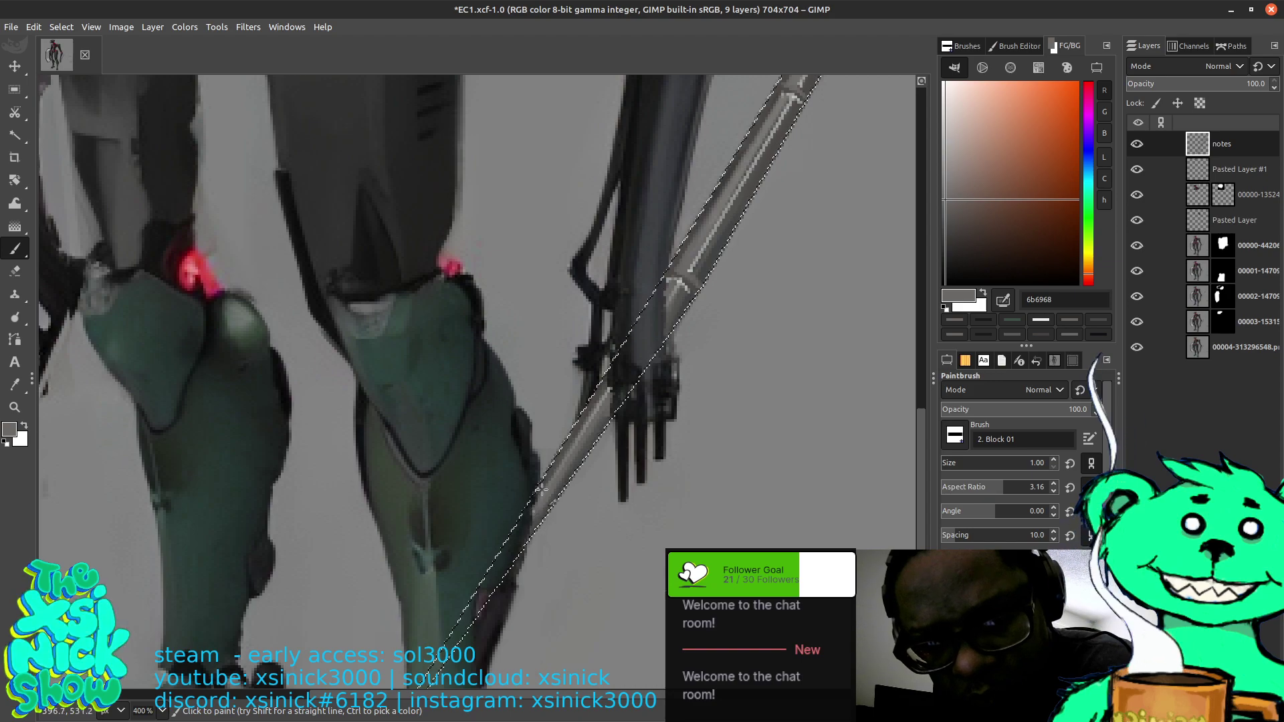
{"action": "left_click", "coordinate": [610, 381], "text": "ctrl"}
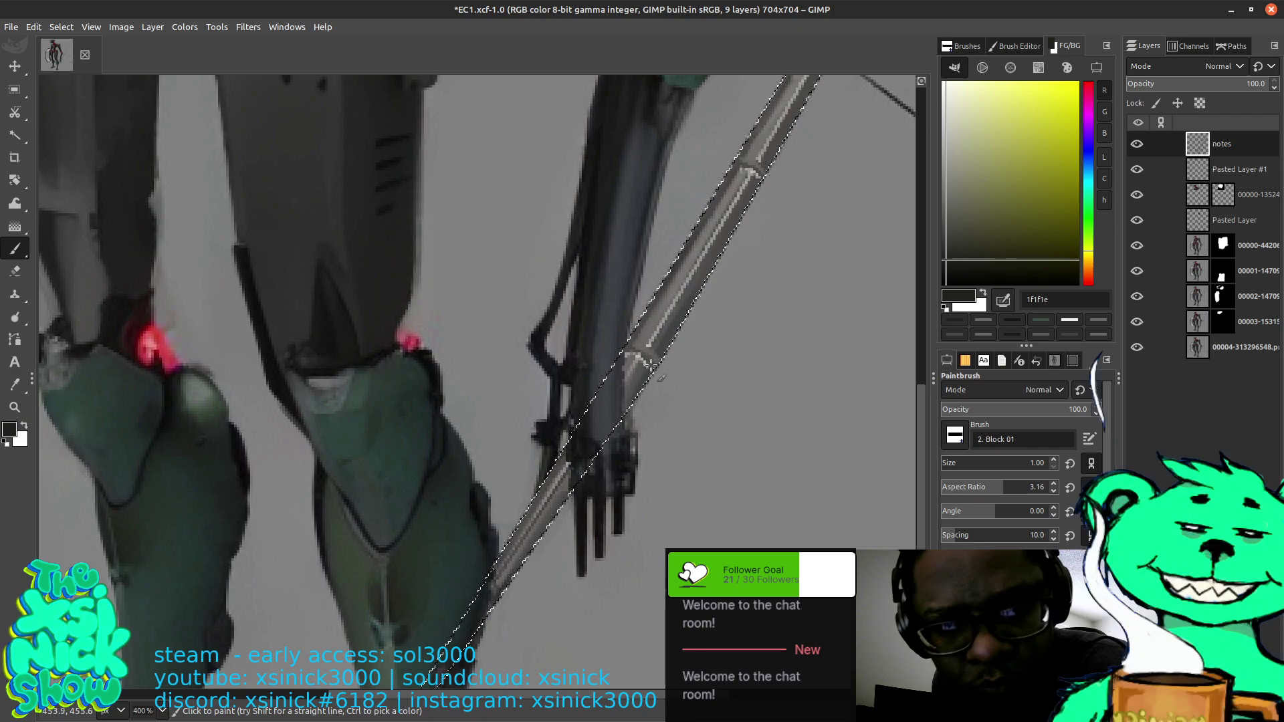
Paint the first straight dark grey segments along the lance's edge
{"action": "key", "text": "space"}
{"action": "left_click", "coordinate": [638, 359]}
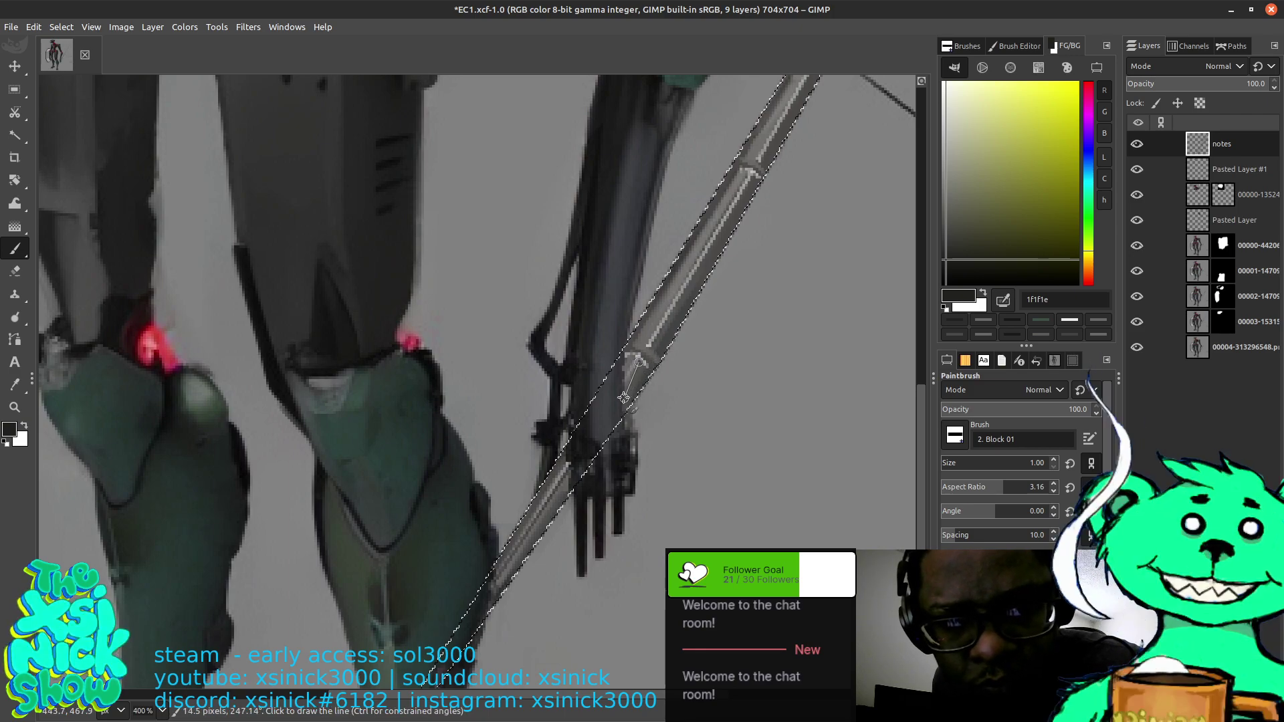
{"action": "left_click", "coordinate": [625, 393], "text": "shift"}
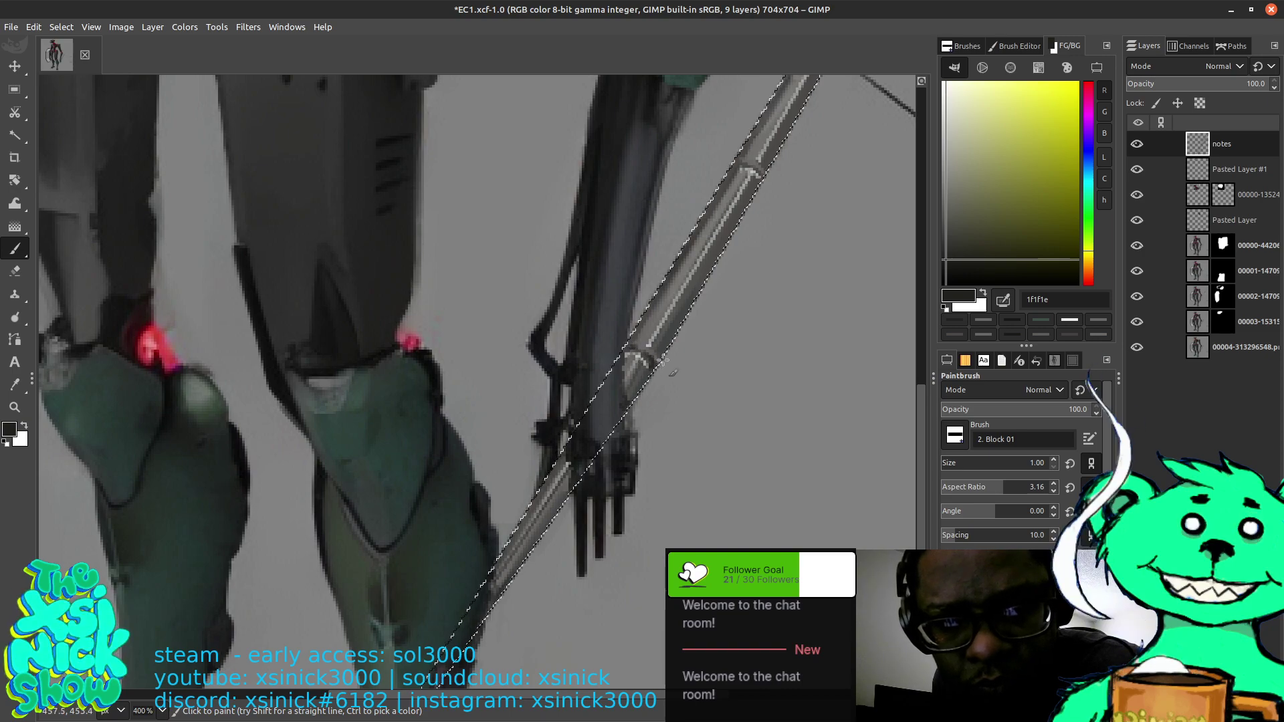
{"action": "scroll", "coordinate": [733, 257], "scroll_direction": "up", "scroll_amount": 2}
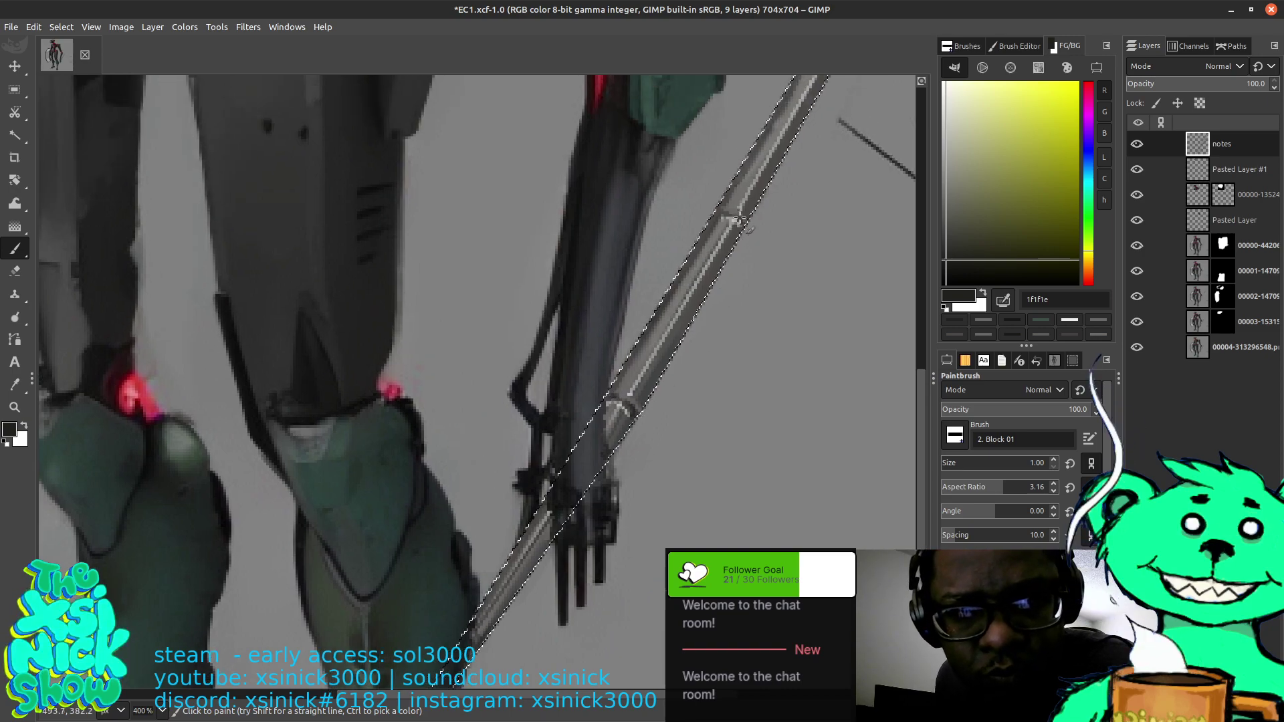
{"action": "scroll", "coordinate": [720, 212], "scroll_direction": "up", "scroll_amount": 5}
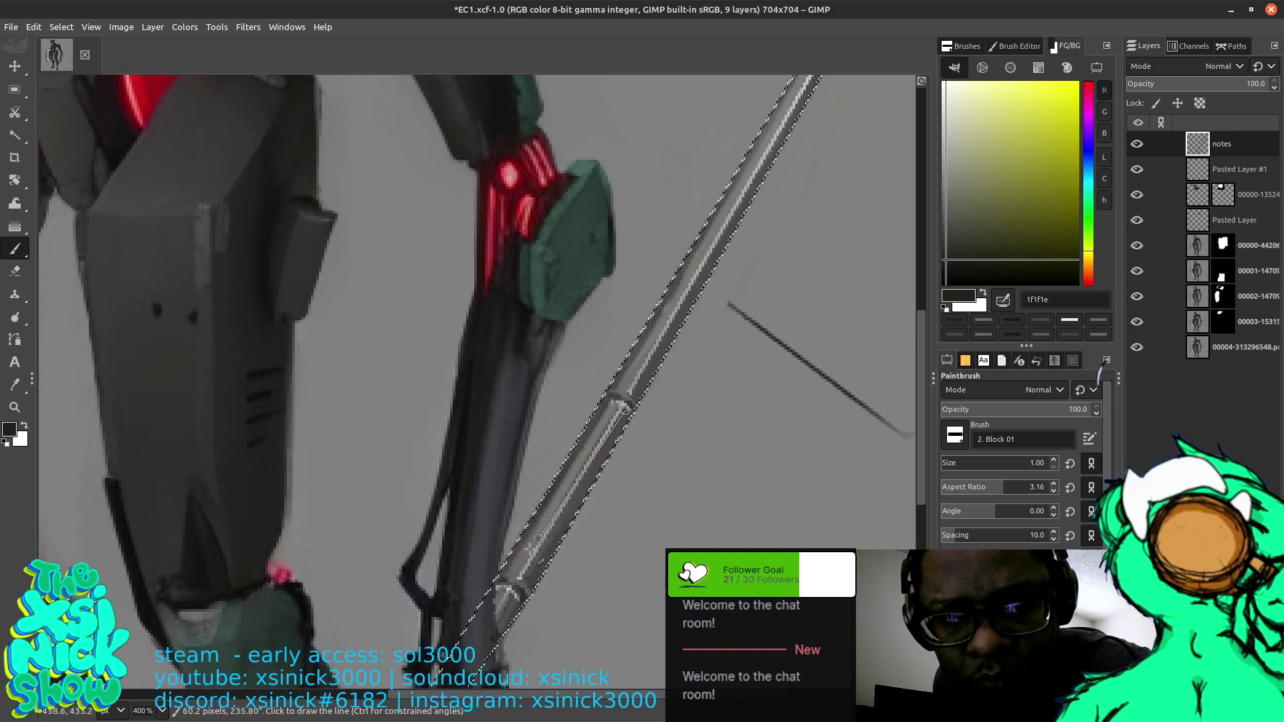
{"action": "scroll", "coordinate": [568, 501], "scroll_direction": "down", "scroll_amount": 4}
{"action": "scroll", "coordinate": [636, 401], "scroll_direction": "left", "scroll_amount": 3}
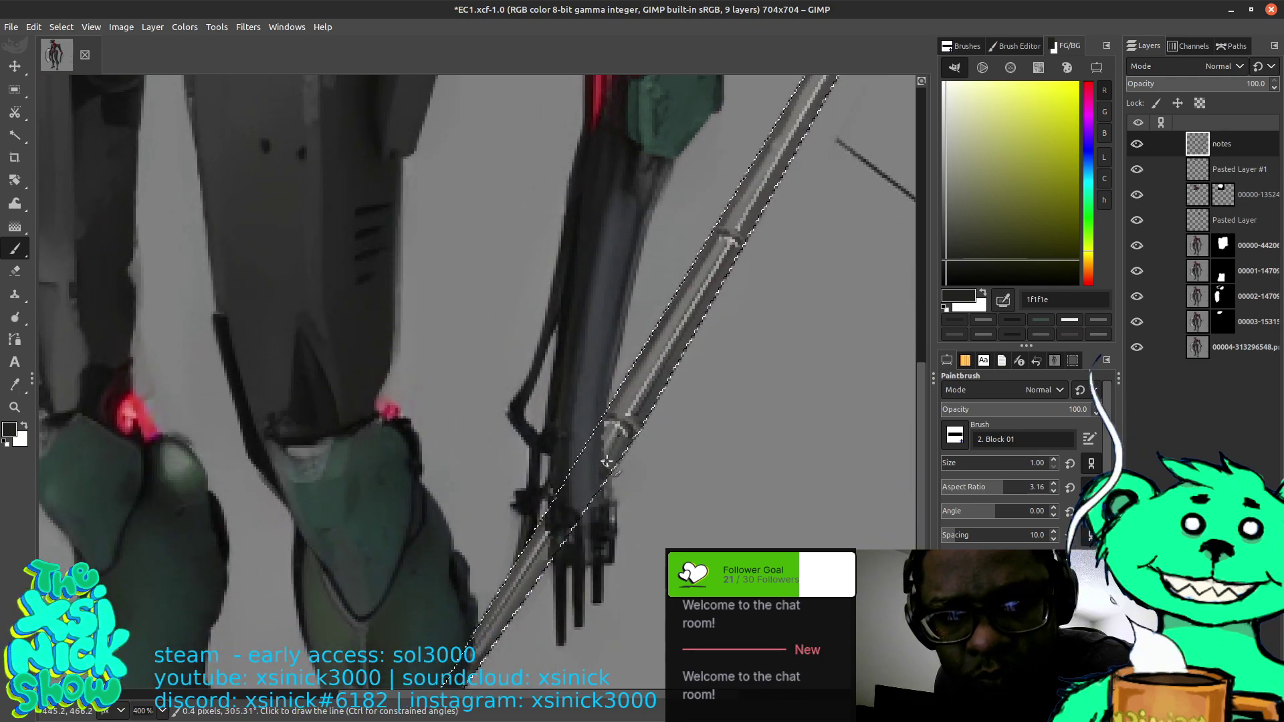
{"action": "scroll", "coordinate": [582, 479], "scroll_direction": "up", "scroll_amount": 7}
{"action": "scroll", "coordinate": [575, 484], "scroll_direction": "right", "scroll_amount": 5}
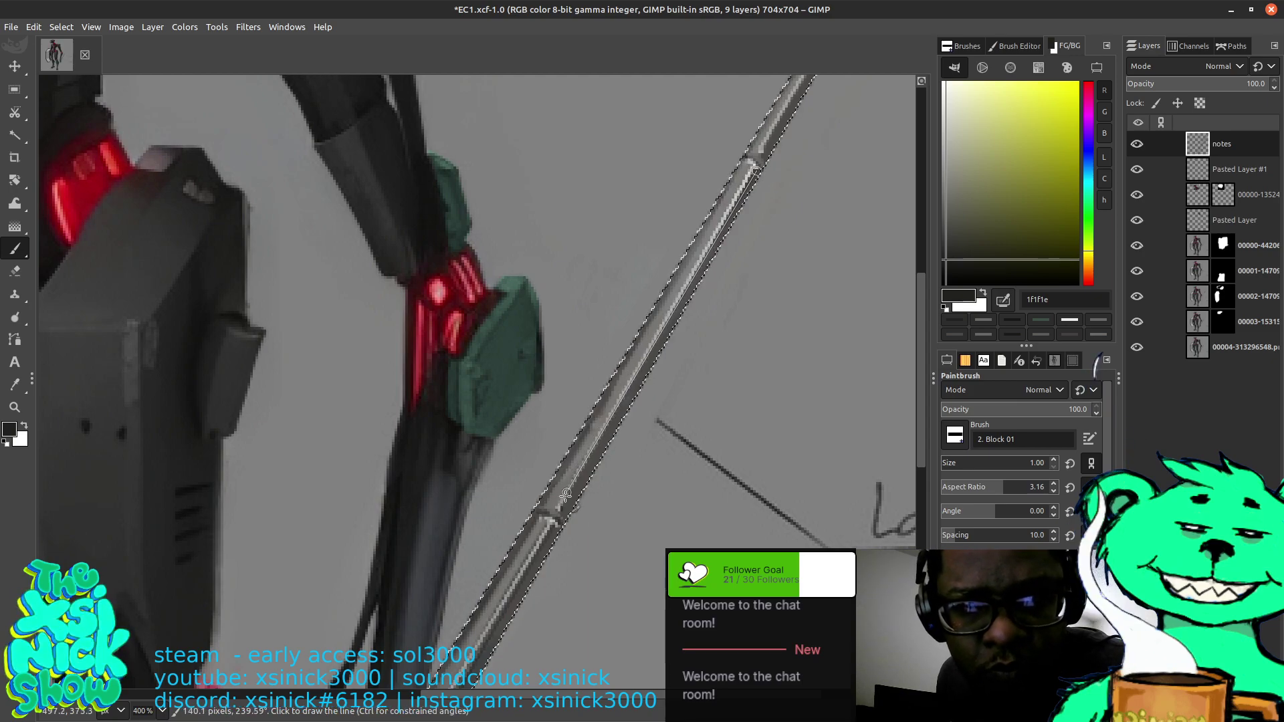
{"action": "left_click", "coordinate": [733, 215], "text": "shift"}
{"action": "scroll", "coordinate": [651, 389], "scroll_direction": "up", "scroll_amount": 6}
{"action": "scroll", "coordinate": [651, 390], "scroll_direction": "right", "scroll_amount": 3}
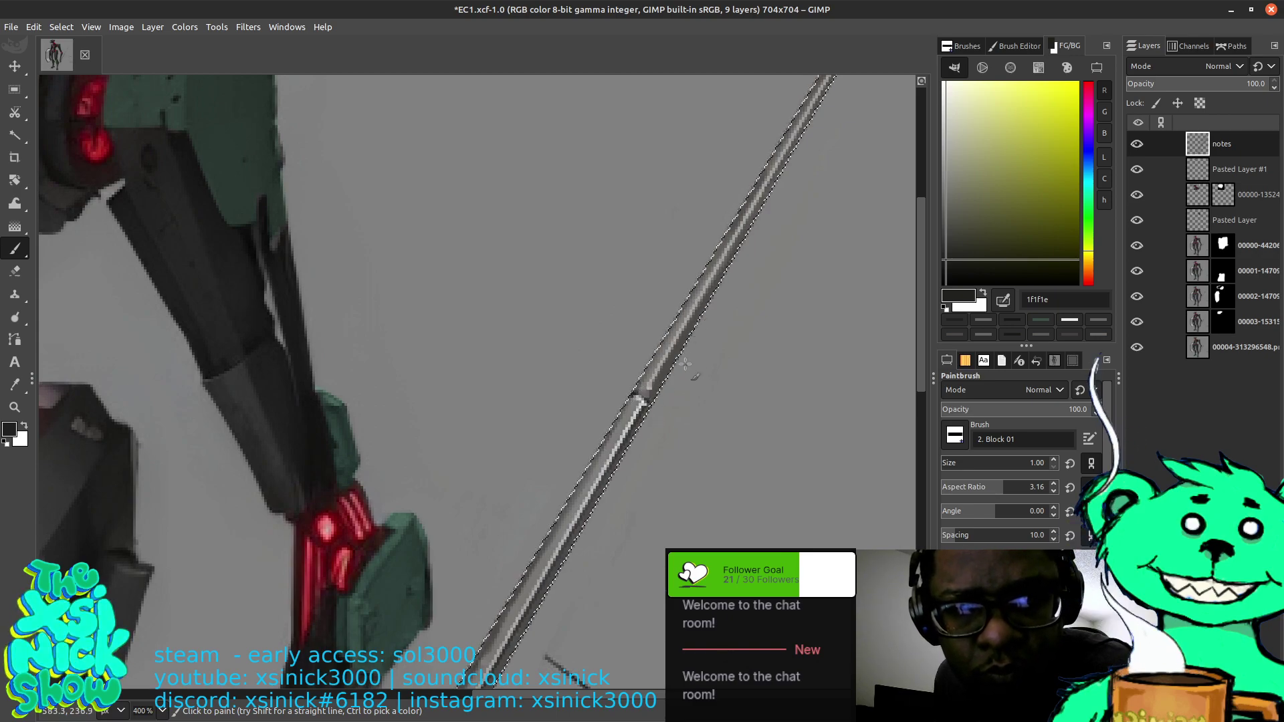
Continue the straight dark grey line further along the lance's edge
{"action": "left_click_drag", "start_coordinate": [686, 363], "coordinate": [649, 391]}
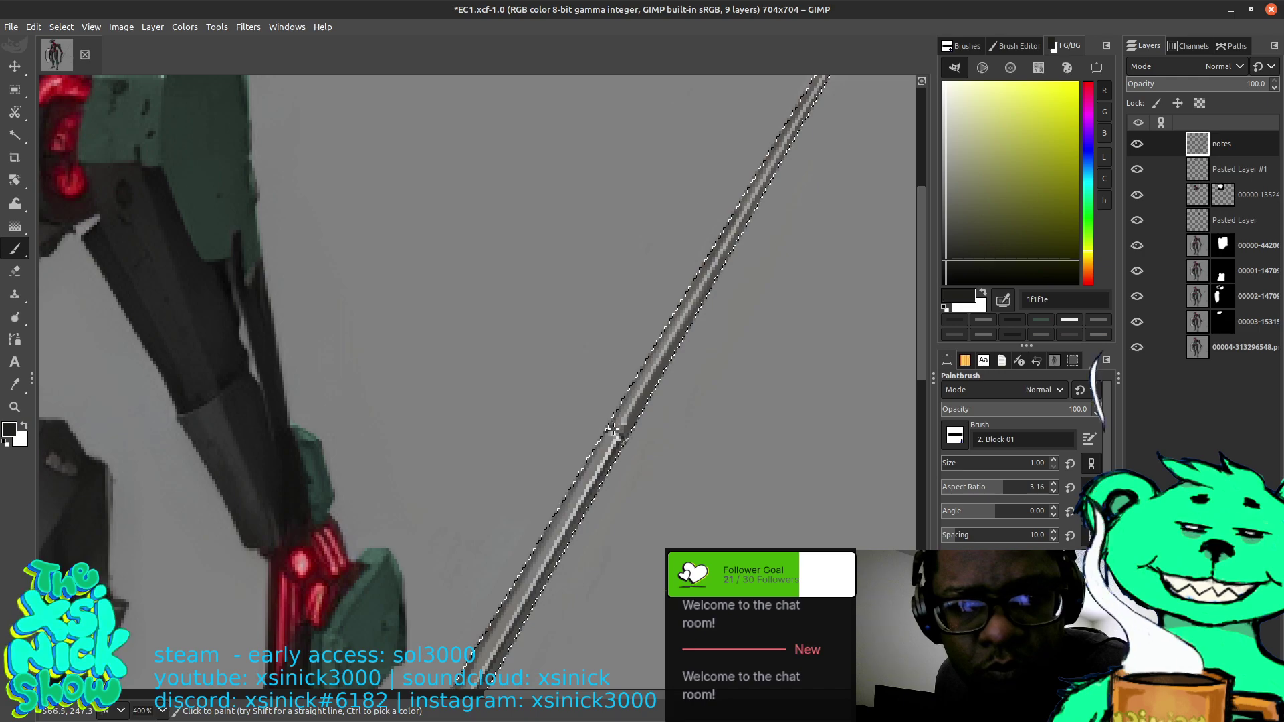
{"action": "key", "text": "shift"}
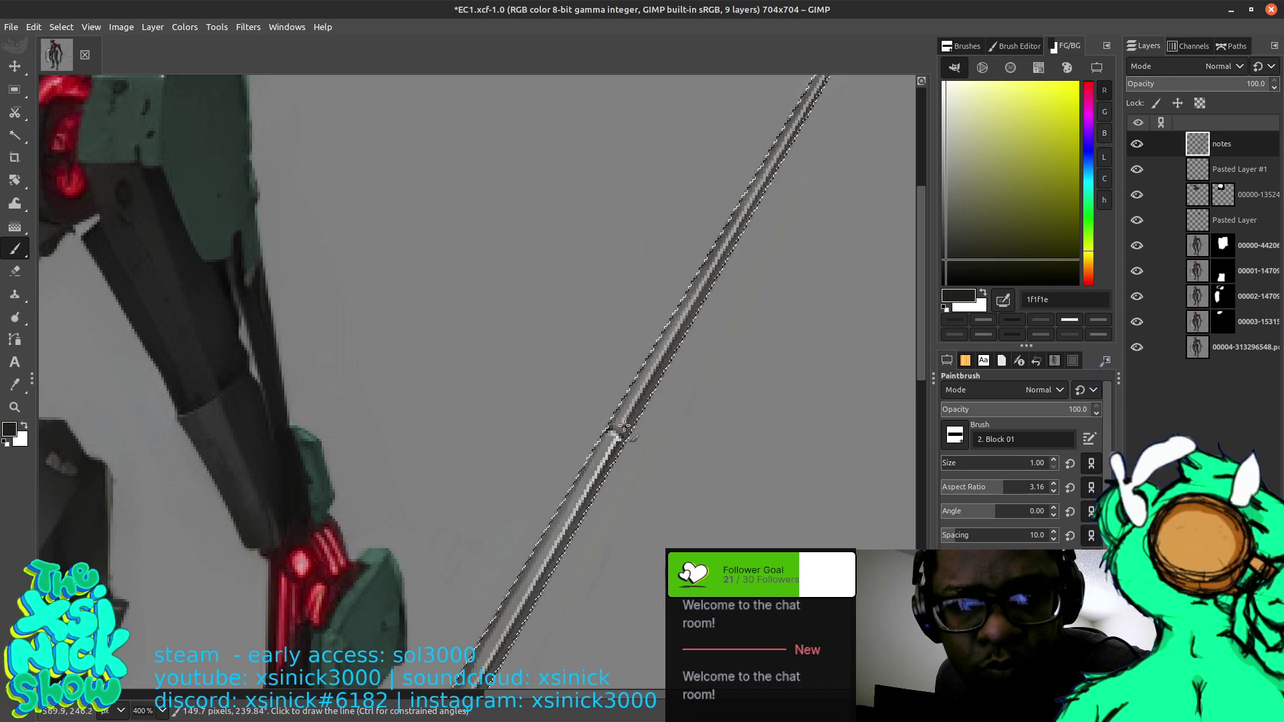
{"action": "left_click", "coordinate": [621, 420], "text": "shift"}
{"action": "key", "text": "shift"}
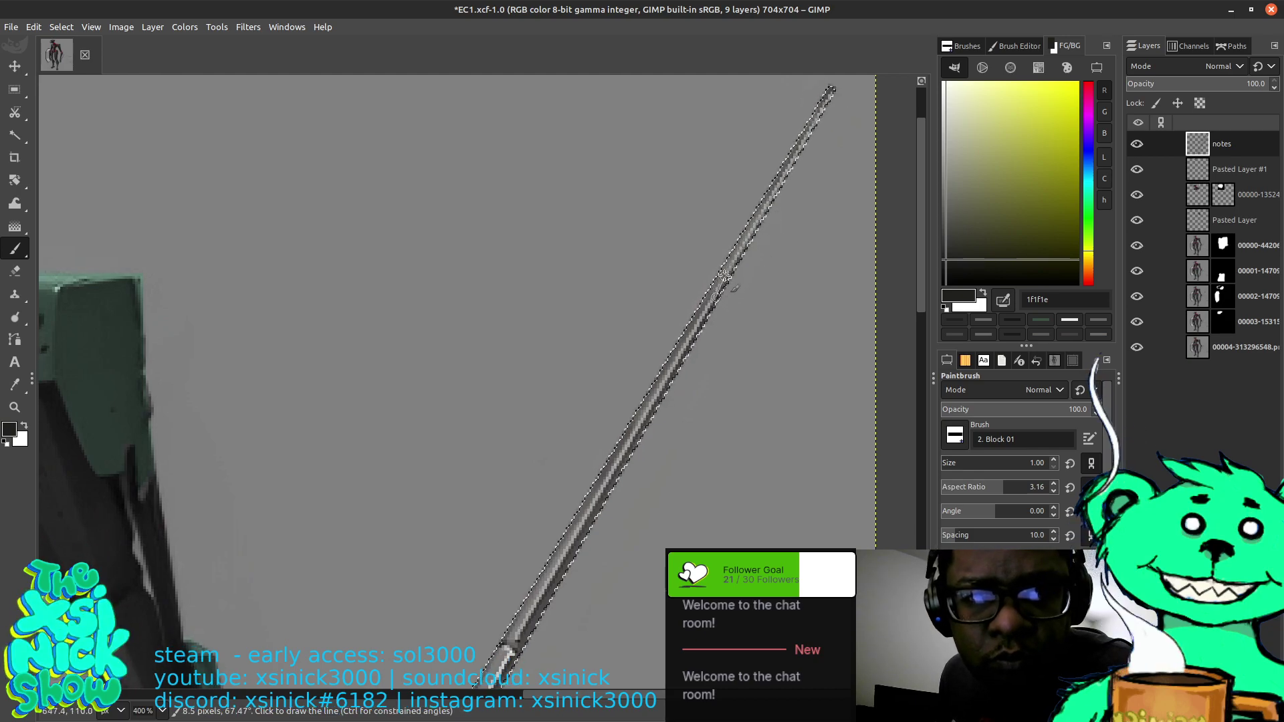
{"action": "scroll", "coordinate": [776, 179], "scroll_direction": "down", "scroll_amount": 5}
{"action": "scroll", "coordinate": [776, 179], "scroll_direction": "down", "scroll_amount": 3}
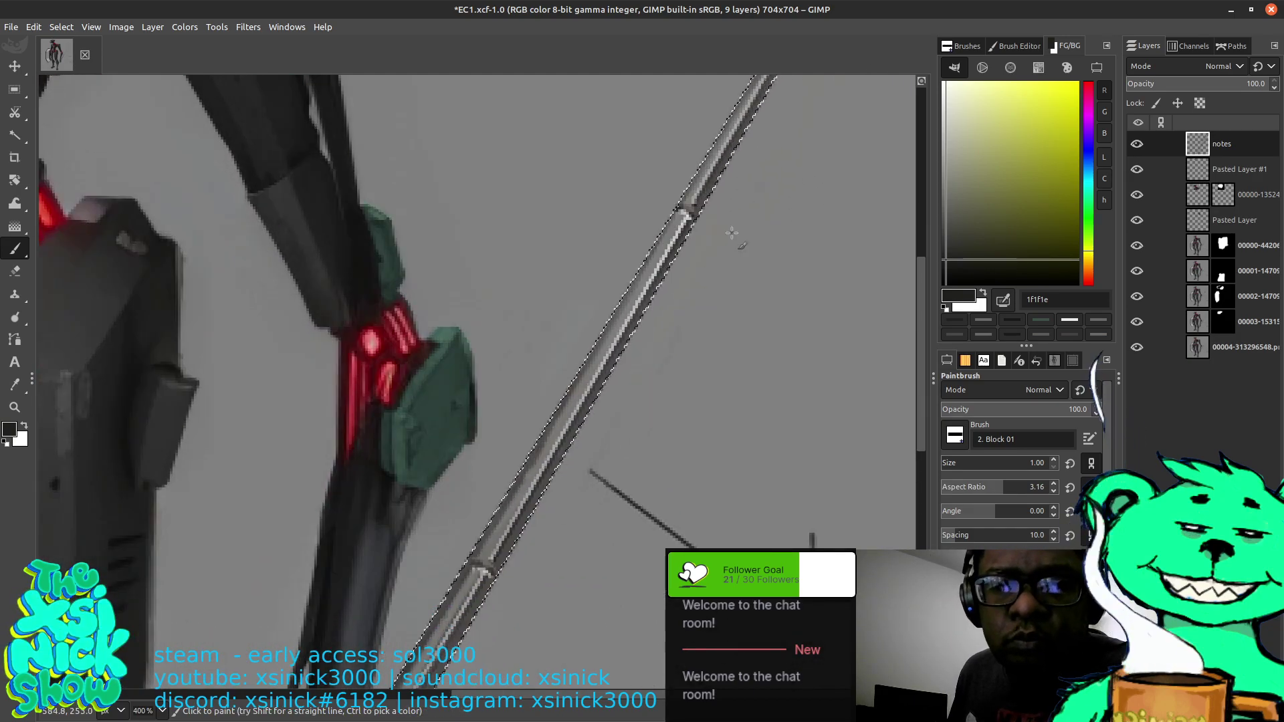
{"action": "scroll", "coordinate": [755, 200], "scroll_direction": "down", "scroll_amount": 2}
{"action": "scroll", "coordinate": [736, 221], "scroll_direction": "down", "scroll_amount": 4}
{"action": "scroll", "coordinate": [736, 221], "scroll_direction": "left", "scroll_amount": 3}
{"action": "scroll", "coordinate": [687, 317], "scroll_direction": "down", "scroll_amount": 4}
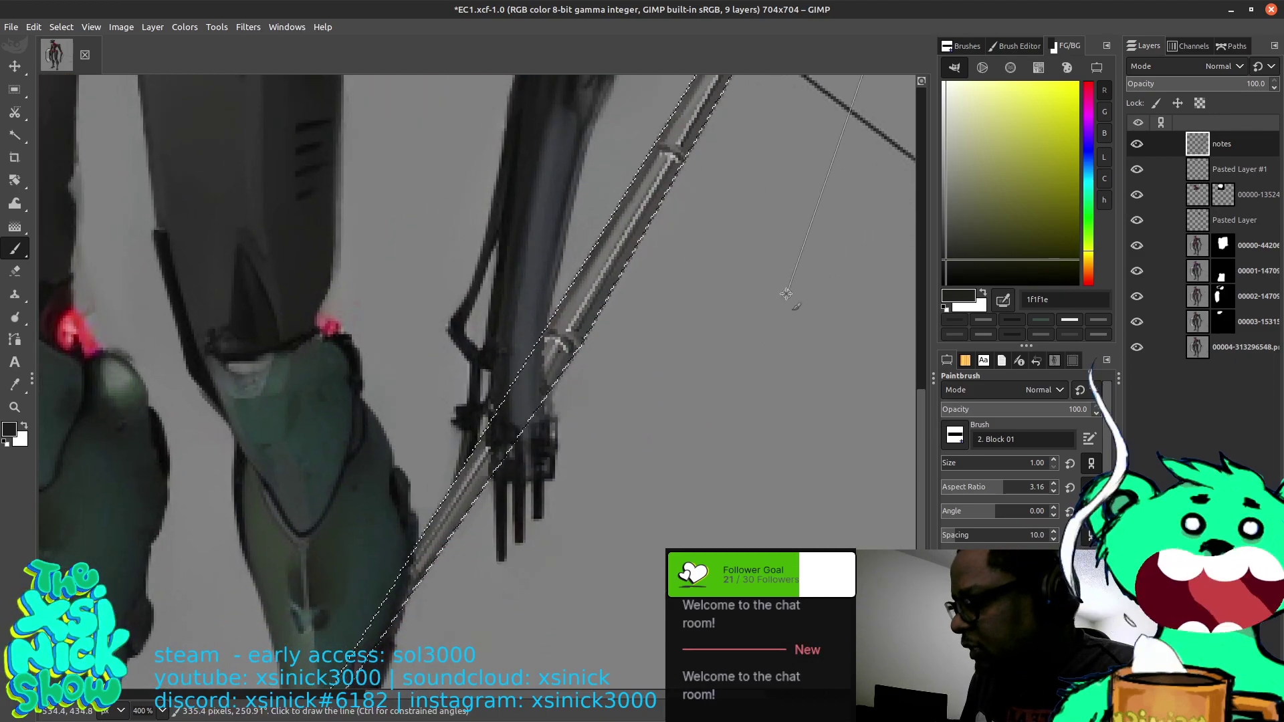
Clear the selection around the lance shaft
{"action": "key", "text": "ctrl+shift+a"}
{"action": "scroll", "coordinate": [708, 273], "scroll_direction": "down", "scroll_amount": 10}
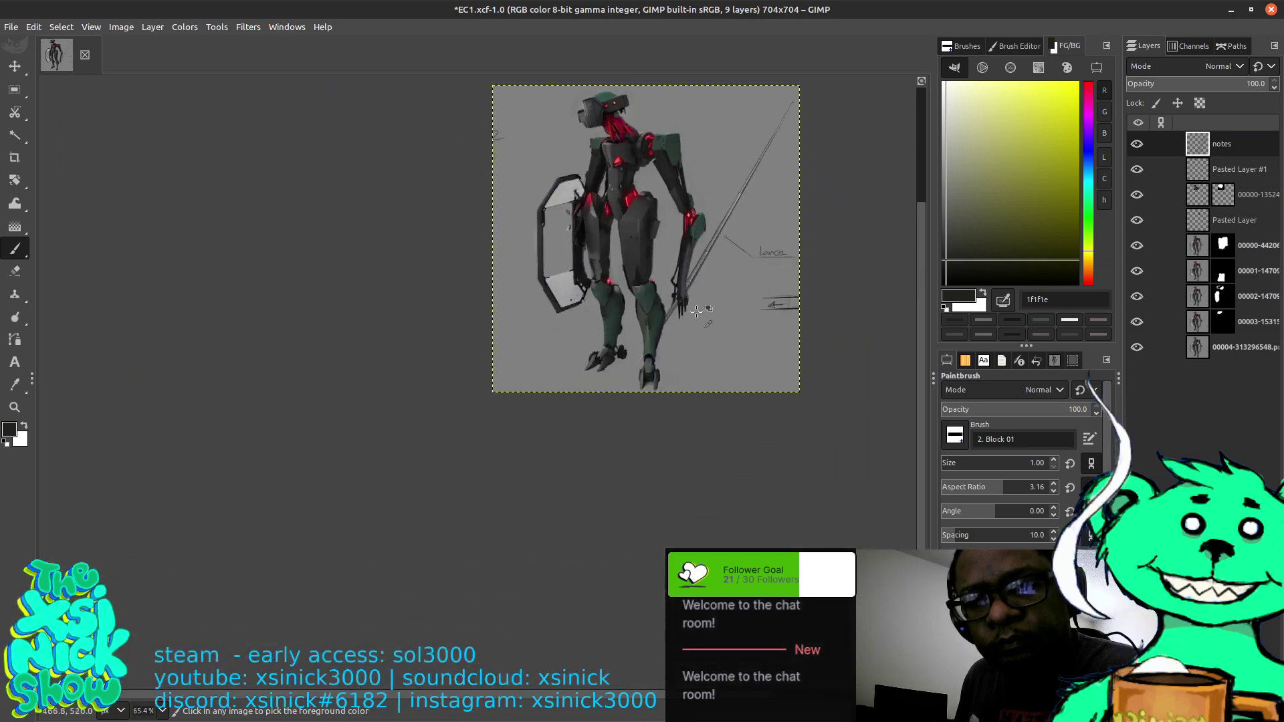
{"action": "scroll", "coordinate": [689, 321], "scroll_direction": "up", "scroll_amount": 2}
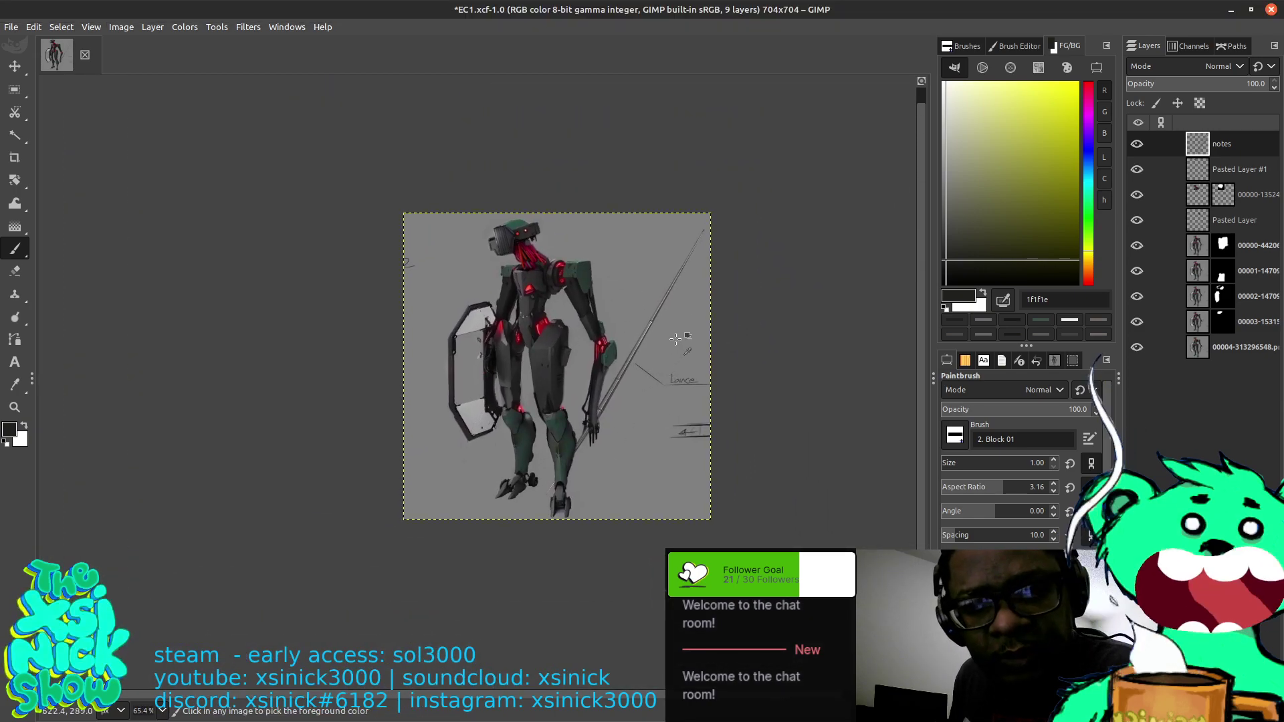
{"action": "scroll", "coordinate": [672, 338], "scroll_direction": "up", "scroll_amount": 4}
{"action": "scroll", "coordinate": [679, 331], "scroll_direction": "down", "scroll_amount": 3}
{"action": "scroll", "coordinate": [686, 326], "scroll_direction": "up", "scroll_amount": 1}
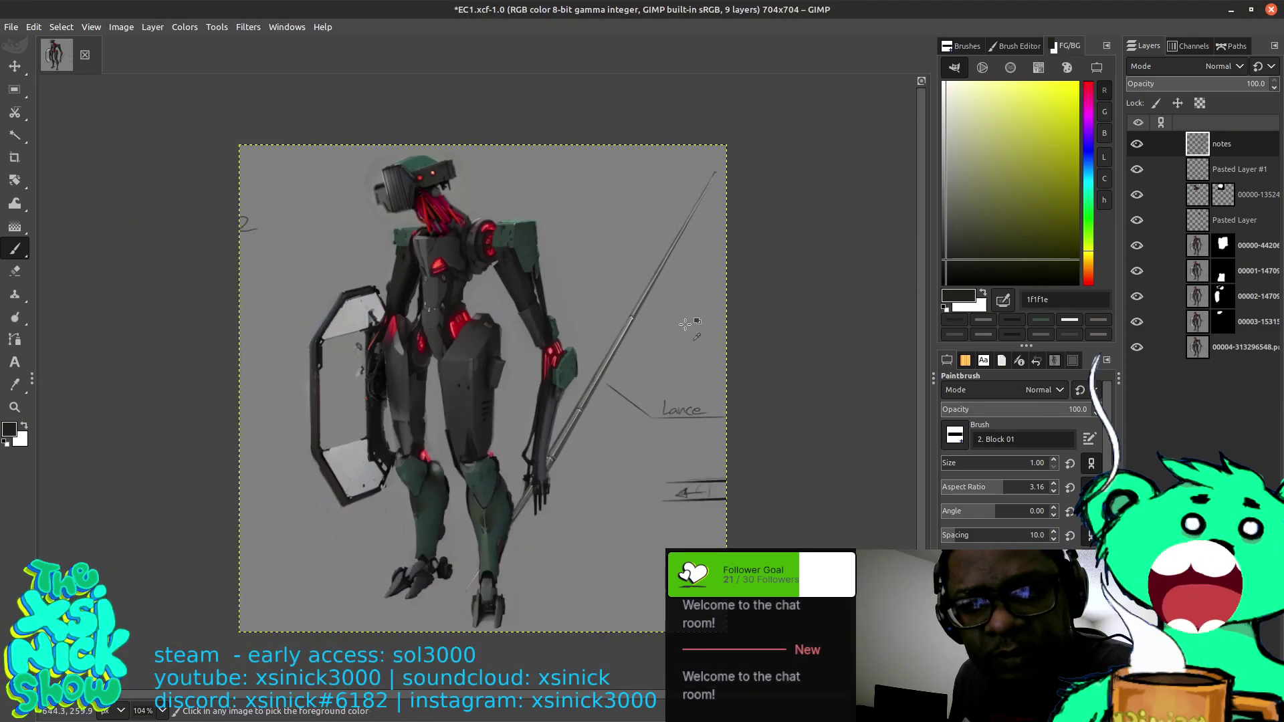
{"action": "scroll", "coordinate": [689, 318], "scroll_direction": "up", "scroll_amount": 2}
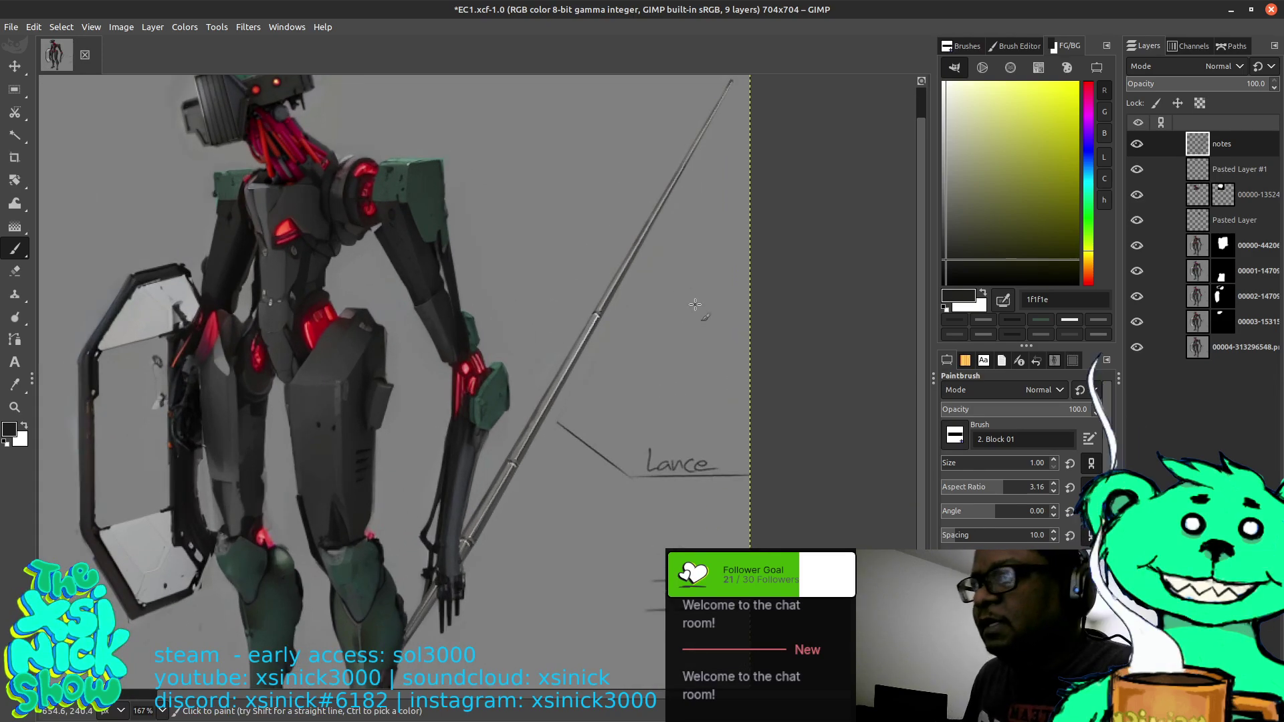
Pan around the canvas to inspect the dark grey-outlined lance and mech figure
{"action": "scroll", "coordinate": [699, 294], "scroll_direction": "left", "scroll_amount": 3}
{"action": "scroll", "coordinate": [716, 268], "scroll_direction": "down", "scroll_amount": 3}
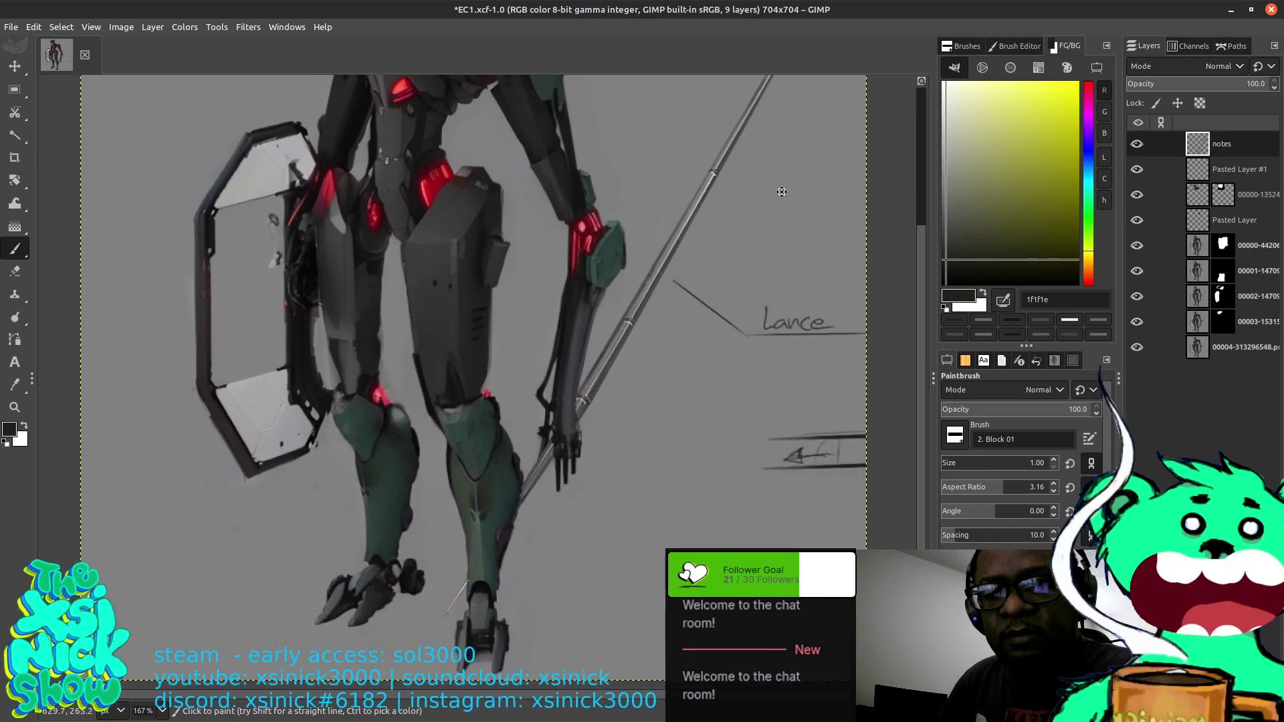
{"action": "scroll", "coordinate": [735, 234], "scroll_direction": "down", "scroll_amount": 2}
{"action": "scroll", "coordinate": [736, 254], "scroll_direction": "up", "scroll_amount": 2}
{"action": "scroll", "coordinate": [675, 334], "scroll_direction": "up", "scroll_amount": 2}
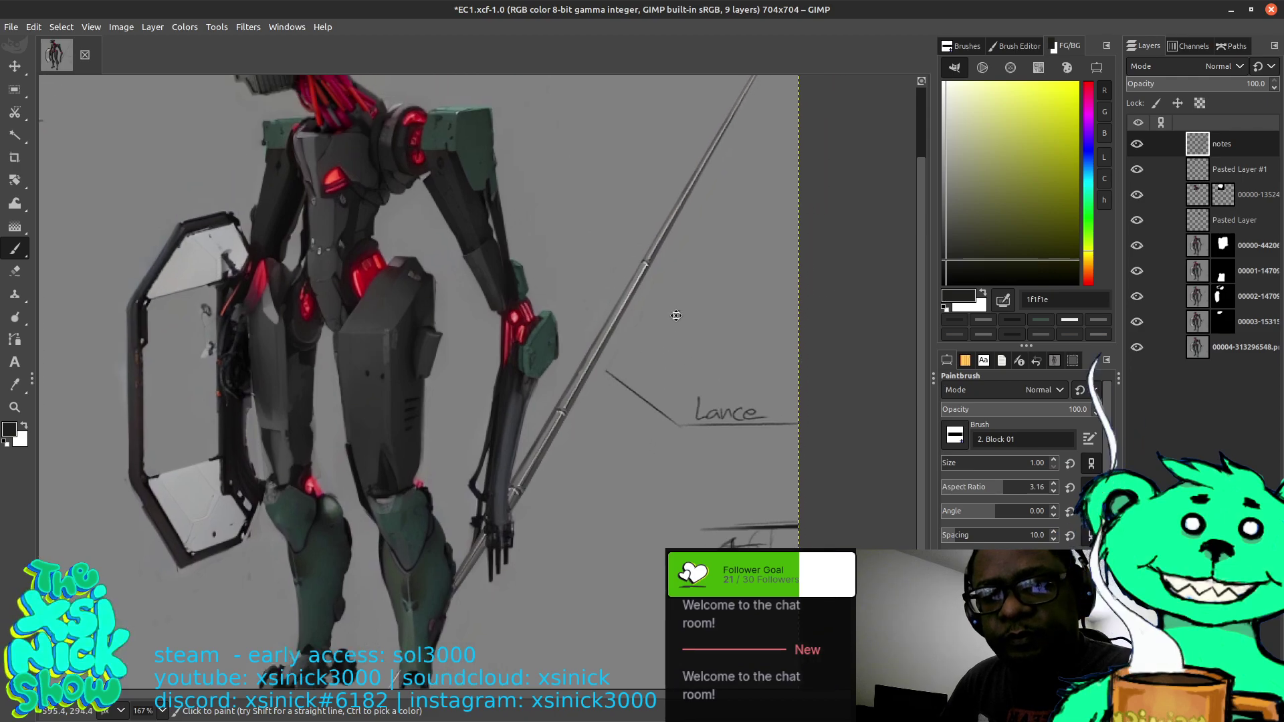
{"action": "scroll", "coordinate": [648, 388], "scroll_direction": "right", "scroll_amount": 2}
{"action": "scroll", "coordinate": [642, 399], "scroll_direction": "down", "scroll_amount": 2}
{"action": "scroll", "coordinate": [659, 334], "scroll_direction": "left", "scroll_amount": 1}
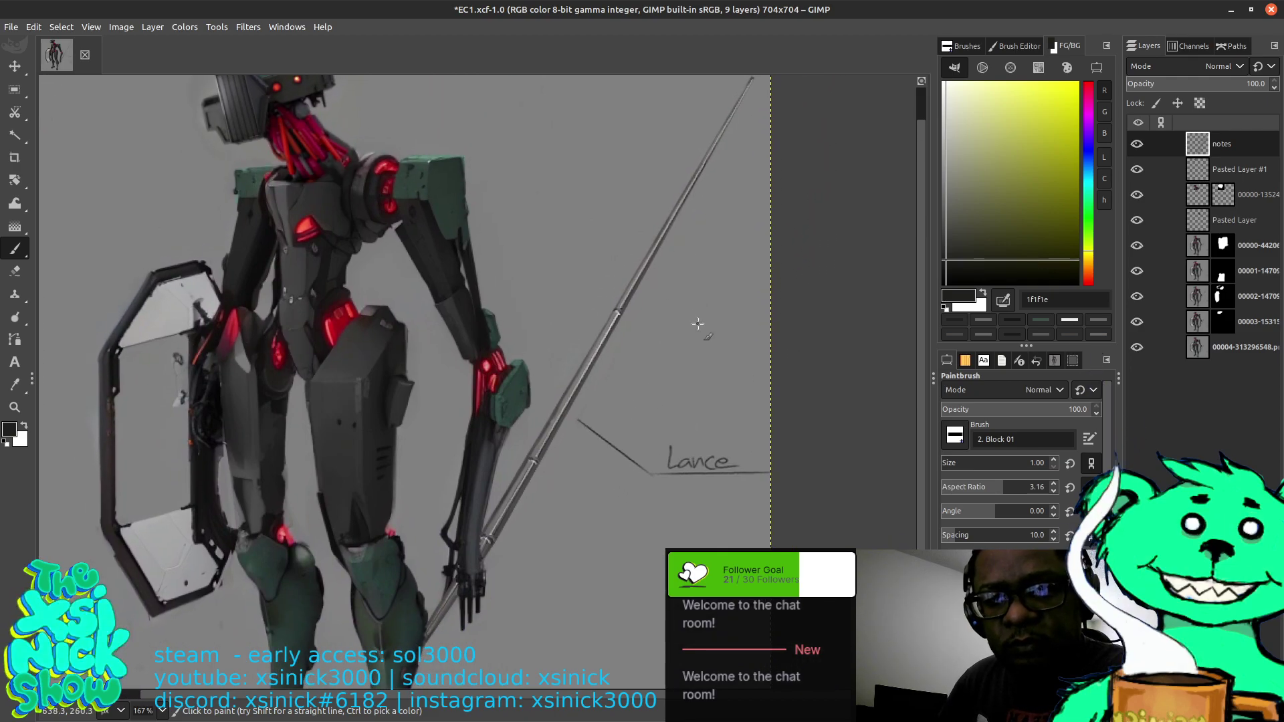
{"action": "scroll", "coordinate": [697, 323], "scroll_direction": "right", "scroll_amount": 2}
{"action": "scroll", "coordinate": [689, 331], "scroll_direction": "up", "scroll_amount": 1}
{"action": "scroll", "coordinate": [672, 343], "scroll_direction": "up", "scroll_amount": 1}
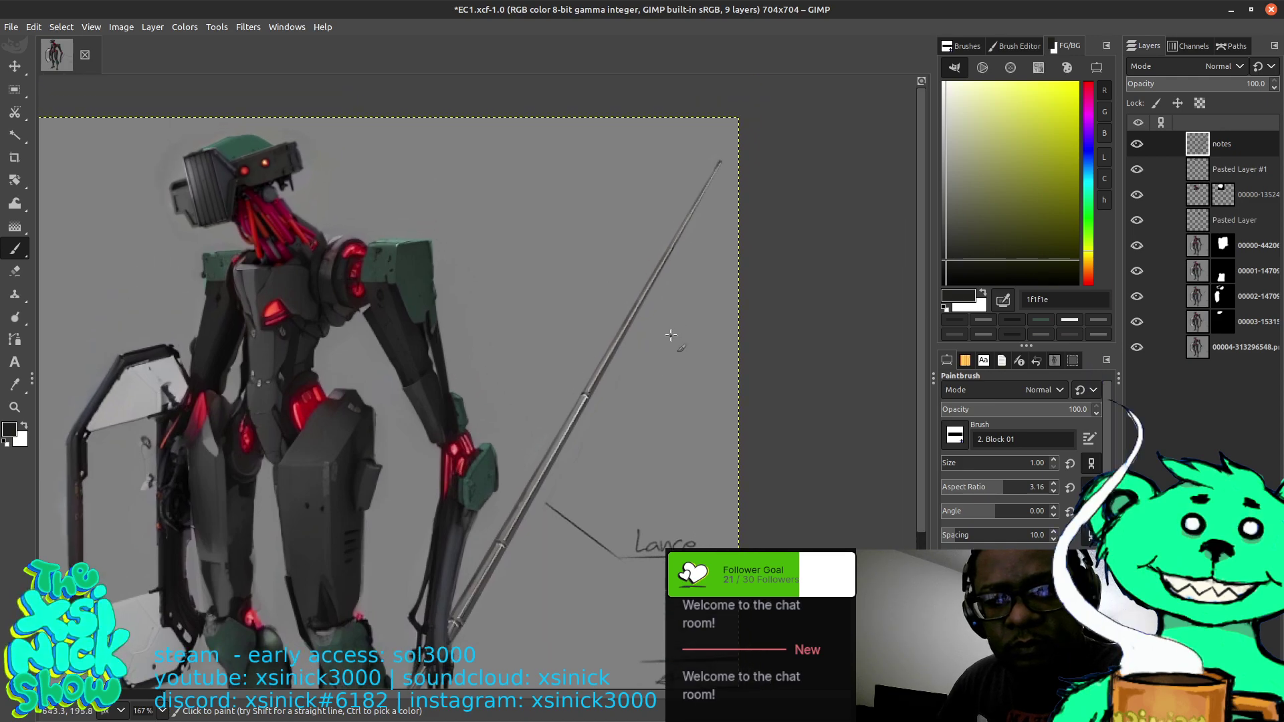
{"action": "scroll", "coordinate": [702, 265], "scroll_direction": "down", "scroll_amount": 1}
{"action": "scroll", "coordinate": [699, 266], "scroll_direction": "left", "scroll_amount": 1}
{"action": "scroll", "coordinate": [692, 269], "scroll_direction": "down", "scroll_amount": 1}
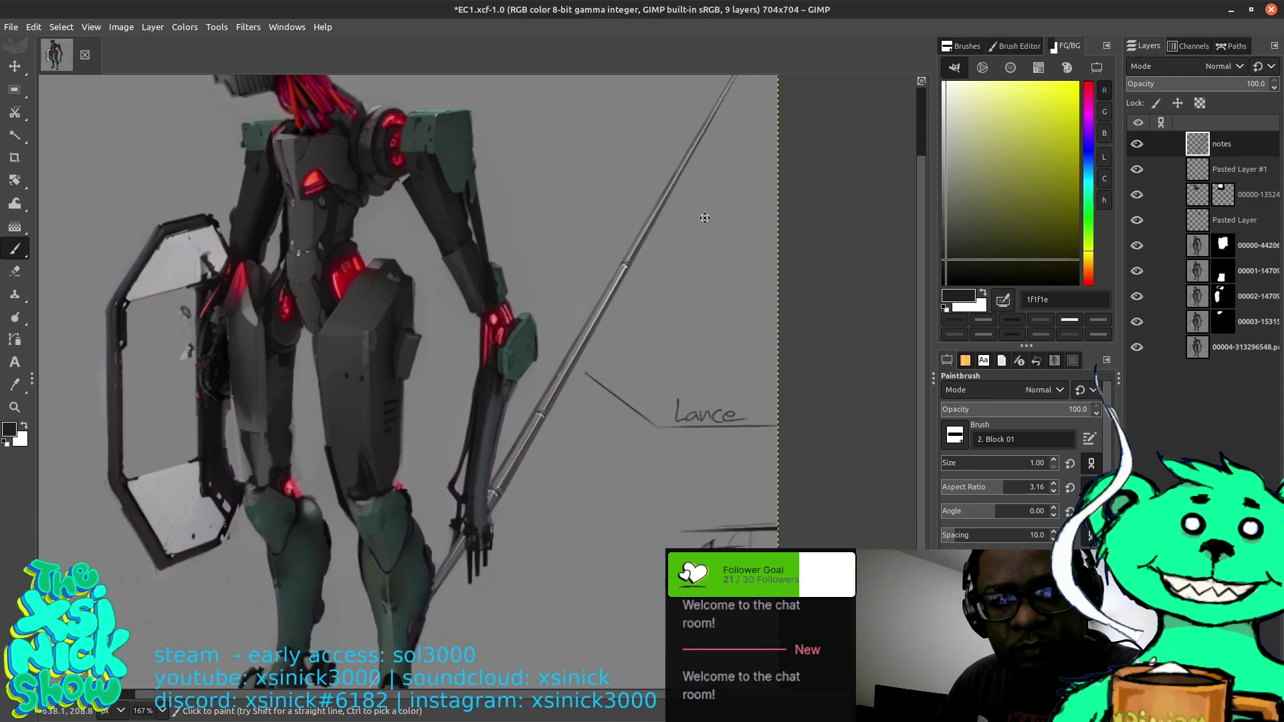
{"action": "scroll", "coordinate": [686, 273], "scroll_direction": "down", "scroll_amount": 2}
{"action": "scroll", "coordinate": [683, 273], "scroll_direction": "left", "scroll_amount": 2}
{"action": "scroll", "coordinate": [682, 272], "scroll_direction": "down", "scroll_amount": 1}
{"action": "scroll", "coordinate": [679, 272], "scroll_direction": "down", "scroll_amount": 2}
{"action": "scroll", "coordinate": [675, 271], "scroll_direction": "down", "scroll_amount": 1}
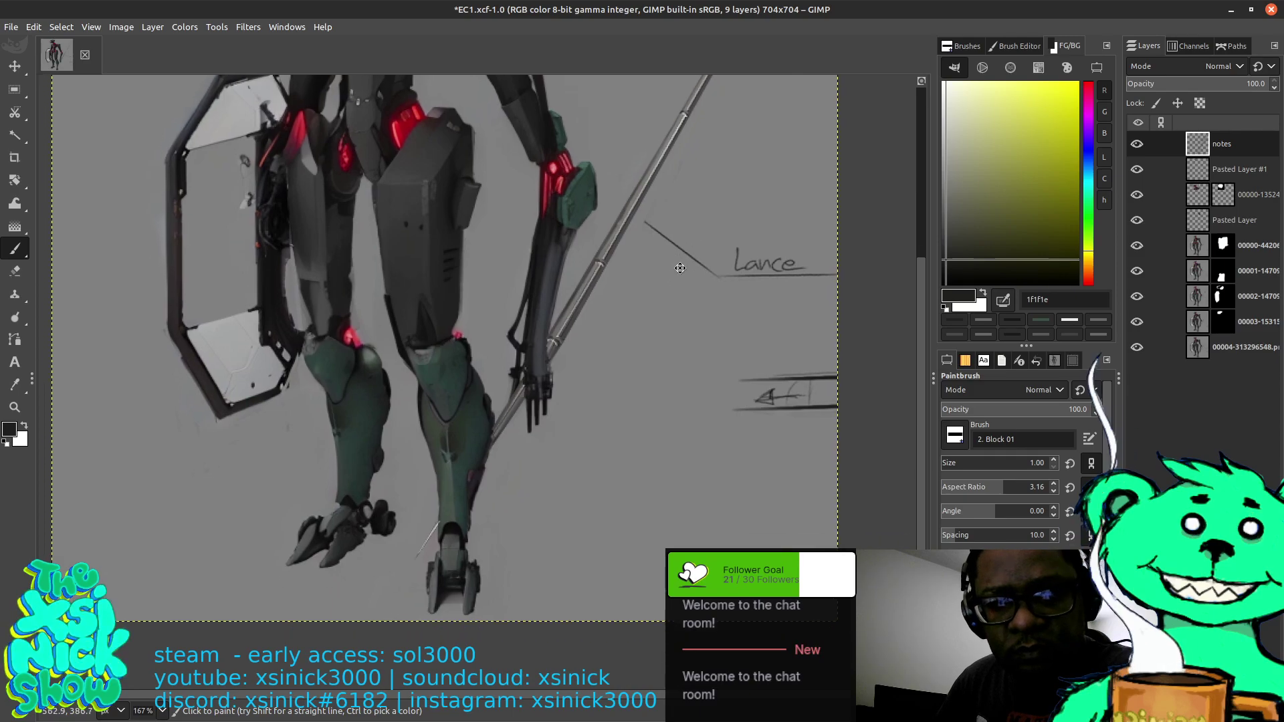
{"action": "scroll", "coordinate": [662, 287], "scroll_direction": "down", "scroll_amount": 4}
{"action": "scroll", "coordinate": [642, 301], "scroll_direction": "left", "scroll_amount": 3}
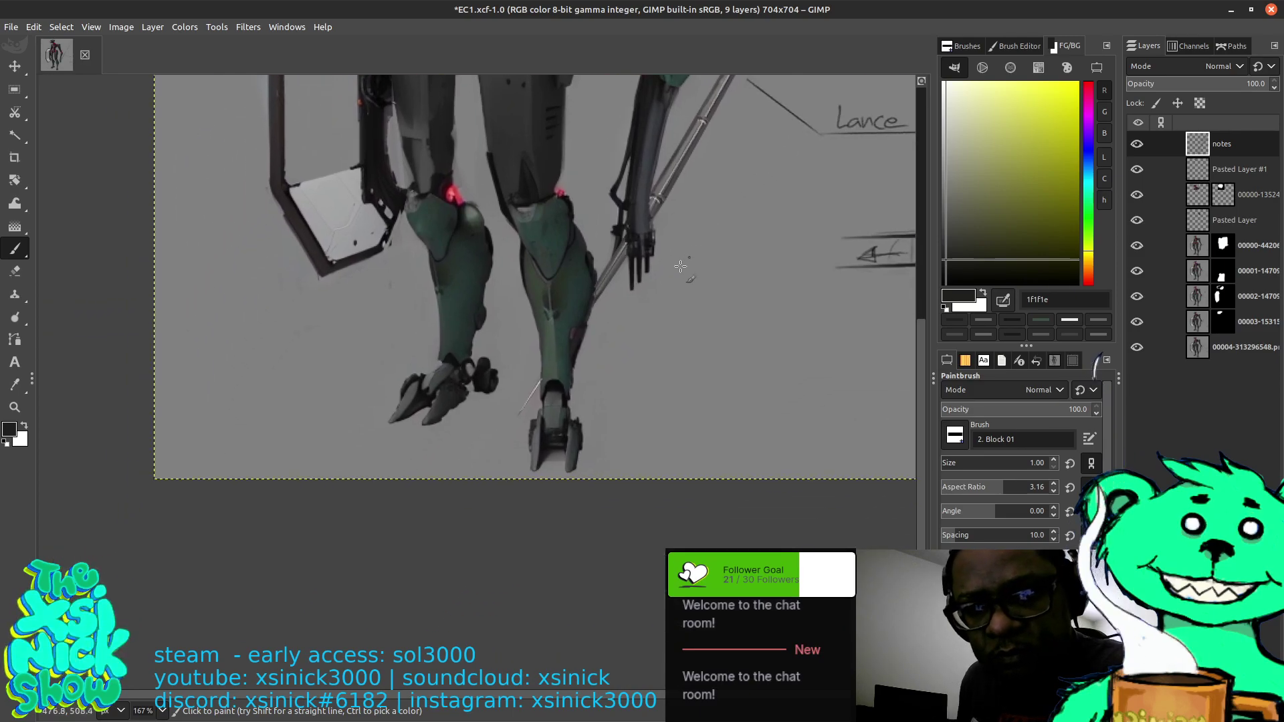
Zoom in and sample near-black 0d0d0d from the leg outline as paint colour
{"action": "scroll", "coordinate": [582, 335], "scroll_direction": "up", "scroll_amount": 2}
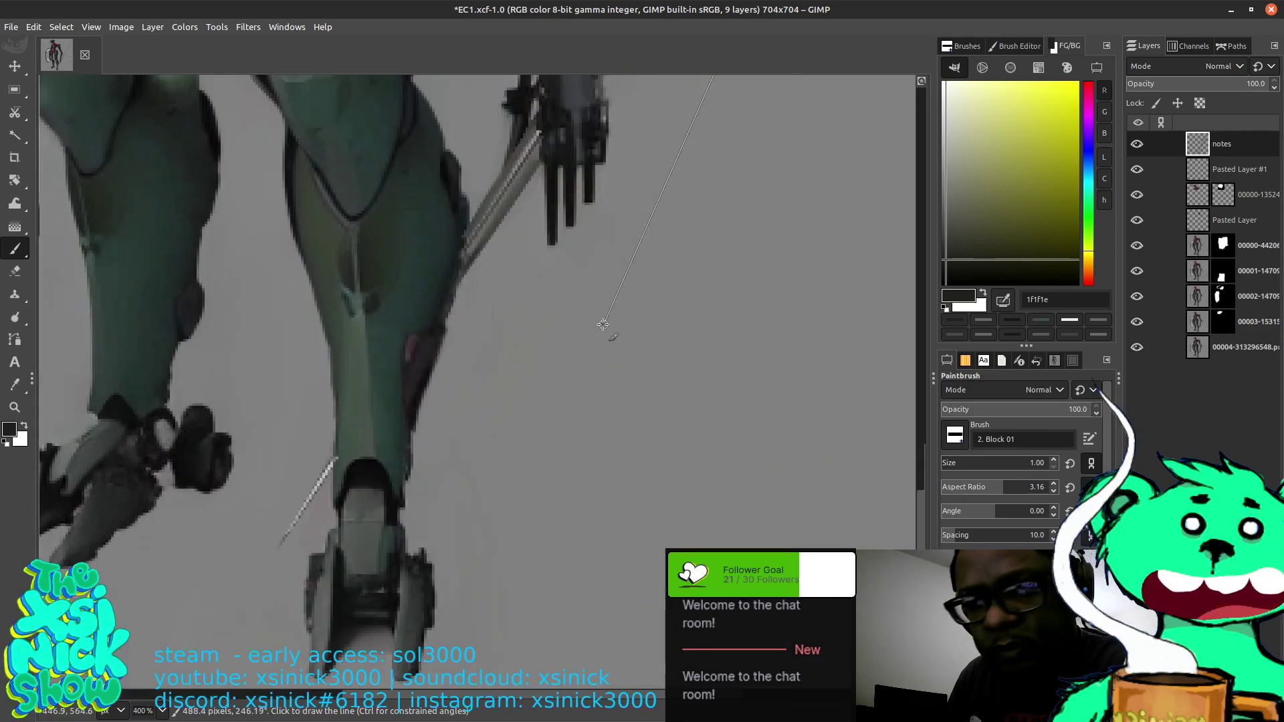
{"action": "scroll", "coordinate": [604, 329], "scroll_direction": "up", "scroll_amount": 1}
{"action": "scroll", "coordinate": [602, 327], "scroll_direction": "up", "scroll_amount": 1}
{"action": "scroll", "coordinate": [709, 187], "scroll_direction": "left", "scroll_amount": 1}
{"action": "scroll", "coordinate": [702, 194], "scroll_direction": "up", "scroll_amount": 3}
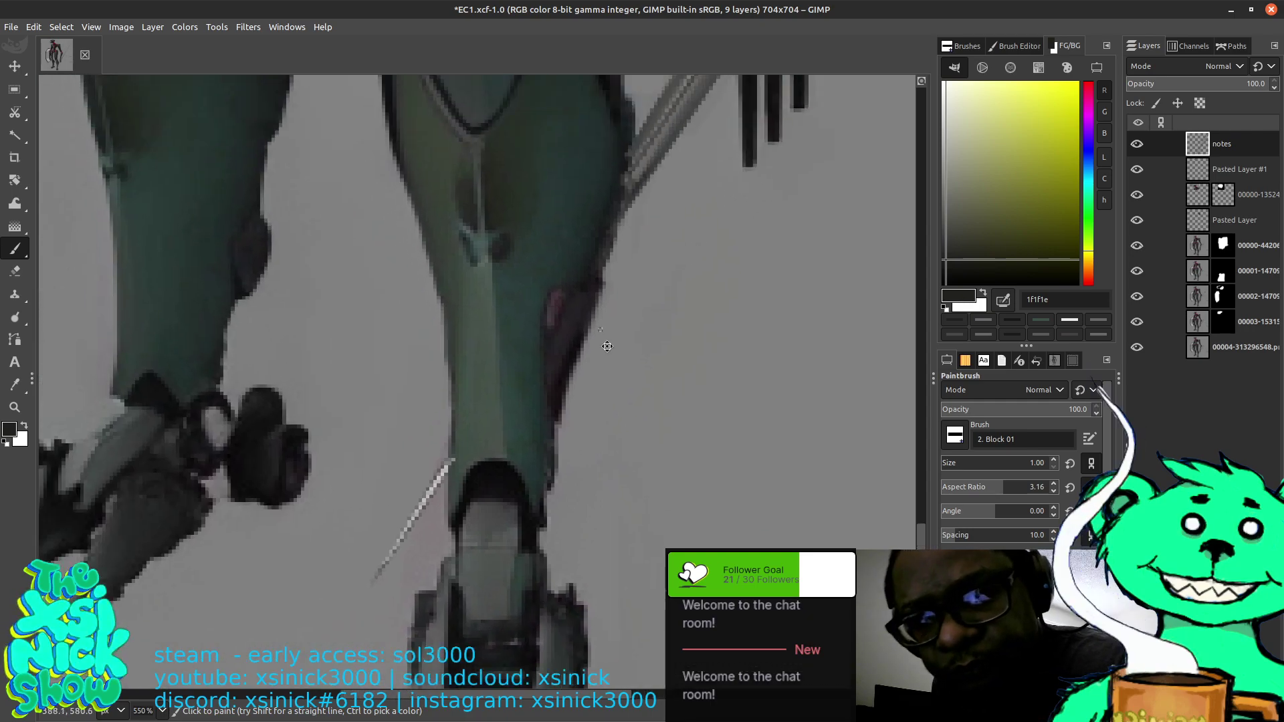
{"action": "scroll", "coordinate": [696, 201], "scroll_direction": "up", "scroll_amount": 1}
{"action": "left_click", "coordinate": [687, 214], "text": "ctrl"}
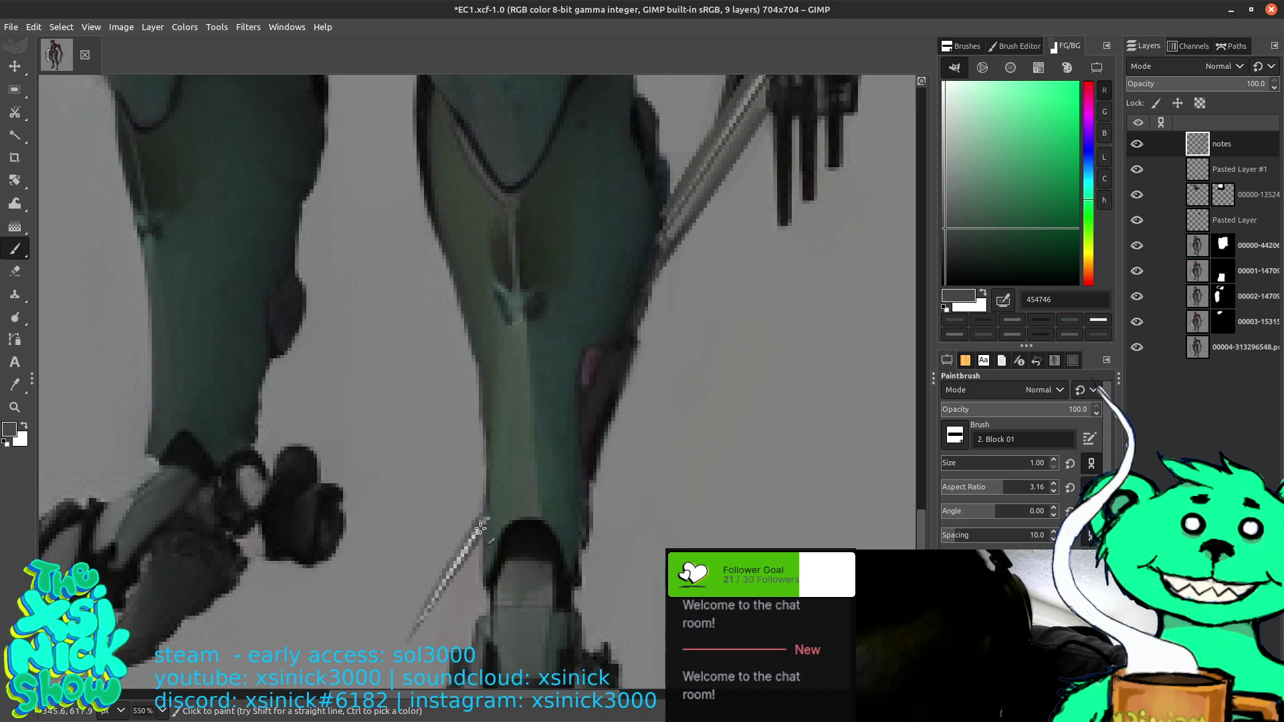
{"action": "left_click", "coordinate": [512, 545], "text": "ctrl"}
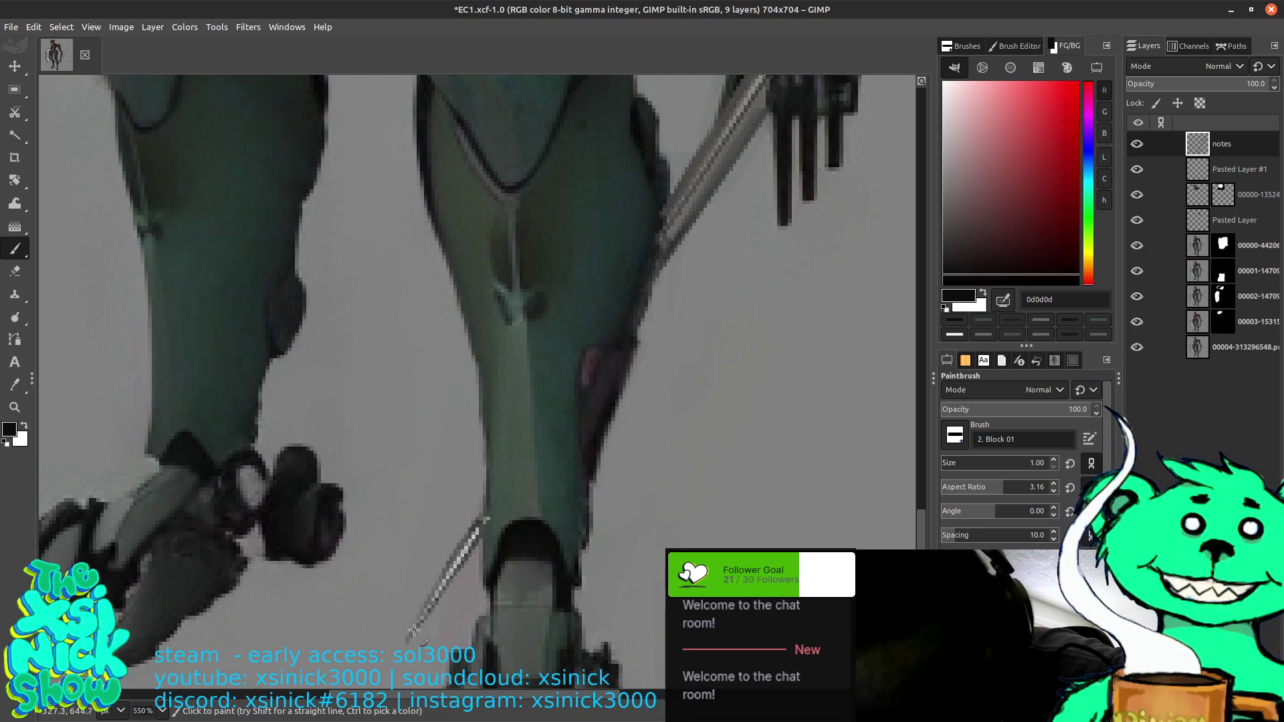
Pan around the hand, knee and lance shaft to review the touch-up area
{"action": "scroll", "coordinate": [508, 501], "scroll_direction": "up", "scroll_amount": 3}
{"action": "scroll", "coordinate": [582, 428], "scroll_direction": "right", "scroll_amount": 2}
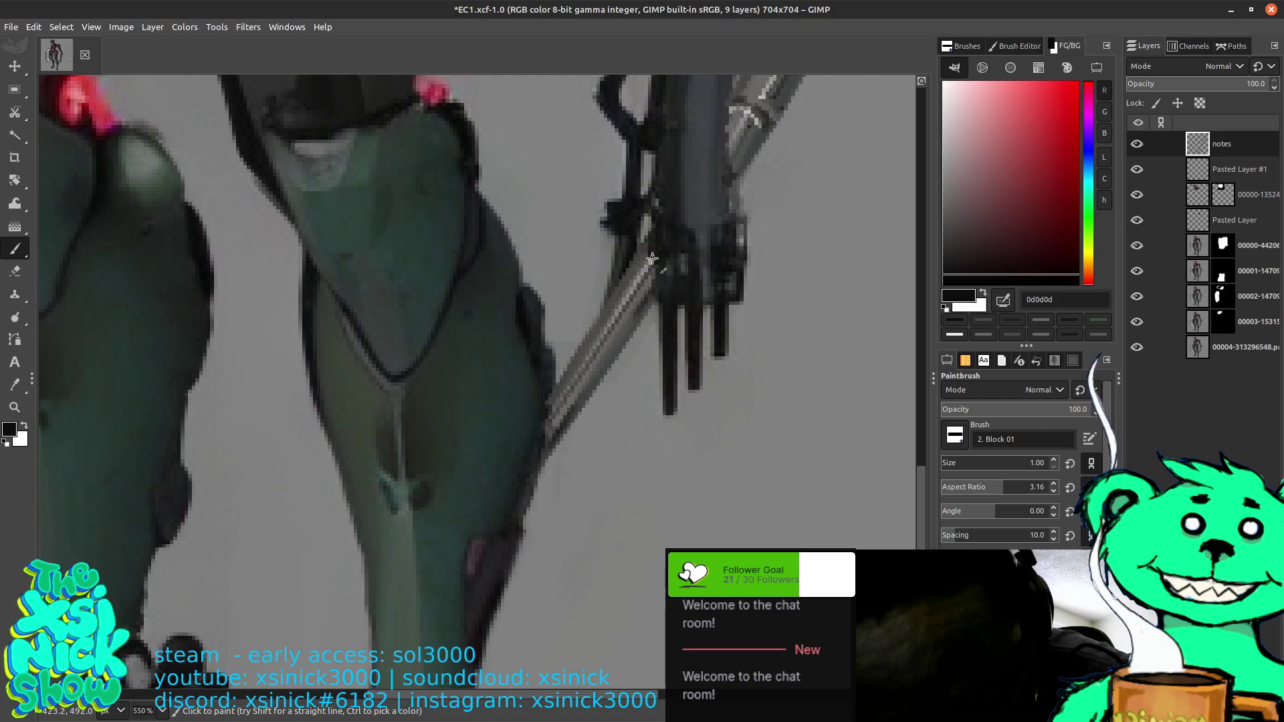
{"action": "scroll", "coordinate": [626, 297], "scroll_direction": "up", "scroll_amount": 2}
{"action": "scroll", "coordinate": [625, 297], "scroll_direction": "right", "scroll_amount": 1}
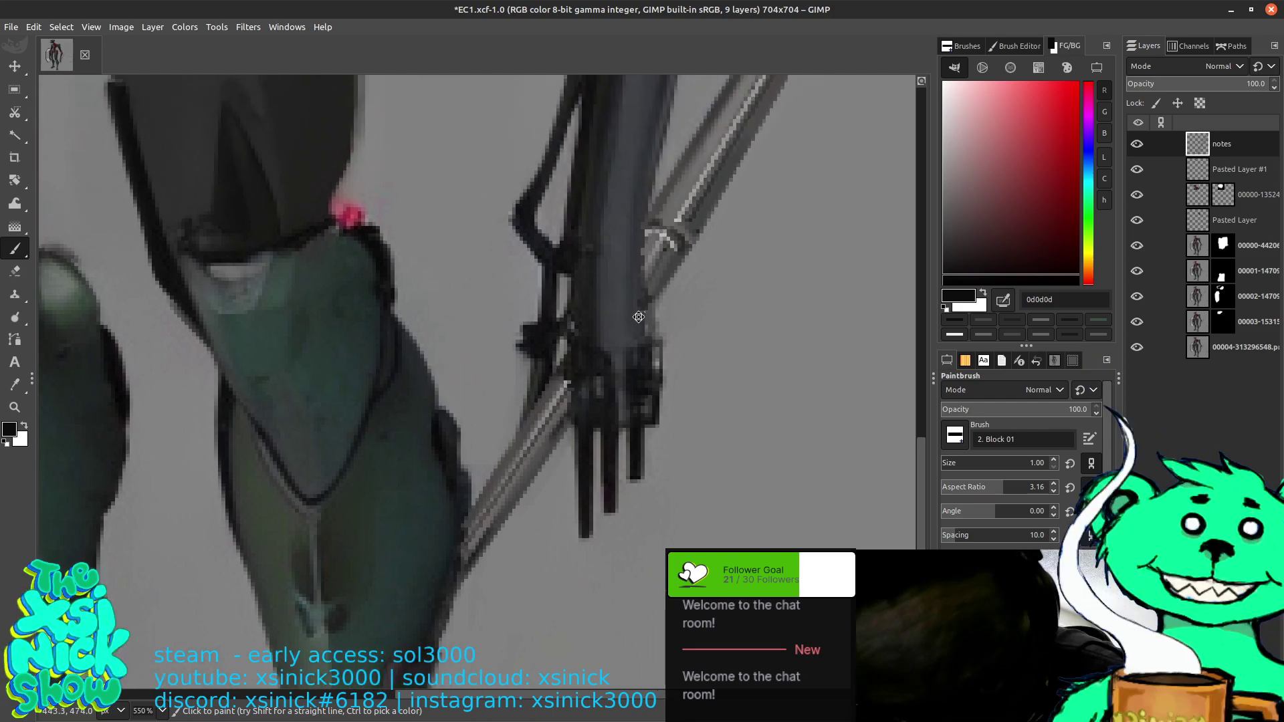
{"action": "scroll", "coordinate": [606, 348], "scroll_direction": "down", "scroll_amount": 1}
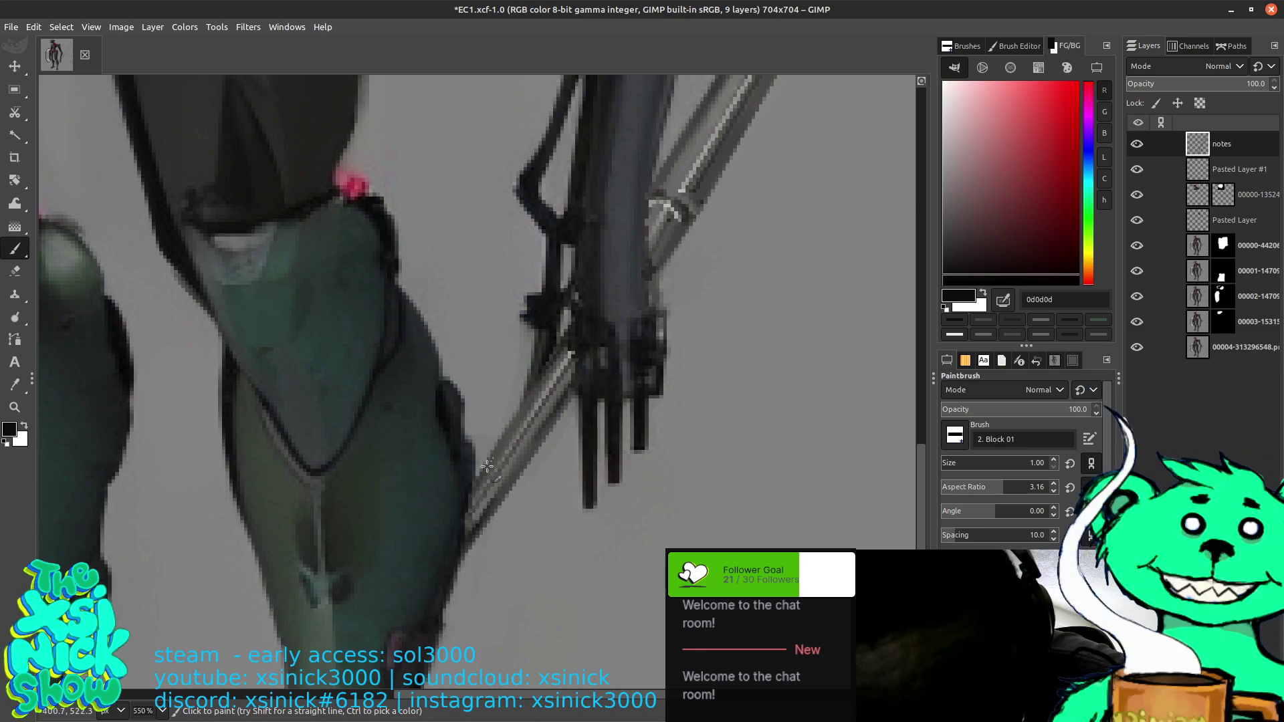
{"action": "left_click_drag", "start_coordinate": [629, 246], "coordinate": [482, 438]}
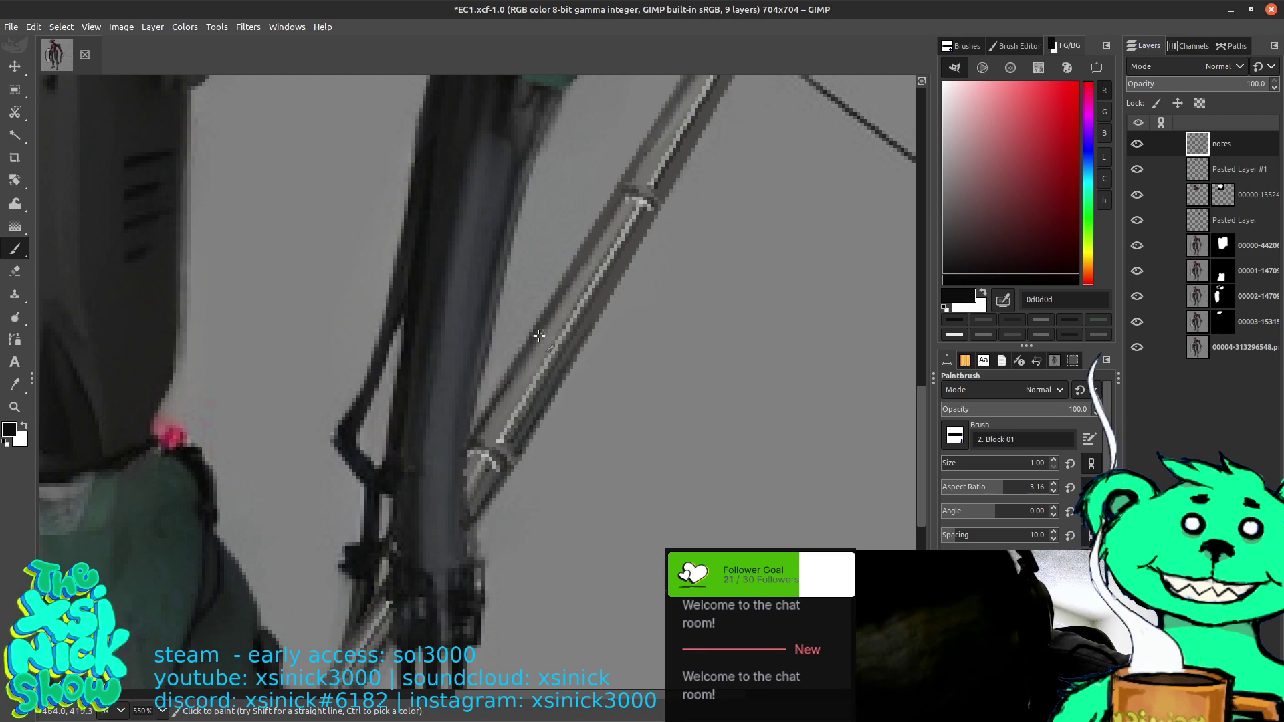
{"action": "left_click_drag", "start_coordinate": [430, 497], "coordinate": [628, 206]}
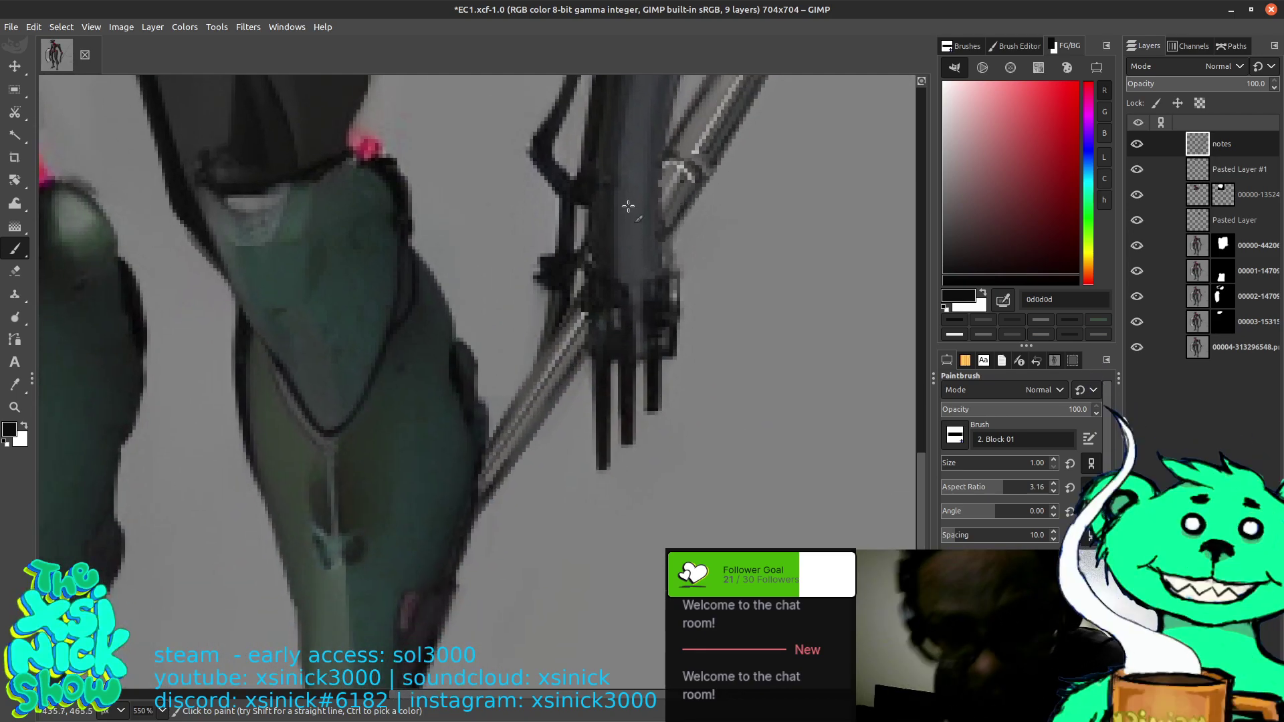
Zoom out, center the mech figure and save EC1.xcf with Ctrl+S
{"action": "scroll", "coordinate": [739, 255], "scroll_direction": "down", "scroll_amount": 2, "text": "ctrl"}
{"action": "scroll", "coordinate": [770, 235], "scroll_direction": "down", "scroll_amount": 2, "text": "ctrl"}
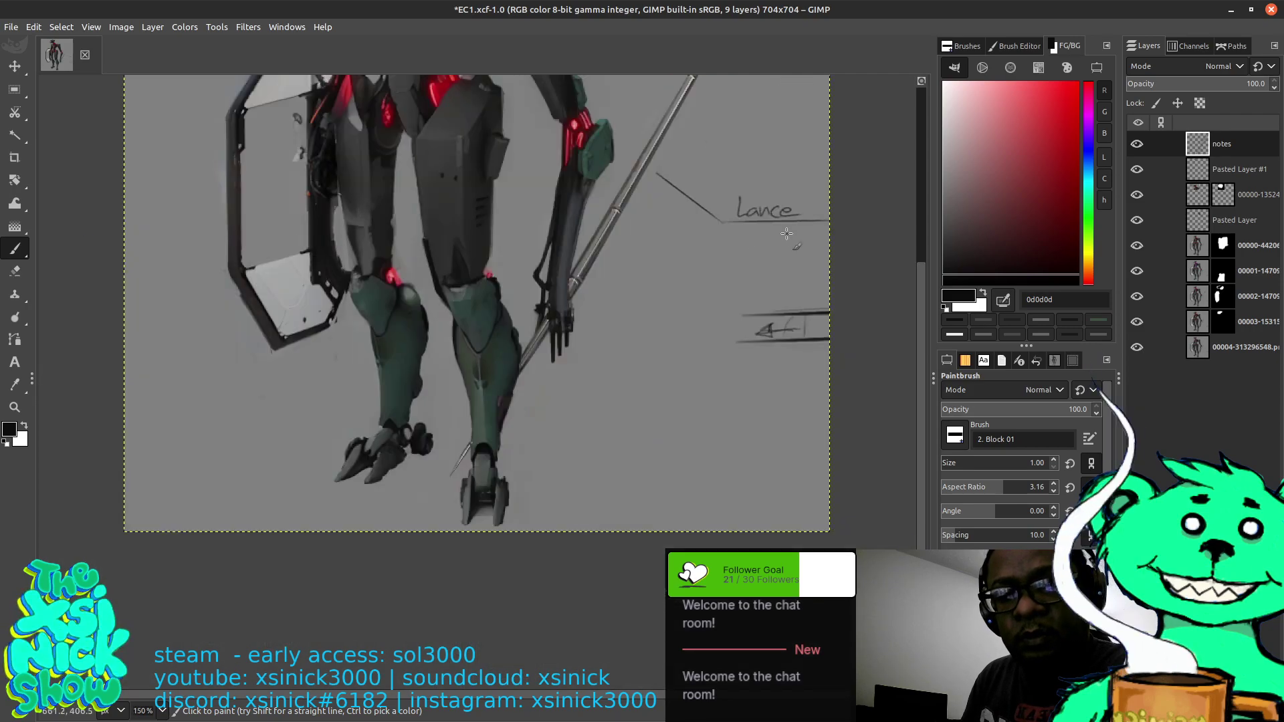
{"action": "scroll", "coordinate": [689, 244], "scroll_direction": "up", "scroll_amount": 3}
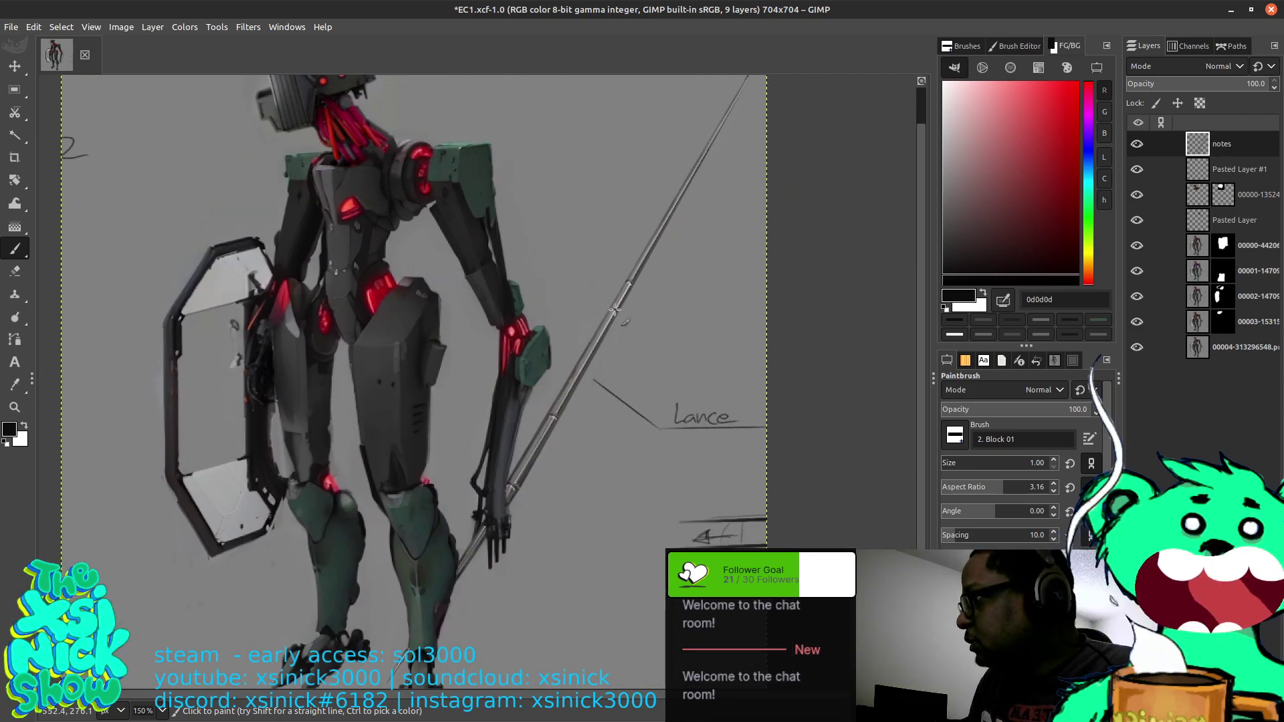
{"action": "mouse_move", "coordinate": [614, 310]}
{"action": "left_mouse_down"}
{"action": "mouse_move", "coordinate": [716, 320]}
{"action": "mouse_move", "coordinate": [703, 327]}
{"action": "left_mouse_up"}
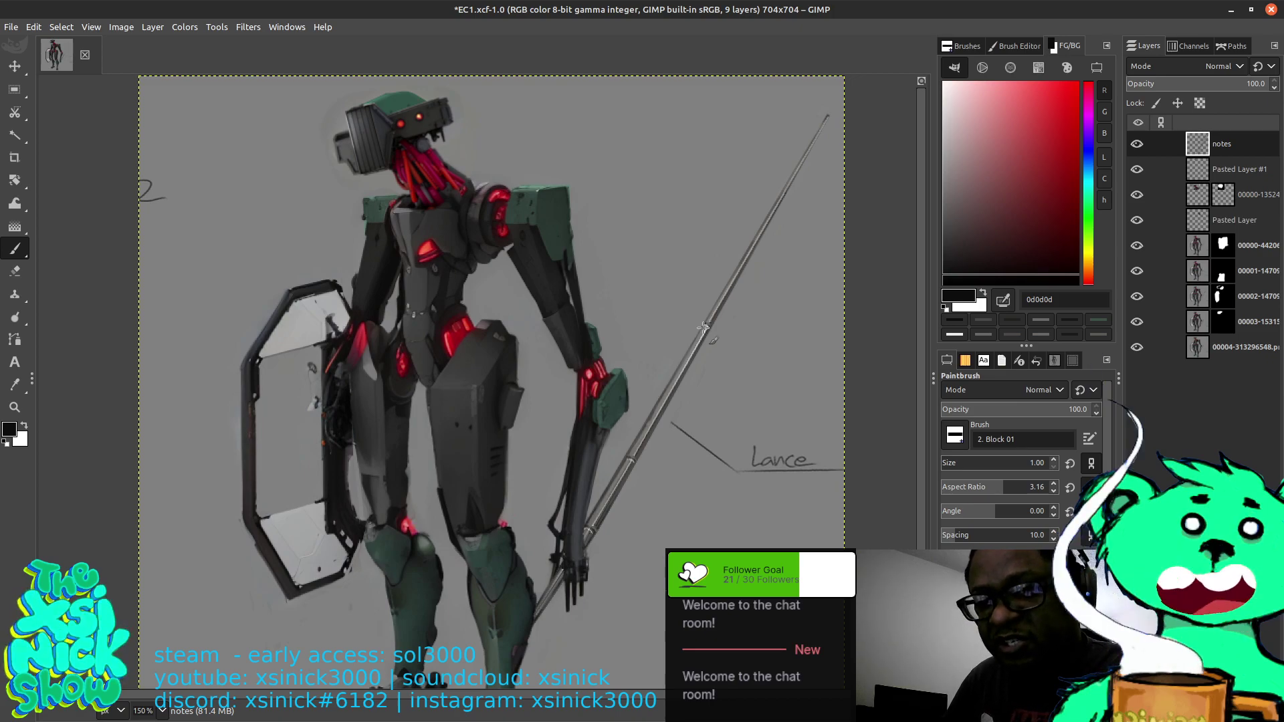
{"action": "key", "text": "ctrl+s"}
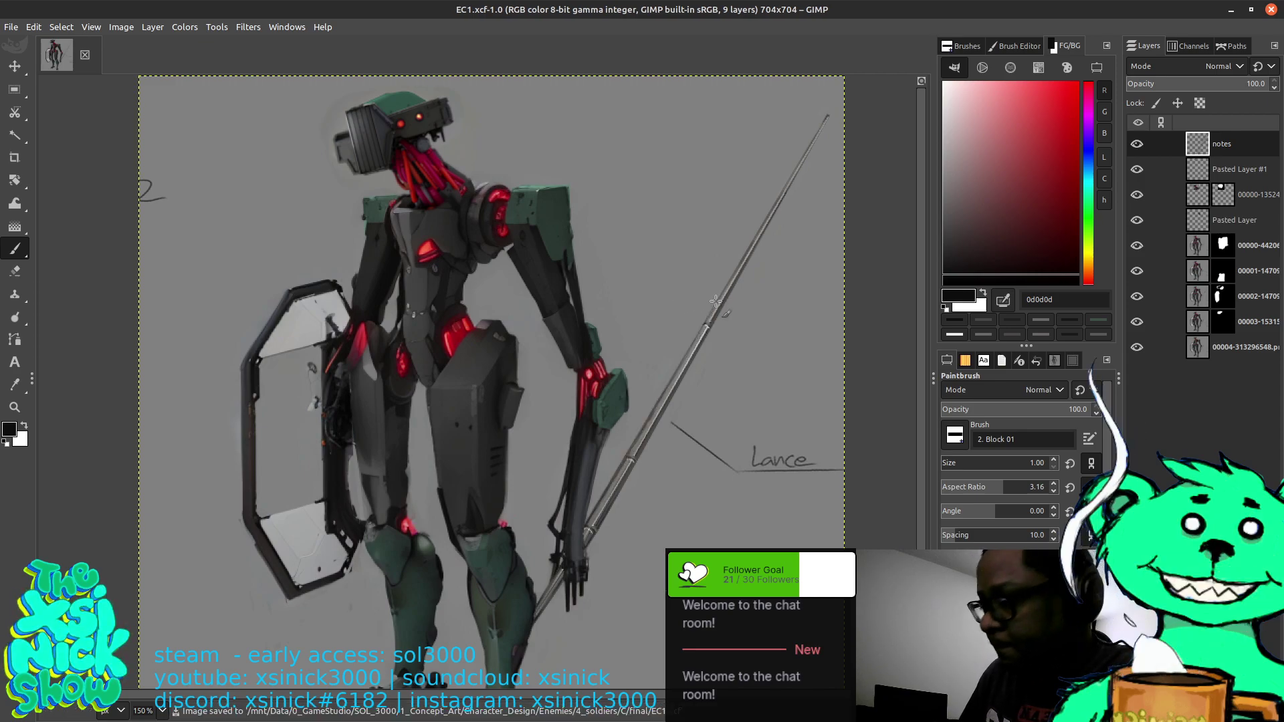
{"action": "key", "text": "ctrl+shift+e"}
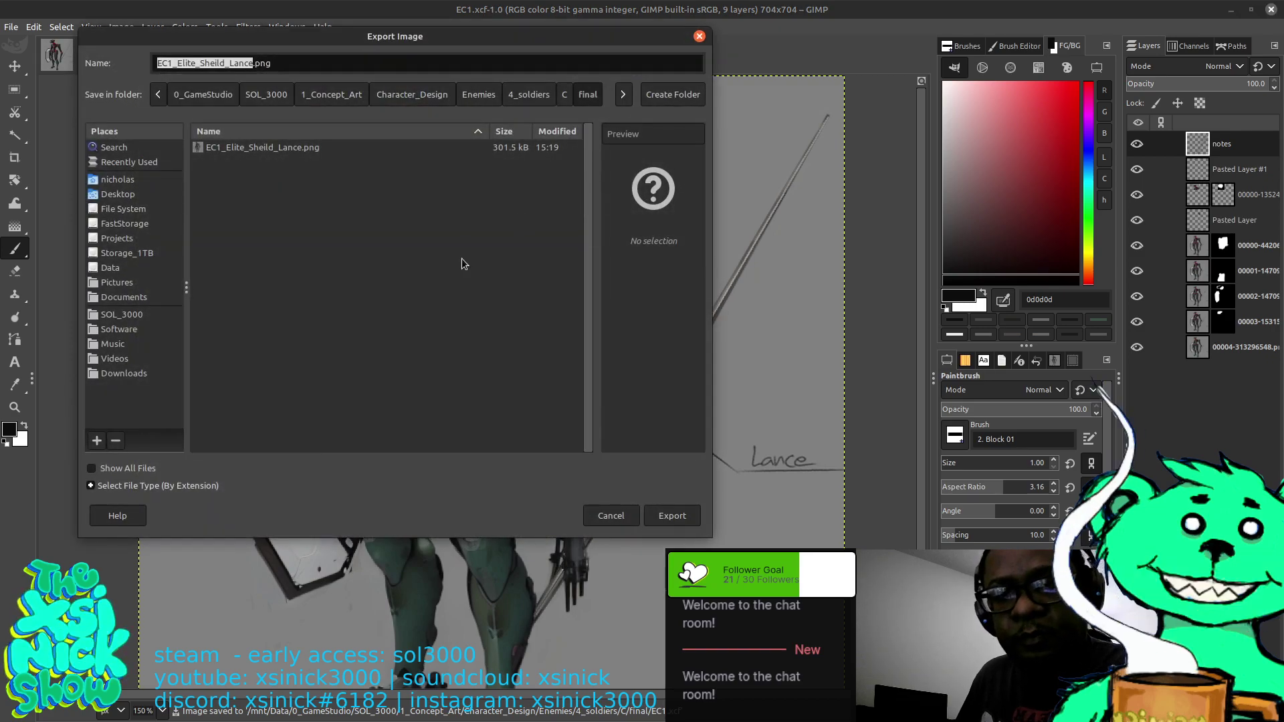
{"action": "left_click", "coordinate": [693, 520]}
{"action": "left_click", "coordinate": [524, 354]}
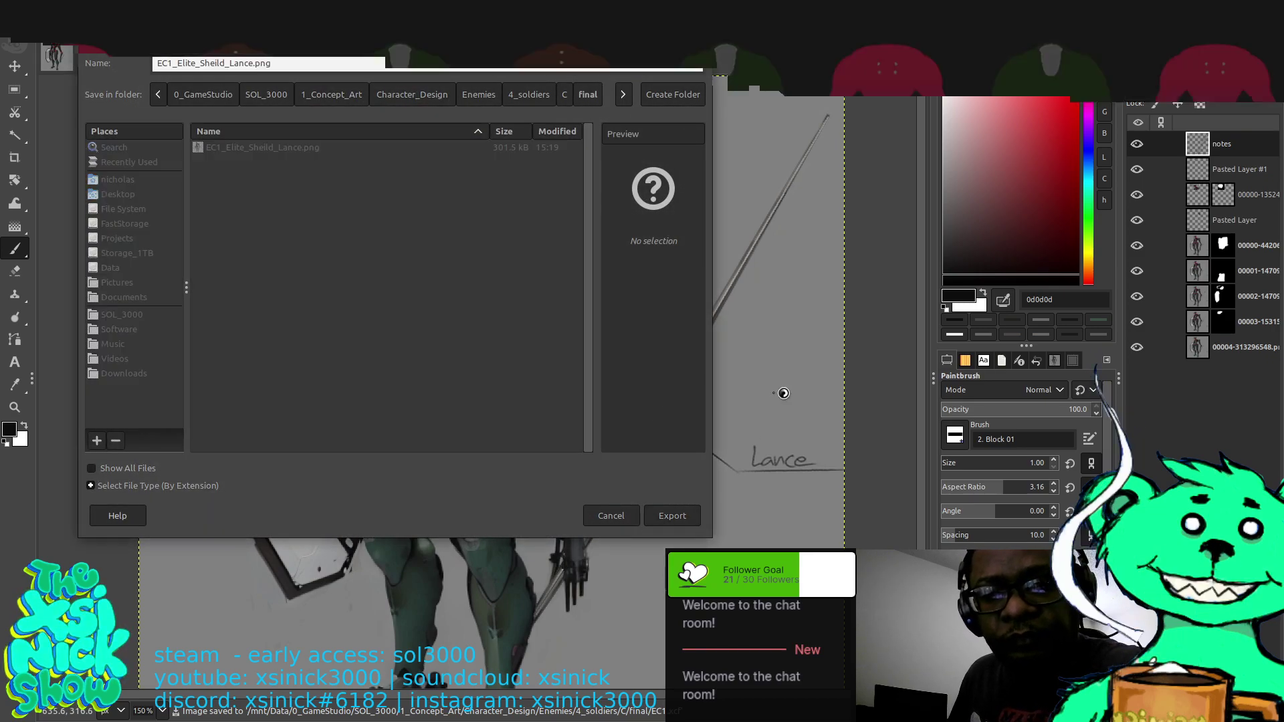
{"action": "left_click", "coordinate": [470, 422]}
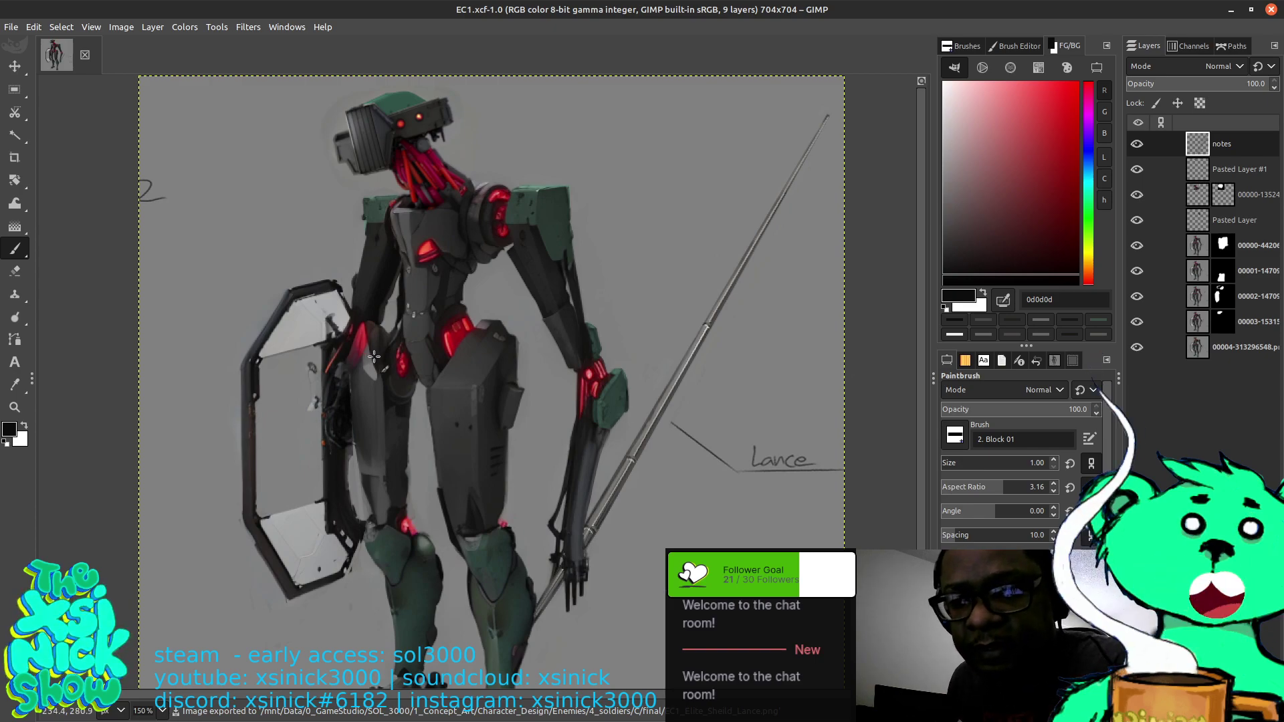
Use the Color Picker with Sample average to set the foreground to 808080
{"action": "left_click", "coordinate": [458, 348], "text": "ctrl"}
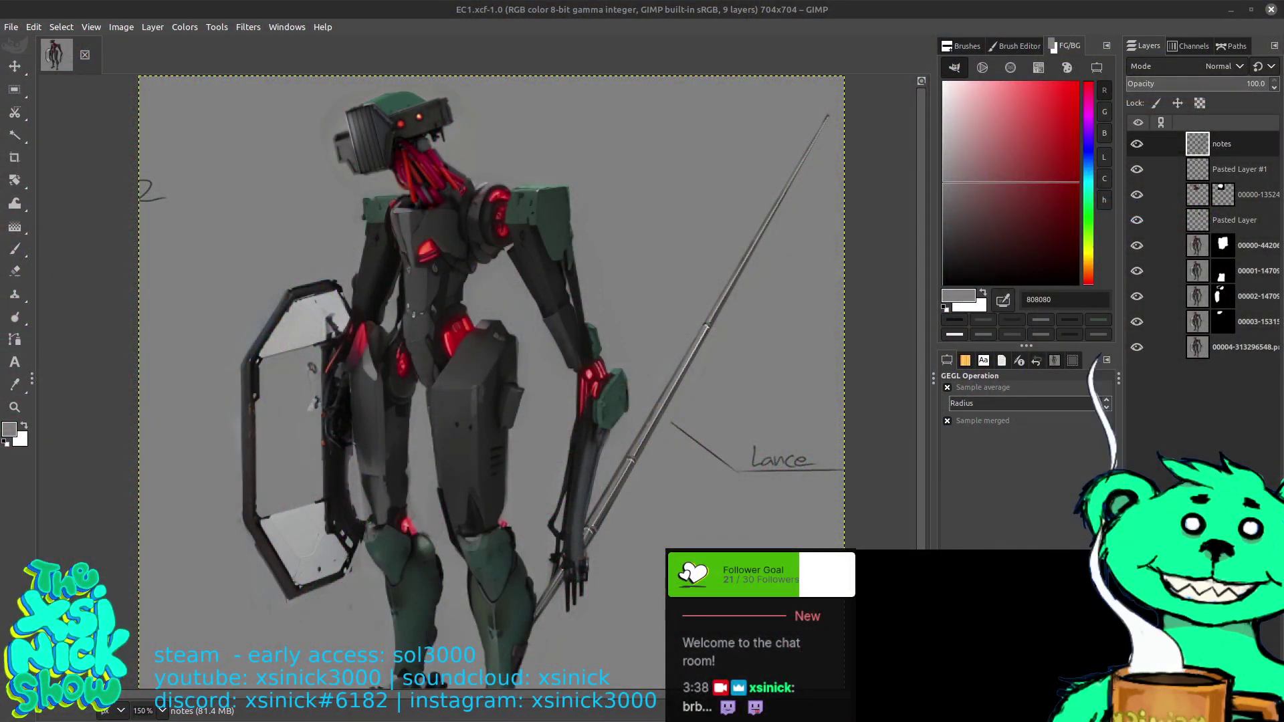
Zoom in on the chest light and paint its lower red streak with sampled dark armour greys
{"action": "key", "text": "p"}
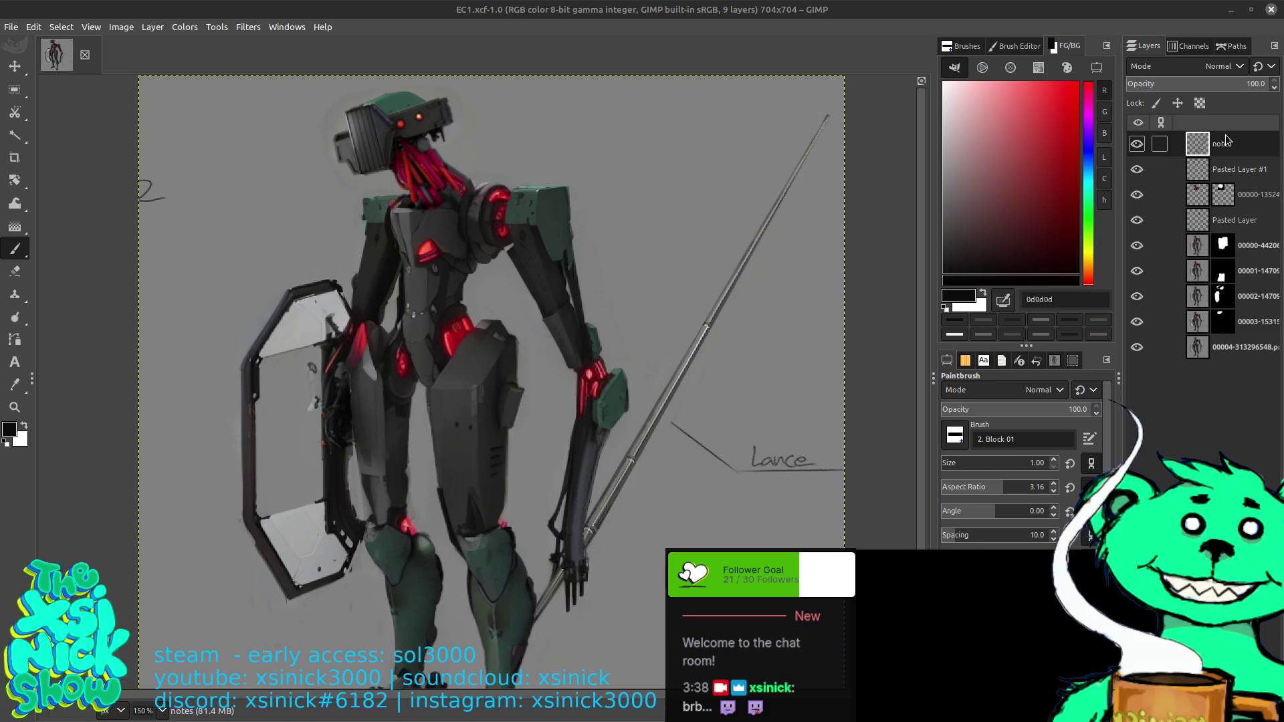
{"action": "left_click_drag", "start_coordinate": [699, 302], "coordinate": [705, 323]}
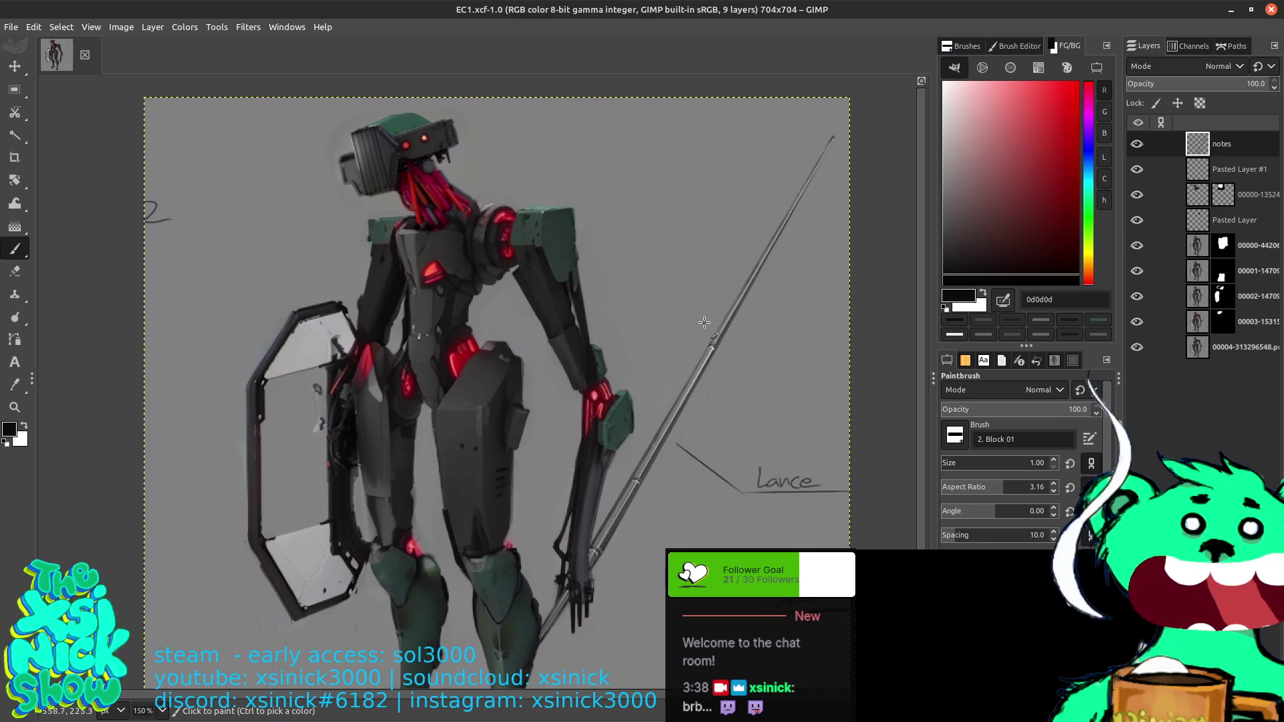
{"action": "scroll", "coordinate": [704, 323], "scroll_direction": "up", "scroll_amount": 5, "text": "ctrl"}
{"action": "scroll", "coordinate": [748, 414], "scroll_direction": "up", "scroll_amount": 3}
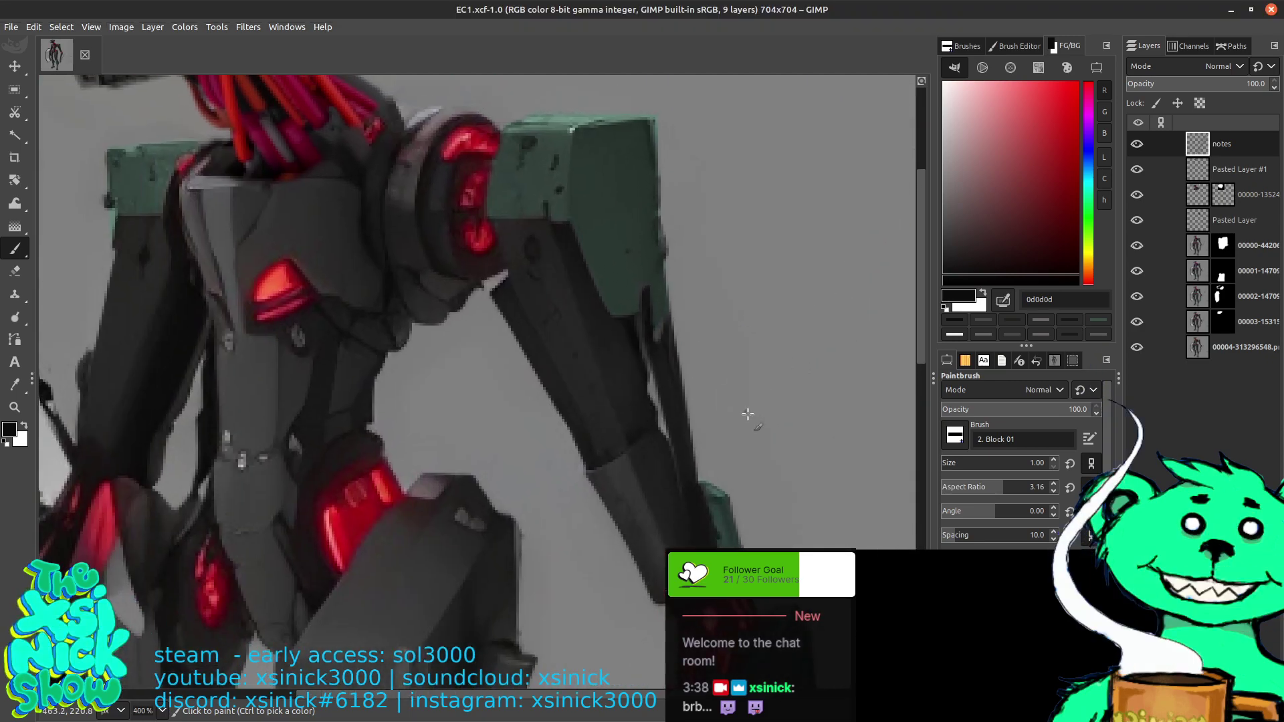
{"action": "left_click_drag", "start_coordinate": [421, 307], "coordinate": [591, 356]}
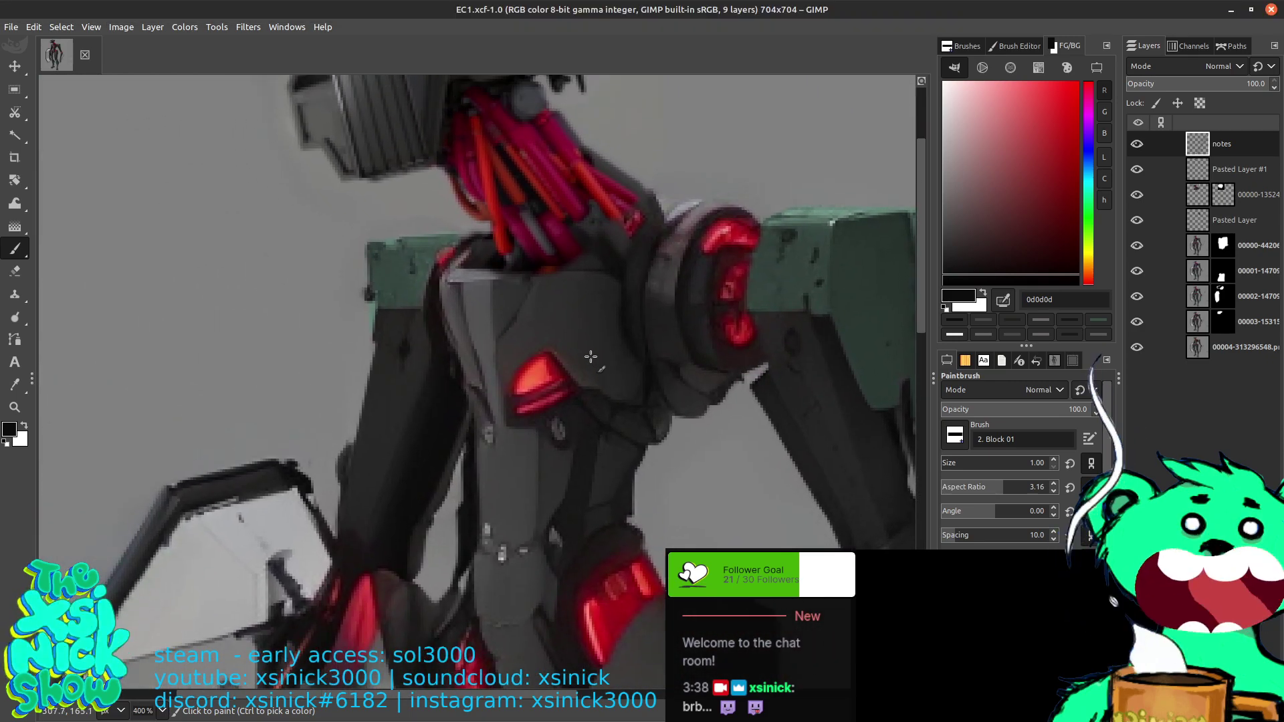
{"action": "scroll", "coordinate": [595, 351], "scroll_direction": "up", "scroll_amount": 1, "text": "ctrl"}
{"action": "scroll", "coordinate": [575, 366], "scroll_direction": "up", "scroll_amount": 1, "text": "ctrl"}
{"action": "scroll", "coordinate": [675, 290], "scroll_direction": "up", "scroll_amount": 1, "text": "ctrl"}
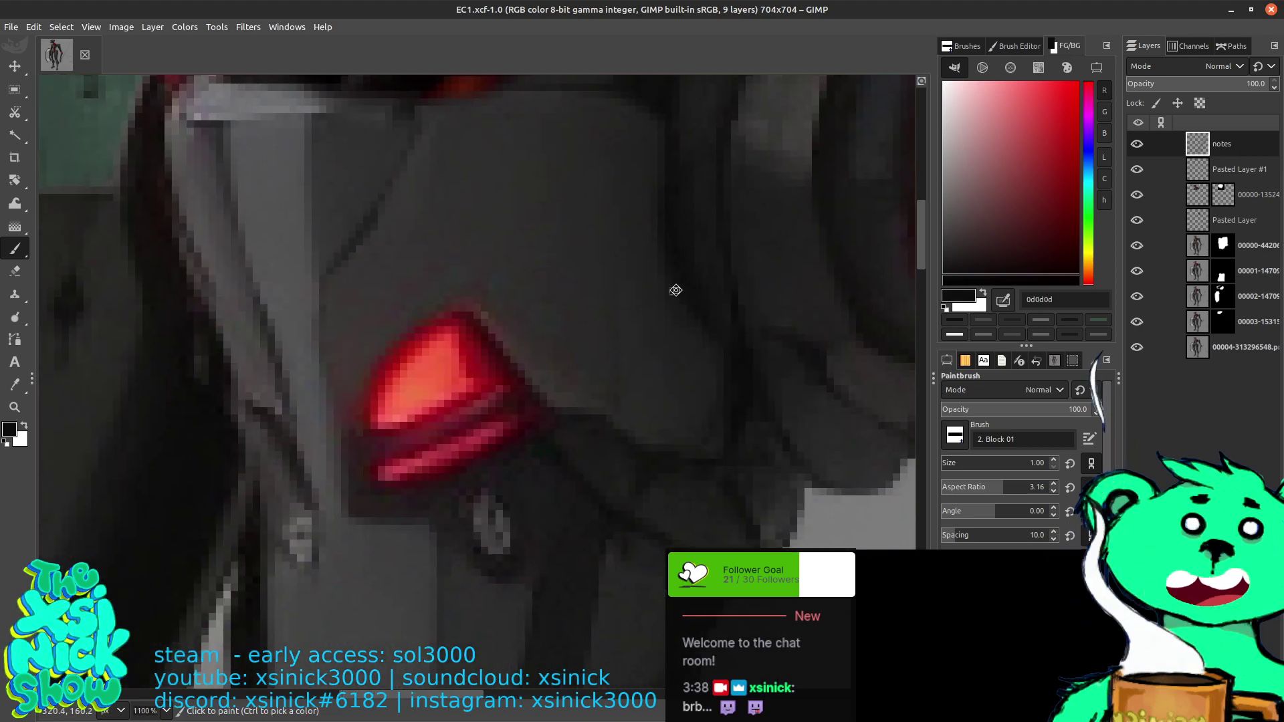
{"action": "left_click", "coordinate": [557, 424], "text": "ctrl"}
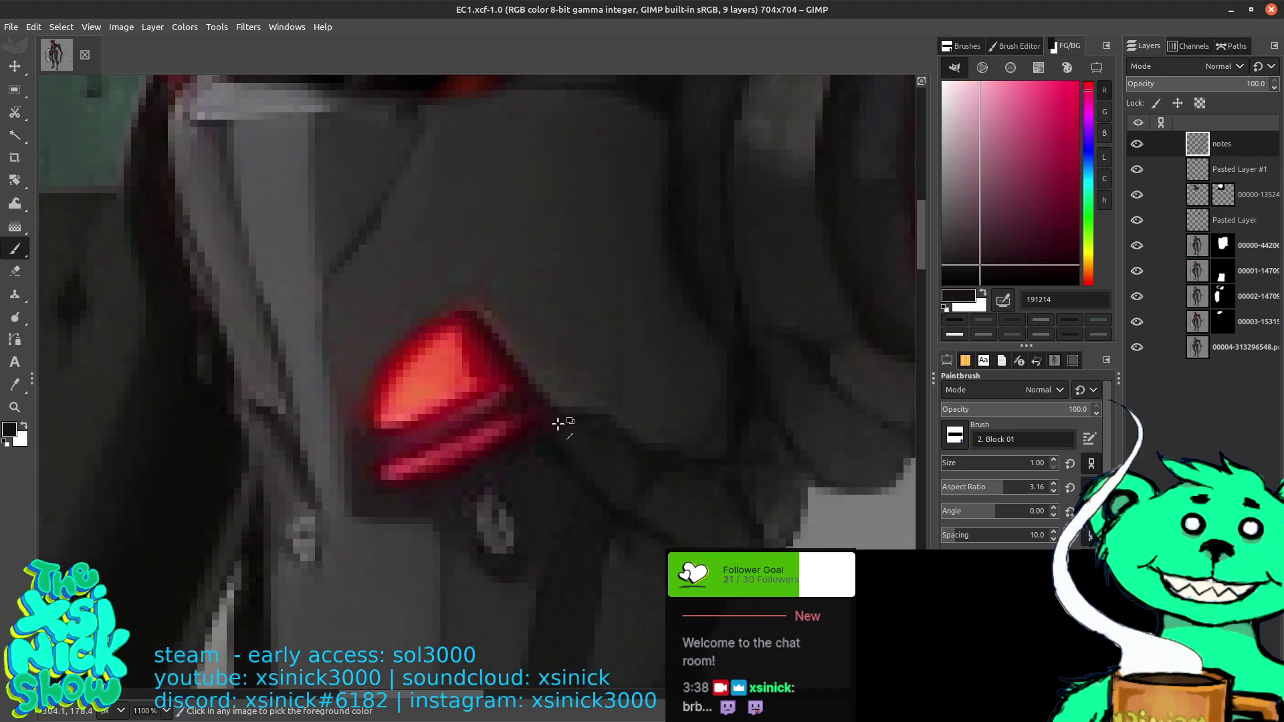
{"action": "left_click", "coordinate": [559, 438], "text": "ctrl"}
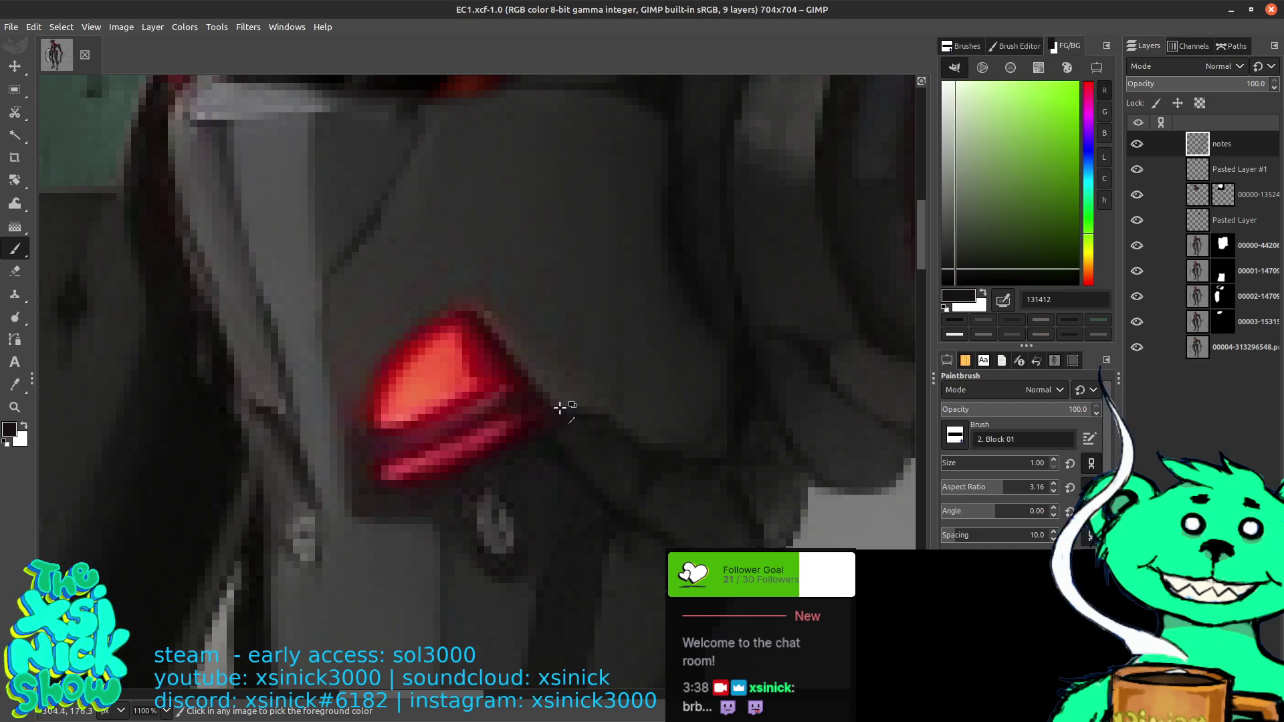
{"action": "left_click", "coordinate": [559, 372], "text": "ctrl"}
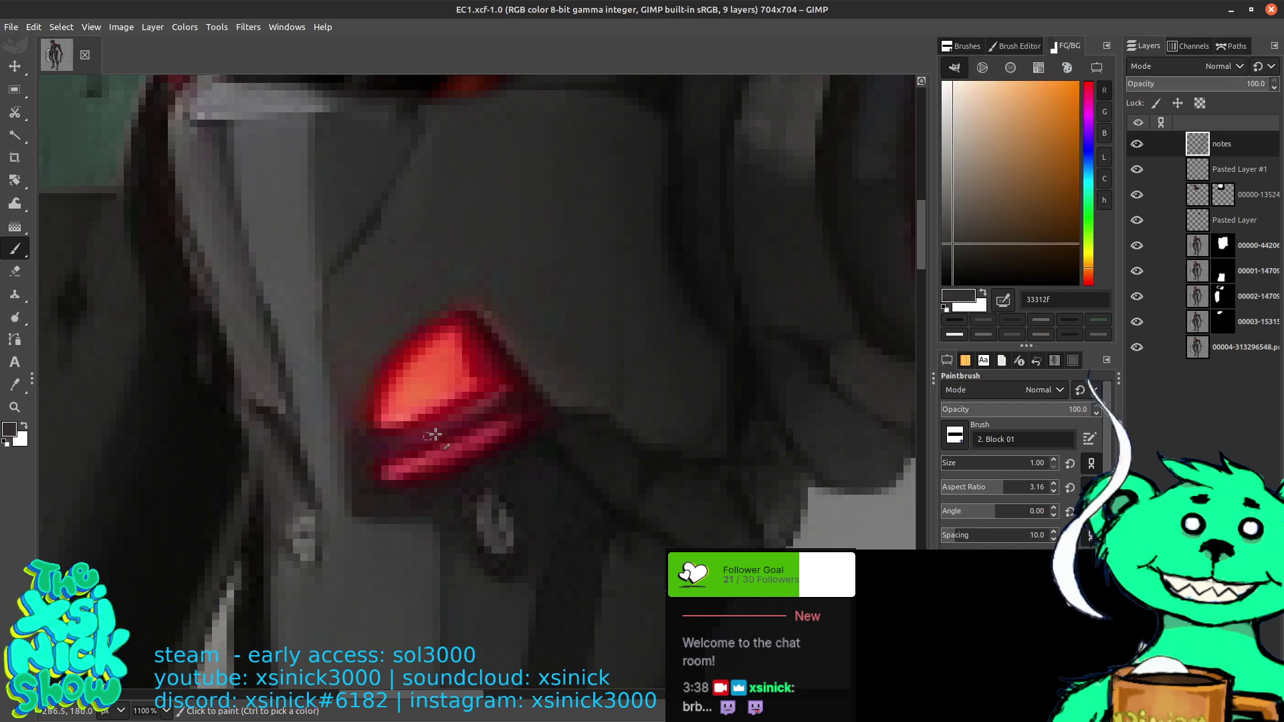
{"action": "left_click_drag", "start_coordinate": [509, 421], "coordinate": [396, 468]}
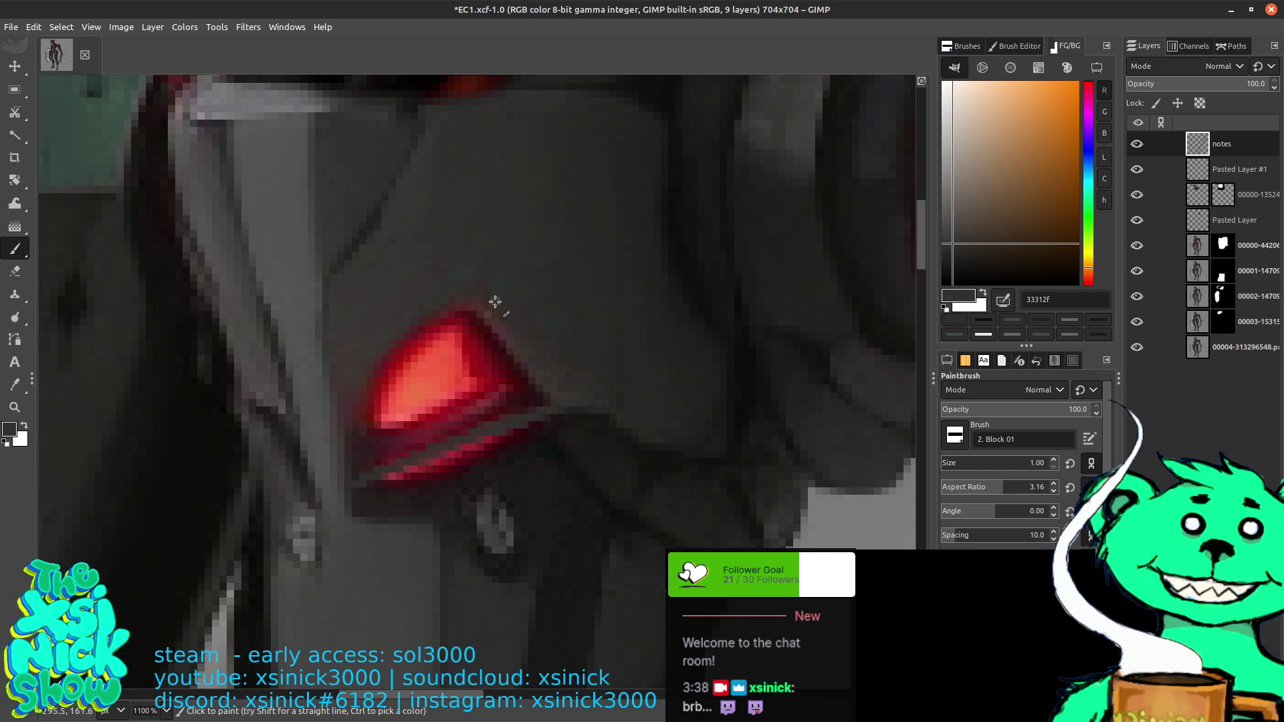
Cover the red light's left and lower-left edges and the streak below in dark grey
{"action": "left_click", "coordinate": [358, 394], "text": "ctrl"}
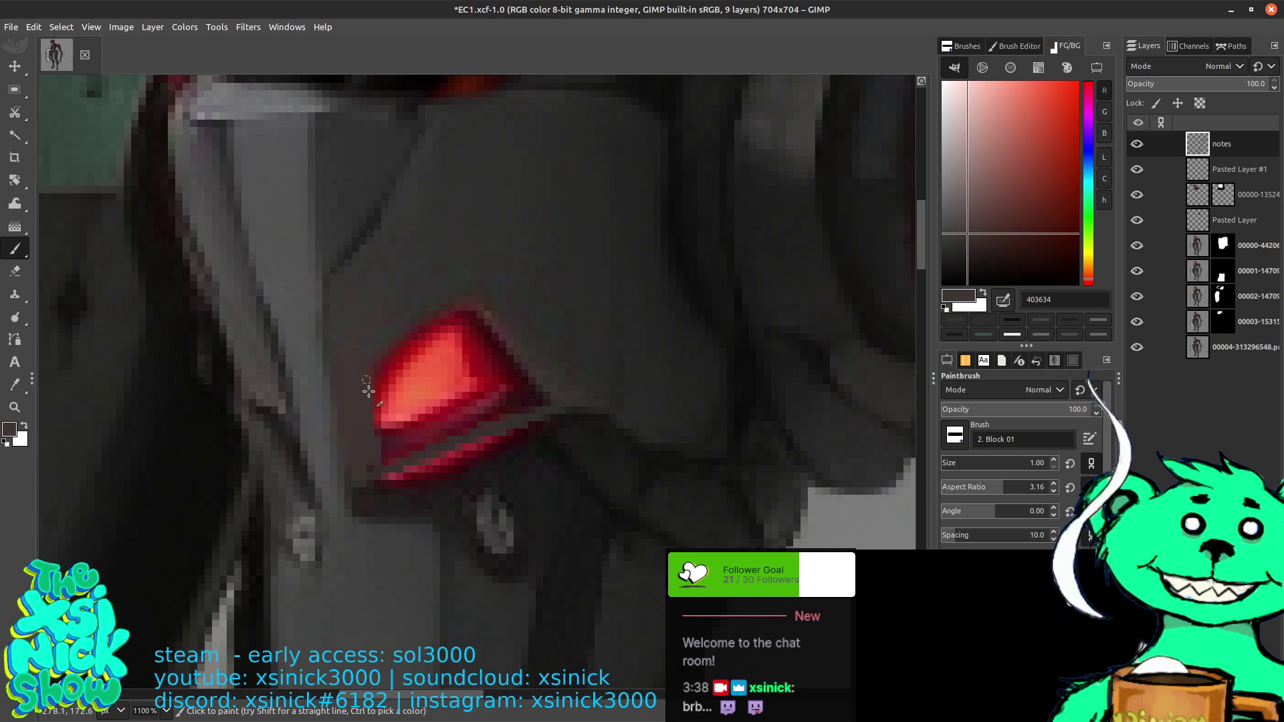
{"action": "left_click", "coordinate": [350, 332], "text": "ctrl"}
{"action": "left_click_drag", "start_coordinate": [385, 426], "coordinate": [385, 393]}
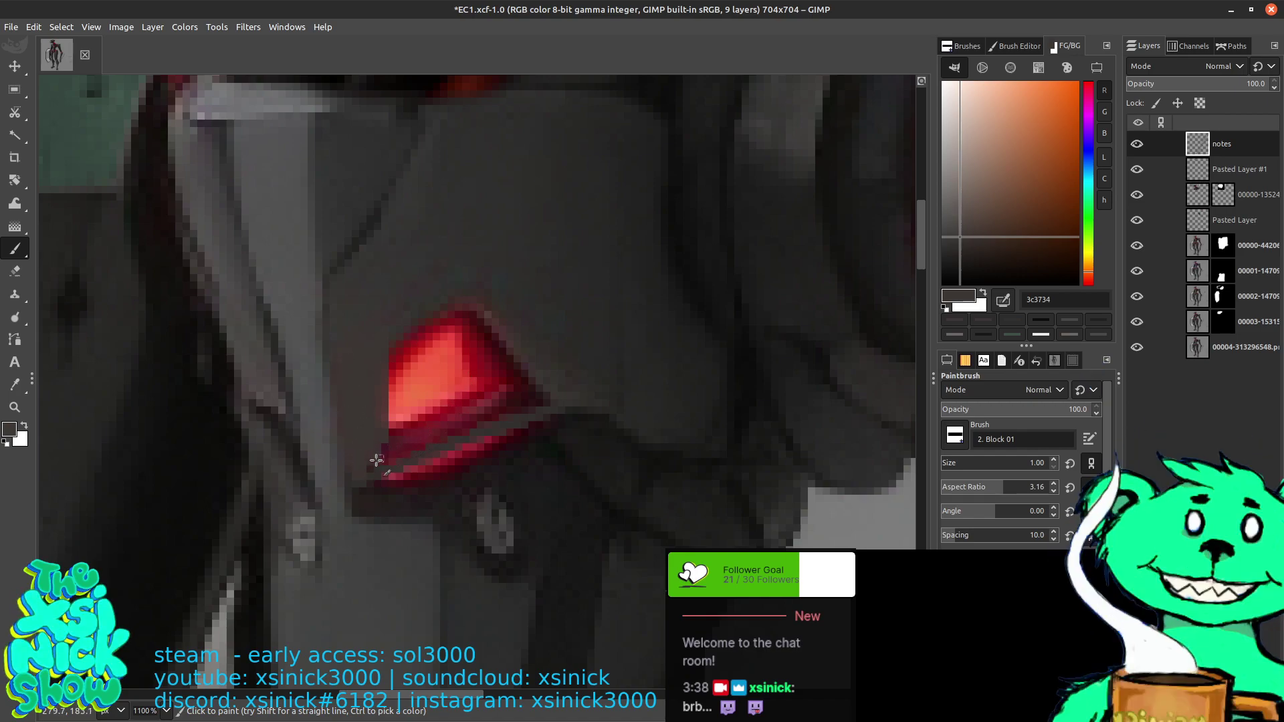
{"action": "left_click_drag", "start_coordinate": [383, 458], "coordinate": [509, 405]}
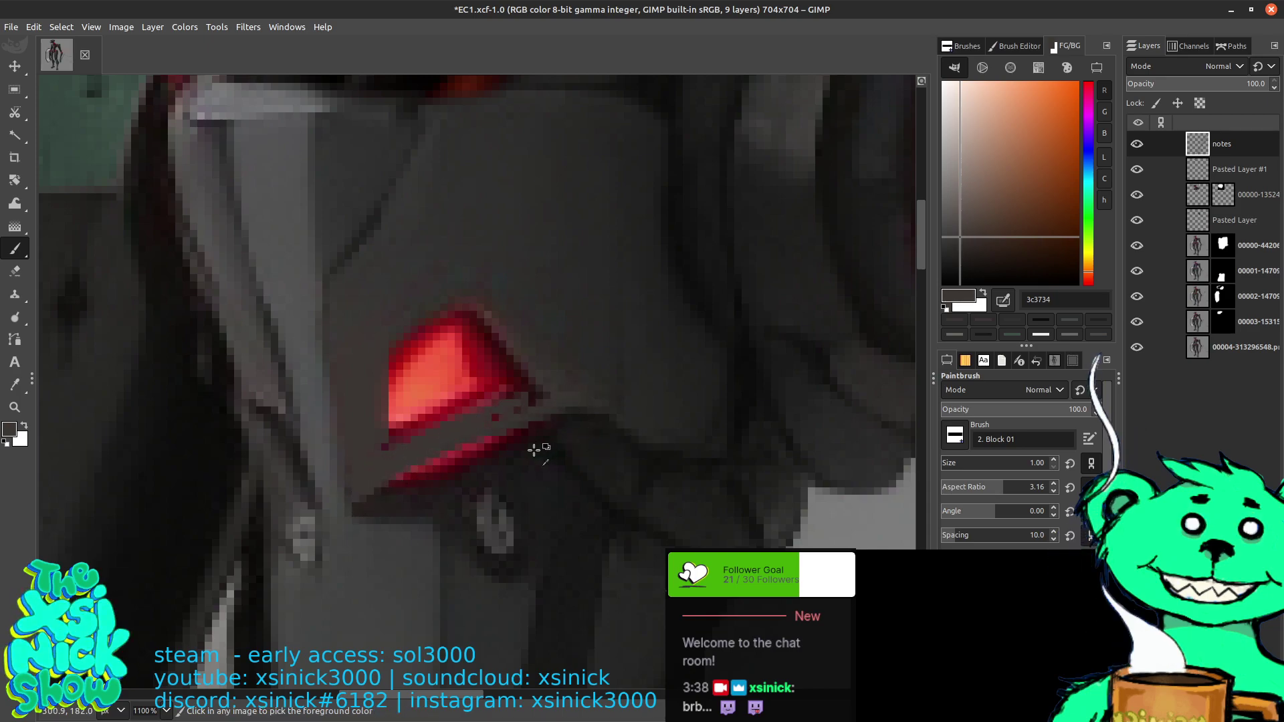
{"action": "left_click", "coordinate": [513, 447], "text": "ctrl"}
{"action": "left_click", "coordinate": [568, 460], "text": "ctrl"}
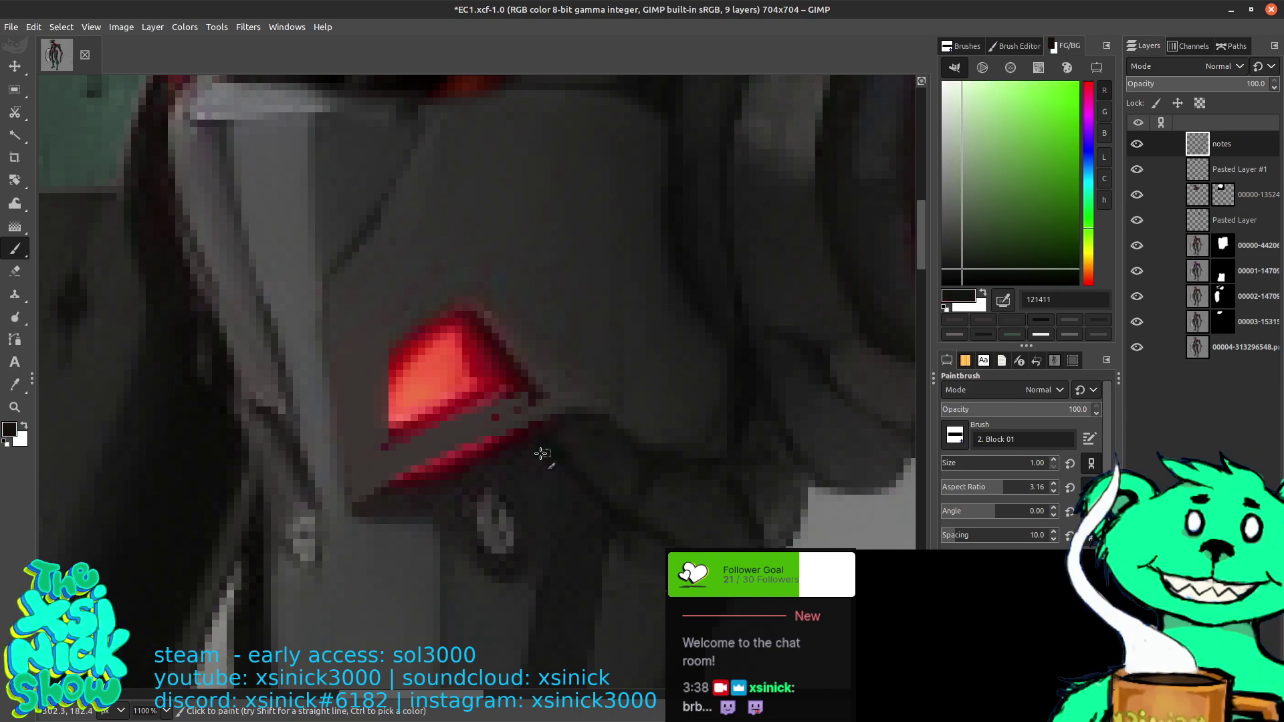
{"action": "left_click_drag", "start_coordinate": [403, 476], "coordinate": [401, 479]}
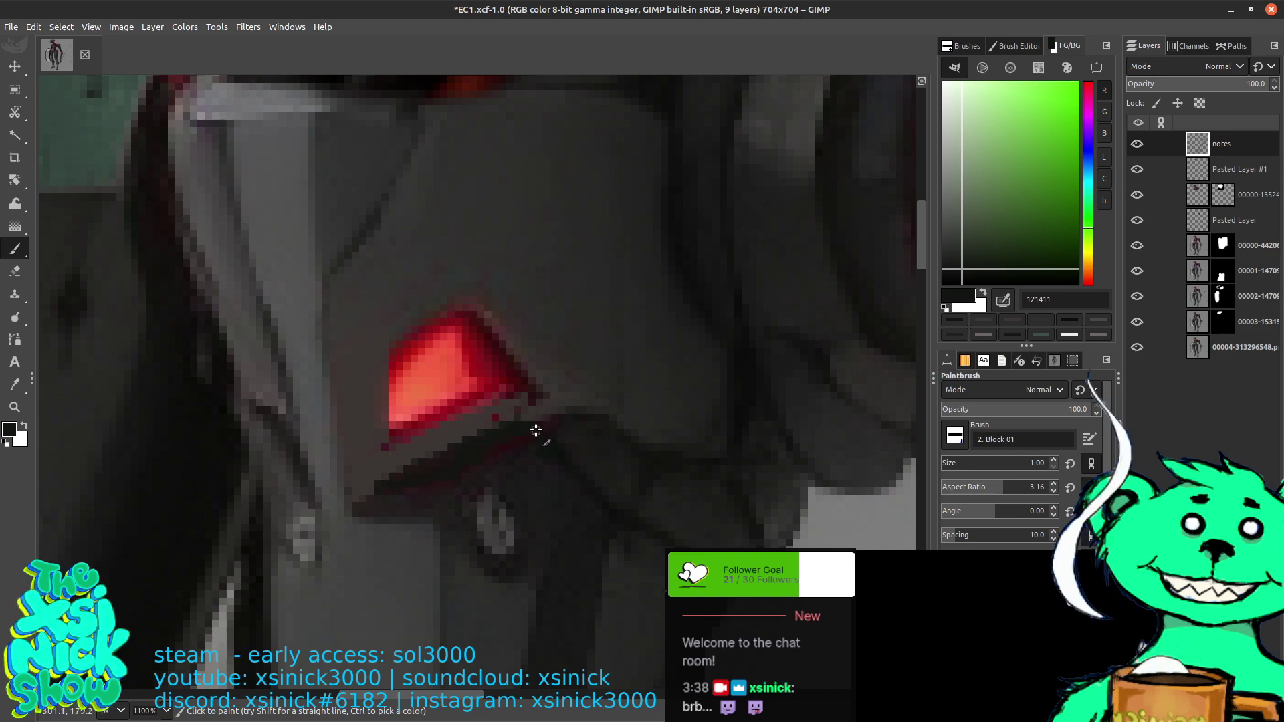
Sample more dark shadow greys around the light and enlarge the brush slightly
{"action": "left_click", "coordinate": [454, 480], "text": "ctrl"}
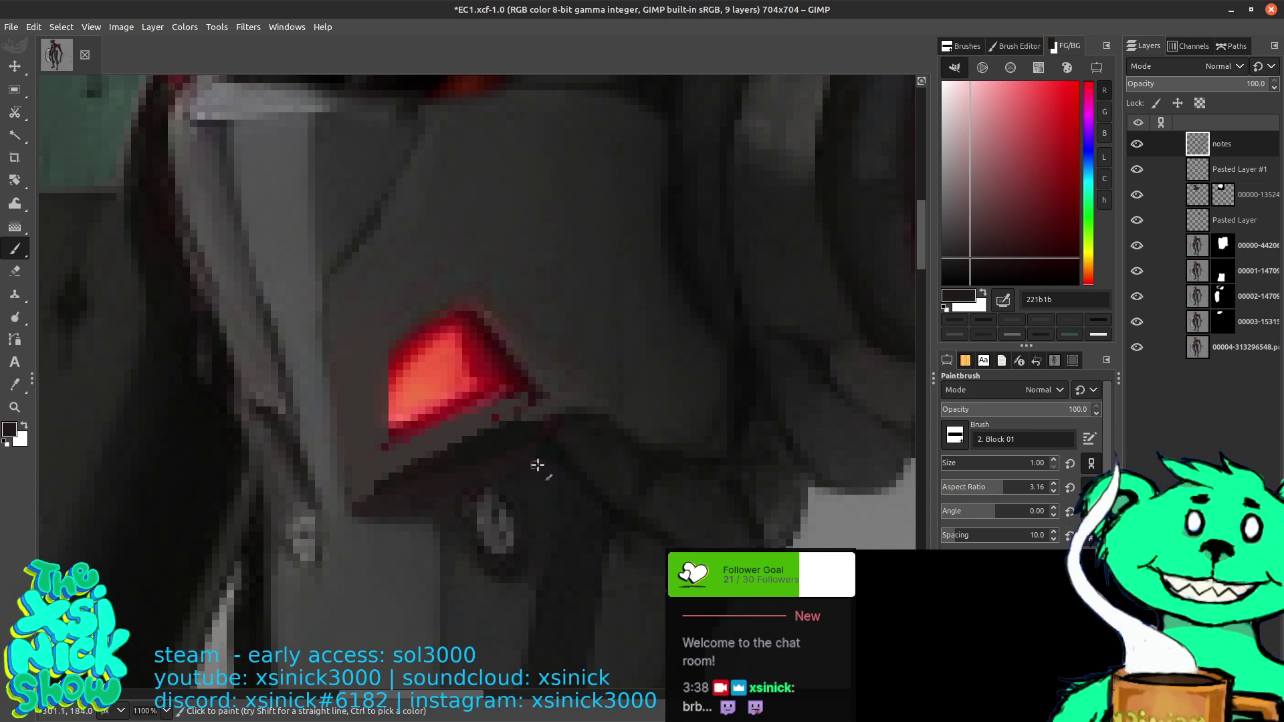
{"action": "left_click", "coordinate": [557, 446], "text": "ctrl"}
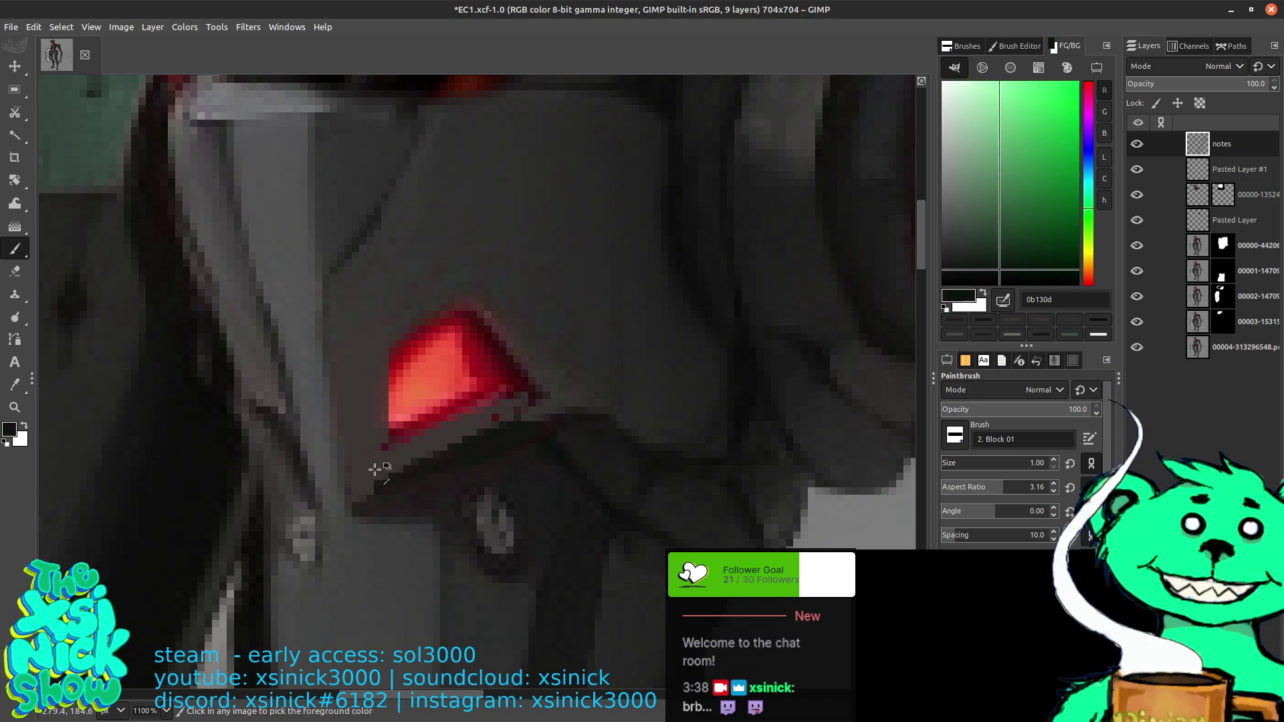
{"action": "left_click", "coordinate": [378, 468], "text": "ctrl"}
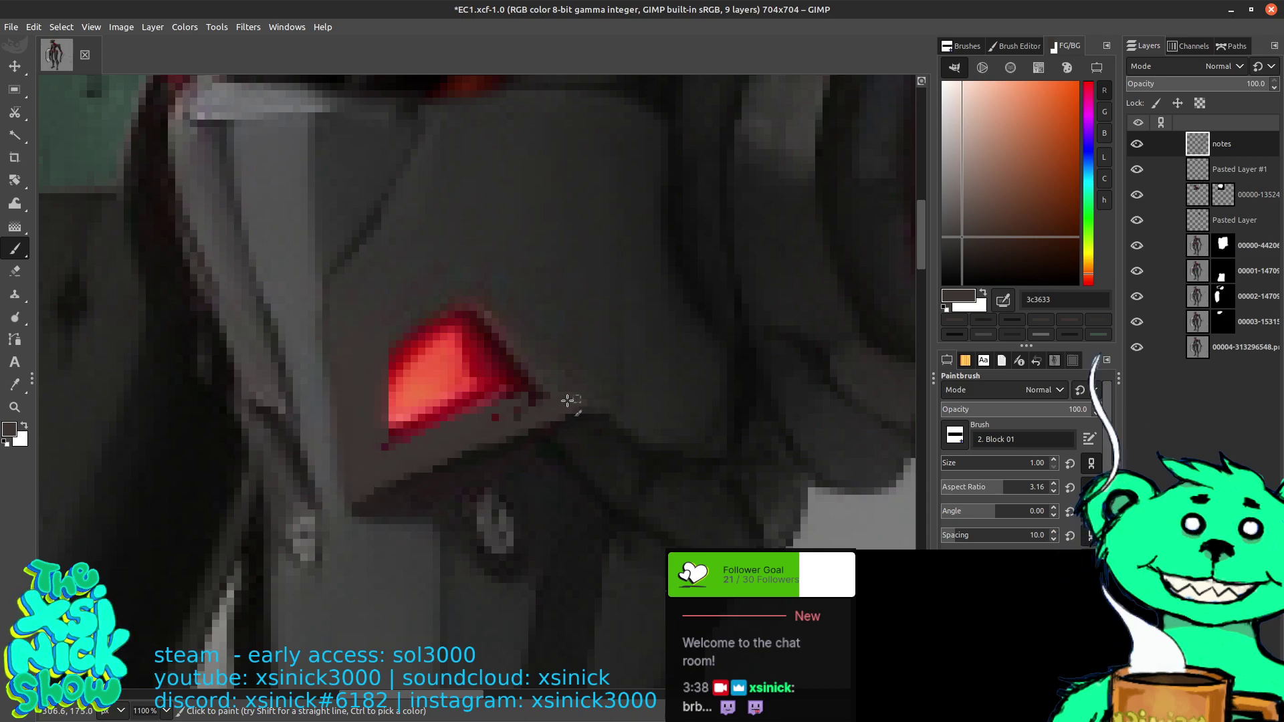
{"action": "left_click", "coordinate": [543, 338], "text": "ctrl"}
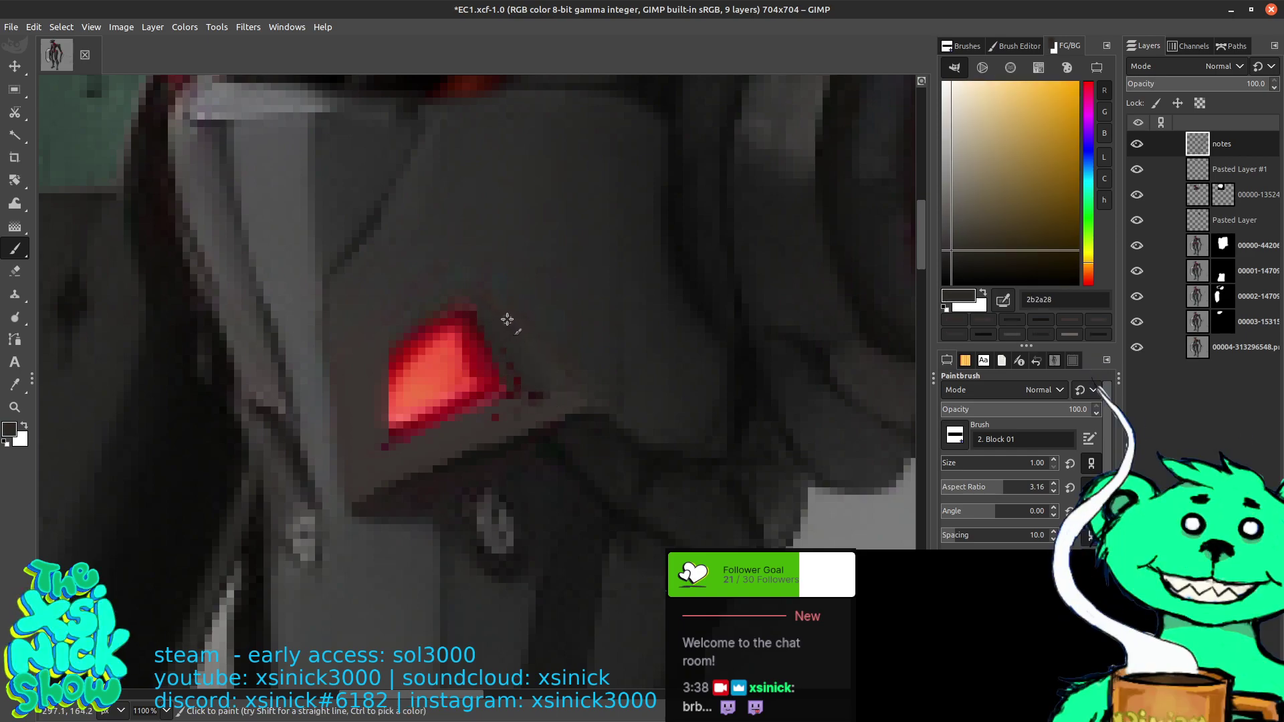
{"action": "key", "text": "bracketright"}
{"action": "key", "text": "bracketright"}
Paint dark grey over most of the red light and blend the leftover reddish area
{"action": "left_click_drag", "start_coordinate": [479, 281], "coordinate": [397, 387]}
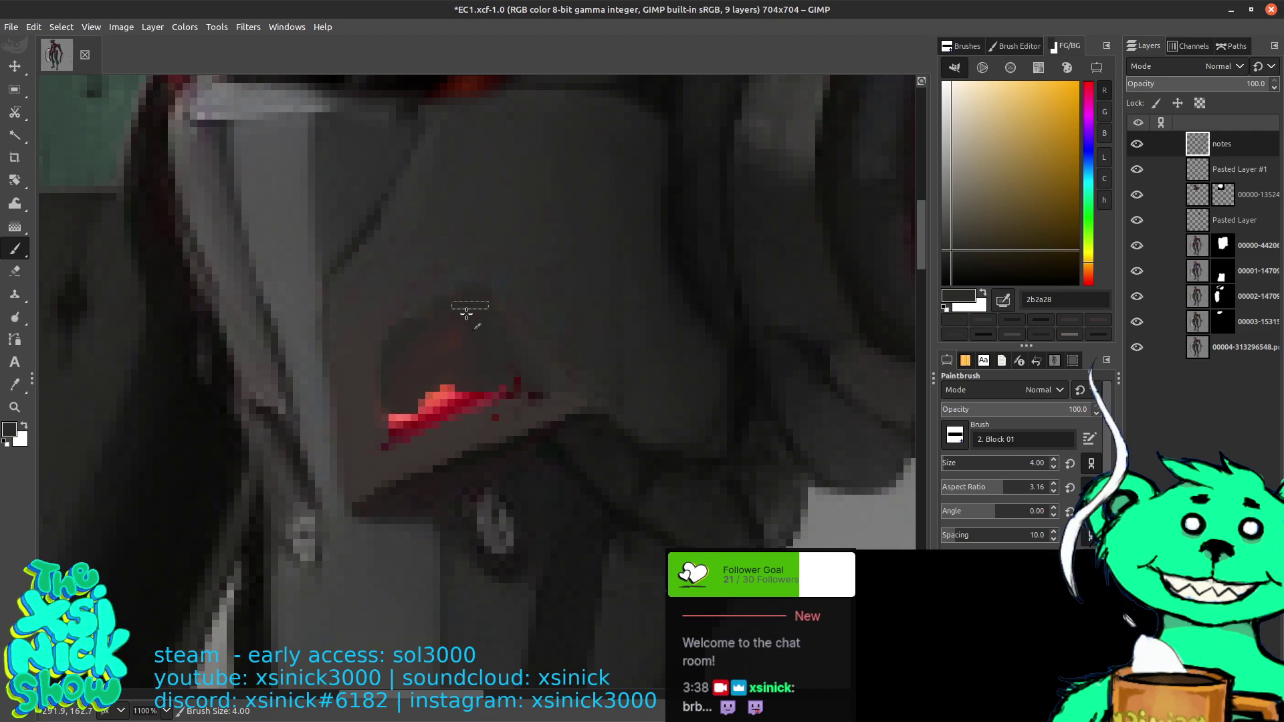
{"action": "mouse_move", "coordinate": [469, 311]}
{"action": "left_mouse_down"}
{"action": "mouse_move", "coordinate": [434, 389]}
{"action": "mouse_move", "coordinate": [395, 433]}
{"action": "left_mouse_up"}
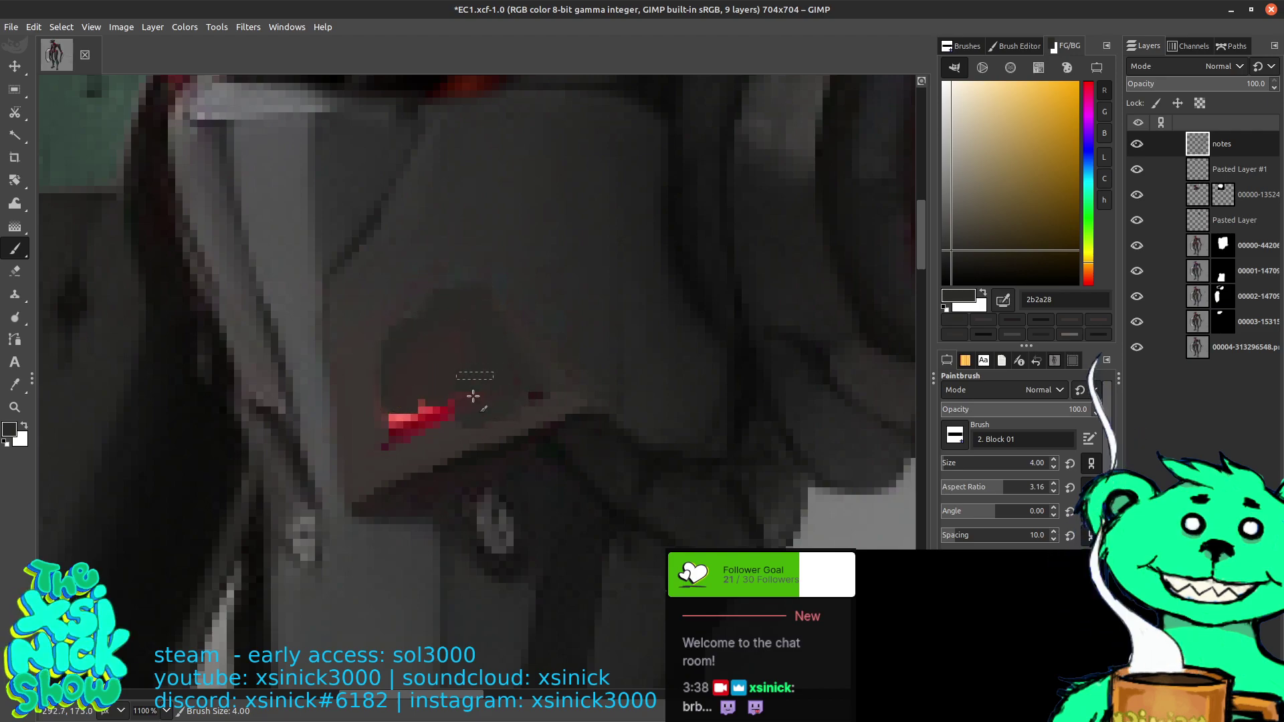
{"action": "left_click", "coordinate": [375, 403], "text": "ctrl"}
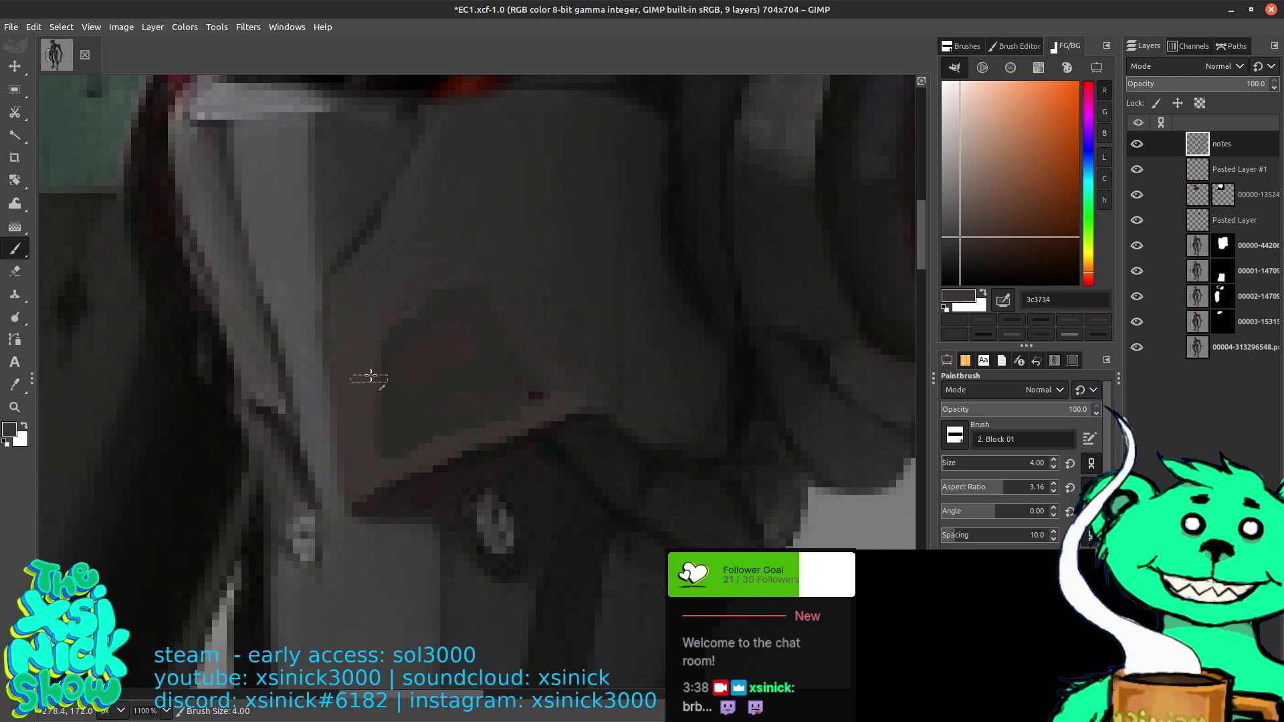
{"action": "mouse_move", "coordinate": [373, 375]}
{"action": "left_mouse_down"}
{"action": "mouse_move", "coordinate": [387, 438]}
{"action": "mouse_move", "coordinate": [399, 331]}
{"action": "mouse_move", "coordinate": [424, 424]}
{"action": "left_mouse_up"}
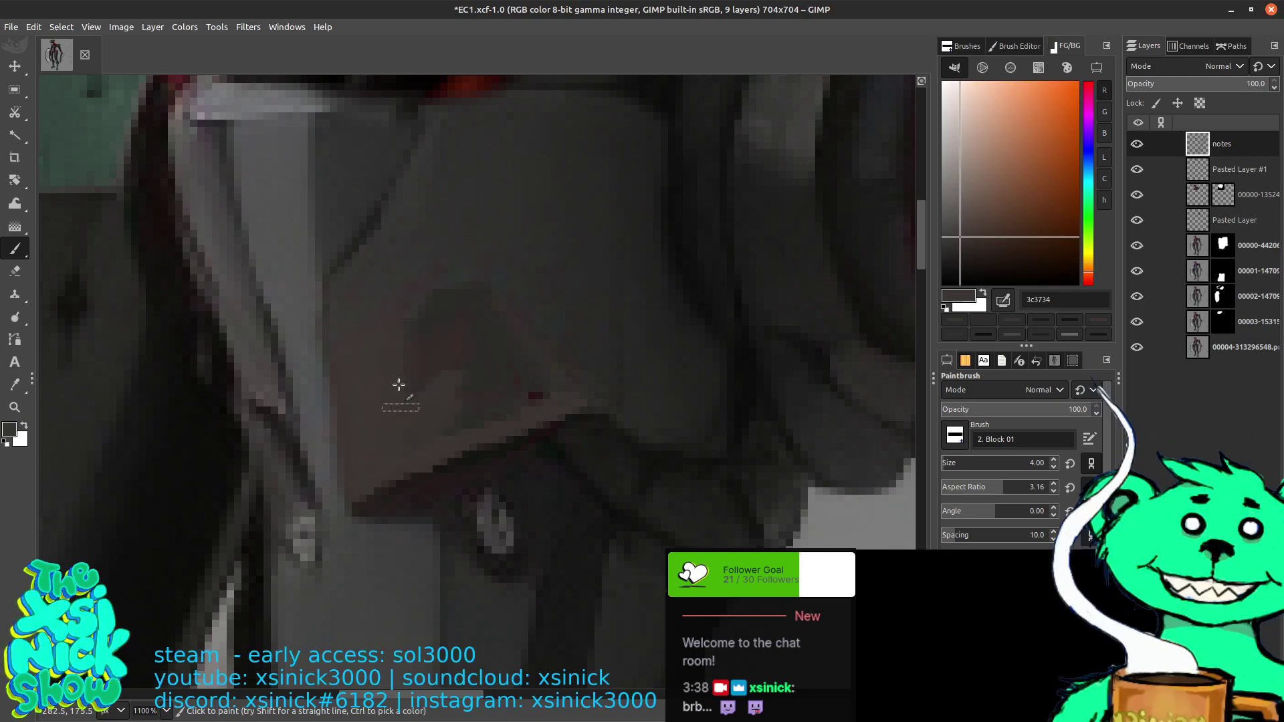
Sample plate greys until dark grey 2f2e2d is the paint colour
{"action": "left_click", "coordinate": [441, 297], "text": "ctrl"}
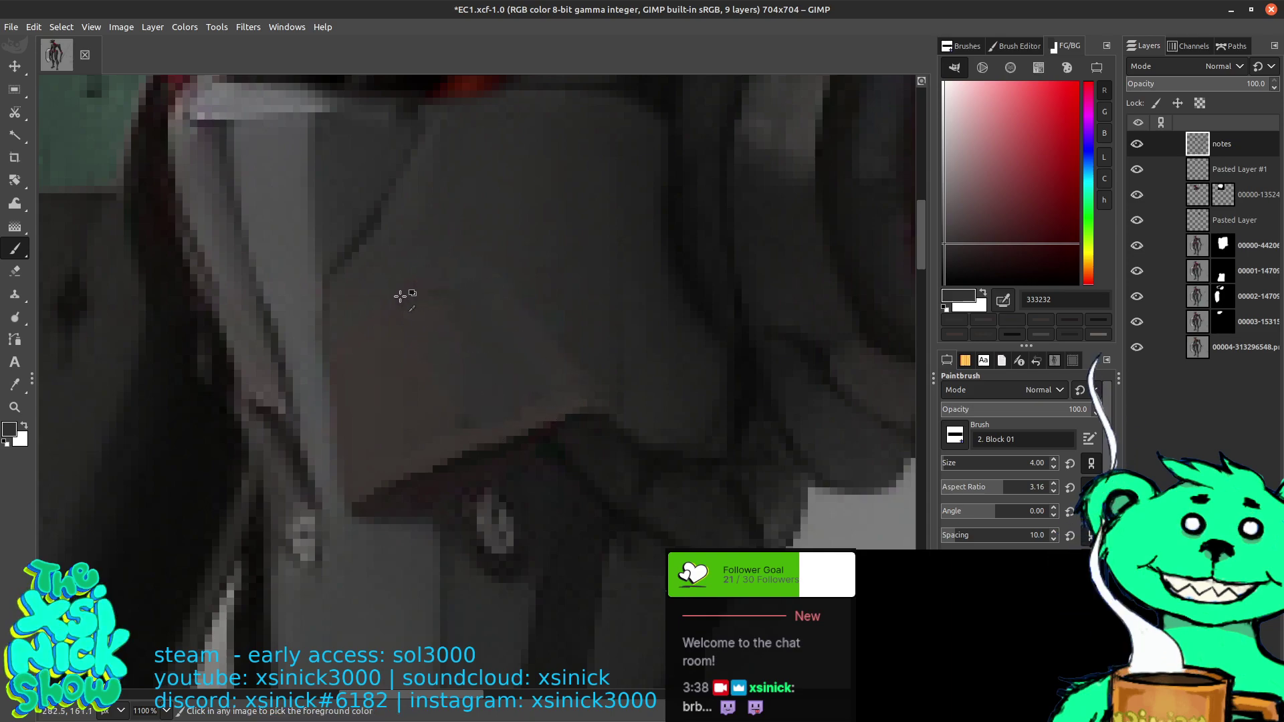
{"action": "left_click", "coordinate": [402, 297], "text": "ctrl"}
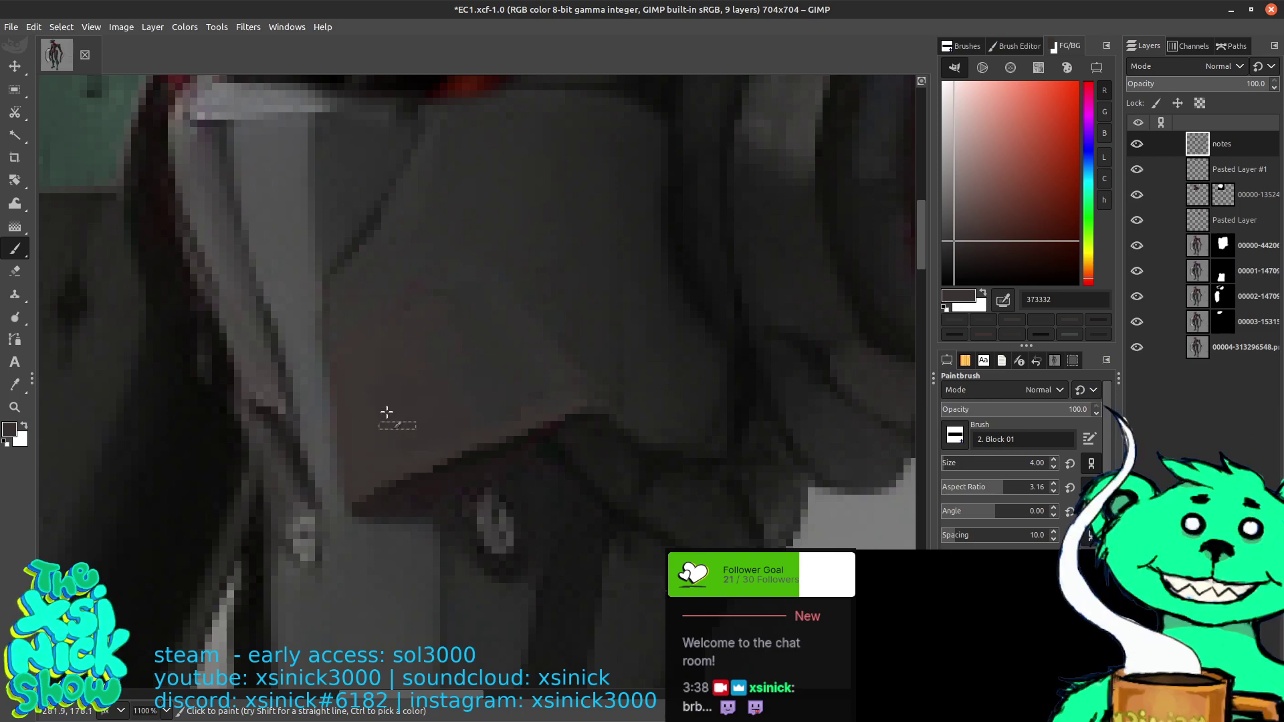
{"action": "left_click", "coordinate": [576, 382], "text": "ctrl"}
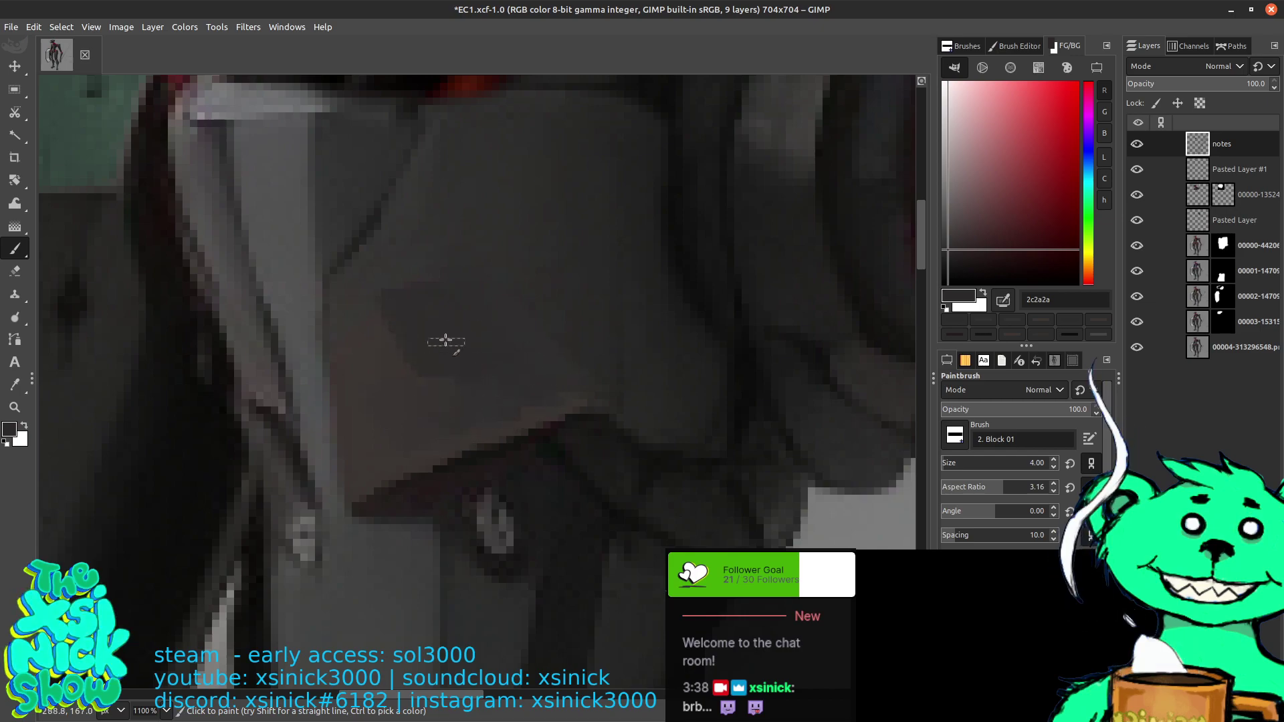
{"action": "left_click", "coordinate": [404, 301], "text": "ctrl"}
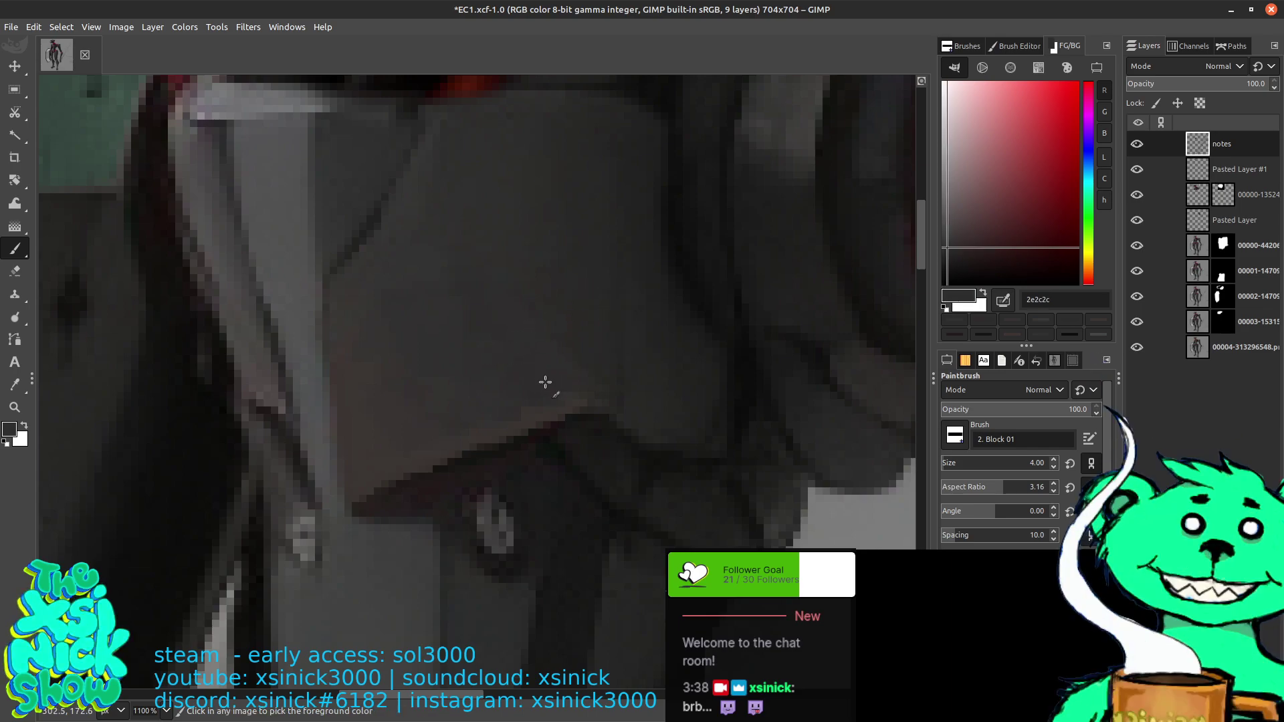
{"action": "left_click", "coordinate": [520, 395], "text": "ctrl"}
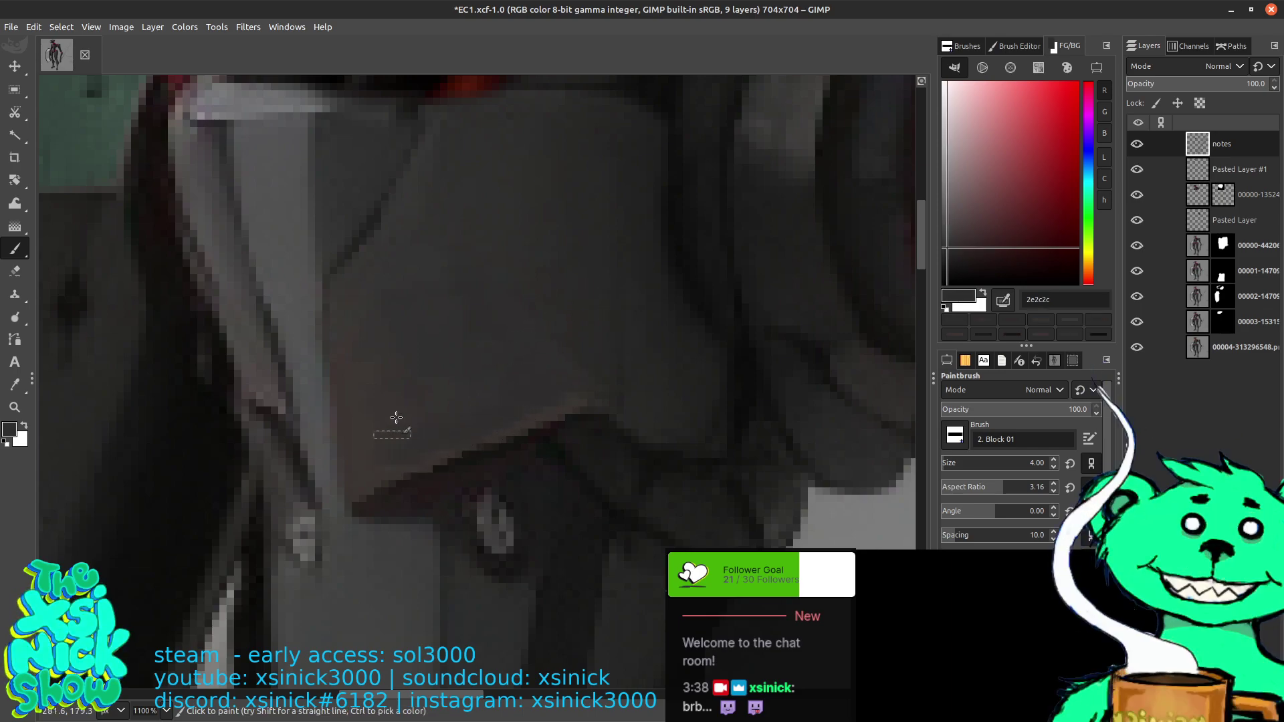
{"action": "left_click", "coordinate": [351, 302], "text": "ctrl"}
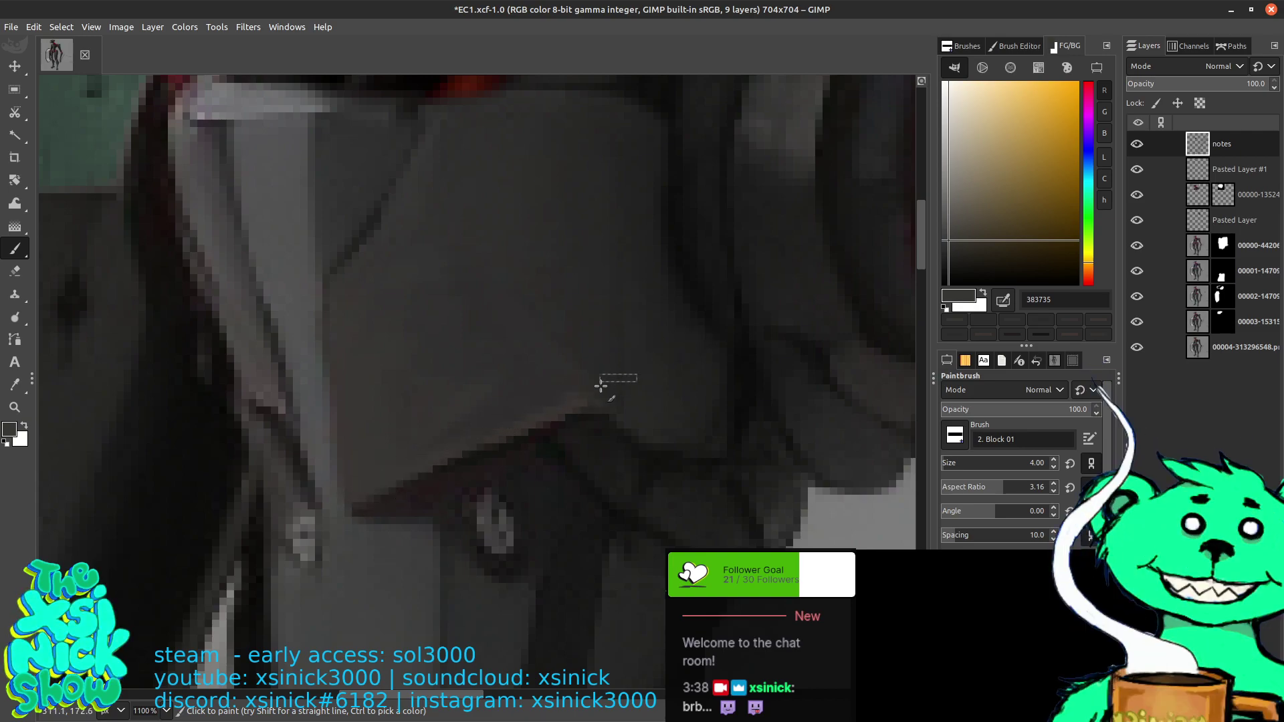
{"action": "left_click", "coordinate": [488, 410], "text": "ctrl"}
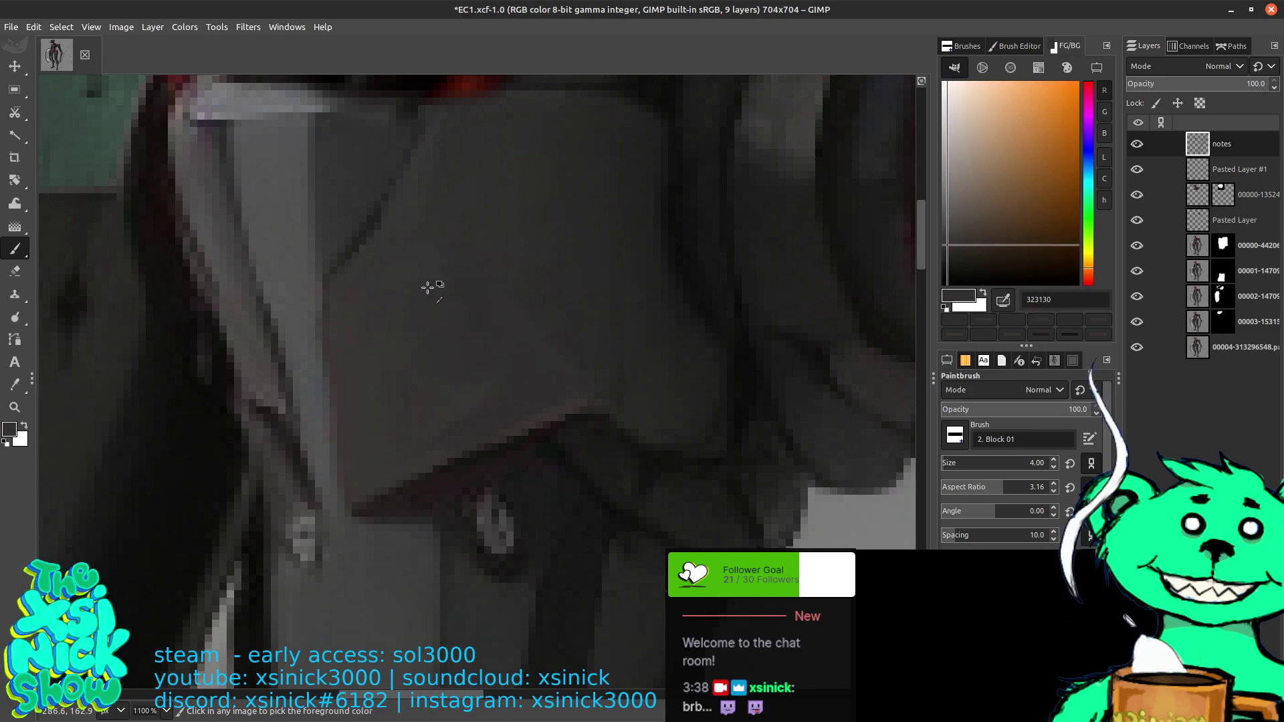
{"action": "left_click", "coordinate": [530, 202], "text": "ctrl"}
{"action": "left_click", "coordinate": [521, 342], "text": "ctrl"}
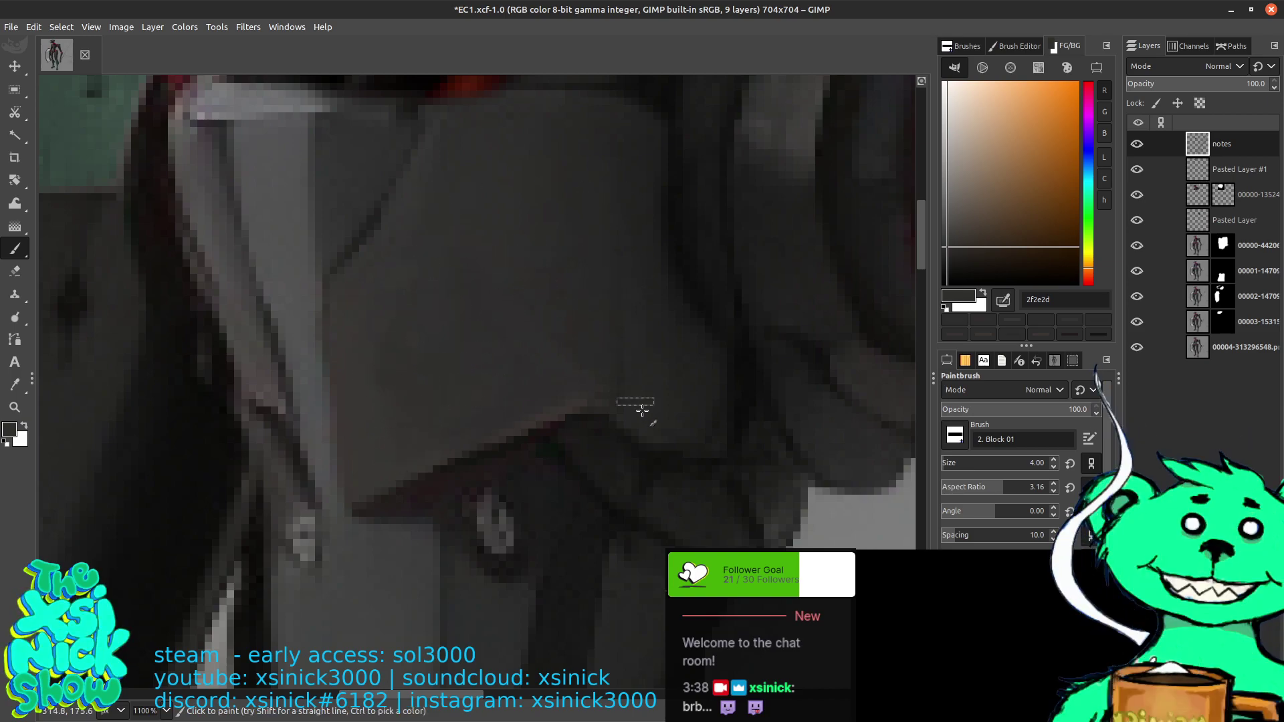
{"action": "left_click_drag", "start_coordinate": [528, 258], "coordinate": [366, 311]}
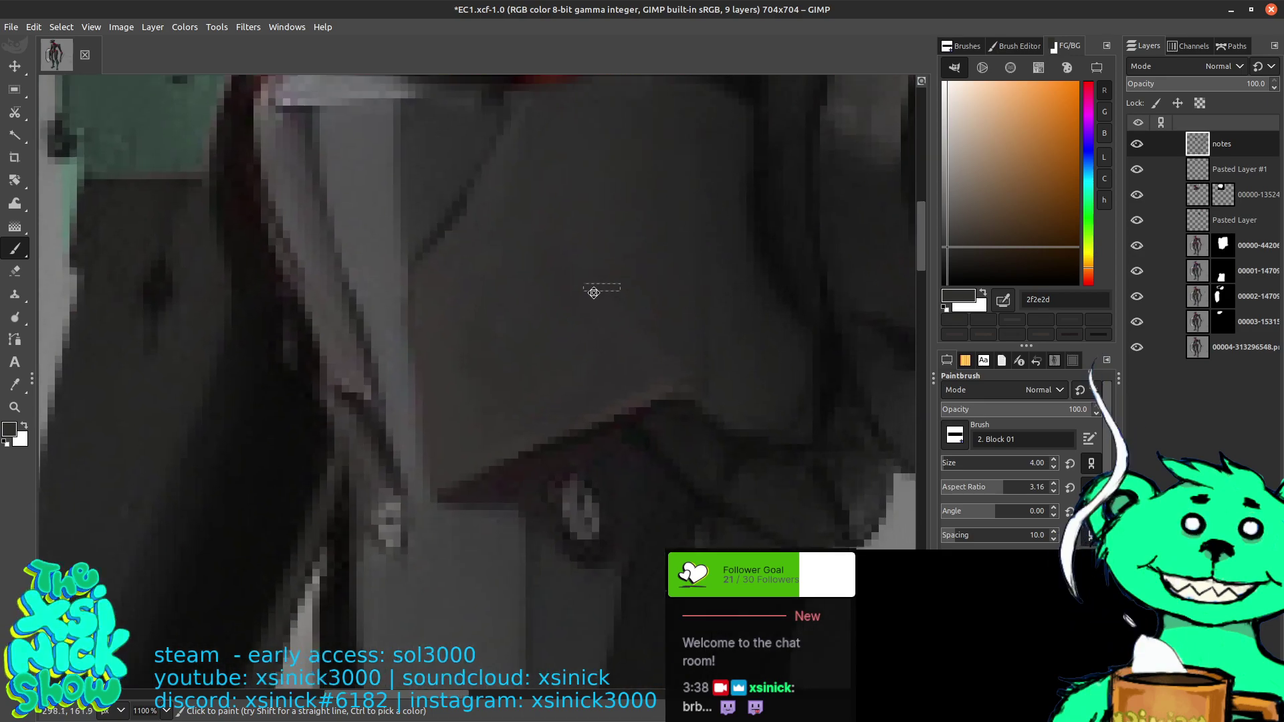
Pan to the lance strip and set the Color Picker to average samples over radius 3
{"action": "scroll", "coordinate": [365, 310], "scroll_direction": "right", "scroll_amount": 5}
{"action": "scroll", "coordinate": [315, 295], "scroll_direction": "right", "scroll_amount": 5}
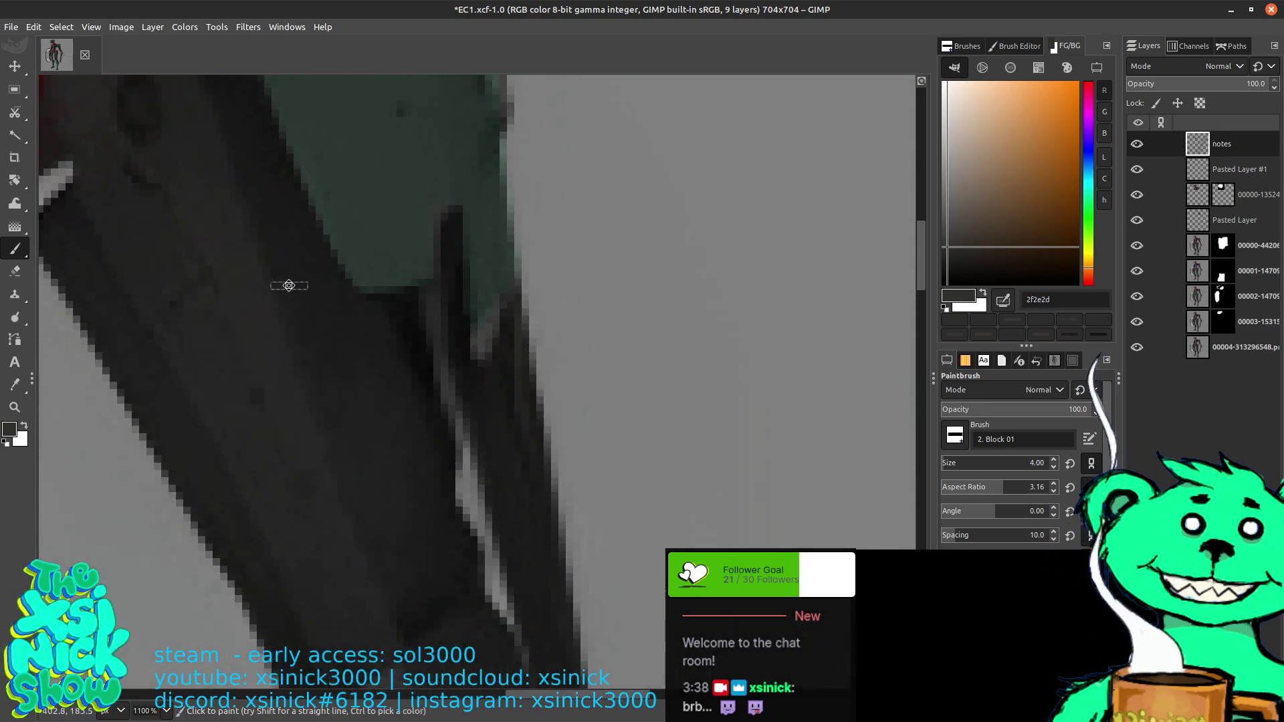
{"action": "scroll", "coordinate": [537, 359], "scroll_direction": "down", "scroll_amount": 2}
{"action": "key", "text": "o"}
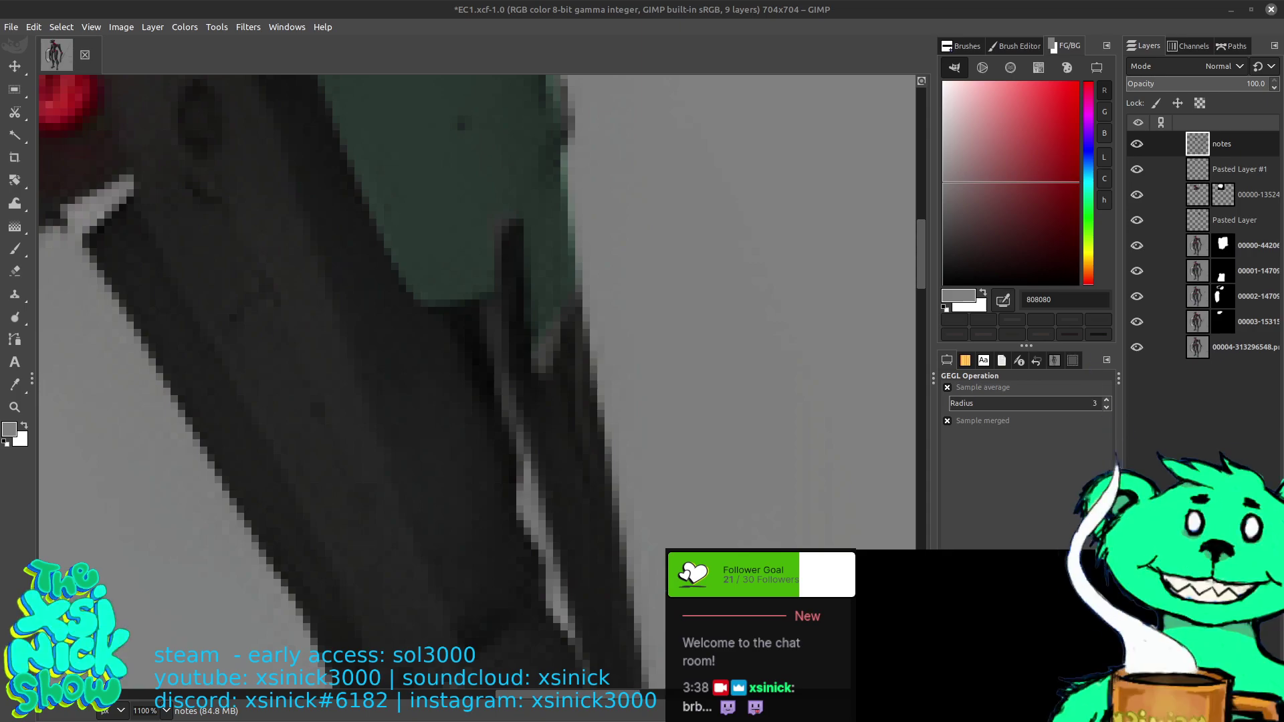
{"action": "type", "text": "3"}
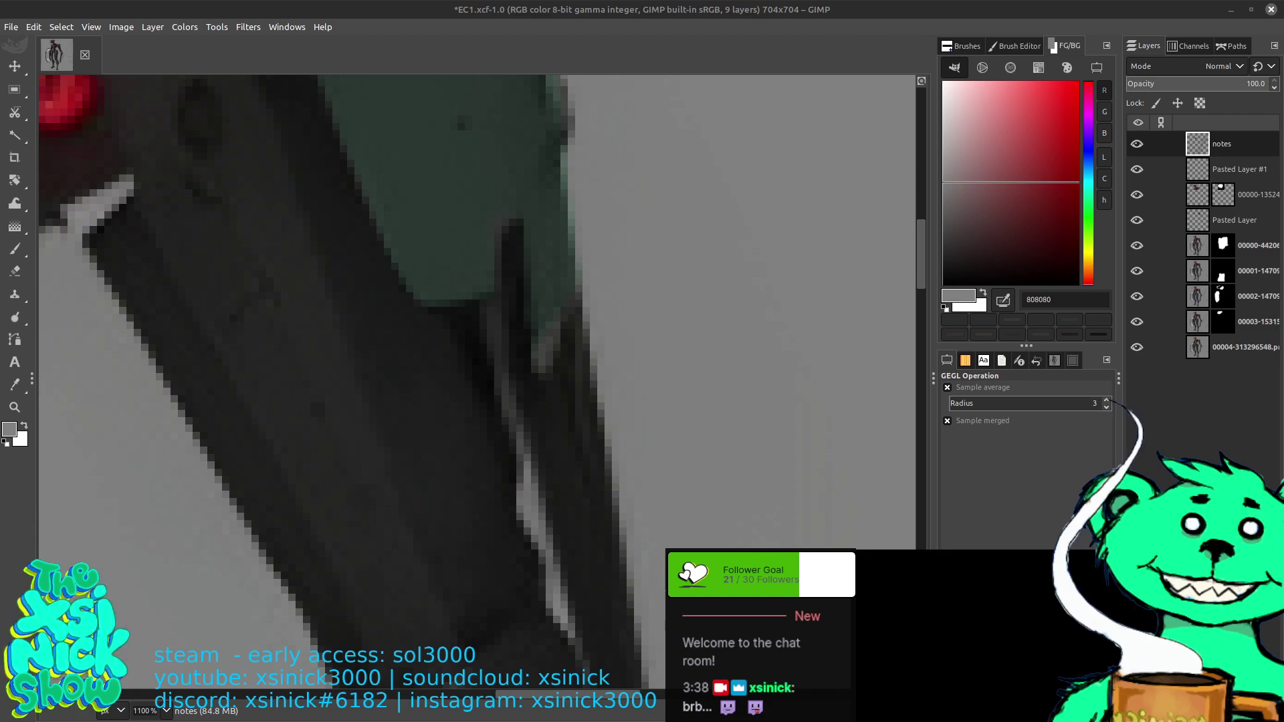
Darken the light strip inside the lance with sampled dark greys
{"action": "key", "text": "p"}
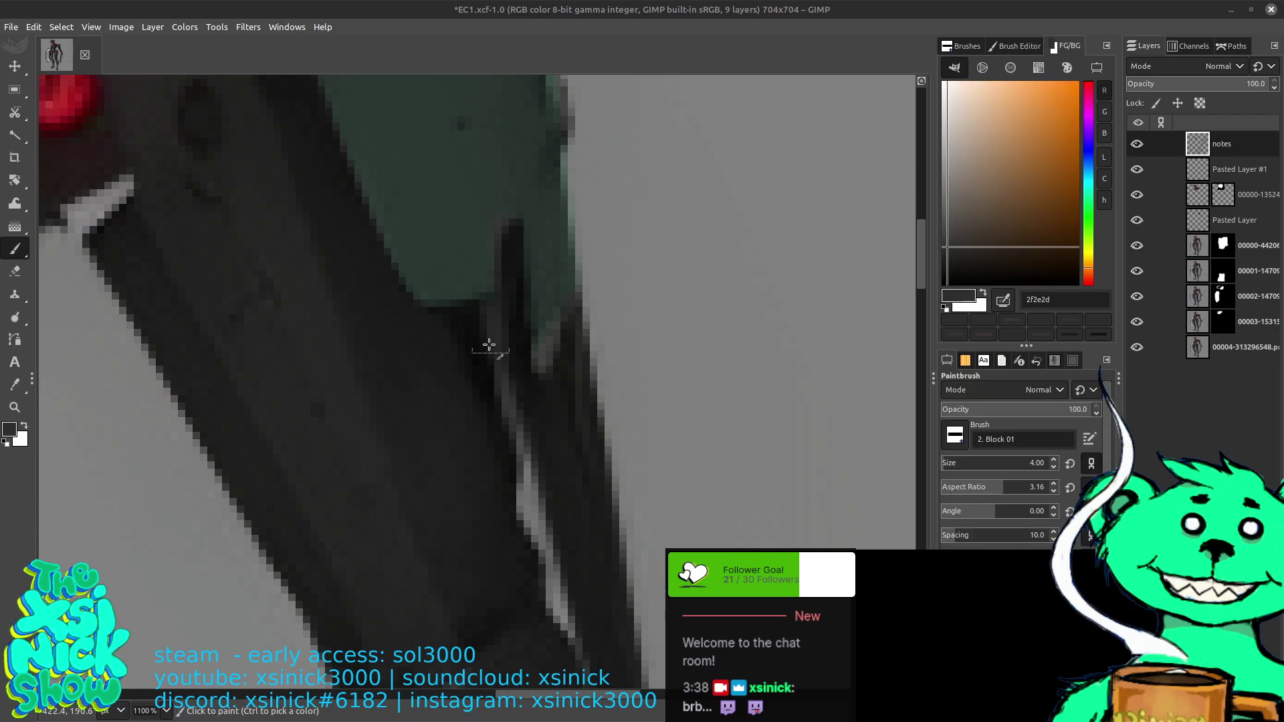
{"action": "left_click", "coordinate": [491, 342], "text": "ctrl"}
{"action": "left_click_drag", "start_coordinate": [499, 361], "coordinate": [539, 545]}
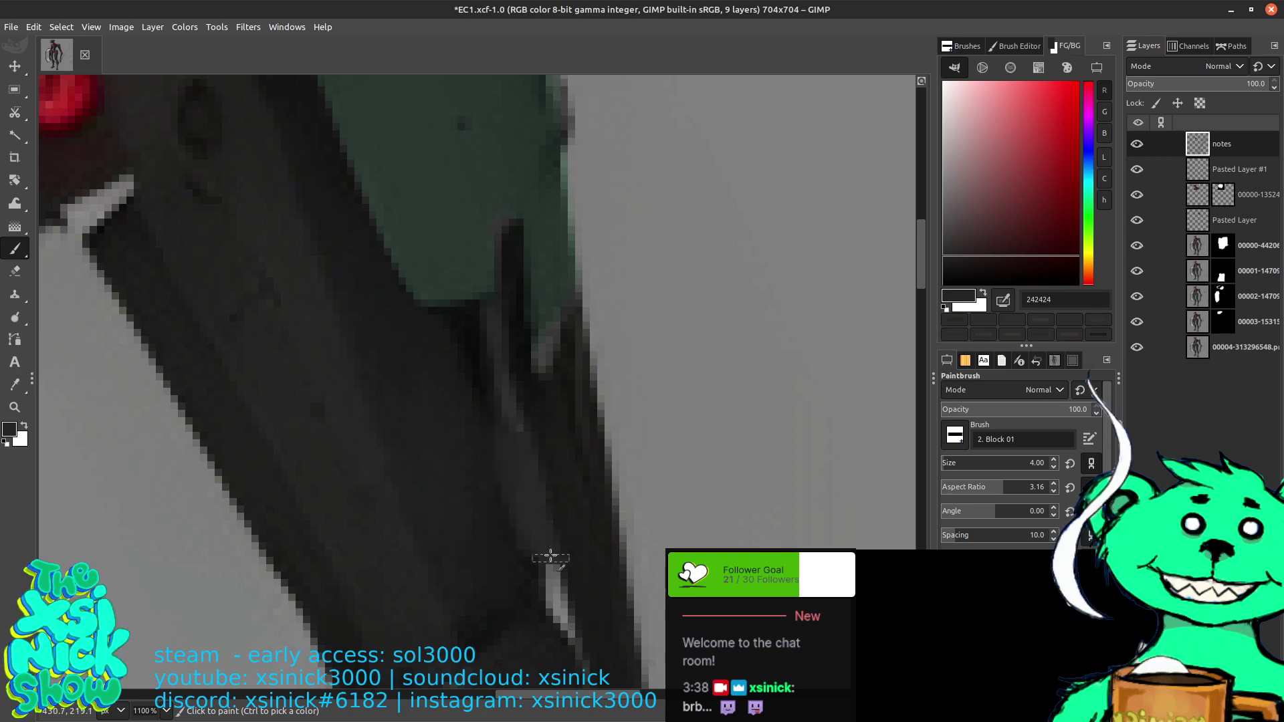
{"action": "left_click", "coordinate": [539, 437], "text": "ctrl"}
{"action": "left_click_drag", "start_coordinate": [539, 437], "coordinate": [538, 555]}
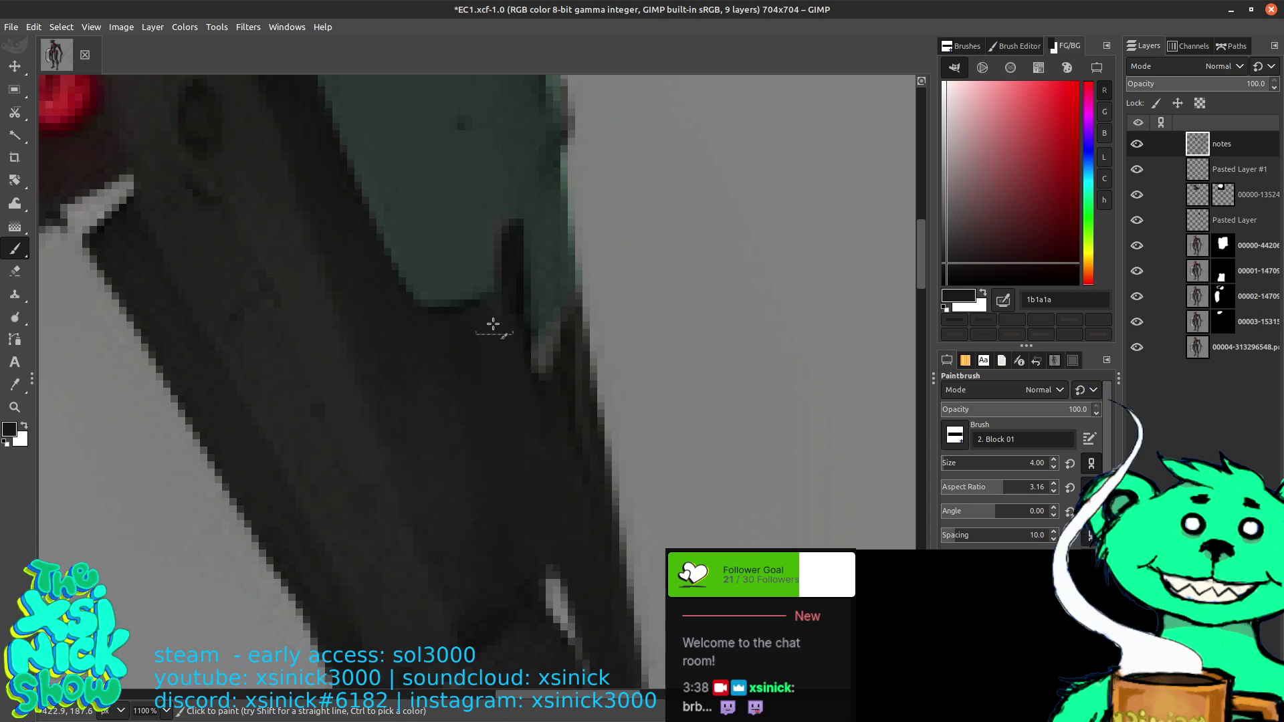
Cover the remaining light pixels on the lance, ending with 1c1b1b as paint colour
{"action": "scroll", "coordinate": [545, 426], "scroll_direction": "down", "scroll_amount": 2}
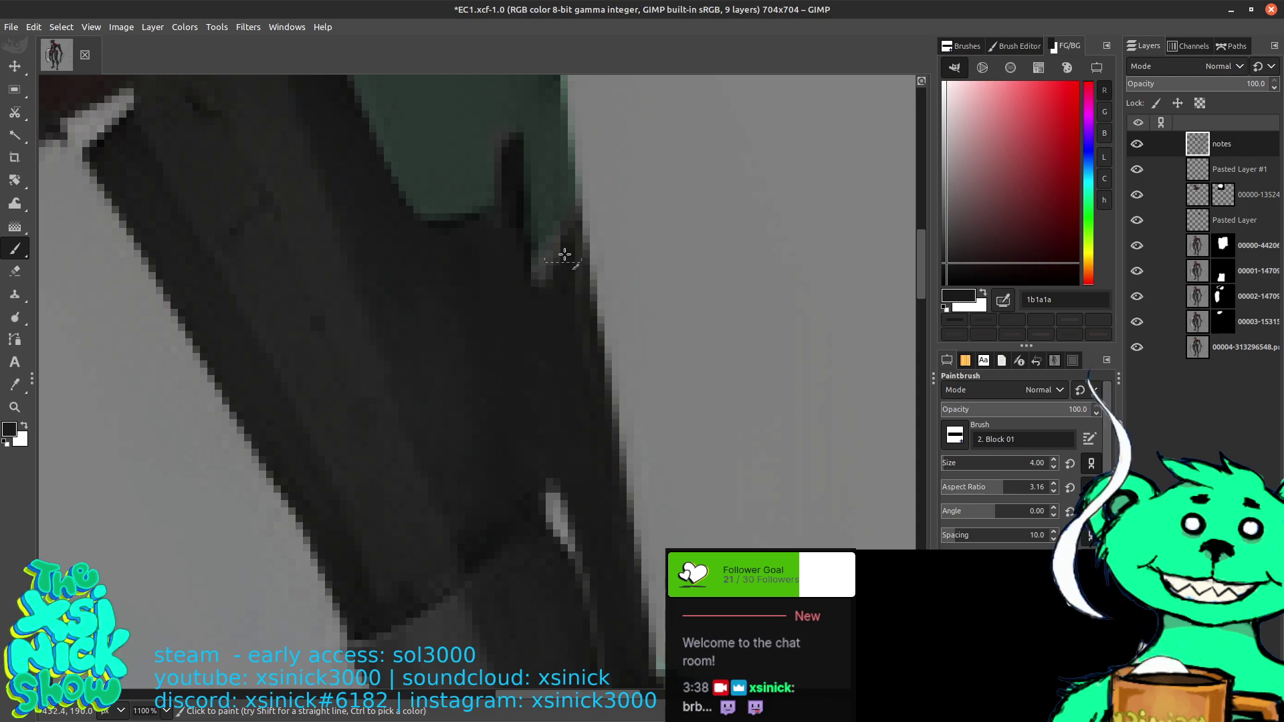
{"action": "scroll", "coordinate": [535, 375], "scroll_direction": "down", "scroll_amount": 4}
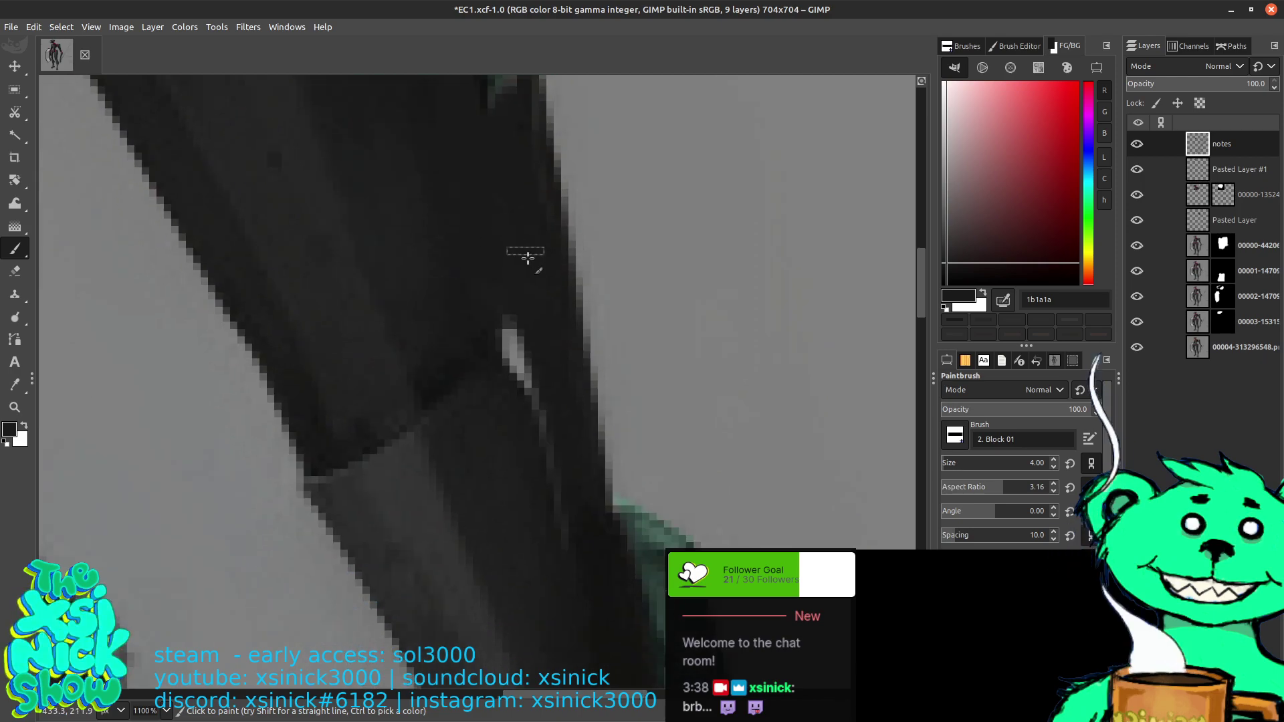
{"action": "left_click", "coordinate": [515, 467], "text": "ctrl"}
{"action": "left_click", "coordinate": [529, 378]}
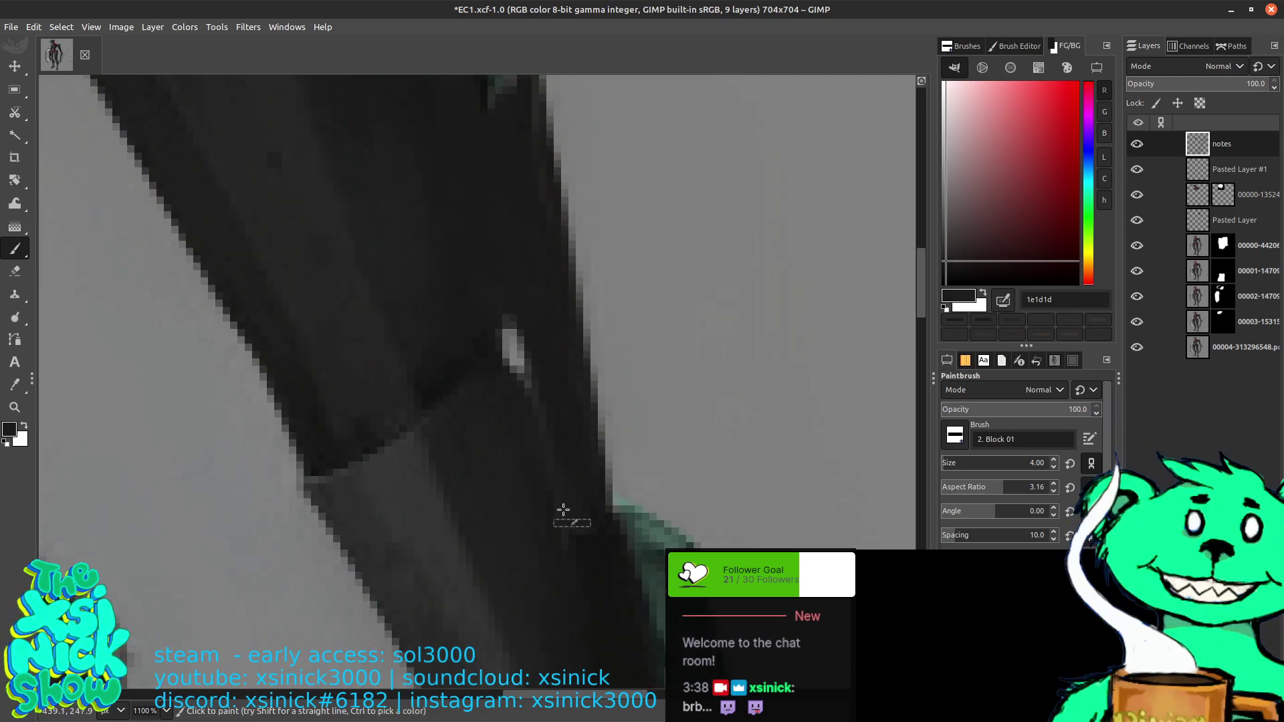
{"action": "left_click", "coordinate": [606, 588], "text": "ctrl"}
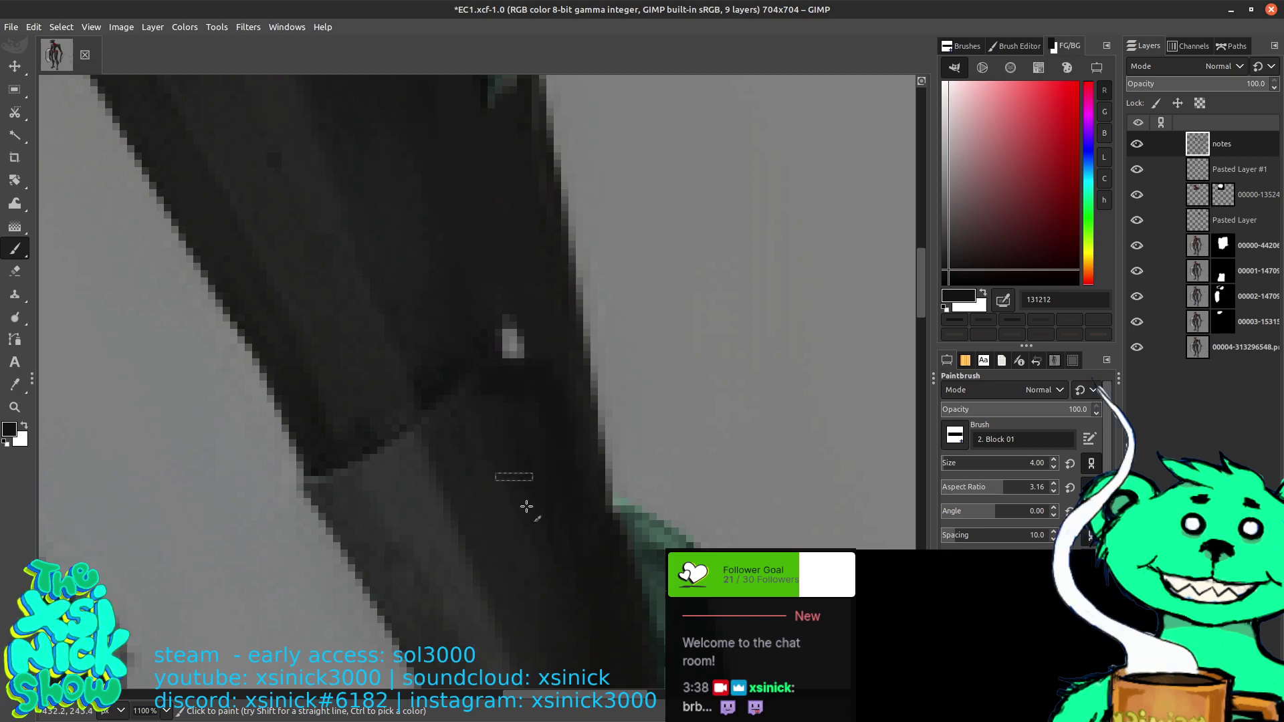
{"action": "left_click", "coordinate": [507, 305], "text": "ctrl"}
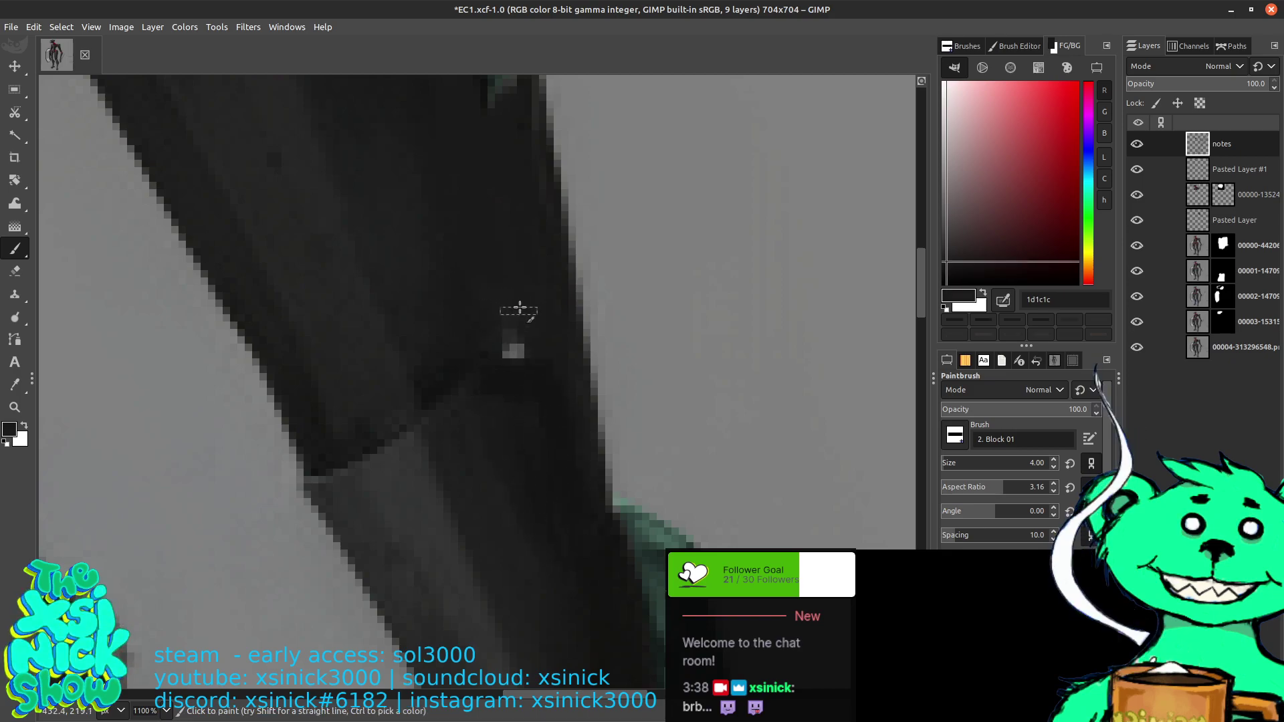
{"action": "left_click", "coordinate": [479, 401], "text": "ctrl"}
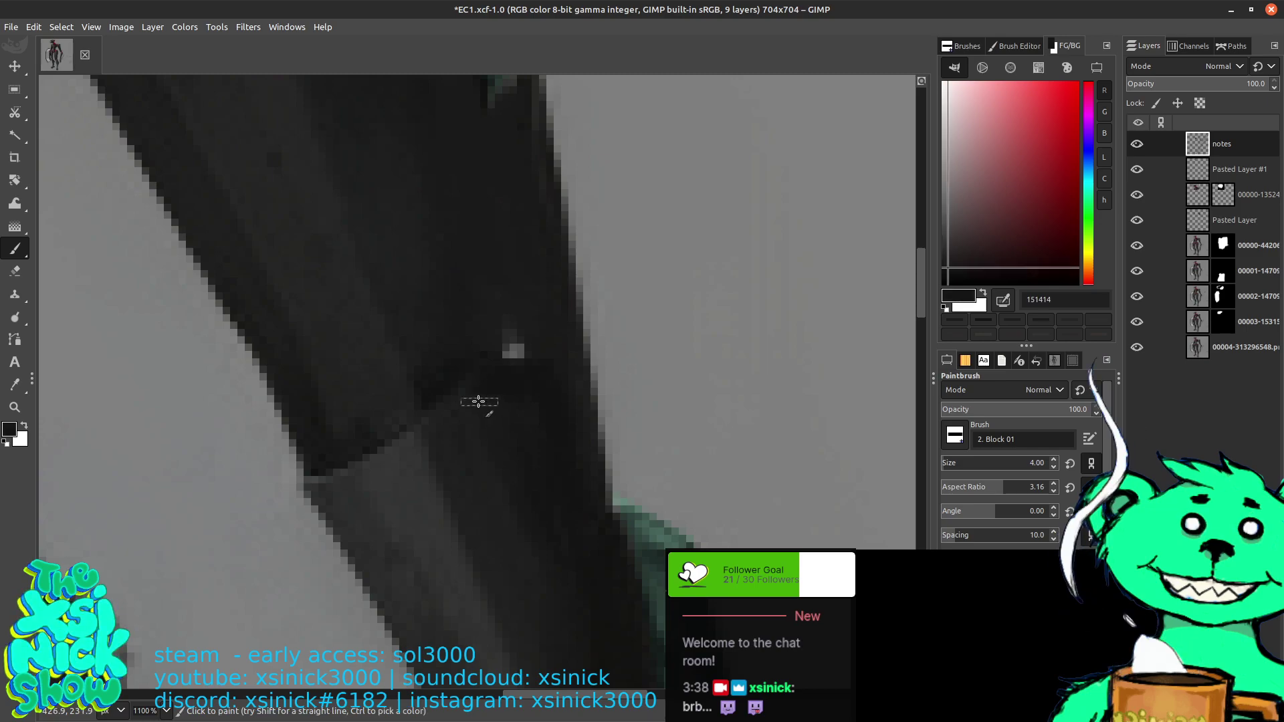
{"action": "left_click_drag", "start_coordinate": [501, 368], "coordinate": [523, 340]}
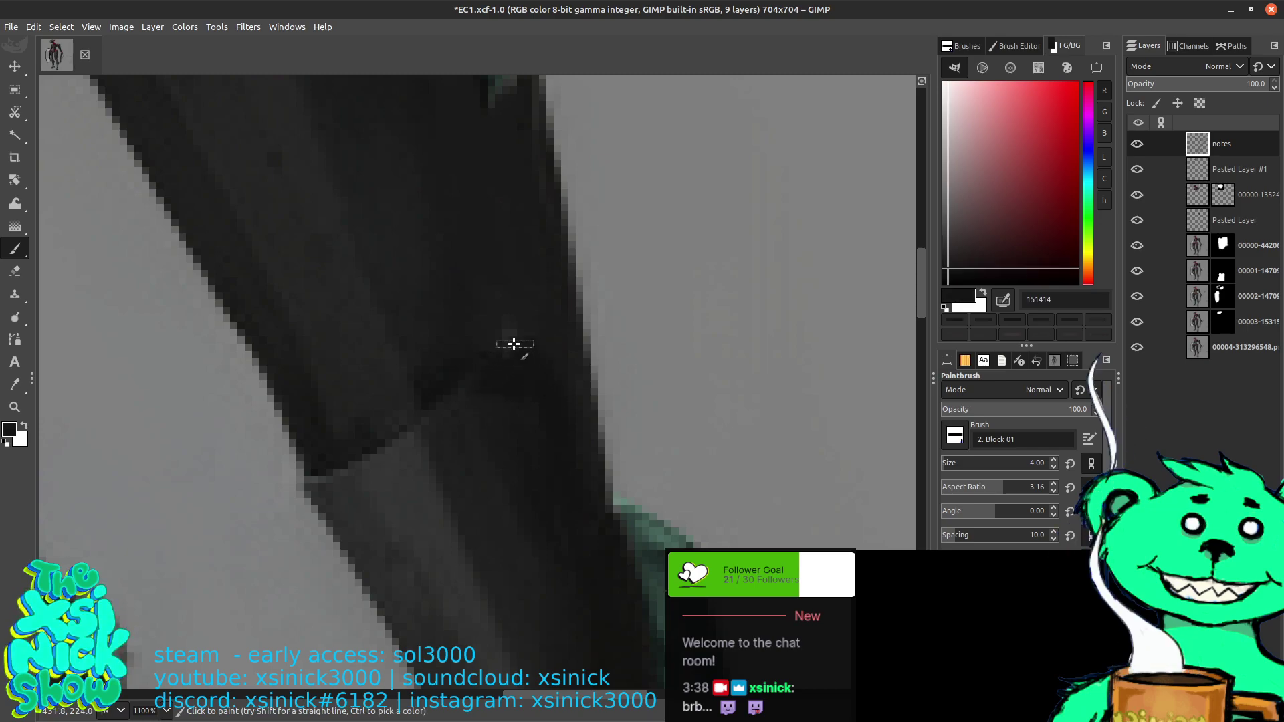
{"action": "left_click", "coordinate": [482, 290], "text": "ctrl"}
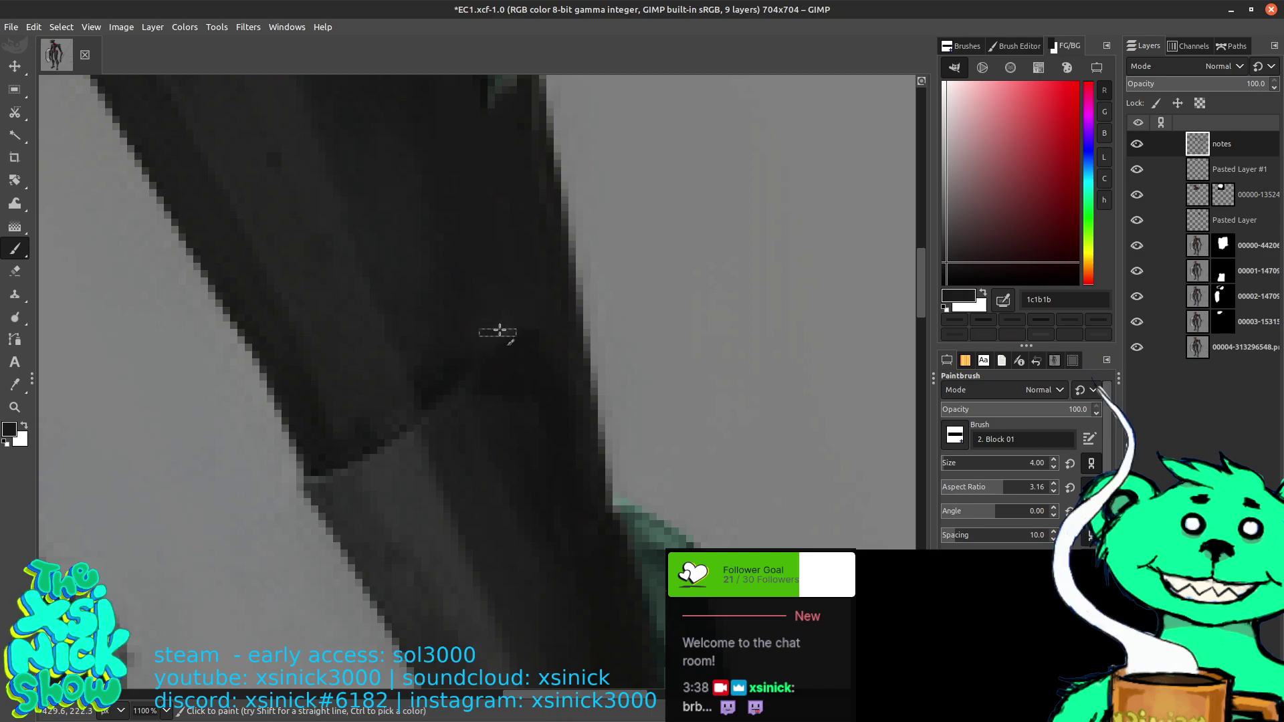
{"action": "left_click", "coordinate": [468, 359], "text": "ctrl"}
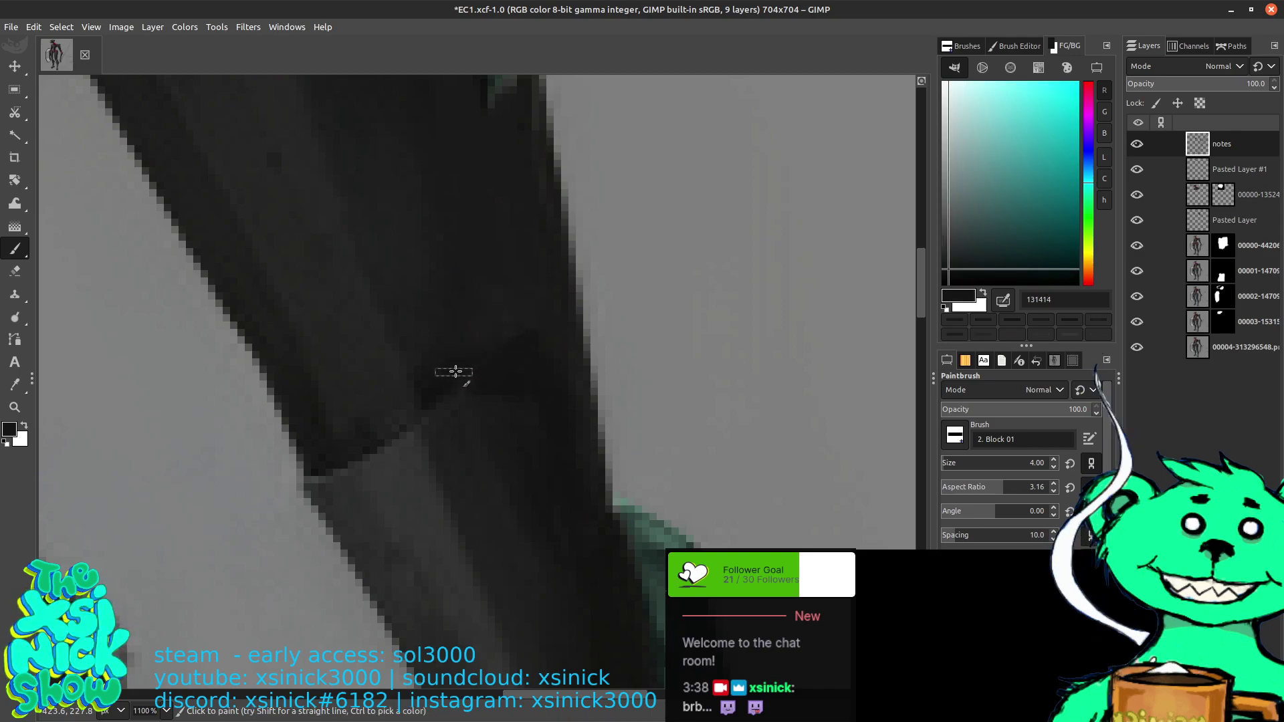
{"action": "left_click", "coordinate": [490, 436], "text": "ctrl"}
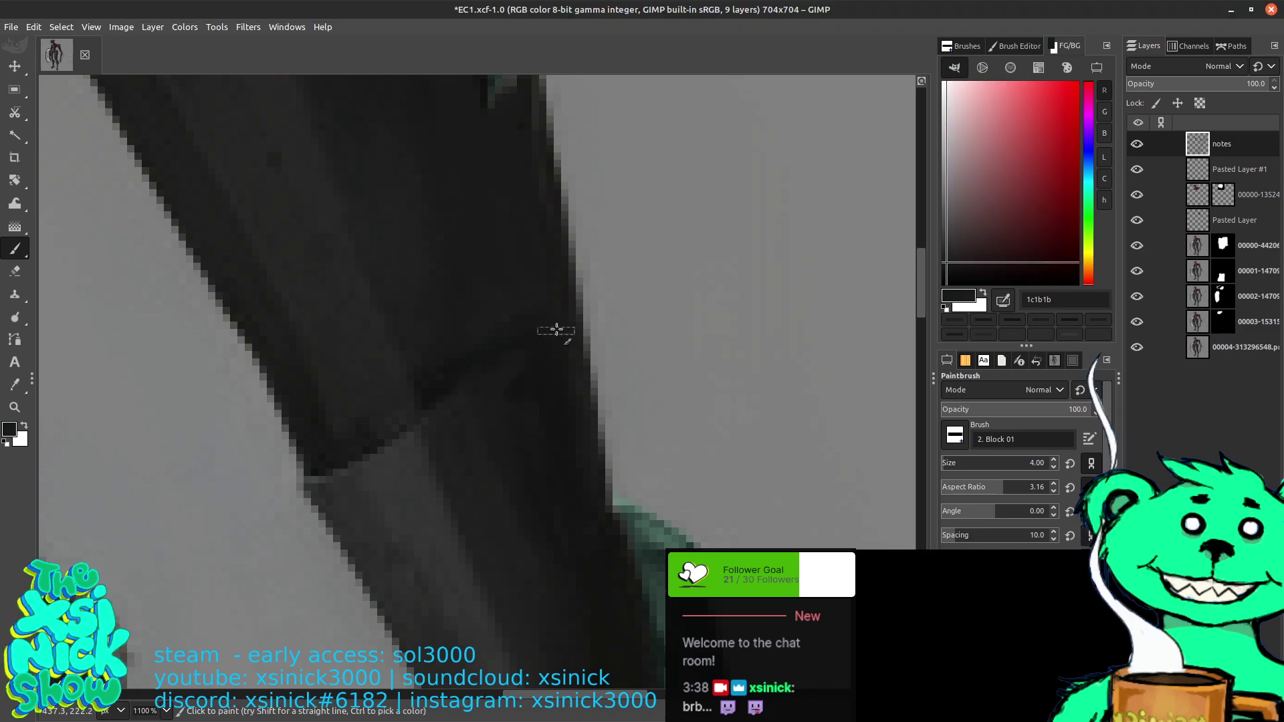
Sample the panel green, shrink the brush slightly and pan to the dark leg piece
{"action": "scroll", "coordinate": [568, 321], "scroll_direction": "up", "scroll_amount": 5}
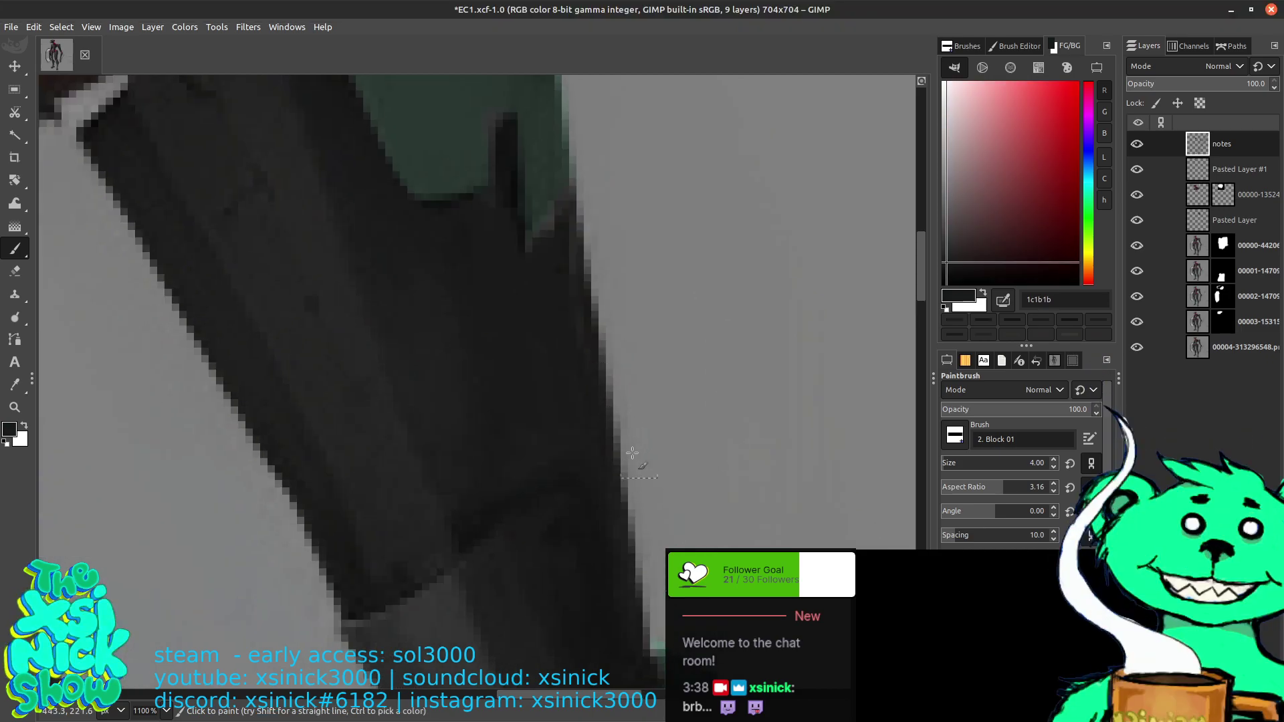
{"action": "left_click", "coordinate": [576, 266], "text": "ctrl"}
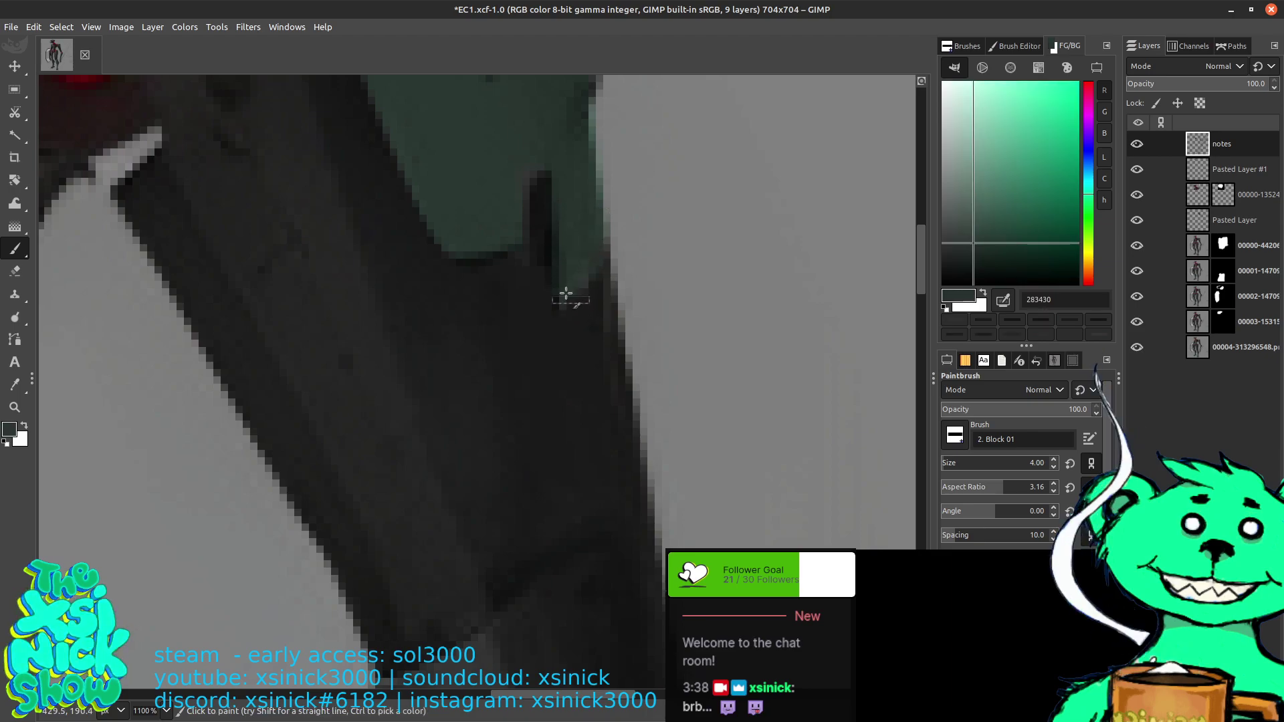
{"action": "scroll", "coordinate": [565, 296], "scroll_direction": "up", "scroll_amount": 5}
{"action": "scroll", "coordinate": [630, 350], "scroll_direction": "left", "scroll_amount": 4}
{"action": "scroll", "coordinate": [528, 294], "scroll_direction": "left", "scroll_amount": 2}
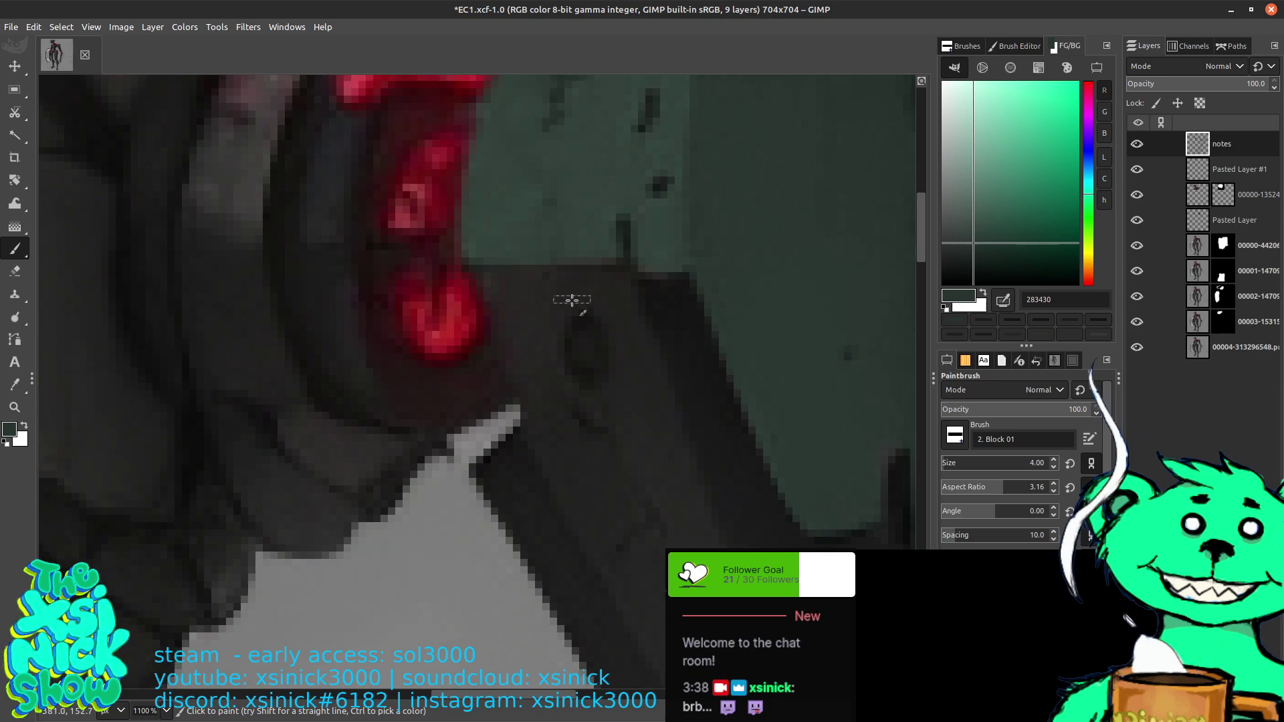
{"action": "scroll", "coordinate": [585, 284], "scroll_direction": "down", "scroll_amount": 3}
{"action": "scroll", "coordinate": [597, 261], "scroll_direction": "down", "scroll_amount": 1}
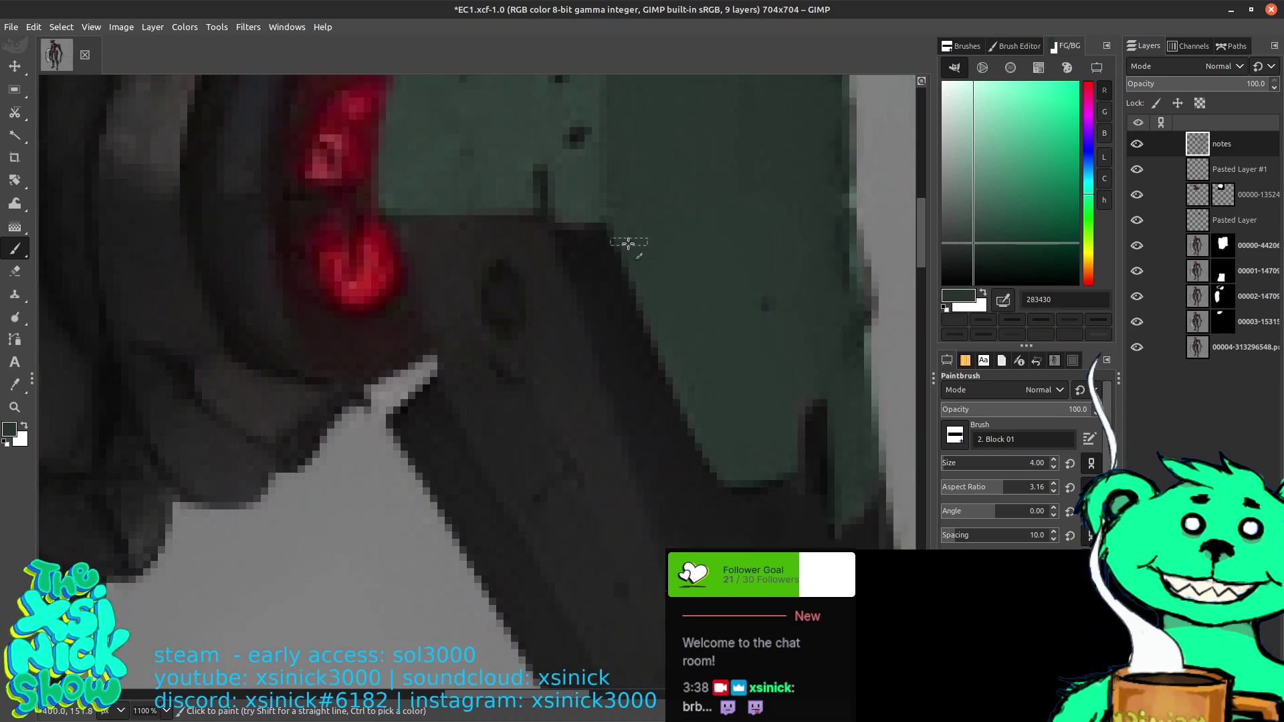
{"action": "key", "text": "bracketleft"}
{"action": "scroll", "coordinate": [602, 281], "scroll_direction": "down", "scroll_amount": 3}
{"action": "scroll", "coordinate": [535, 287], "scroll_direction": "right", "scroll_amount": 3}
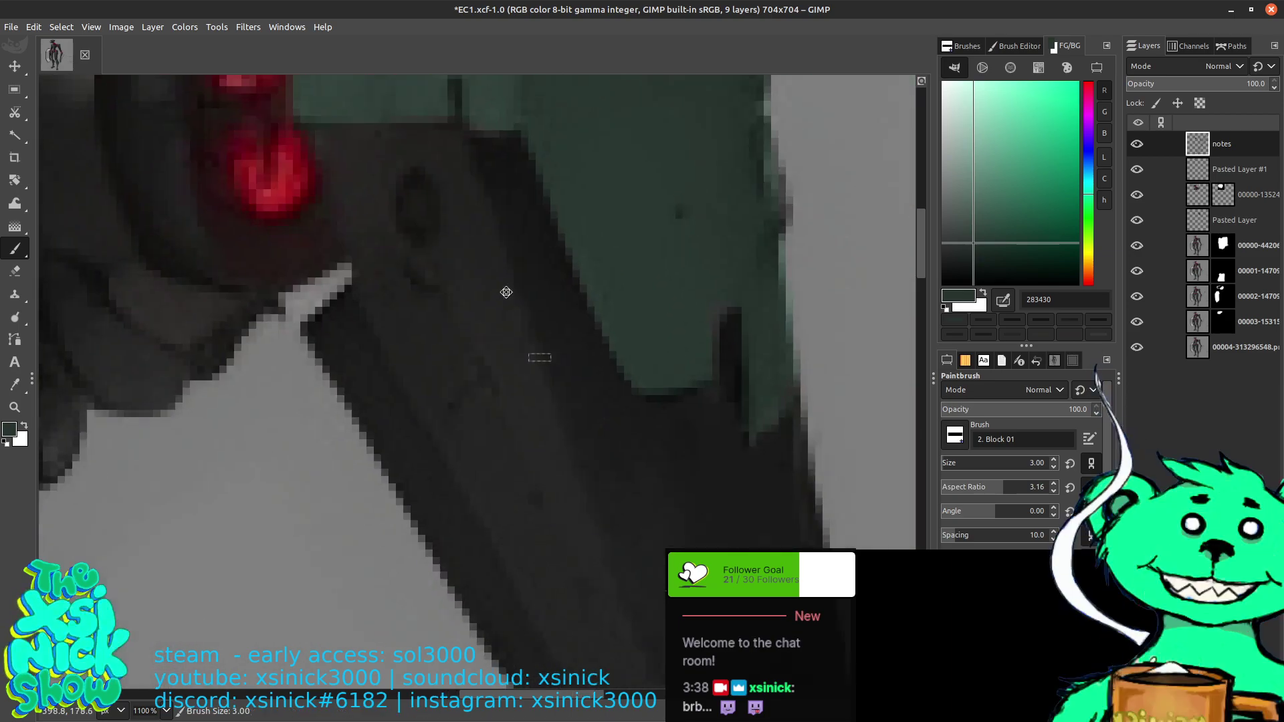
{"action": "scroll", "coordinate": [506, 292], "scroll_direction": "down", "scroll_amount": 2}
{"action": "scroll", "coordinate": [444, 267], "scroll_direction": "down", "scroll_amount": 3}
{"action": "scroll", "coordinate": [567, 195], "scroll_direction": "down", "scroll_amount": 3}
{"action": "scroll", "coordinate": [568, 195], "scroll_direction": "down", "scroll_amount": 3}
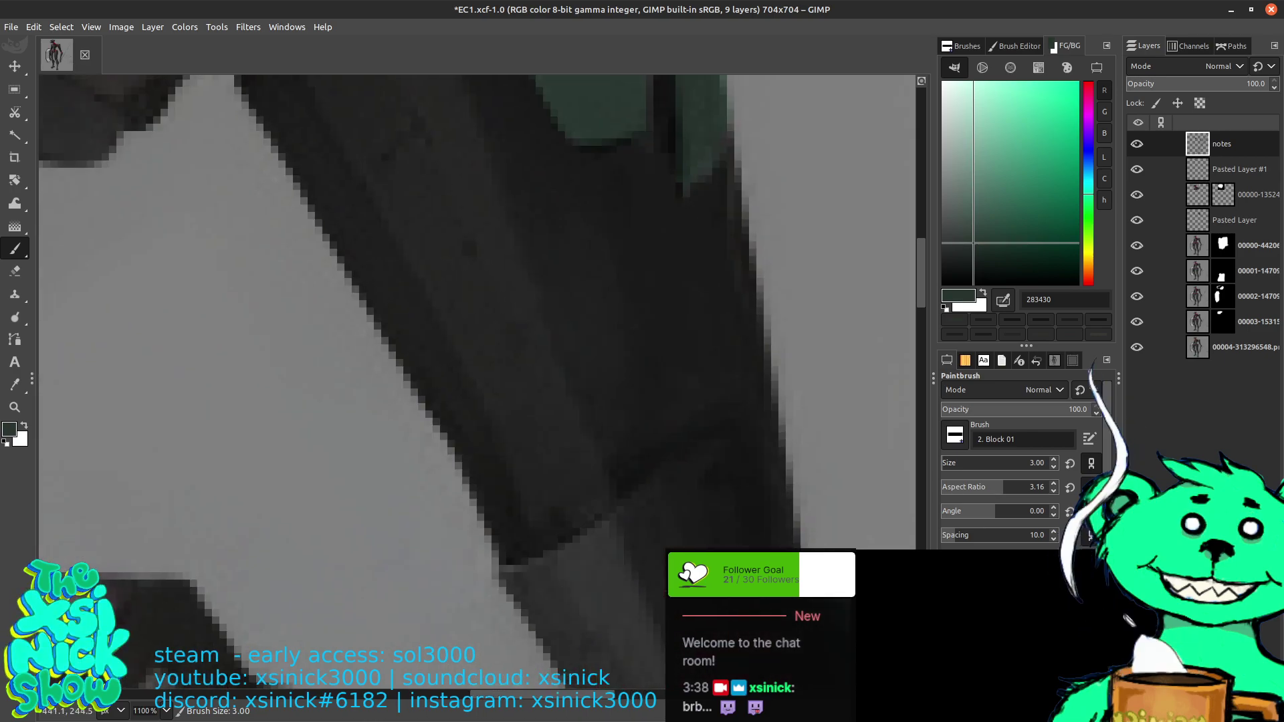
{"action": "scroll", "coordinate": [254, 334], "scroll_direction": "up", "scroll_amount": 5}
{"action": "scroll", "coordinate": [254, 334], "scroll_direction": "left", "scroll_amount": 8}
{"action": "scroll", "coordinate": [253, 335], "scroll_direction": "left", "scroll_amount": 2}
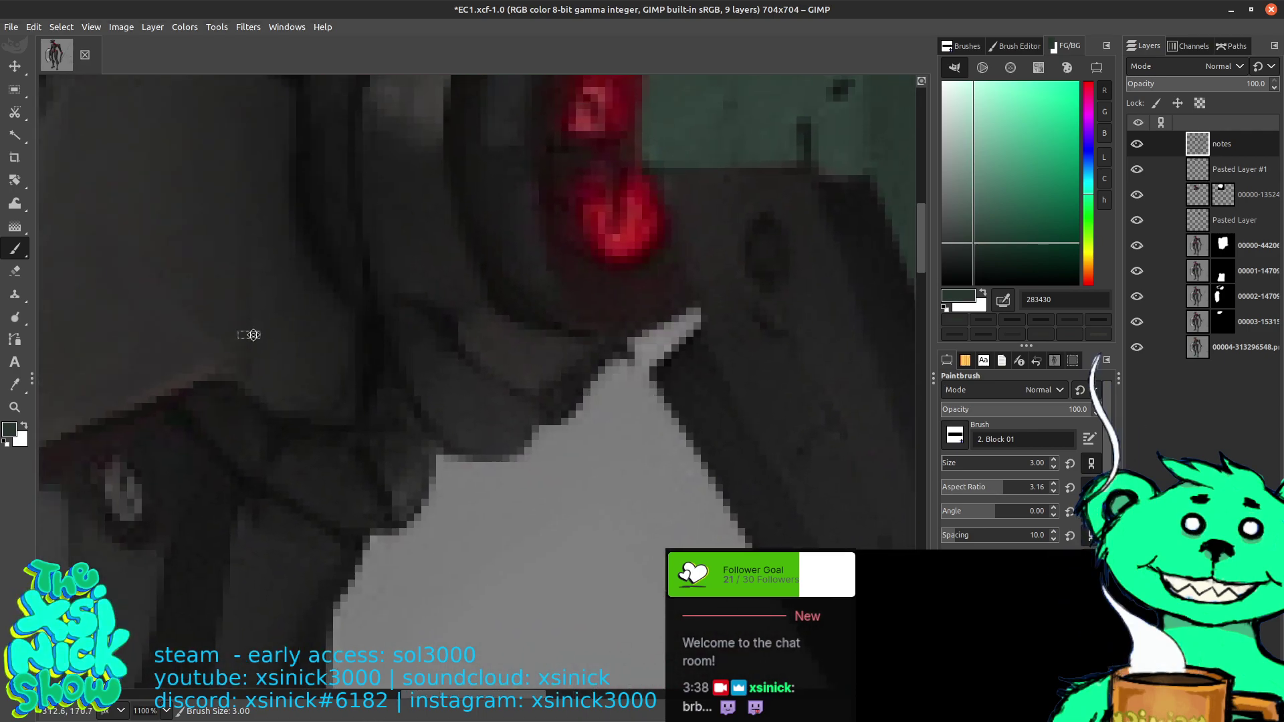
{"action": "scroll", "coordinate": [814, 392], "scroll_direction": "left", "scroll_amount": 5}
{"action": "scroll", "coordinate": [450, 367], "scroll_direction": "down", "scroll_amount": 3}
{"action": "scroll", "coordinate": [913, 170], "scroll_direction": "left", "scroll_amount": 5}
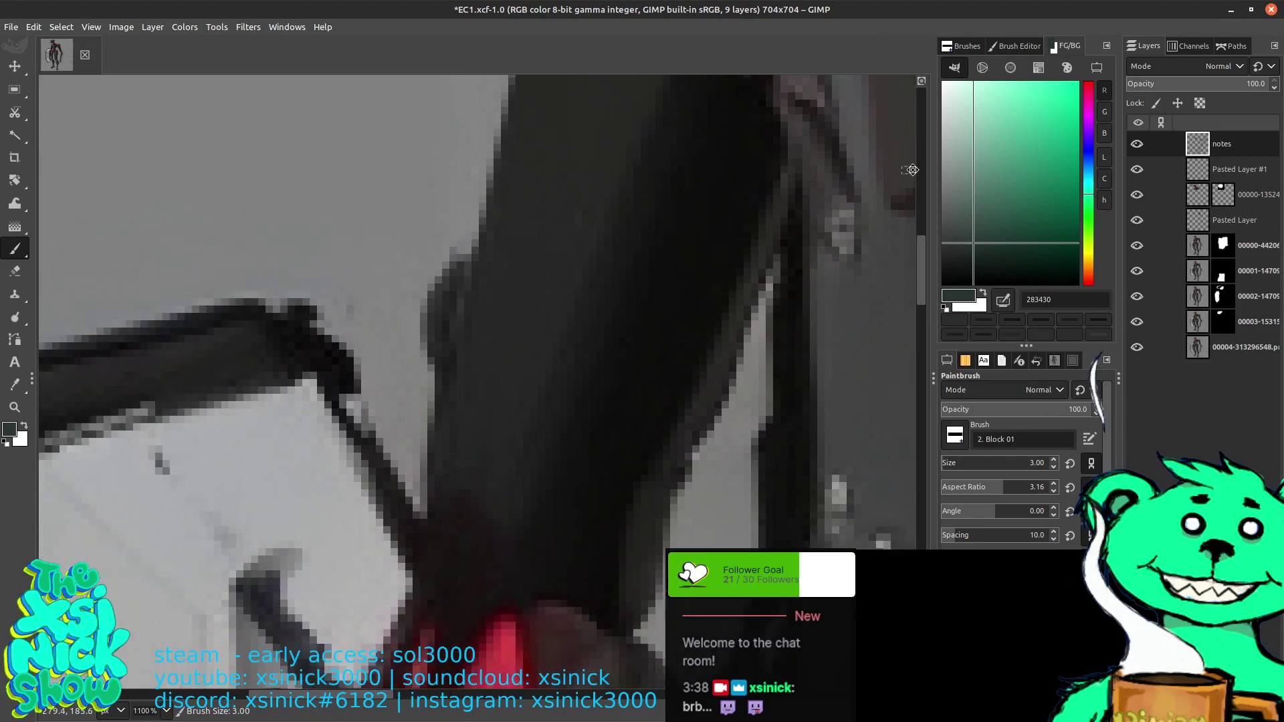
{"action": "scroll", "coordinate": [913, 170], "scroll_direction": "right", "scroll_amount": 3}
Smooth the dark leg's jagged edge with strokes of sampled light grey background
{"action": "left_click", "coordinate": [418, 247], "text": "ctrl"}
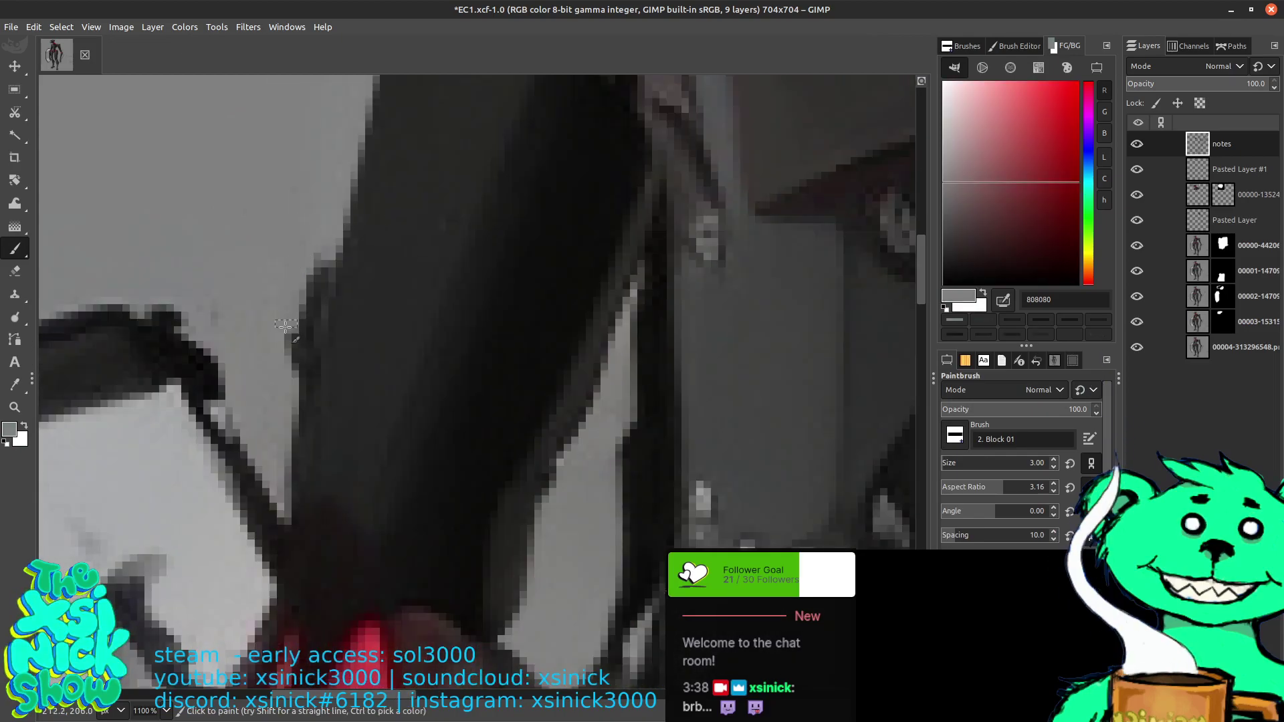
{"action": "left_click_drag", "start_coordinate": [285, 326], "coordinate": [308, 280]}
{"action": "left_click_drag", "start_coordinate": [294, 354], "coordinate": [321, 264]}
{"action": "left_click_drag", "start_coordinate": [303, 384], "coordinate": [285, 409]}
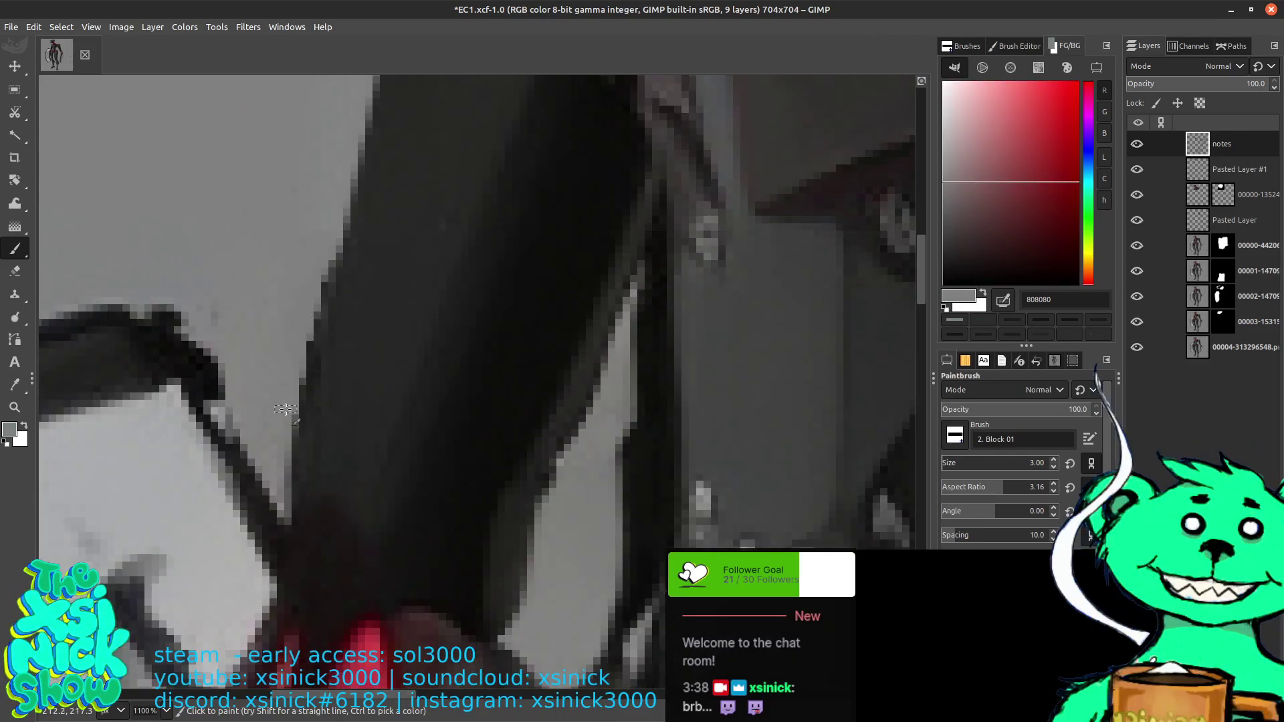
{"action": "left_click_drag", "start_coordinate": [314, 321], "coordinate": [331, 261]}
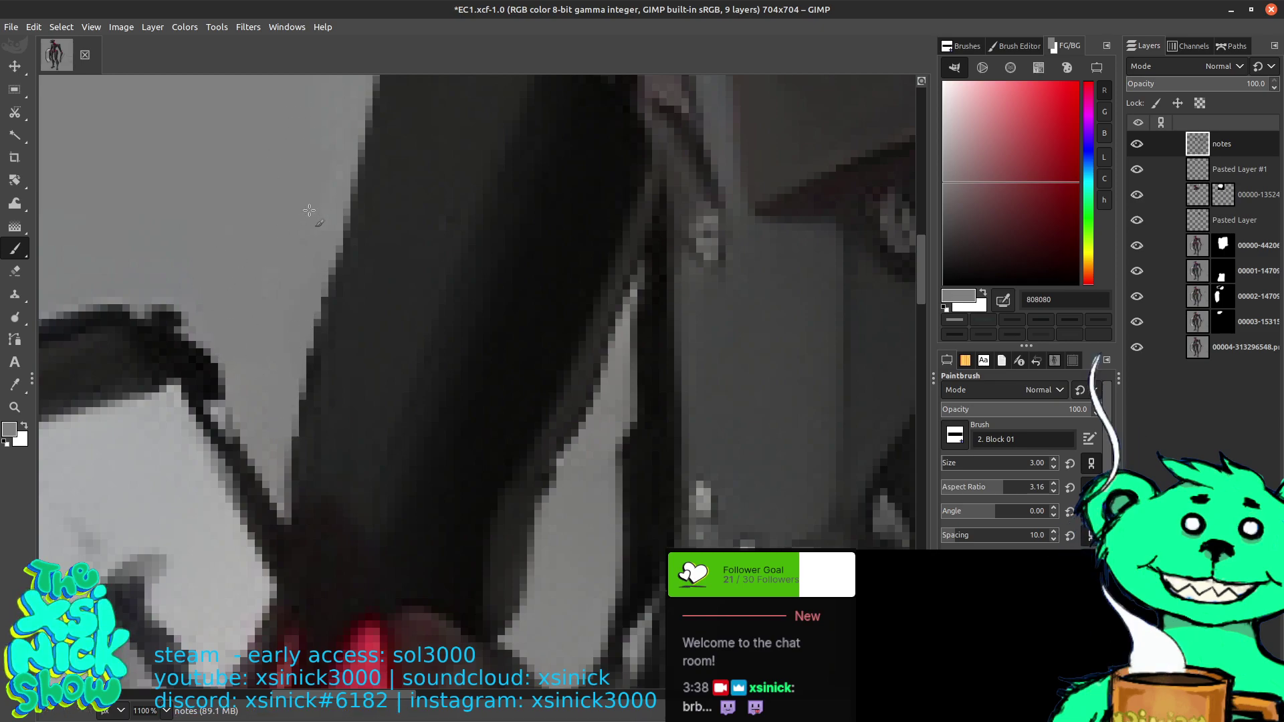
{"action": "scroll", "coordinate": [515, 307], "scroll_direction": "right", "scroll_amount": 3}
{"action": "scroll", "coordinate": [515, 307], "scroll_direction": "up", "scroll_amount": 1}
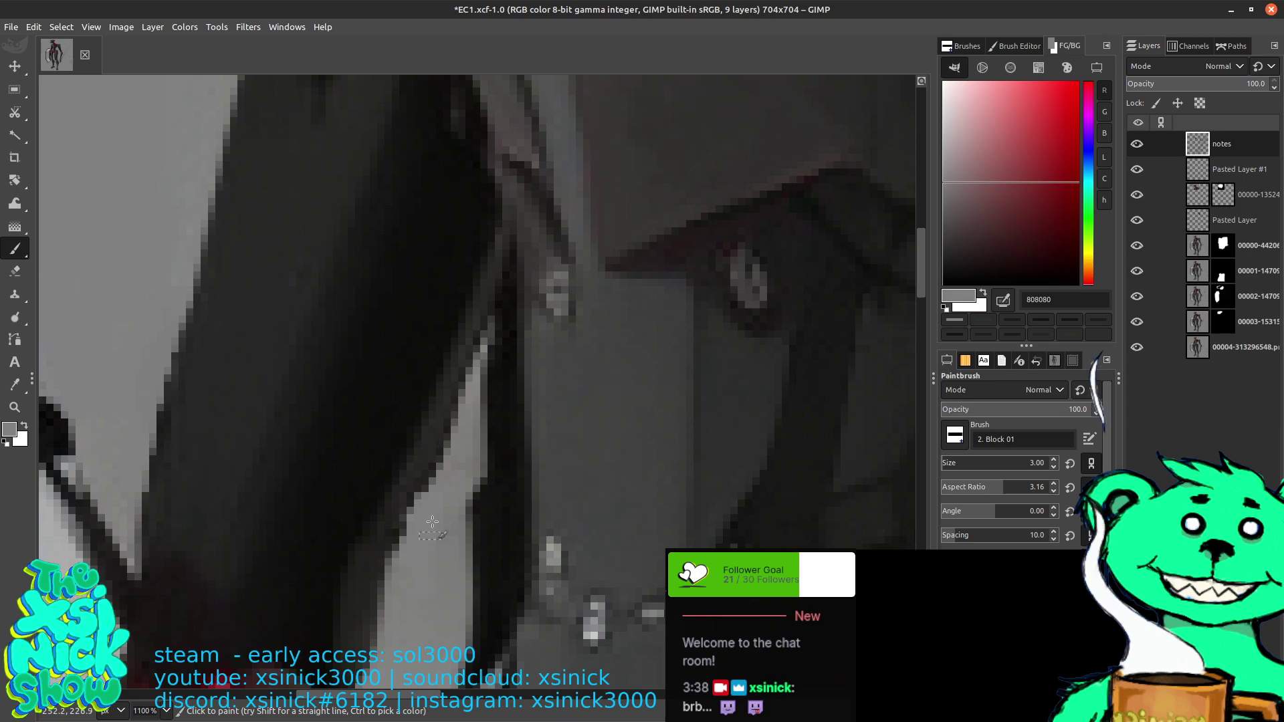
{"action": "scroll", "coordinate": [432, 522], "scroll_direction": "down", "scroll_amount": 1, "text": "ctrl"}
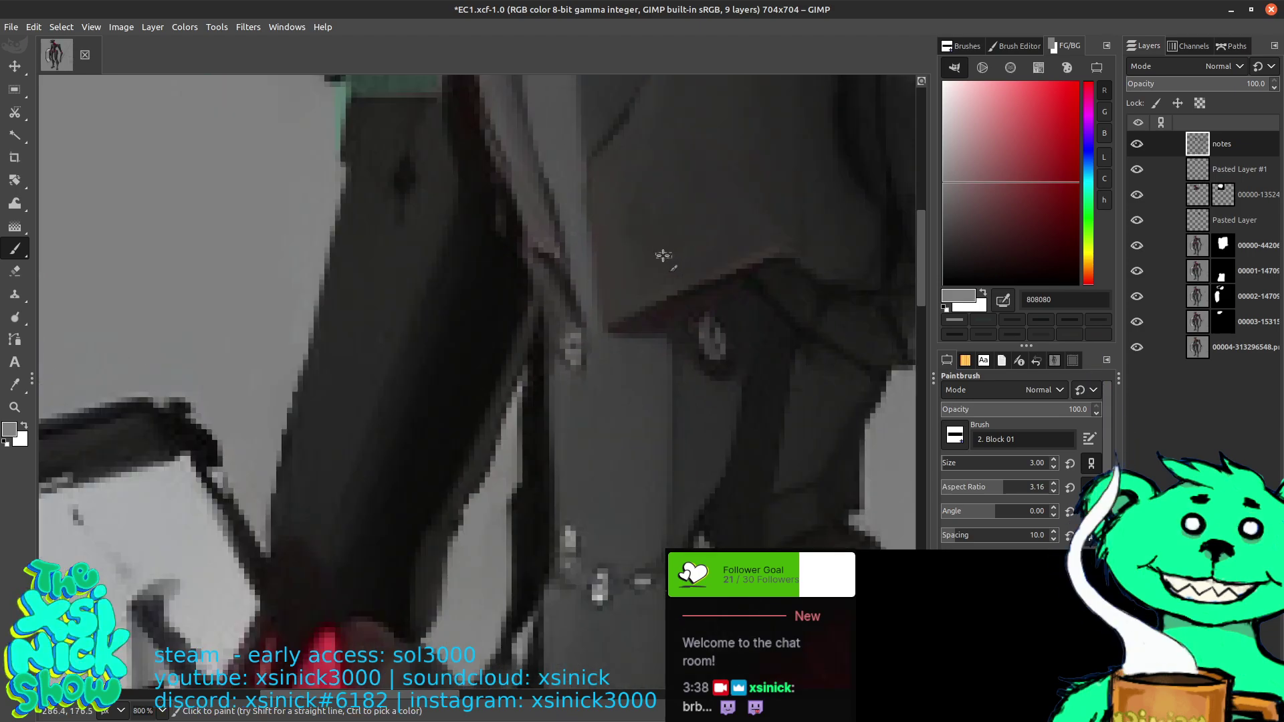
{"action": "scroll", "coordinate": [665, 259], "scroll_direction": "down", "scroll_amount": 1, "text": "ctrl"}
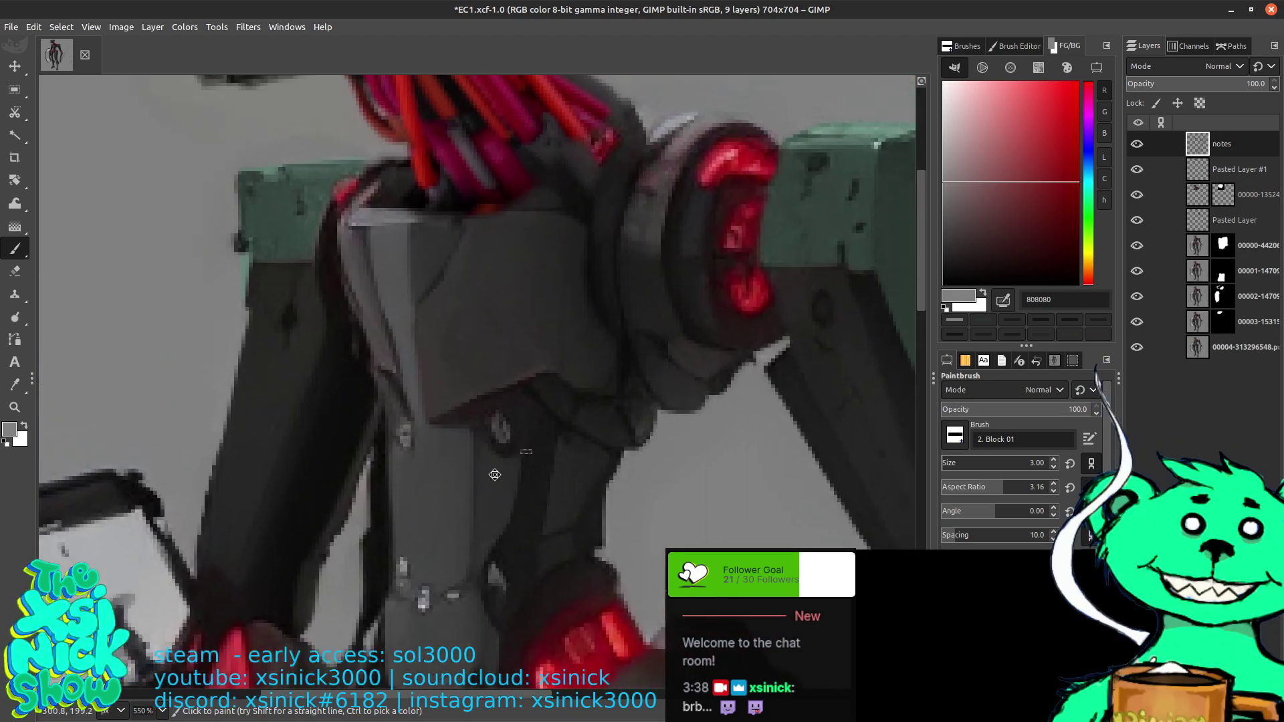
Pan up to the mech's head and raise the paintbrush size to 9
{"action": "scroll", "coordinate": [636, 422], "scroll_direction": "up", "scroll_amount": 5}
{"action": "scroll", "coordinate": [636, 422], "scroll_direction": "up", "scroll_amount": 5}
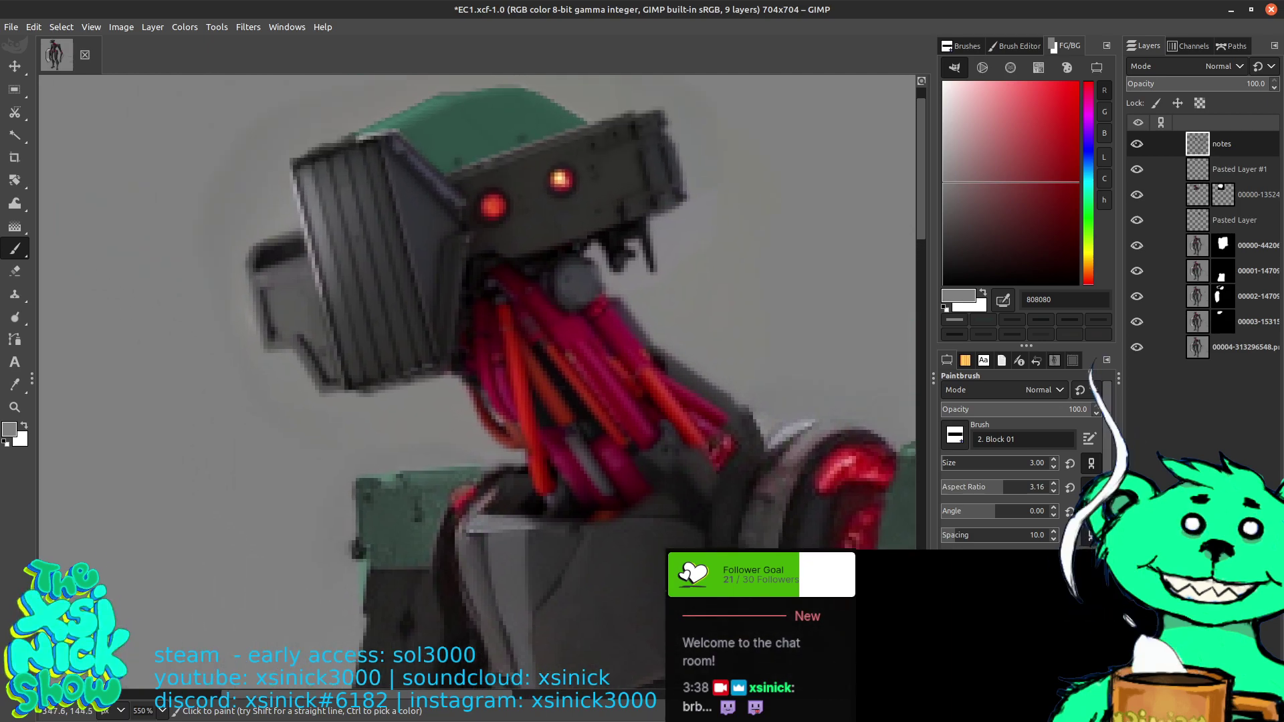
{"action": "scroll", "coordinate": [608, 420], "scroll_direction": "left", "scroll_amount": 3}
{"action": "scroll", "coordinate": [608, 420], "scroll_direction": "up", "scroll_amount": 1}
{"action": "scroll", "coordinate": [608, 419], "scroll_direction": "left", "scroll_amount": 1}
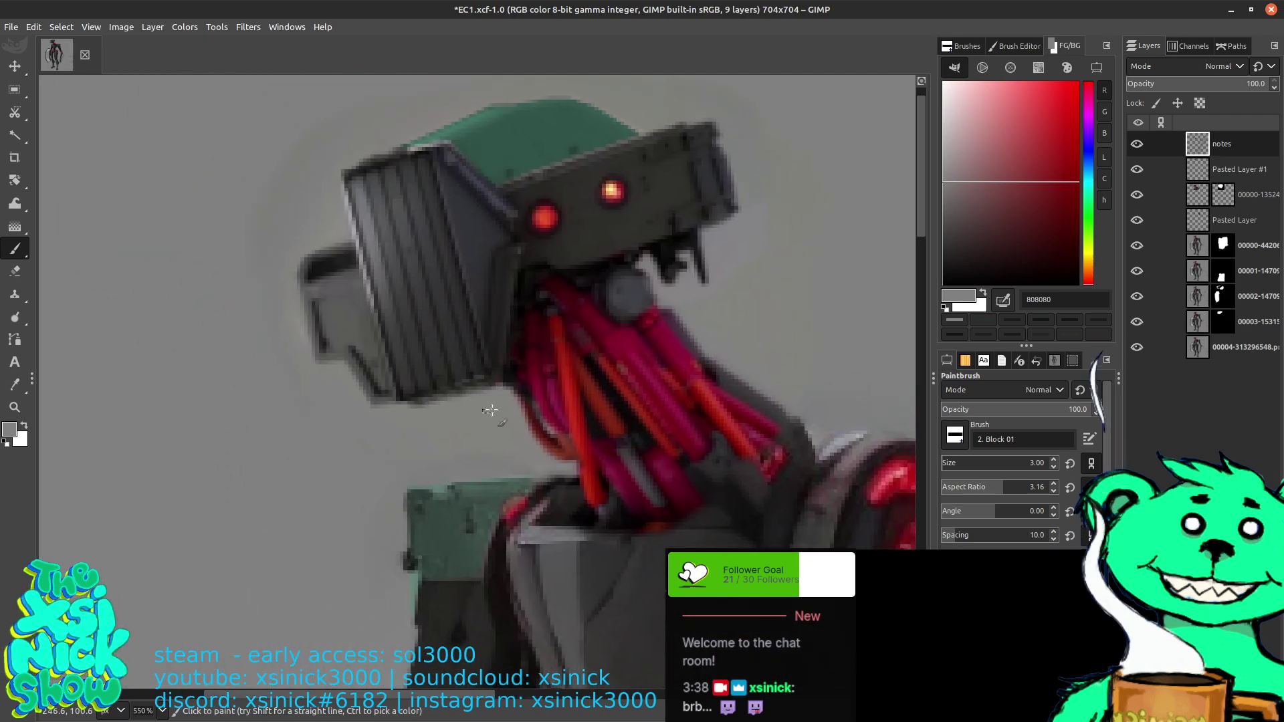
{"action": "scroll", "coordinate": [335, 530], "scroll_direction": "up", "scroll_amount": 5}
{"action": "scroll", "coordinate": [334, 530], "scroll_direction": "left", "scroll_amount": 2}
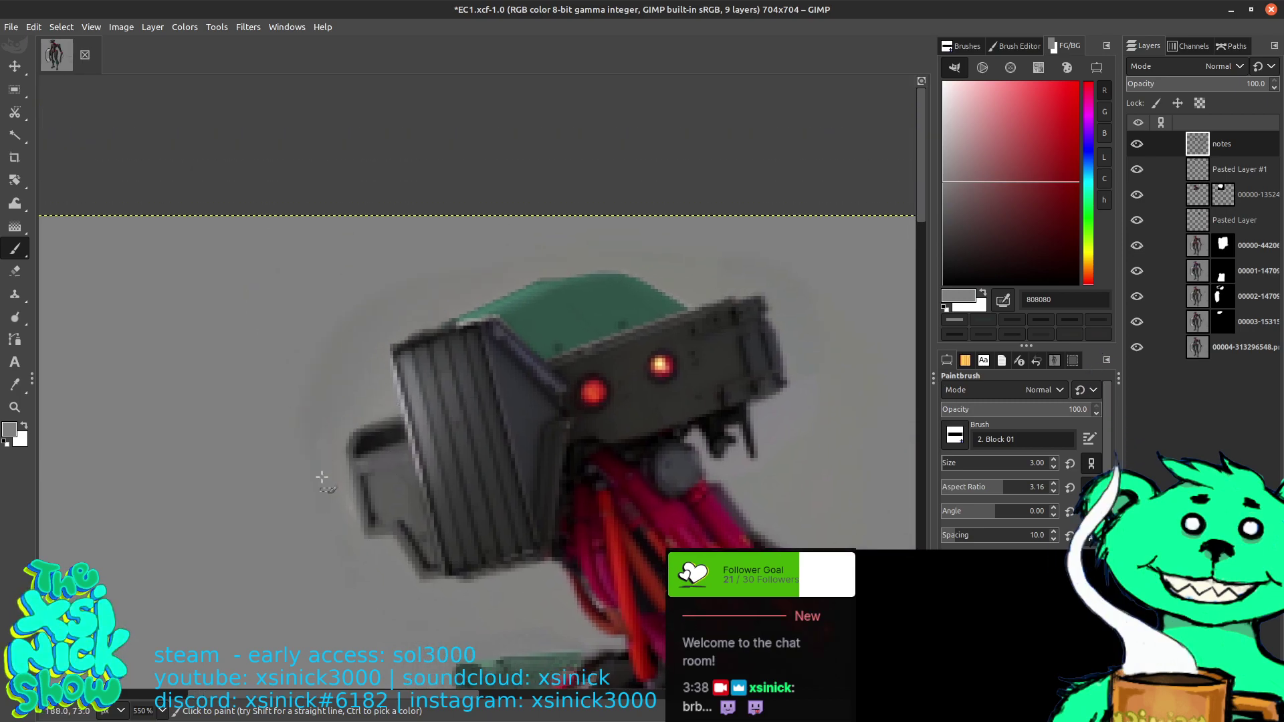
{"action": "key", "text": "ctrl"}
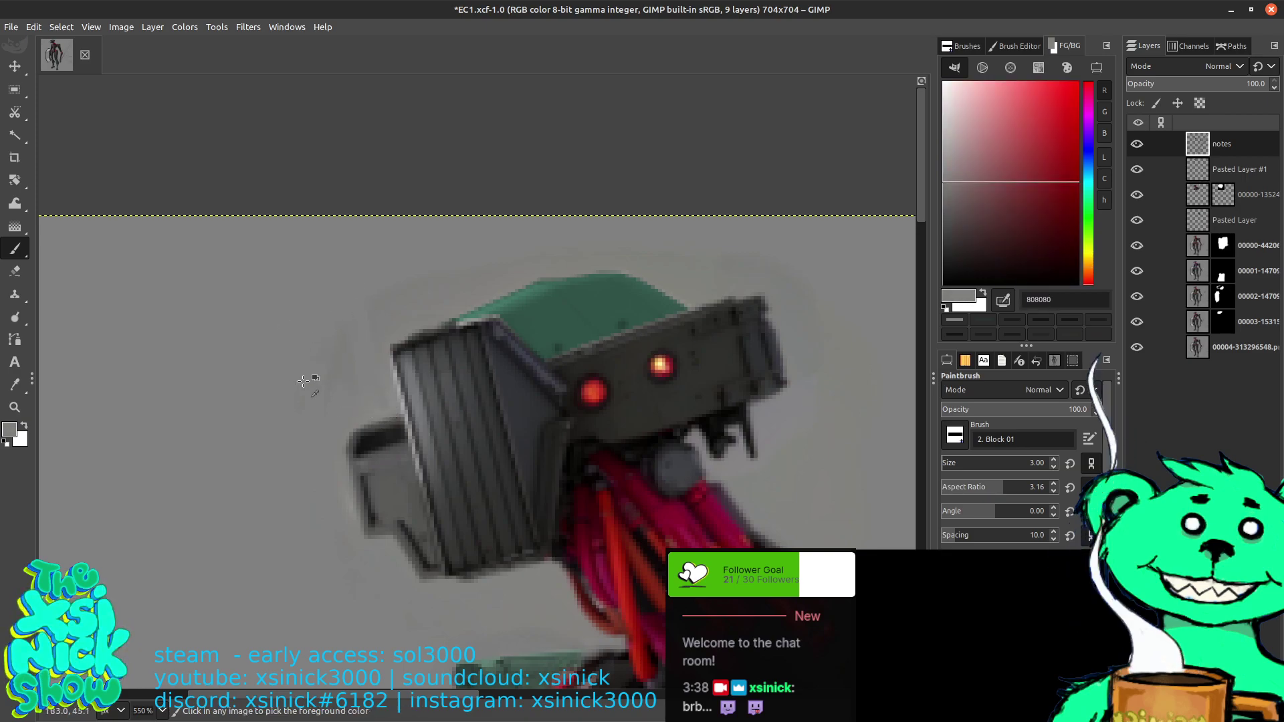
{"action": "key", "text": "bracketright"}
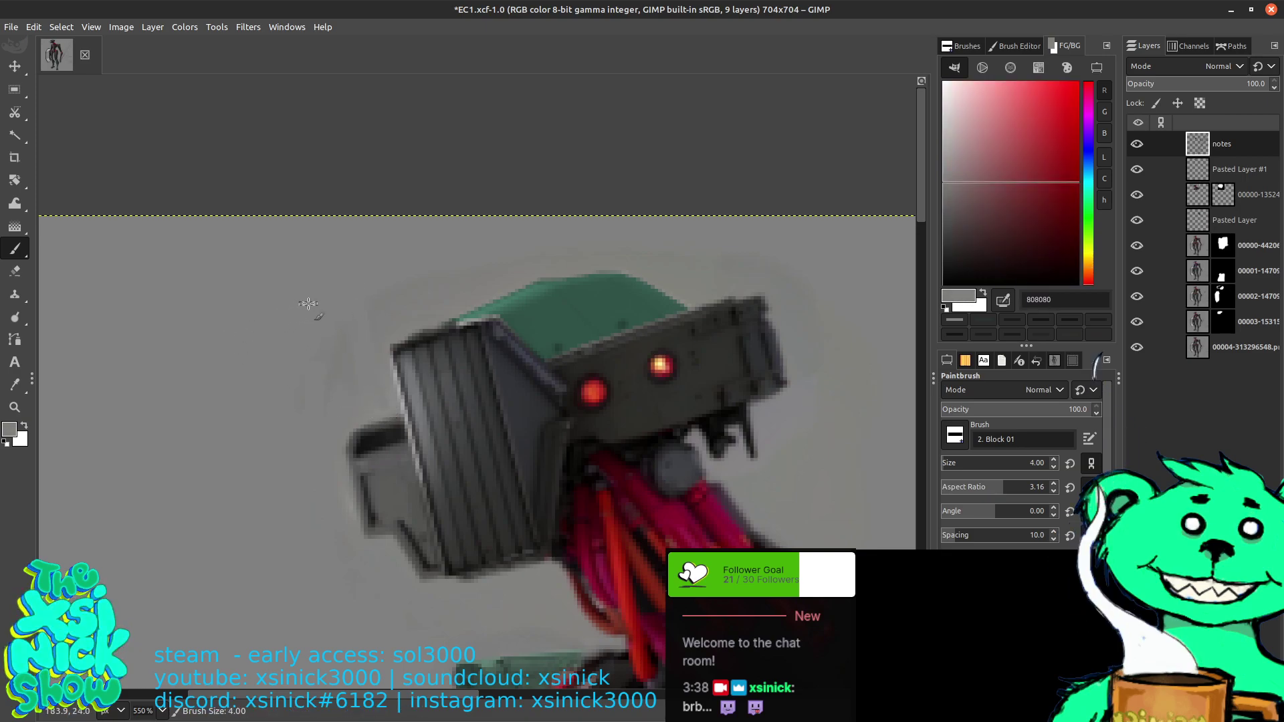
{"action": "key", "text": "bracketright"}
{"action": "key", "text": "bracketright"}
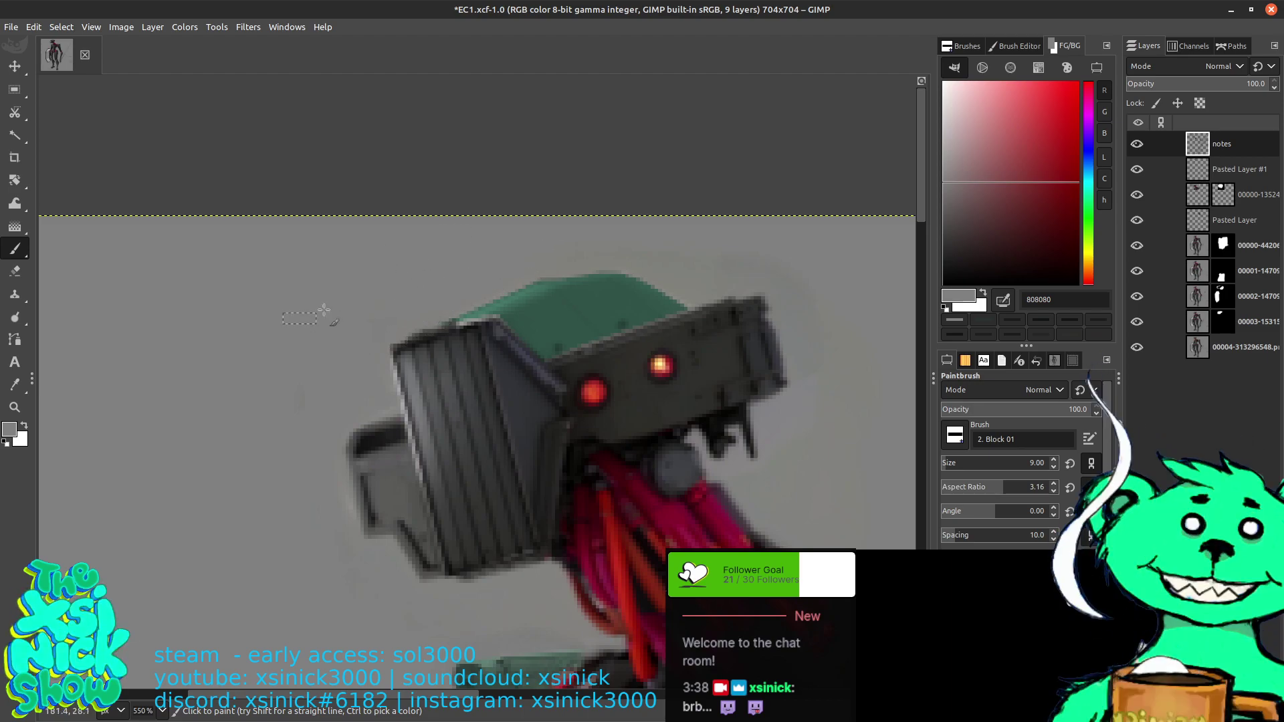
{"action": "scroll", "coordinate": [669, 254], "scroll_direction": "down", "scroll_amount": 1}
{"action": "scroll", "coordinate": [541, 274], "scroll_direction": "right", "scroll_amount": 4}
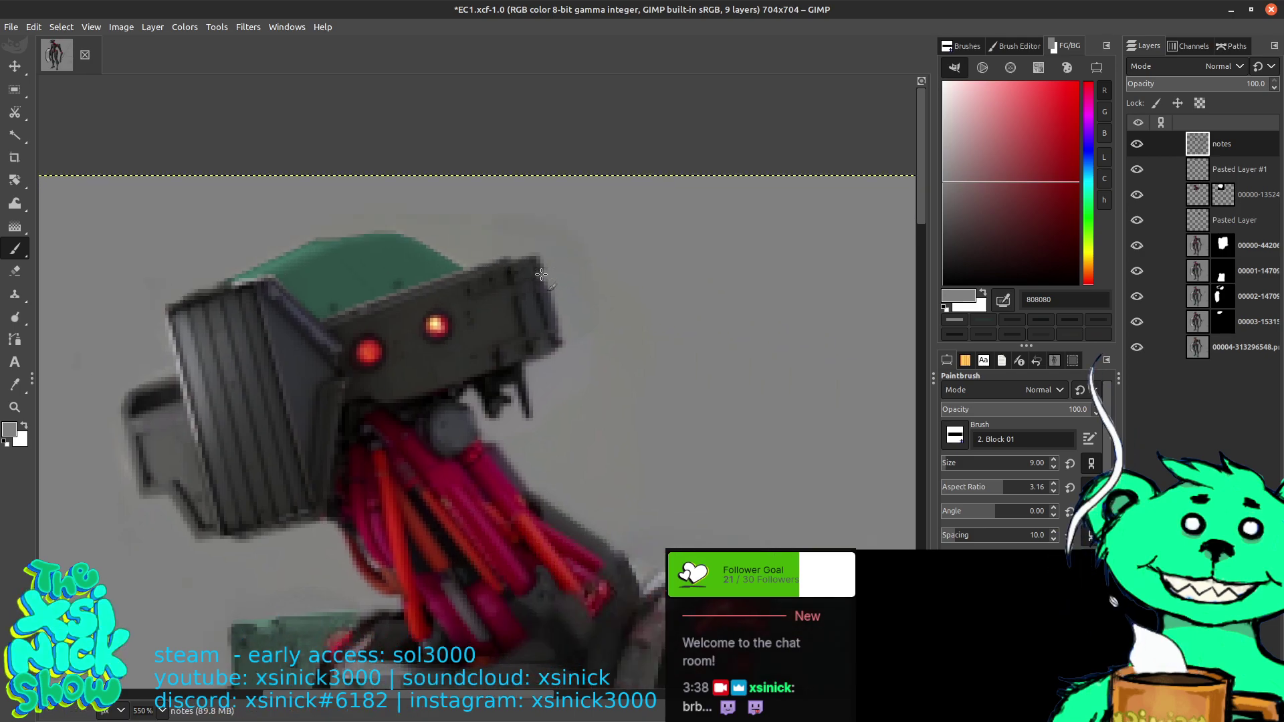
{"action": "scroll", "coordinate": [541, 274], "scroll_direction": "up", "scroll_amount": 1}
{"action": "scroll", "coordinate": [541, 274], "scroll_direction": "left", "scroll_amount": 4}
{"action": "scroll", "coordinate": [640, 300], "scroll_direction": "left", "scroll_amount": 1}
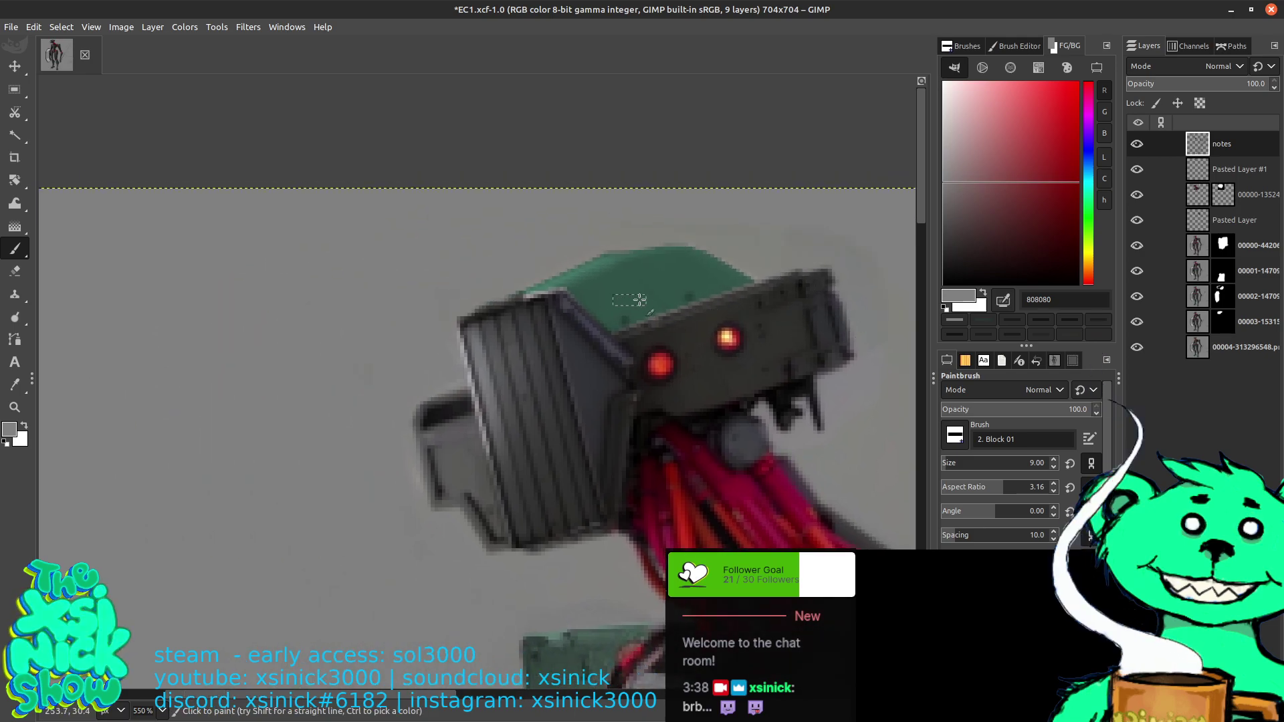
Shrink the brush to size 1 and smooth the head box's top-left edge with sampled greys
{"action": "left_click", "coordinate": [542, 296], "text": "ctrl"}
{"action": "key", "text": "bracketleft"}
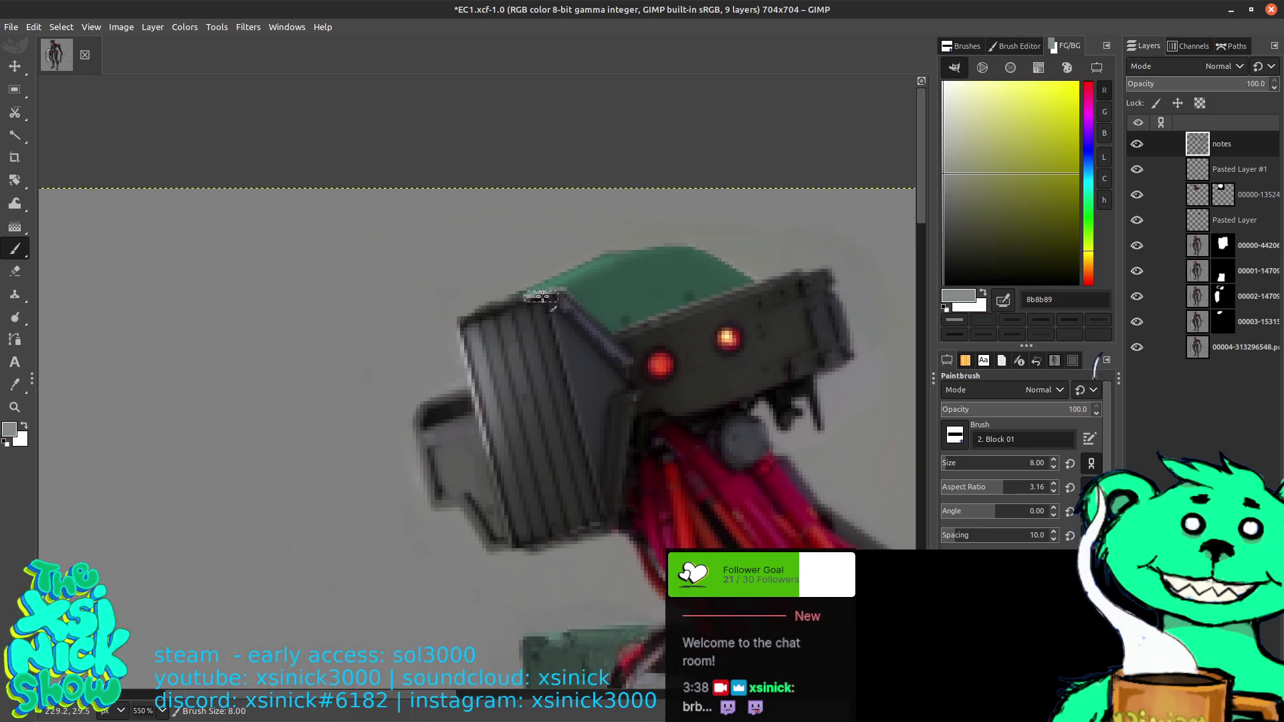
{"action": "key", "text": "bracketleft"}
{"action": "key", "text": "bracketleft"}
{"action": "key", "text": "bracketleft"}
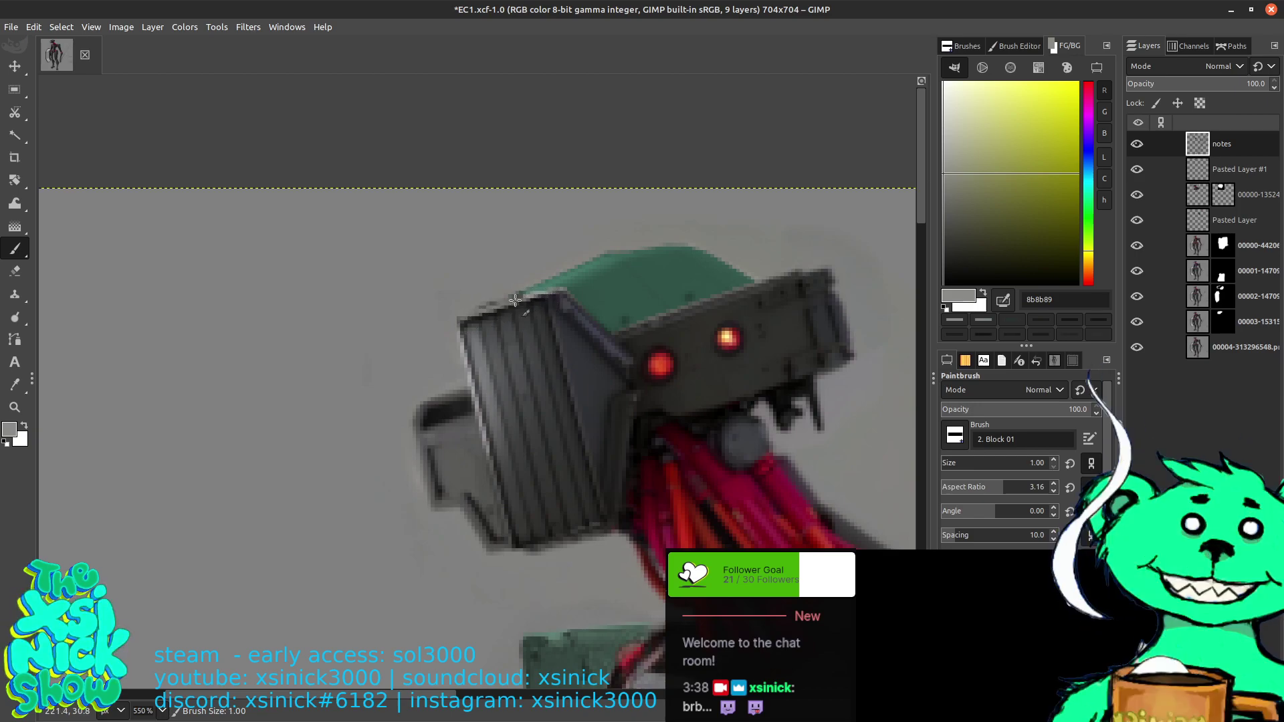
{"action": "left_click", "coordinate": [476, 301], "text": "ctrl"}
{"action": "left_click_drag", "start_coordinate": [459, 314], "coordinate": [492, 300]}
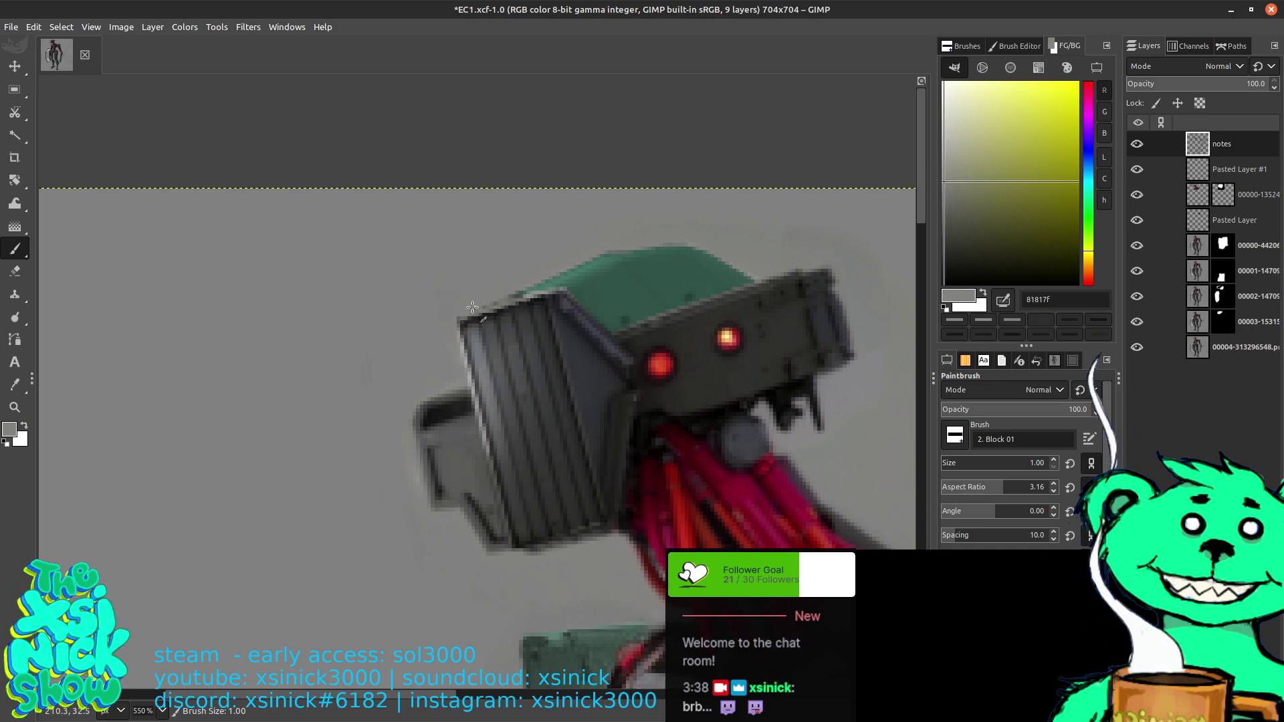
{"action": "left_click", "coordinate": [528, 290], "text": "ctrl"}
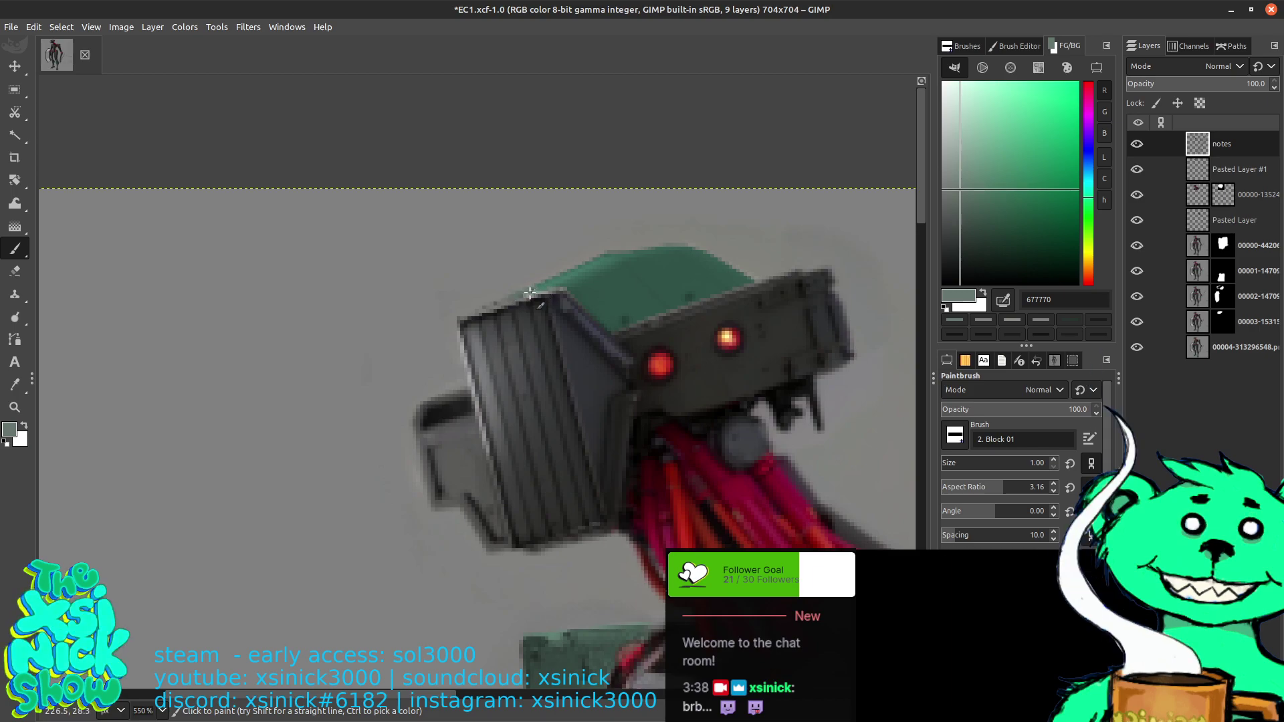
{"action": "left_click", "coordinate": [516, 299], "text": "ctrl"}
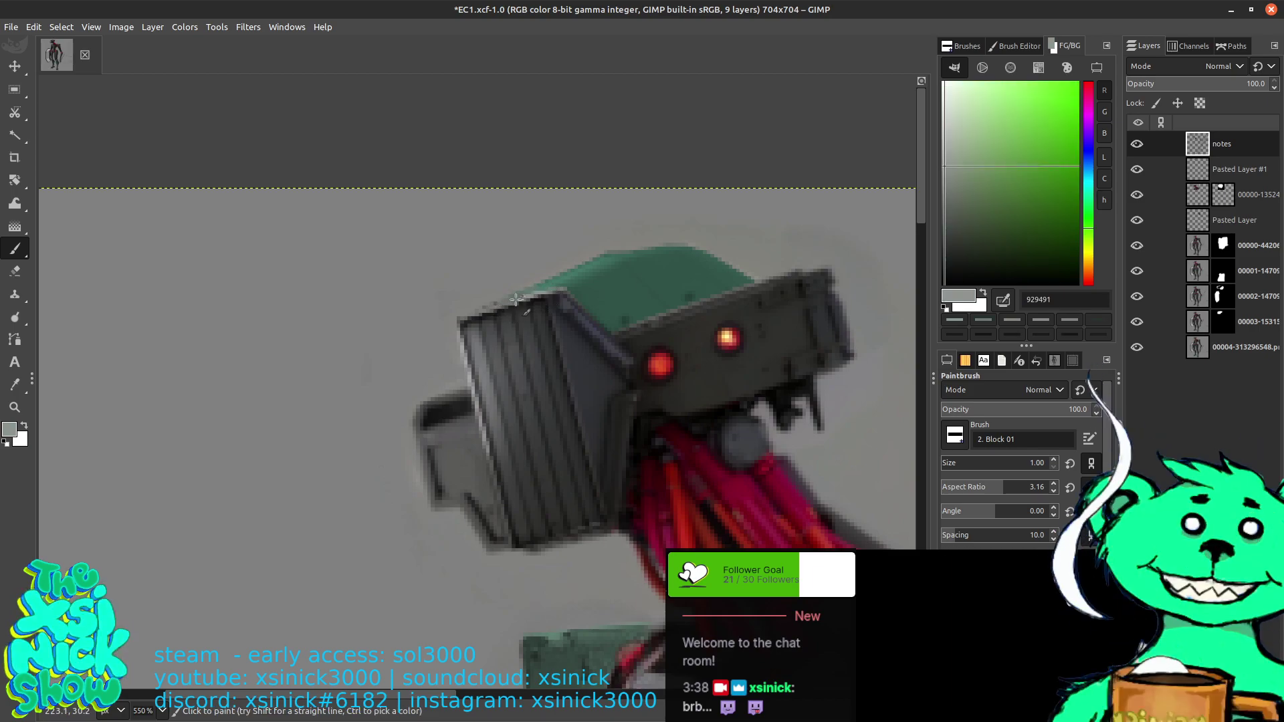
{"action": "left_click", "coordinate": [457, 313], "text": "ctrl"}
{"action": "scroll", "coordinate": [652, 267], "scroll_direction": "right", "scroll_amount": 3}
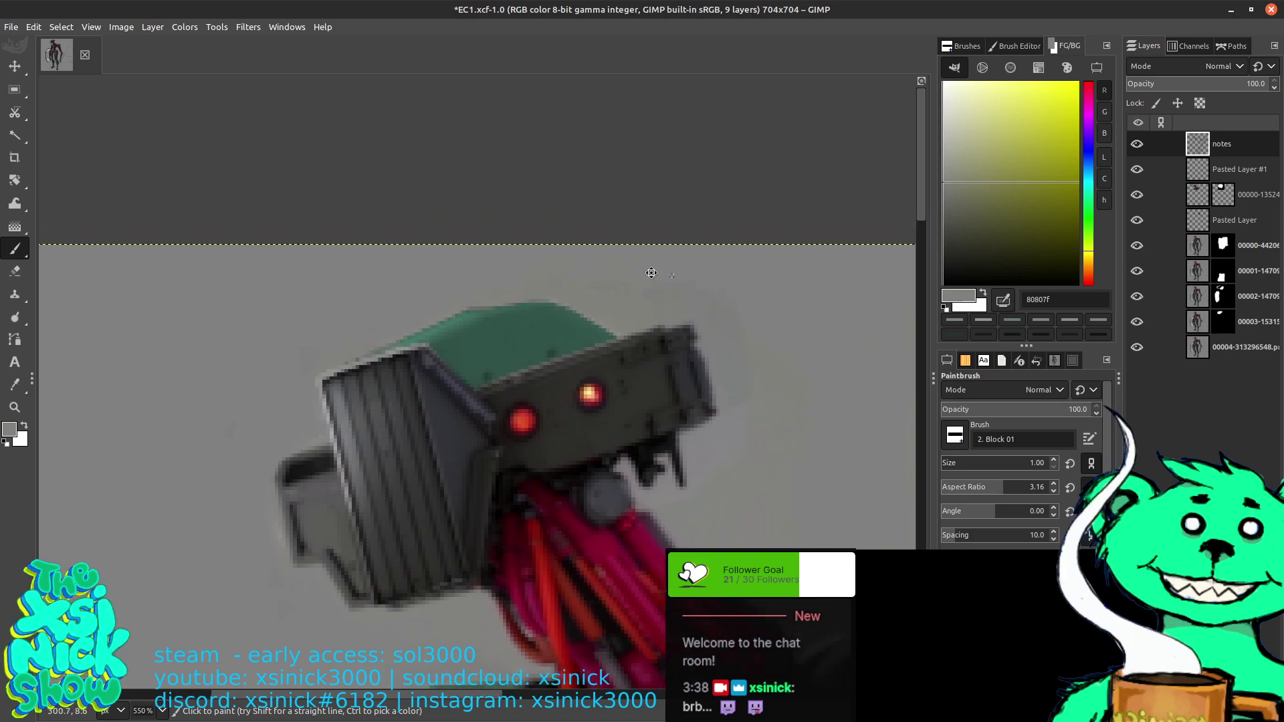
{"action": "scroll", "coordinate": [649, 273], "scroll_direction": "up", "scroll_amount": 1}
{"action": "scroll", "coordinate": [635, 260], "scroll_direction": "left", "scroll_amount": 1}
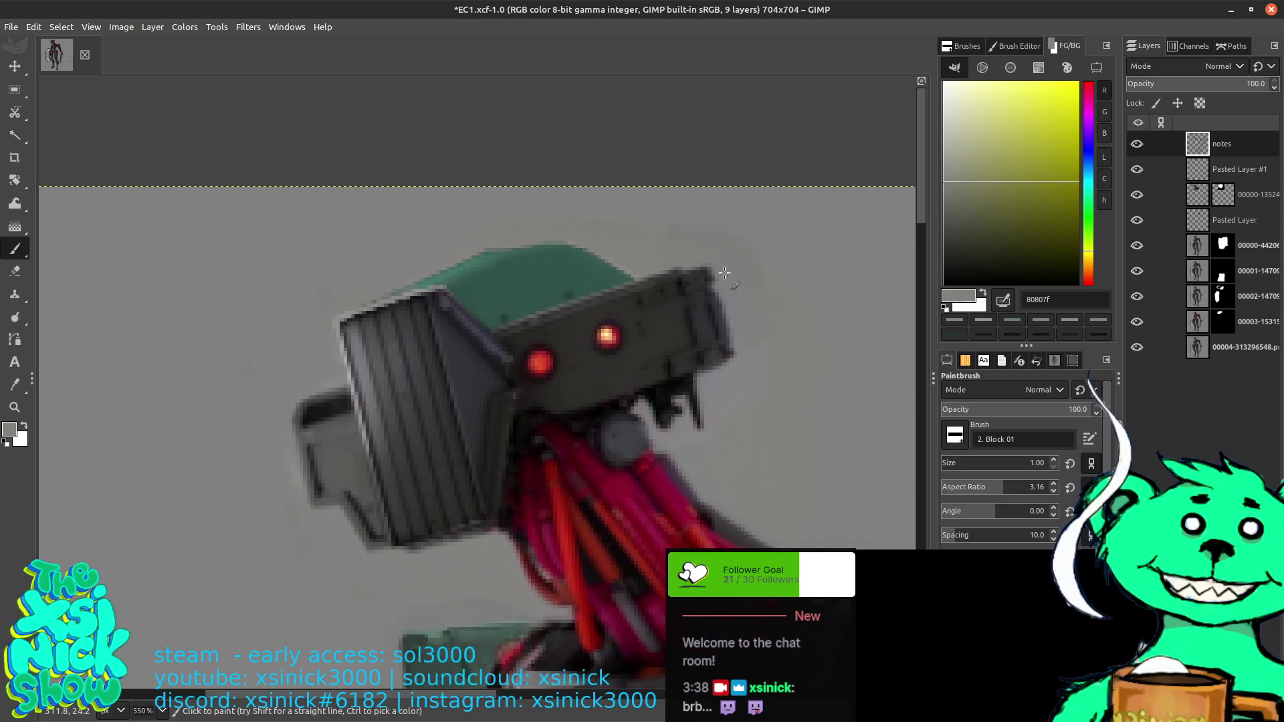
{"action": "scroll", "coordinate": [611, 240], "scroll_direction": "down", "scroll_amount": 1}
{"action": "left_click", "coordinate": [611, 239], "text": "ctrl"}
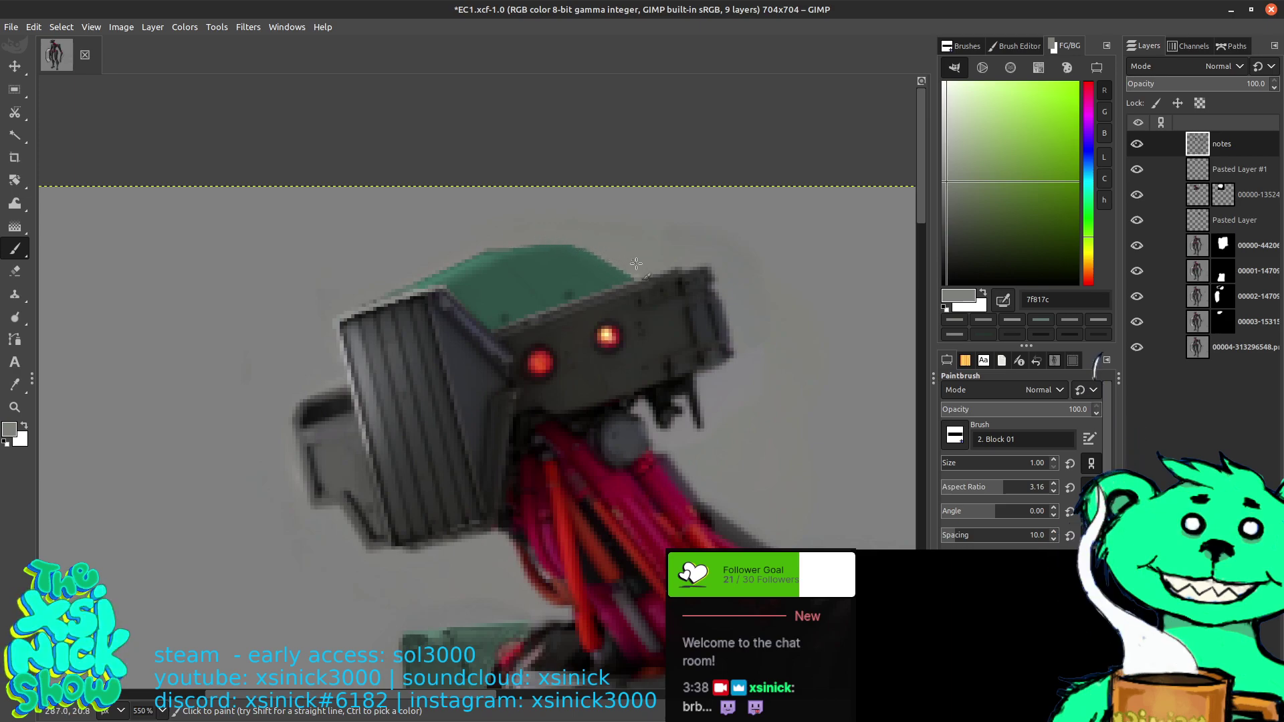
Repaint the green shoulder block's edge with dark and lighter sampled greens
{"action": "scroll", "coordinate": [702, 268], "scroll_direction": "down", "scroll_amount": 4}
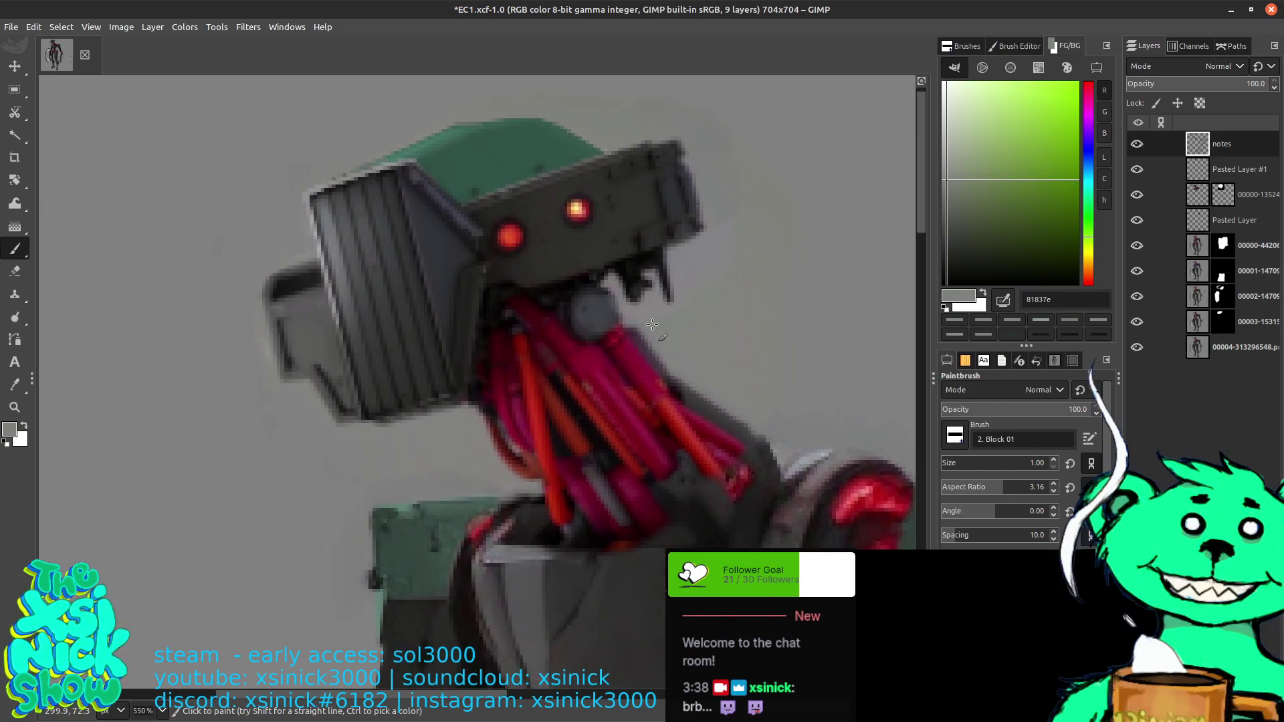
{"action": "scroll", "coordinate": [699, 252], "scroll_direction": "down", "scroll_amount": 2}
{"action": "scroll", "coordinate": [702, 252], "scroll_direction": "down", "scroll_amount": 2}
{"action": "scroll", "coordinate": [749, 248], "scroll_direction": "right", "scroll_amount": 3}
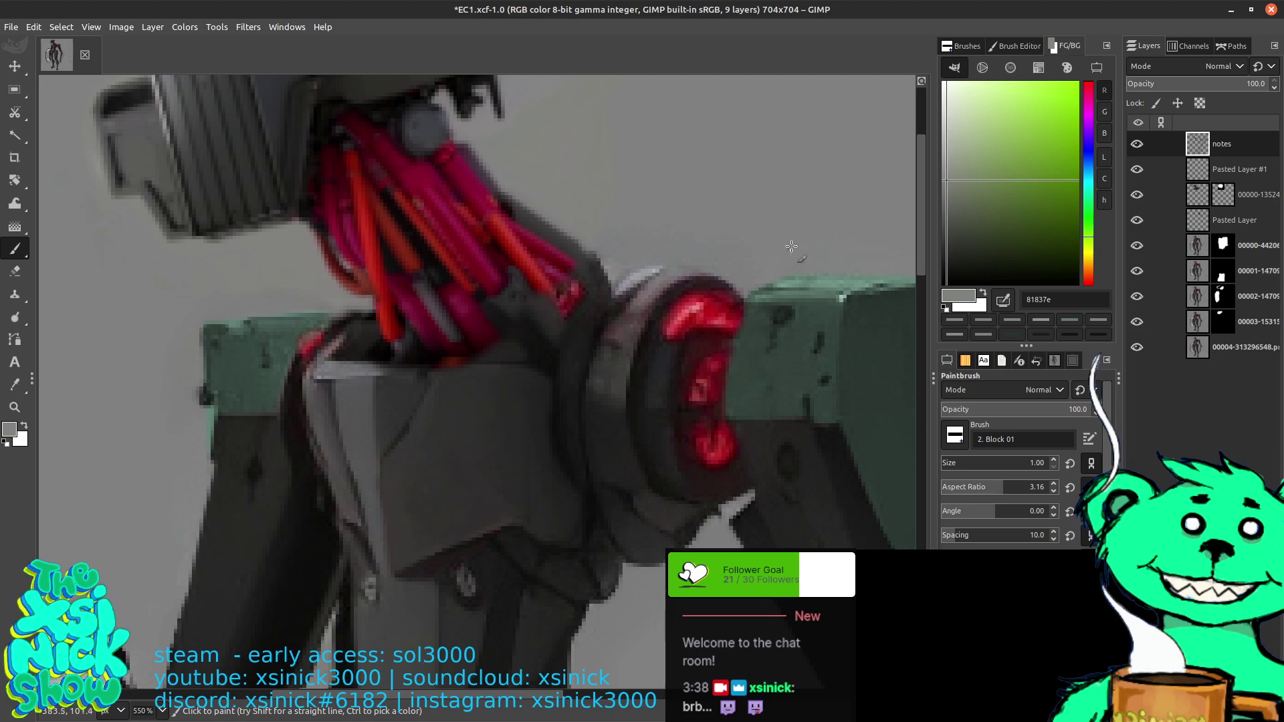
{"action": "scroll", "coordinate": [749, 260], "scroll_direction": "down", "scroll_amount": 1}
{"action": "scroll", "coordinate": [749, 260], "scroll_direction": "left", "scroll_amount": 2}
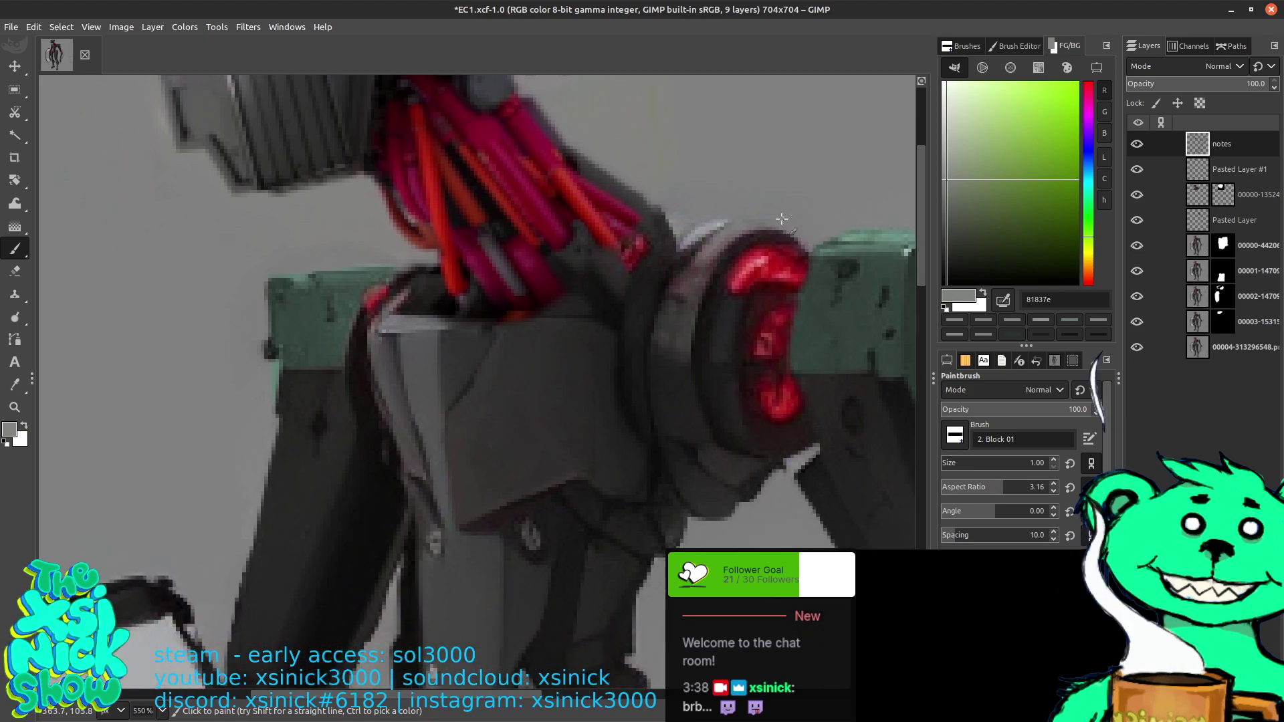
{"action": "left_click", "coordinate": [275, 338], "text": "ctrl"}
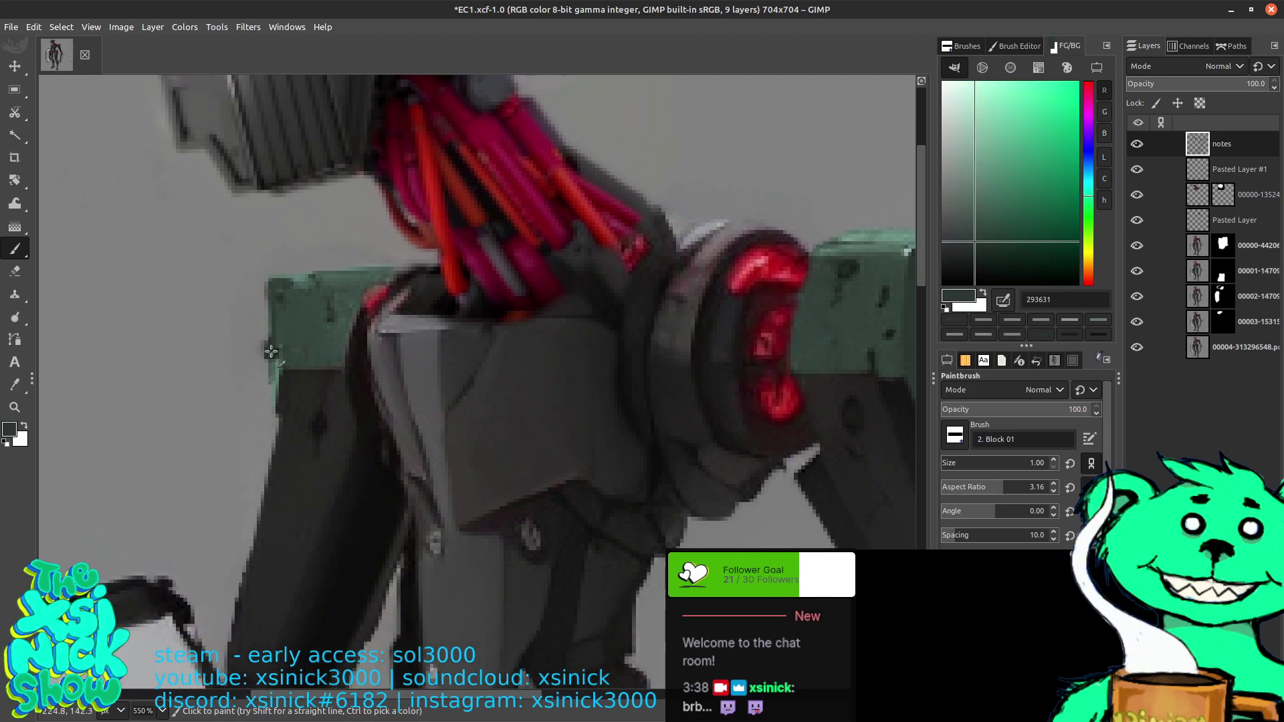
{"action": "left_click_drag", "start_coordinate": [269, 366], "coordinate": [273, 396]}
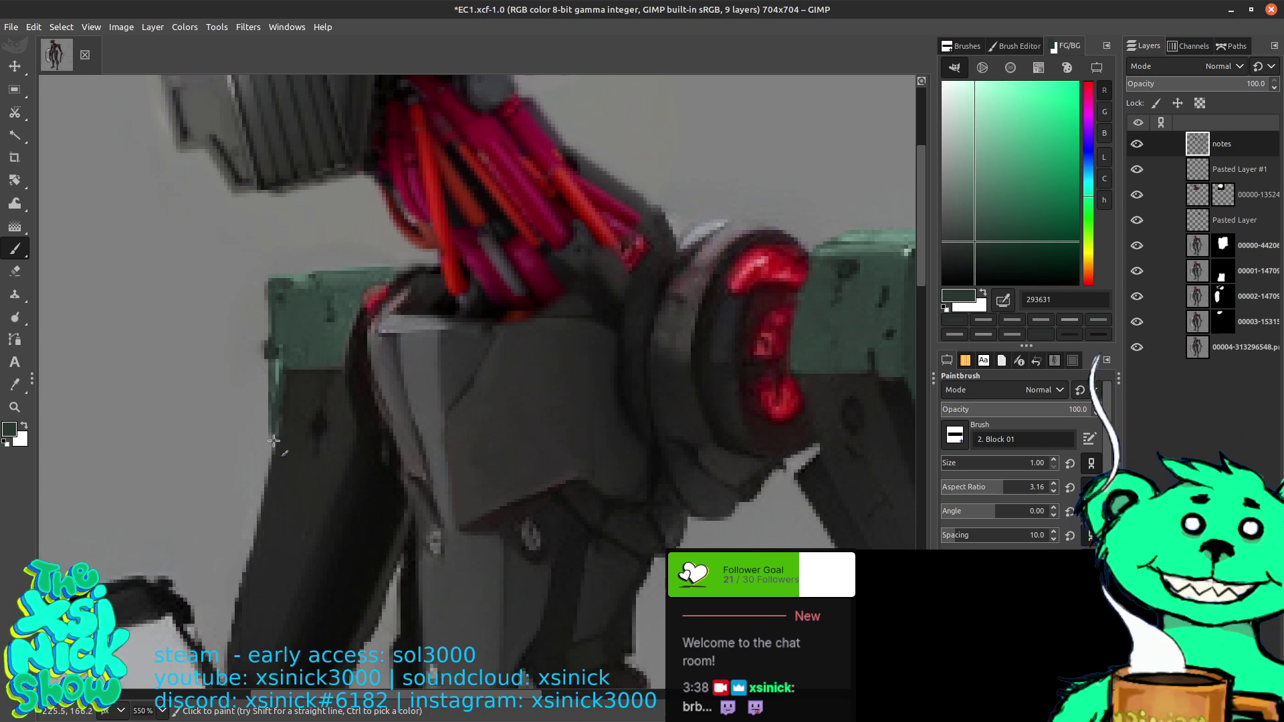
{"action": "left_click", "coordinate": [293, 322], "text": "ctrl"}
{"action": "mouse_move", "coordinate": [273, 361]}
{"action": "left_mouse_down"}
{"action": "mouse_move", "coordinate": [274, 401]}
{"action": "mouse_move", "coordinate": [282, 286]}
{"action": "mouse_move", "coordinate": [273, 415]}
{"action": "left_mouse_up"}
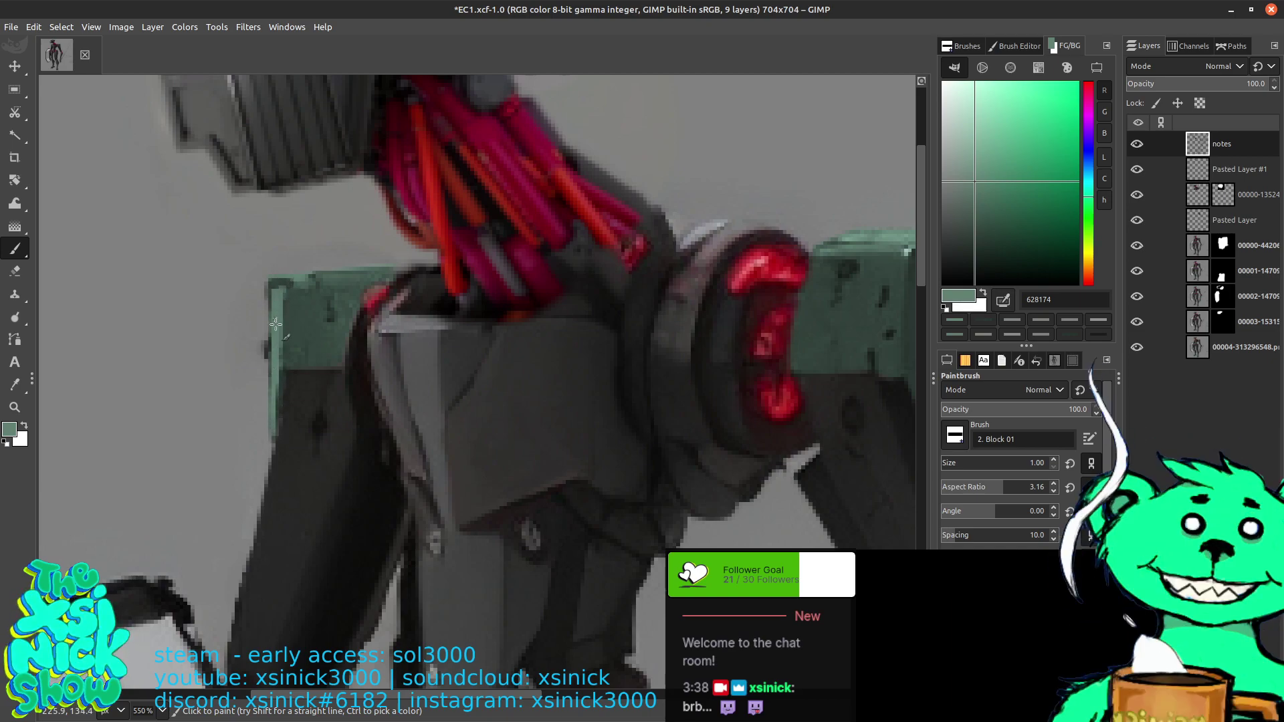
{"action": "left_click", "coordinate": [302, 322], "text": "ctrl"}
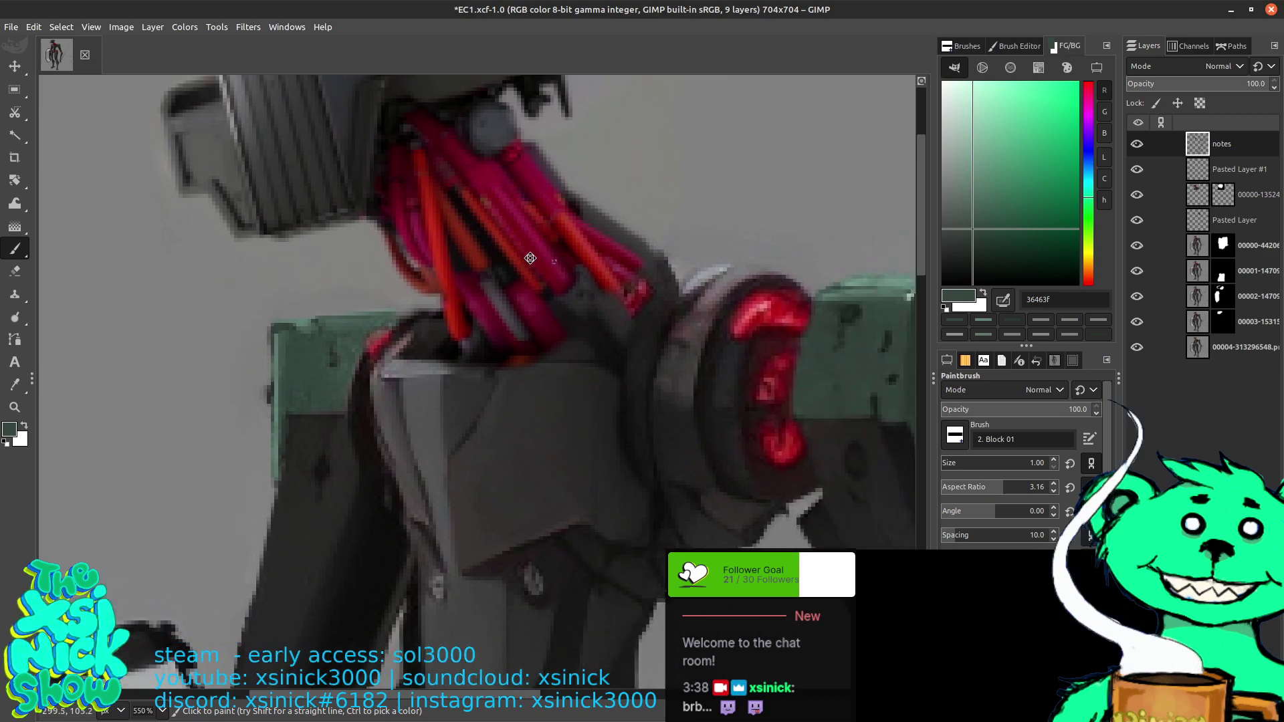
Paint sampled background grey over the green block's dark left edge
{"action": "scroll", "coordinate": [750, 323], "scroll_direction": "down", "scroll_amount": 3}
{"action": "scroll", "coordinate": [750, 323], "scroll_direction": "right", "scroll_amount": 5}
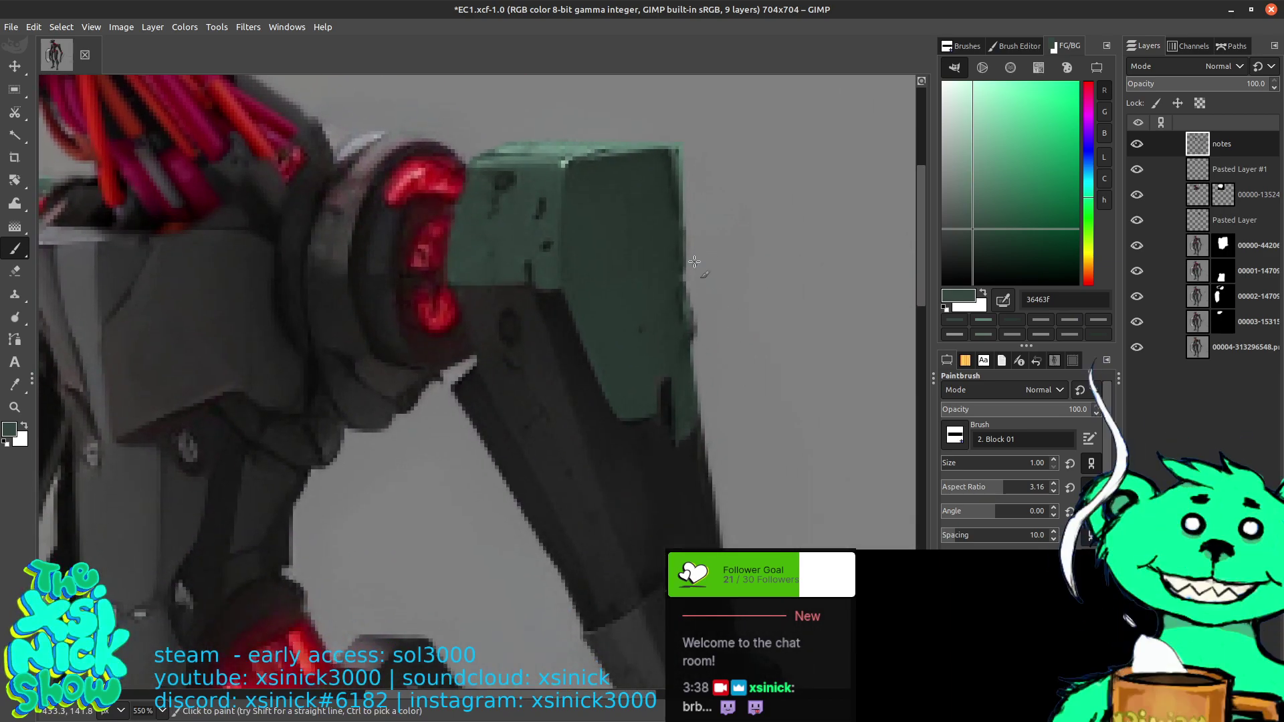
{"action": "left_click", "coordinate": [697, 289], "text": "ctrl"}
{"action": "left_click_drag", "start_coordinate": [697, 289], "coordinate": [693, 328]}
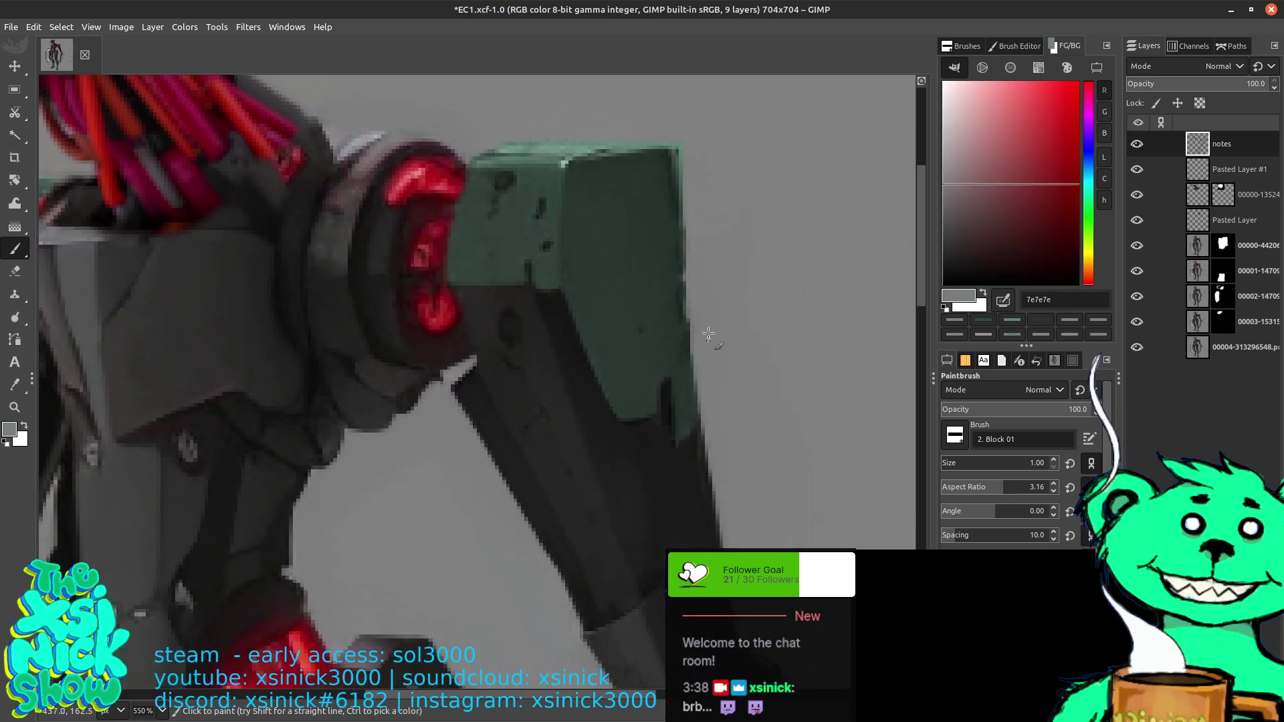
{"action": "scroll", "coordinate": [709, 333], "scroll_direction": "down", "scroll_amount": 3}
{"action": "scroll", "coordinate": [688, 250], "scroll_direction": "down", "scroll_amount": 3}
{"action": "scroll", "coordinate": [688, 249], "scroll_direction": "down", "scroll_amount": 3}
{"action": "scroll", "coordinate": [740, 109], "scroll_direction": "down", "scroll_amount": 2}
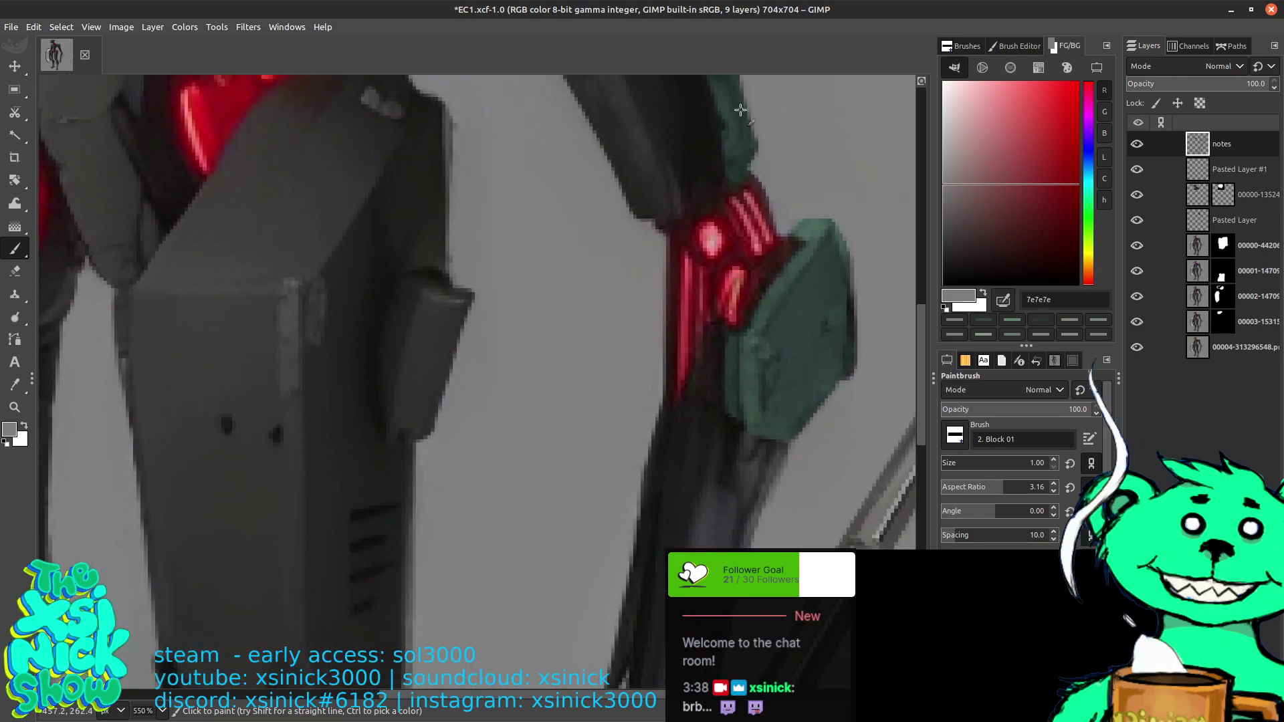
{"action": "scroll", "coordinate": [740, 110], "scroll_direction": "down", "scroll_amount": 2}
{"action": "scroll", "coordinate": [740, 167], "scroll_direction": "down", "scroll_amount": 1}
{"action": "scroll", "coordinate": [741, 221], "scroll_direction": "down", "scroll_amount": 3}
{"action": "scroll", "coordinate": [740, 261], "scroll_direction": "down", "scroll_amount": 3}
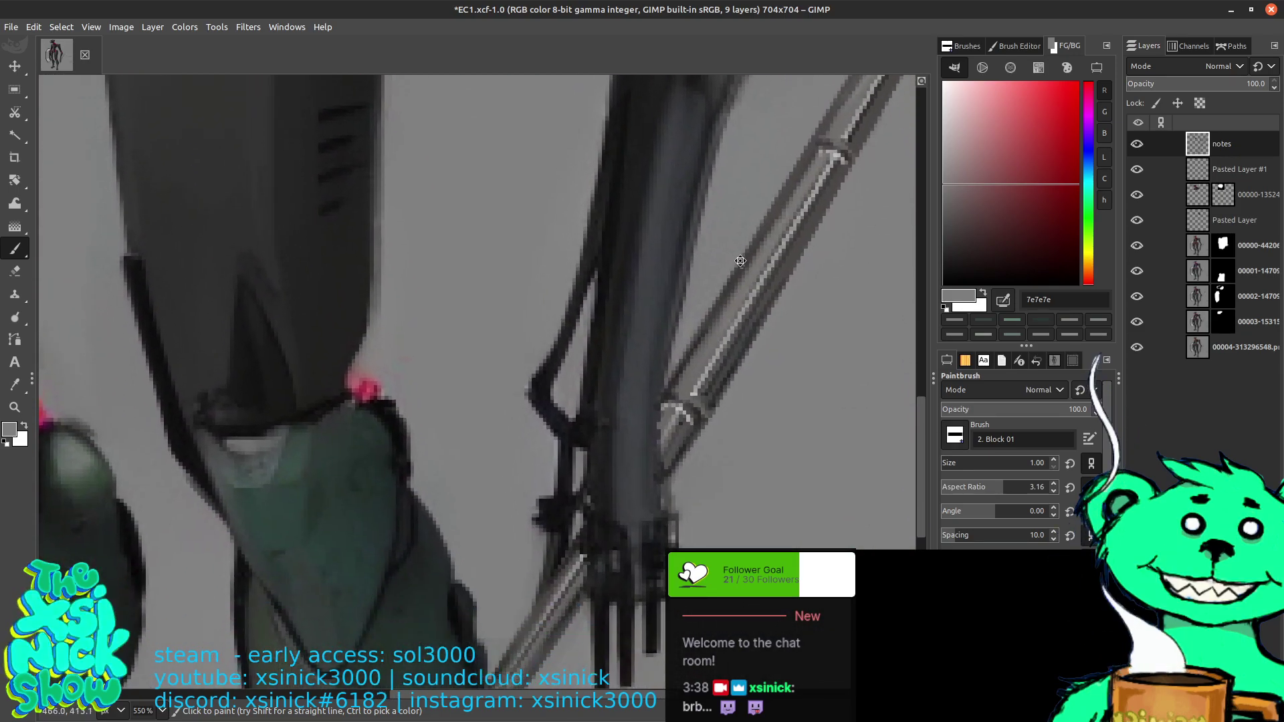
{"action": "left_click_drag", "start_coordinate": [741, 261], "coordinate": [727, 303]}
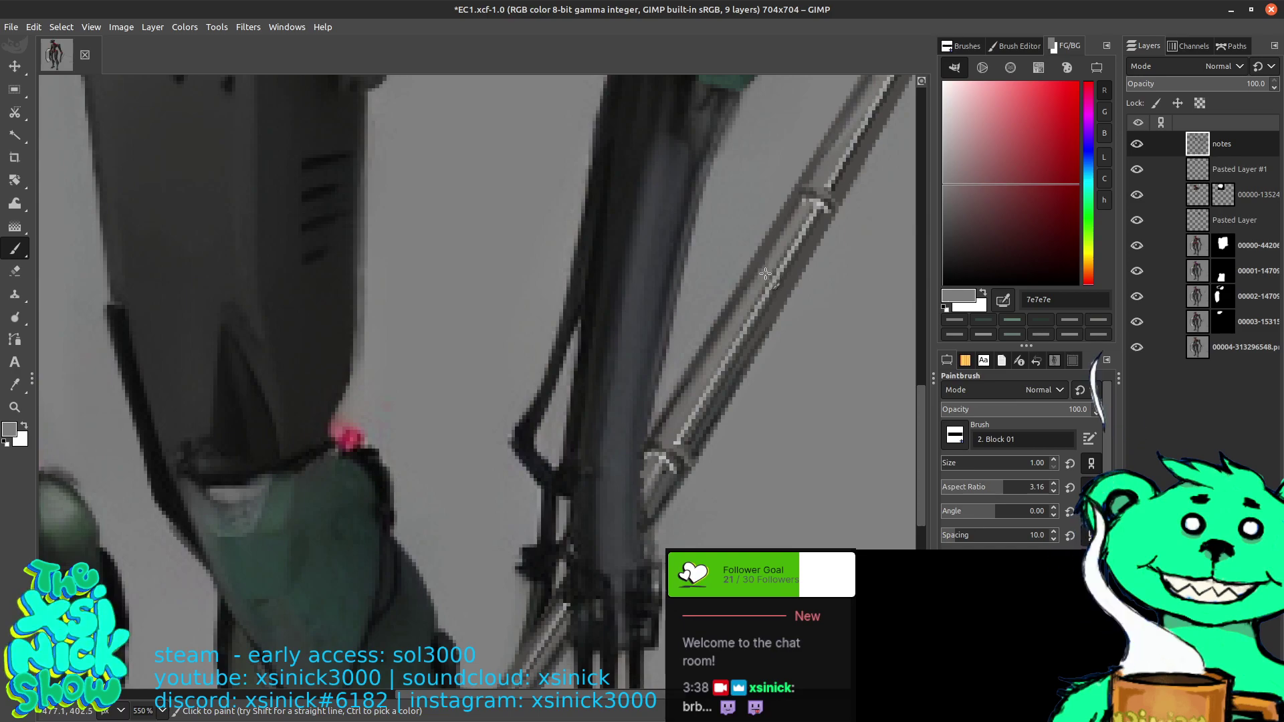
{"action": "scroll", "coordinate": [765, 274], "scroll_direction": "down", "scroll_amount": 1, "text": "ctrl"}
{"action": "scroll", "coordinate": [756, 279], "scroll_direction": "down", "scroll_amount": 1, "text": "ctrl"}
{"action": "scroll", "coordinate": [746, 285], "scroll_direction": "down", "scroll_amount": 1, "text": "ctrl"}
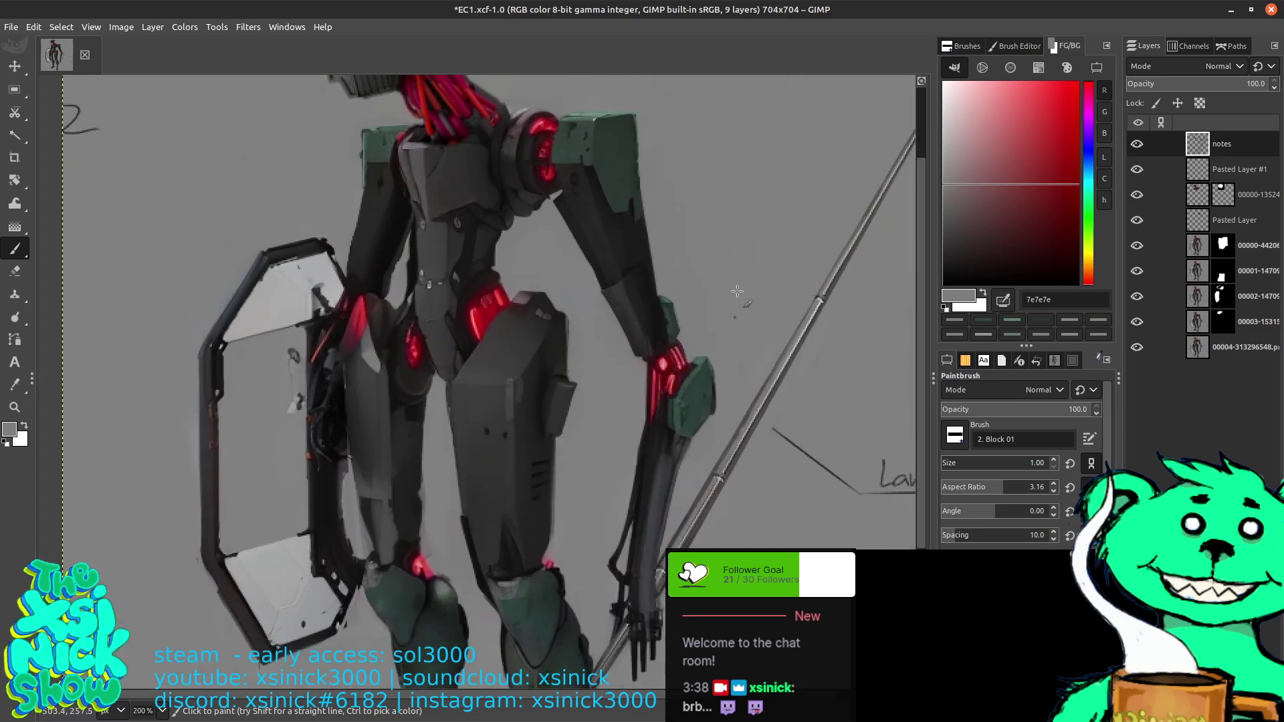
{"action": "scroll", "coordinate": [736, 291], "scroll_direction": "up", "scroll_amount": 3}
{"action": "scroll", "coordinate": [736, 291], "scroll_direction": "up", "scroll_amount": 2}
{"action": "left_click_drag", "start_coordinate": [737, 291], "coordinate": [708, 364]}
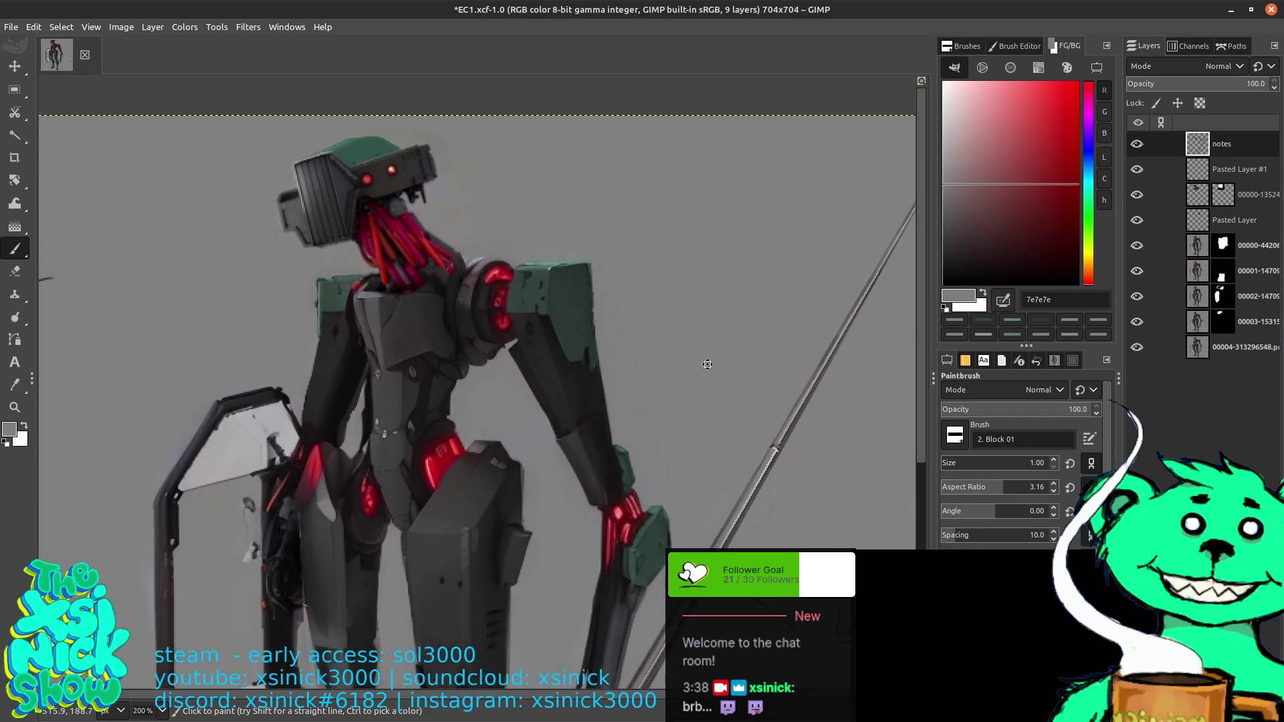
{"action": "scroll", "coordinate": [642, 287], "scroll_direction": "up", "scroll_amount": 2}
{"action": "scroll", "coordinate": [602, 234], "scroll_direction": "left", "scroll_amount": 4}
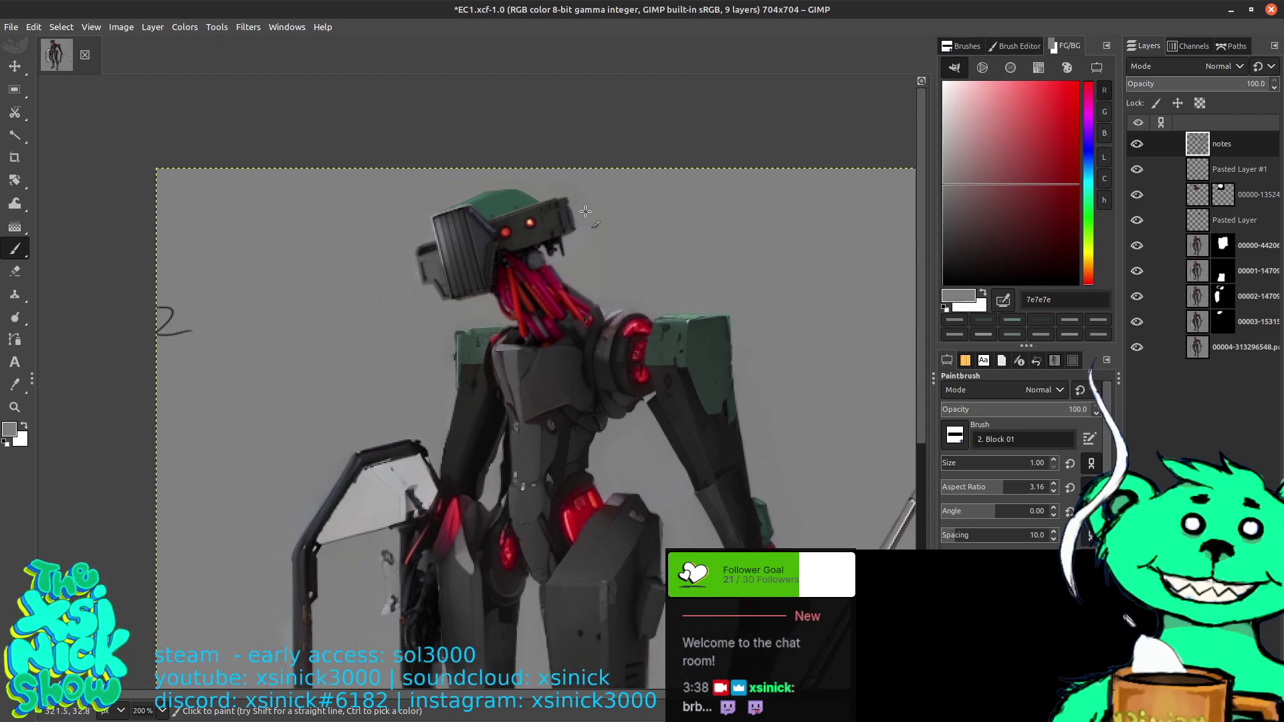
{"action": "scroll", "coordinate": [604, 225], "scroll_direction": "up", "scroll_amount": 1, "text": "ctrl"}
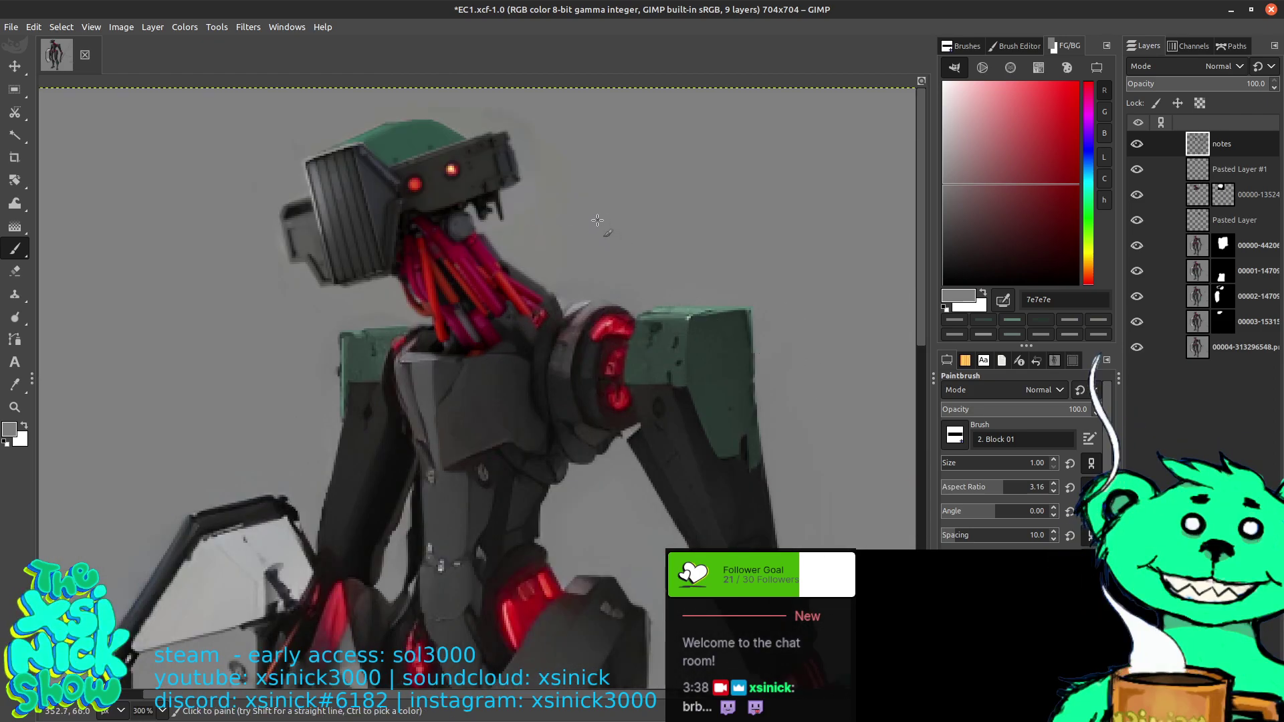
{"action": "scroll", "coordinate": [439, 511], "scroll_direction": "up", "scroll_amount": 1, "text": "ctrl"}
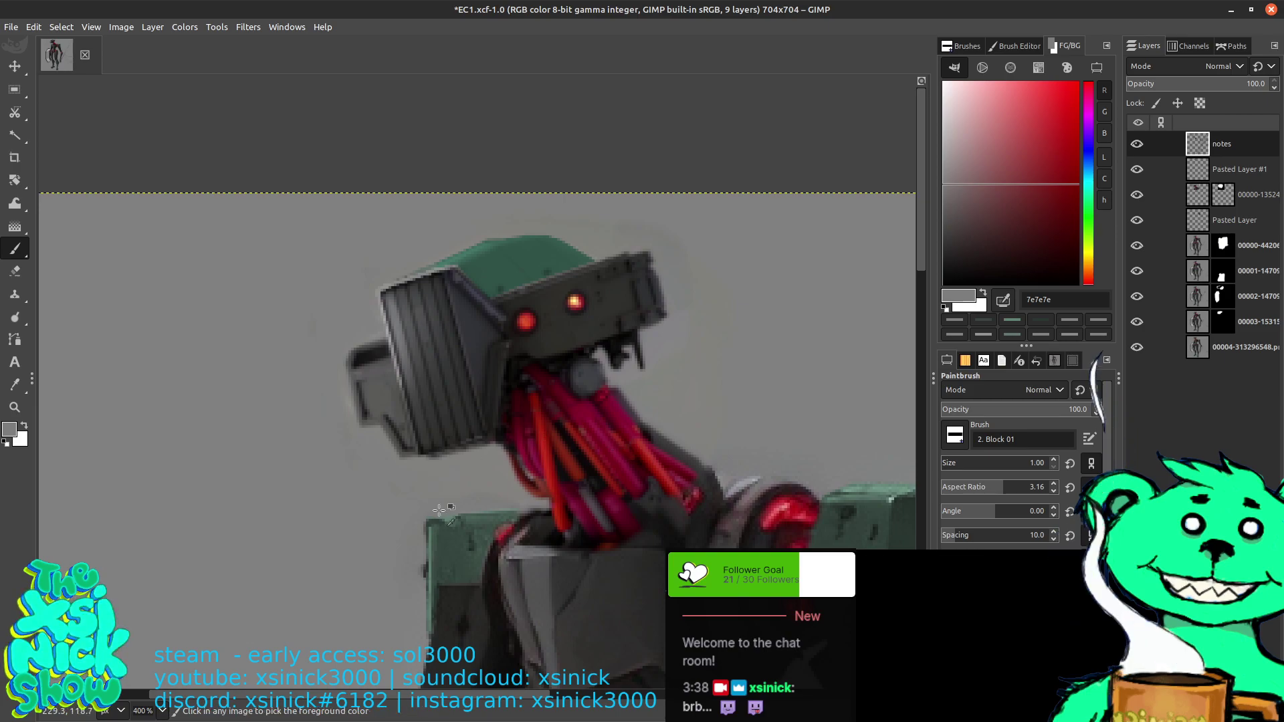
Sample several greens and greys from the robot's head and the background
{"action": "left_click", "coordinate": [437, 516], "text": "ctrl"}
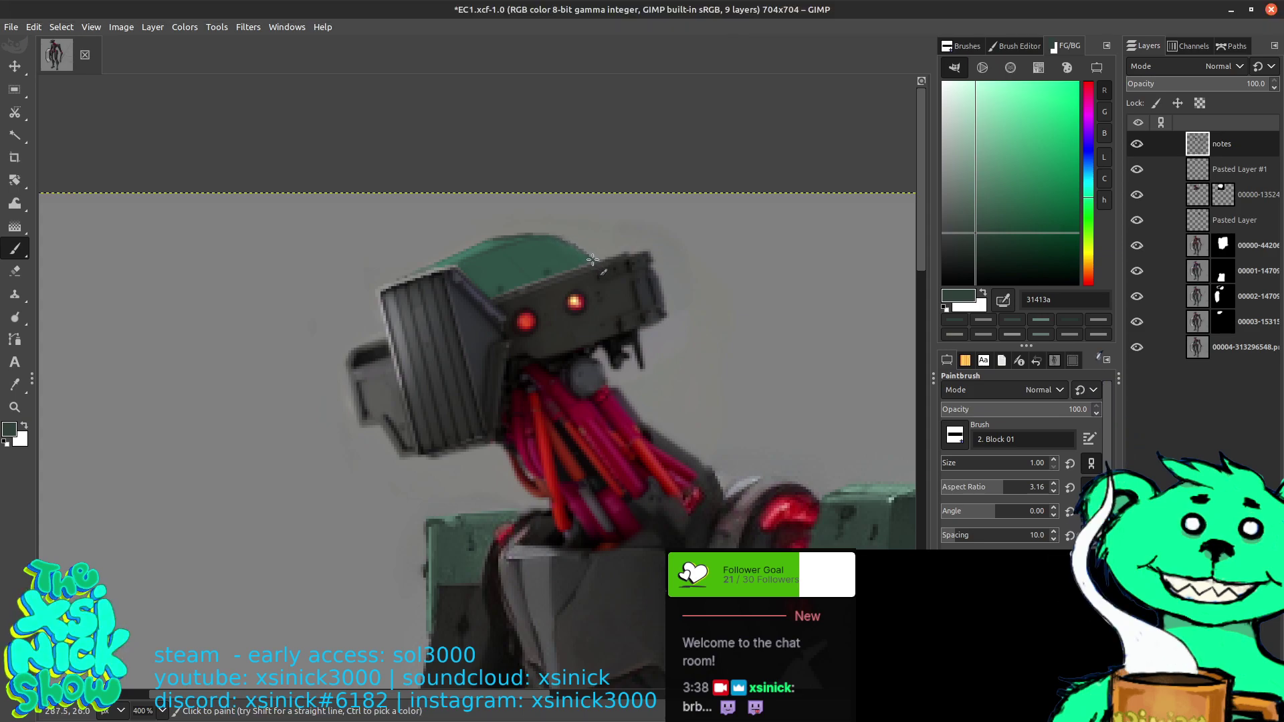
{"action": "left_click", "coordinate": [466, 259], "text": "ctrl"}
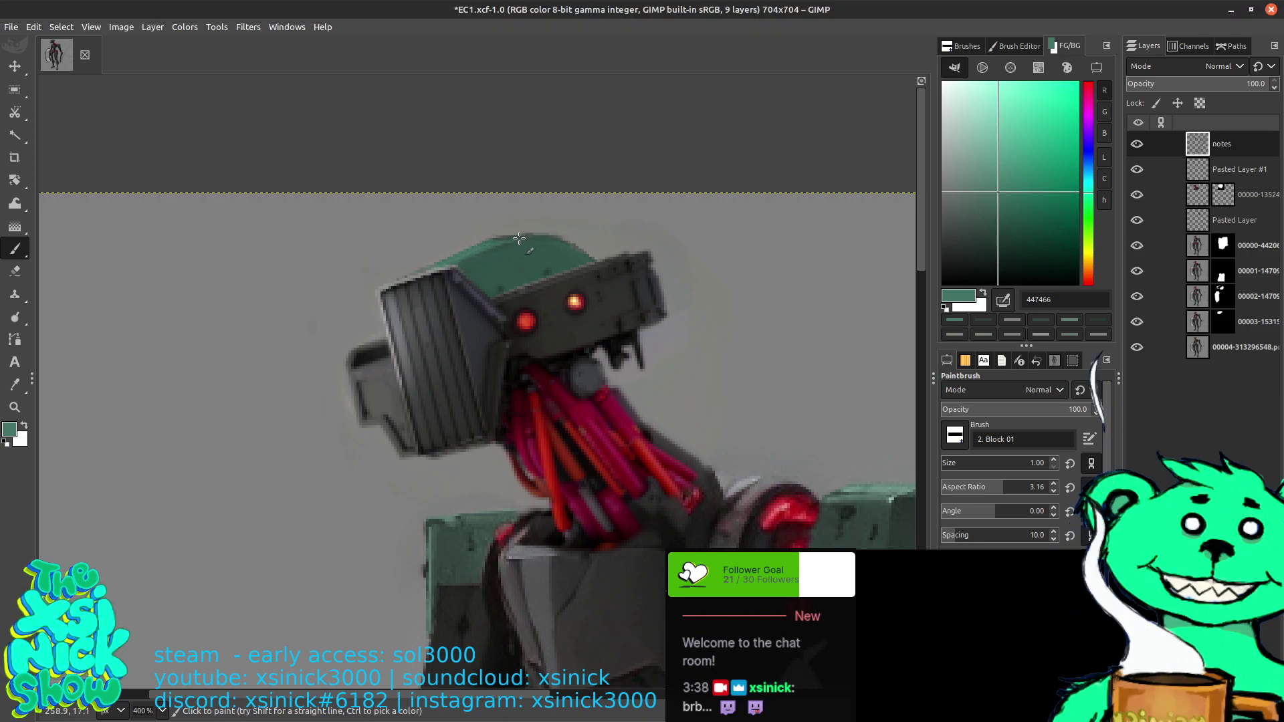
{"action": "left_click", "coordinate": [543, 230], "text": "ctrl"}
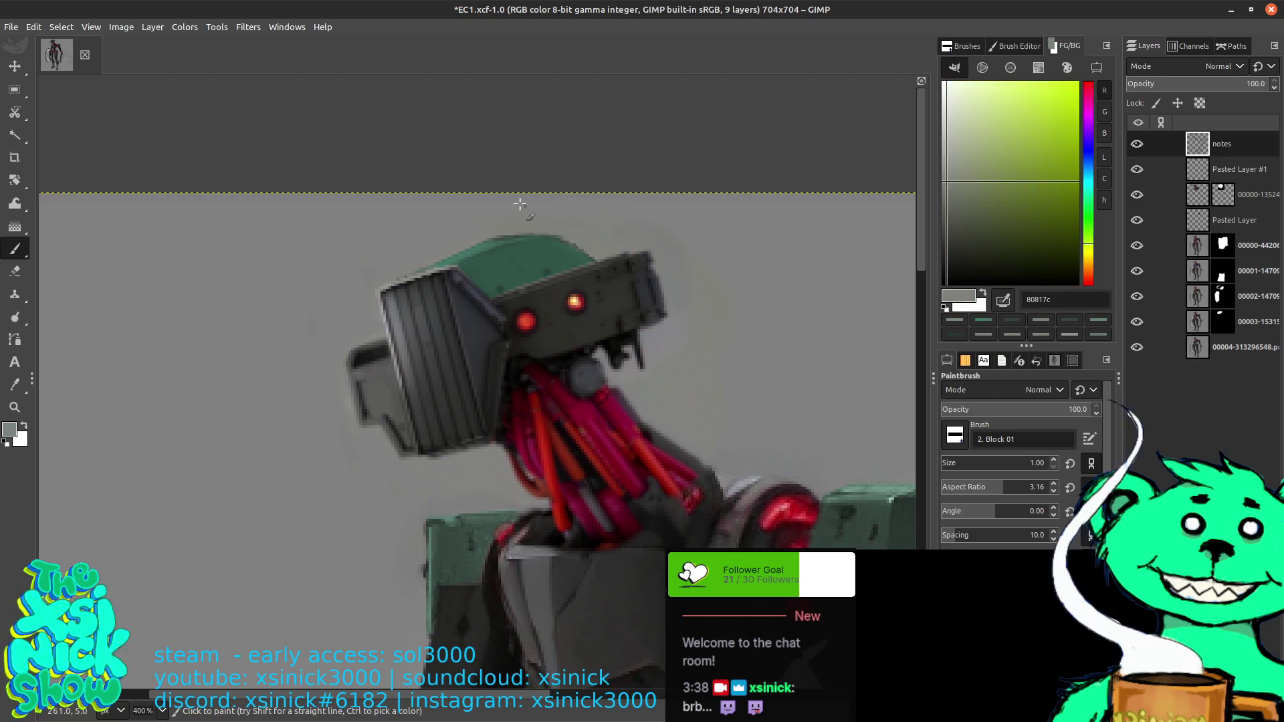
{"action": "left_click", "coordinate": [492, 246], "text": "ctrl"}
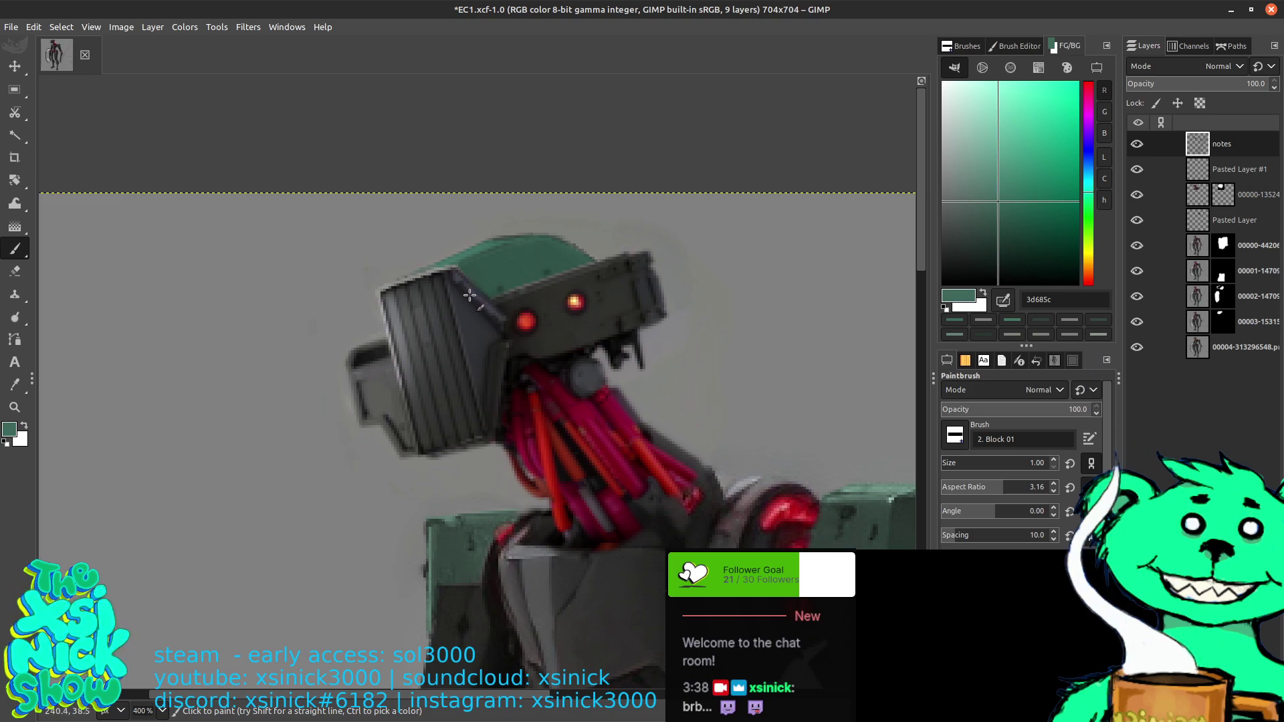
Pick dark grey 282828 from the head panel and paint straight lines along its left edge
{"action": "key", "text": "ctrl"}
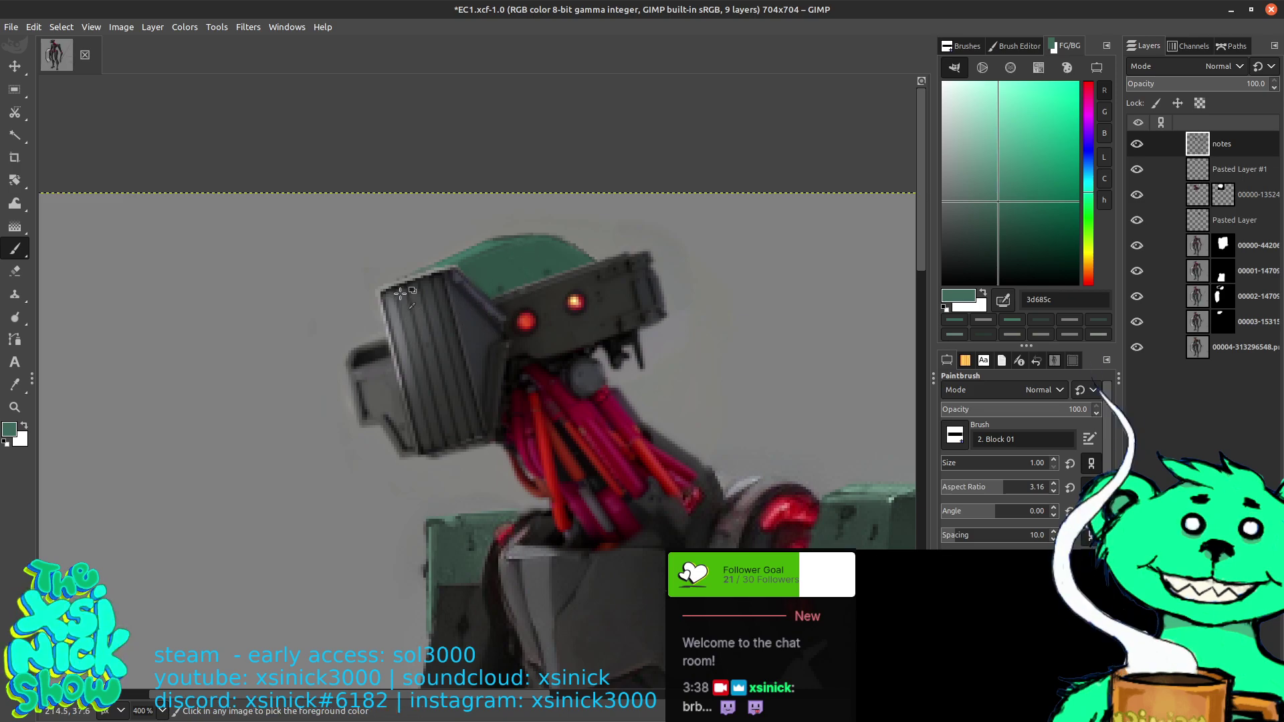
{"action": "left_click", "coordinate": [394, 291], "text": "ctrl"}
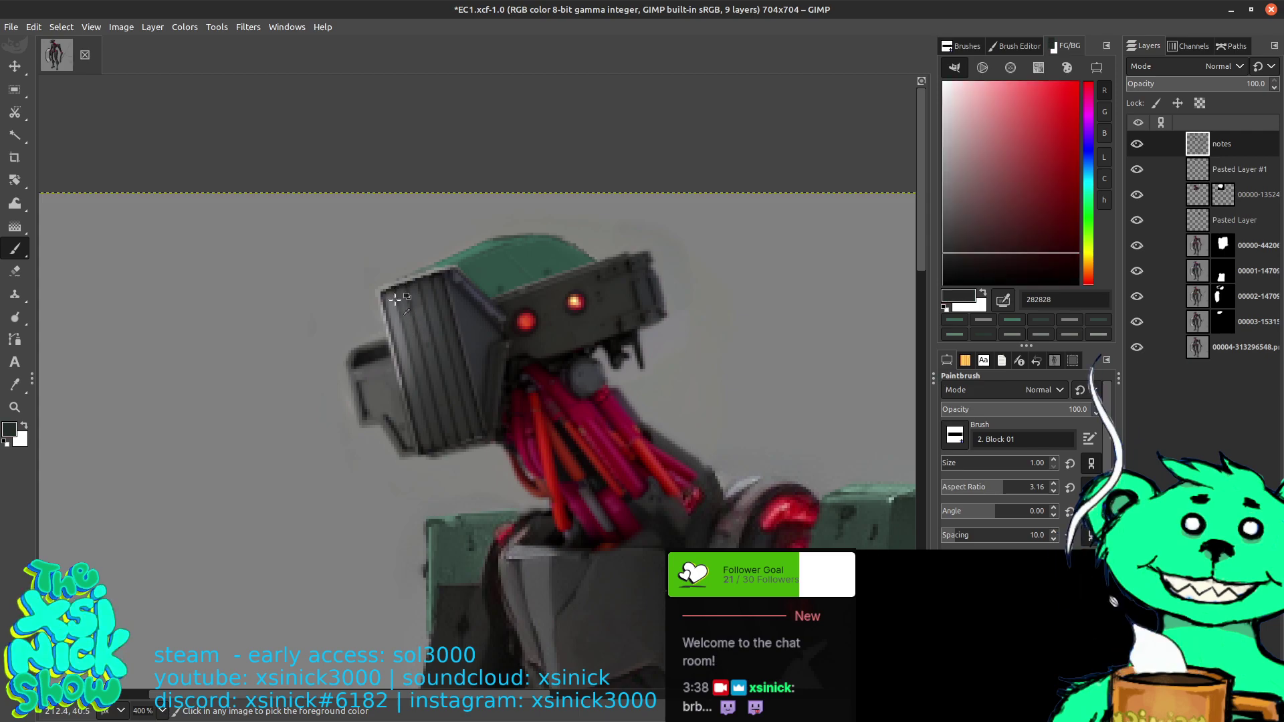
{"action": "left_click", "coordinate": [393, 289], "text": "ctrl"}
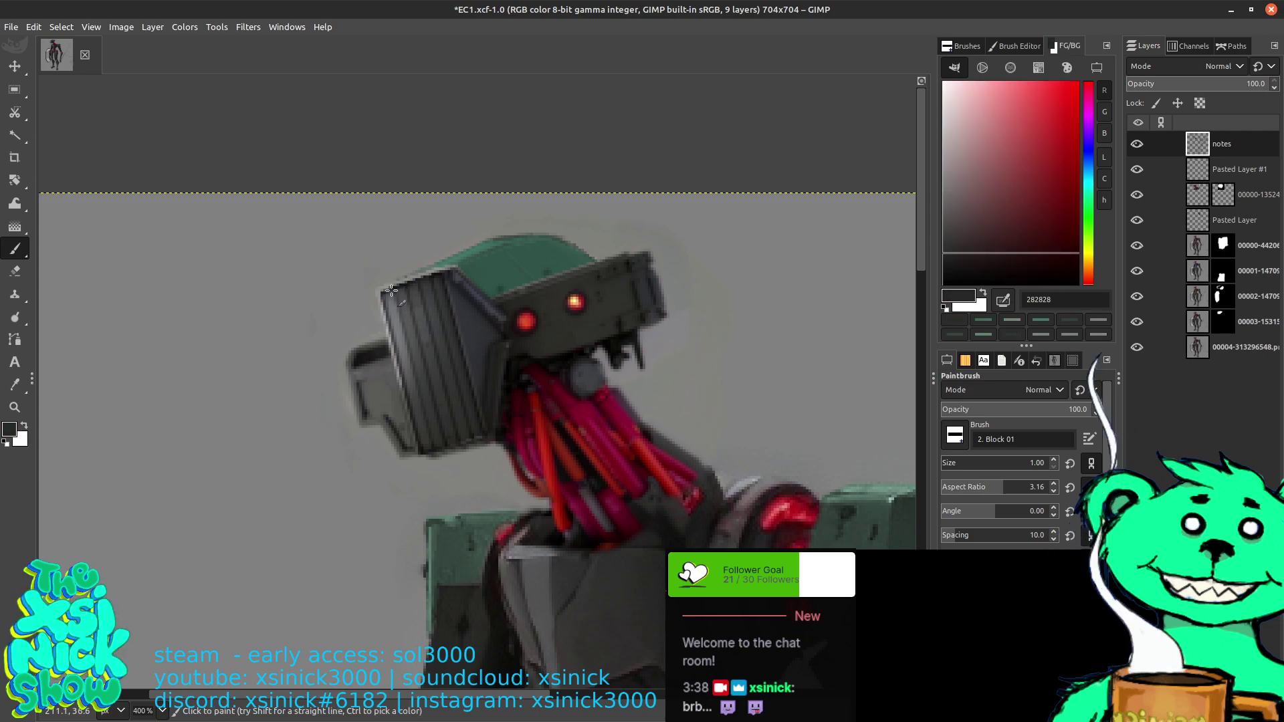
{"action": "key", "text": "shift"}
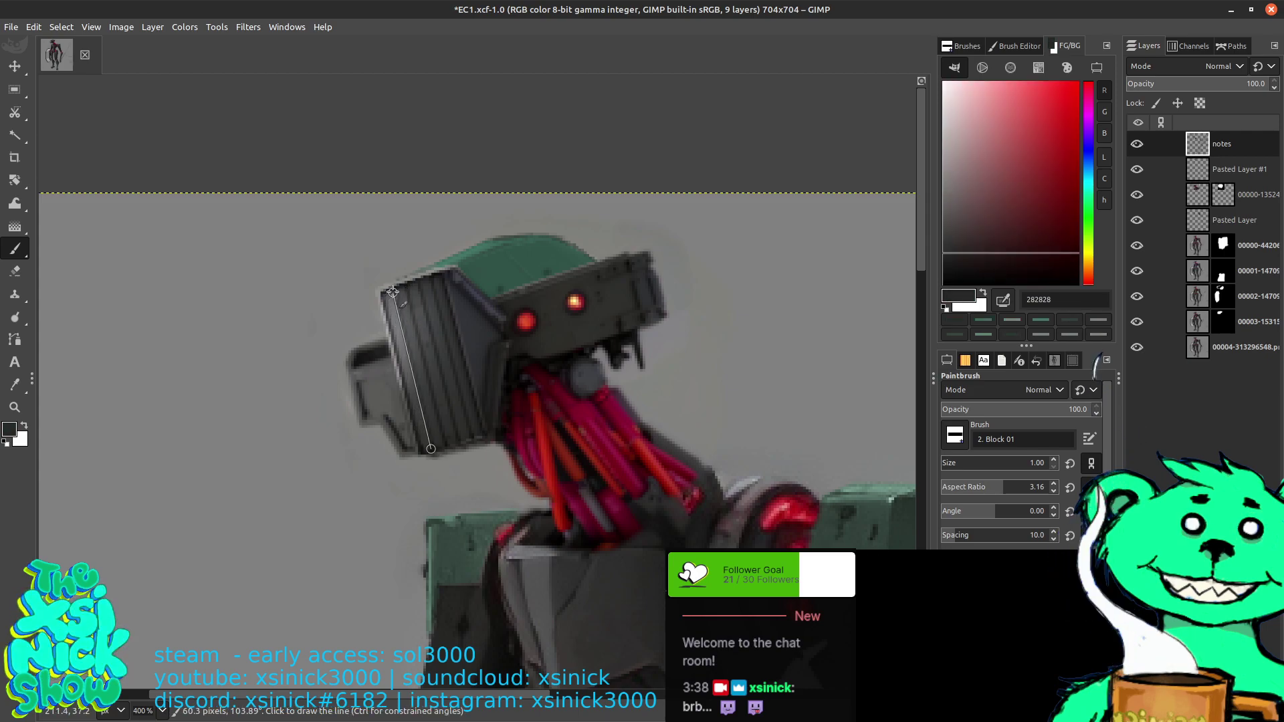
{"action": "left_click", "coordinate": [393, 291], "text": "shift"}
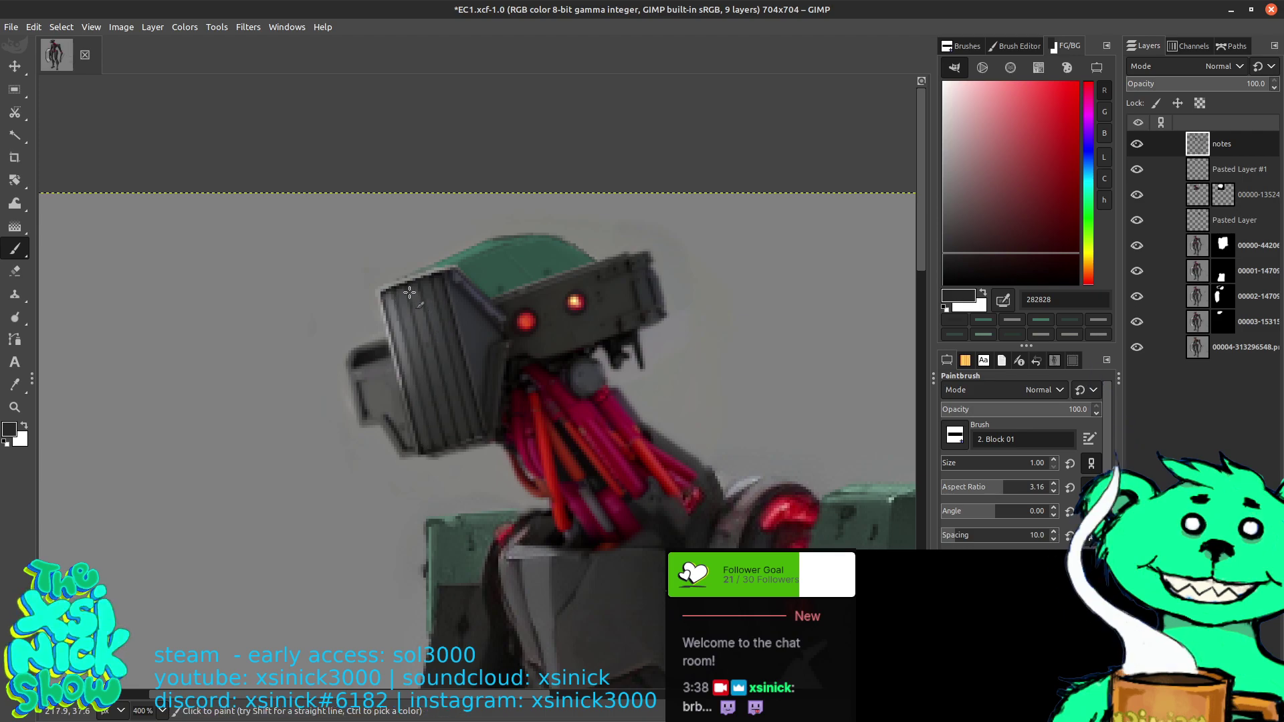
{"action": "left_click", "coordinate": [443, 301], "text": "shift"}
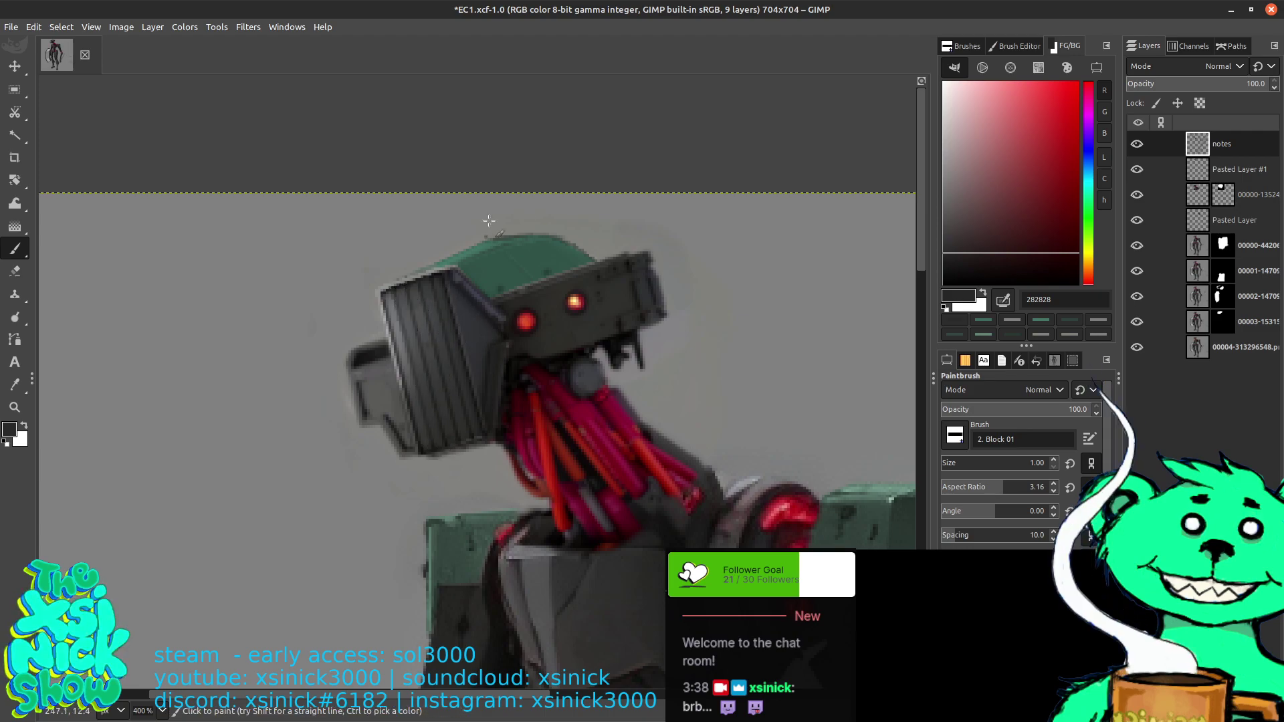
{"action": "scroll", "coordinate": [603, 257], "scroll_direction": "down", "scroll_amount": 1}
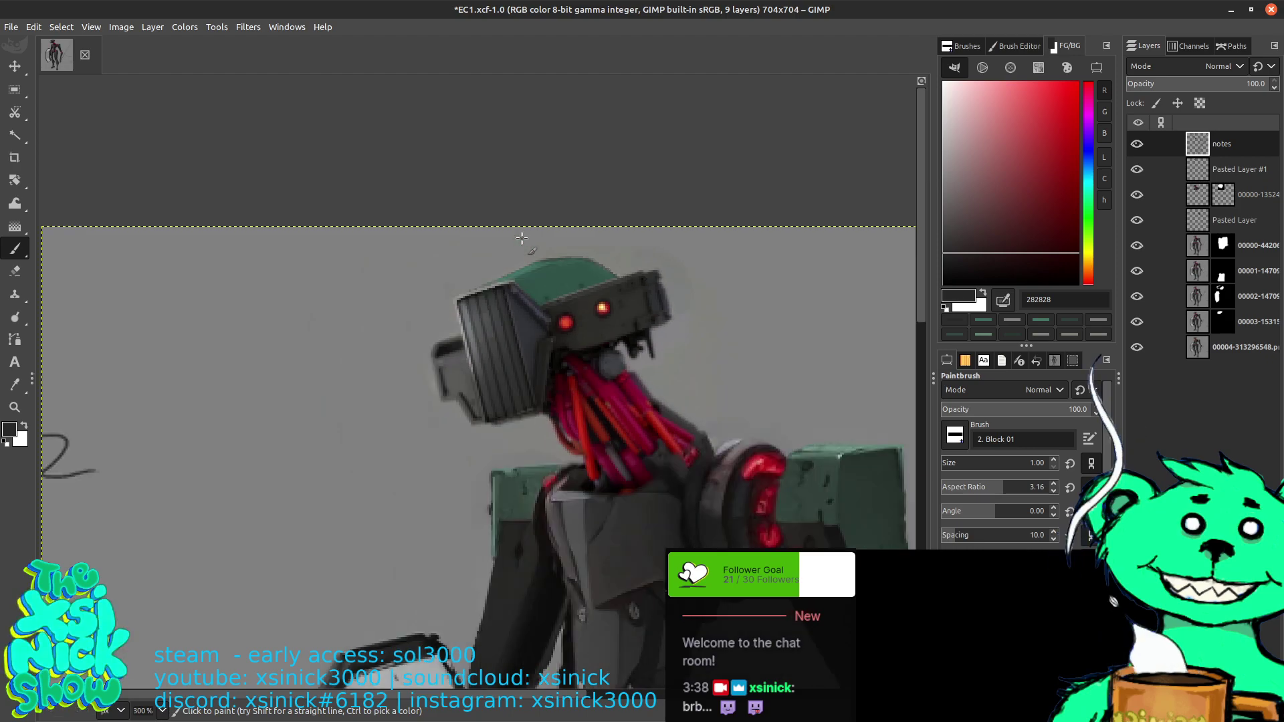
{"action": "scroll", "coordinate": [521, 238], "scroll_direction": "down", "scroll_amount": 2}
{"action": "scroll", "coordinate": [522, 238], "scroll_direction": "down", "scroll_amount": 3}
{"action": "scroll", "coordinate": [605, 235], "scroll_direction": "down", "scroll_amount": 3}
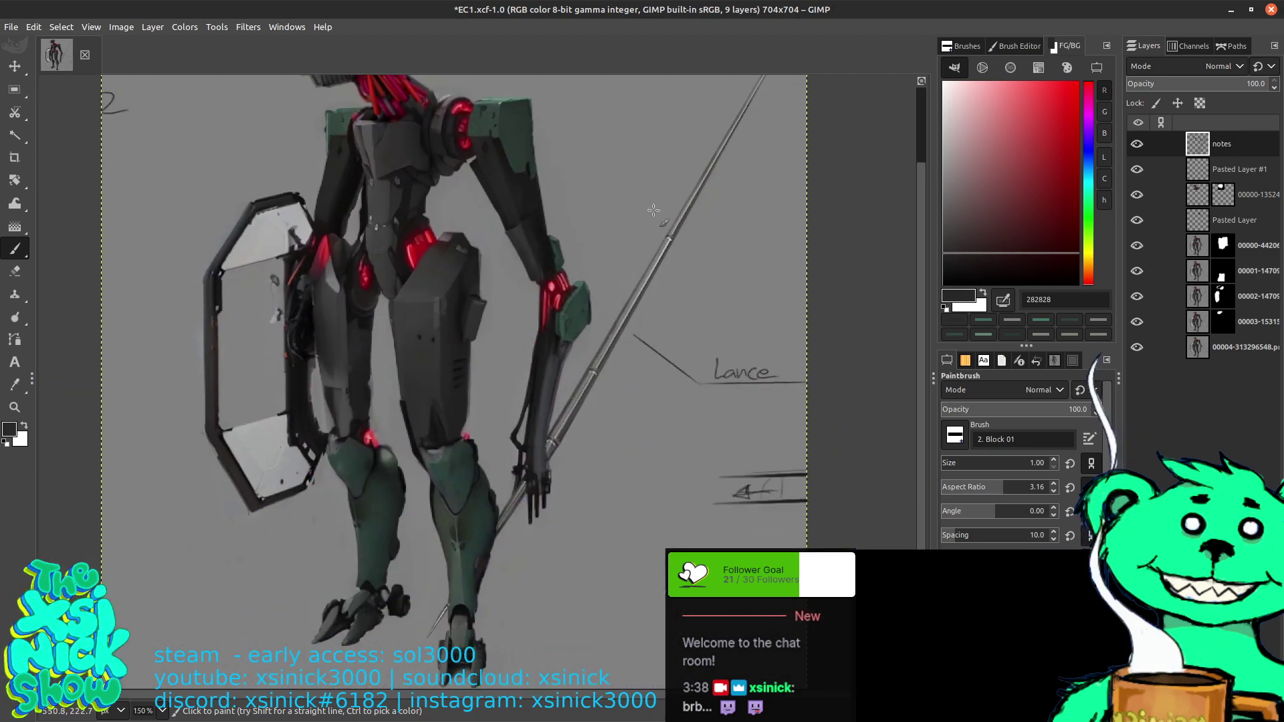
{"action": "scroll", "coordinate": [688, 287], "scroll_direction": "up", "scroll_amount": 1}
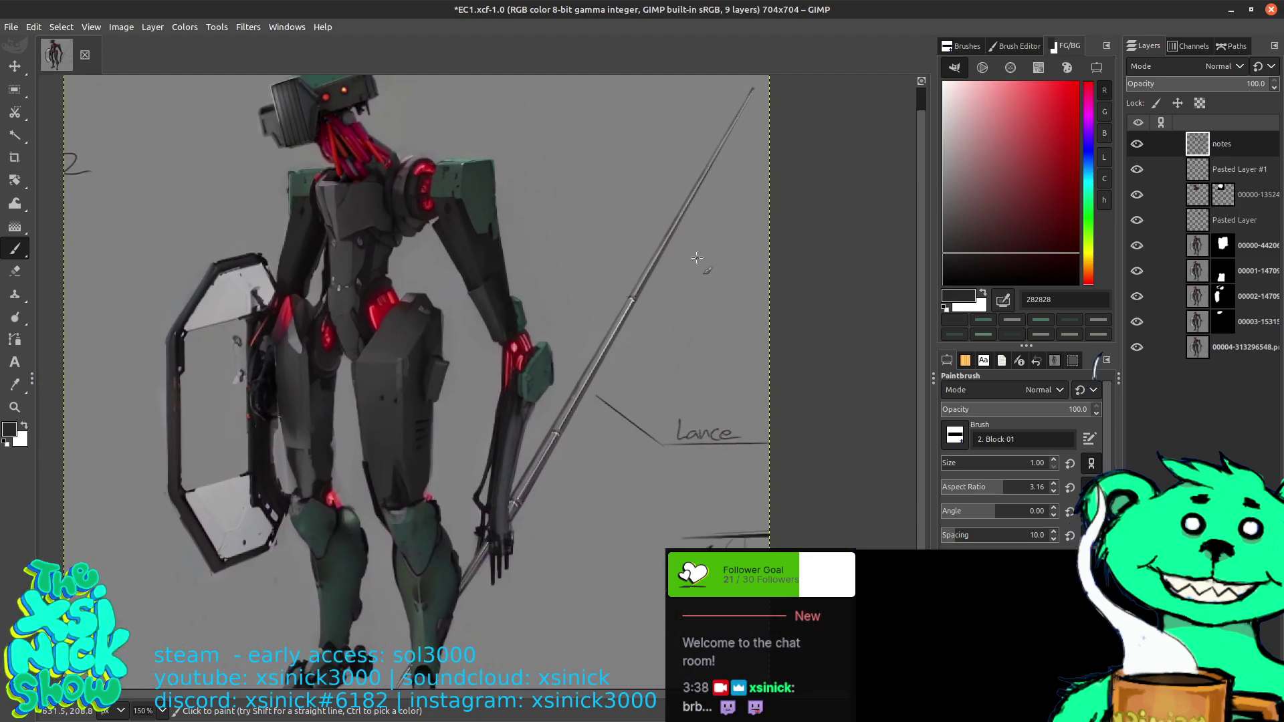
{"action": "scroll", "coordinate": [697, 261], "scroll_direction": "up", "scroll_amount": 1}
{"action": "scroll", "coordinate": [699, 268], "scroll_direction": "down", "scroll_amount": 2}
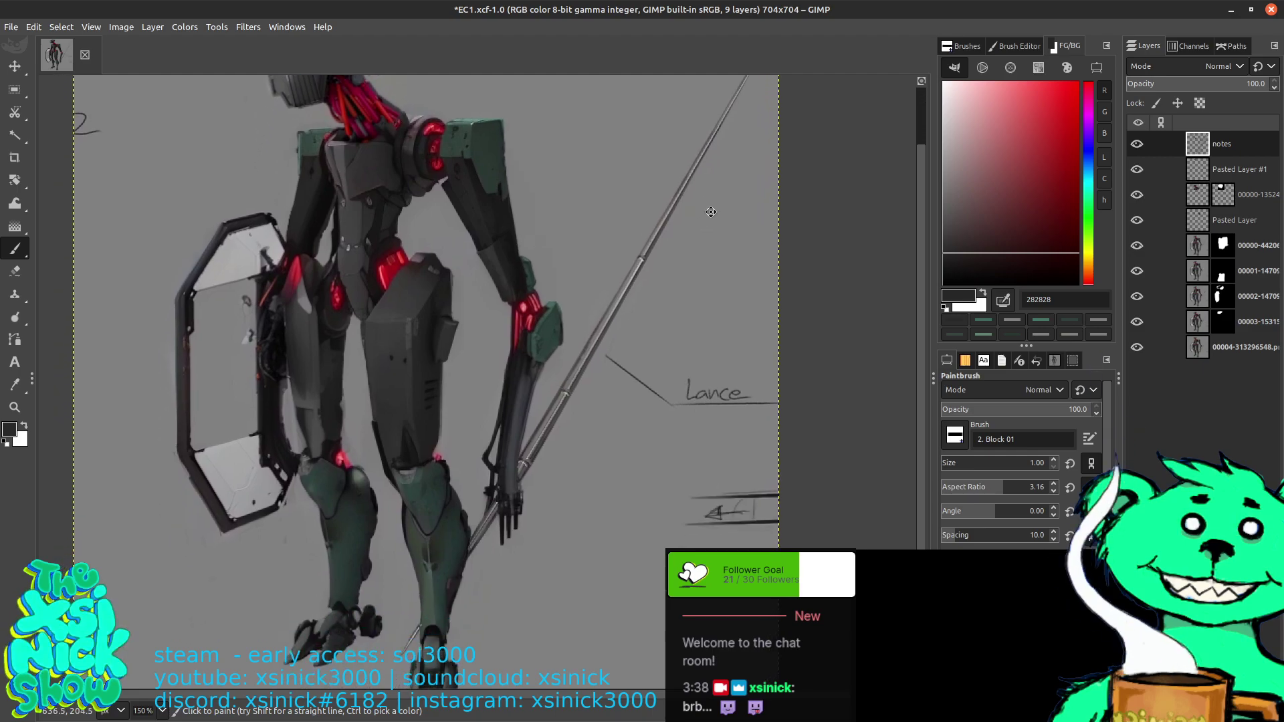
{"action": "left_click_drag", "start_coordinate": [701, 235], "coordinate": [697, 260]}
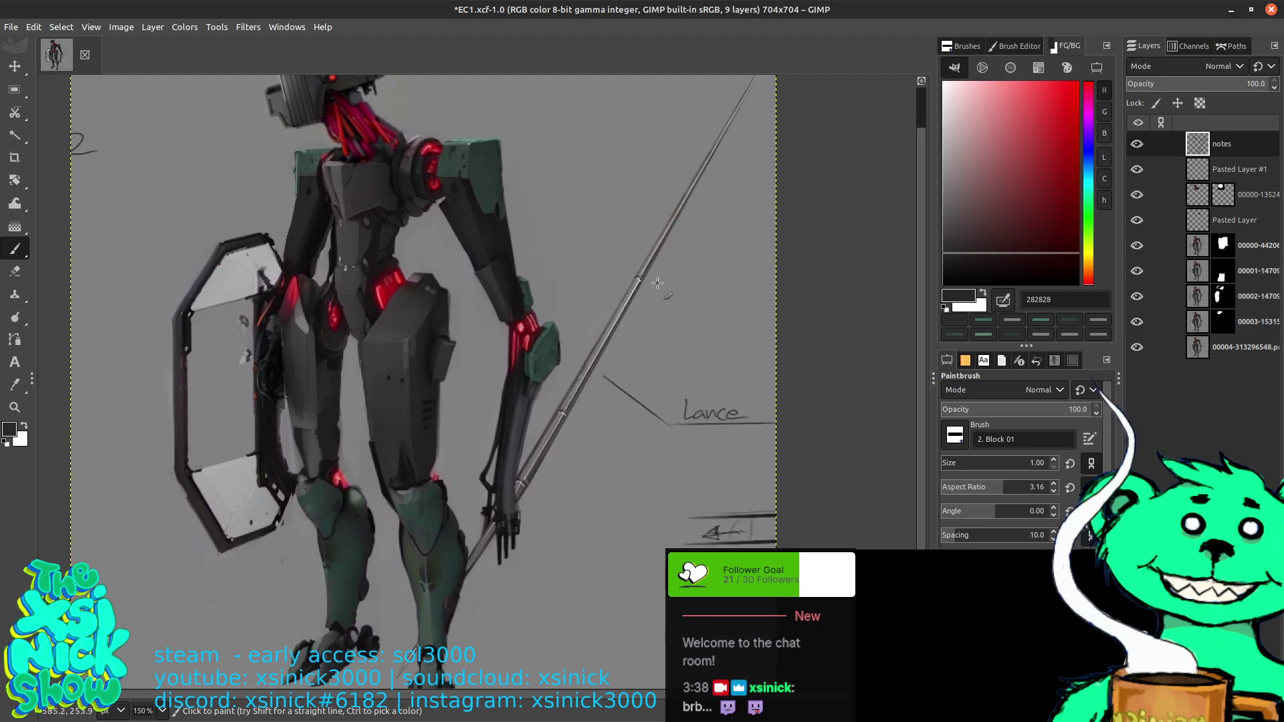
{"action": "scroll", "coordinate": [658, 283], "scroll_direction": "left", "scroll_amount": 3}
{"action": "scroll", "coordinate": [602, 308], "scroll_direction": "left", "scroll_amount": 3}
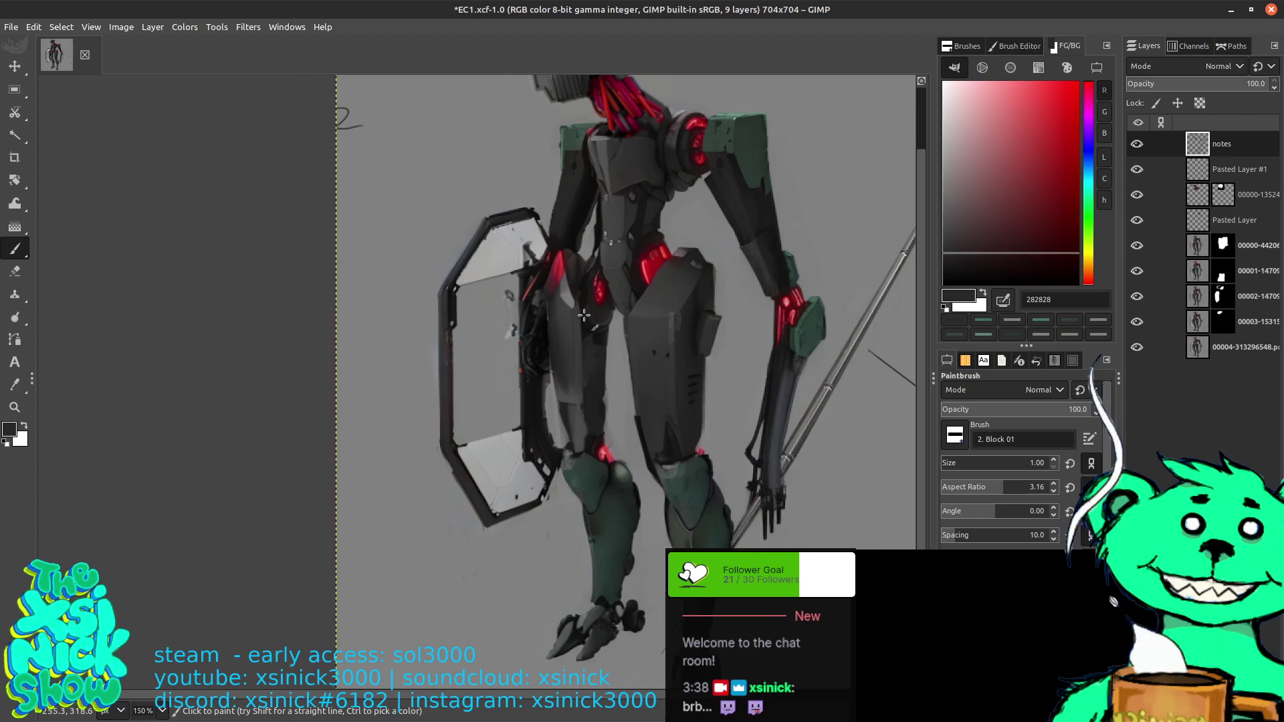
{"action": "scroll", "coordinate": [602, 267], "scroll_direction": "up", "scroll_amount": 1}
{"action": "scroll", "coordinate": [589, 301], "scroll_direction": "up", "scroll_amount": 1}
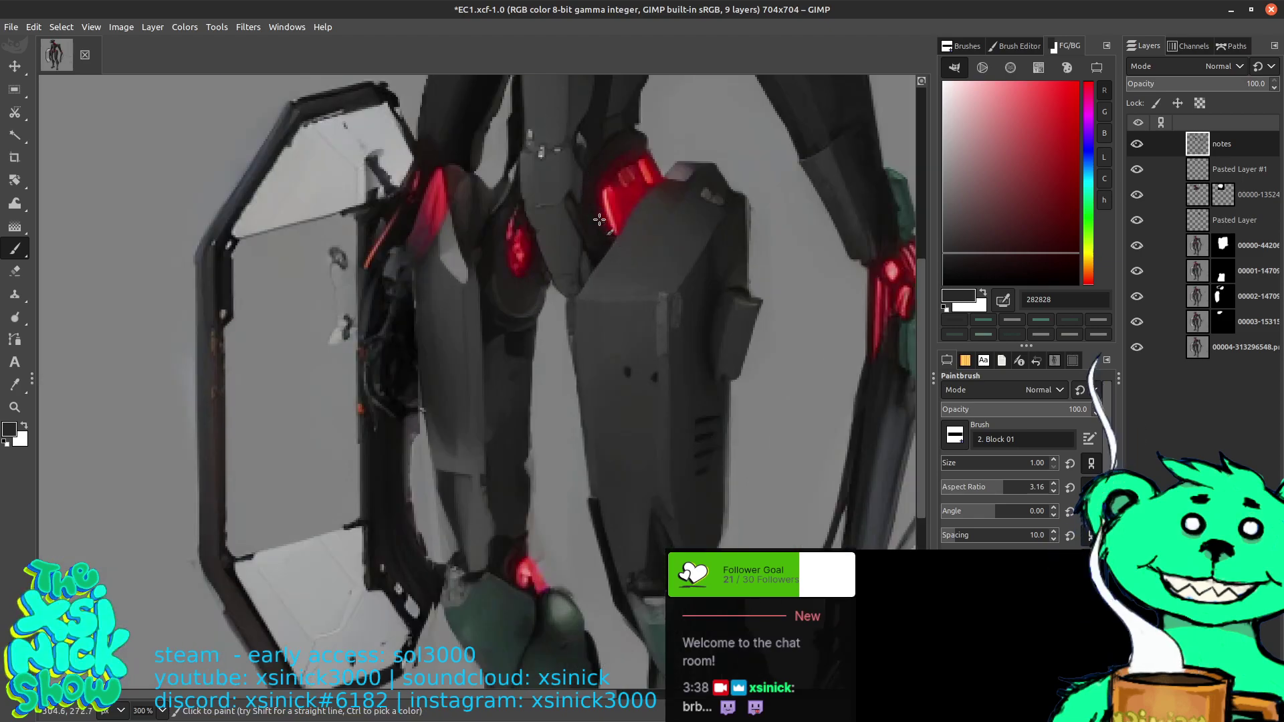
{"action": "scroll", "coordinate": [576, 331], "scroll_direction": "up", "scroll_amount": 1}
{"action": "scroll", "coordinate": [573, 334], "scroll_direction": "left", "scroll_amount": 1}
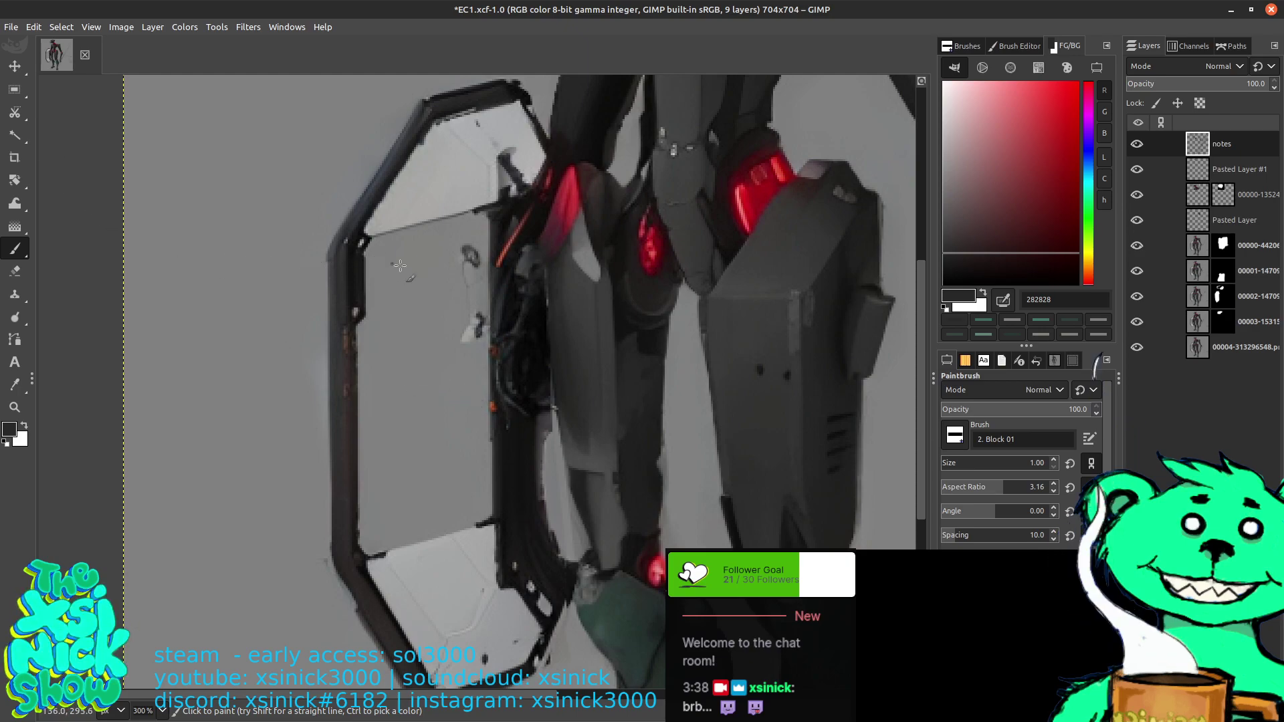
{"action": "scroll", "coordinate": [394, 263], "scroll_direction": "up", "scroll_amount": 2}
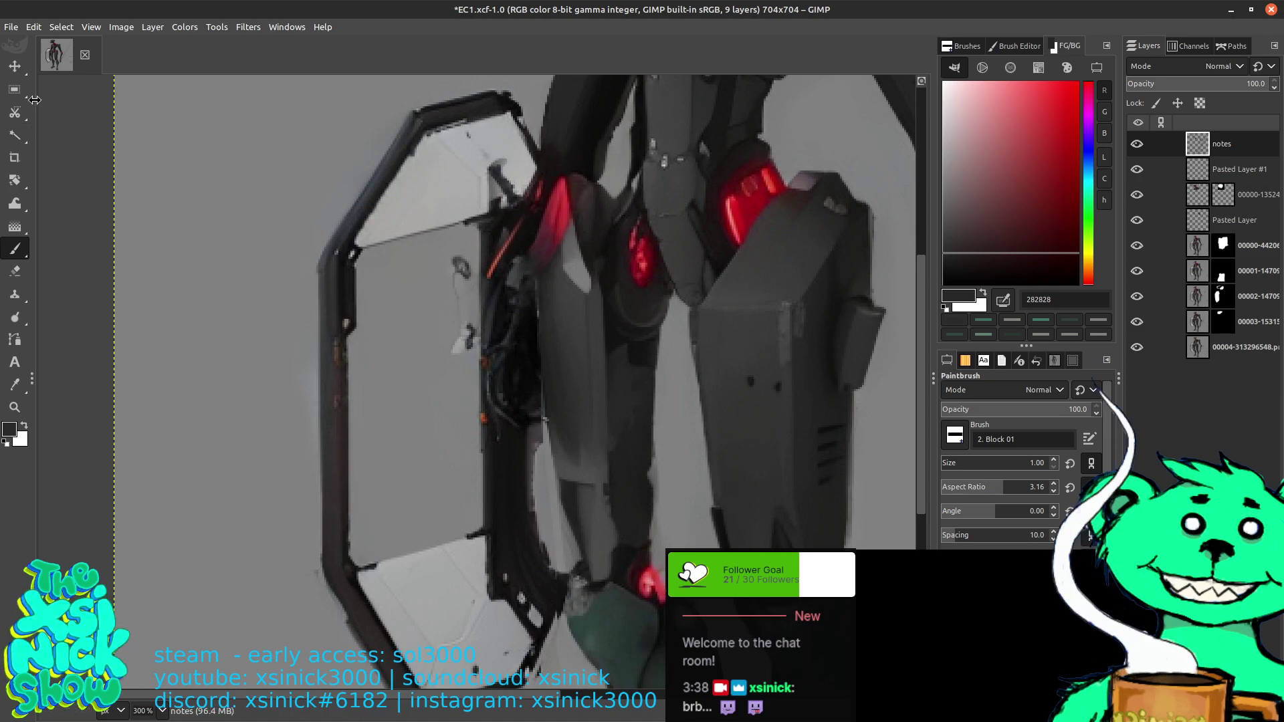
With the Free Select tool, trace the shield panel's right and top inner edges
{"action": "left_click", "coordinate": [15, 113]}
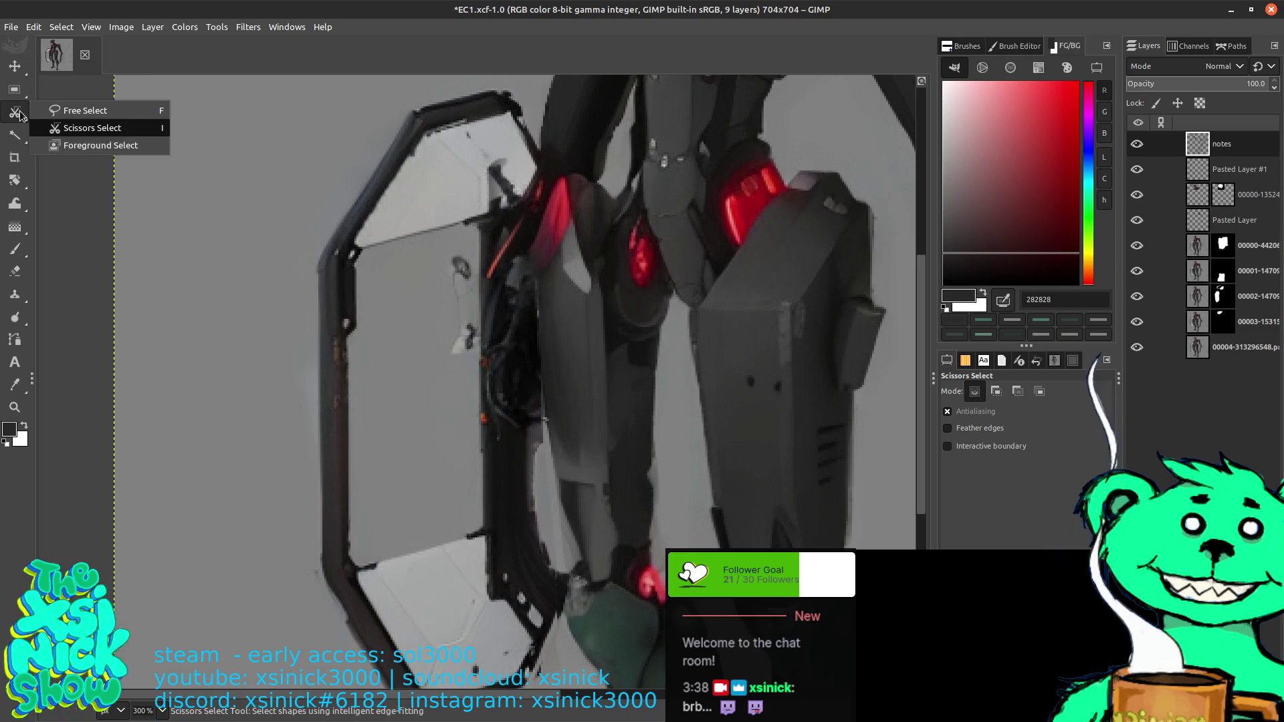
{"action": "left_click", "coordinate": [81, 109]}
{"action": "scroll", "coordinate": [576, 324], "scroll_direction": "down", "scroll_amount": 3}
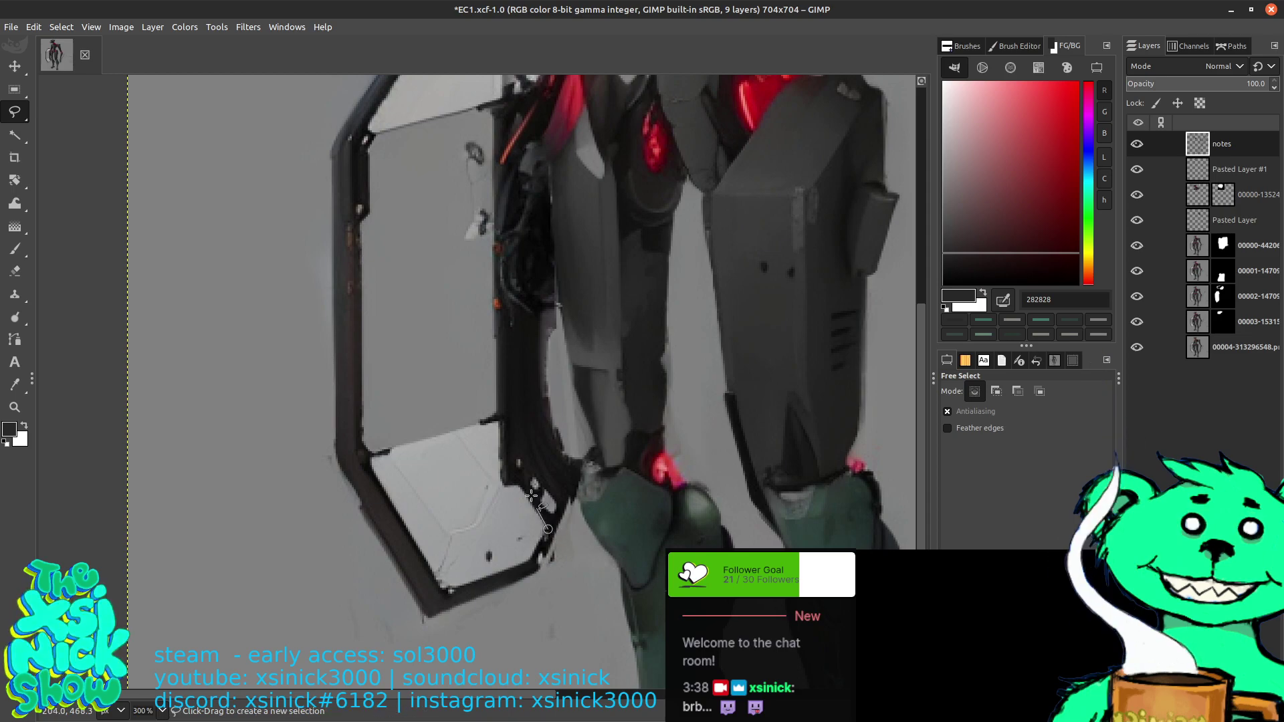
{"action": "left_click", "coordinate": [501, 478]}
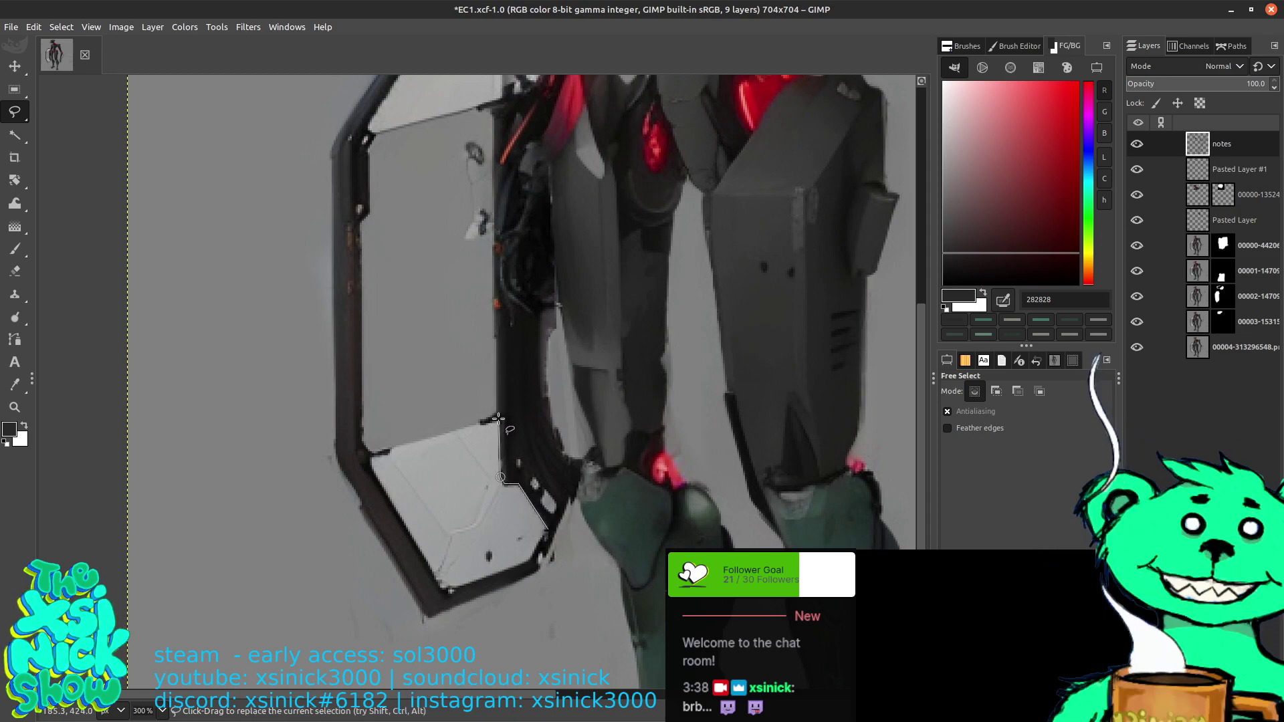
{"action": "scroll", "coordinate": [503, 275], "scroll_direction": "up", "scroll_amount": 5}
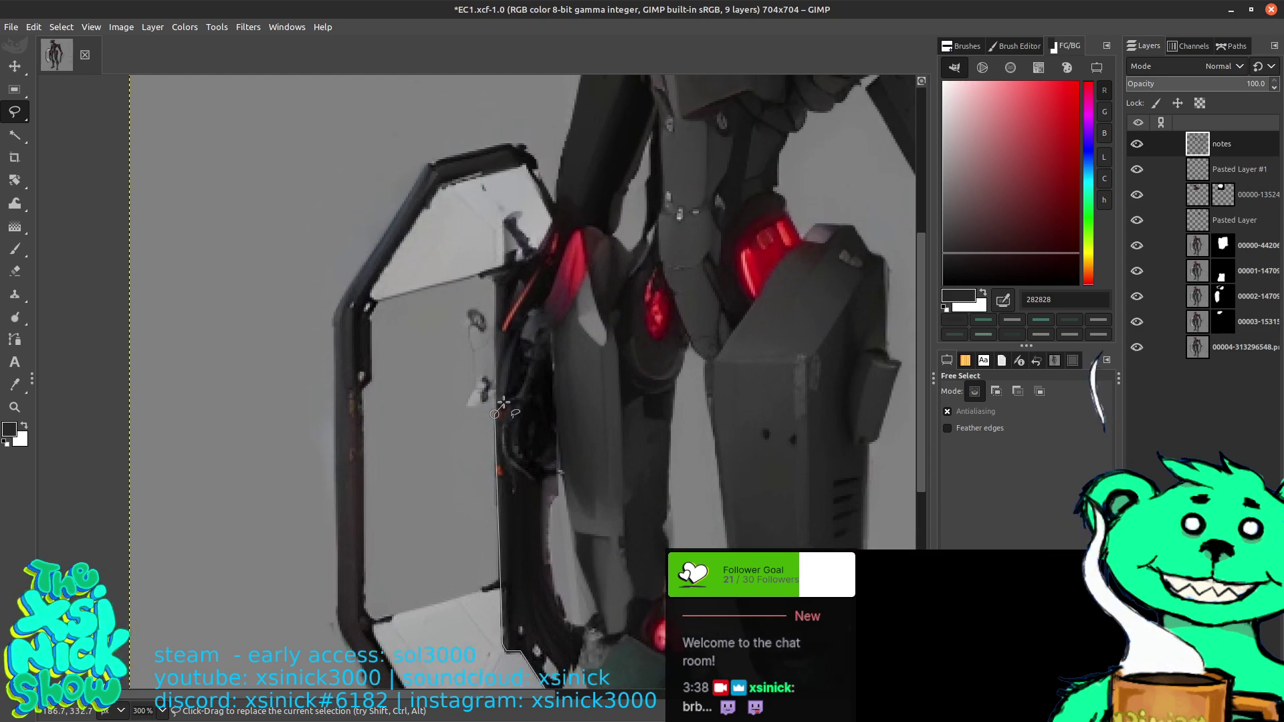
{"action": "left_click", "coordinate": [496, 280]}
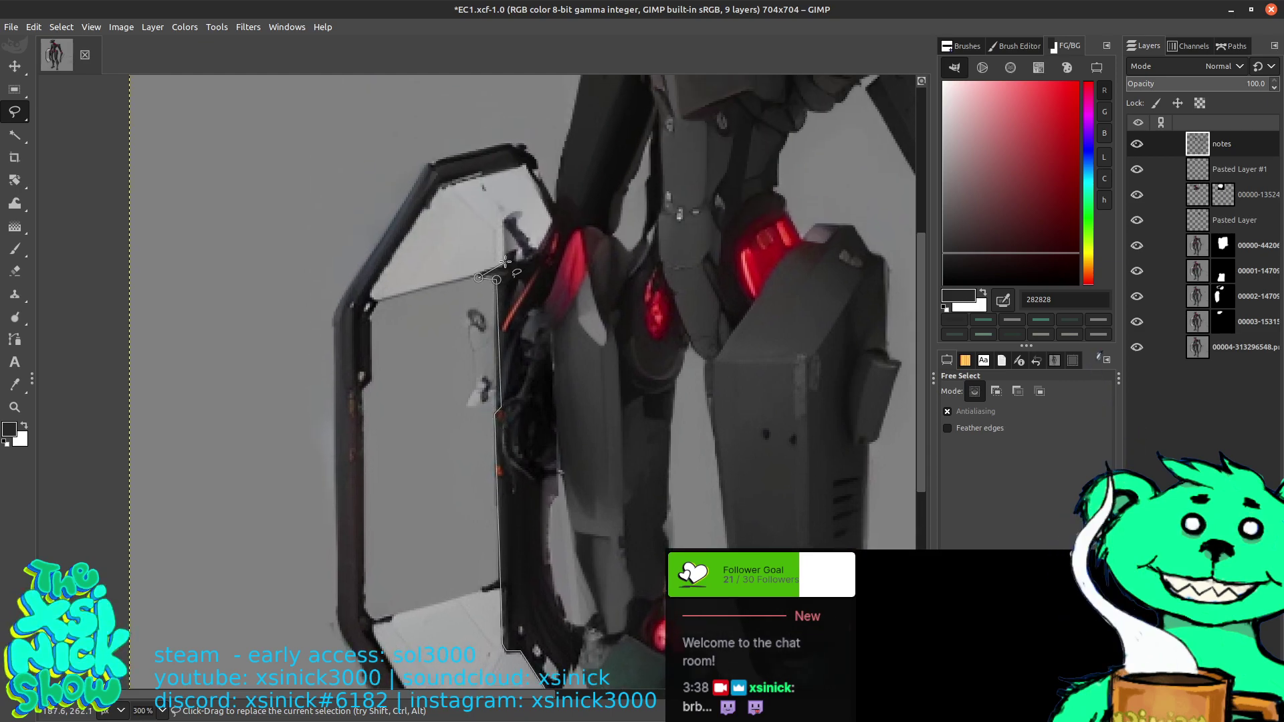
{"action": "left_click", "coordinate": [512, 221]}
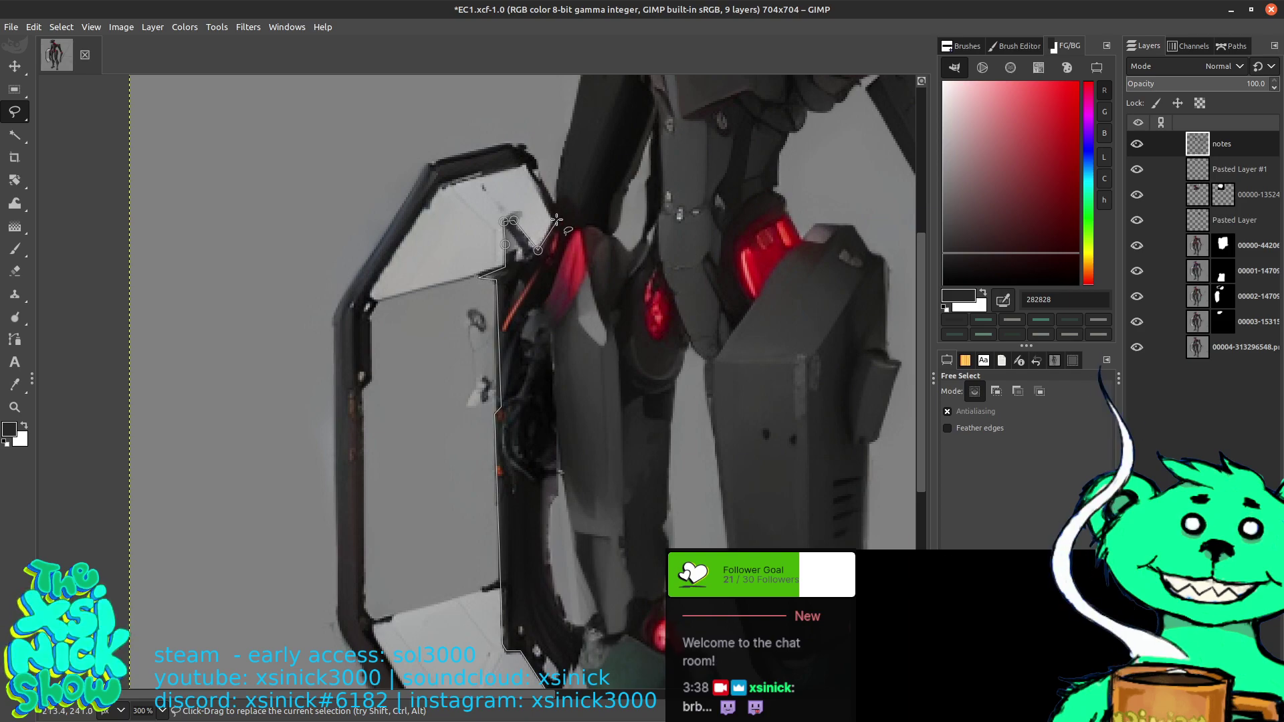
{"action": "left_click", "coordinate": [553, 216]}
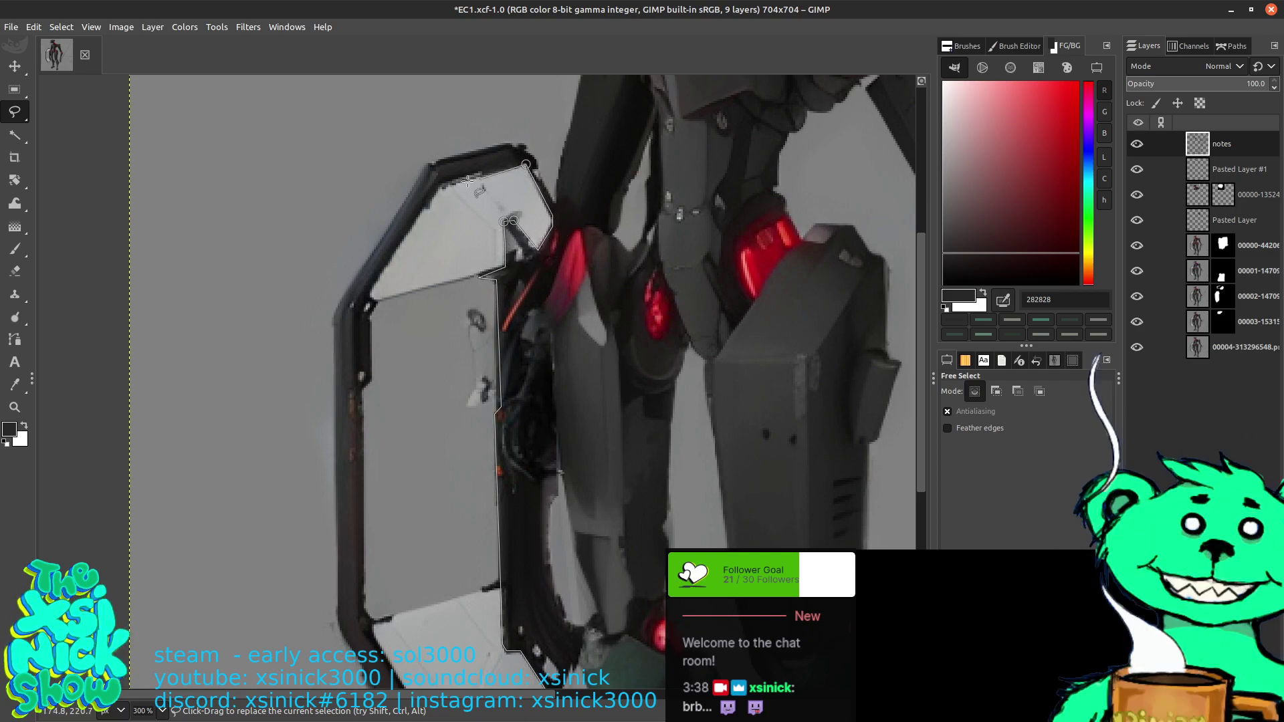
Trace the panel's left and lower edges, close the outline and commit the selection
{"action": "left_click", "coordinate": [368, 294]}
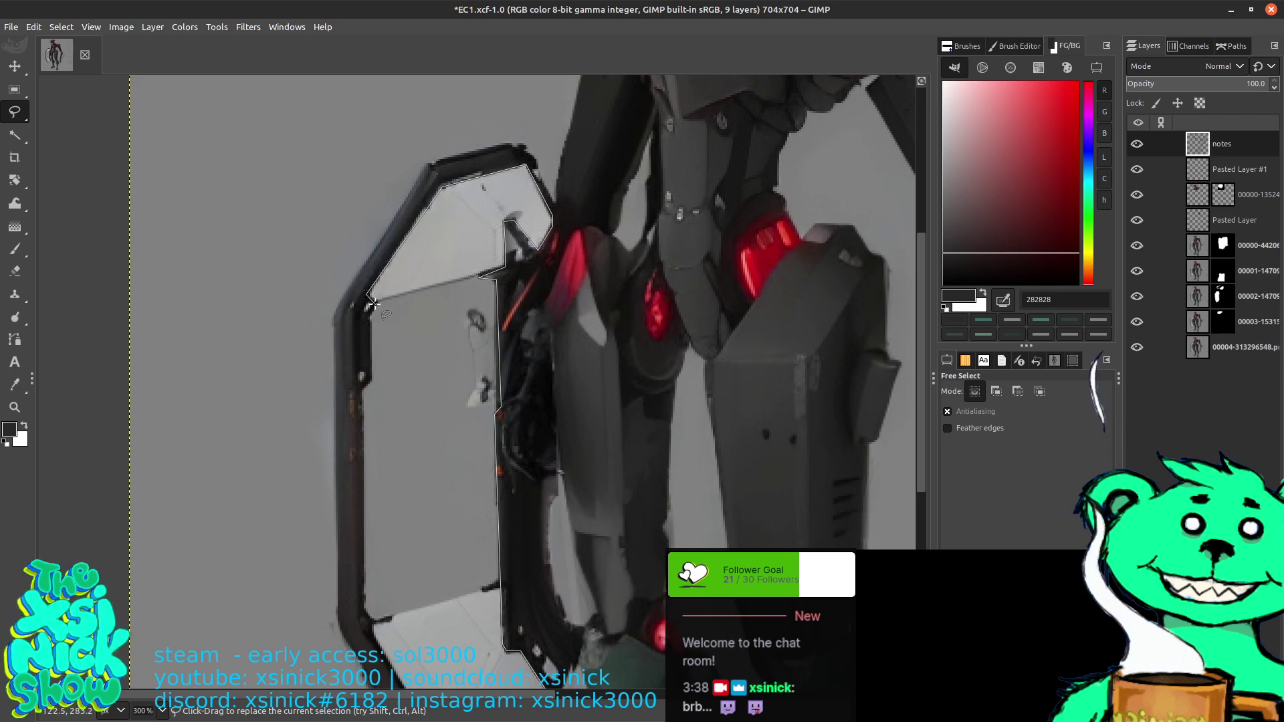
{"action": "left_click", "coordinate": [370, 380]}
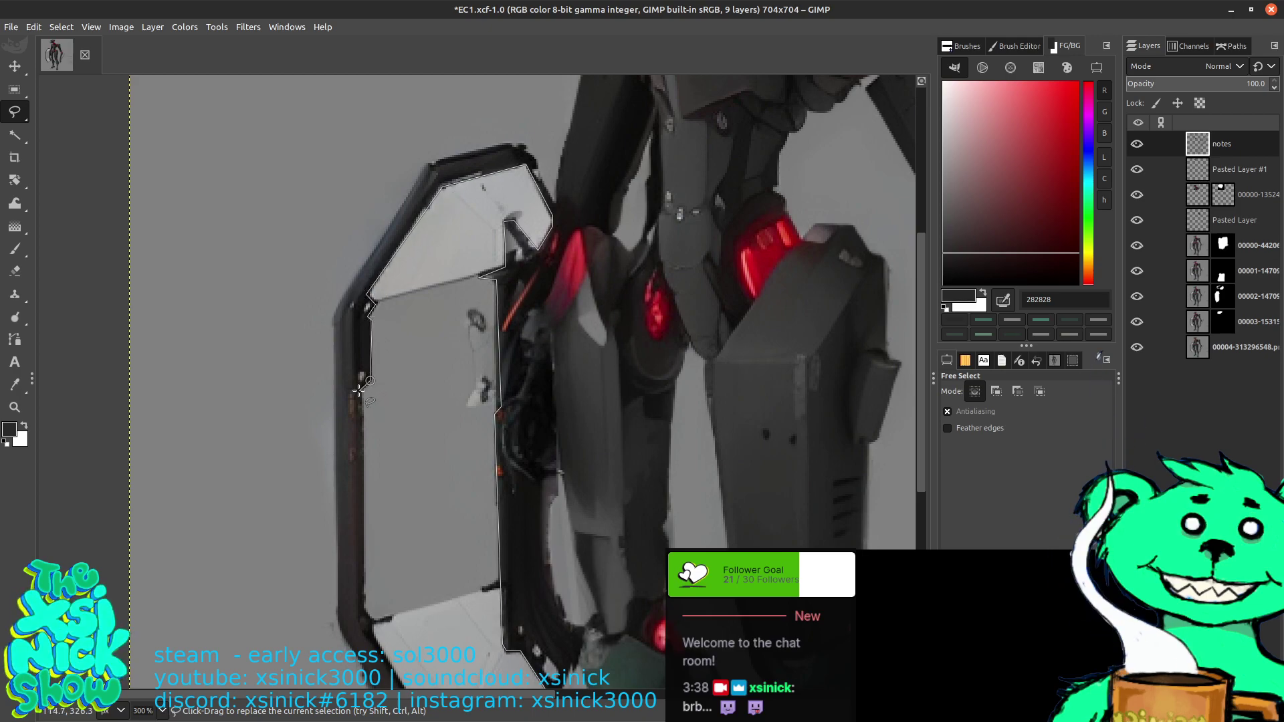
{"action": "scroll", "coordinate": [386, 549], "scroll_direction": "down", "scroll_amount": 5}
{"action": "left_click", "coordinate": [359, 361]}
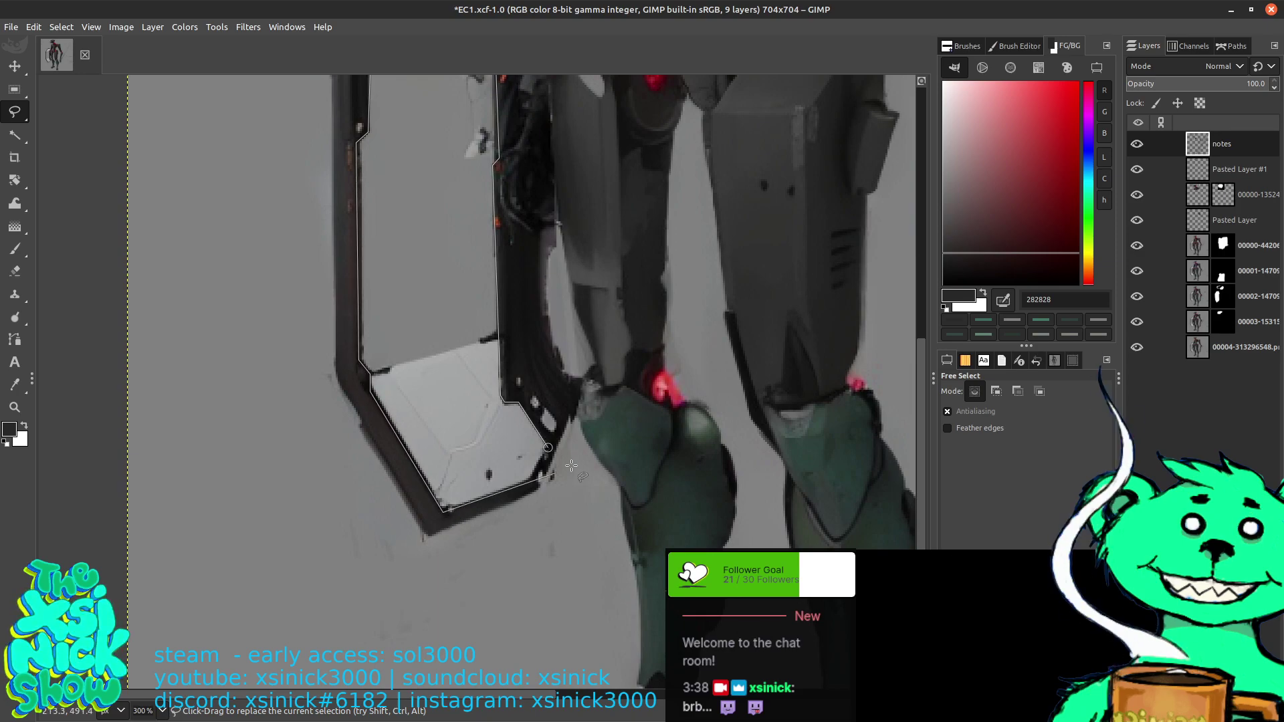
{"action": "left_click", "coordinate": [539, 477]}
{"action": "left_click", "coordinate": [548, 447]}
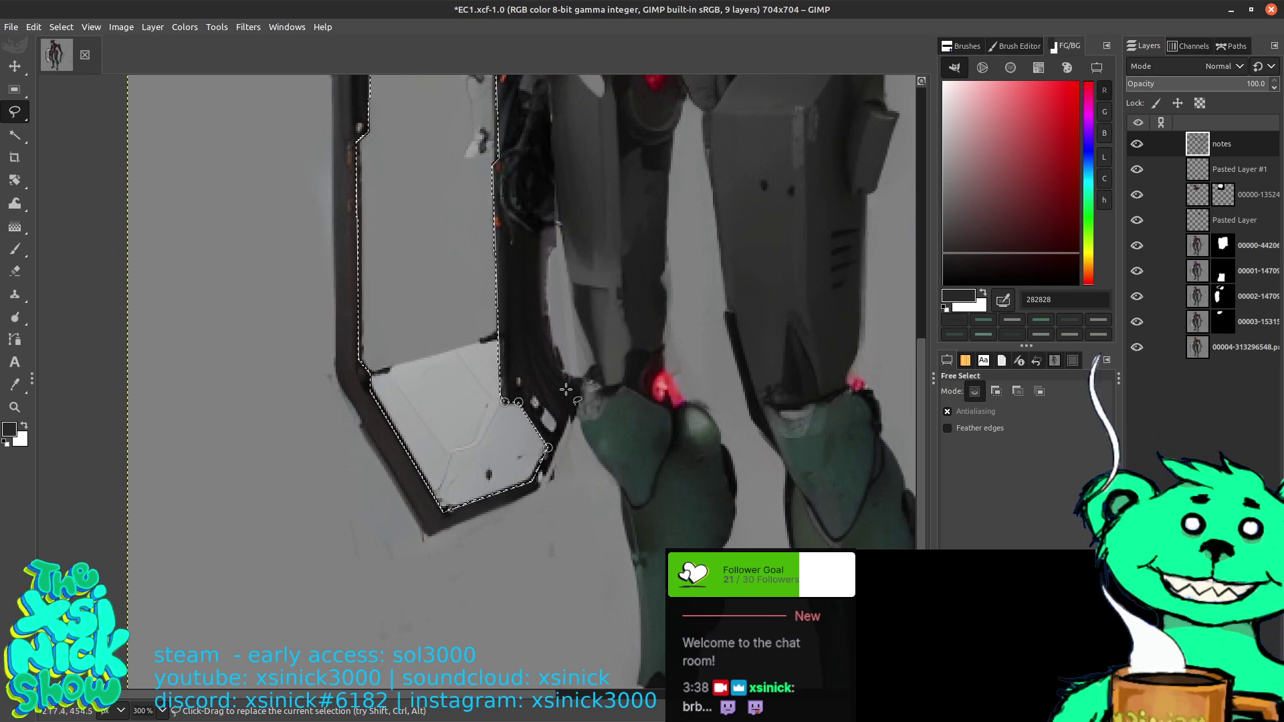
{"action": "key", "text": "Return"}
Try a Levels adjustment on the notes layer, then cancel it
{"action": "scroll", "coordinate": [468, 334], "scroll_direction": "up", "scroll_amount": 3}
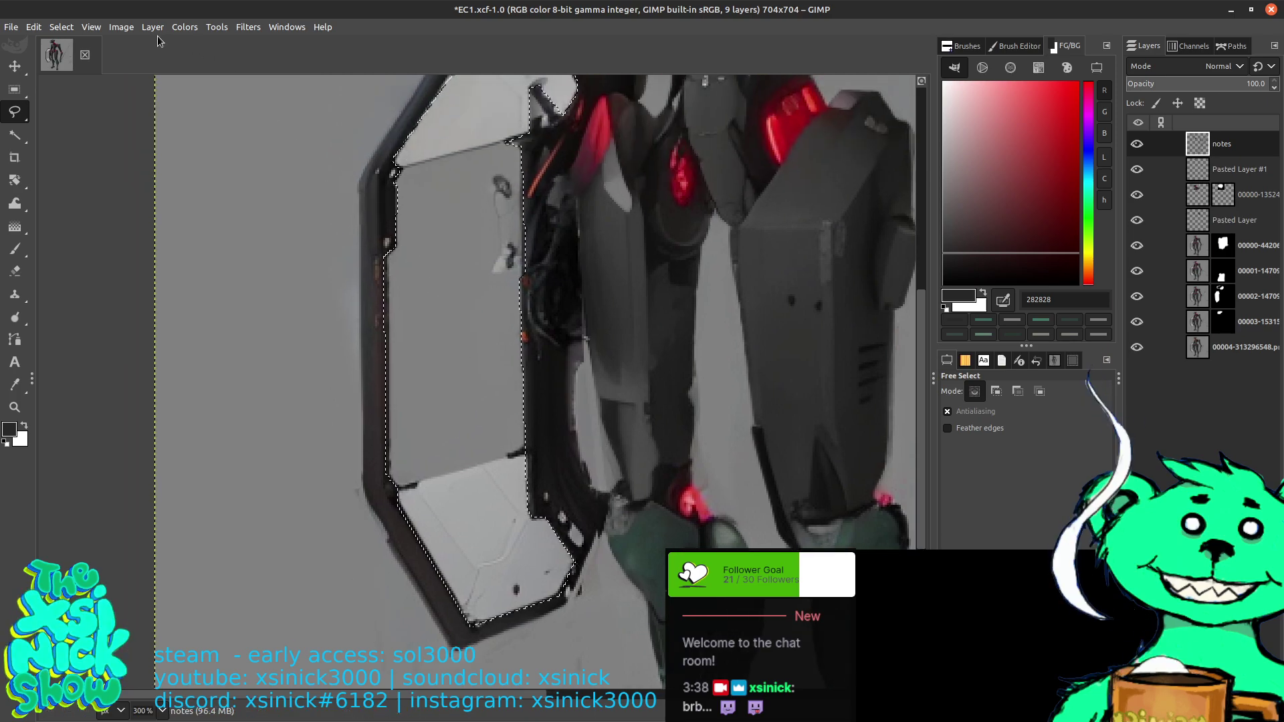
{"action": "left_click", "coordinate": [153, 27]}
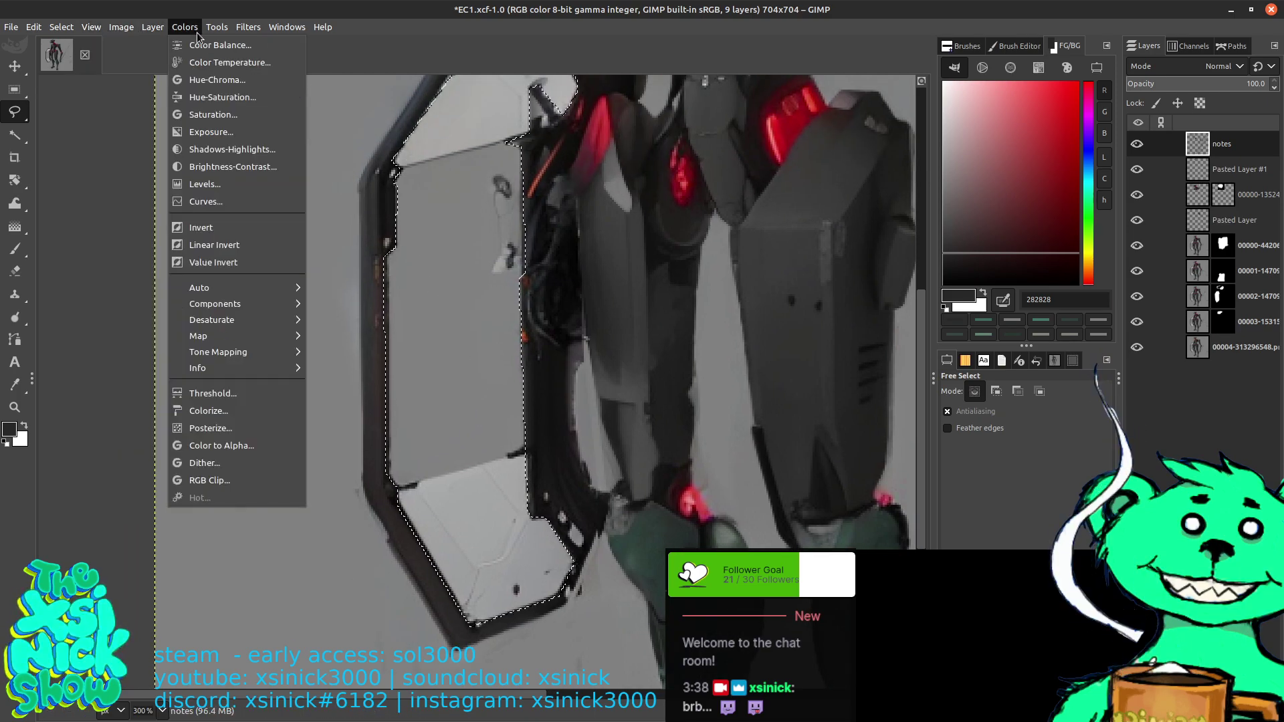
{"action": "left_click", "coordinate": [204, 184]}
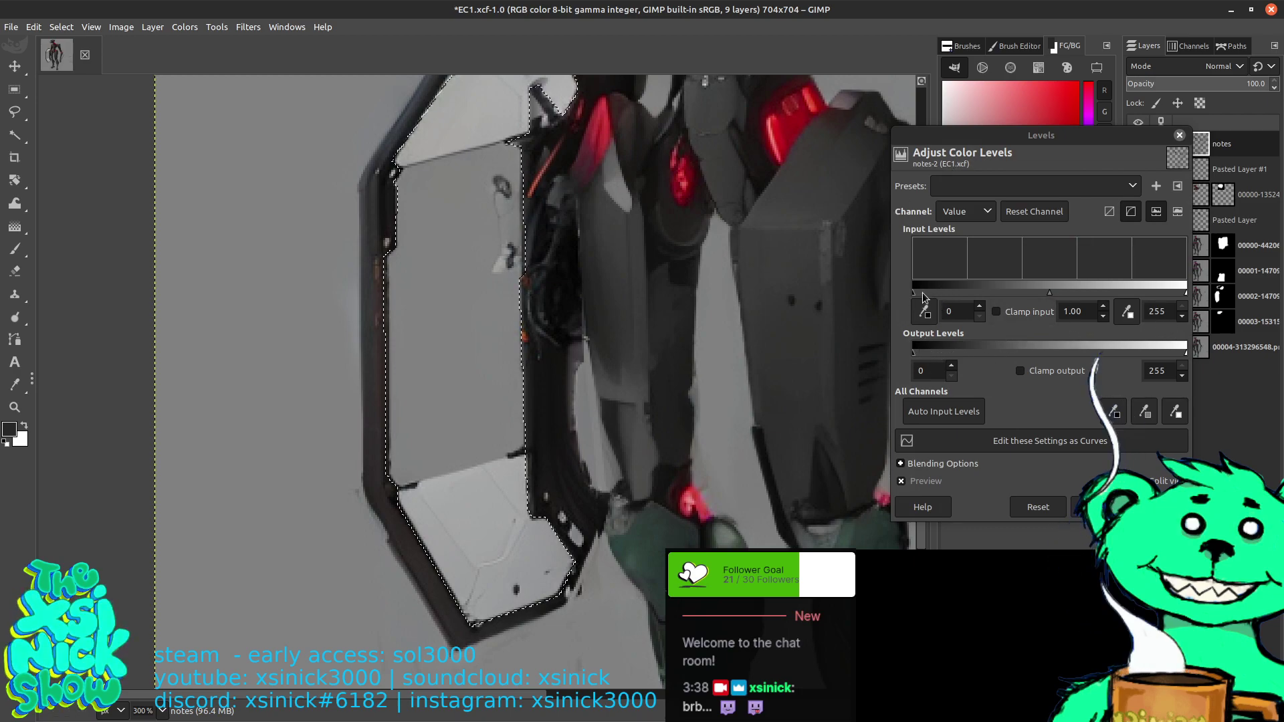
{"action": "mouse_move", "coordinate": [923, 296]}
{"action": "left_mouse_down"}
{"action": "mouse_move", "coordinate": [995, 296]}
{"action": "mouse_move", "coordinate": [913, 292]}
{"action": "left_mouse_up"}
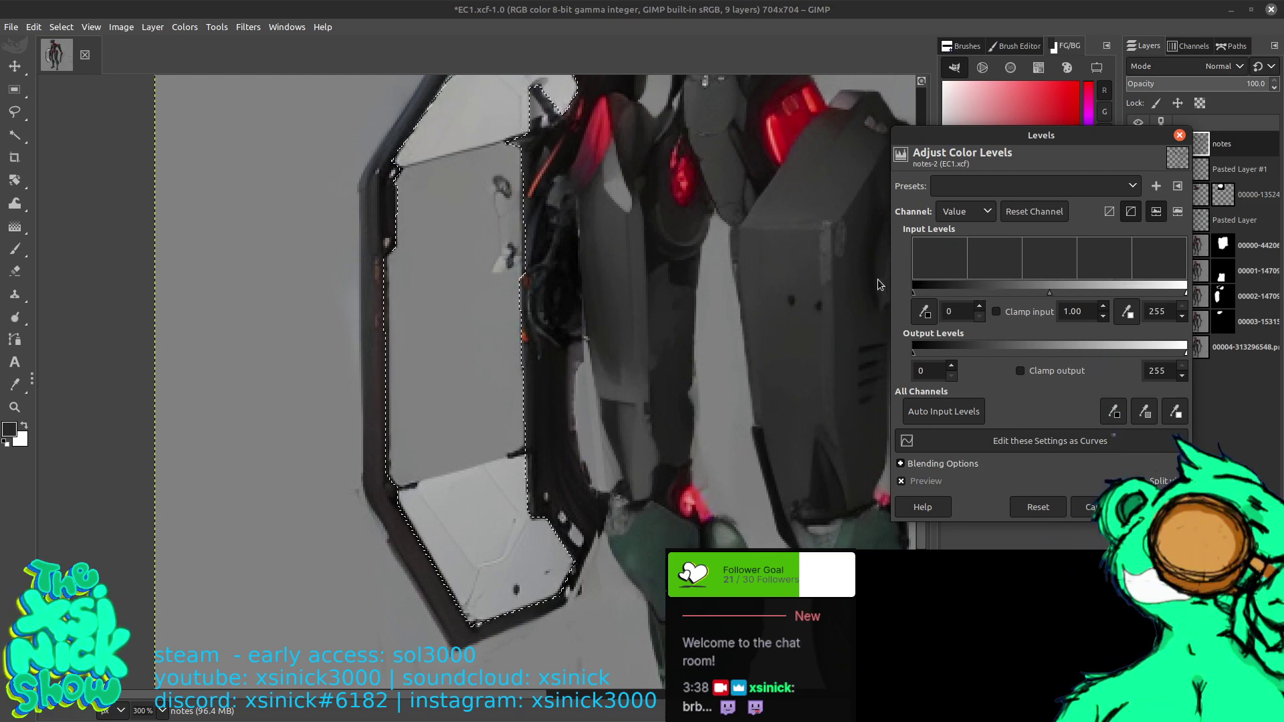
{"action": "left_click", "coordinate": [1096, 507]}
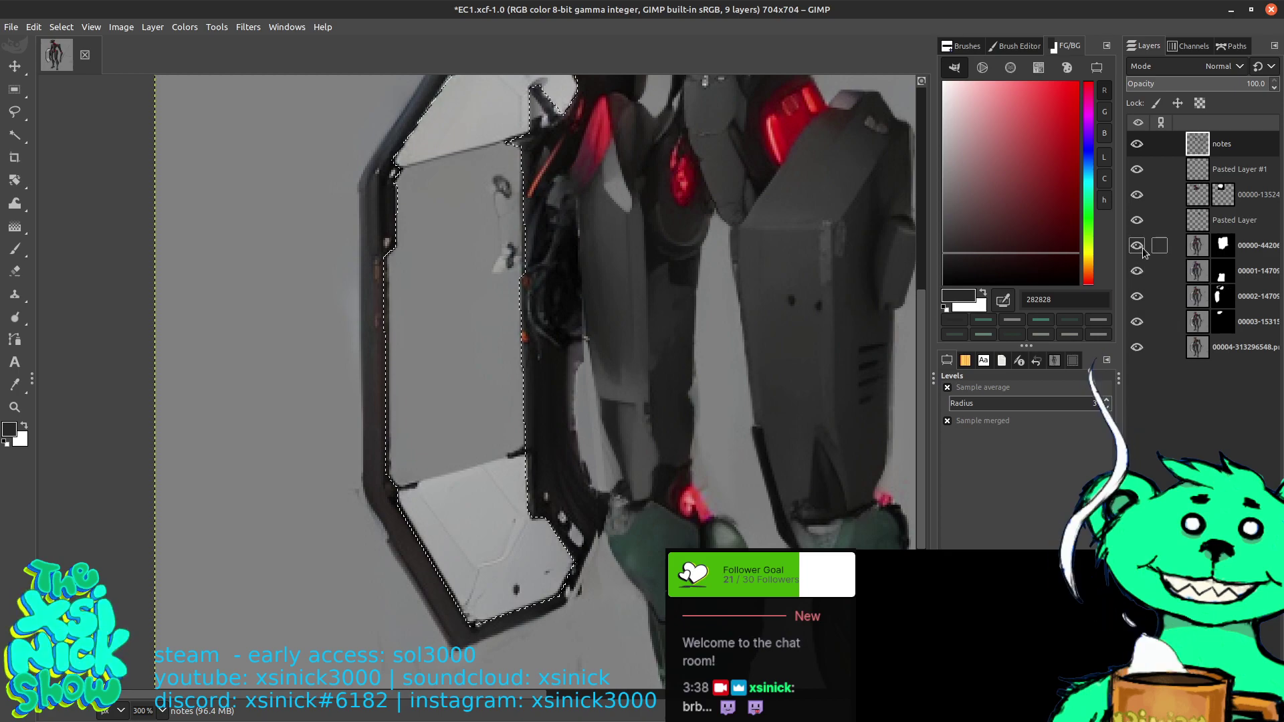
Toggle the render layers' visibility to compare and make 00002-1470953558.png active
{"action": "left_click", "coordinate": [1137, 246]}
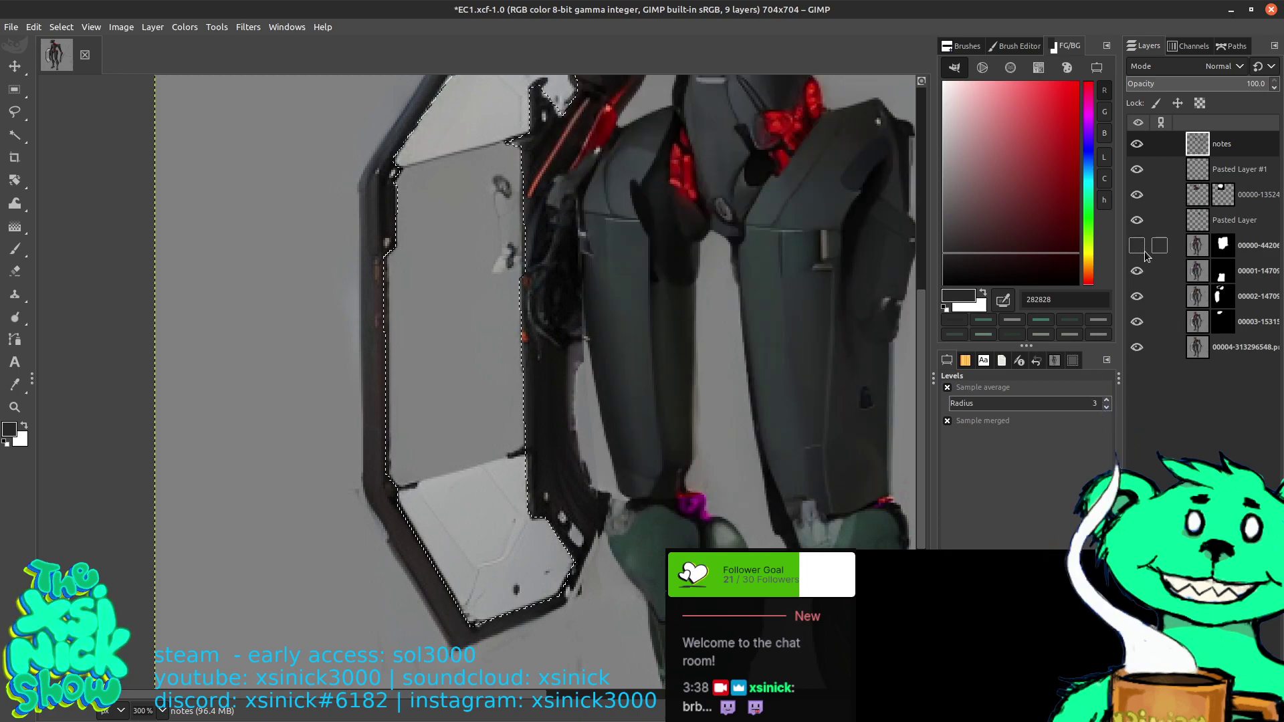
{"action": "left_click", "coordinate": [1137, 347]}
{"action": "left_click", "coordinate": [1138, 323]}
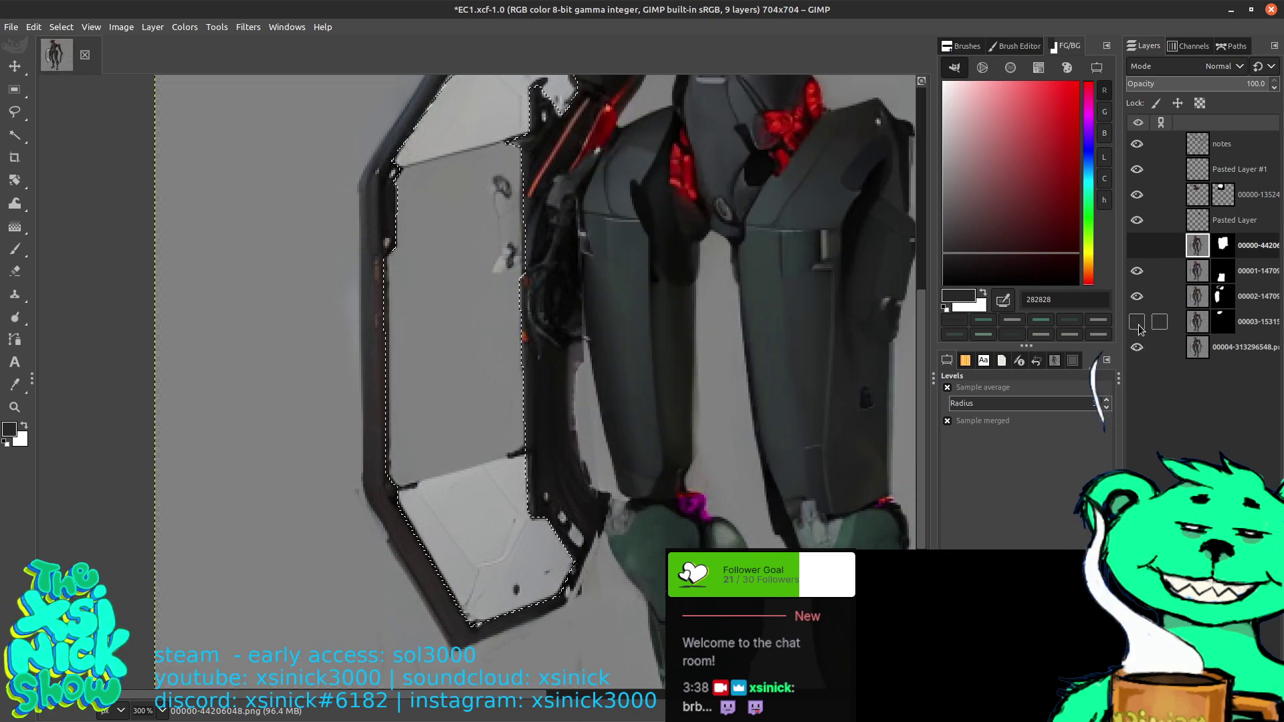
{"action": "left_click", "coordinate": [1136, 297]}
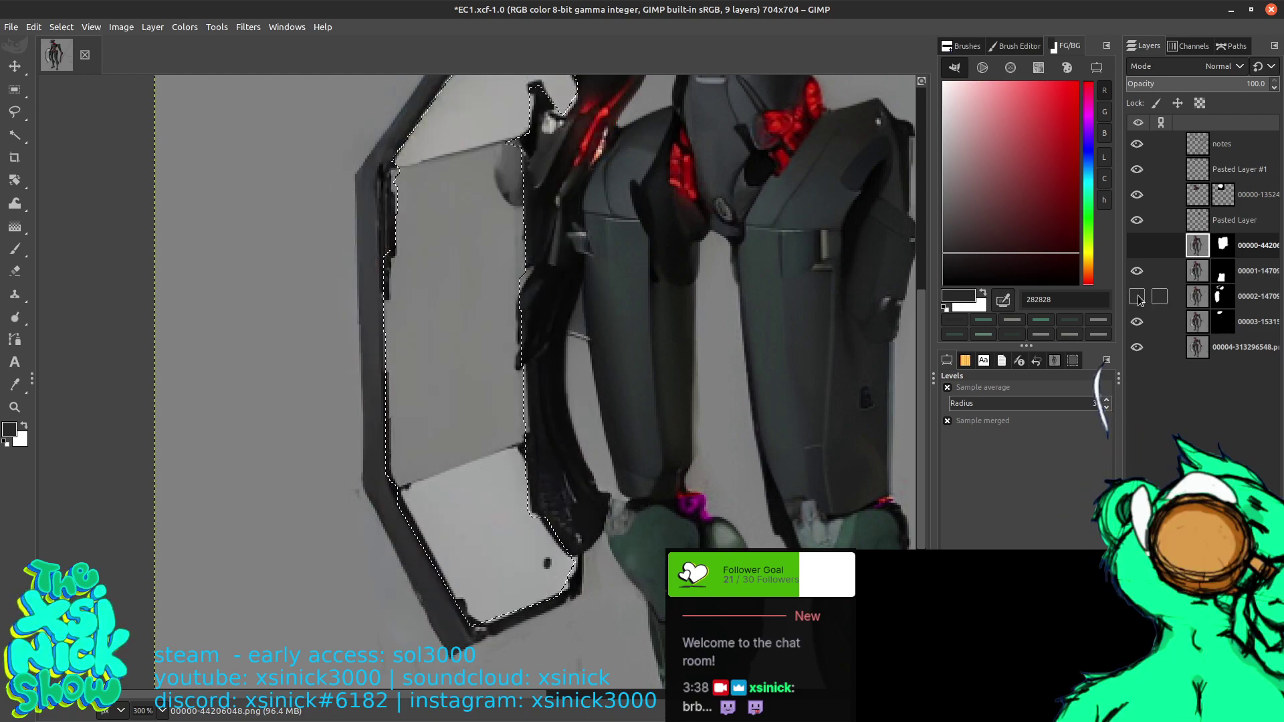
{"action": "left_click", "coordinate": [1252, 302]}
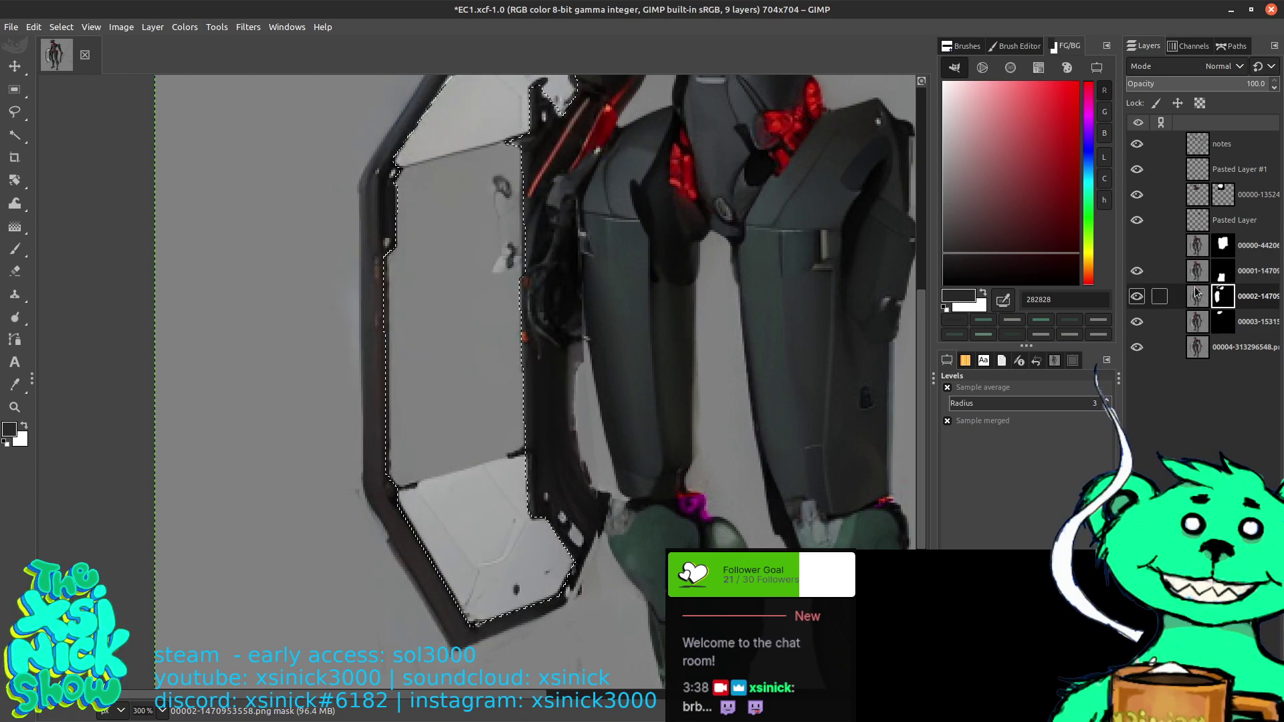
{"action": "left_click", "coordinate": [1195, 299]}
{"action": "left_click", "coordinate": [1137, 245]}
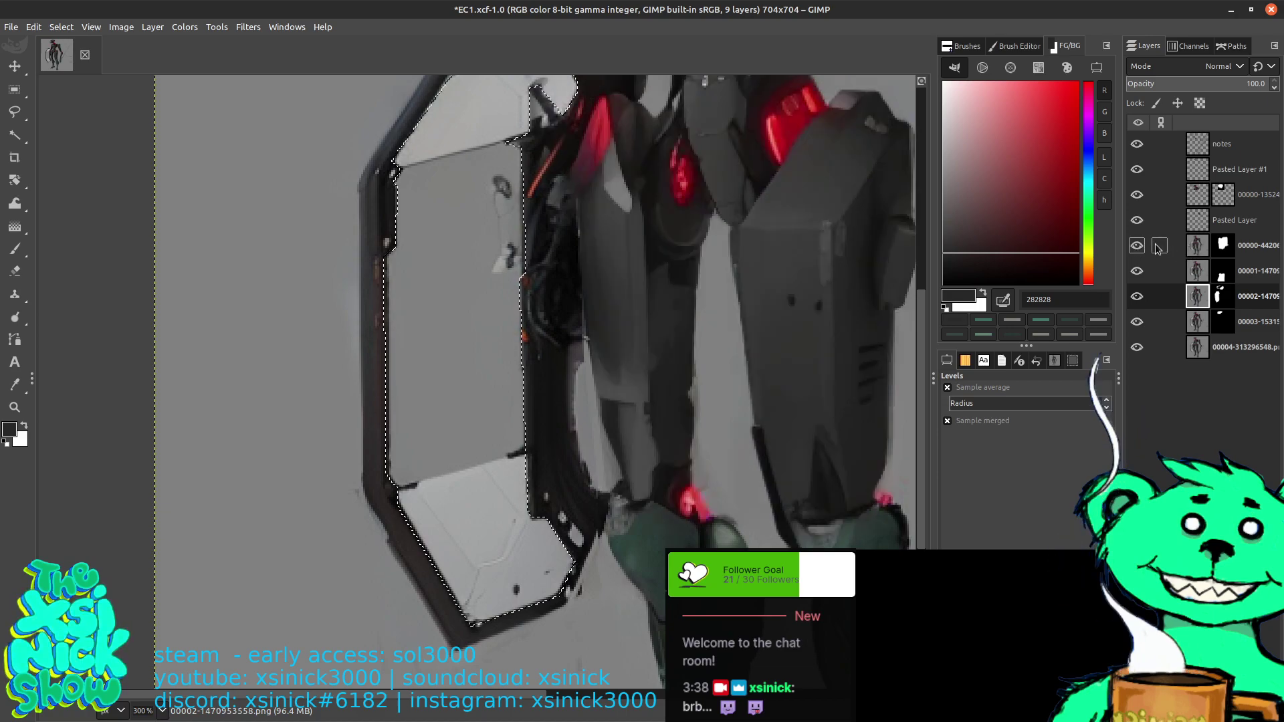
{"action": "left_click", "coordinate": [1139, 246]}
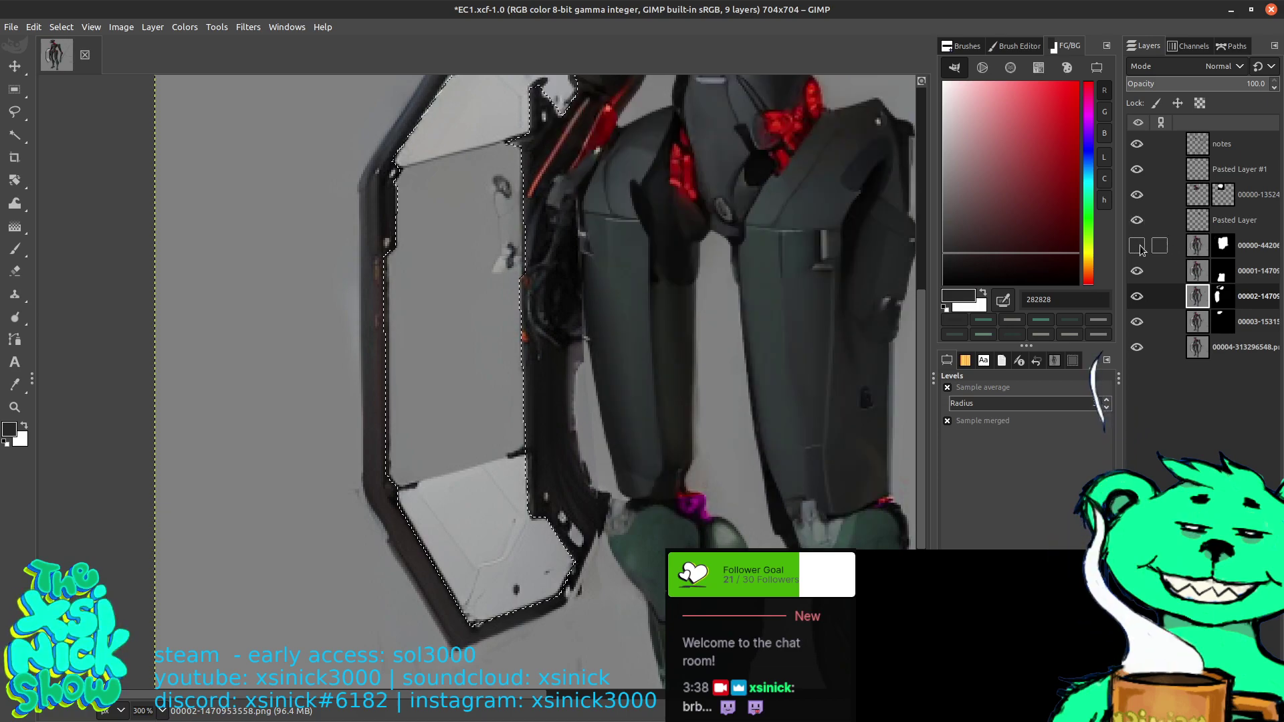
{"action": "left_click", "coordinate": [1143, 248]}
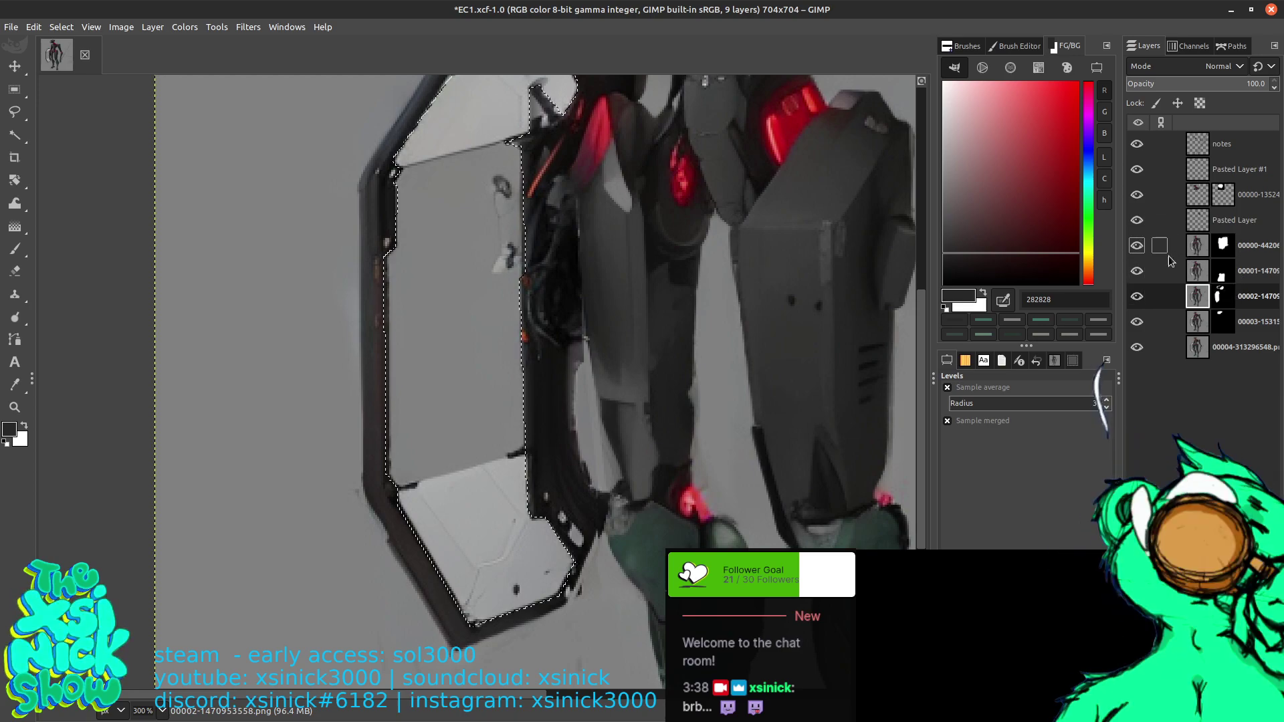
Apply Levels to the shield panel with input 45, gamma 0.68 and white point 186
{"action": "left_click", "coordinate": [185, 27]}
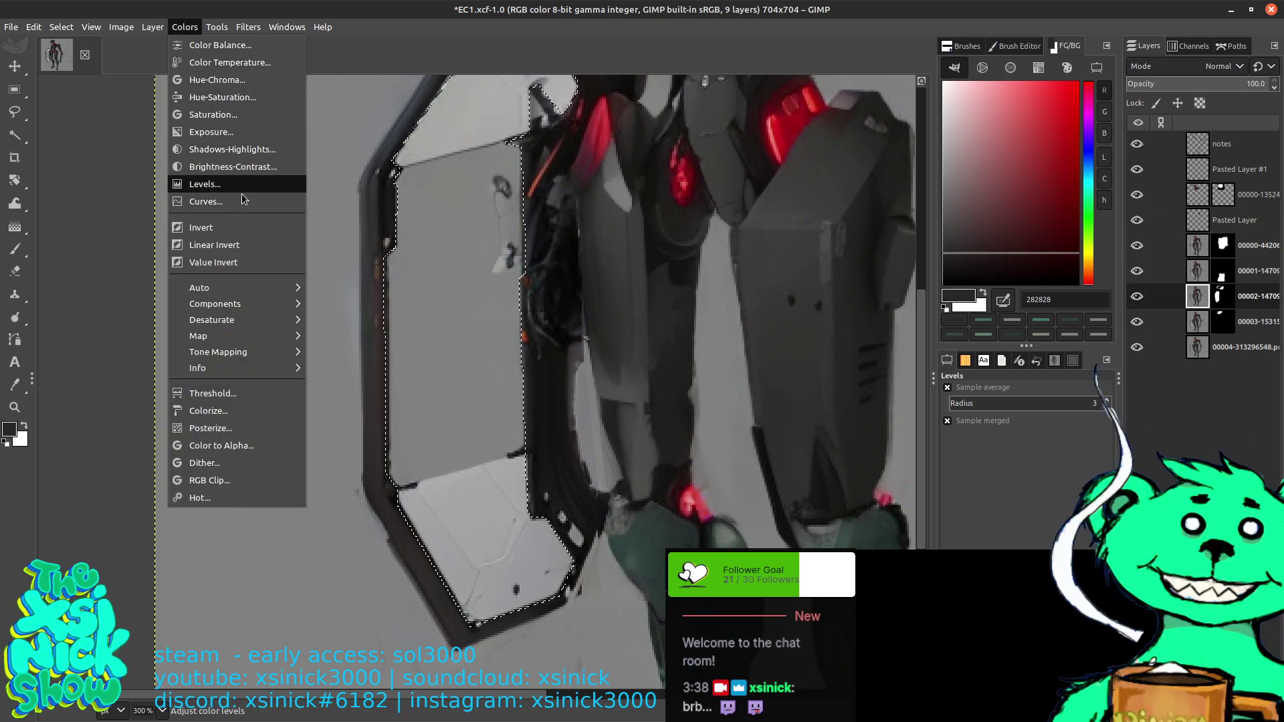
{"action": "left_click", "coordinate": [230, 184]}
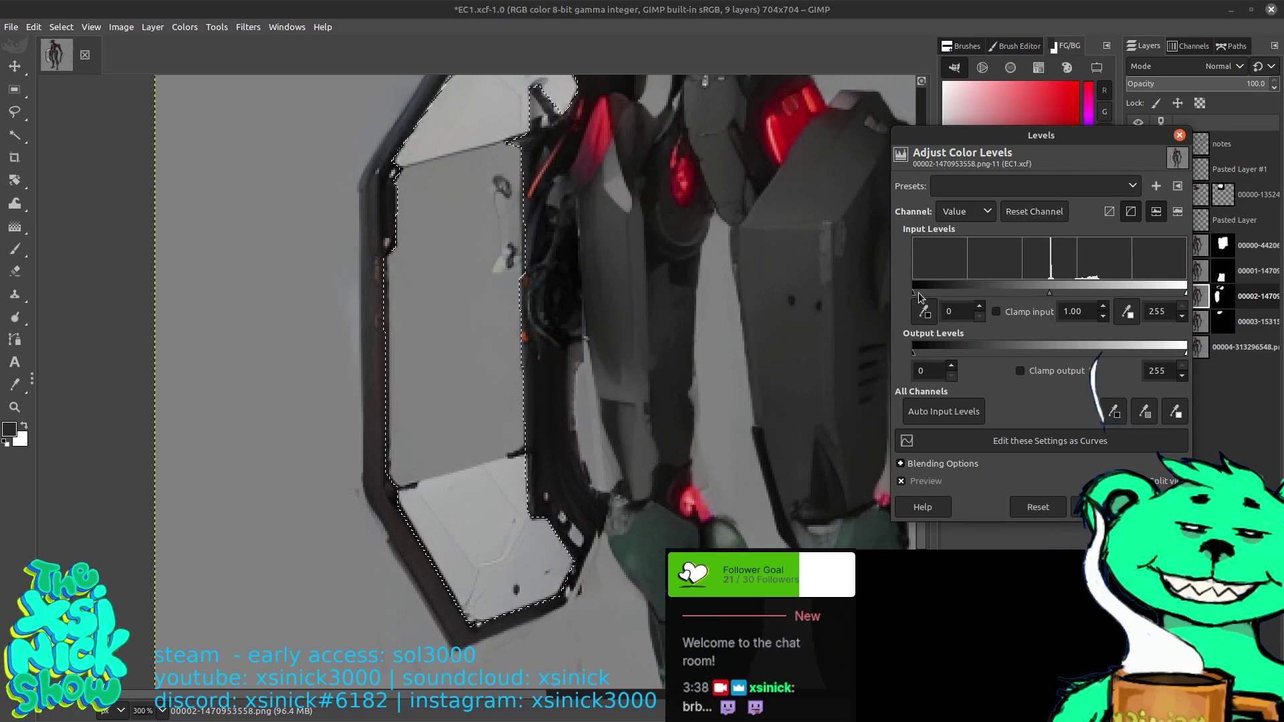
{"action": "mouse_move", "coordinate": [919, 297]}
{"action": "left_mouse_down"}
{"action": "mouse_move", "coordinate": [994, 295]}
{"action": "mouse_move", "coordinate": [965, 295]}
{"action": "left_mouse_up"}
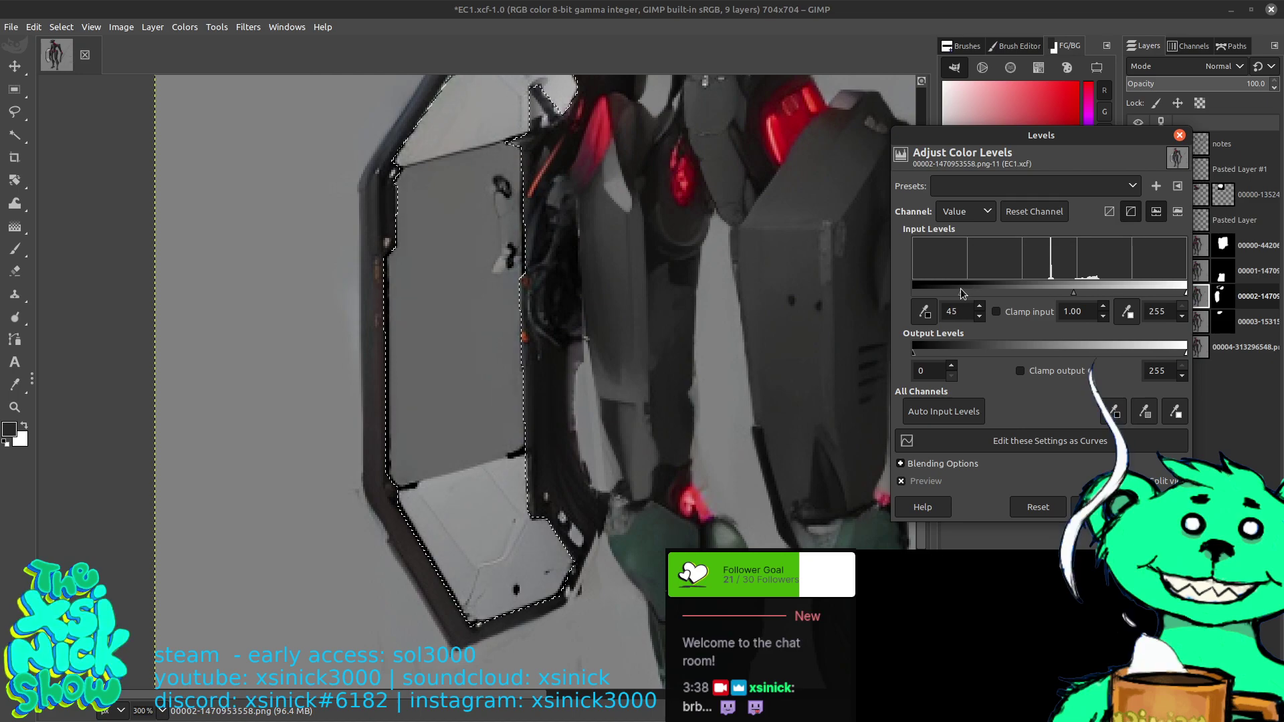
{"action": "mouse_move", "coordinate": [961, 289]}
{"action": "left_mouse_down"}
{"action": "mouse_move", "coordinate": [893, 289]}
{"action": "mouse_move", "coordinate": [926, 296]}
{"action": "left_mouse_up"}
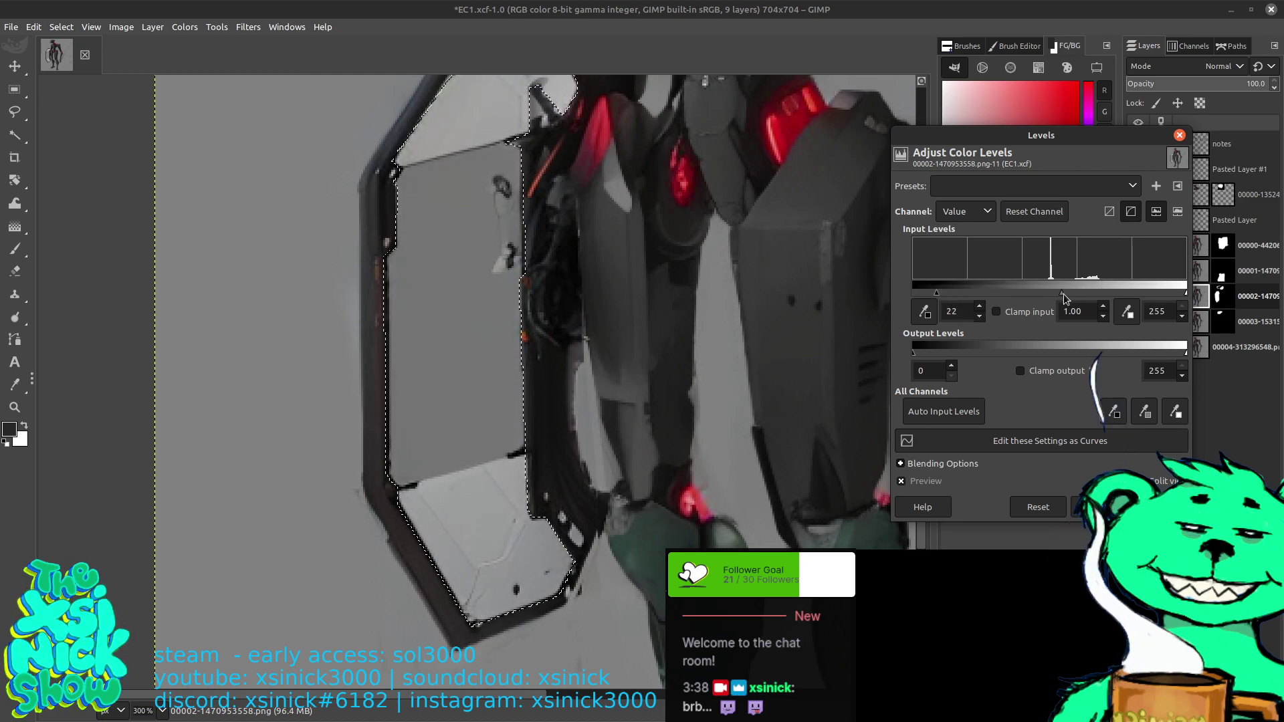
{"action": "left_click_drag", "start_coordinate": [1107, 294], "coordinate": [1084, 296]}
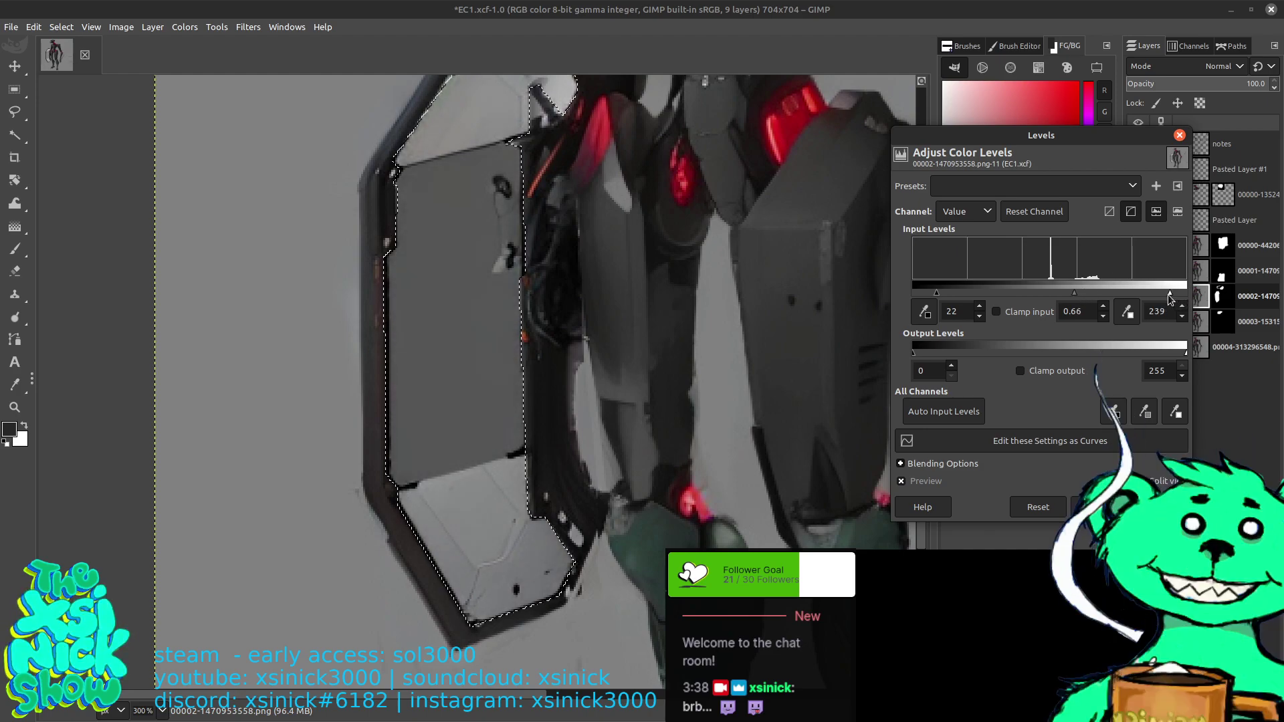
{"action": "left_click_drag", "start_coordinate": [1184, 294], "coordinate": [1137, 294]}
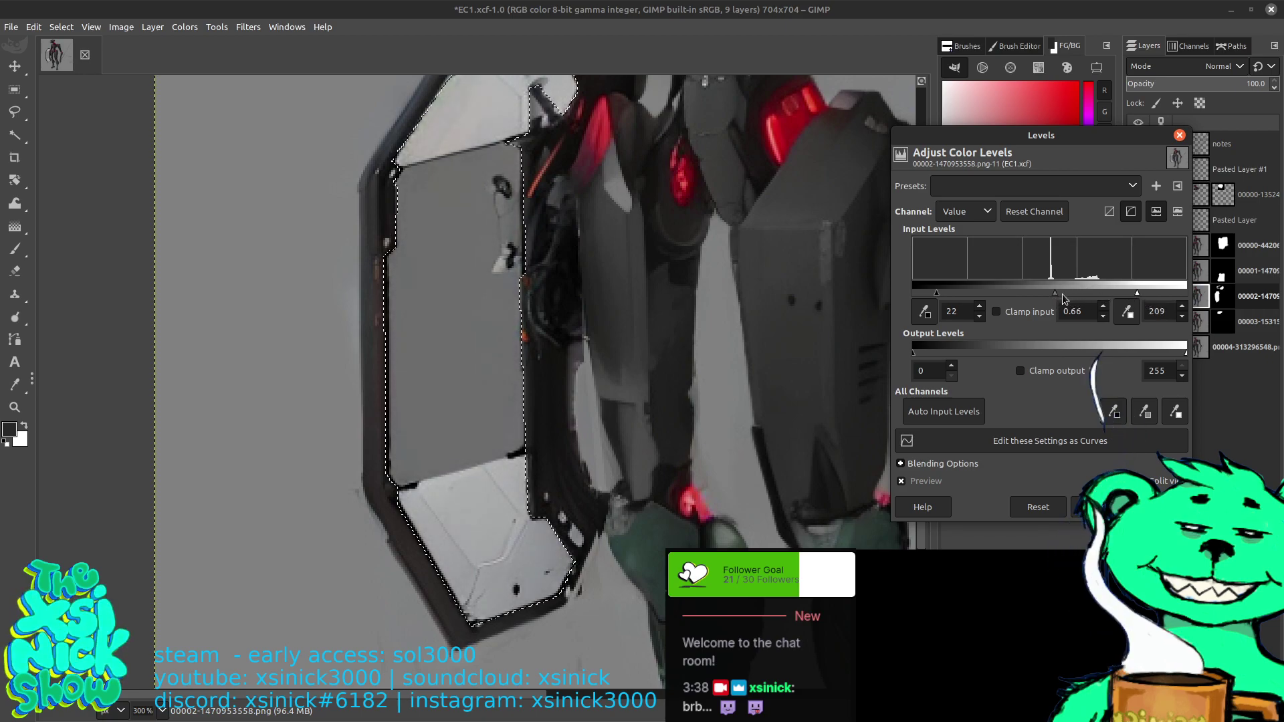
{"action": "mouse_move", "coordinate": [1063, 294]}
{"action": "left_mouse_down"}
{"action": "mouse_move", "coordinate": [1122, 300]}
{"action": "mouse_move", "coordinate": [1050, 296]}
{"action": "left_mouse_up"}
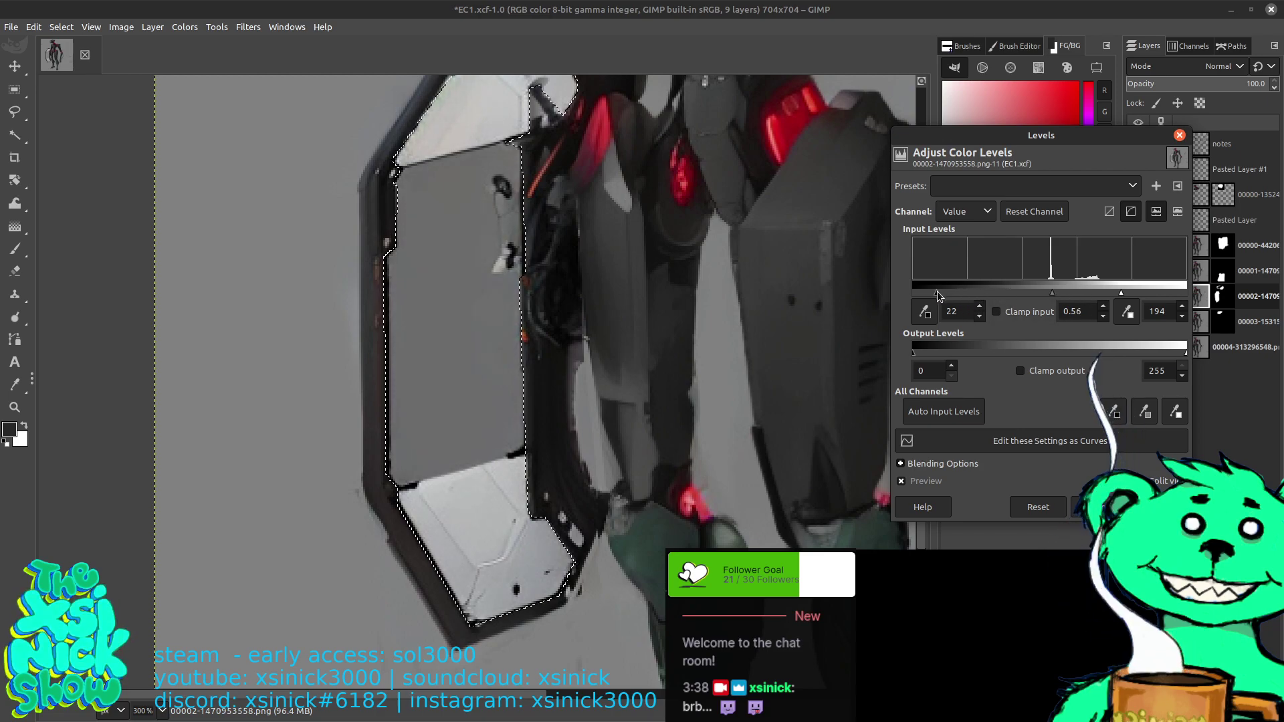
{"action": "left_click_drag", "start_coordinate": [938, 295], "coordinate": [962, 289]}
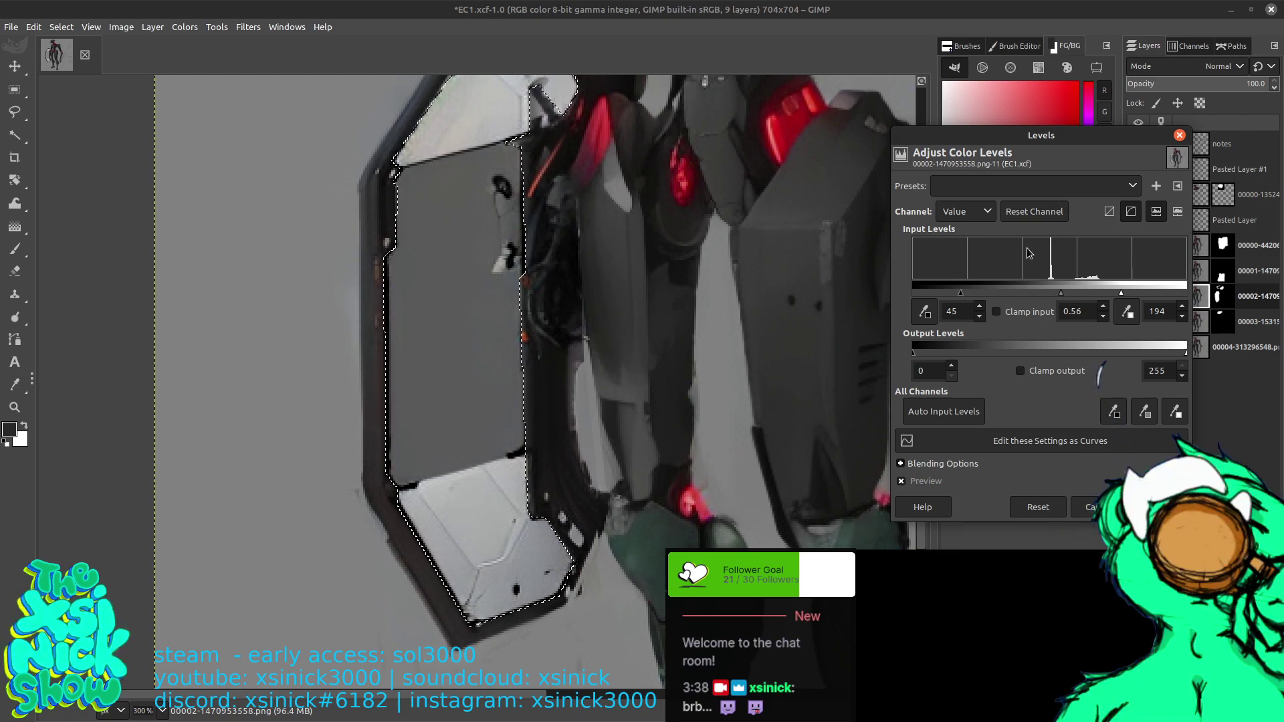
{"action": "left_click_drag", "start_coordinate": [1060, 293], "coordinate": [1113, 296]}
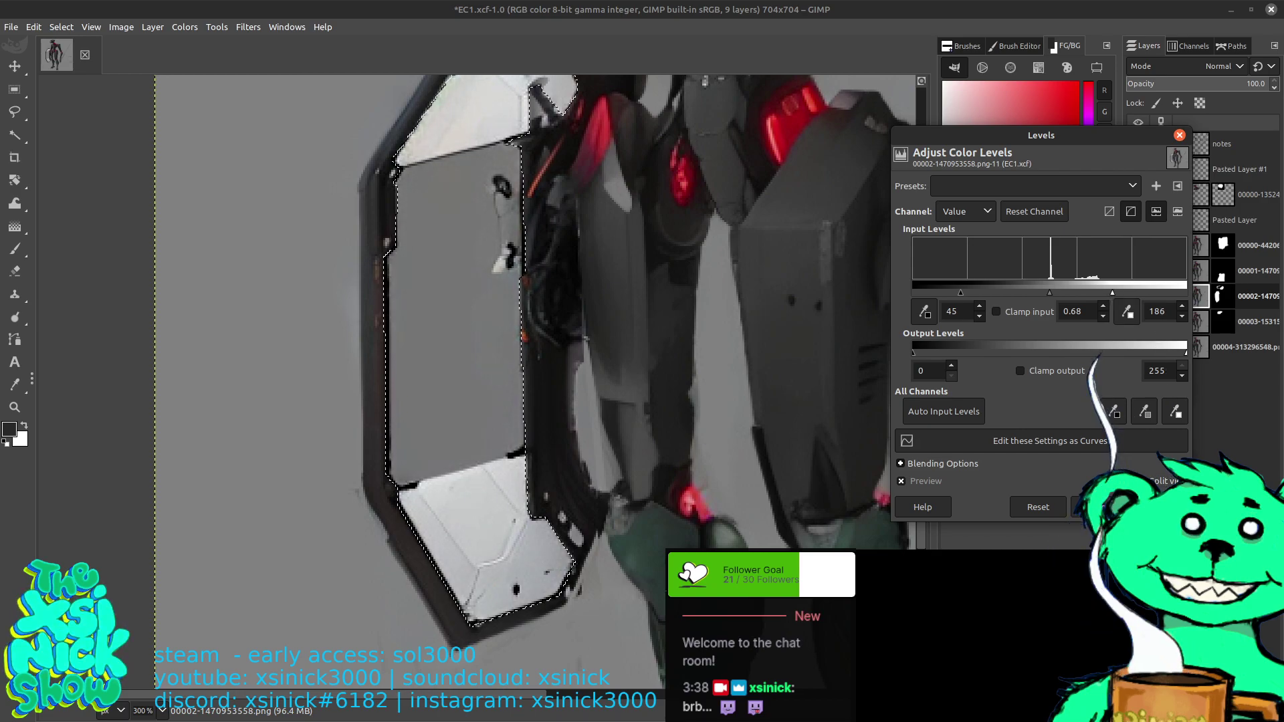
{"action": "left_click", "coordinate": [1097, 507]}
Deselect the shield panel and scroll around to check the whole figure
{"action": "scroll", "coordinate": [652, 306], "scroll_direction": "up", "scroll_amount": 3}
{"action": "scroll", "coordinate": [652, 307], "scroll_direction": "right", "scroll_amount": 1}
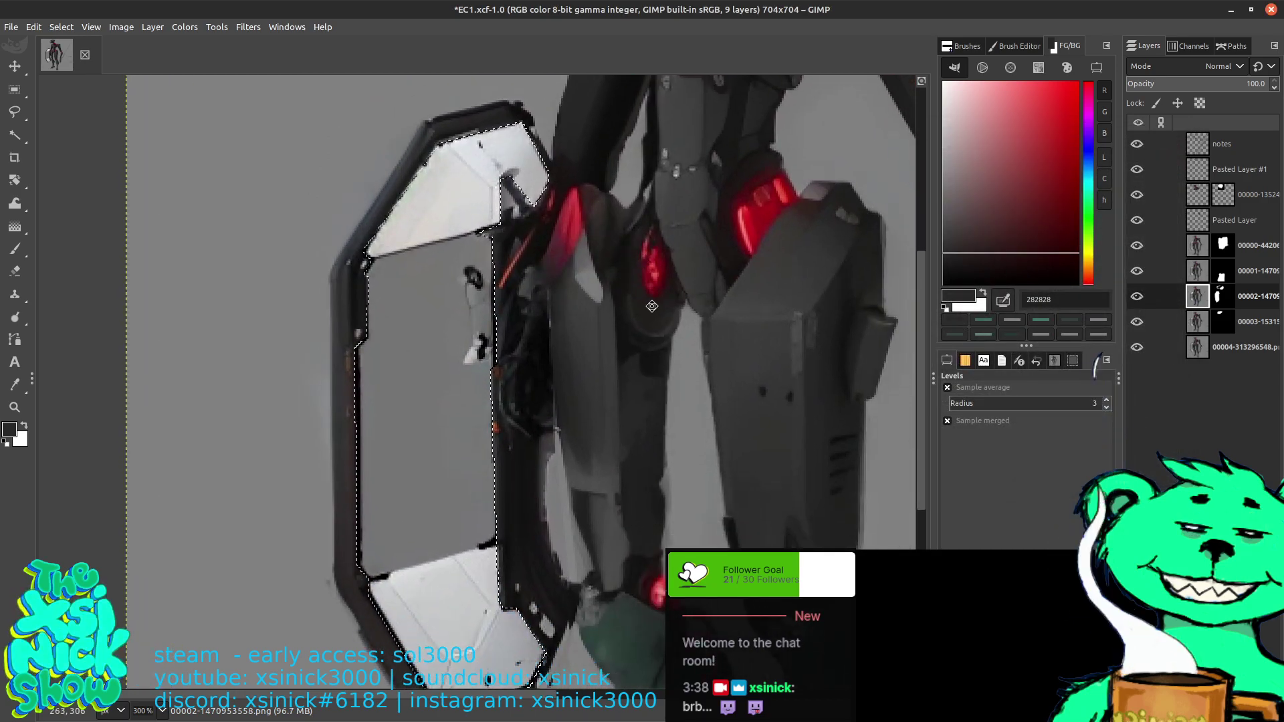
{"action": "scroll", "coordinate": [656, 294], "scroll_direction": "down", "scroll_amount": 1}
{"action": "key", "text": "ctrl+shift+a"}
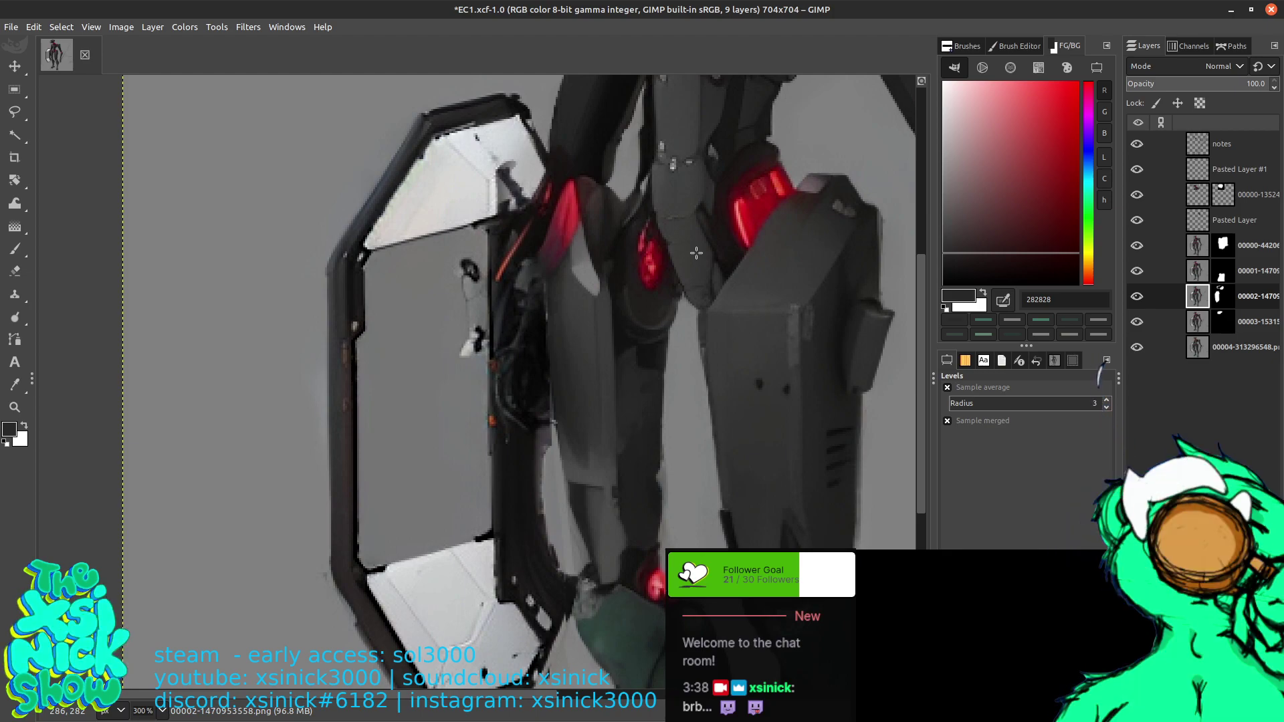
{"action": "scroll", "coordinate": [669, 294], "scroll_direction": "up", "scroll_amount": 3}
{"action": "scroll", "coordinate": [651, 330], "scroll_direction": "right", "scroll_amount": 3}
{"action": "scroll", "coordinate": [650, 330], "scroll_direction": "down", "scroll_amount": 1}
{"action": "scroll", "coordinate": [723, 260], "scroll_direction": "left", "scroll_amount": 2}
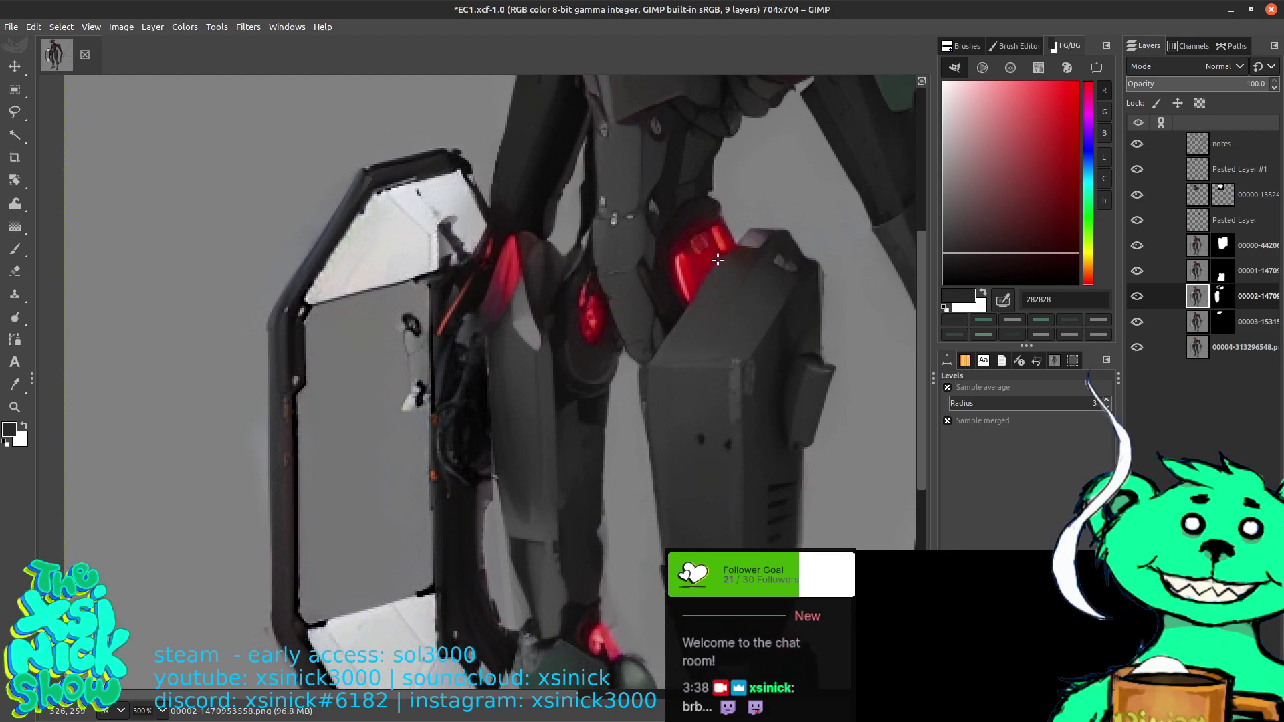
{"action": "scroll", "coordinate": [732, 251], "scroll_direction": "up", "scroll_amount": 1}
{"action": "scroll", "coordinate": [732, 250], "scroll_direction": "down", "scroll_amount": 1}
{"action": "scroll", "coordinate": [716, 288], "scroll_direction": "up", "scroll_amount": 2}
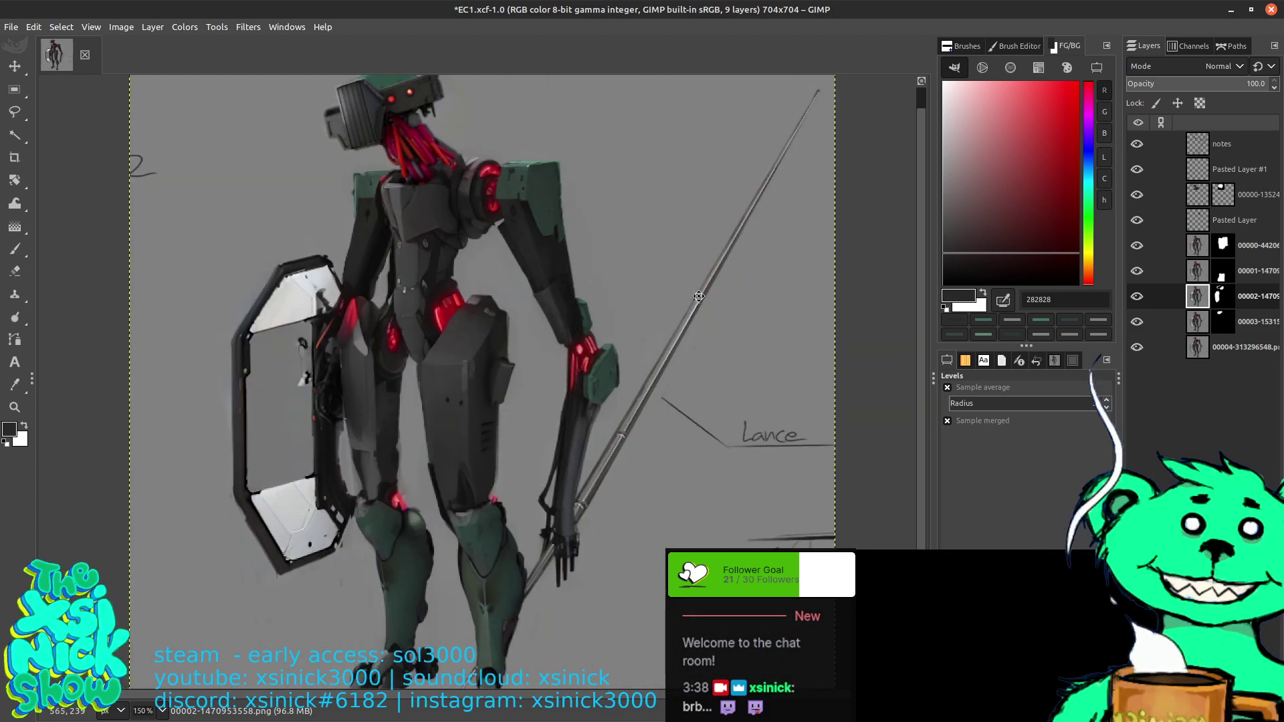
{"action": "scroll", "coordinate": [708, 314], "scroll_direction": "left", "scroll_amount": 2}
{"action": "scroll", "coordinate": [709, 328], "scroll_direction": "left", "scroll_amount": 3}
{"action": "scroll", "coordinate": [742, 314], "scroll_direction": "left", "scroll_amount": 1}
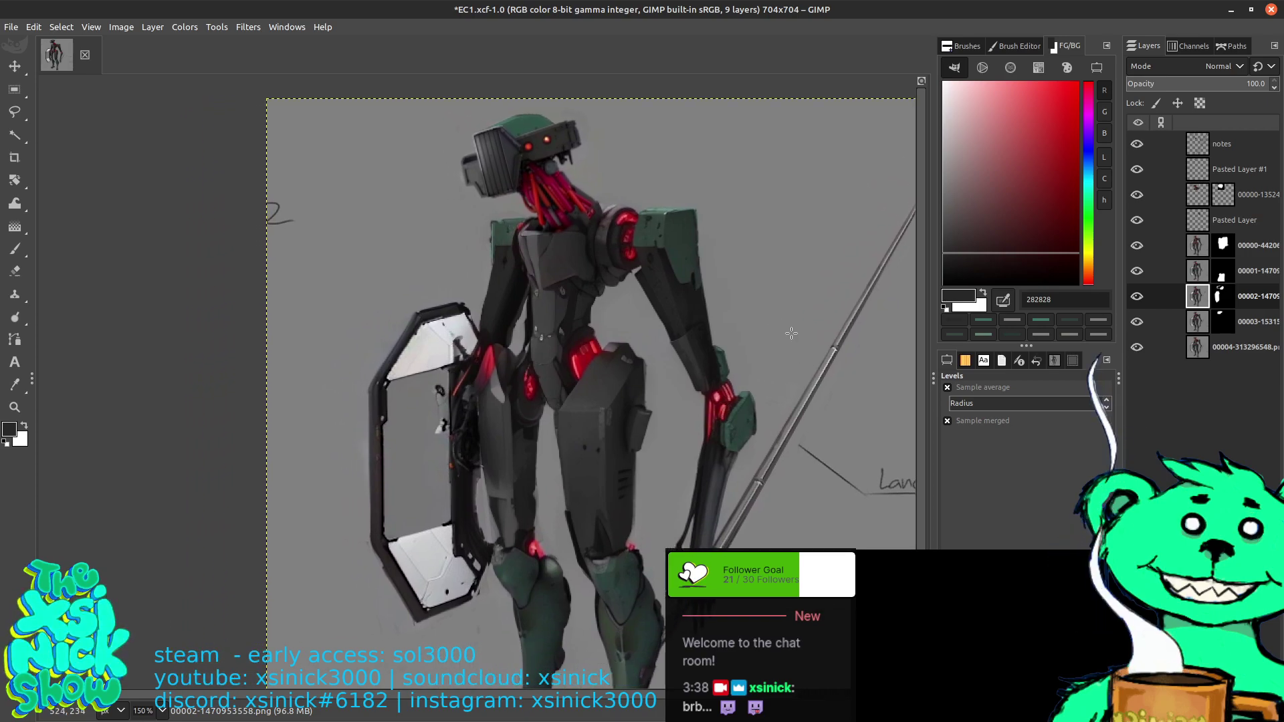
{"action": "scroll", "coordinate": [776, 304], "scroll_direction": "left", "scroll_amount": 1}
{"action": "scroll", "coordinate": [803, 294], "scroll_direction": "left", "scroll_amount": 1}
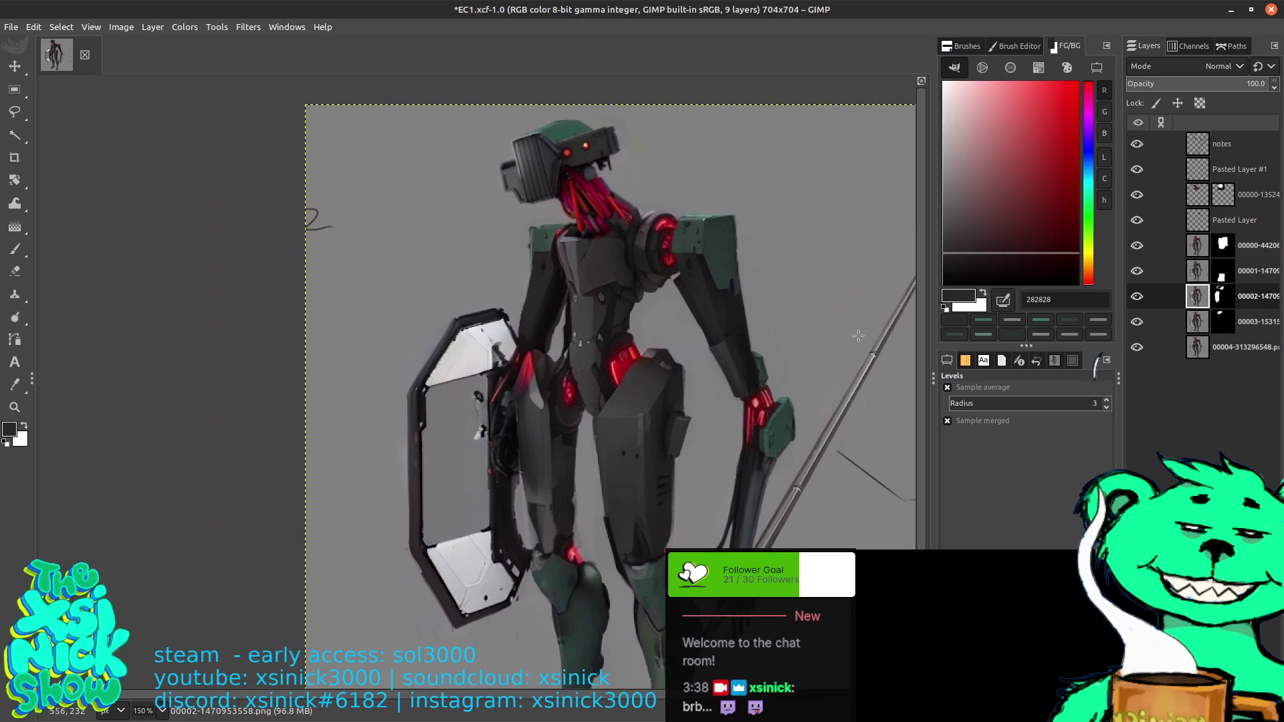
Make the notes layer active, then open Levels on it and cancel without changes
{"action": "left_click", "coordinate": [1221, 137]}
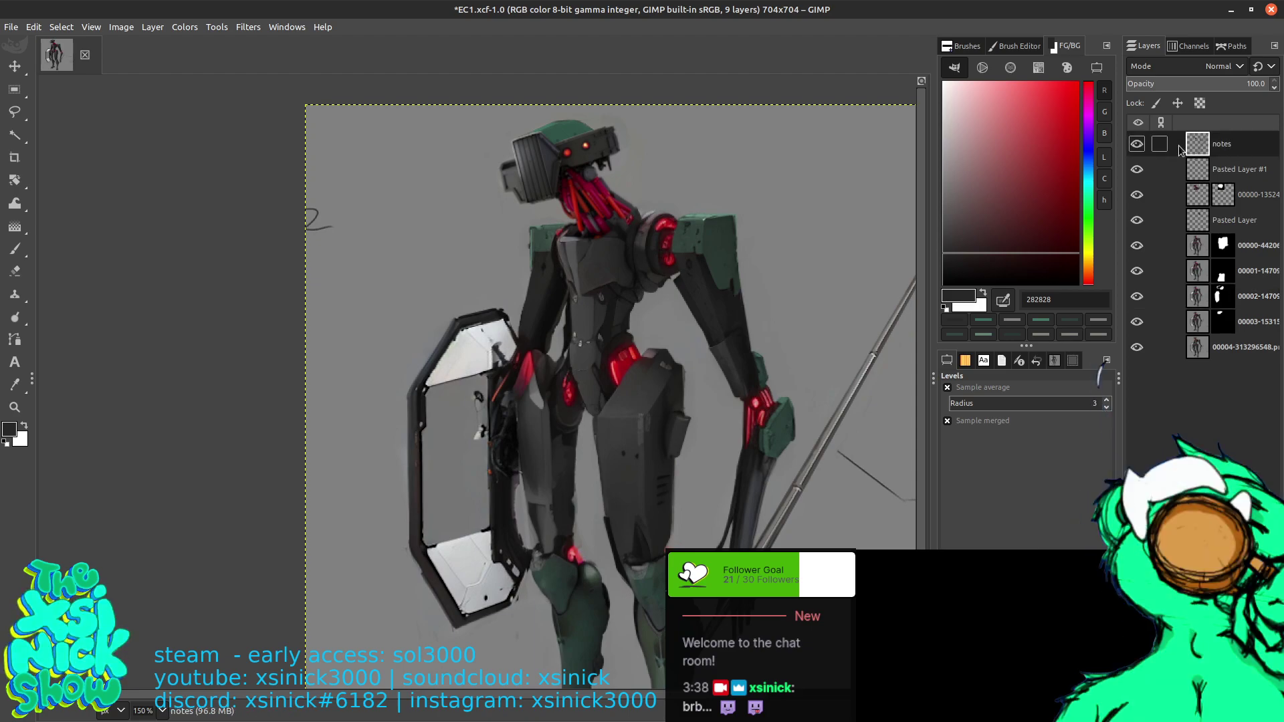
{"action": "scroll", "coordinate": [740, 352], "scroll_direction": "left", "scroll_amount": 3}
{"action": "scroll", "coordinate": [750, 346], "scroll_direction": "up", "scroll_amount": 1, "text": "ctrl"}
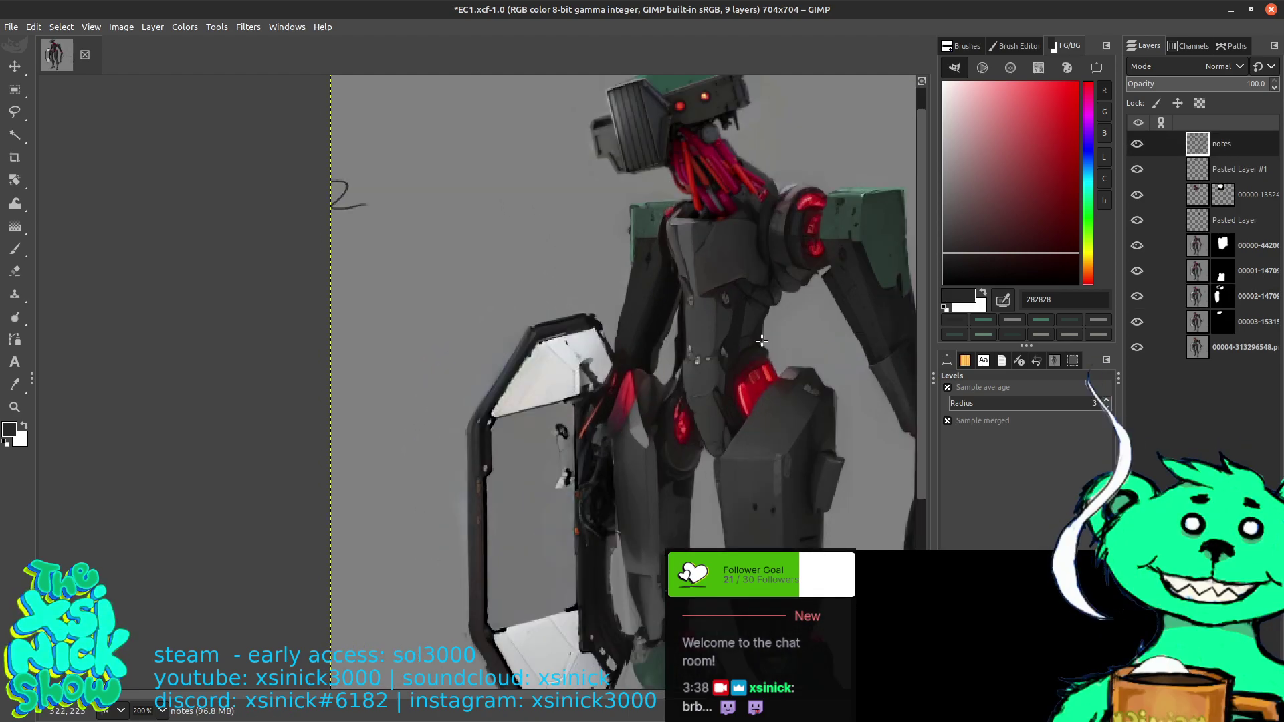
{"action": "scroll", "coordinate": [750, 346], "scroll_direction": "up", "scroll_amount": 1, "text": "ctrl"}
{"action": "scroll", "coordinate": [803, 321], "scroll_direction": "down", "scroll_amount": 1}
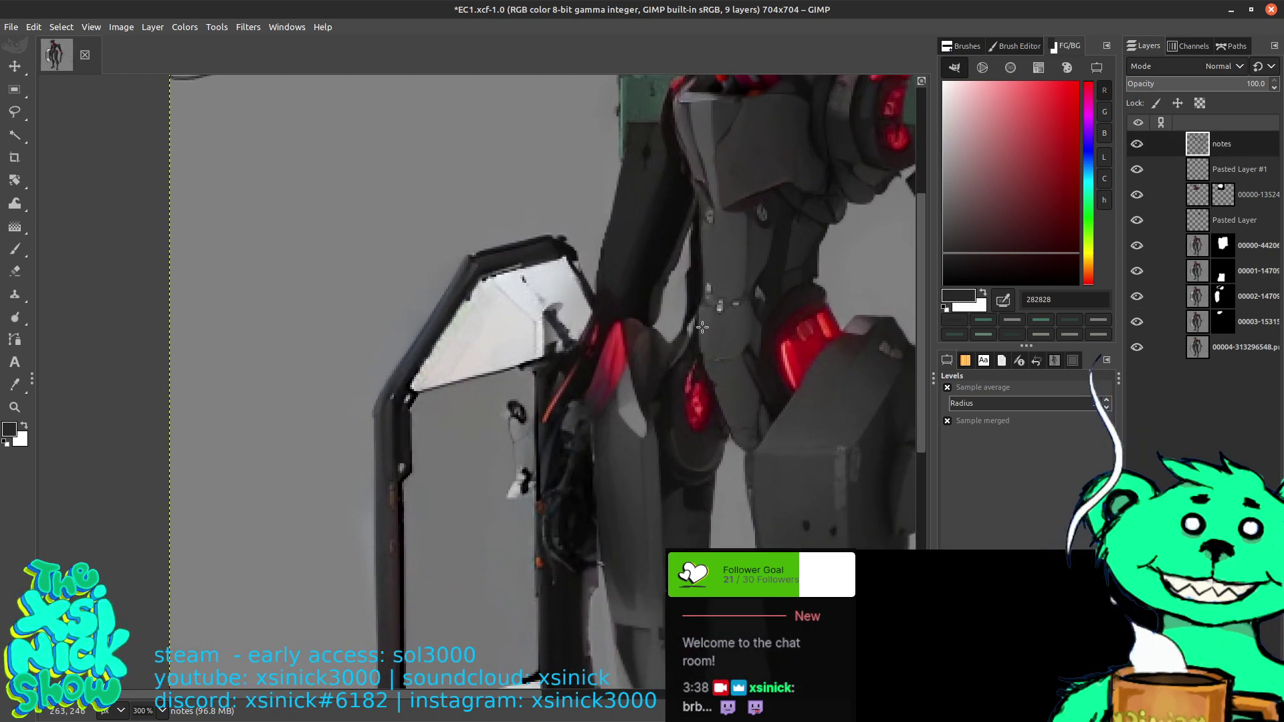
{"action": "left_click", "coordinate": [643, 386]}
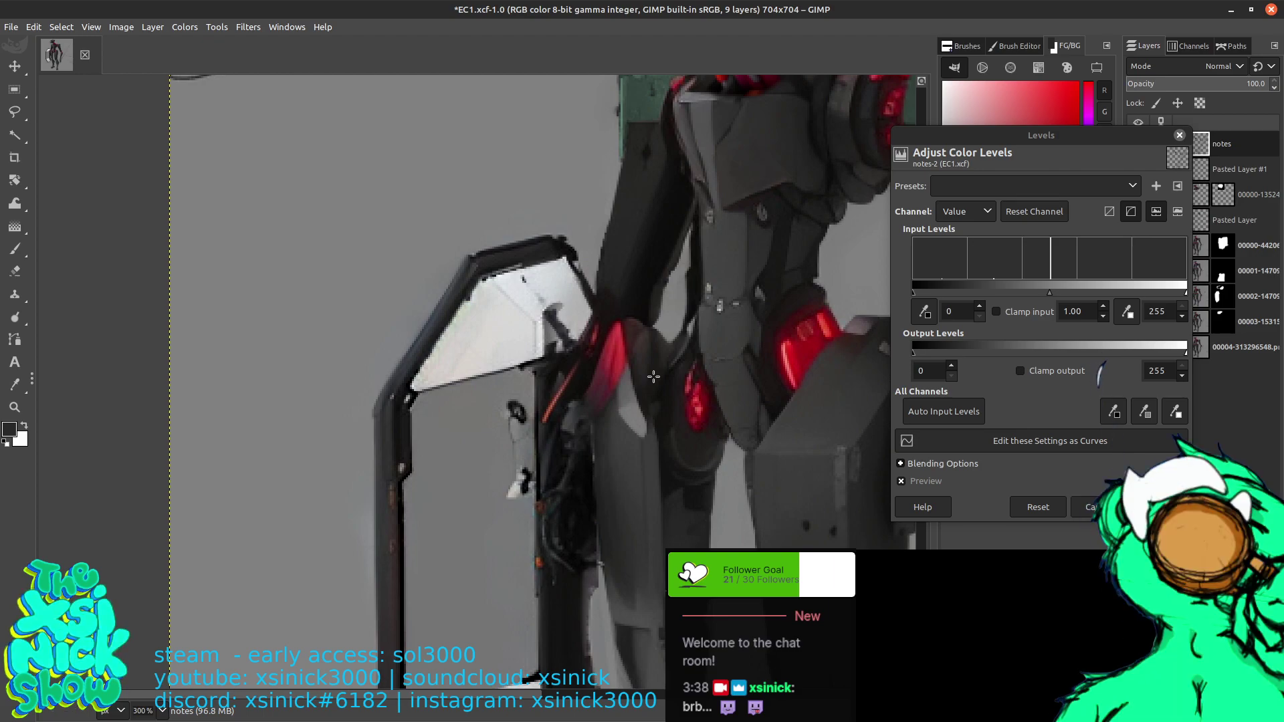
{"action": "key", "text": "Escape"}
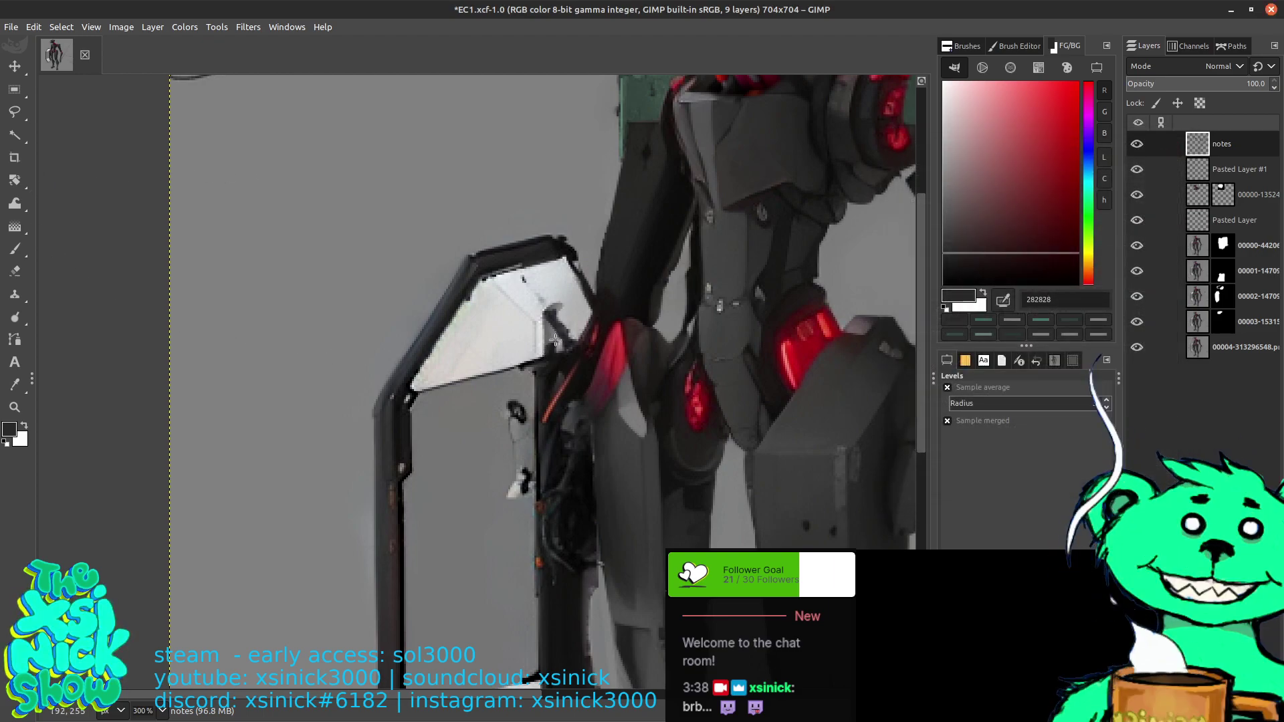
Use the Paintbrush to paint straight dark edge lines around the hip armour
{"action": "key", "text": "p"}
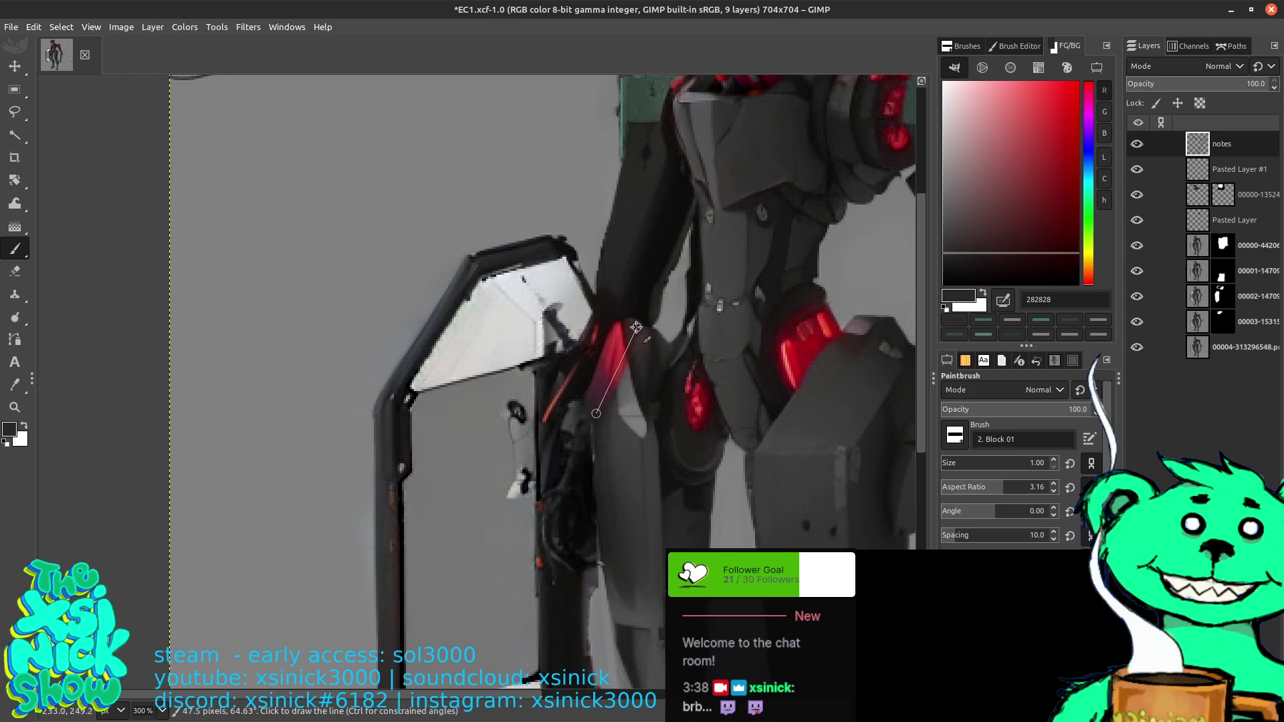
{"action": "left_click", "coordinate": [594, 414], "text": "shift"}
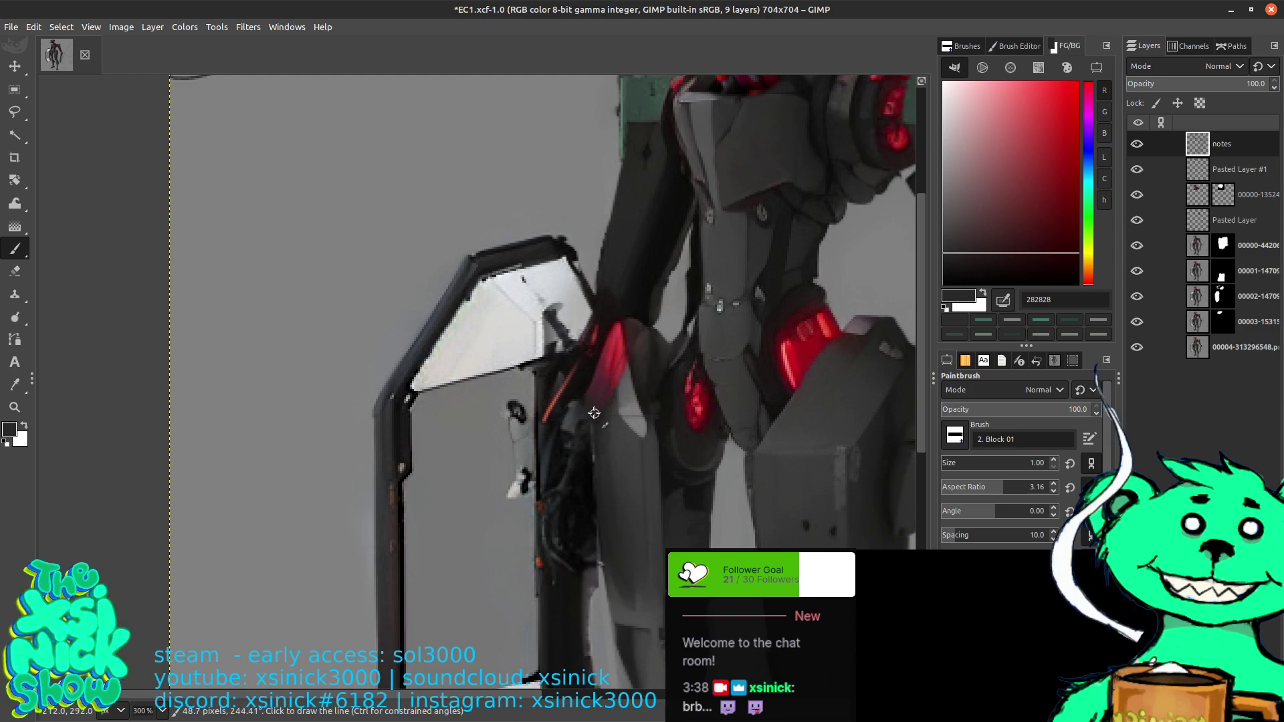
{"action": "left_click", "coordinate": [661, 419], "text": "shift"}
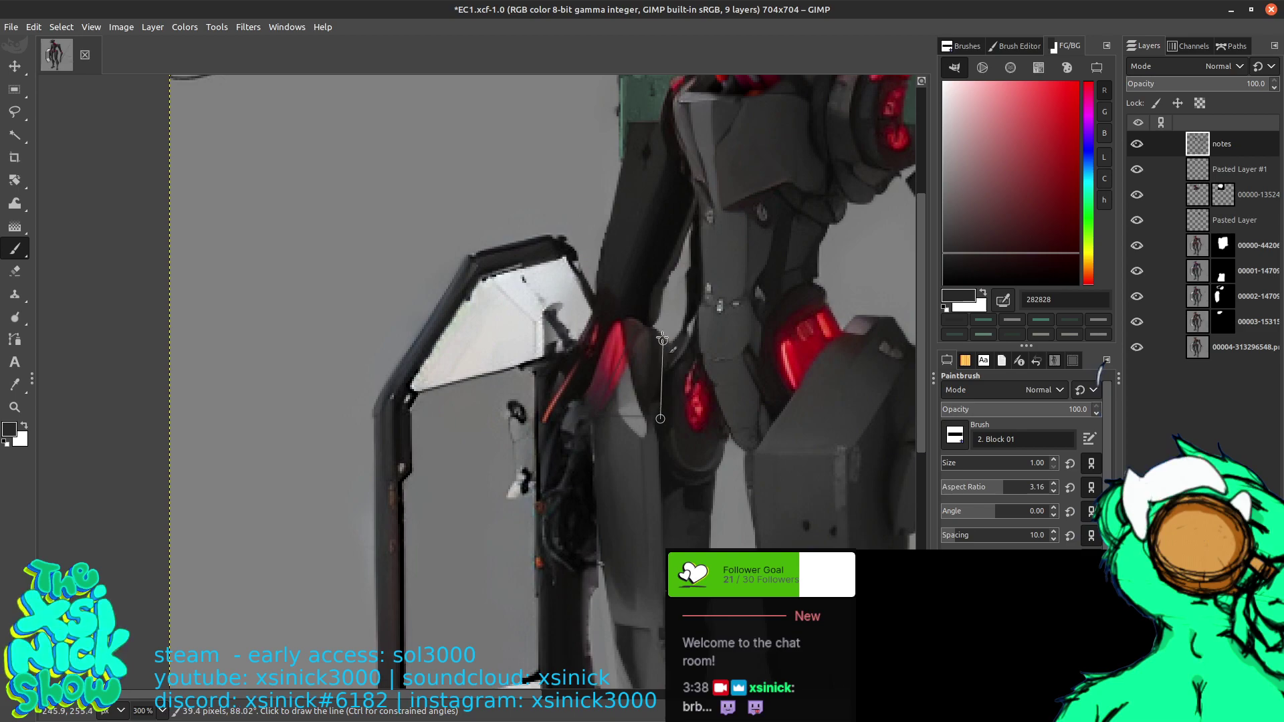
{"action": "left_click", "coordinate": [659, 329], "text": "shift"}
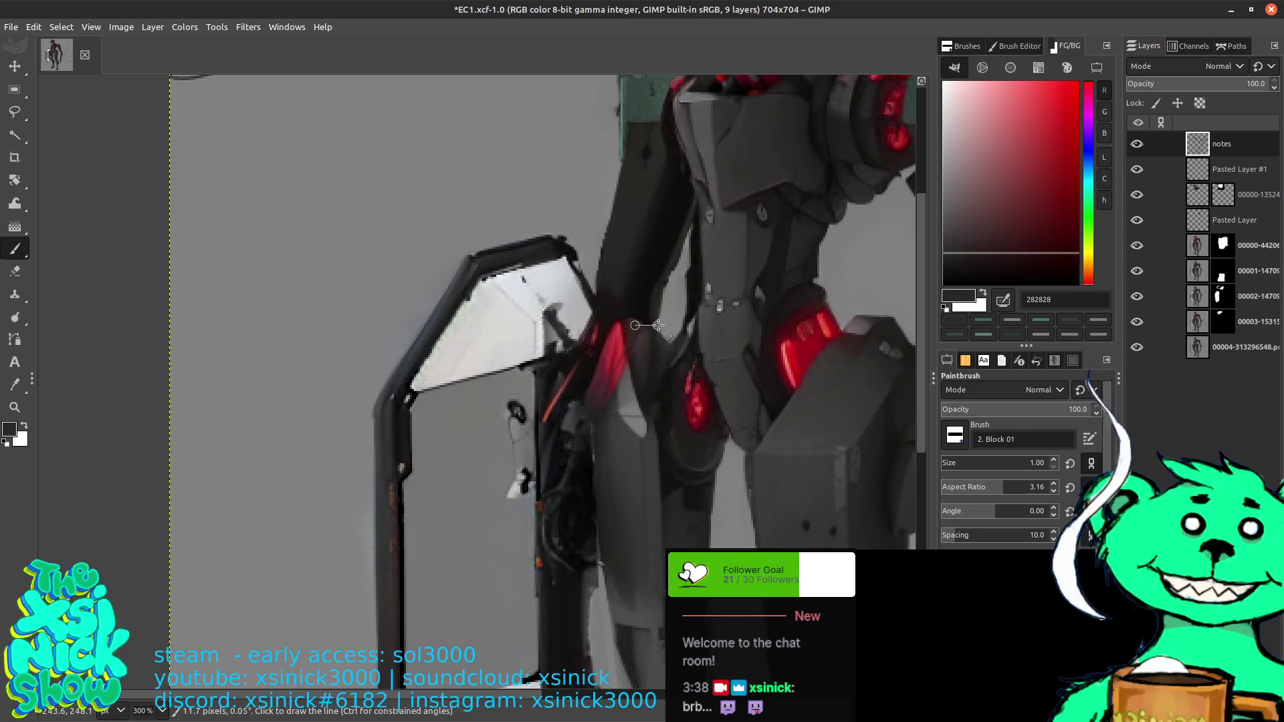
{"action": "left_click", "coordinate": [660, 419], "text": "ctrl"}
{"action": "left_click", "coordinate": [658, 328], "text": "shift"}
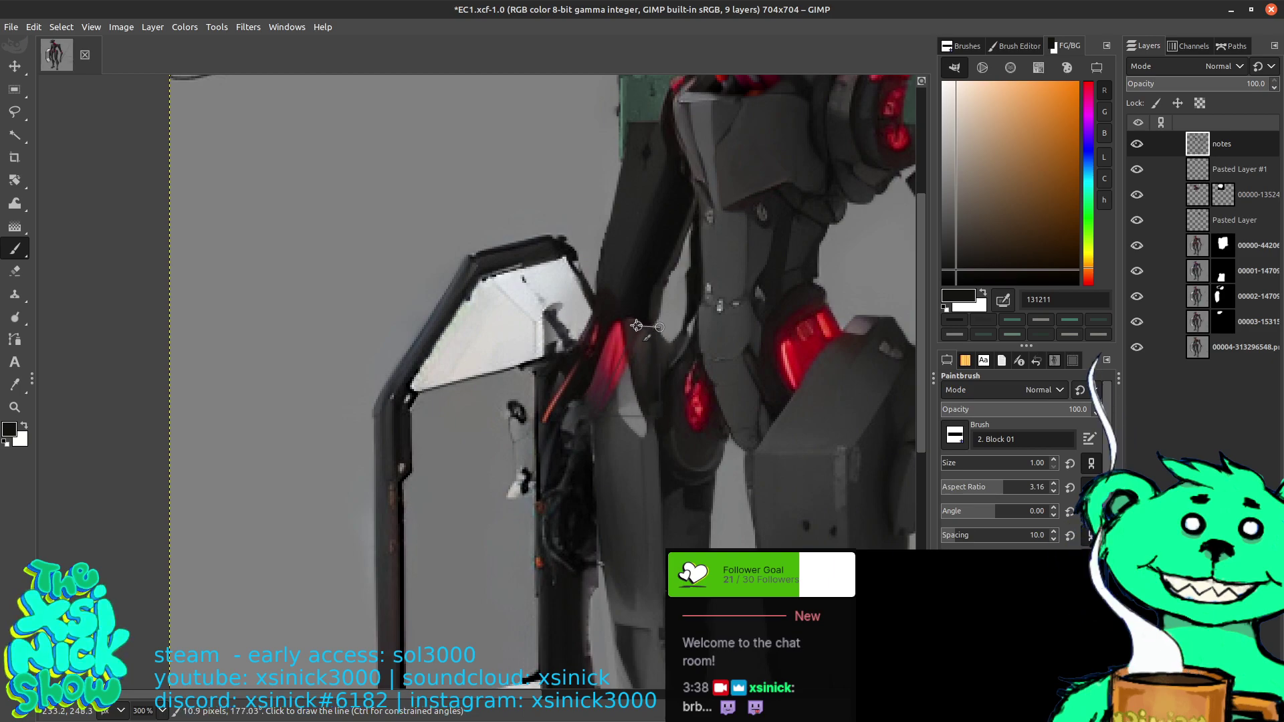
{"action": "left_click", "coordinate": [591, 416], "text": "shift"}
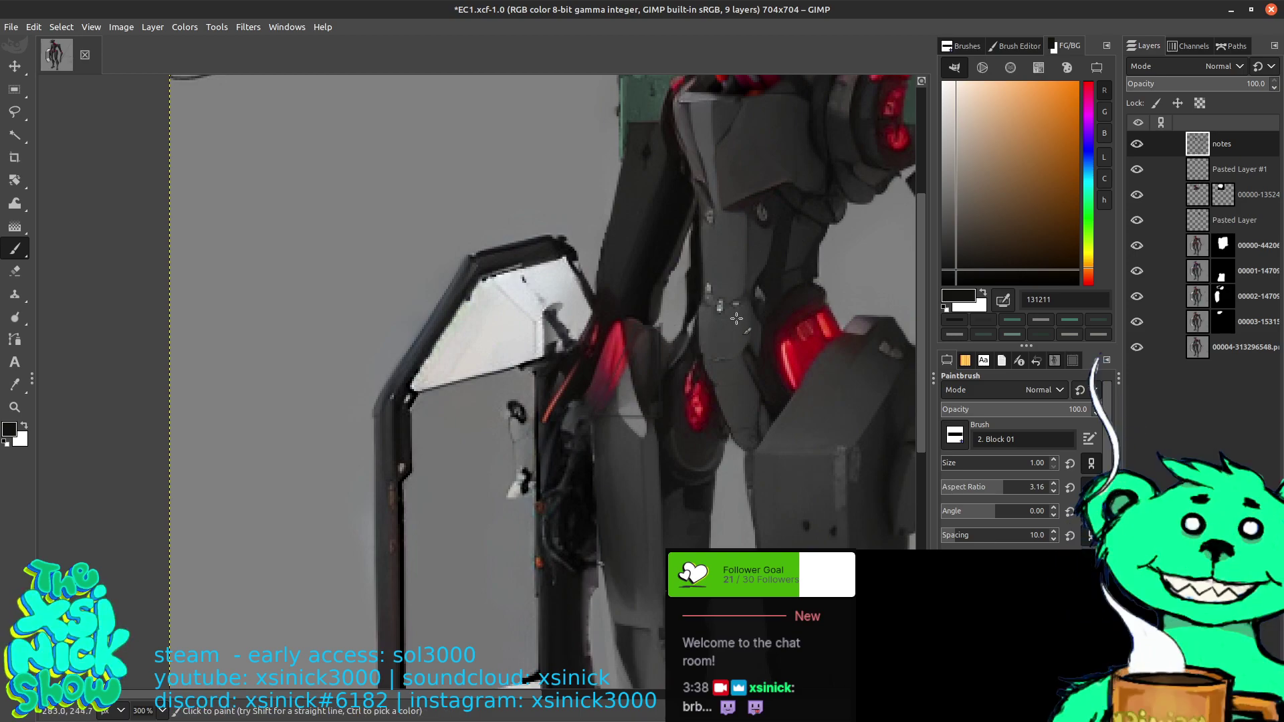
Sample a darker black, enlarge the brush and paint over the red hip detail
{"action": "left_click", "coordinate": [634, 315], "text": "ctrl"}
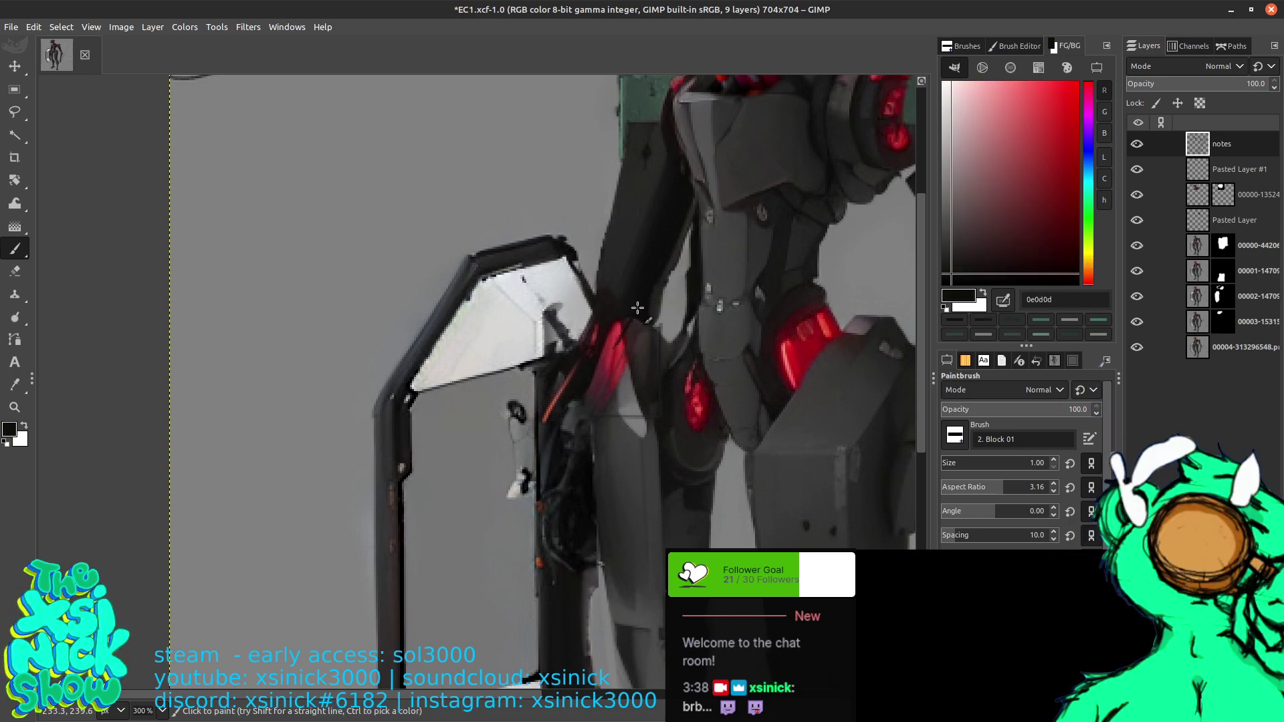
{"action": "key", "text": "bracketright"}
{"action": "key", "text": "bracketright"}
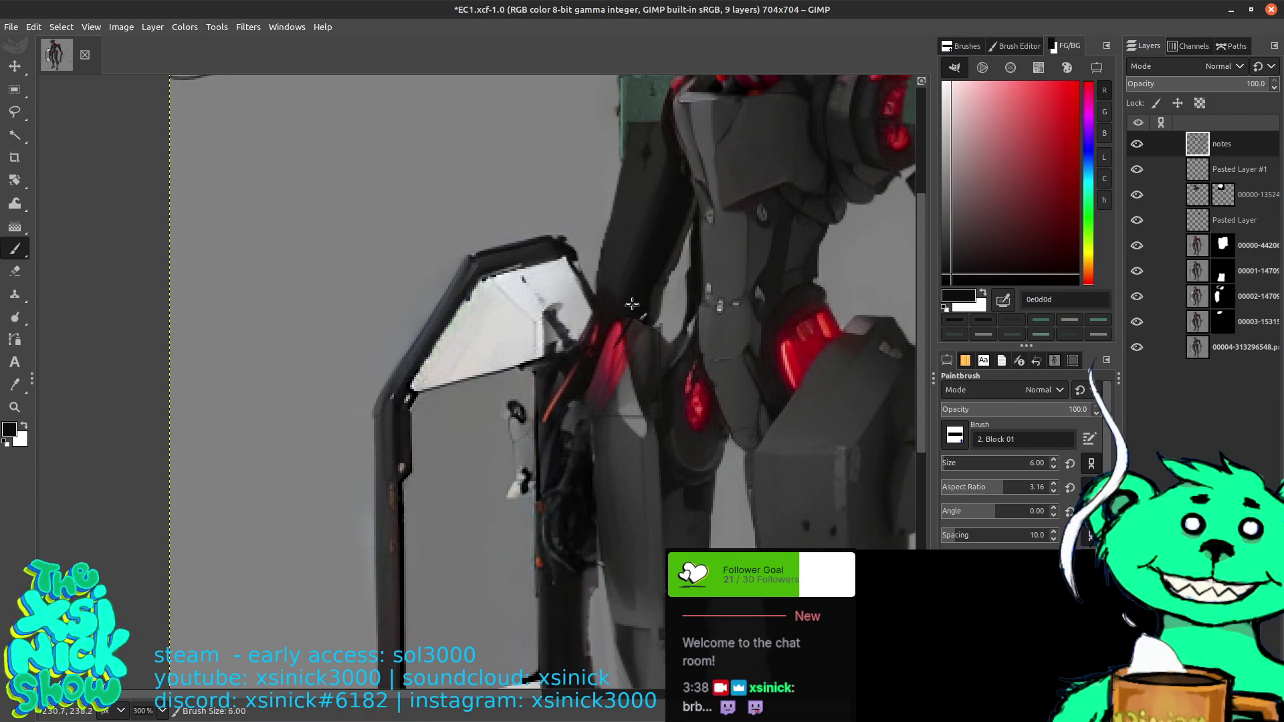
{"action": "left_click_drag", "start_coordinate": [625, 315], "coordinate": [609, 348]}
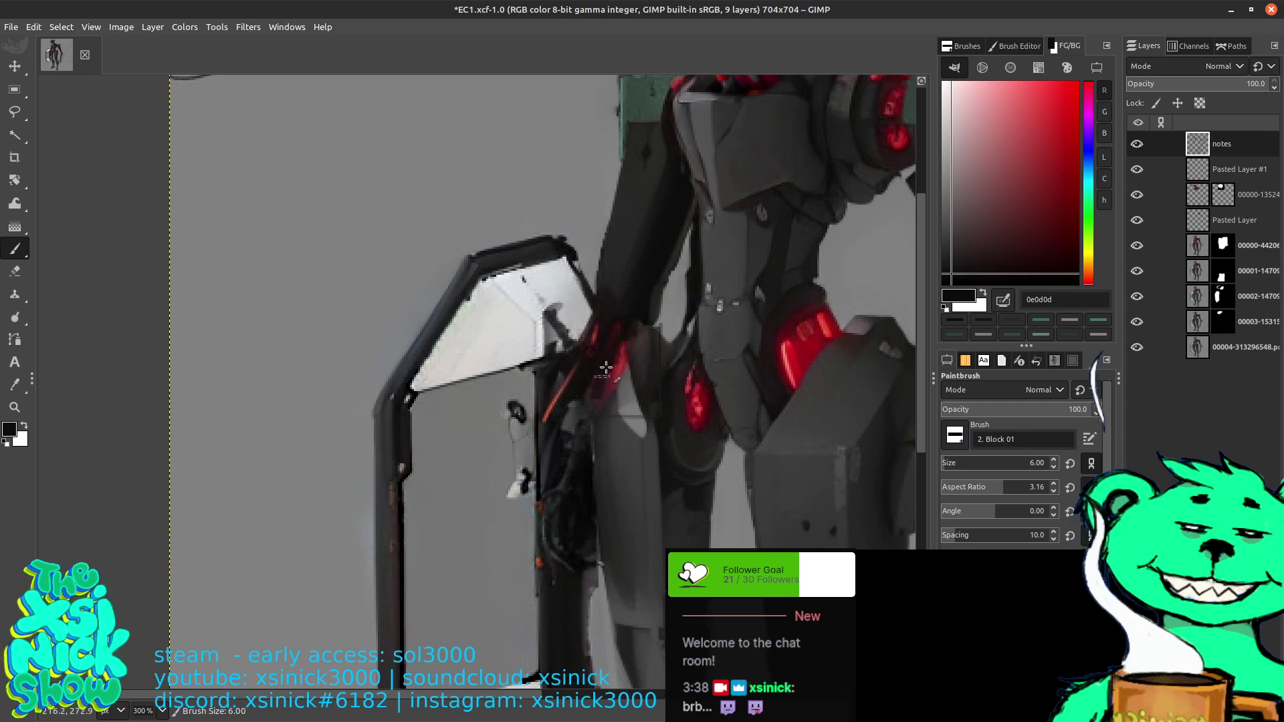
{"action": "left_click", "coordinate": [629, 271], "text": "ctrl"}
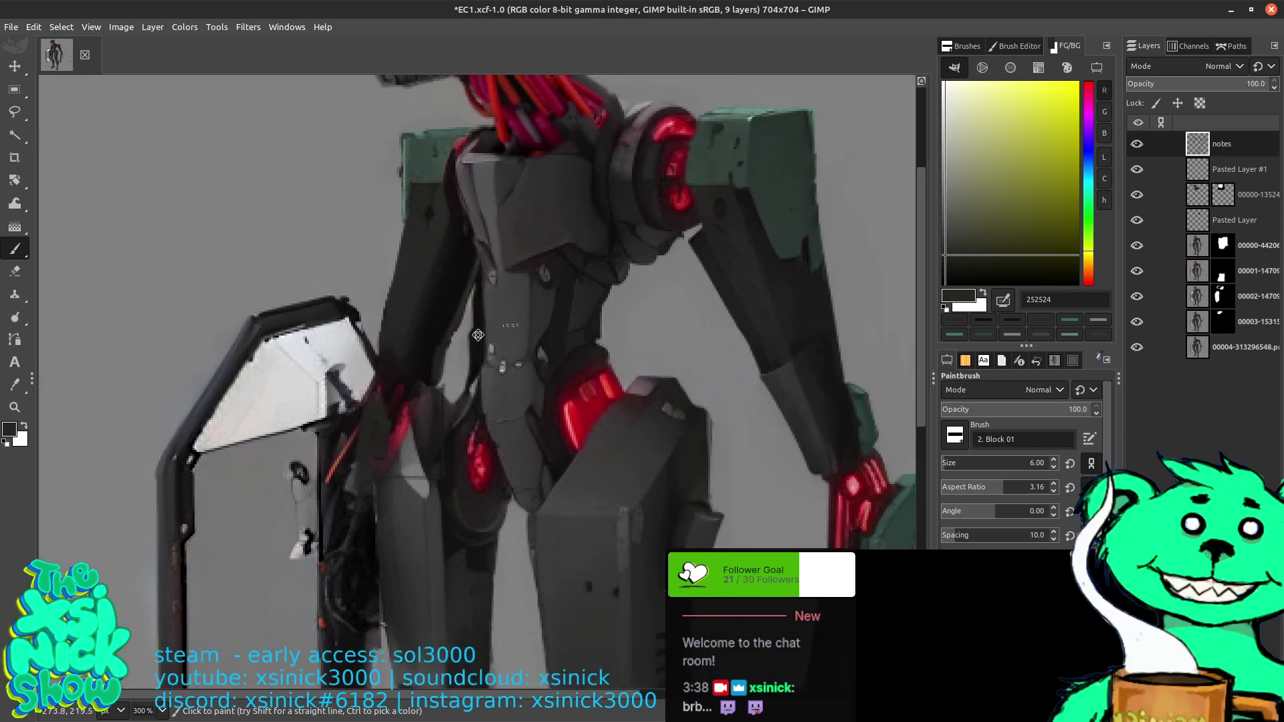
{"action": "left_click_drag", "start_coordinate": [607, 360], "coordinate": [523, 326]}
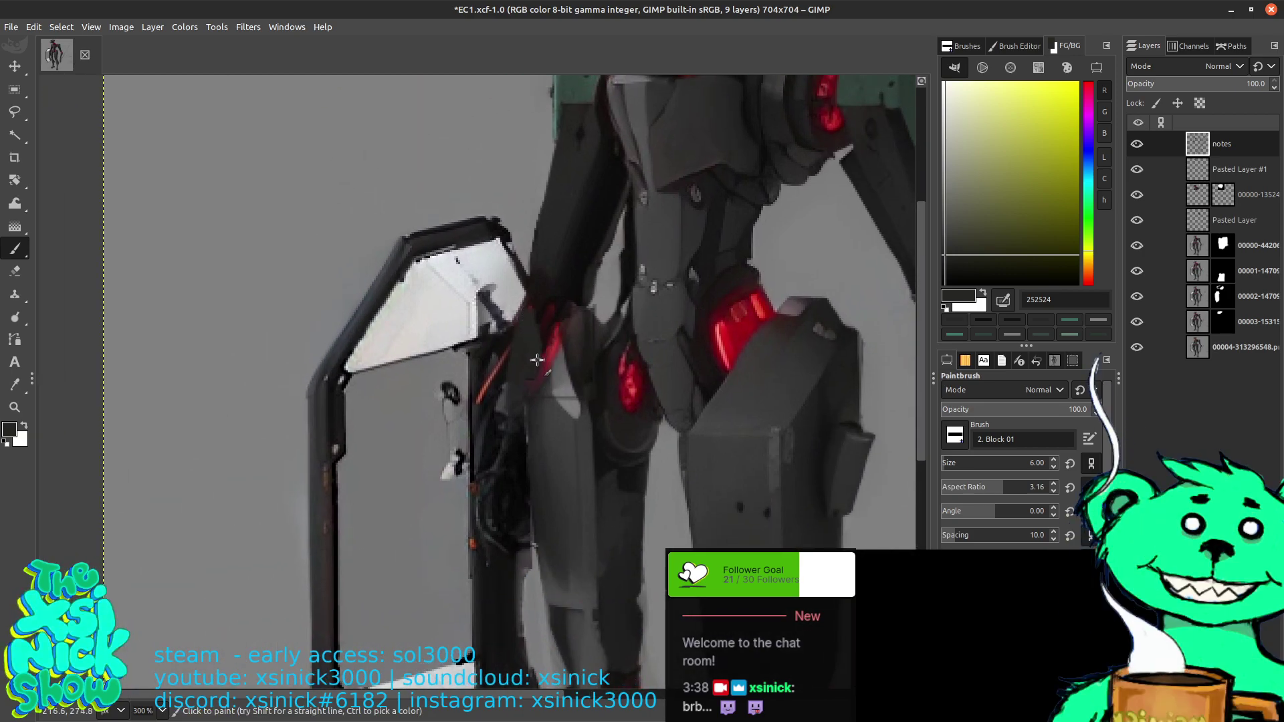
Sample the armour's dark grey and paint strokes over the hip near the red light
{"action": "left_click", "coordinate": [512, 391], "text": "ctrl"}
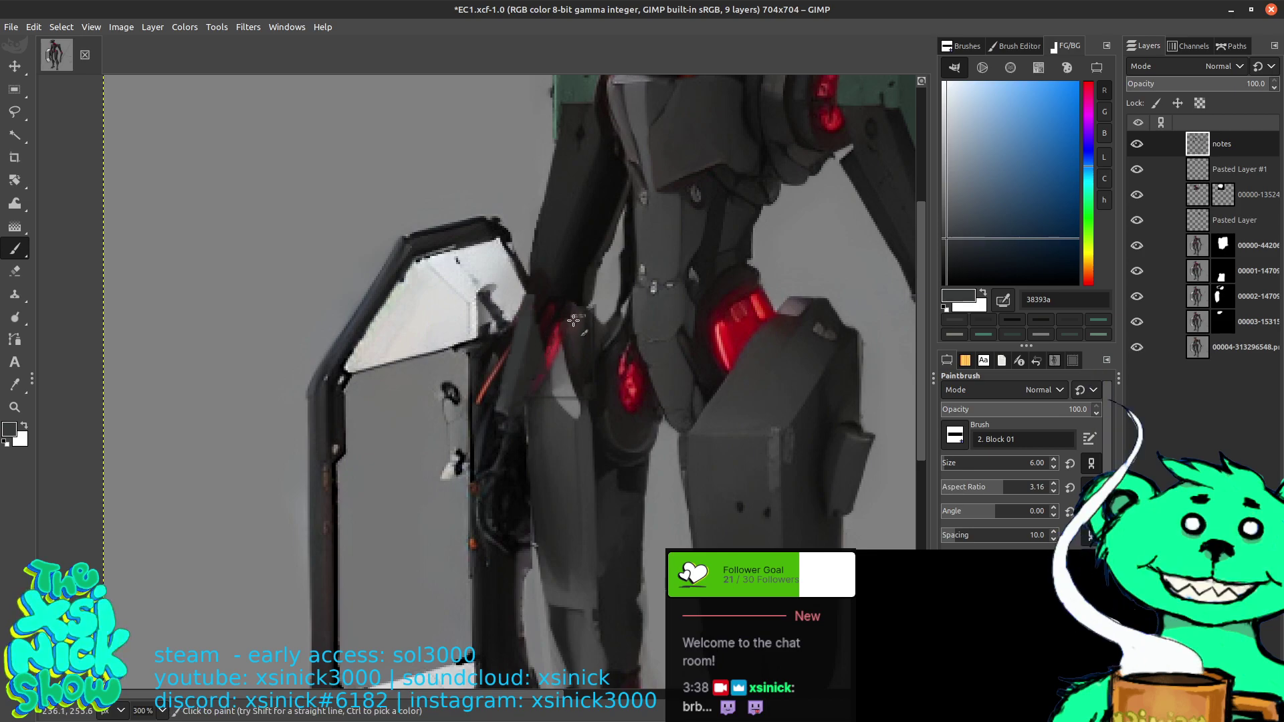
{"action": "scroll", "coordinate": [580, 282], "scroll_direction": "up", "scroll_amount": 2}
{"action": "scroll", "coordinate": [661, 266], "scroll_direction": "left", "scroll_amount": 1}
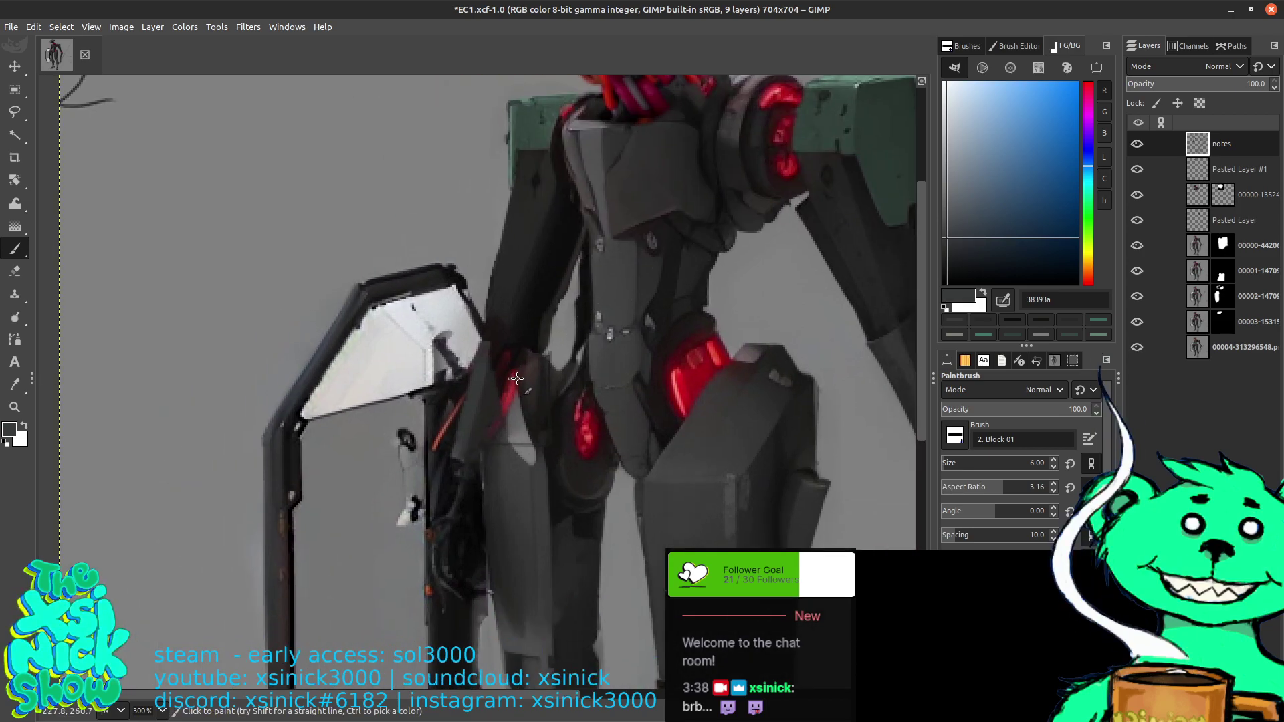
{"action": "left_click", "coordinate": [500, 436], "text": "ctrl"}
{"action": "left_click_drag", "start_coordinate": [500, 436], "coordinate": [526, 385]}
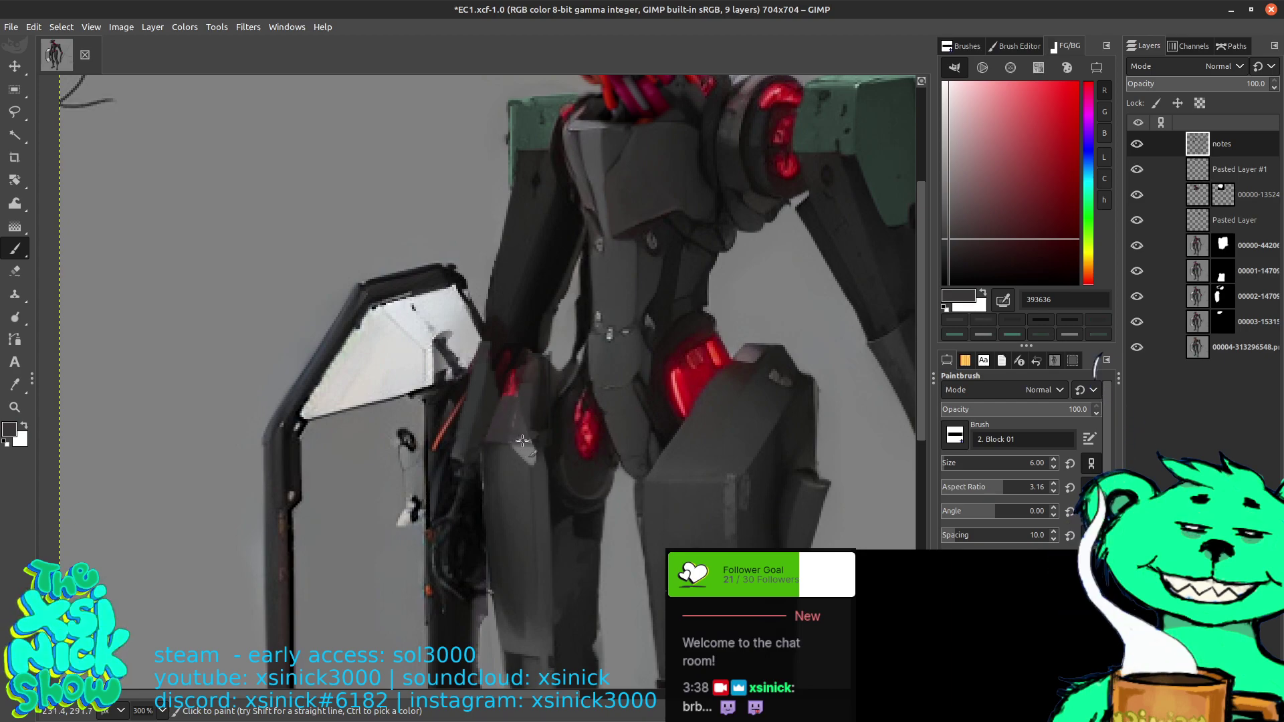
{"action": "left_click_drag", "start_coordinate": [507, 409], "coordinate": [521, 367]}
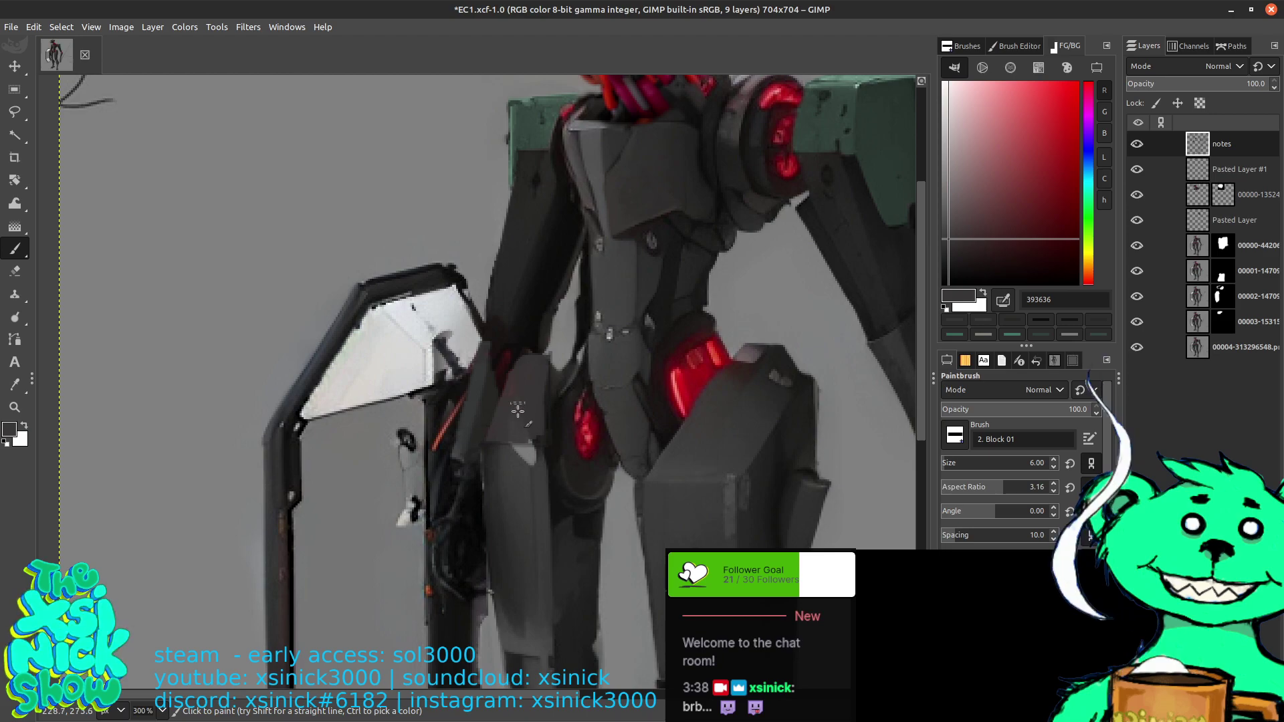
Sample several hip armour greys, ending on medium grey 454444
{"action": "left_click", "coordinate": [521, 448], "text": "ctrl"}
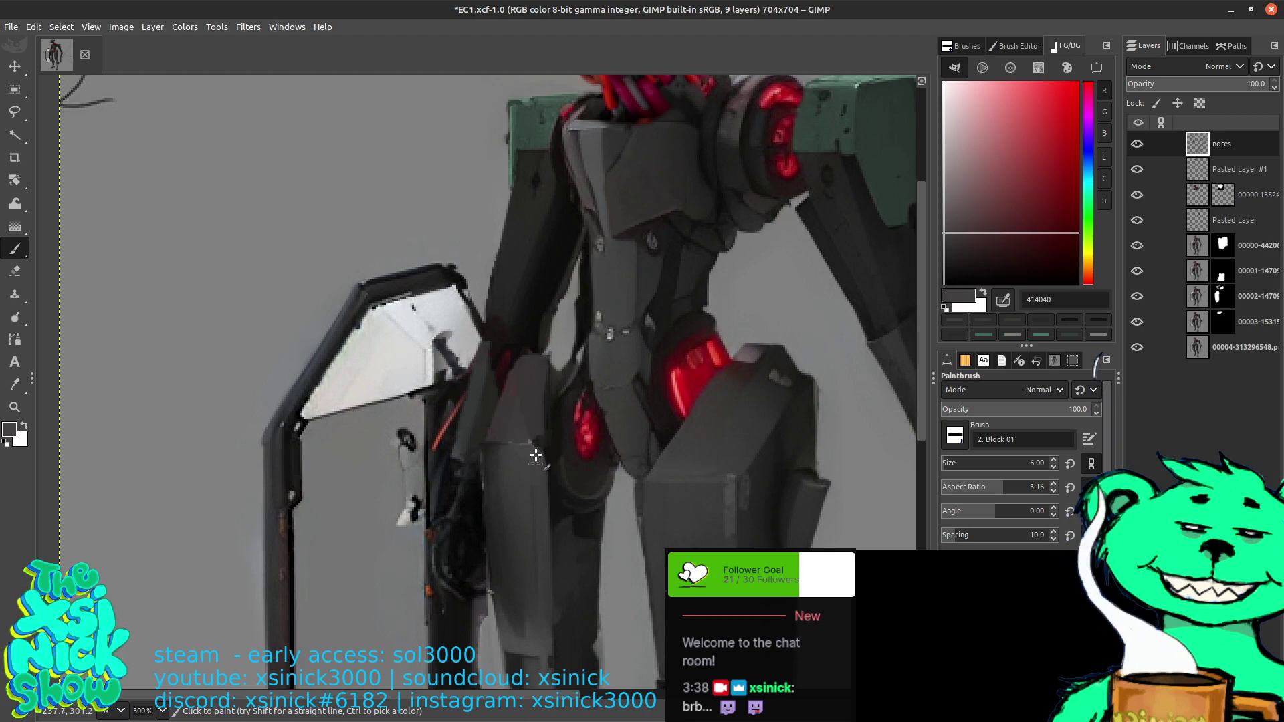
{"action": "left_click", "coordinate": [528, 416], "text": "ctrl"}
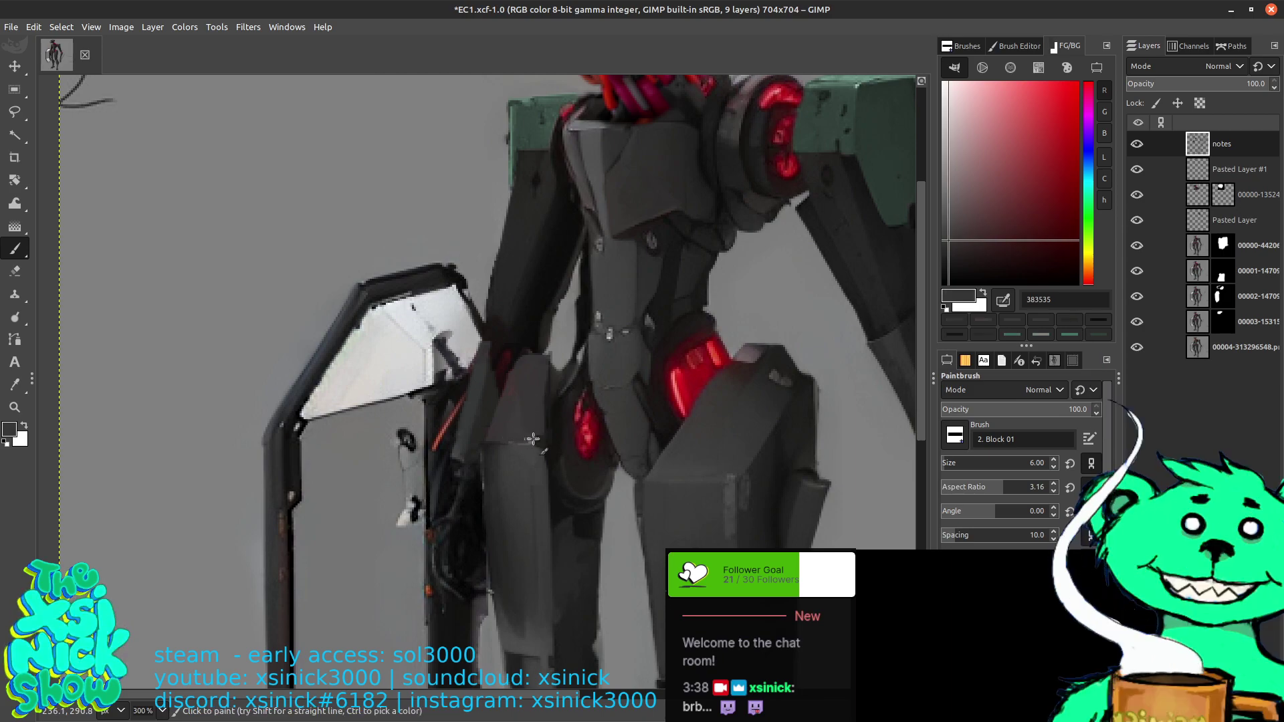
{"action": "left_click", "coordinate": [546, 371], "text": "ctrl"}
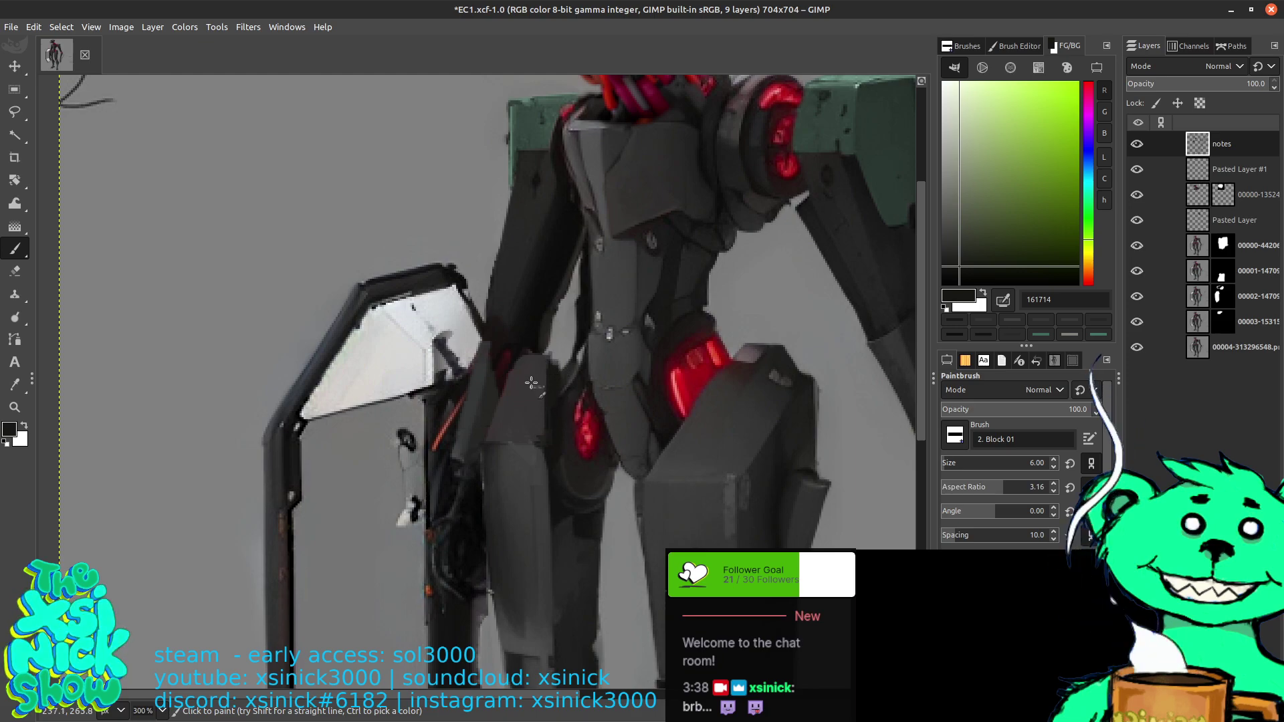
{"action": "left_click", "coordinate": [528, 424], "text": "ctrl"}
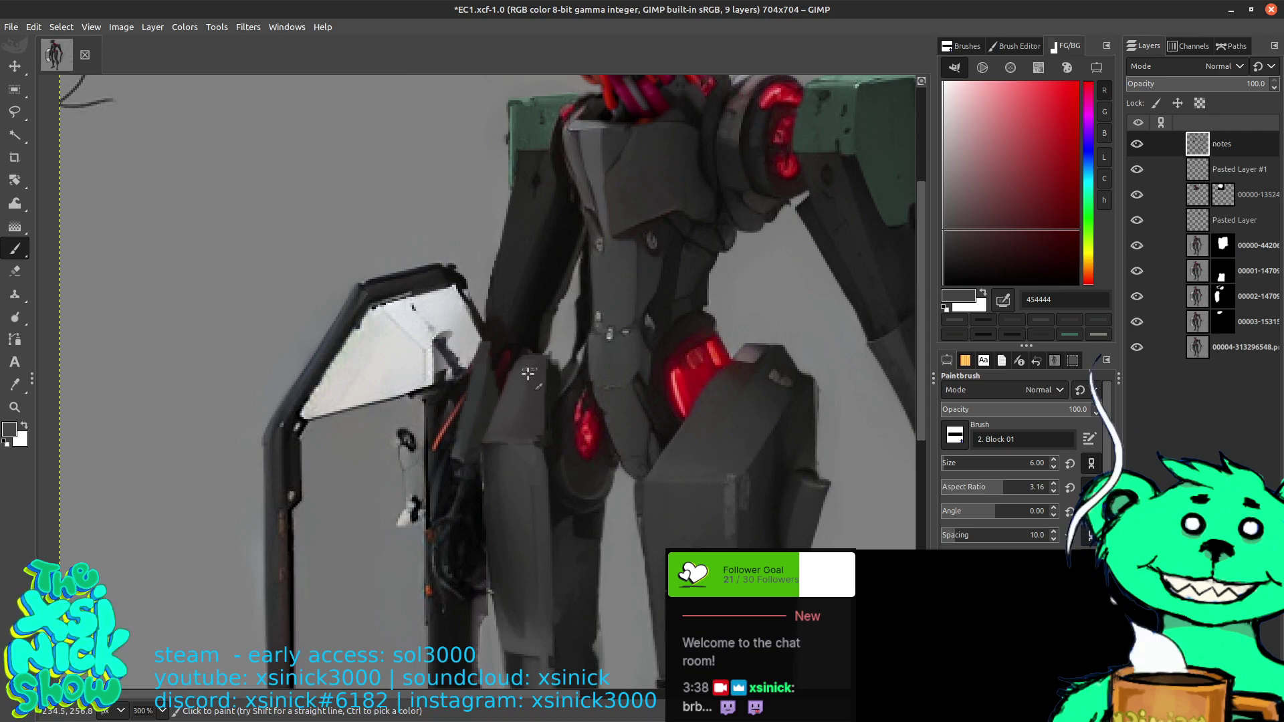
Sample light and dark greys from the background and the waist plating
{"action": "scroll", "coordinate": [477, 295], "scroll_direction": "right", "scroll_amount": 5}
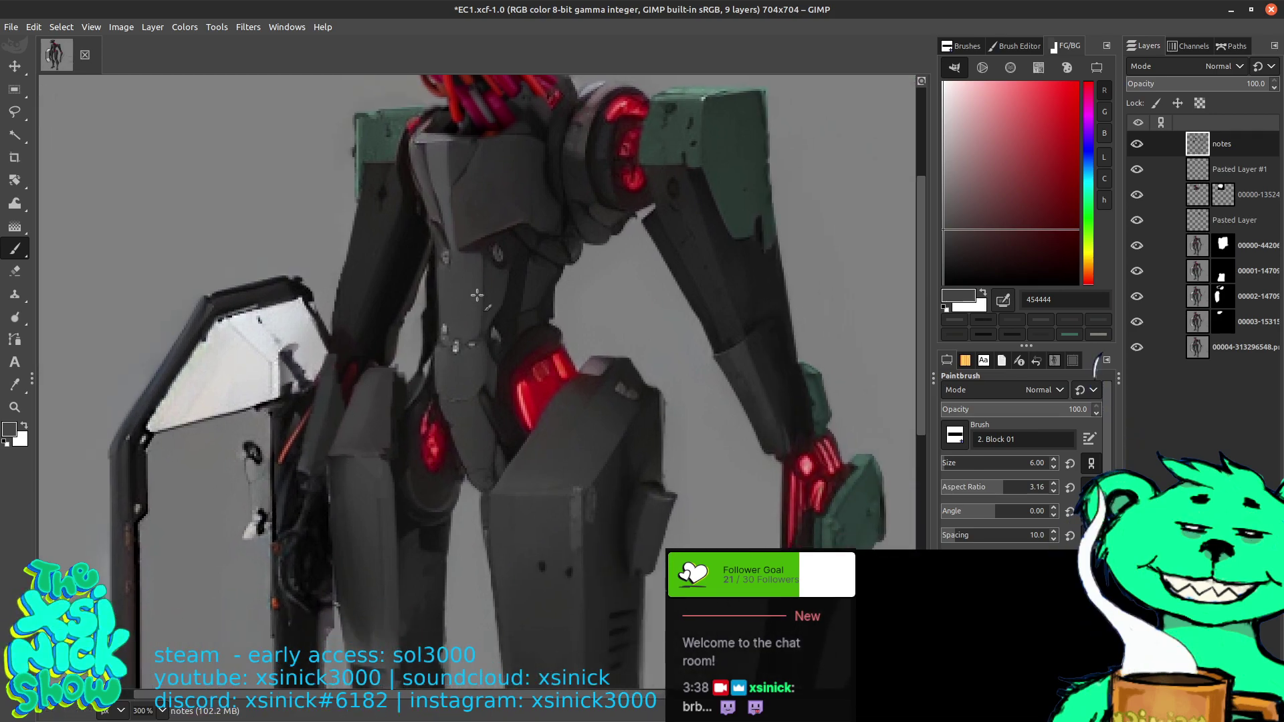
{"action": "scroll", "coordinate": [477, 295], "scroll_direction": "down", "scroll_amount": 5}
{"action": "scroll", "coordinate": [555, 196], "scroll_direction": "down", "scroll_amount": 3}
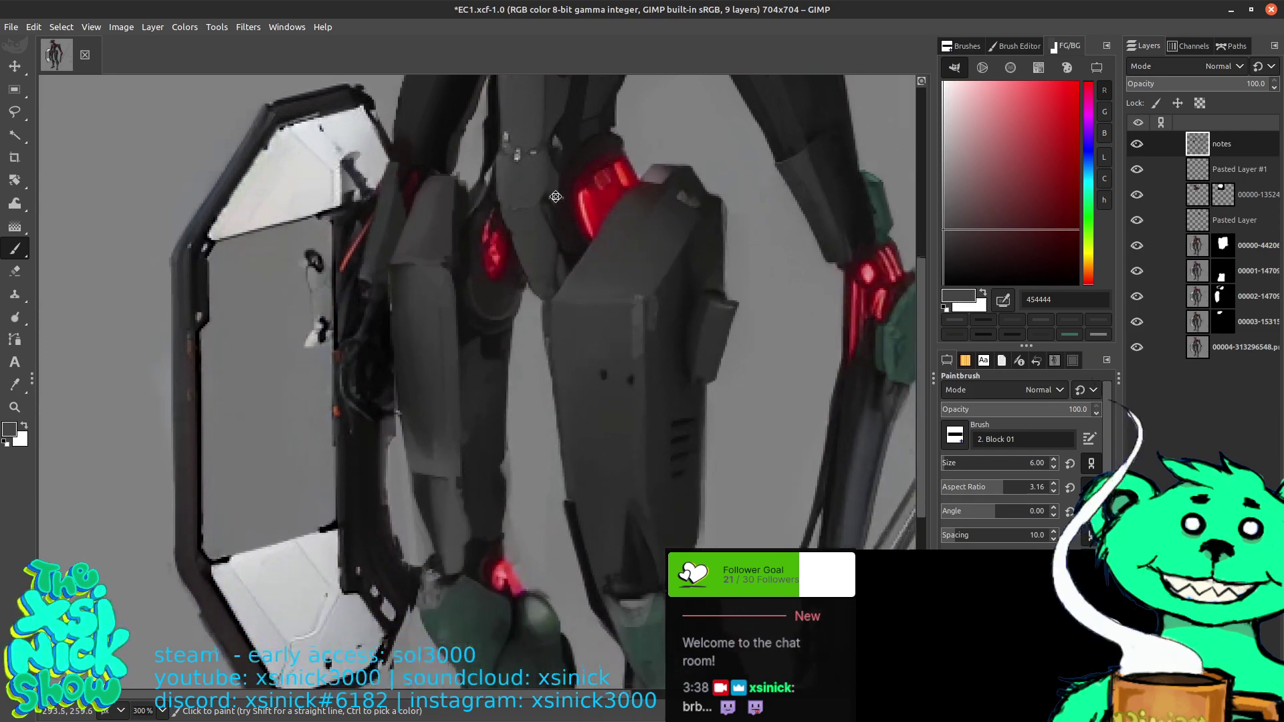
{"action": "scroll", "coordinate": [566, 211], "scroll_direction": "left", "scroll_amount": 1}
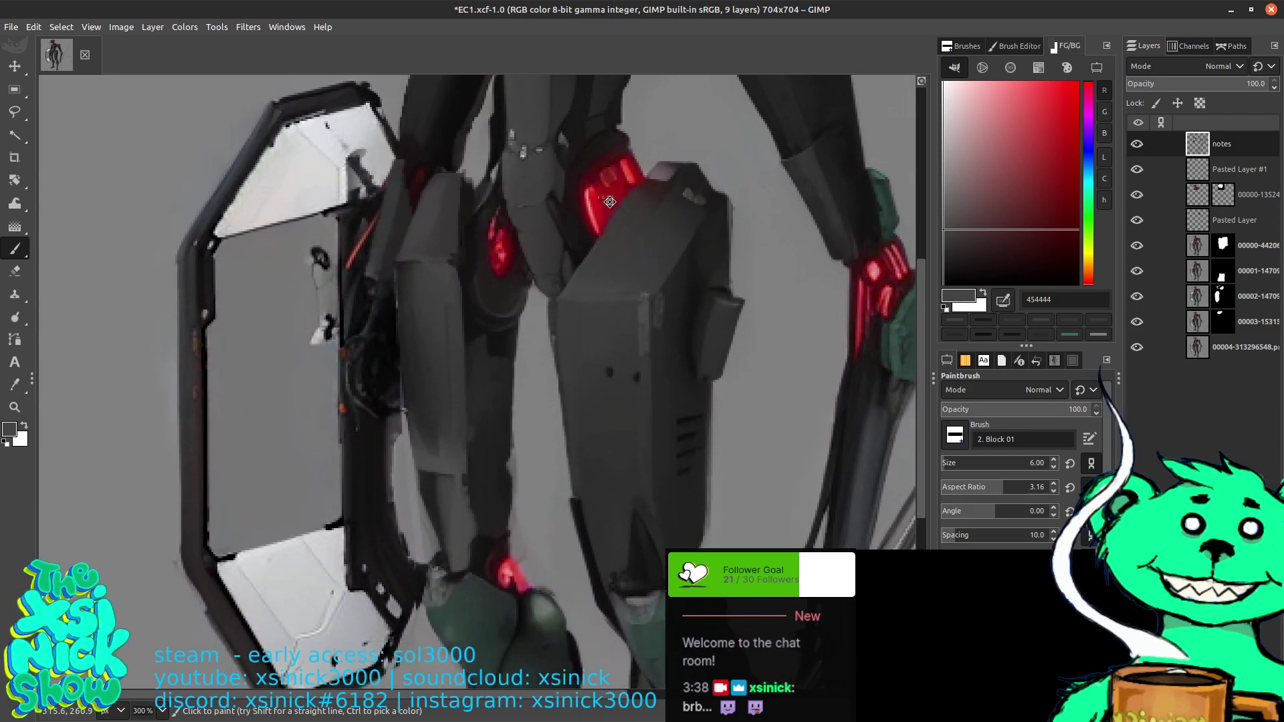
{"action": "scroll", "coordinate": [610, 201], "scroll_direction": "left", "scroll_amount": 1}
{"action": "scroll", "coordinate": [622, 227], "scroll_direction": "up", "scroll_amount": 3}
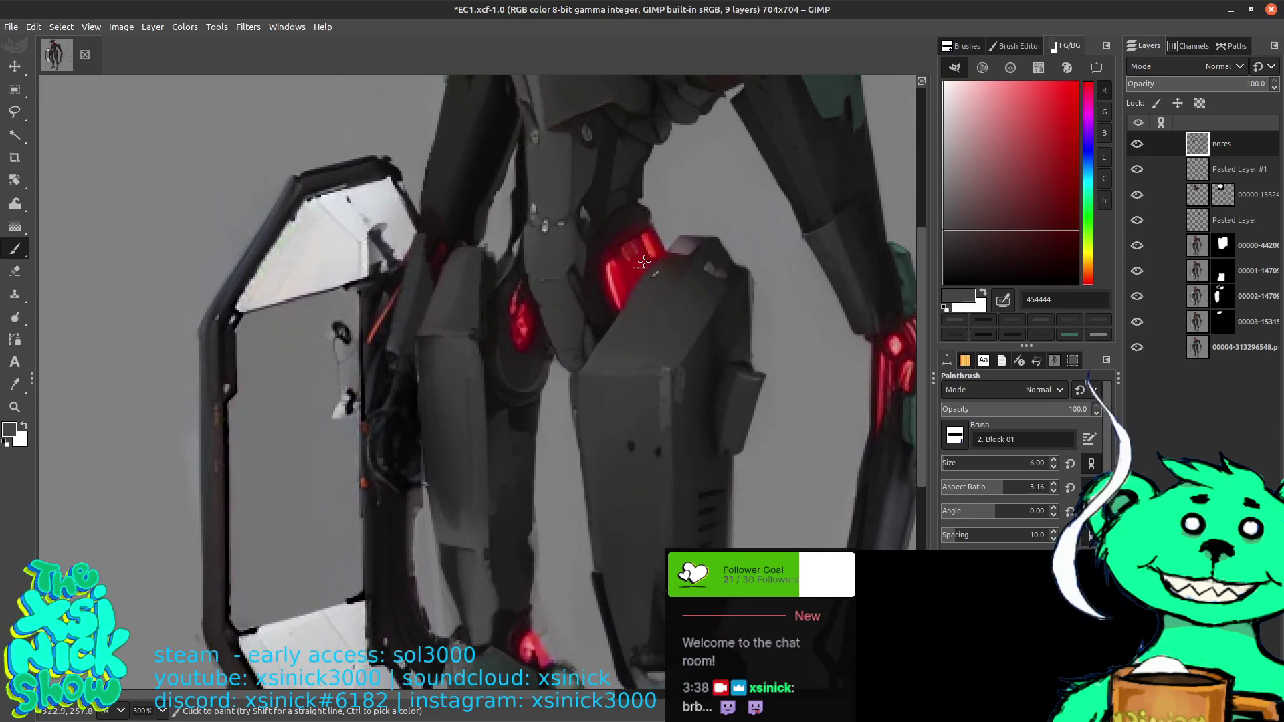
{"action": "scroll", "coordinate": [494, 200], "scroll_direction": "up", "scroll_amount": 3}
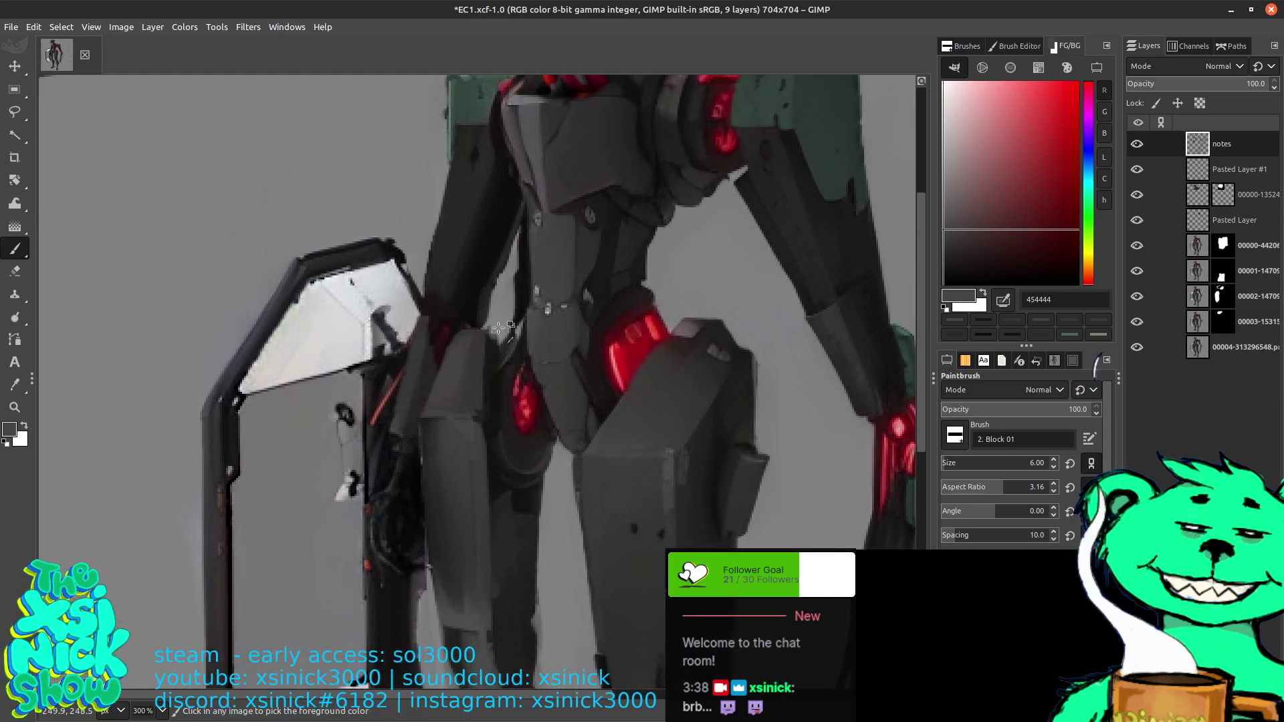
{"action": "left_click", "coordinate": [496, 332], "text": "ctrl"}
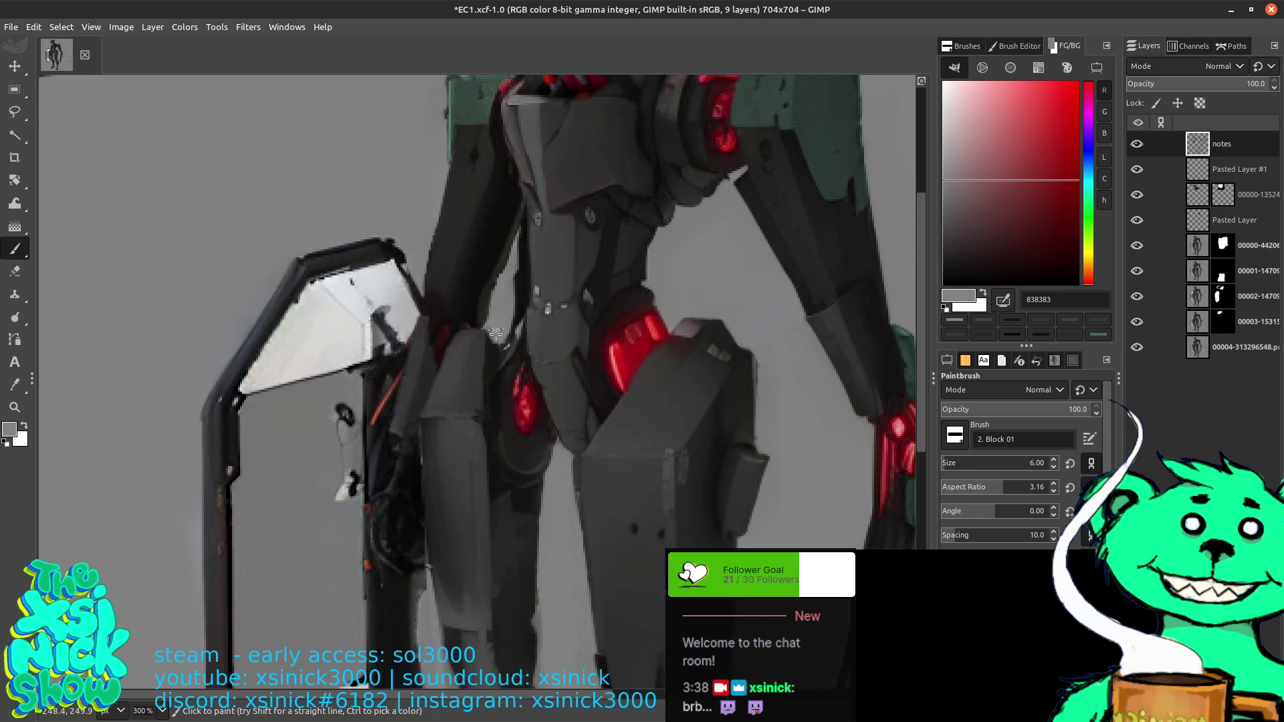
{"action": "left_click", "coordinate": [448, 406], "text": "ctrl"}
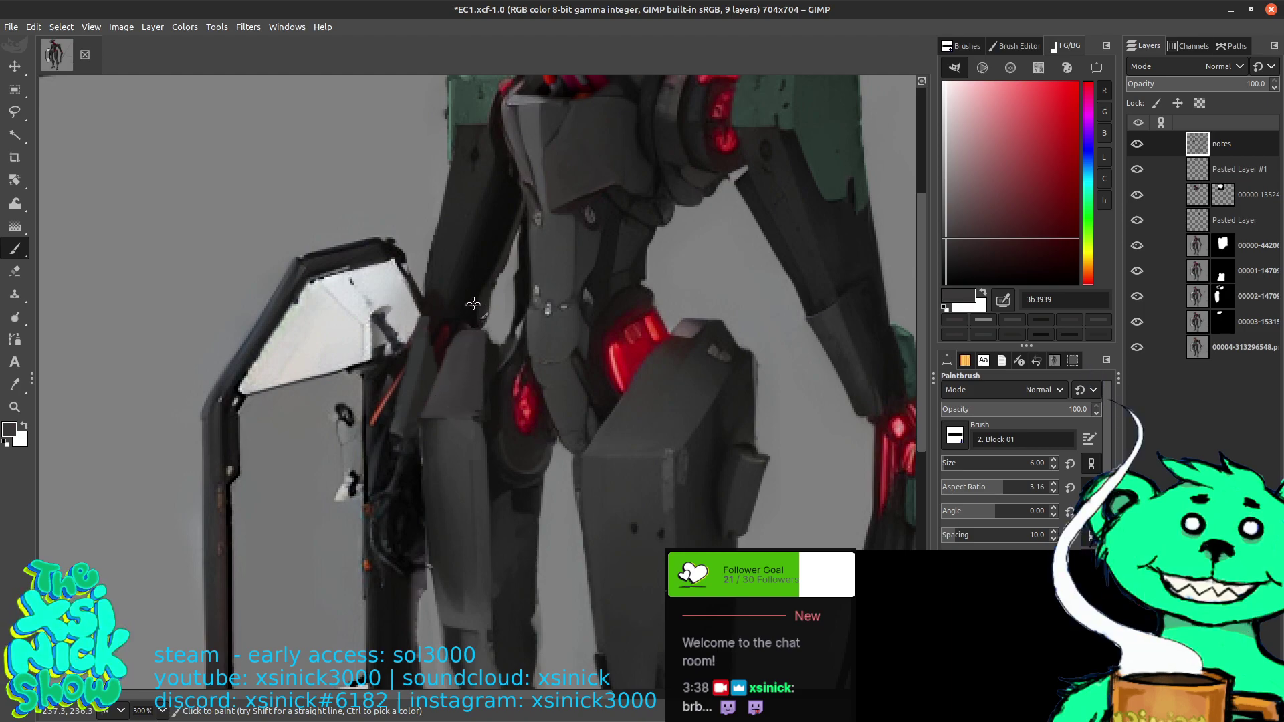
{"action": "left_click", "coordinate": [427, 359], "text": "ctrl"}
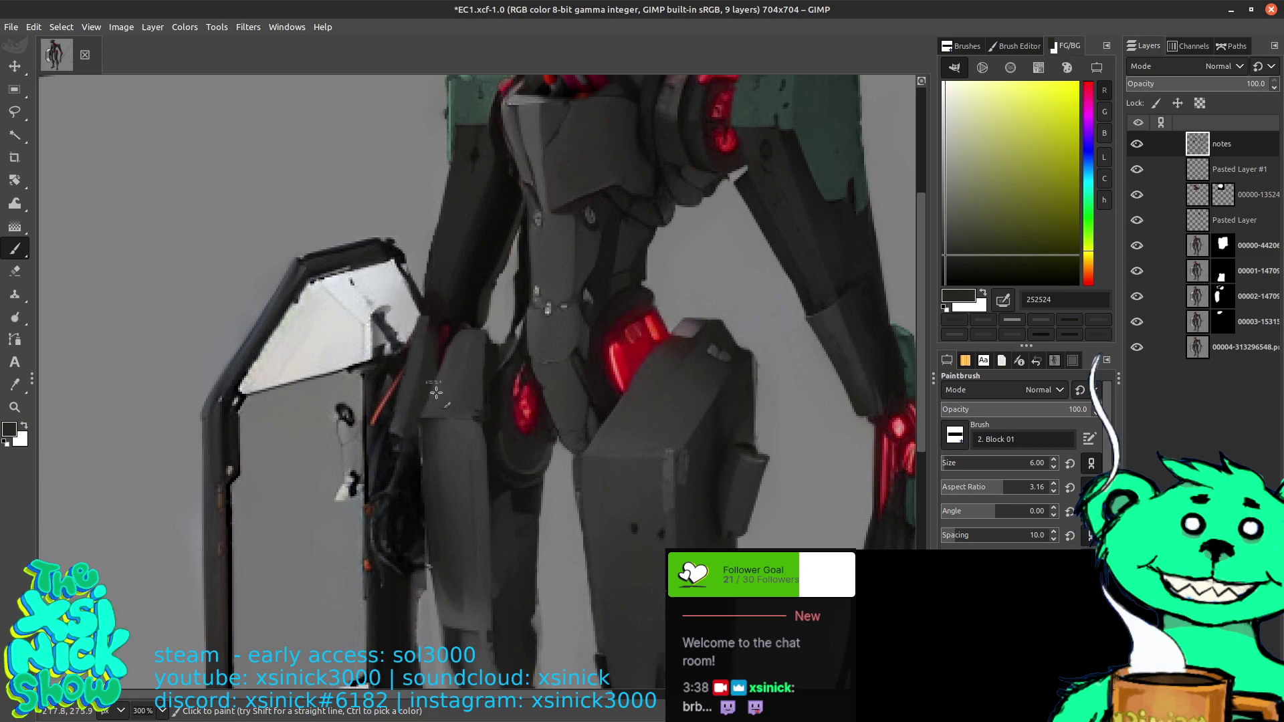
Sample light grey 838383 beside the waist and paint it along the waist's left edge
{"action": "scroll", "coordinate": [428, 346], "scroll_direction": "down", "scroll_amount": 5}
{"action": "scroll", "coordinate": [435, 213], "scroll_direction": "up", "scroll_amount": 3}
{"action": "scroll", "coordinate": [435, 213], "scroll_direction": "right", "scroll_amount": 3}
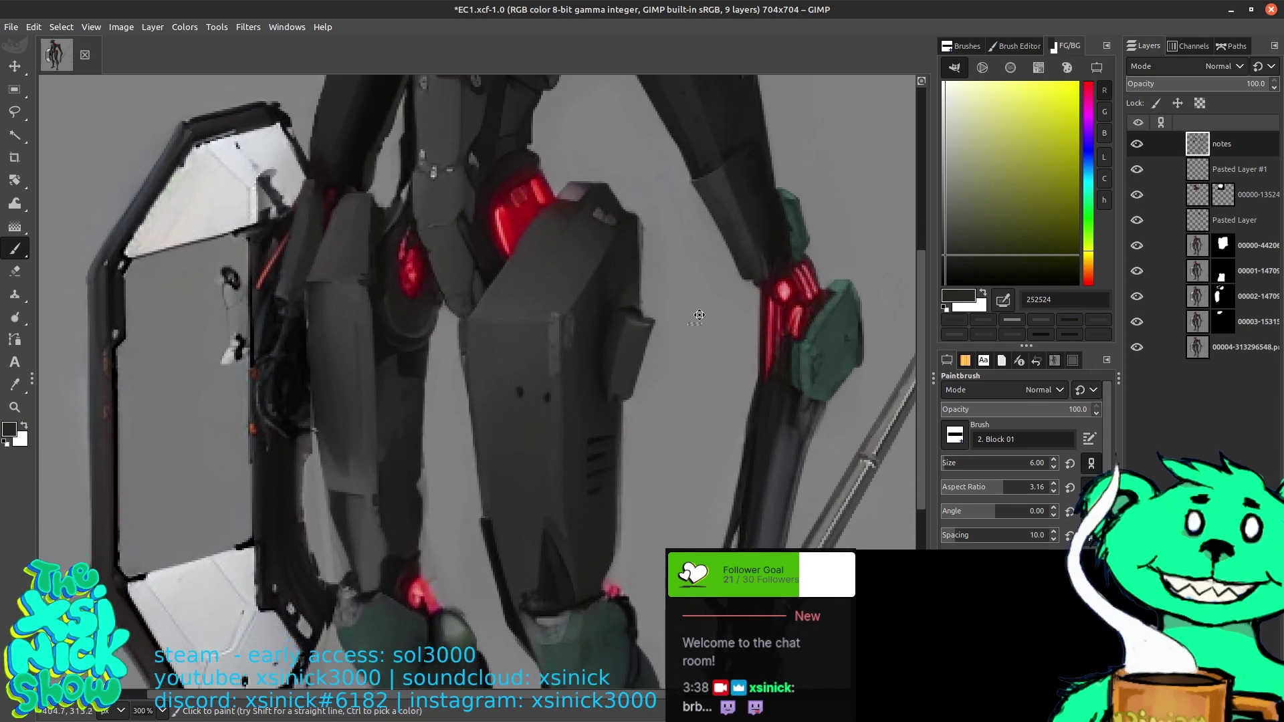
{"action": "scroll", "coordinate": [663, 102], "scroll_direction": "up", "scroll_amount": 2}
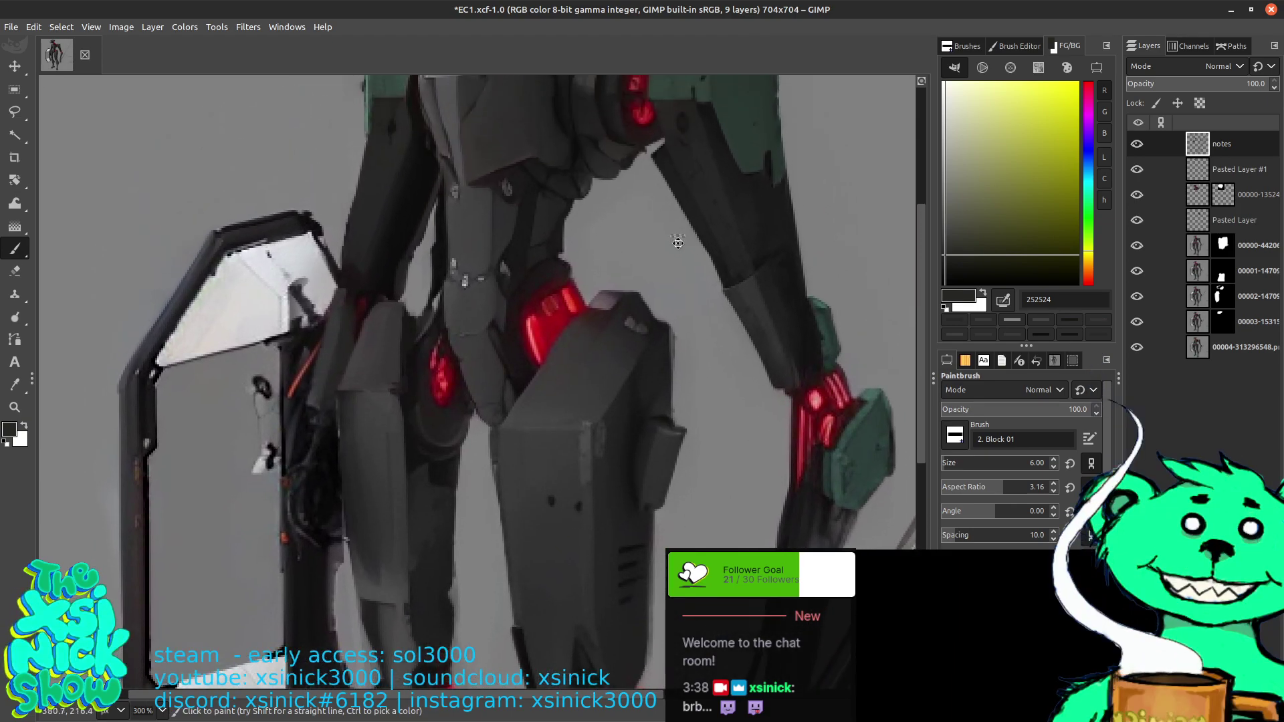
{"action": "scroll", "coordinate": [648, 201], "scroll_direction": "up", "scroll_amount": 2}
{"action": "scroll", "coordinate": [634, 299], "scroll_direction": "up", "scroll_amount": 1}
{"action": "scroll", "coordinate": [634, 299], "scroll_direction": "up", "scroll_amount": 1}
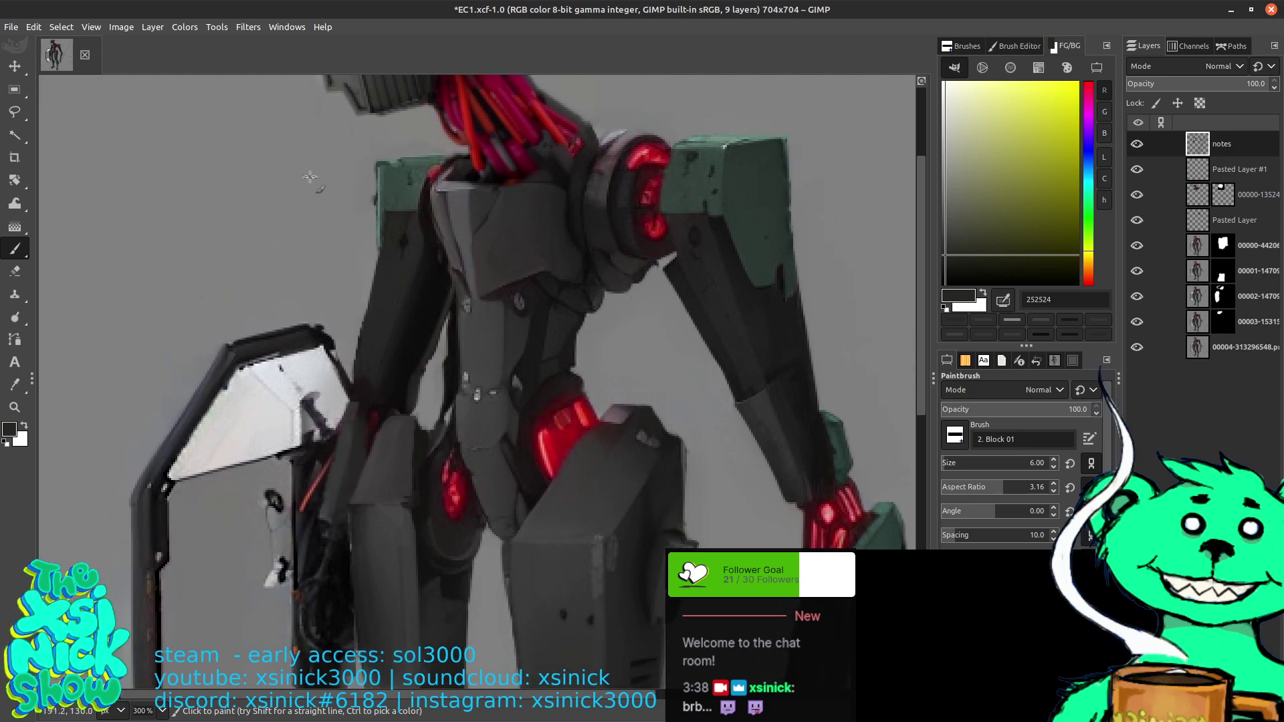
{"action": "left_click", "coordinate": [428, 348], "text": "ctrl"}
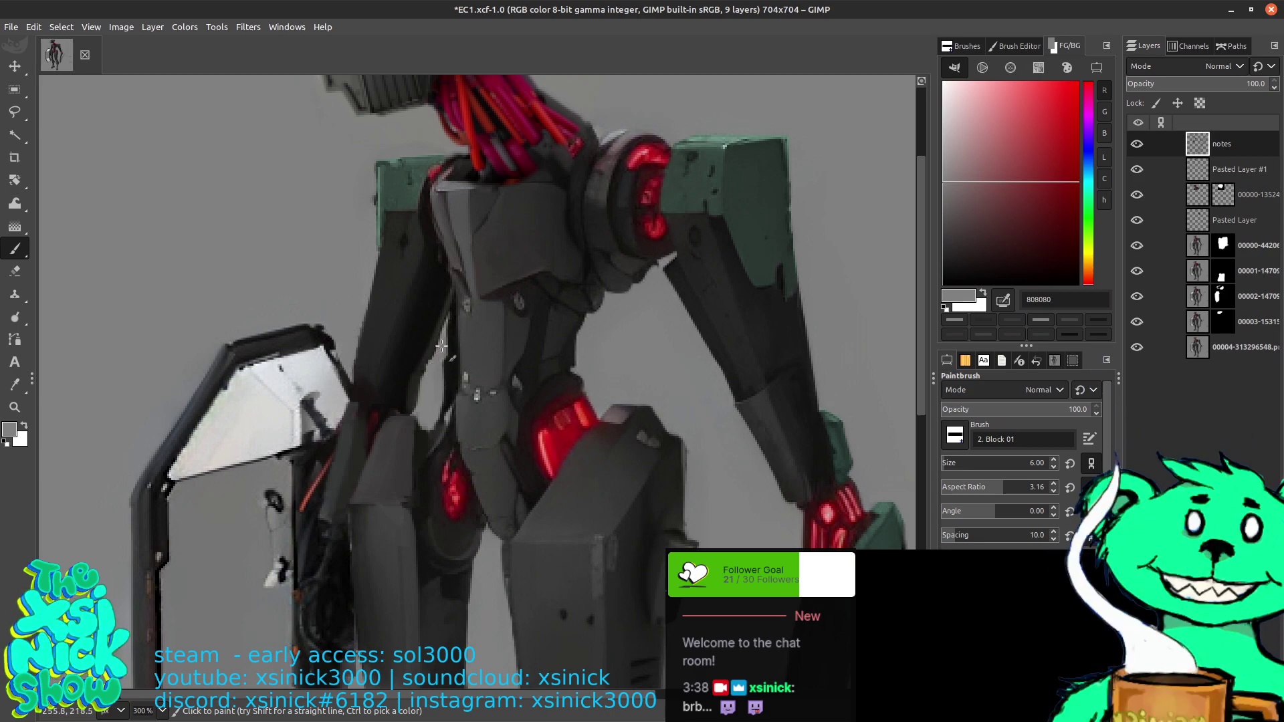
{"action": "scroll", "coordinate": [483, 238], "scroll_direction": "up", "scroll_amount": 1}
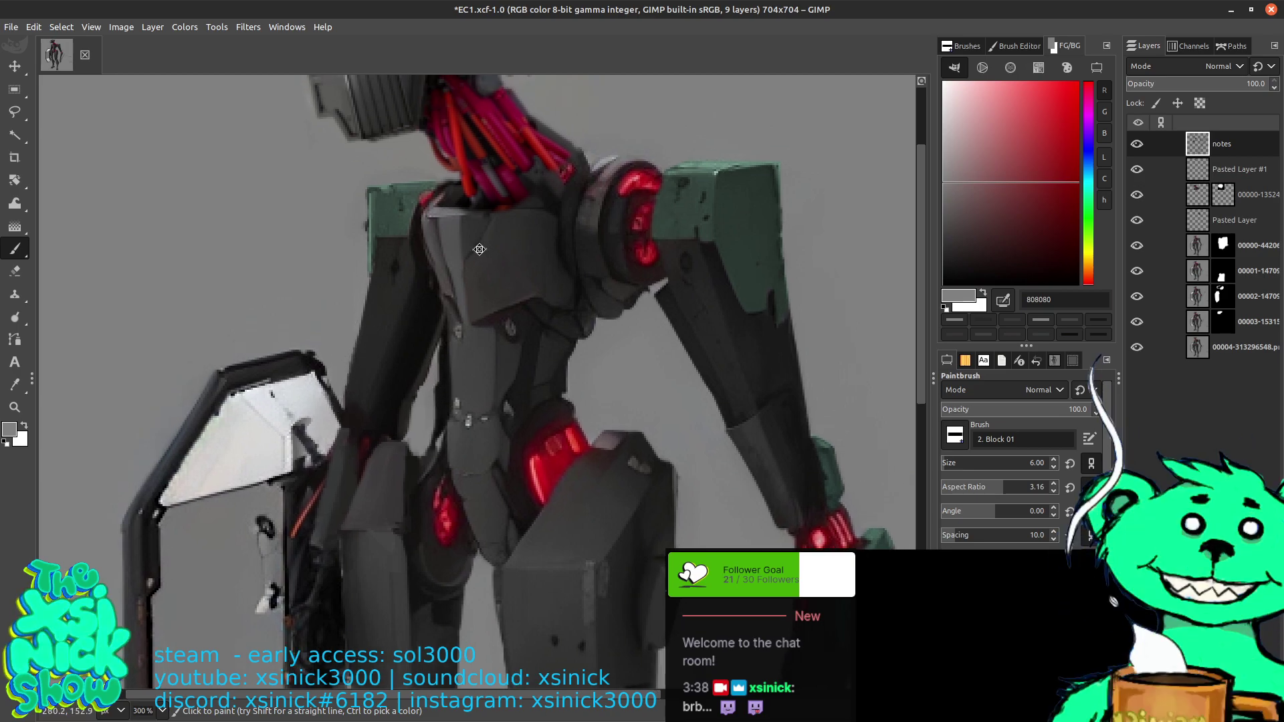
{"action": "left_click", "coordinate": [428, 445], "text": "ctrl"}
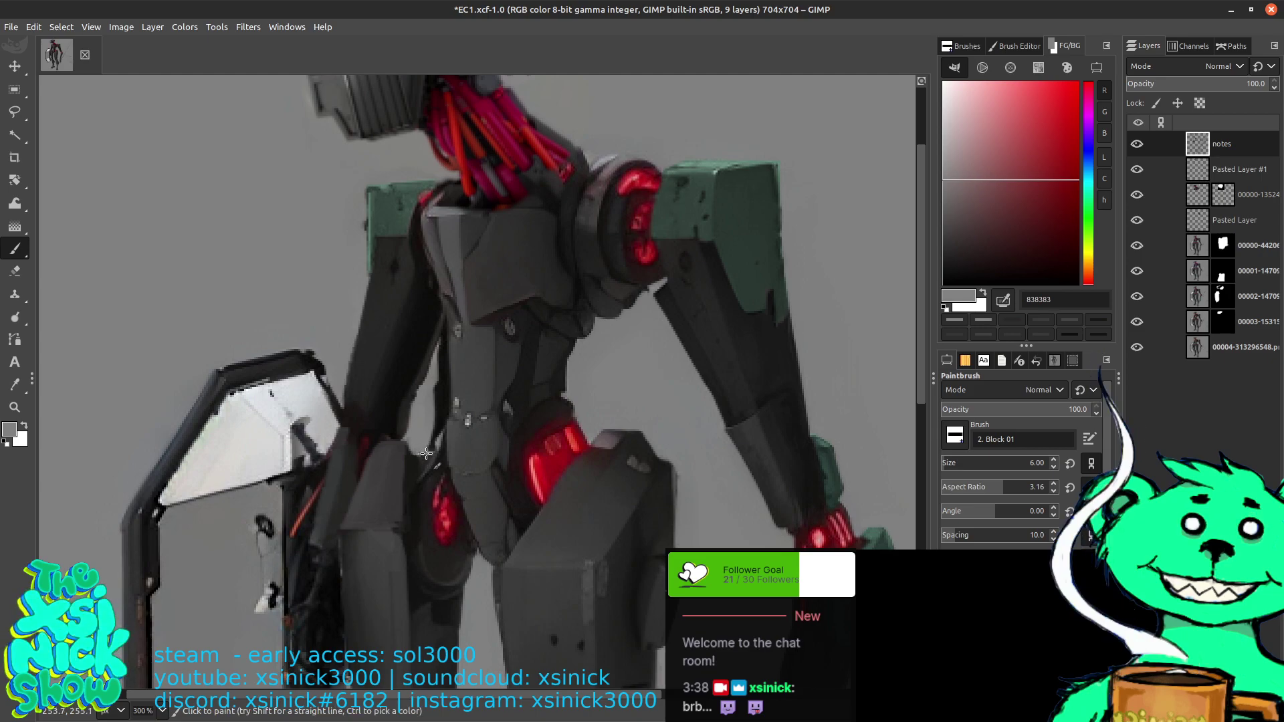
{"action": "left_click_drag", "start_coordinate": [433, 461], "coordinate": [430, 421]}
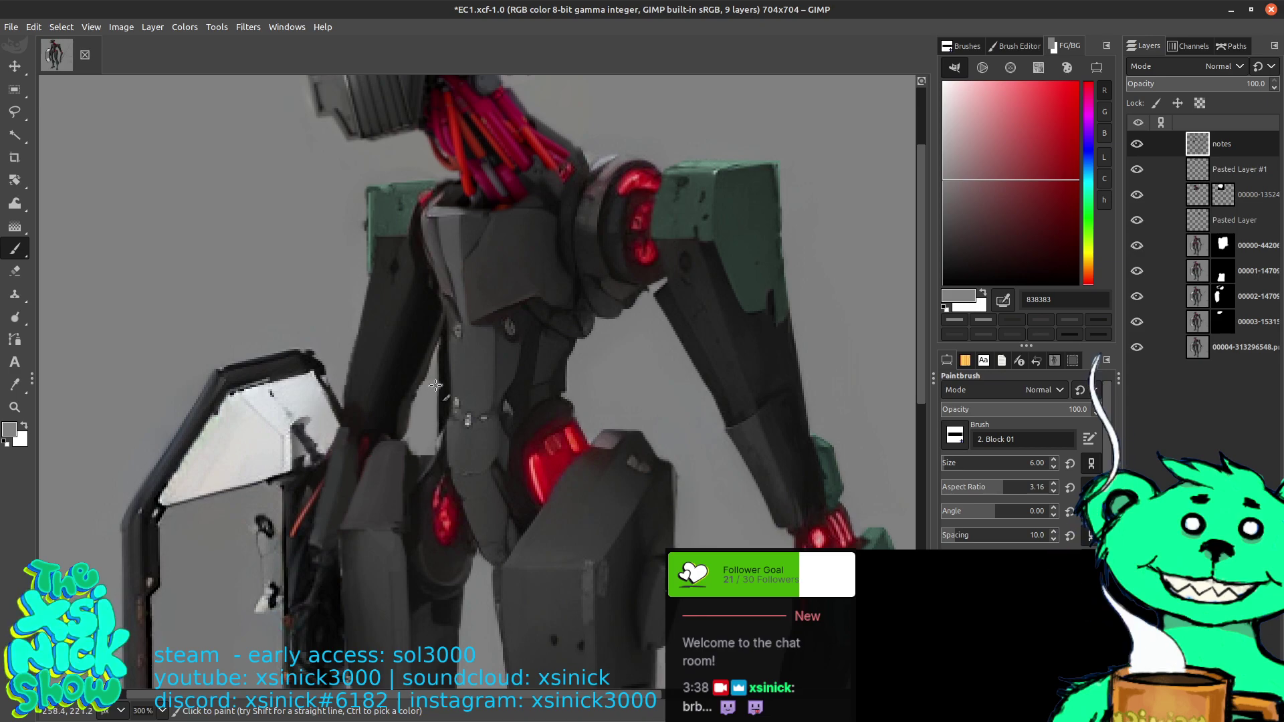
Zoom to 800%, shrink the brush to size 2 and cover the waist's dark edge in light grey
{"action": "scroll", "coordinate": [454, 322], "scroll_direction": "up", "scroll_amount": 1}
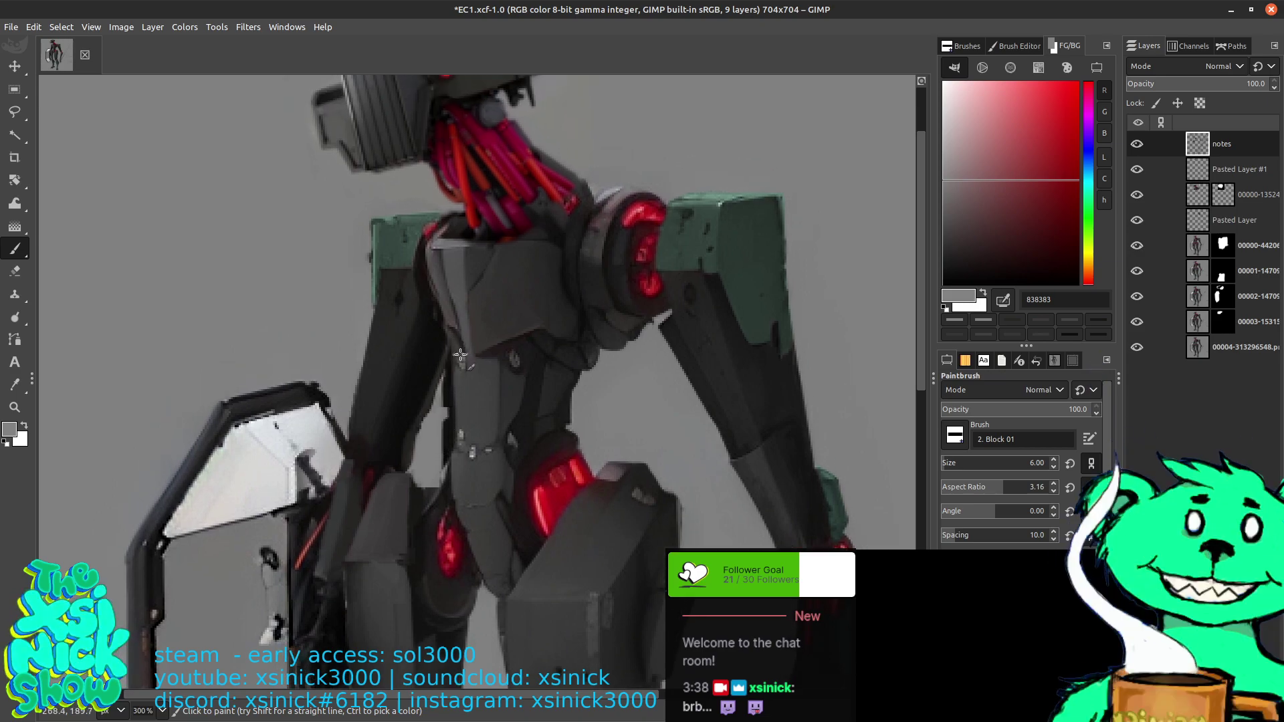
{"action": "scroll", "coordinate": [466, 351], "scroll_direction": "up", "scroll_amount": 1}
{"action": "scroll", "coordinate": [441, 361], "scroll_direction": "up", "scroll_amount": 1}
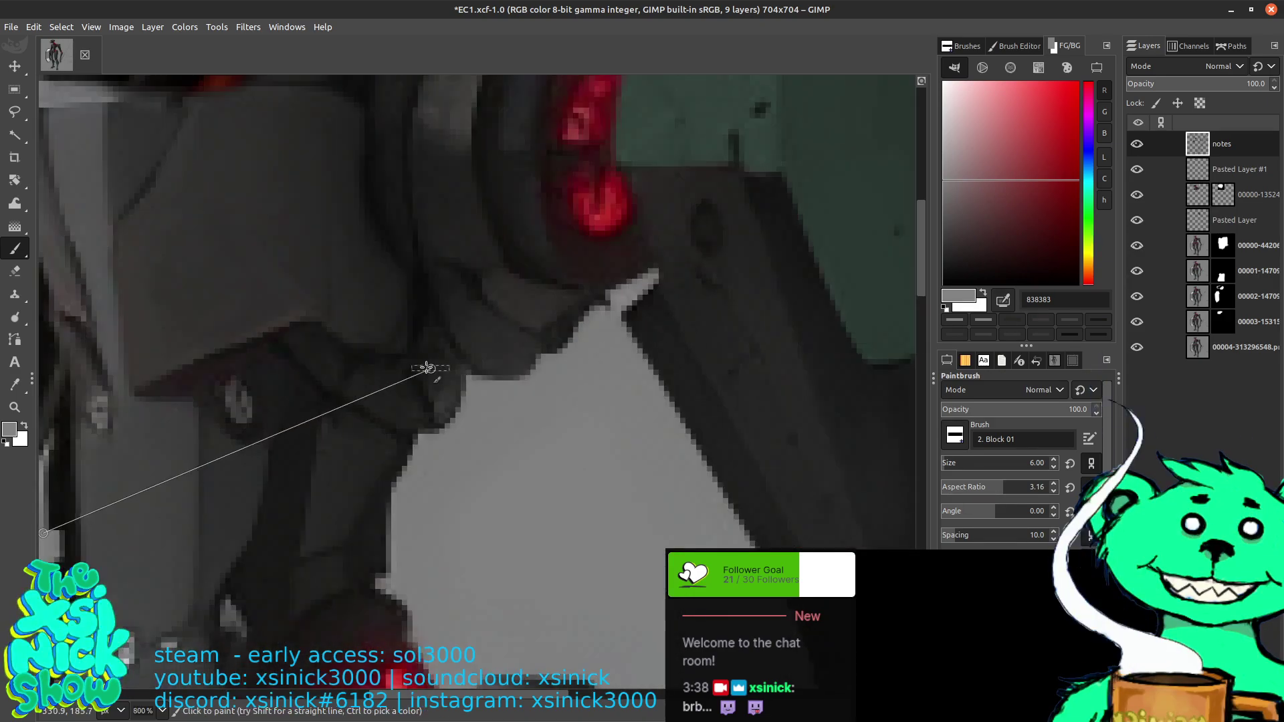
{"action": "scroll", "coordinate": [430, 367], "scroll_direction": "up", "scroll_amount": 1}
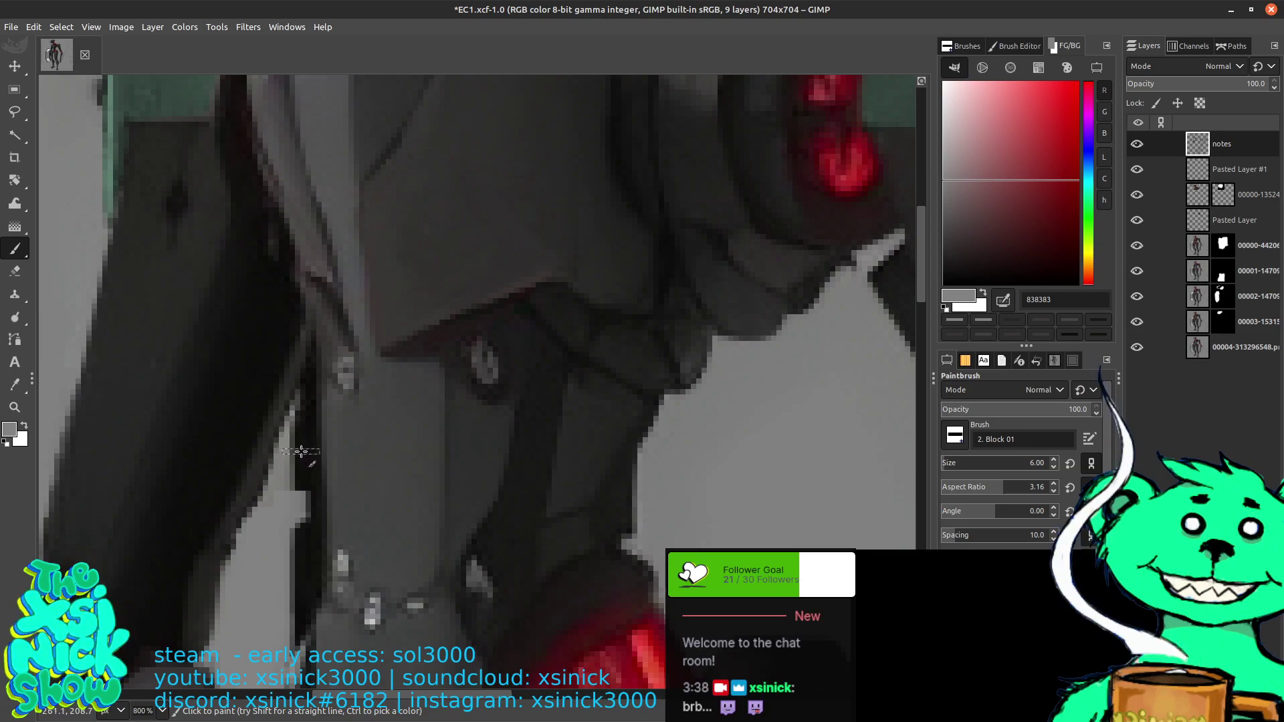
{"action": "key", "text": "bracketleft"}
{"action": "key", "text": "bracketleft"}
{"action": "key", "text": "bracketleft"}
{"action": "left_click_drag", "start_coordinate": [299, 446], "coordinate": [291, 456]}
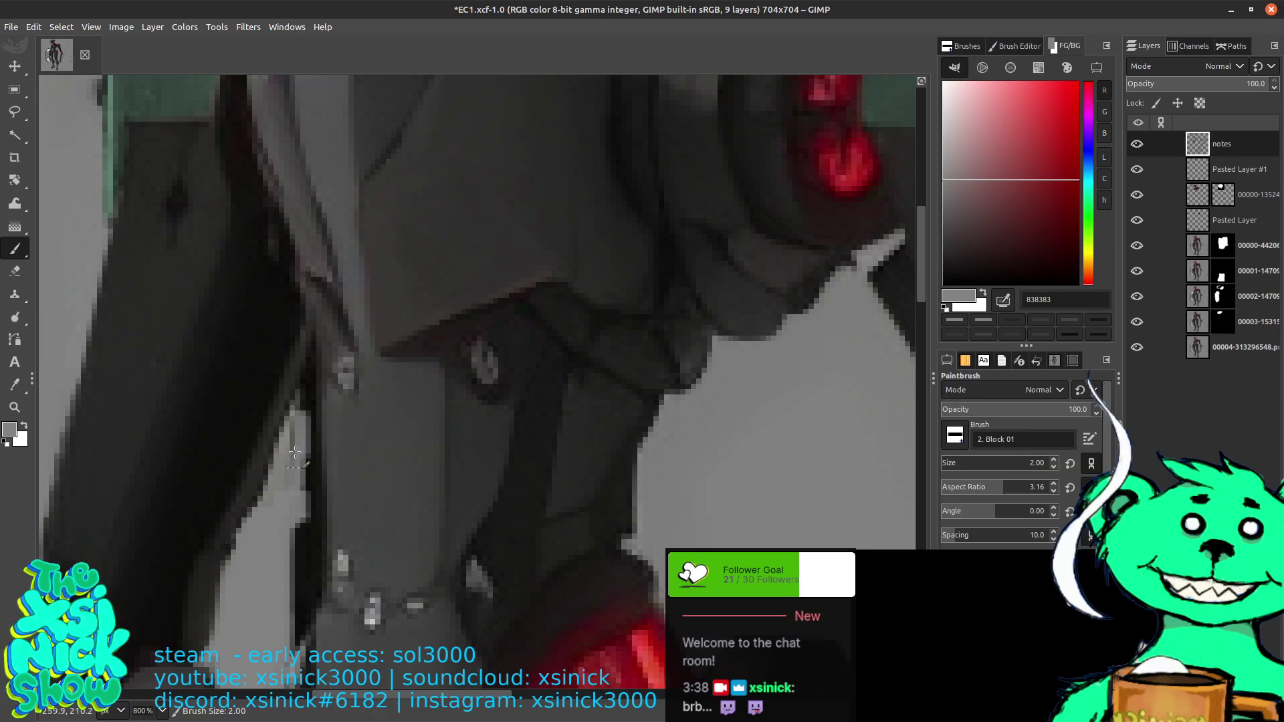
{"action": "mouse_move", "coordinate": [301, 395]}
{"action": "left_mouse_down"}
{"action": "mouse_move", "coordinate": [298, 498]}
{"action": "mouse_move", "coordinate": [308, 391]}
{"action": "mouse_move", "coordinate": [297, 438]}
{"action": "left_mouse_up"}
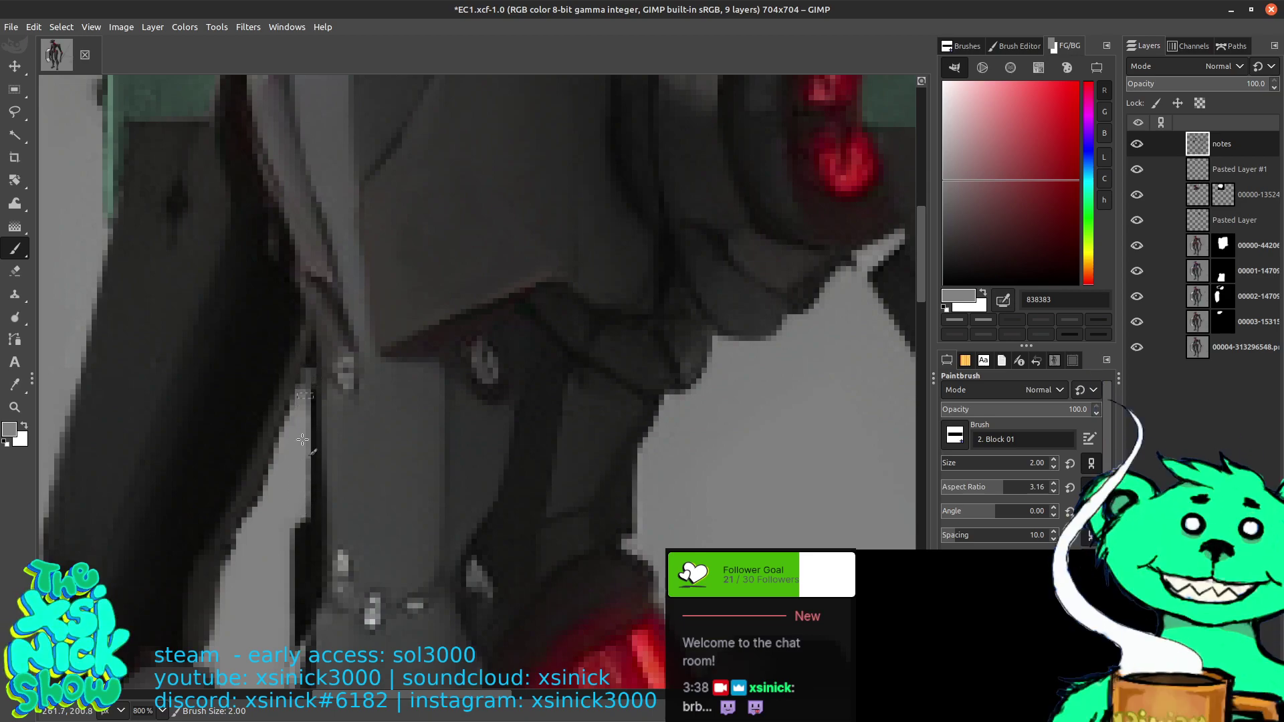
Paint light grey over the remaining dark fringes higher up the waist and beside the hip
{"action": "scroll", "coordinate": [321, 335], "scroll_direction": "down", "scroll_amount": 5}
{"action": "left_click_drag", "start_coordinate": [335, 286], "coordinate": [337, 341]}
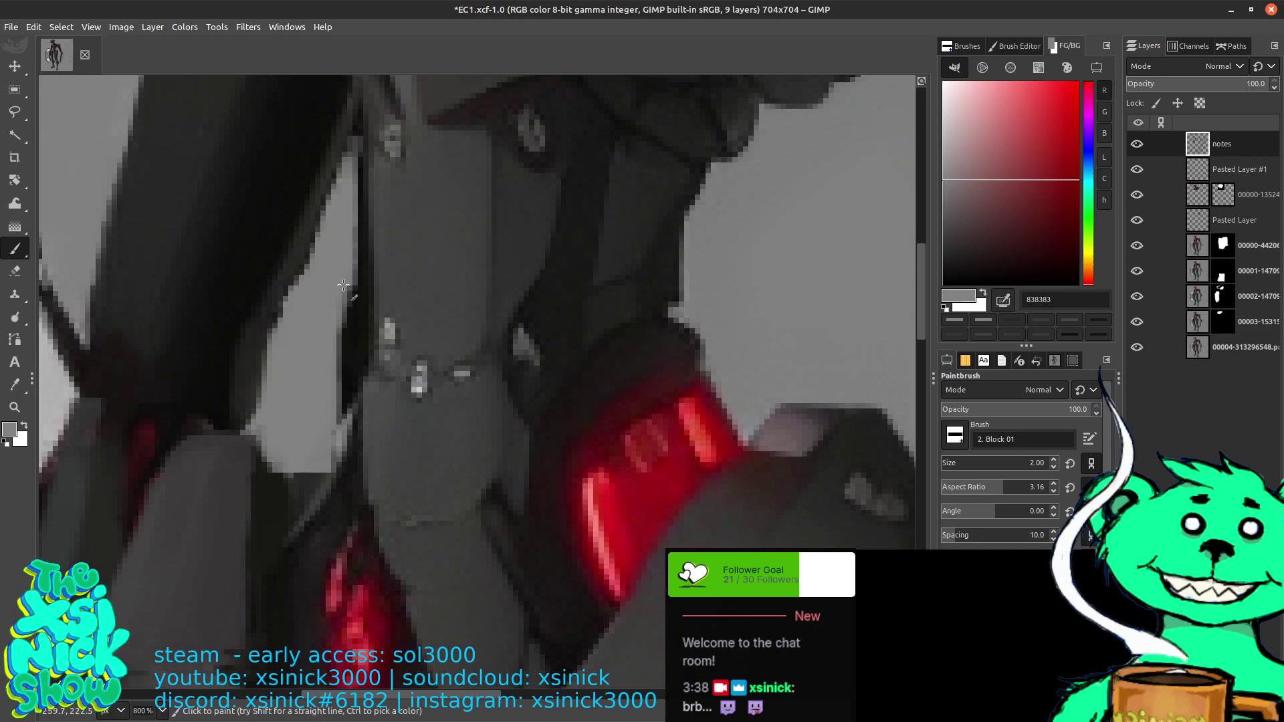
{"action": "left_click_drag", "start_coordinate": [344, 281], "coordinate": [334, 460]}
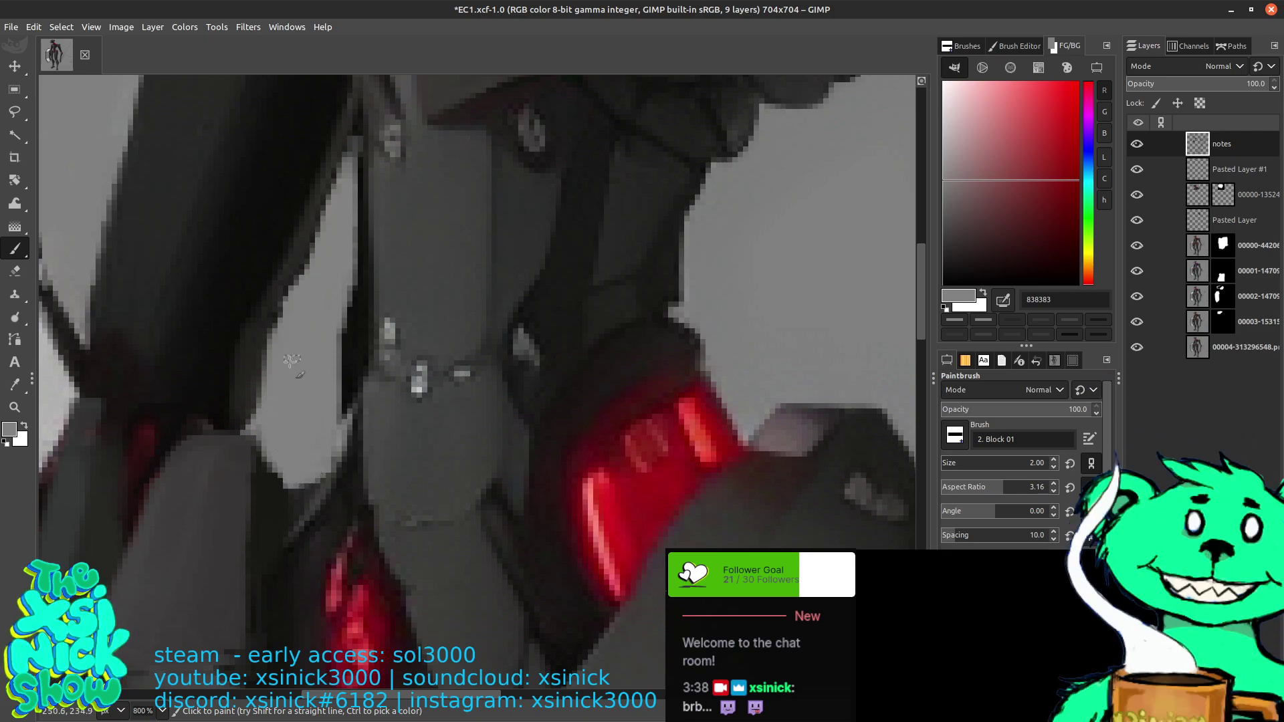
{"action": "left_click_drag", "start_coordinate": [249, 420], "coordinate": [305, 284]}
{"action": "mouse_move", "coordinate": [271, 382]}
{"action": "left_mouse_down"}
{"action": "mouse_move", "coordinate": [255, 412]}
{"action": "mouse_move", "coordinate": [338, 211]}
{"action": "mouse_move", "coordinate": [325, 259]}
{"action": "left_mouse_up"}
Zoom back to 300% to view the head, shoulder blocks and torso
{"action": "scroll", "coordinate": [325, 259], "scroll_direction": "down", "scroll_amount": 1}
{"action": "scroll", "coordinate": [522, 218], "scroll_direction": "down", "scroll_amount": 2}
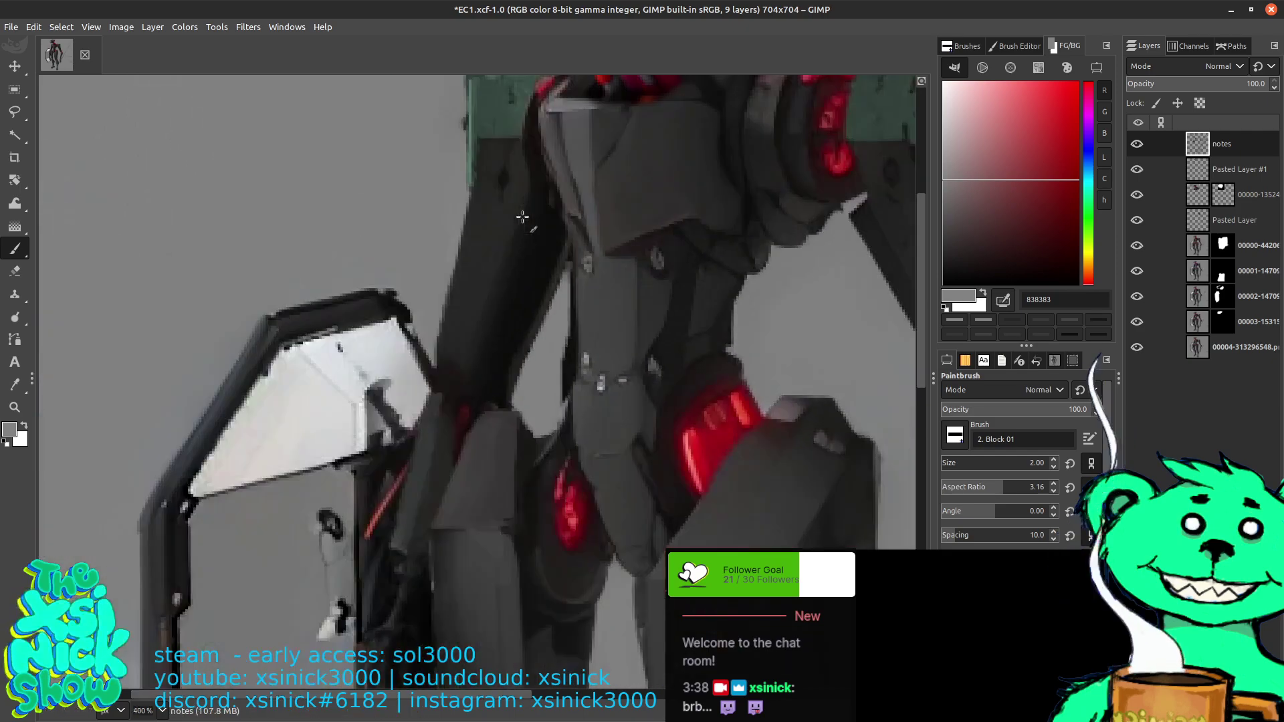
{"action": "scroll", "coordinate": [515, 301], "scroll_direction": "right", "scroll_amount": 2}
{"action": "scroll", "coordinate": [508, 398], "scroll_direction": "up", "scroll_amount": 1}
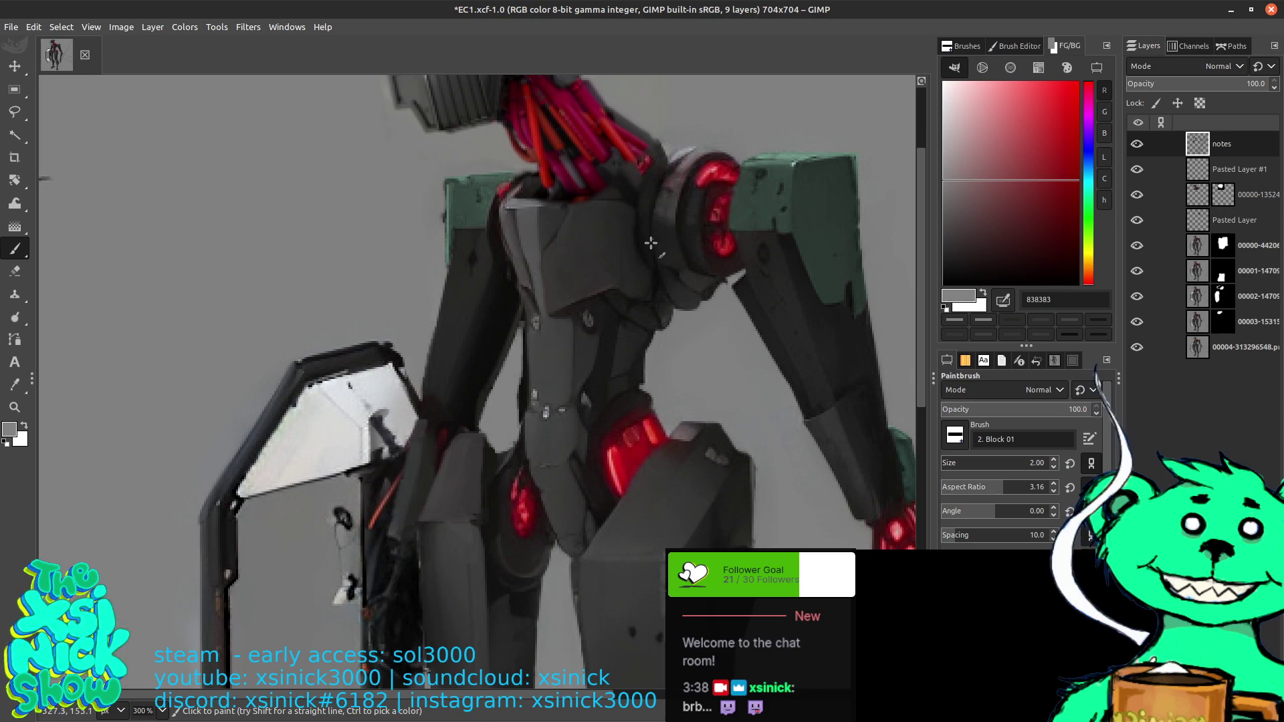
{"action": "scroll", "coordinate": [636, 268], "scroll_direction": "up", "scroll_amount": 2}
{"action": "scroll", "coordinate": [615, 301], "scroll_direction": "right", "scroll_amount": 1}
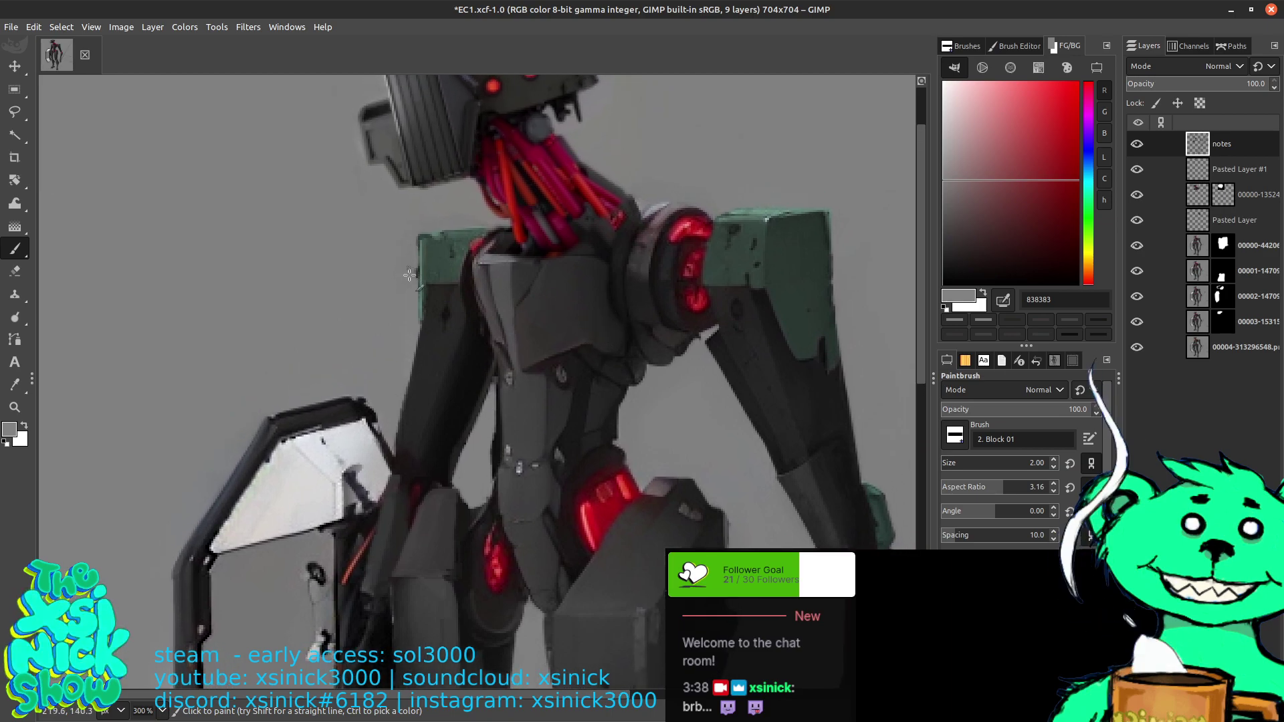
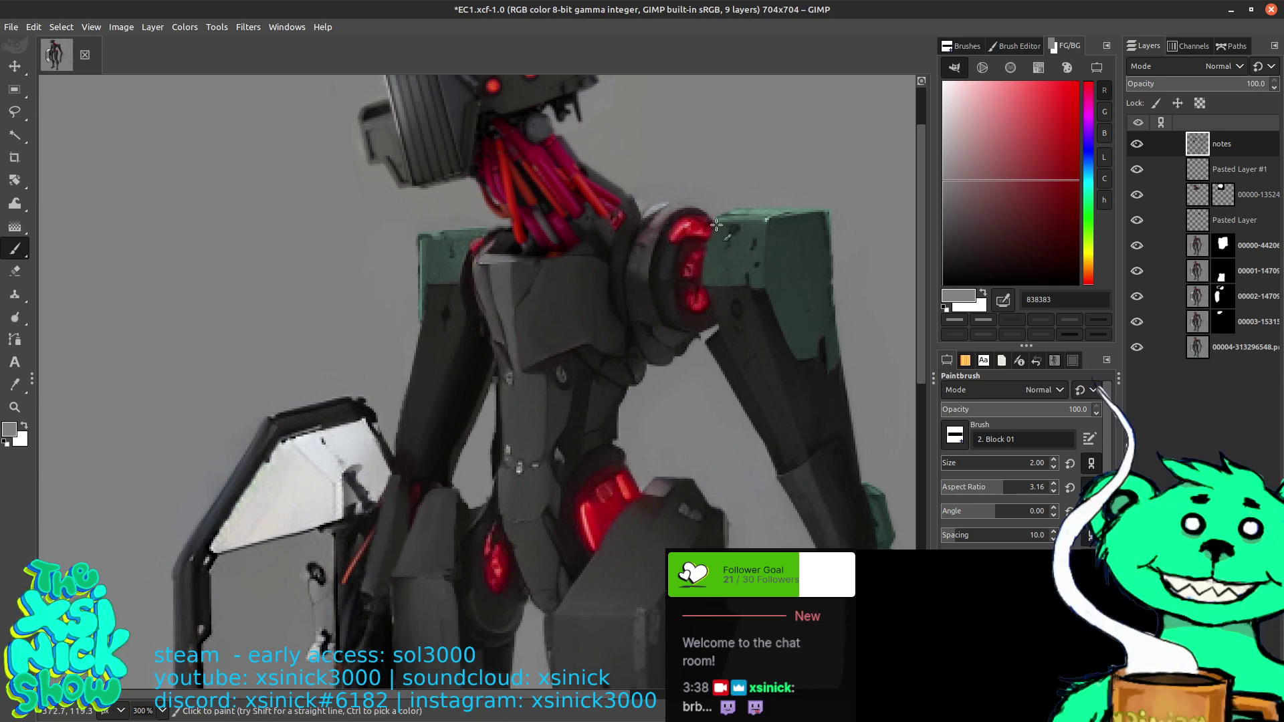
Sample the hand's dark colour and paint extended fingers around the lance shaft
{"action": "key", "text": "minus"}
{"action": "key", "text": "minus"}
{"action": "scroll", "coordinate": [744, 102], "scroll_direction": "down", "scroll_amount": 3}
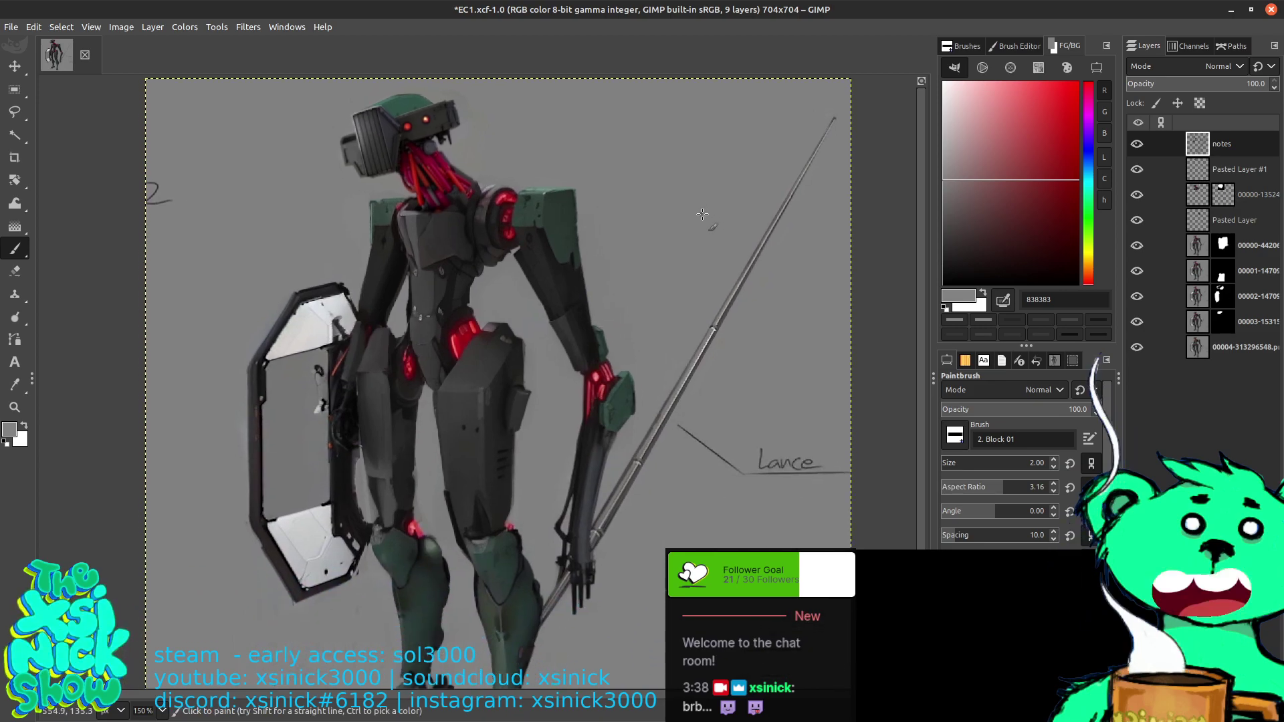
{"action": "scroll", "coordinate": [742, 200], "scroll_direction": "down", "scroll_amount": 2}
{"action": "scroll", "coordinate": [737, 333], "scroll_direction": "left", "scroll_amount": 2}
{"action": "scroll", "coordinate": [738, 333], "scroll_direction": "down", "scroll_amount": 1}
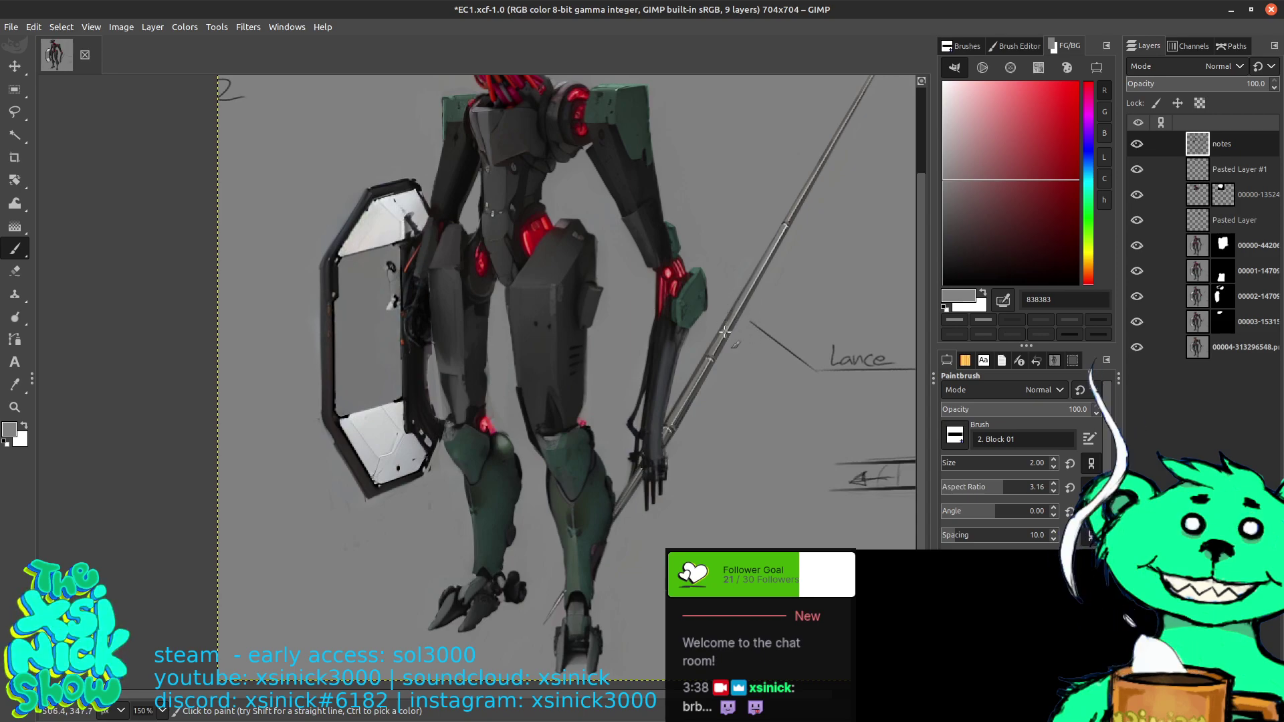
{"action": "scroll", "coordinate": [729, 344], "scroll_direction": "up", "scroll_amount": 2}
{"action": "scroll", "coordinate": [702, 372], "scroll_direction": "up", "scroll_amount": 2}
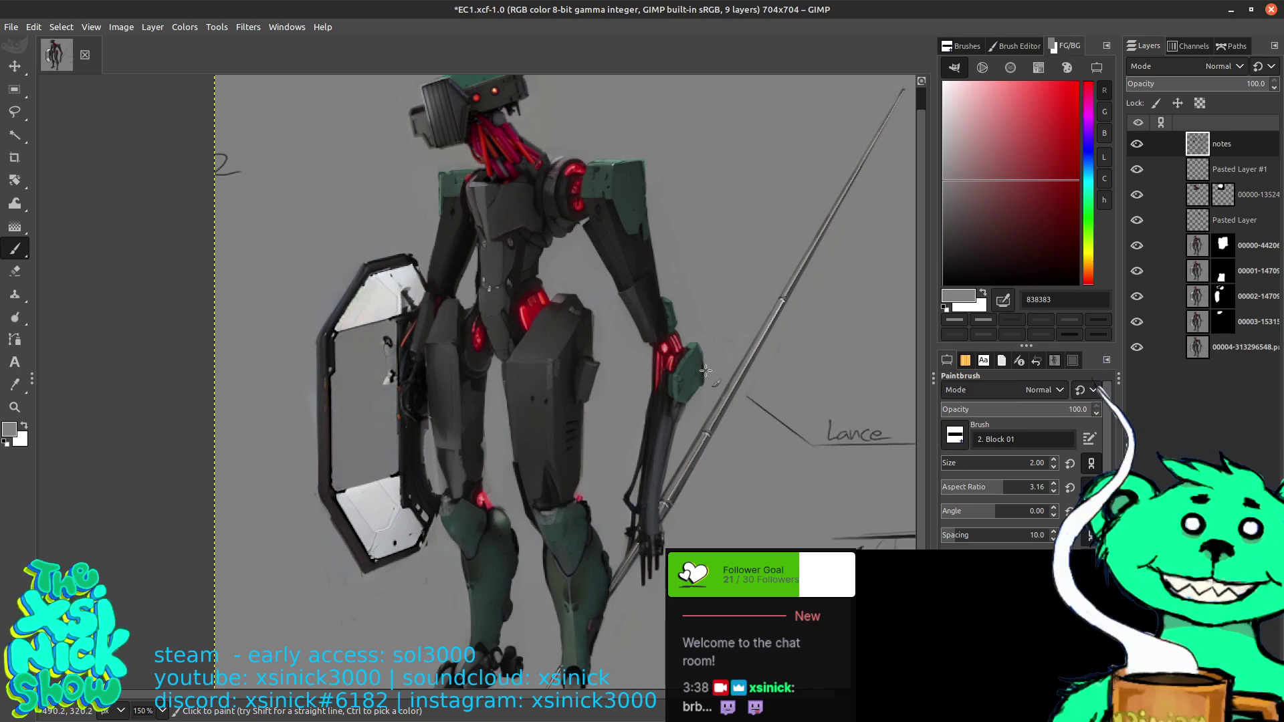
{"action": "scroll", "coordinate": [709, 334], "scroll_direction": "right", "scroll_amount": 2}
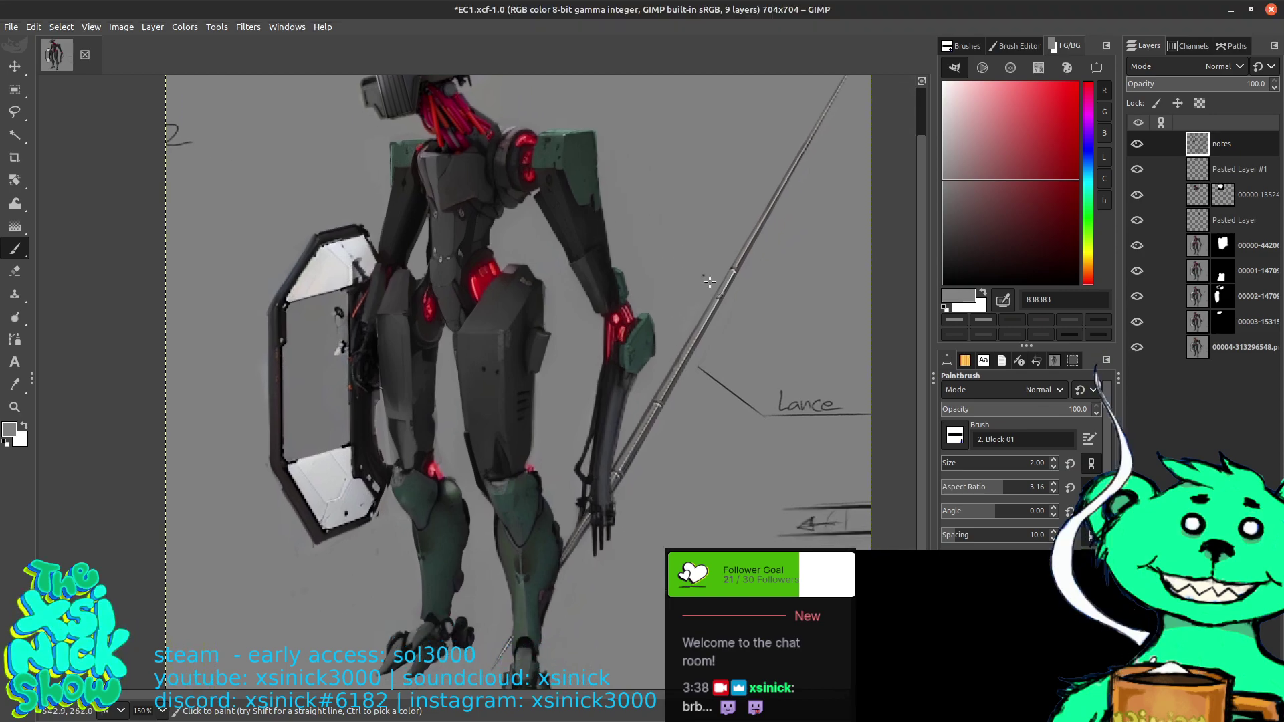
{"action": "scroll", "coordinate": [688, 344], "scroll_direction": "up", "scroll_amount": 1}
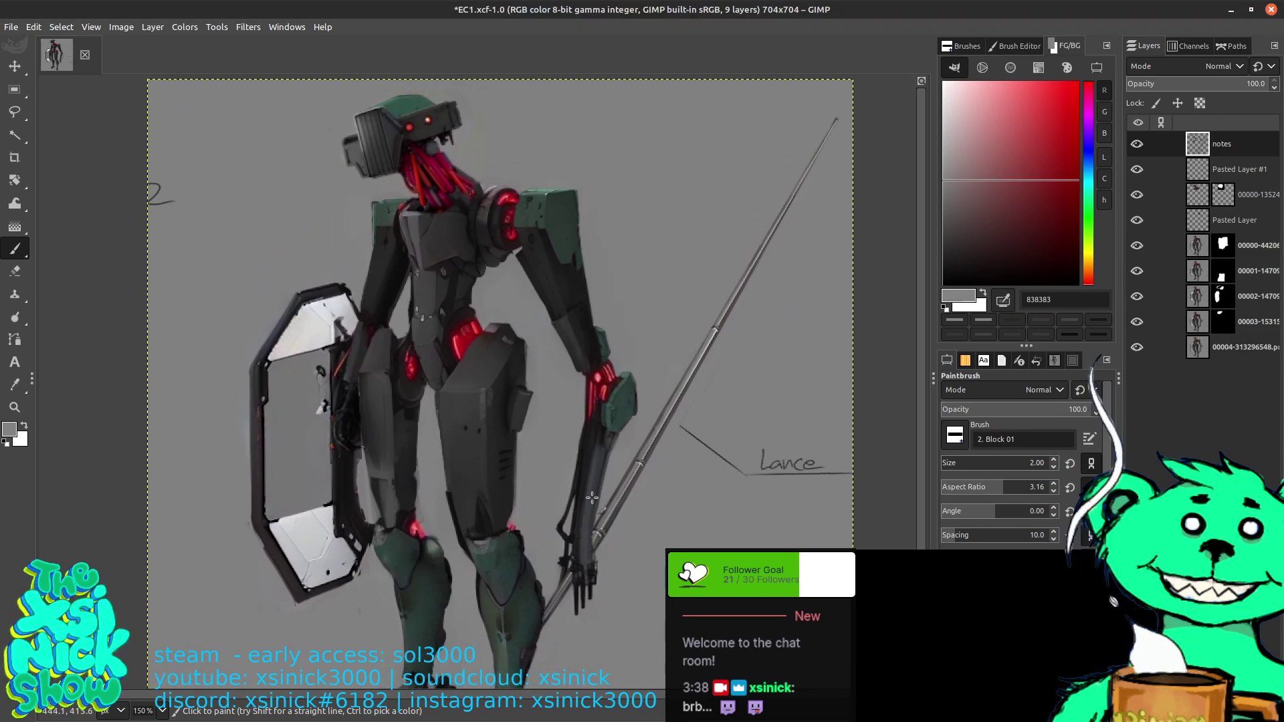
{"action": "scroll", "coordinate": [677, 331], "scroll_direction": "down", "scroll_amount": 3}
{"action": "scroll", "coordinate": [677, 331], "scroll_direction": "left", "scroll_amount": 1}
{"action": "scroll", "coordinate": [670, 315], "scroll_direction": "down", "scroll_amount": 3}
{"action": "scroll", "coordinate": [671, 315], "scroll_direction": "left", "scroll_amount": 1}
{"action": "scroll", "coordinate": [669, 306], "scroll_direction": "down", "scroll_amount": 1}
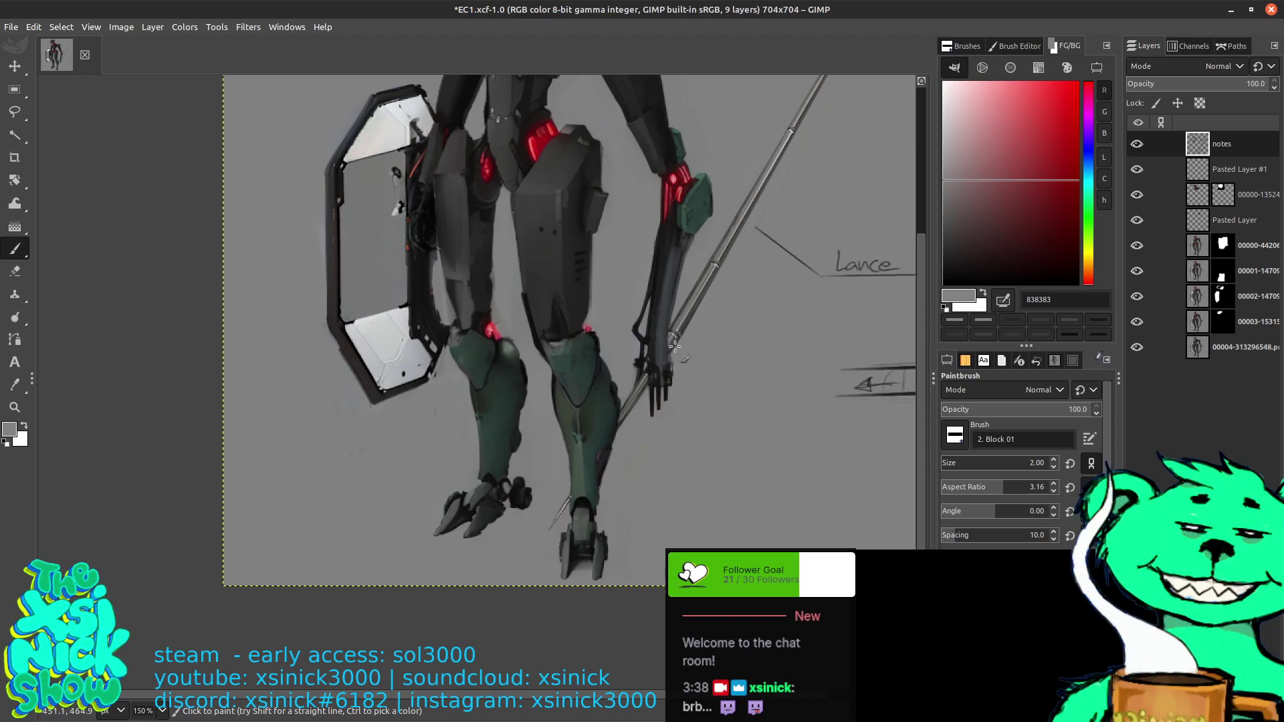
{"action": "scroll", "coordinate": [674, 334], "scroll_direction": "down", "scroll_amount": 1, "text": "ctrl"}
{"action": "scroll", "coordinate": [678, 360], "scroll_direction": "down", "scroll_amount": 1, "text": "ctrl"}
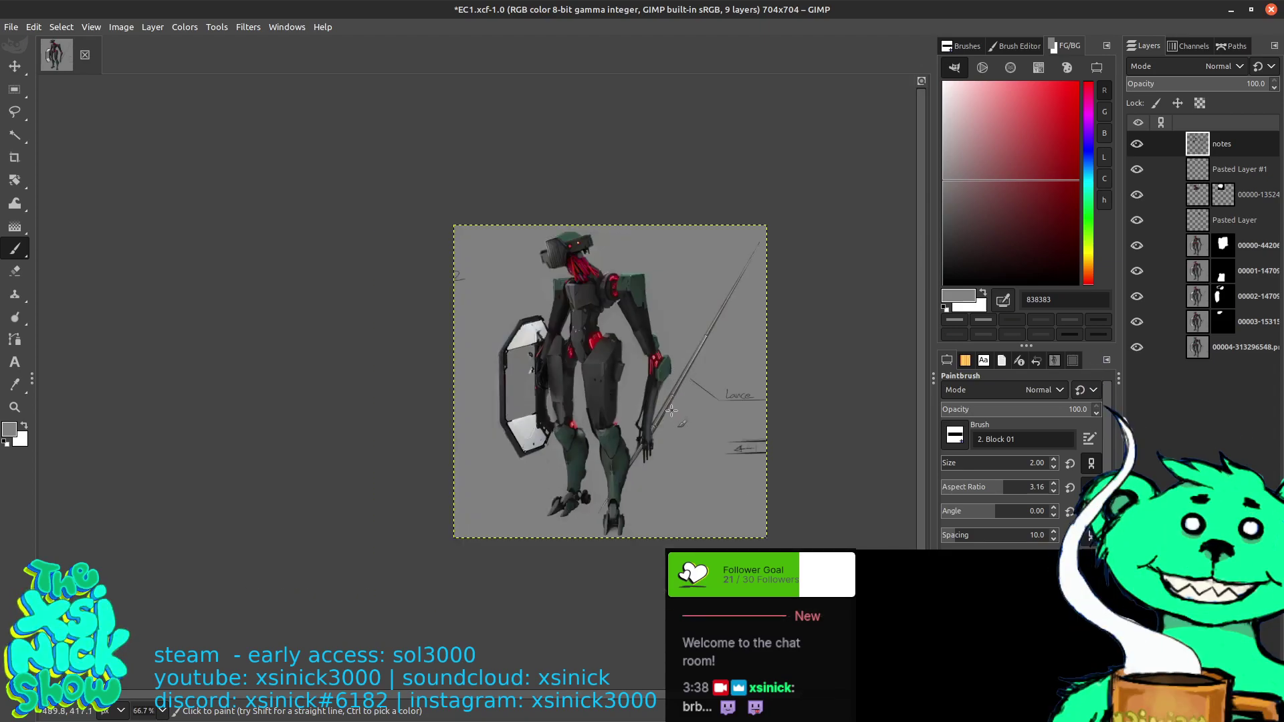
{"action": "scroll", "coordinate": [669, 414], "scroll_direction": "down", "scroll_amount": 2, "text": "ctrl"}
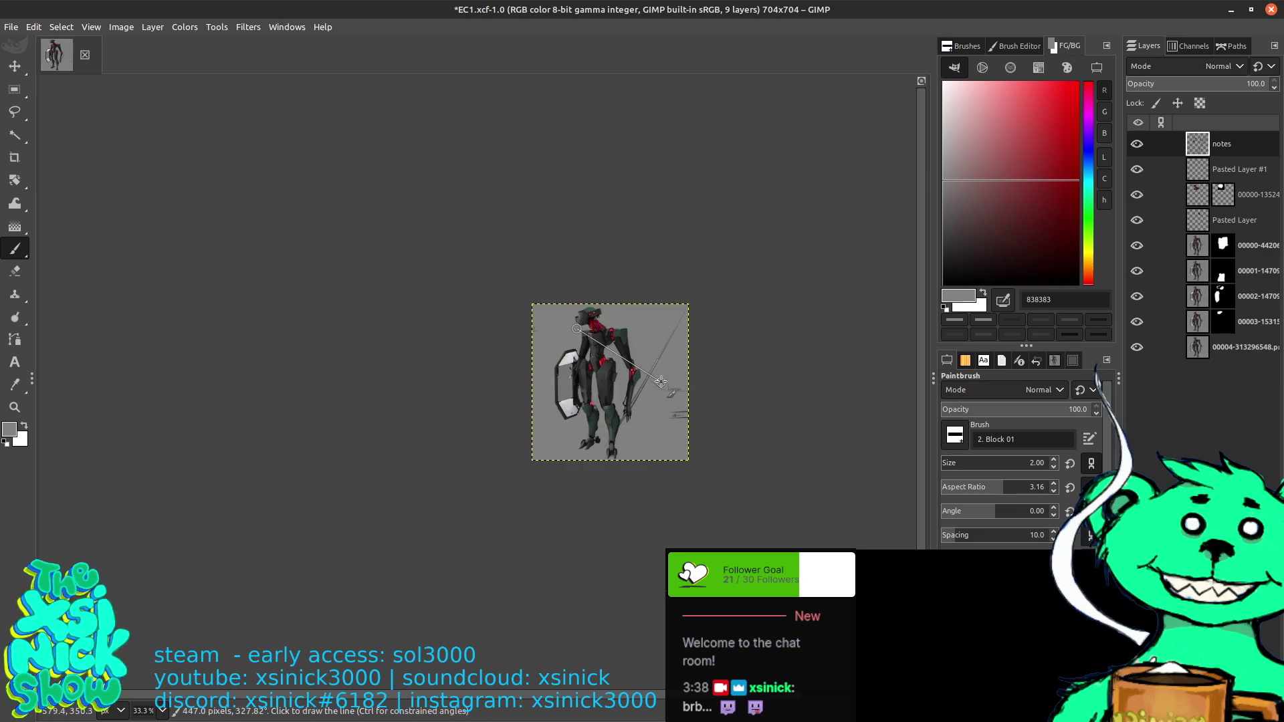
{"action": "scroll", "coordinate": [664, 389], "scroll_direction": "up", "scroll_amount": 2, "text": "ctrl"}
{"action": "scroll", "coordinate": [662, 383], "scroll_direction": "up", "scroll_amount": 2, "text": "ctrl"}
{"action": "scroll", "coordinate": [635, 371], "scroll_direction": "up", "scroll_amount": 1, "text": "ctrl"}
{"action": "scroll", "coordinate": [568, 364], "scroll_direction": "up", "scroll_amount": 1, "text": "ctrl"}
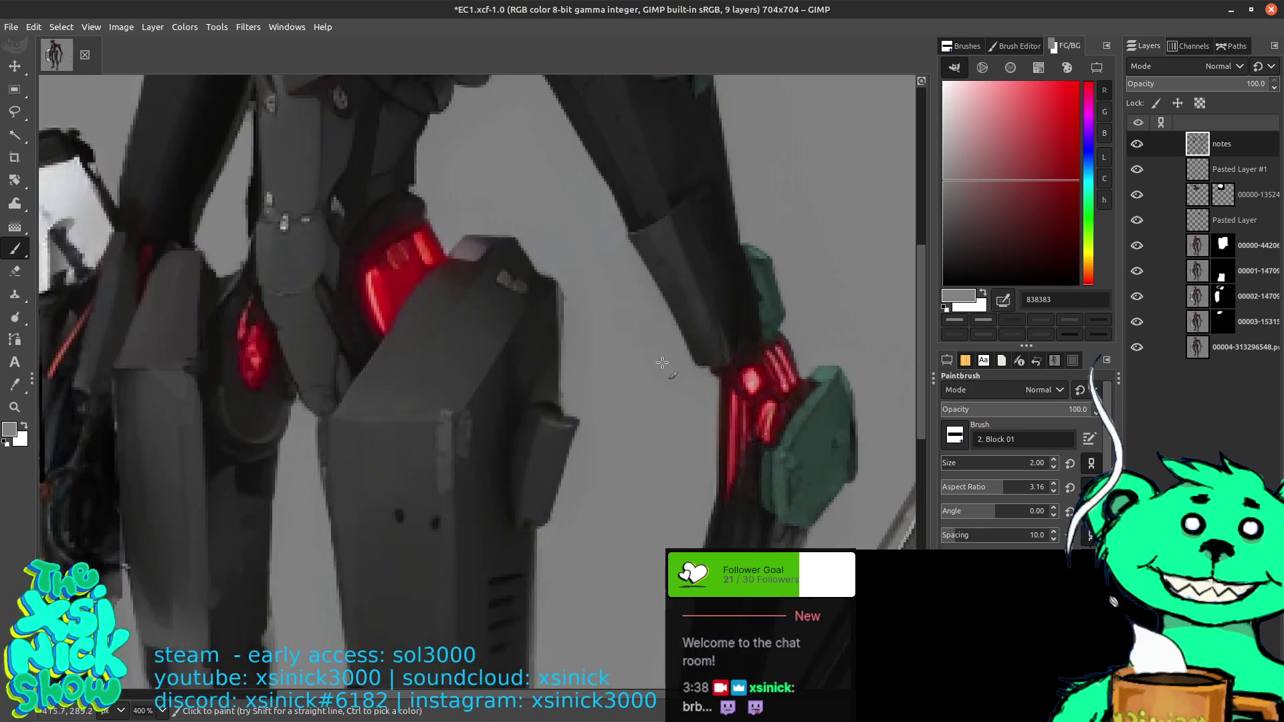
{"action": "scroll", "coordinate": [508, 358], "scroll_direction": "up", "scroll_amount": 1, "text": "ctrl"}
{"action": "scroll", "coordinate": [454, 349], "scroll_direction": "down", "scroll_amount": 5}
{"action": "scroll", "coordinate": [454, 348], "scroll_direction": "left", "scroll_amount": 1}
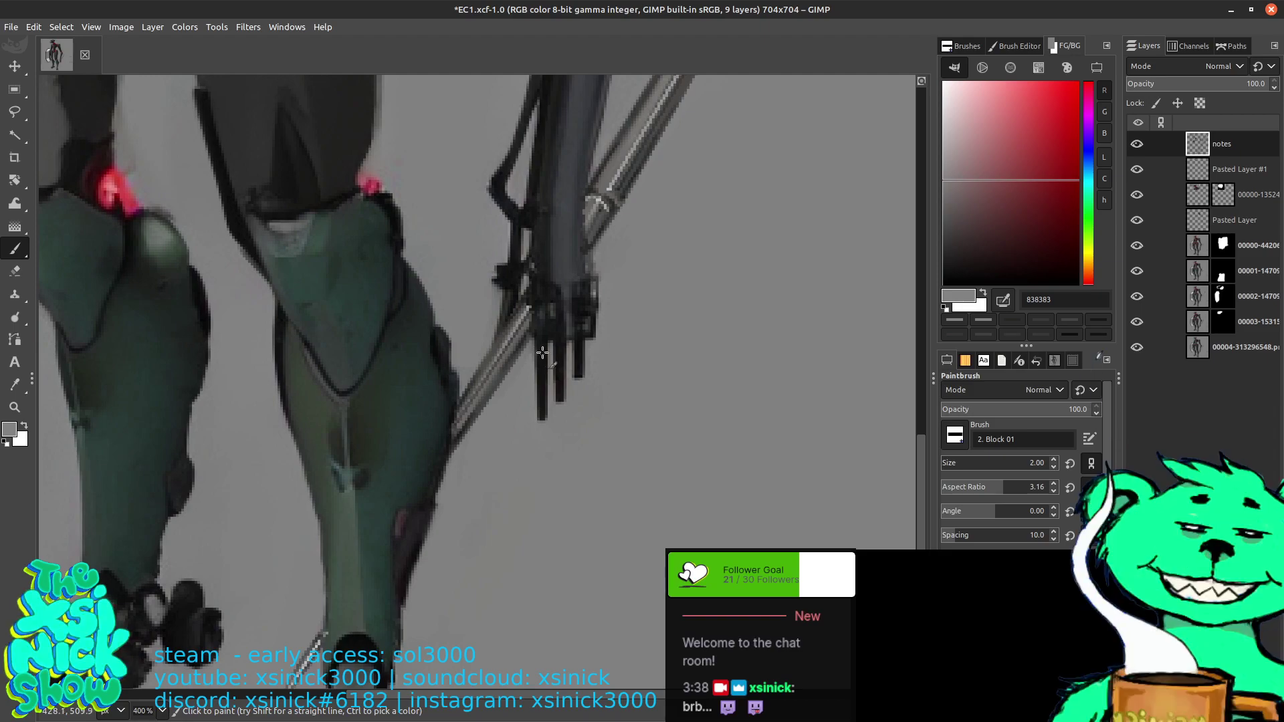
{"action": "left_click", "coordinate": [539, 402], "text": "ctrl"}
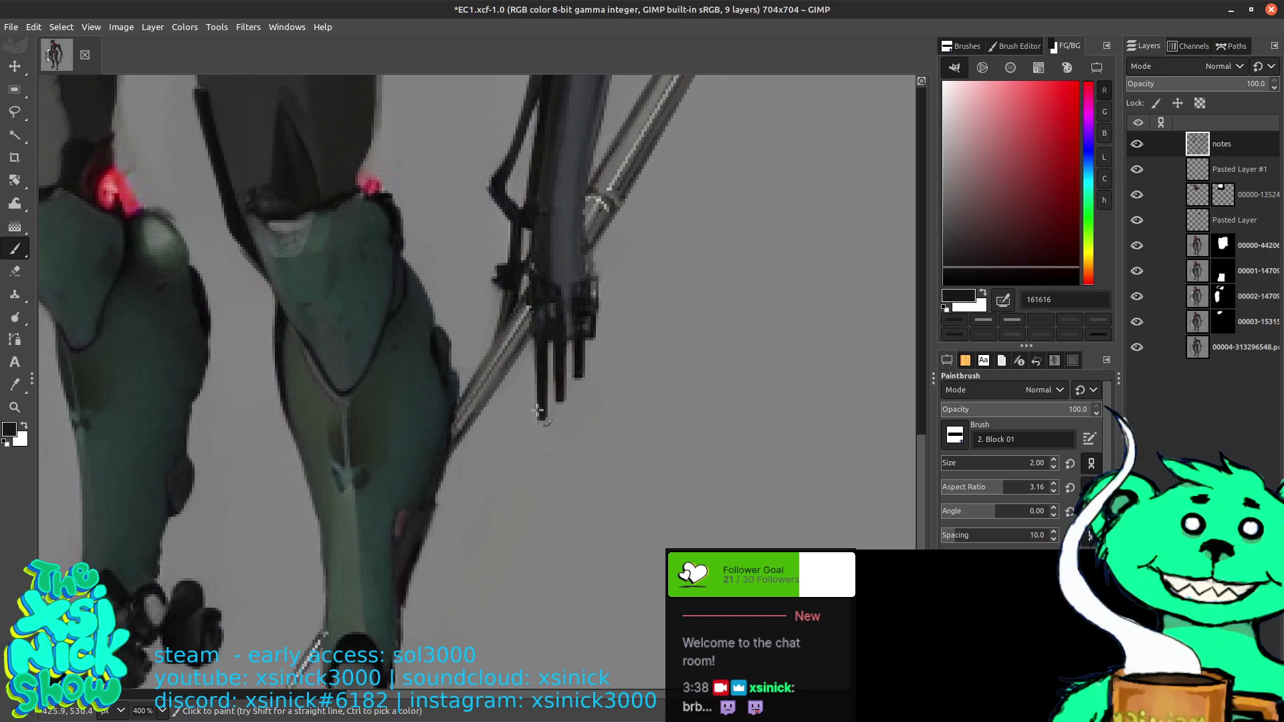
{"action": "left_click_drag", "start_coordinate": [537, 406], "coordinate": [525, 364]}
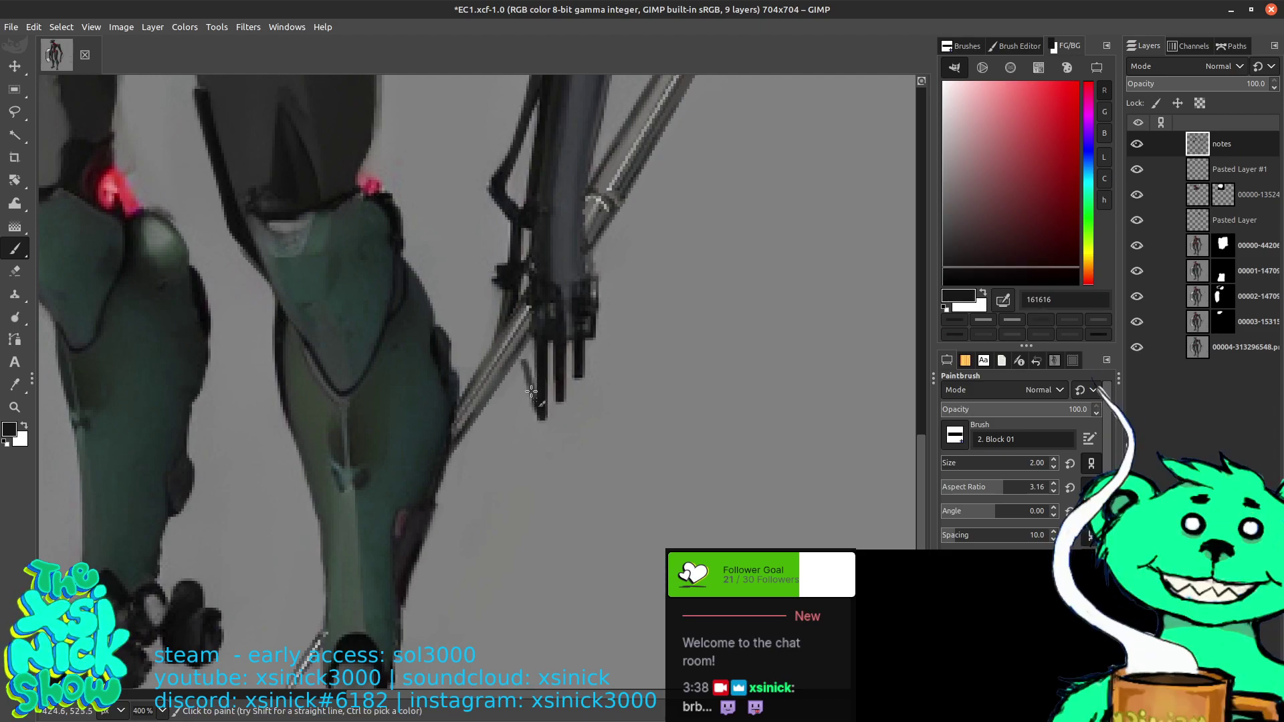
{"action": "left_click_drag", "start_coordinate": [541, 410], "coordinate": [525, 370]}
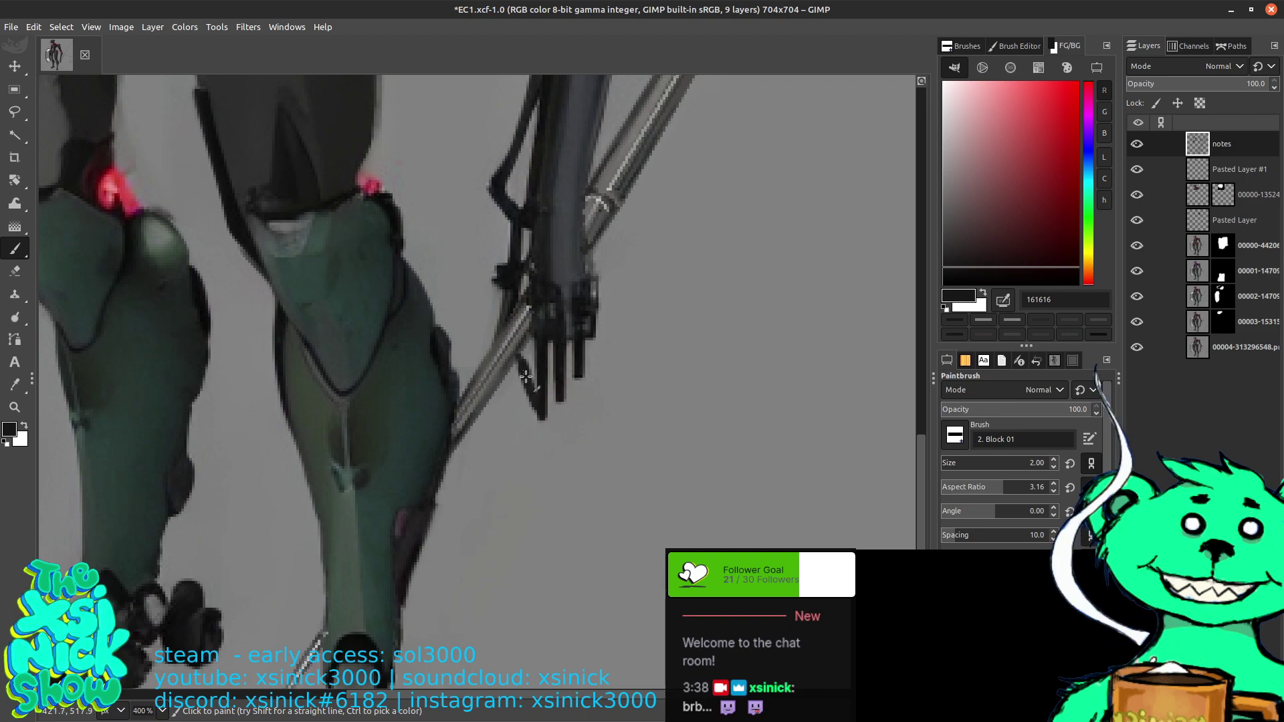
{"action": "mouse_move", "coordinate": [556, 388]}
{"action": "left_mouse_down"}
{"action": "mouse_move", "coordinate": [559, 400]}
{"action": "mouse_move", "coordinate": [530, 348]}
{"action": "left_mouse_up"}
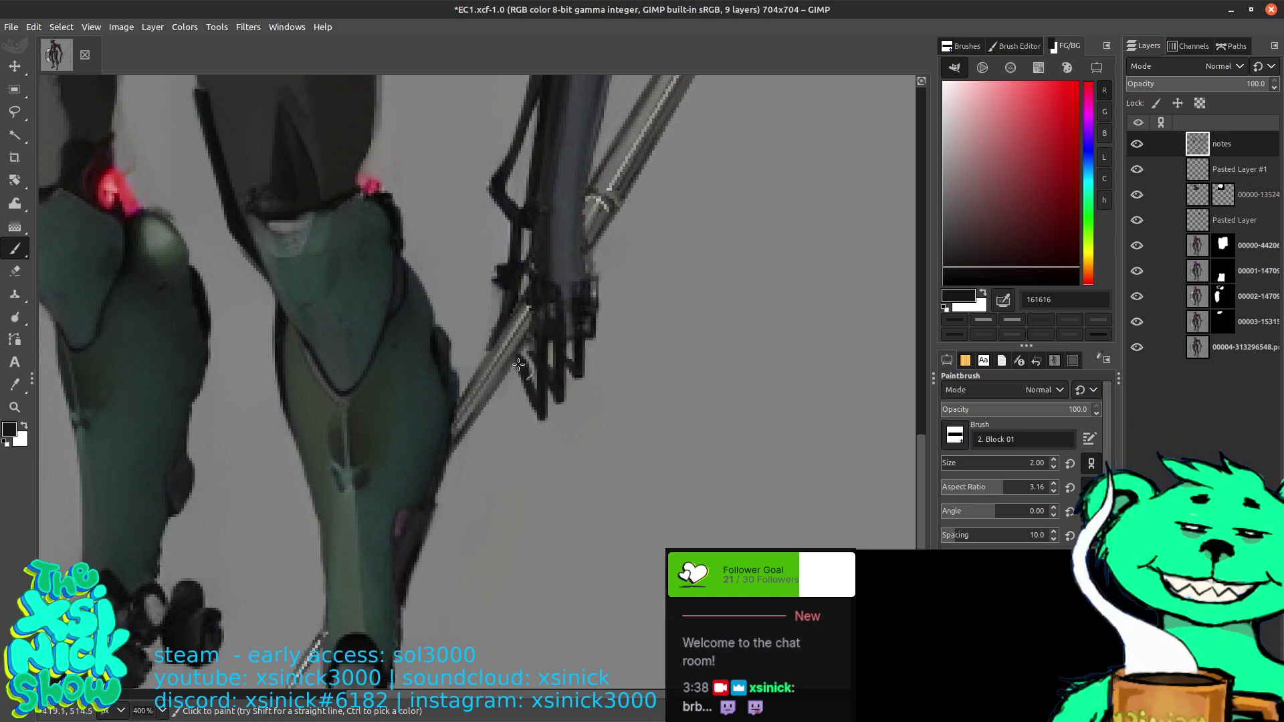
Sample dark blue-grey, near-black and mid-dark grey colours from the hand area
{"action": "key", "text": "ctrl"}
{"action": "left_click", "coordinate": [597, 195], "text": "ctrl"}
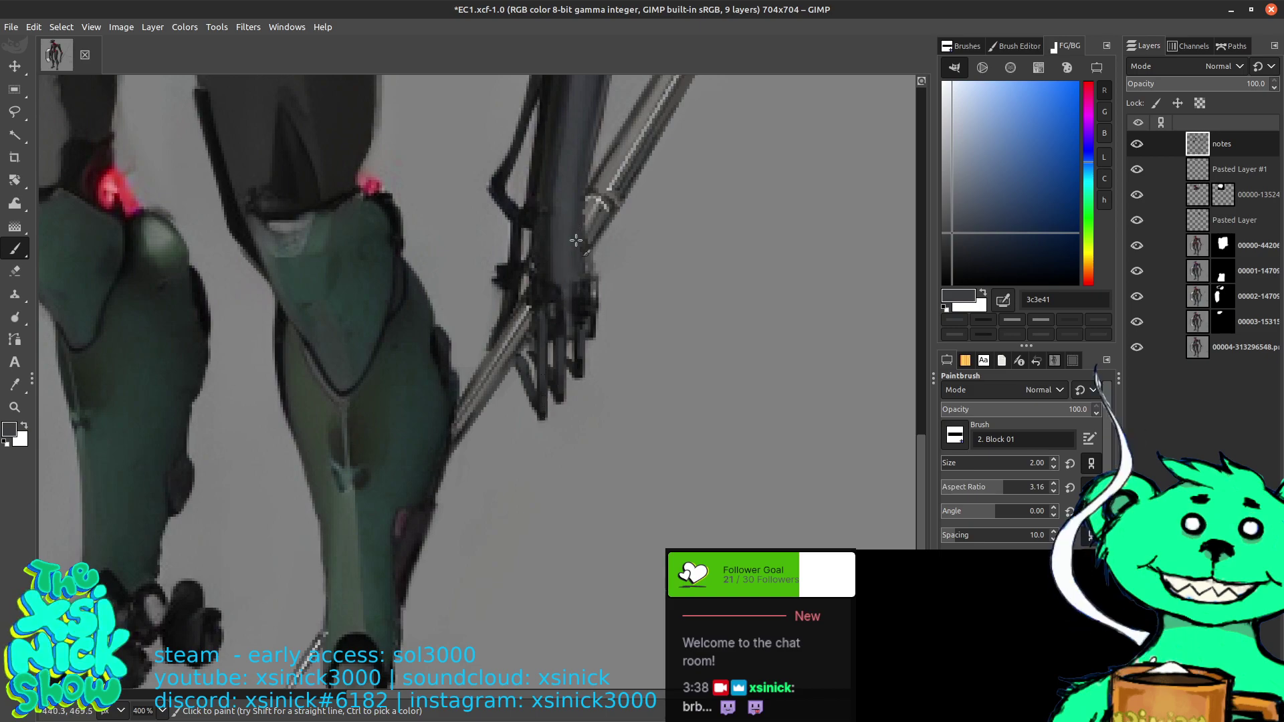
{"action": "left_click", "coordinate": [560, 316], "text": "ctrl"}
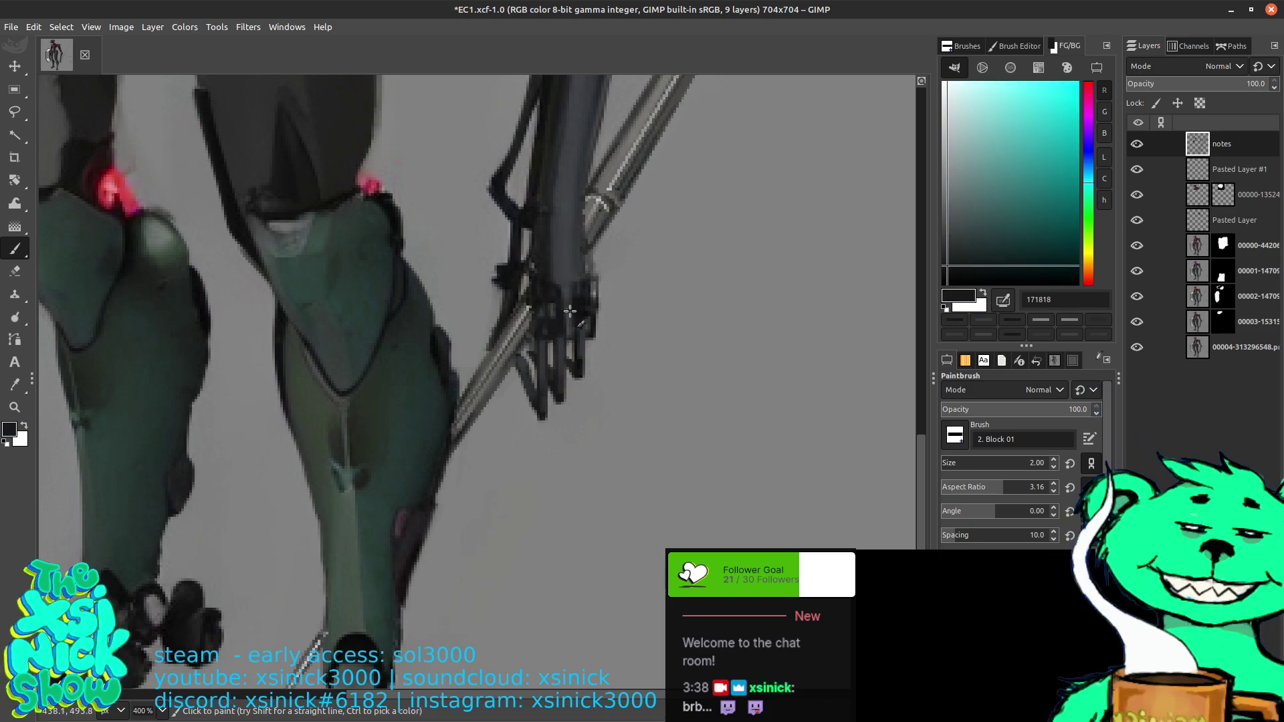
{"action": "left_click", "coordinate": [564, 345], "text": "ctrl"}
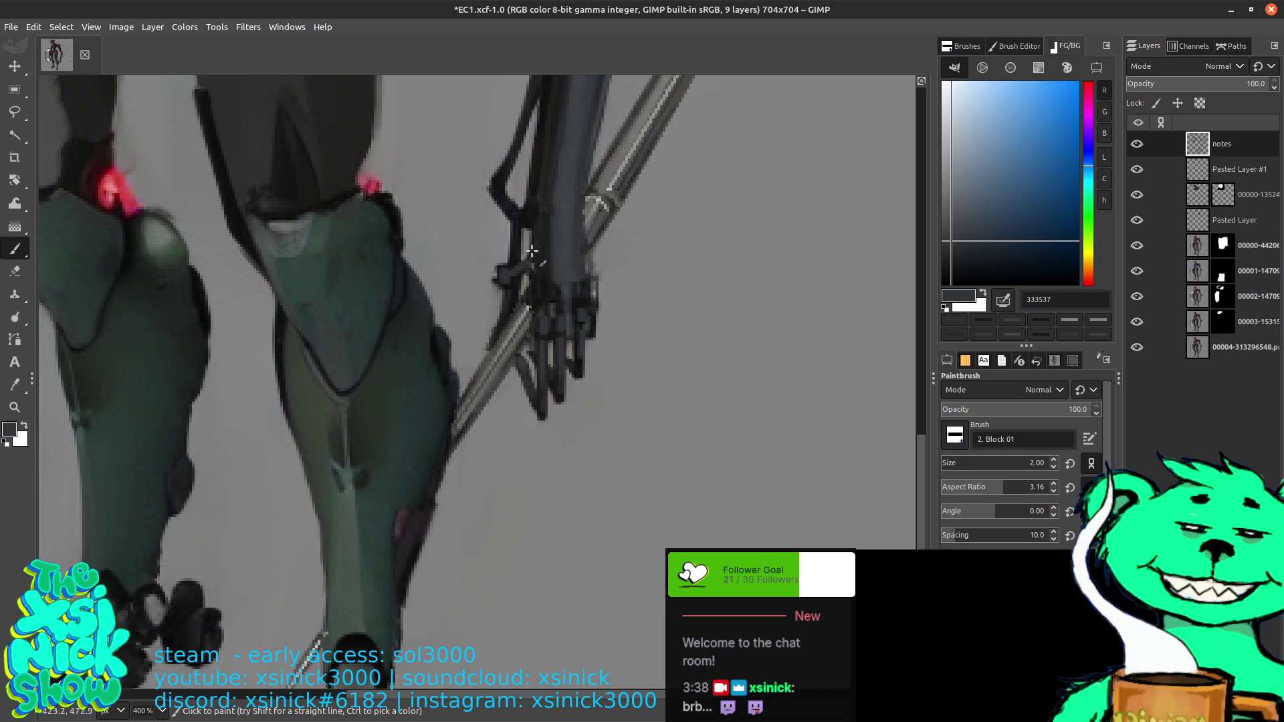
Paint over the forearm's dark left outline with a light background grey
{"action": "scroll", "coordinate": [572, 200], "scroll_direction": "up", "scroll_amount": 1}
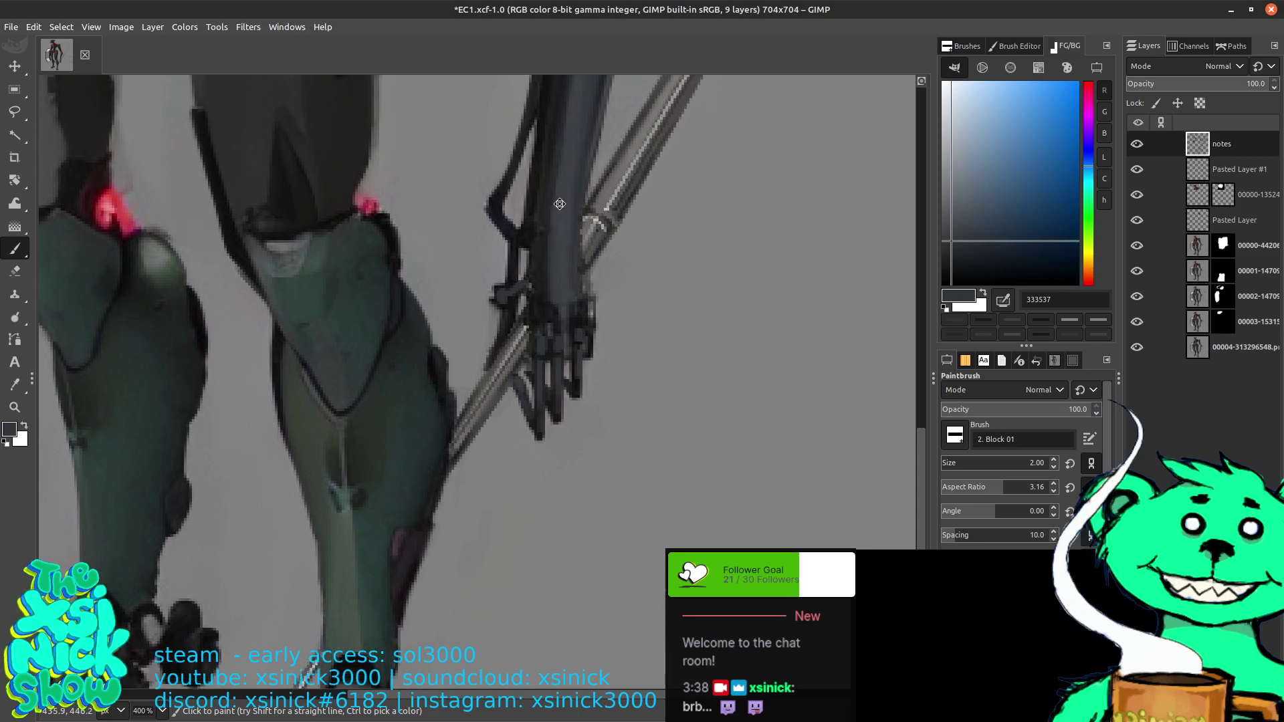
{"action": "scroll", "coordinate": [562, 214], "scroll_direction": "up", "scroll_amount": 1}
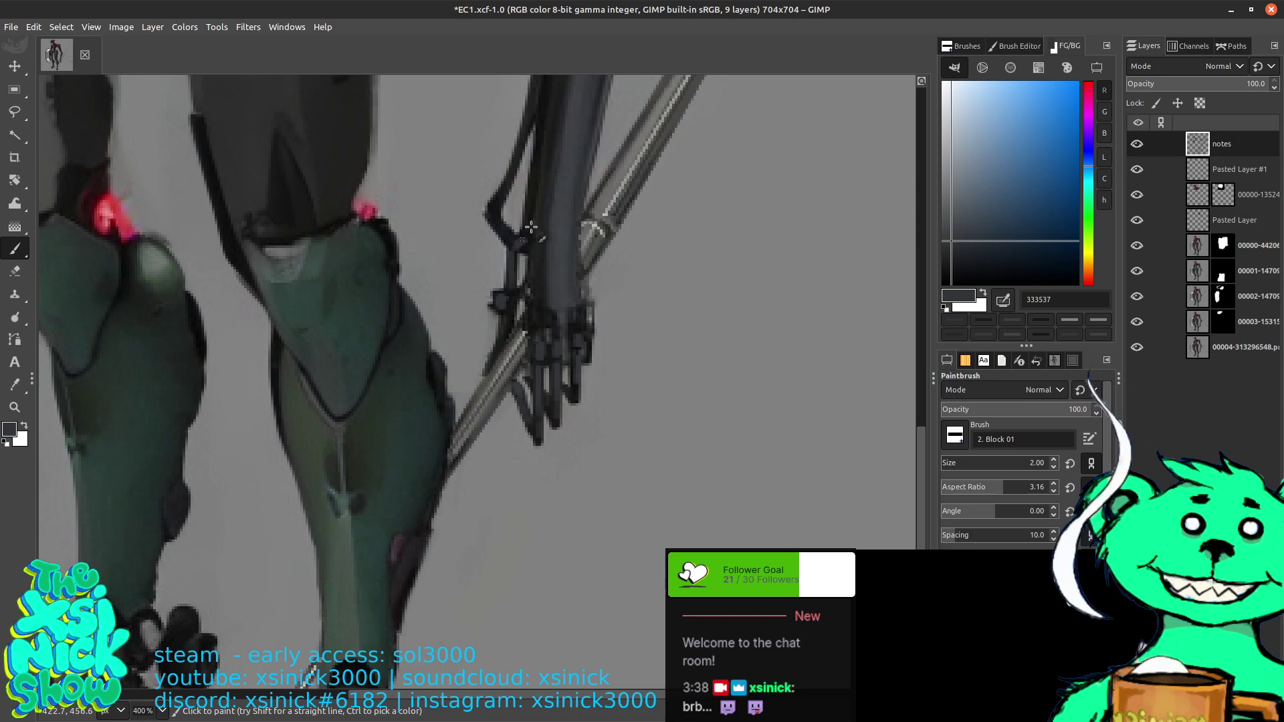
{"action": "left_click", "coordinate": [519, 281], "text": "ctrl"}
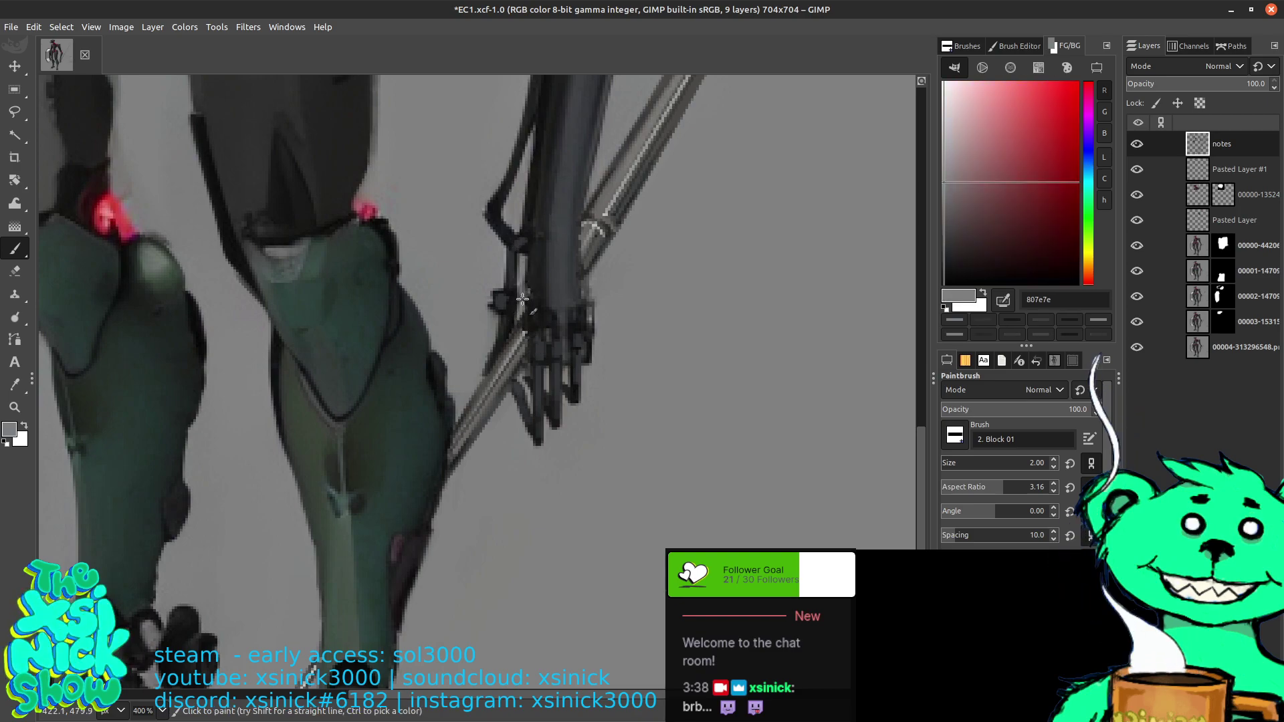
{"action": "left_click", "coordinate": [530, 265], "text": "ctrl"}
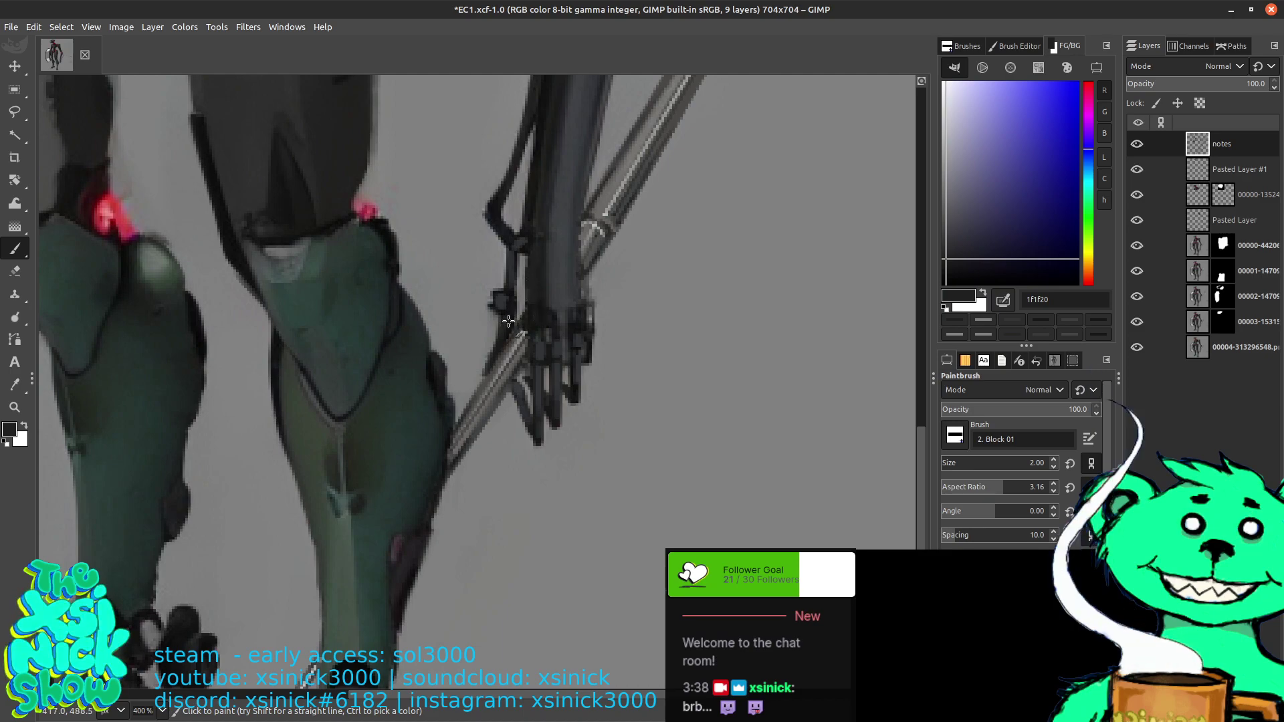
{"action": "left_click_drag", "start_coordinate": [565, 177], "coordinate": [510, 372]}
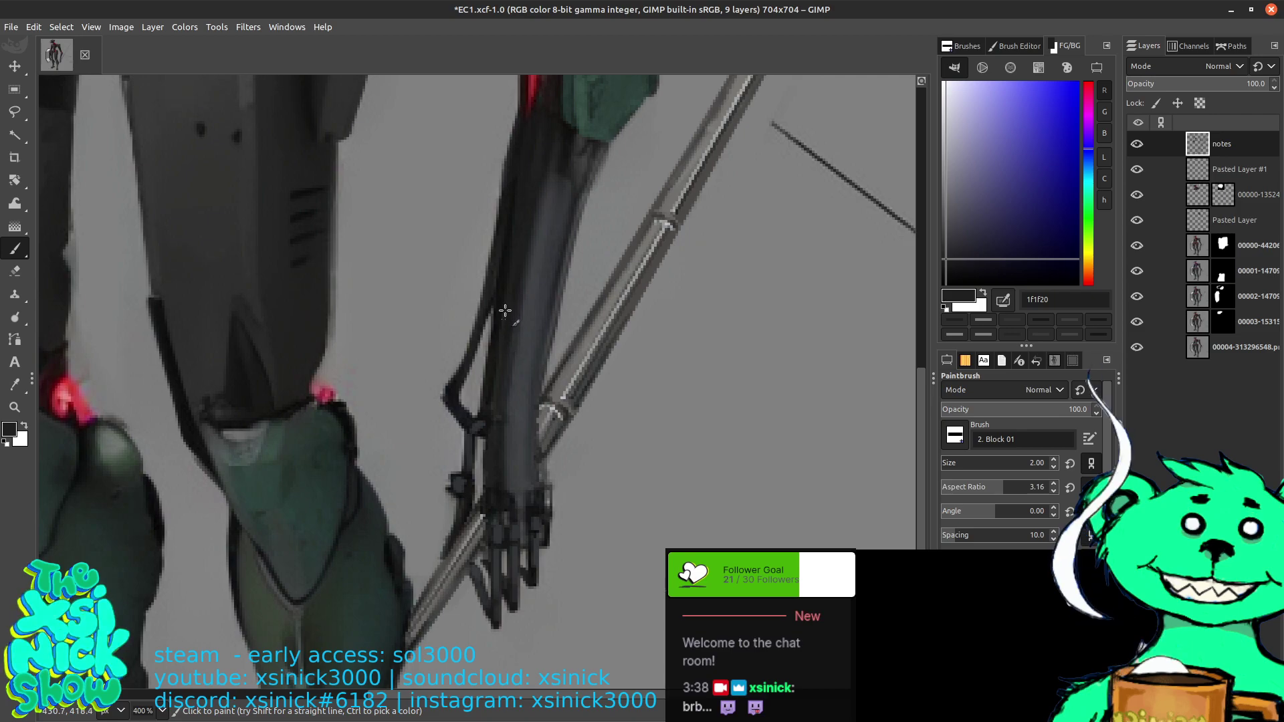
{"action": "left_click", "coordinate": [492, 209], "text": "ctrl"}
{"action": "mouse_move", "coordinate": [487, 274]}
{"action": "left_mouse_down"}
{"action": "mouse_move", "coordinate": [488, 321]}
{"action": "mouse_move", "coordinate": [445, 421]}
{"action": "mouse_move", "coordinate": [463, 414]}
{"action": "left_mouse_up"}
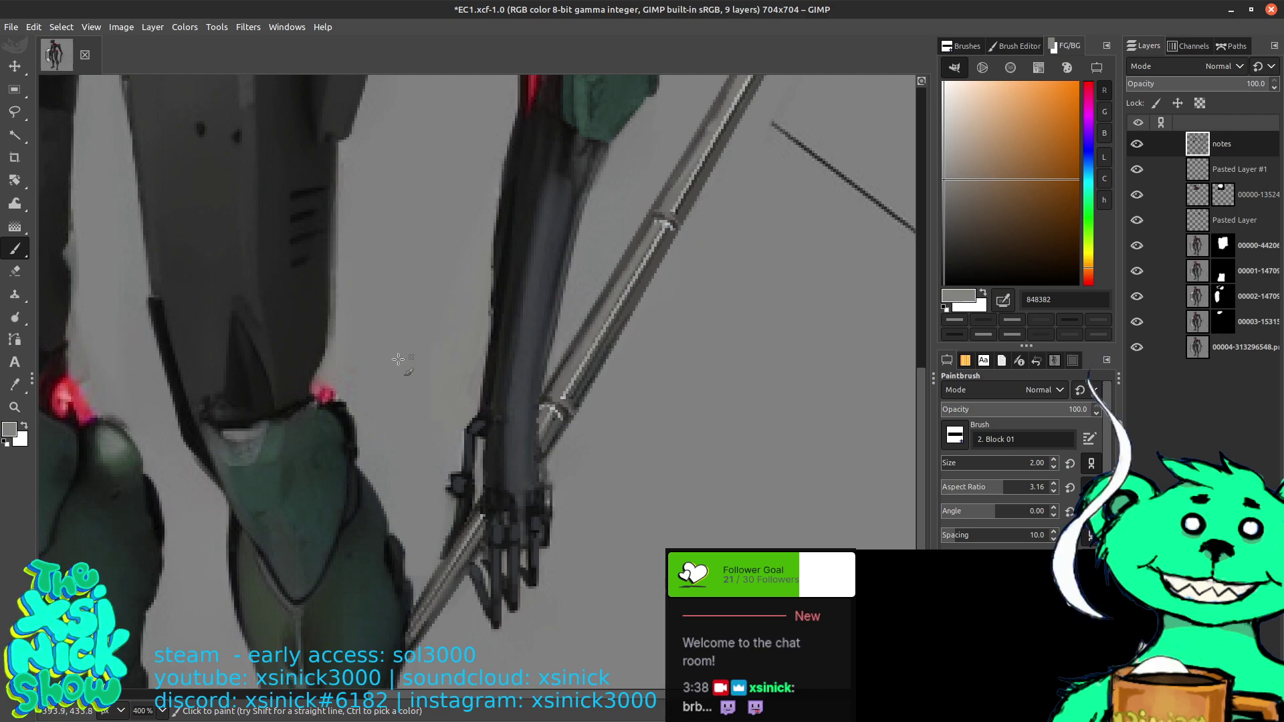
Enlarge the knee joint's red glow using its sampled pinkish red
{"action": "left_click", "coordinate": [337, 397], "text": "ctrl"}
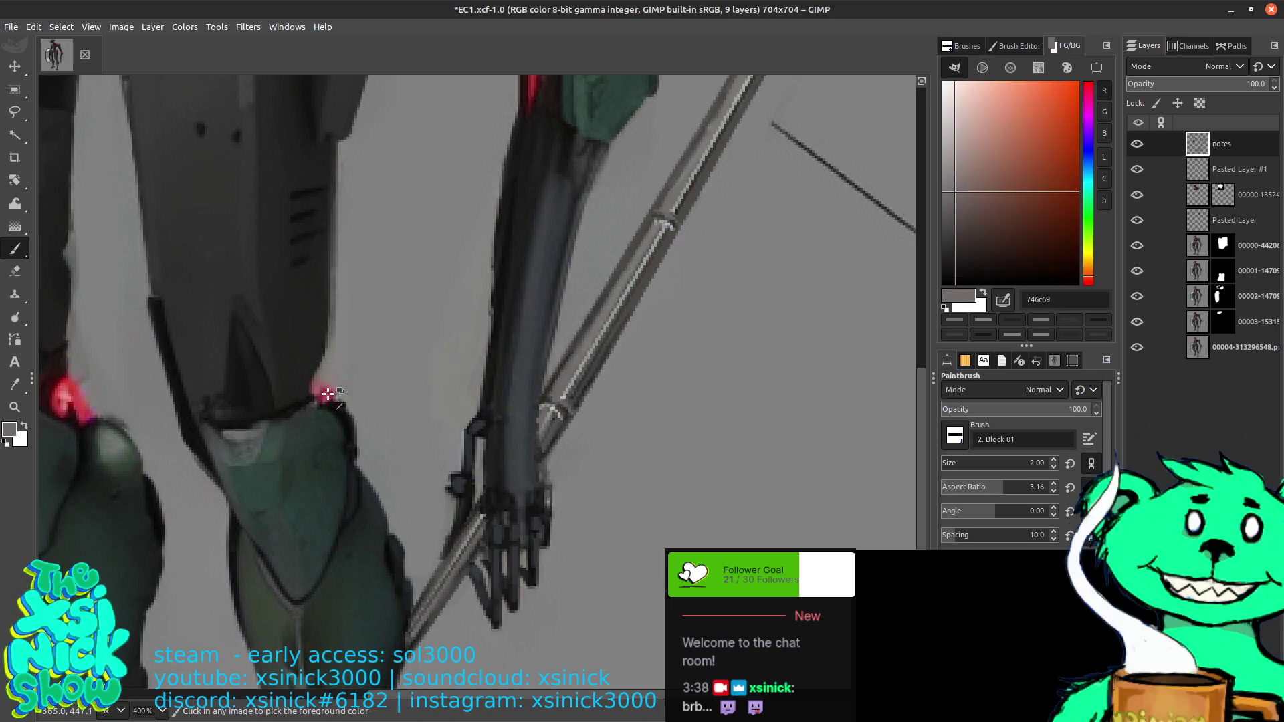
{"action": "left_click", "coordinate": [320, 389], "text": "ctrl"}
{"action": "left_click_drag", "start_coordinate": [314, 384], "coordinate": [326, 394]}
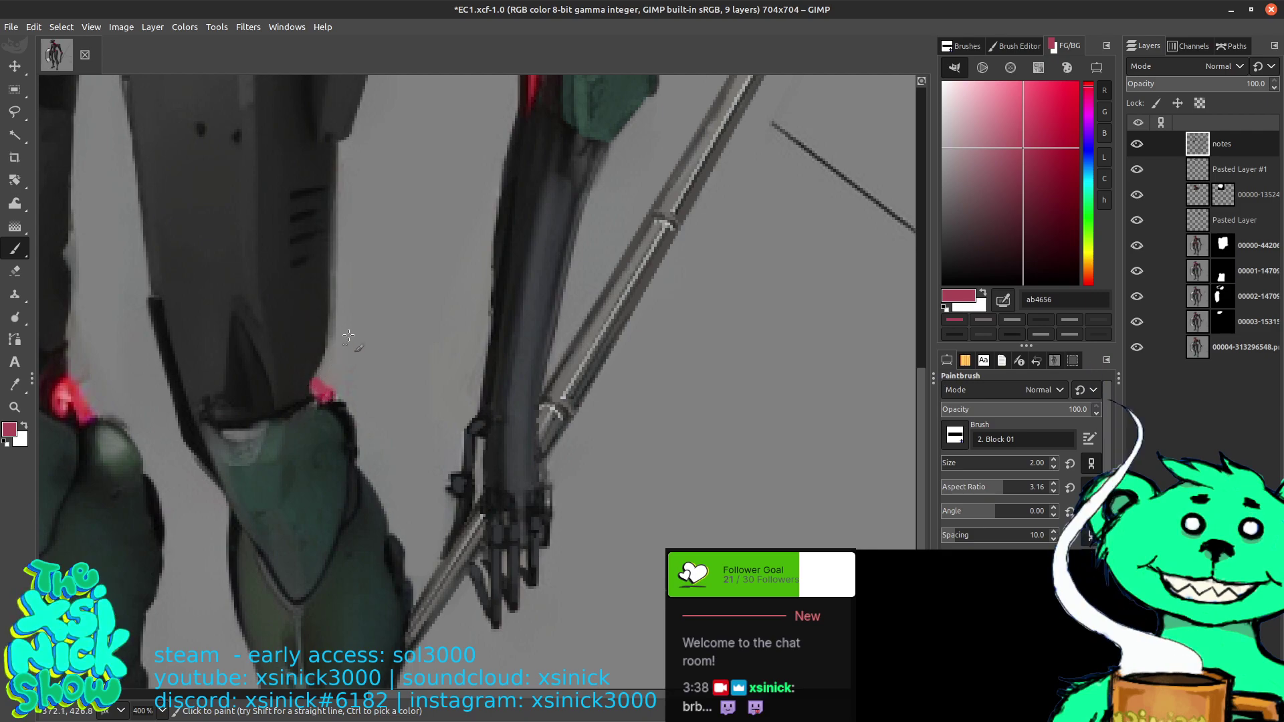
{"action": "left_click", "coordinate": [341, 307], "text": "ctrl"}
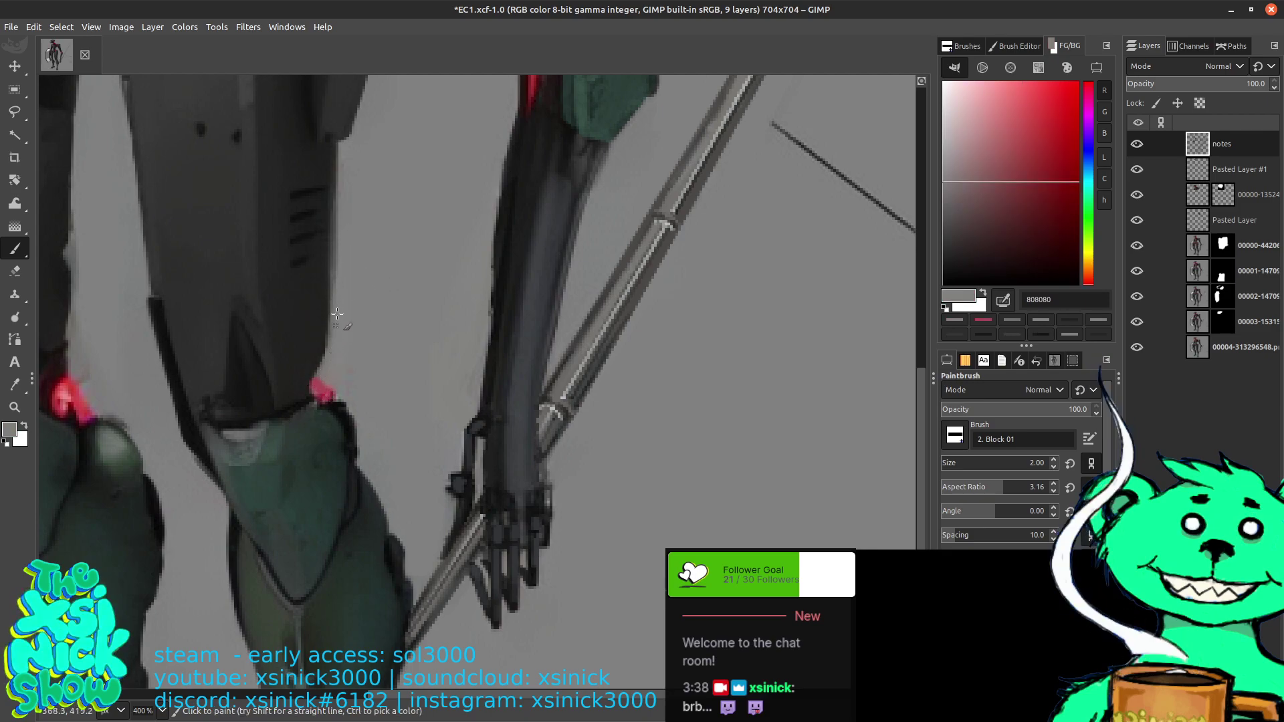
Darken the finger outlines with a near-black sampled from the hand
{"action": "scroll", "coordinate": [522, 223], "scroll_direction": "down", "scroll_amount": 2}
{"action": "left_click", "coordinate": [460, 318], "text": "ctrl"}
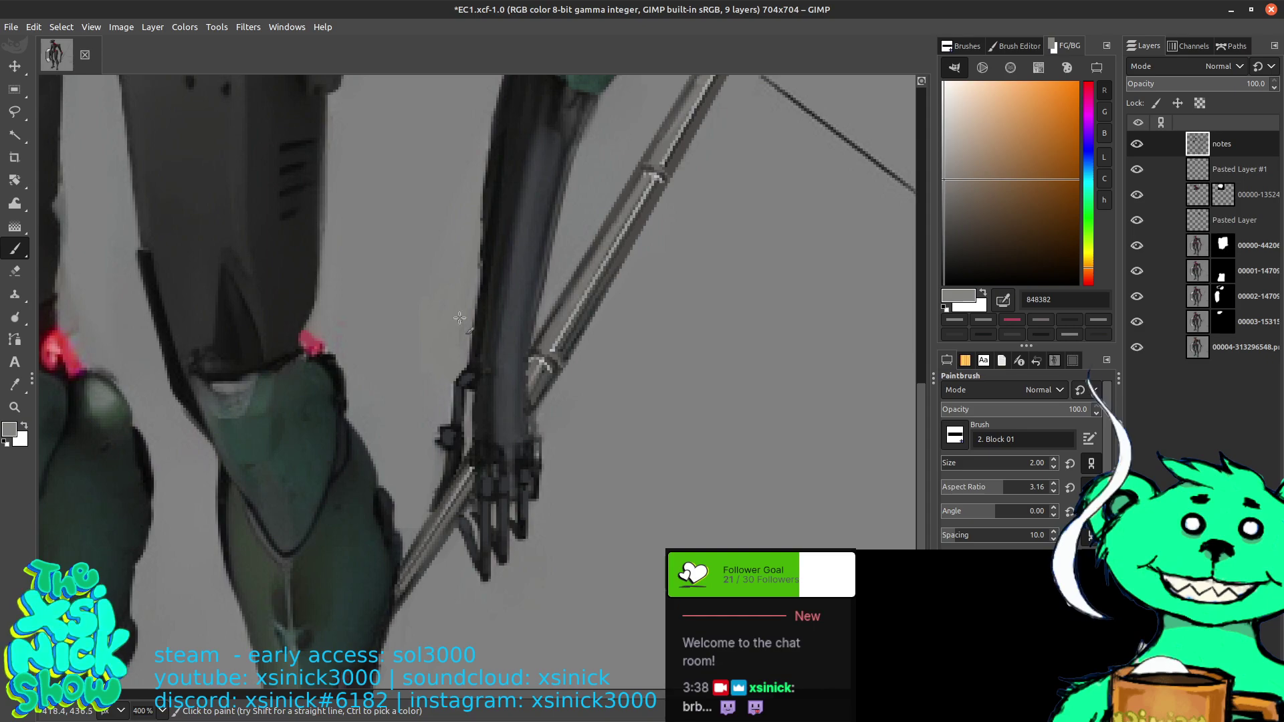
{"action": "left_click", "coordinate": [457, 458], "text": "ctrl"}
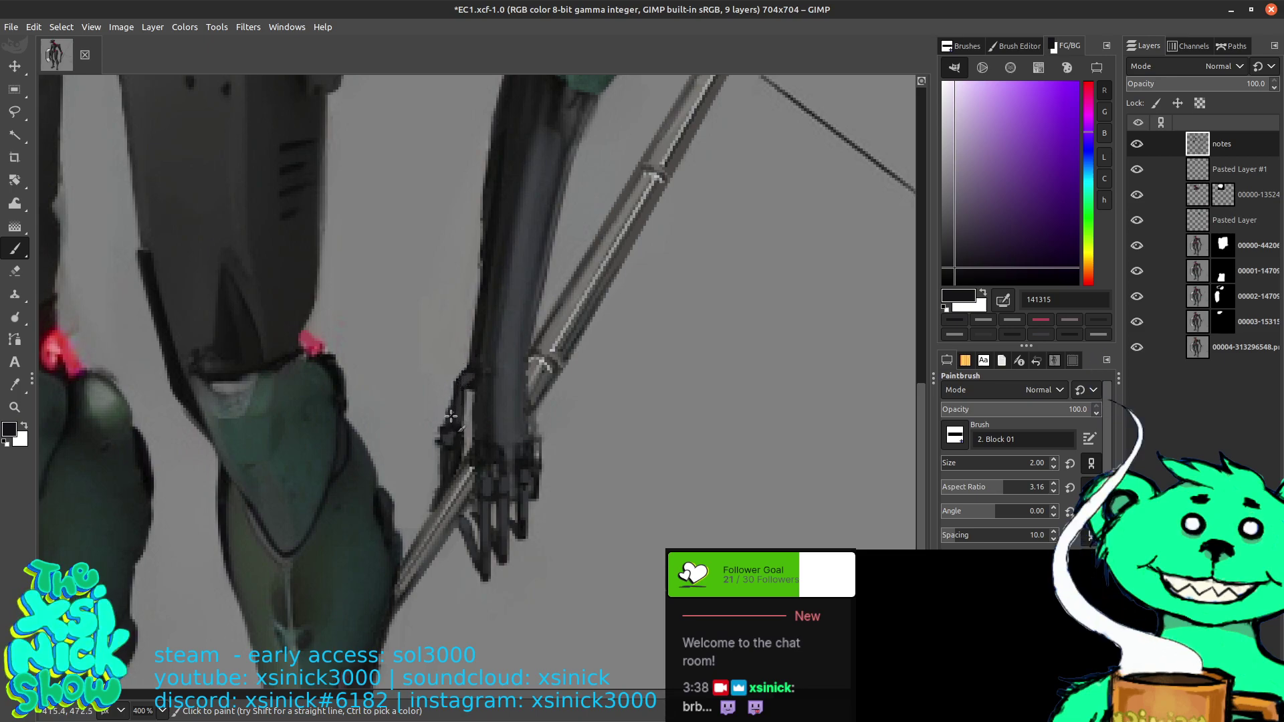
{"action": "left_click_drag", "start_coordinate": [452, 407], "coordinate": [454, 386]}
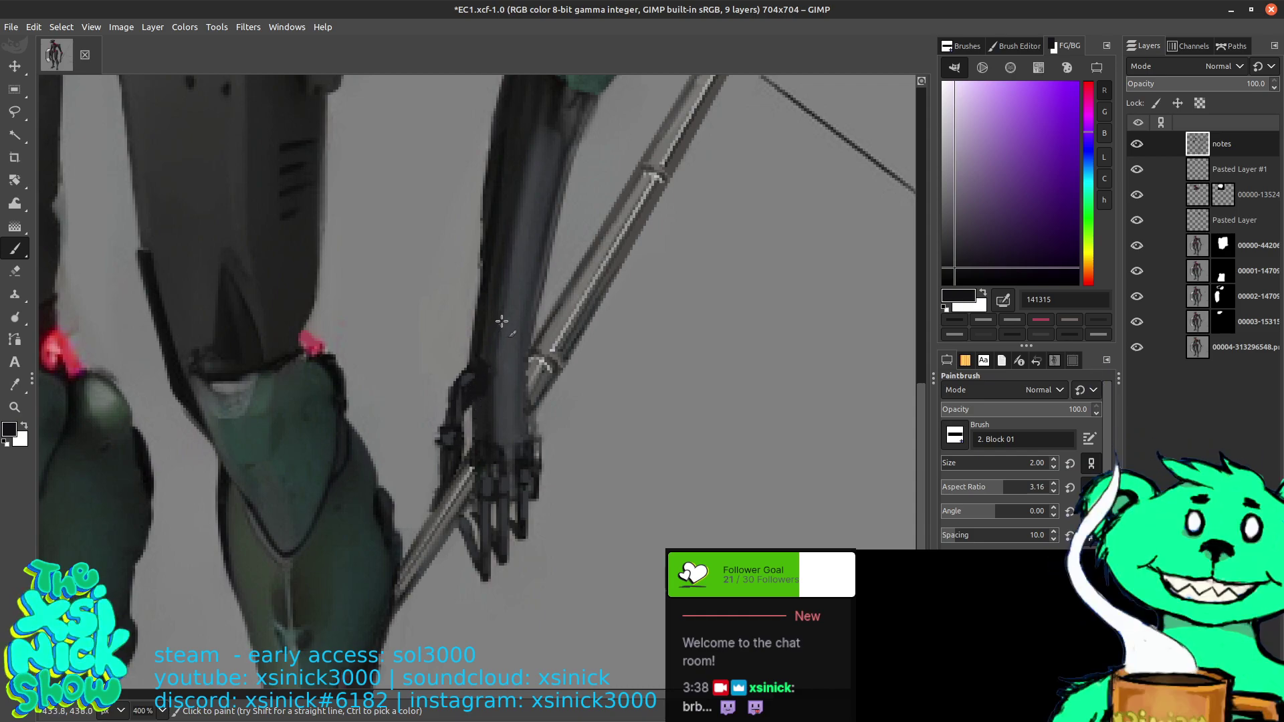
Paint a thin near-black line along the right edge of the lance arm
{"action": "left_click", "coordinate": [470, 382], "text": "ctrl"}
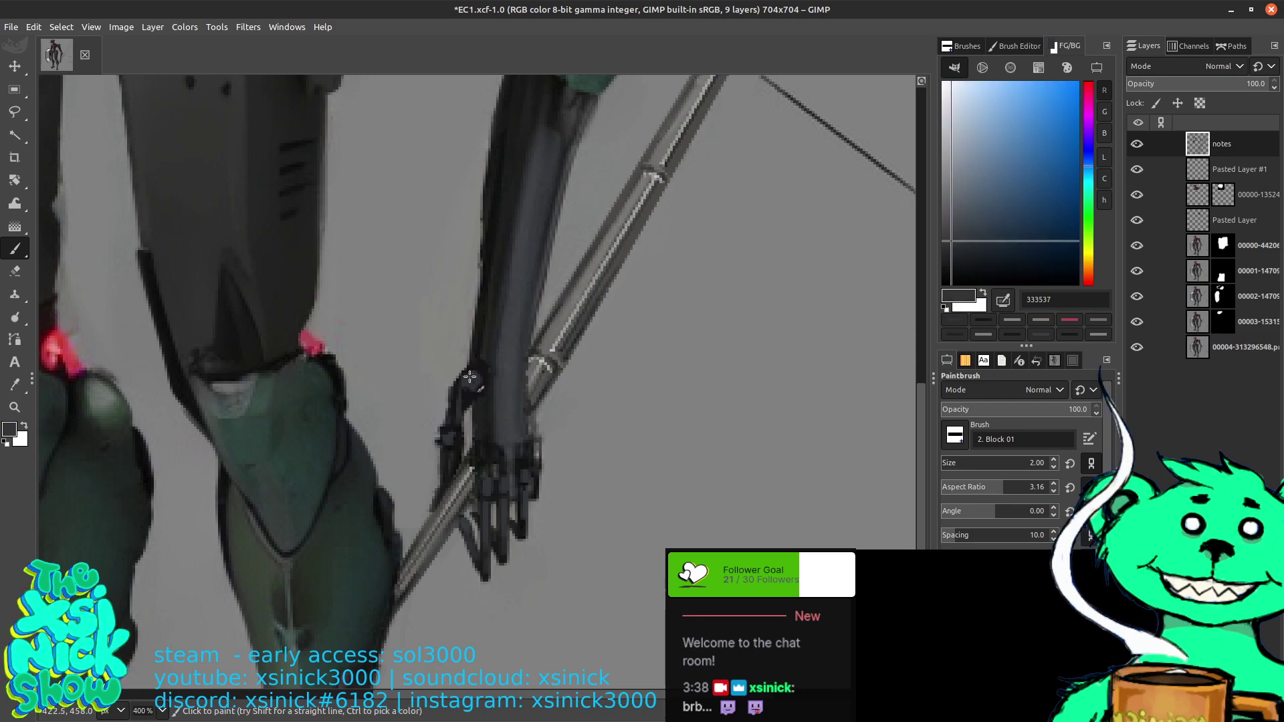
{"action": "left_click", "coordinate": [475, 378], "text": "ctrl"}
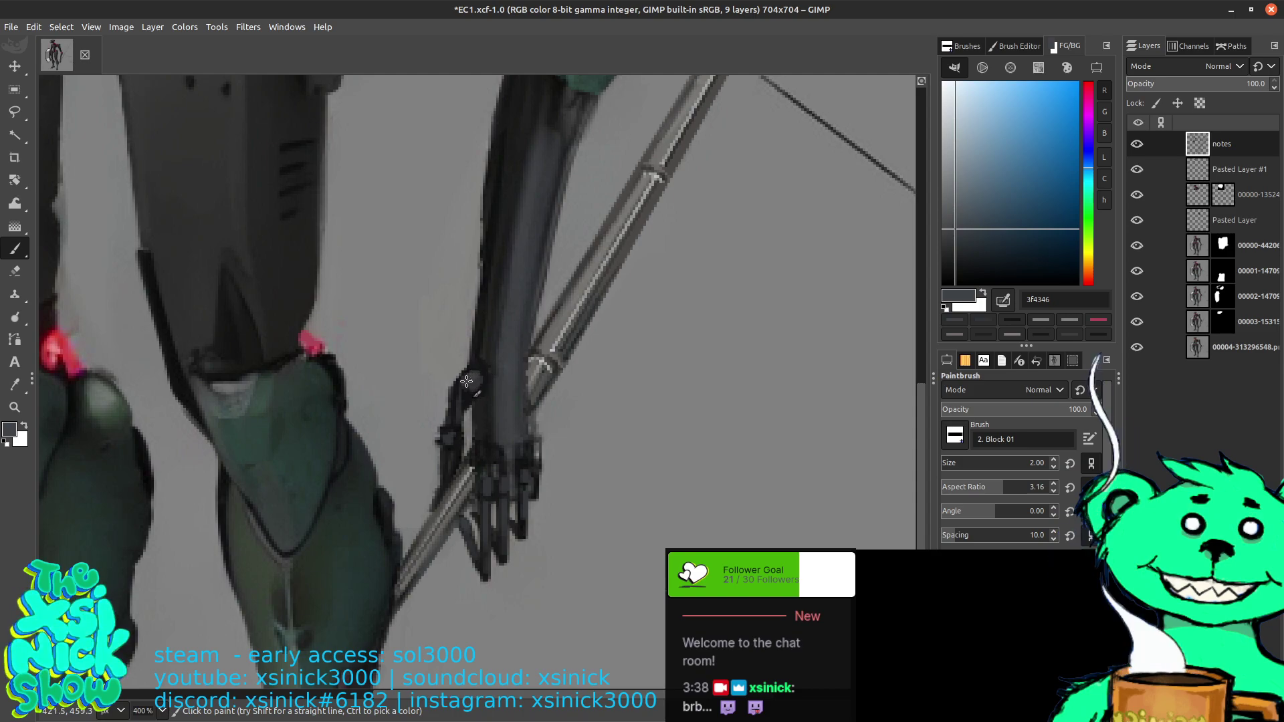
{"action": "left_click", "coordinate": [468, 399], "text": "ctrl"}
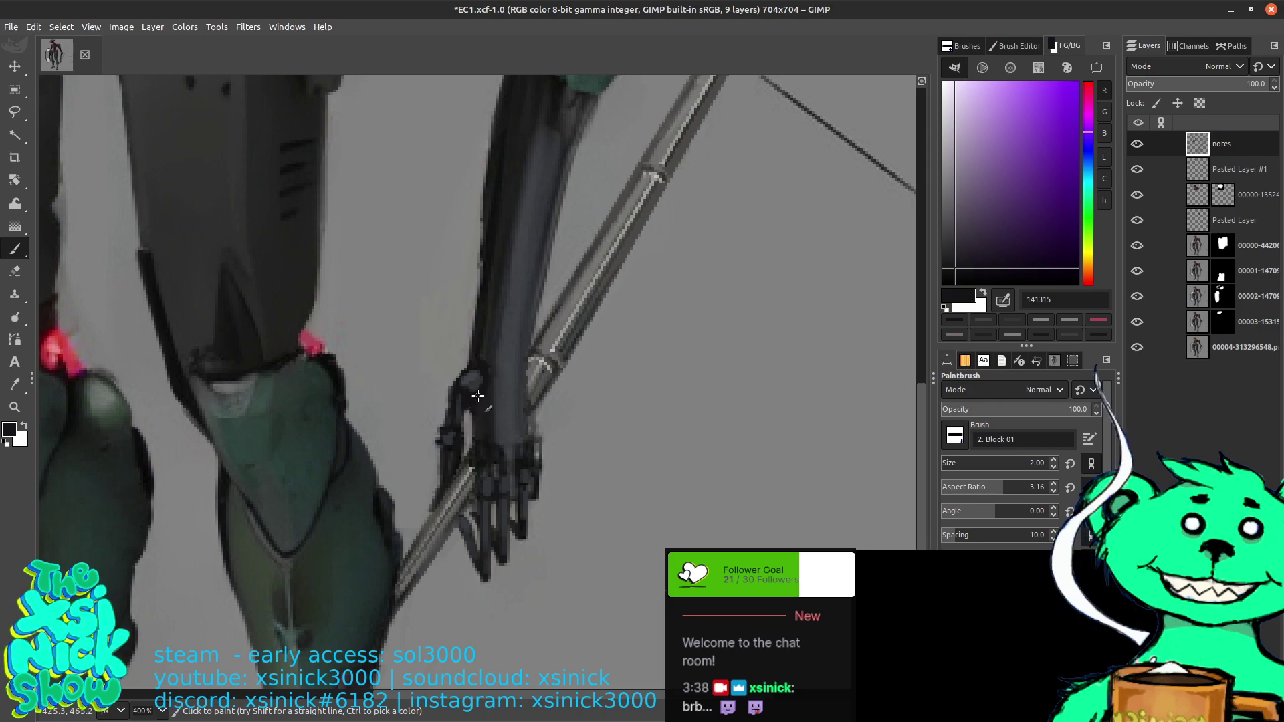
{"action": "scroll", "coordinate": [577, 225], "scroll_direction": "up", "scroll_amount": 1}
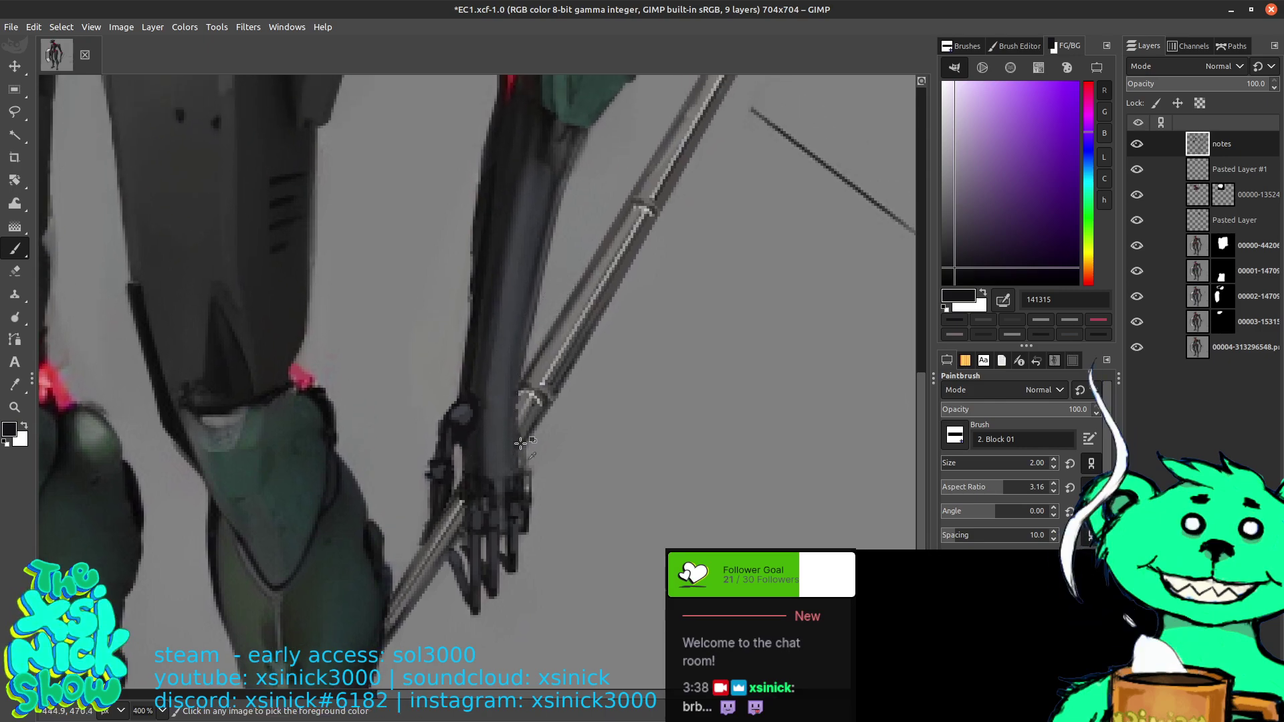
{"action": "left_click", "coordinate": [516, 459], "text": "ctrl"}
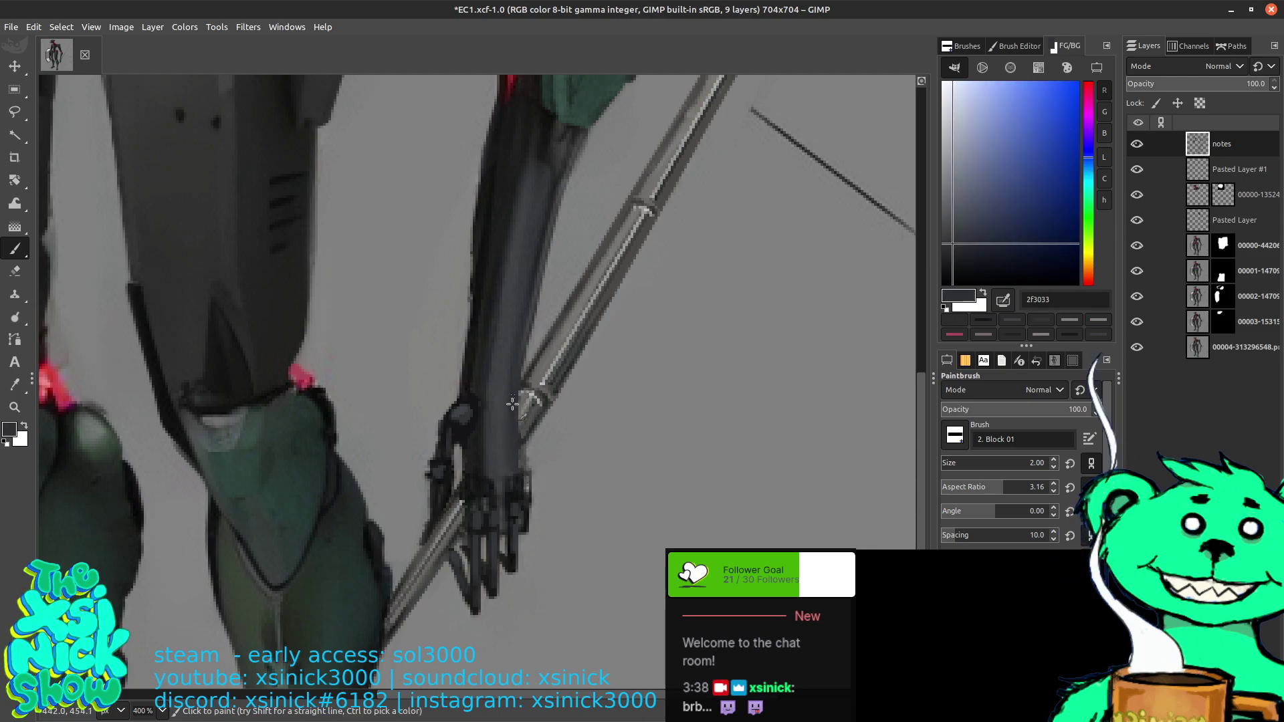
{"action": "left_click", "coordinate": [525, 331], "text": "ctrl"}
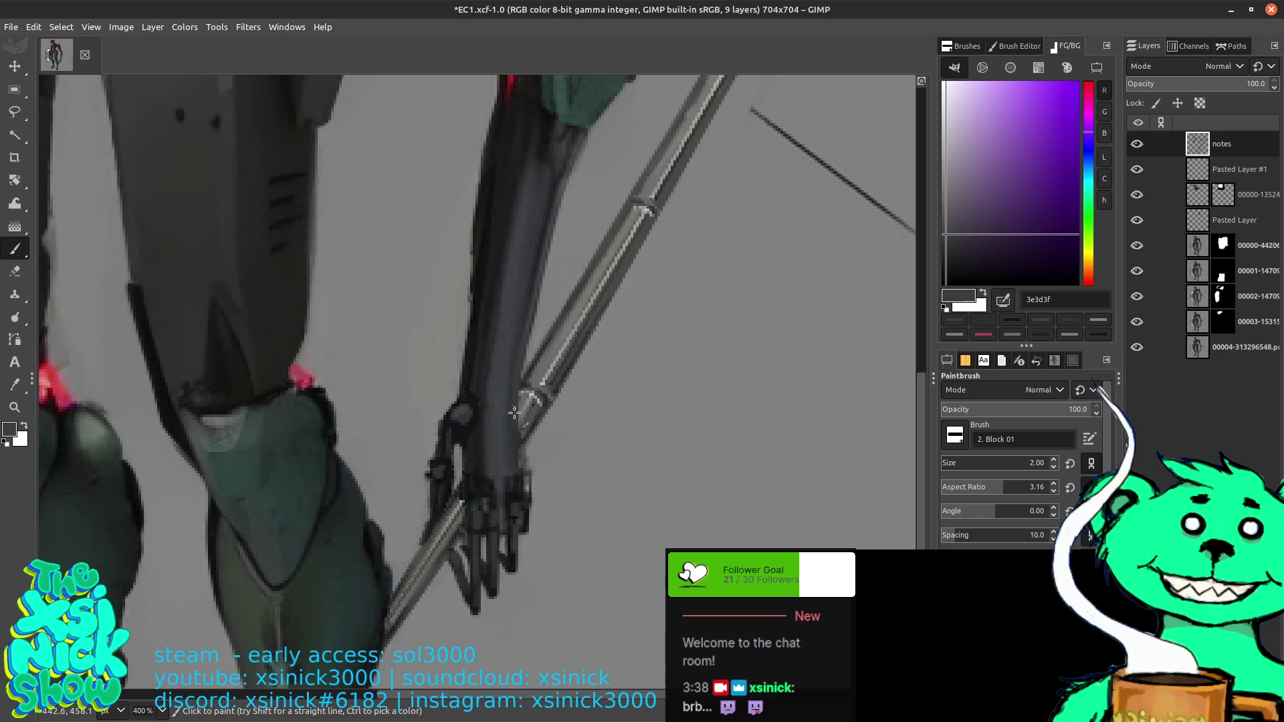
{"action": "left_click", "coordinate": [525, 477], "text": "ctrl"}
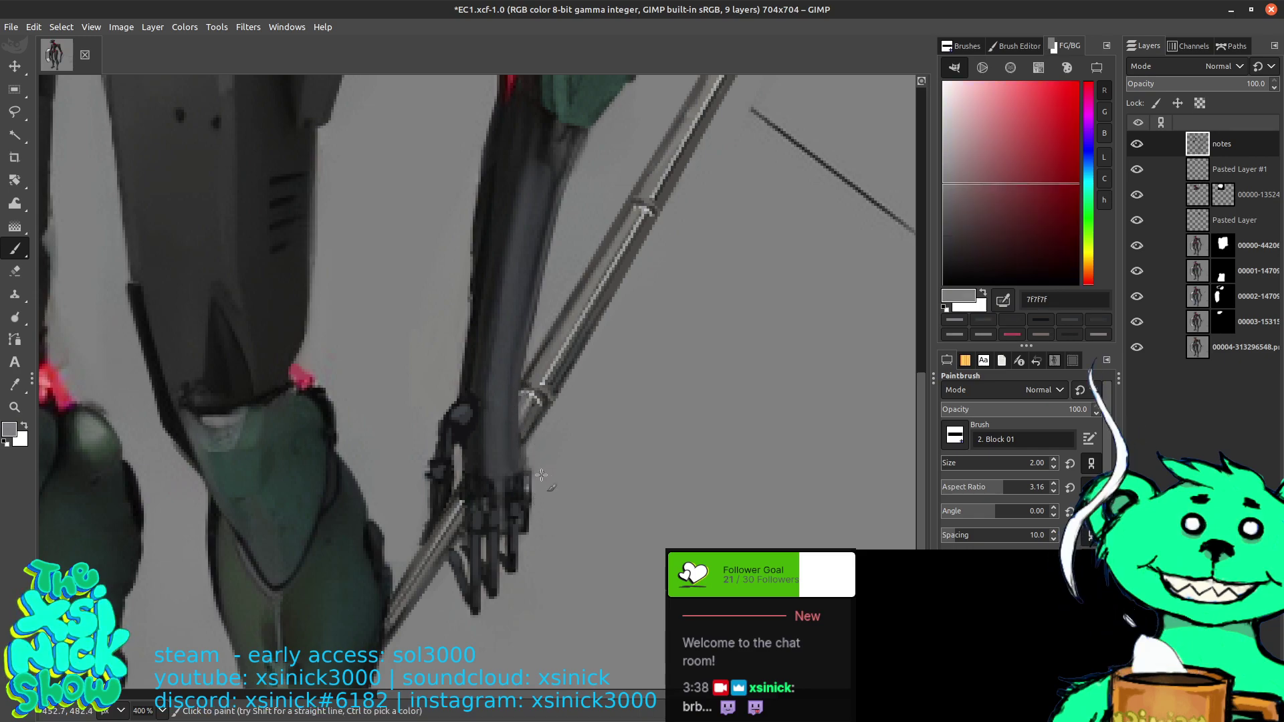
{"action": "left_click", "coordinate": [528, 471], "text": "ctrl"}
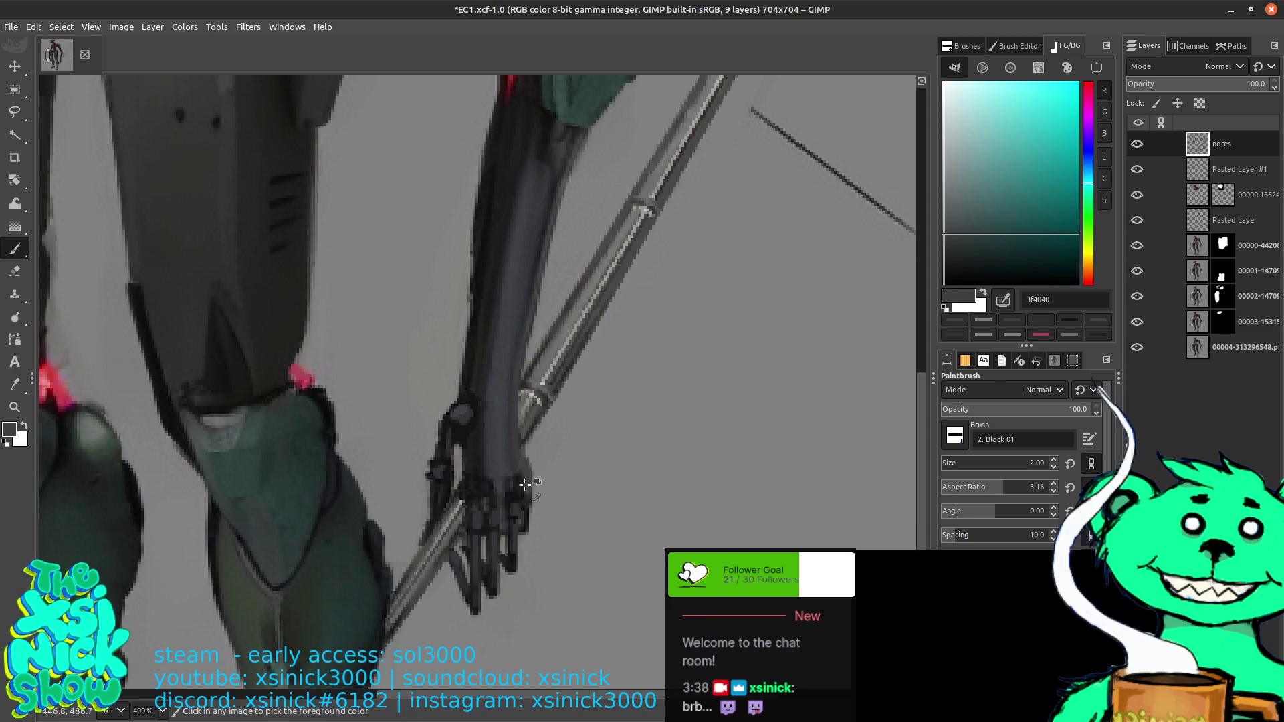
{"action": "left_click", "coordinate": [527, 476], "text": "ctrl"}
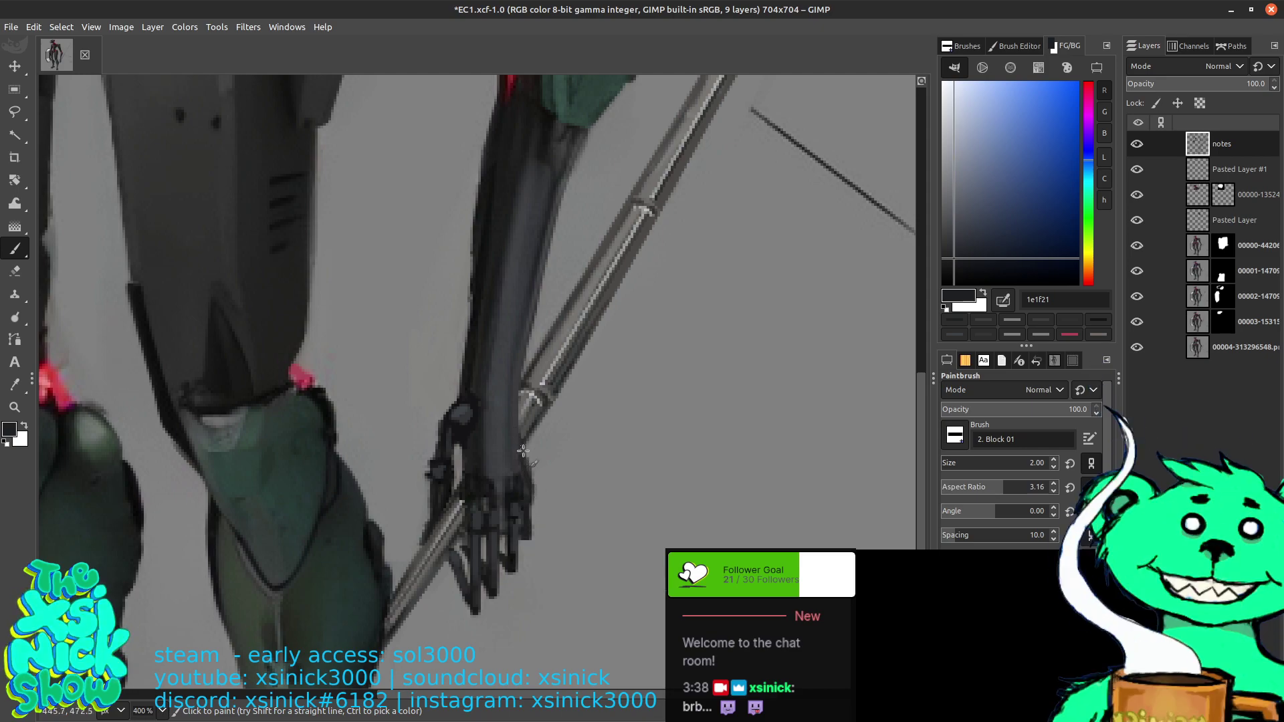
{"action": "left_click_drag", "start_coordinate": [521, 433], "coordinate": [520, 360]}
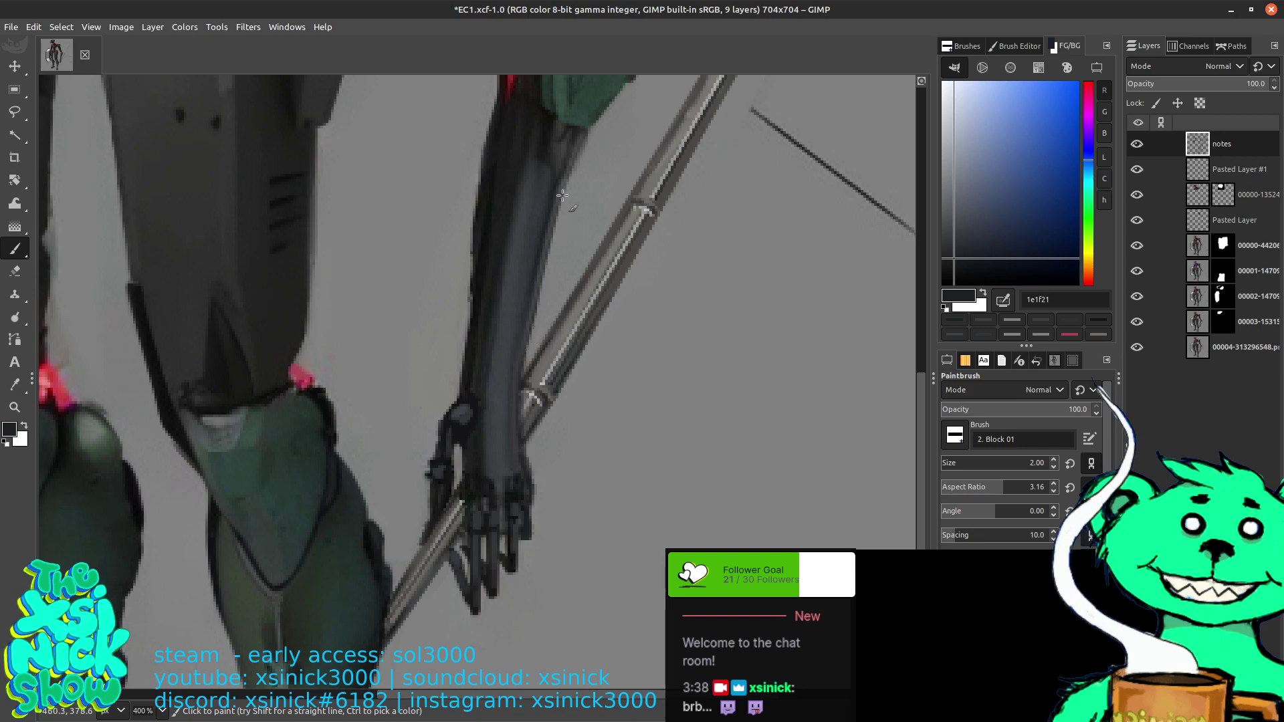
Save the painting as EC1.xcf
{"action": "scroll", "coordinate": [588, 200], "scroll_direction": "left", "scroll_amount": 3}
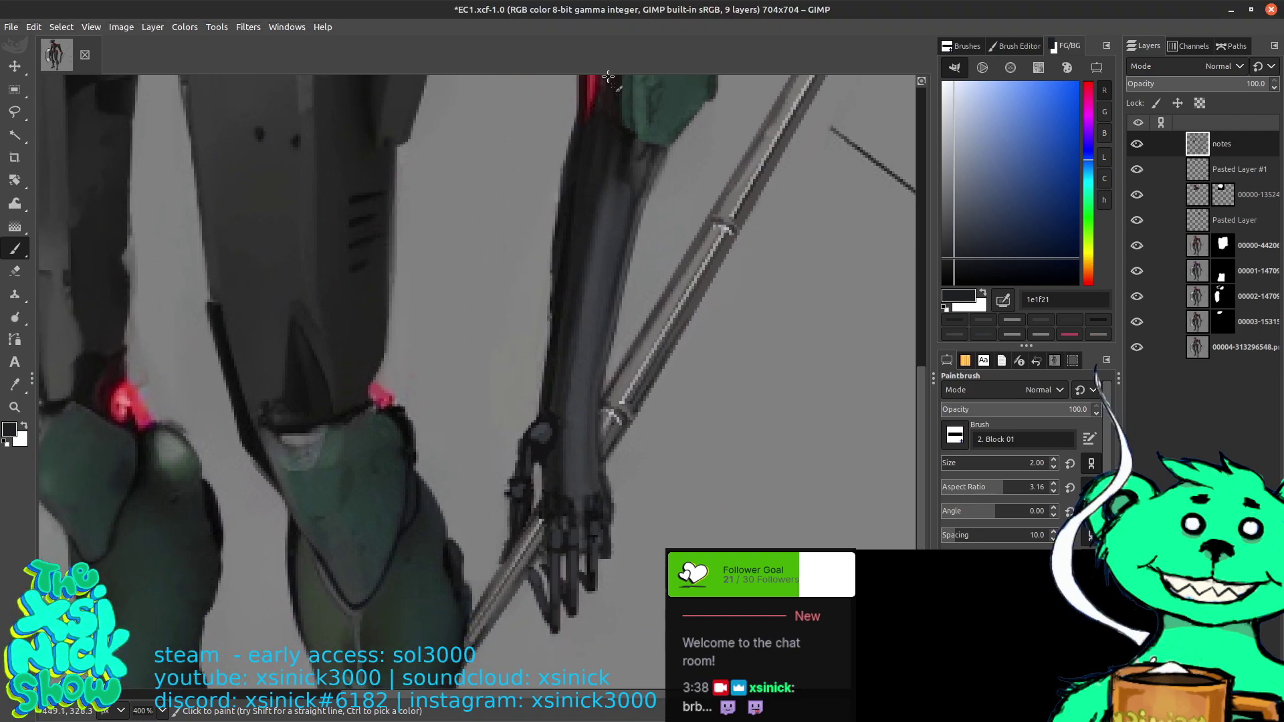
{"action": "scroll", "coordinate": [663, 259], "scroll_direction": "down", "scroll_amount": 1, "text": "ctrl"}
{"action": "scroll", "coordinate": [659, 288], "scroll_direction": "down", "scroll_amount": 1, "text": "ctrl"}
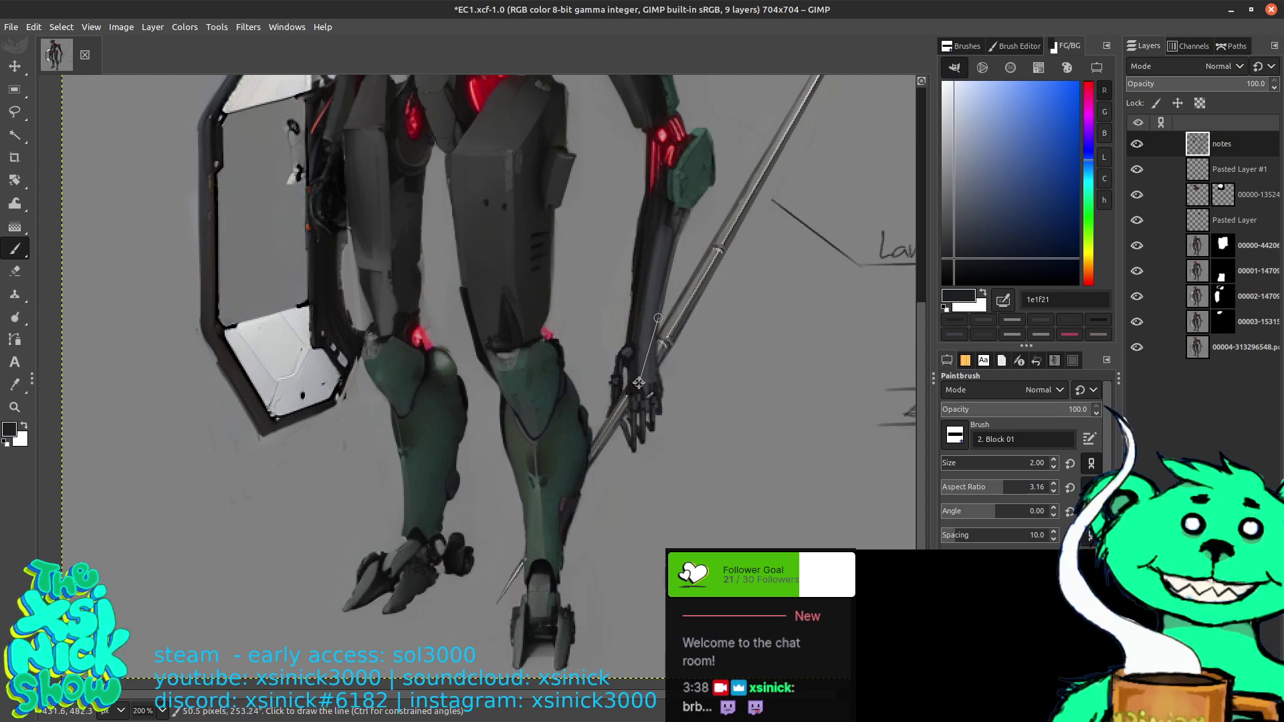
{"action": "scroll", "coordinate": [638, 381], "scroll_direction": "up", "scroll_amount": 1, "text": "ctrl"}
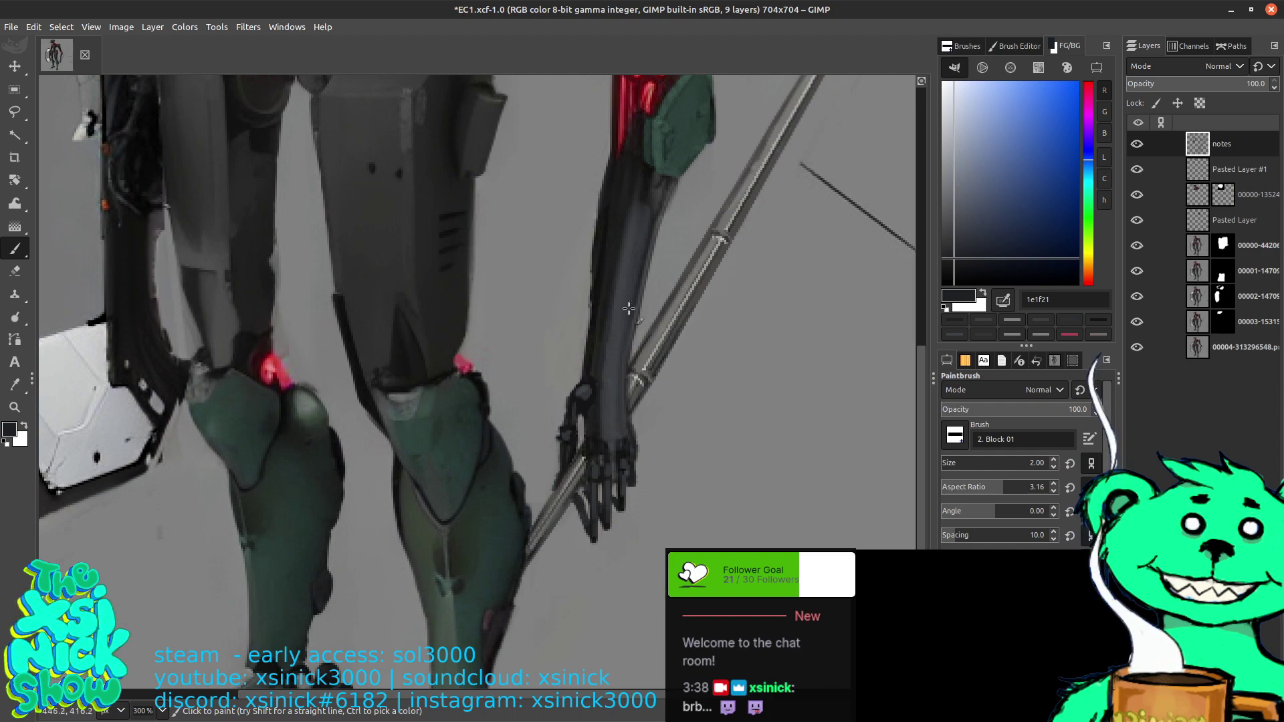
{"action": "scroll", "coordinate": [629, 308], "scroll_direction": "up", "scroll_amount": 2}
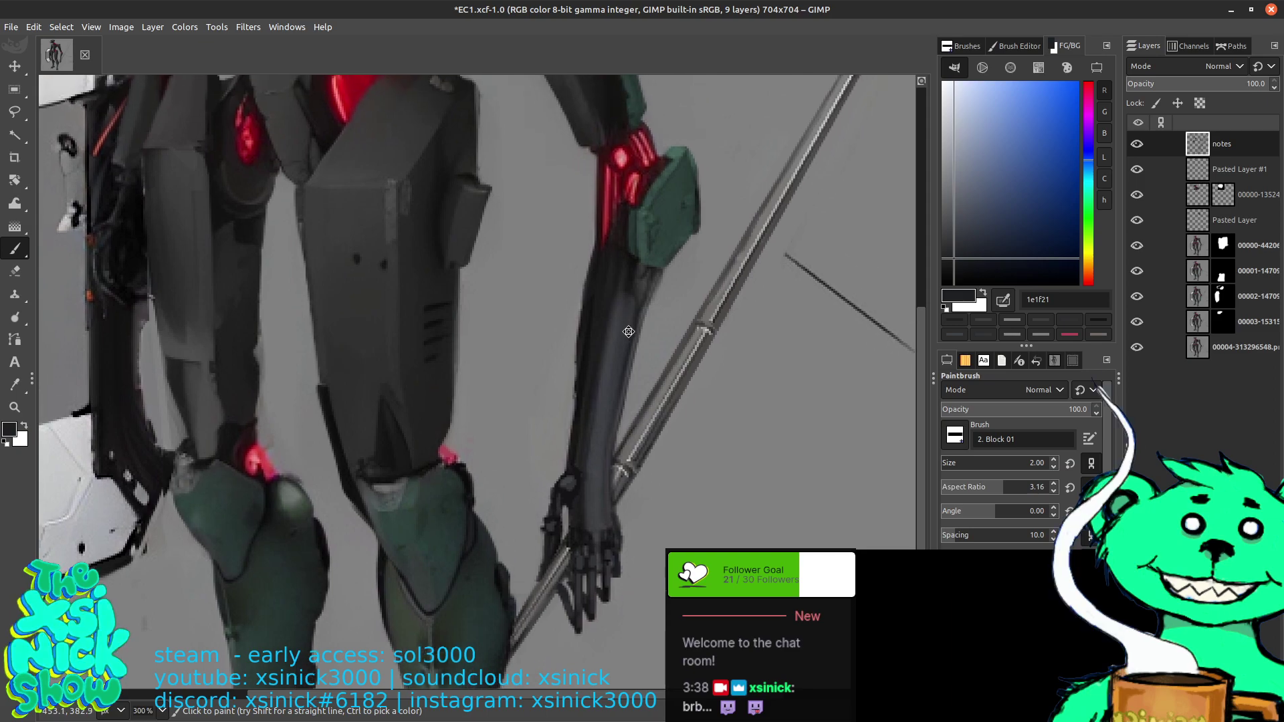
{"action": "scroll", "coordinate": [622, 328], "scroll_direction": "down", "scroll_amount": 5}
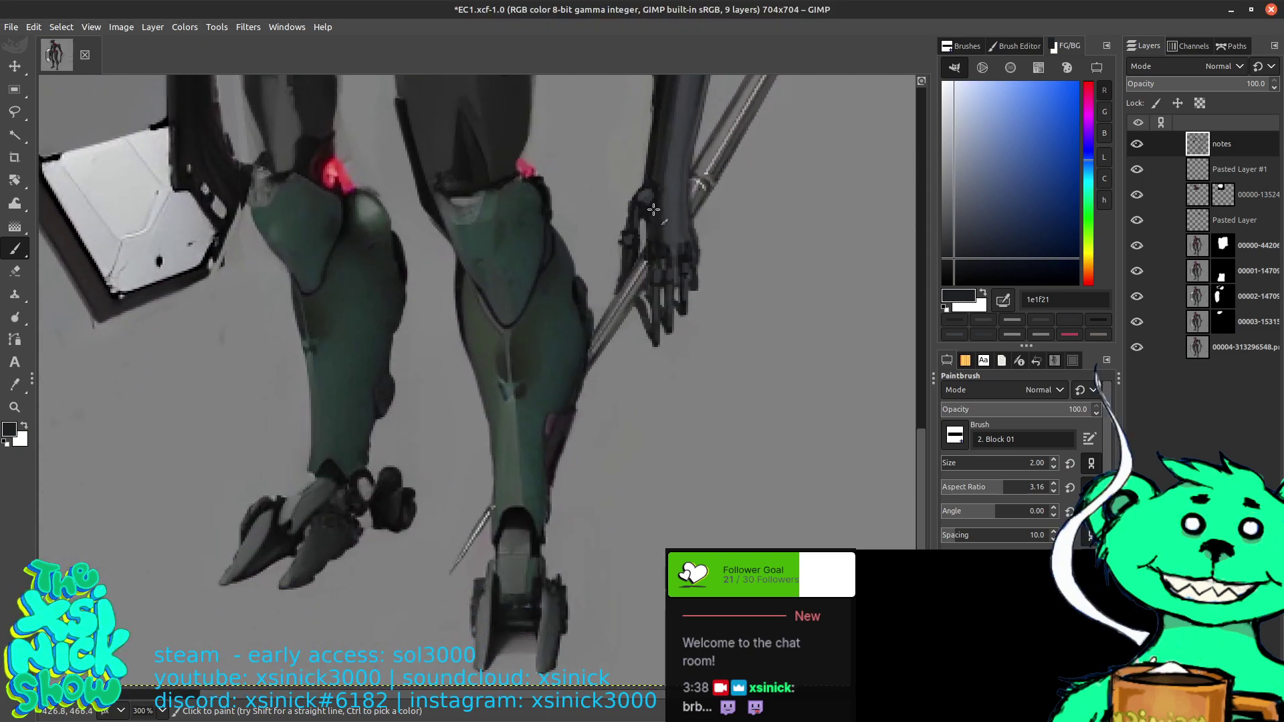
{"action": "scroll", "coordinate": [607, 454], "scroll_direction": "down", "scroll_amount": 3}
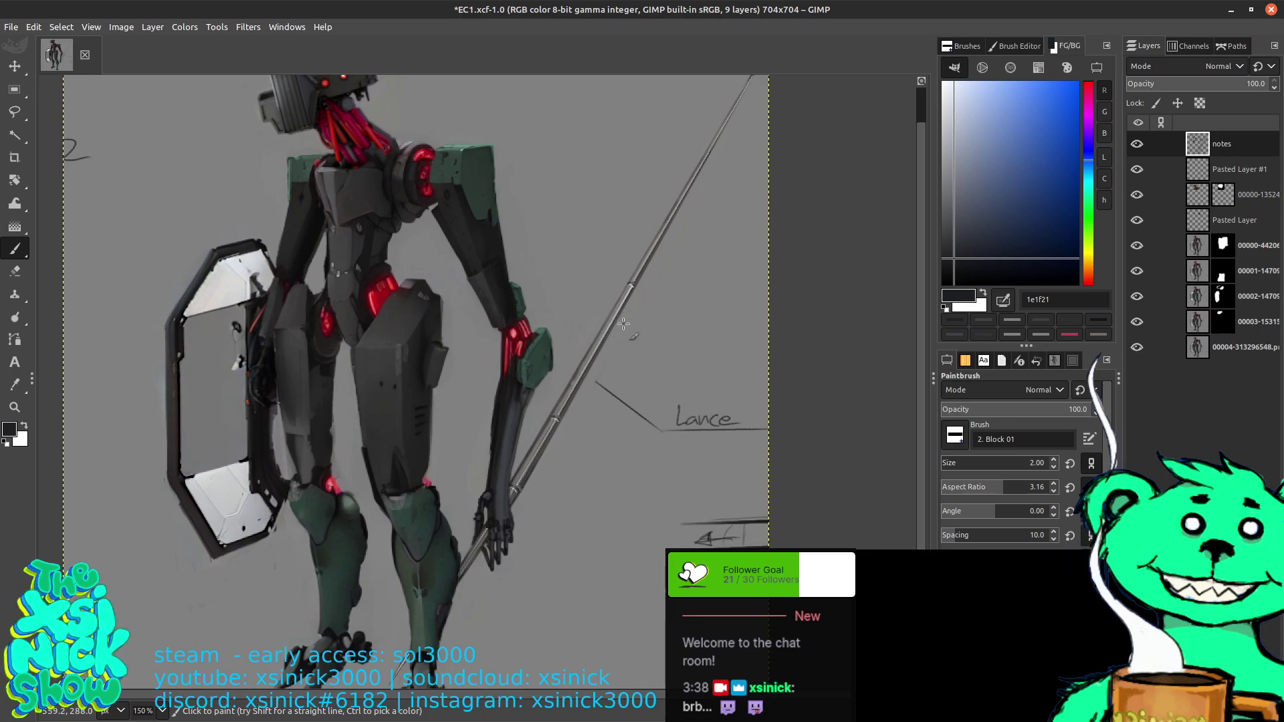
{"action": "scroll", "coordinate": [604, 301], "scroll_direction": "down", "scroll_amount": 2}
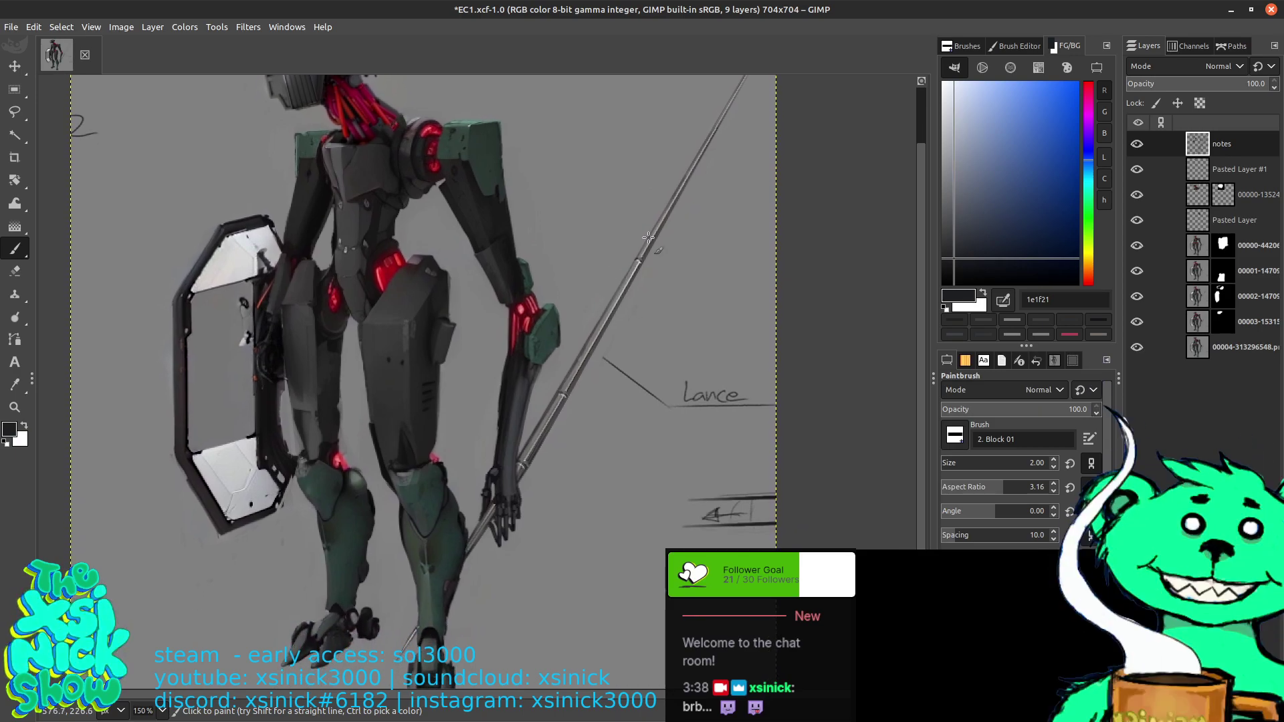
{"action": "key", "text": "ctrl+s"}
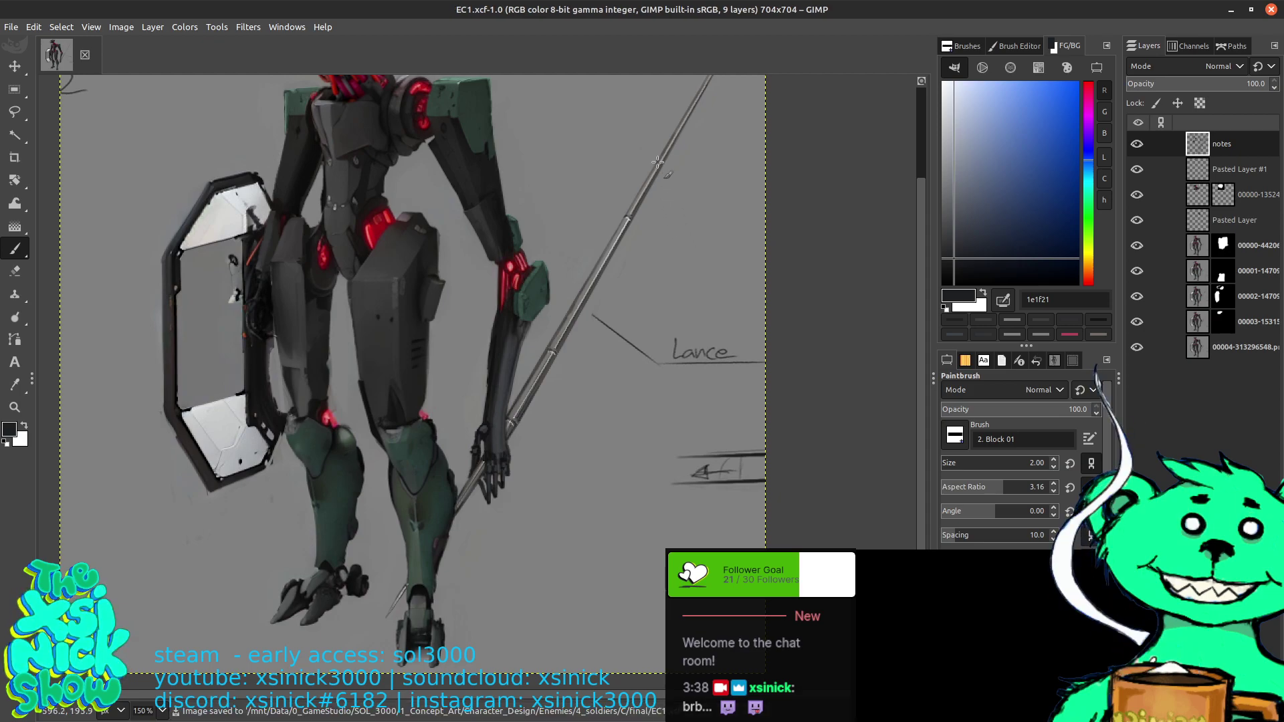
{"action": "mouse_move", "coordinate": [658, 162]}
{"action": "left_mouse_down"}
{"action": "mouse_move", "coordinate": [642, 339]}
{"action": "mouse_move", "coordinate": [650, 255]}
{"action": "left_mouse_up"}
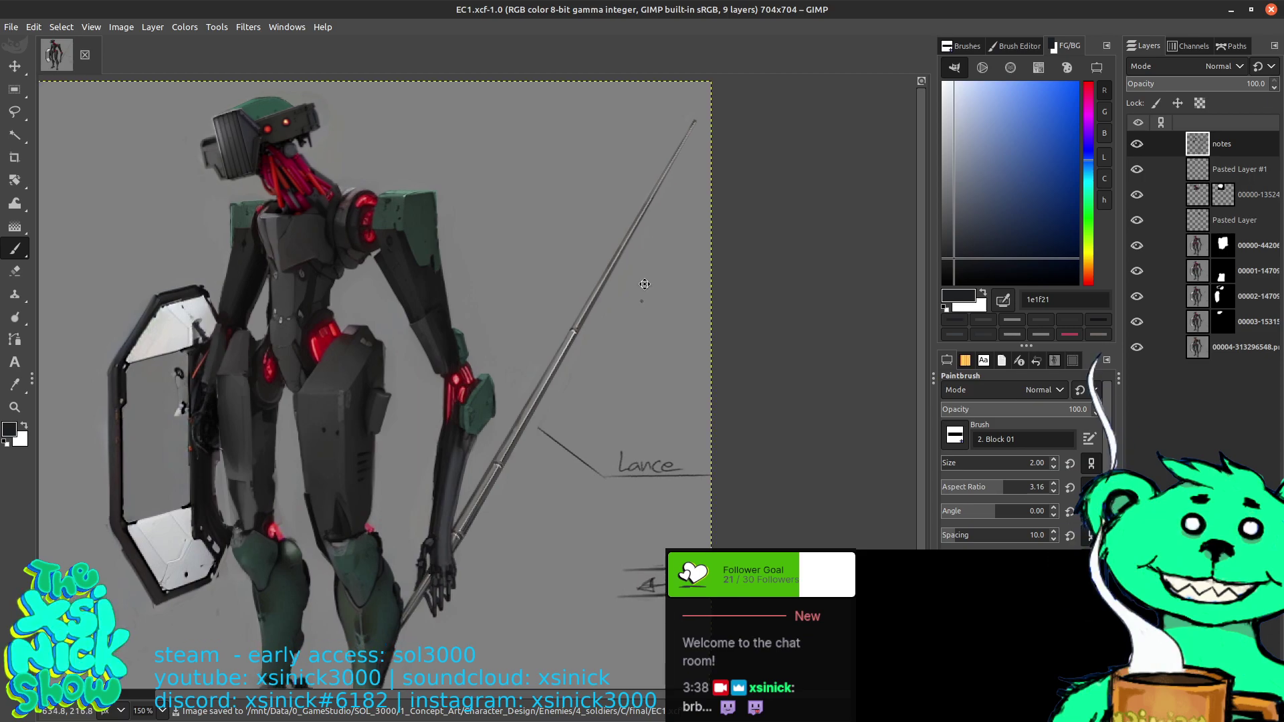
{"action": "mouse_move", "coordinate": [650, 255]}
{"action": "left_mouse_down"}
{"action": "mouse_move", "coordinate": [658, 246]}
{"action": "mouse_move", "coordinate": [649, 270]}
{"action": "left_mouse_up"}
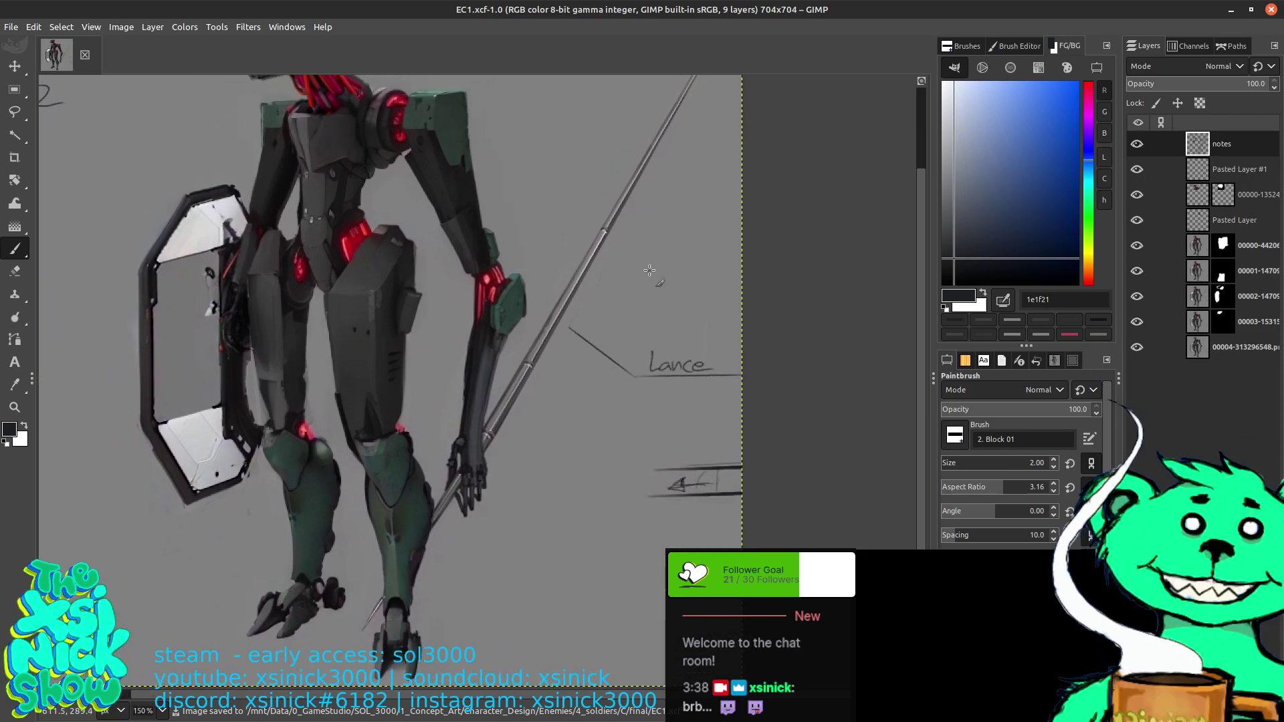
{"action": "left_click_drag", "start_coordinate": [626, 316], "coordinate": [591, 344]}
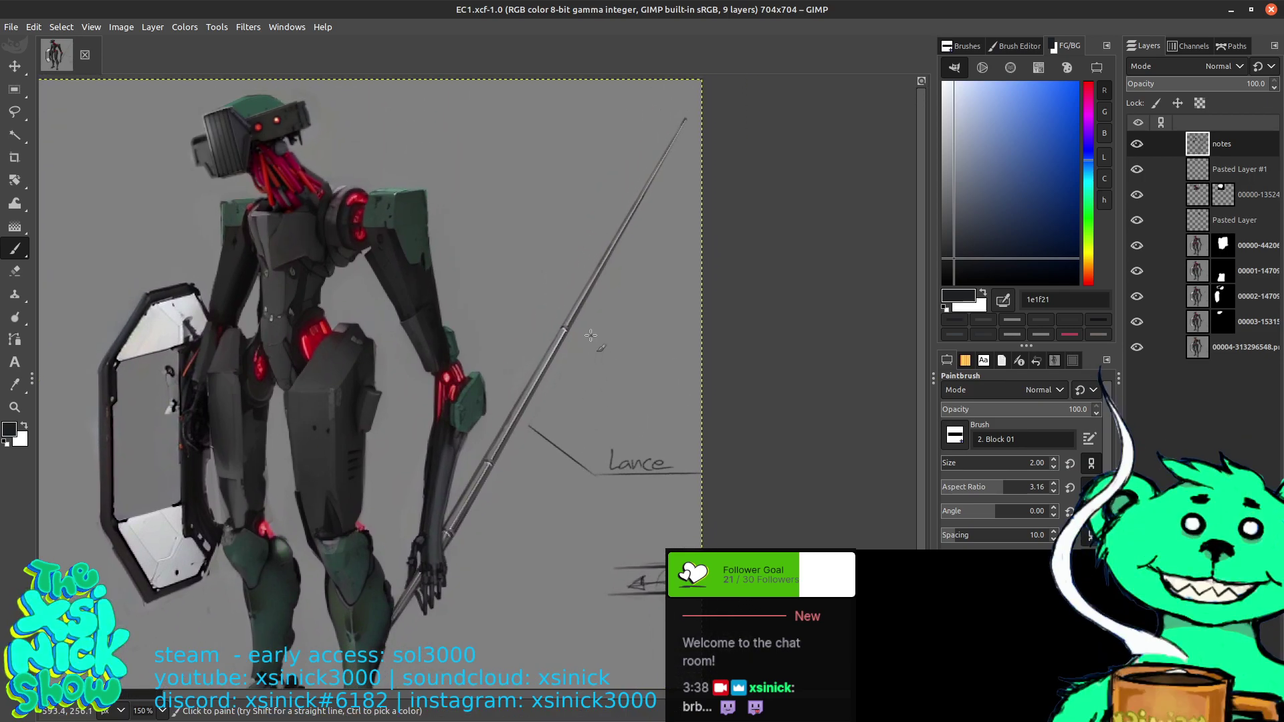
Outline a narrow strip of the upper lance shaft with Free Select
{"action": "left_click", "coordinate": [14, 111]}
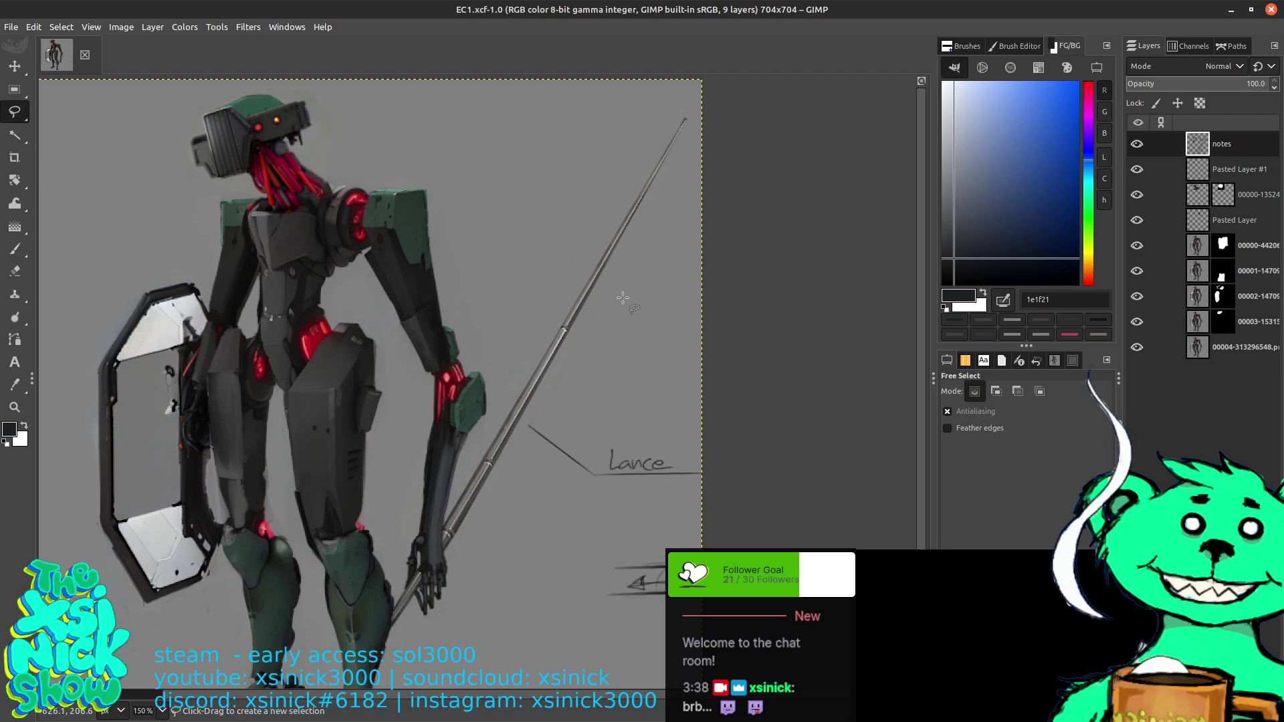
{"action": "scroll", "coordinate": [632, 294], "scroll_direction": "up", "scroll_amount": 1, "text": "ctrl"}
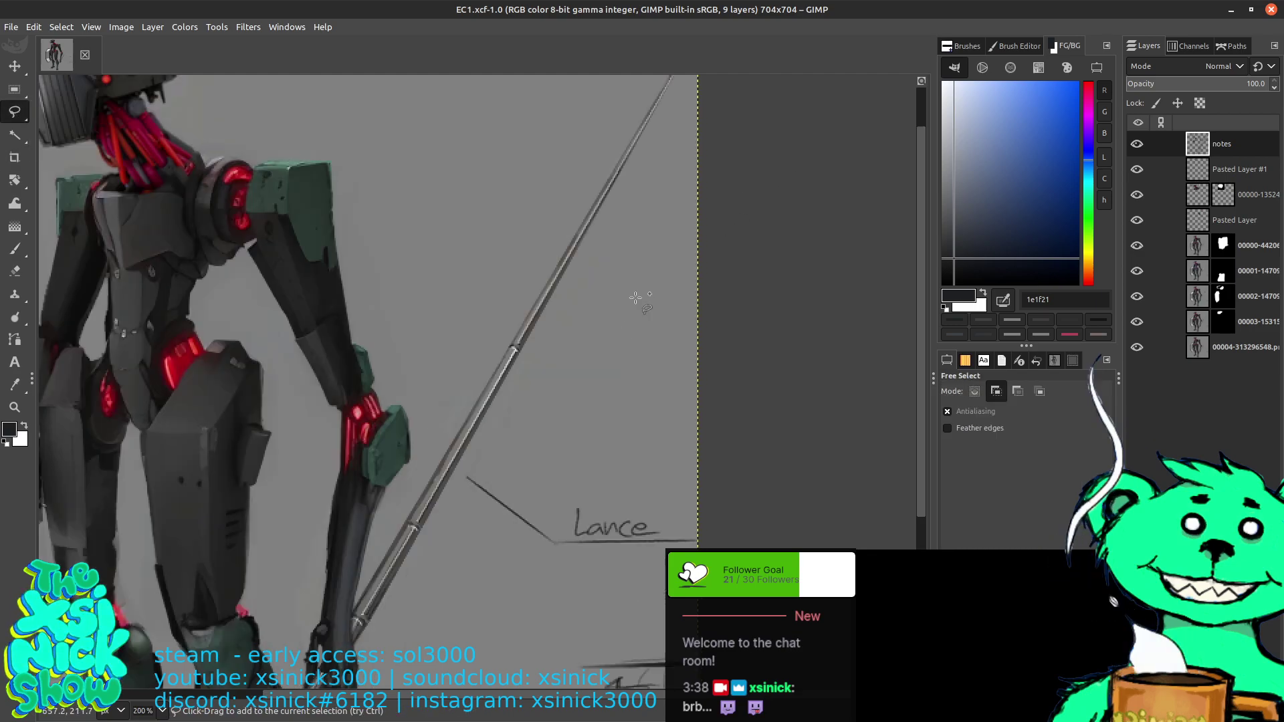
{"action": "scroll", "coordinate": [635, 296], "scroll_direction": "up", "scroll_amount": 2, "text": "ctrl"}
{"action": "left_click_drag", "start_coordinate": [501, 311], "coordinate": [592, 265]}
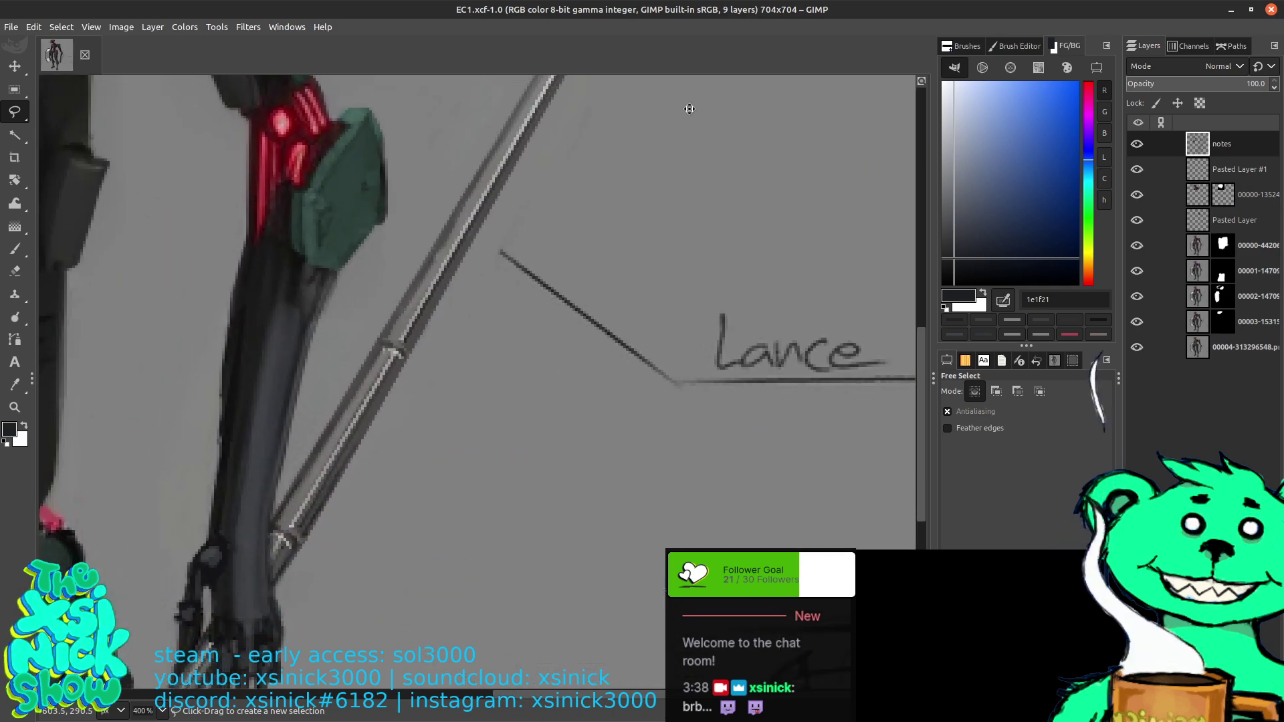
{"action": "scroll", "coordinate": [592, 265], "scroll_direction": "up", "scroll_amount": 5}
{"action": "scroll", "coordinate": [515, 429], "scroll_direction": "left", "scroll_amount": 5}
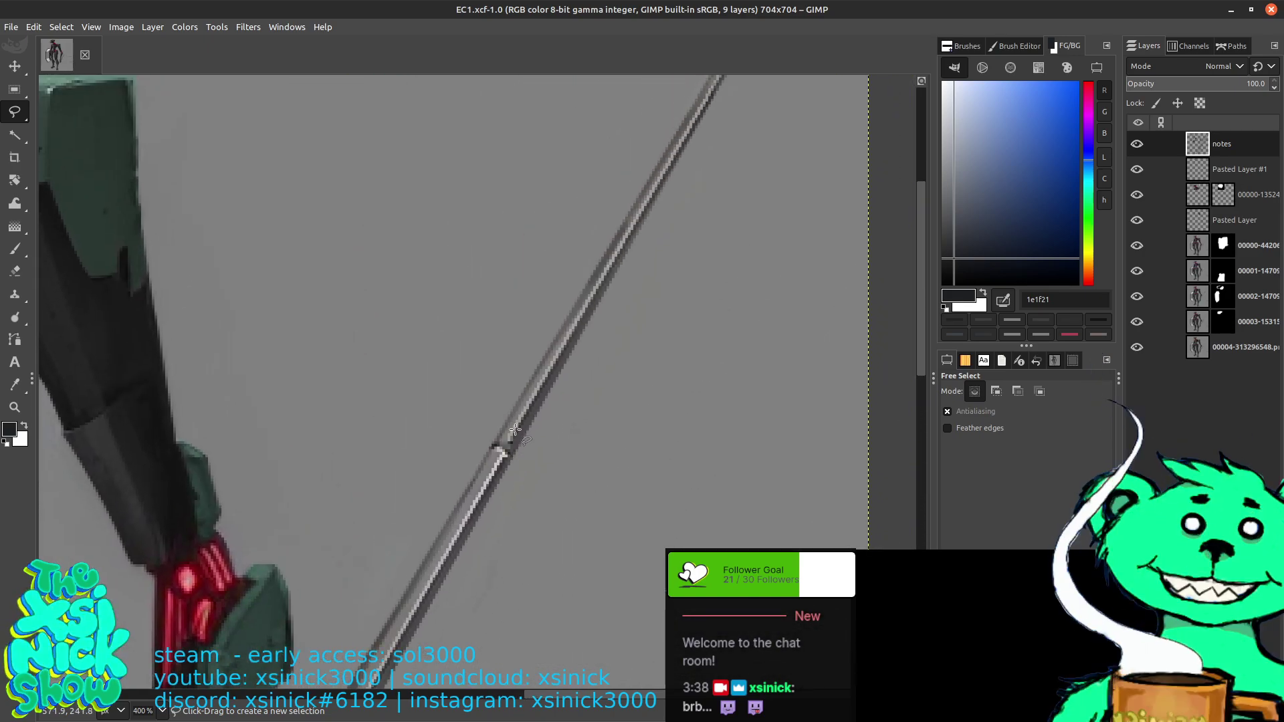
{"action": "left_click", "coordinate": [493, 444]}
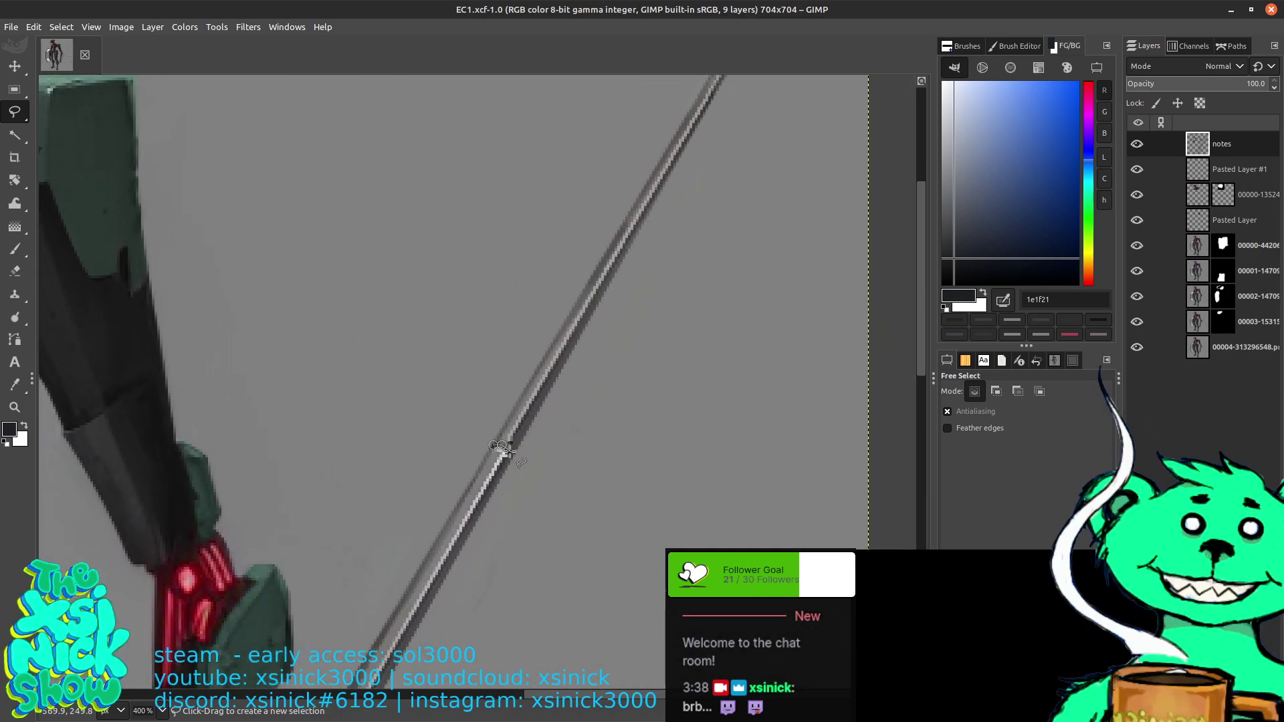
{"action": "left_click", "coordinate": [502, 444]}
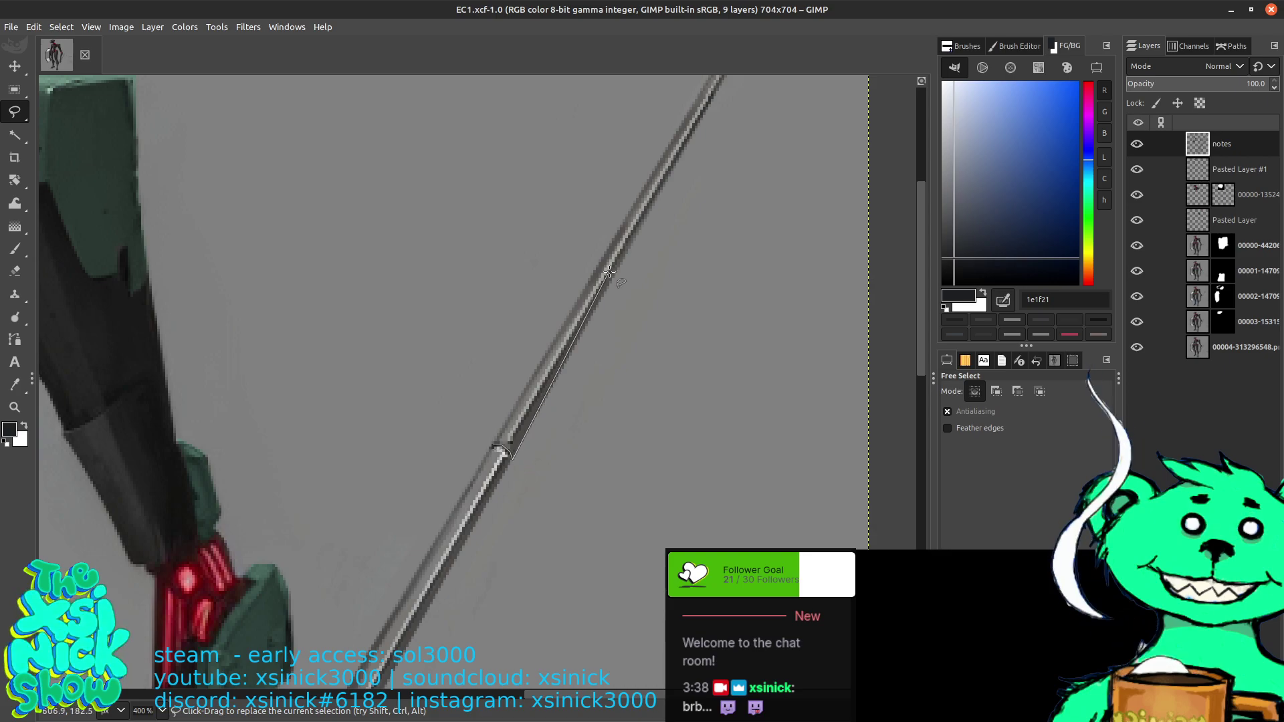
{"action": "scroll", "coordinate": [611, 278], "scroll_direction": "up", "scroll_amount": 2}
{"action": "scroll", "coordinate": [659, 260], "scroll_direction": "right", "scroll_amount": 1}
{"action": "scroll", "coordinate": [659, 260], "scroll_direction": "up", "scroll_amount": 3}
{"action": "scroll", "coordinate": [659, 259], "scroll_direction": "right", "scroll_amount": 2}
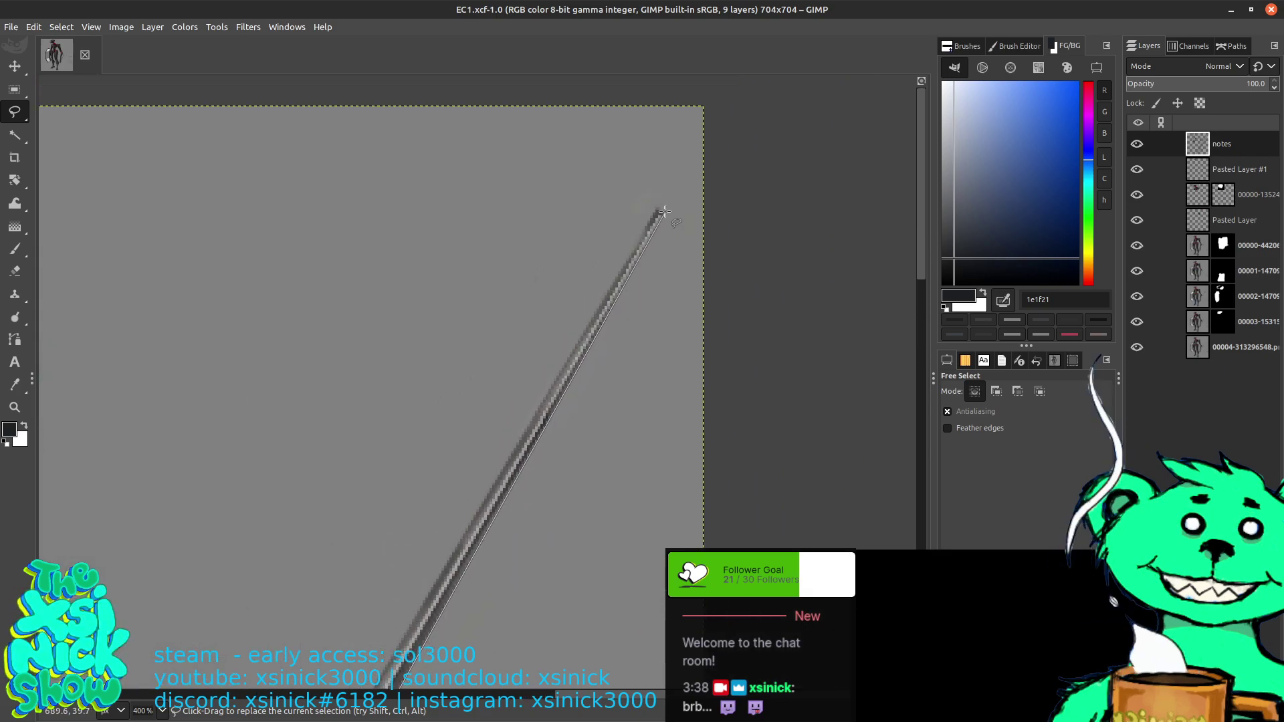
{"action": "scroll", "coordinate": [622, 247], "scroll_direction": "down", "scroll_amount": 2}
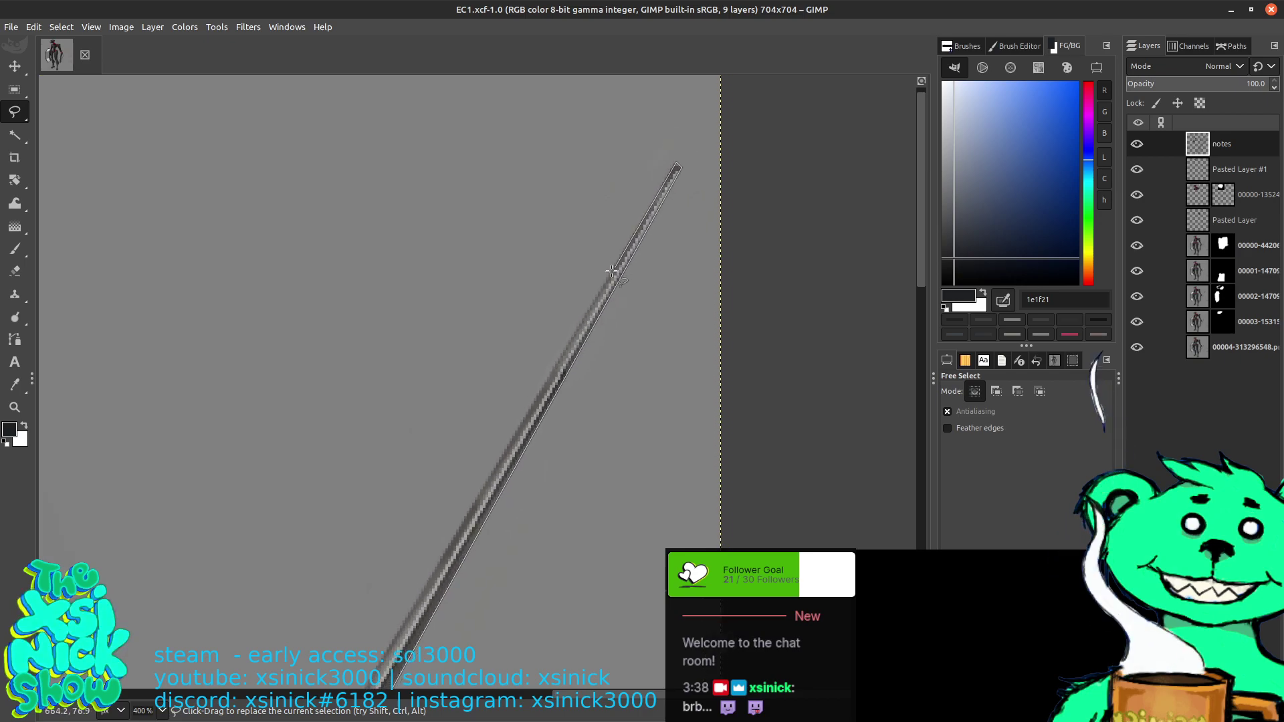
{"action": "scroll", "coordinate": [568, 314], "scroll_direction": "down", "scroll_amount": 2}
{"action": "scroll", "coordinate": [521, 368], "scroll_direction": "left", "scroll_amount": 2}
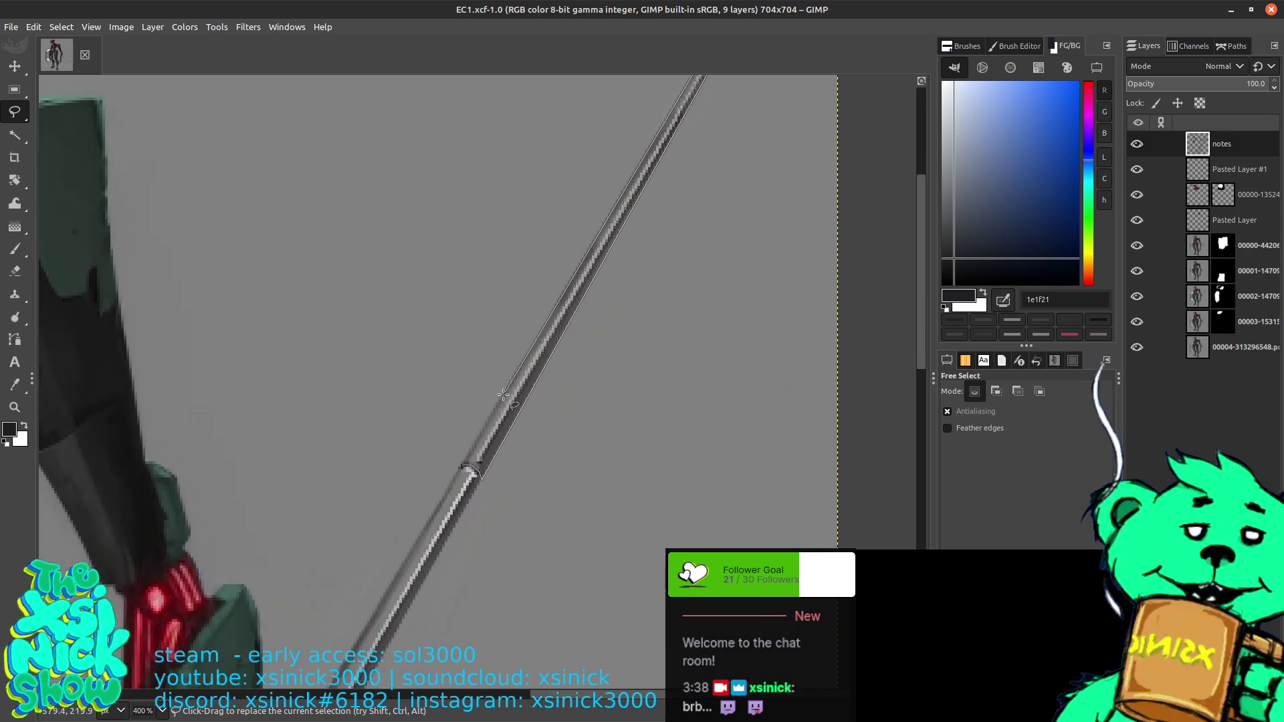
{"action": "left_click", "coordinate": [463, 464]}
Add lance strips near the hand and lower tip to the selection and commit
{"action": "scroll", "coordinate": [529, 362], "scroll_direction": "down", "scroll_amount": 2}
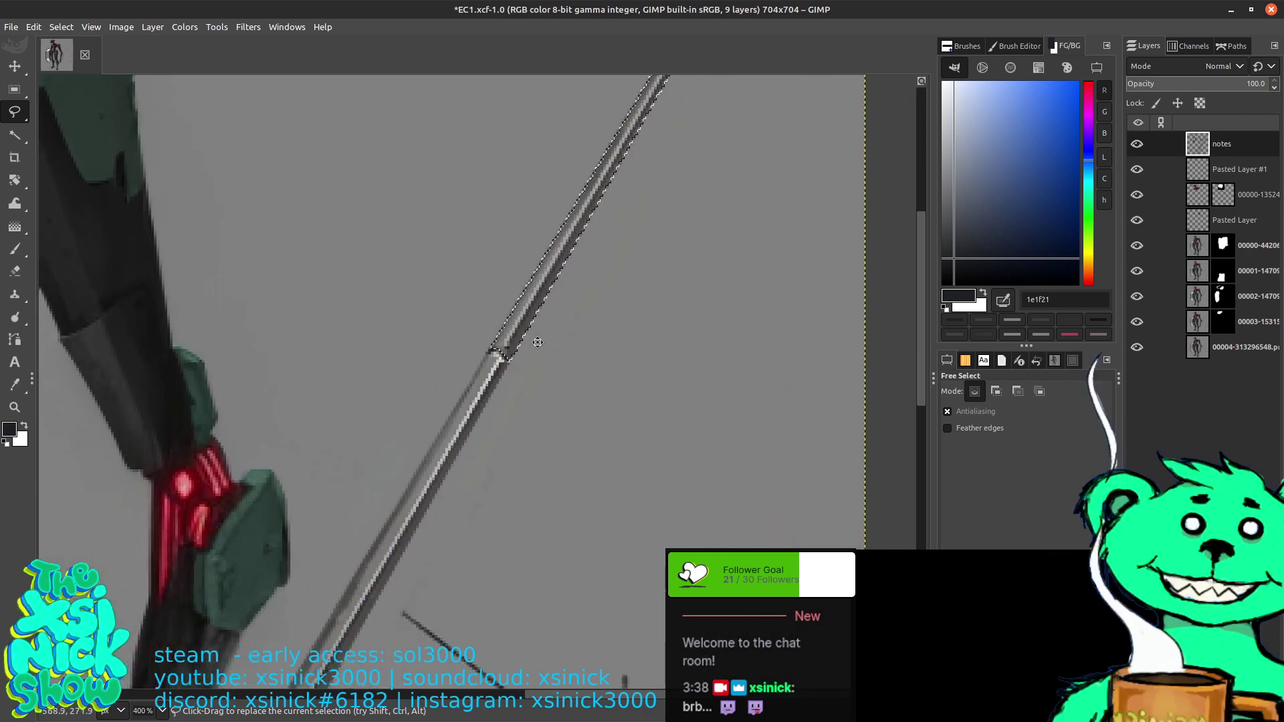
{"action": "scroll", "coordinate": [535, 334], "scroll_direction": "down", "scroll_amount": 3}
{"action": "scroll", "coordinate": [535, 334], "scroll_direction": "left", "scroll_amount": 2}
{"action": "scroll", "coordinate": [606, 194], "scroll_direction": "down", "scroll_amount": 3}
{"action": "scroll", "coordinate": [606, 200], "scroll_direction": "down", "scroll_amount": 2}
{"action": "scroll", "coordinate": [606, 201], "scroll_direction": "left", "scroll_amount": 1}
{"action": "scroll", "coordinate": [608, 207], "scroll_direction": "down", "scroll_amount": 1}
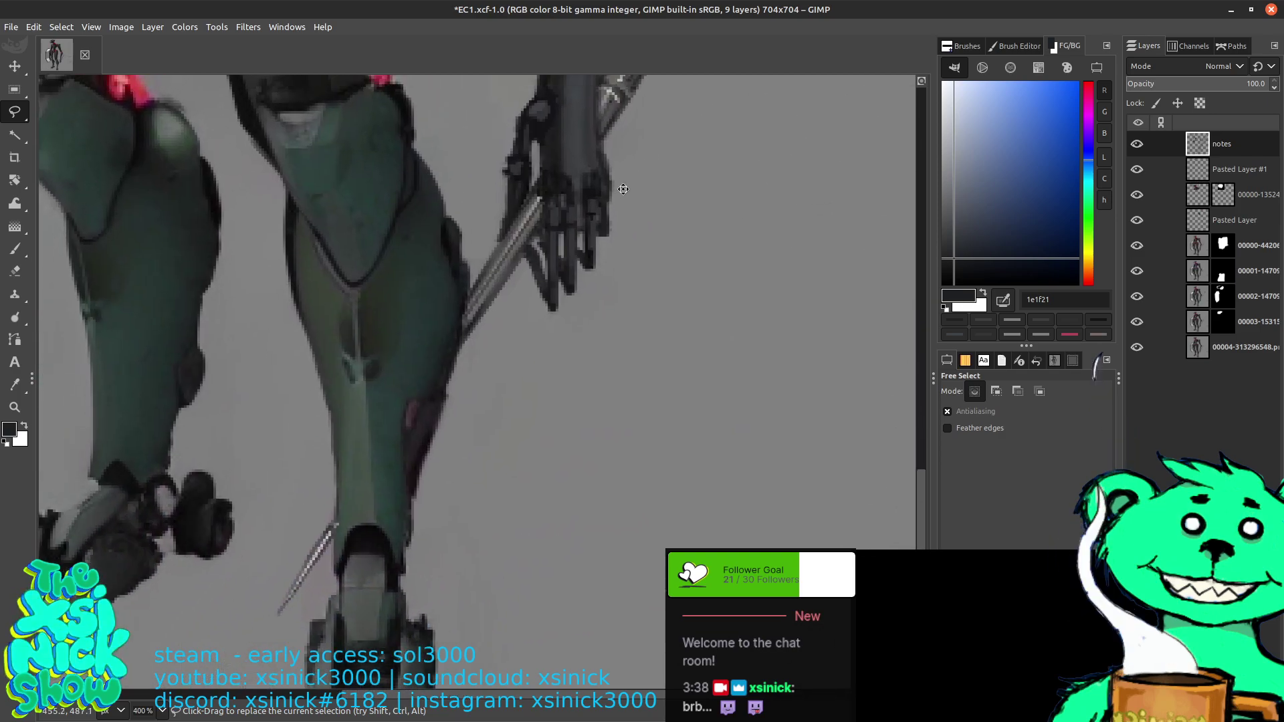
{"action": "scroll", "coordinate": [610, 214], "scroll_direction": "up", "scroll_amount": 3}
{"action": "left_click_drag", "start_coordinate": [611, 225], "coordinate": [603, 242]}
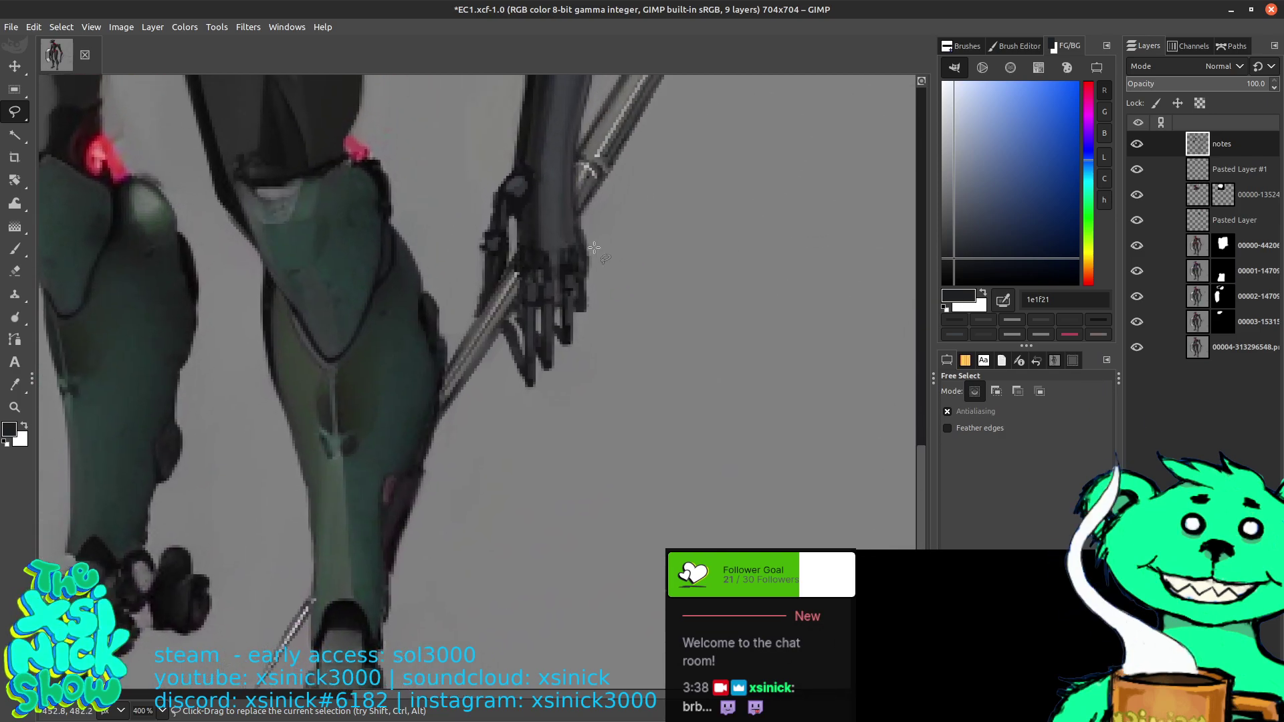
{"action": "key", "text": "shift"}
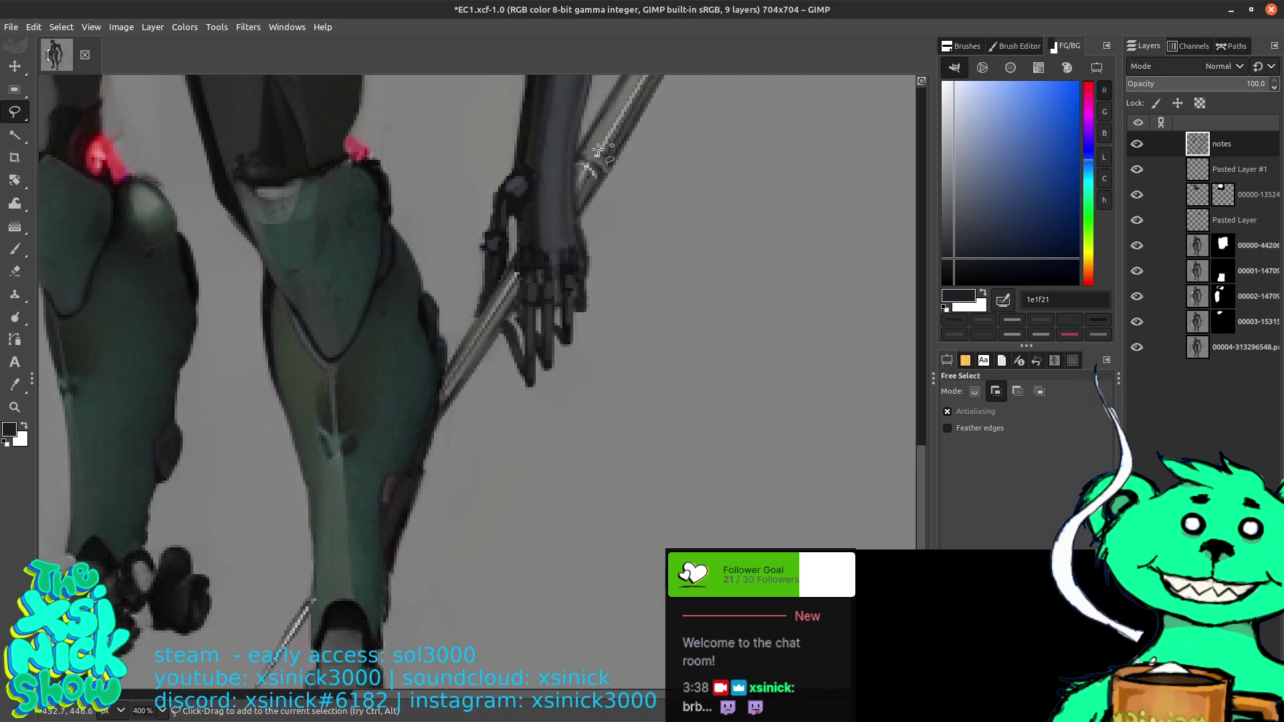
{"action": "scroll", "coordinate": [598, 150], "scroll_direction": "up", "scroll_amount": 10}
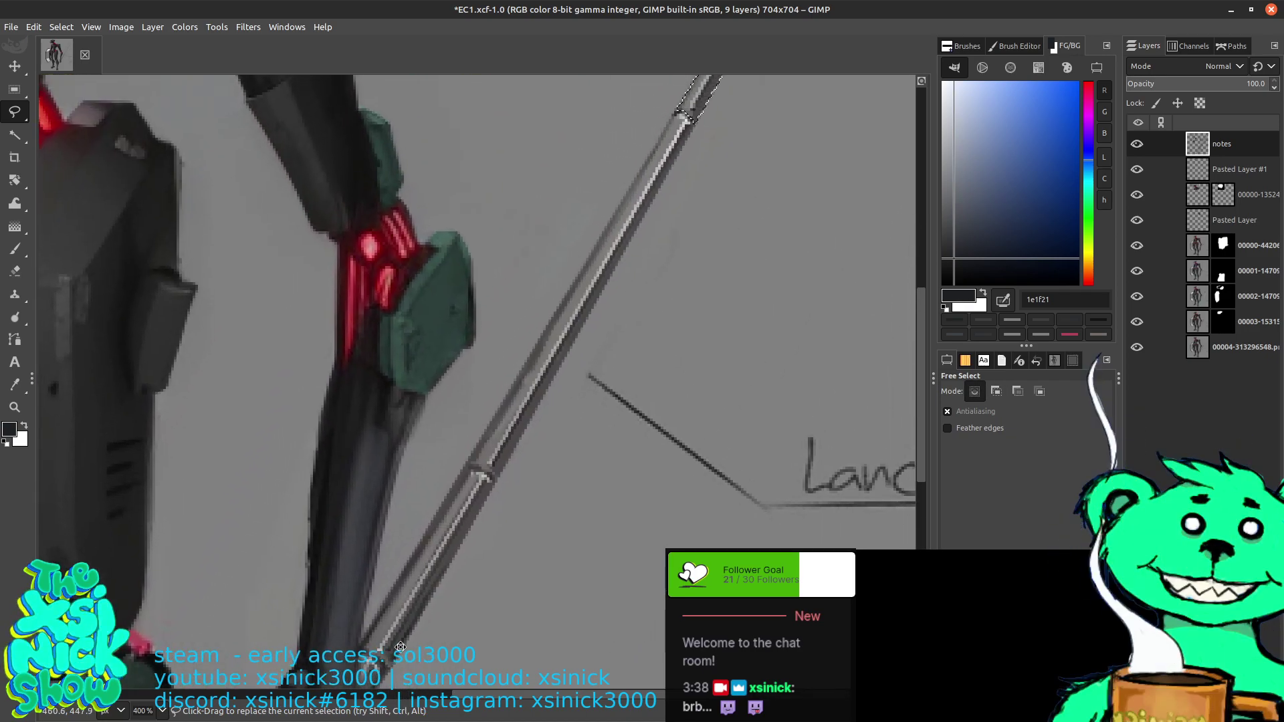
{"action": "scroll", "coordinate": [400, 647], "scroll_direction": "down", "scroll_amount": 10}
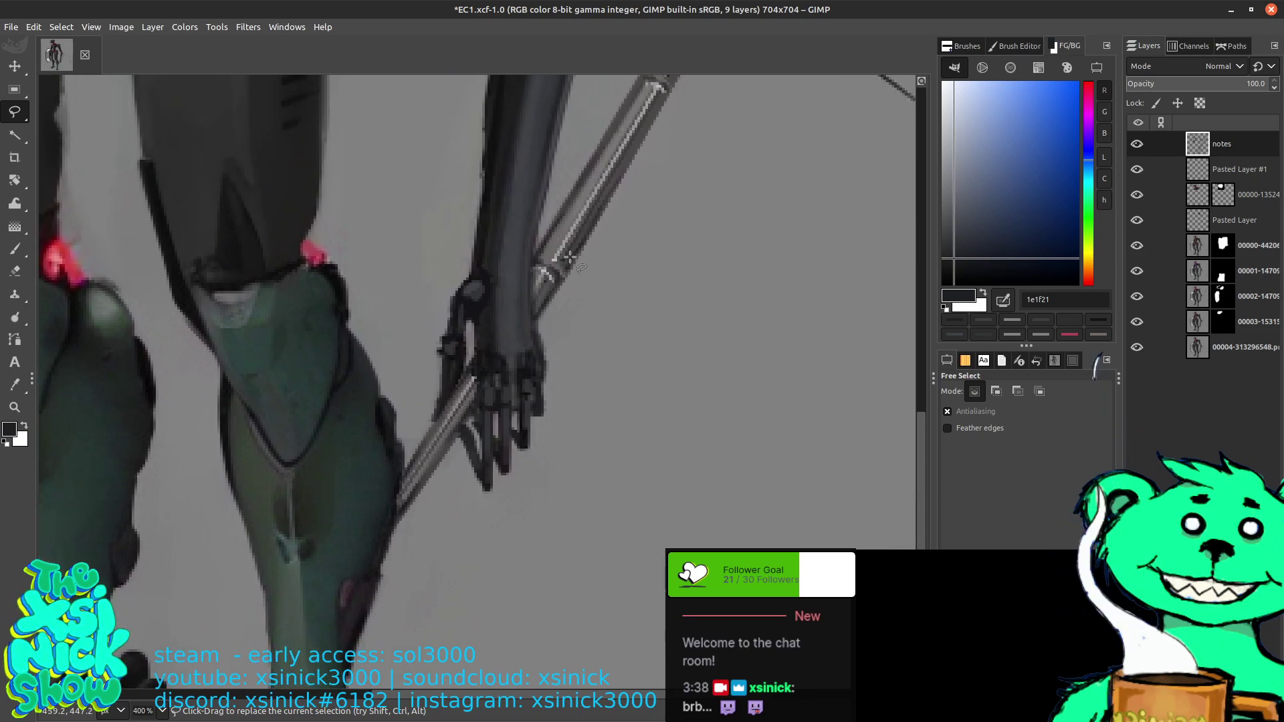
{"action": "key", "text": "shift"}
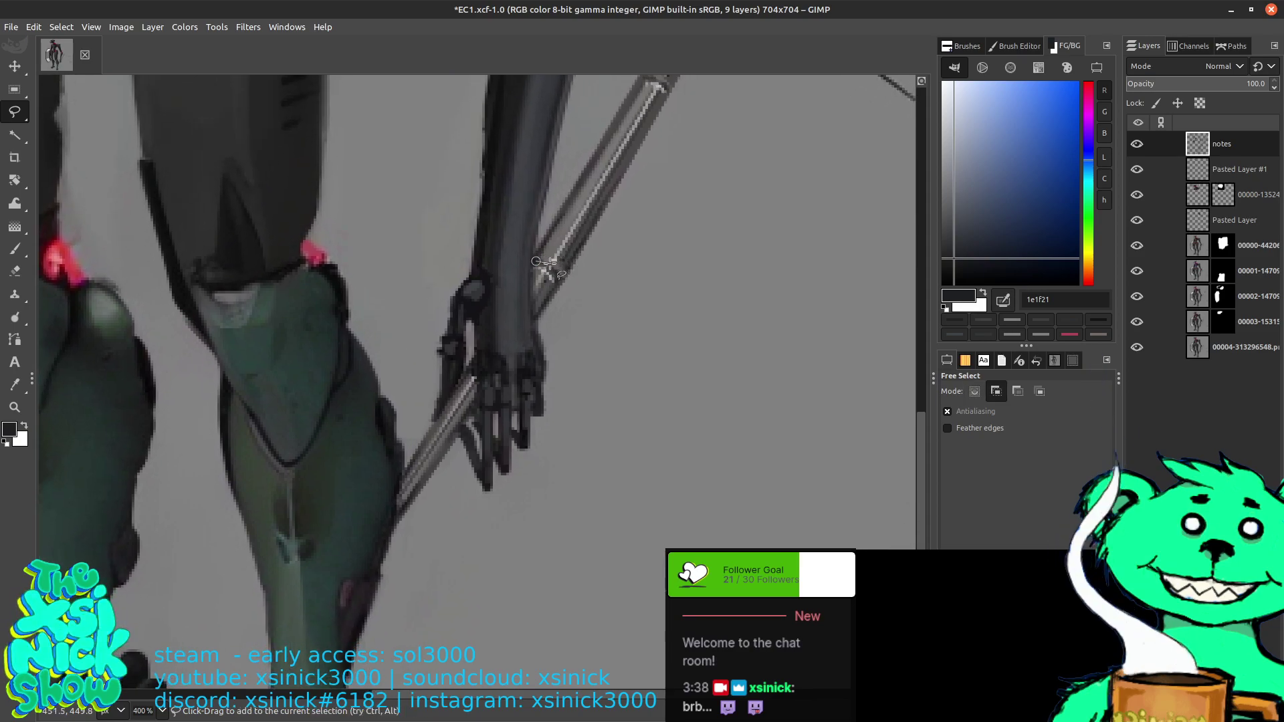
{"action": "left_click", "coordinate": [561, 281]}
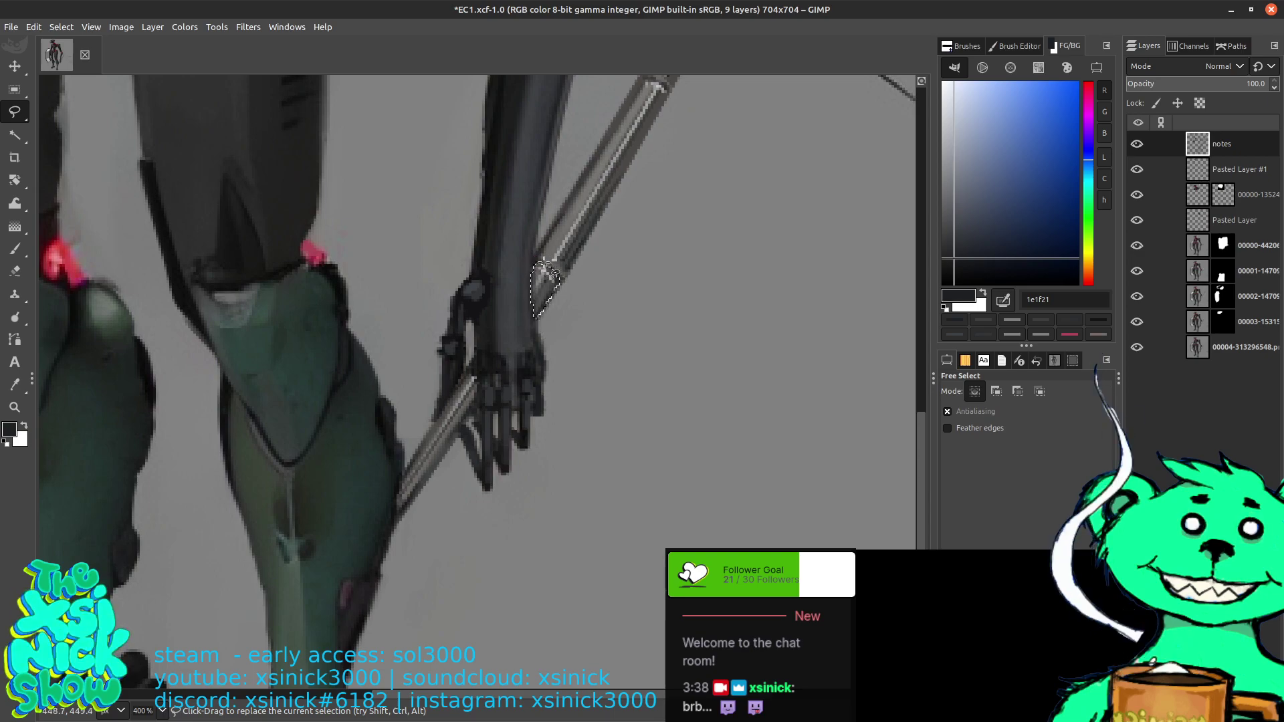
{"action": "scroll", "coordinate": [545, 264], "scroll_direction": "down", "scroll_amount": 5}
{"action": "scroll", "coordinate": [576, 200], "scroll_direction": "left", "scroll_amount": 3, "text": "shift"}
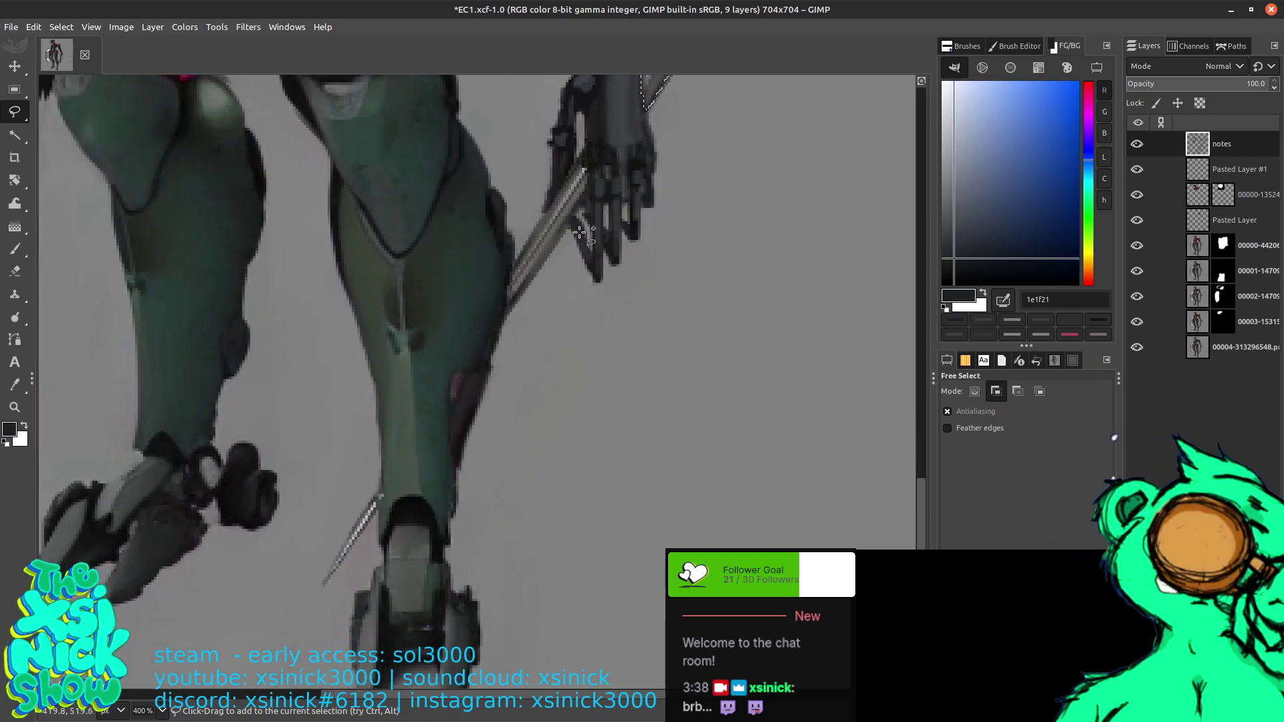
{"action": "left_click", "coordinate": [589, 170]}
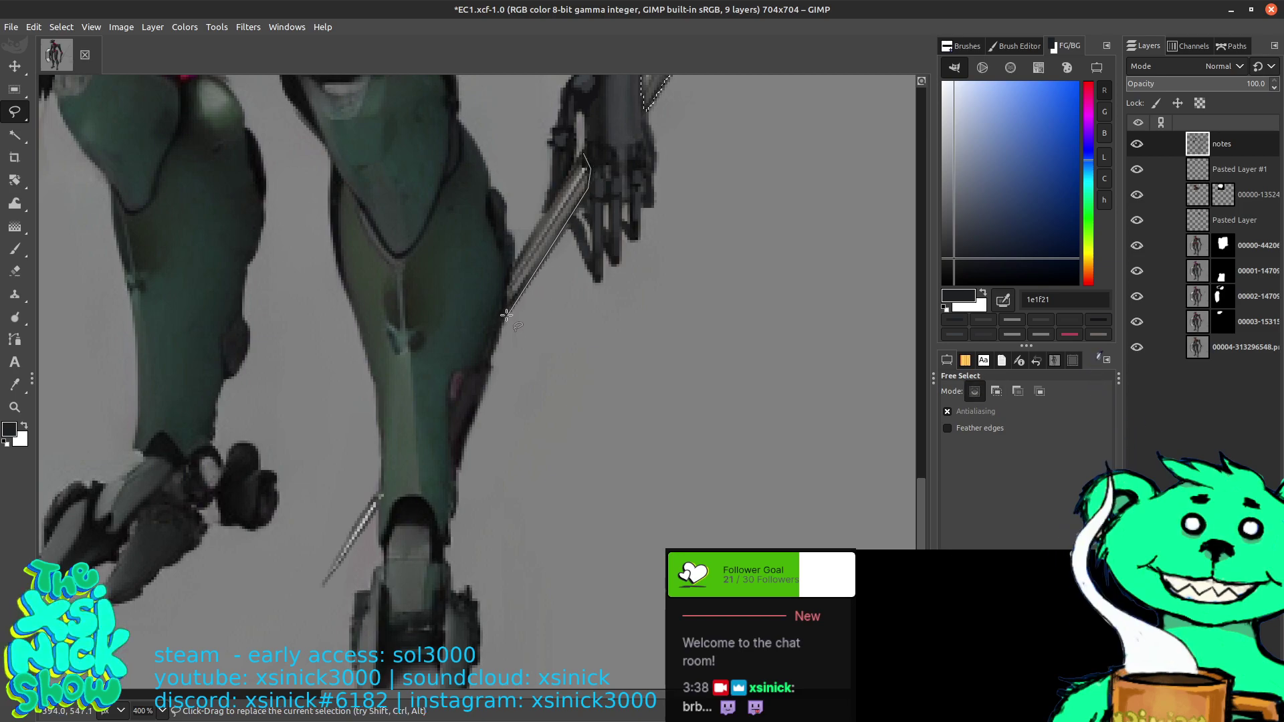
{"action": "left_click", "coordinate": [588, 188]}
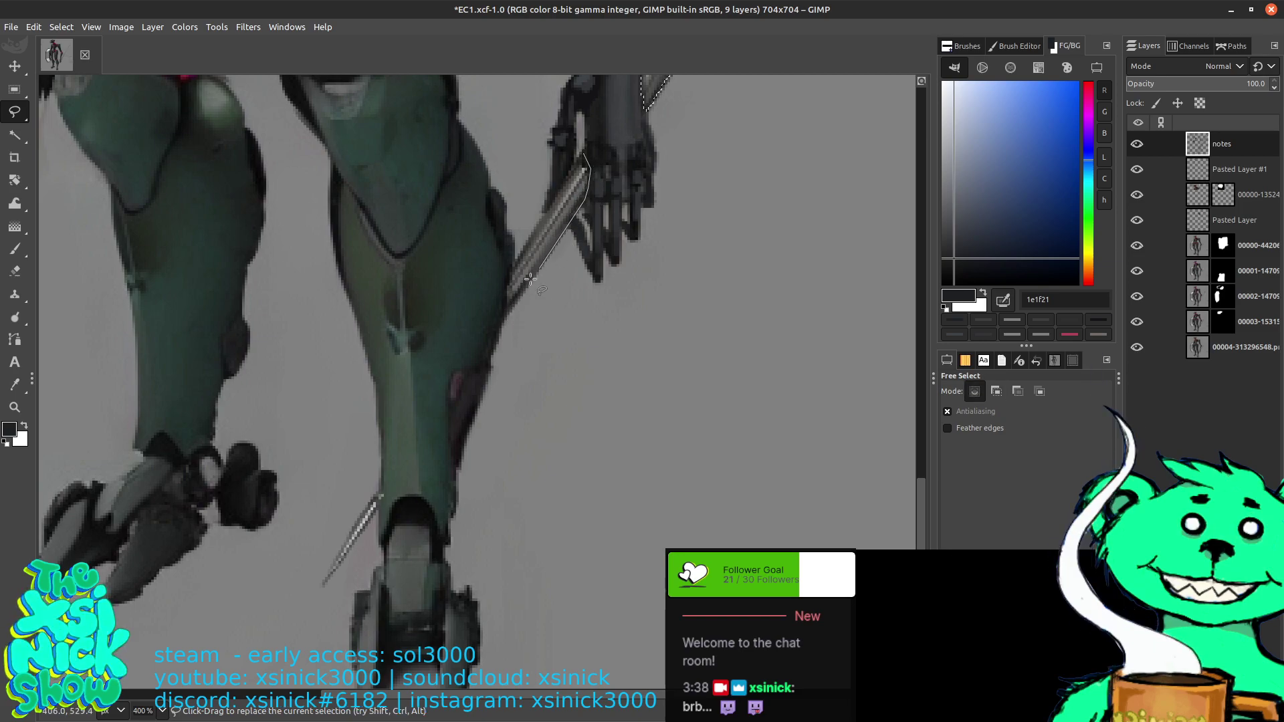
{"action": "left_click", "coordinate": [507, 312]}
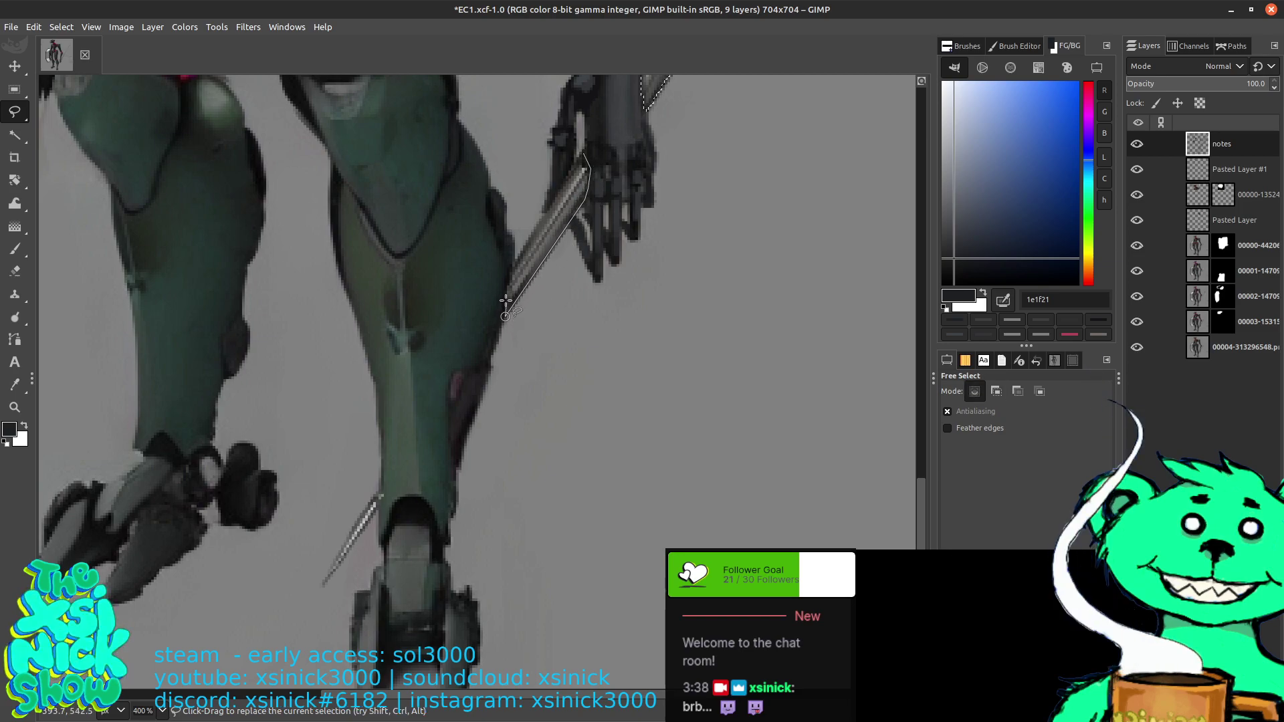
{"action": "left_click", "coordinate": [560, 192]}
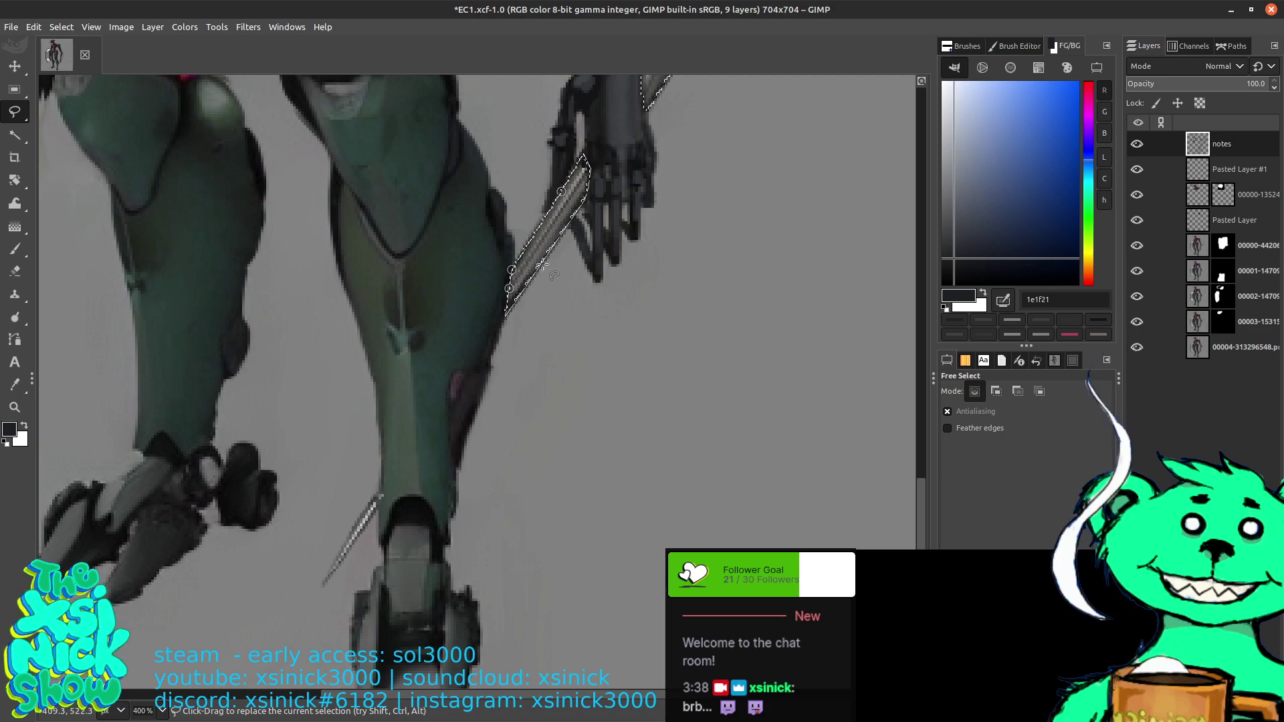
{"action": "scroll", "coordinate": [542, 264], "scroll_direction": "down", "scroll_amount": 5}
{"action": "scroll", "coordinate": [542, 264], "scroll_direction": "left", "scroll_amount": 2}
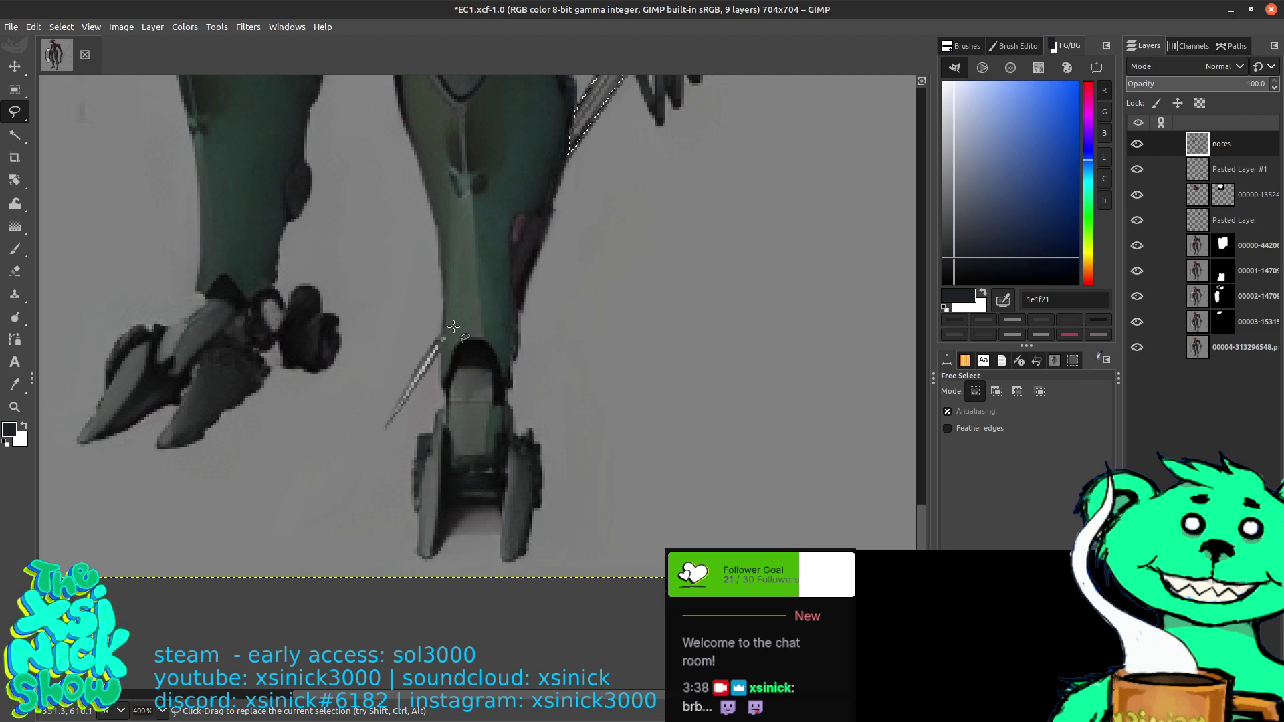
{"action": "key", "text": "shift"}
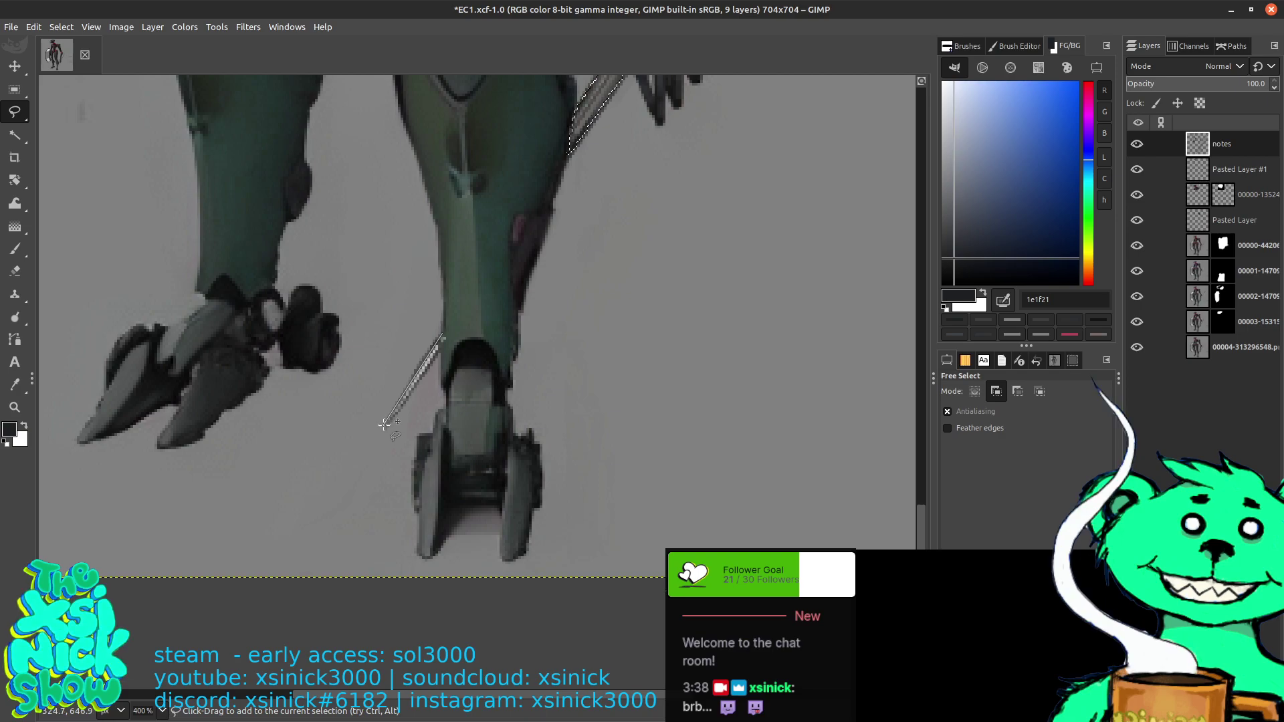
{"action": "left_click", "coordinate": [442, 333]}
{"action": "key", "text": "Return"}
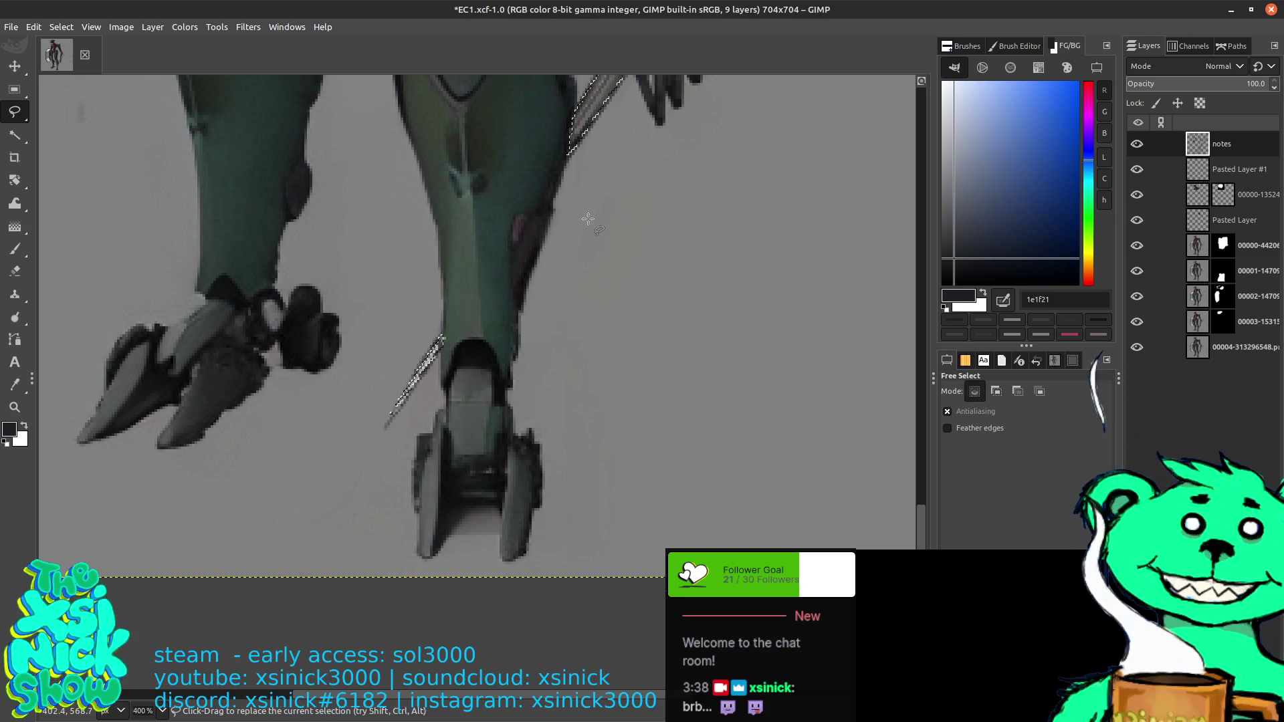
{"action": "scroll", "coordinate": [487, 515], "scroll_direction": "up", "scroll_amount": 5}
{"action": "scroll", "coordinate": [486, 515], "scroll_direction": "right", "scroll_amount": 2}
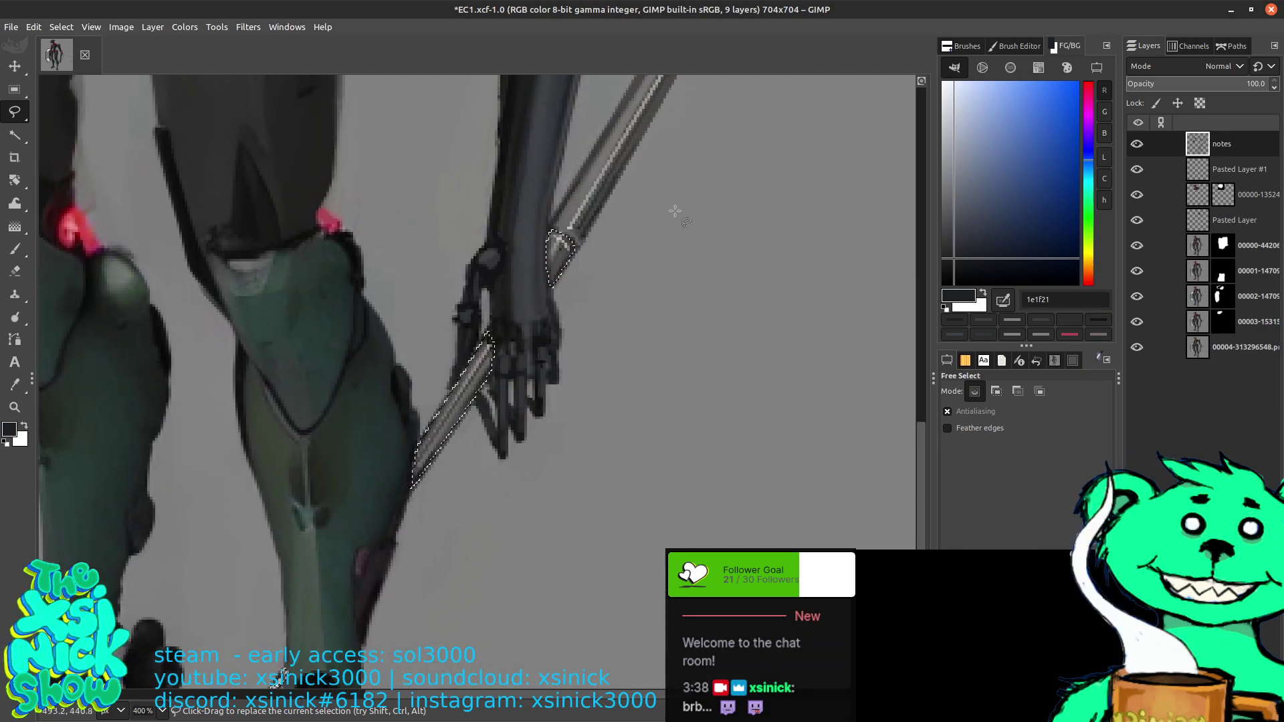
{"action": "scroll", "coordinate": [536, 434], "scroll_direction": "up", "scroll_amount": 5}
{"action": "scroll", "coordinate": [413, 659], "scroll_direction": "right", "scroll_amount": 3}
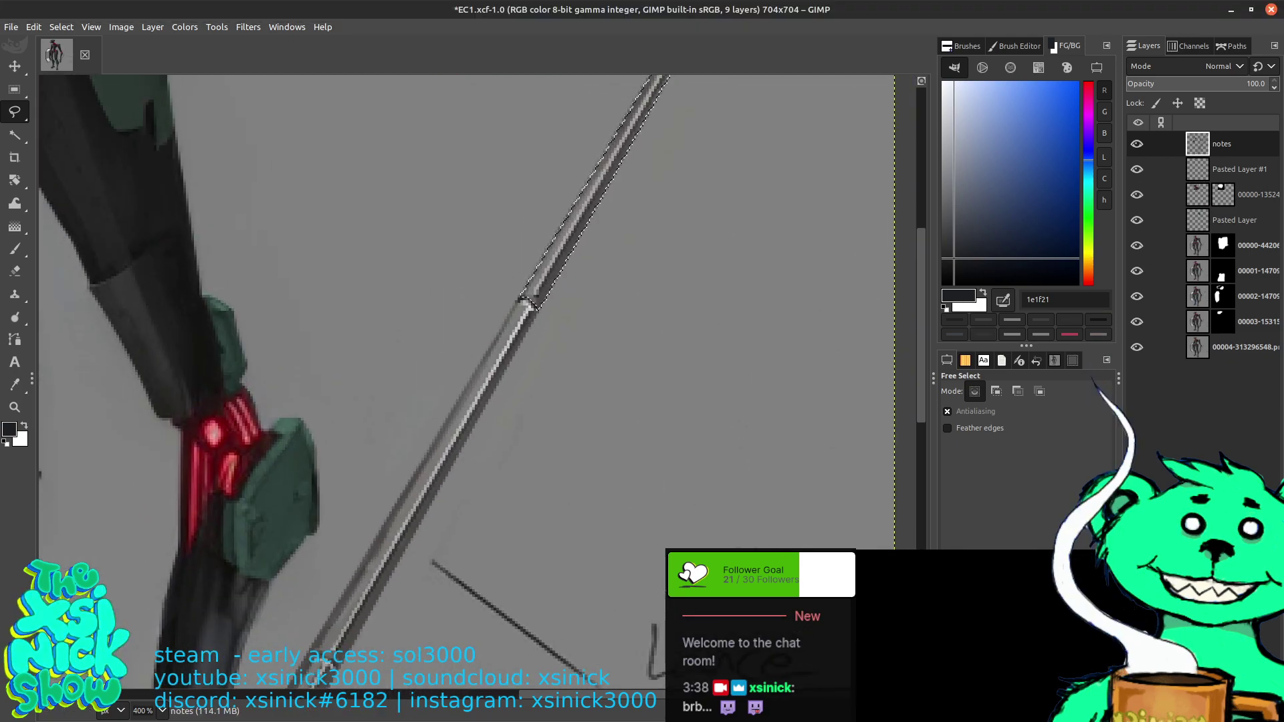
Create a new 'notes #1' layer and fill the lance selection with bright orange-red
{"action": "key", "text": "shift+ctrl+n"}
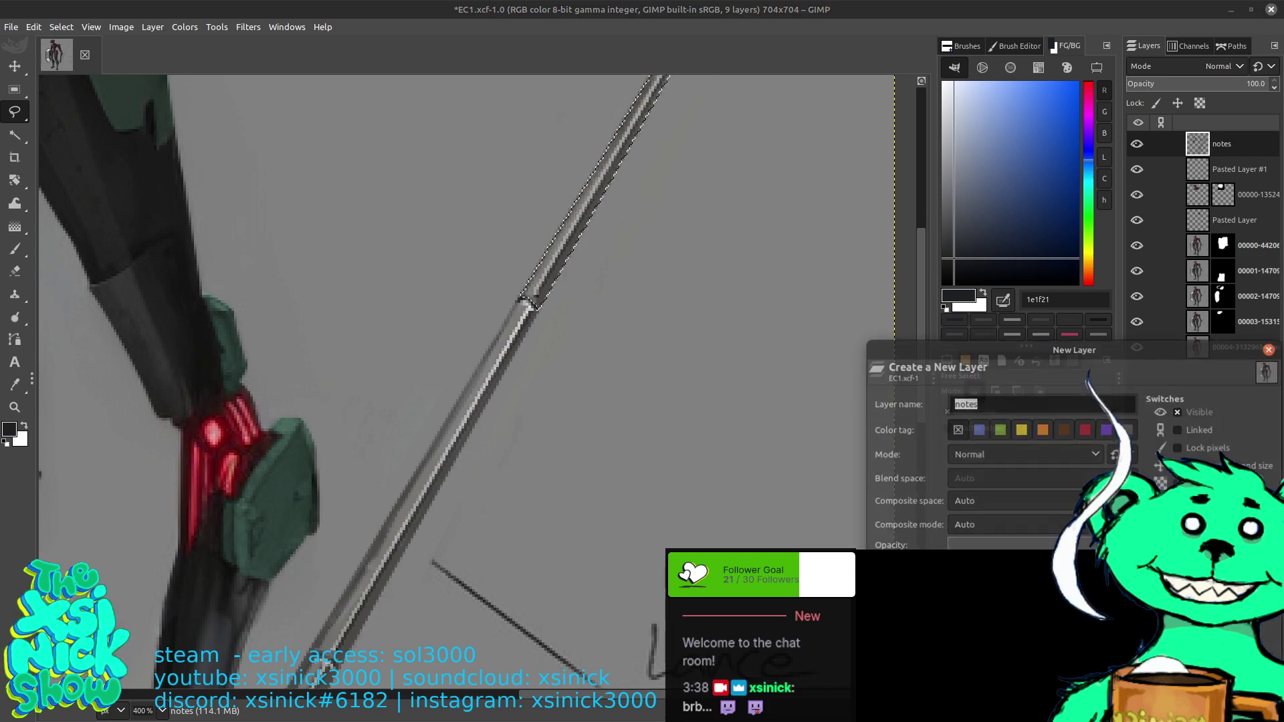
{"action": "key", "text": "Return"}
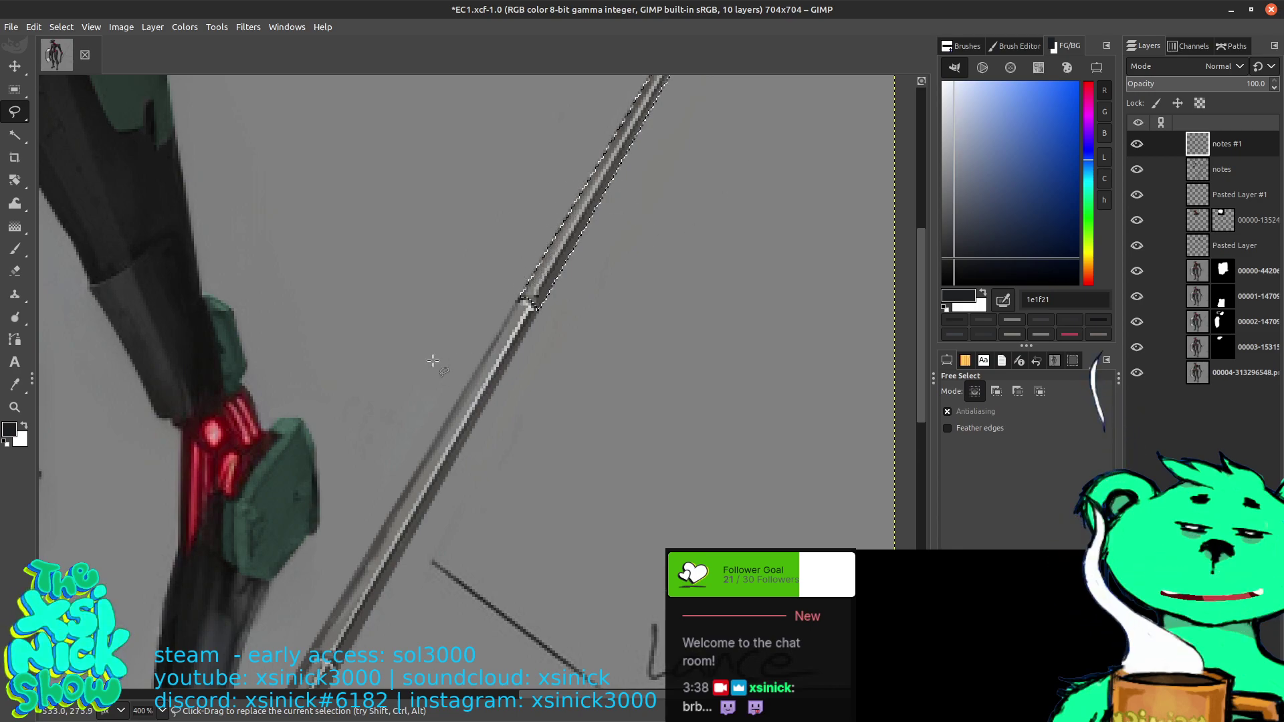
{"action": "left_click", "coordinate": [1088, 96]}
{"action": "left_click_drag", "start_coordinate": [1022, 172], "coordinate": [1064, 86]}
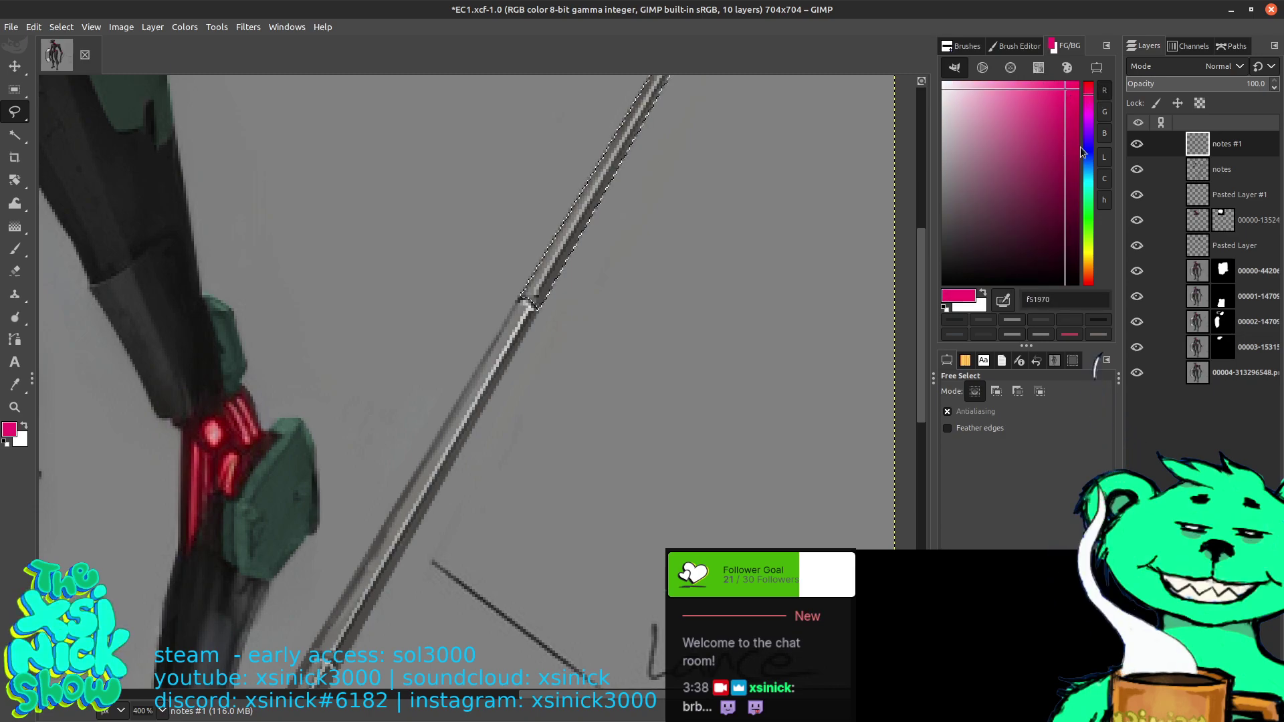
{"action": "left_click_drag", "start_coordinate": [1090, 258], "coordinate": [1090, 282]}
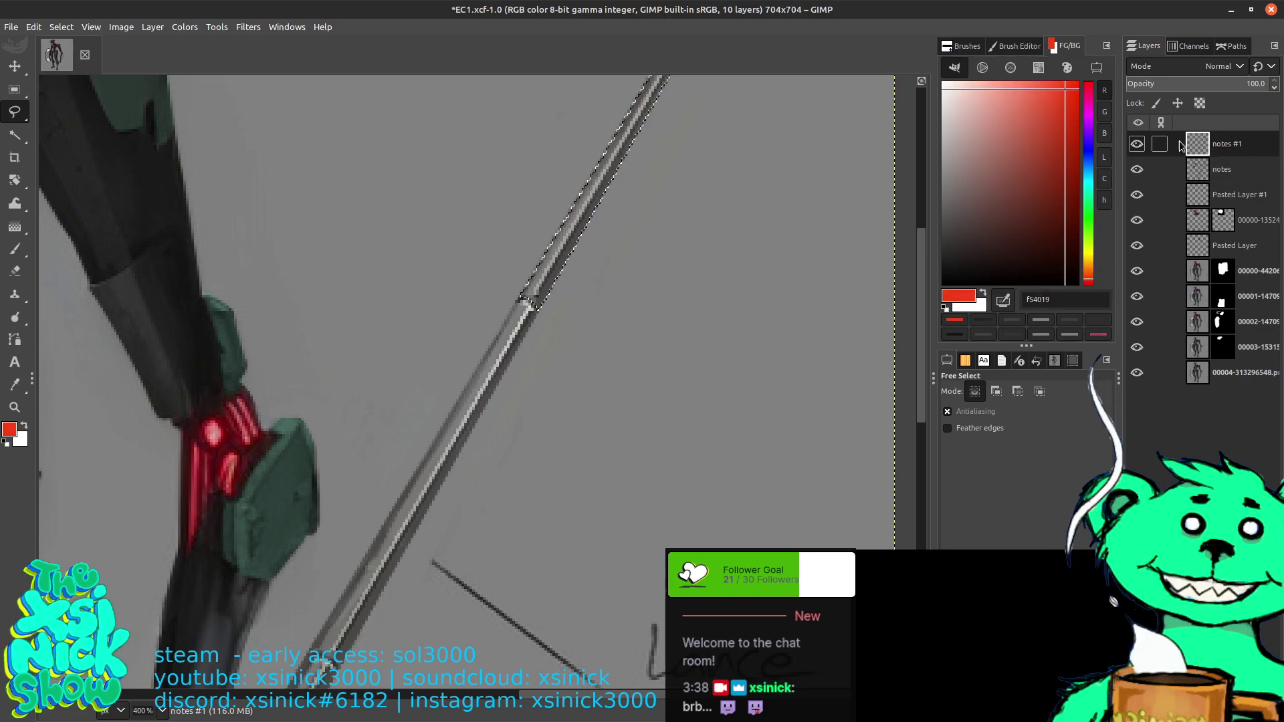
{"action": "left_click_drag", "start_coordinate": [964, 299], "coordinate": [582, 194]}
Adjust the foreground colour through magenta to a brighter crimson, e90045
{"action": "left_click_drag", "start_coordinate": [648, 311], "coordinate": [742, 184]}
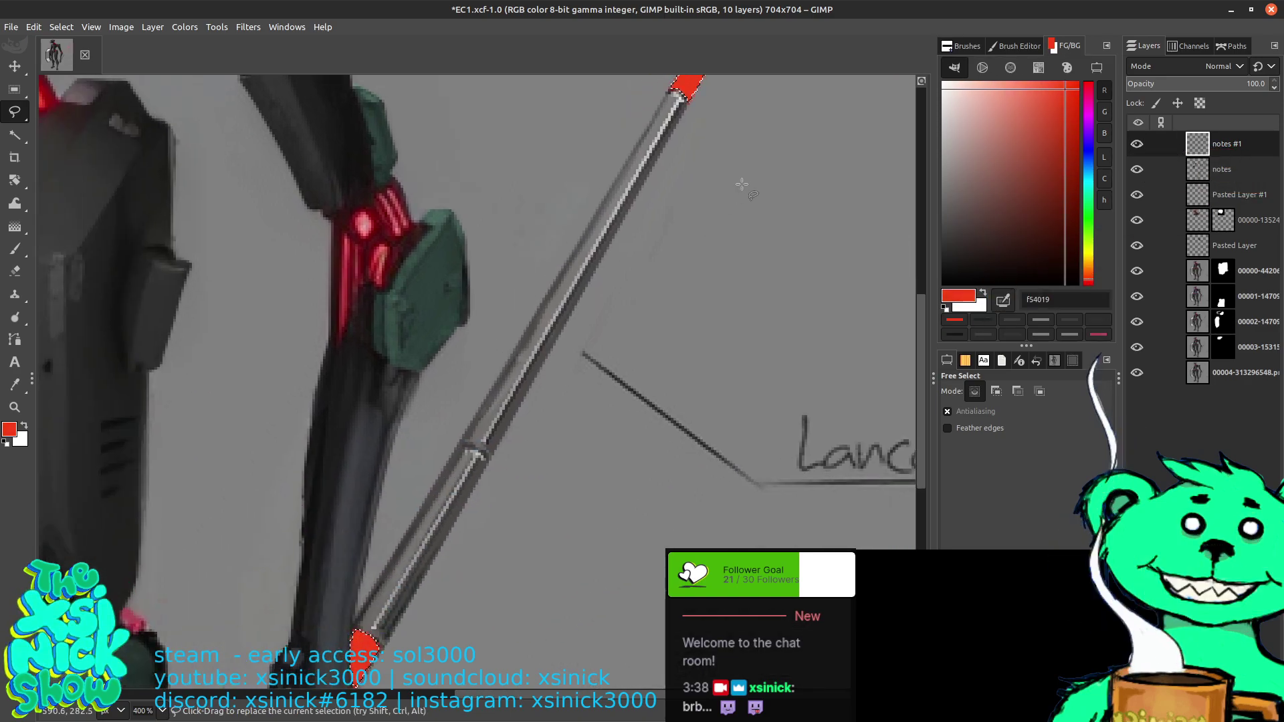
{"action": "scroll", "coordinate": [742, 184], "scroll_direction": "down", "scroll_amount": 3}
{"action": "scroll", "coordinate": [743, 184], "scroll_direction": "up", "scroll_amount": 3}
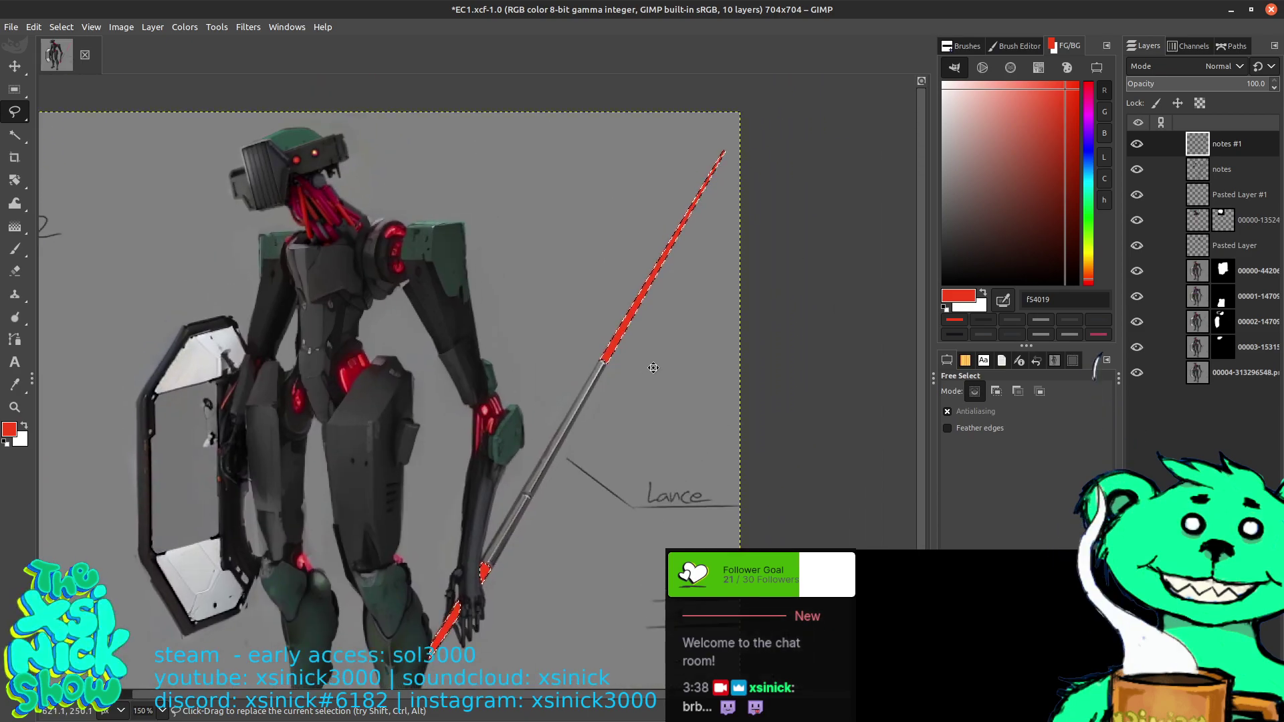
{"action": "scroll", "coordinate": [749, 221], "scroll_direction": "right", "scroll_amount": 2}
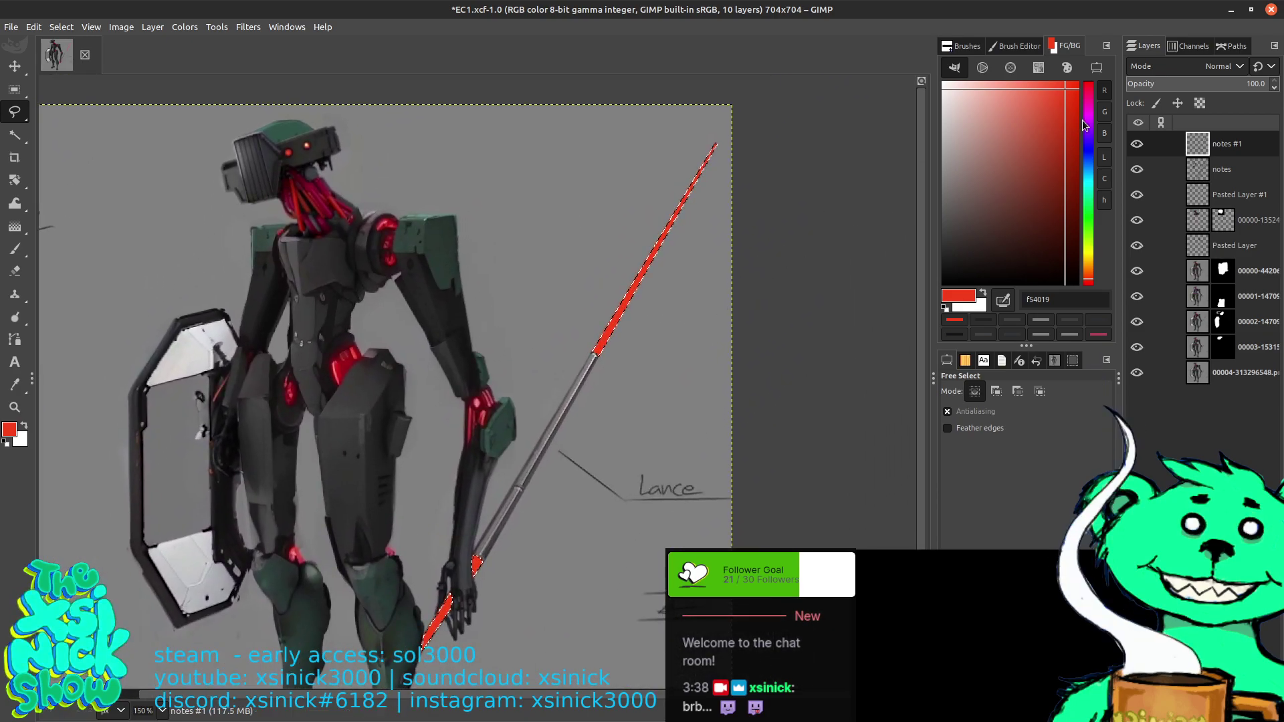
{"action": "left_click_drag", "start_coordinate": [1072, 214], "coordinate": [1077, 184]}
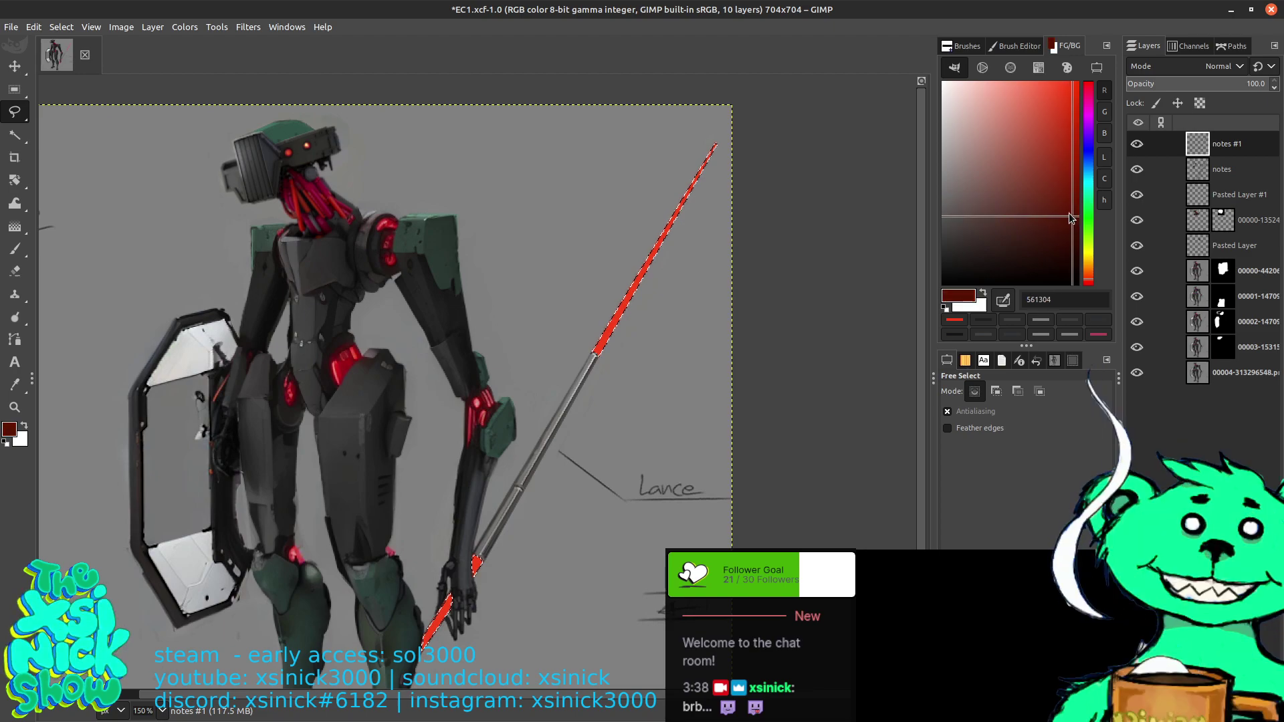
{"action": "left_click_drag", "start_coordinate": [1088, 127], "coordinate": [1090, 106]}
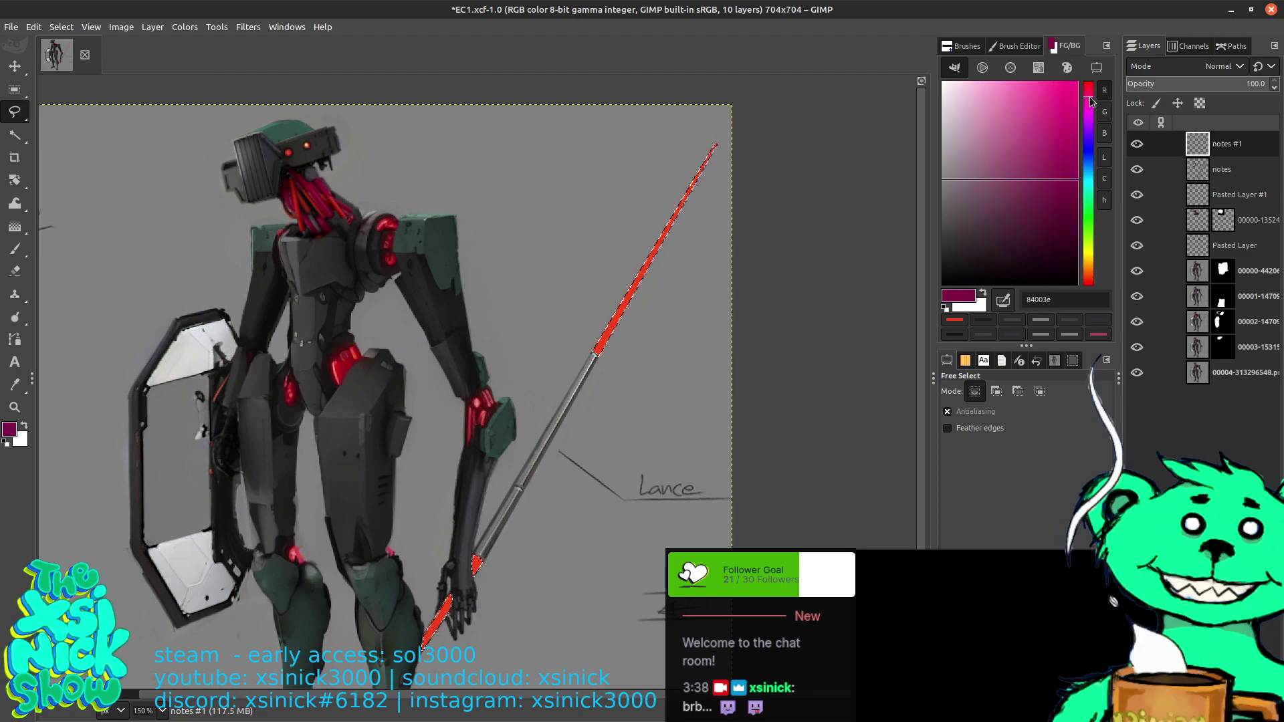
{"action": "left_click_drag", "start_coordinate": [1077, 174], "coordinate": [1078, 144]}
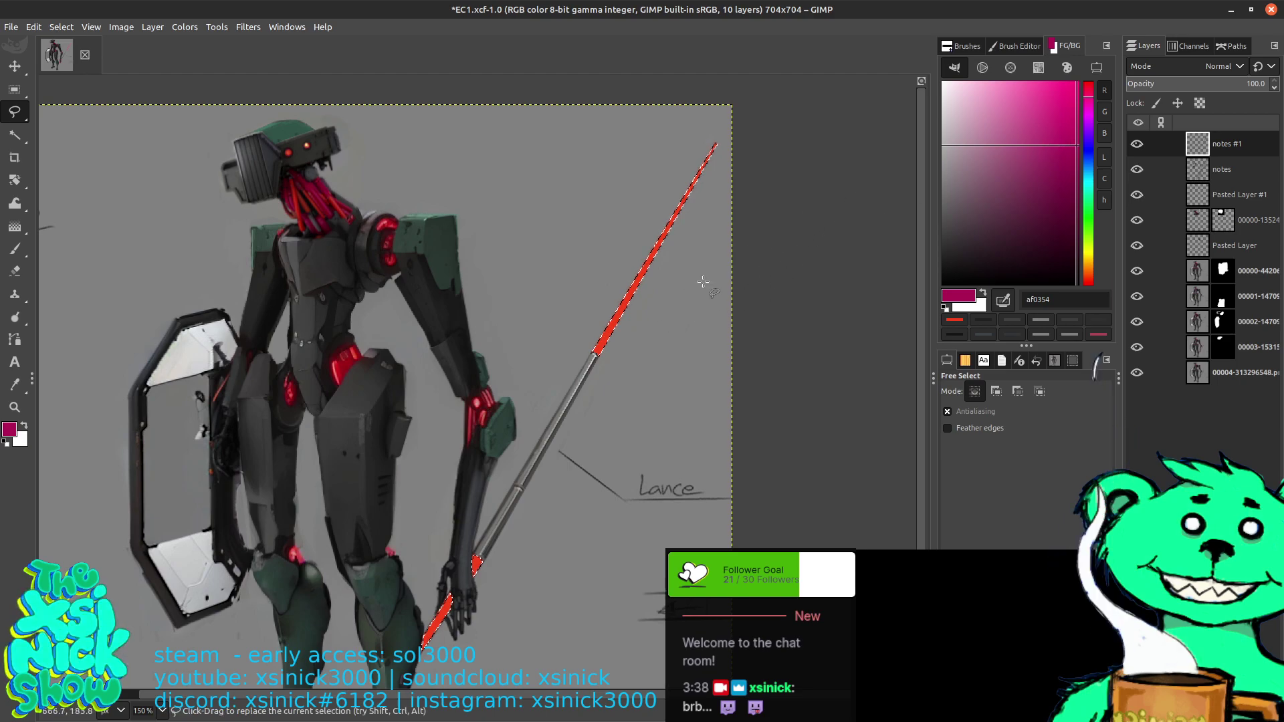
{"action": "left_click_drag", "start_coordinate": [1077, 144], "coordinate": [1089, 102]}
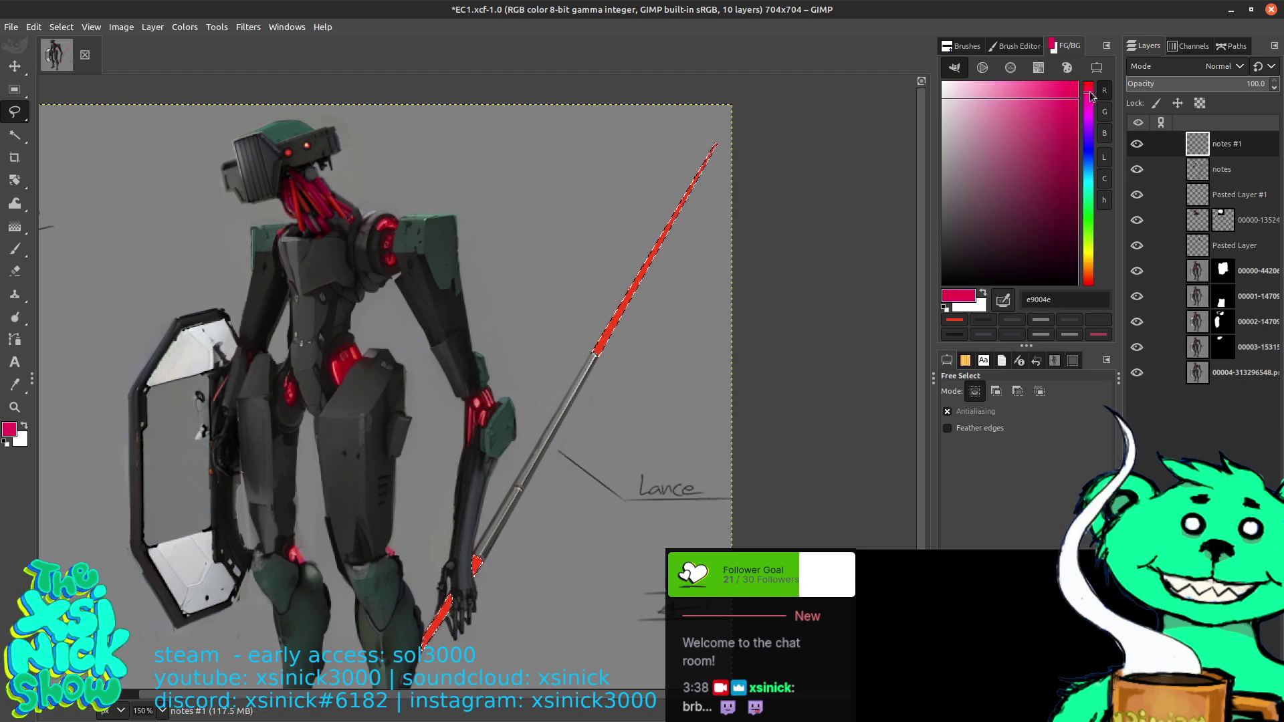
{"action": "scroll", "coordinate": [894, 180], "scroll_direction": "up", "scroll_amount": 2}
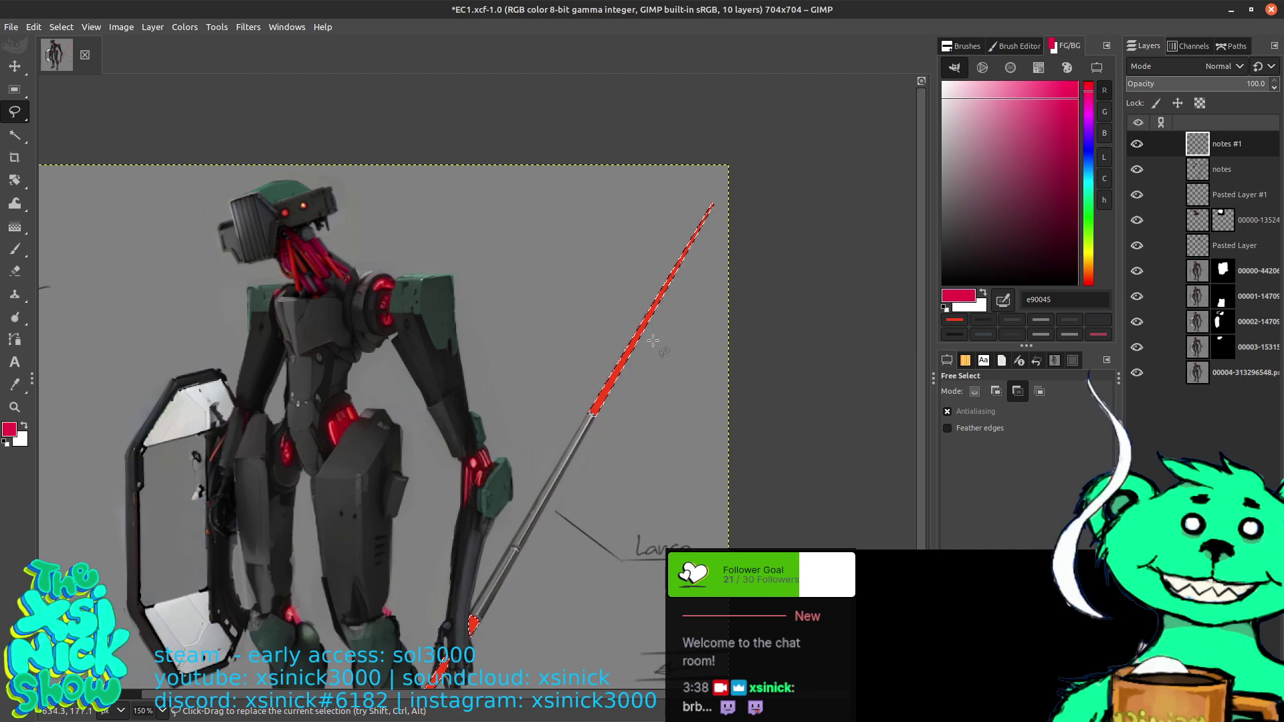
With the Paintbrush at 400% zoom, paint crimson along the lance's red glow strip up to its tip
{"action": "left_click", "coordinate": [15, 248]}
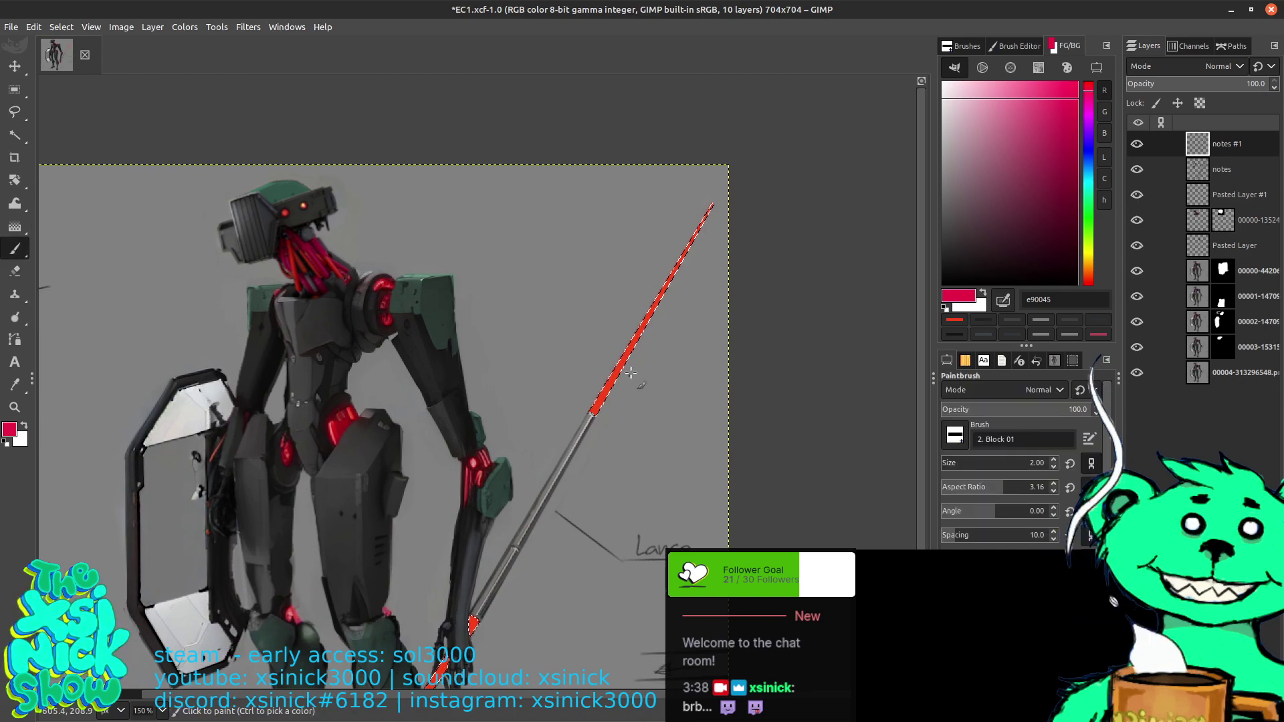
{"action": "scroll", "coordinate": [673, 370], "scroll_direction": "up", "scroll_amount": 1}
{"action": "scroll", "coordinate": [675, 372], "scroll_direction": "up", "scroll_amount": 1}
{"action": "scroll", "coordinate": [654, 344], "scroll_direction": "up", "scroll_amount": 1}
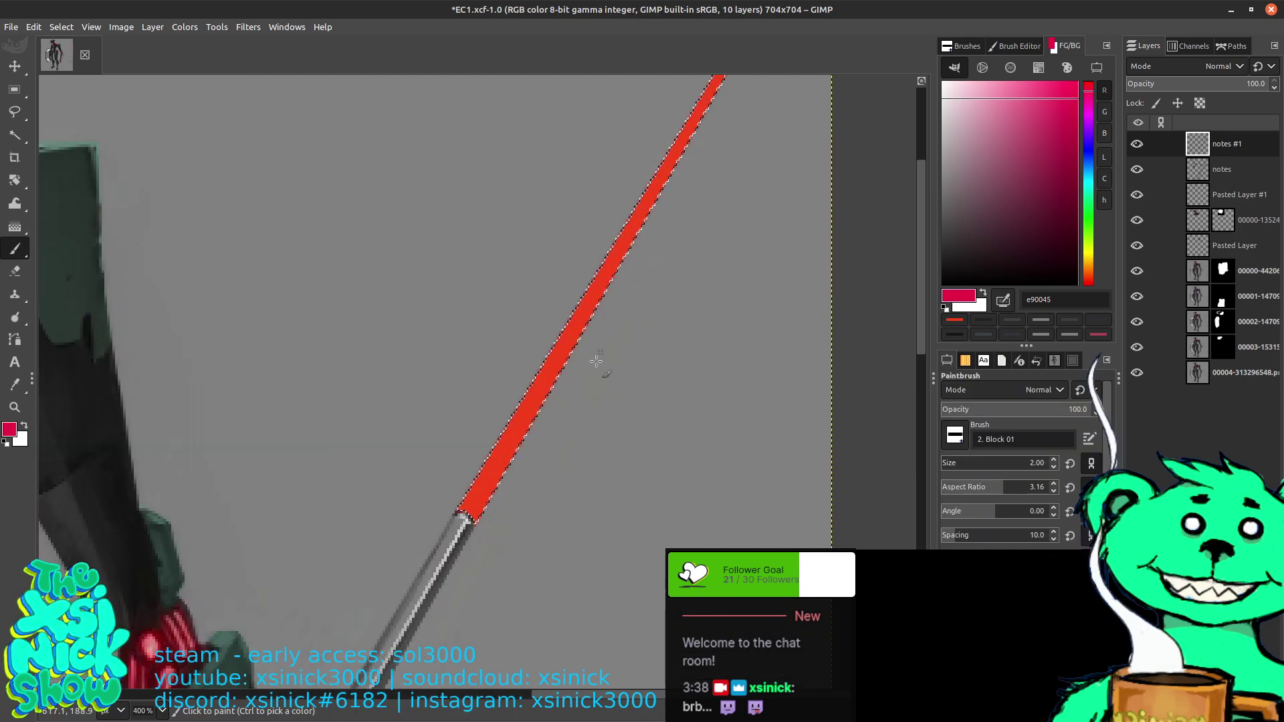
{"action": "scroll", "coordinate": [597, 367], "scroll_direction": "up", "scroll_amount": 1}
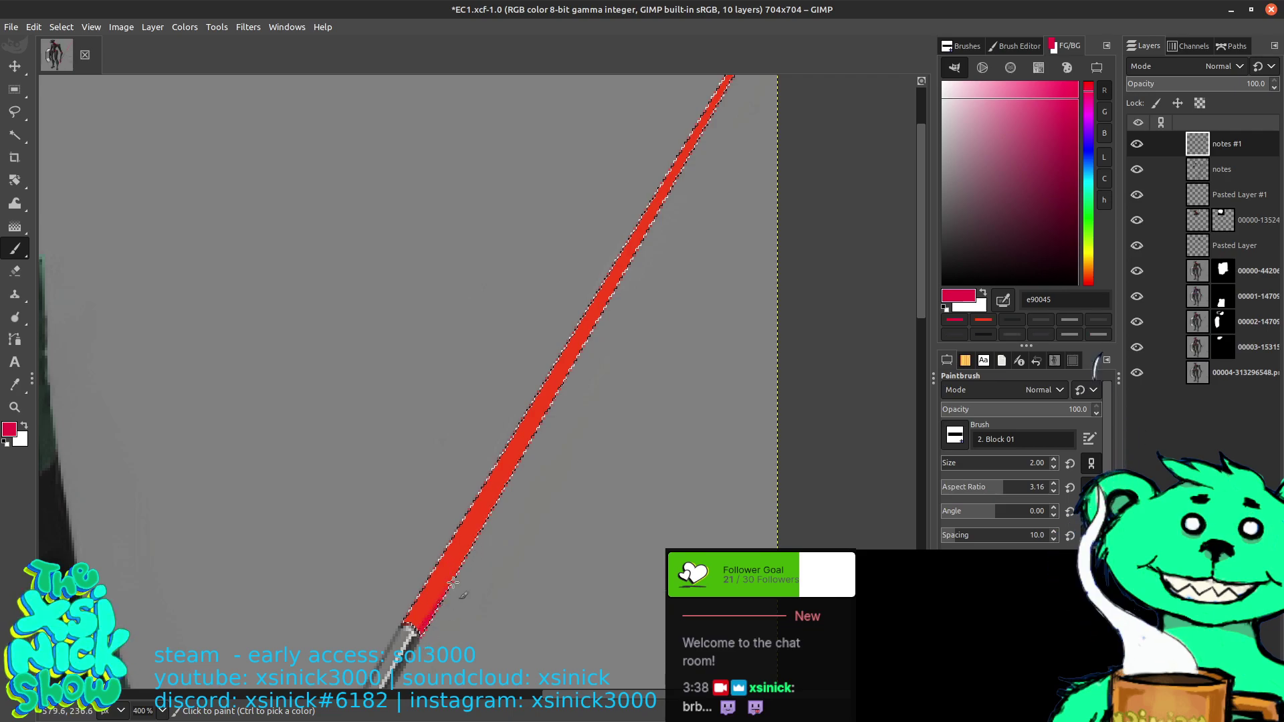
{"action": "left_click_drag", "start_coordinate": [494, 506], "coordinate": [666, 204]}
{"action": "scroll", "coordinate": [682, 216], "scroll_direction": "up", "scroll_amount": 3}
{"action": "scroll", "coordinate": [682, 215], "scroll_direction": "right", "scroll_amount": 2}
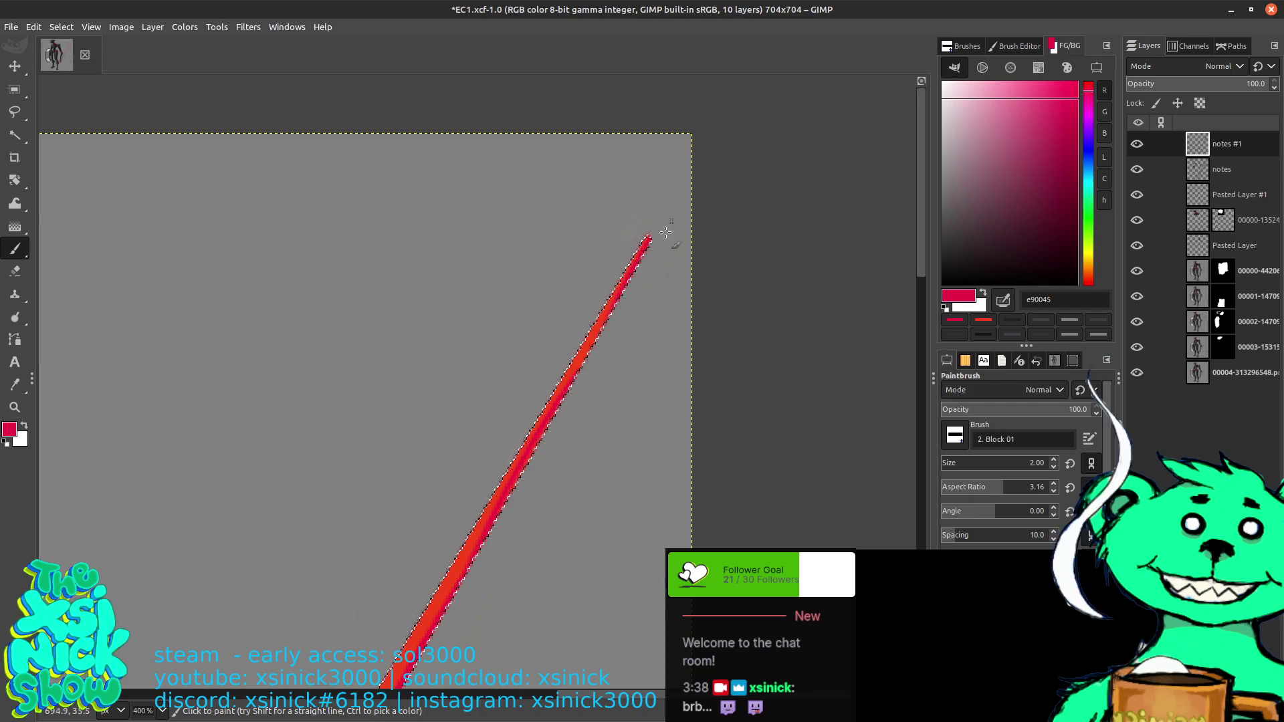
{"action": "scroll", "coordinate": [666, 232], "scroll_direction": "down", "scroll_amount": 3}
{"action": "scroll", "coordinate": [665, 232], "scroll_direction": "left", "scroll_amount": 3}
{"action": "scroll", "coordinate": [602, 301], "scroll_direction": "down", "scroll_amount": 3}
{"action": "scroll", "coordinate": [535, 401], "scroll_direction": "down", "scroll_amount": 3}
{"action": "scroll", "coordinate": [470, 495], "scroll_direction": "down", "scroll_amount": 1}
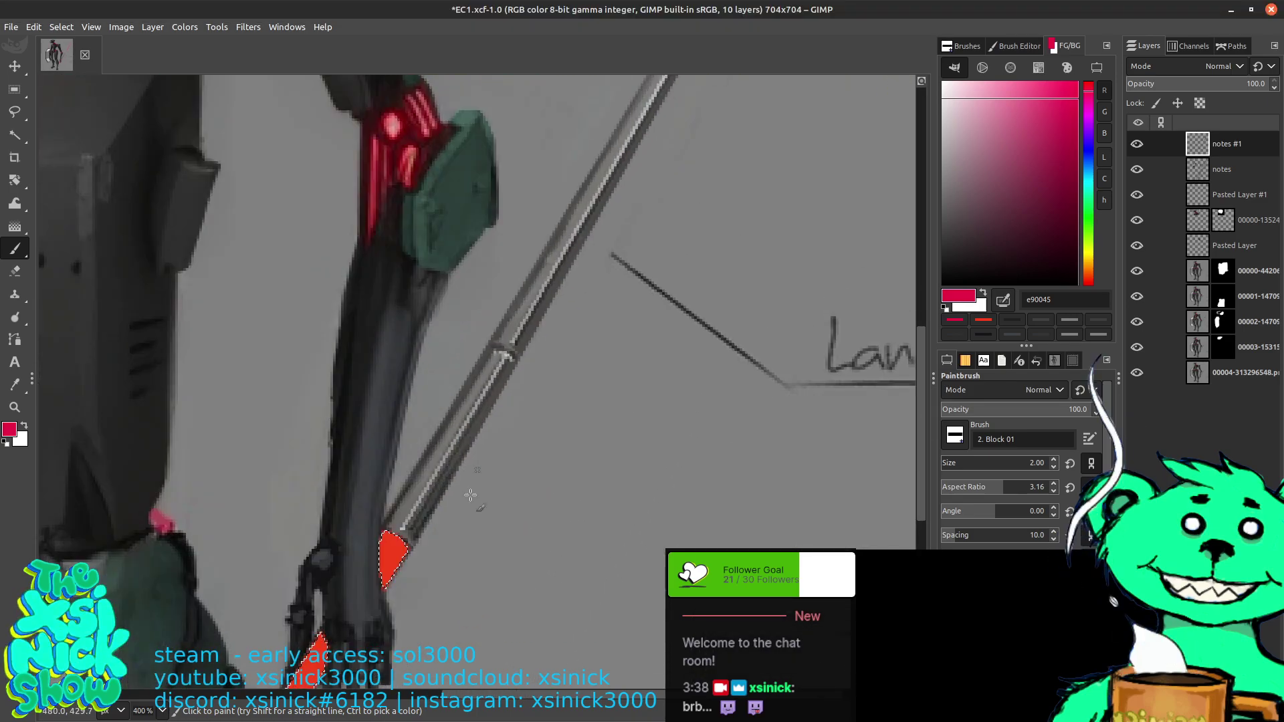
{"action": "scroll", "coordinate": [470, 495], "scroll_direction": "down", "scroll_amount": 5}
{"action": "scroll", "coordinate": [470, 495], "scroll_direction": "left", "scroll_amount": 3}
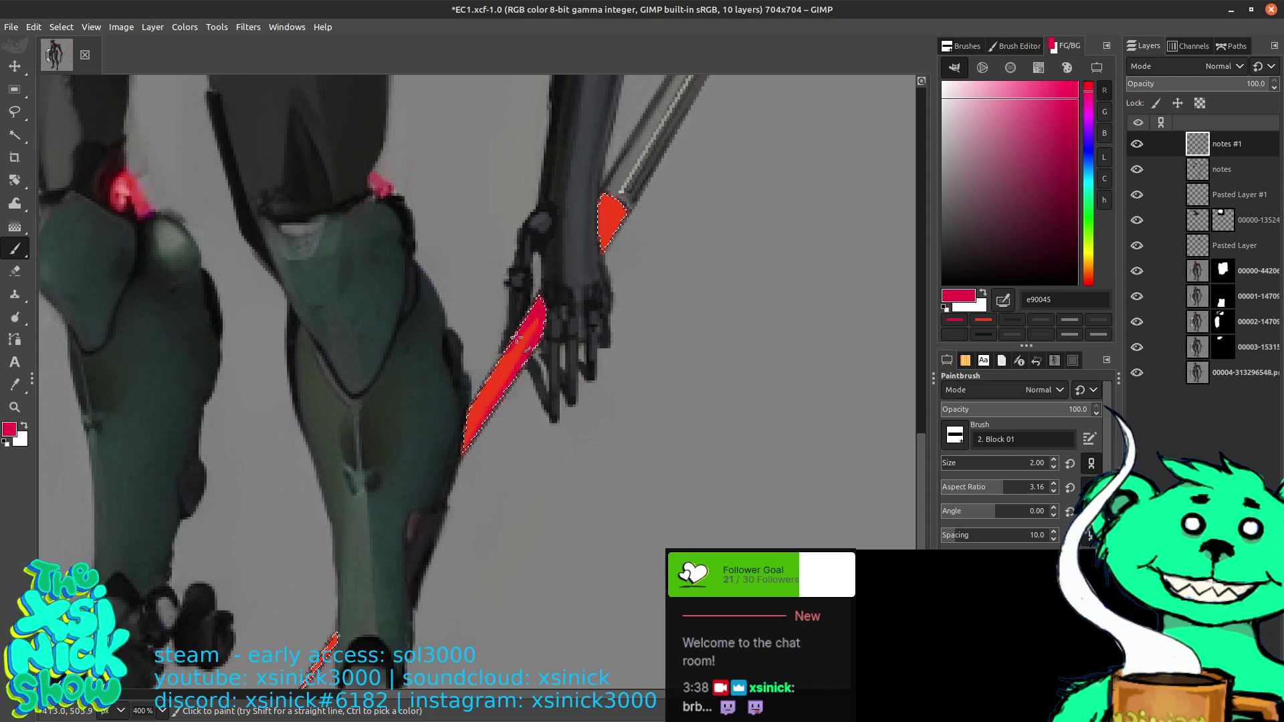
{"action": "scroll", "coordinate": [539, 321], "scroll_direction": "up", "scroll_amount": 2}
{"action": "scroll", "coordinate": [572, 322], "scroll_direction": "right", "scroll_amount": 1}
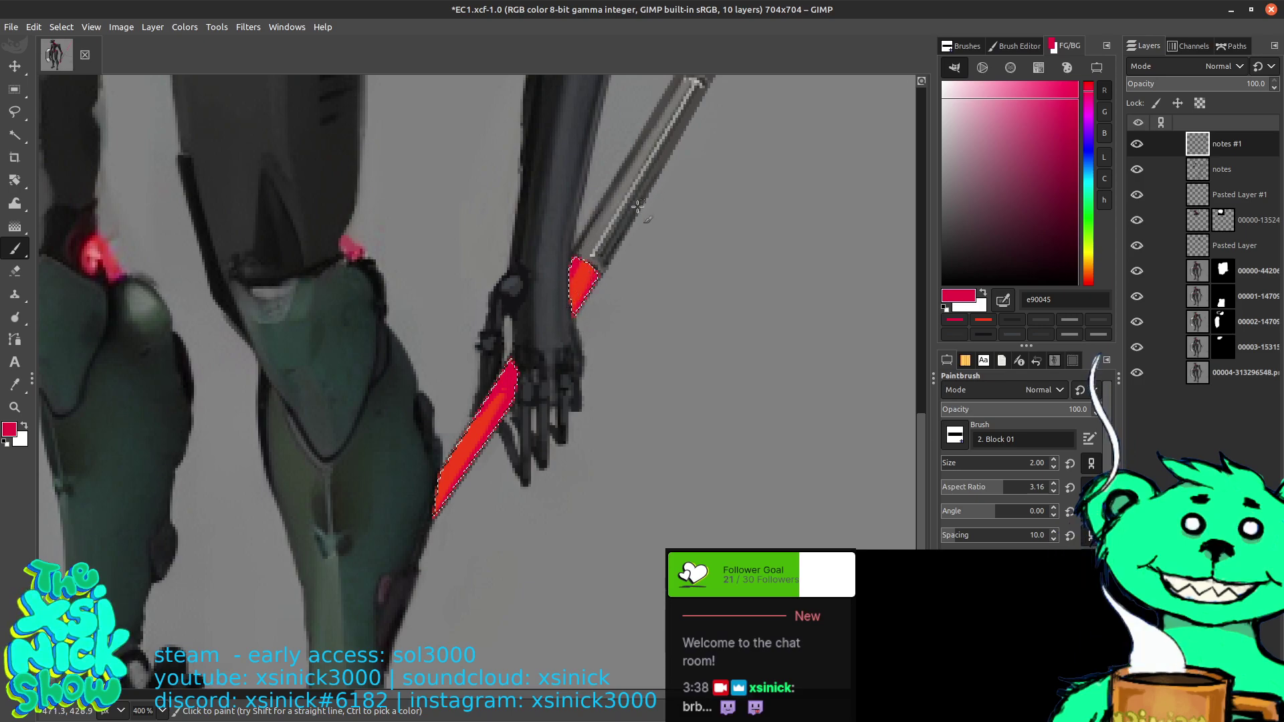
{"action": "scroll", "coordinate": [638, 206], "scroll_direction": "up", "scroll_amount": 1}
Switch to yellow e9ce00 and dab it on the top red stroke, undoing a trial lower stroke
{"action": "left_click", "coordinate": [1089, 260]}
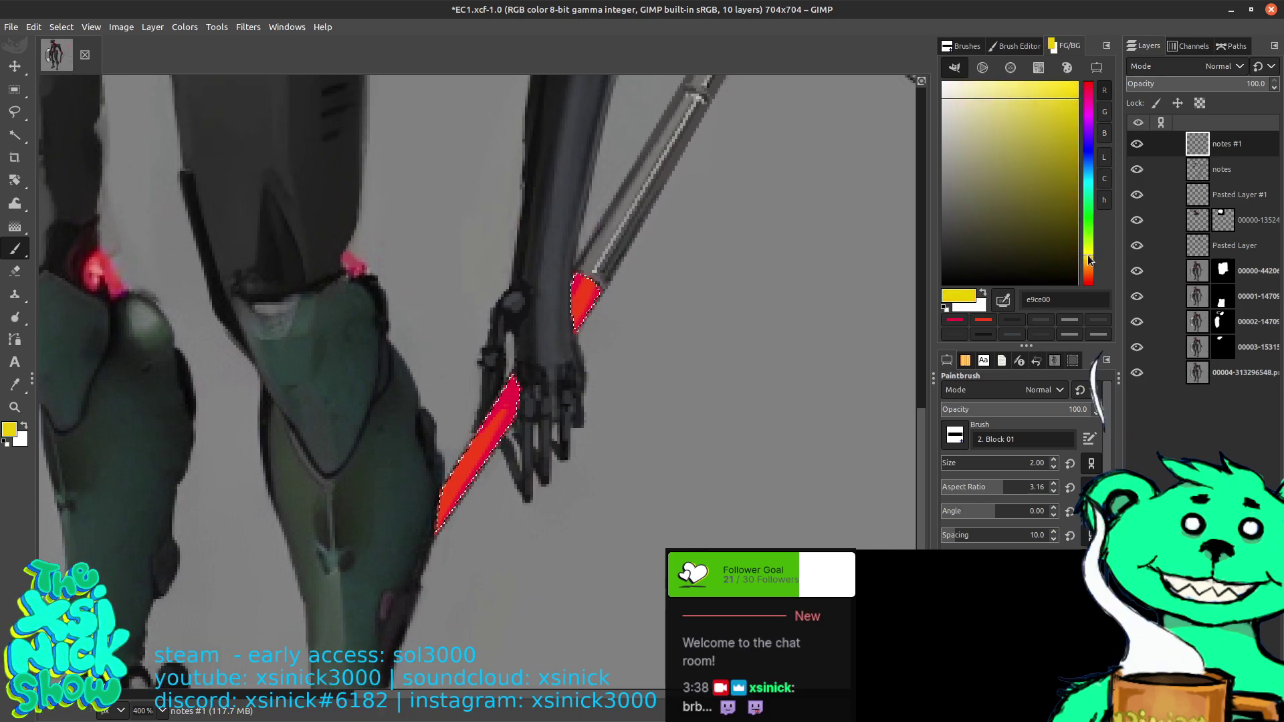
{"action": "scroll", "coordinate": [656, 310], "scroll_direction": "left", "scroll_amount": 2}
{"action": "scroll", "coordinate": [656, 310], "scroll_direction": "down", "scroll_amount": 1}
{"action": "left_click", "coordinate": [642, 234]}
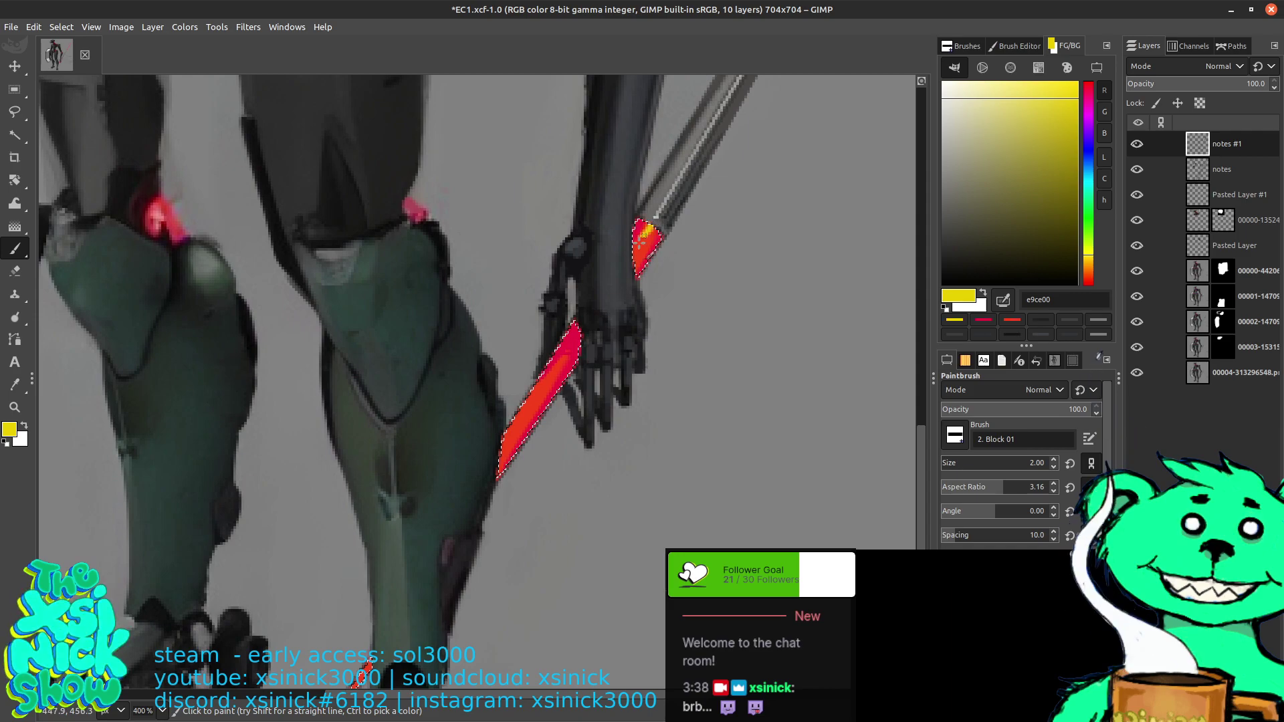
{"action": "scroll", "coordinate": [702, 184], "scroll_direction": "down", "scroll_amount": 2}
{"action": "scroll", "coordinate": [702, 184], "scroll_direction": "left", "scroll_amount": 1}
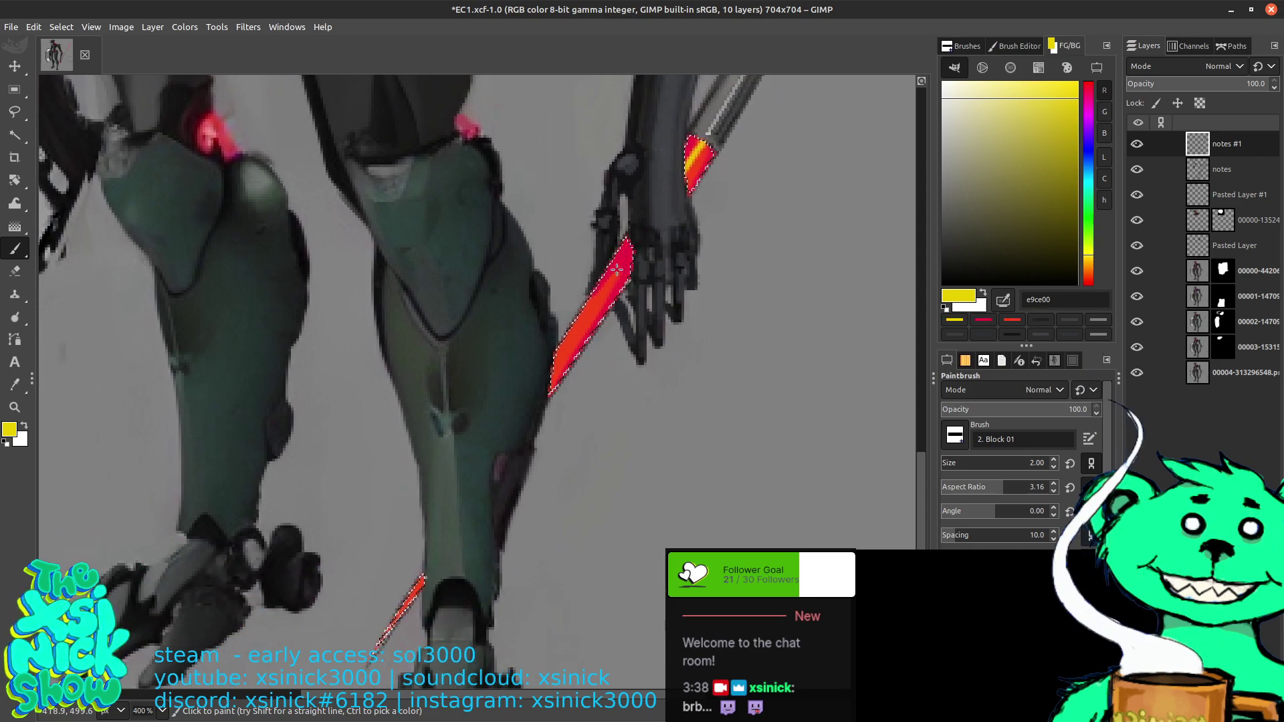
{"action": "left_click_drag", "start_coordinate": [616, 270], "coordinate": [552, 388]}
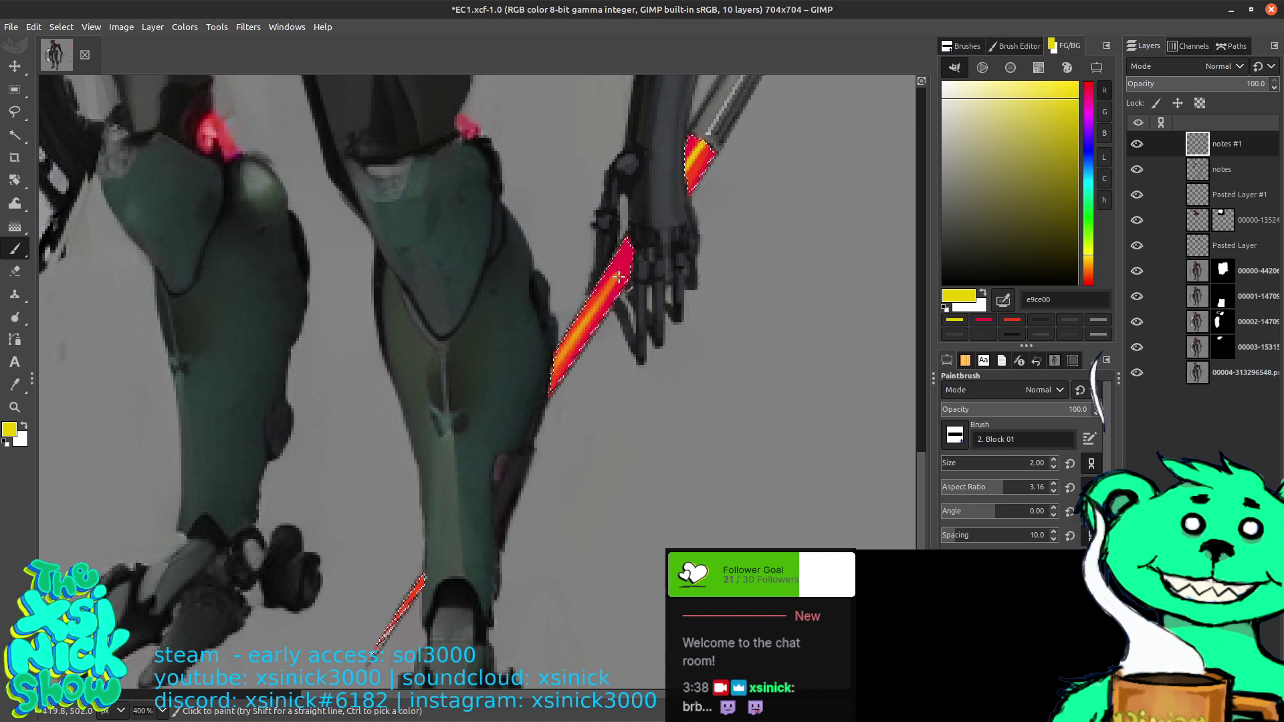
{"action": "key", "text": "ctrl+z"}
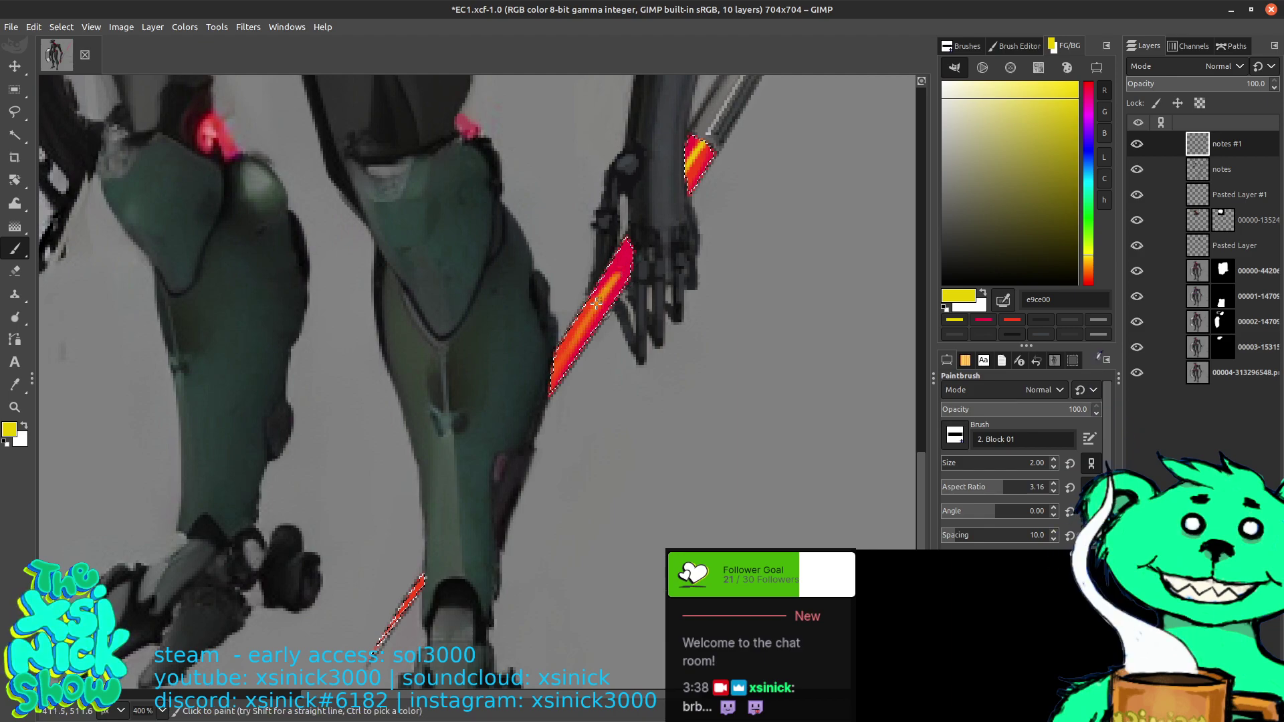
Paint yellow lines along the lance's red stroke near the feet and up to the top
{"action": "scroll", "coordinate": [563, 361], "scroll_direction": "down", "scroll_amount": 5}
{"action": "scroll", "coordinate": [602, 321], "scroll_direction": "left", "scroll_amount": 4}
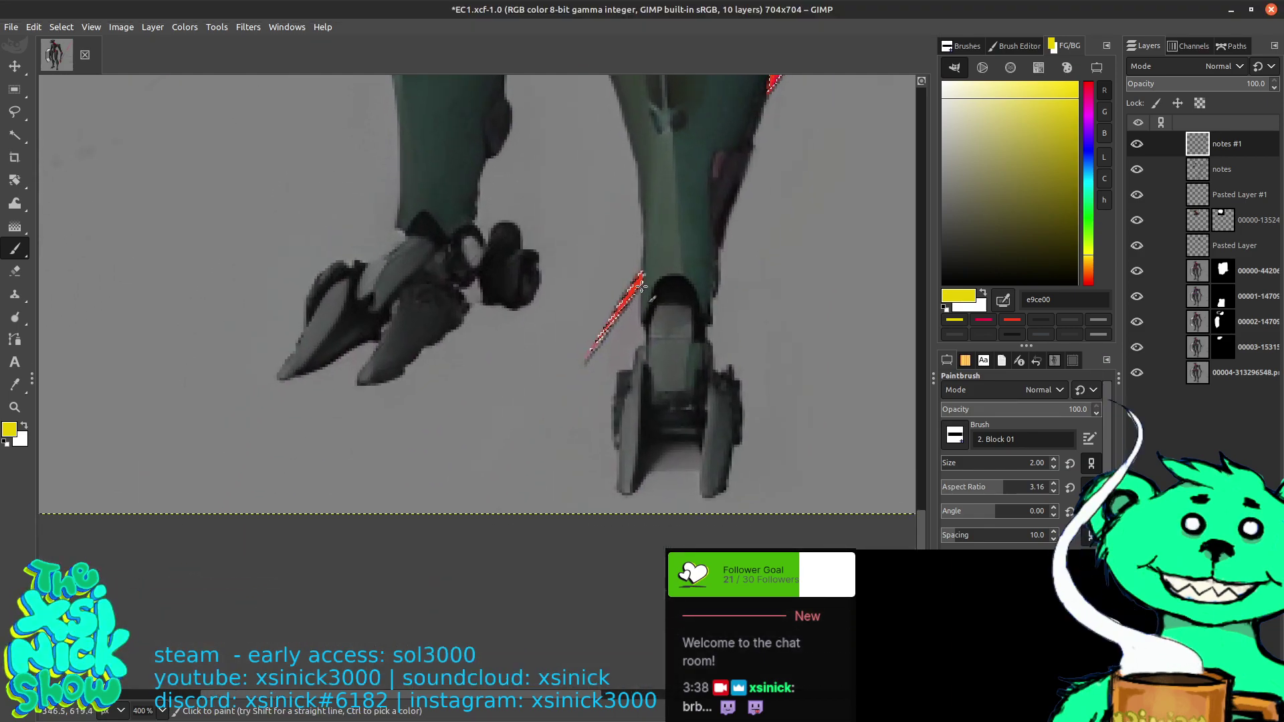
{"action": "left_click_drag", "start_coordinate": [591, 352], "coordinate": [642, 276]}
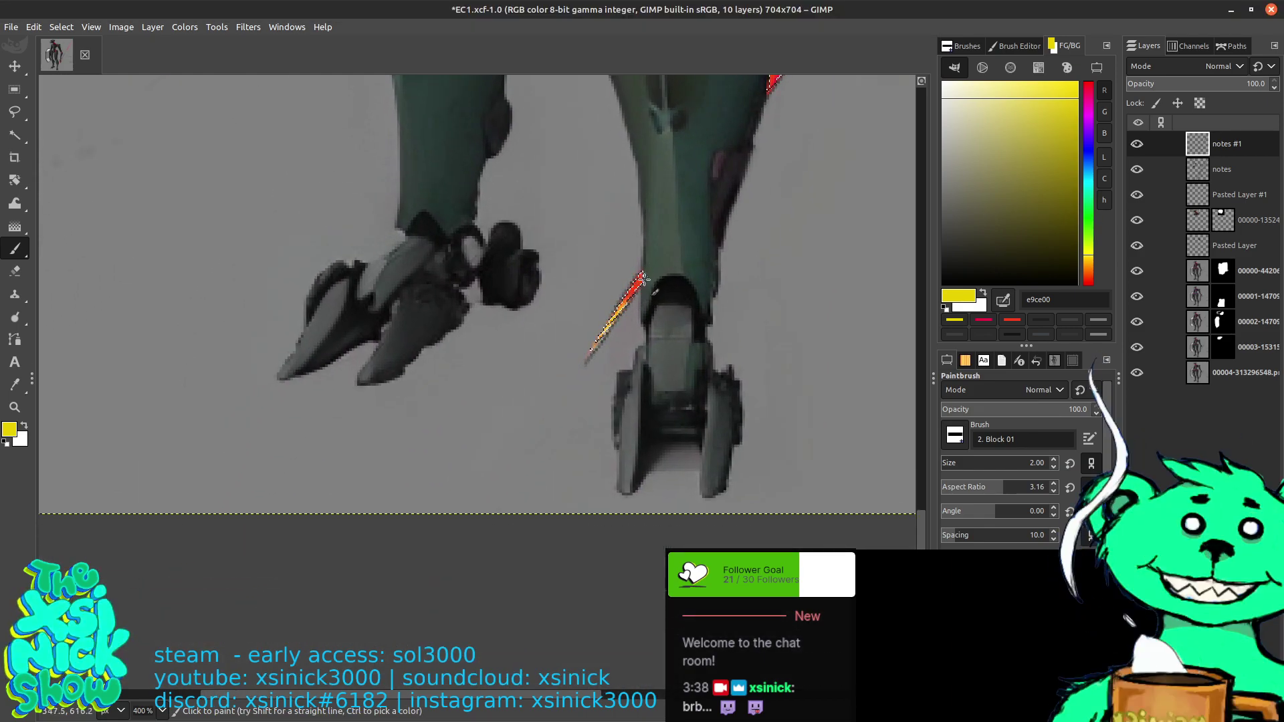
{"action": "scroll", "coordinate": [687, 218], "scroll_direction": "up", "scroll_amount": 15}
{"action": "scroll", "coordinate": [602, 335], "scroll_direction": "right", "scroll_amount": 3}
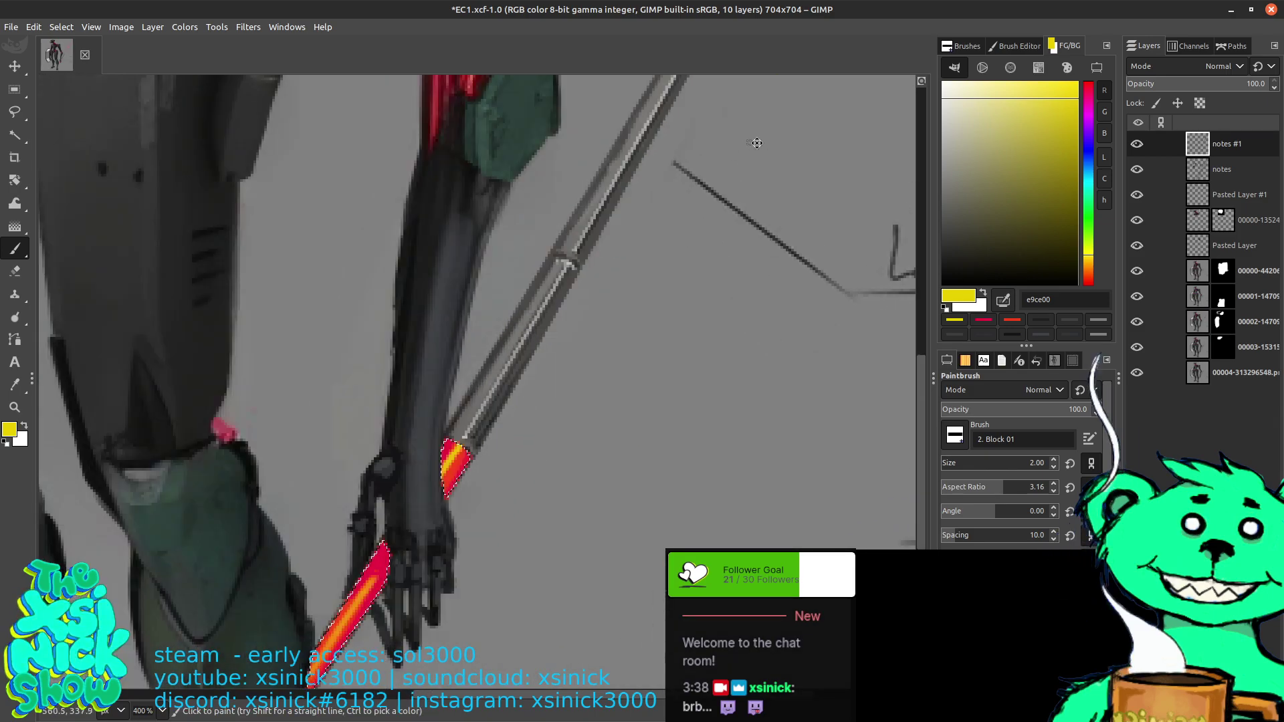
{"action": "scroll", "coordinate": [553, 465], "scroll_direction": "up", "scroll_amount": 5}
{"action": "scroll", "coordinate": [600, 427], "scroll_direction": "right", "scroll_amount": 3}
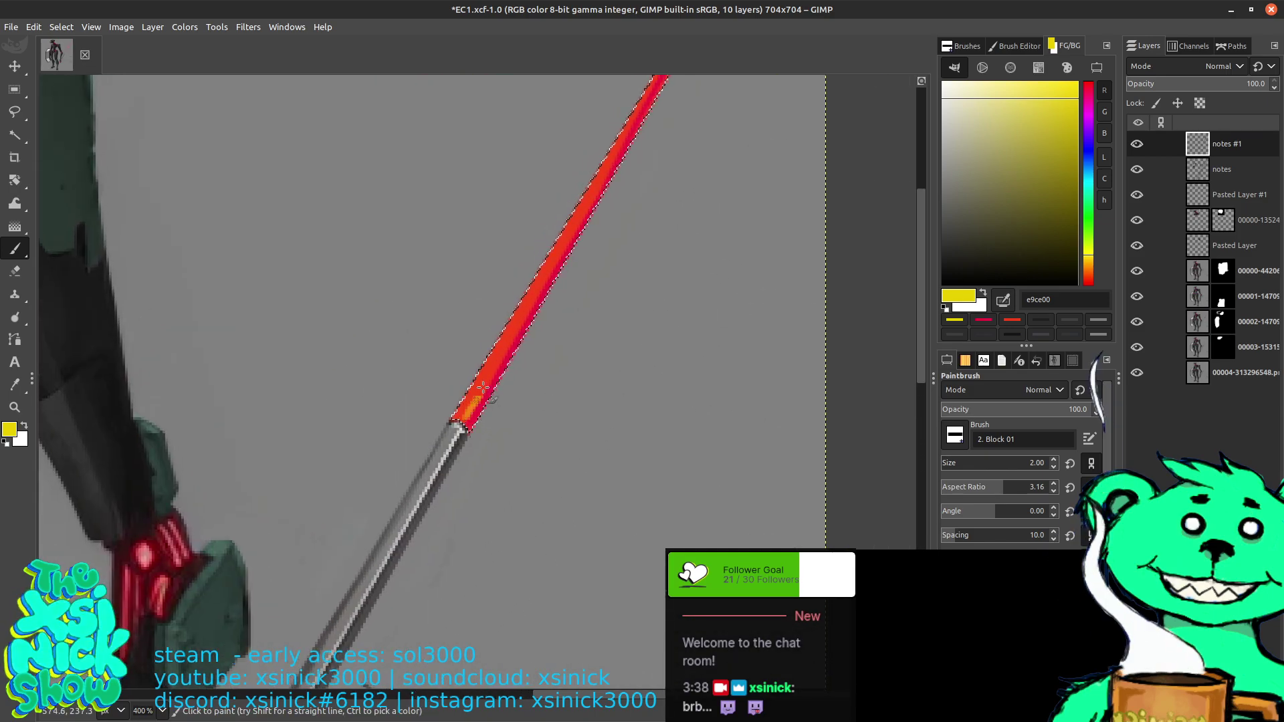
{"action": "left_click_drag", "start_coordinate": [465, 418], "coordinate": [651, 101]}
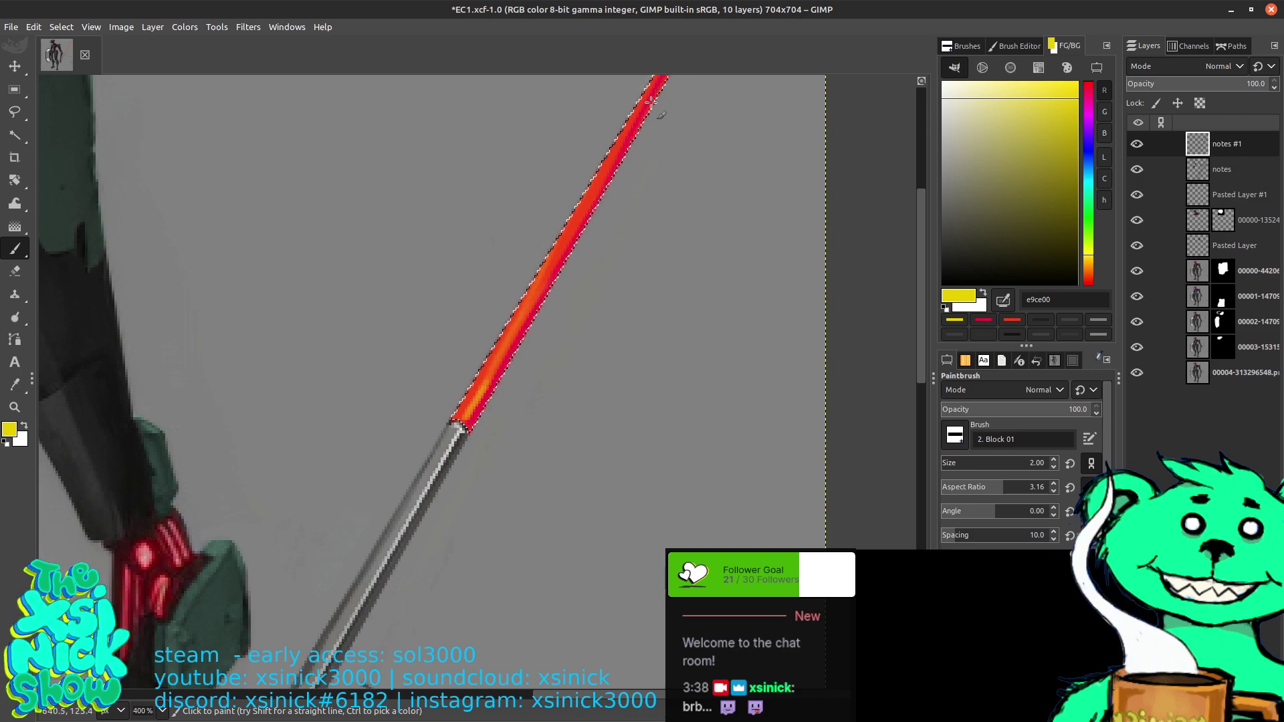
Try a straight yellow-orange stroke along the staff, then undo it
{"action": "scroll", "coordinate": [522, 321], "scroll_direction": "up", "scroll_amount": 3}
{"action": "scroll", "coordinate": [531, 300], "scroll_direction": "right", "scroll_amount": 2}
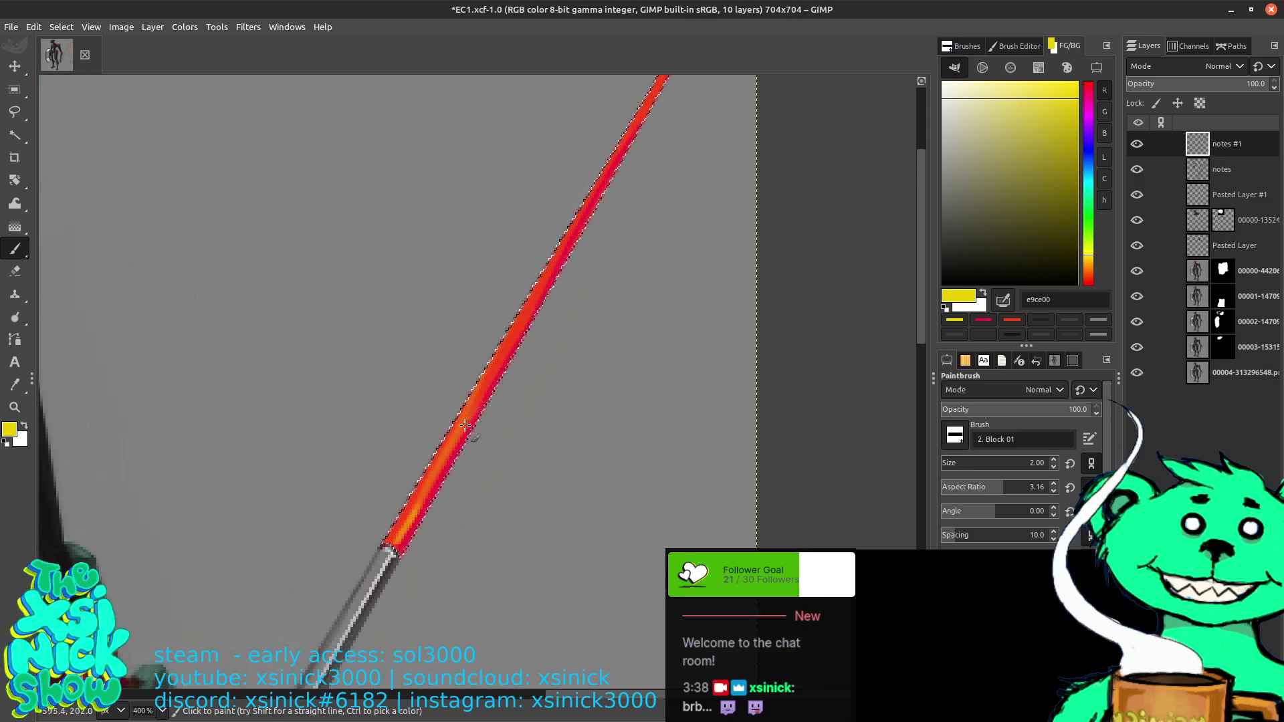
{"action": "scroll", "coordinate": [602, 254], "scroll_direction": "up", "scroll_amount": 4}
{"action": "scroll", "coordinate": [602, 254], "scroll_direction": "left", "scroll_amount": 2}
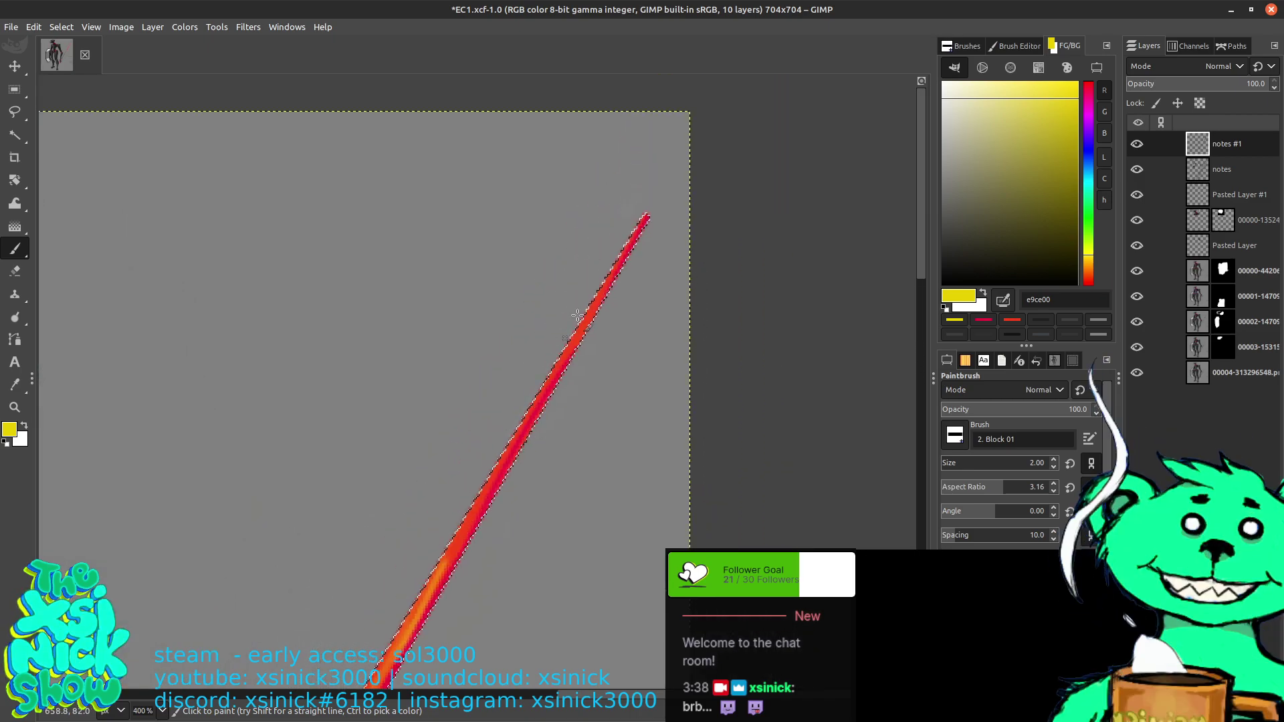
{"action": "left_click", "coordinate": [644, 217], "text": "shift"}
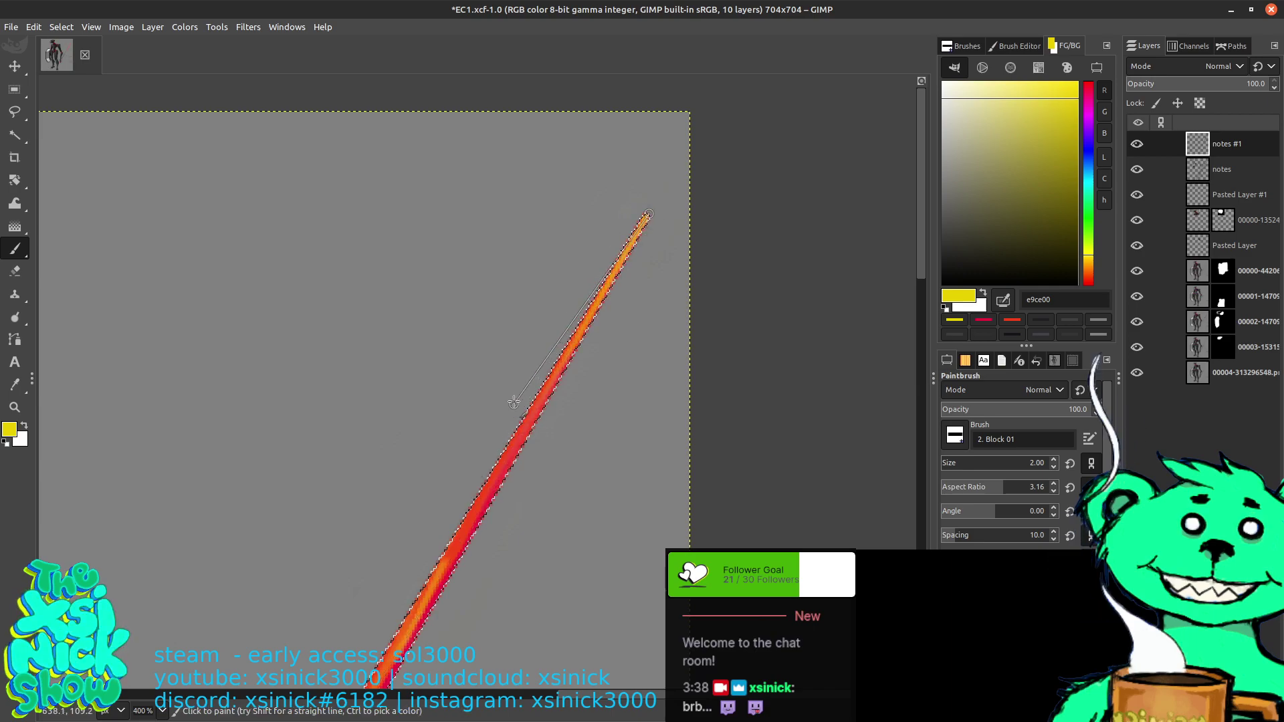
{"action": "scroll", "coordinate": [721, 92], "scroll_direction": "down", "scroll_amount": 5}
{"action": "scroll", "coordinate": [720, 92], "scroll_direction": "left", "scroll_amount": 3}
{"action": "left_click", "coordinate": [545, 454], "text": "shift"}
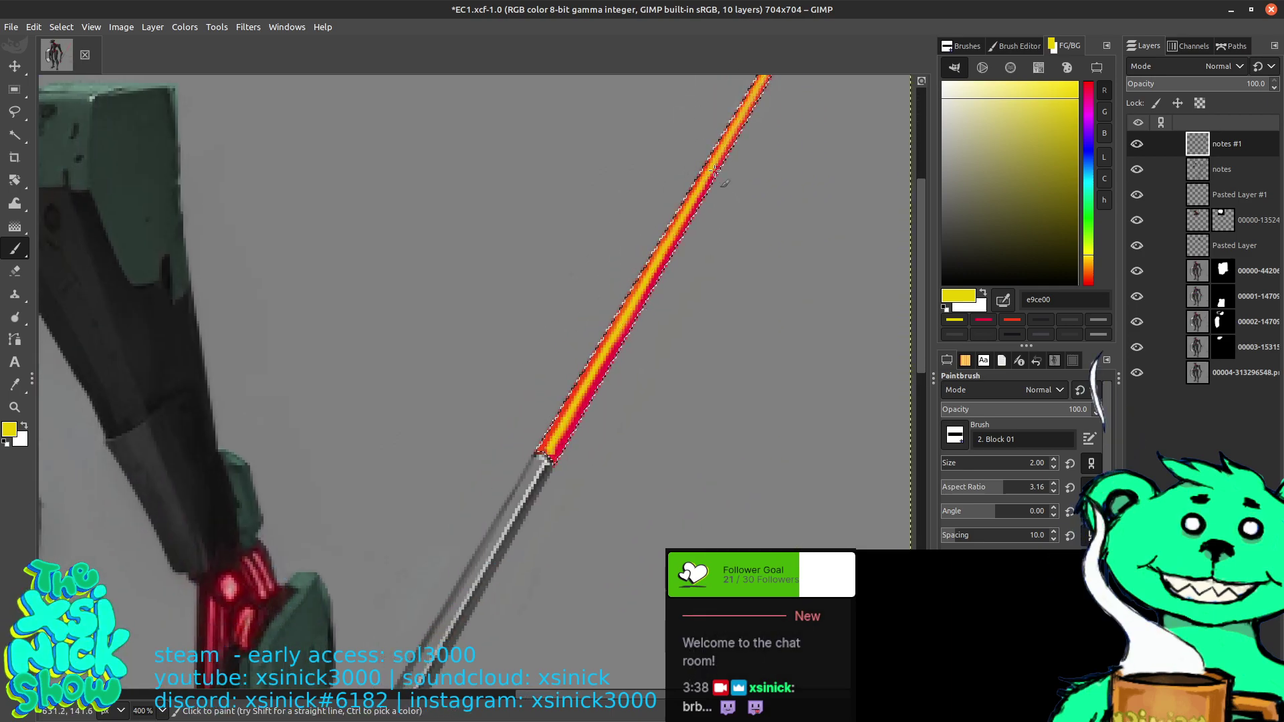
{"action": "scroll", "coordinate": [603, 406], "scroll_direction": "up", "scroll_amount": 5}
{"action": "scroll", "coordinate": [603, 406], "scroll_direction": "right", "scroll_amount": 2}
{"action": "key", "text": "ctrl+z"}
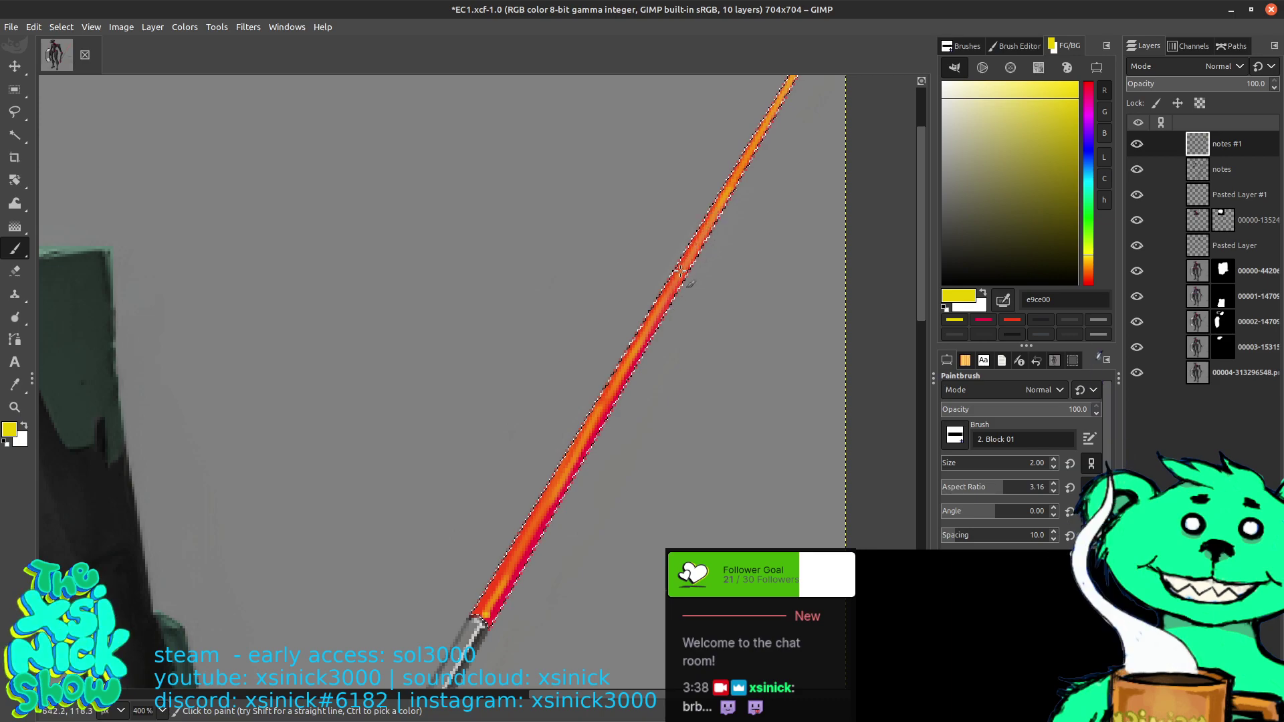
Add yellow paint along the staff's orange stripe and review the glowing shaft
{"action": "scroll", "coordinate": [797, 84], "scroll_direction": "down", "scroll_amount": 3}
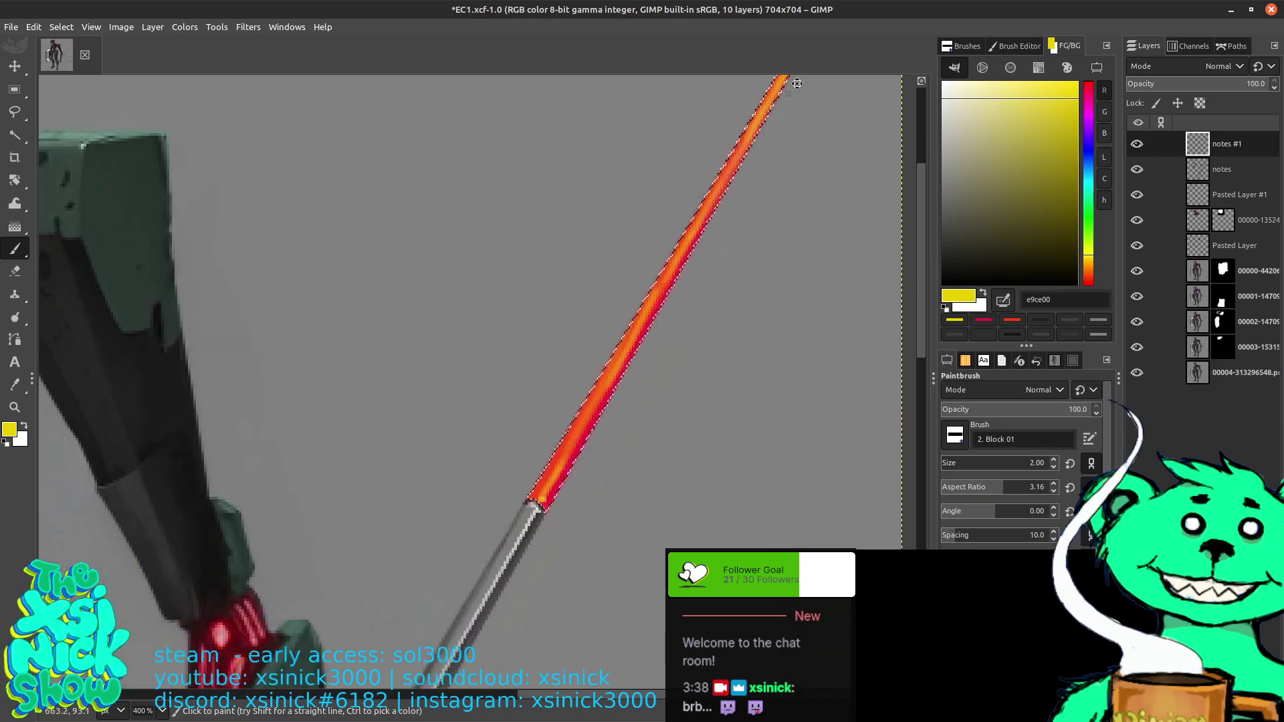
{"action": "scroll", "coordinate": [797, 84], "scroll_direction": "down", "scroll_amount": 5}
{"action": "scroll", "coordinate": [798, 83], "scroll_direction": "left", "scroll_amount": 2}
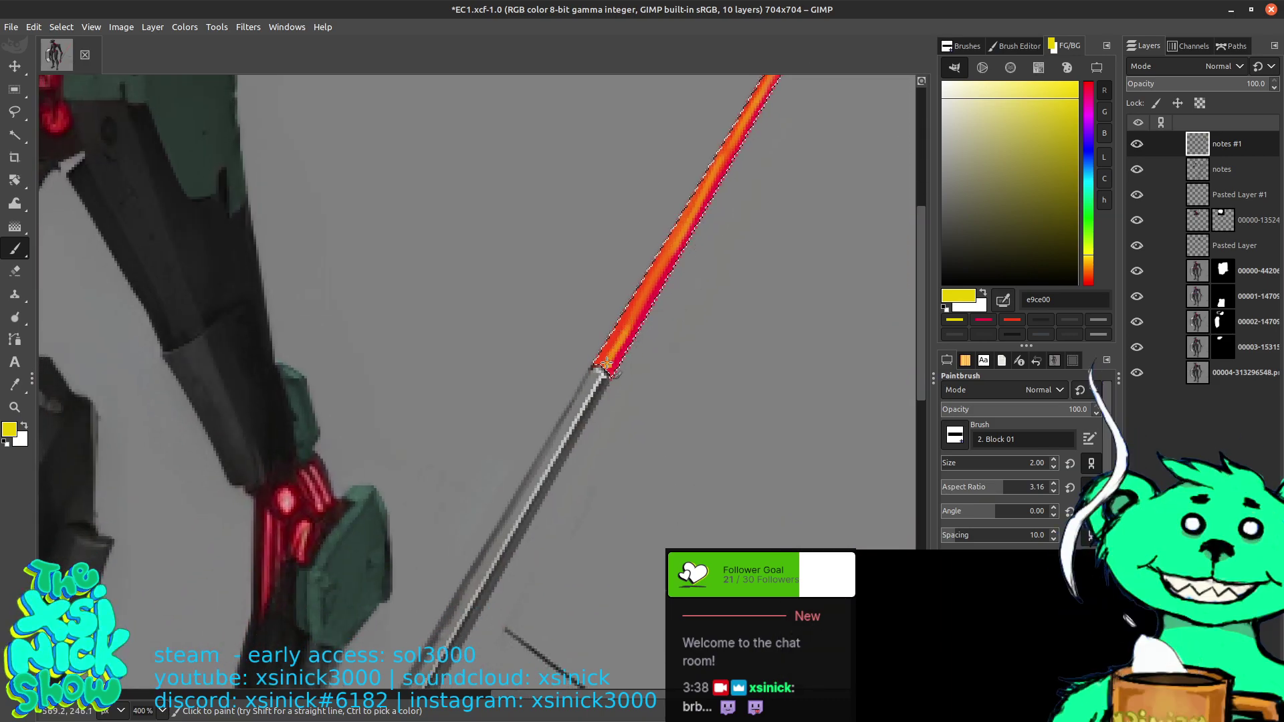
{"action": "left_click_drag", "start_coordinate": [623, 338], "coordinate": [719, 162]}
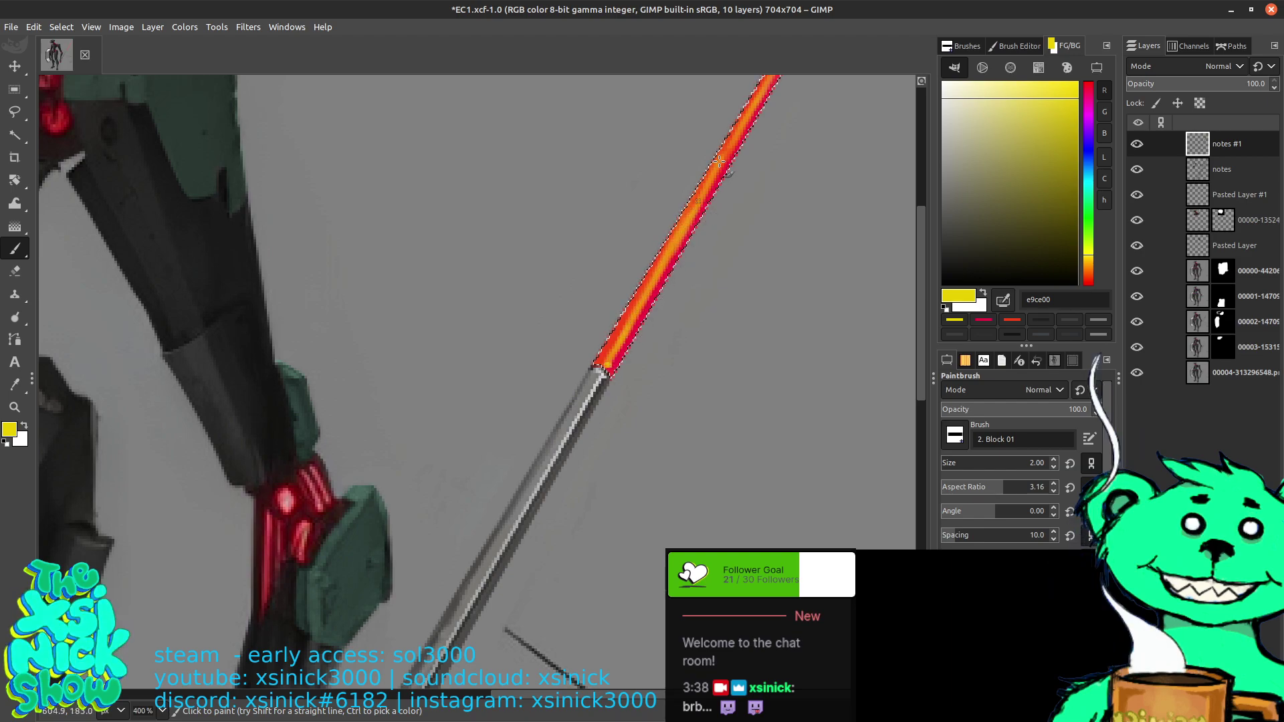
{"action": "scroll", "coordinate": [702, 207], "scroll_direction": "down", "scroll_amount": 2}
{"action": "scroll", "coordinate": [715, 210], "scroll_direction": "left", "scroll_amount": 2}
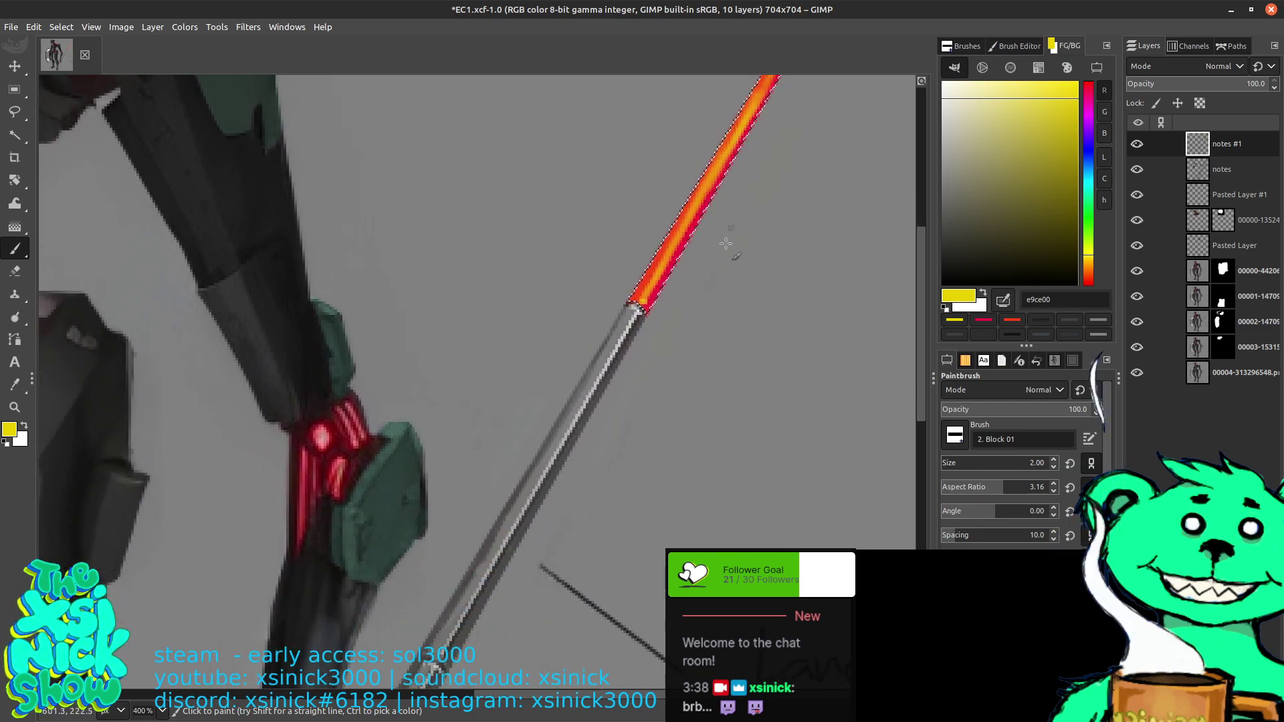
{"action": "scroll", "coordinate": [734, 215], "scroll_direction": "down", "scroll_amount": 3}
{"action": "scroll", "coordinate": [734, 215], "scroll_direction": "down", "scroll_amount": 3}
{"action": "scroll", "coordinate": [749, 187], "scroll_direction": "left", "scroll_amount": 1}
{"action": "scroll", "coordinate": [782, 107], "scroll_direction": "down", "scroll_amount": 1}
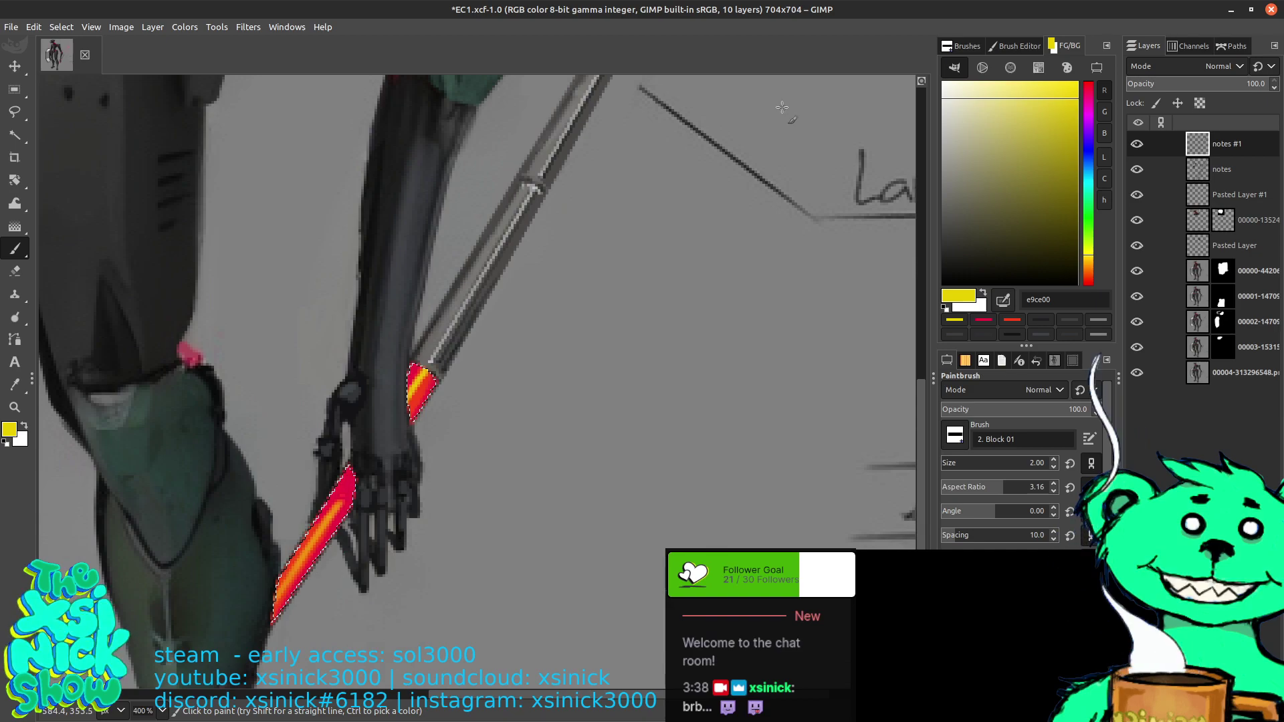
{"action": "scroll", "coordinate": [782, 107], "scroll_direction": "up", "scroll_amount": 2}
{"action": "scroll", "coordinate": [736, 174], "scroll_direction": "right", "scroll_amount": 1}
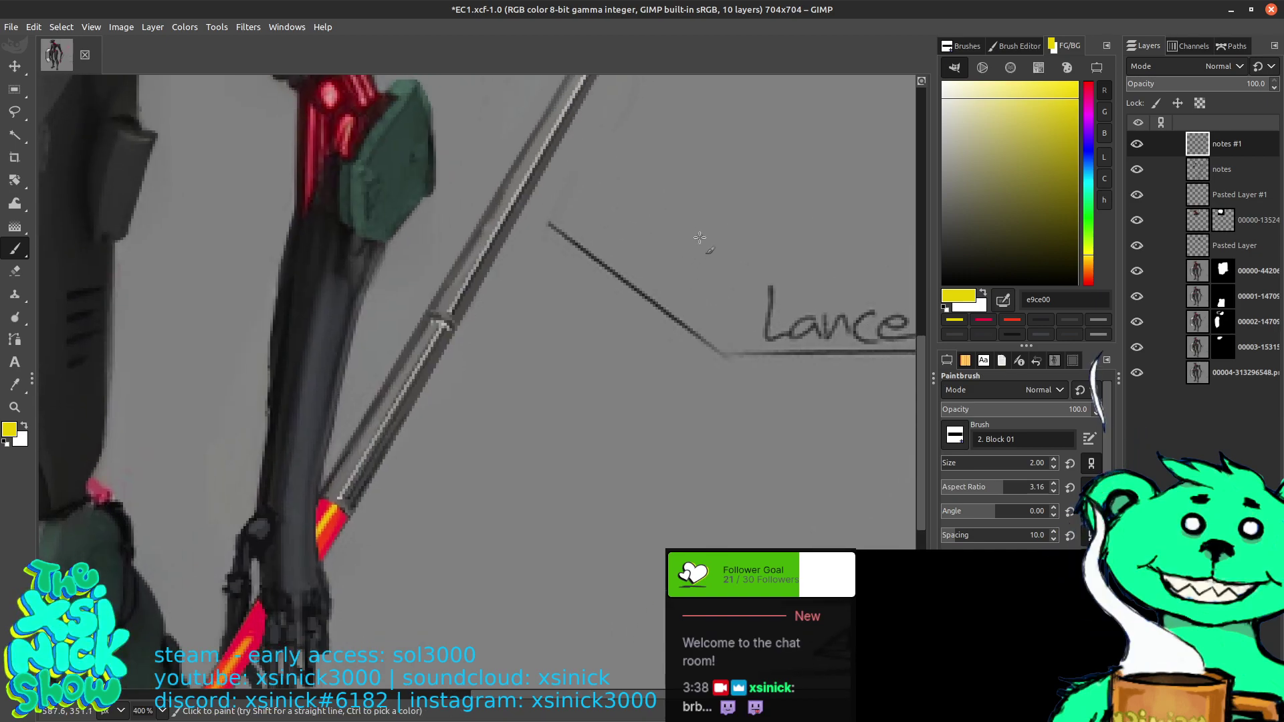
{"action": "scroll", "coordinate": [699, 238], "scroll_direction": "down", "scroll_amount": 3}
{"action": "scroll", "coordinate": [644, 349], "scroll_direction": "up", "scroll_amount": 1}
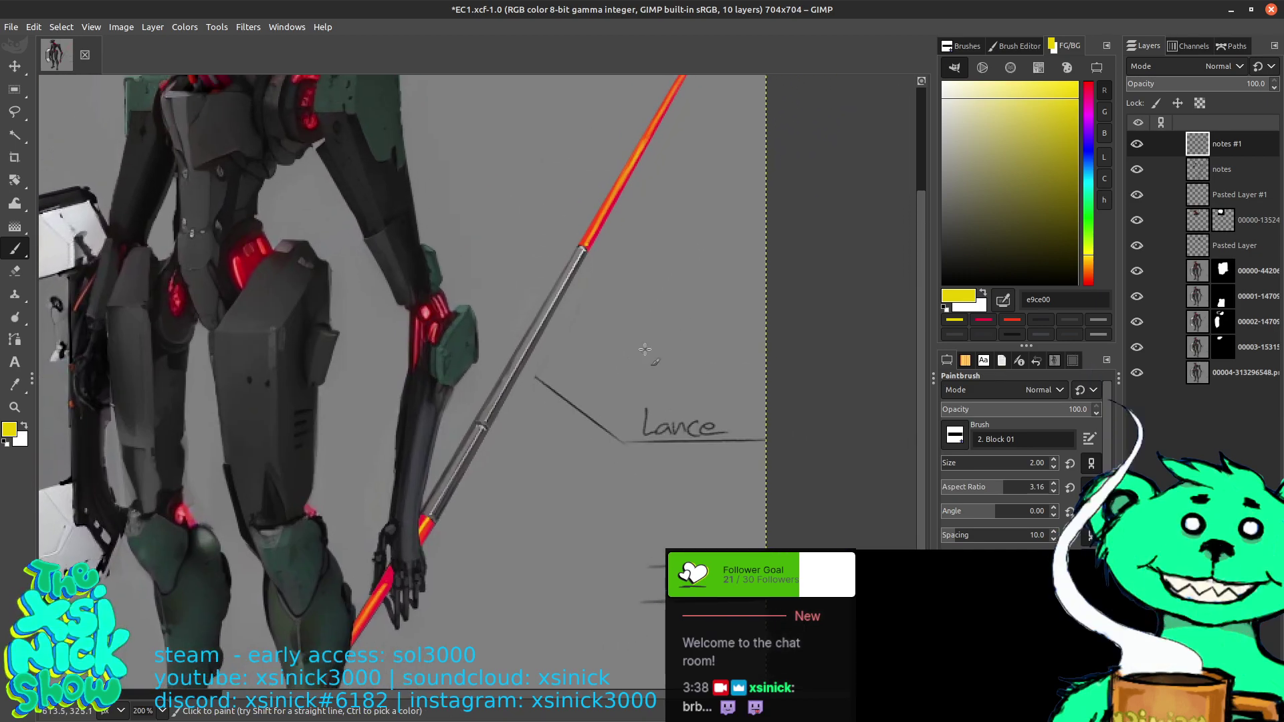
{"action": "scroll", "coordinate": [644, 348], "scroll_direction": "up", "scroll_amount": 2}
{"action": "scroll", "coordinate": [679, 300], "scroll_direction": "right", "scroll_amount": 1}
{"action": "key", "text": "ctrl"}
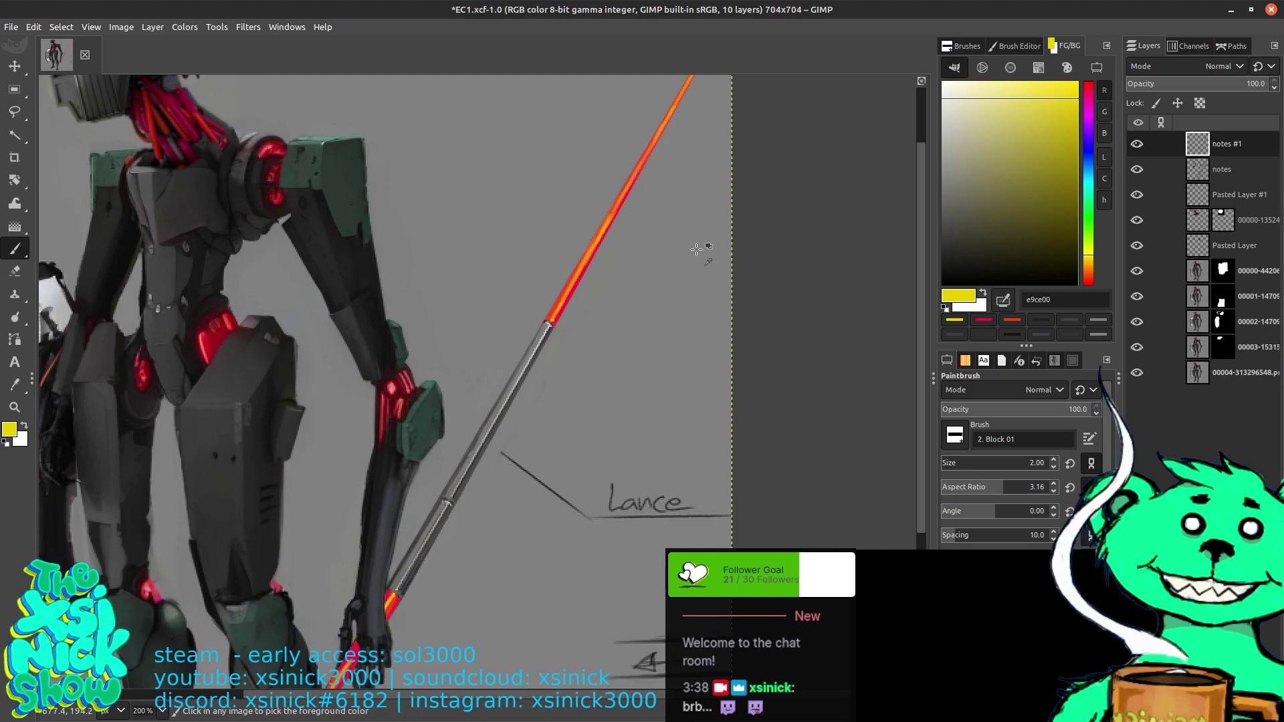
{"action": "scroll", "coordinate": [697, 249], "scroll_direction": "right", "scroll_amount": 3}
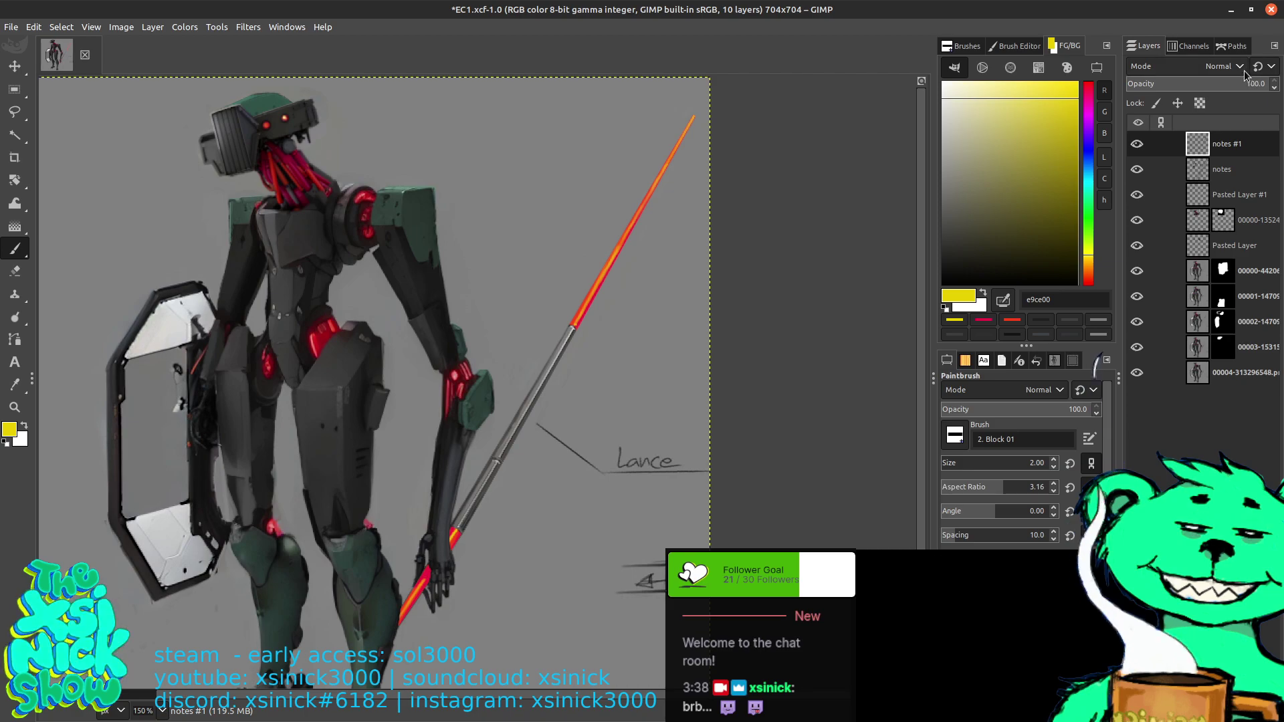
Set the notes #1 glow layer's blend mode to Screen
{"action": "left_click", "coordinate": [1224, 67]}
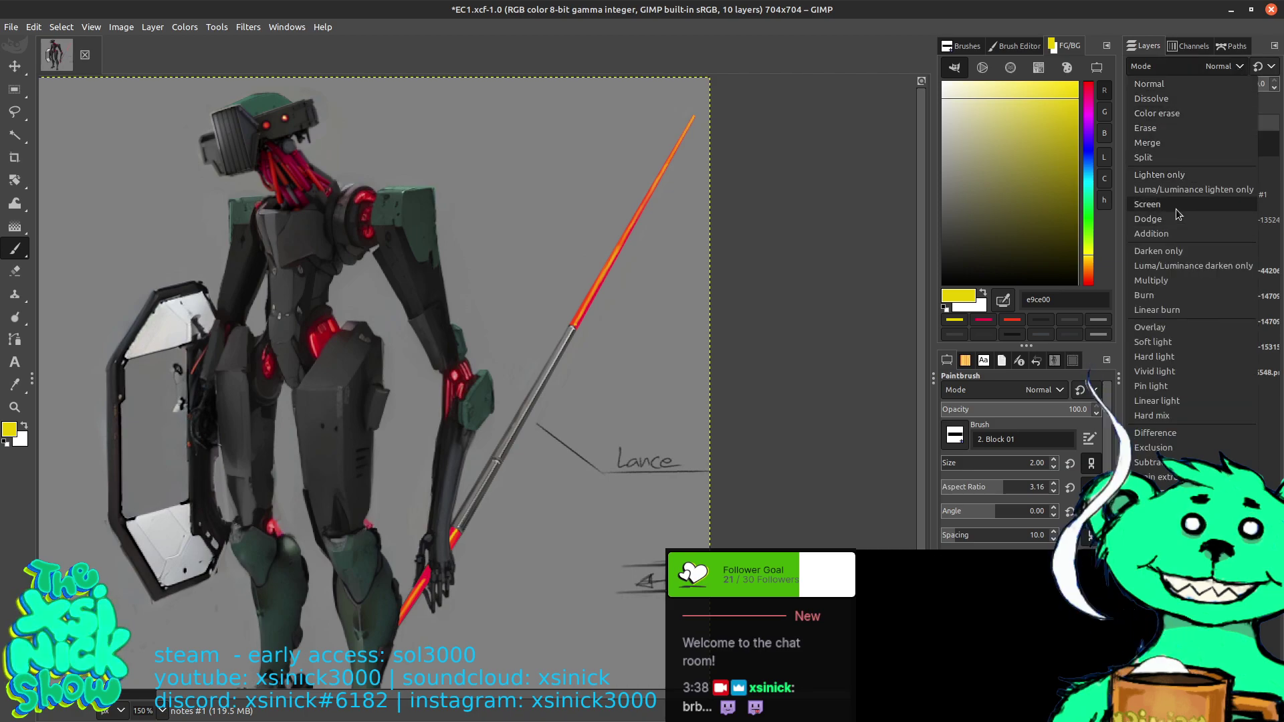
{"action": "left_click", "coordinate": [1176, 207]}
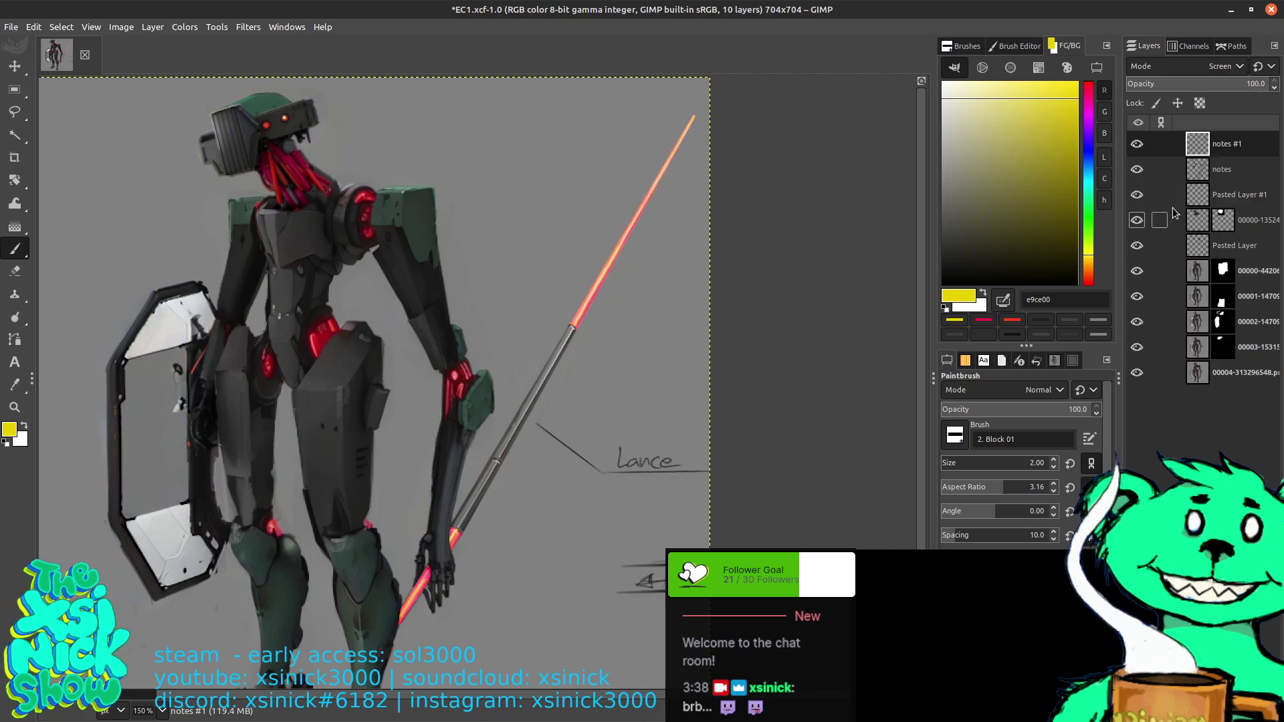
{"action": "scroll", "coordinate": [804, 376], "scroll_direction": "down", "scroll_amount": 3}
{"action": "mouse_move", "coordinate": [803, 376]}
{"action": "left_mouse_down"}
{"action": "mouse_move", "coordinate": [752, 436]}
{"action": "mouse_move", "coordinate": [771, 386]}
{"action": "left_mouse_up"}
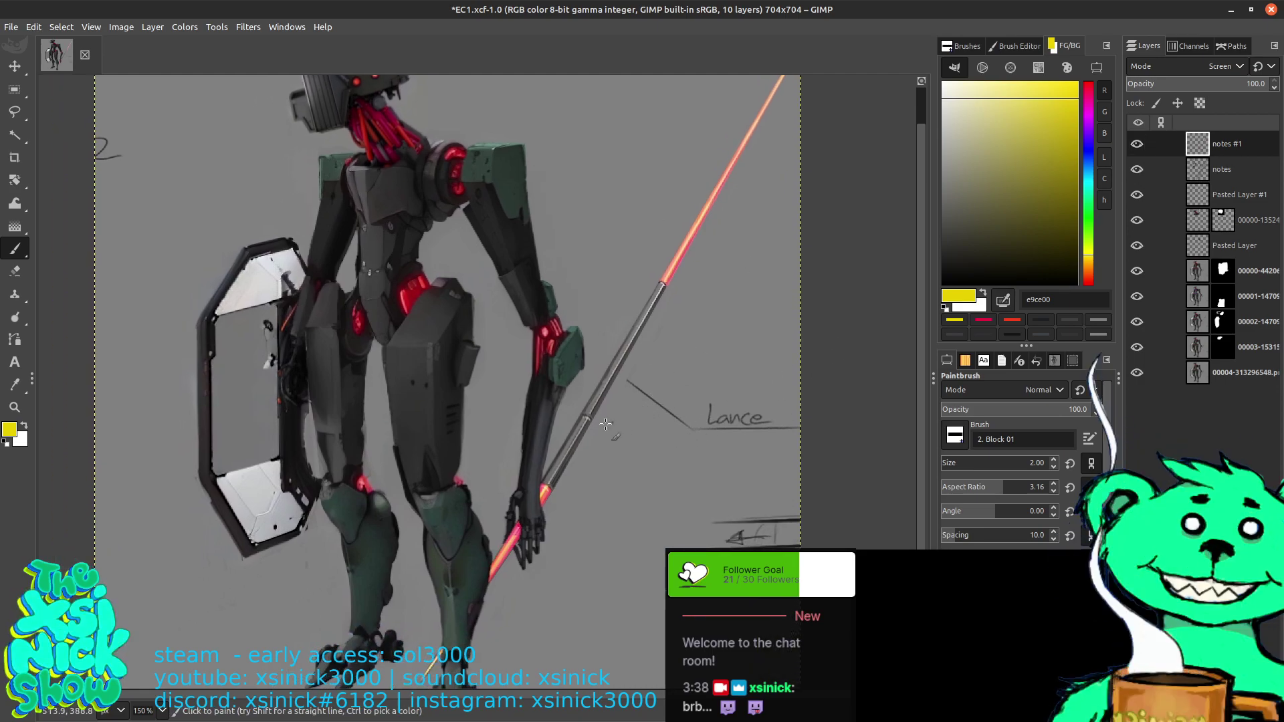
Switch to the Blur / Sharpen tool at size 6 and zoom in on the lance
{"action": "left_click", "coordinate": [22, 317]}
{"action": "left_click", "coordinate": [89, 333]}
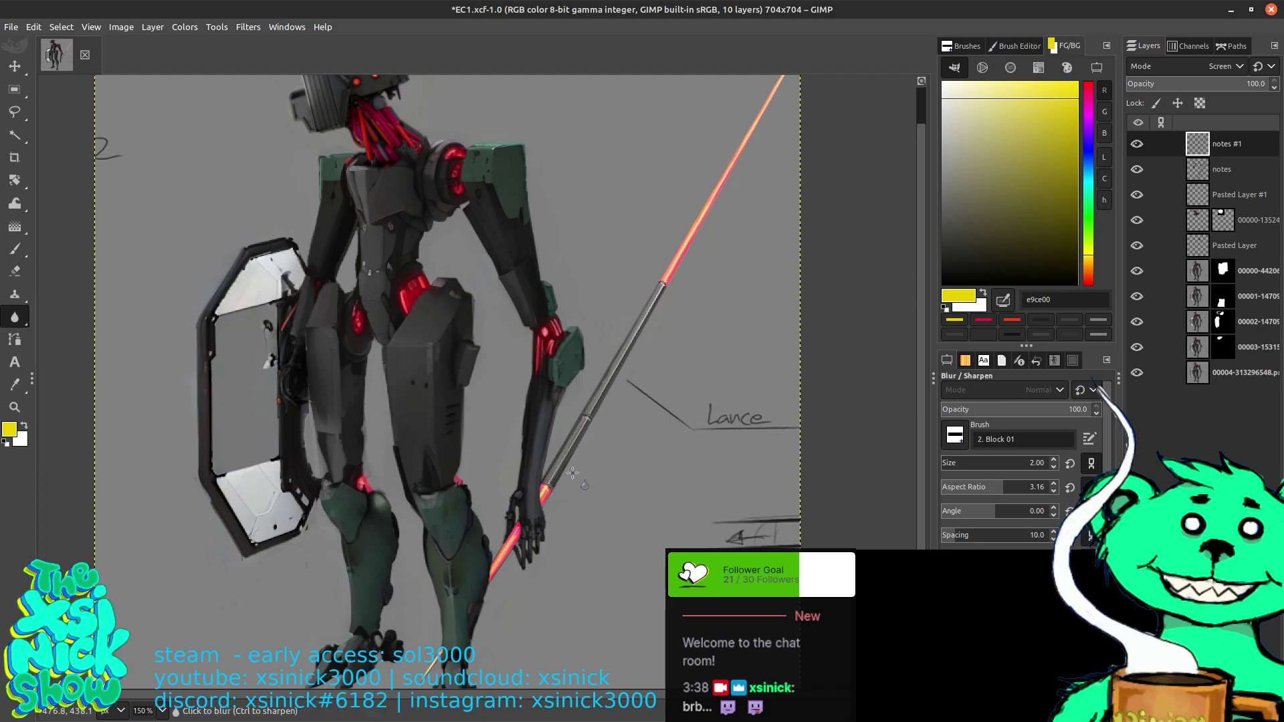
{"action": "key", "text": "bracketright"}
{"action": "key", "text": "bracketright"}
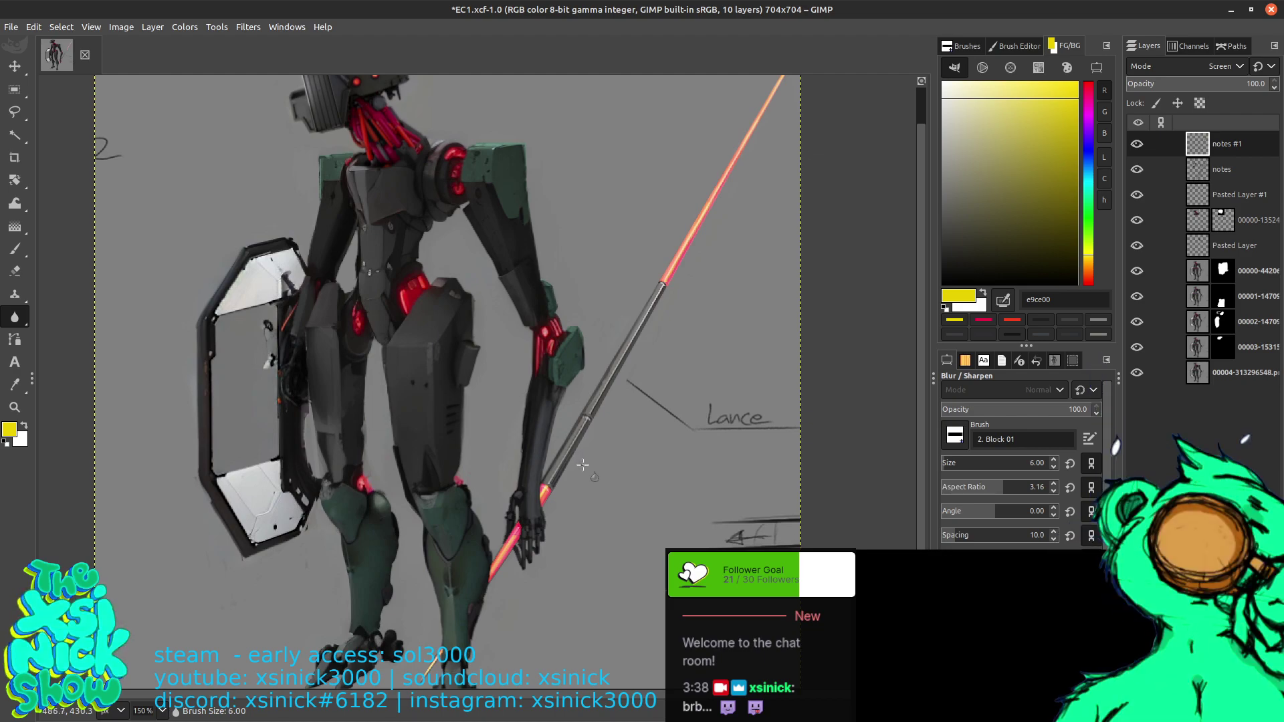
{"action": "scroll", "coordinate": [581, 466], "scroll_direction": "up", "scroll_amount": 1}
{"action": "scroll", "coordinate": [581, 465], "scroll_direction": "up", "scroll_amount": 1}
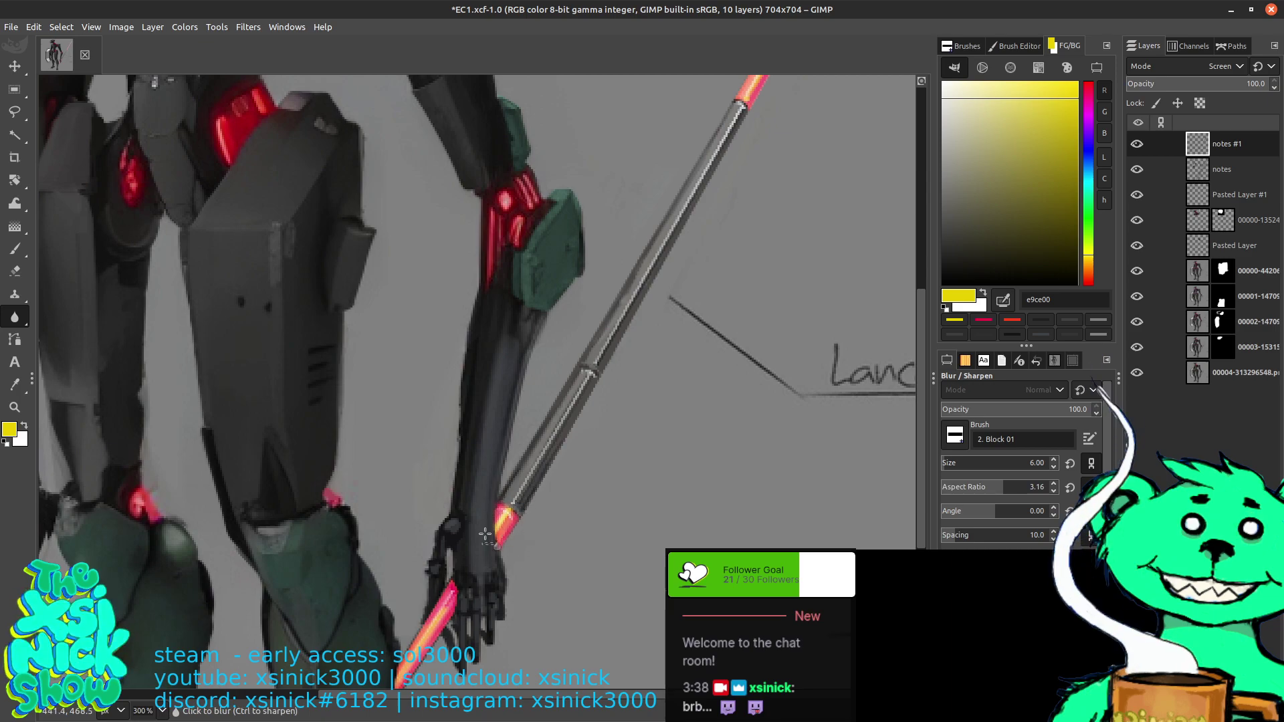
{"action": "scroll", "coordinate": [495, 495], "scroll_direction": "down", "scroll_amount": 3}
{"action": "scroll", "coordinate": [495, 495], "scroll_direction": "left", "scroll_amount": 2}
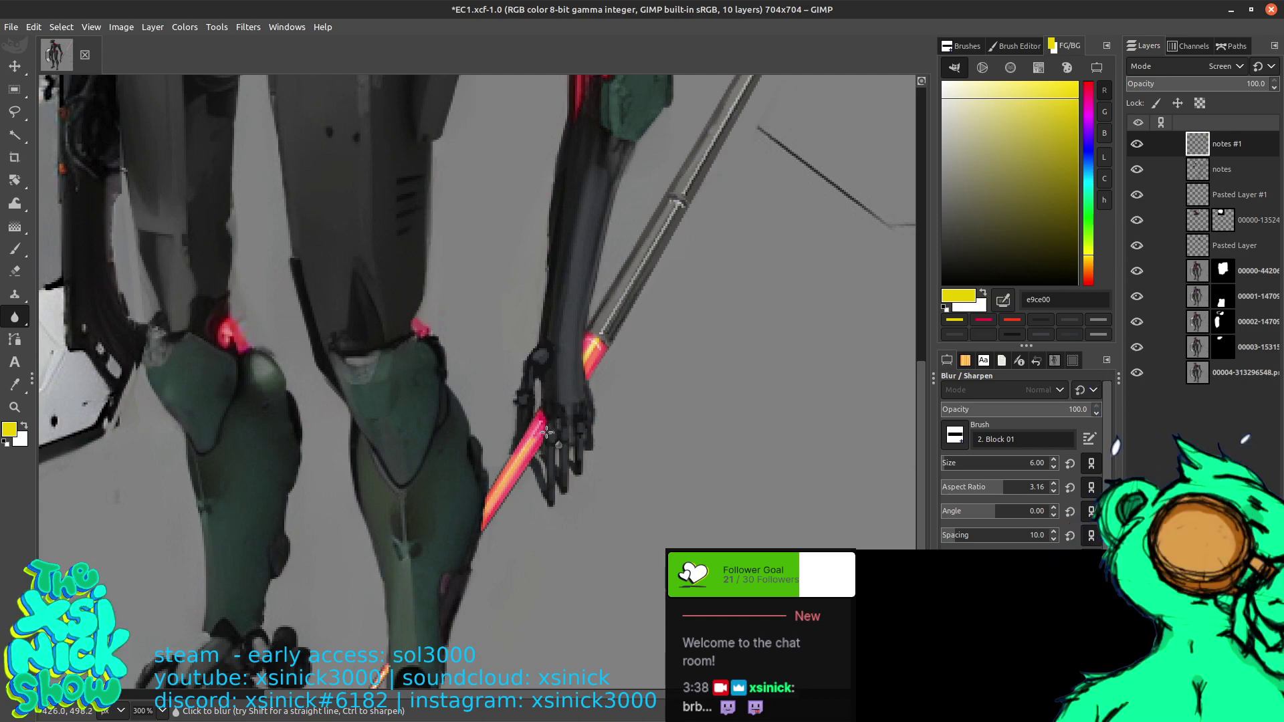
{"action": "scroll", "coordinate": [613, 273], "scroll_direction": "down", "scroll_amount": 2}
{"action": "scroll", "coordinate": [613, 273], "scroll_direction": "left", "scroll_amount": 1}
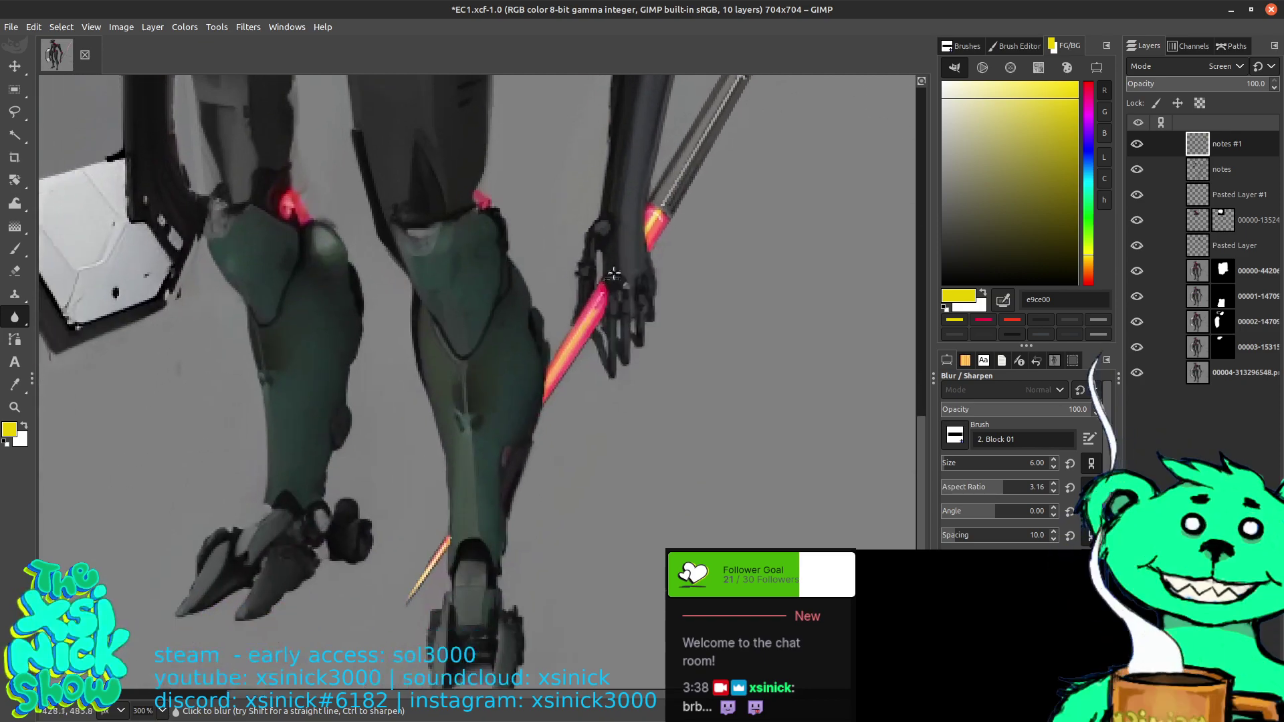
{"action": "scroll", "coordinate": [546, 404], "scroll_direction": "down", "scroll_amount": 2}
{"action": "scroll", "coordinate": [528, 405], "scroll_direction": "left", "scroll_amount": 1}
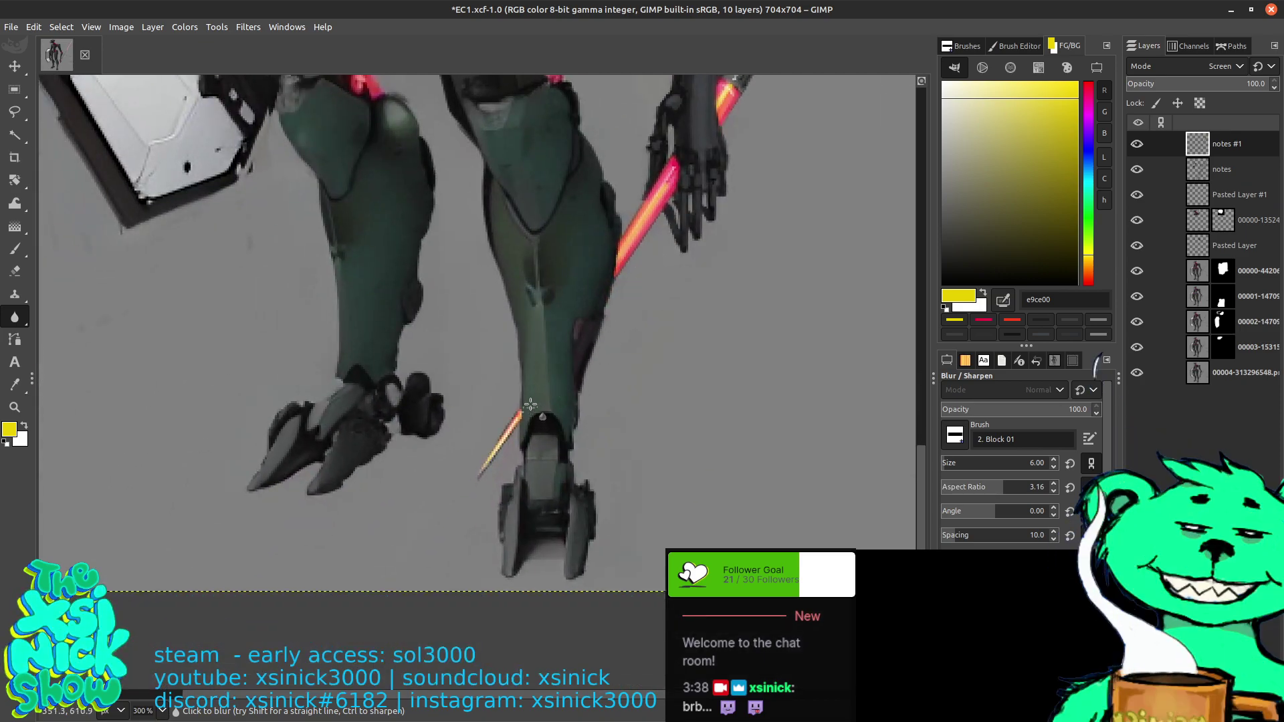
{"action": "scroll", "coordinate": [520, 427], "scroll_direction": "up", "scroll_amount": 10}
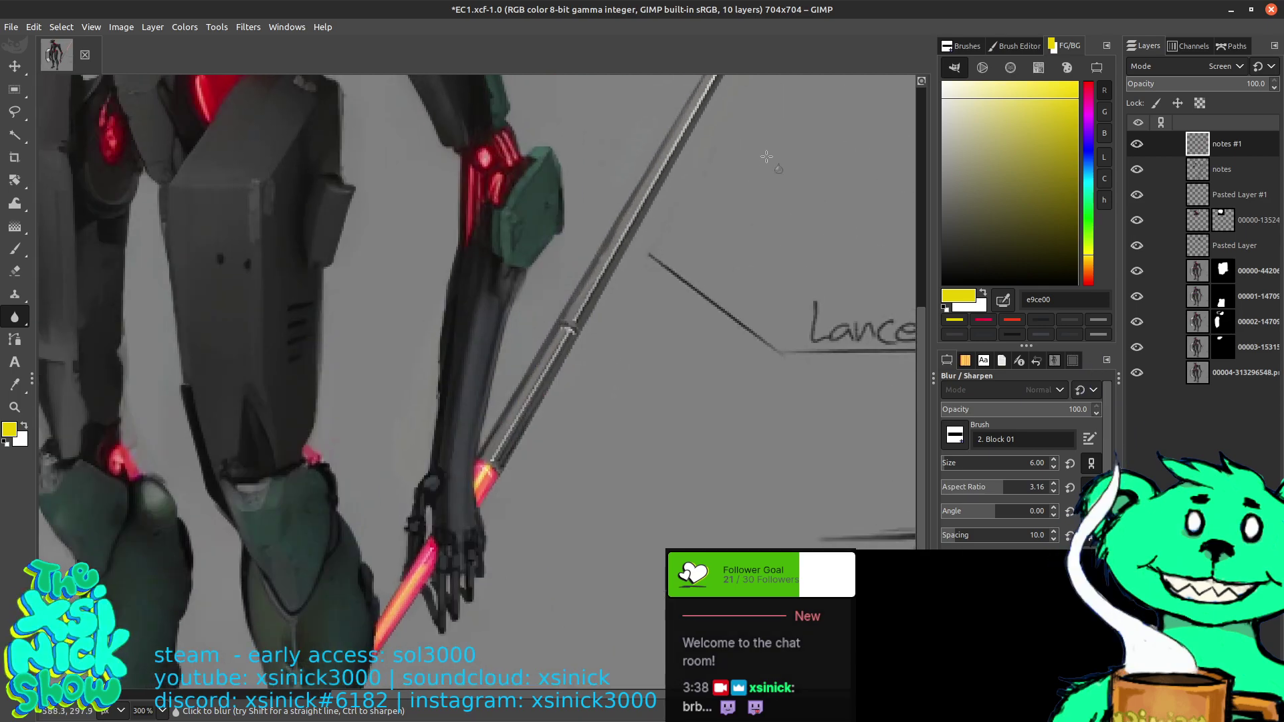
{"action": "scroll", "coordinate": [519, 427], "scroll_direction": "right", "scroll_amount": 8}
{"action": "scroll", "coordinate": [522, 420], "scroll_direction": "up", "scroll_amount": 2}
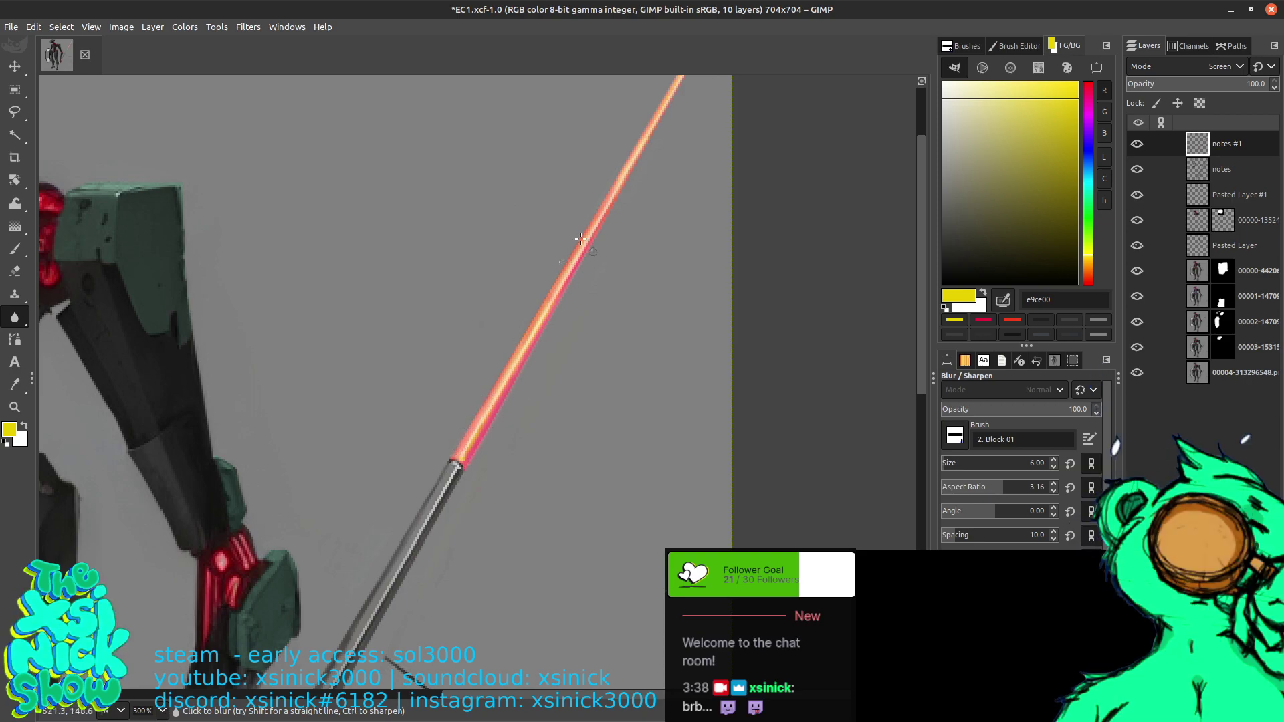
{"action": "scroll", "coordinate": [438, 465], "scroll_direction": "up", "scroll_amount": 2}
{"action": "scroll", "coordinate": [438, 465], "scroll_direction": "right", "scroll_amount": 1}
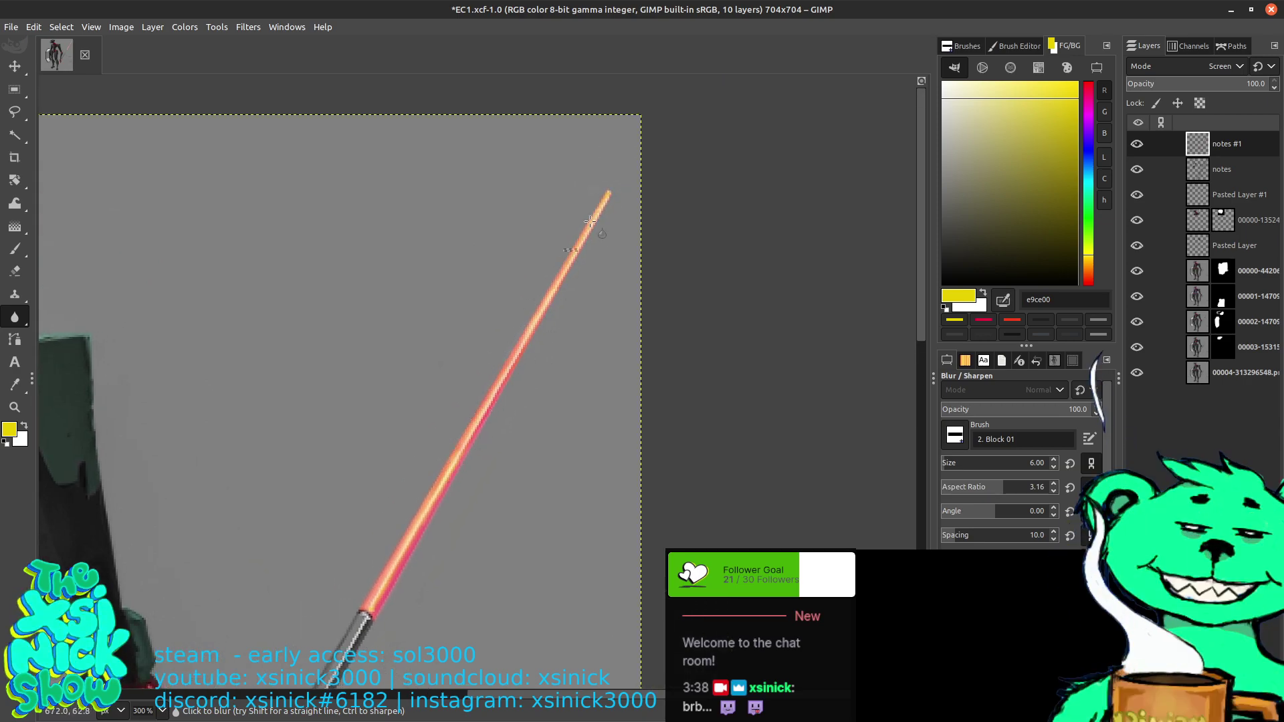
Blur away the small dash on the lance edge and check the softened glow
{"action": "left_click_drag", "start_coordinate": [590, 221], "coordinate": [548, 321]}
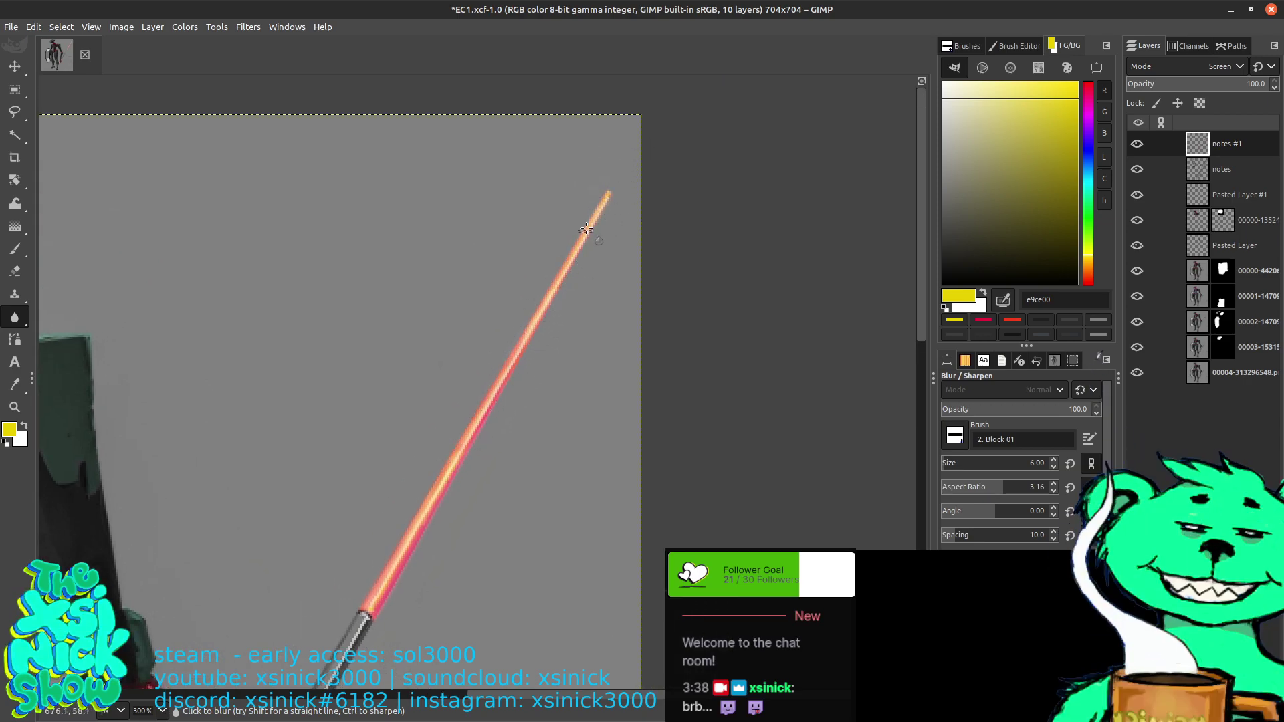
{"action": "scroll", "coordinate": [573, 335], "scroll_direction": "left", "scroll_amount": 1}
{"action": "scroll", "coordinate": [545, 350], "scroll_direction": "down", "scroll_amount": 5}
{"action": "scroll", "coordinate": [544, 350], "scroll_direction": "left", "scroll_amount": 2}
{"action": "scroll", "coordinate": [712, 108], "scroll_direction": "down", "scroll_amount": 3}
{"action": "scroll", "coordinate": [699, 164], "scroll_direction": "left", "scroll_amount": 2}
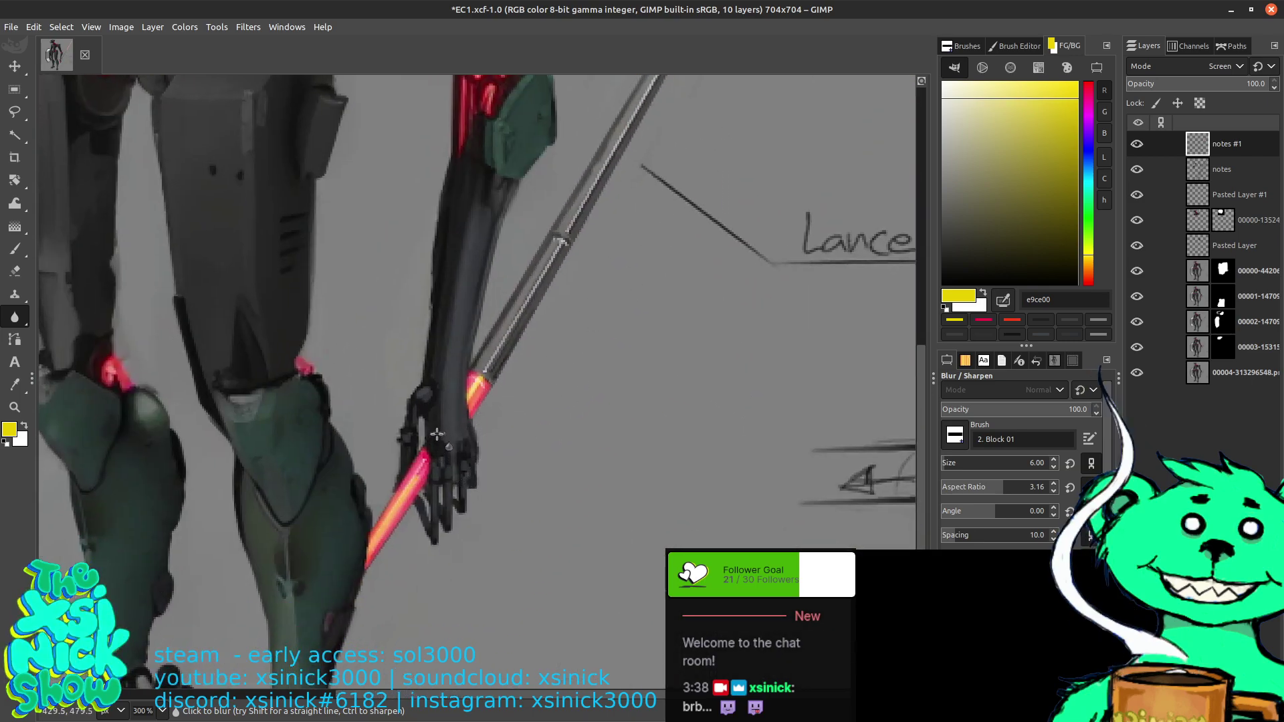
{"action": "scroll", "coordinate": [602, 281], "scroll_direction": "up", "scroll_amount": 1}
{"action": "scroll", "coordinate": [602, 281], "scroll_direction": "up", "scroll_amount": 4}
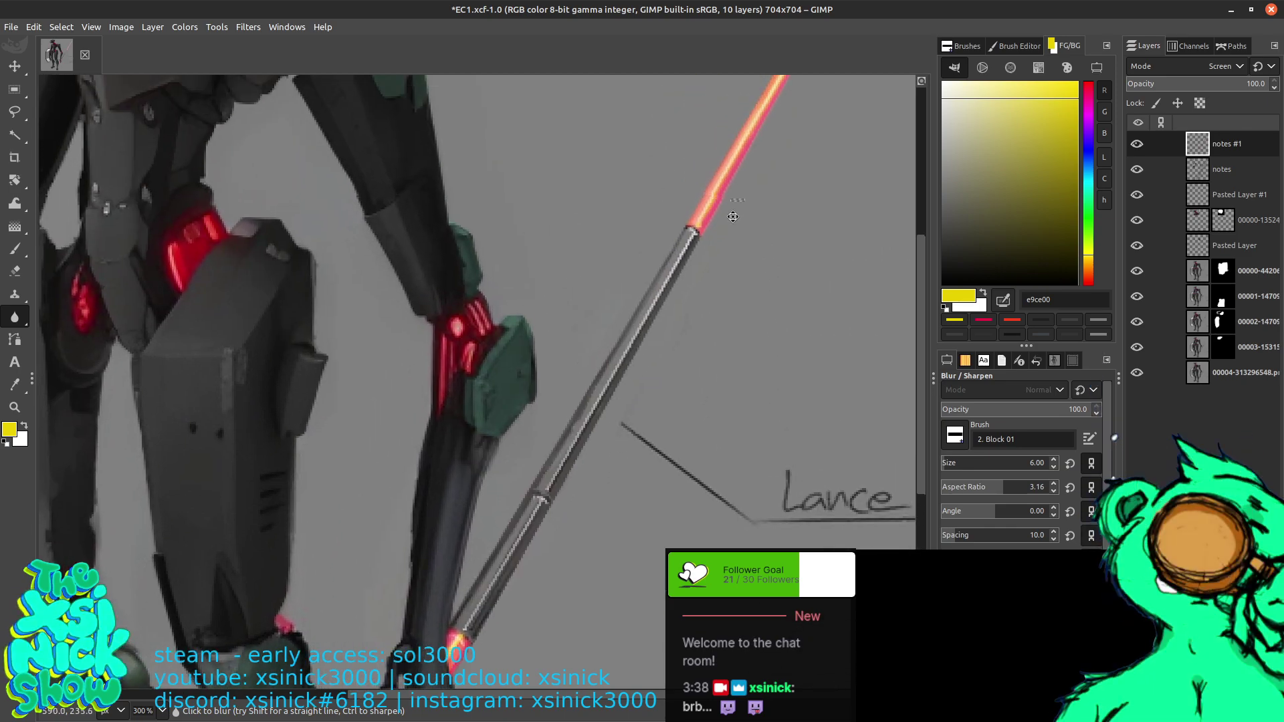
{"action": "scroll", "coordinate": [733, 267], "scroll_direction": "up", "scroll_amount": 3}
{"action": "scroll", "coordinate": [733, 267], "scroll_direction": "right", "scroll_amount": 2}
{"action": "scroll", "coordinate": [736, 267], "scroll_direction": "up", "scroll_amount": 2}
{"action": "scroll", "coordinate": [737, 267], "scroll_direction": "right", "scroll_amount": 1}
{"action": "scroll", "coordinate": [737, 267], "scroll_direction": "down", "scroll_amount": 1}
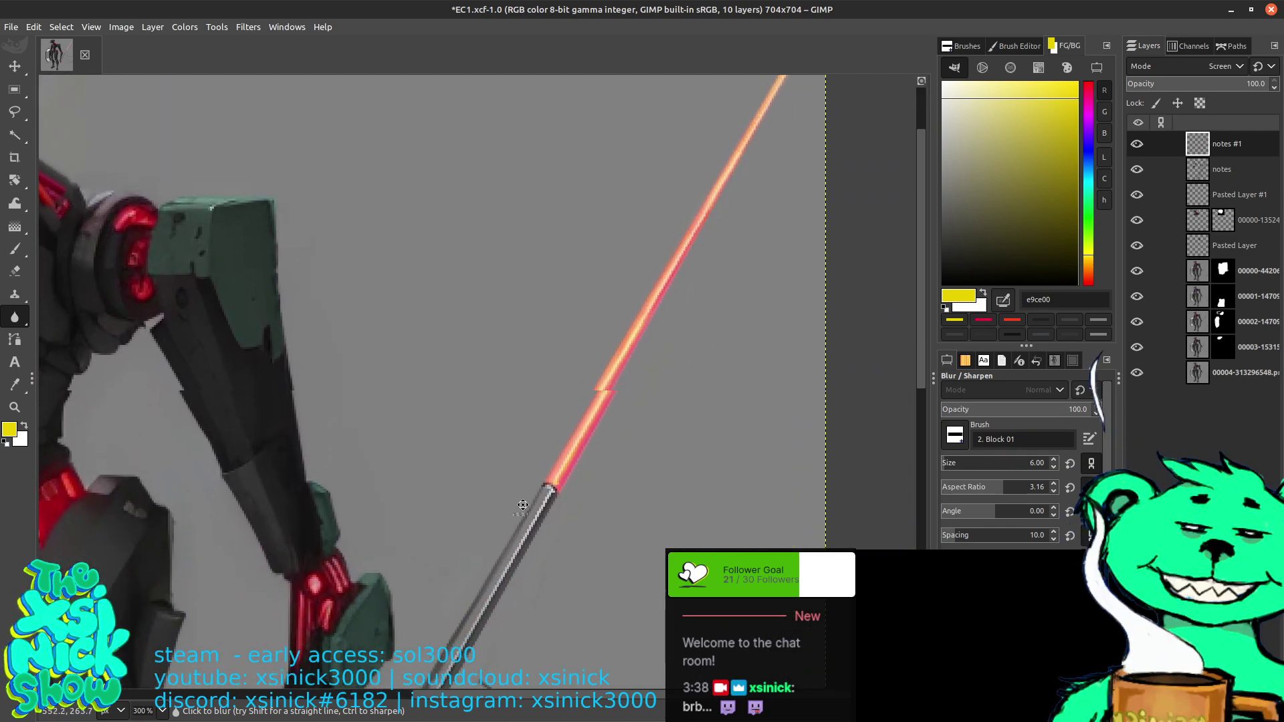
{"action": "scroll", "coordinate": [709, 247], "scroll_direction": "down", "scroll_amount": 5}
{"action": "scroll", "coordinate": [709, 247], "scroll_direction": "right", "scroll_amount": 2}
{"action": "scroll", "coordinate": [682, 233], "scroll_direction": "down", "scroll_amount": 1}
{"action": "scroll", "coordinate": [682, 233], "scroll_direction": "right", "scroll_amount": 1}
{"action": "scroll", "coordinate": [682, 234], "scroll_direction": "down", "scroll_amount": 1}
{"action": "scroll", "coordinate": [675, 320], "scroll_direction": "down", "scroll_amount": 1}
{"action": "scroll", "coordinate": [675, 320], "scroll_direction": "left", "scroll_amount": 1}
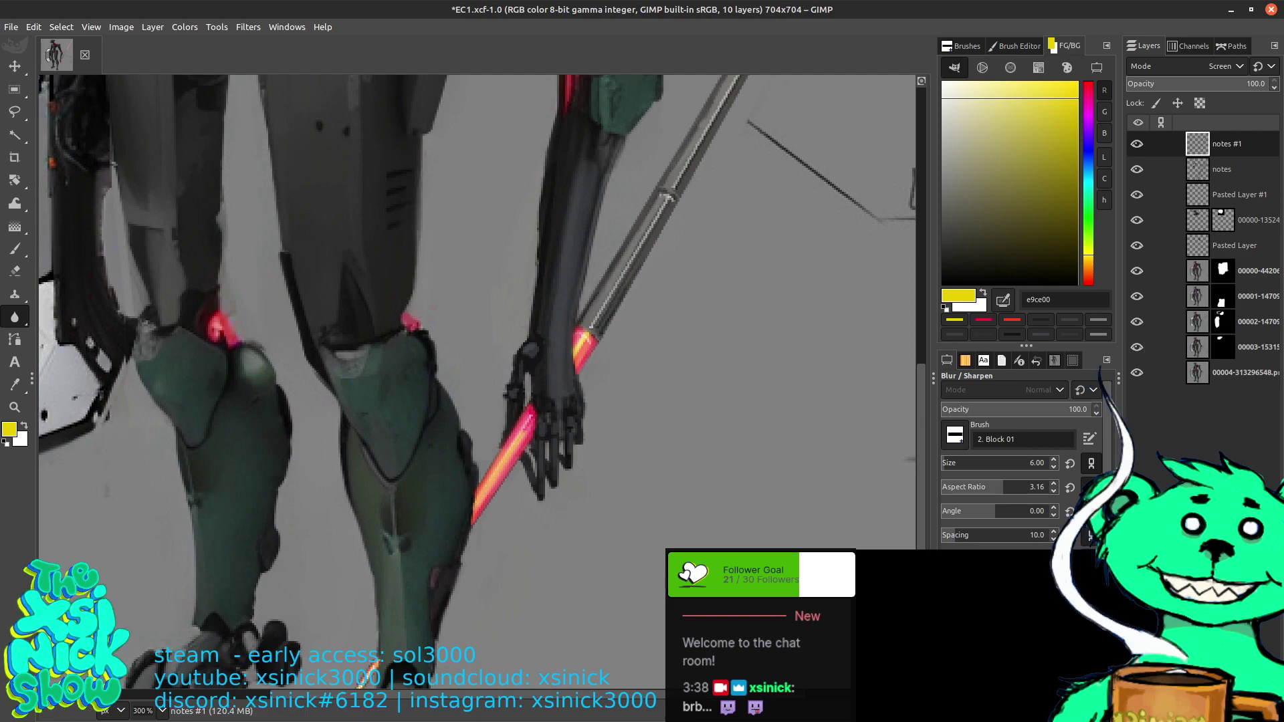
Create a new 'notes #2' layer with a light paint colour and the Acrylic 04 brush
{"action": "key", "text": "ctrl+shift+n"}
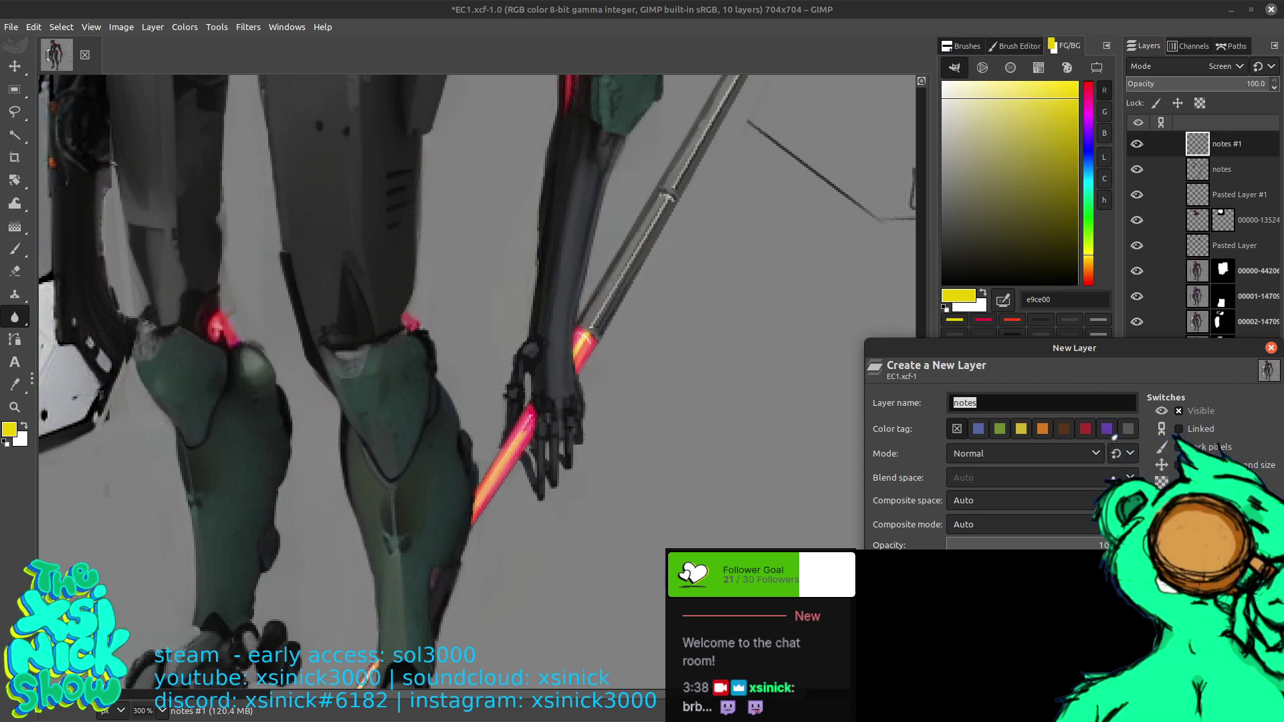
{"action": "key", "text": "Return"}
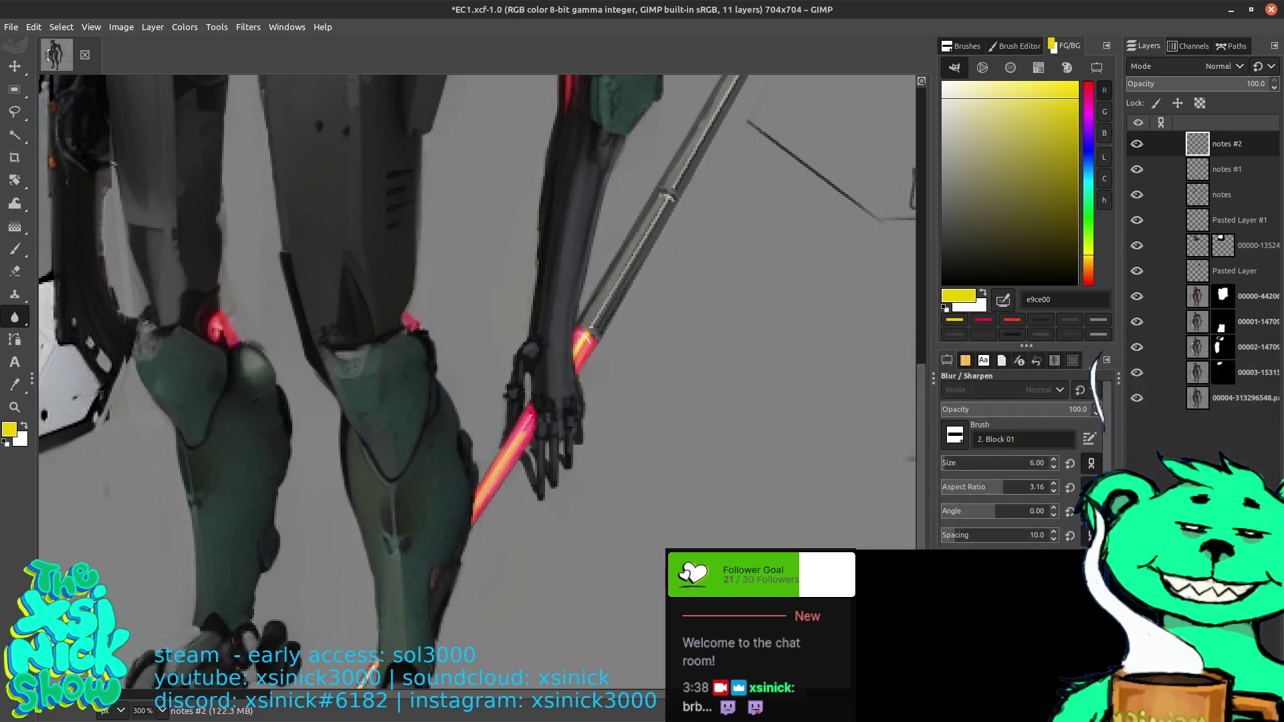
{"action": "left_click_drag", "start_coordinate": [957, 134], "coordinate": [933, 112]}
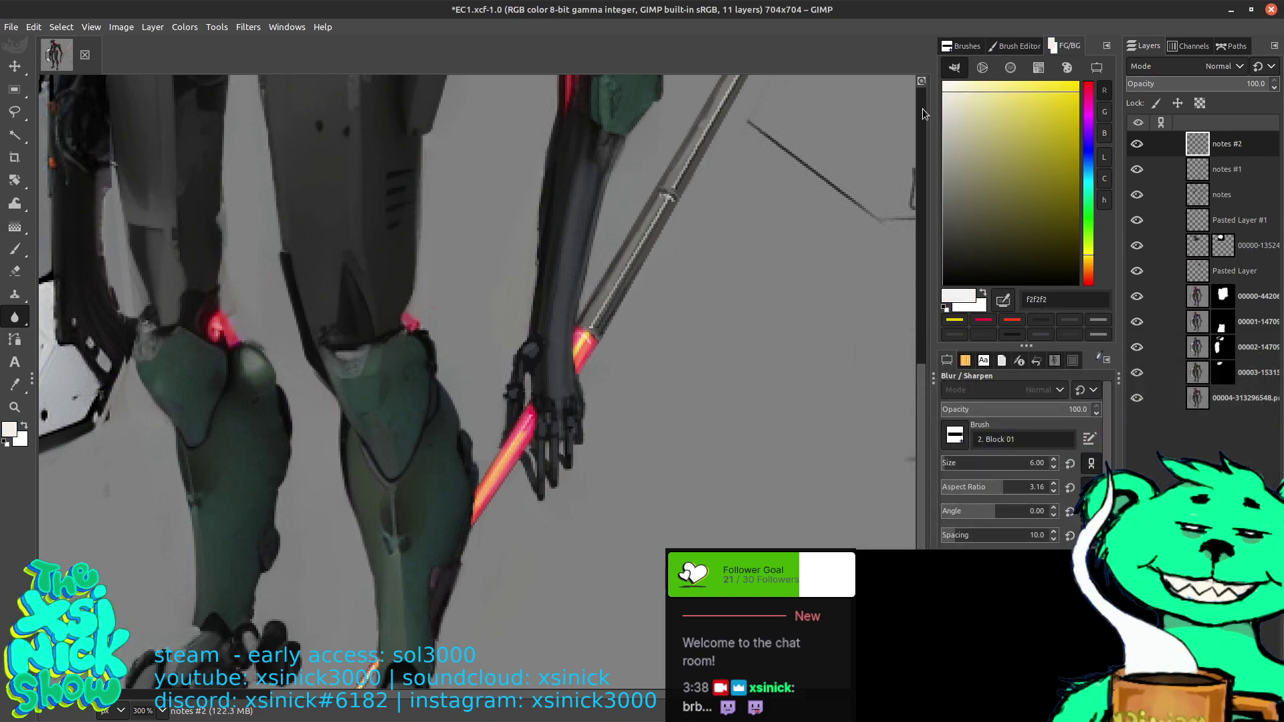
{"action": "scroll", "coordinate": [767, 270], "scroll_direction": "up", "scroll_amount": 1}
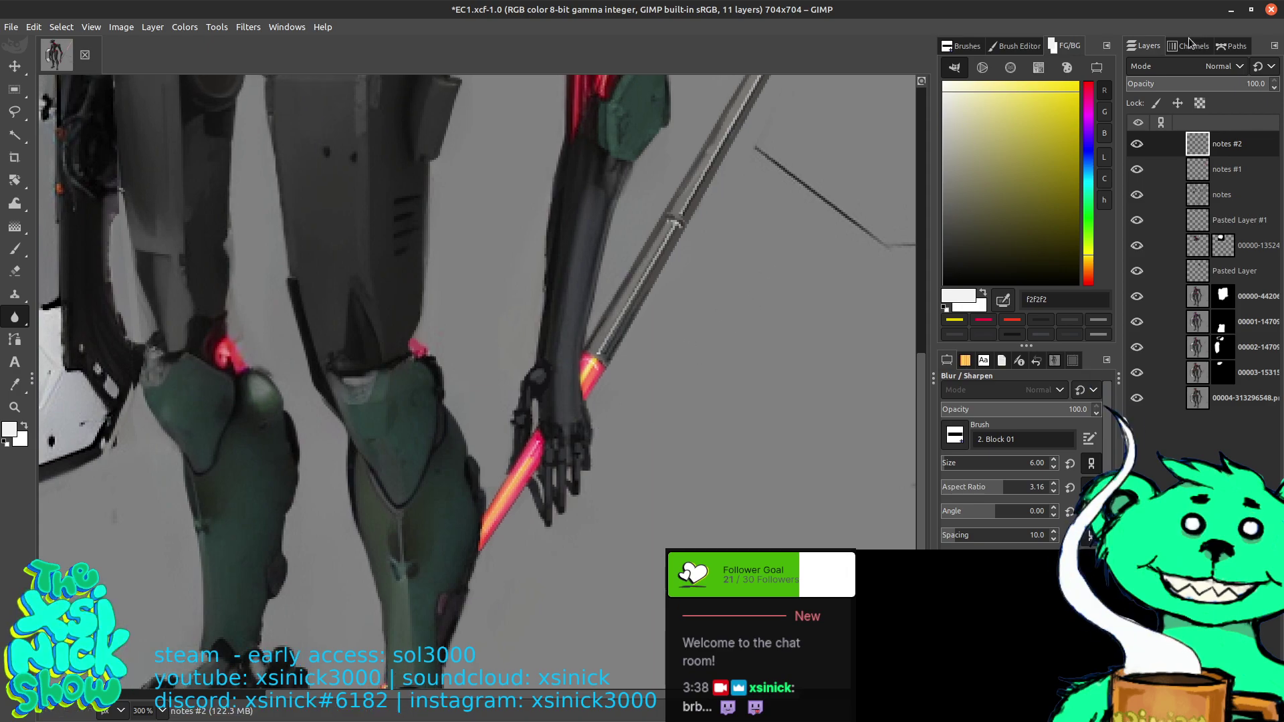
{"action": "left_click", "coordinate": [1013, 47]}
{"action": "scroll", "coordinate": [995, 48], "scroll_direction": "up", "scroll_amount": 1}
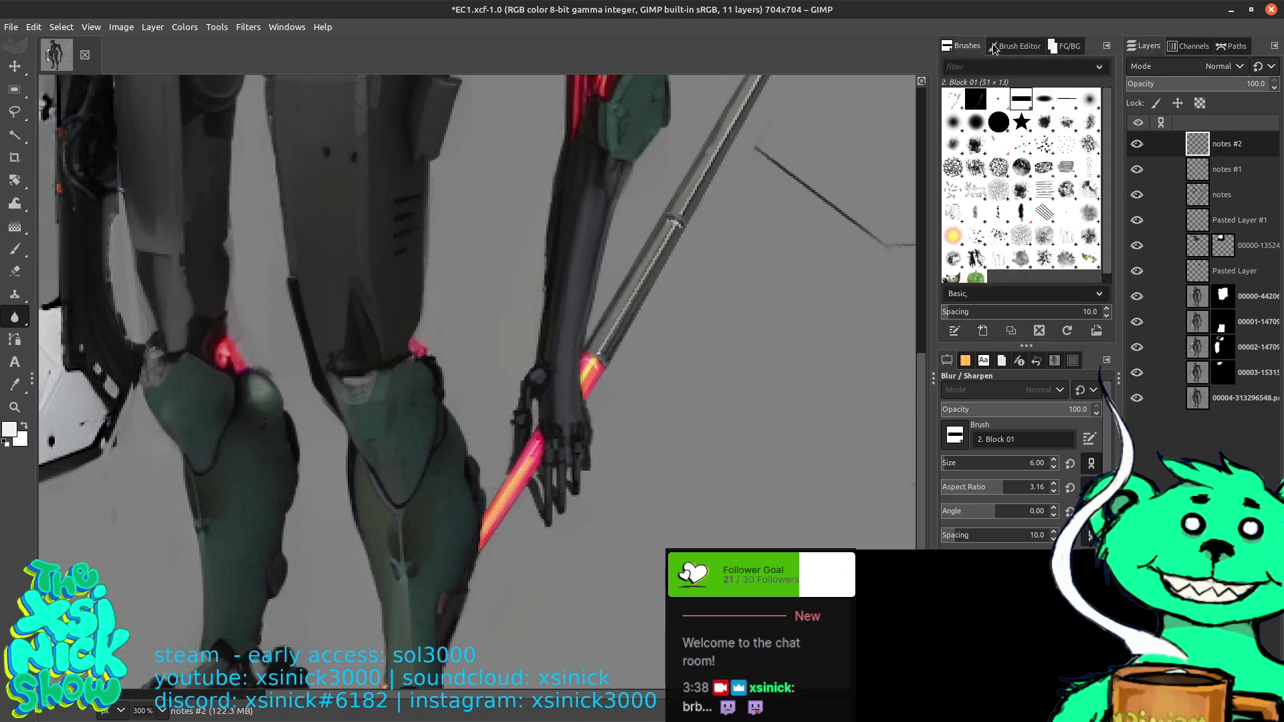
{"action": "left_click", "coordinate": [953, 144]}
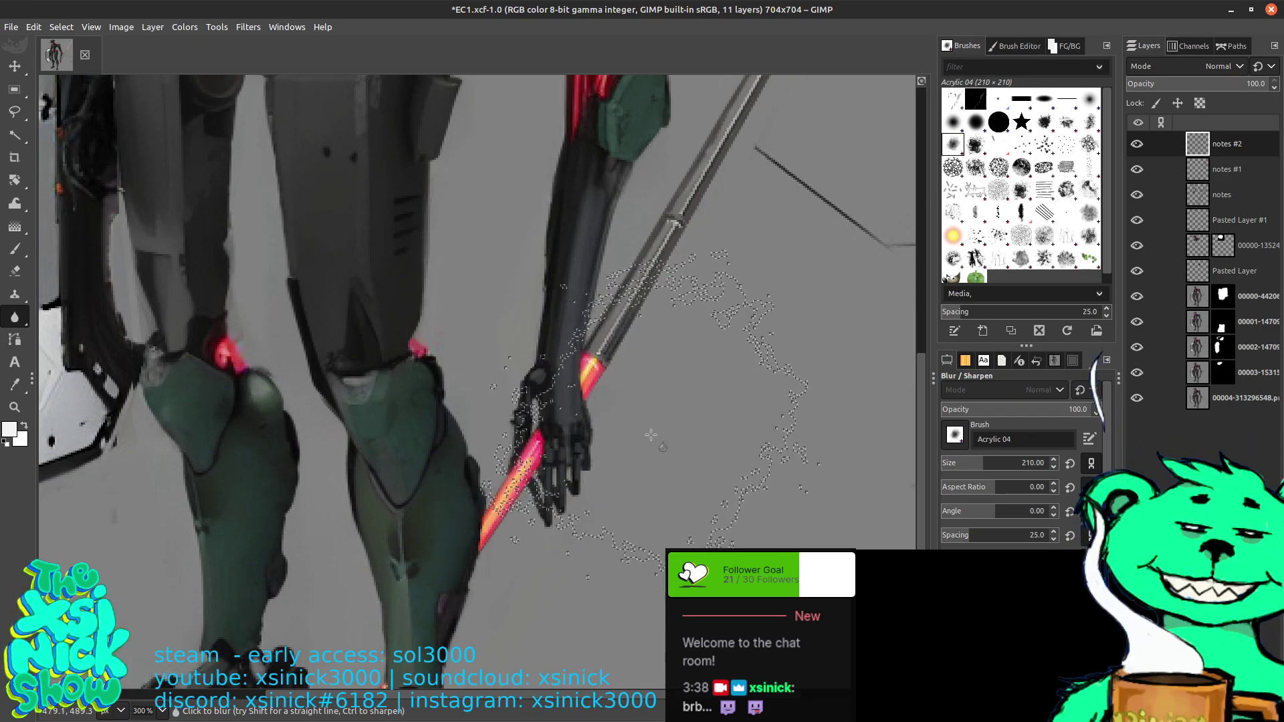
Shrink the brush to about 106 and try a white dab beside the hand, then undo it
{"action": "key", "text": "bracketleft"}
{"action": "key", "text": "bracketleft"}
{"action": "key", "text": "bracketleft"}
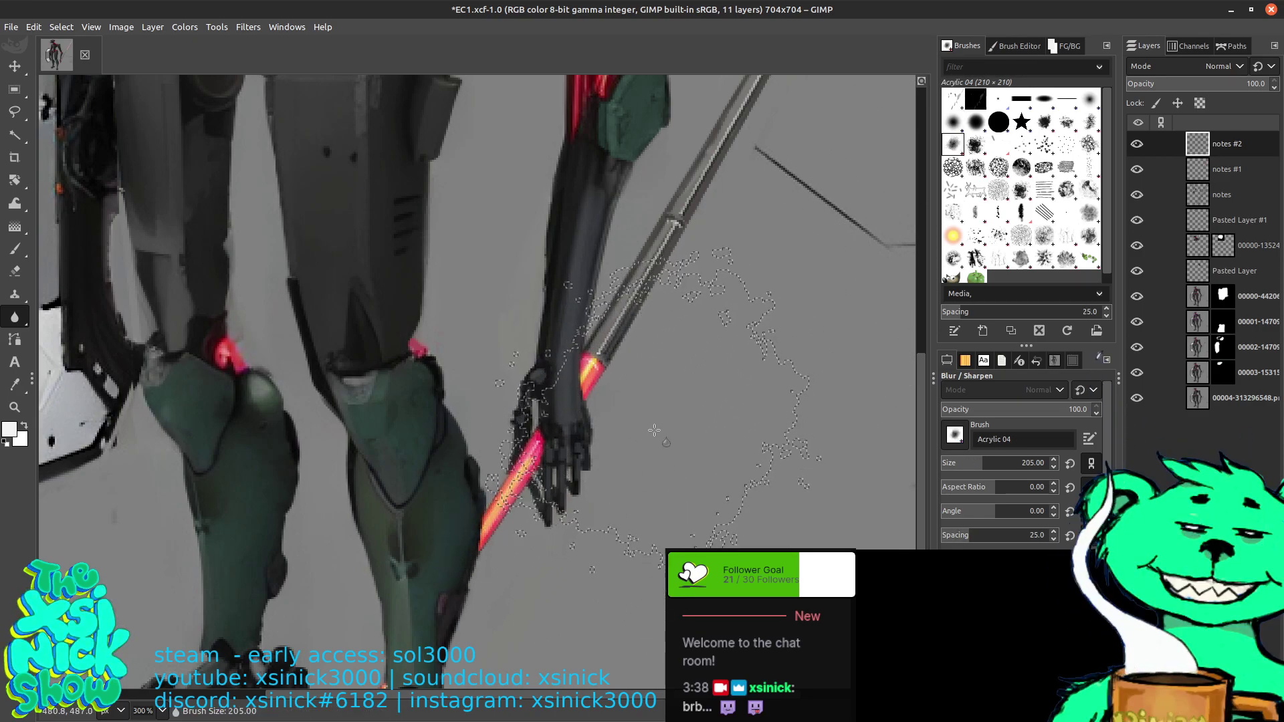
{"action": "key", "text": "bracketleft"}
{"action": "key", "text": "bracketleft"}
{"action": "key", "text": "bracketleft"}
{"action": "key", "text": "bracketleft"}
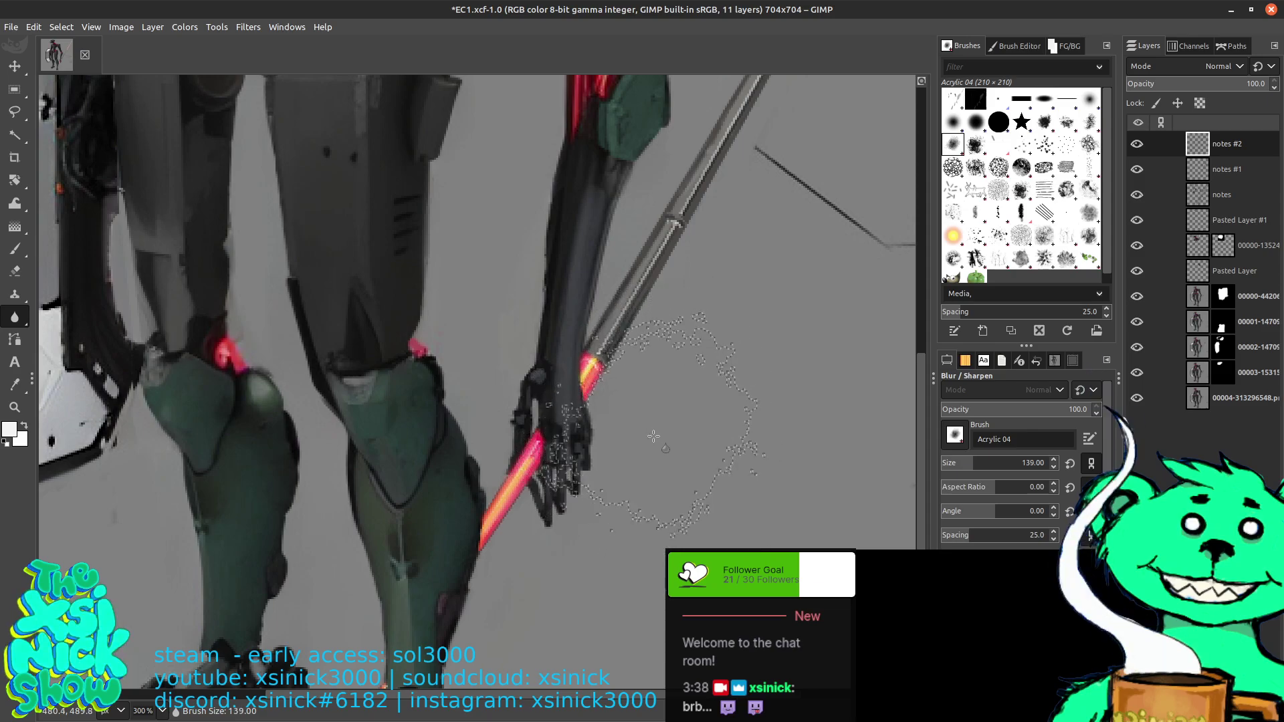
{"action": "key", "text": "bracketleft"}
{"action": "key", "text": "bracketleft"}
{"action": "key", "text": "bracketleft"}
{"action": "key", "text": "bracketleft"}
{"action": "key", "text": "bracketleft"}
{"action": "key", "text": "bracketleft"}
{"action": "key", "text": "bracketleft"}
{"action": "key", "text": "bracketleft"}
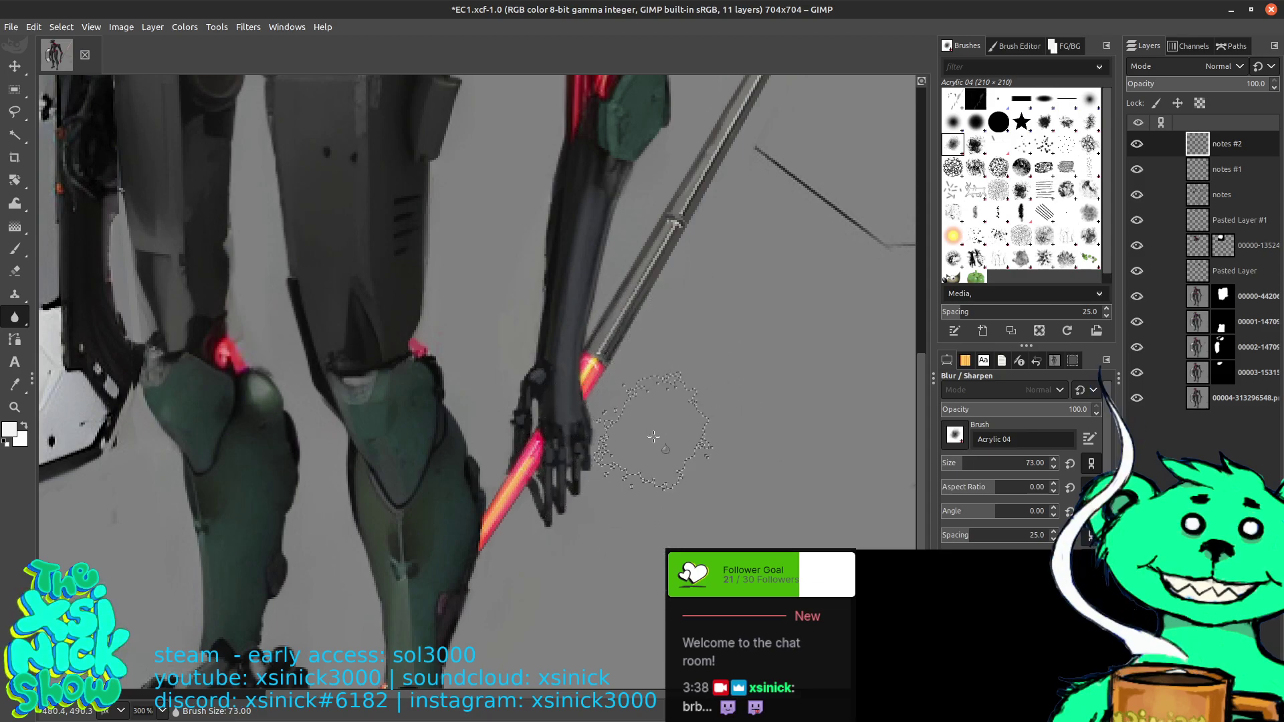
{"action": "key", "text": "bracketleft"}
{"action": "key", "text": "bracketleft"}
{"action": "key", "text": "bracketleft"}
{"action": "key", "text": "bracketleft"}
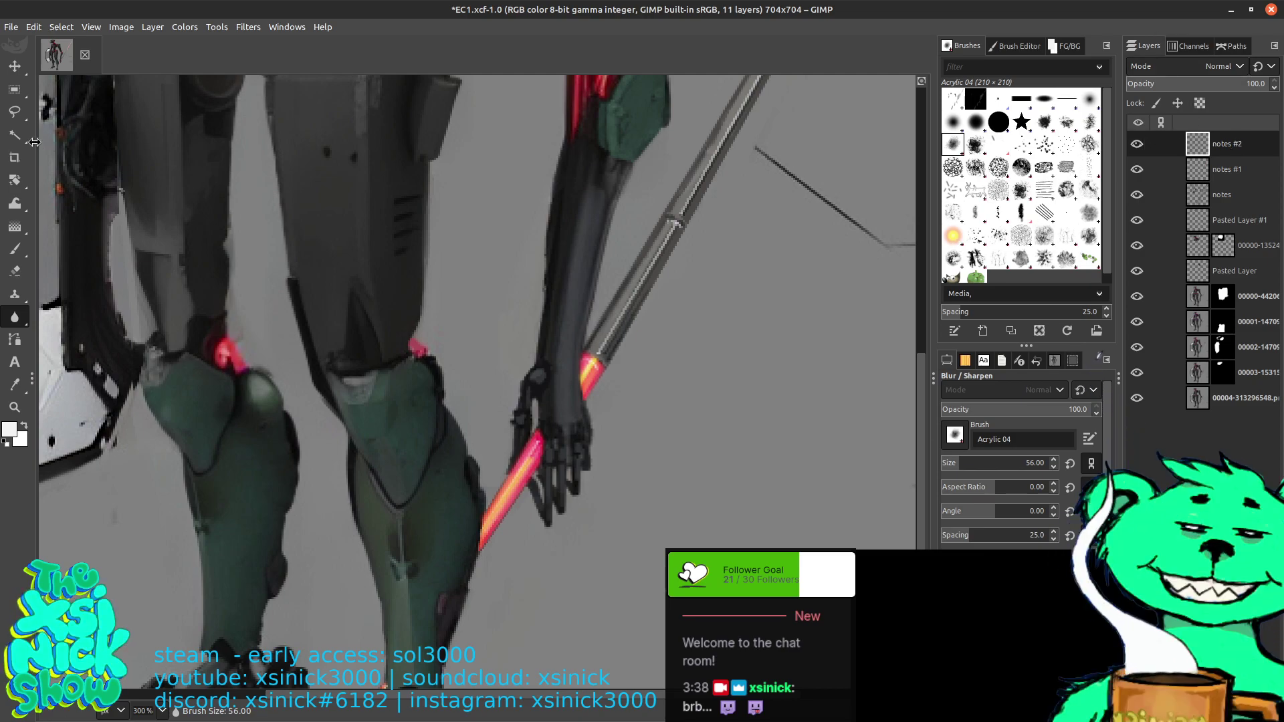
{"action": "key", "text": "p"}
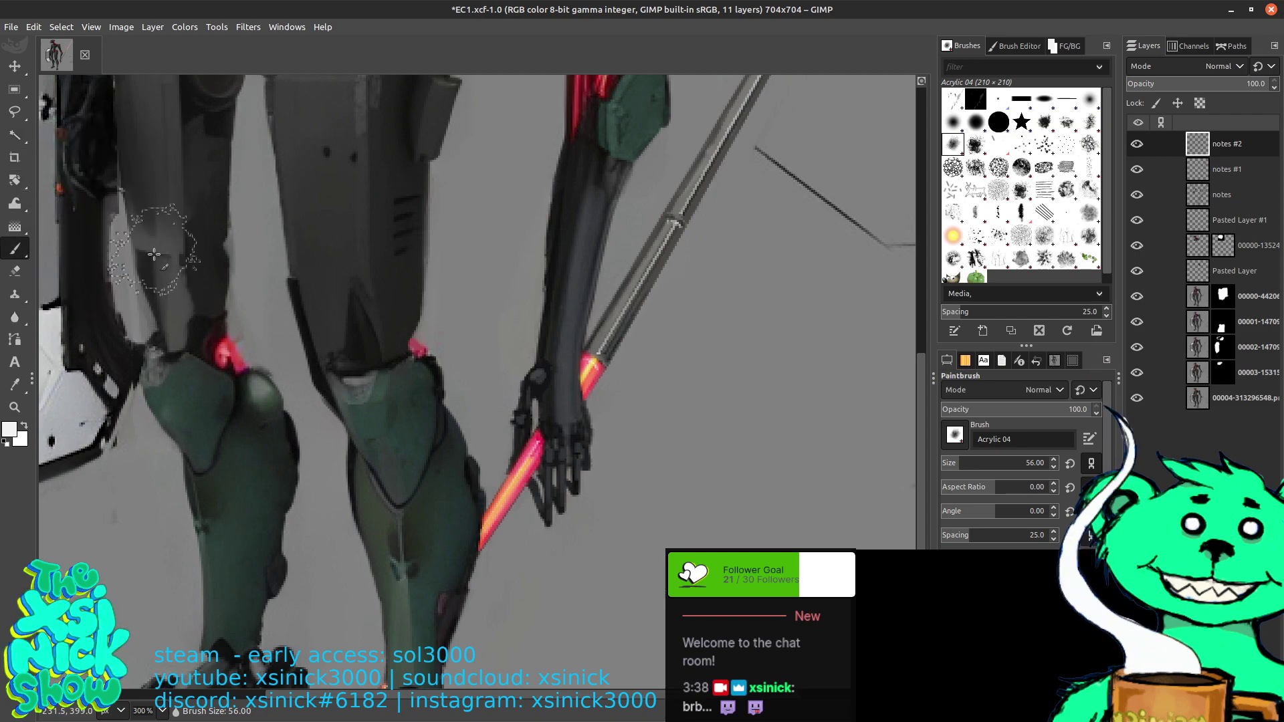
{"action": "left_click", "coordinate": [671, 402]}
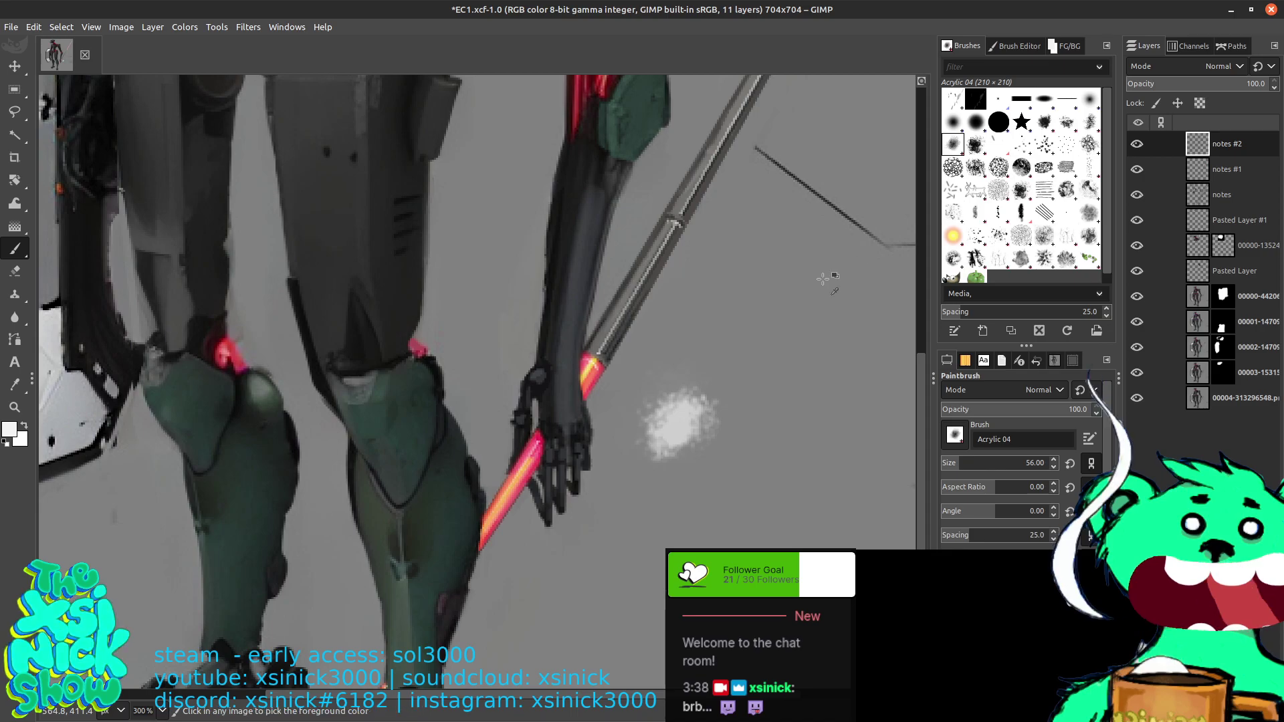
{"action": "key", "text": "ctrl+z"}
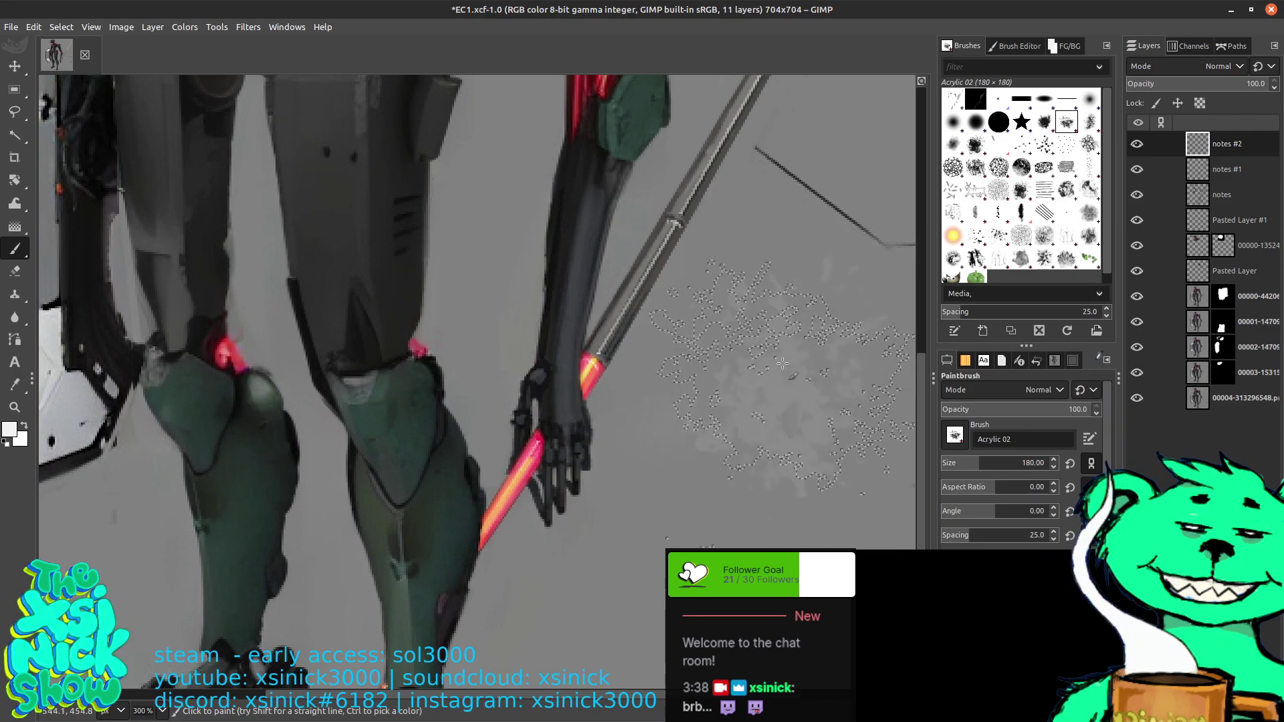
Reselect Acrylic 04 at size 61 and paint white smoke over the robot's hand
{"action": "left_click", "coordinate": [959, 142]}
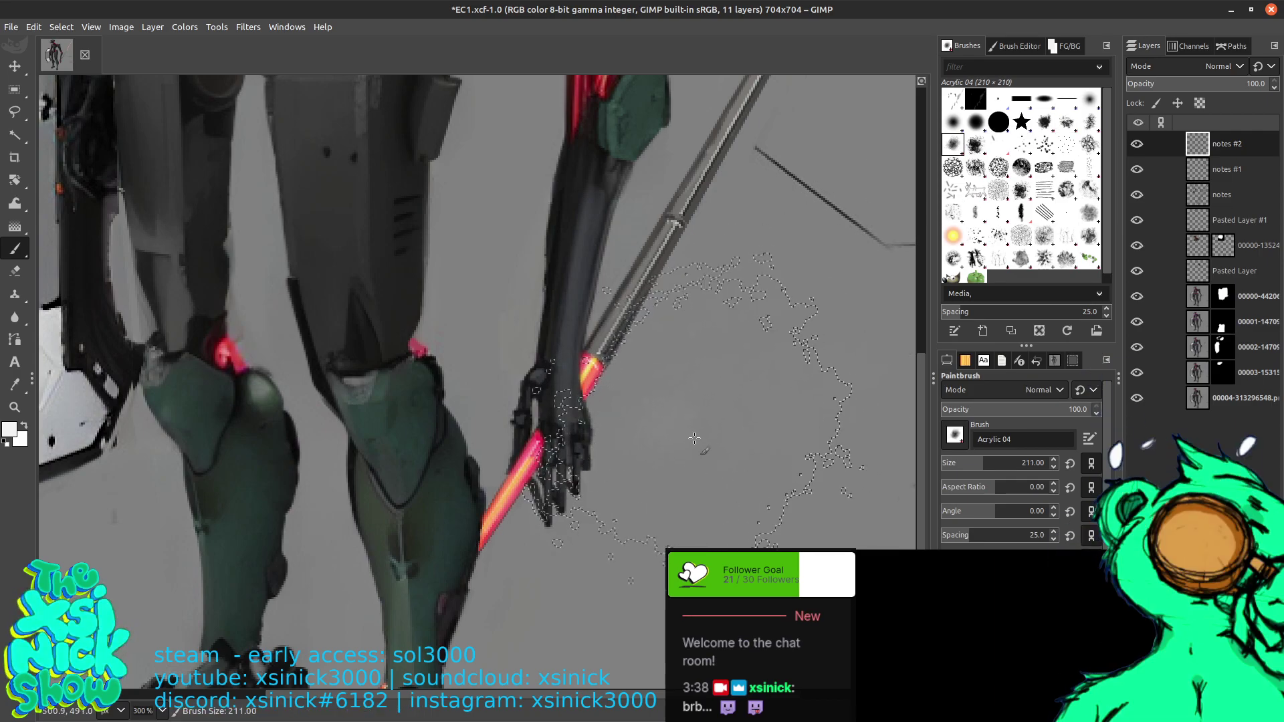
{"action": "key", "text": "bracketleft"}
{"action": "key", "text": "bracketleft"}
{"action": "key", "text": "bracketleft"}
{"action": "key", "text": "bracketleft"}
{"action": "key", "text": "bracketleft"}
{"action": "key", "text": "bracketleft"}
{"action": "key", "text": "bracketleft"}
{"action": "key", "text": "bracketleft"}
{"action": "key", "text": "bracketleft"}
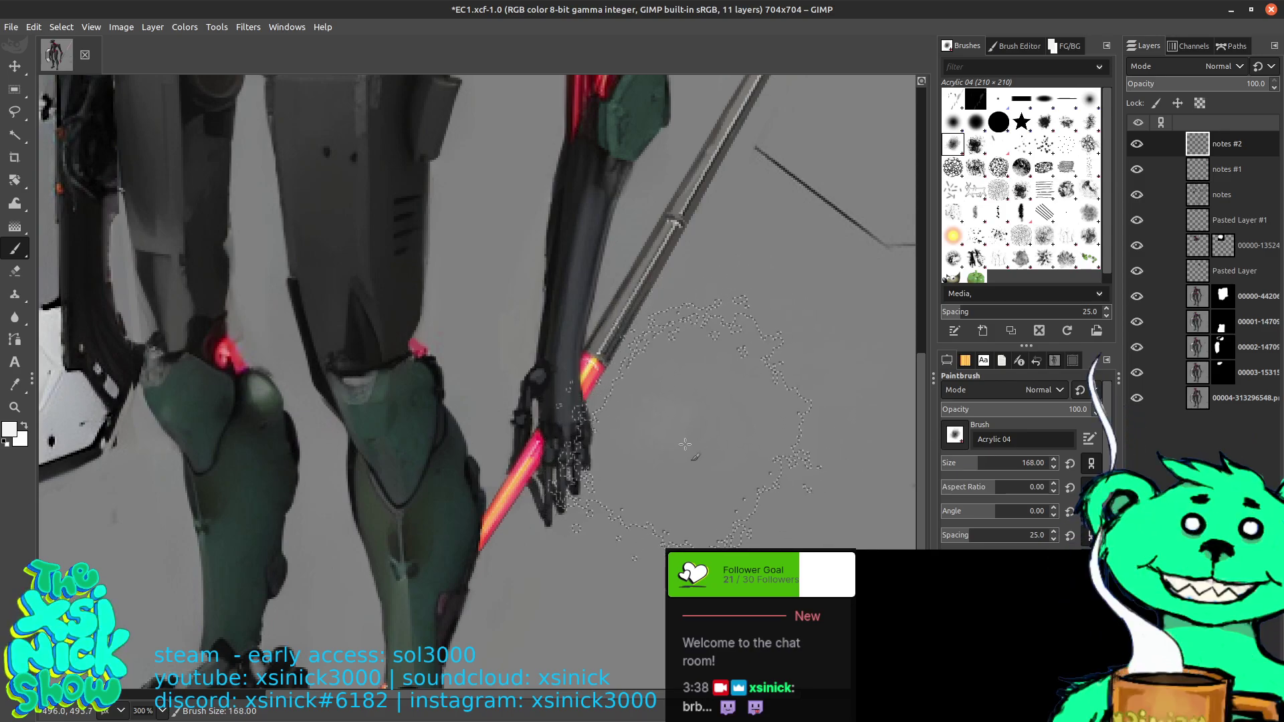
{"action": "key", "text": "bracketleft"}
{"action": "key", "text": "bracketleft"}
{"action": "key", "text": "bracketleft"}
{"action": "key", "text": "bracketleft"}
{"action": "key", "text": "bracketleft"}
{"action": "key", "text": "bracketleft"}
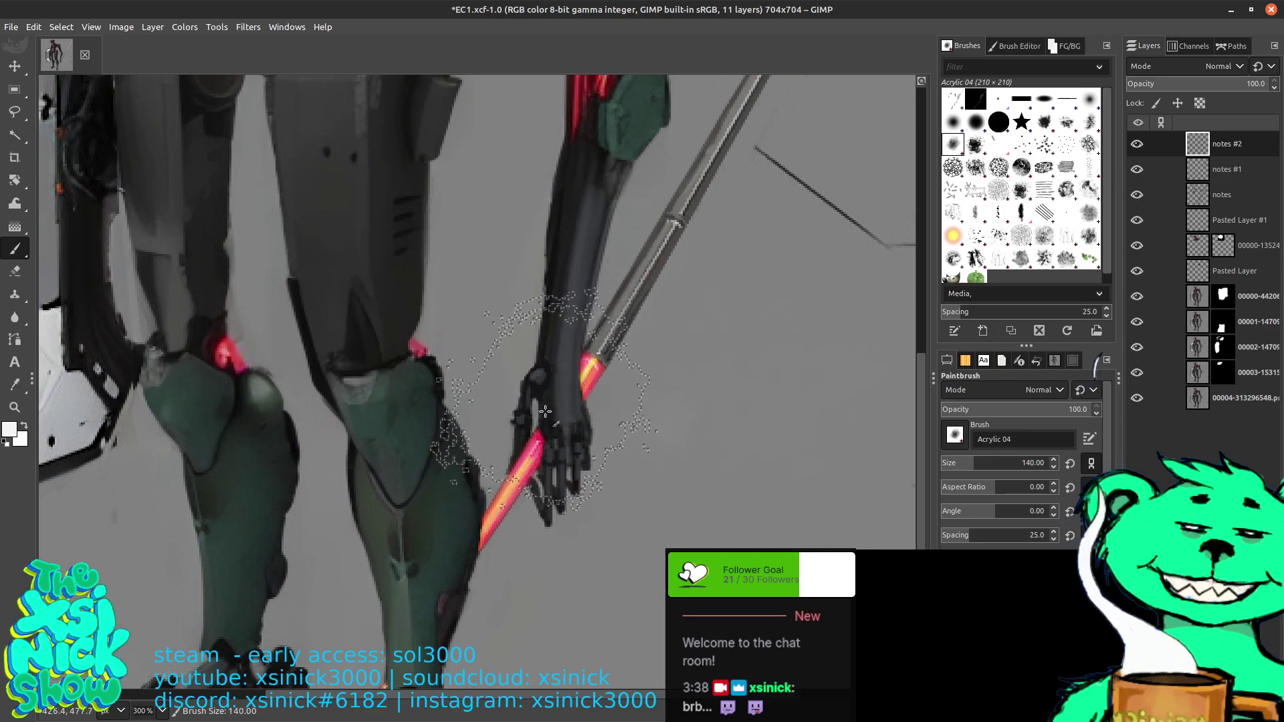
{"action": "key", "text": "bracketleft"}
{"action": "key", "text": "bracketleft"}
{"action": "key", "text": "bracketleft"}
{"action": "key", "text": "bracketleft"}
{"action": "key", "text": "bracketleft"}
{"action": "key", "text": "bracketleft"}
{"action": "key", "text": "bracketleft"}
{"action": "key", "text": "bracketleft"}
{"action": "key", "text": "bracketleft"}
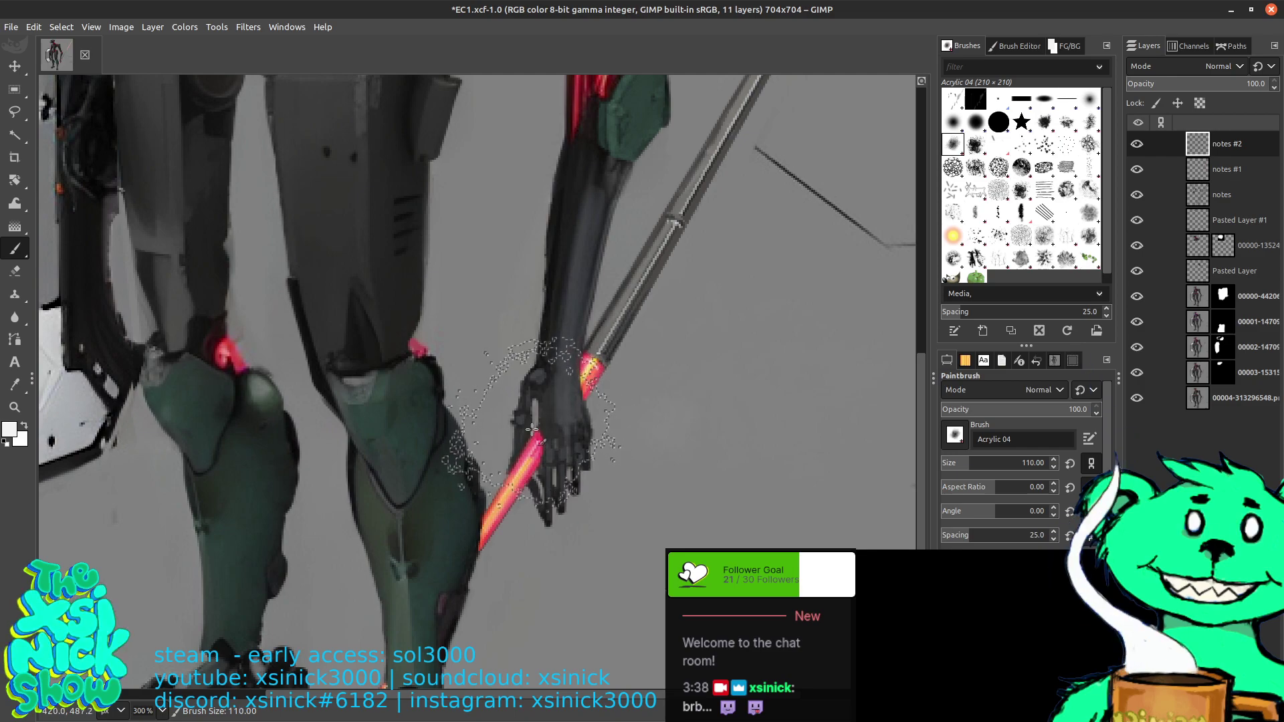
{"action": "key", "text": "bracketleft"}
{"action": "key", "text": "bracketleft"}
{"action": "key", "text": "bracketleft"}
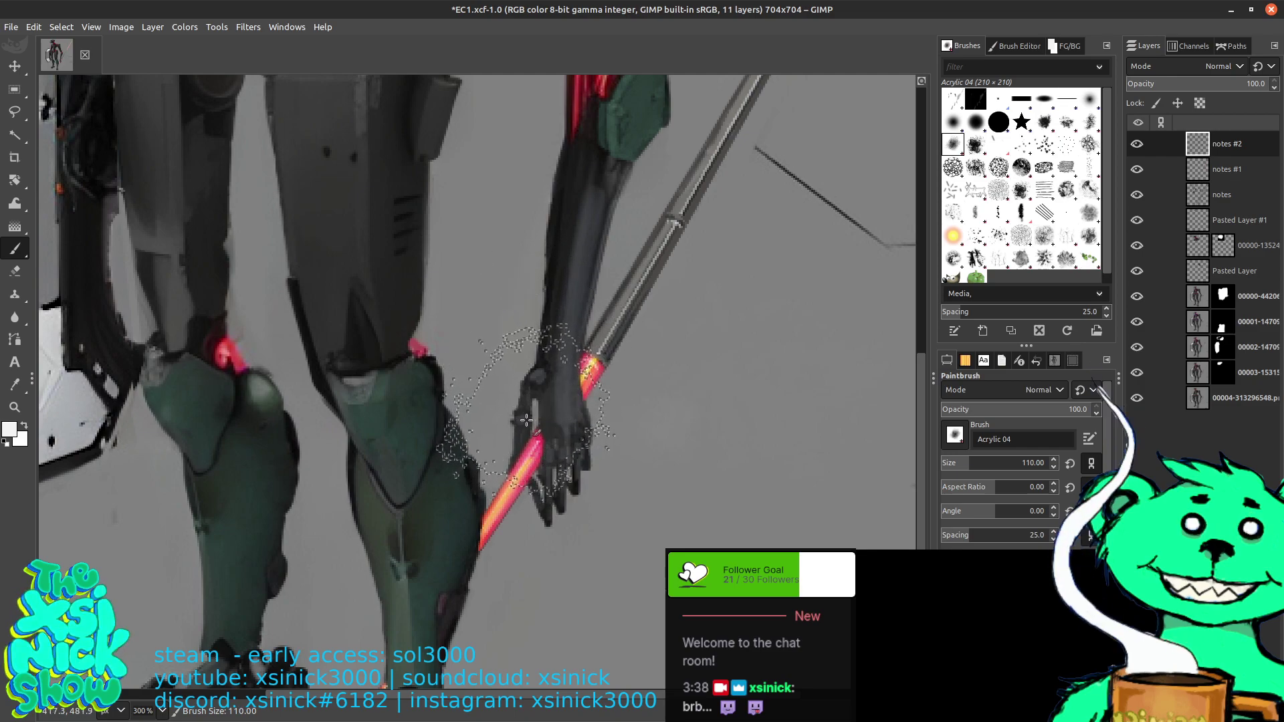
{"action": "key", "text": "bracketleft"}
{"action": "key", "text": "bracketleft"}
{"action": "key", "text": "bracketleft"}
{"action": "key", "text": "bracketleft"}
{"action": "key", "text": "bracketleft"}
{"action": "key", "text": "bracketleft"}
{"action": "key", "text": "bracketleft"}
{"action": "key", "text": "bracketleft"}
{"action": "key", "text": "bracketleft"}
{"action": "key", "text": "bracketleft"}
{"action": "key", "text": "bracketleft"}
{"action": "key", "text": "bracketleft"}
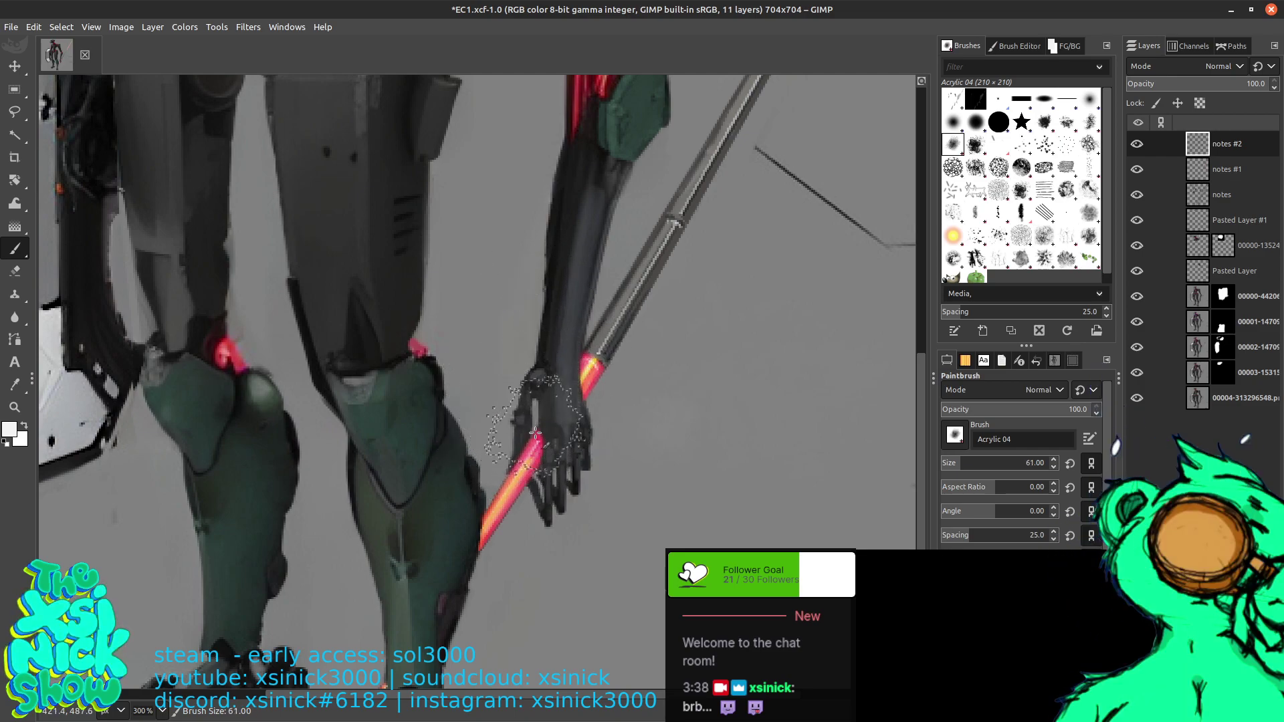
{"action": "key", "text": "bracketleft"}
{"action": "key", "text": "bracketleft"}
{"action": "key", "text": "bracketleft"}
{"action": "left_click_drag", "start_coordinate": [532, 433], "coordinate": [492, 250]}
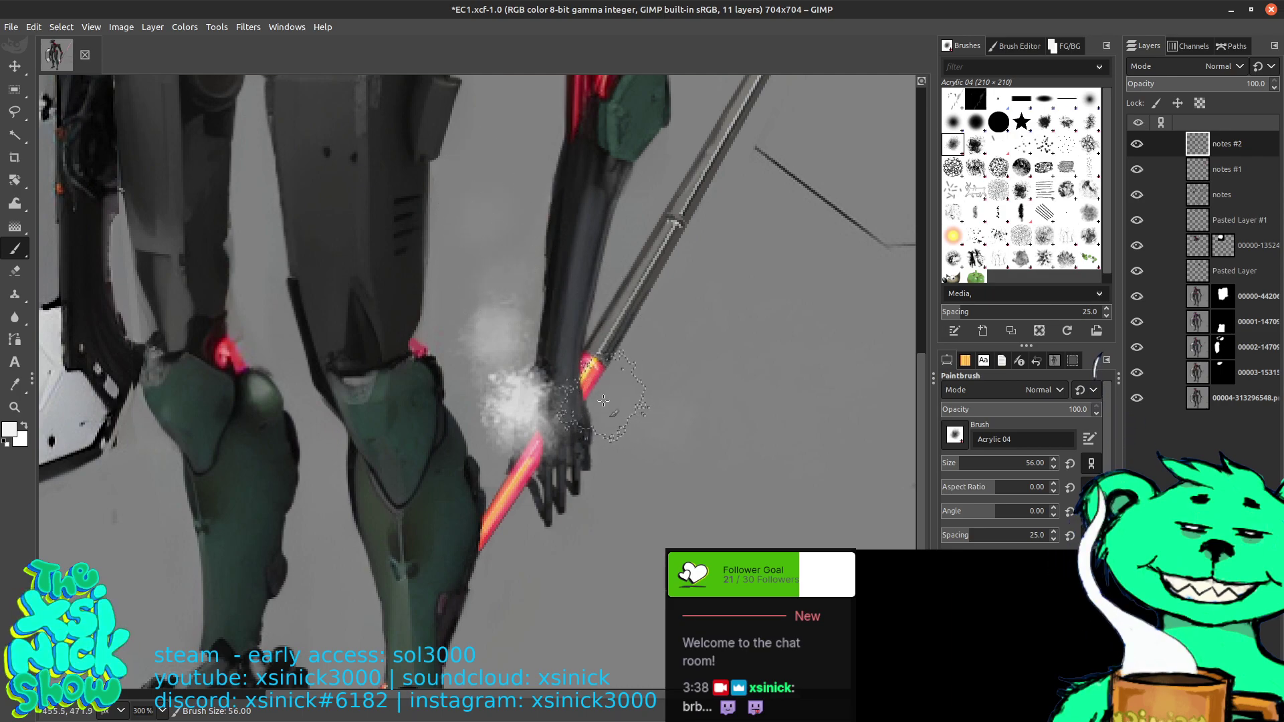
Add white haze to the right of the hand and along the forearm's right side
{"action": "left_click_drag", "start_coordinate": [630, 438], "coordinate": [606, 454]}
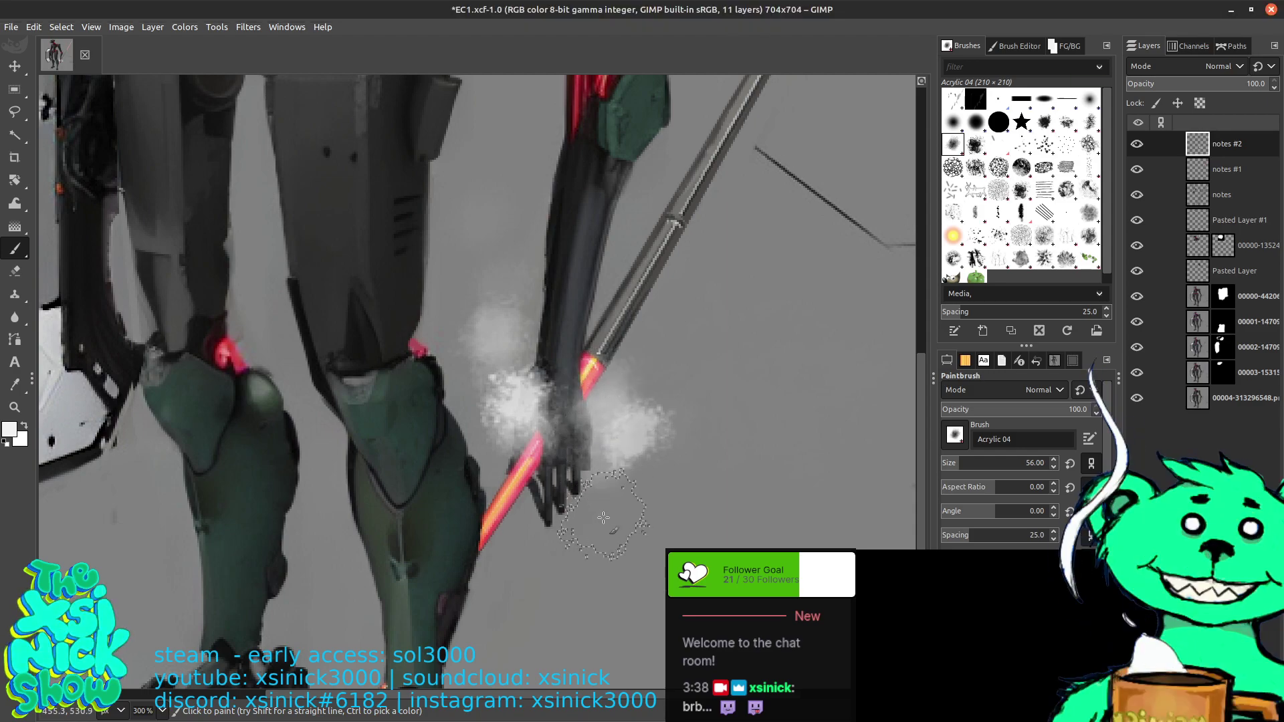
{"action": "scroll", "coordinate": [605, 454], "scroll_direction": "up", "scroll_amount": 3}
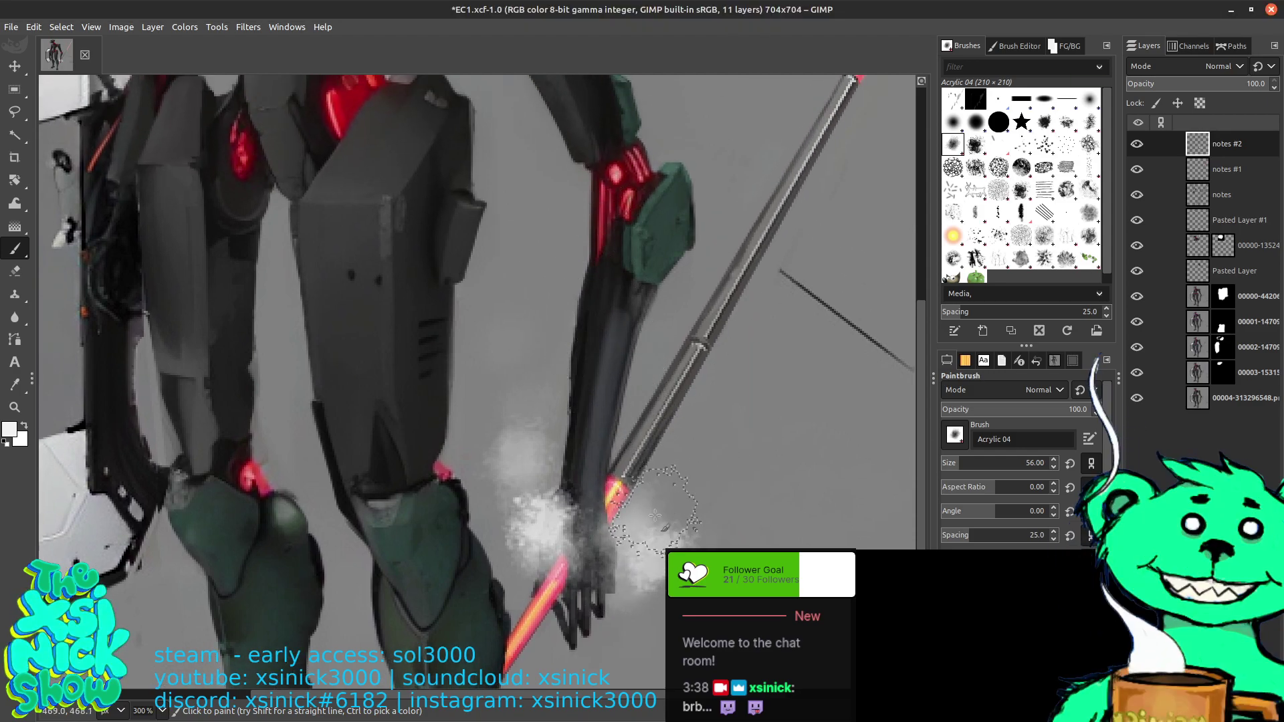
{"action": "mouse_move", "coordinate": [574, 428]}
{"action": "left_mouse_down"}
{"action": "mouse_move", "coordinate": [591, 335]}
{"action": "mouse_move", "coordinate": [548, 294]}
{"action": "left_mouse_up"}
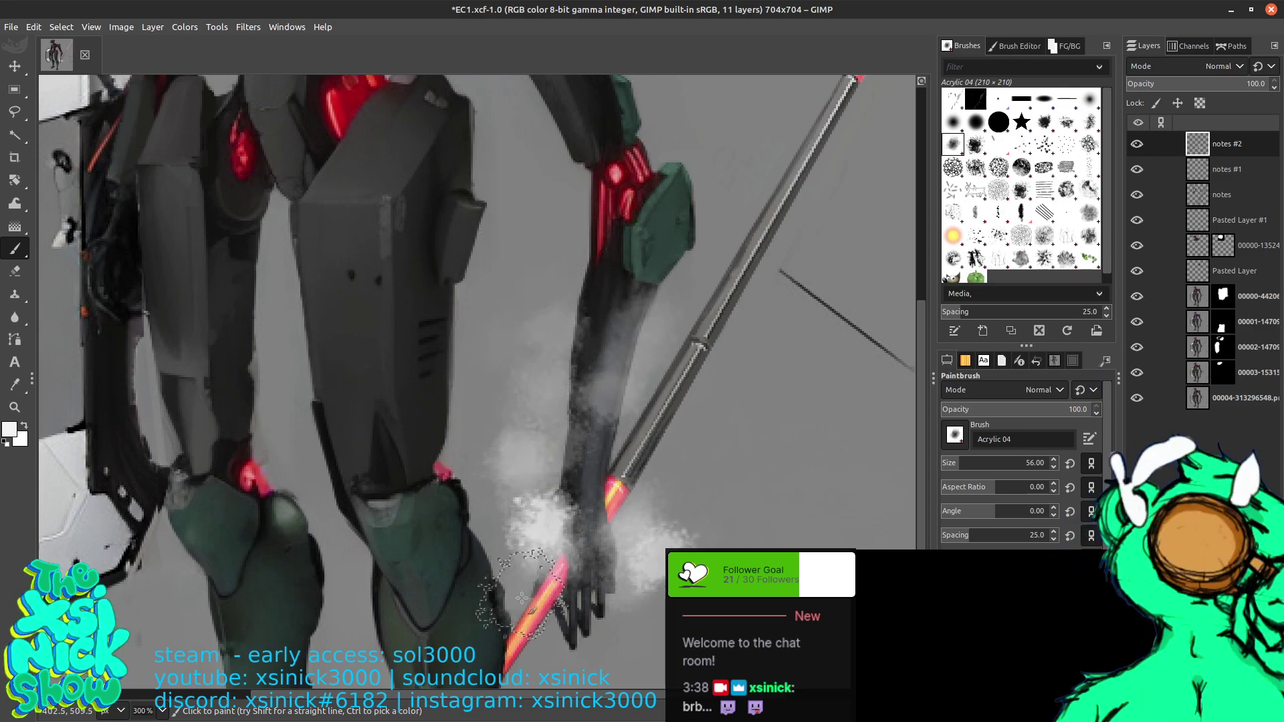
{"action": "scroll", "coordinate": [635, 435], "scroll_direction": "down", "scroll_amount": 2}
{"action": "scroll", "coordinate": [728, 309], "scroll_direction": "down", "scroll_amount": 2}
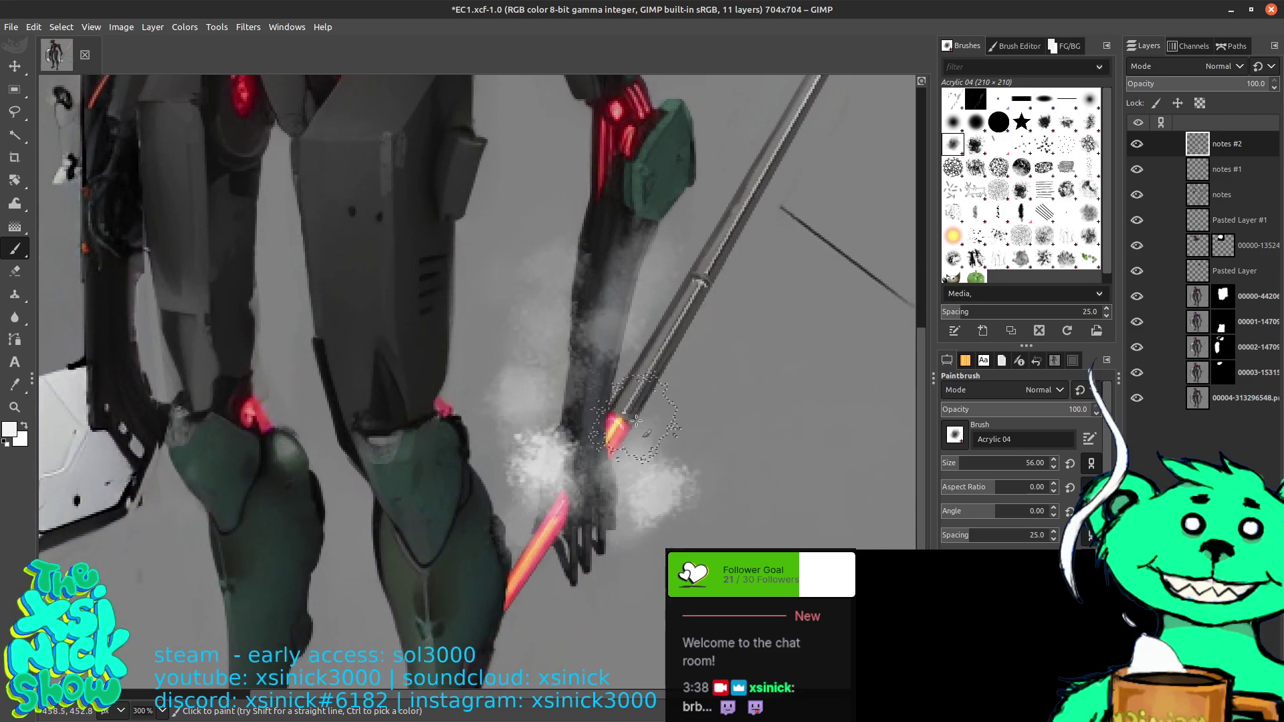
{"action": "scroll", "coordinate": [629, 428], "scroll_direction": "up", "scroll_amount": 1}
{"action": "scroll", "coordinate": [616, 435], "scroll_direction": "up", "scroll_amount": 1}
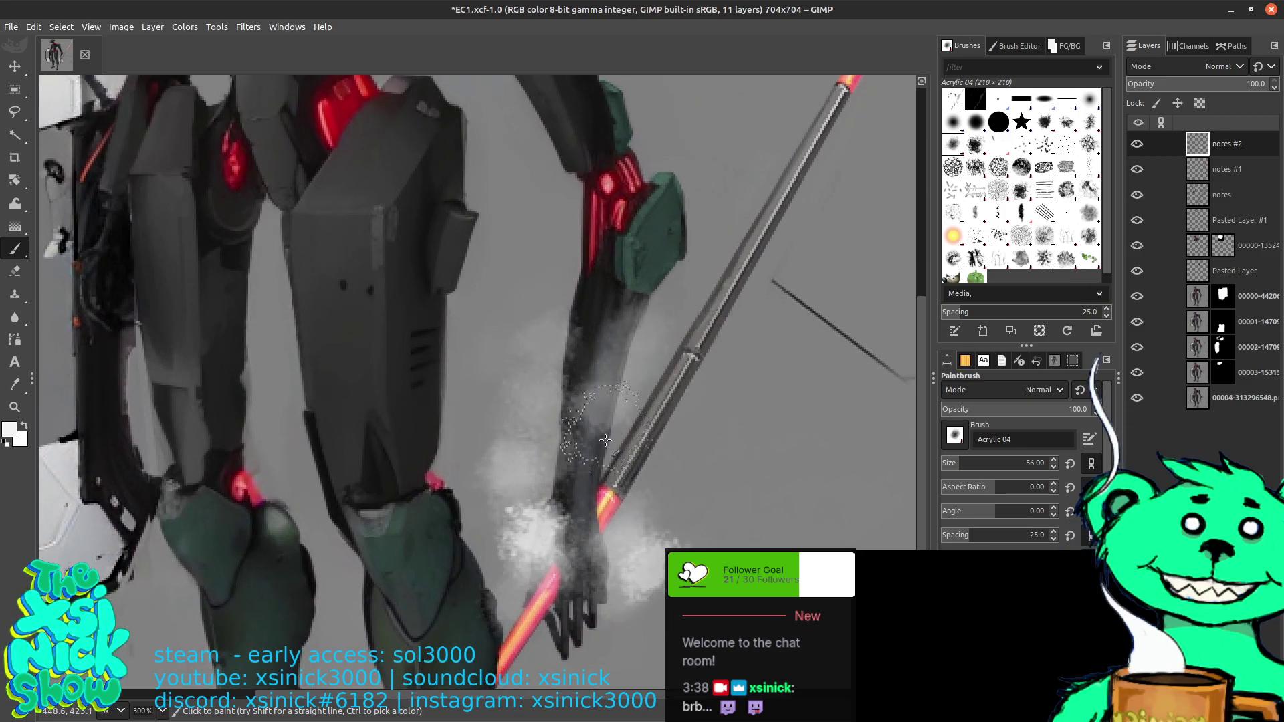
At brush size 30, paint smoke wisps up the dark arm and its right edge
{"action": "key", "text": "bracketleft"}
{"action": "key", "text": "bracketleft"}
{"action": "key", "text": "bracketleft"}
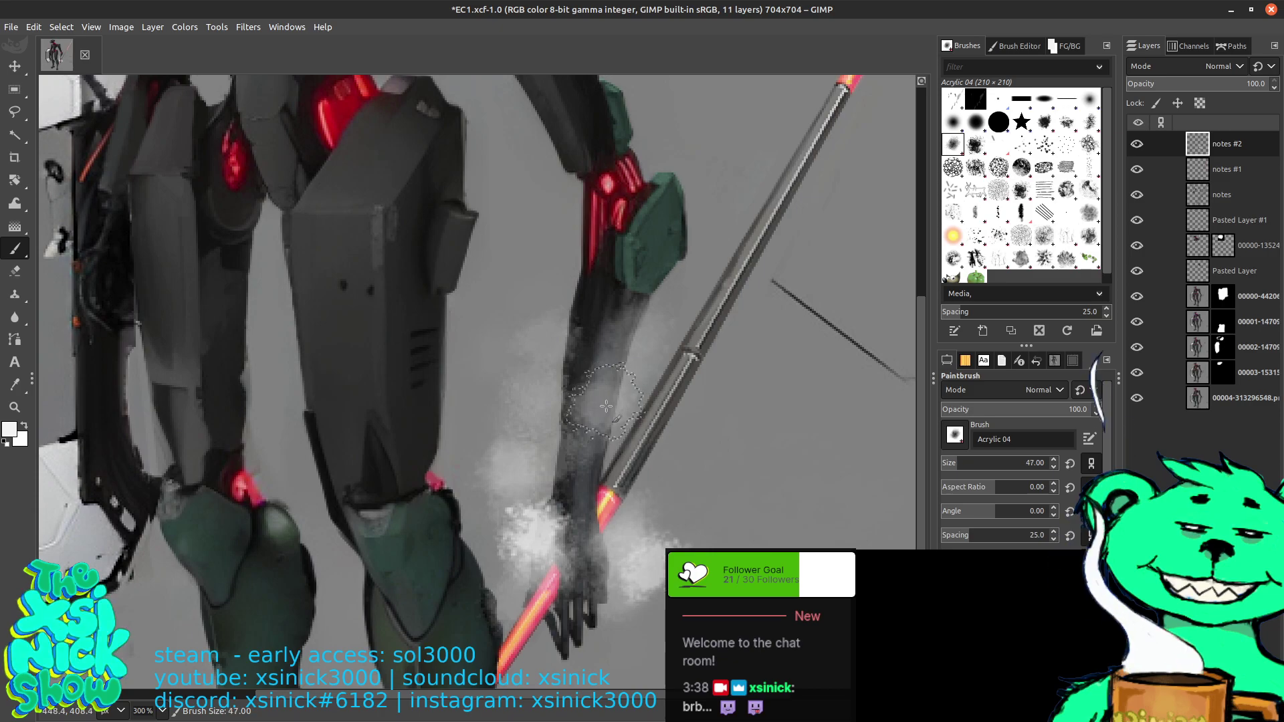
{"action": "key", "text": "bracketleft"}
{"action": "key", "text": "bracketleft"}
{"action": "key", "text": "bracketleft"}
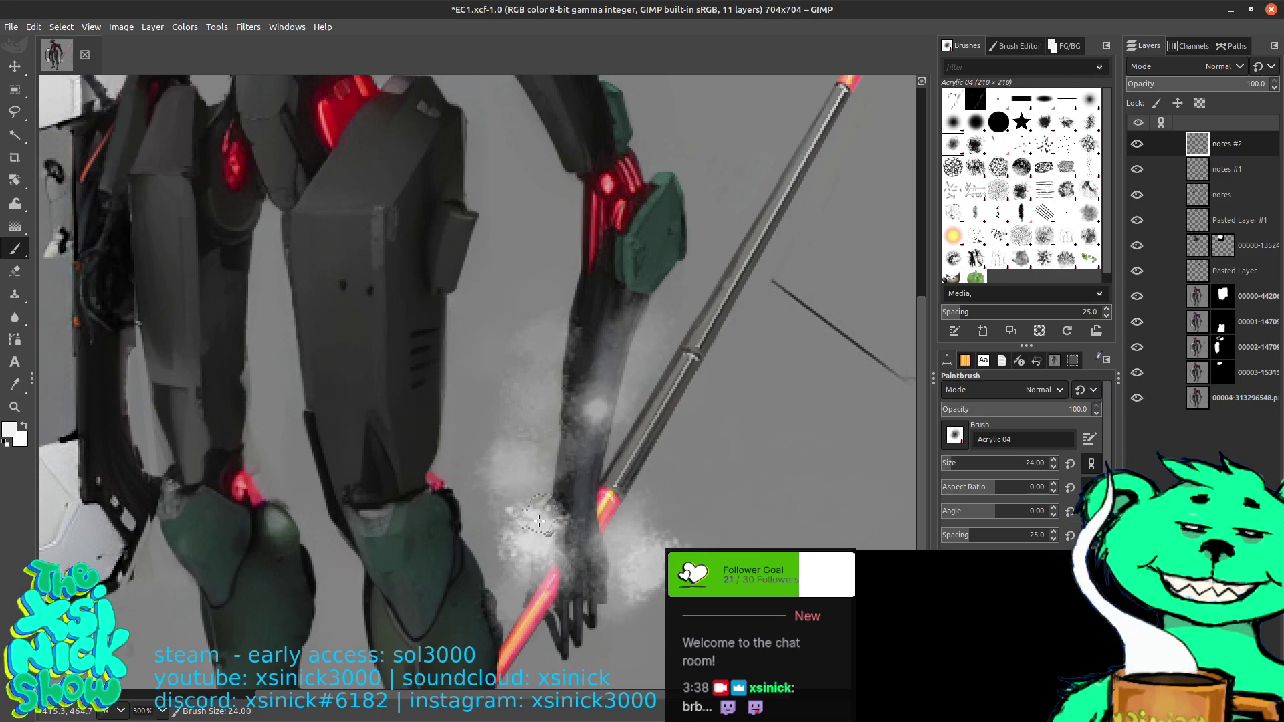
{"action": "mouse_move", "coordinate": [543, 509]}
{"action": "left_mouse_down"}
{"action": "mouse_move", "coordinate": [596, 408]}
{"action": "mouse_move", "coordinate": [528, 482]}
{"action": "left_mouse_up"}
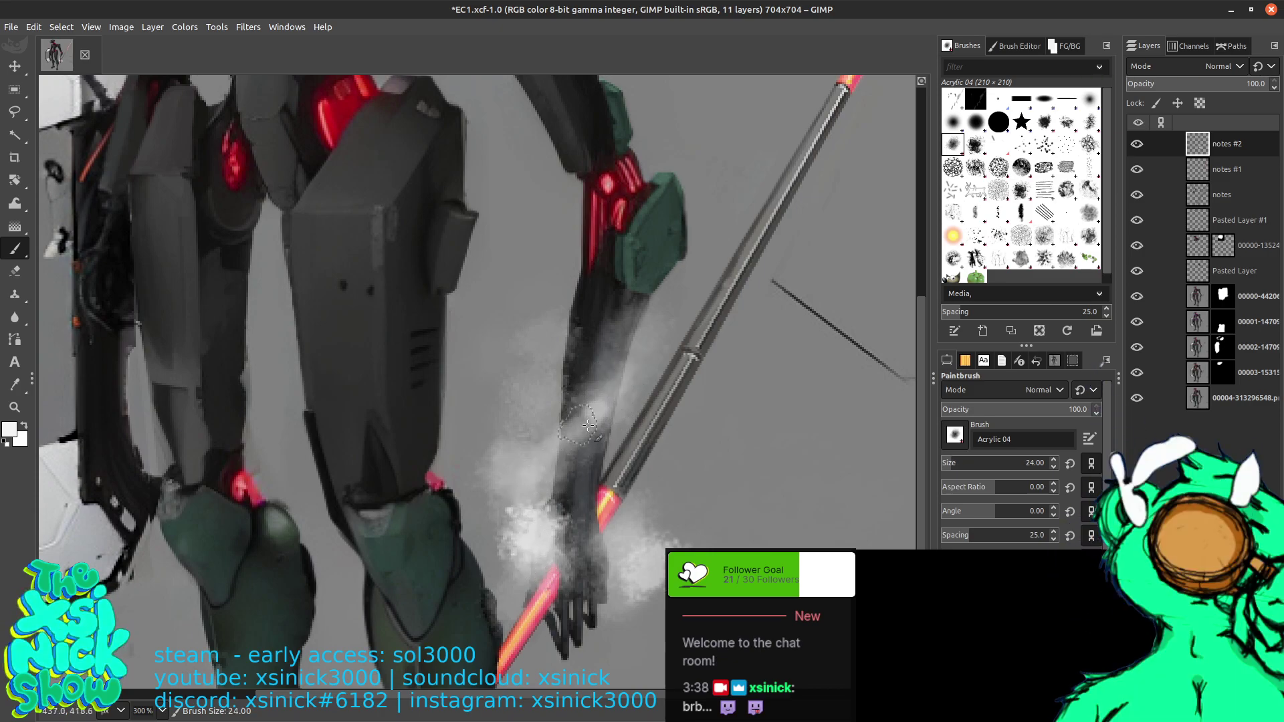
{"action": "left_click_drag", "start_coordinate": [582, 435], "coordinate": [642, 348]}
{"action": "left_click_drag", "start_coordinate": [669, 535], "coordinate": [676, 436]}
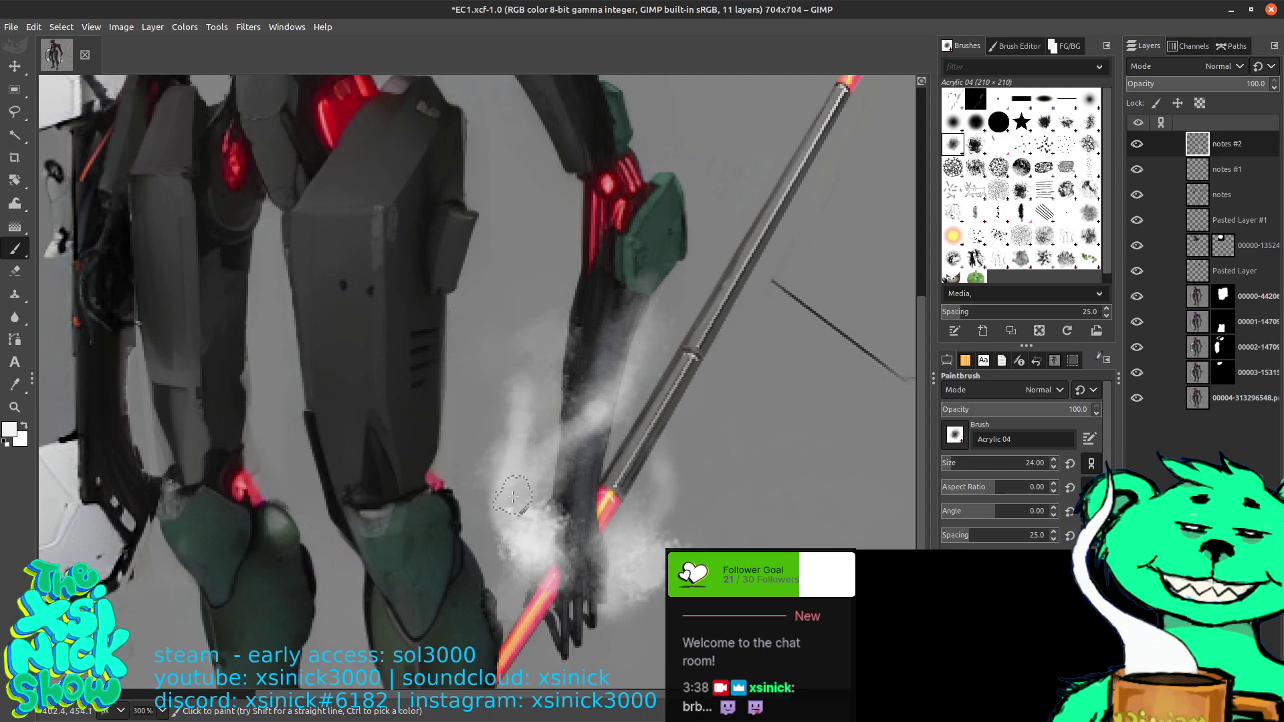
Erase patches of the white smoke around the hand, lower hand and along the forearm into thinner trails
{"action": "key", "text": "shift+e"}
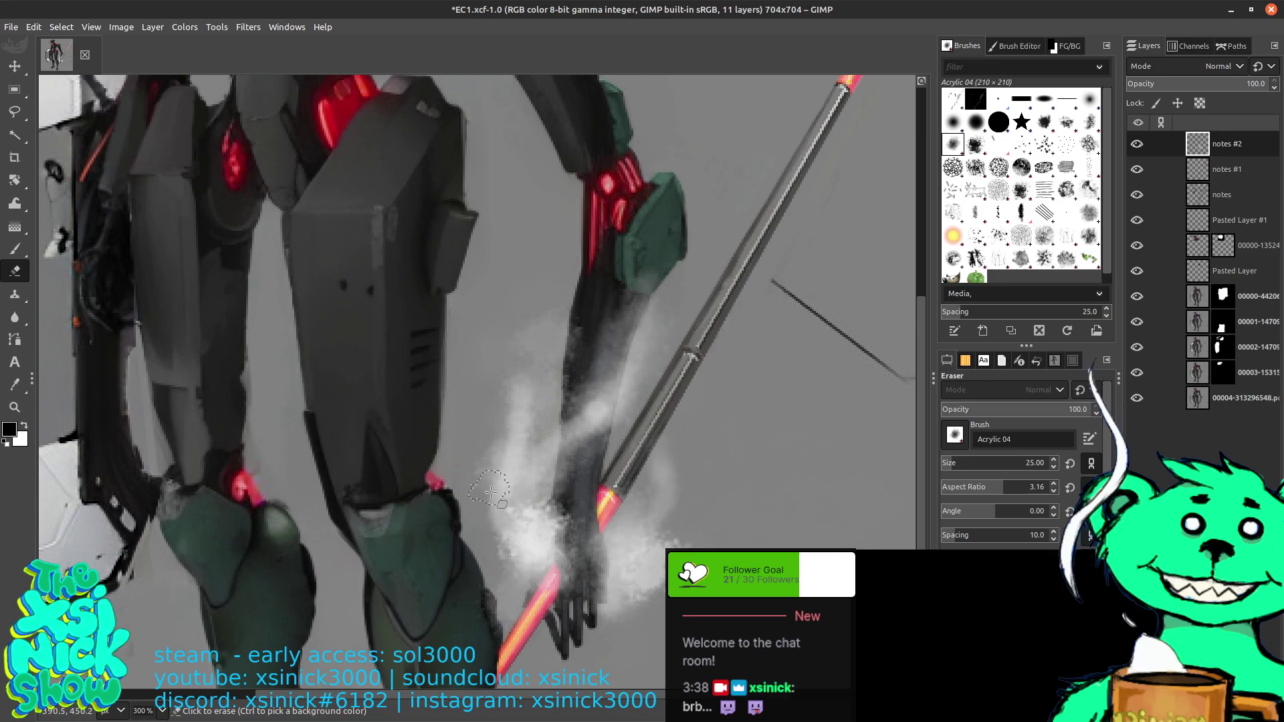
{"action": "mouse_move", "coordinate": [490, 492]}
{"action": "left_mouse_down"}
{"action": "mouse_move", "coordinate": [533, 516]}
{"action": "mouse_move", "coordinate": [572, 573]}
{"action": "left_mouse_up"}
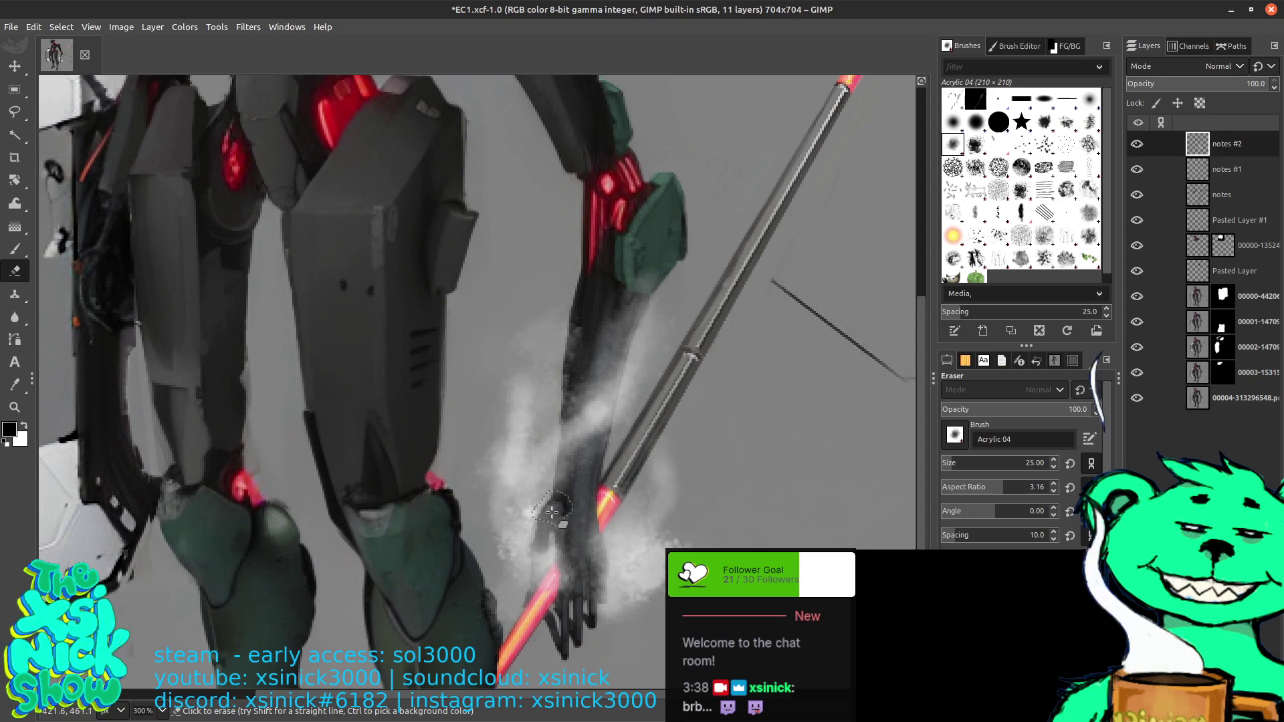
{"action": "left_click_drag", "start_coordinate": [546, 522], "coordinate": [550, 507]}
{"action": "left_click_drag", "start_coordinate": [540, 552], "coordinate": [581, 587]}
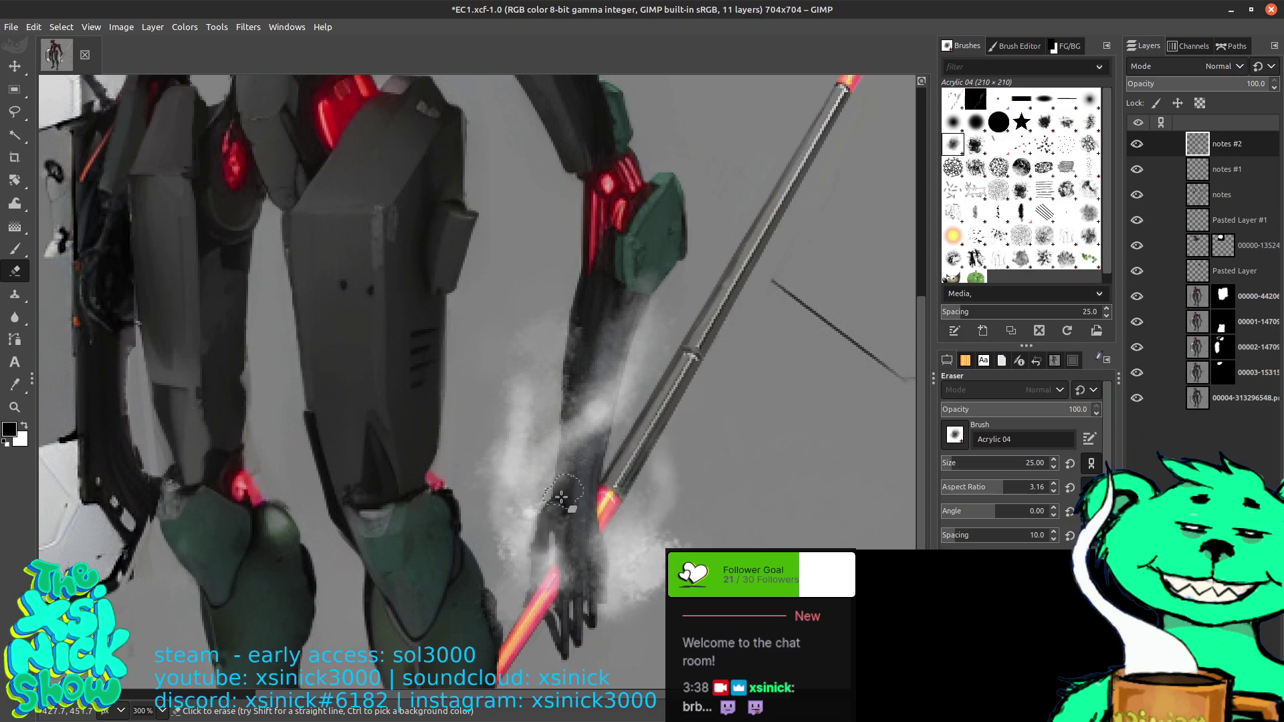
{"action": "left_click_drag", "start_coordinate": [584, 442], "coordinate": [574, 483]}
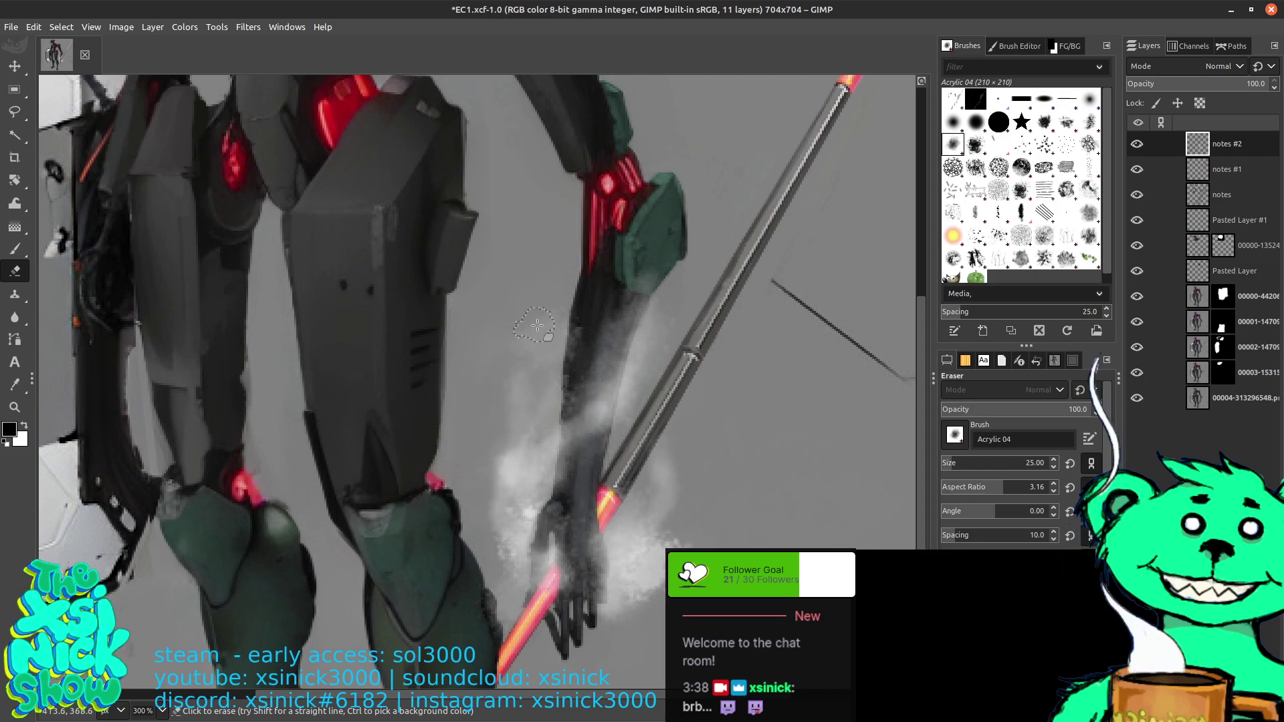
{"action": "left_click_drag", "start_coordinate": [639, 348], "coordinate": [602, 408]}
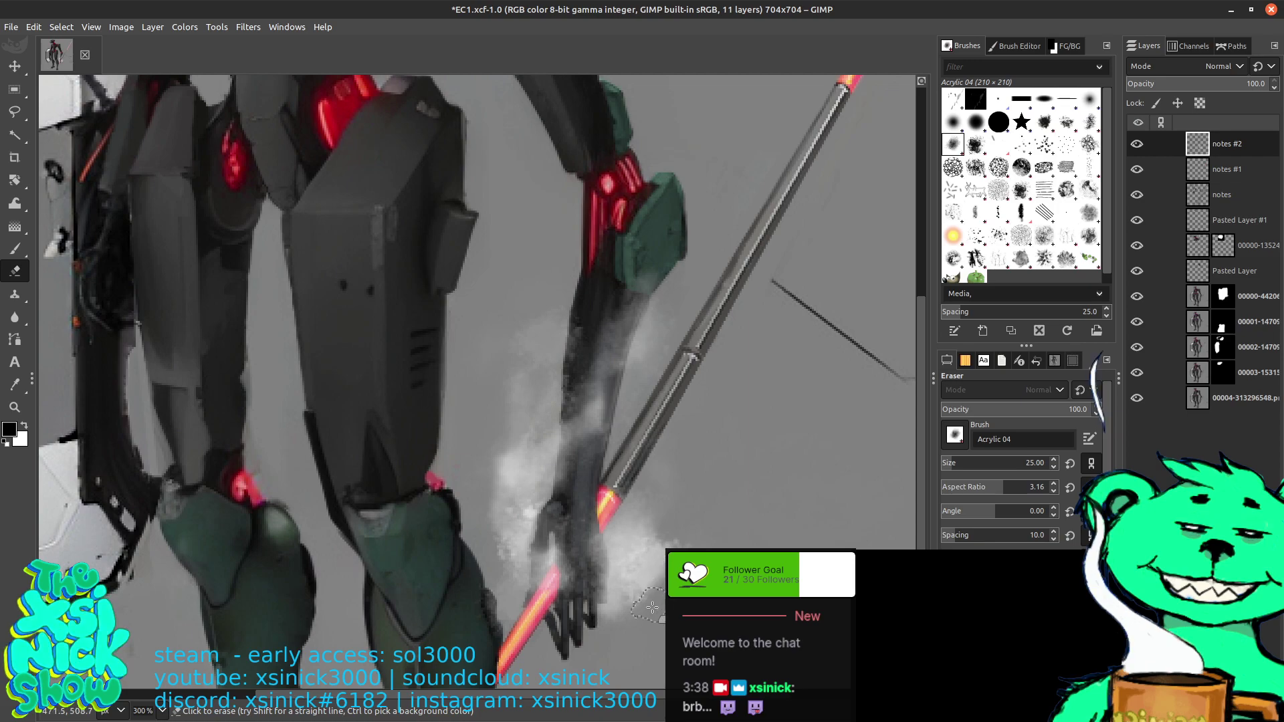
{"action": "left_click_drag", "start_coordinate": [660, 471], "coordinate": [666, 529]}
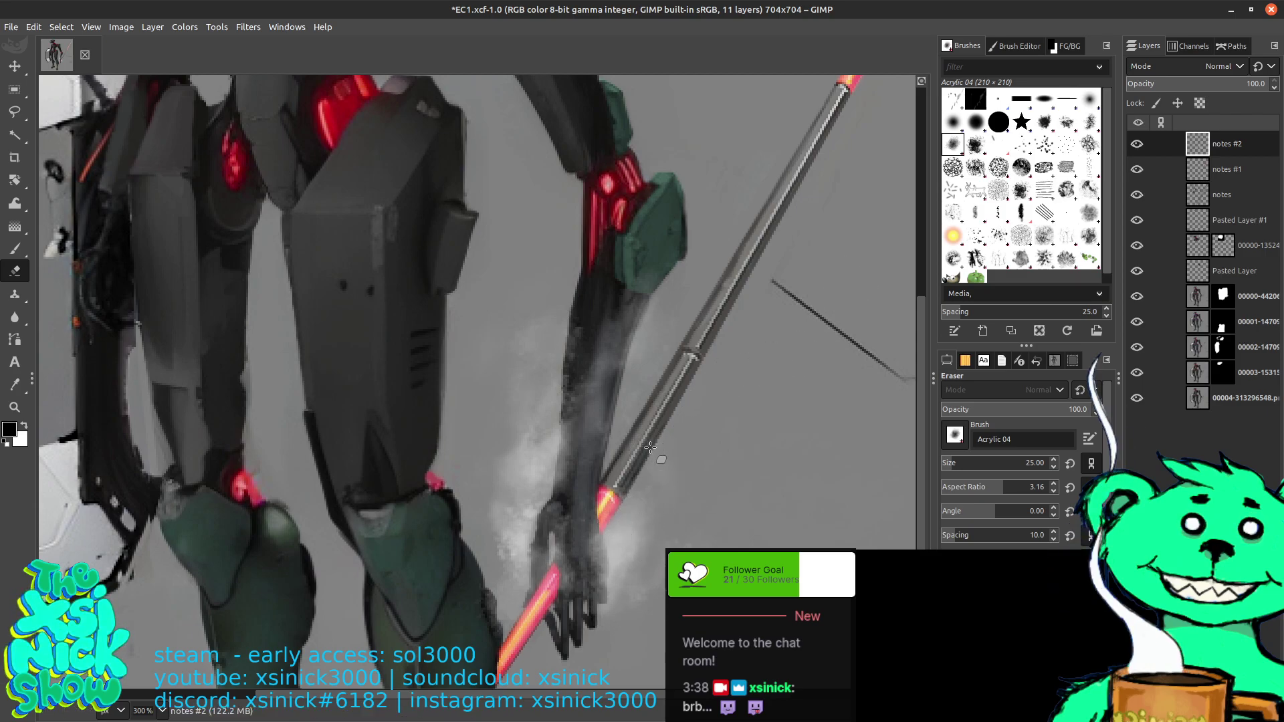
Sample the canvas grey as paint colour and set the Paintbrush to the 1. Pixel brush
{"action": "scroll", "coordinate": [650, 448], "scroll_direction": "down", "scroll_amount": 2, "text": "ctrl"}
{"action": "scroll", "coordinate": [650, 448], "scroll_direction": "down", "scroll_amount": 1, "text": "ctrl"}
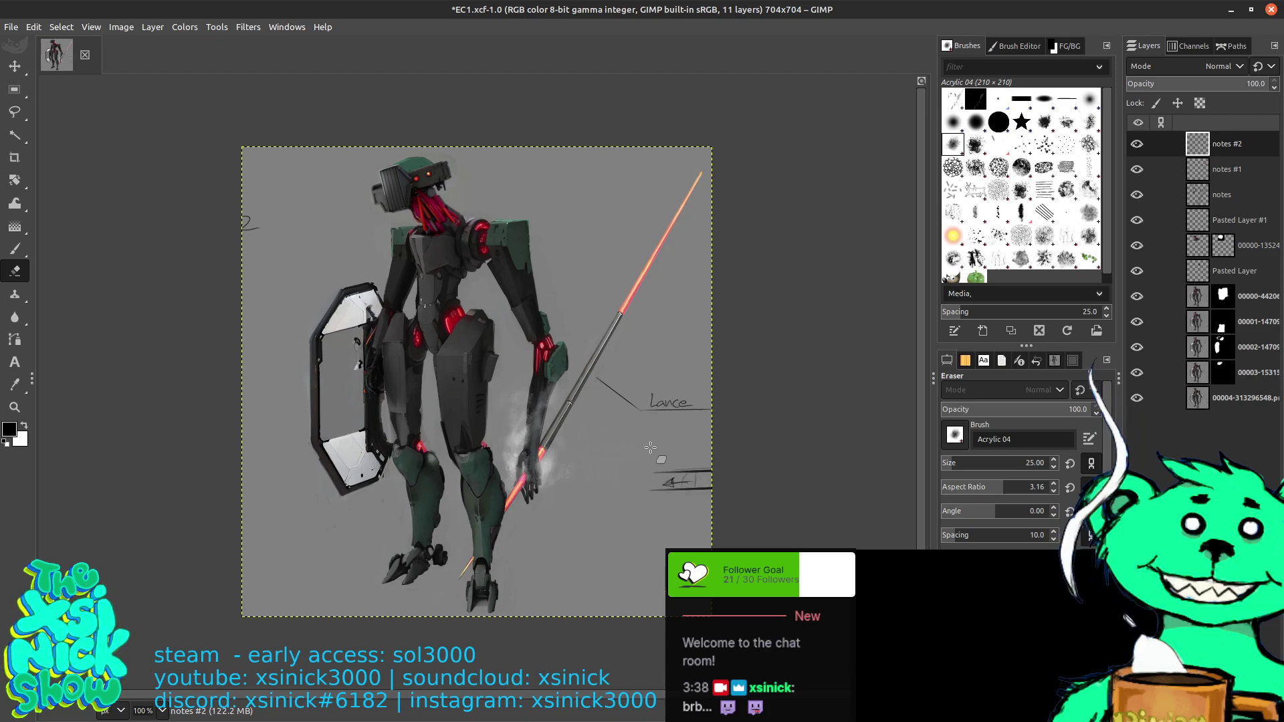
{"action": "left_click", "coordinate": [650, 447], "text": "ctrl"}
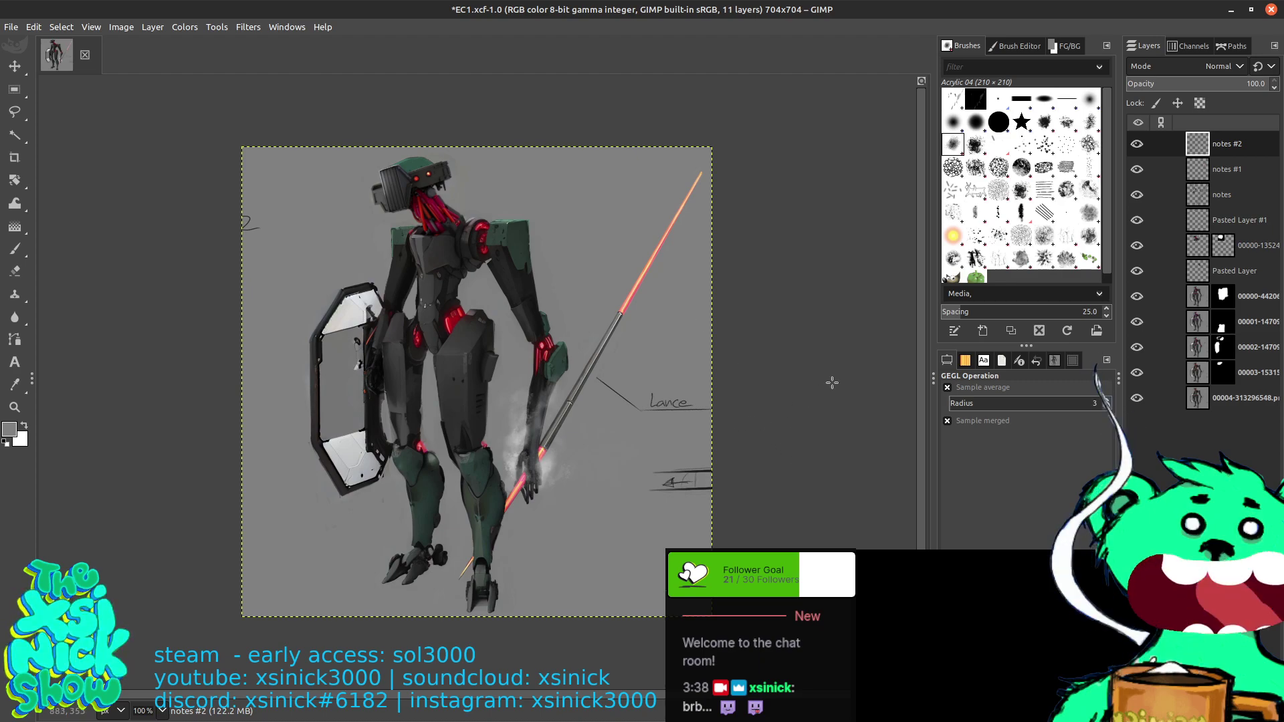
{"action": "left_click", "coordinate": [15, 249]}
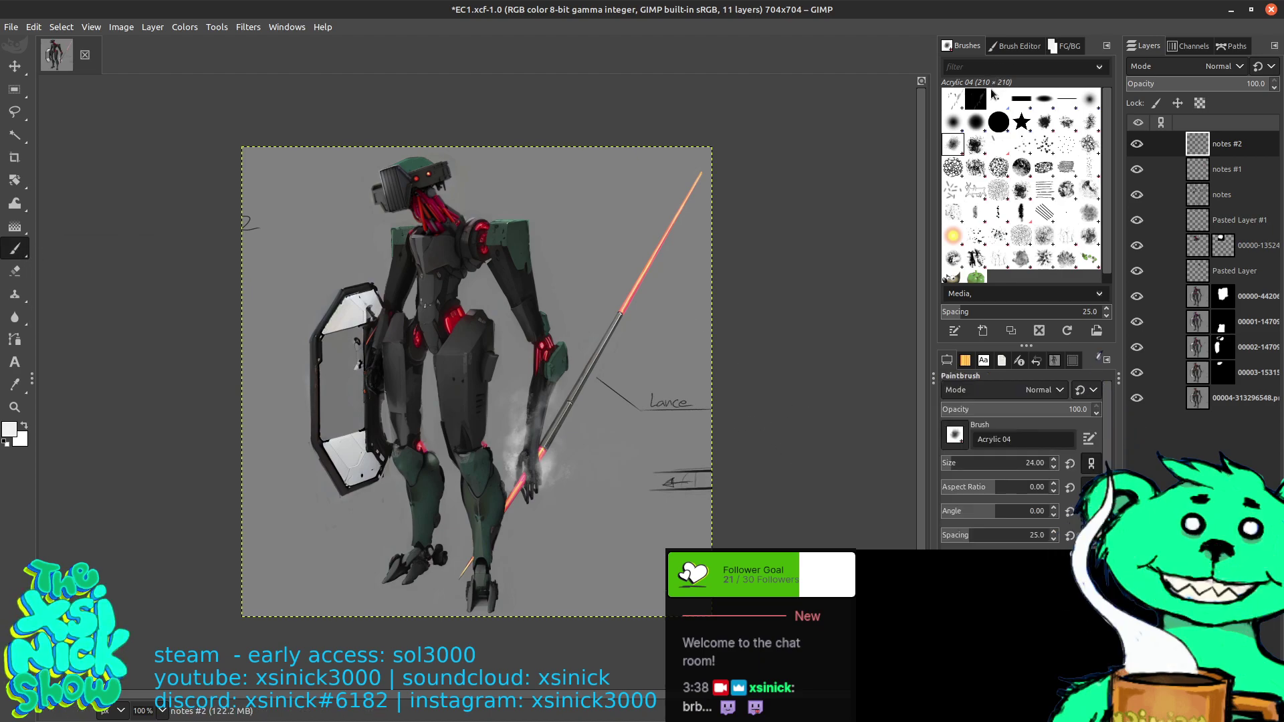
{"action": "left_click", "coordinate": [995, 97]}
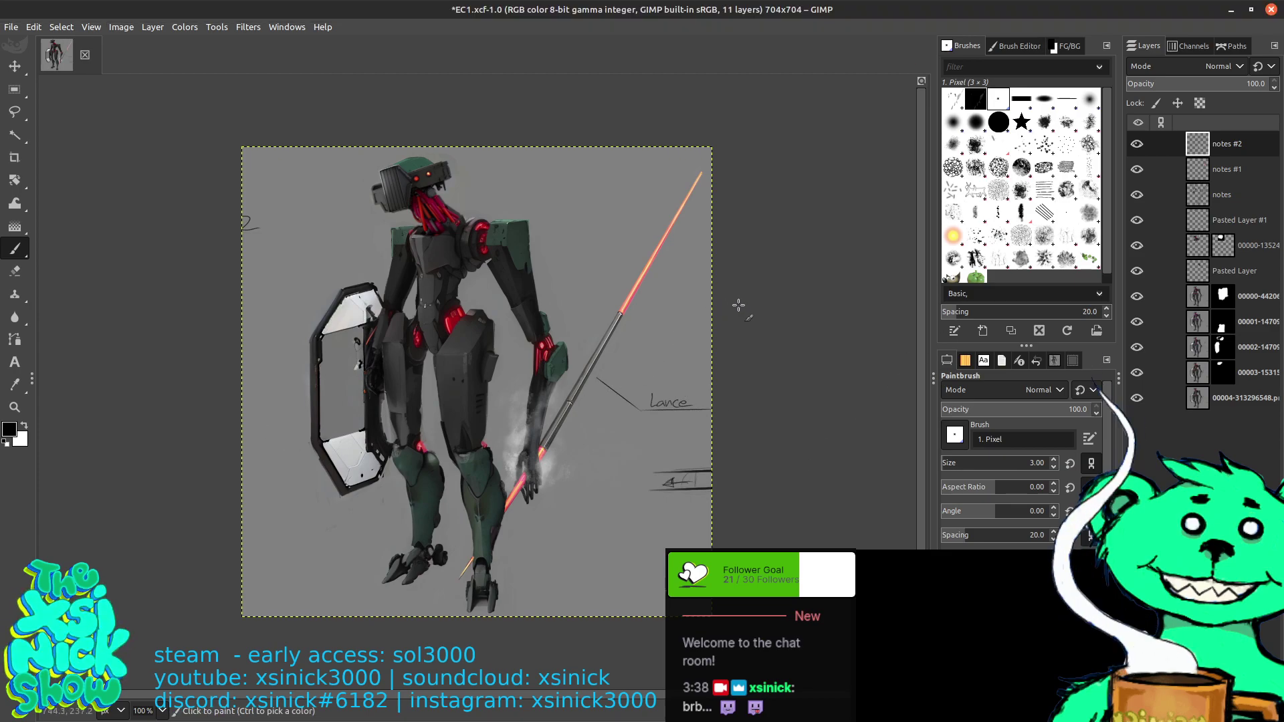
Letter the word HOT above the Lance note with a thinner brush, undoing a stray stroke
{"action": "scroll", "coordinate": [732, 342], "scroll_direction": "up", "scroll_amount": 1}
{"action": "scroll", "coordinate": [736, 344], "scroll_direction": "up", "scroll_amount": 1}
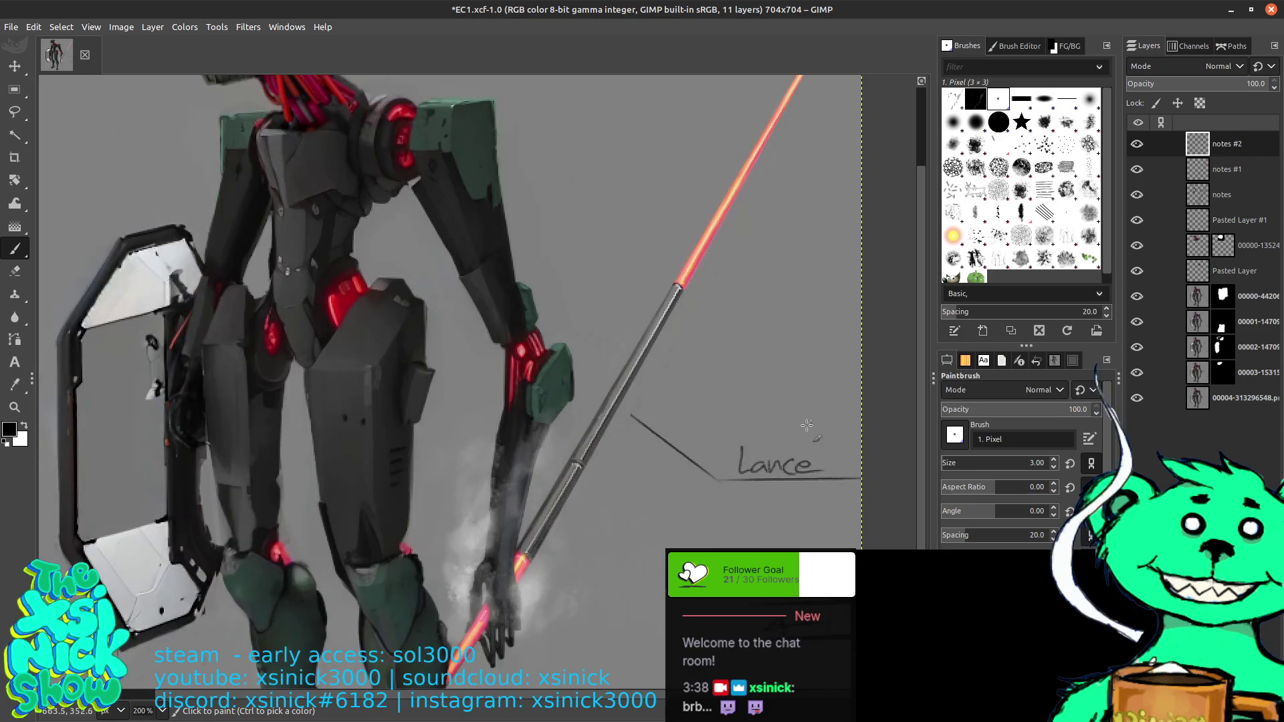
{"action": "left_click_drag", "start_coordinate": [756, 390], "coordinate": [658, 338]}
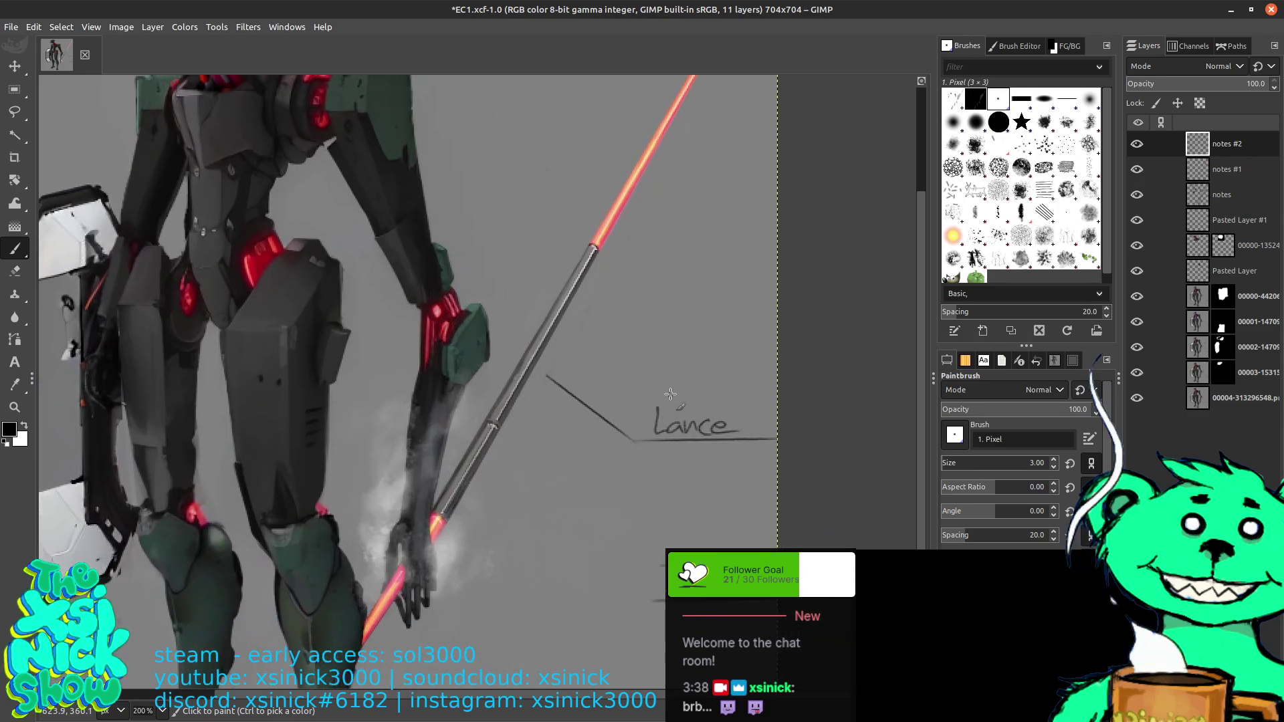
{"action": "left_click_drag", "start_coordinate": [672, 390], "coordinate": [670, 409]}
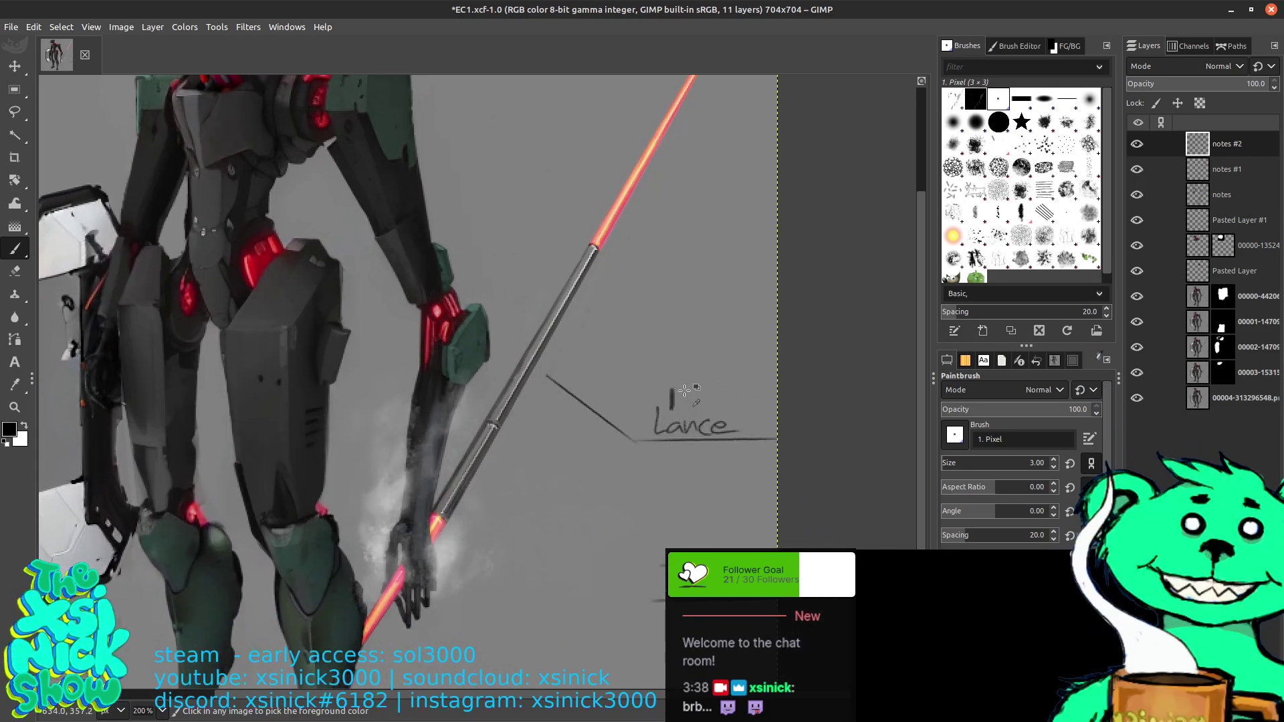
{"action": "key", "text": "ctrl+z"}
{"action": "key", "text": "bracketleft"}
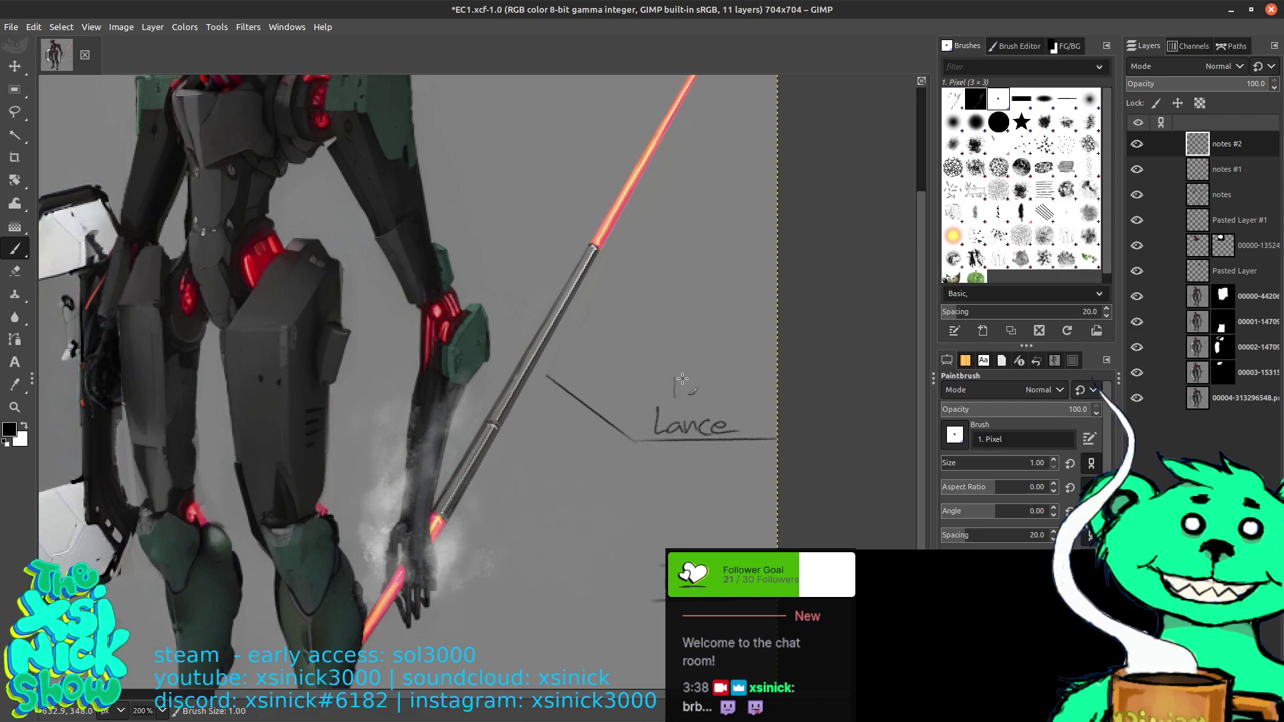
{"action": "mouse_move", "coordinate": [680, 380]}
{"action": "left_mouse_down"}
{"action": "mouse_move", "coordinate": [681, 401]}
{"action": "mouse_move", "coordinate": [698, 395]}
{"action": "left_mouse_up"}
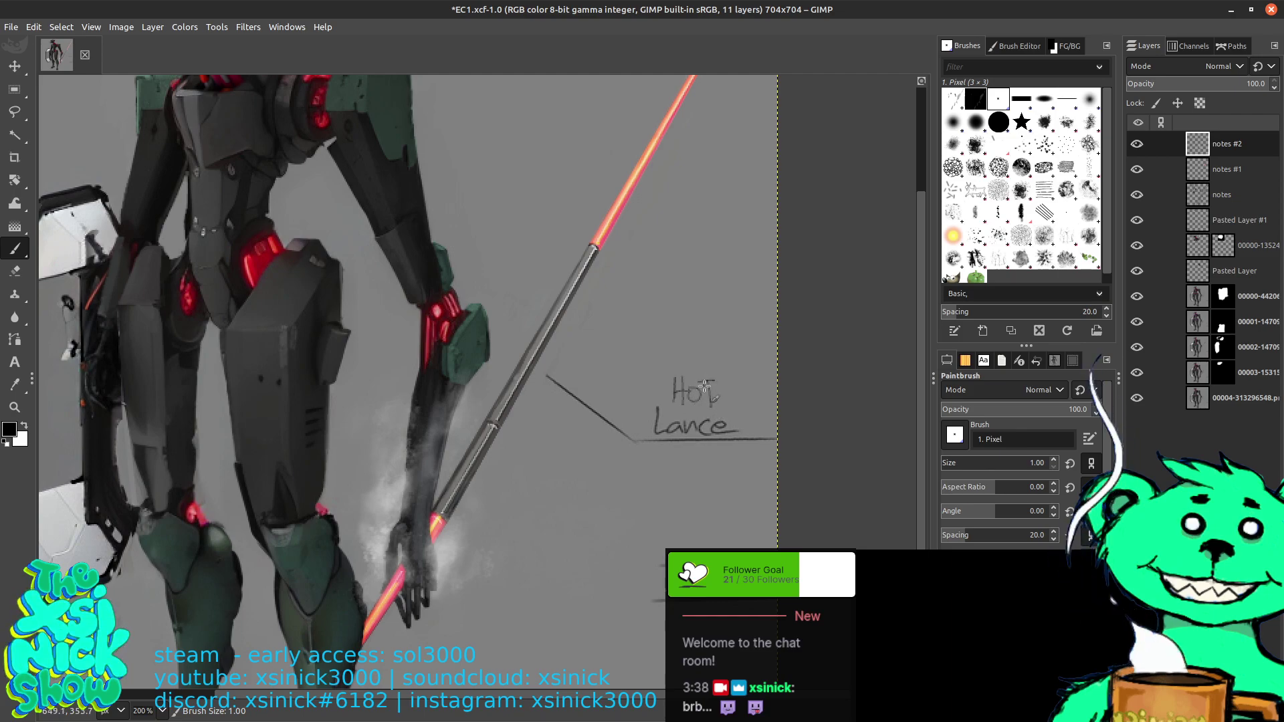
{"action": "scroll", "coordinate": [723, 258], "scroll_direction": "down", "scroll_amount": 2}
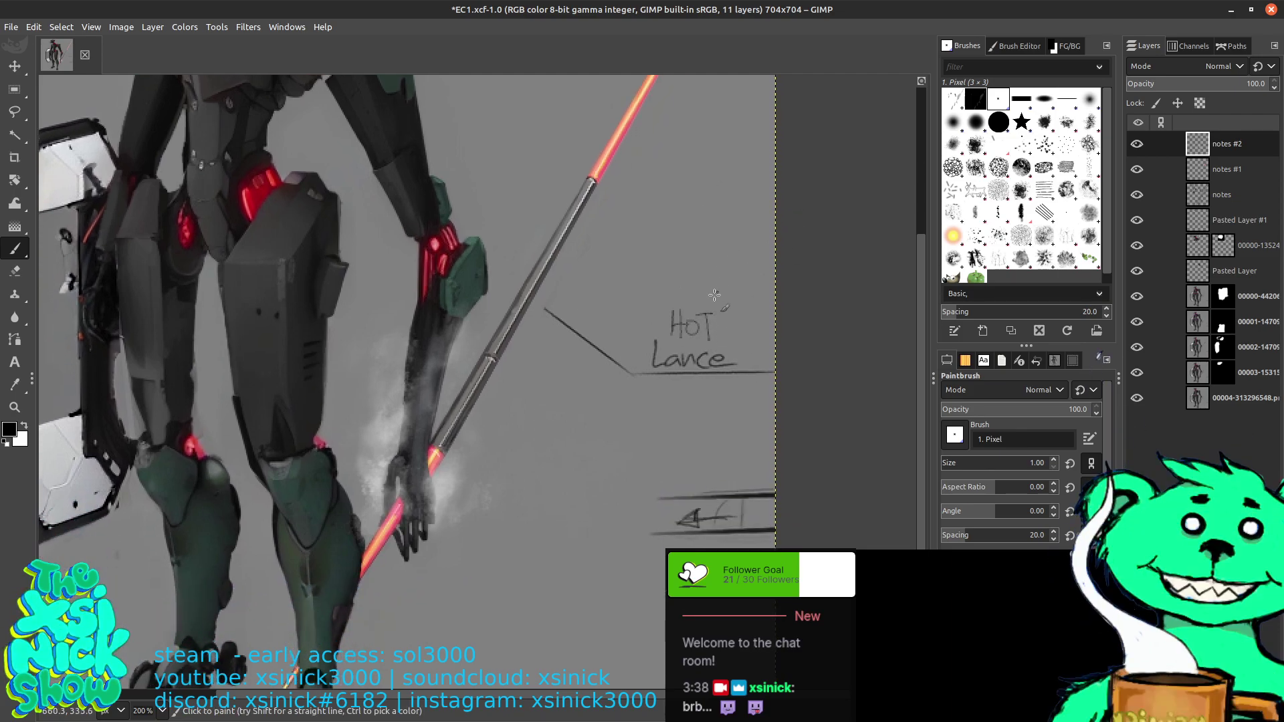
{"action": "left_click", "coordinate": [14, 111]}
Outline the stray lower-right arrow note and pick the gray background as paint colour
{"action": "left_click_drag", "start_coordinate": [797, 461], "coordinate": [827, 423]}
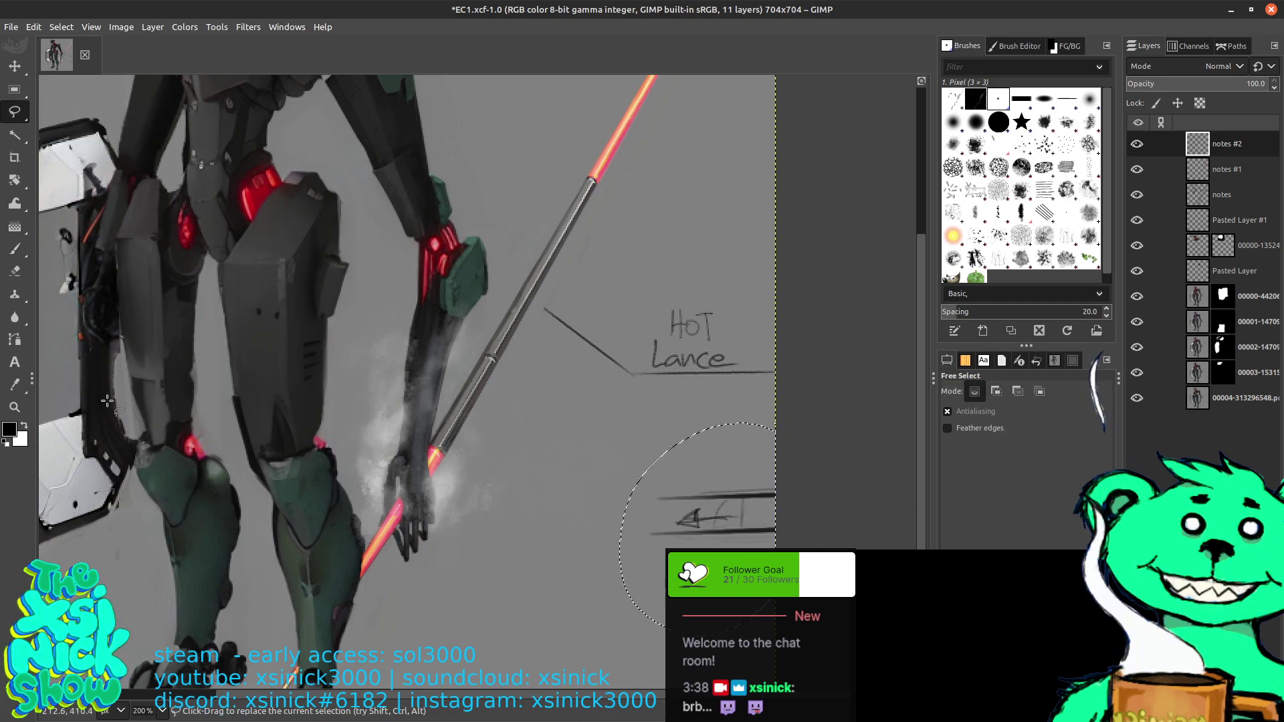
{"action": "left_click", "coordinate": [14, 385]}
{"action": "left_click", "coordinate": [613, 419]}
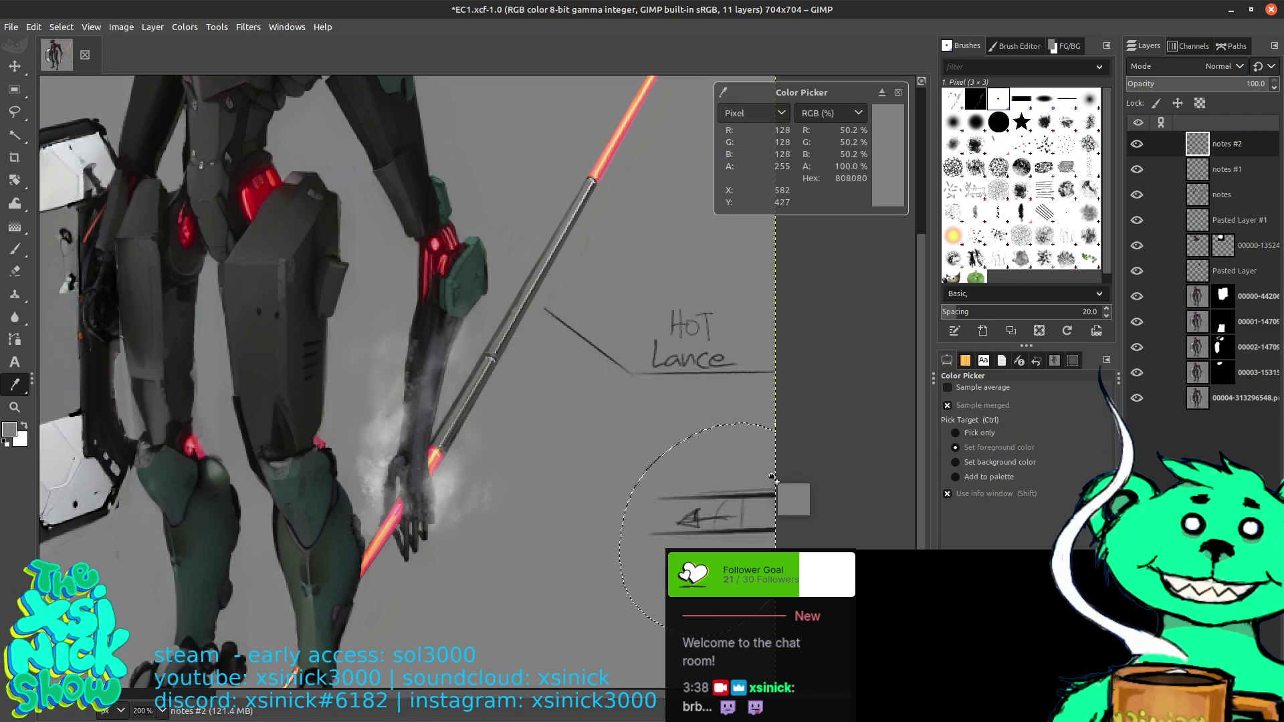
Loop a closed freehand selection around the 2 mark at the top left
{"action": "scroll", "coordinate": [346, 310], "scroll_direction": "up", "scroll_amount": 10}
{"action": "scroll", "coordinate": [347, 310], "scroll_direction": "left", "scroll_amount": 5}
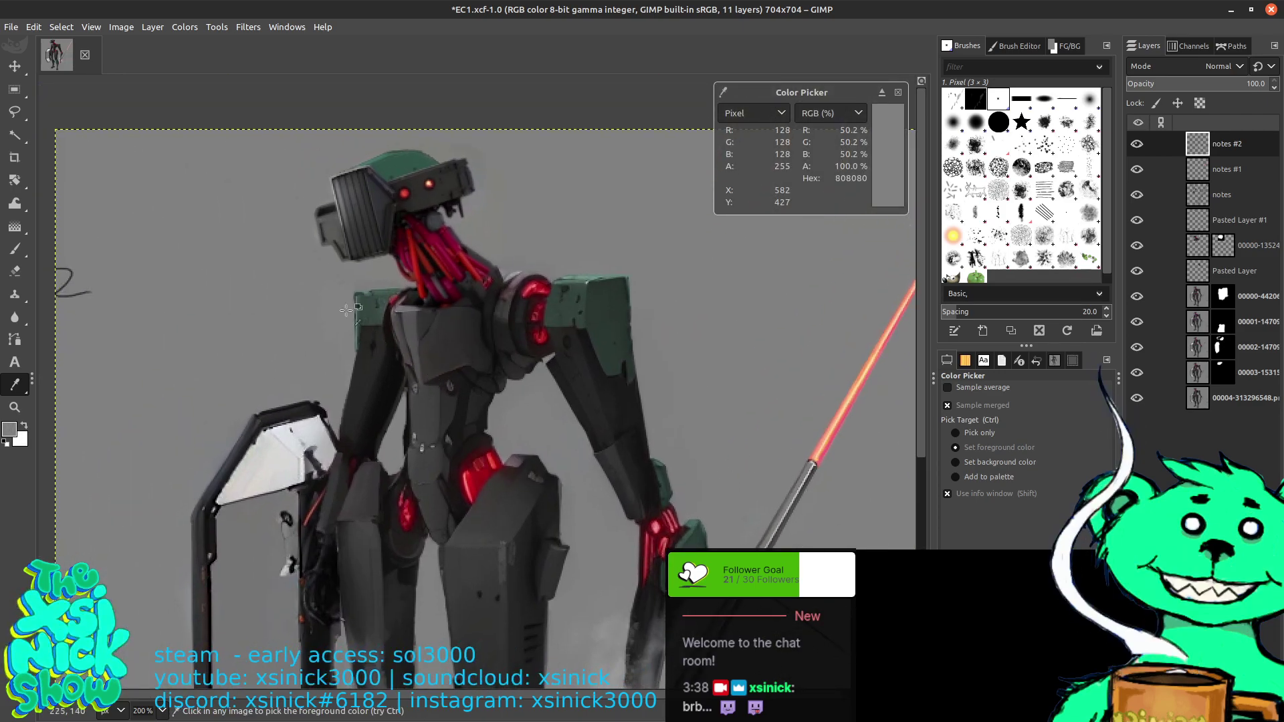
{"action": "key", "text": "f"}
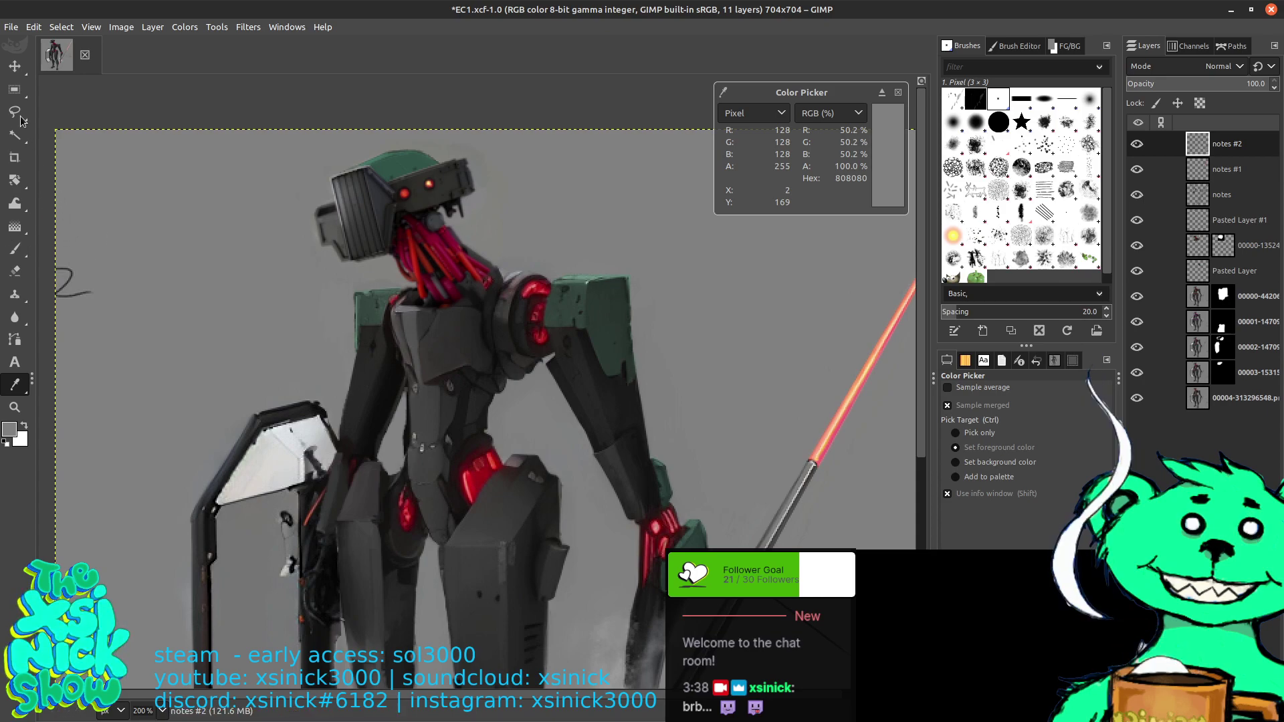
{"action": "left_click_drag", "start_coordinate": [72, 233], "coordinate": [39, 199]}
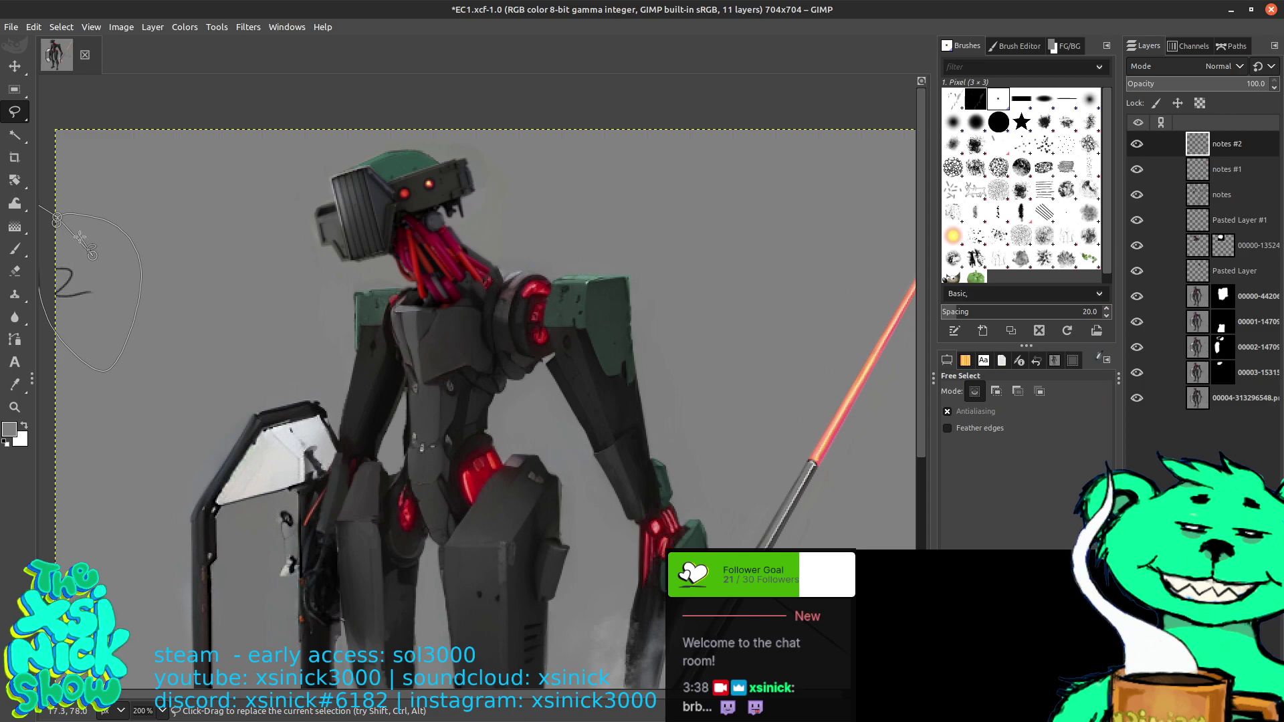
{"action": "left_click", "coordinate": [99, 279]}
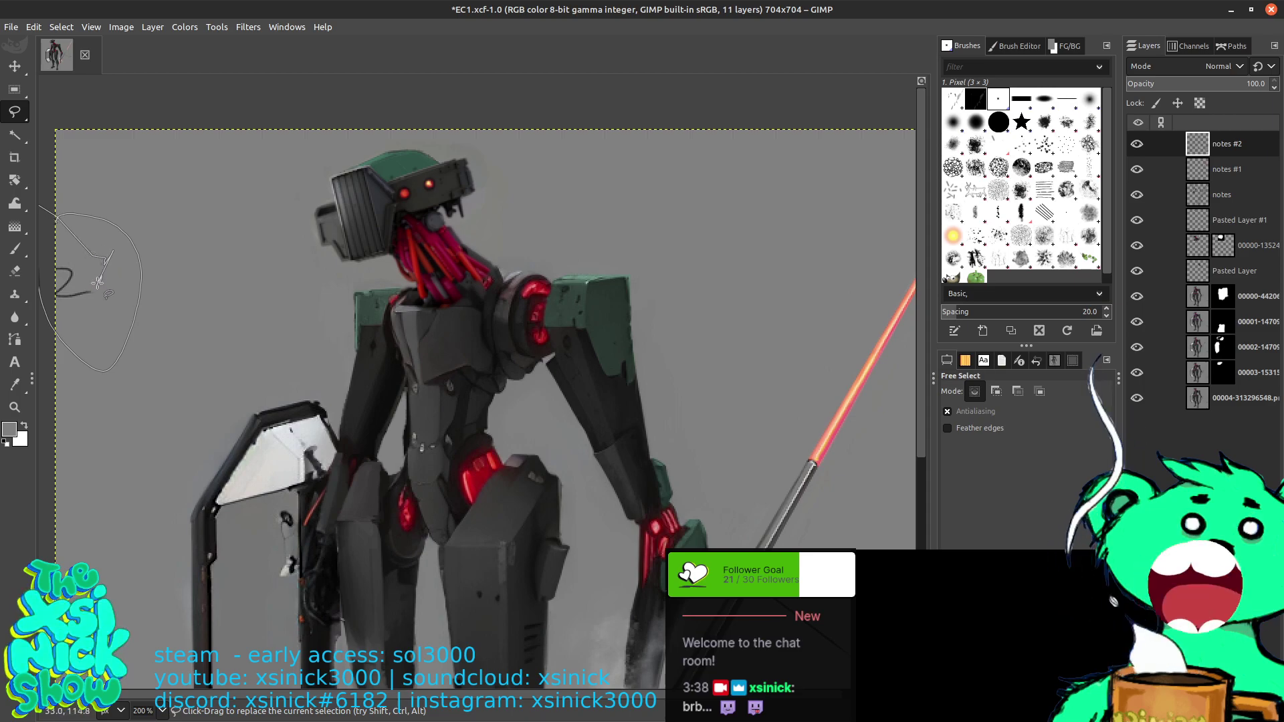
{"action": "left_click", "coordinate": [110, 260]}
{"action": "double_click", "coordinate": [62, 216]}
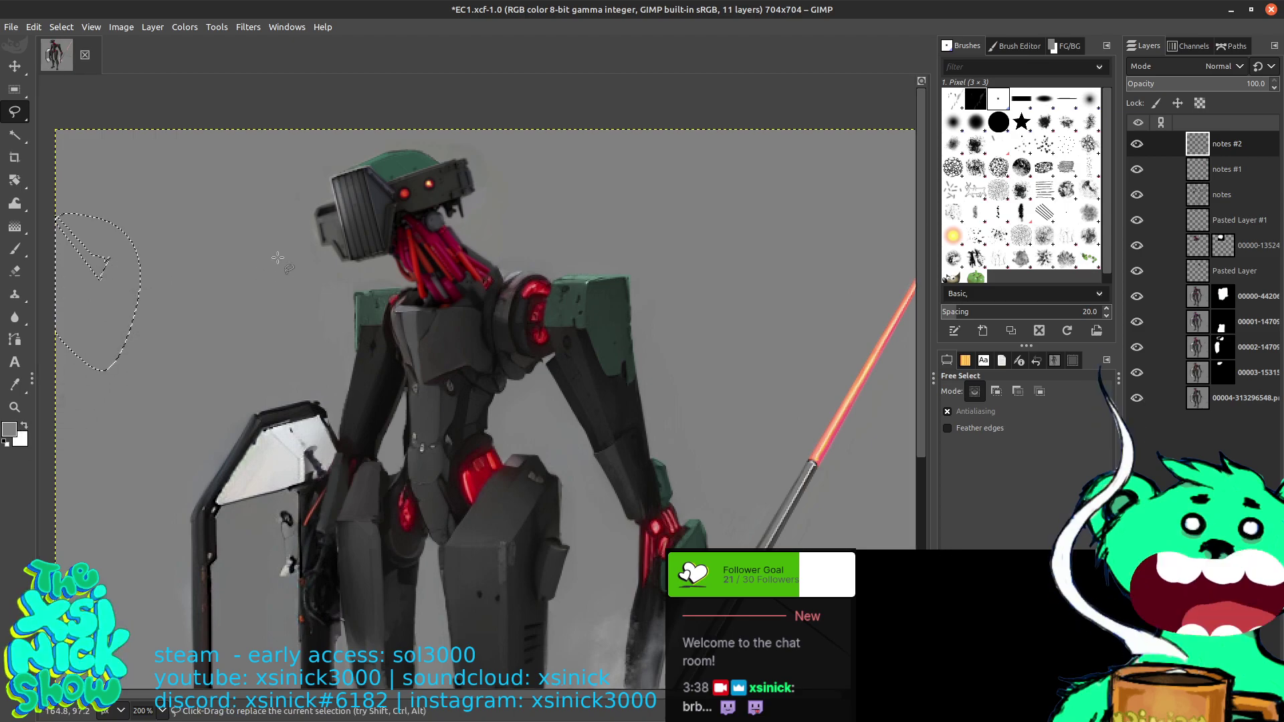
{"action": "scroll", "coordinate": [472, 244], "scroll_direction": "up", "scroll_amount": 1}
{"action": "scroll", "coordinate": [472, 244], "scroll_direction": "left", "scroll_amount": 2}
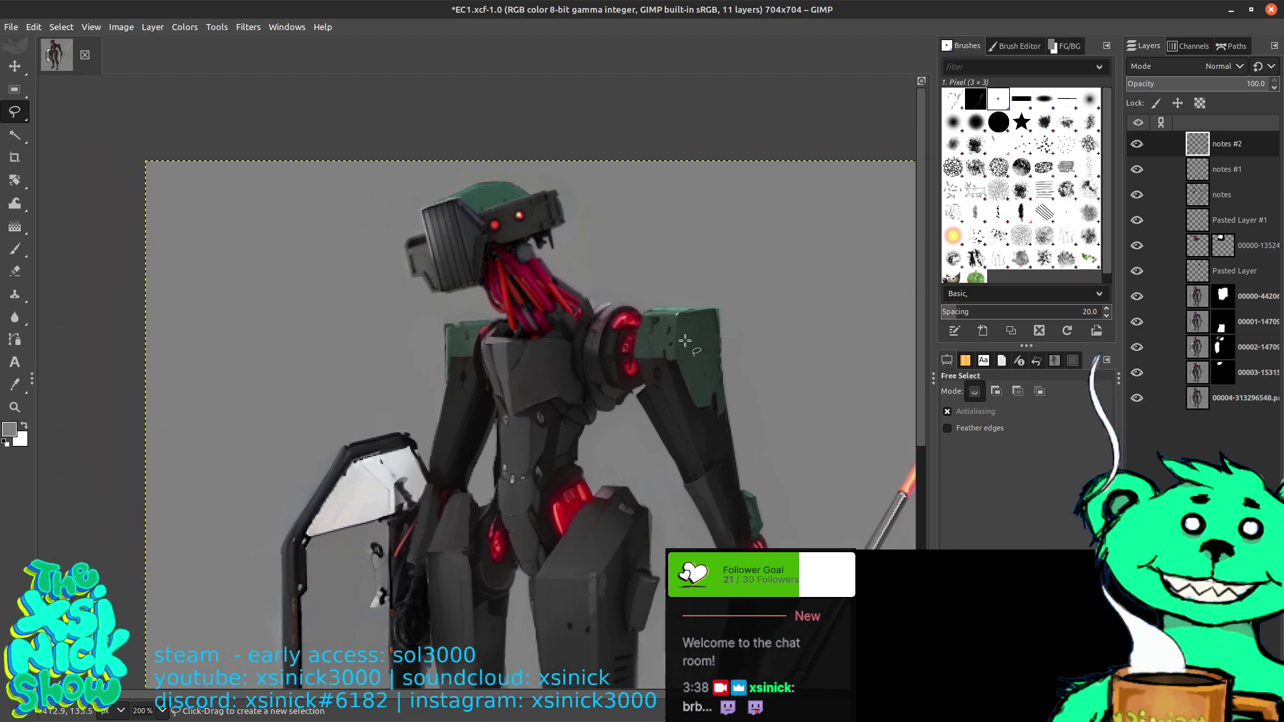
{"action": "scroll", "coordinate": [560, 218], "scroll_direction": "down", "scroll_amount": 1}
{"action": "scroll", "coordinate": [560, 218], "scroll_direction": "right", "scroll_amount": 4}
{"action": "scroll", "coordinate": [675, 294], "scroll_direction": "down", "scroll_amount": 3}
{"action": "scroll", "coordinate": [663, 295], "scroll_direction": "down", "scroll_amount": 5}
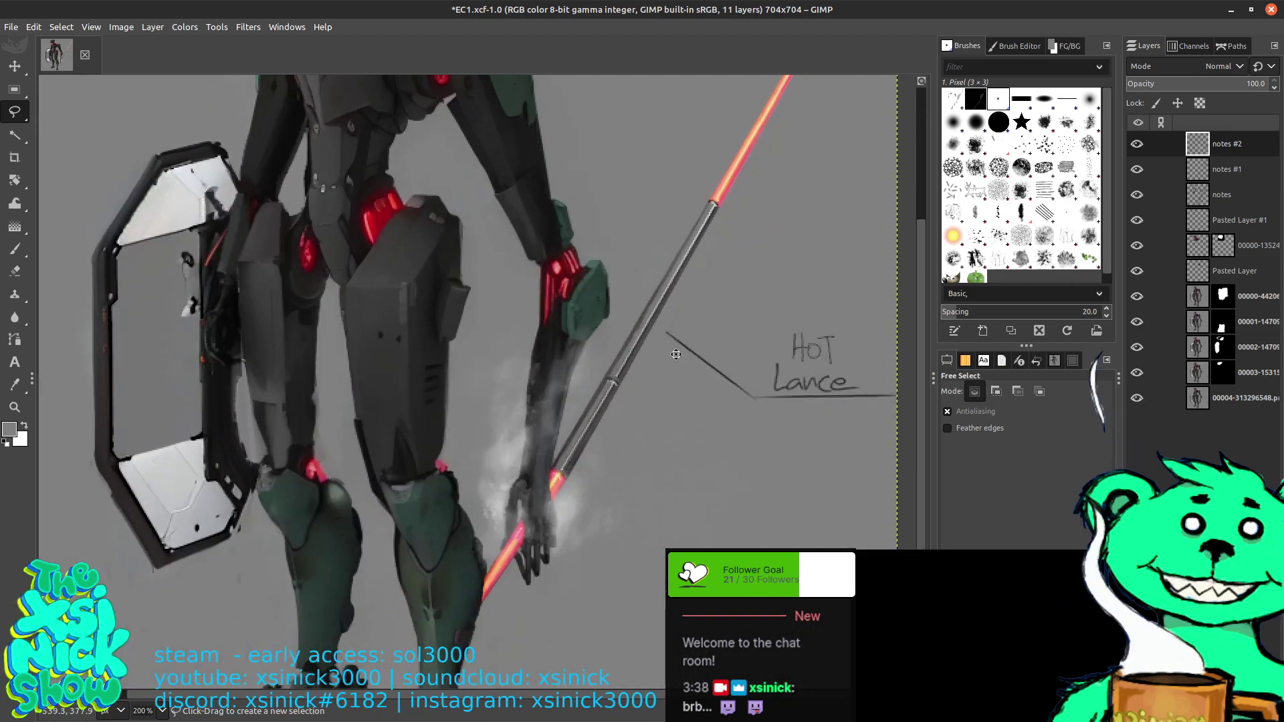
{"action": "scroll", "coordinate": [649, 295], "scroll_direction": "down", "scroll_amount": 5}
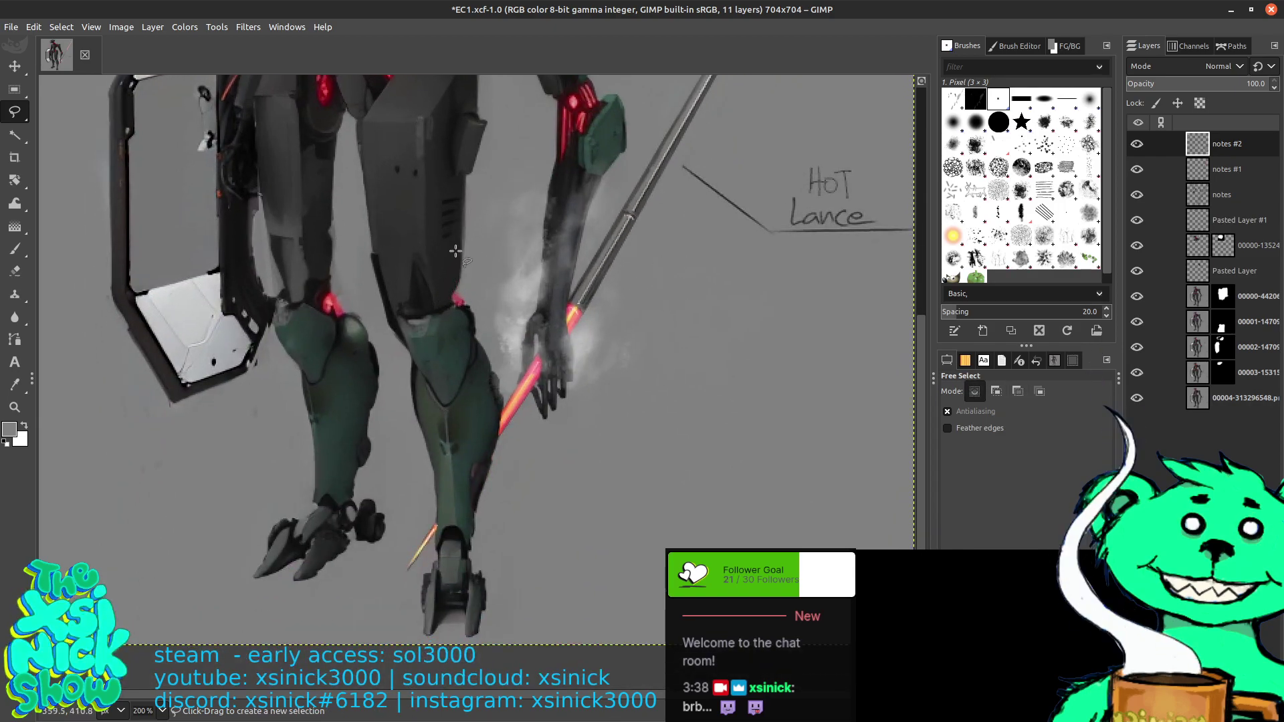
Paint a signature and the year 2023 below the robot's right foot, then view at 100%
{"action": "left_click", "coordinate": [15, 248]}
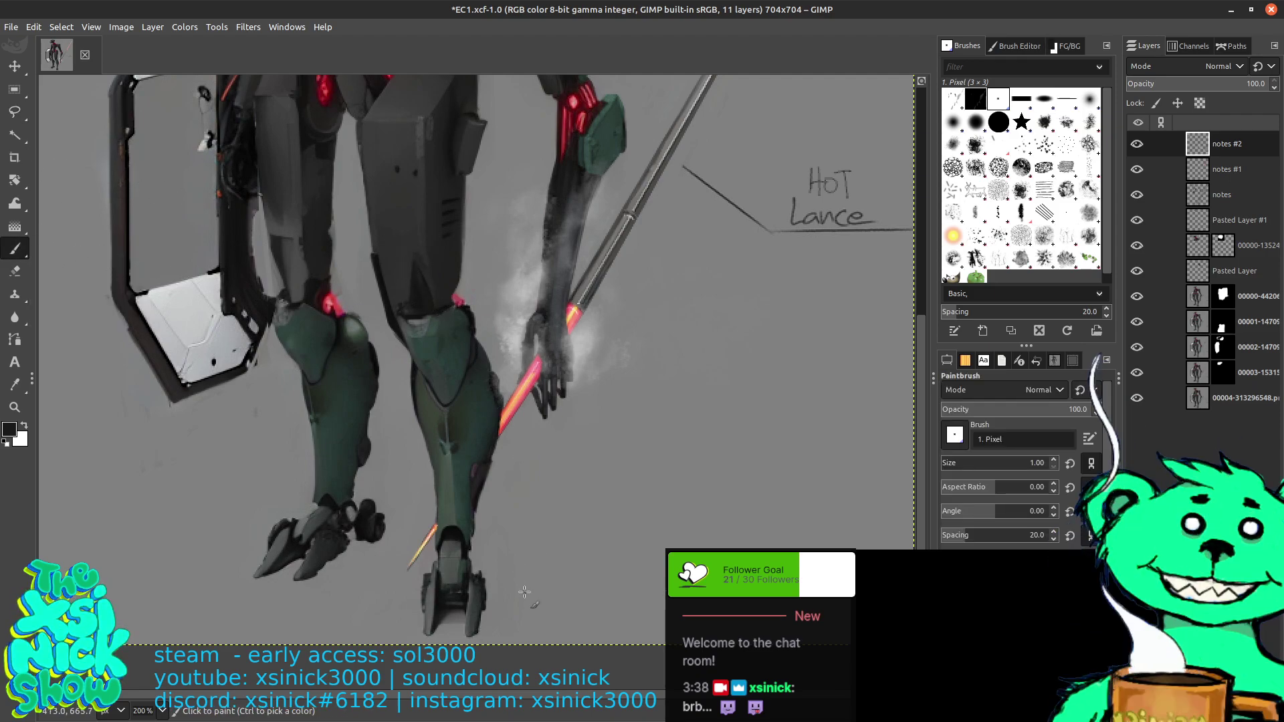
{"action": "mouse_move", "coordinate": [523, 551]}
{"action": "left_mouse_down"}
{"action": "mouse_move", "coordinate": [539, 590]}
{"action": "mouse_move", "coordinate": [570, 588]}
{"action": "mouse_move", "coordinate": [574, 605]}
{"action": "left_mouse_up"}
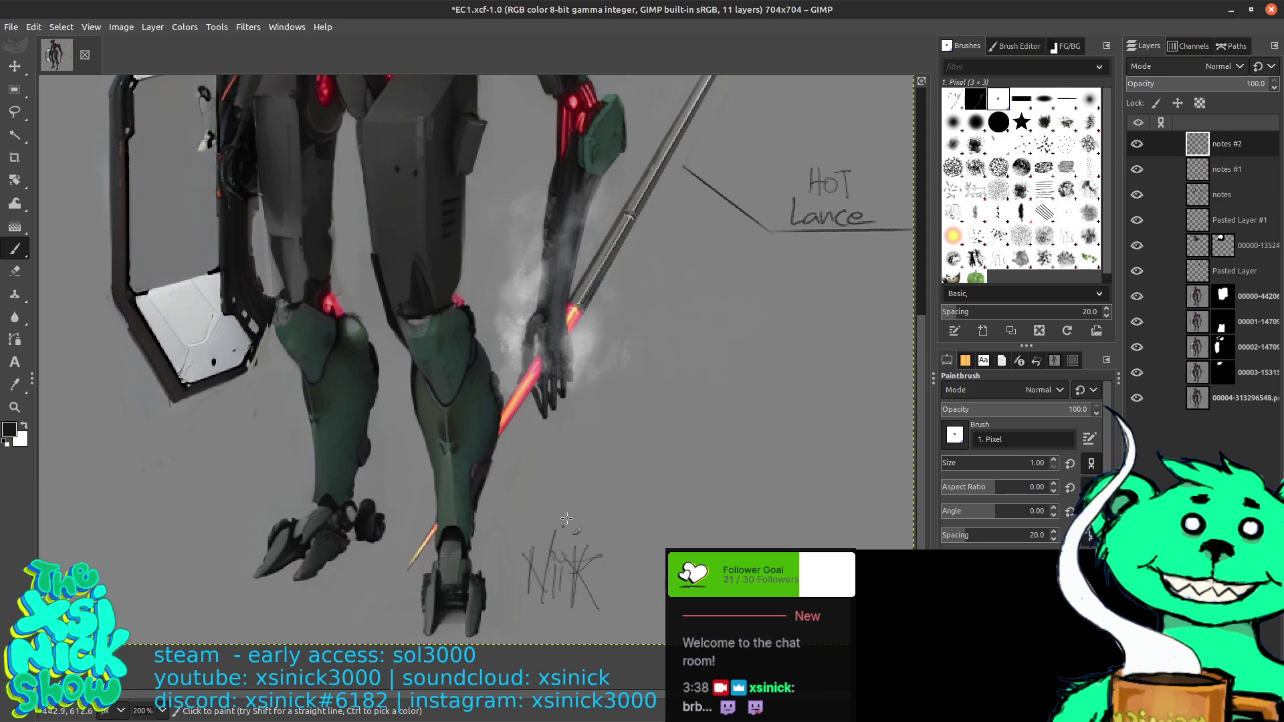
{"action": "scroll", "coordinate": [684, 261], "scroll_direction": "up", "scroll_amount": 2}
{"action": "scroll", "coordinate": [642, 337], "scroll_direction": "down", "scroll_amount": 2}
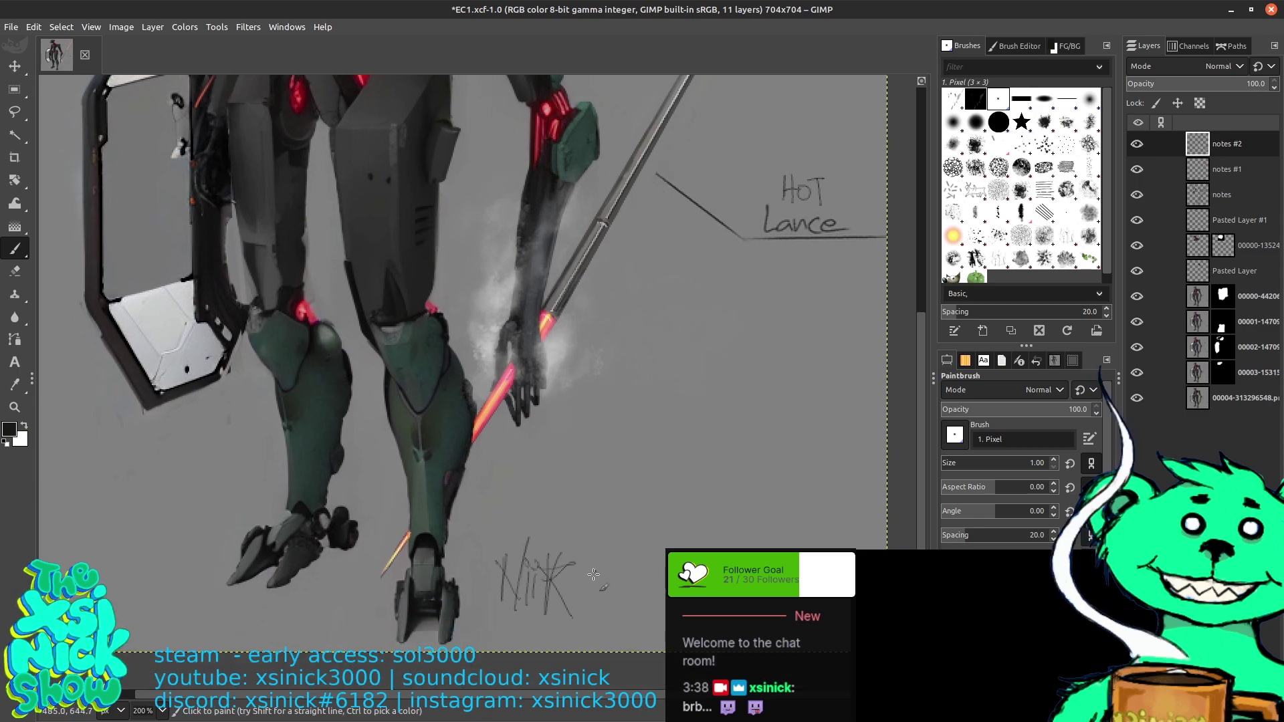
{"action": "mouse_move", "coordinate": [580, 589]}
{"action": "left_mouse_down"}
{"action": "mouse_move", "coordinate": [593, 600]}
{"action": "mouse_move", "coordinate": [626, 588]}
{"action": "left_mouse_up"}
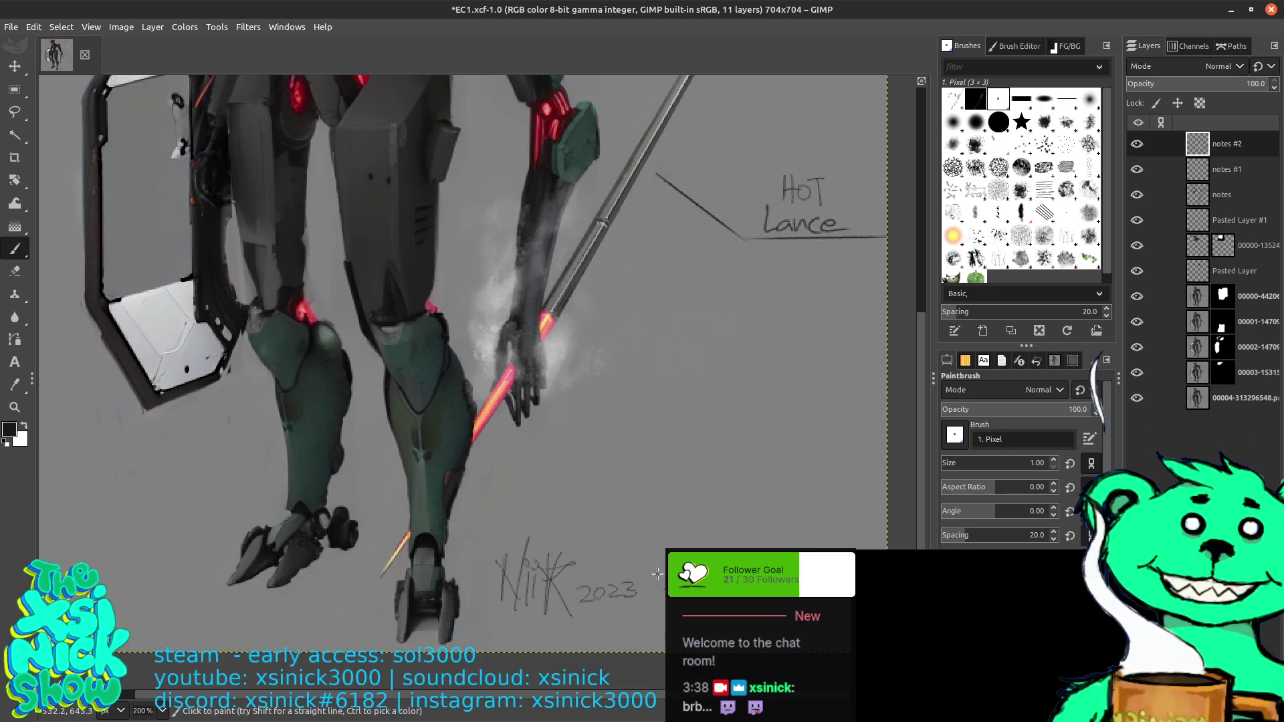
{"action": "scroll", "coordinate": [667, 197], "scroll_direction": "up", "scroll_amount": 3}
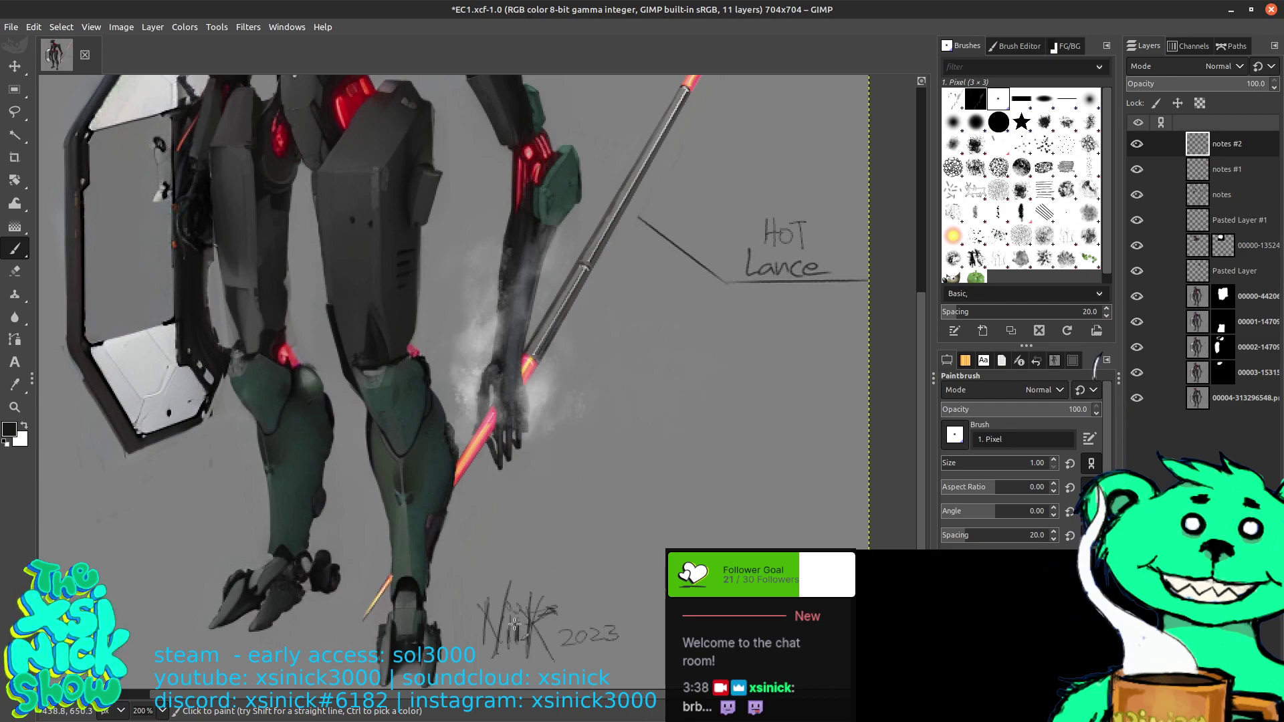
{"action": "scroll", "coordinate": [513, 624], "scroll_direction": "down", "scroll_amount": 3}
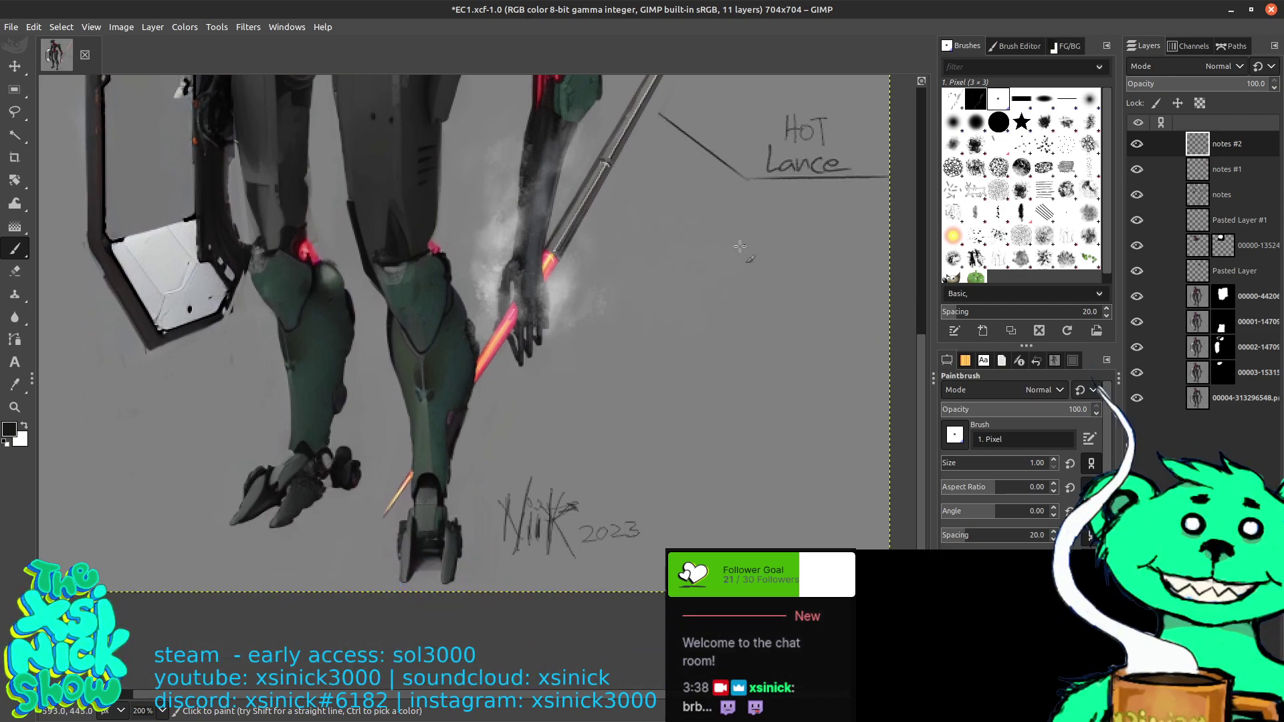
{"action": "key", "text": "1"}
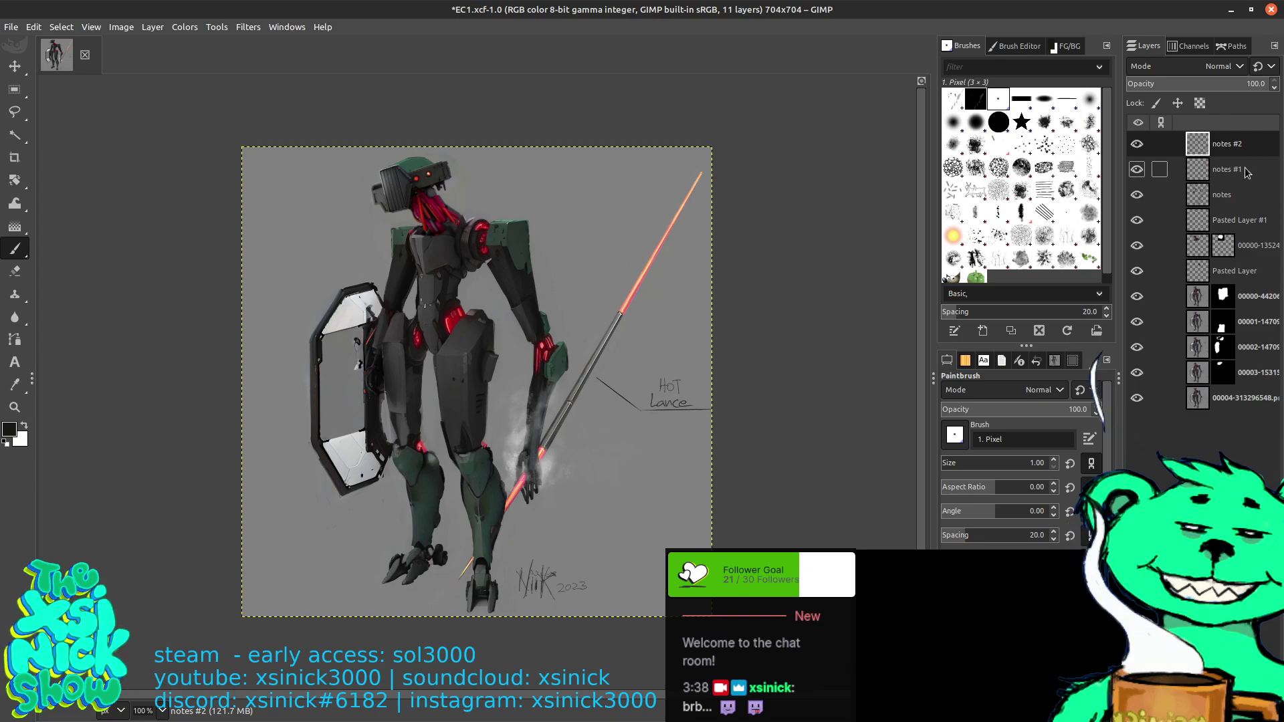
Lower the notes #1 layer opacity to about 80
{"action": "left_click", "coordinate": [1157, 173]}
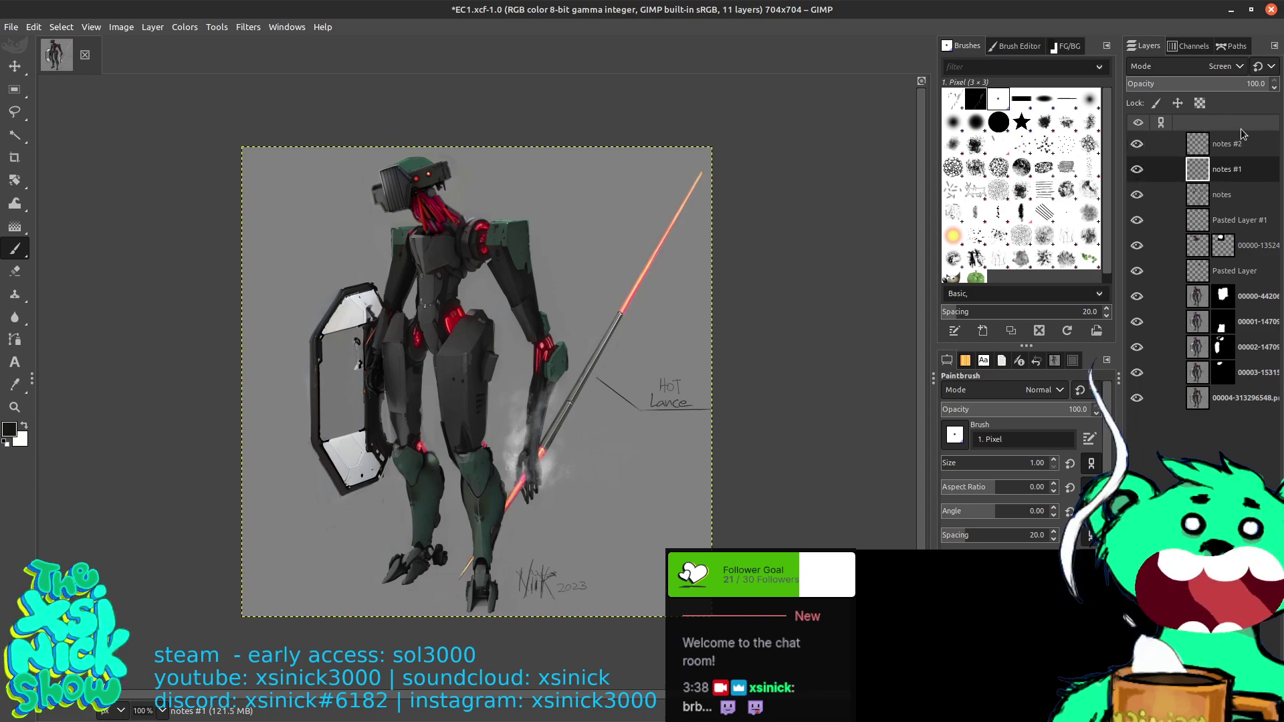
{"action": "mouse_move", "coordinate": [1258, 85]}
{"action": "left_mouse_down"}
{"action": "mouse_move", "coordinate": [1209, 88]}
{"action": "mouse_move", "coordinate": [1239, 85]}
{"action": "left_mouse_up"}
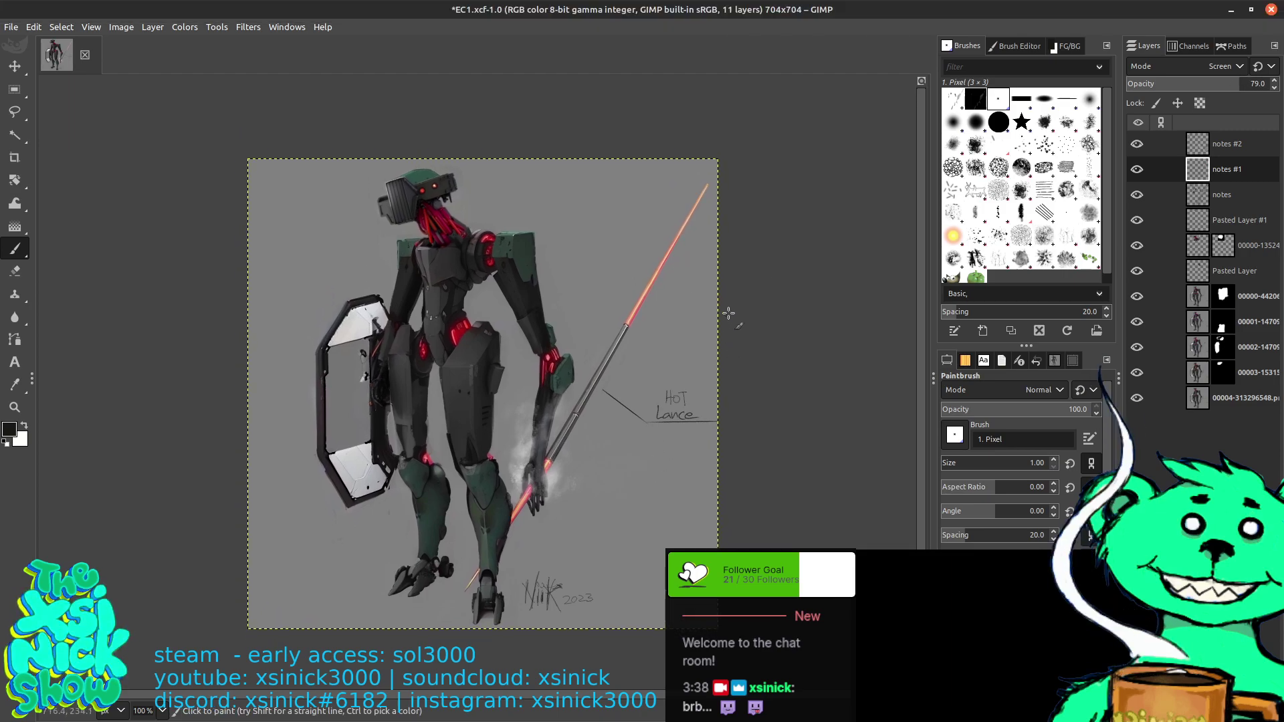
{"action": "left_click_drag", "start_coordinate": [728, 313], "coordinate": [738, 295]}
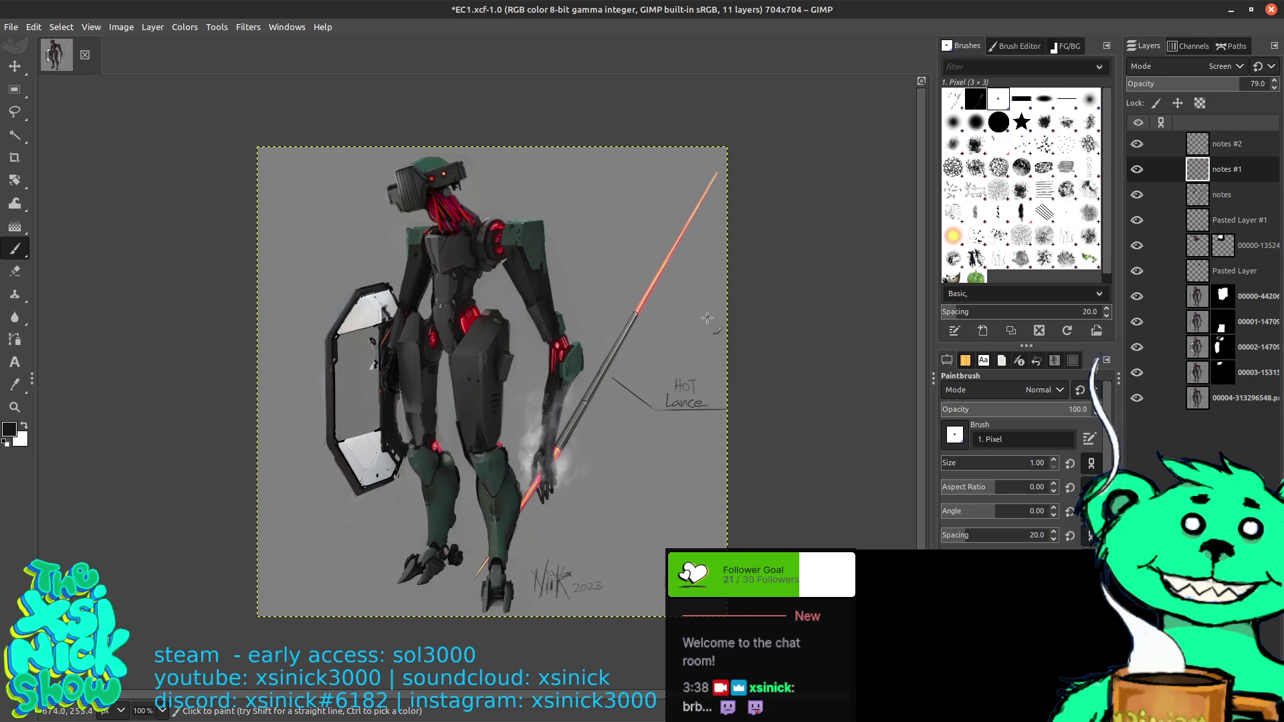
Draw a straight guide line along the lance and start exporting as EC1_Elite_Sheild_Lance.png
{"action": "scroll", "coordinate": [638, 366], "scroll_direction": "up", "scroll_amount": 1}
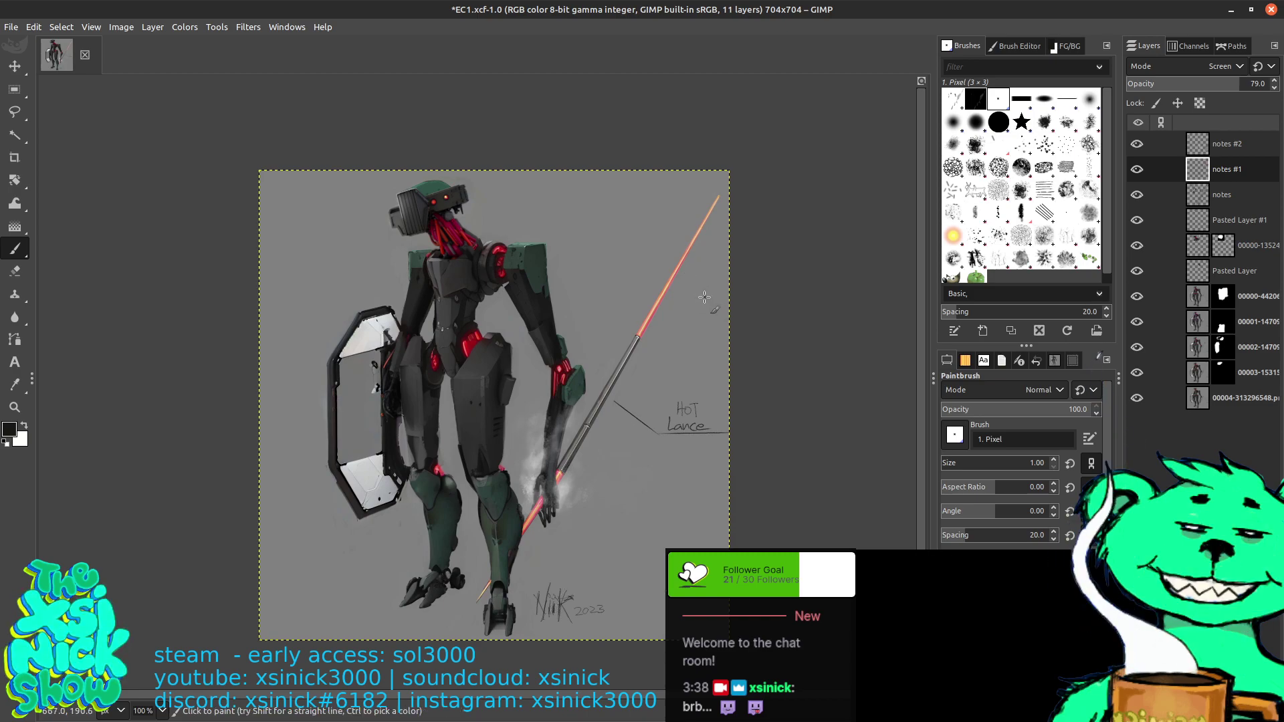
{"action": "key", "text": "shift"}
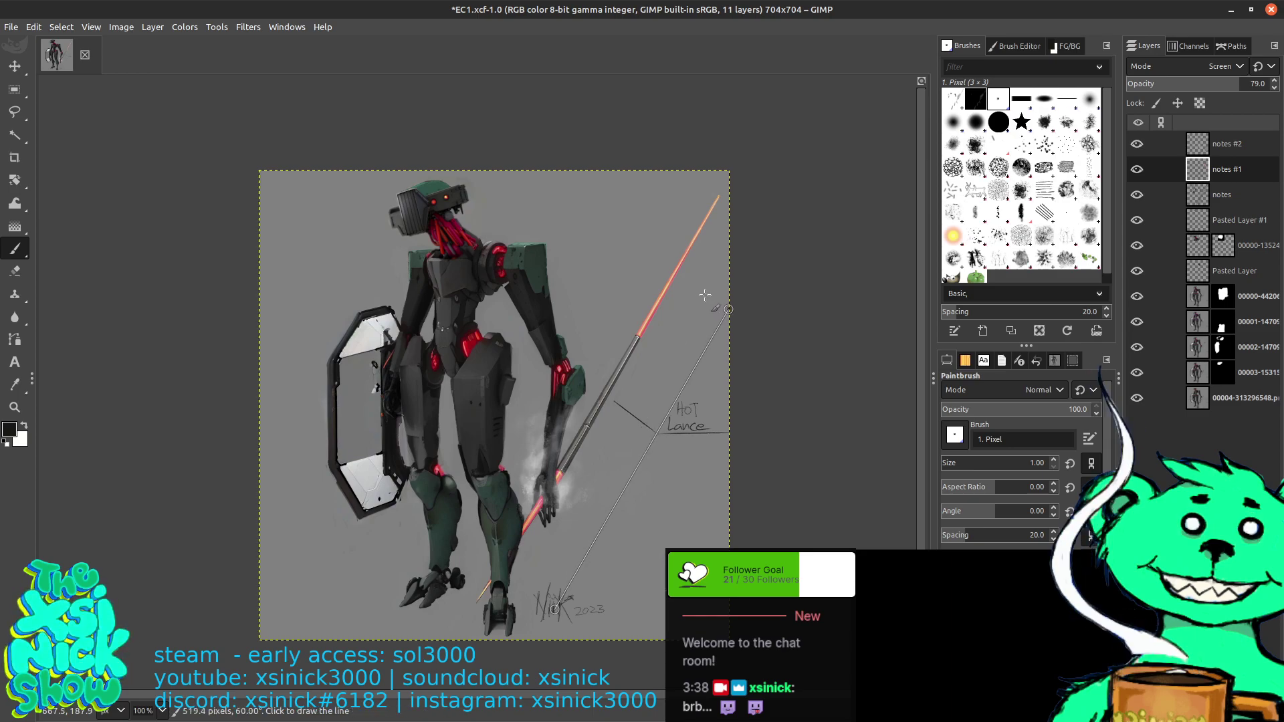
{"action": "key", "text": "ctrl+shift+e"}
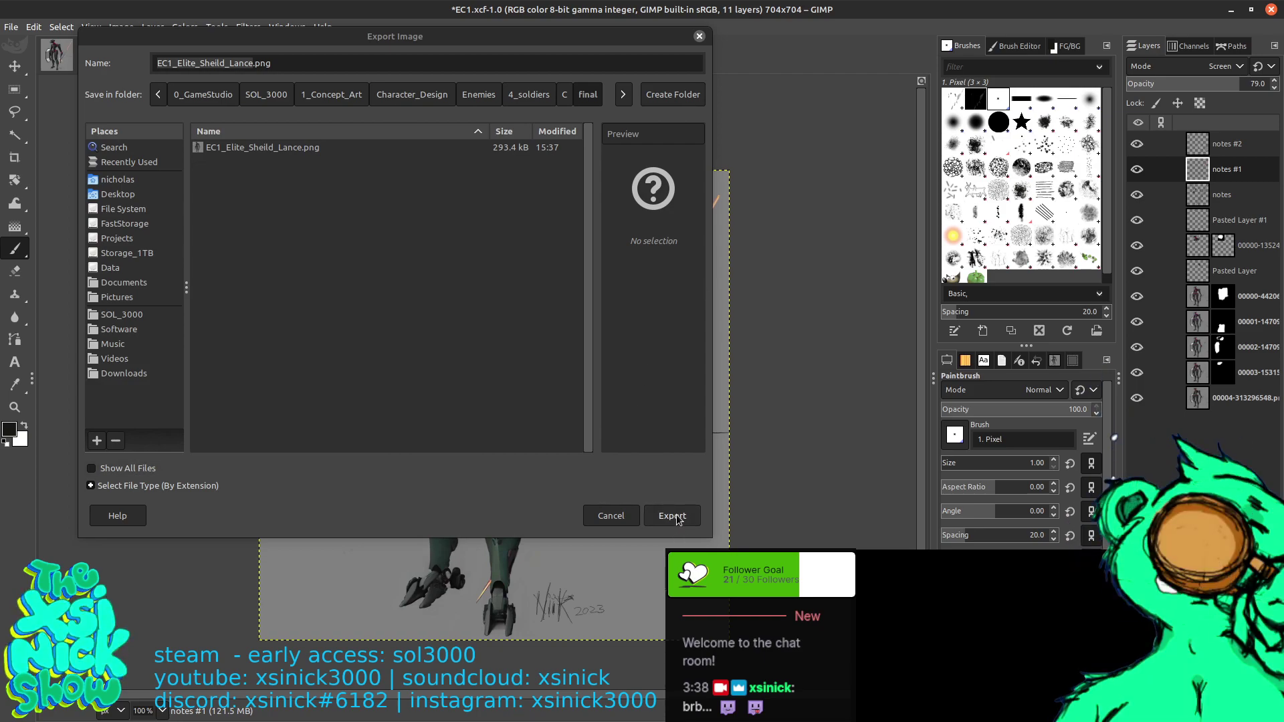
Export over the existing EC1_Elite_Sheild_Lance.png and save the project as EC1.xcf
{"action": "key", "text": "Return"}
{"action": "left_click", "coordinate": [511, 346]}
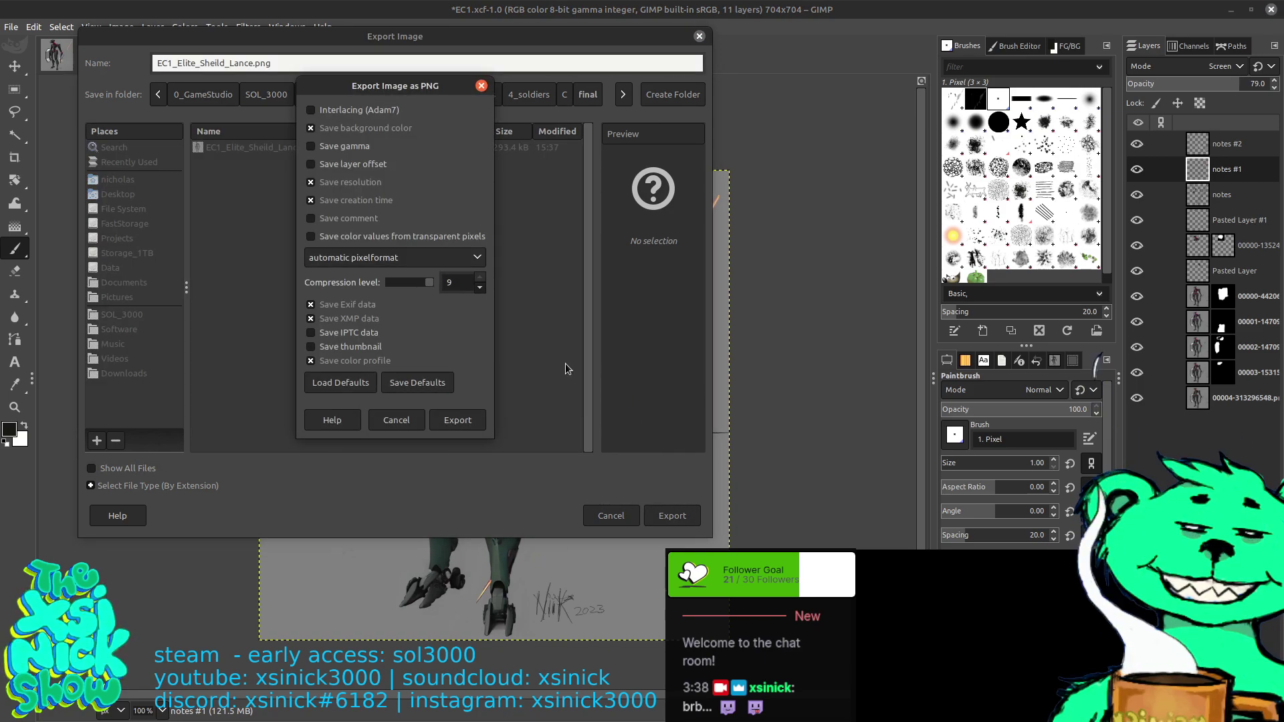
{"action": "left_click", "coordinate": [482, 417]}
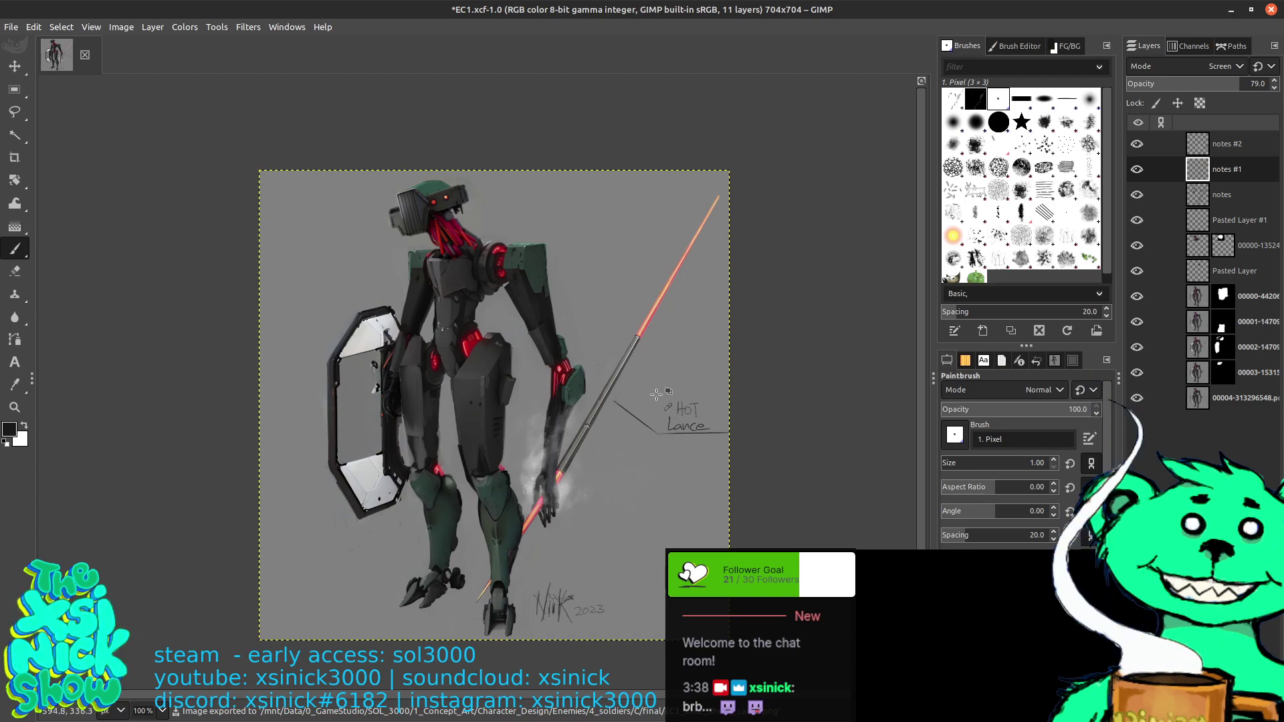
{"action": "key", "text": "ctrl+s"}
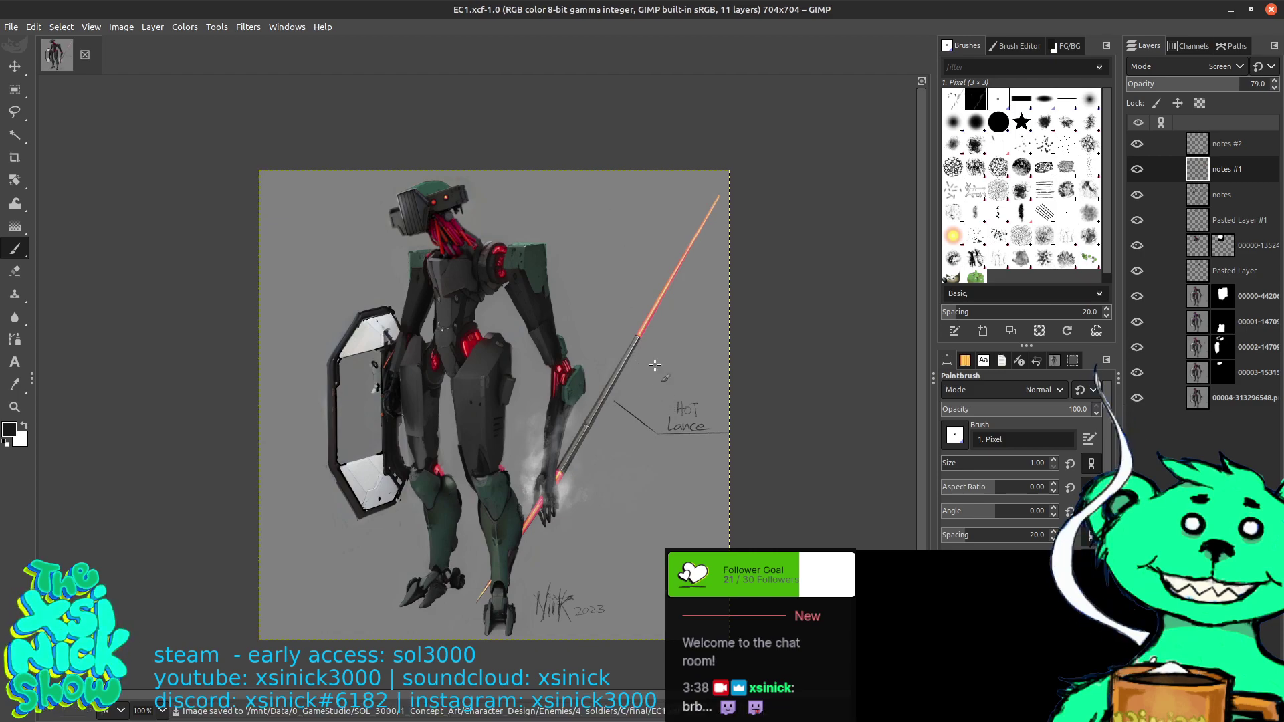
Open the exported PNG in Xviewer, maximize it and show it full screen
{"action": "left_click", "coordinate": [654, 365], "text": "ctrl"}
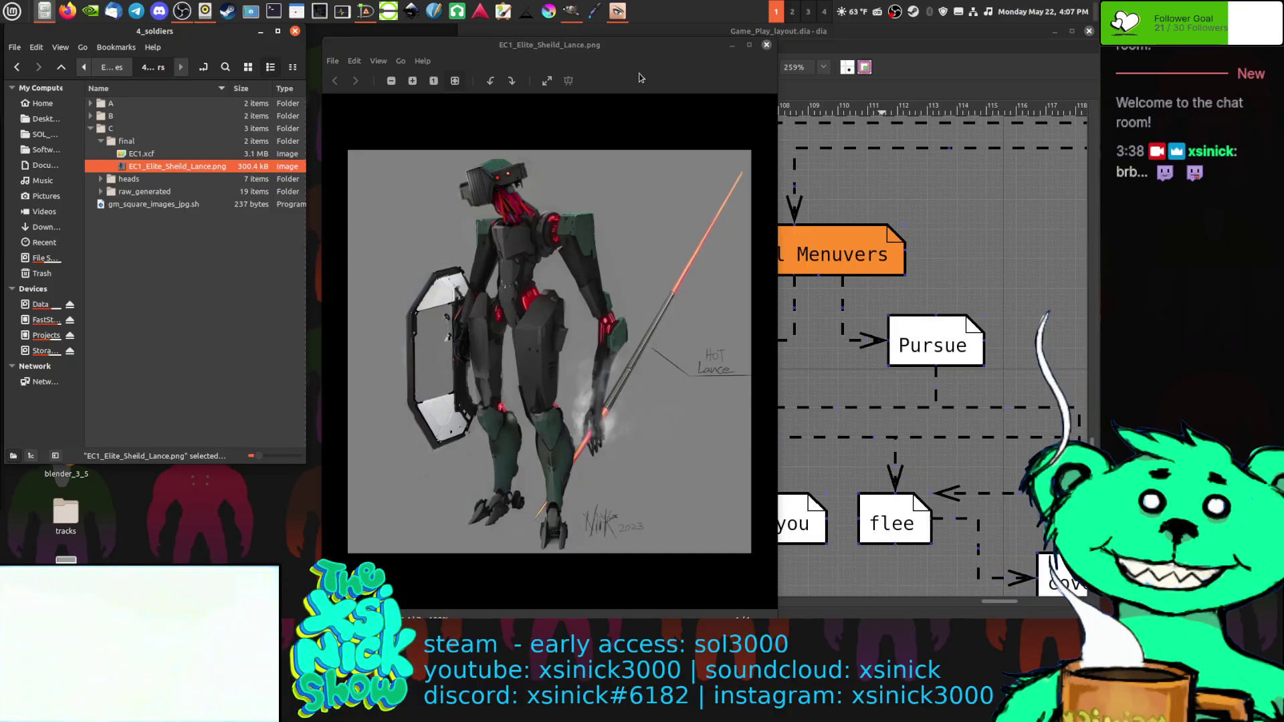
{"action": "left_click", "coordinate": [659, 42]}
{"action": "double_click", "coordinate": [660, 42]}
{"action": "scroll", "coordinate": [644, 228], "scroll_direction": "up", "scroll_amount": 2}
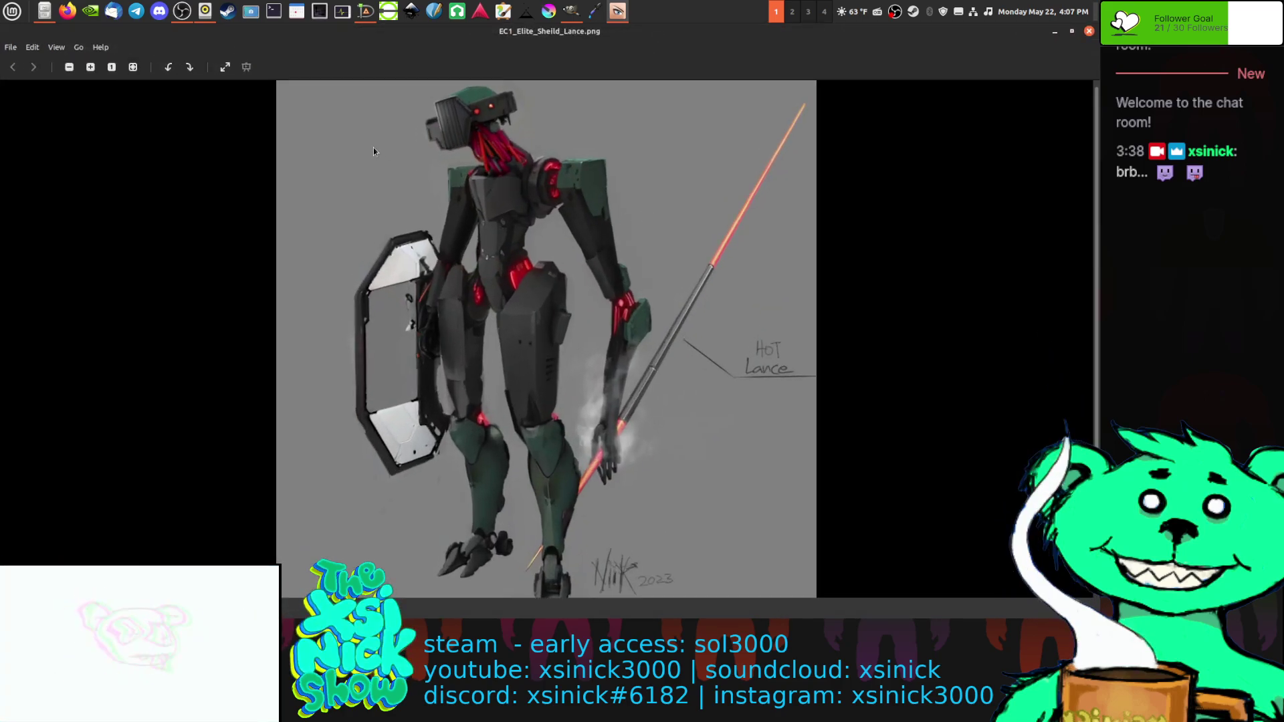
{"action": "left_click", "coordinate": [226, 68]}
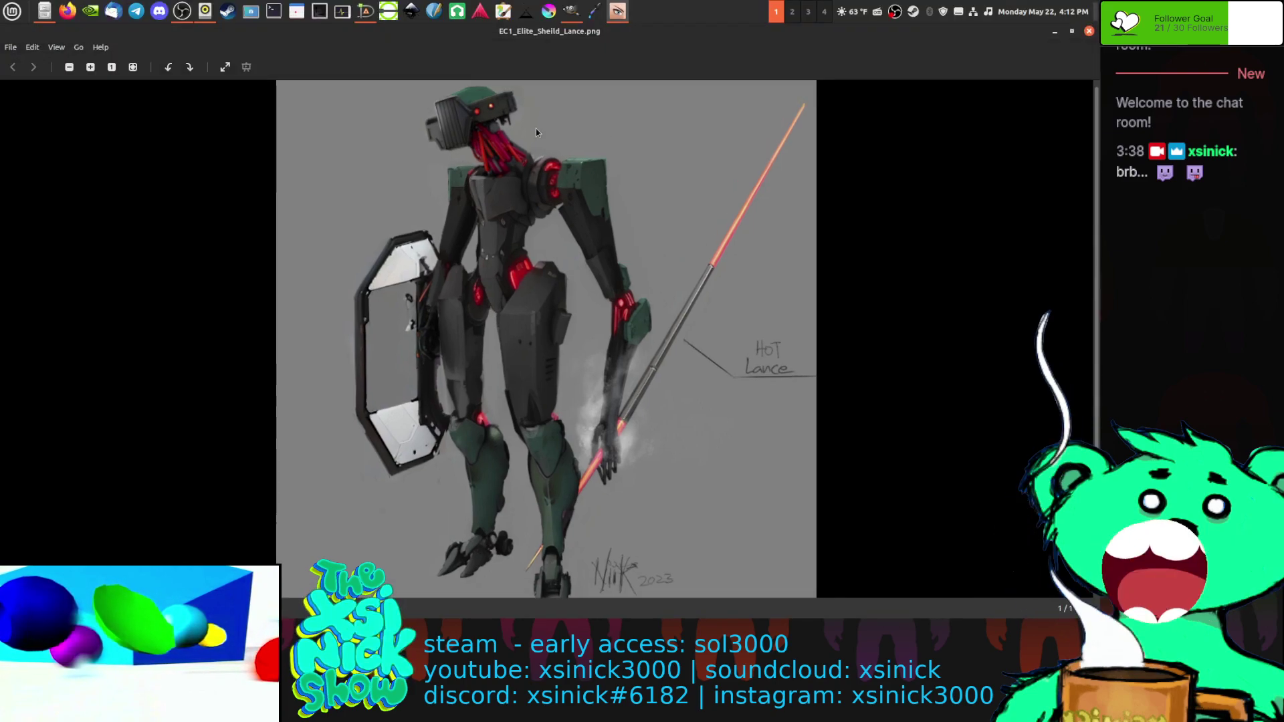
Close Xviewer and Dia, and collapse folder C in Nemo
{"action": "left_click", "coordinate": [1089, 32]}
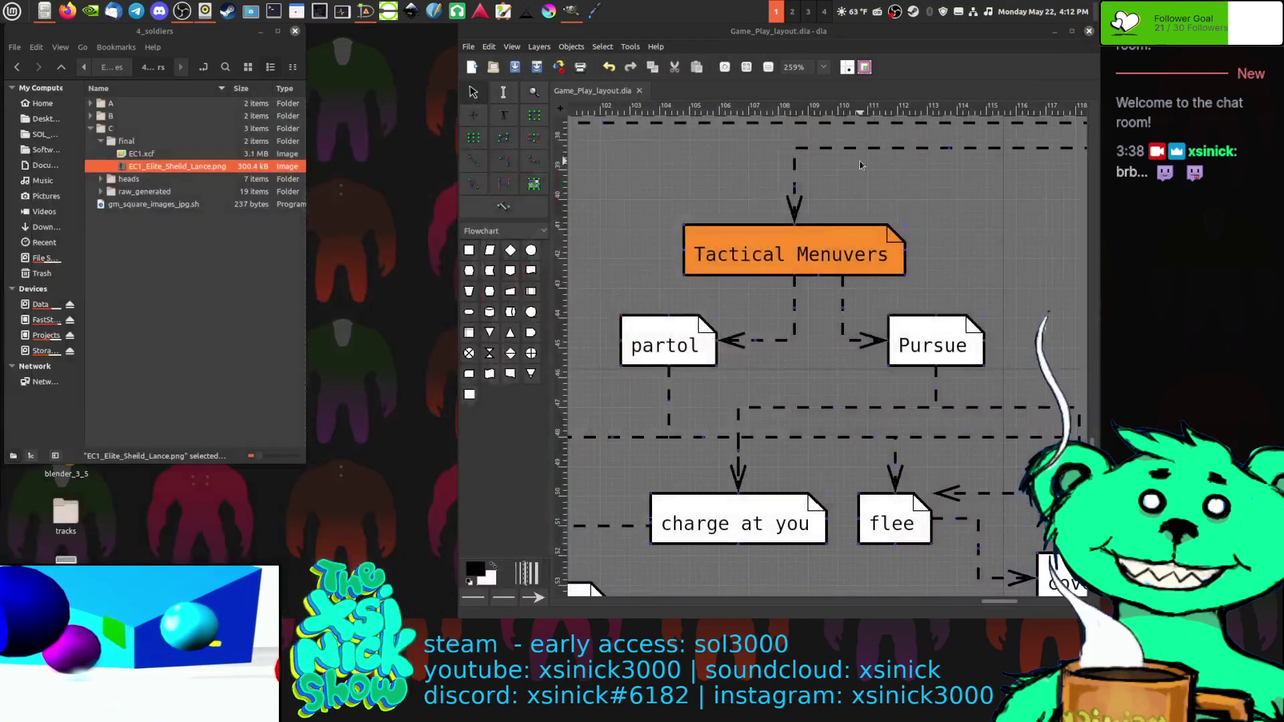
{"action": "left_click", "coordinate": [1094, 32]}
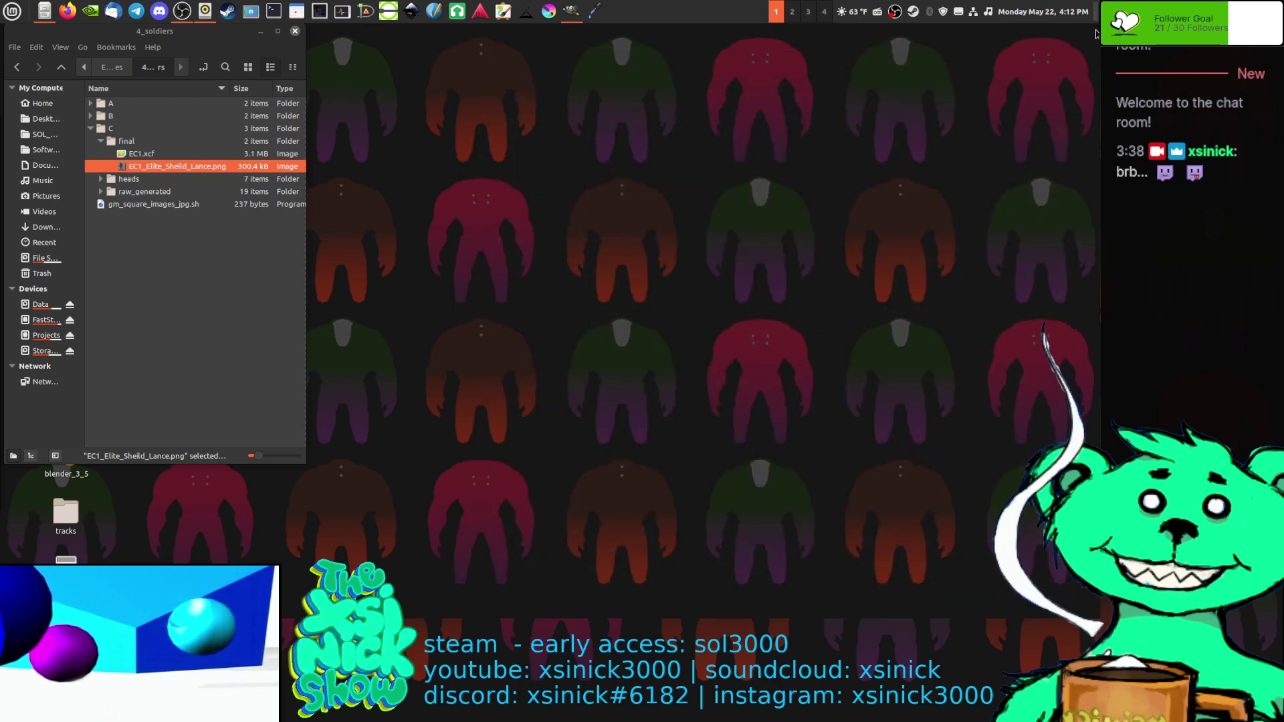
{"action": "left_click", "coordinate": [96, 131]}
{"action": "left_click", "coordinate": [92, 130]}
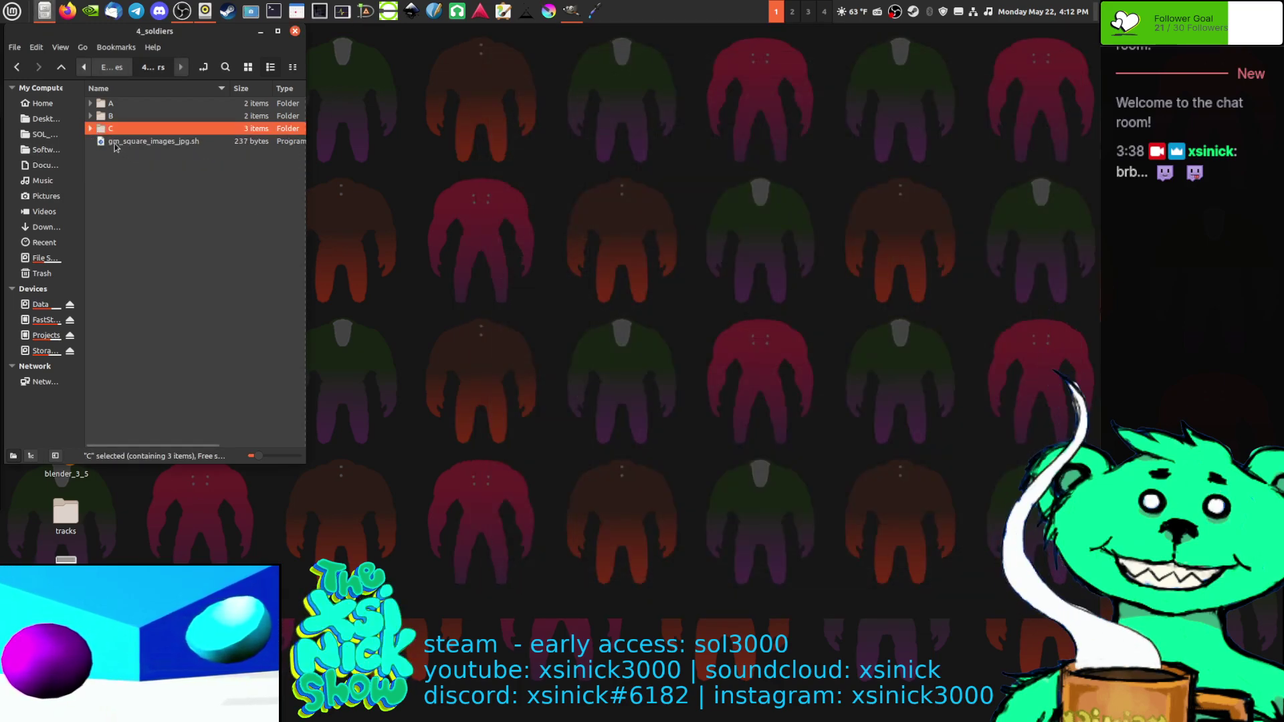
Navigate up to Enemies, then into 5_warmachine, B and raw_generated
{"action": "left_click", "coordinate": [115, 68]}
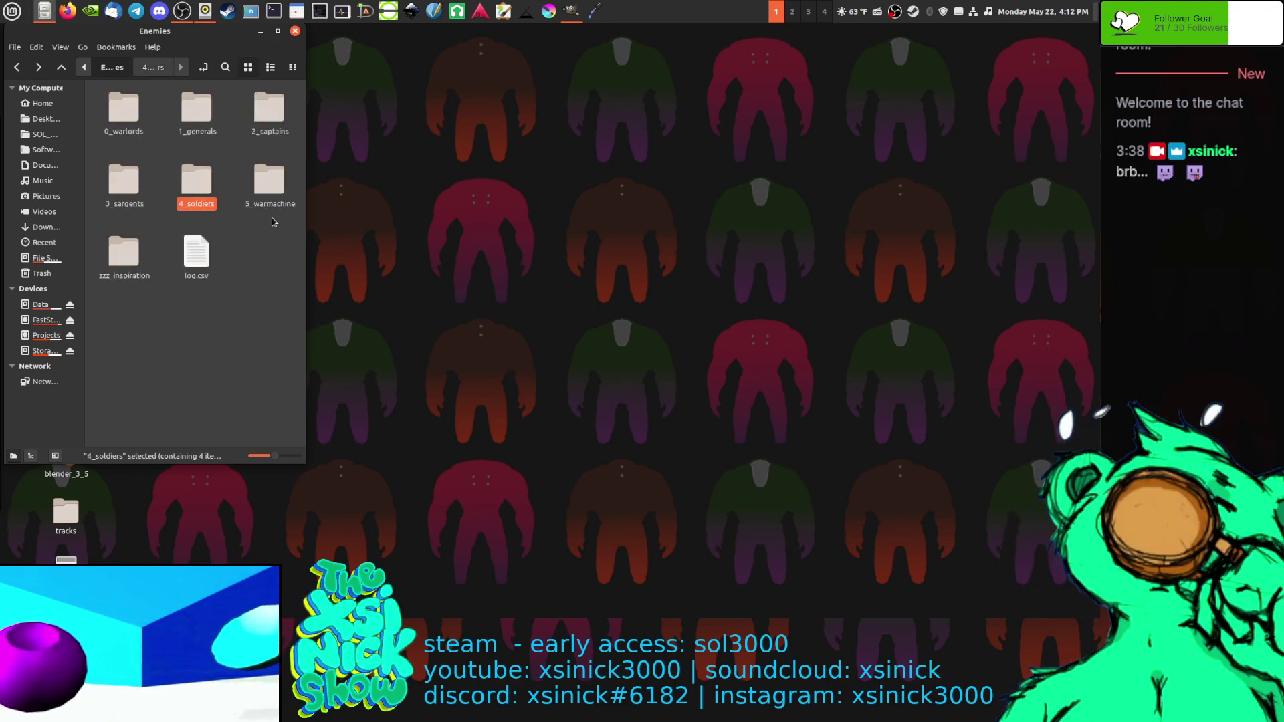
{"action": "double_click", "coordinate": [267, 182]}
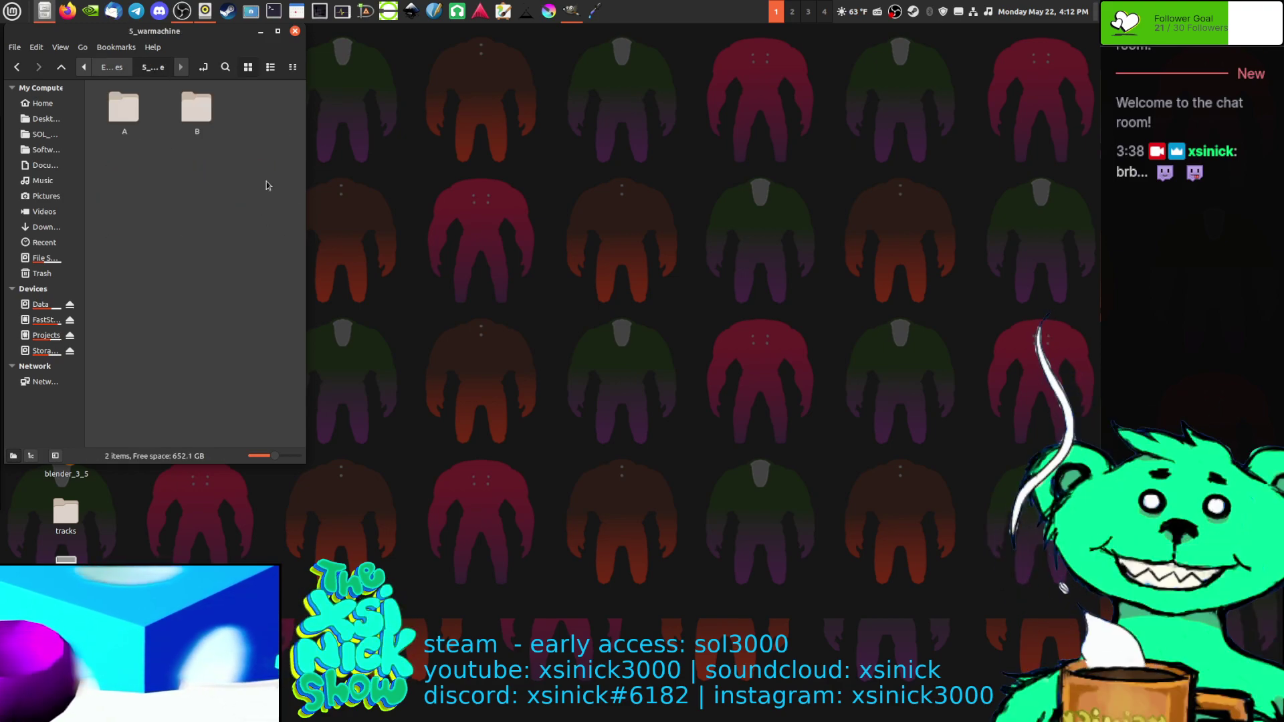
{"action": "double_click", "coordinate": [196, 112]}
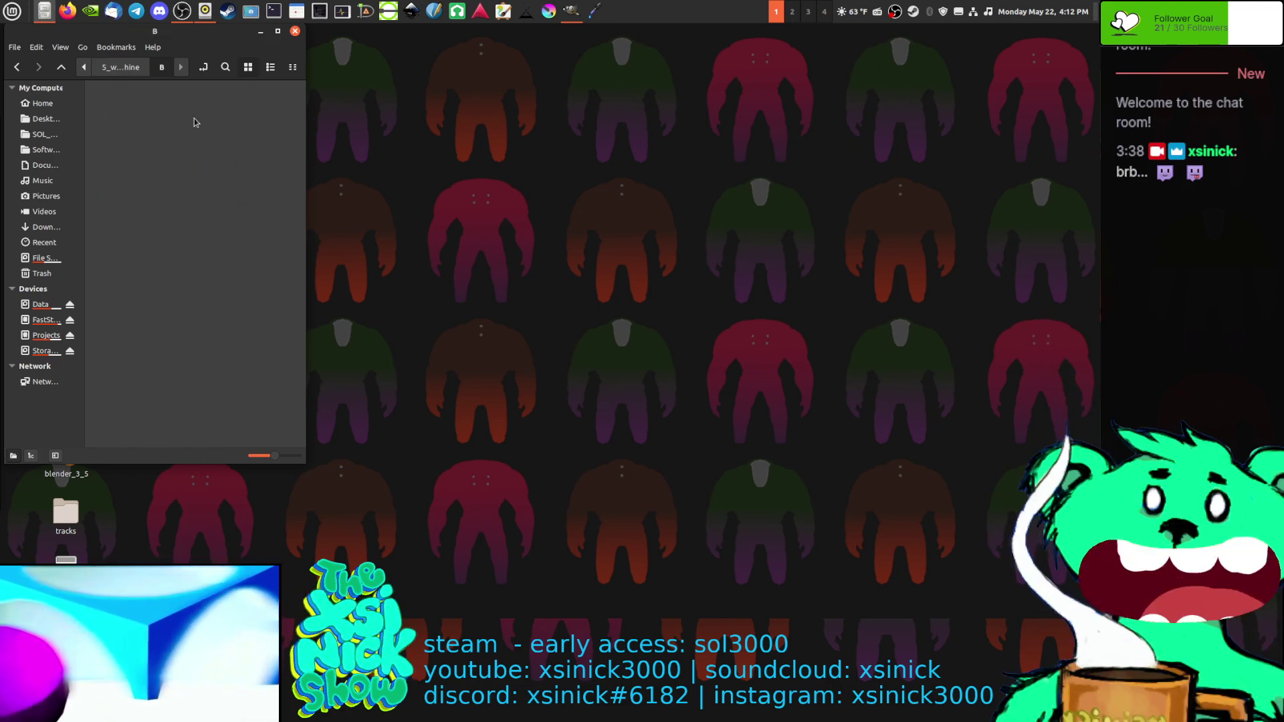
{"action": "left_click", "coordinate": [194, 118]}
{"action": "double_click", "coordinate": [194, 118]}
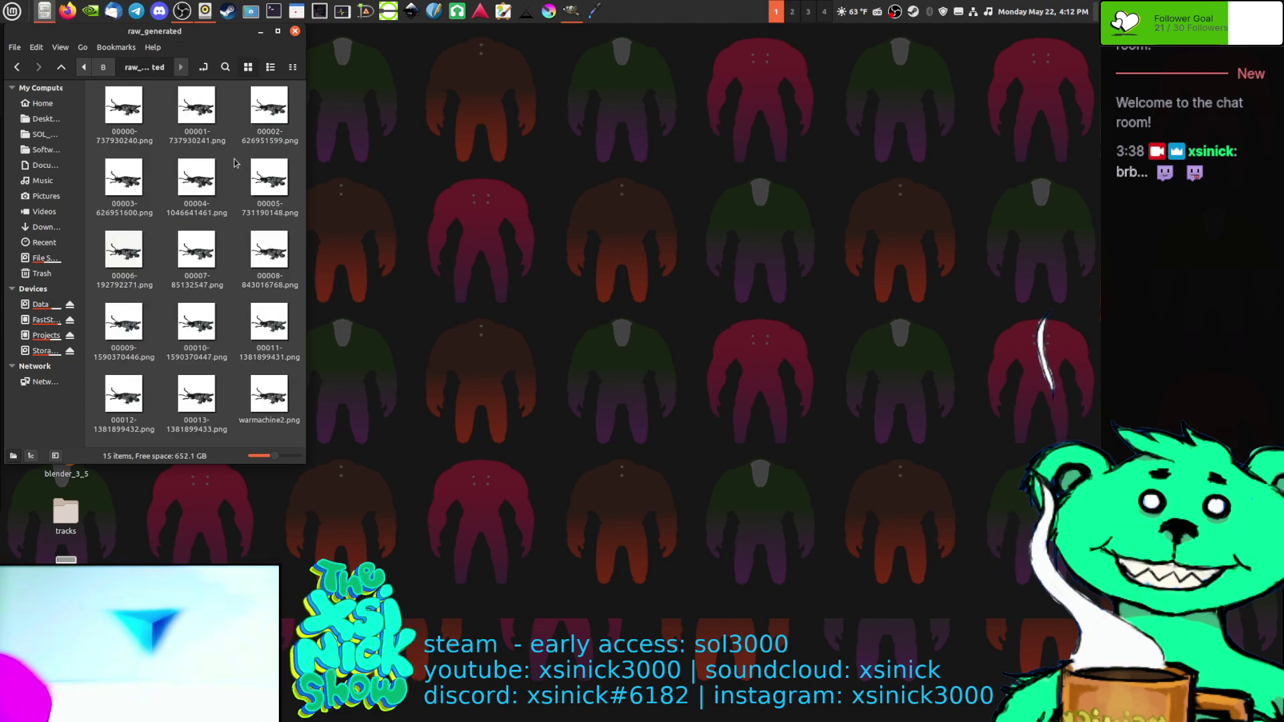
Browse the generated reference images in the viewer up to 00007-85132547.png, then close it
{"action": "double_click", "coordinate": [123, 107]}
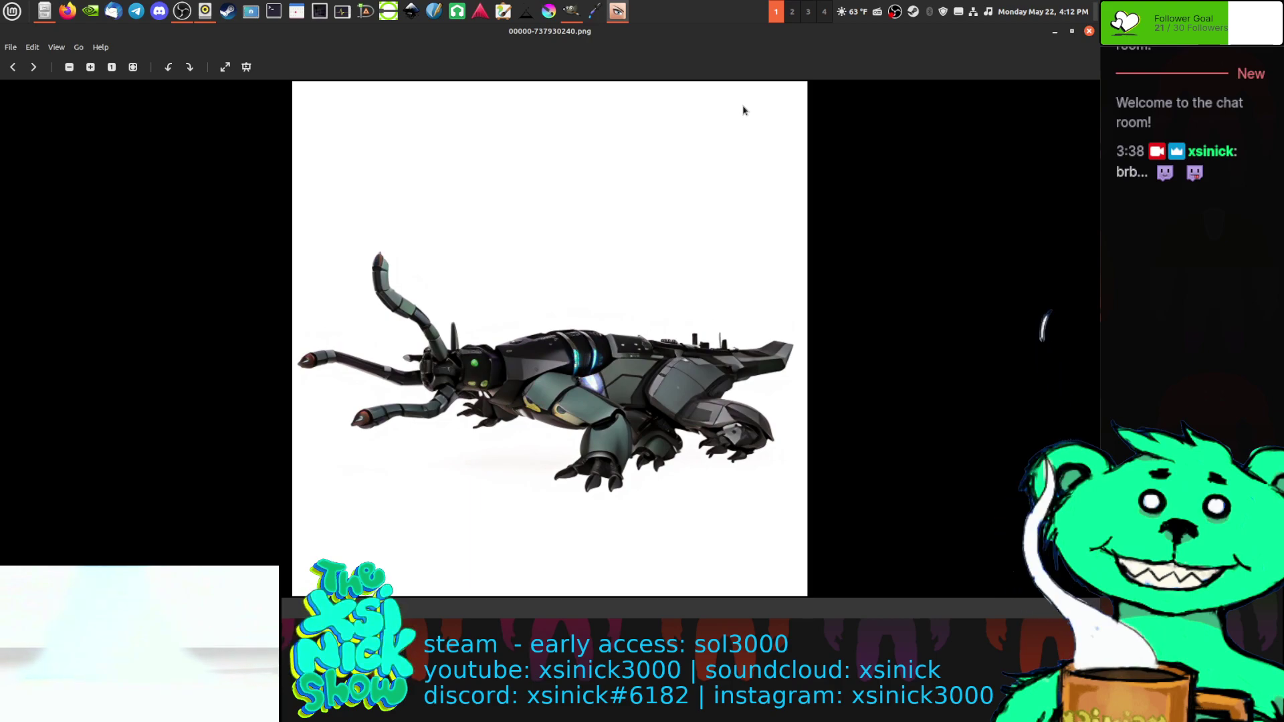
{"action": "key", "text": "Right"}
{"action": "key", "text": "Right"}
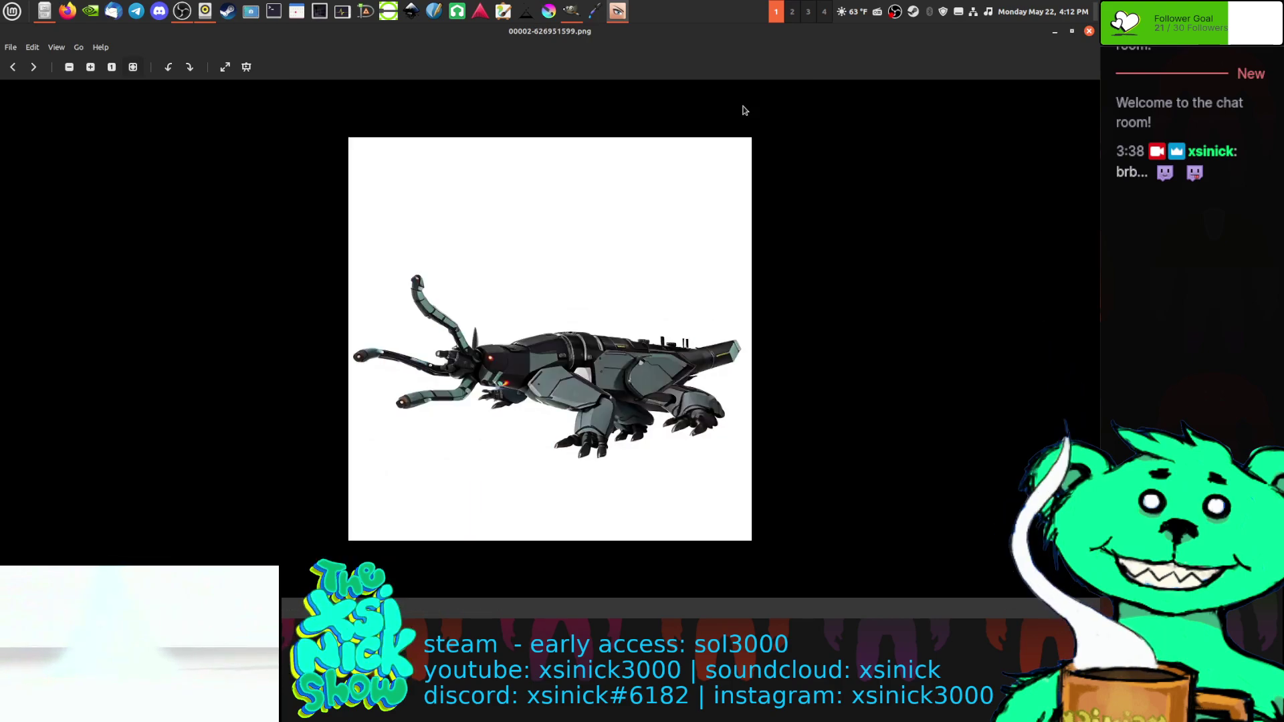
{"action": "key", "text": "Right"}
{"action": "key", "text": "Right"}
{"action": "key", "text": "Right"}
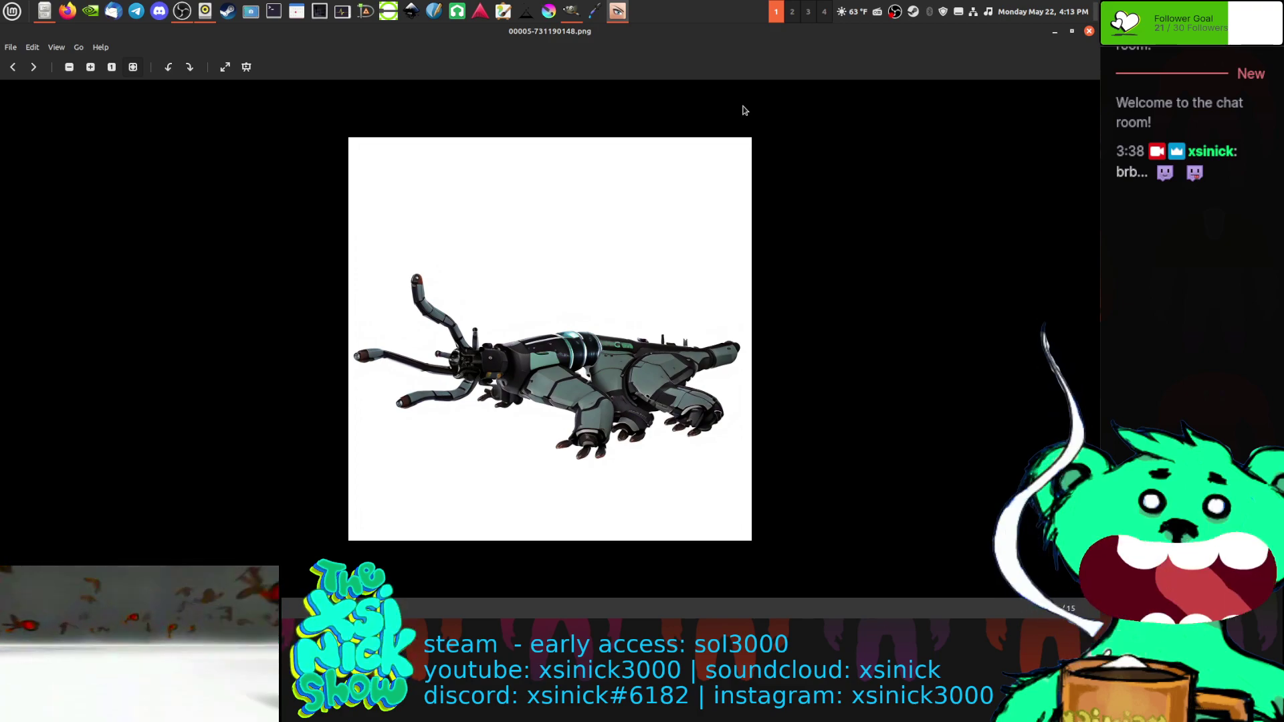
{"action": "key", "text": "Right"}
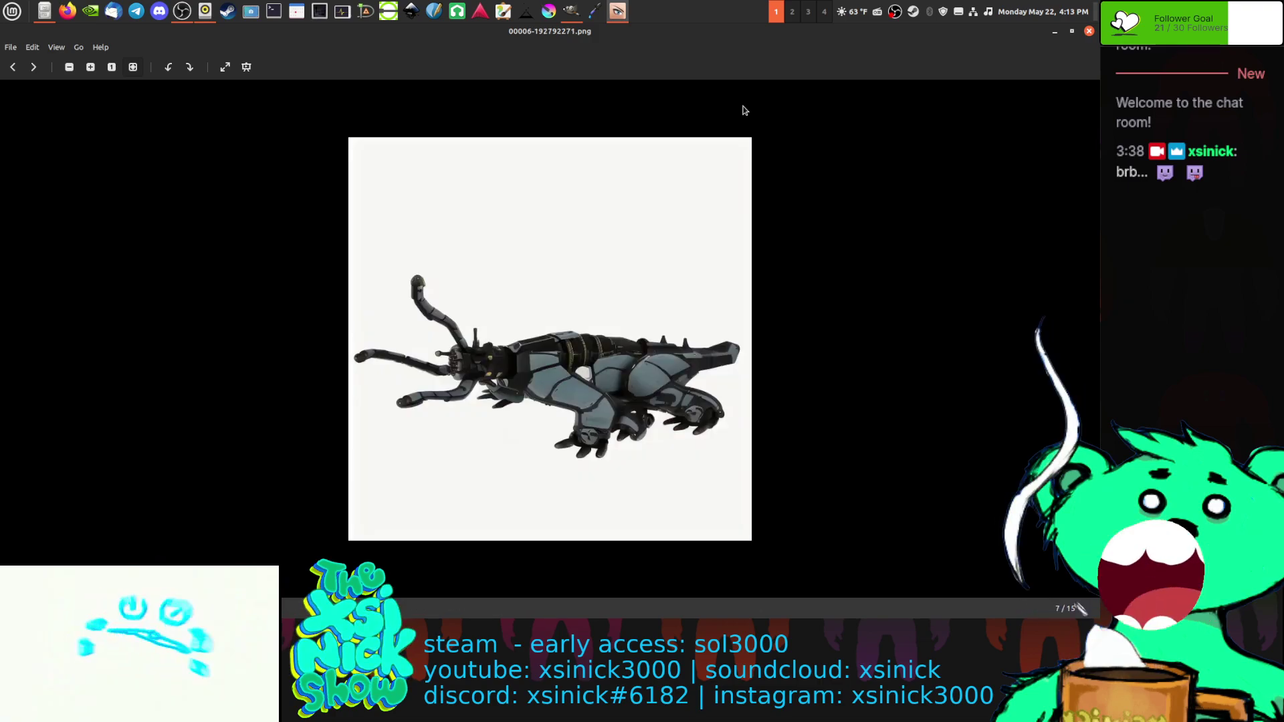
{"action": "key", "text": "Right"}
{"action": "key", "text": "Right"}
{"action": "key", "text": "Left"}
{"action": "key", "text": "Left"}
{"action": "key", "text": "Left"}
{"action": "key", "text": "Left"}
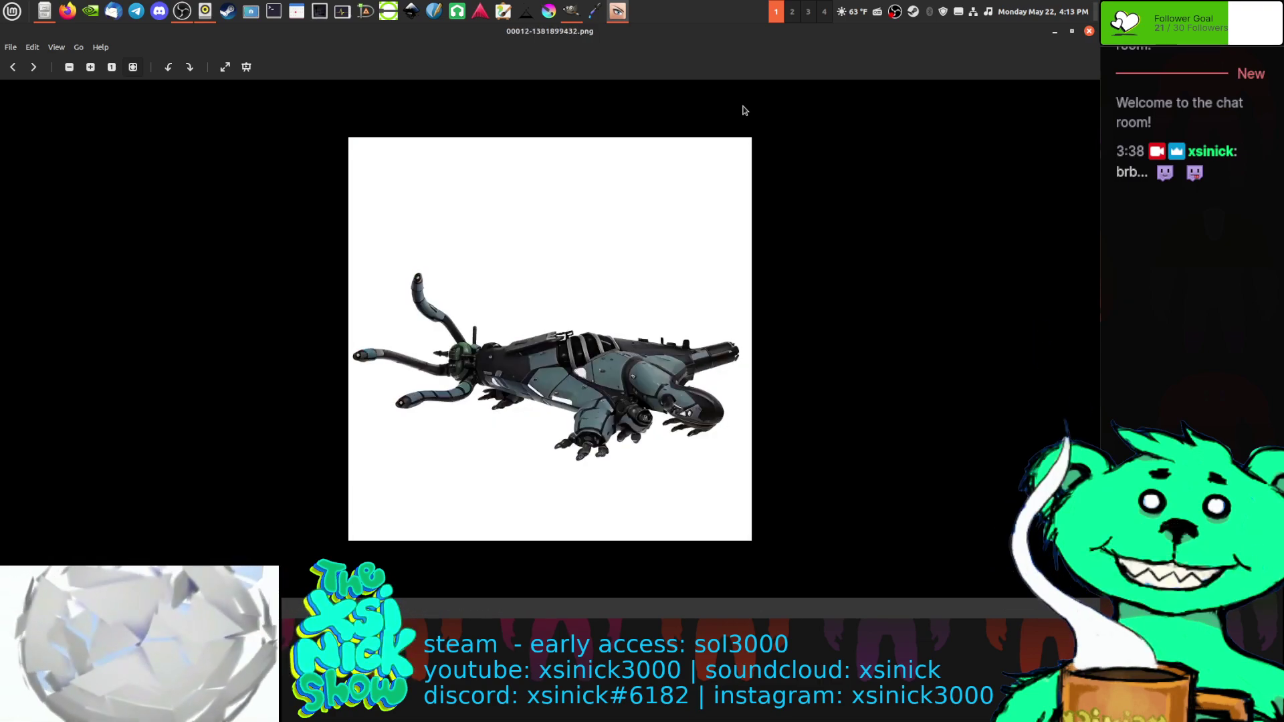
{"action": "key", "text": "Left"}
{"action": "key", "text": "Left"}
{"action": "key", "text": "Left"}
{"action": "key", "text": "Right"}
{"action": "key", "text": "Right"}
{"action": "key", "text": "Right"}
{"action": "key", "text": "Right"}
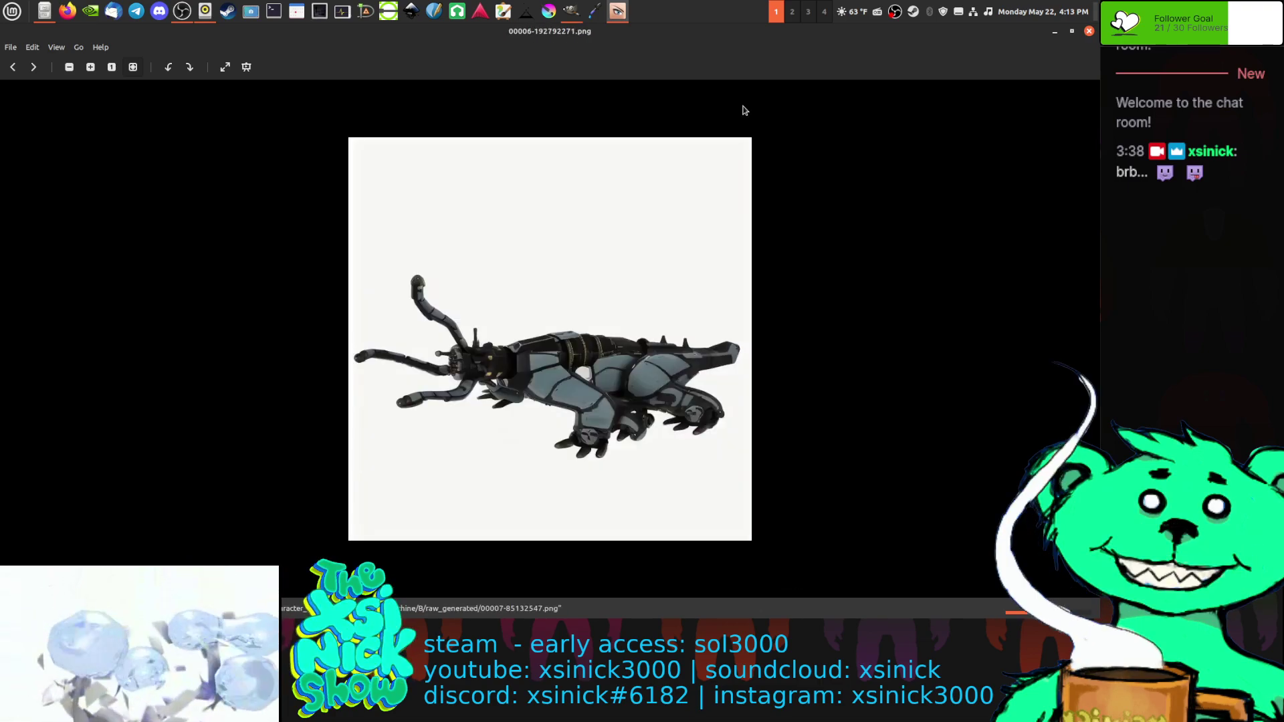
{"action": "key", "text": "Right"}
{"action": "key", "text": "Right"}
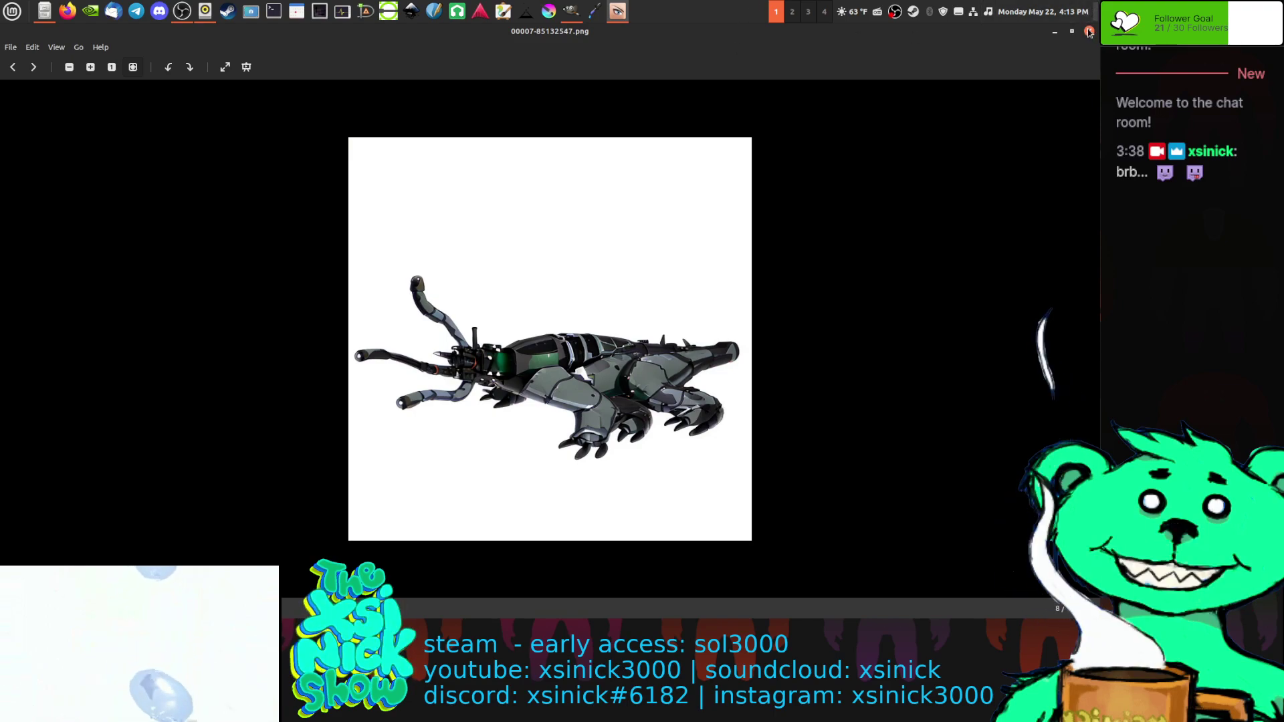
{"action": "key", "text": "Escape"}
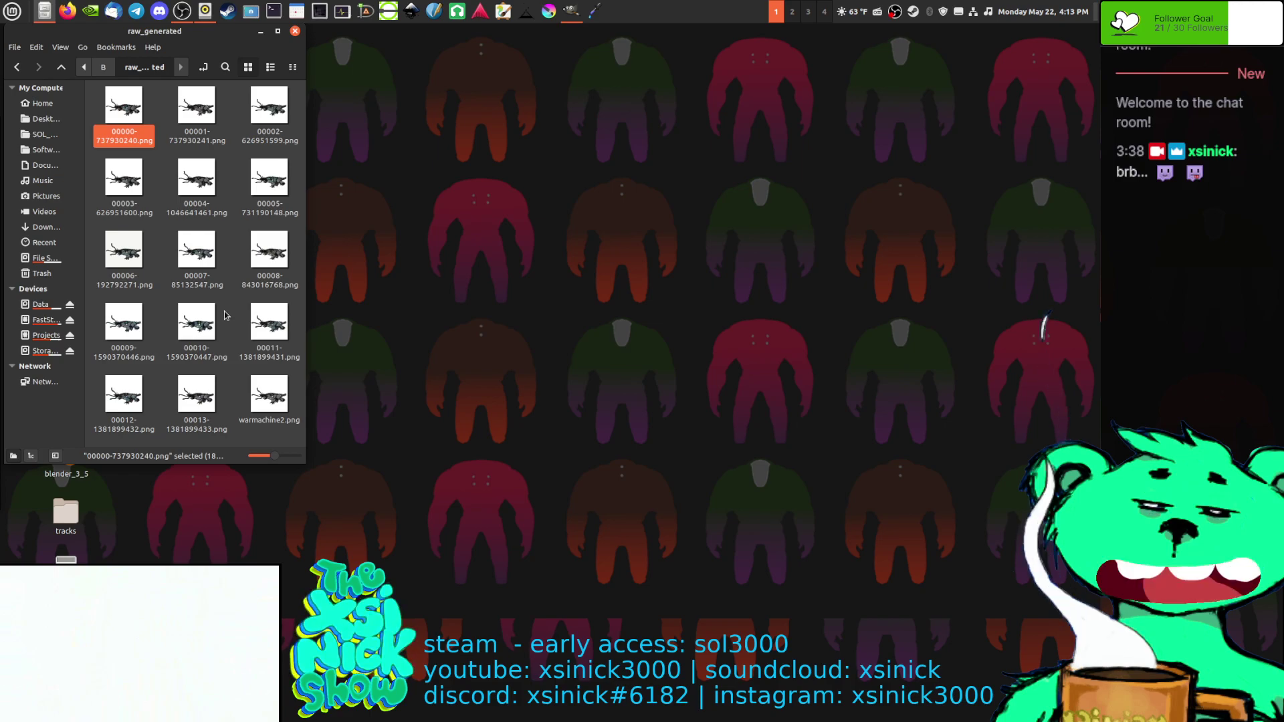
Go from the final folder back into B's raw_generated folder and open warmachine2.png
{"action": "left_click", "coordinate": [116, 47]}
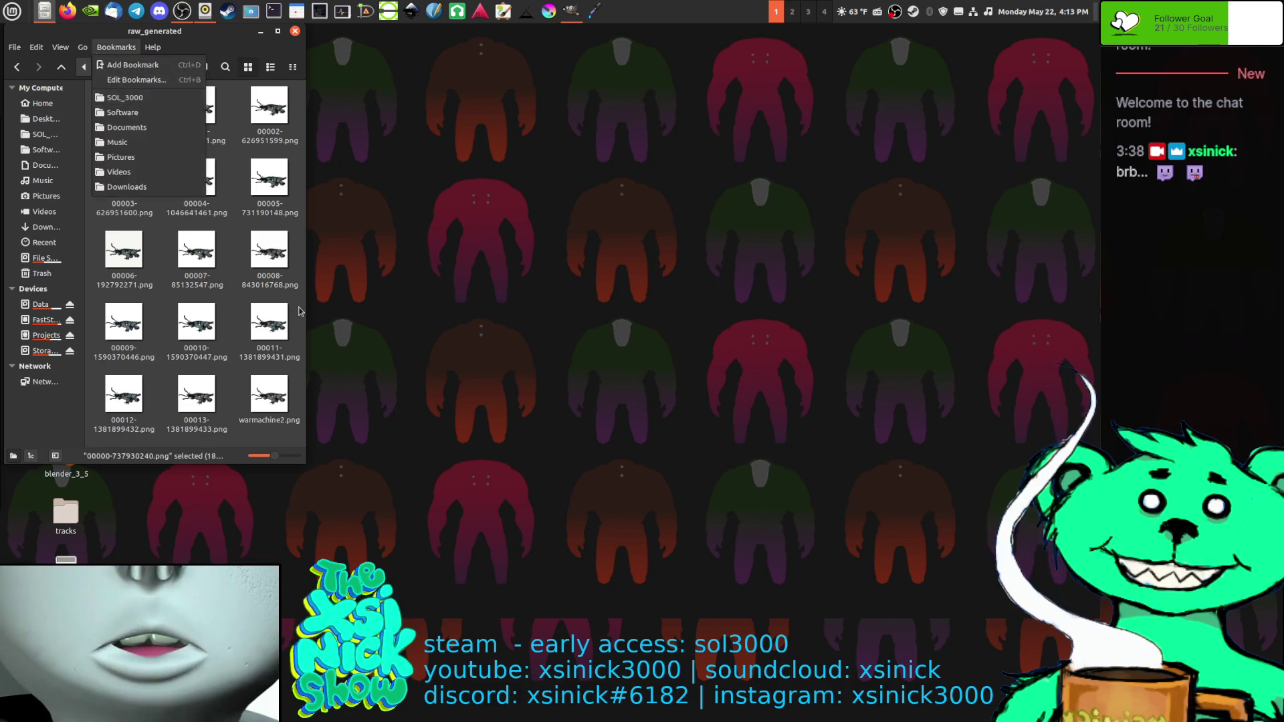
{"action": "key", "text": "Escape"}
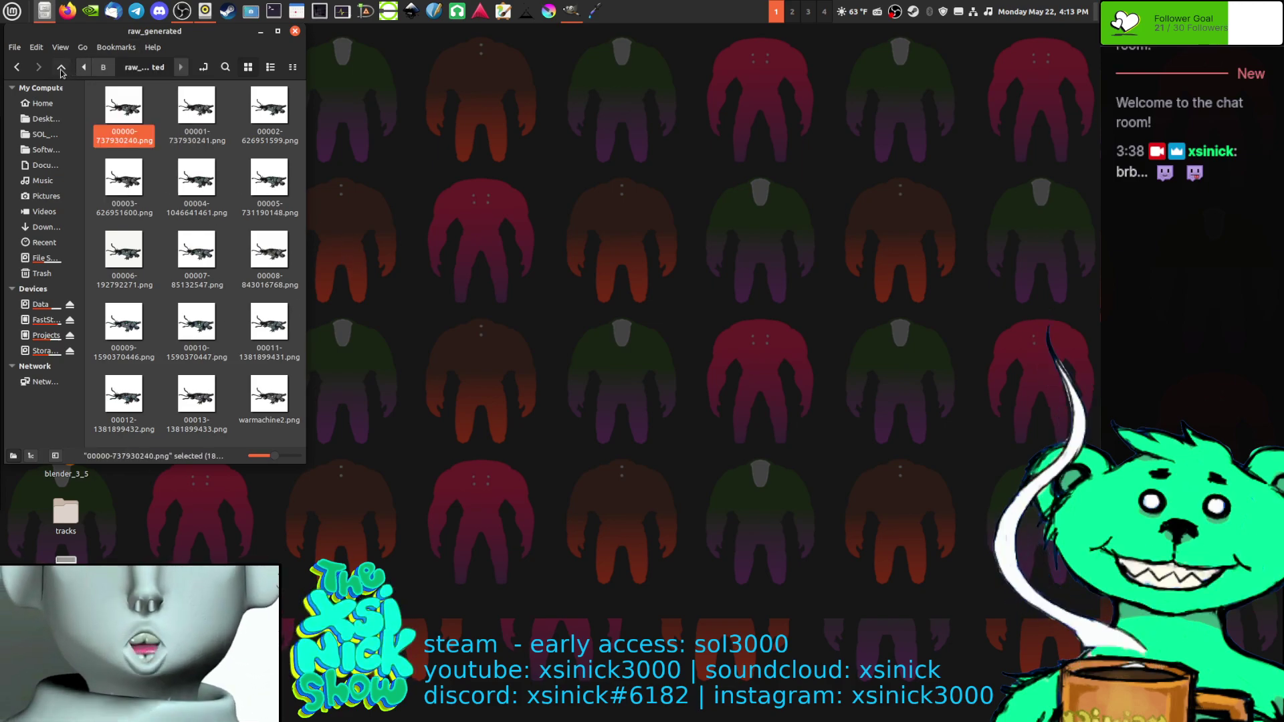
{"action": "left_click", "coordinate": [61, 68]}
{"action": "double_click", "coordinate": [123, 110]}
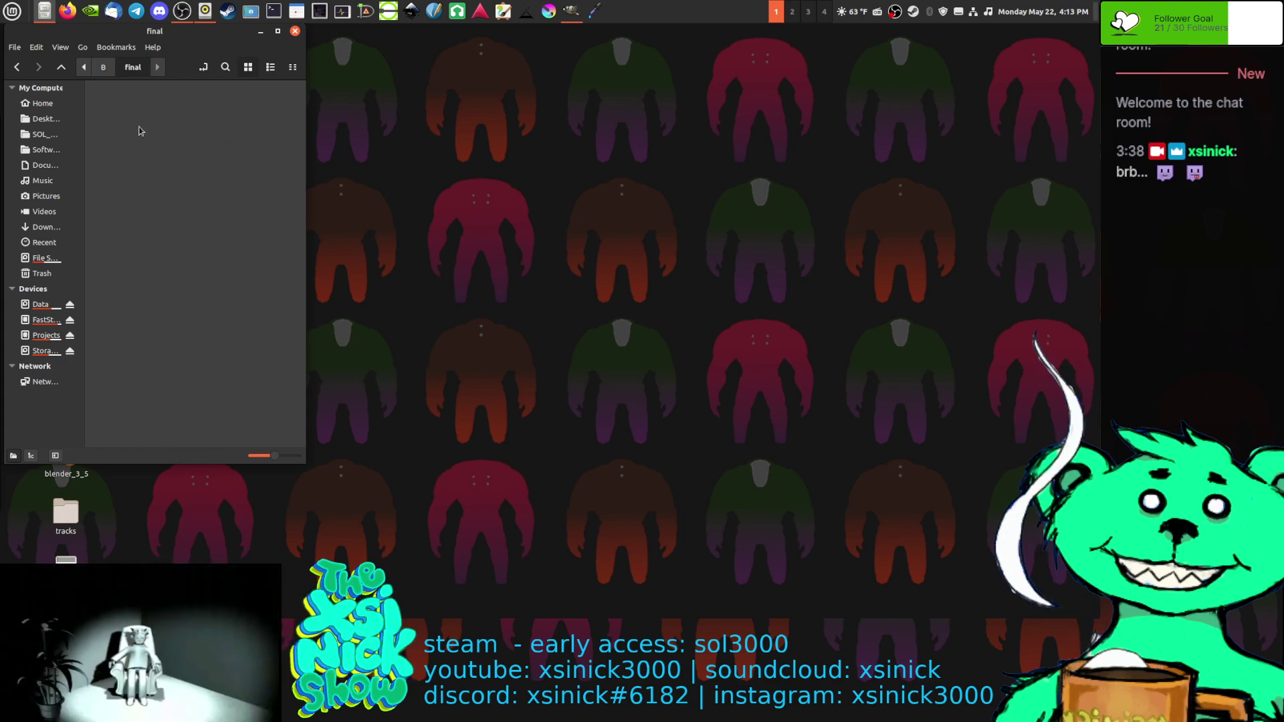
{"action": "left_click", "coordinate": [103, 67]}
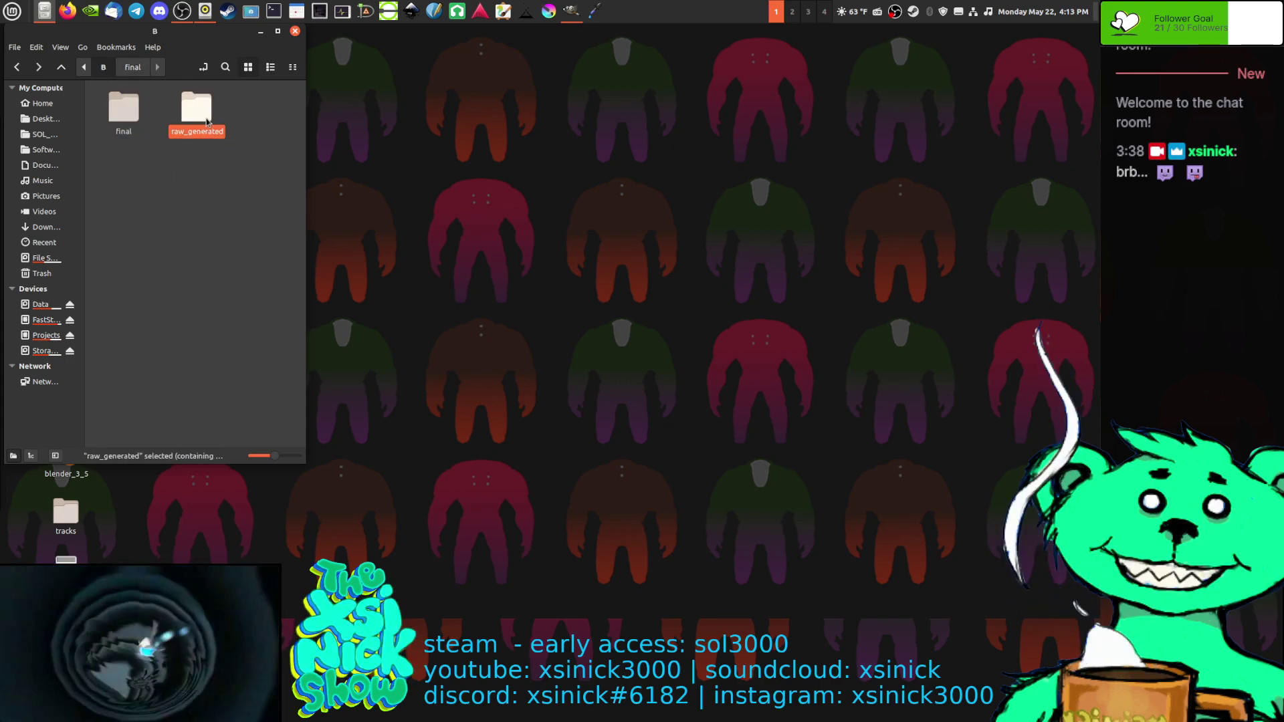
{"action": "double_click", "coordinate": [194, 110]}
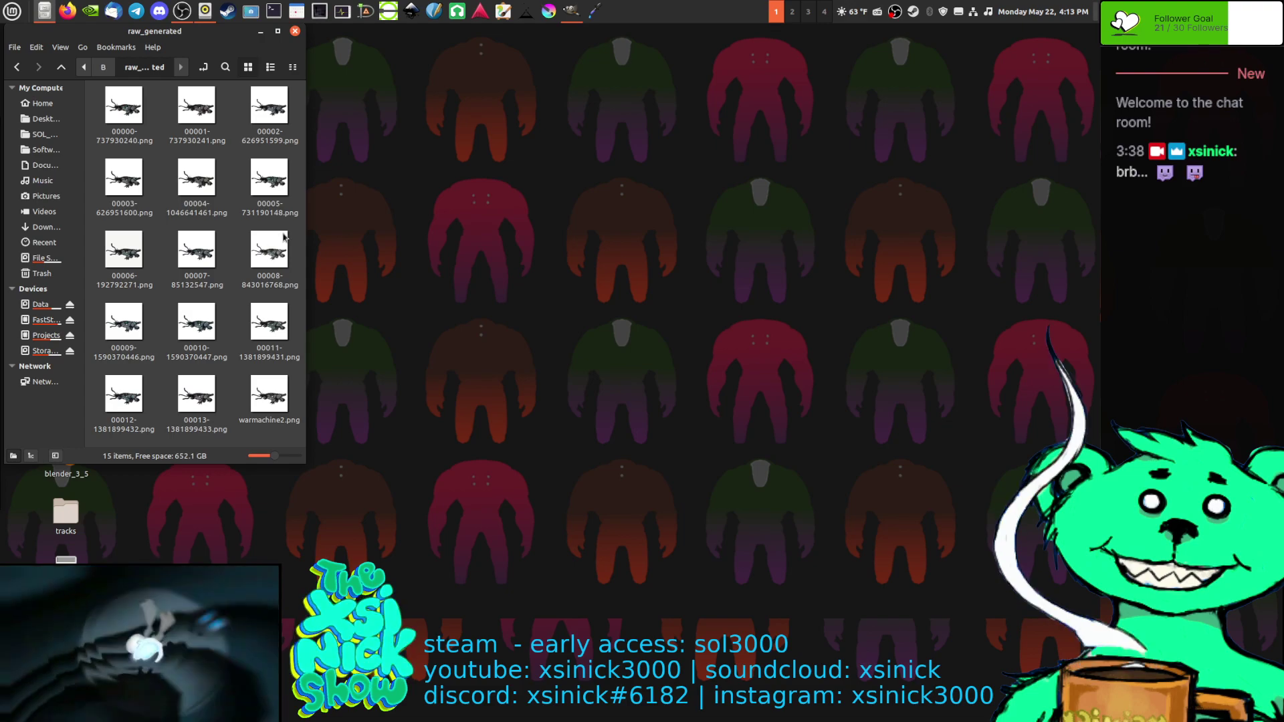
{"action": "double_click", "coordinate": [269, 394]}
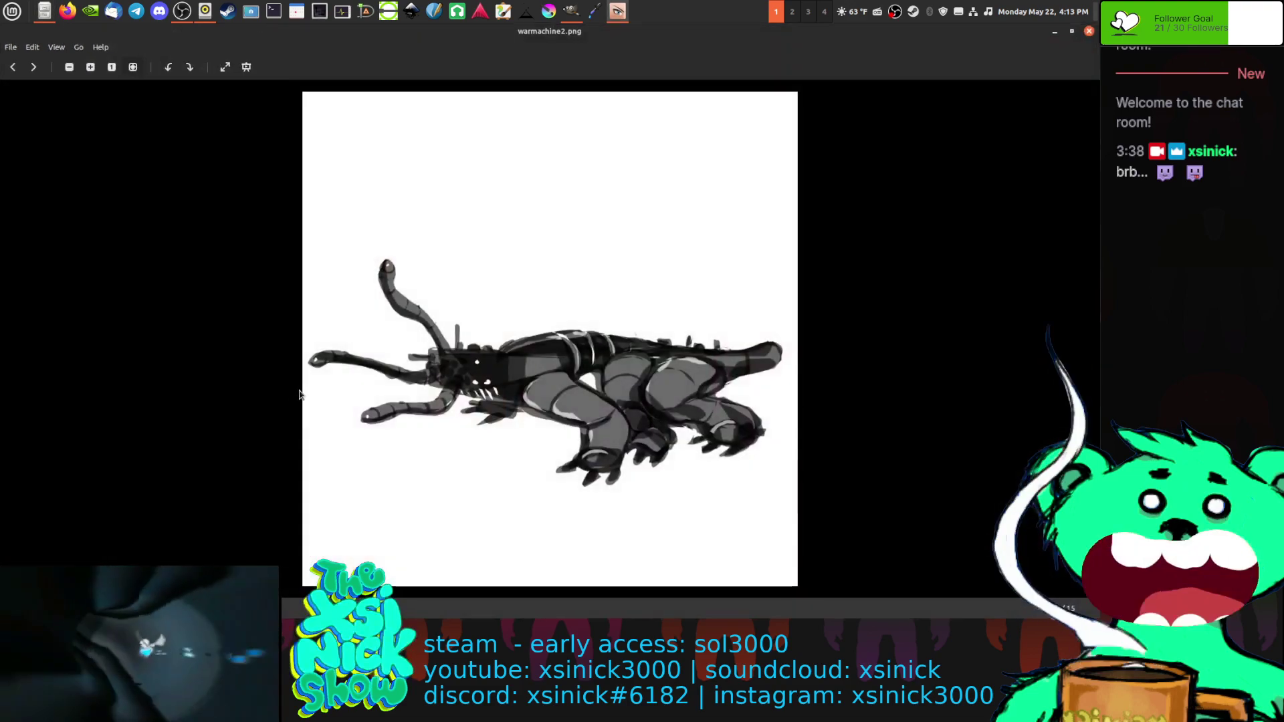
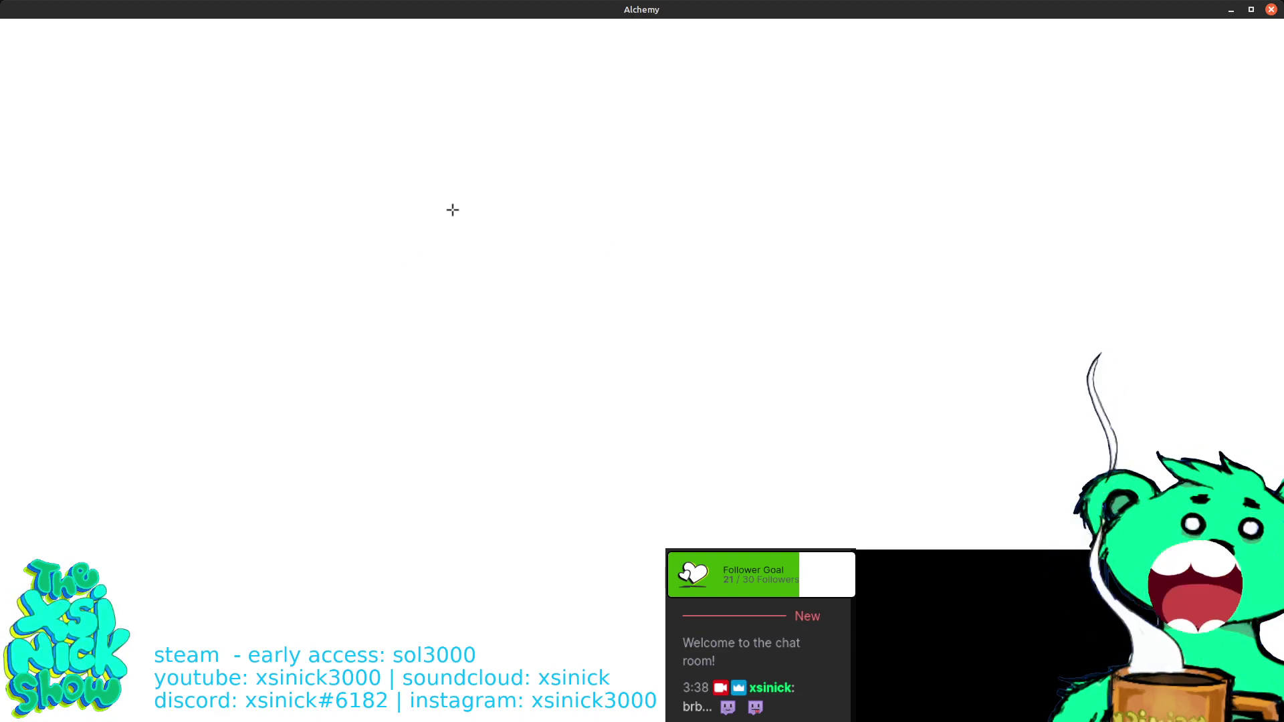
Sketch two trial curved body shapes across the canvas, then undo them
{"action": "mouse_move", "coordinate": [450, 210]}
{"action": "left_mouse_down"}
{"action": "mouse_move", "coordinate": [547, 143]}
{"action": "mouse_move", "coordinate": [920, 180]}
{"action": "left_mouse_up"}
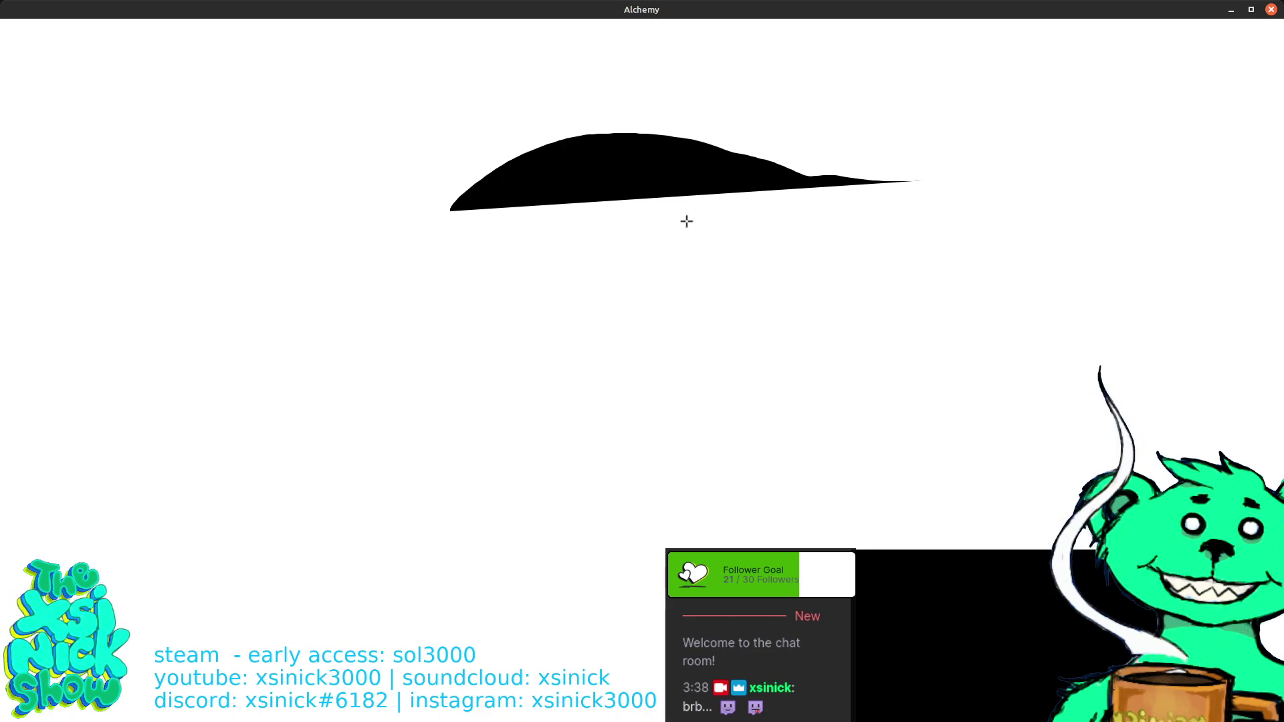
{"action": "left_click_drag", "start_coordinate": [441, 138], "coordinate": [913, 206]}
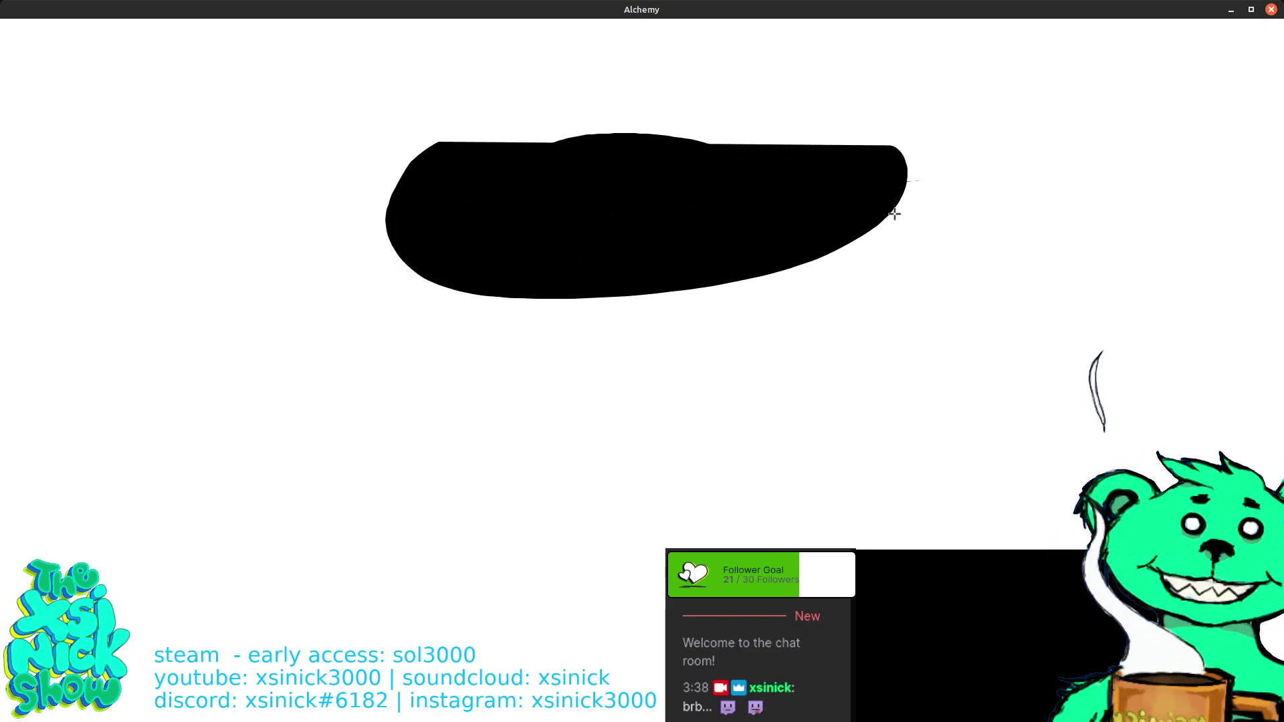
{"action": "key", "text": "ctrl+z"}
{"action": "key", "text": "ctrl+z"}
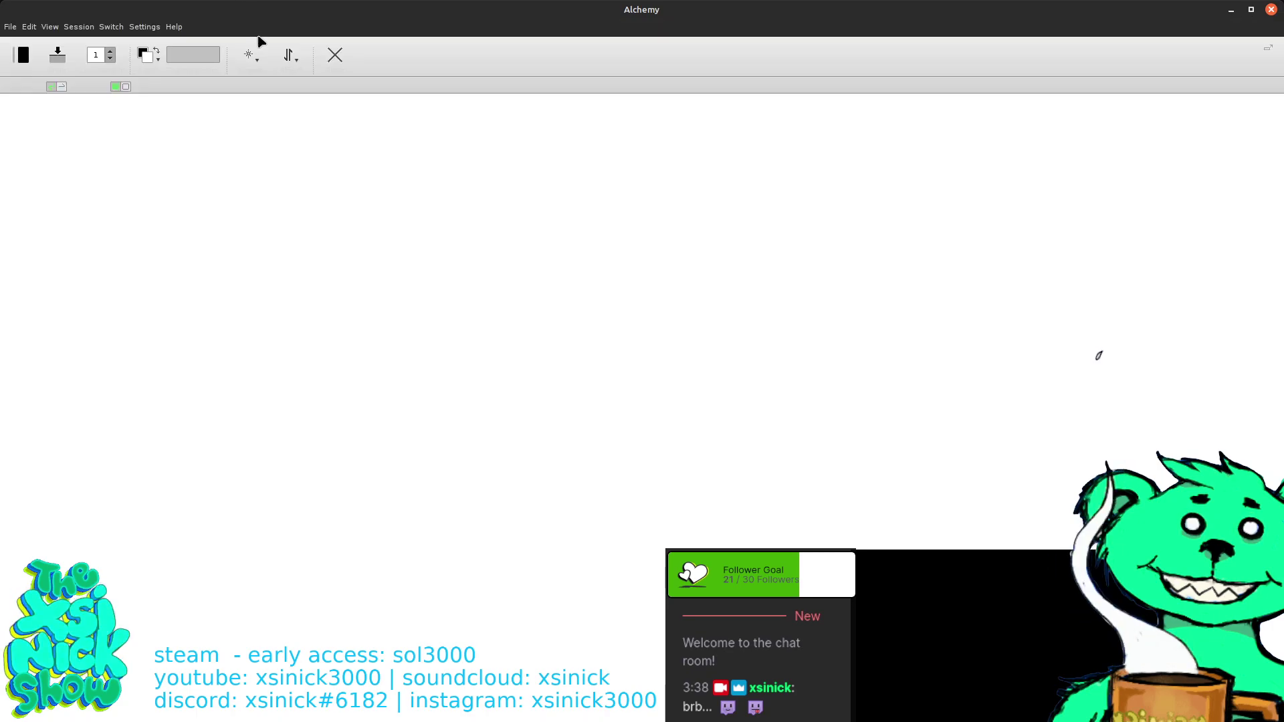
Adjust the colour tone and draw a large arched grey body blob
{"action": "left_click_drag", "start_coordinate": [208, 57], "coordinate": [191, 57]}
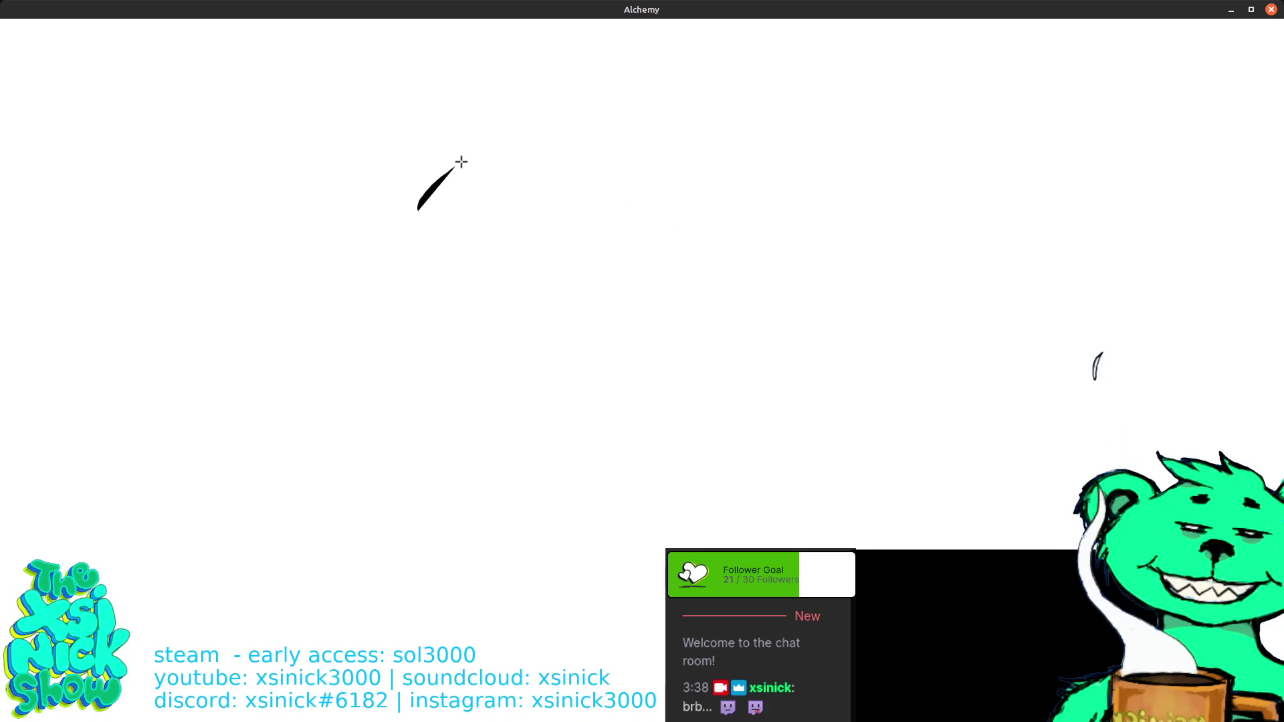
{"action": "mouse_move", "coordinate": [461, 162]}
{"action": "left_mouse_down"}
{"action": "mouse_move", "coordinate": [832, 138]}
{"action": "mouse_move", "coordinate": [896, 200]}
{"action": "left_mouse_up"}
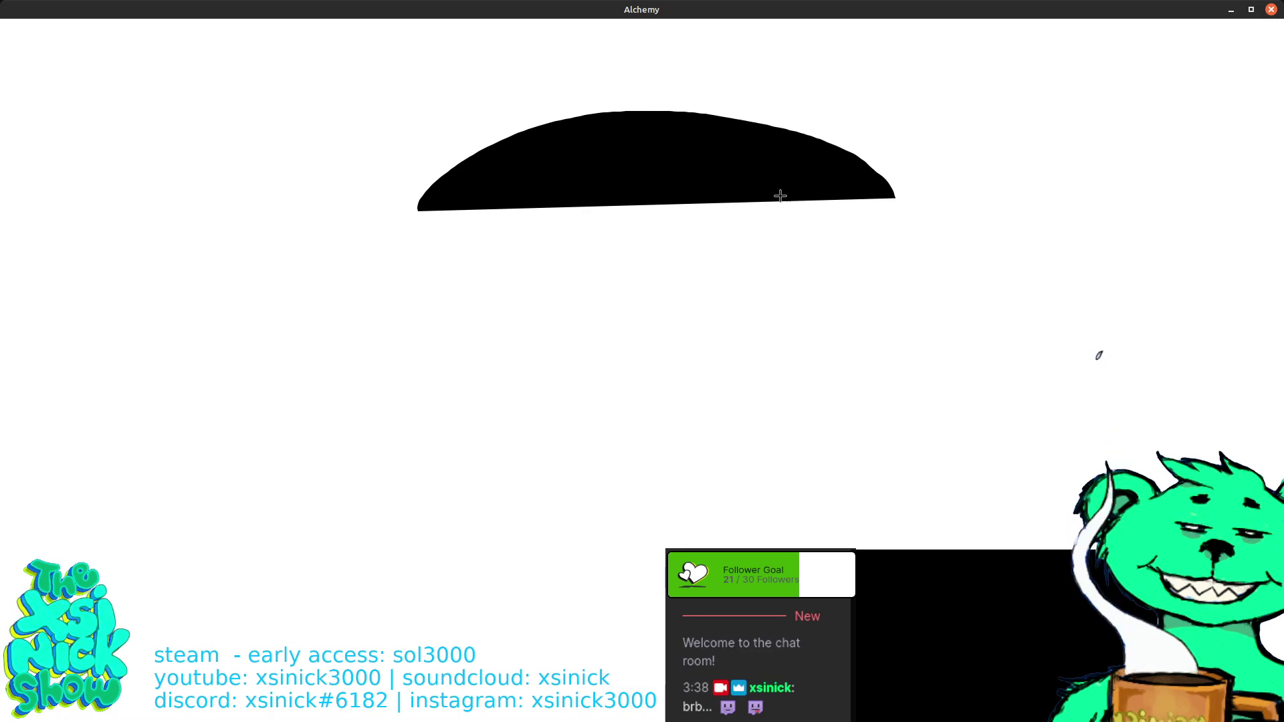
{"action": "mouse_move", "coordinate": [435, 107]}
{"action": "left_mouse_down"}
{"action": "mouse_move", "coordinate": [466, 298]}
{"action": "mouse_move", "coordinate": [897, 174]}
{"action": "left_mouse_up"}
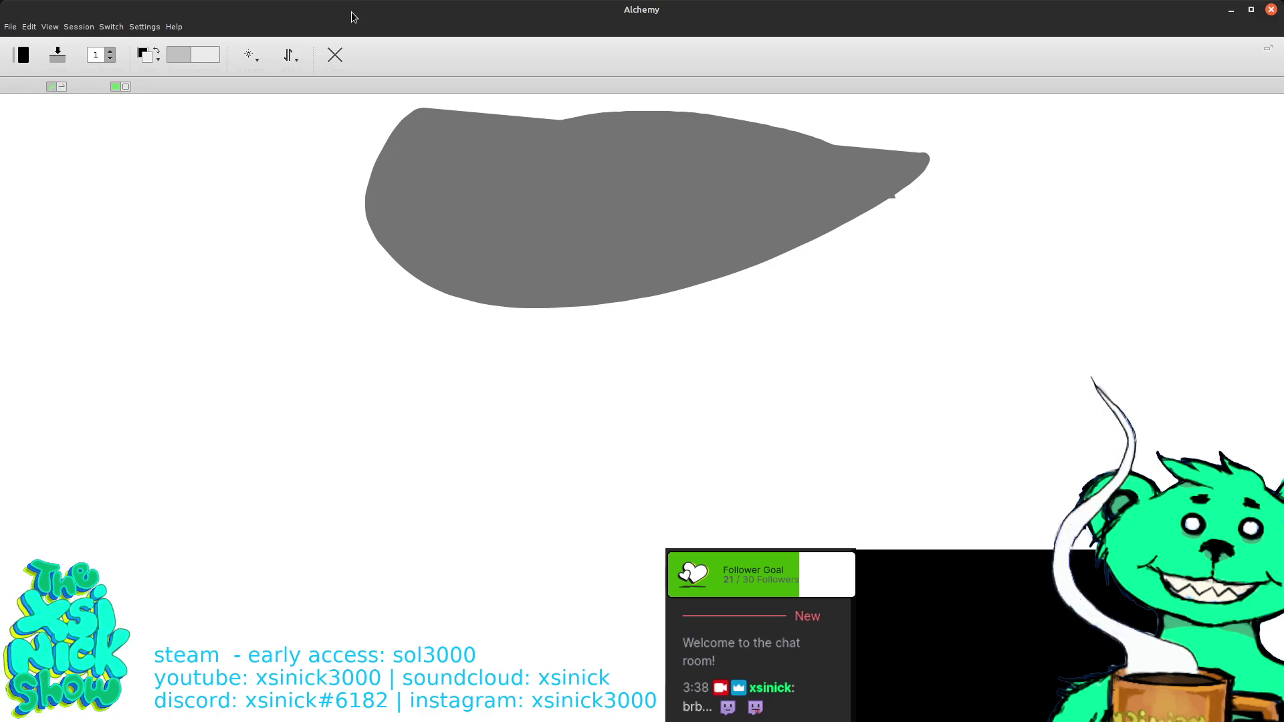
Check the colour choices, add an overlapping shape, then clear the whole canvas with Backspace
{"action": "left_click", "coordinate": [149, 55]}
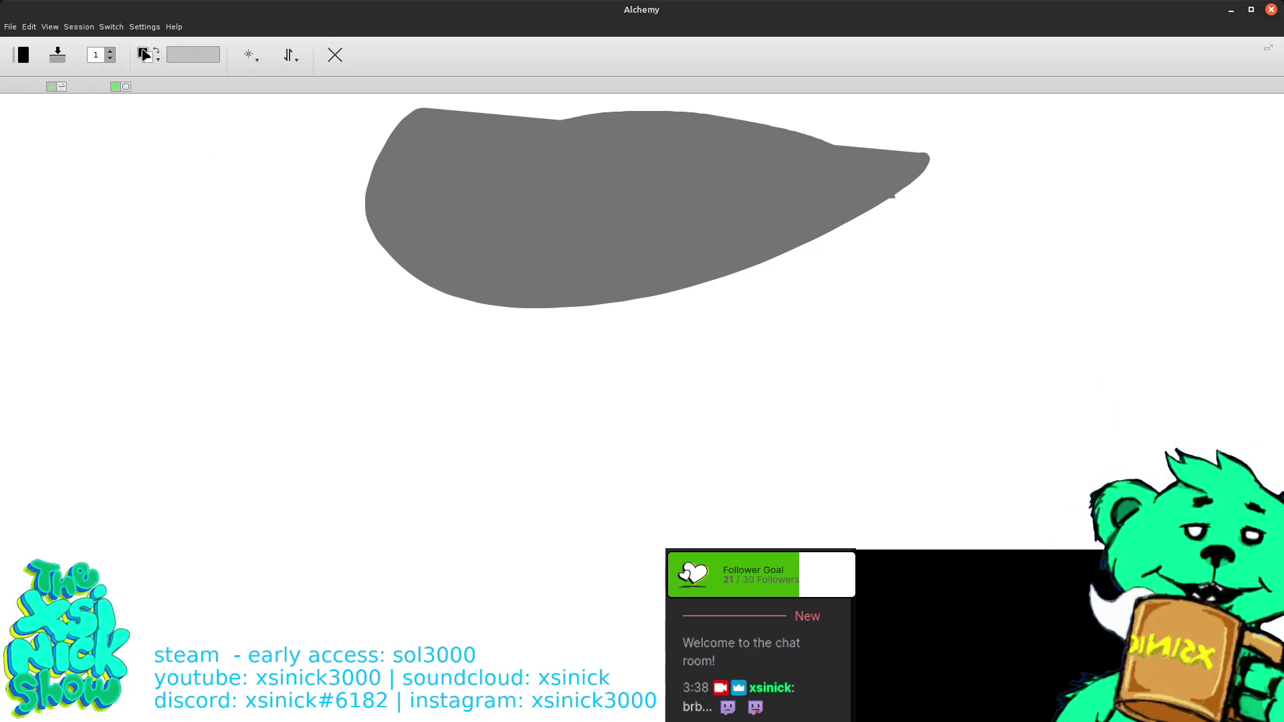
{"action": "left_click", "coordinate": [144, 53]}
{"action": "left_click", "coordinate": [144, 53]}
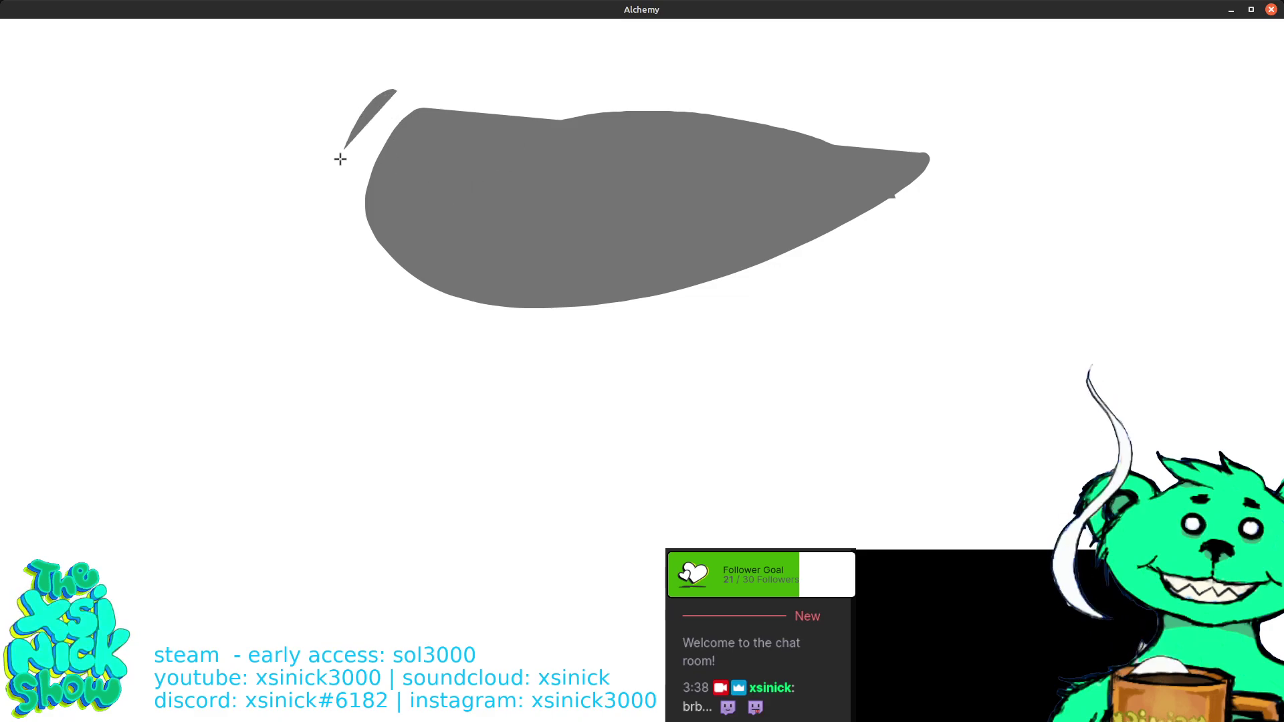
{"action": "left_click_drag", "start_coordinate": [340, 158], "coordinate": [591, 310]}
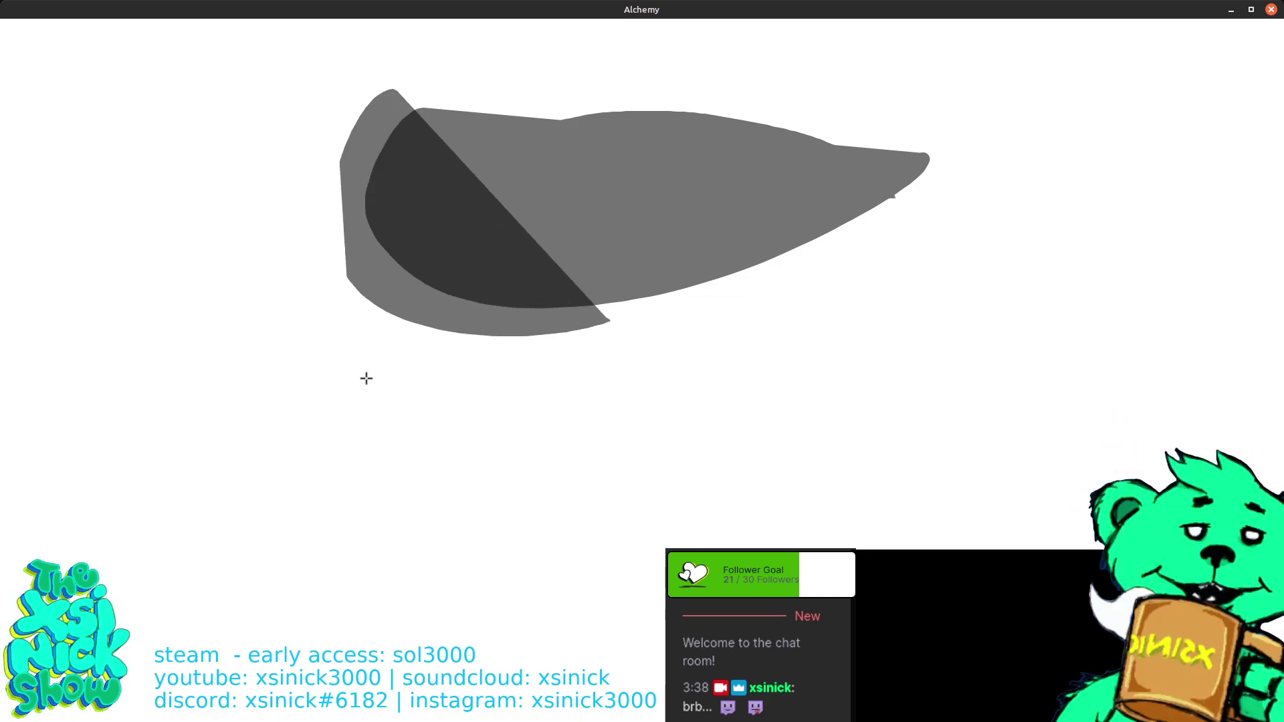
{"action": "key", "text": "BackSpace"}
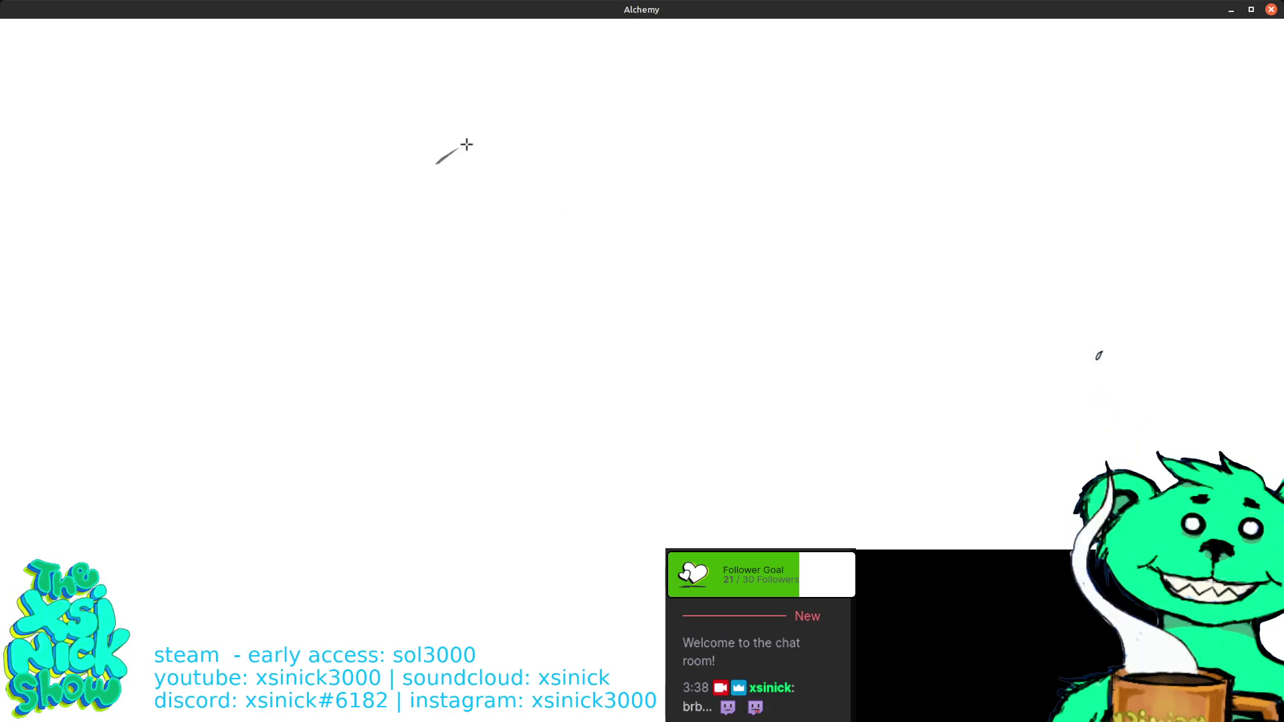
Draw the grey arched body with a curling tail, plus a front leg and a hind leg
{"action": "mouse_move", "coordinate": [466, 144]}
{"action": "left_mouse_down"}
{"action": "mouse_move", "coordinate": [935, 231]}
{"action": "mouse_move", "coordinate": [463, 285]}
{"action": "mouse_move", "coordinate": [373, 243]}
{"action": "mouse_move", "coordinate": [387, 192]}
{"action": "mouse_move", "coordinate": [475, 140]}
{"action": "left_mouse_up"}
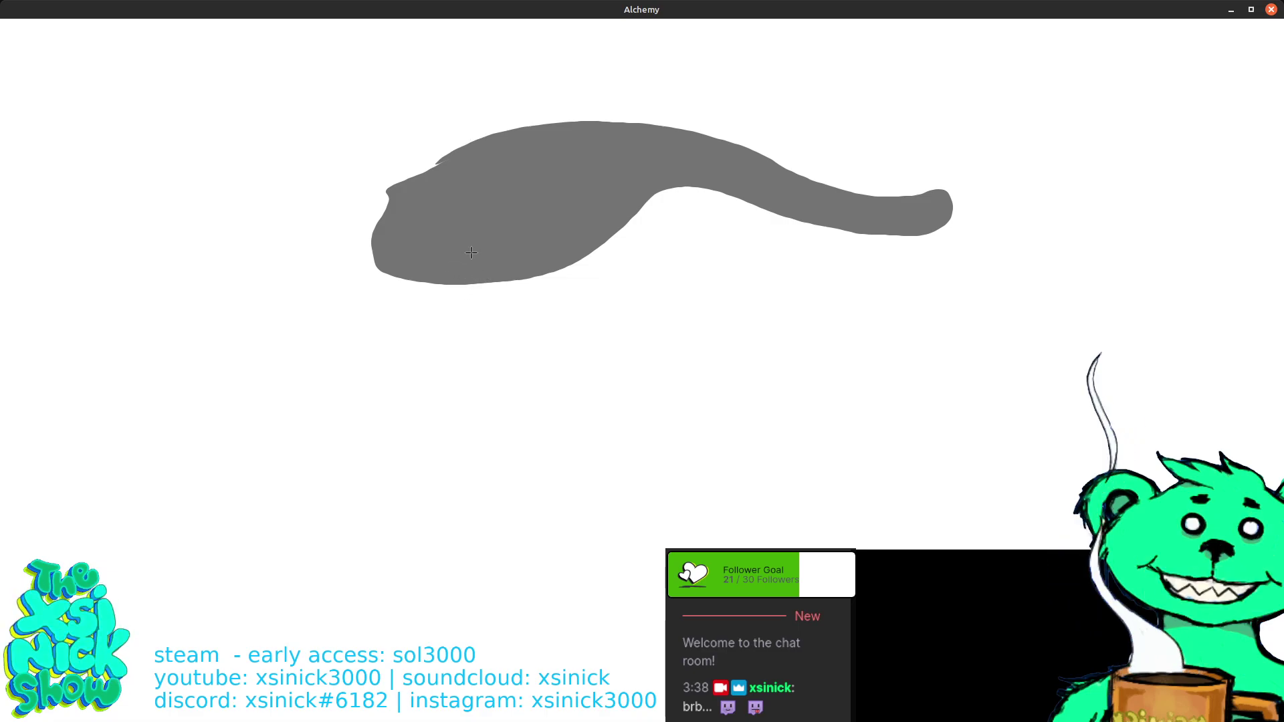
{"action": "mouse_move", "coordinate": [473, 243]}
{"action": "left_mouse_down"}
{"action": "mouse_move", "coordinate": [590, 252]}
{"action": "mouse_move", "coordinate": [625, 304]}
{"action": "mouse_move", "coordinate": [625, 437]}
{"action": "mouse_move", "coordinate": [516, 613]}
{"action": "mouse_move", "coordinate": [493, 616]}
{"action": "mouse_move", "coordinate": [556, 421]}
{"action": "mouse_move", "coordinate": [468, 265]}
{"action": "left_mouse_up"}
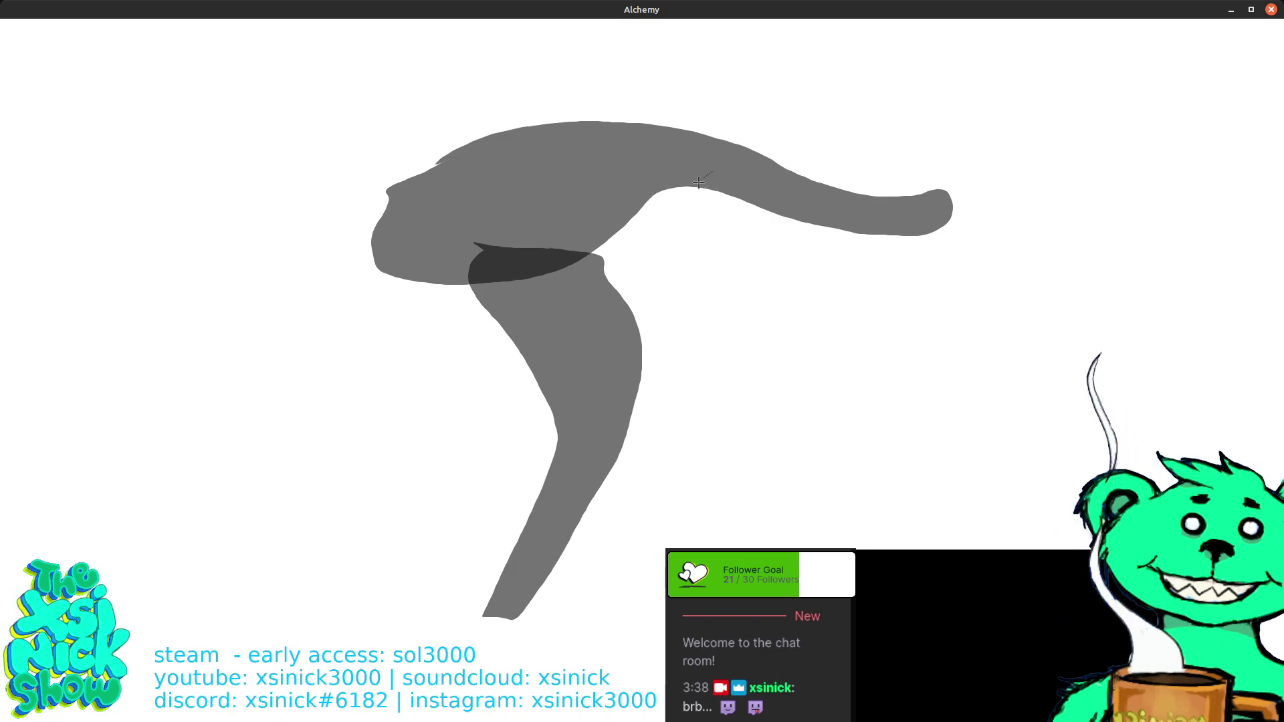
{"action": "mouse_move", "coordinate": [699, 182]}
{"action": "left_mouse_down"}
{"action": "mouse_move", "coordinate": [744, 336]}
{"action": "mouse_move", "coordinate": [684, 625]}
{"action": "mouse_move", "coordinate": [865, 318]}
{"action": "mouse_move", "coordinate": [677, 209]}
{"action": "left_mouse_up"}
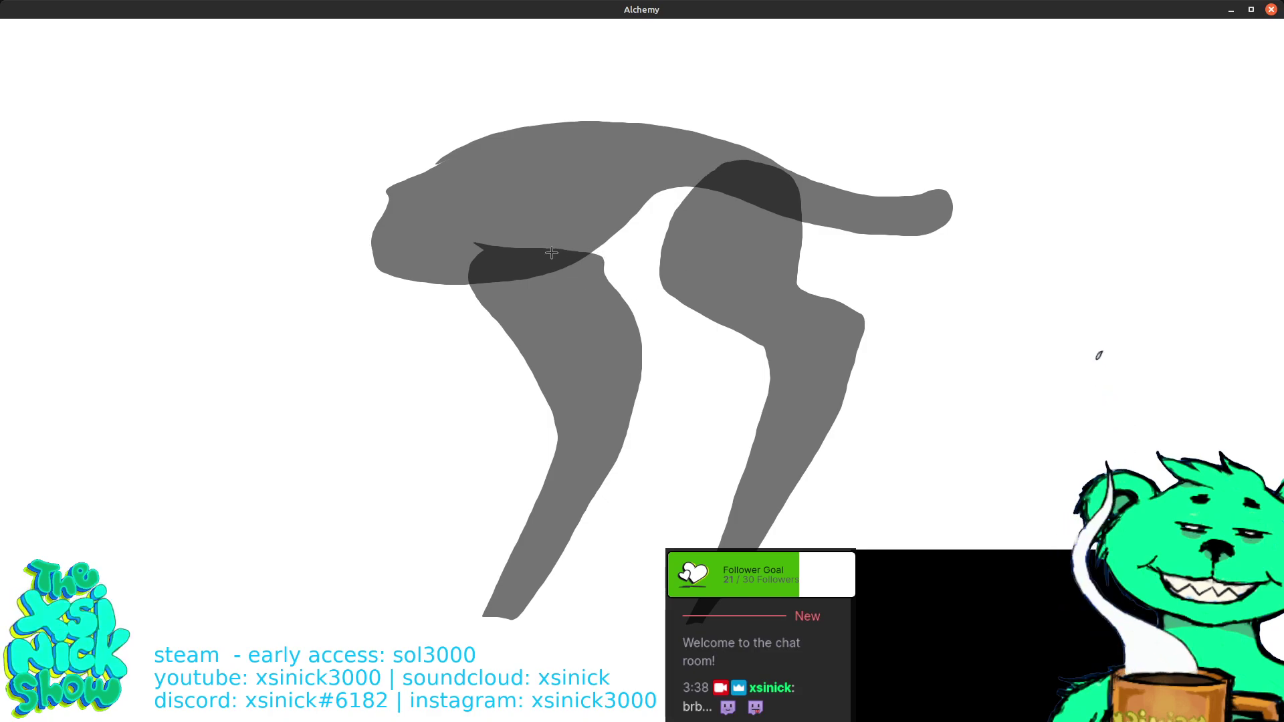
Cover the front leg with a darker overlapping shape, top to bottom
{"action": "left_click_drag", "start_coordinate": [495, 236], "coordinate": [565, 380]}
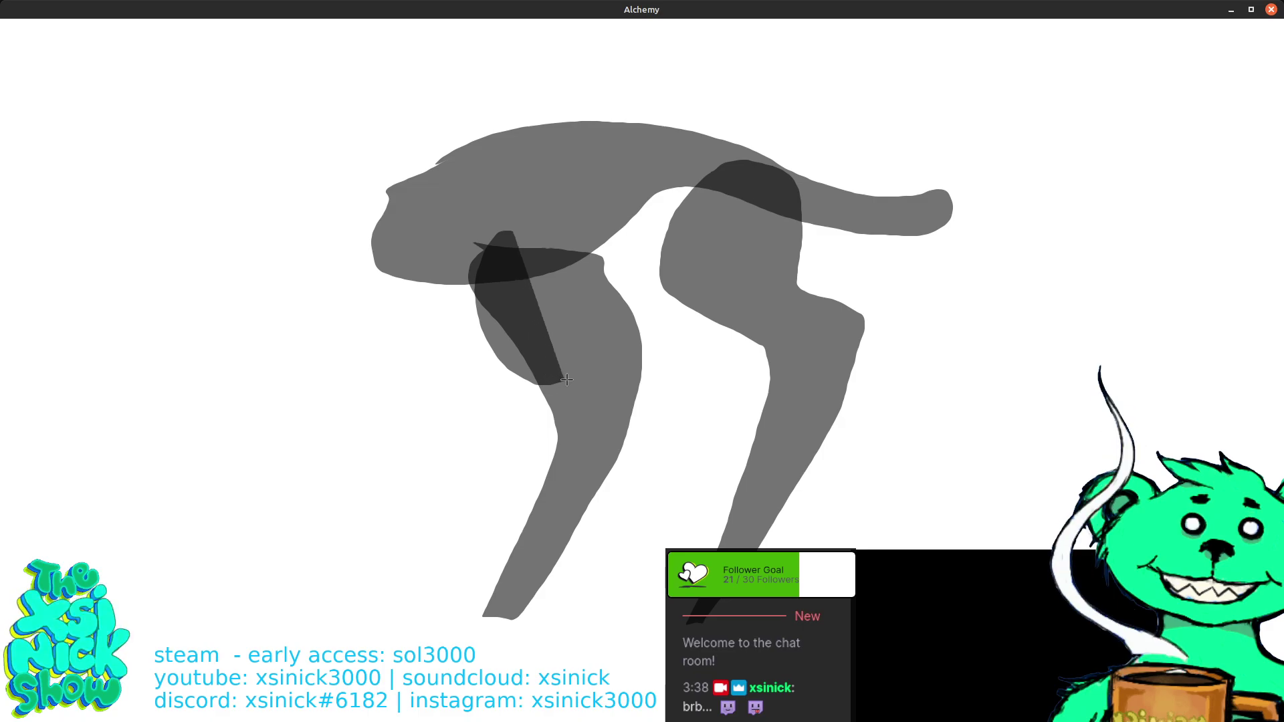
{"action": "left_click_drag", "start_coordinate": [566, 380], "coordinate": [486, 617]}
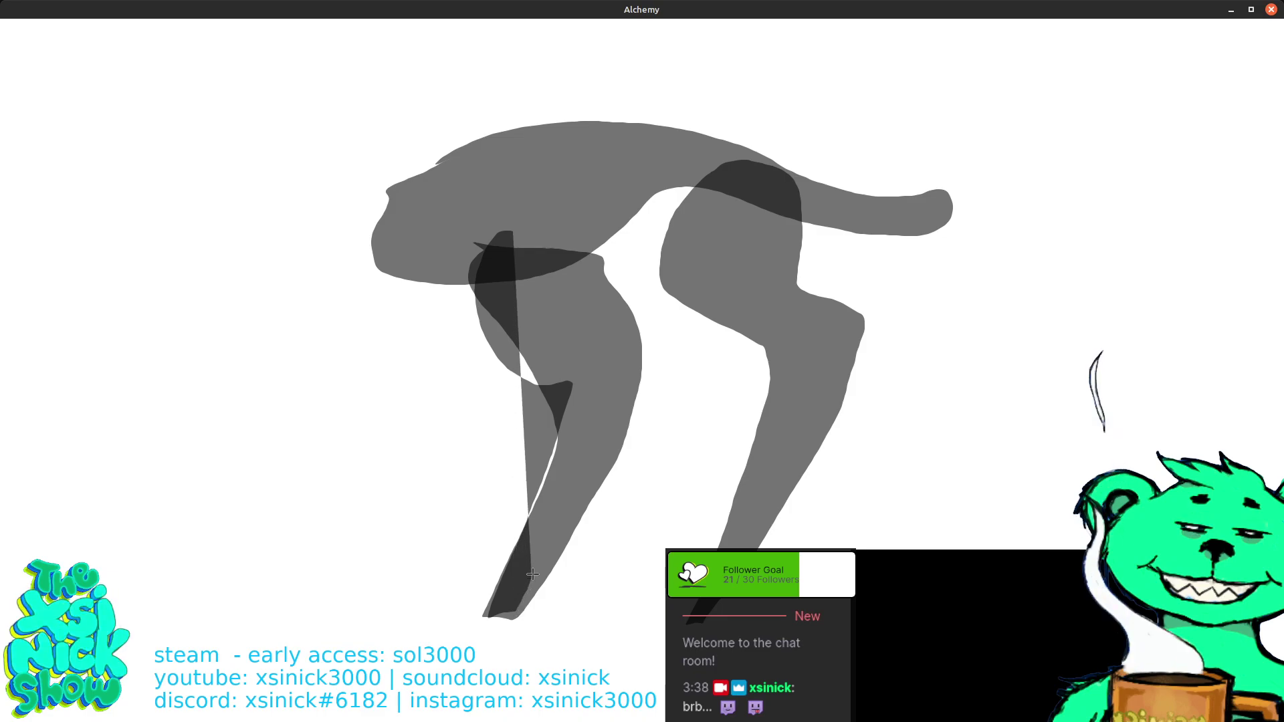
{"action": "mouse_move", "coordinate": [486, 617]}
{"action": "left_mouse_down"}
{"action": "mouse_move", "coordinate": [617, 418]}
{"action": "mouse_move", "coordinate": [584, 216]}
{"action": "mouse_move", "coordinate": [477, 290]}
{"action": "left_mouse_up"}
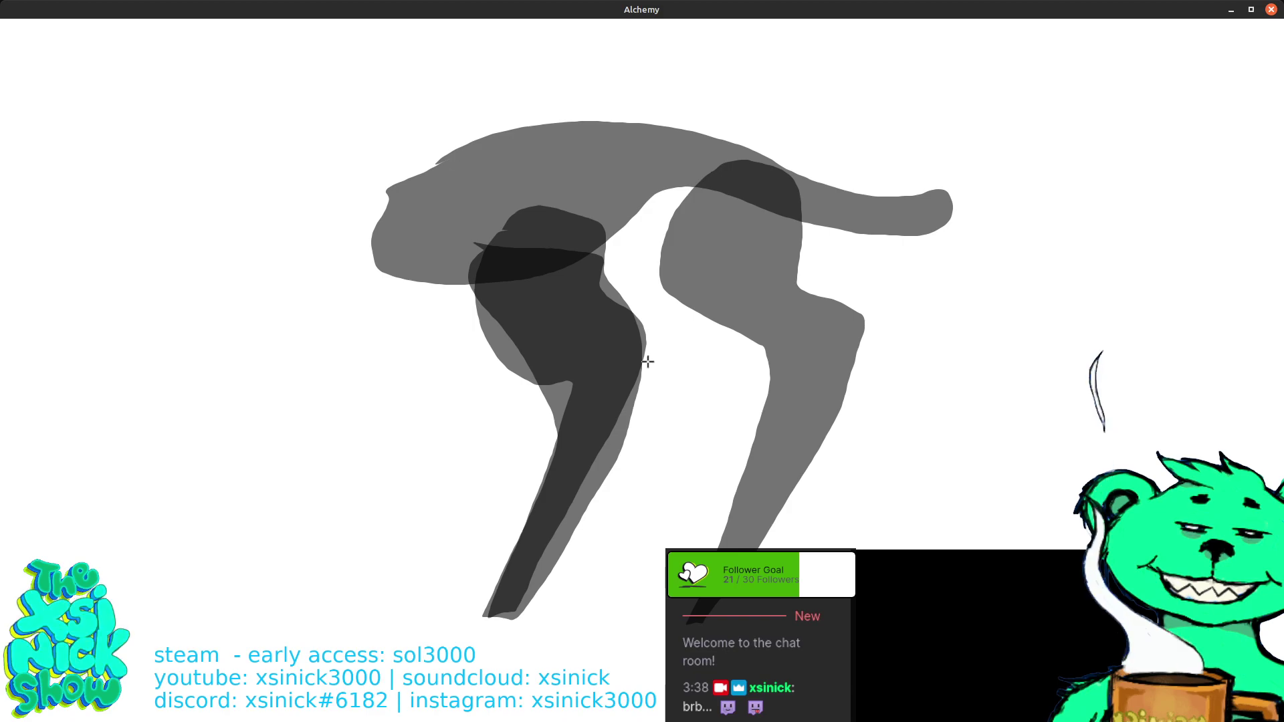
Erase the front leg's lighter outer edge and a stray sliver beside the back leg
{"action": "left_click_drag", "start_coordinate": [659, 393], "coordinate": [513, 622]}
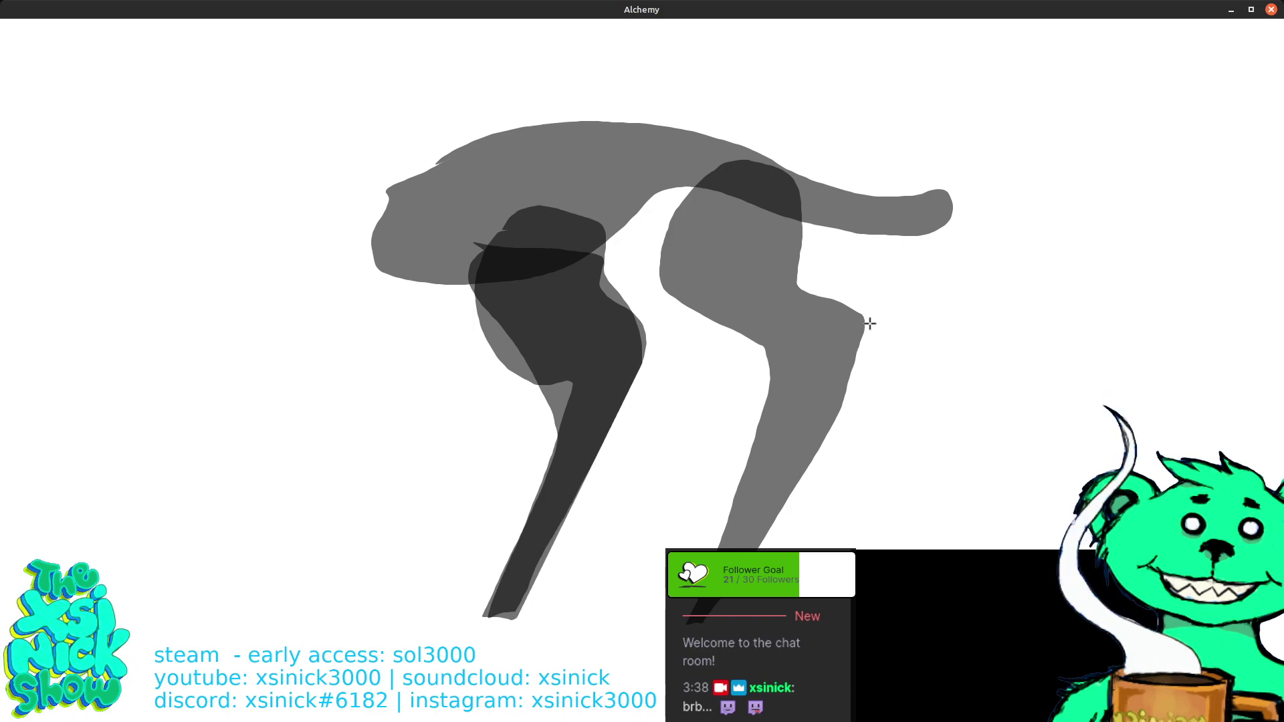
{"action": "mouse_move", "coordinate": [869, 319]}
{"action": "left_mouse_down"}
{"action": "mouse_move", "coordinate": [826, 531]}
{"action": "mouse_move", "coordinate": [875, 416]}
{"action": "left_mouse_up"}
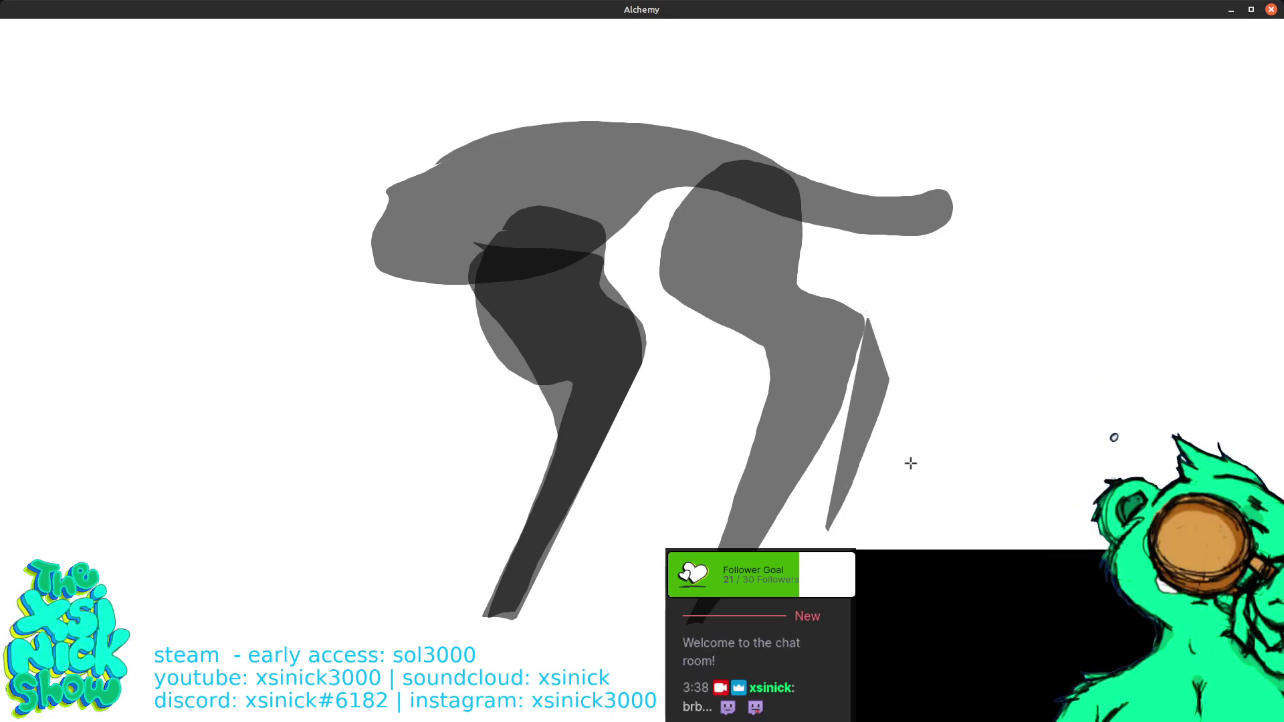
{"action": "mouse_move", "coordinate": [869, 320]}
{"action": "left_mouse_down"}
{"action": "mouse_move", "coordinate": [855, 525]}
{"action": "mouse_move", "coordinate": [863, 321]}
{"action": "mouse_move", "coordinate": [749, 549]}
{"action": "mouse_move", "coordinate": [849, 344]}
{"action": "left_mouse_up"}
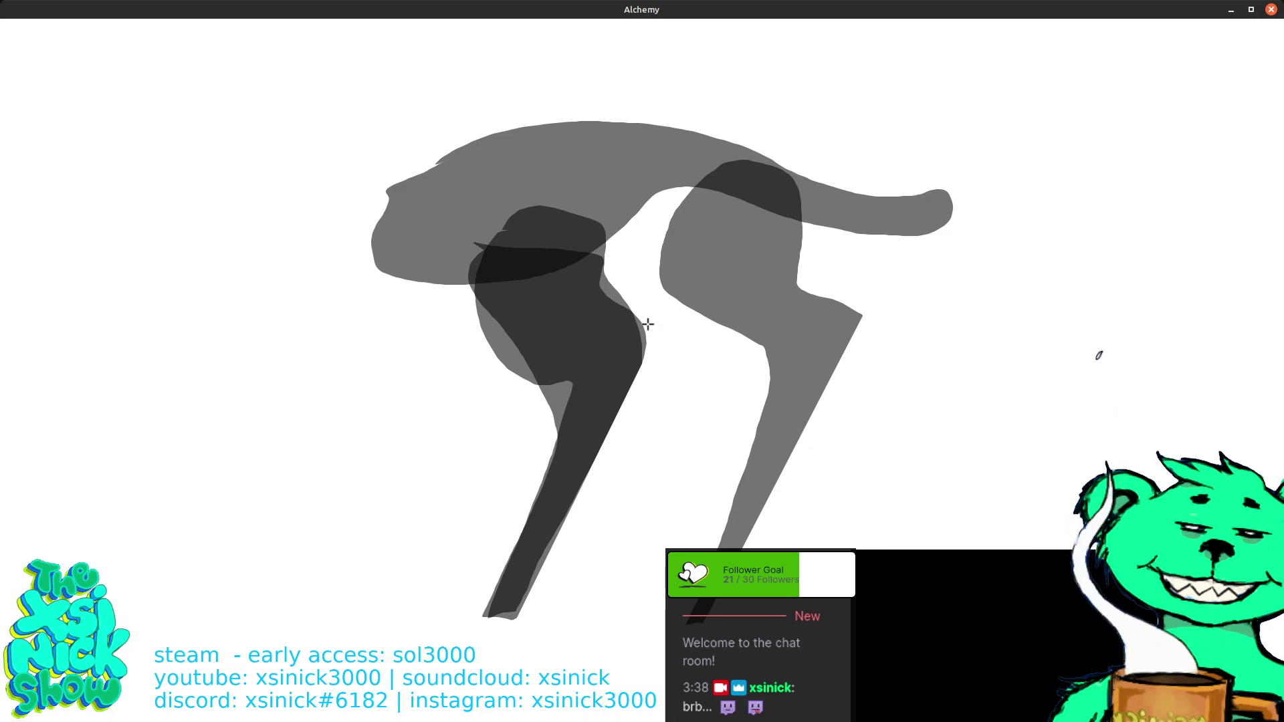
Add a dark stroke at the front knee, erase leftover grey, and darken the front shin
{"action": "mouse_move", "coordinate": [647, 324]}
{"action": "left_mouse_down"}
{"action": "mouse_move", "coordinate": [672, 349]}
{"action": "mouse_move", "coordinate": [513, 636]}
{"action": "left_mouse_up"}
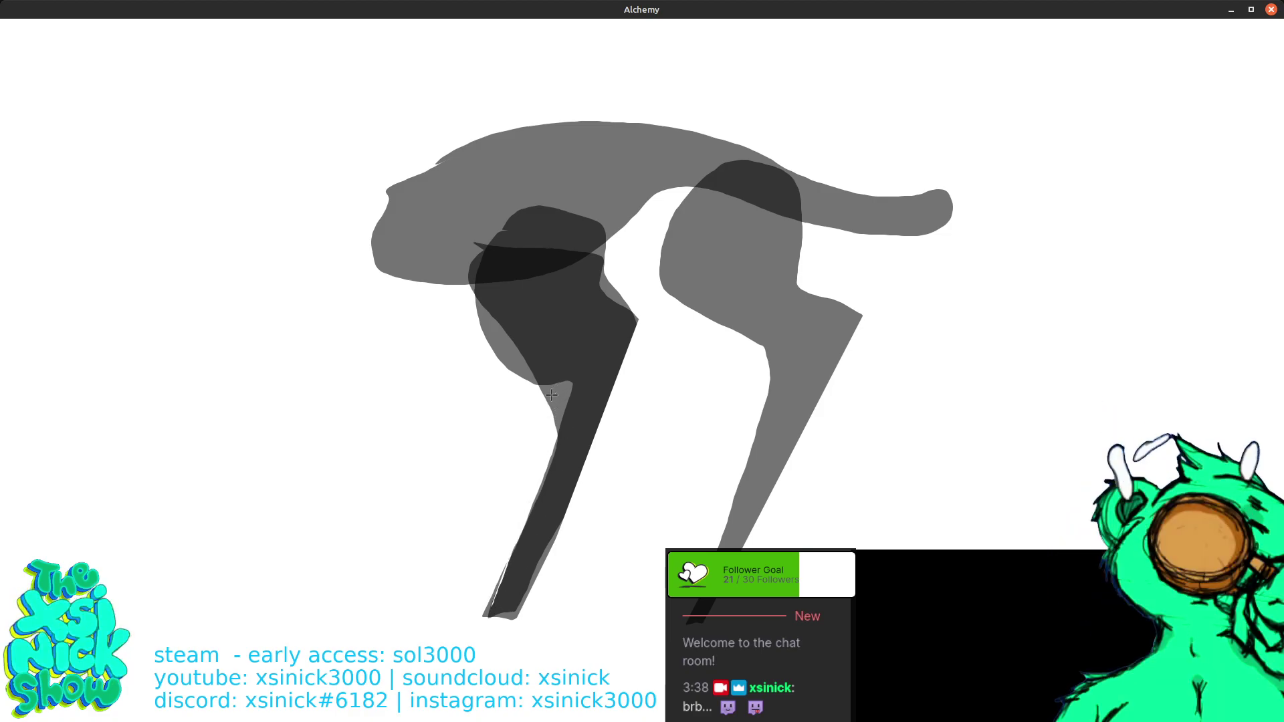
{"action": "left_click_drag", "start_coordinate": [556, 391], "coordinate": [451, 287]}
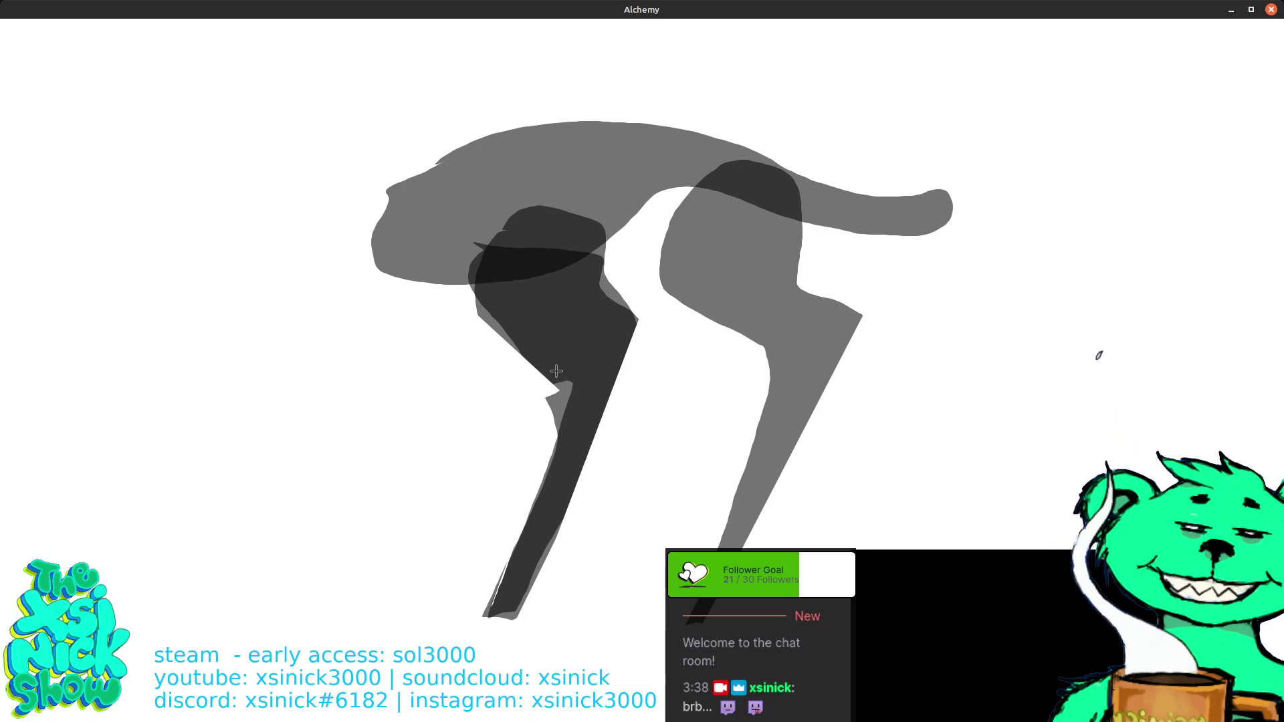
{"action": "left_click_drag", "start_coordinate": [561, 374], "coordinate": [514, 583]}
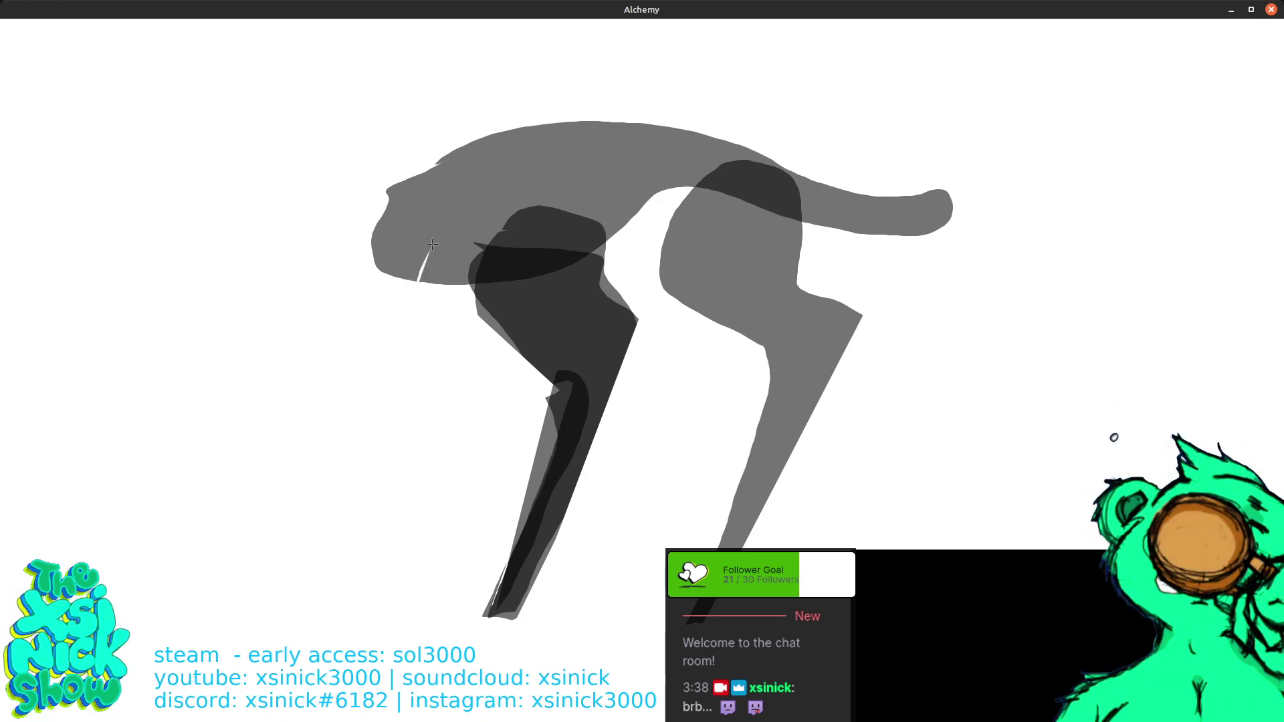
Reshape the head with a notch underneath, a flatter underside, mouth wedge, and smoother throat
{"action": "left_click_drag", "start_coordinate": [418, 281], "coordinate": [465, 284]}
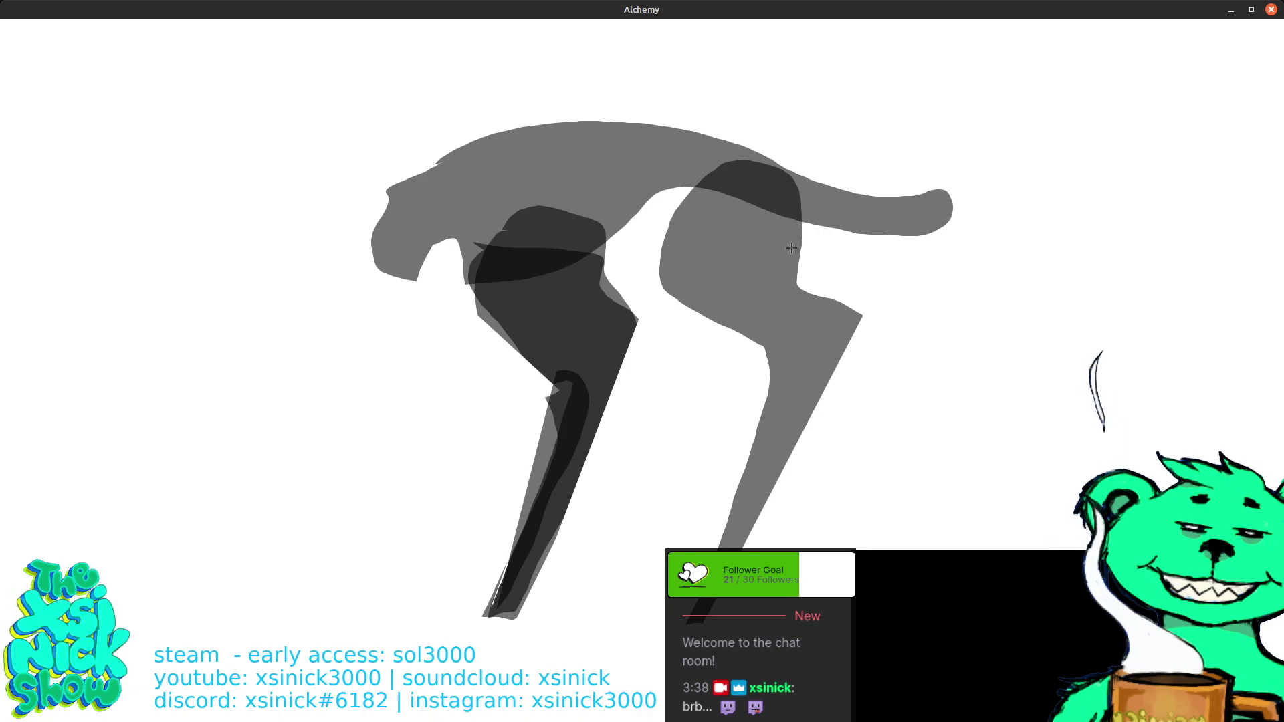
{"action": "left_click_drag", "start_coordinate": [363, 228], "coordinate": [407, 318]}
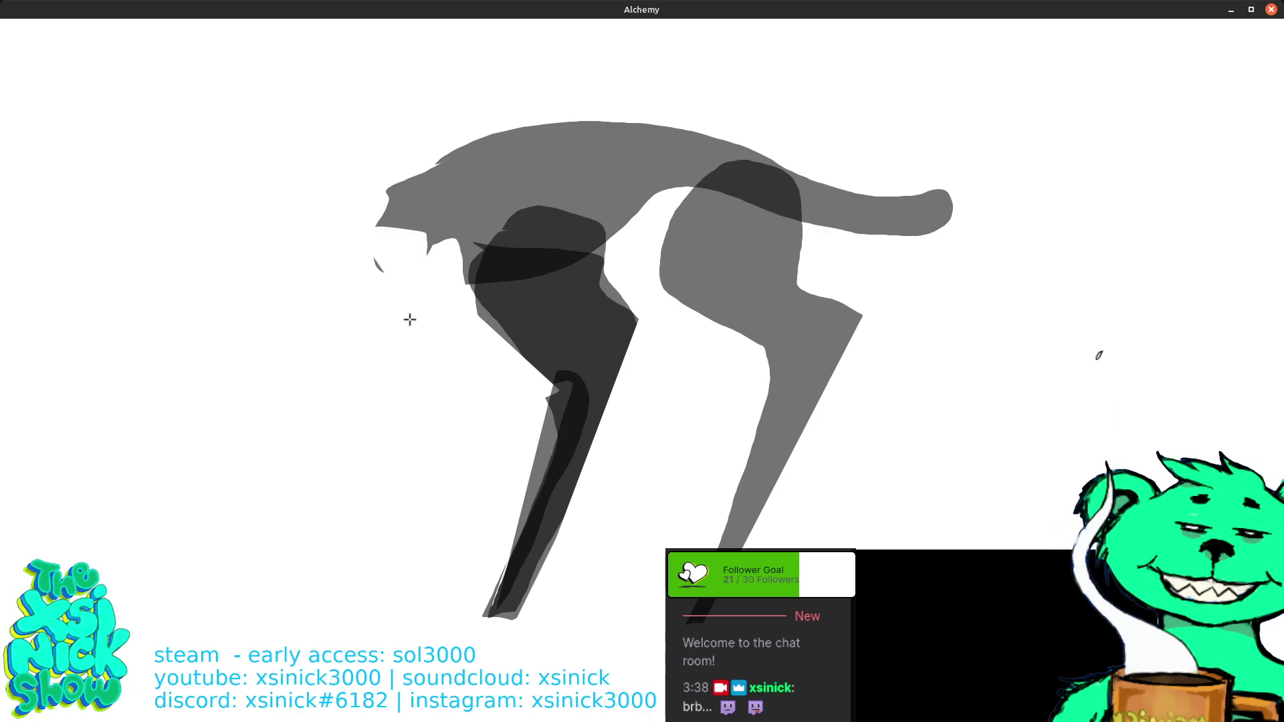
{"action": "left_click_drag", "start_coordinate": [370, 213], "coordinate": [450, 236]}
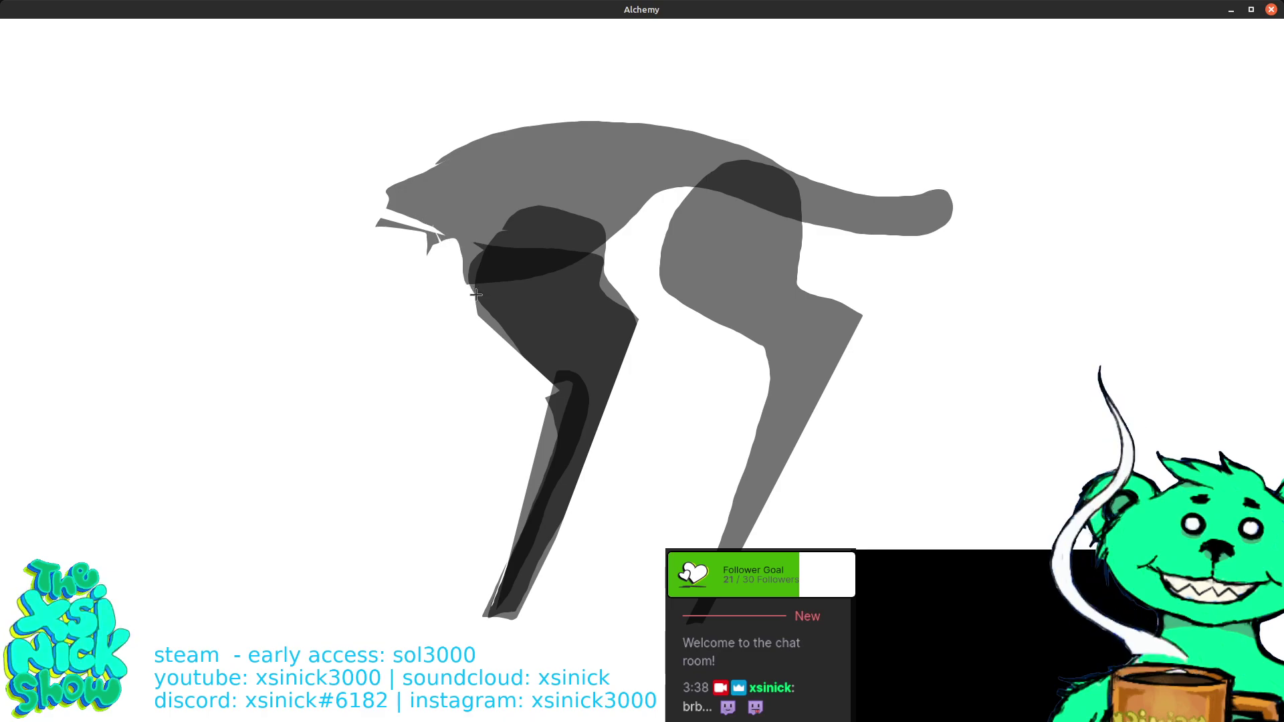
{"action": "left_click_drag", "start_coordinate": [475, 277], "coordinate": [511, 343]}
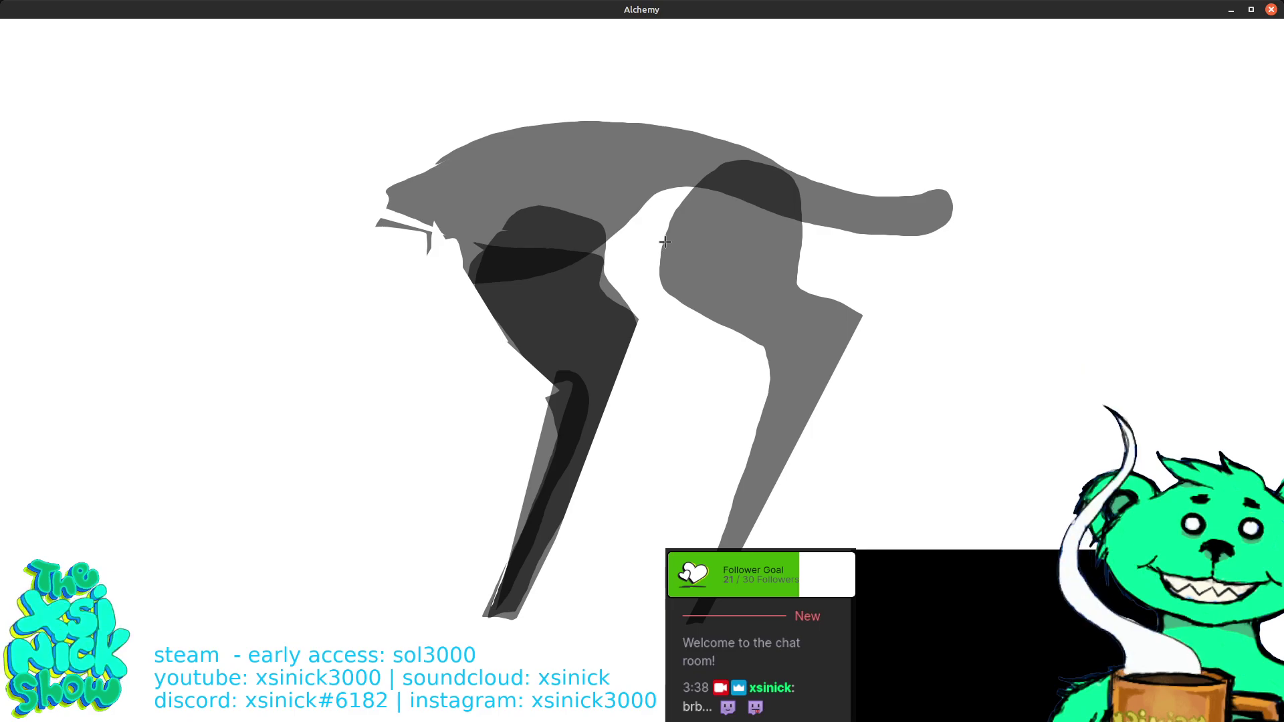
Add a dark hip shape over a back notch, shade the shoulder, and darken the head
{"action": "left_click_drag", "start_coordinate": [655, 181], "coordinate": [677, 148]}
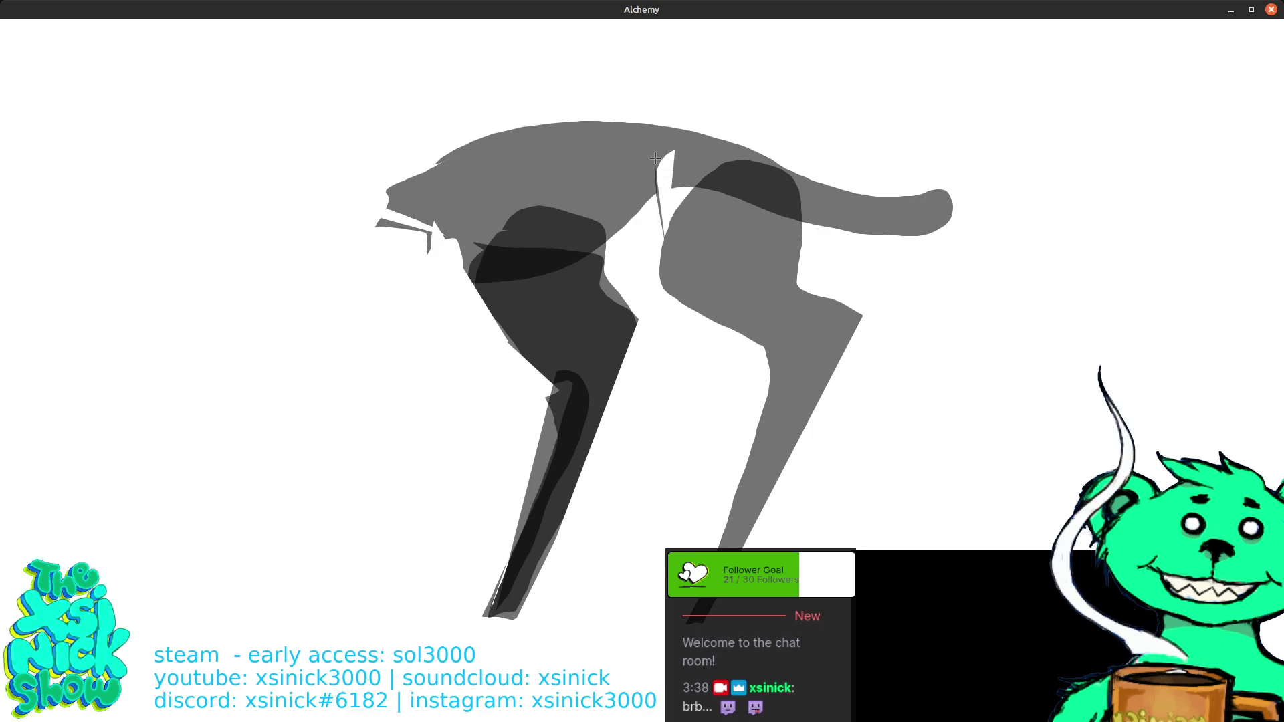
{"action": "mouse_move", "coordinate": [671, 205]}
{"action": "left_mouse_down"}
{"action": "mouse_move", "coordinate": [806, 204]}
{"action": "mouse_move", "coordinate": [698, 239]}
{"action": "left_mouse_up"}
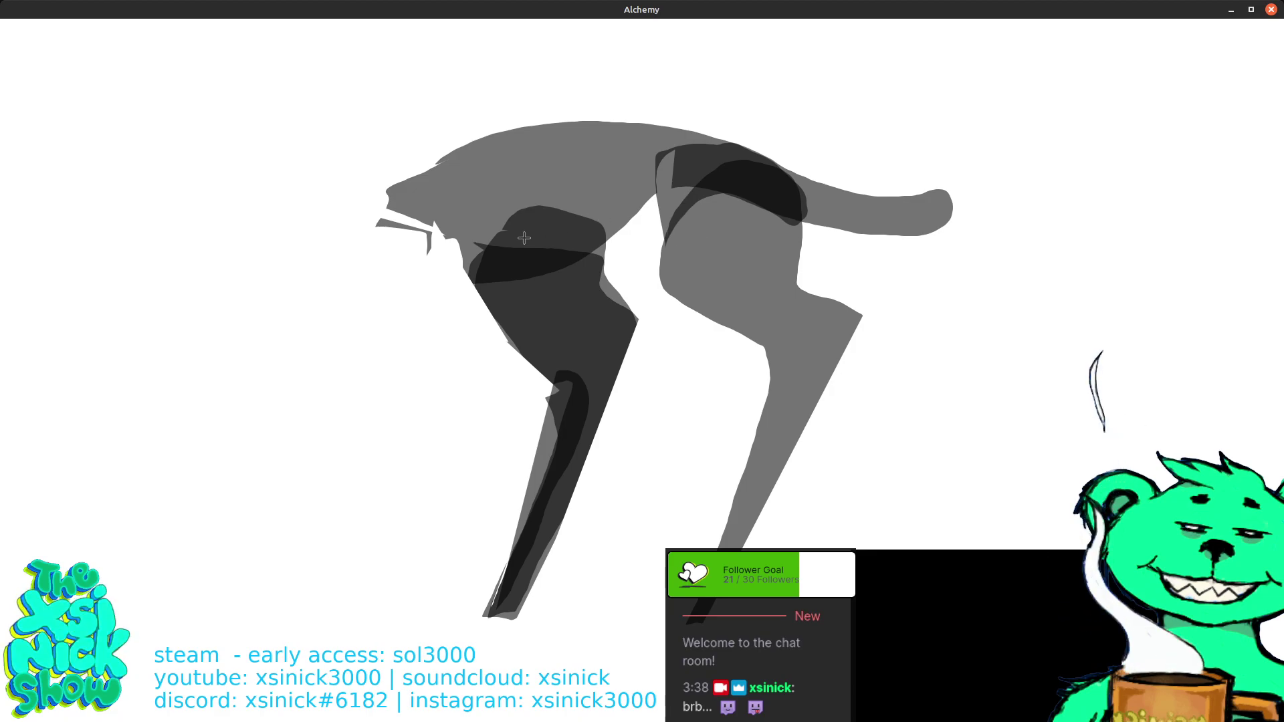
{"action": "mouse_move", "coordinate": [489, 251]}
{"action": "left_mouse_down"}
{"action": "mouse_move", "coordinate": [613, 157]}
{"action": "mouse_move", "coordinate": [500, 229]}
{"action": "left_mouse_up"}
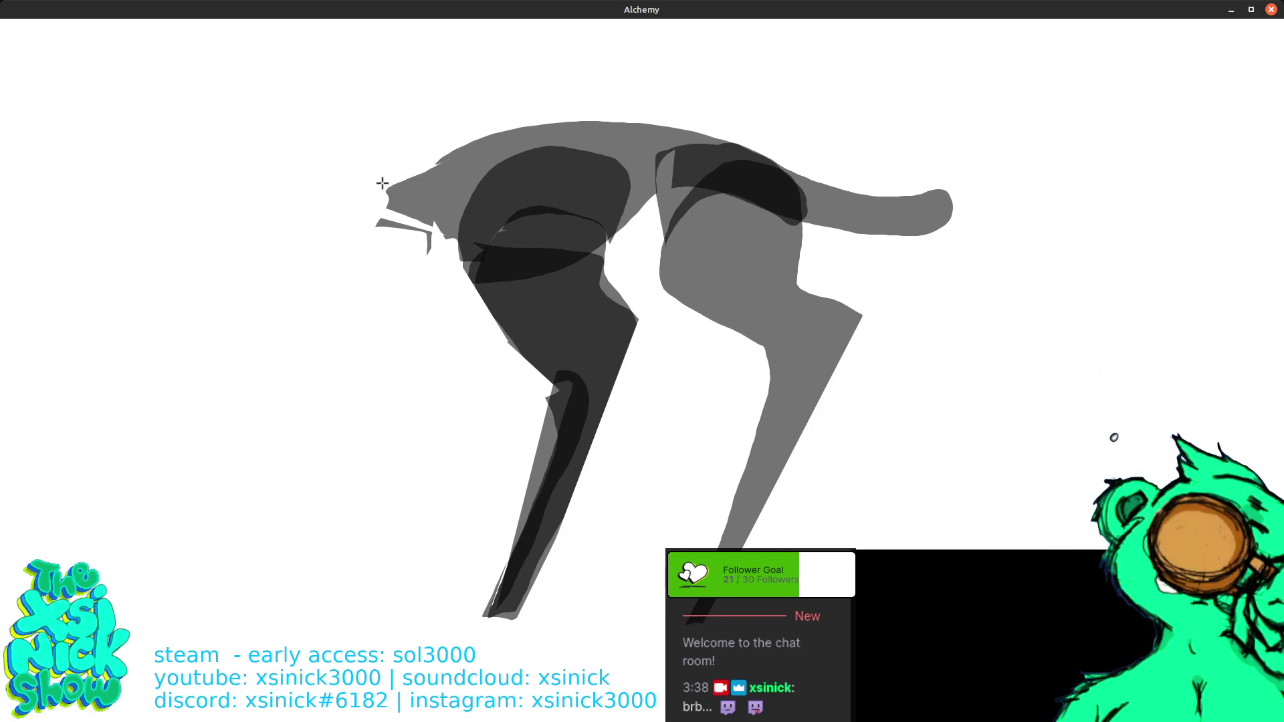
{"action": "mouse_move", "coordinate": [387, 184]}
{"action": "left_mouse_down"}
{"action": "mouse_move", "coordinate": [353, 220]}
{"action": "mouse_move", "coordinate": [348, 187]}
{"action": "left_mouse_up"}
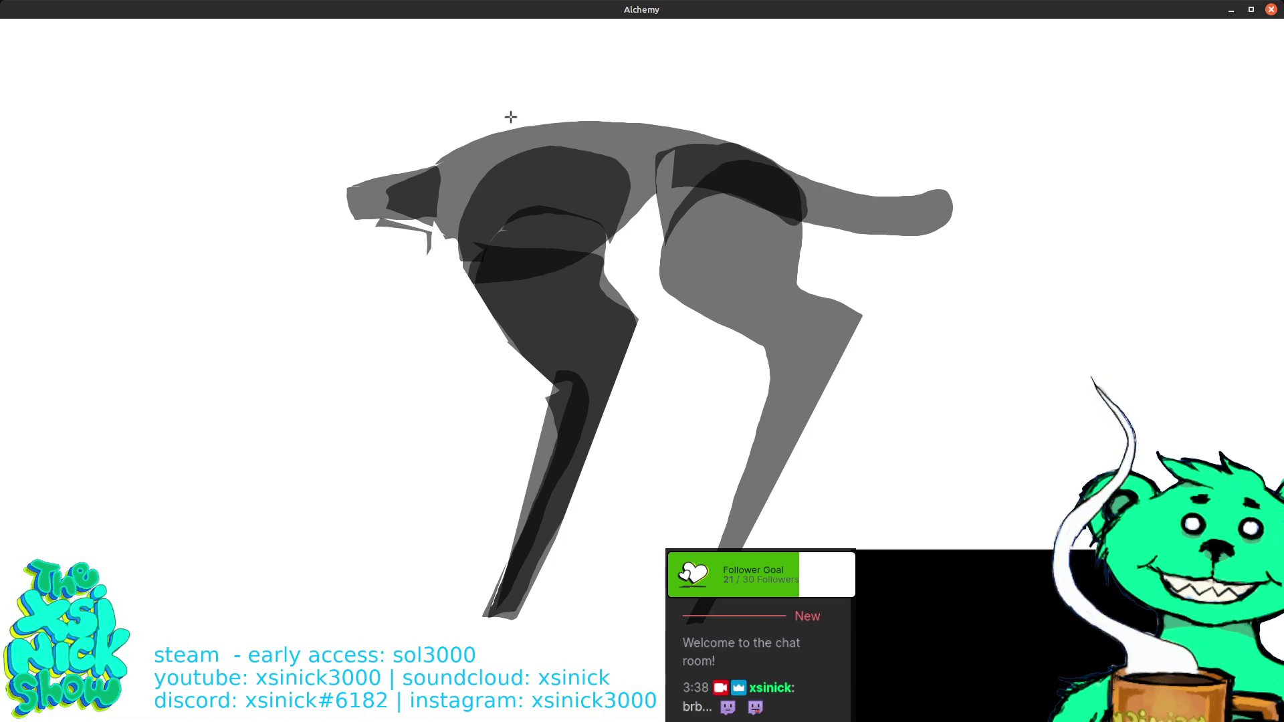
Draw a grey shape over the back and erase its top into a straight sloping edge
{"action": "left_click_drag", "start_coordinate": [438, 163], "coordinate": [522, 128]}
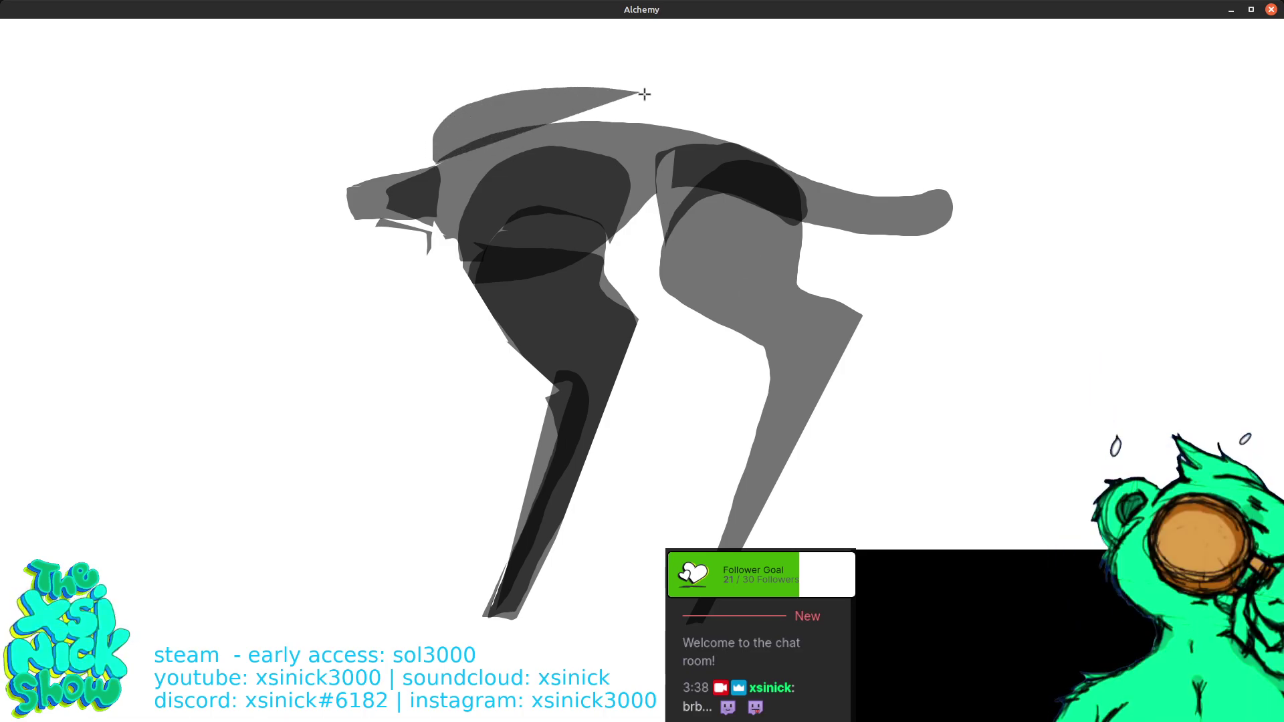
{"action": "left_click_drag", "start_coordinate": [409, 143], "coordinate": [784, 124]}
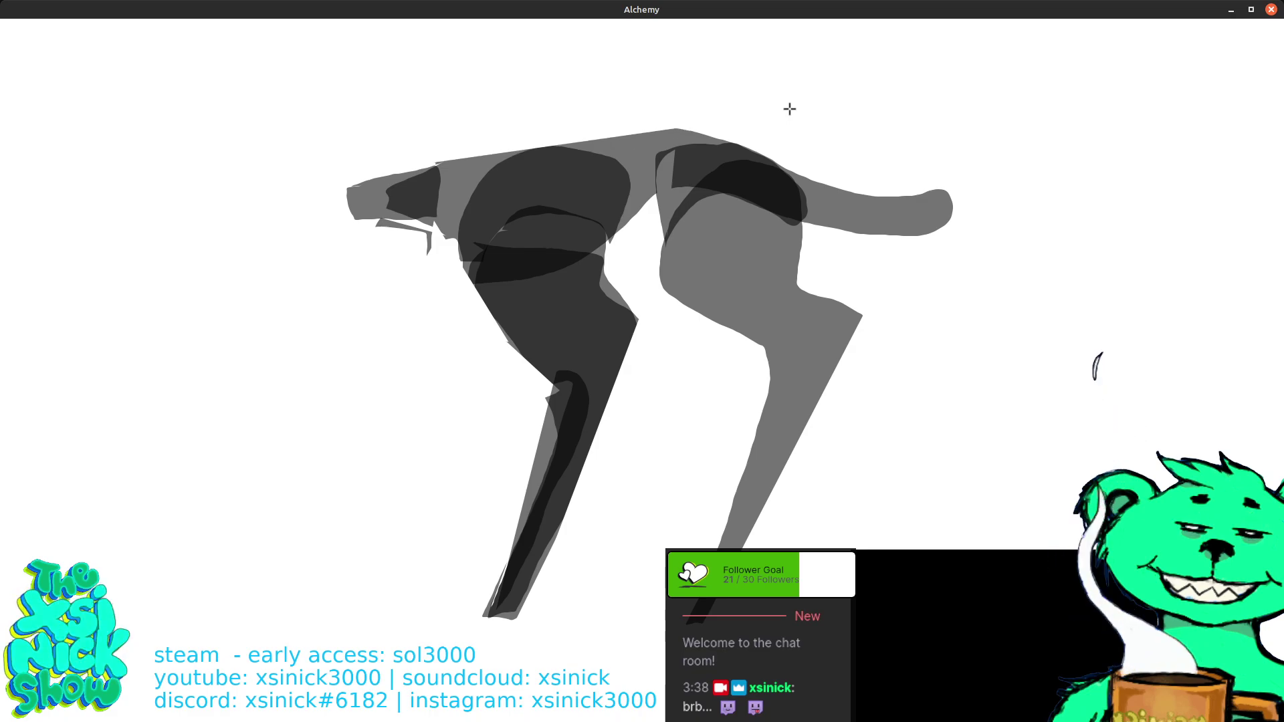
{"action": "left_click_drag", "start_coordinate": [786, 123], "coordinate": [788, 106]}
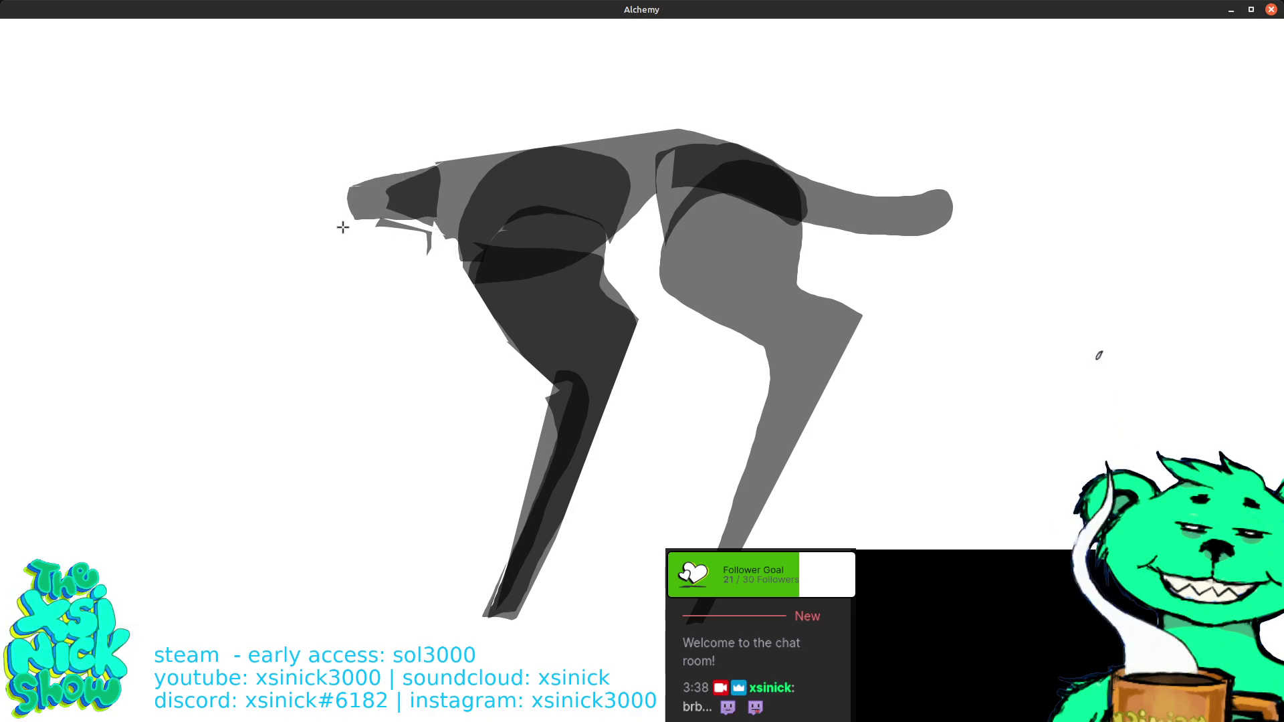
Undo the snout-tip stroke, then draw dark lines along the snout and lower jaw
{"action": "key", "text": "ctrl+z"}
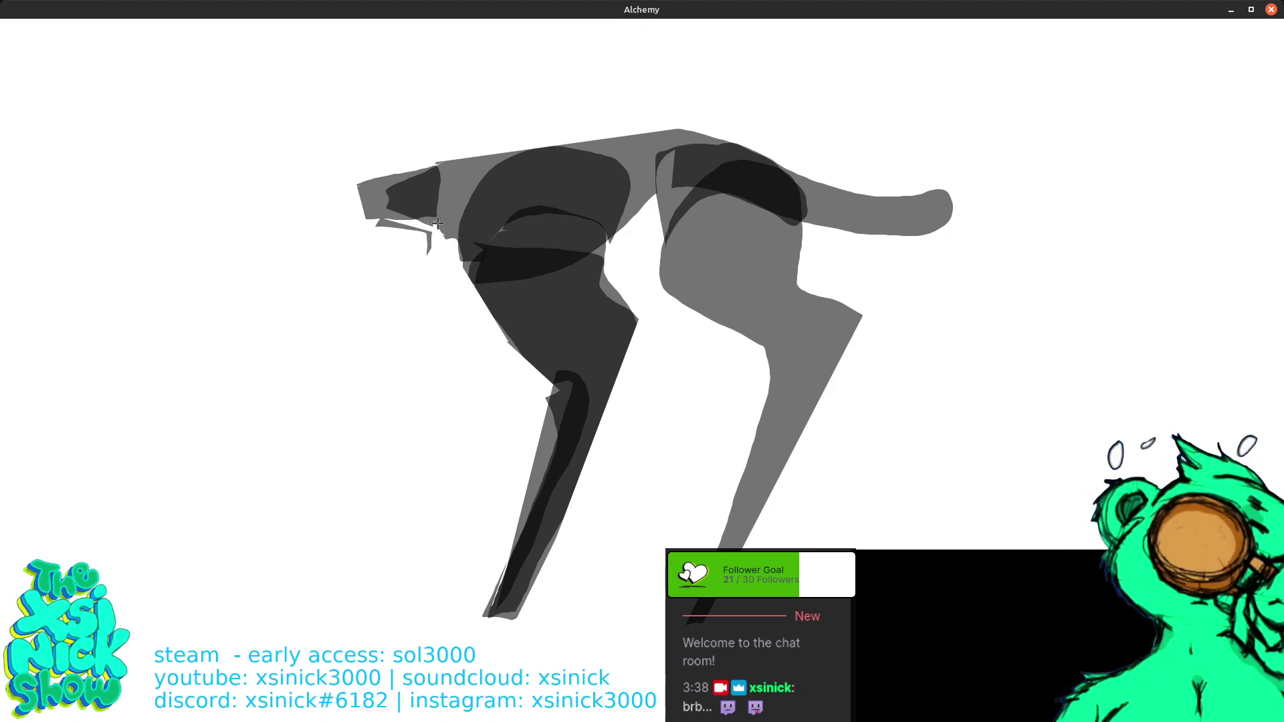
{"action": "mouse_move", "coordinate": [393, 216]}
{"action": "left_mouse_down"}
{"action": "mouse_move", "coordinate": [441, 222]}
{"action": "mouse_move", "coordinate": [383, 231]}
{"action": "mouse_move", "coordinate": [448, 242]}
{"action": "mouse_move", "coordinate": [428, 269]}
{"action": "left_mouse_up"}
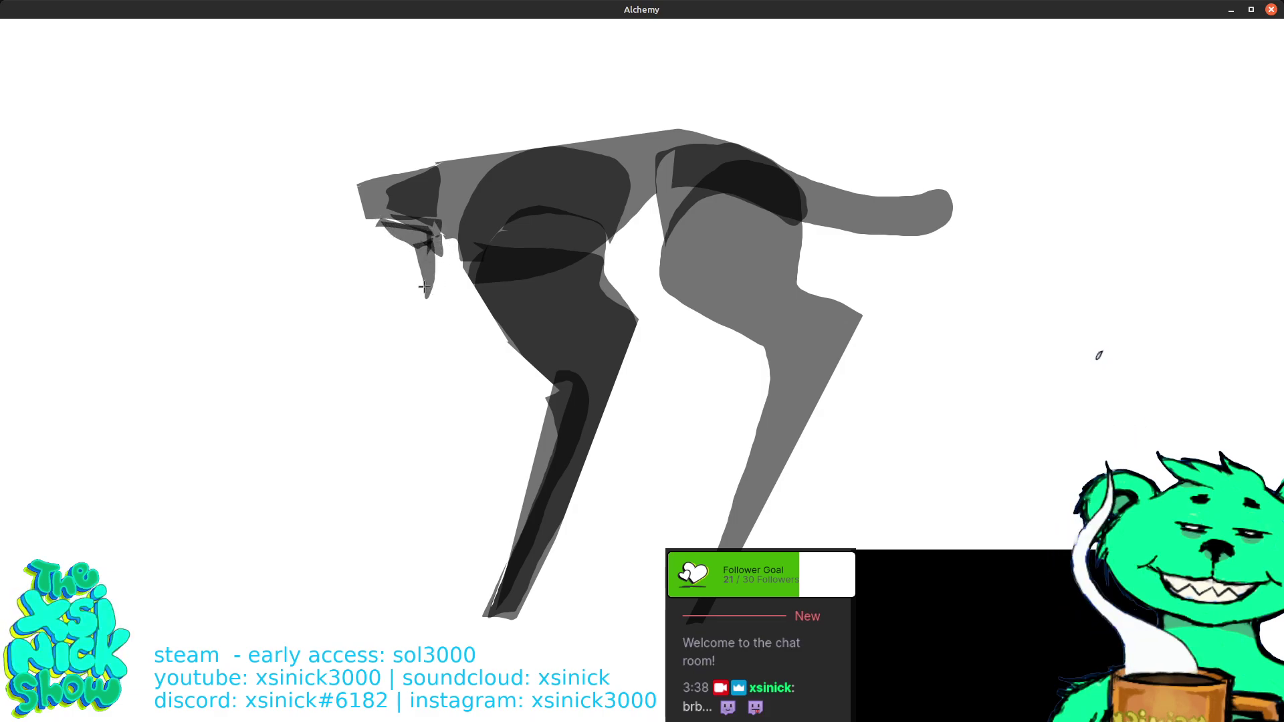
{"action": "mouse_move", "coordinate": [419, 289]}
{"action": "left_mouse_down"}
{"action": "mouse_move", "coordinate": [435, 310]}
{"action": "mouse_move", "coordinate": [421, 366]}
{"action": "left_mouse_up"}
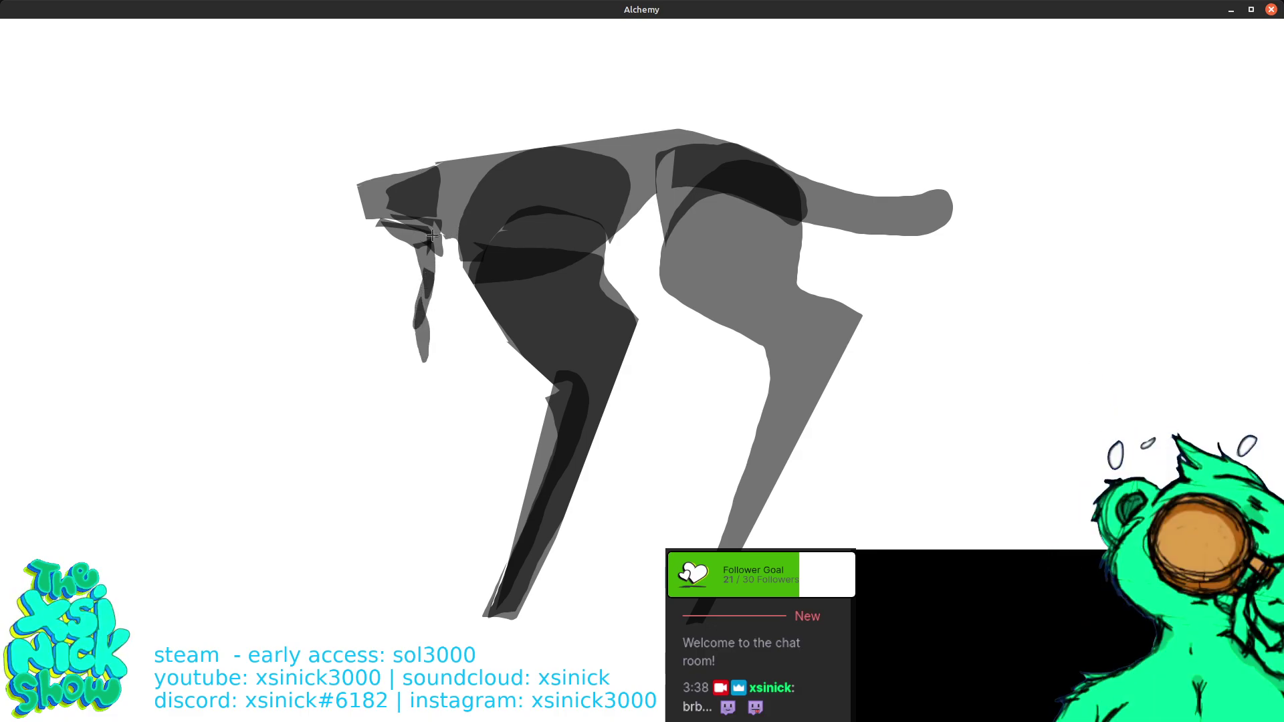
{"action": "left_click_drag", "start_coordinate": [429, 243], "coordinate": [442, 298]}
Add dark strands hanging below the head, then erase most of them
{"action": "mouse_move", "coordinate": [452, 268]}
{"action": "left_mouse_down"}
{"action": "mouse_move", "coordinate": [461, 315]}
{"action": "mouse_move", "coordinate": [454, 286]}
{"action": "left_mouse_up"}
{"action": "left_click_drag", "start_coordinate": [450, 337], "coordinate": [452, 309]}
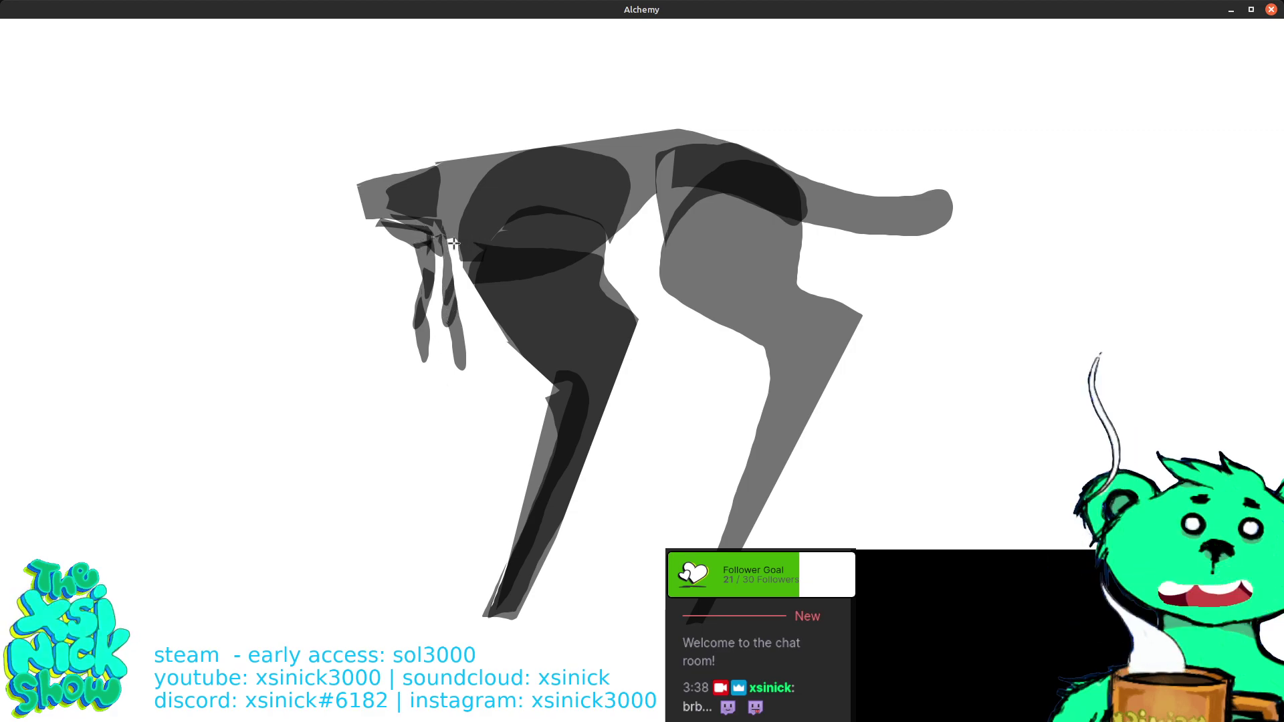
{"action": "mouse_move", "coordinate": [381, 321]}
{"action": "left_mouse_down"}
{"action": "mouse_move", "coordinate": [474, 337]}
{"action": "mouse_move", "coordinate": [447, 234]}
{"action": "left_mouse_up"}
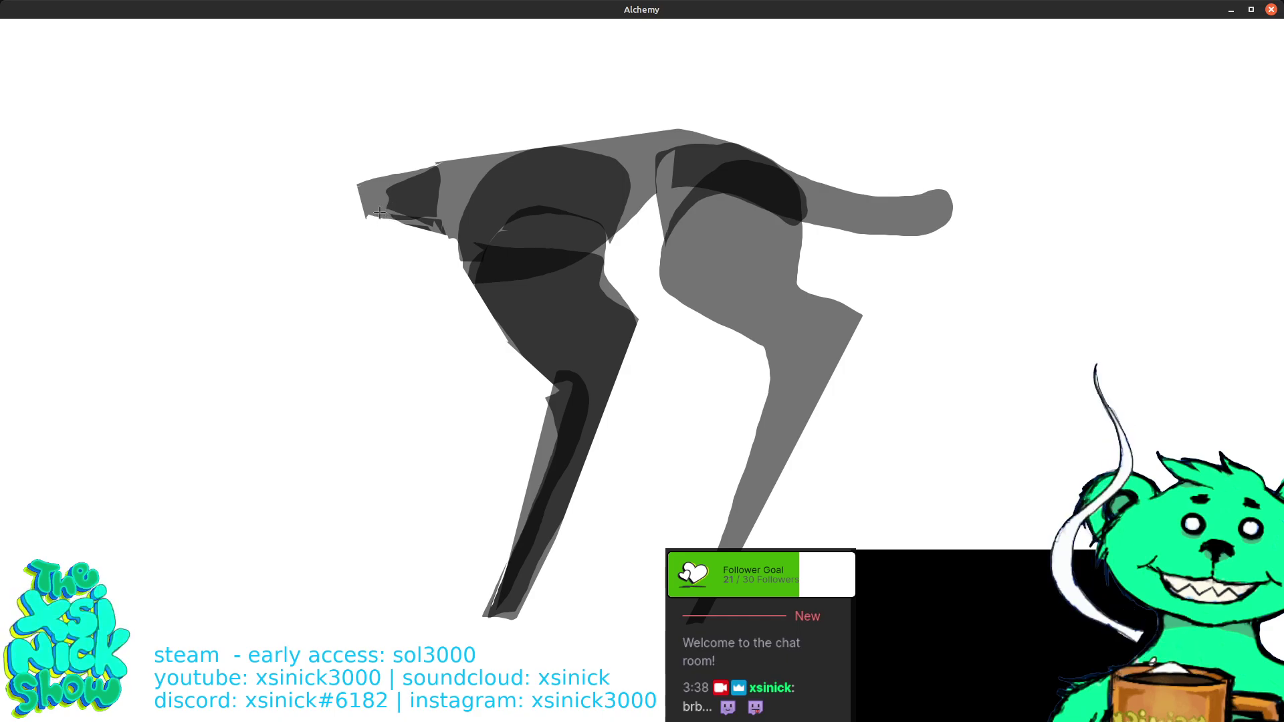
Paint grey and dark strands under the head, undoing the diagonal one
{"action": "left_click_drag", "start_coordinate": [382, 244], "coordinate": [378, 215]}
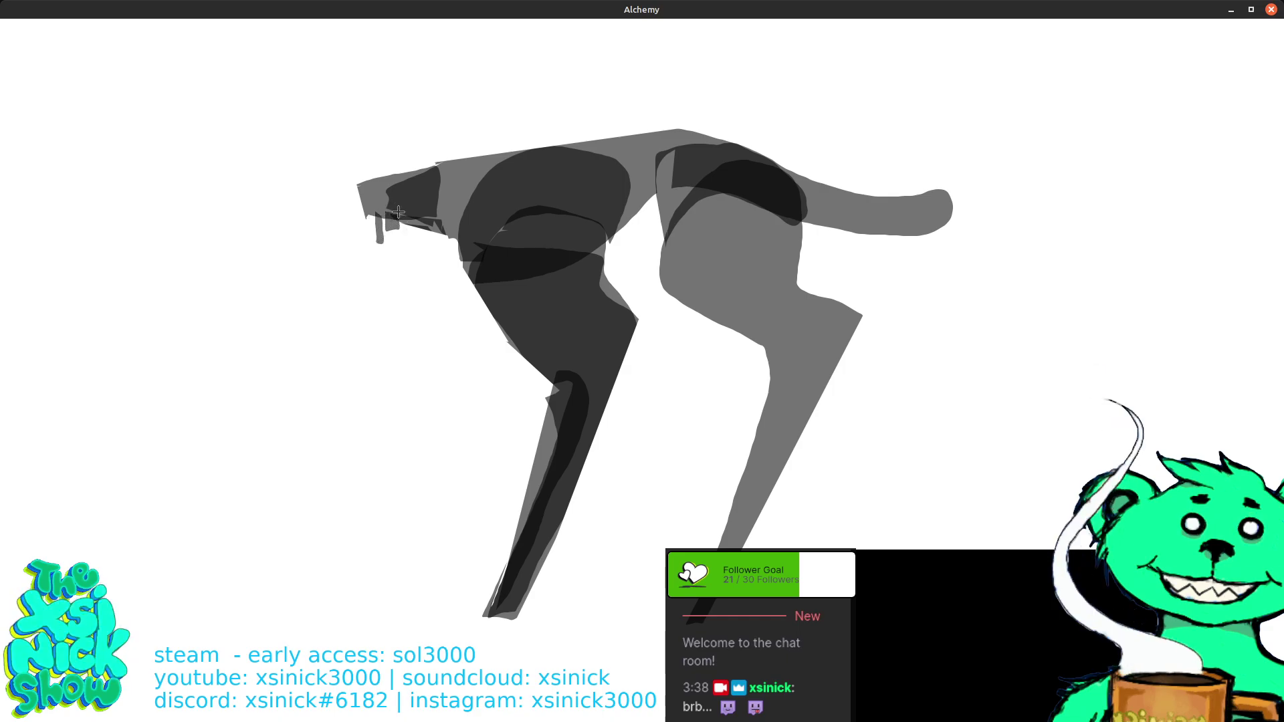
{"action": "mouse_move", "coordinate": [409, 246]}
{"action": "left_mouse_down"}
{"action": "mouse_move", "coordinate": [416, 213]}
{"action": "mouse_move", "coordinate": [386, 245]}
{"action": "mouse_move", "coordinate": [378, 214]}
{"action": "mouse_move", "coordinate": [438, 224]}
{"action": "left_mouse_up"}
{"action": "key", "text": "ctrl+z"}
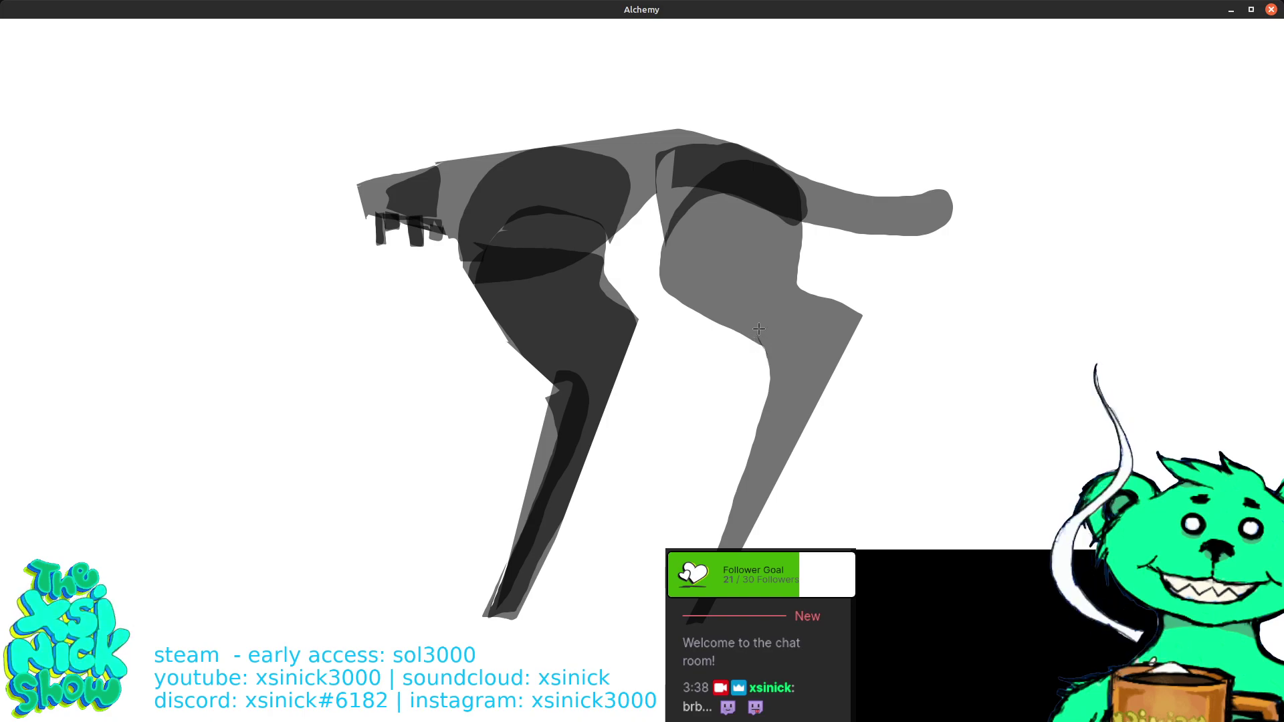
Mark notched knee joints on the legs and erase a wedge along the front leg's left edge
{"action": "mouse_move", "coordinate": [784, 307]}
{"action": "left_mouse_down"}
{"action": "mouse_move", "coordinate": [753, 327]}
{"action": "mouse_move", "coordinate": [810, 292]}
{"action": "mouse_move", "coordinate": [800, 312]}
{"action": "left_mouse_up"}
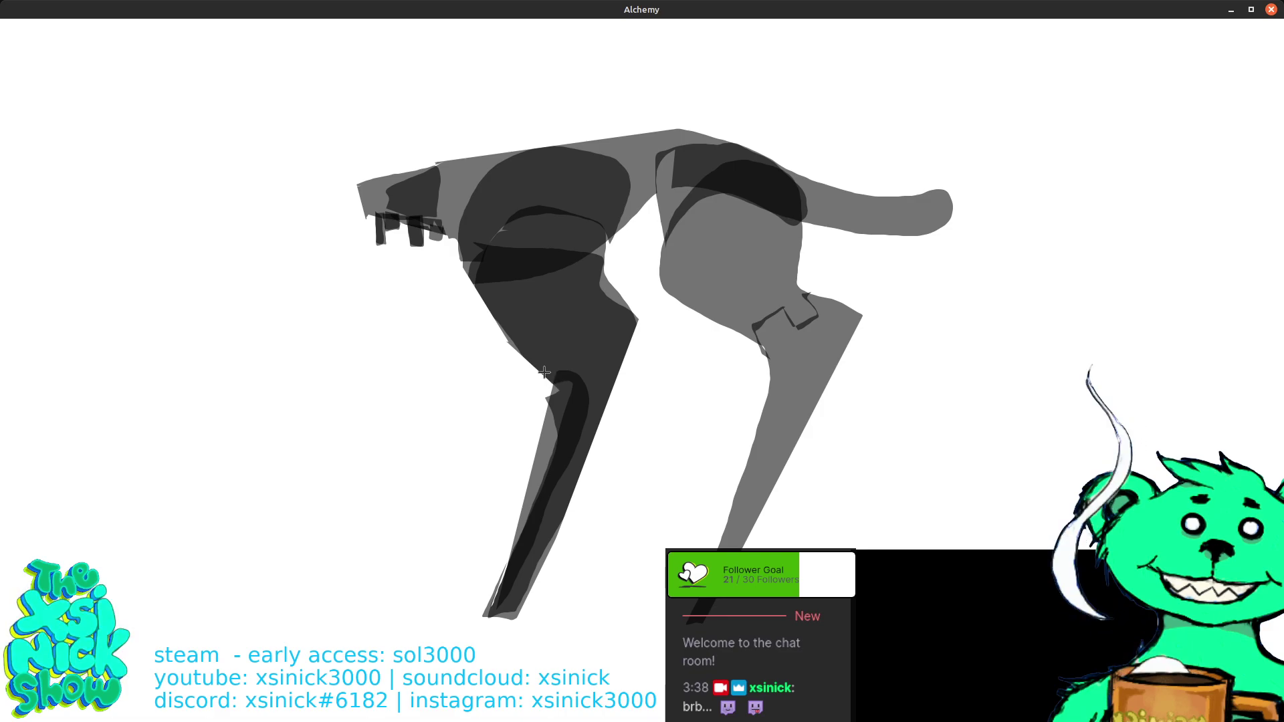
{"action": "mouse_move", "coordinate": [544, 372]}
{"action": "left_mouse_down"}
{"action": "mouse_move", "coordinate": [588, 345]}
{"action": "mouse_move", "coordinate": [610, 281]}
{"action": "mouse_move", "coordinate": [620, 295]}
{"action": "mouse_move", "coordinate": [611, 330]}
{"action": "mouse_move", "coordinate": [553, 328]}
{"action": "left_mouse_up"}
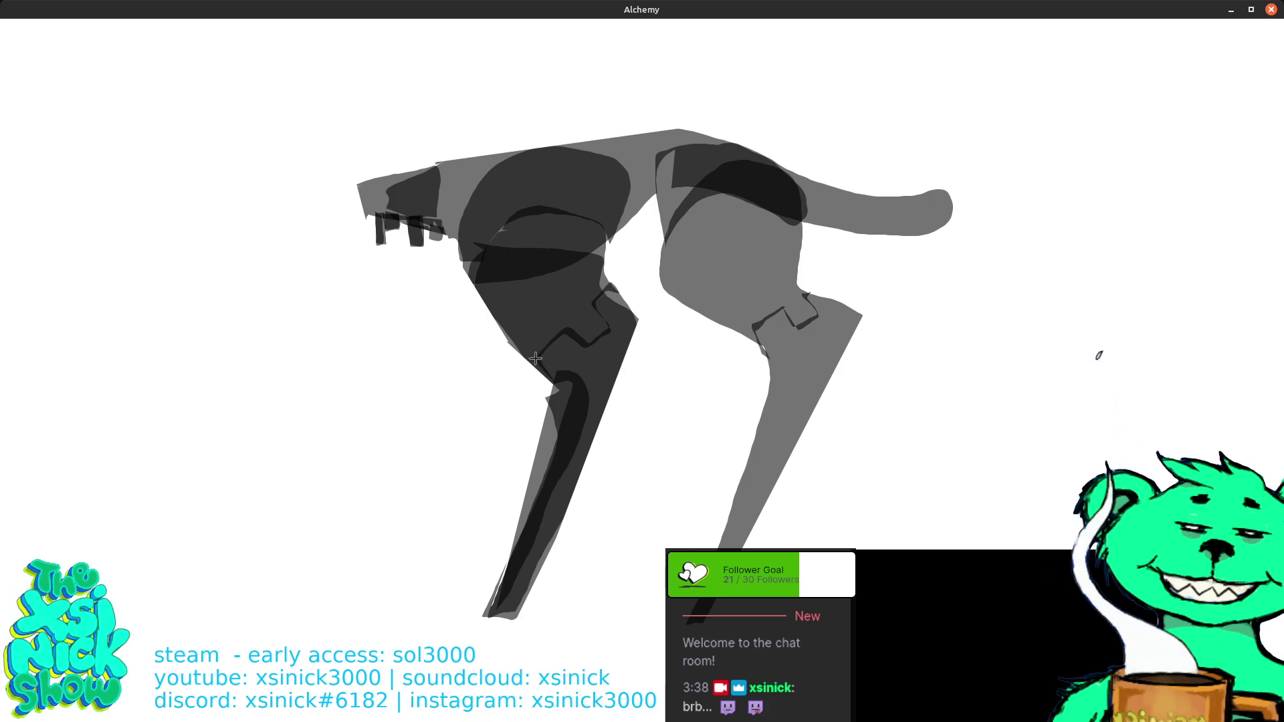
{"action": "mouse_move", "coordinate": [532, 361]}
{"action": "left_mouse_down"}
{"action": "mouse_move", "coordinate": [470, 270]}
{"action": "mouse_move", "coordinate": [601, 220]}
{"action": "mouse_move", "coordinate": [593, 315]}
{"action": "mouse_move", "coordinate": [564, 321]}
{"action": "mouse_move", "coordinate": [537, 357]}
{"action": "left_mouse_up"}
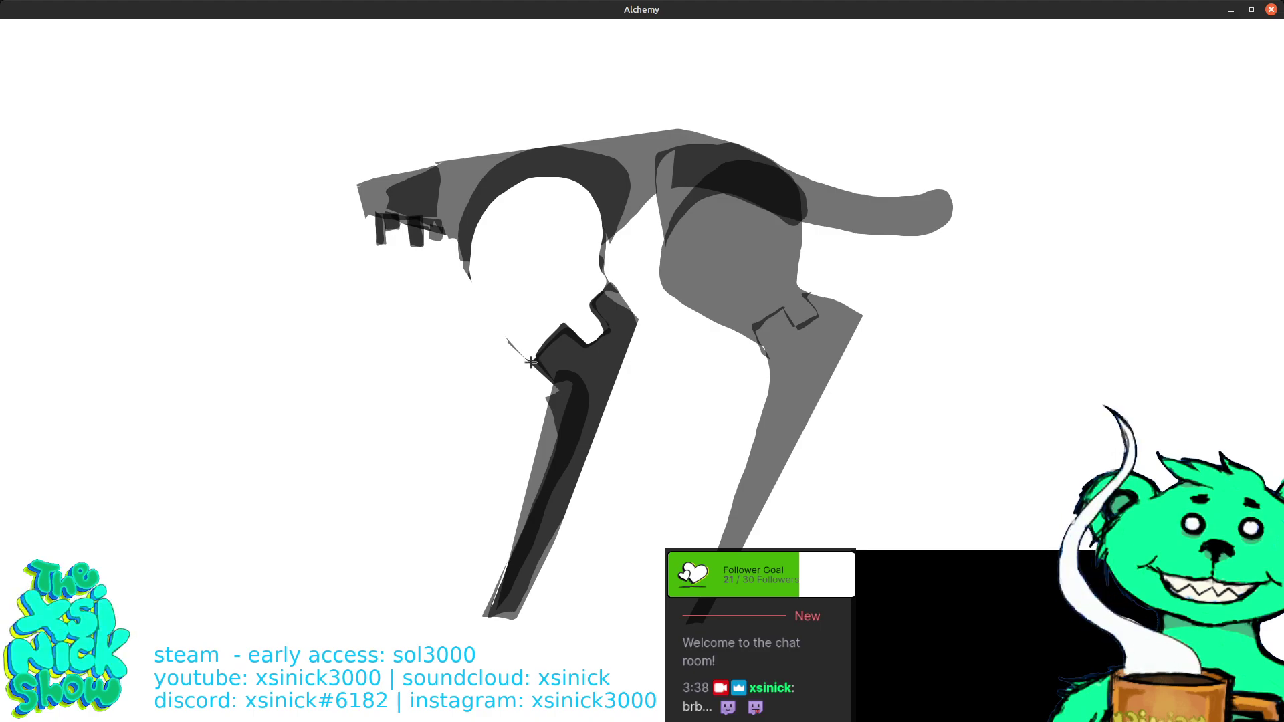
Fill the front thigh with a grey shape, trim grey along the leg's right edge, and mark the head
{"action": "mouse_move", "coordinate": [534, 360]}
{"action": "left_mouse_down"}
{"action": "mouse_move", "coordinate": [469, 259]}
{"action": "mouse_move", "coordinate": [569, 184]}
{"action": "mouse_move", "coordinate": [602, 272]}
{"action": "mouse_move", "coordinate": [593, 343]}
{"action": "mouse_move", "coordinate": [561, 307]}
{"action": "left_mouse_up"}
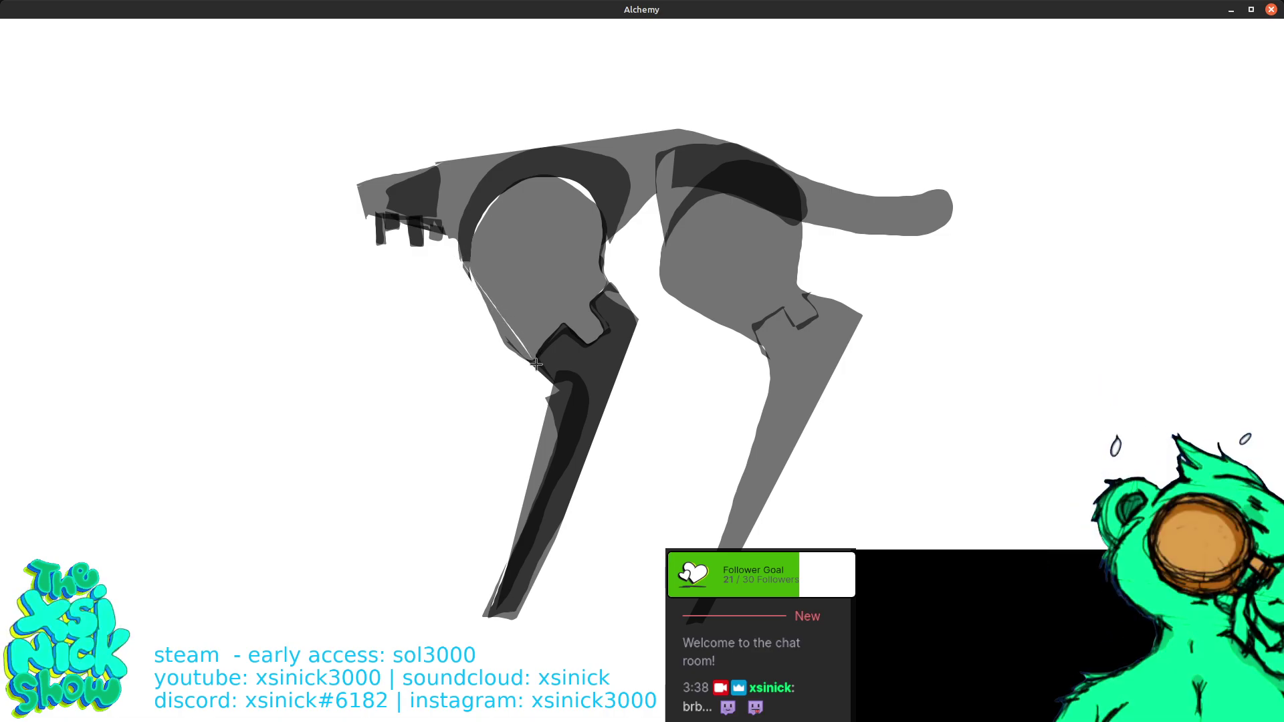
{"action": "left_click_drag", "start_coordinate": [502, 318], "coordinate": [454, 365]}
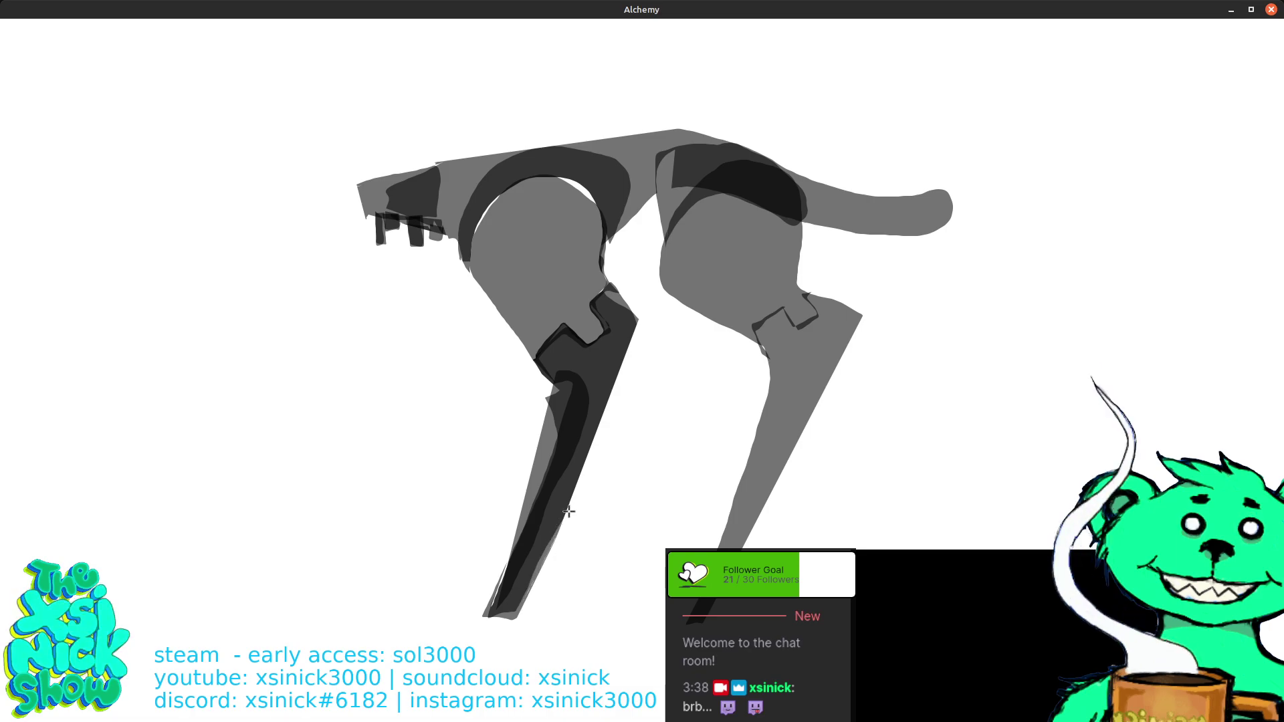
{"action": "left_click_drag", "start_coordinate": [518, 606], "coordinate": [597, 460]}
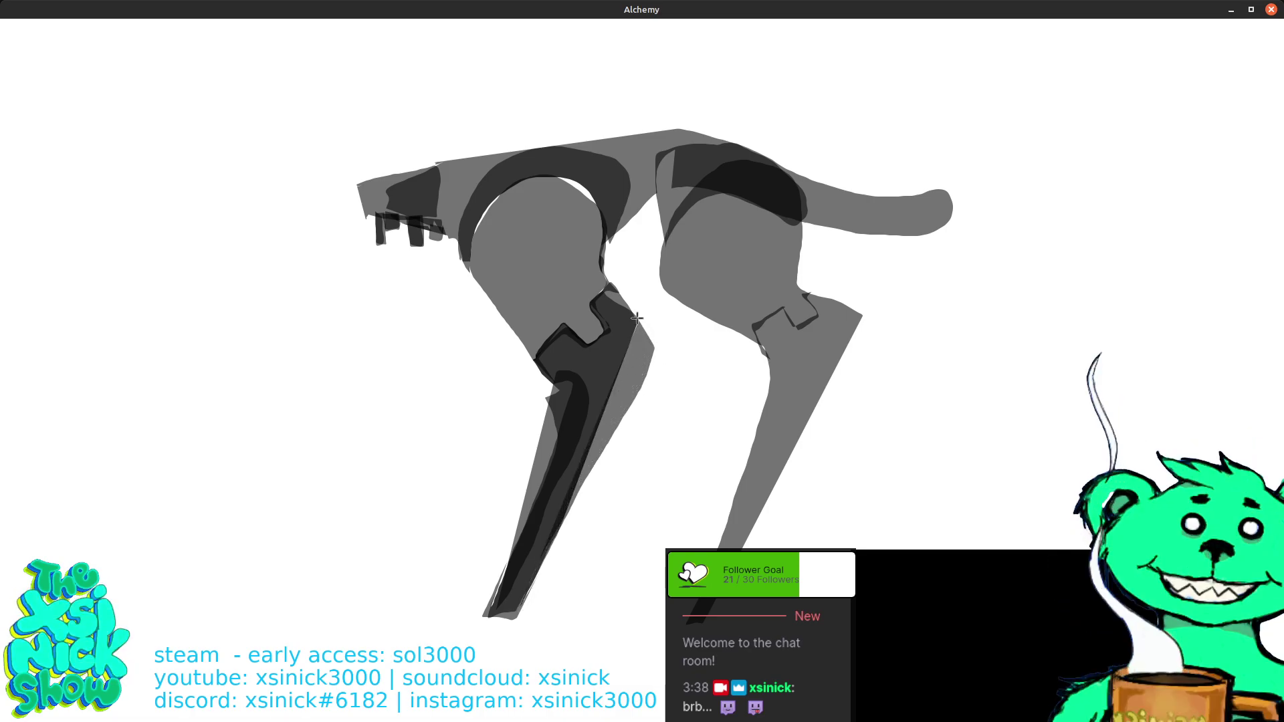
{"action": "left_click_drag", "start_coordinate": [597, 460], "coordinate": [635, 317]}
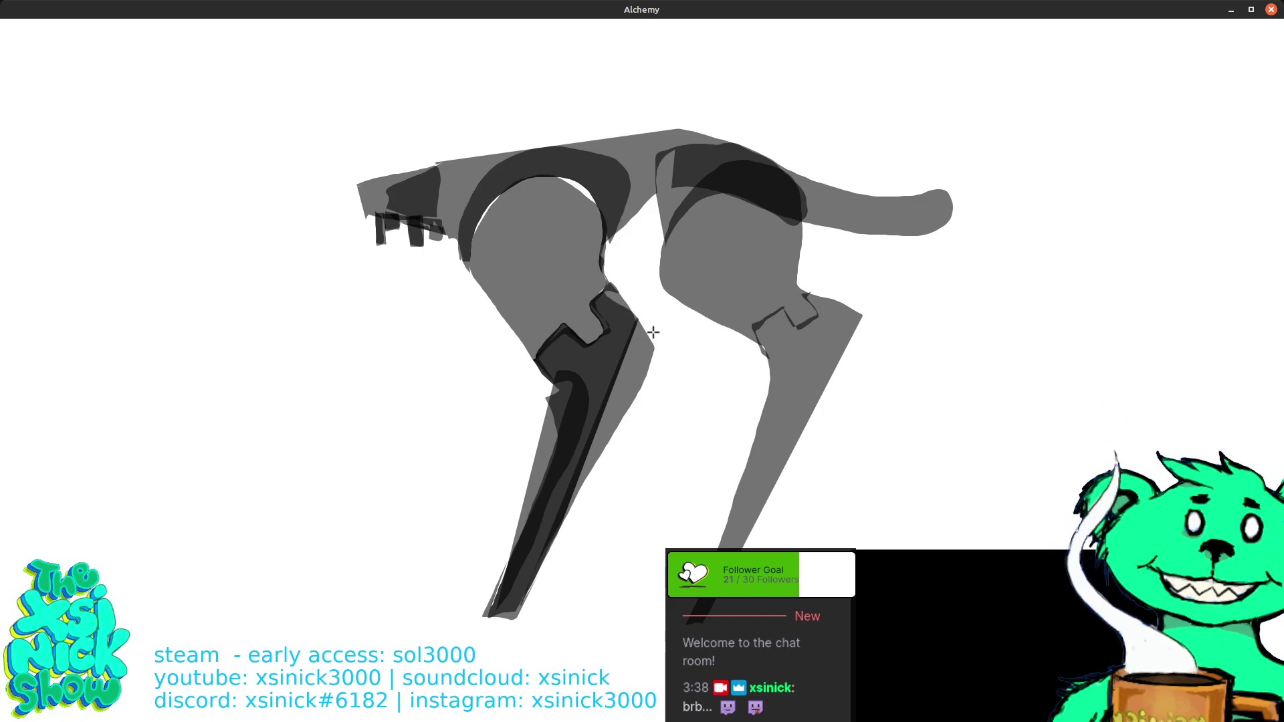
{"action": "mouse_move", "coordinate": [655, 335]}
{"action": "left_mouse_down"}
{"action": "mouse_move", "coordinate": [654, 406]}
{"action": "mouse_move", "coordinate": [534, 626]}
{"action": "left_mouse_up"}
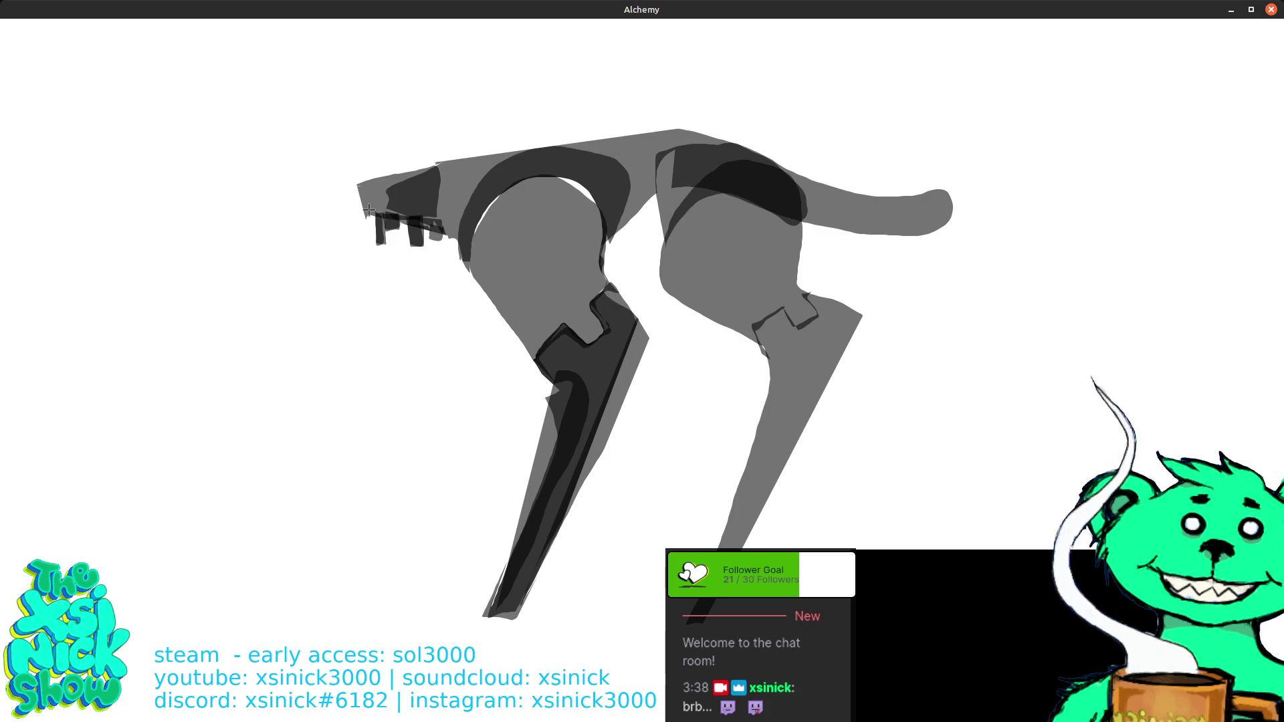
{"action": "left_click_drag", "start_coordinate": [361, 214], "coordinate": [365, 220]}
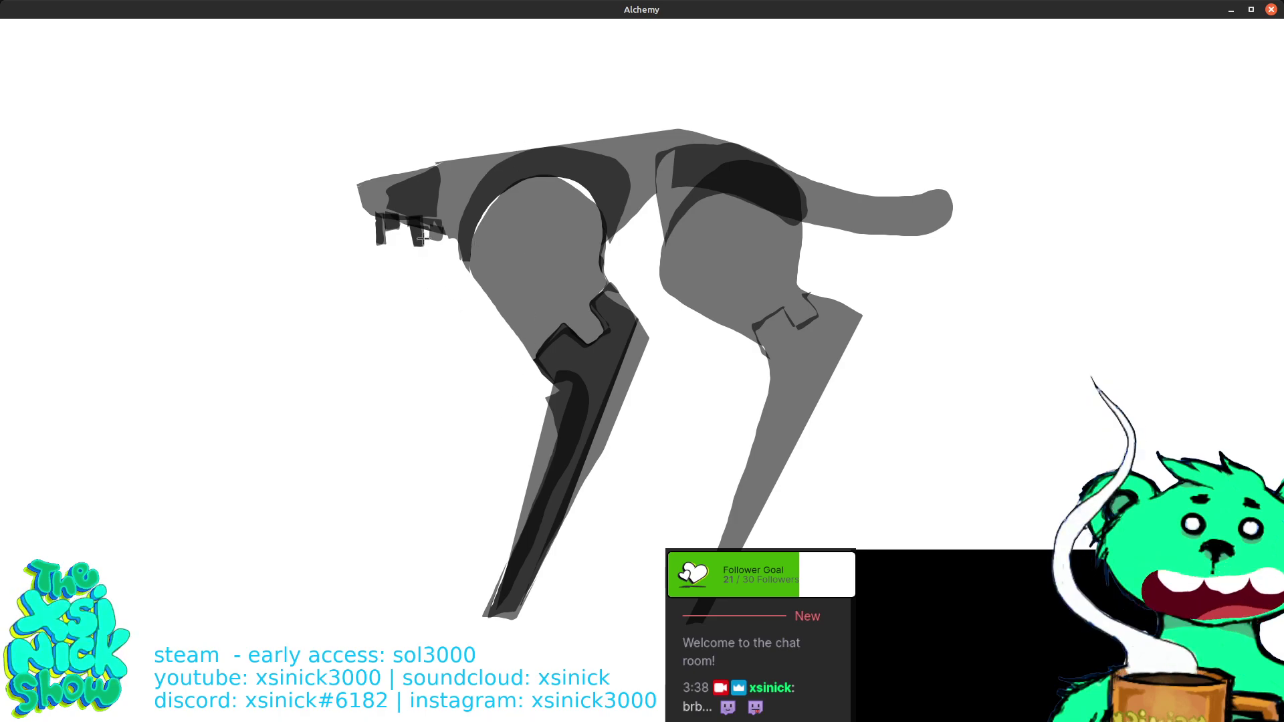
Paint dark translucent fills over the front legs, undoing one misplaced stroke
{"action": "left_click_drag", "start_coordinate": [410, 226], "coordinate": [468, 326]}
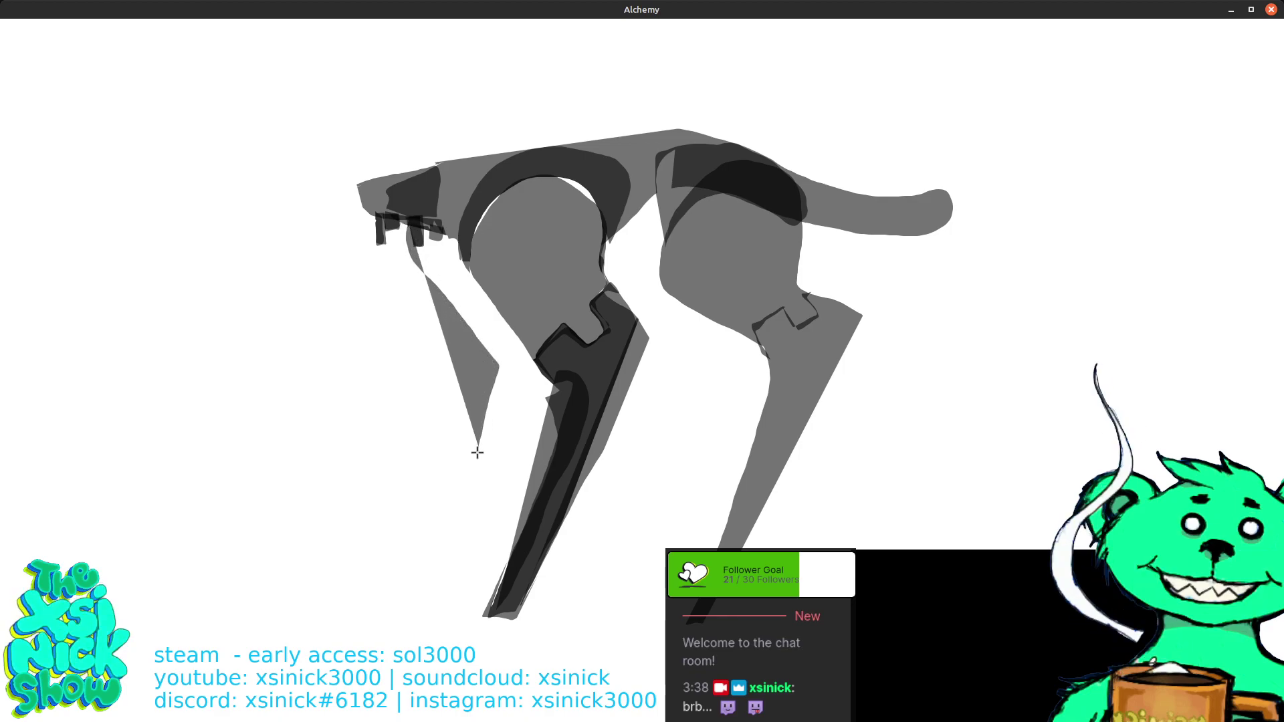
{"action": "mouse_move", "coordinate": [468, 326]}
{"action": "left_mouse_down"}
{"action": "mouse_move", "coordinate": [460, 569]}
{"action": "mouse_move", "coordinate": [540, 383]}
{"action": "mouse_move", "coordinate": [443, 231]}
{"action": "left_mouse_up"}
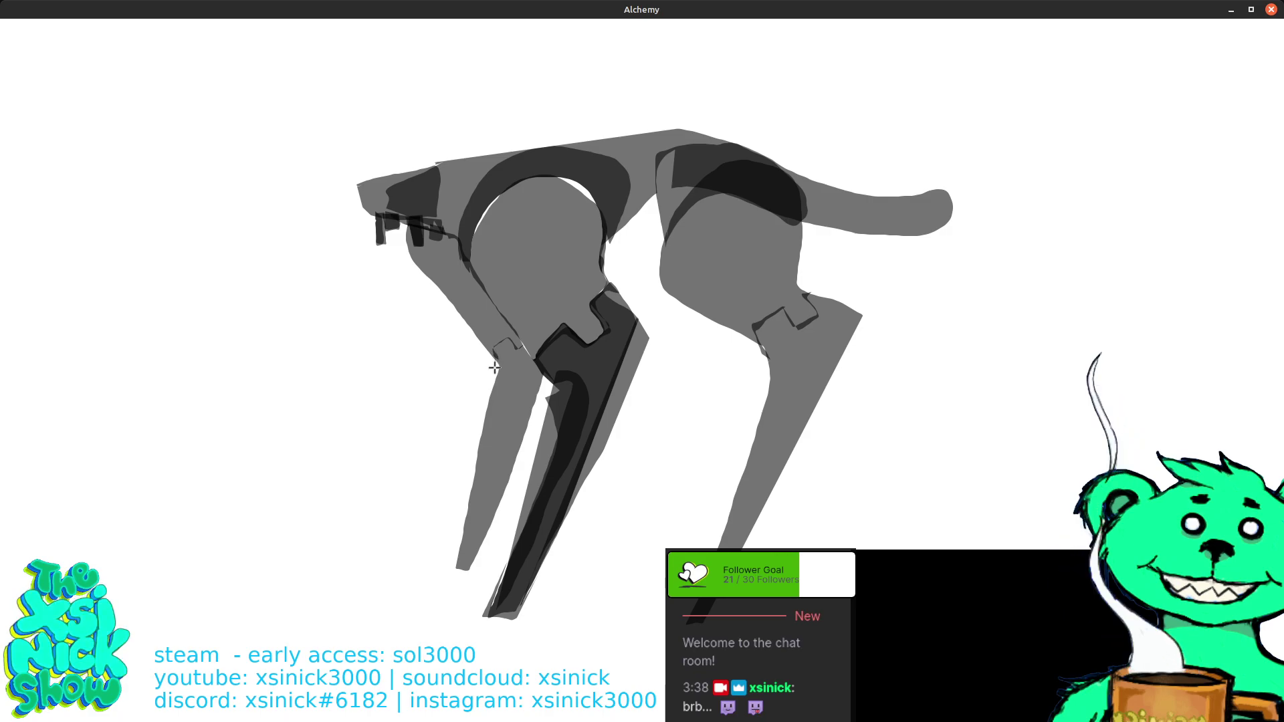
{"action": "left_click_drag", "start_coordinate": [486, 408], "coordinate": [466, 571]}
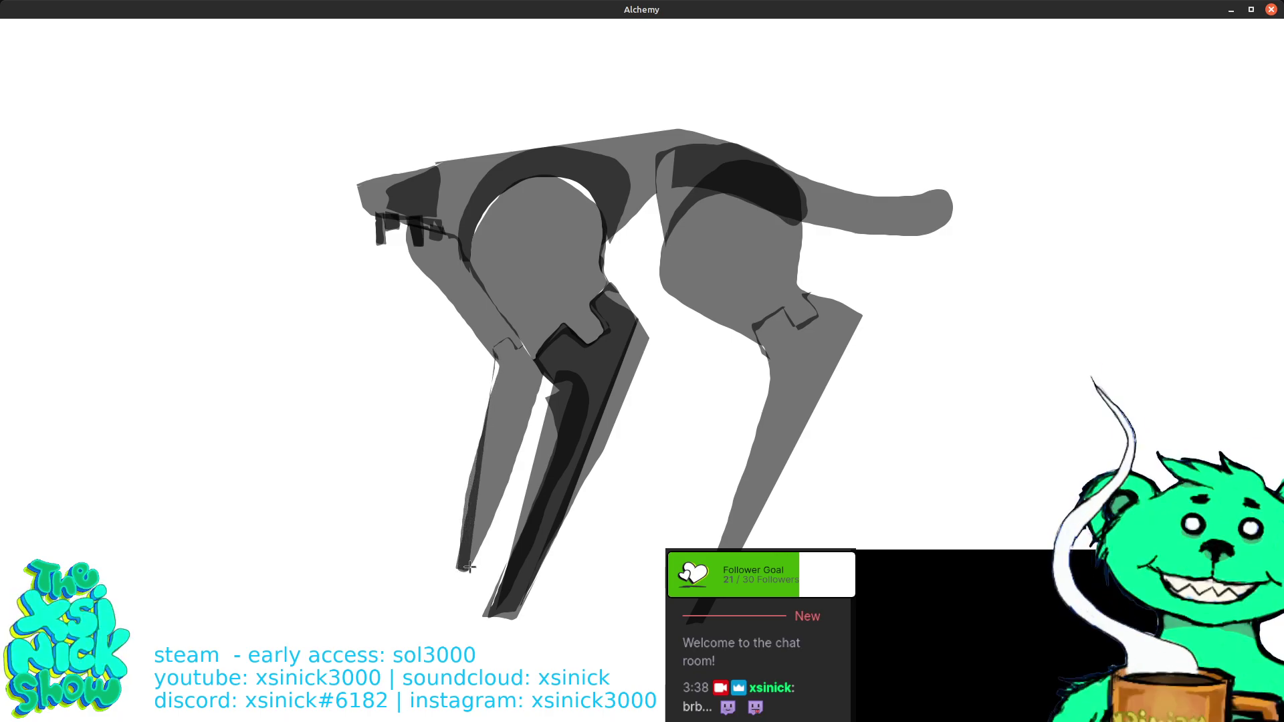
{"action": "left_click_drag", "start_coordinate": [470, 565], "coordinate": [550, 382]}
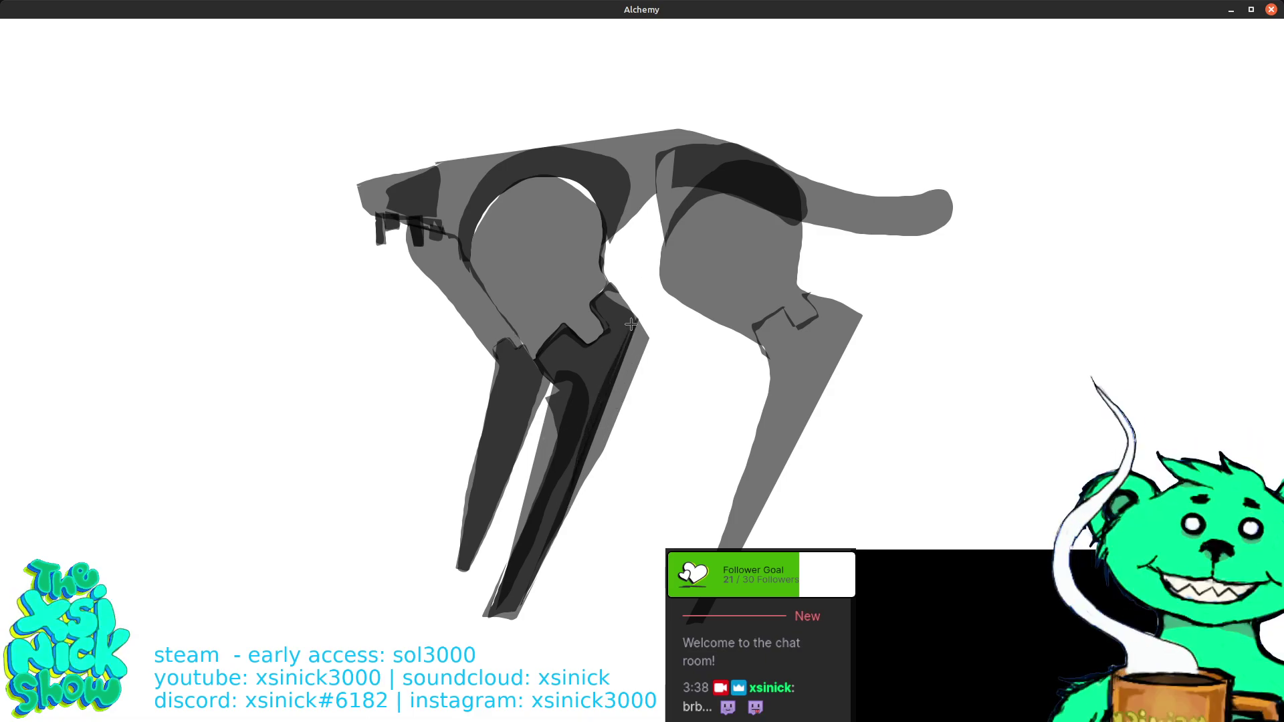
{"action": "mouse_move", "coordinate": [629, 316]}
{"action": "left_mouse_down"}
{"action": "mouse_move", "coordinate": [647, 342]}
{"action": "mouse_move", "coordinate": [604, 448]}
{"action": "left_mouse_up"}
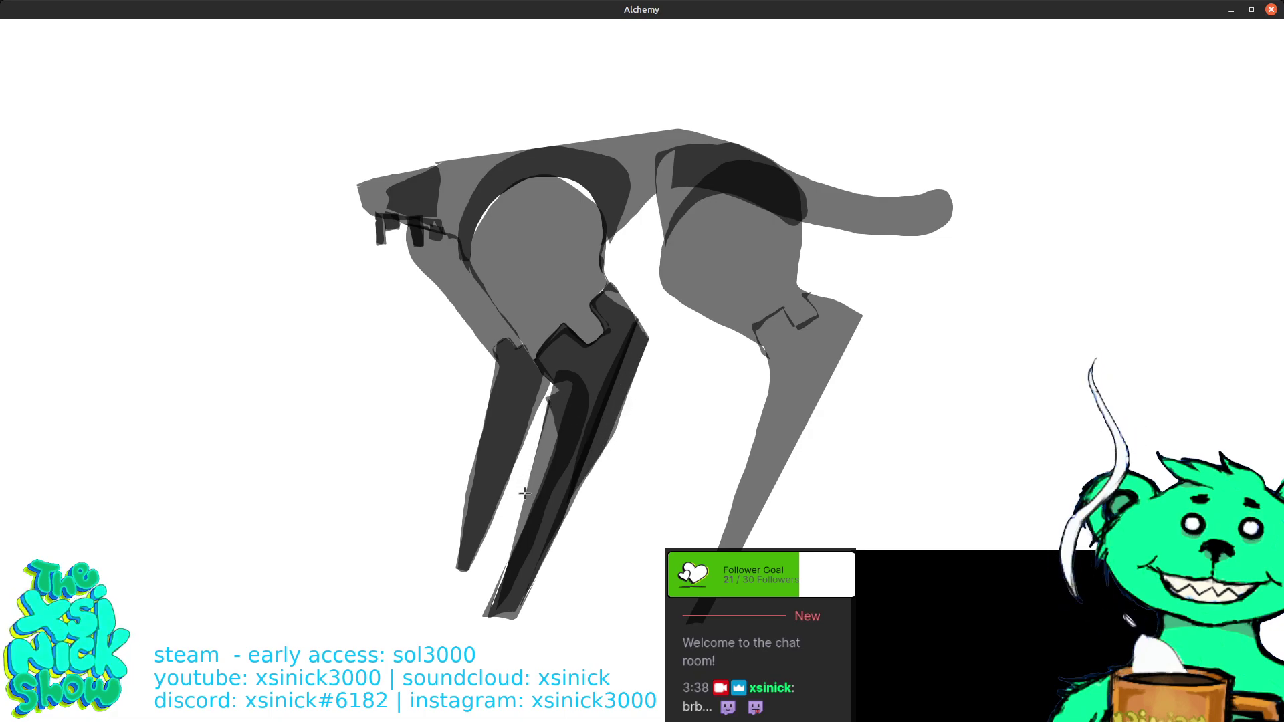
{"action": "mouse_move", "coordinate": [518, 537]}
{"action": "left_mouse_down"}
{"action": "mouse_move", "coordinate": [556, 428]}
{"action": "mouse_move", "coordinate": [606, 365]}
{"action": "left_mouse_up"}
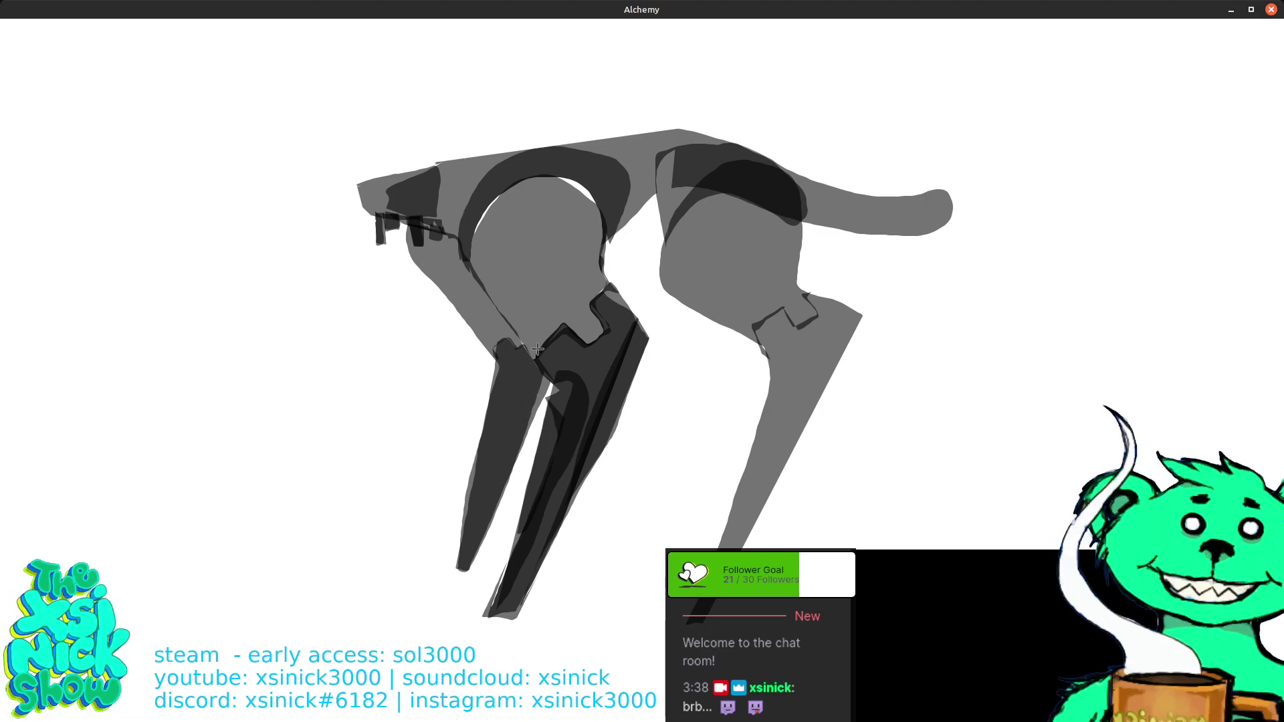
{"action": "left_click_drag", "start_coordinate": [517, 370], "coordinate": [469, 521]}
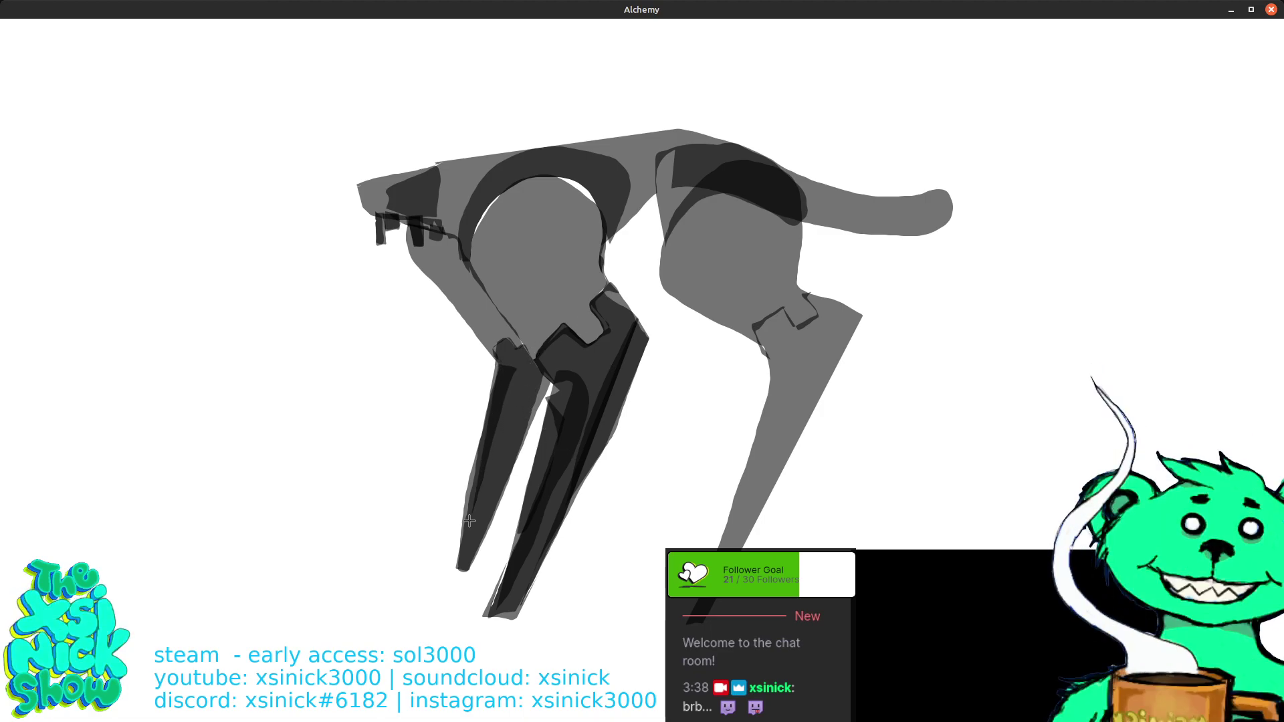
{"action": "key", "text": "ctrl+z"}
{"action": "left_click_drag", "start_coordinate": [475, 473], "coordinate": [458, 565]}
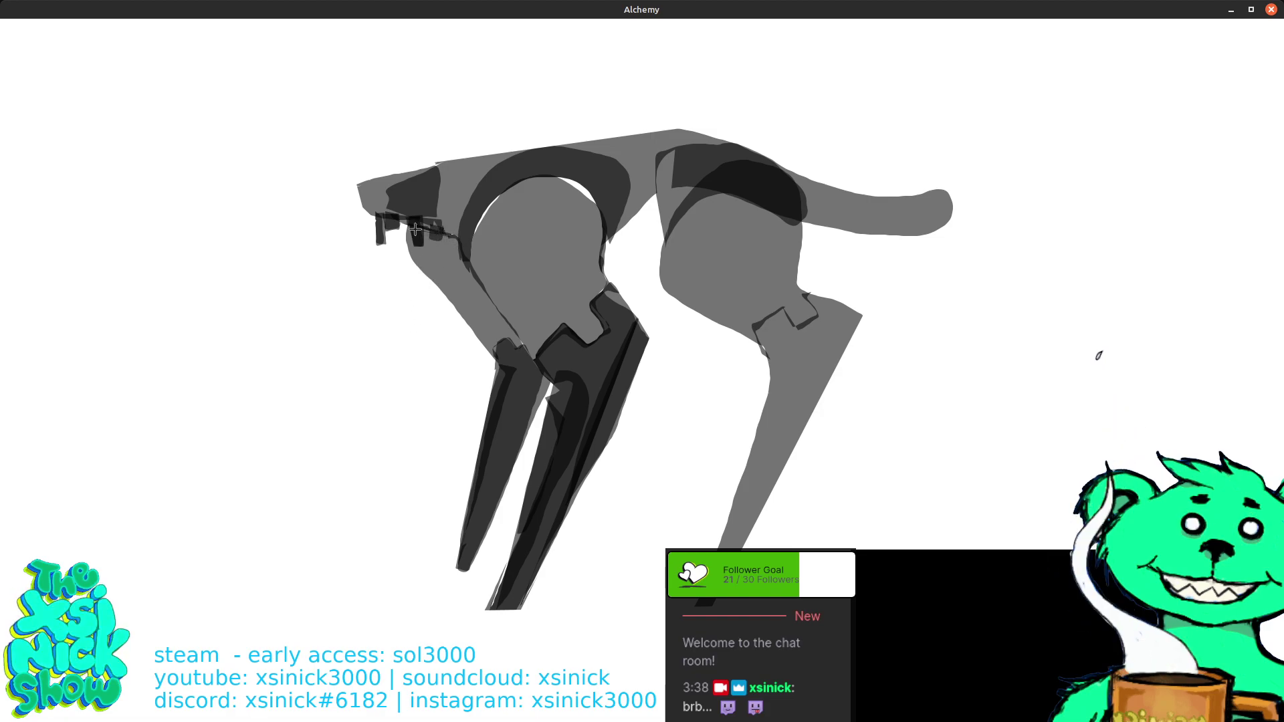
Shade the chest with dark translucent tone and draw a grey far-side hind leg under the hip
{"action": "left_click_drag", "start_coordinate": [411, 242], "coordinate": [461, 307]}
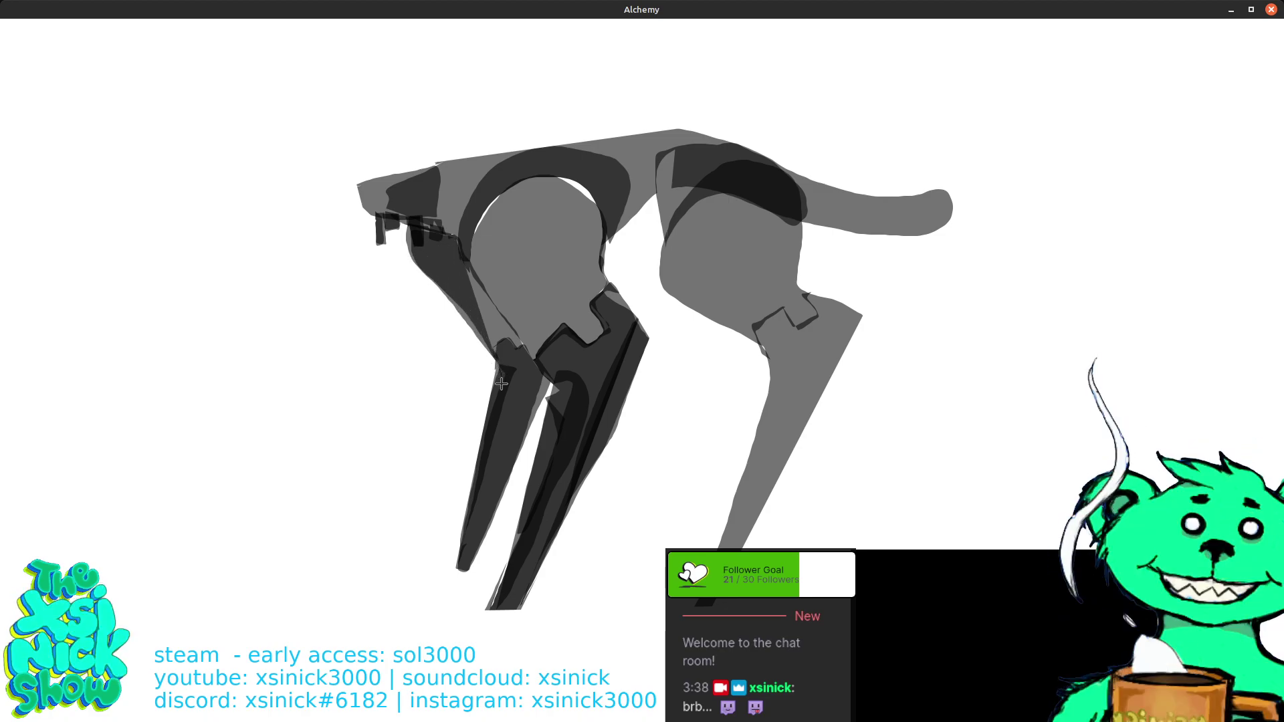
{"action": "mouse_move", "coordinate": [460, 307]}
{"action": "left_mouse_down"}
{"action": "mouse_move", "coordinate": [491, 438]}
{"action": "mouse_move", "coordinate": [466, 568]}
{"action": "mouse_move", "coordinate": [547, 384]}
{"action": "mouse_move", "coordinate": [500, 307]}
{"action": "left_mouse_up"}
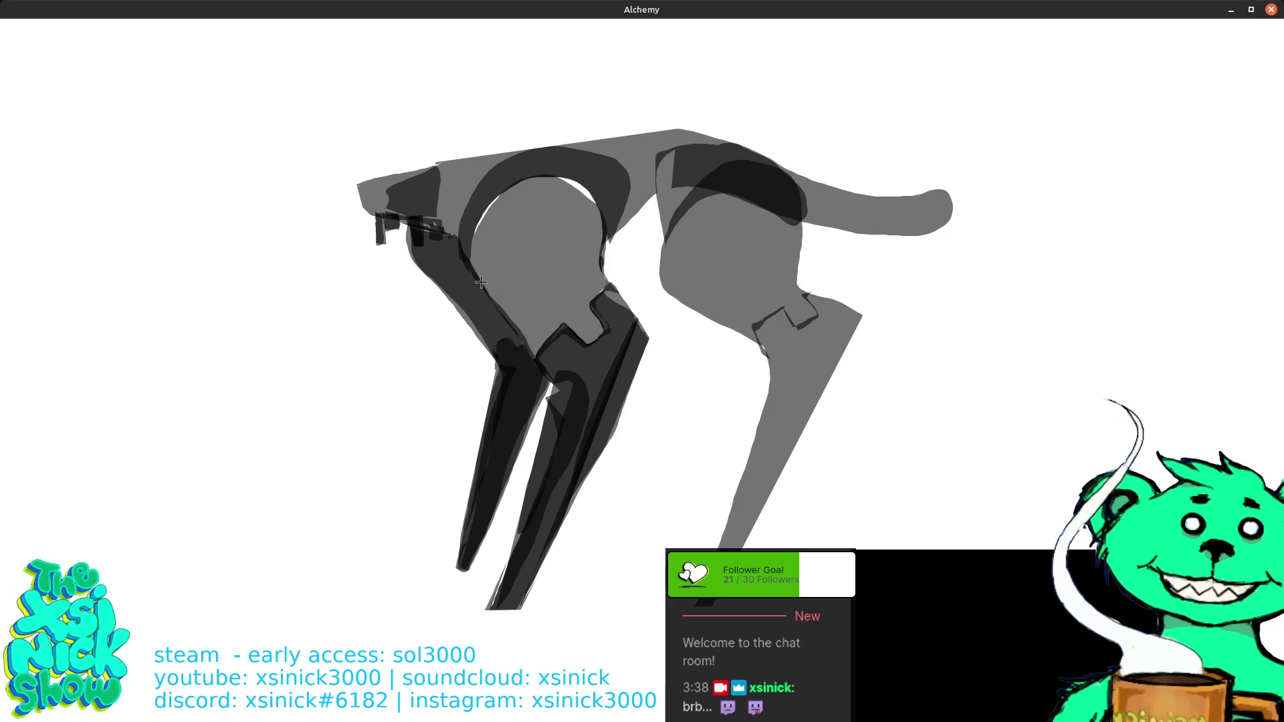
{"action": "left_click_drag", "start_coordinate": [472, 252], "coordinate": [466, 215]}
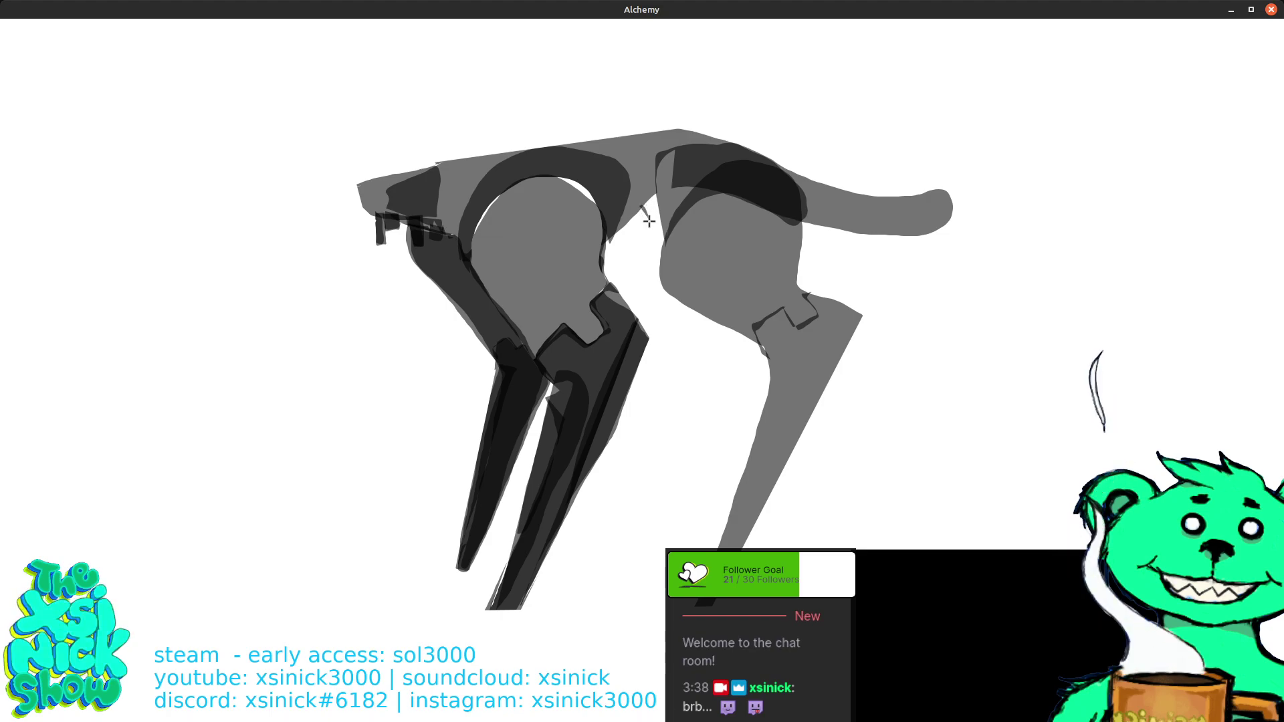
{"action": "mouse_move", "coordinate": [648, 221]}
{"action": "left_mouse_down"}
{"action": "mouse_move", "coordinate": [642, 301]}
{"action": "mouse_move", "coordinate": [708, 381]}
{"action": "mouse_move", "coordinate": [653, 558]}
{"action": "mouse_move", "coordinate": [712, 496]}
{"action": "mouse_move", "coordinate": [762, 381]}
{"action": "mouse_move", "coordinate": [756, 352]}
{"action": "mouse_move", "coordinate": [719, 323]}
{"action": "left_mouse_up"}
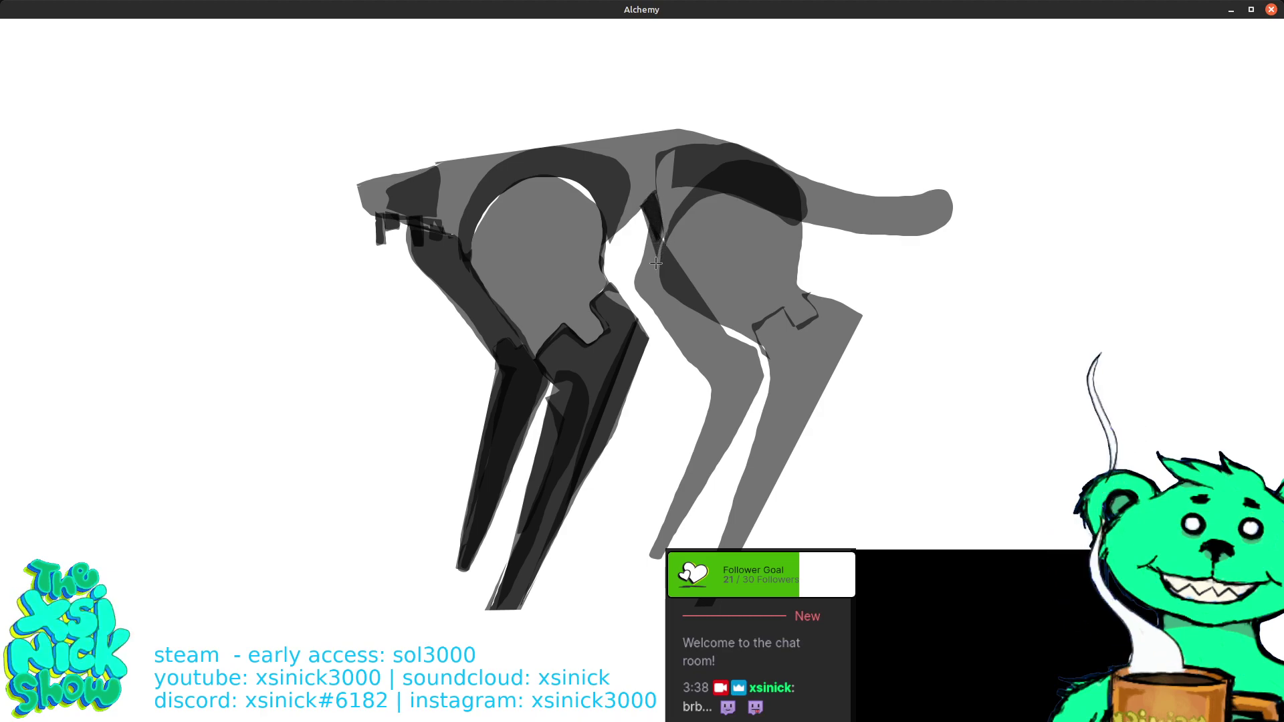
Darken the rear hip and far hind leg, erase a diagonal white gap, then partially refill it
{"action": "left_click_drag", "start_coordinate": [659, 283], "coordinate": [750, 340]}
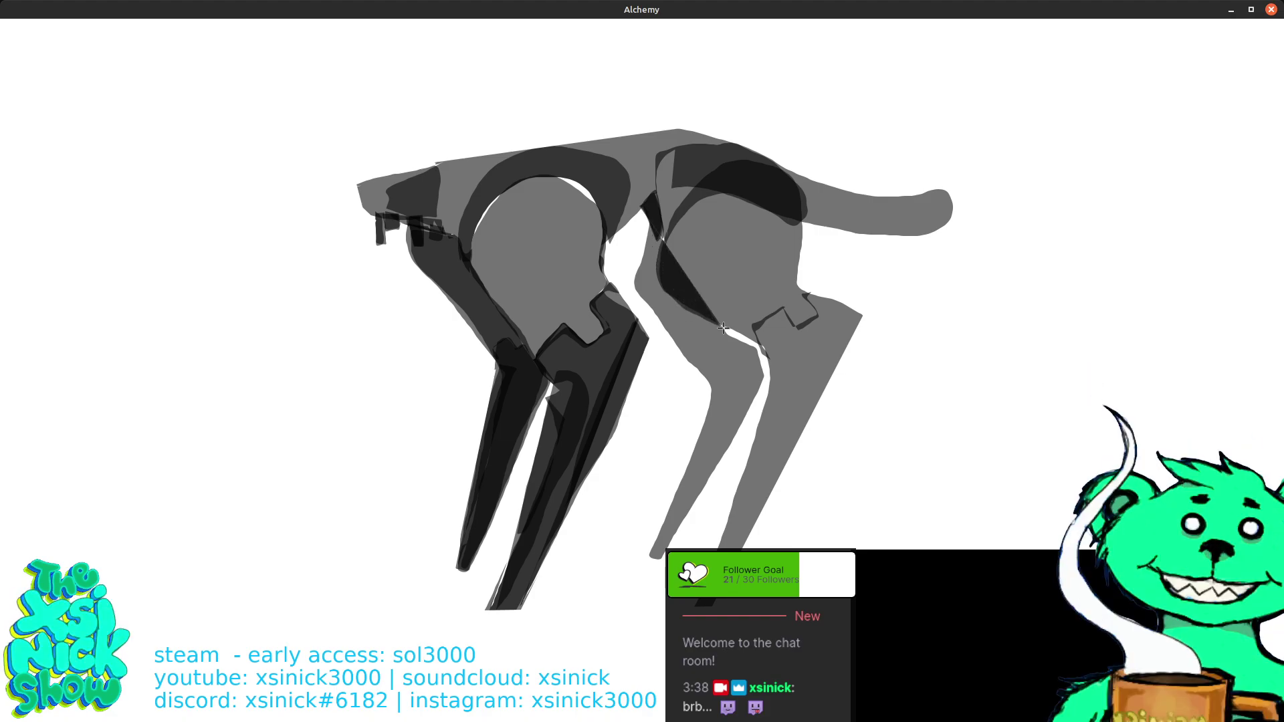
{"action": "mouse_move", "coordinate": [675, 251]}
{"action": "left_mouse_down"}
{"action": "mouse_move", "coordinate": [737, 423]}
{"action": "mouse_move", "coordinate": [656, 553]}
{"action": "mouse_move", "coordinate": [685, 363]}
{"action": "mouse_move", "coordinate": [637, 269]}
{"action": "left_mouse_up"}
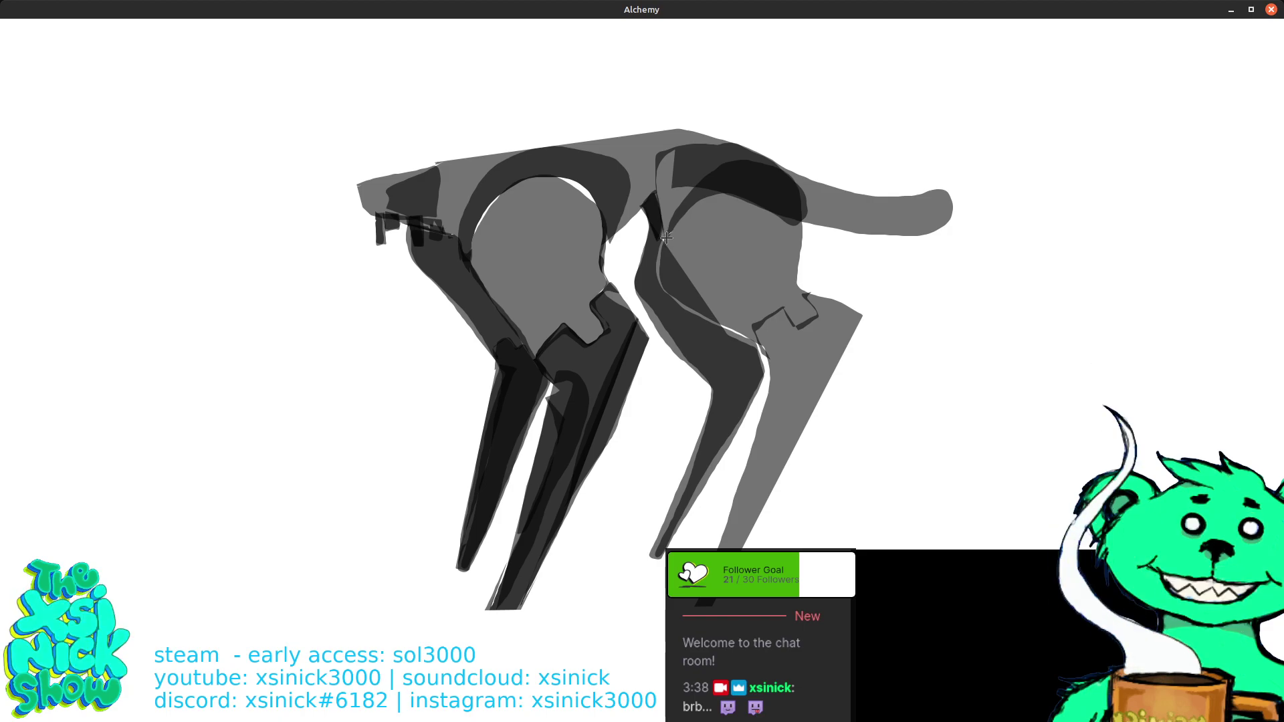
{"action": "left_click_drag", "start_coordinate": [662, 275], "coordinate": [743, 309]}
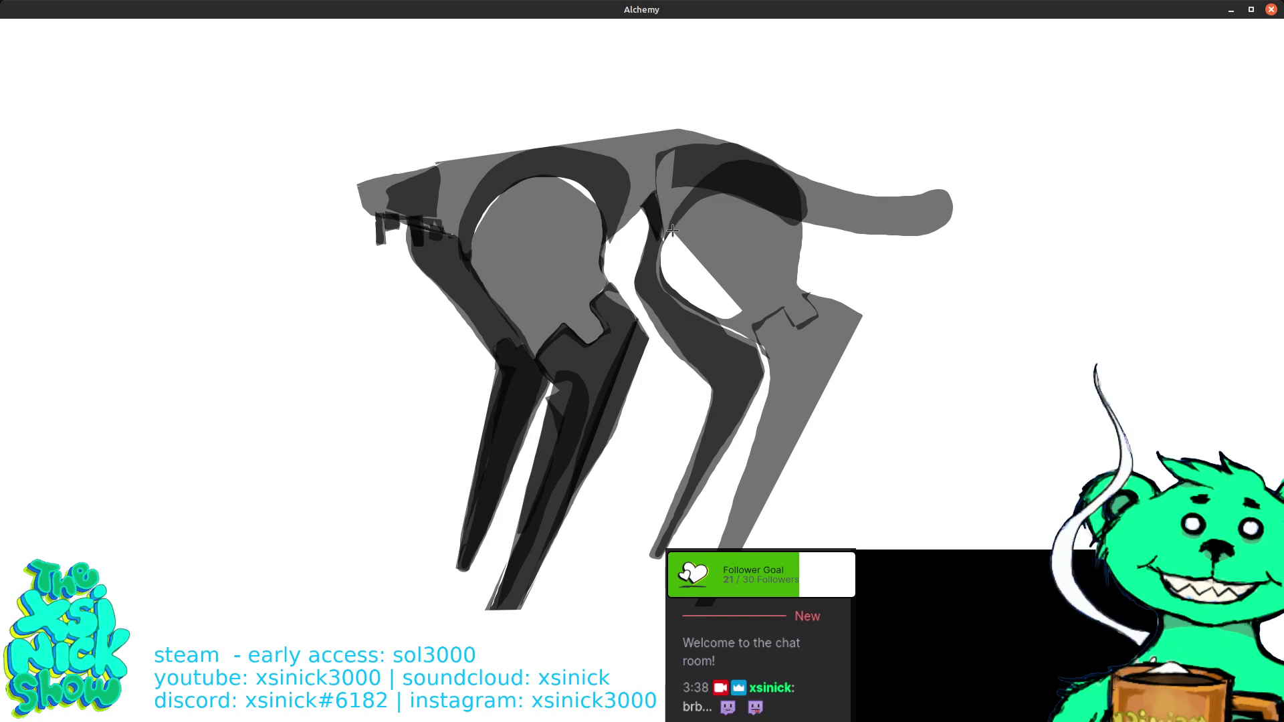
{"action": "mouse_move", "coordinate": [664, 275]}
{"action": "left_mouse_down"}
{"action": "mouse_move", "coordinate": [744, 313]}
{"action": "mouse_move", "coordinate": [739, 266]}
{"action": "left_mouse_up"}
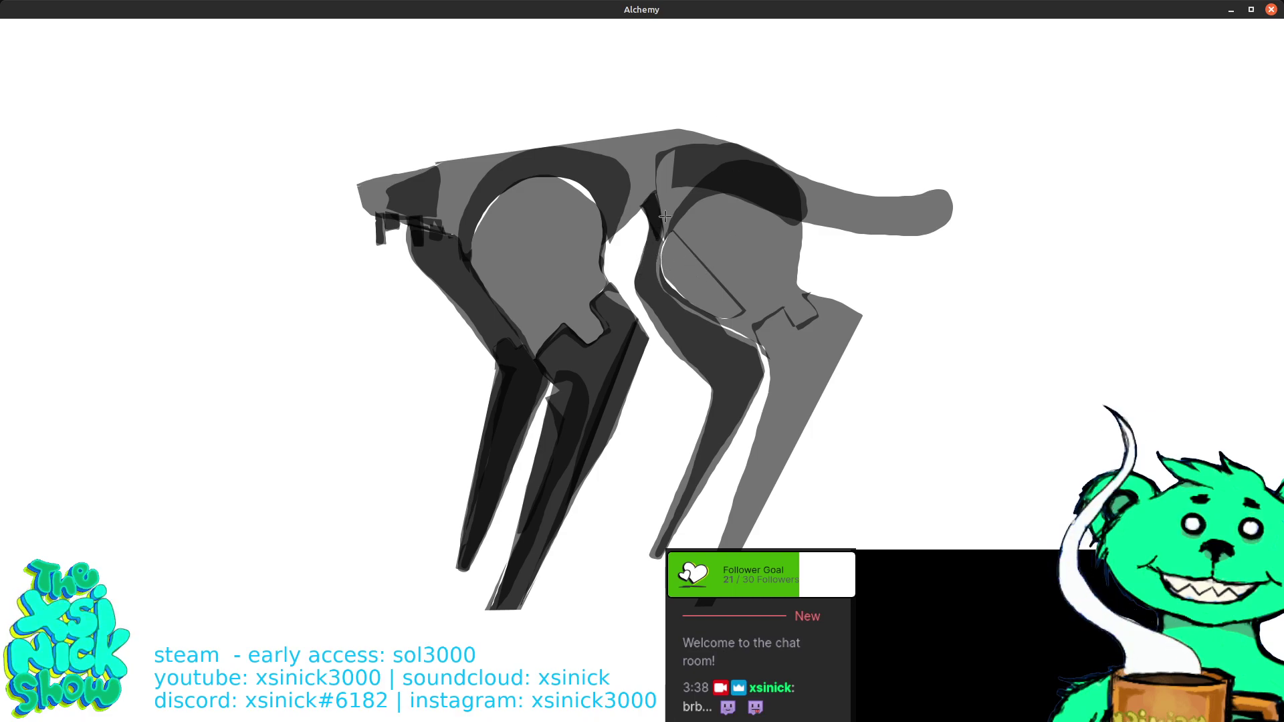
{"action": "left_click_drag", "start_coordinate": [631, 252], "coordinate": [646, 232]}
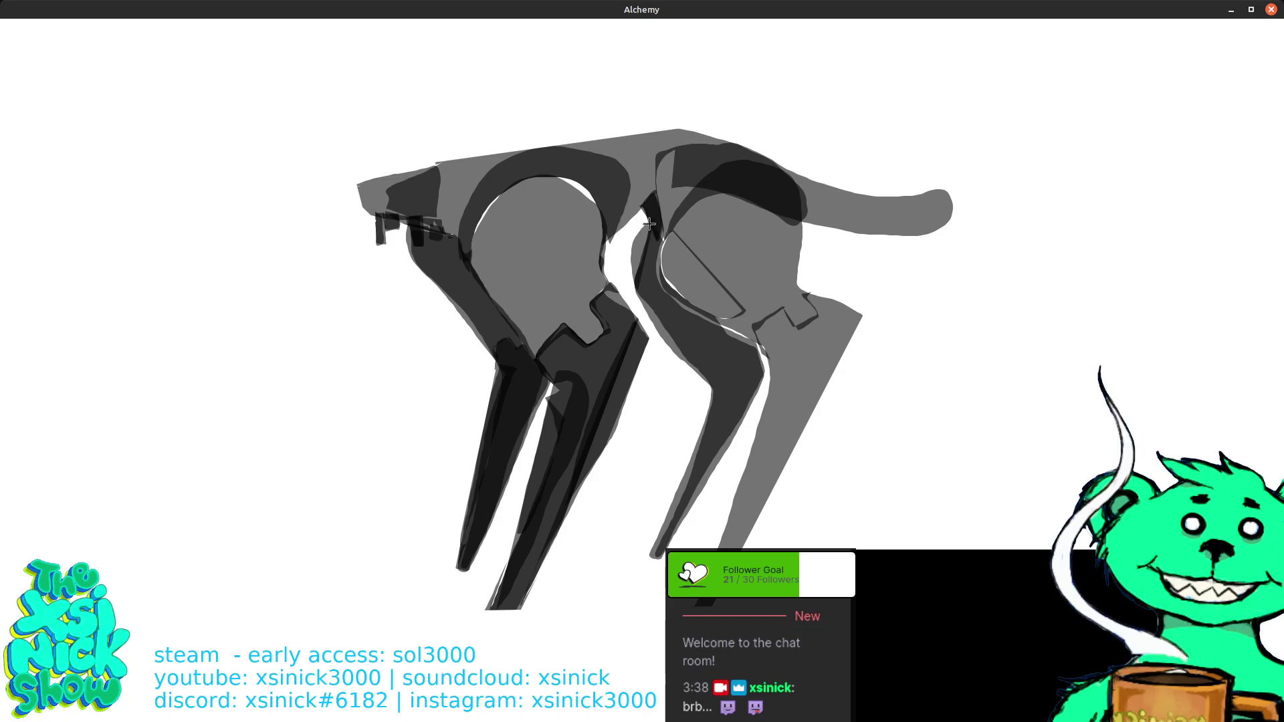
{"action": "left_click_drag", "start_coordinate": [634, 261], "coordinate": [630, 276]}
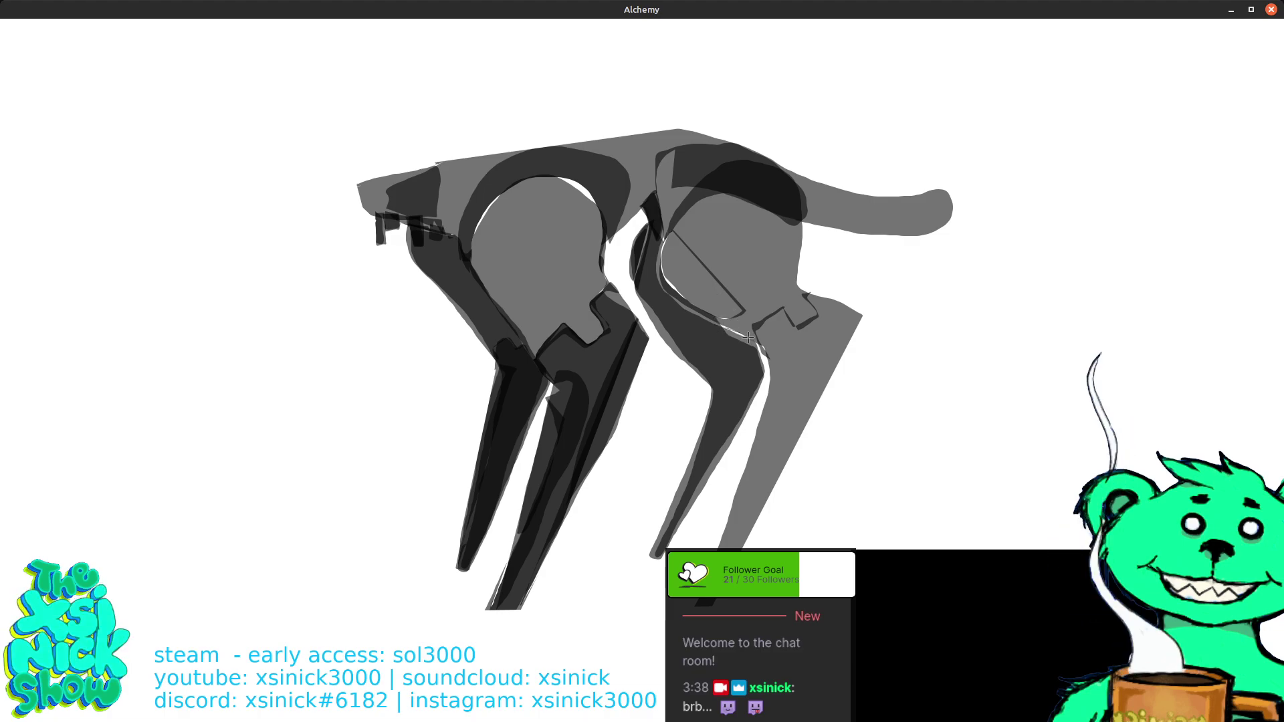
{"action": "left_click_drag", "start_coordinate": [748, 350], "coordinate": [726, 332]}
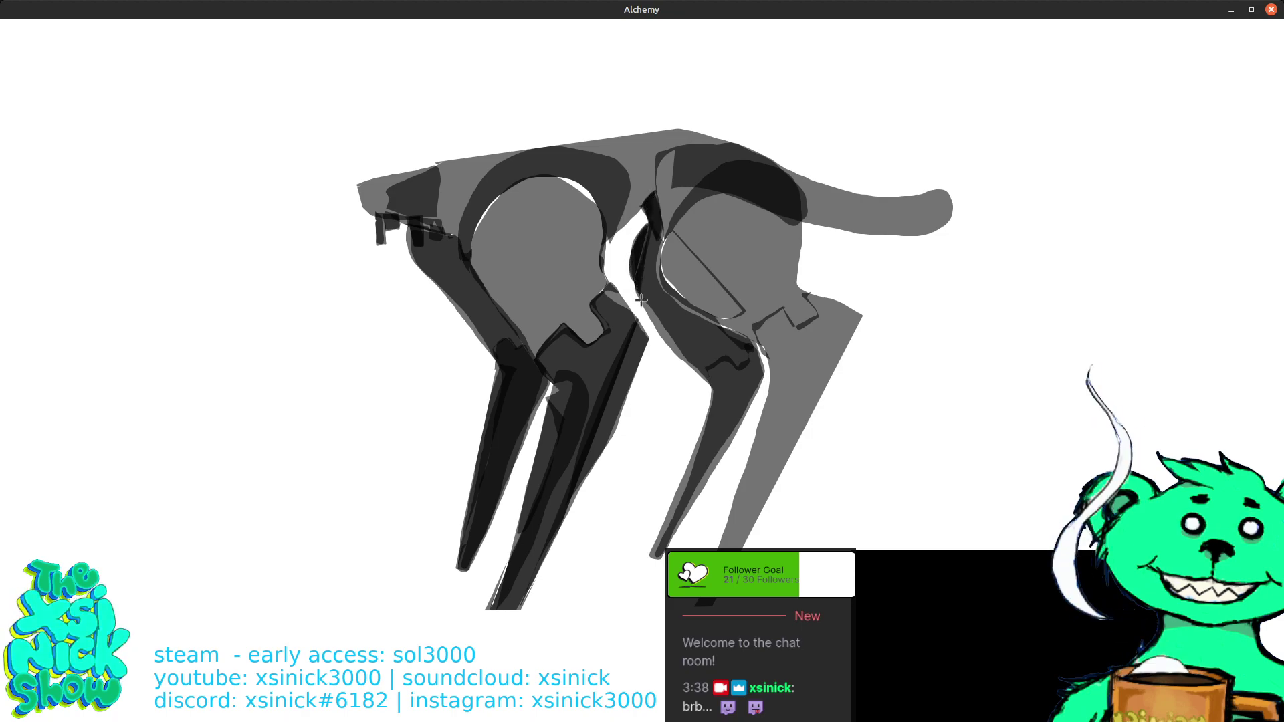
Fill the far hind leg nearly black, darken the front body's underside, and edge the hindquarter in white
{"action": "mouse_move", "coordinate": [641, 300]}
{"action": "left_mouse_down"}
{"action": "mouse_move", "coordinate": [698, 371]}
{"action": "mouse_move", "coordinate": [691, 463]}
{"action": "mouse_move", "coordinate": [656, 558]}
{"action": "mouse_move", "coordinate": [756, 413]}
{"action": "mouse_move", "coordinate": [761, 371]}
{"action": "mouse_move", "coordinate": [669, 214]}
{"action": "mouse_move", "coordinate": [709, 322]}
{"action": "mouse_move", "coordinate": [671, 297]}
{"action": "mouse_move", "coordinate": [659, 261]}
{"action": "mouse_move", "coordinate": [671, 225]}
{"action": "left_mouse_up"}
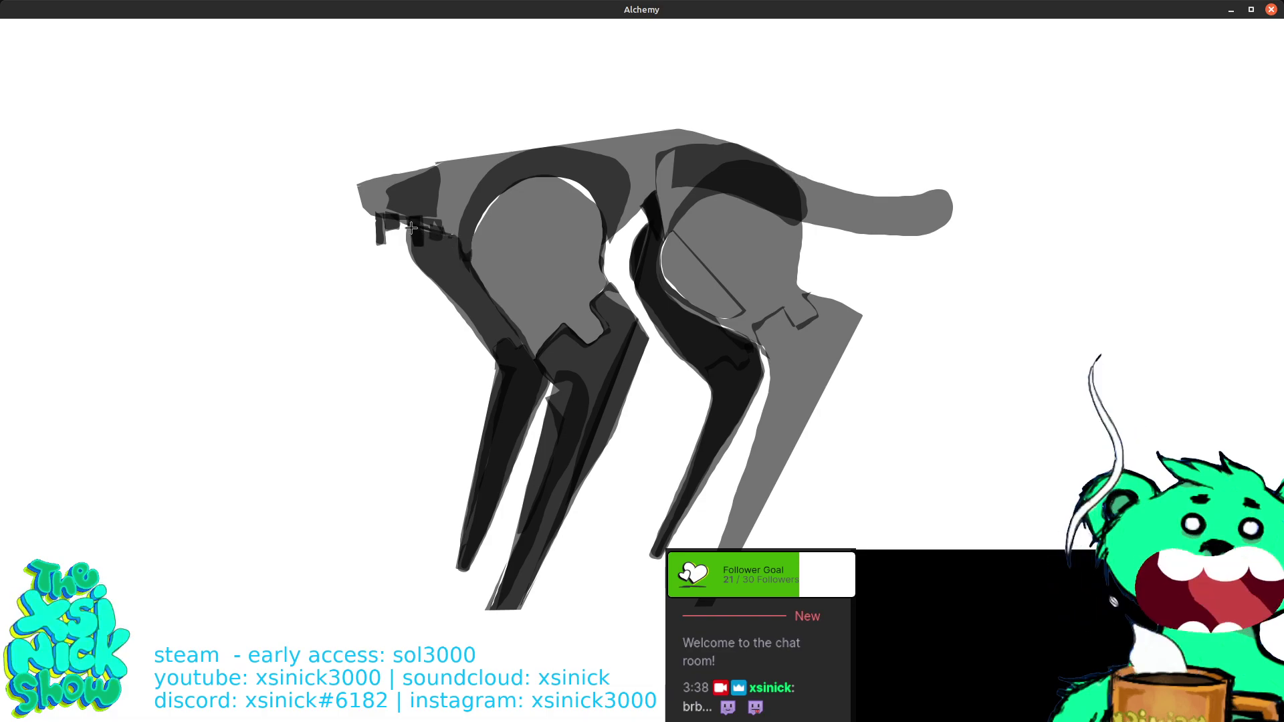
{"action": "mouse_move", "coordinate": [410, 225]}
{"action": "left_mouse_down"}
{"action": "mouse_move", "coordinate": [408, 250]}
{"action": "mouse_move", "coordinate": [466, 310]}
{"action": "left_mouse_up"}
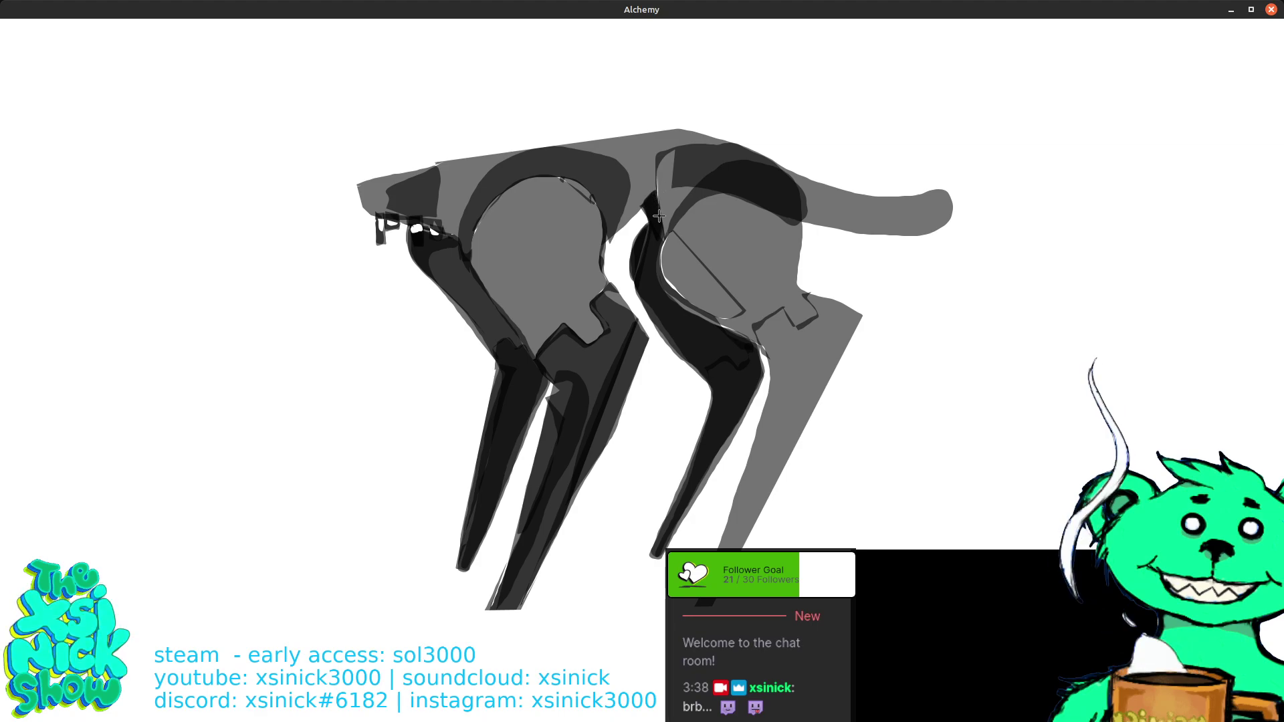
{"action": "mouse_move", "coordinate": [658, 181]}
{"action": "left_mouse_down"}
{"action": "mouse_move", "coordinate": [666, 293]}
{"action": "mouse_move", "coordinate": [658, 192]}
{"action": "left_mouse_up"}
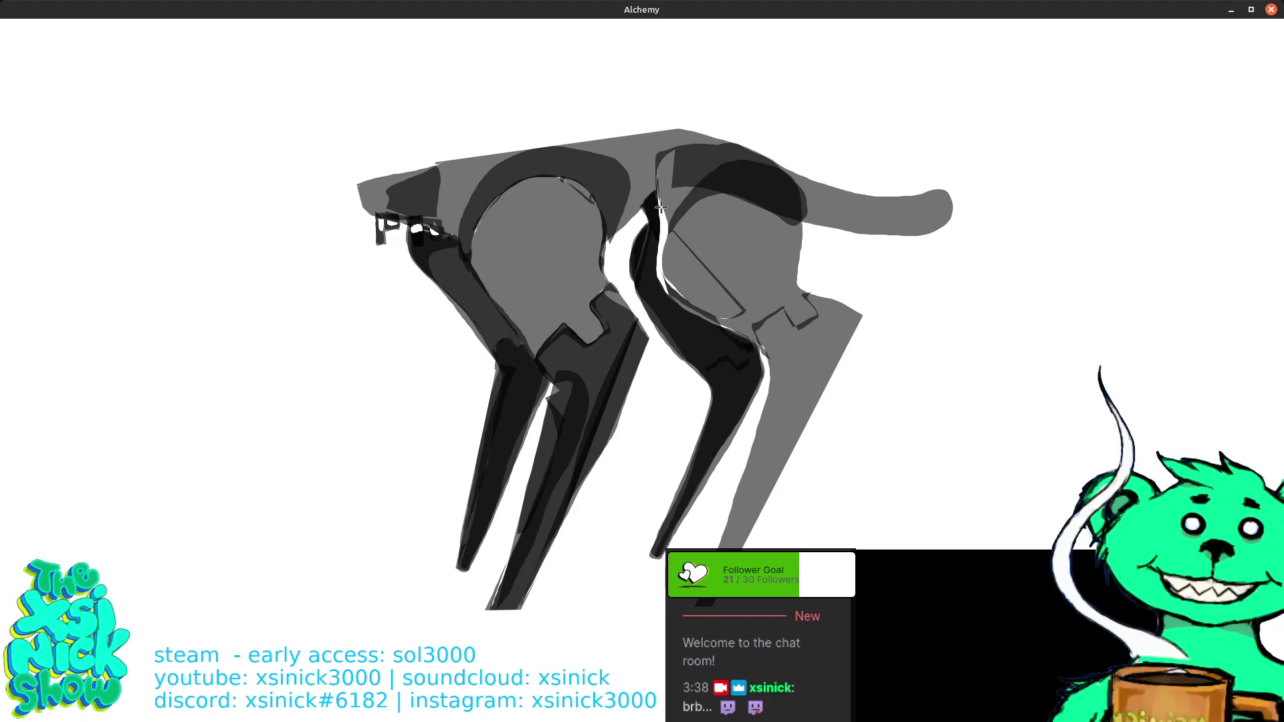
{"action": "mouse_move", "coordinate": [659, 182]}
{"action": "left_mouse_down"}
{"action": "mouse_move", "coordinate": [664, 289]}
{"action": "mouse_move", "coordinate": [659, 223]}
{"action": "left_mouse_up"}
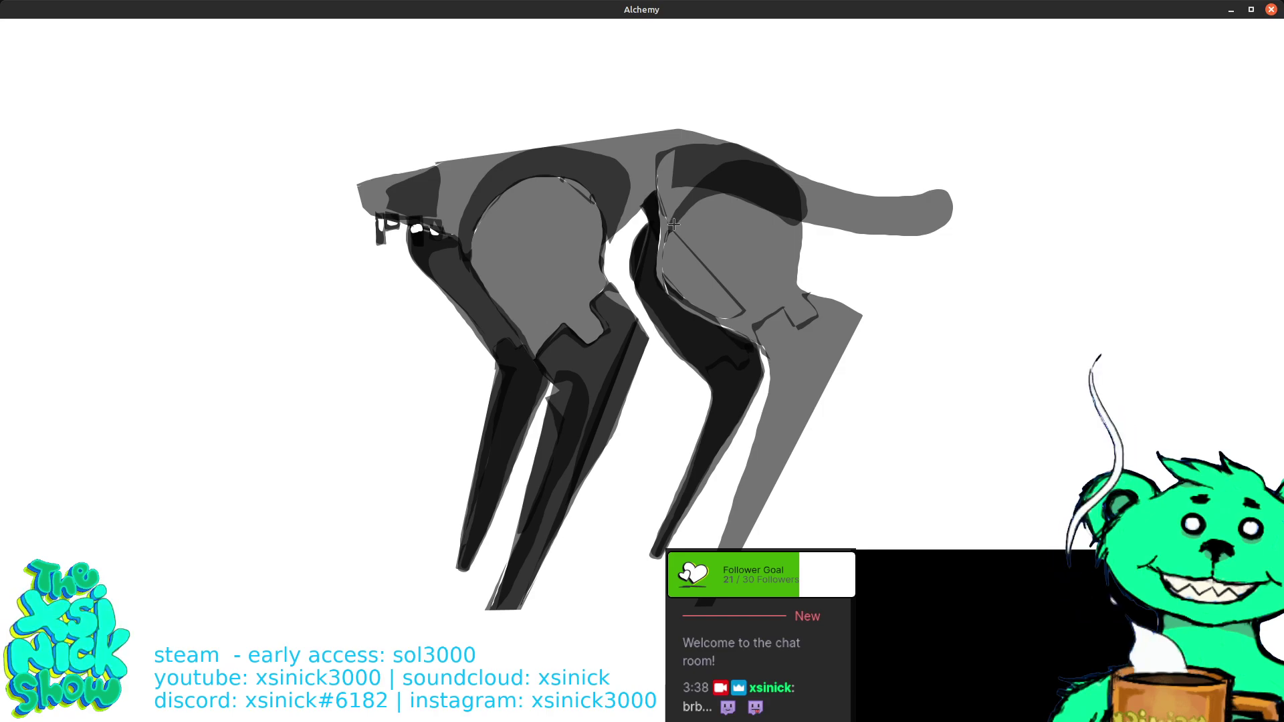
Cut a rounded arc into the rear hip, refill it grey, and shade under the tail base
{"action": "mouse_move", "coordinate": [674, 225]}
{"action": "left_mouse_down"}
{"action": "mouse_move", "coordinate": [796, 192]}
{"action": "mouse_move", "coordinate": [799, 228]}
{"action": "left_mouse_up"}
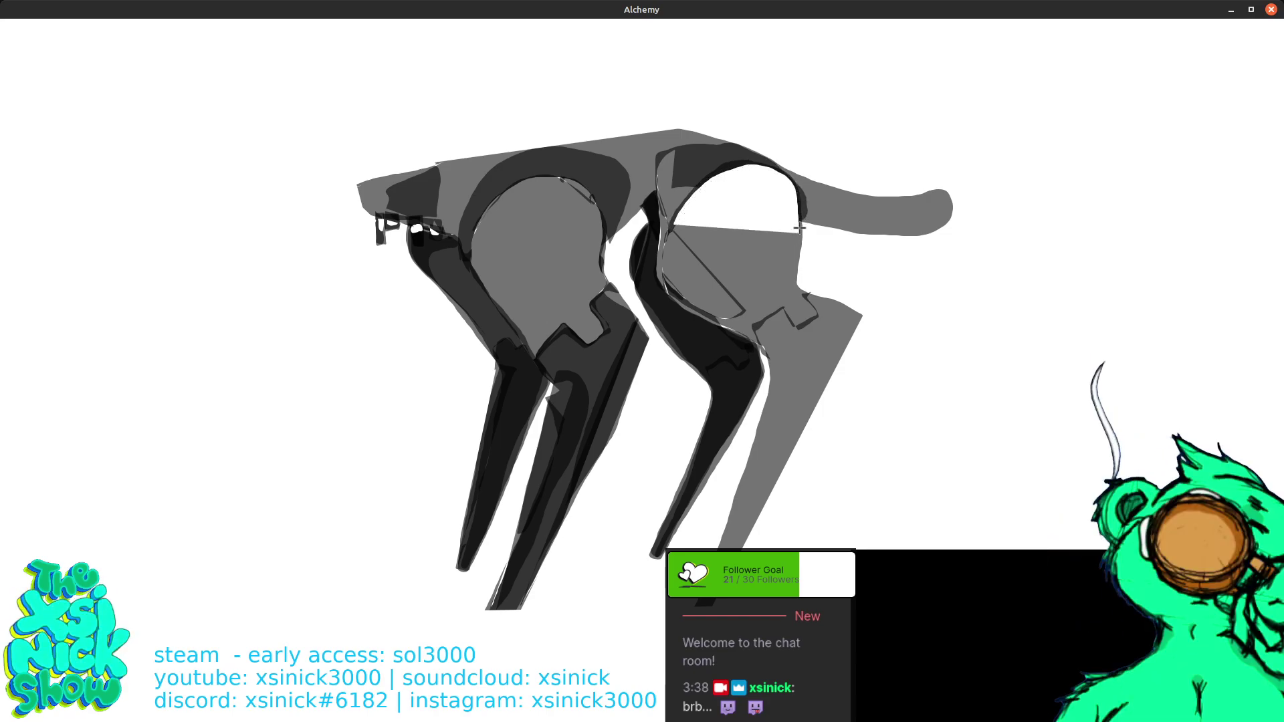
{"action": "mouse_move", "coordinate": [797, 191]}
{"action": "left_mouse_down"}
{"action": "mouse_move", "coordinate": [687, 202]}
{"action": "mouse_move", "coordinate": [672, 227]}
{"action": "left_mouse_up"}
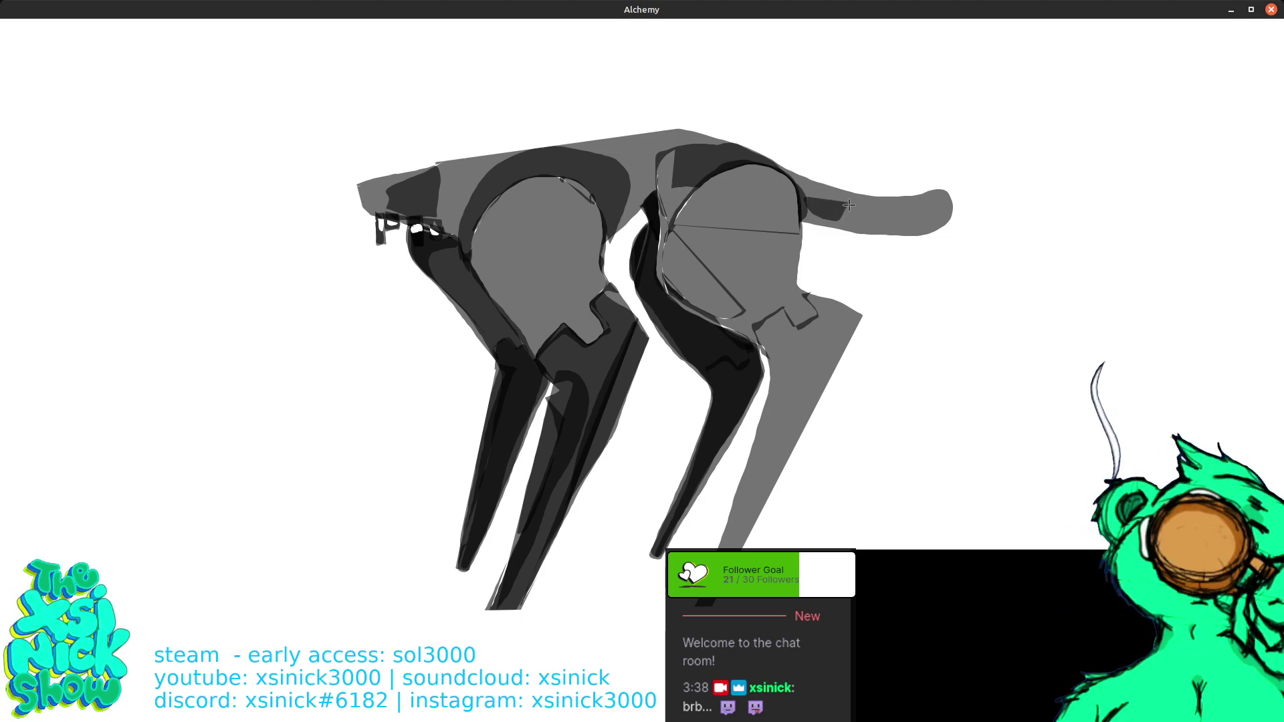
{"action": "mouse_move", "coordinate": [842, 214]}
{"action": "left_mouse_down"}
{"action": "mouse_move", "coordinate": [874, 231]}
{"action": "mouse_move", "coordinate": [948, 198]}
{"action": "mouse_move", "coordinate": [930, 239]}
{"action": "mouse_move", "coordinate": [820, 231]}
{"action": "mouse_move", "coordinate": [809, 201]}
{"action": "left_mouse_up"}
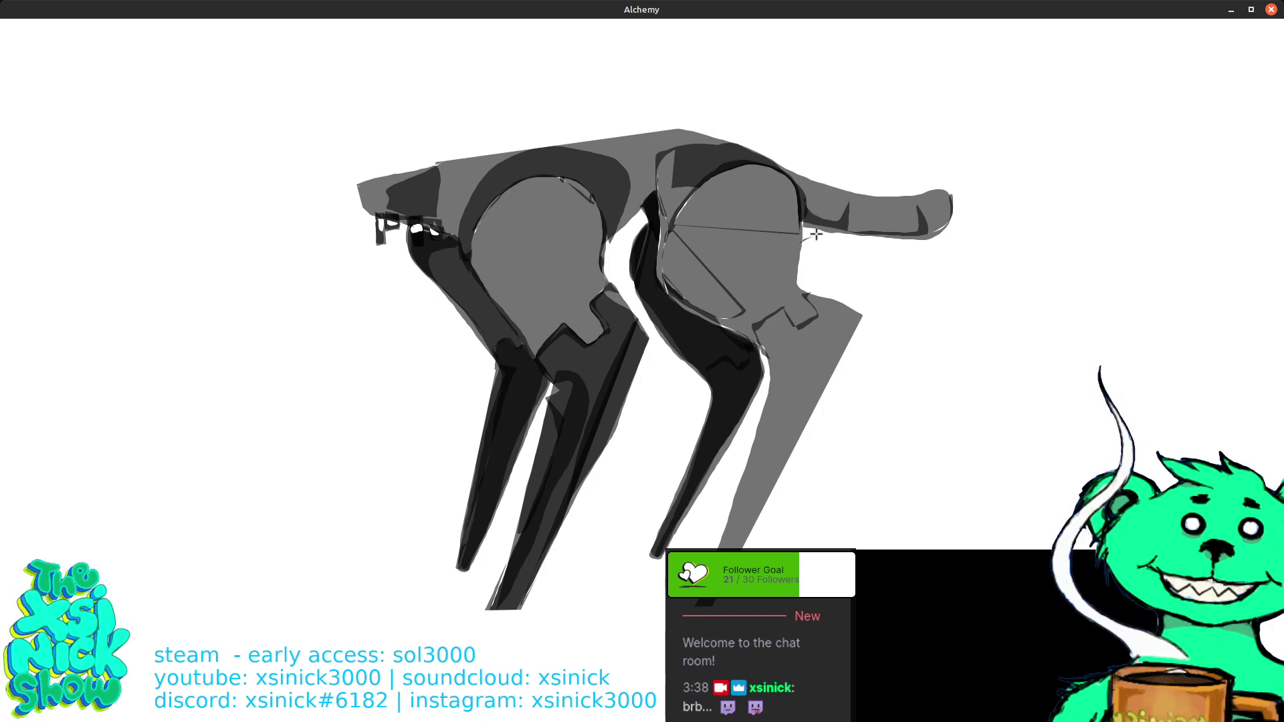
Paint dark bands along the tail and a thin detail line on the front shoulder
{"action": "mouse_move", "coordinate": [832, 231]}
{"action": "left_mouse_down"}
{"action": "mouse_move", "coordinate": [813, 218]}
{"action": "mouse_move", "coordinate": [851, 225]}
{"action": "left_mouse_up"}
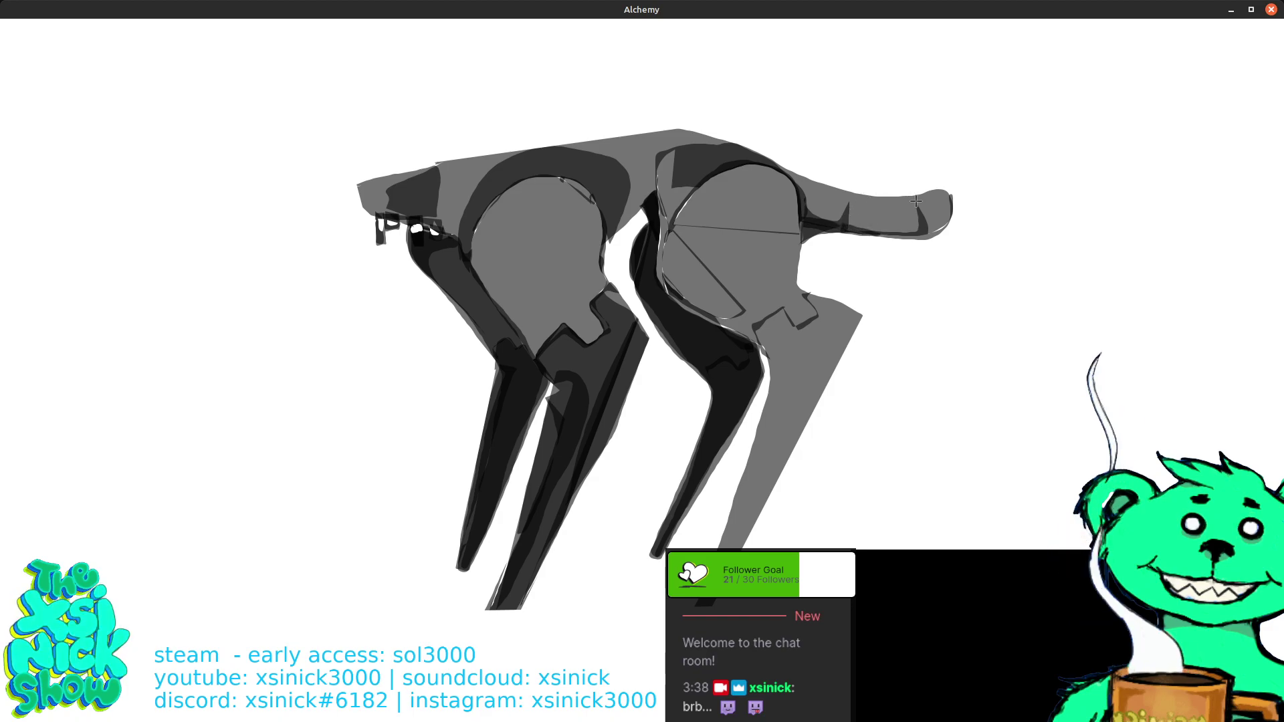
{"action": "mouse_move", "coordinate": [892, 236]}
{"action": "left_mouse_down"}
{"action": "mouse_move", "coordinate": [950, 219]}
{"action": "mouse_move", "coordinate": [931, 232]}
{"action": "left_mouse_up"}
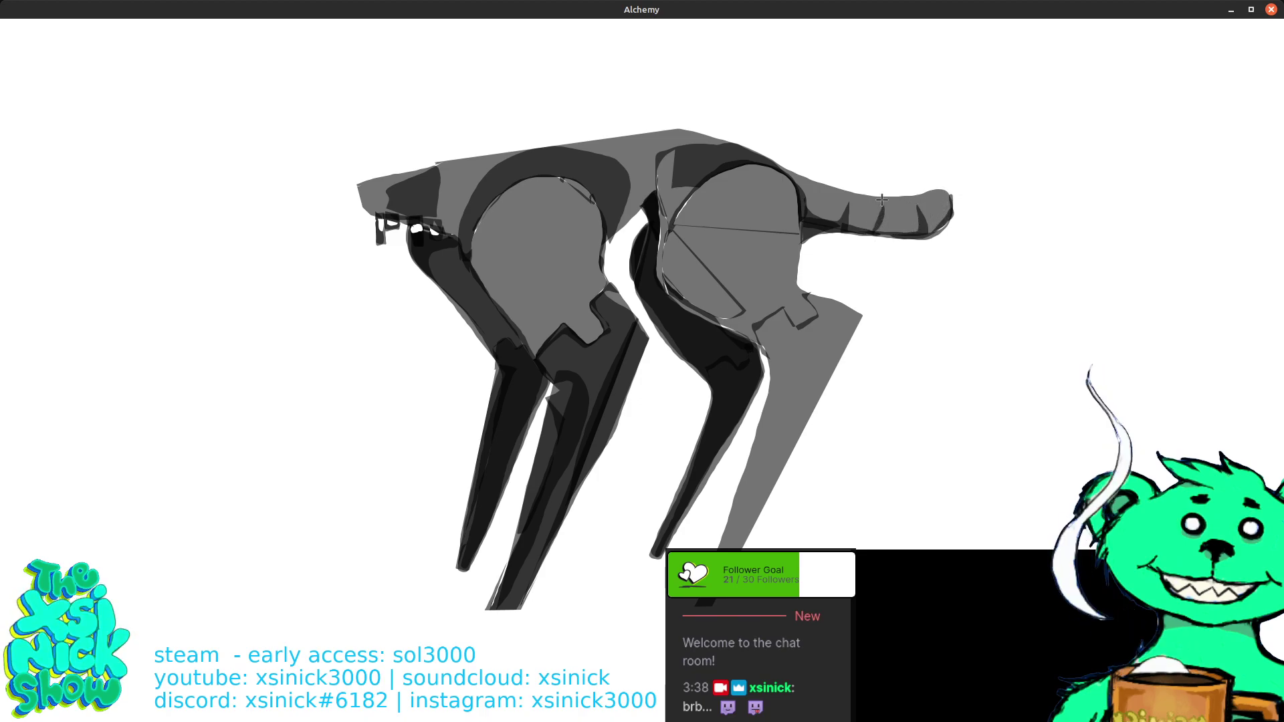
{"action": "mouse_move", "coordinate": [882, 199]}
{"action": "left_mouse_down"}
{"action": "mouse_move", "coordinate": [891, 213]}
{"action": "mouse_move", "coordinate": [841, 188]}
{"action": "left_mouse_up"}
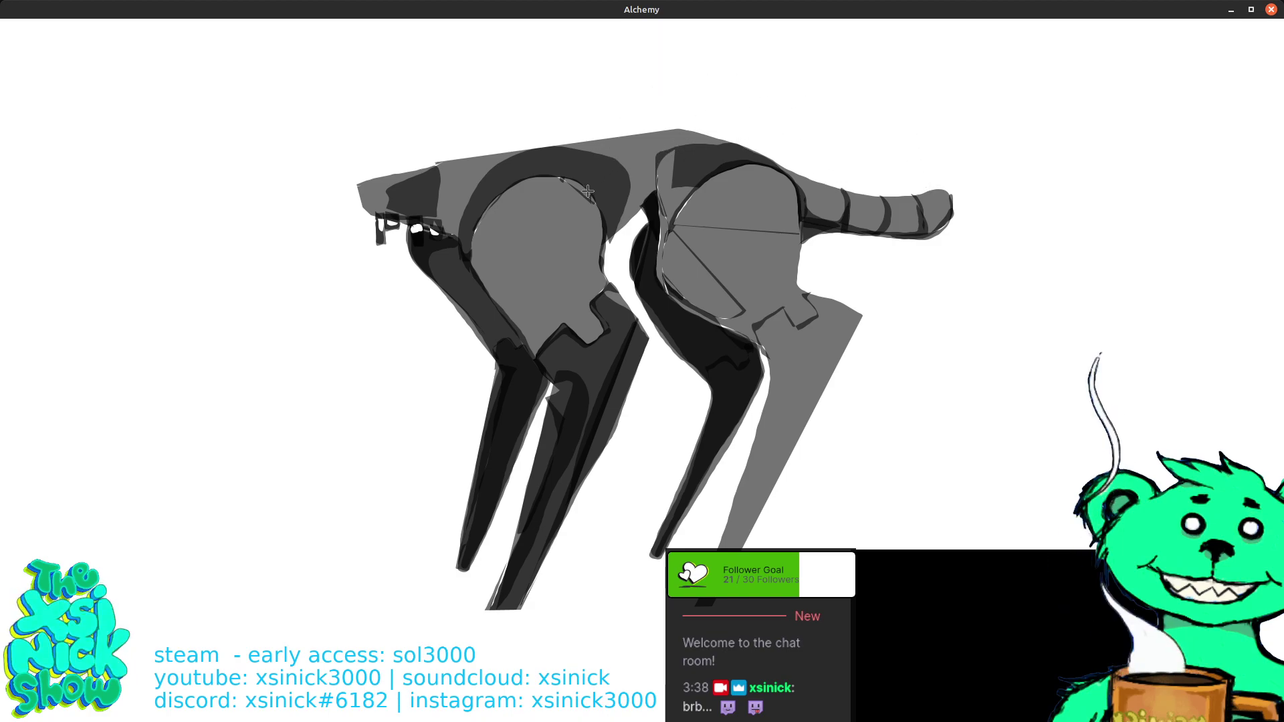
{"action": "left_click_drag", "start_coordinate": [589, 188], "coordinate": [638, 160]}
Draw a dark stroke along the tail's top and rework the head's shading
{"action": "left_click_drag", "start_coordinate": [802, 193], "coordinate": [950, 198]}
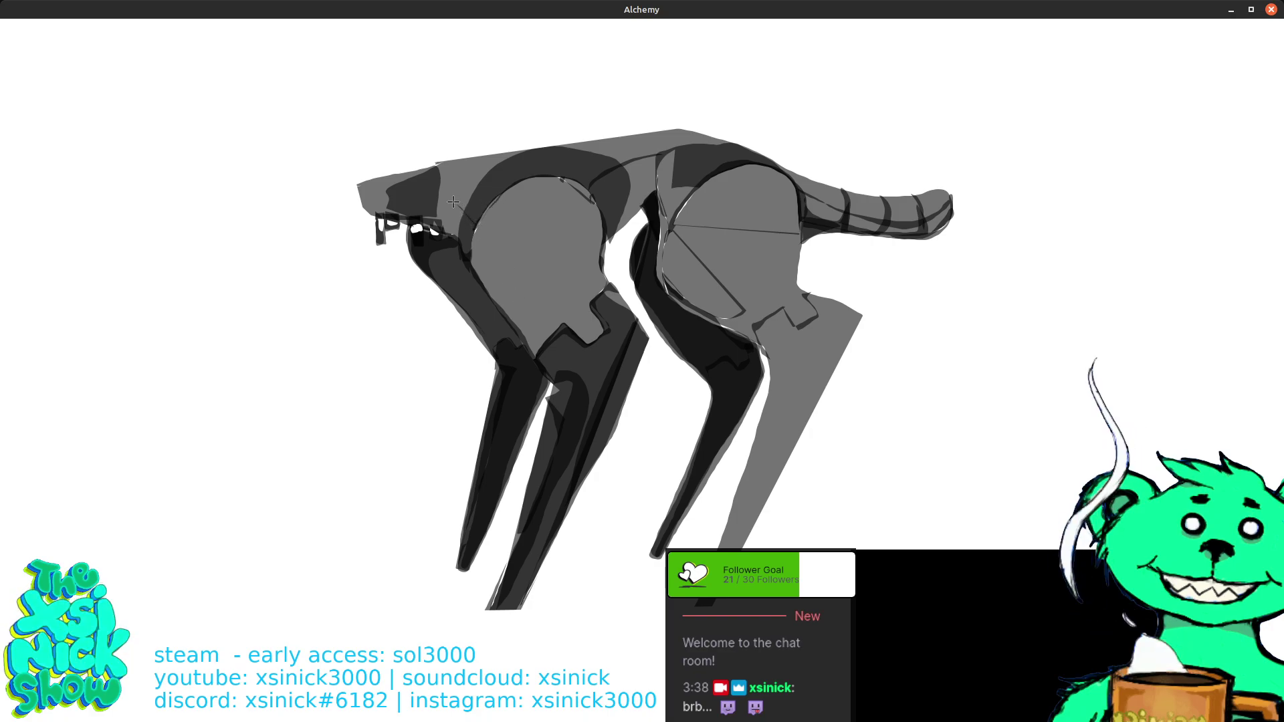
{"action": "mouse_move", "coordinate": [454, 201]}
{"action": "left_mouse_down"}
{"action": "mouse_move", "coordinate": [383, 198]}
{"action": "mouse_move", "coordinate": [455, 200]}
{"action": "left_mouse_up"}
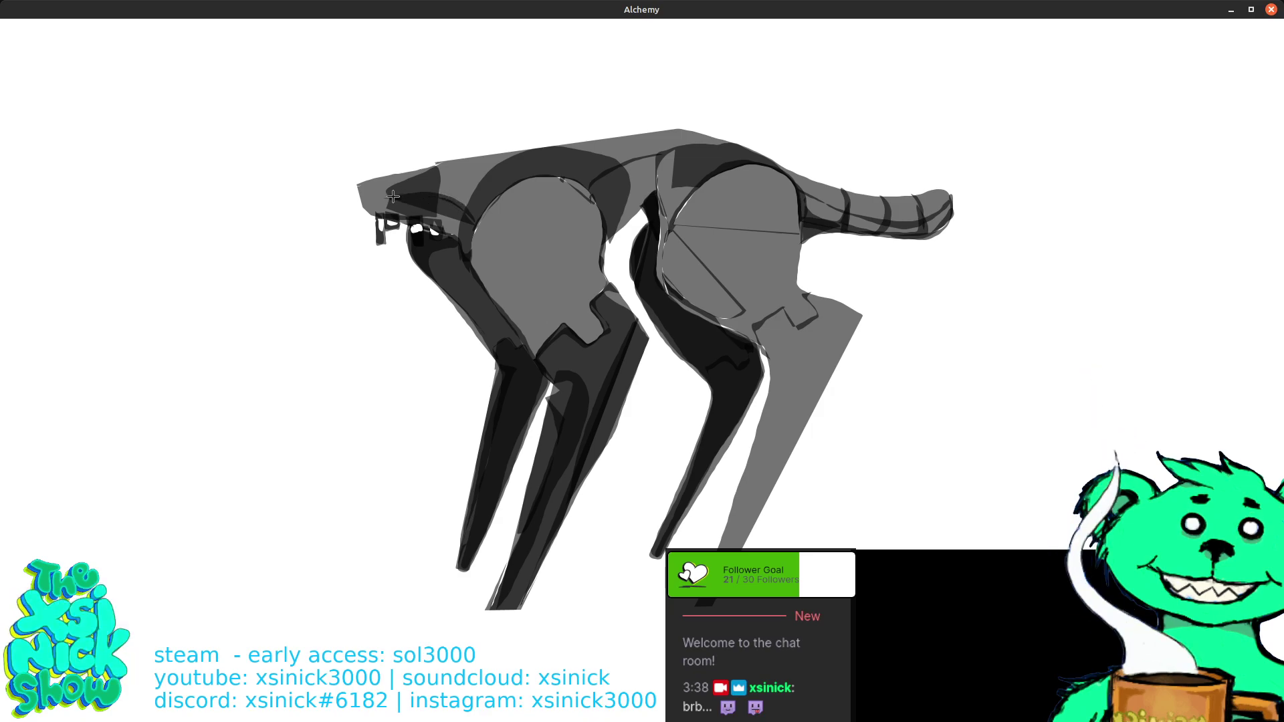
{"action": "mouse_move", "coordinate": [389, 204]}
{"action": "left_mouse_down"}
{"action": "mouse_move", "coordinate": [467, 211]}
{"action": "mouse_move", "coordinate": [441, 199]}
{"action": "left_mouse_up"}
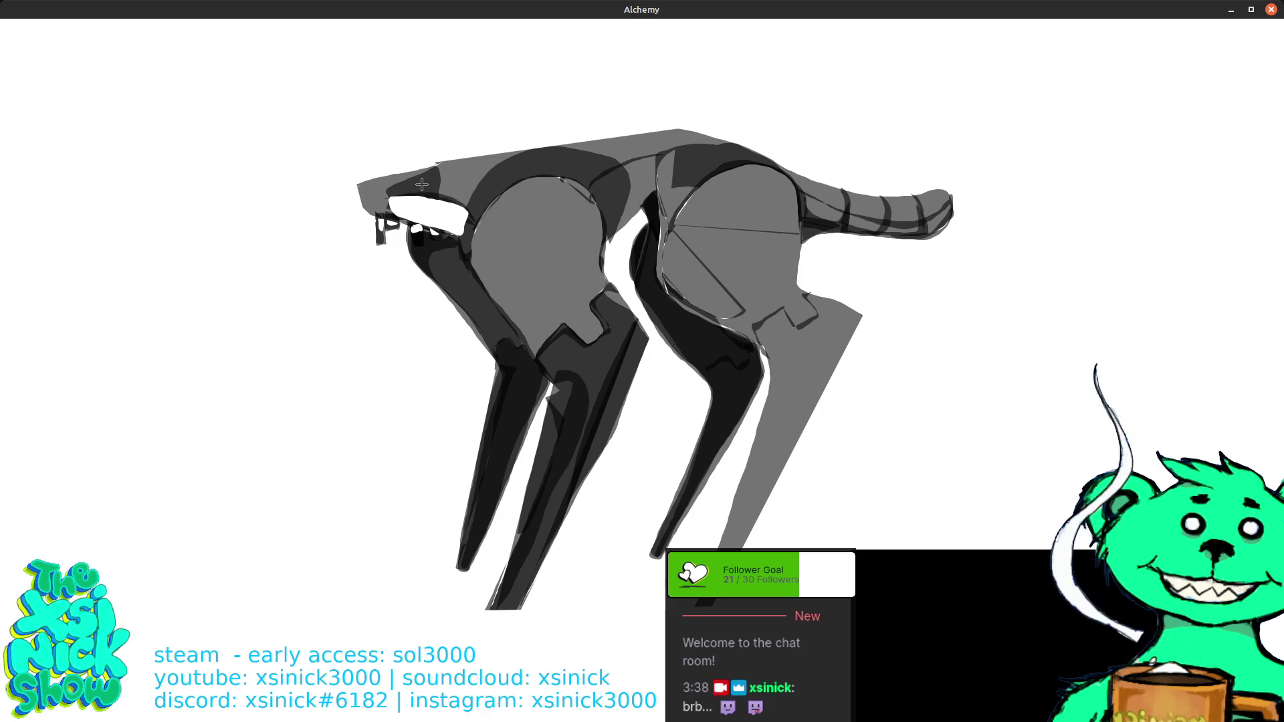
{"action": "mouse_move", "coordinate": [393, 196]}
{"action": "left_mouse_down"}
{"action": "mouse_move", "coordinate": [436, 232]}
{"action": "mouse_move", "coordinate": [431, 196]}
{"action": "left_mouse_up"}
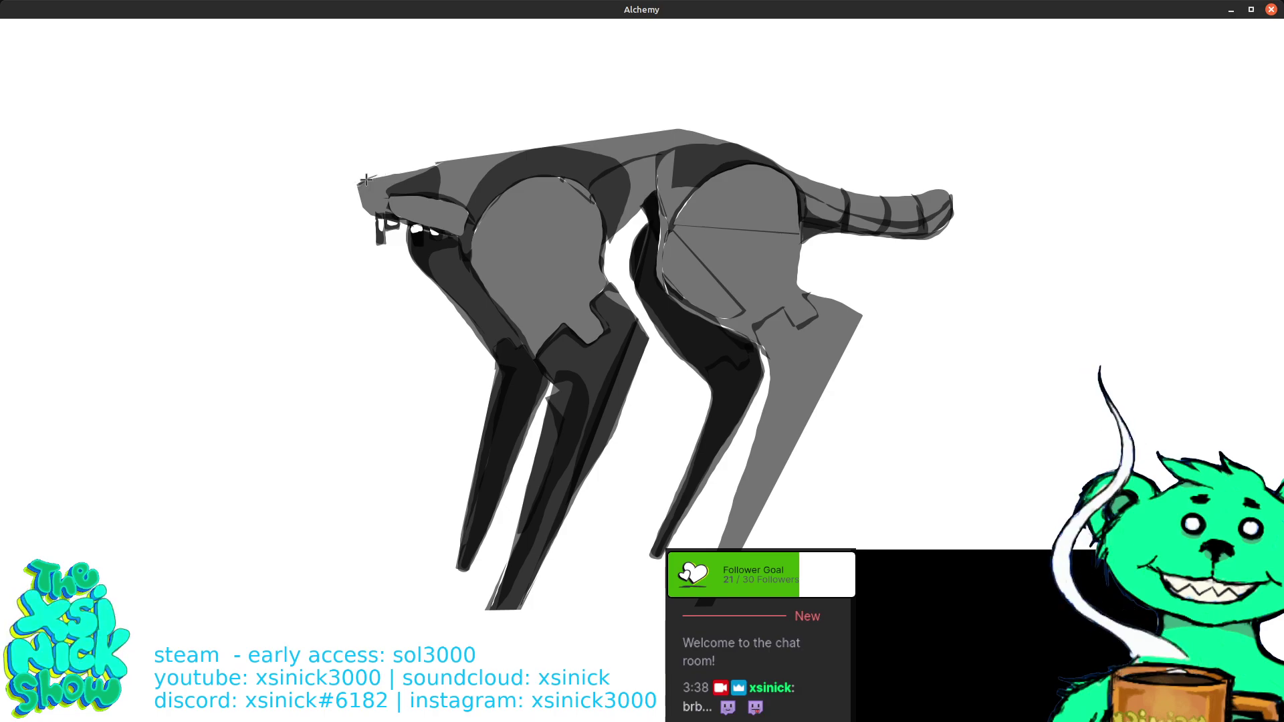
Add a light grey edge along the head and back, plus vertical light strokes at the front end
{"action": "mouse_move", "coordinate": [358, 182]}
{"action": "left_mouse_down"}
{"action": "mouse_move", "coordinate": [482, 148]}
{"action": "mouse_move", "coordinate": [686, 131]}
{"action": "left_mouse_up"}
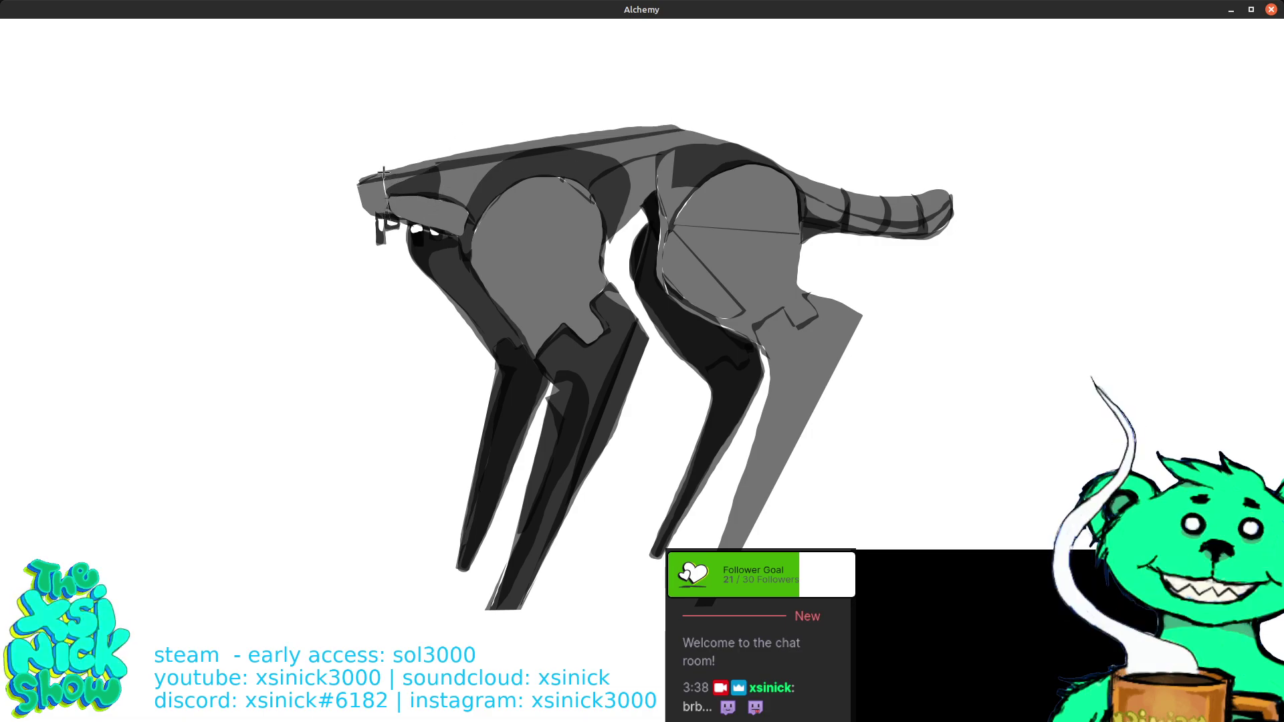
{"action": "mouse_move", "coordinate": [385, 177]}
{"action": "left_mouse_down"}
{"action": "mouse_move", "coordinate": [677, 126]}
{"action": "mouse_move", "coordinate": [560, 144]}
{"action": "left_mouse_up"}
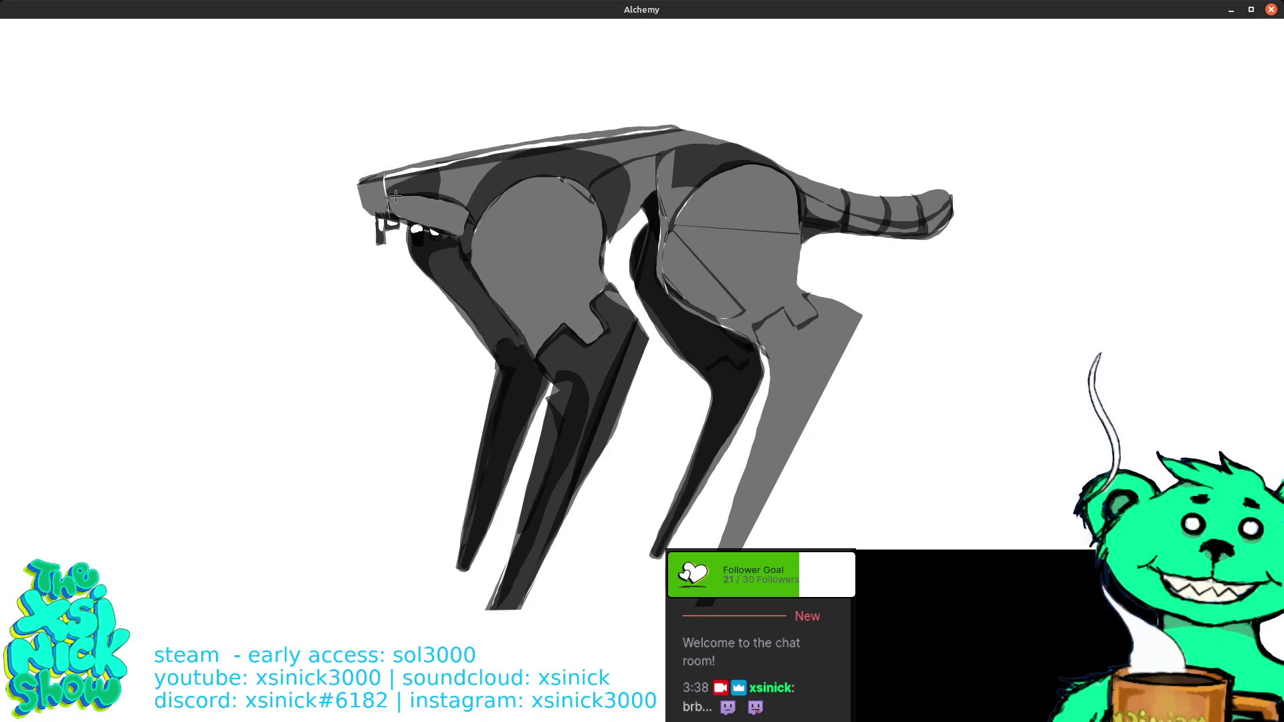
{"action": "left_click_drag", "start_coordinate": [374, 194], "coordinate": [378, 218]}
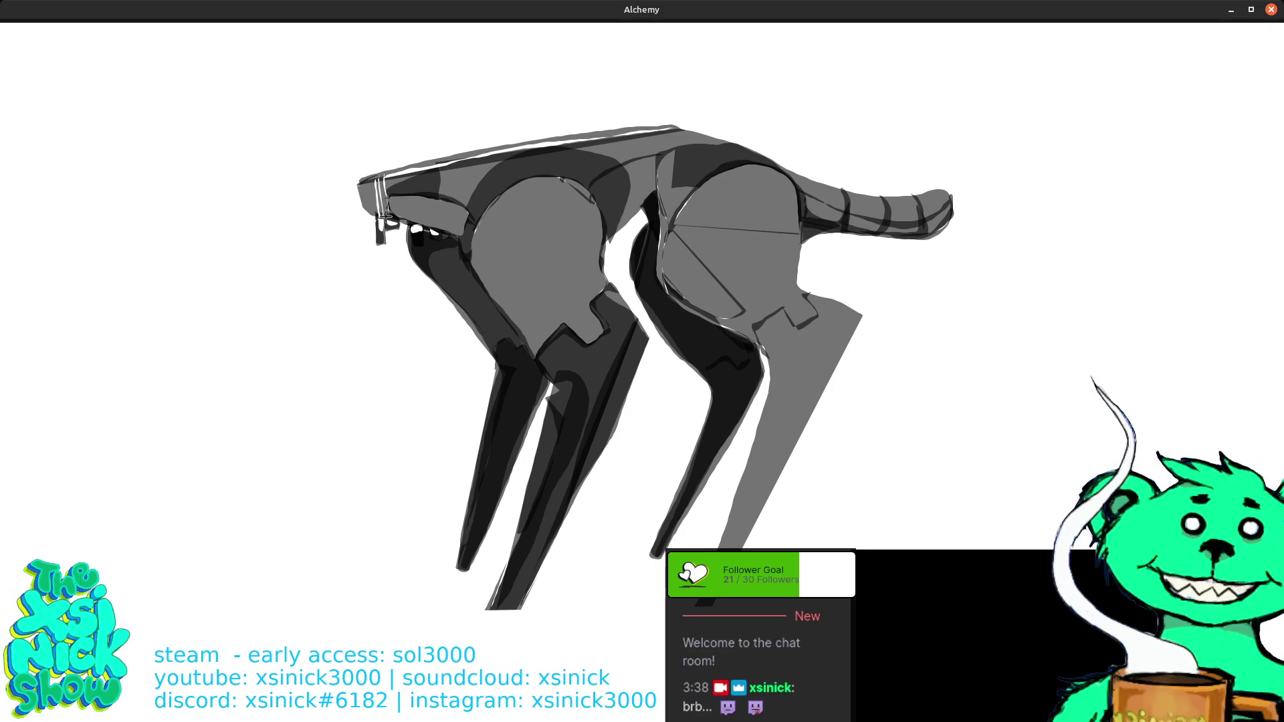
{"action": "left_click_drag", "start_coordinate": [371, 180], "coordinate": [372, 218]}
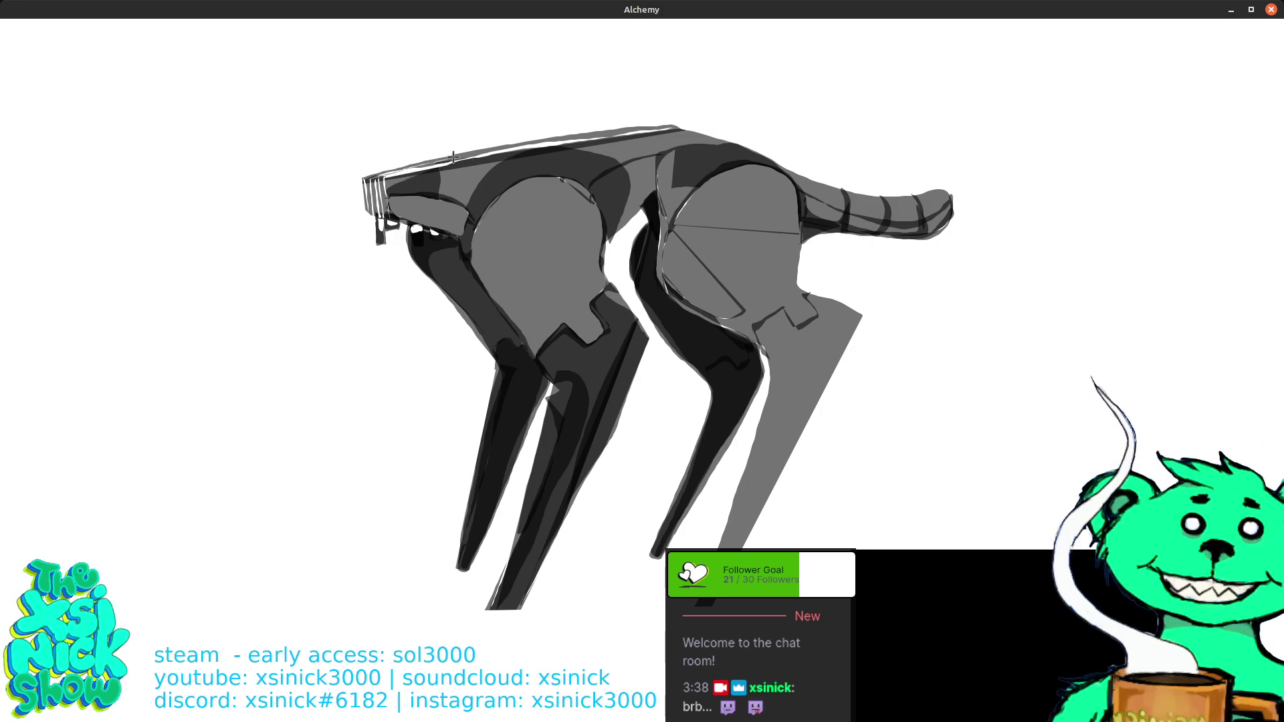
Strengthen the top-edge highlight with white and dark strokes, and paint a dark front corner wedge
{"action": "left_click_drag", "start_coordinate": [503, 148], "coordinate": [670, 126]}
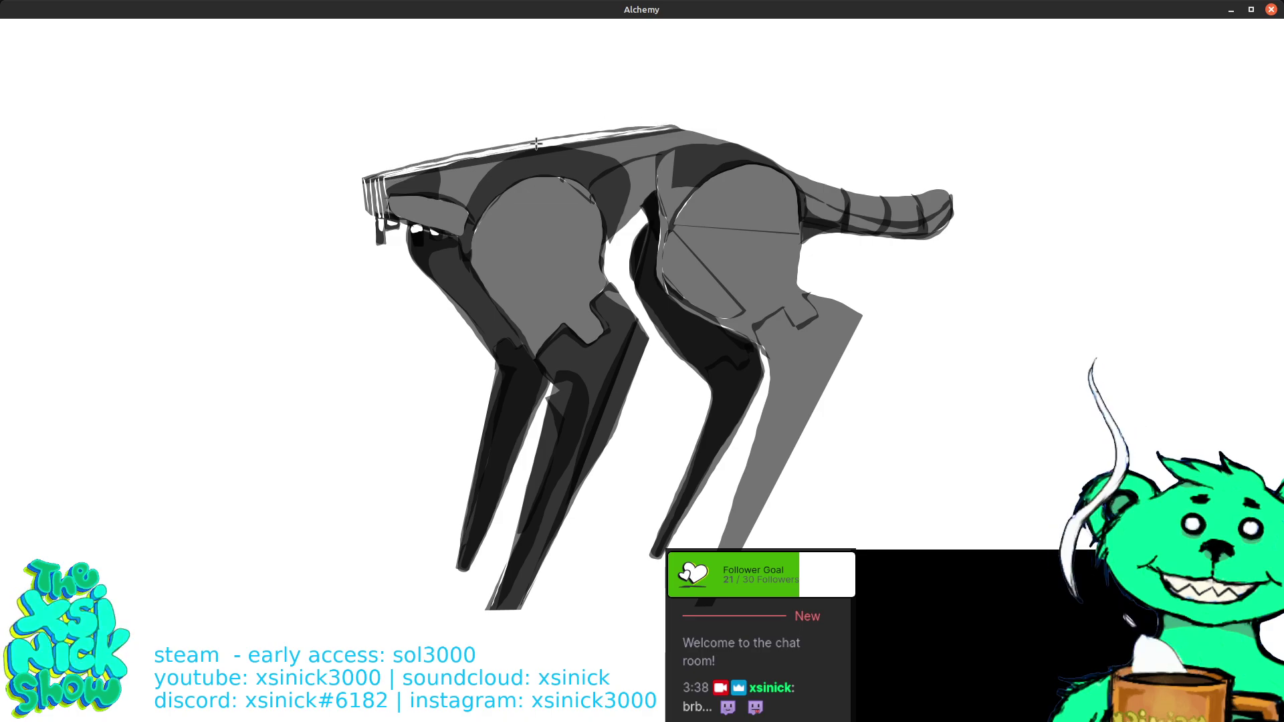
{"action": "left_click_drag", "start_coordinate": [401, 167], "coordinate": [646, 128]}
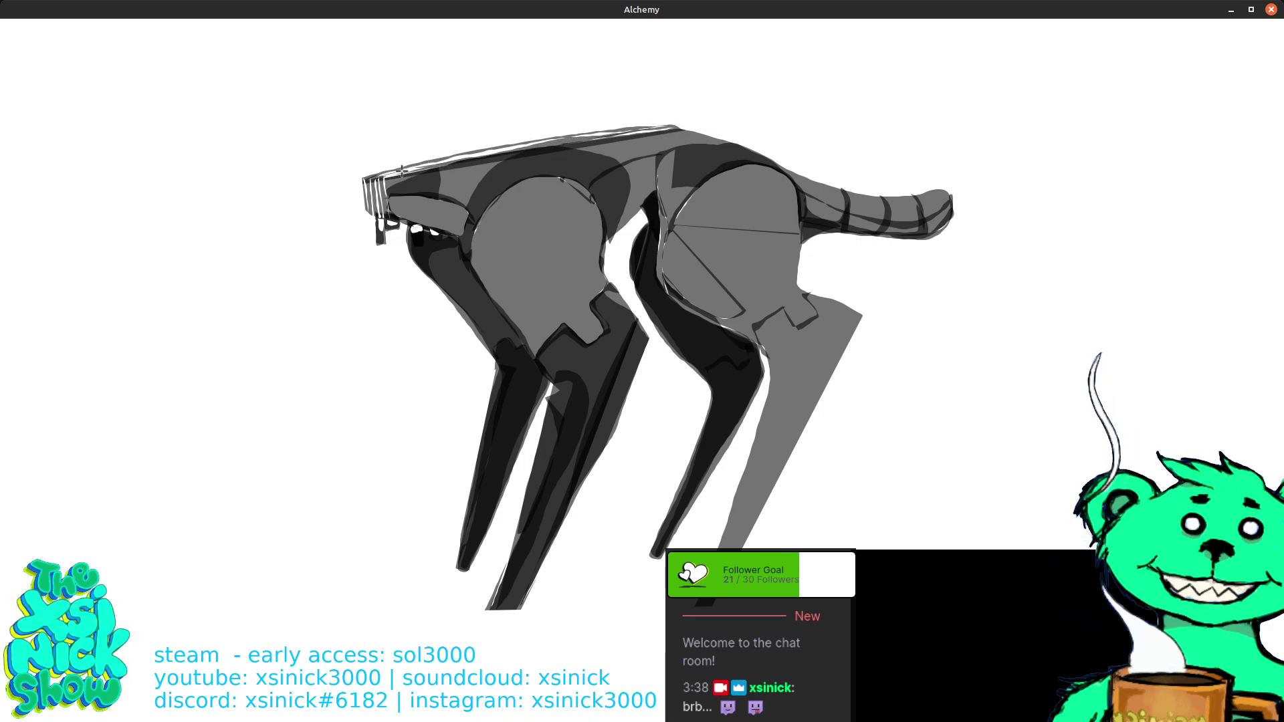
{"action": "left_click_drag", "start_coordinate": [419, 167], "coordinate": [433, 167]}
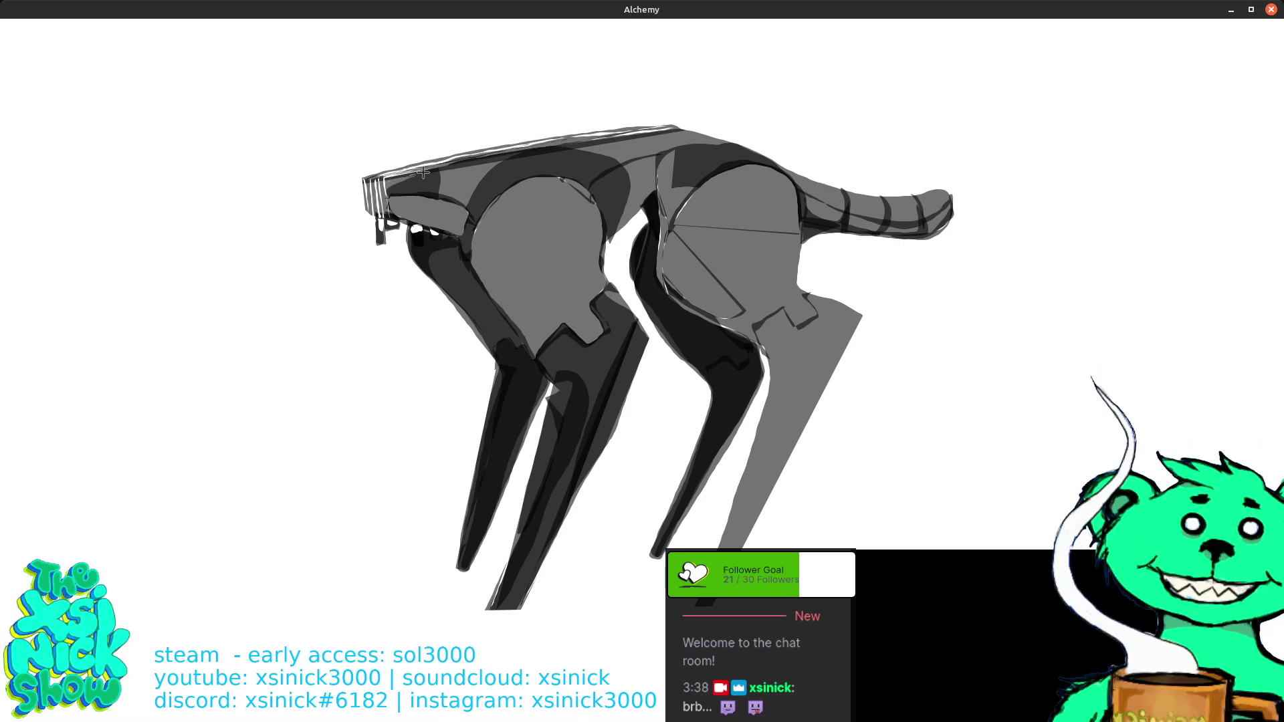
{"action": "mouse_move", "coordinate": [428, 164]}
{"action": "left_mouse_down"}
{"action": "mouse_move", "coordinate": [525, 151]}
{"action": "mouse_move", "coordinate": [512, 156]}
{"action": "left_mouse_up"}
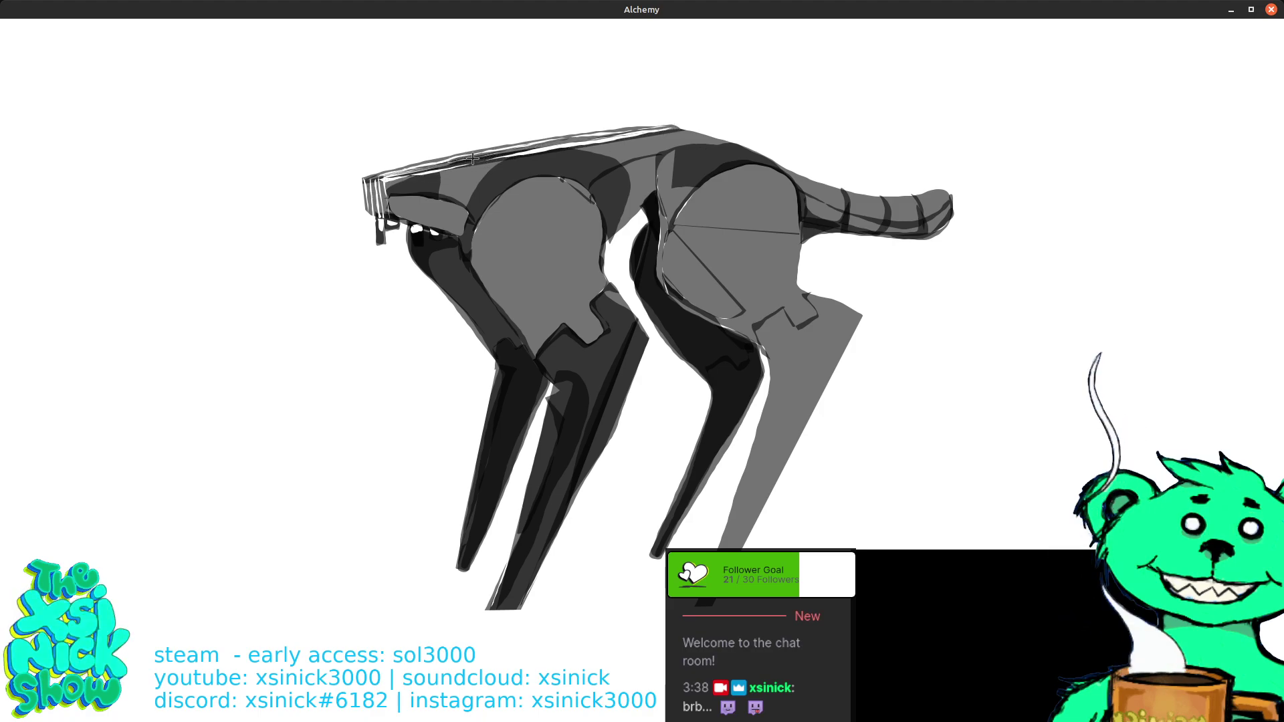
{"action": "left_click_drag", "start_coordinate": [526, 147], "coordinate": [520, 150]}
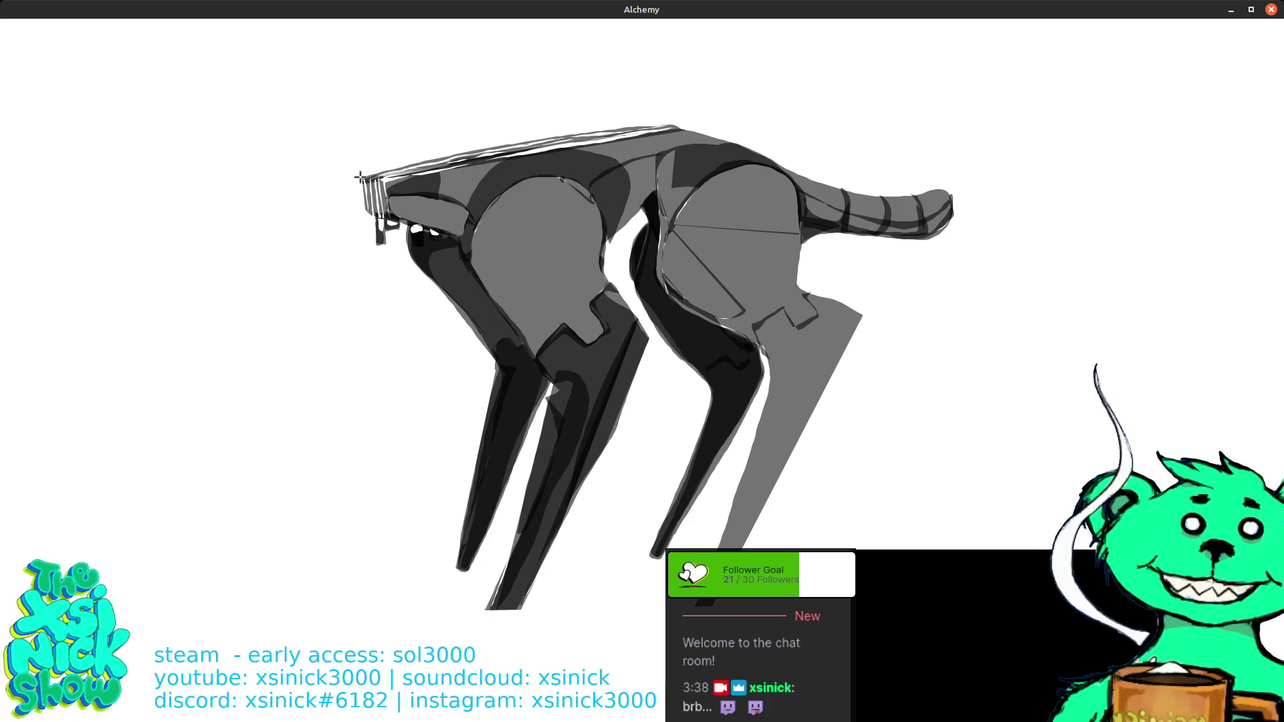
{"action": "left_click_drag", "start_coordinate": [371, 151], "coordinate": [376, 158]}
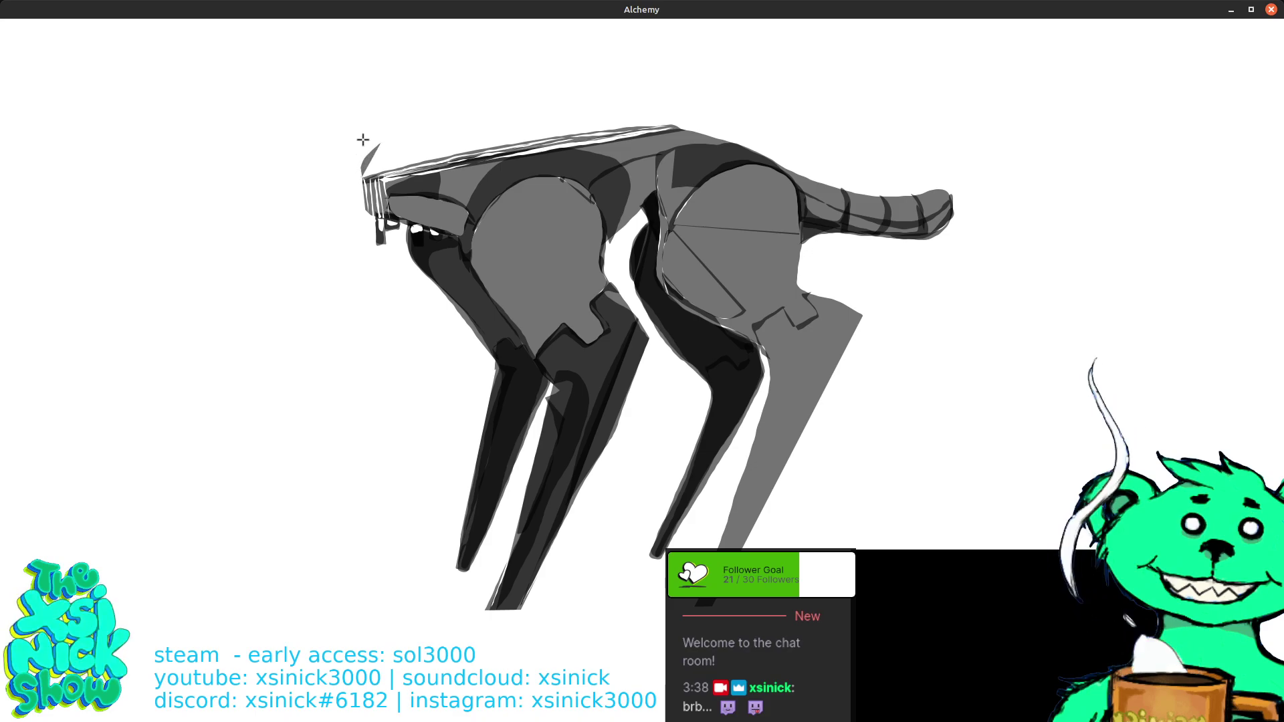
Undo the last three curved and white strokes along the back's top edge
{"action": "key", "text": "ctrl+z"}
{"action": "key", "text": "ctrl+z"}
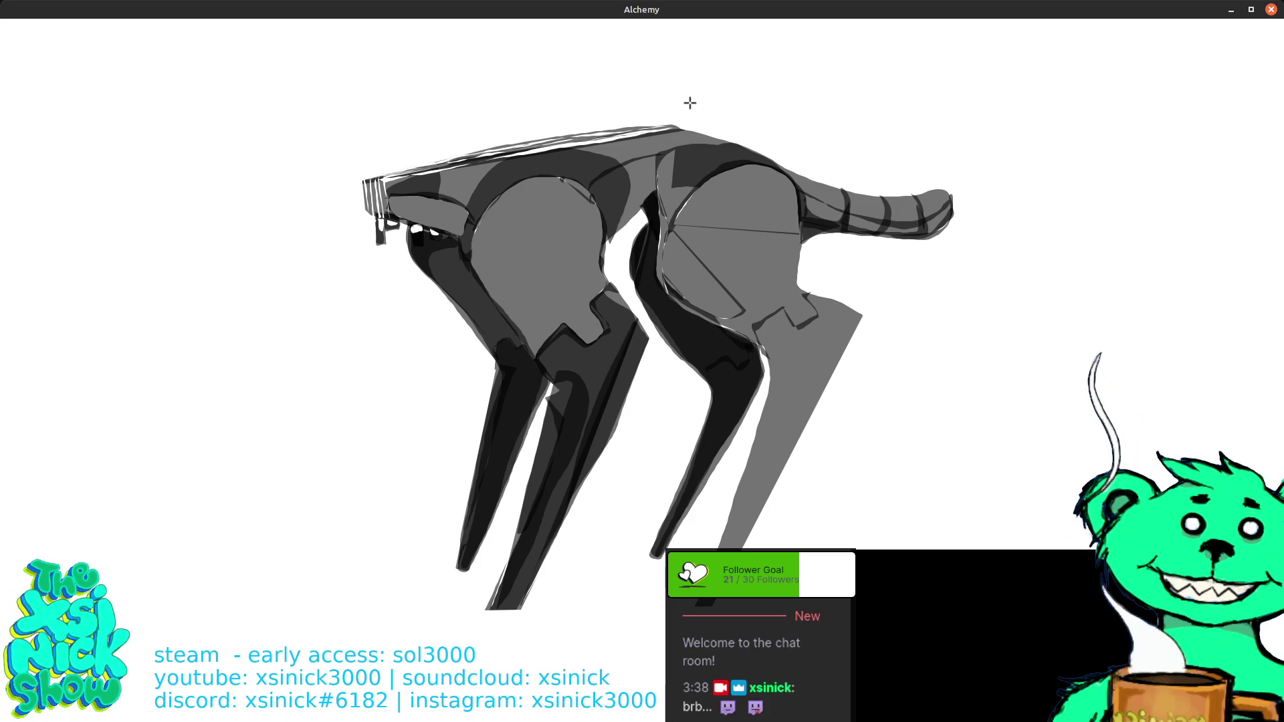
{"action": "key", "text": "ctrl+z"}
{"action": "key", "text": "ctrl+z"}
{"action": "key", "text": "ctrl+z"}
{"action": "key", "text": "ctrl+z"}
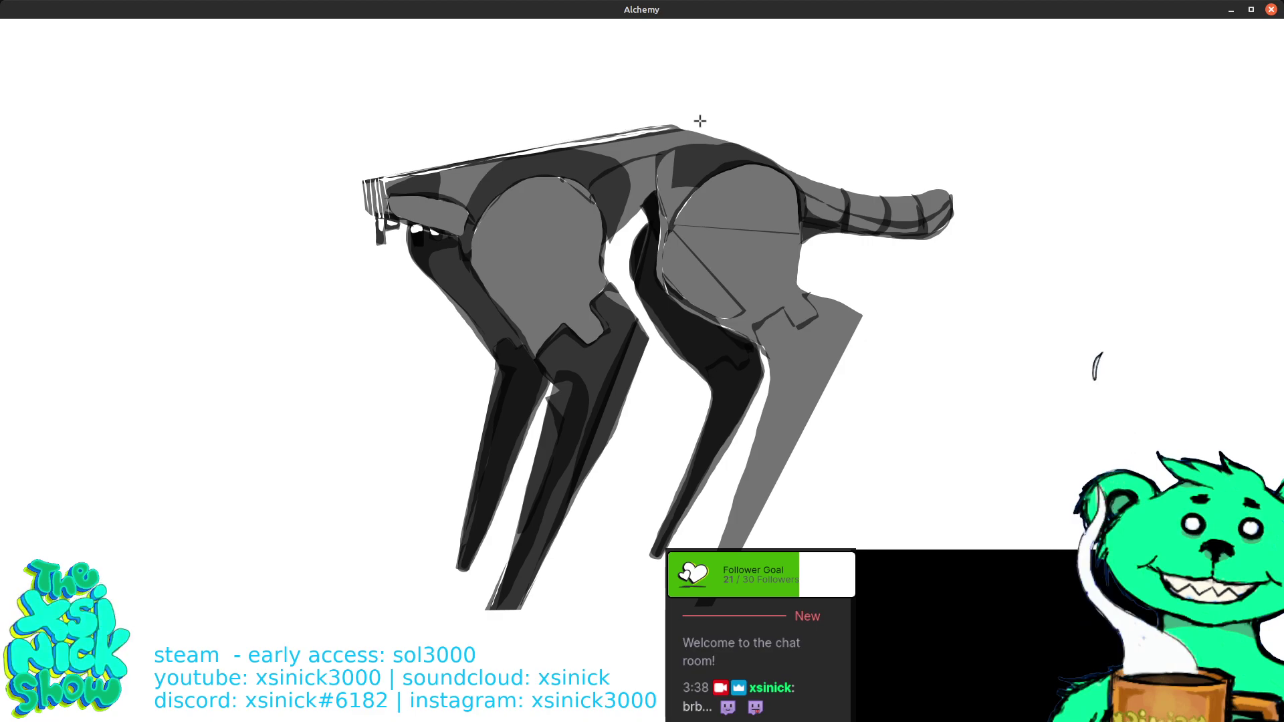
{"action": "key", "text": "ctrl+z"}
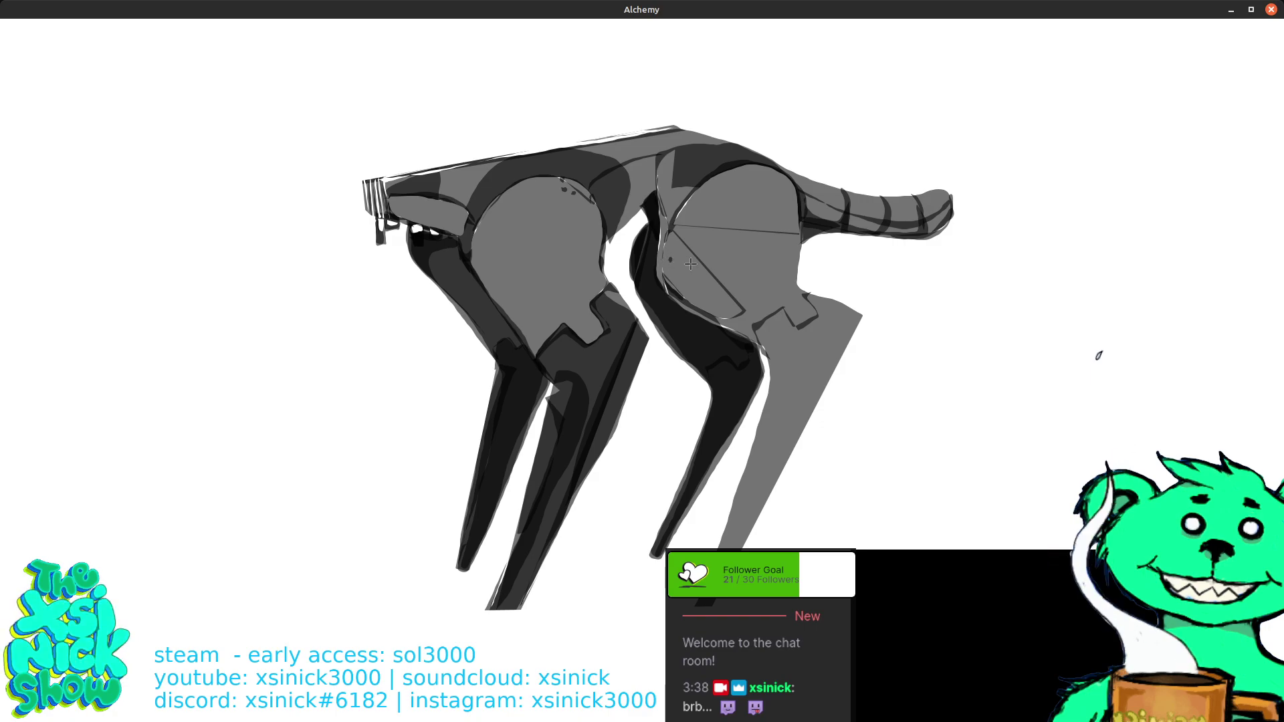
Dot rivets on the hip plates, shade the hind leg and lower front leg edges, and streak the front foot
{"action": "left_click", "coordinate": [824, 318]}
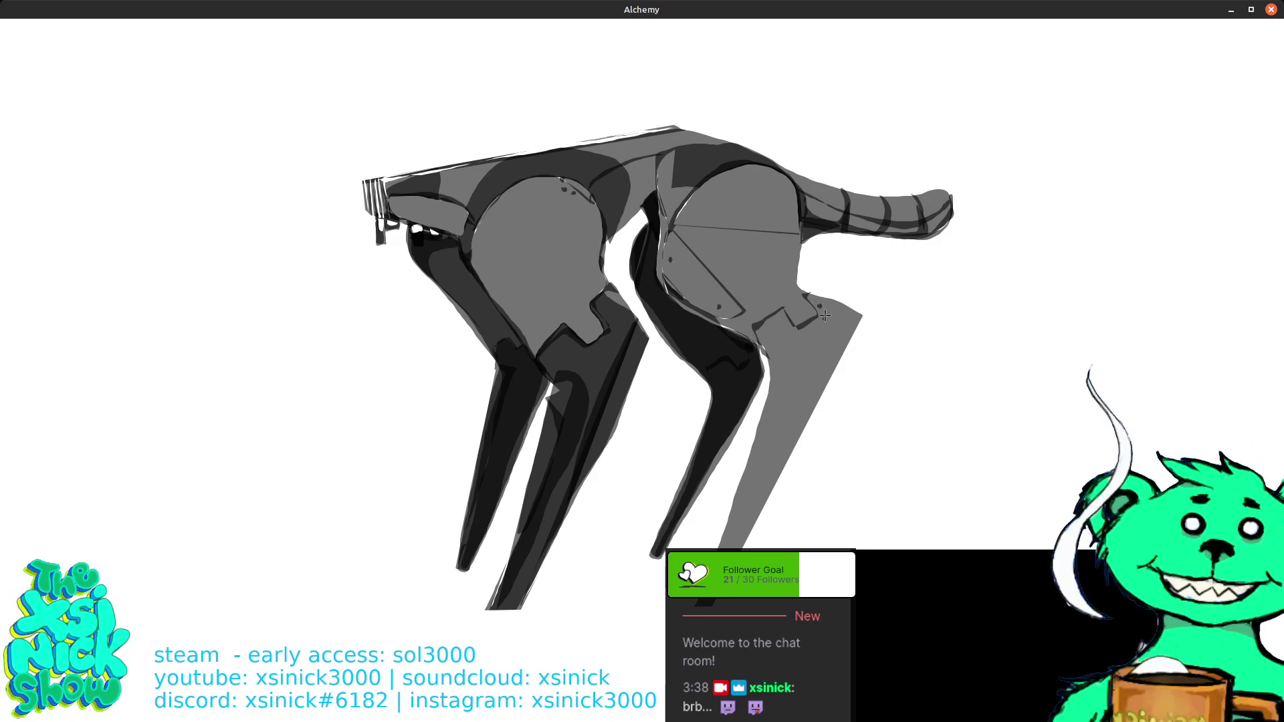
{"action": "left_click", "coordinate": [610, 344]}
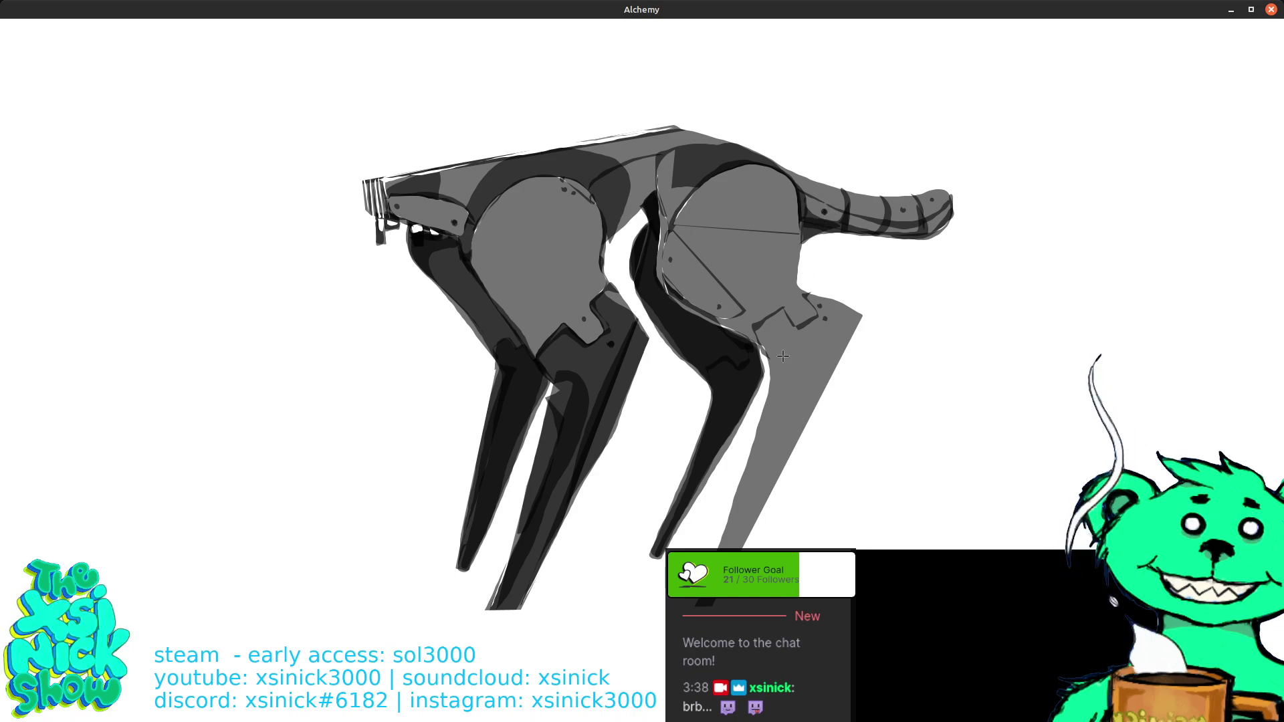
{"action": "mouse_move", "coordinate": [762, 347]}
{"action": "left_mouse_down"}
{"action": "mouse_move", "coordinate": [766, 402]}
{"action": "mouse_move", "coordinate": [744, 473]}
{"action": "mouse_move", "coordinate": [772, 358]}
{"action": "left_mouse_up"}
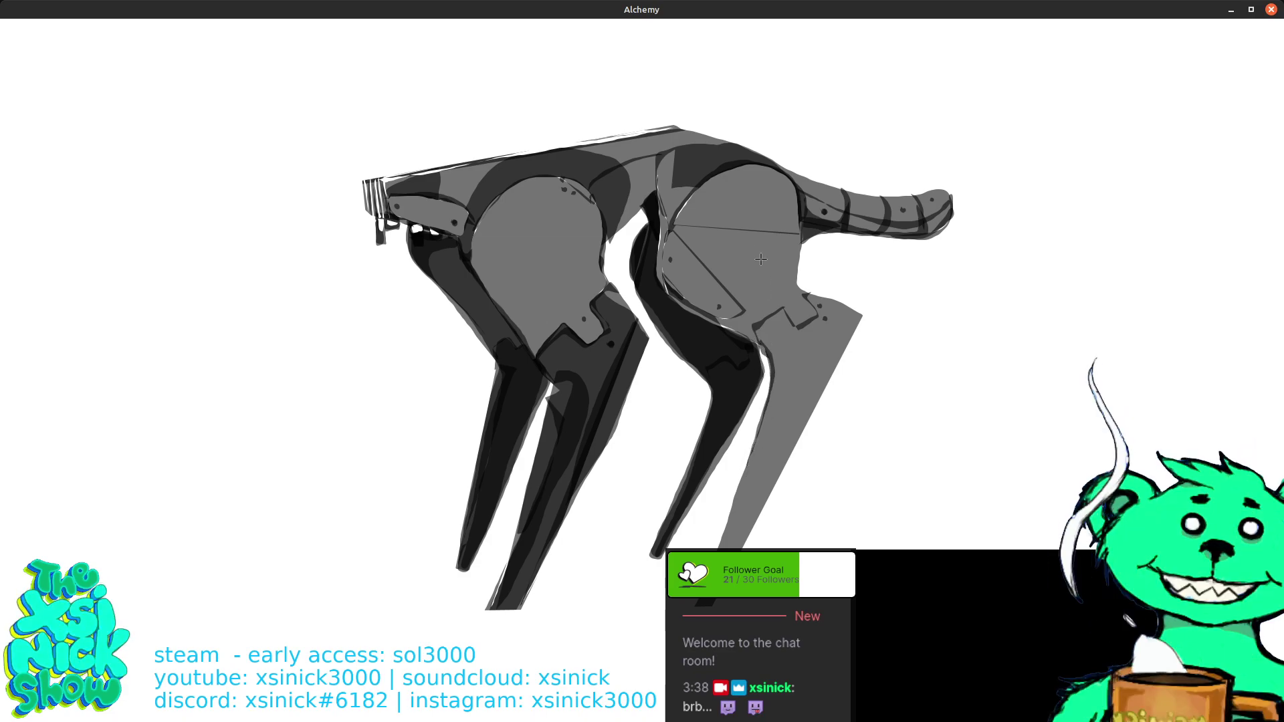
{"action": "mouse_move", "coordinate": [732, 329]}
{"action": "left_mouse_down"}
{"action": "mouse_move", "coordinate": [762, 350]}
{"action": "mouse_move", "coordinate": [716, 305]}
{"action": "left_mouse_up"}
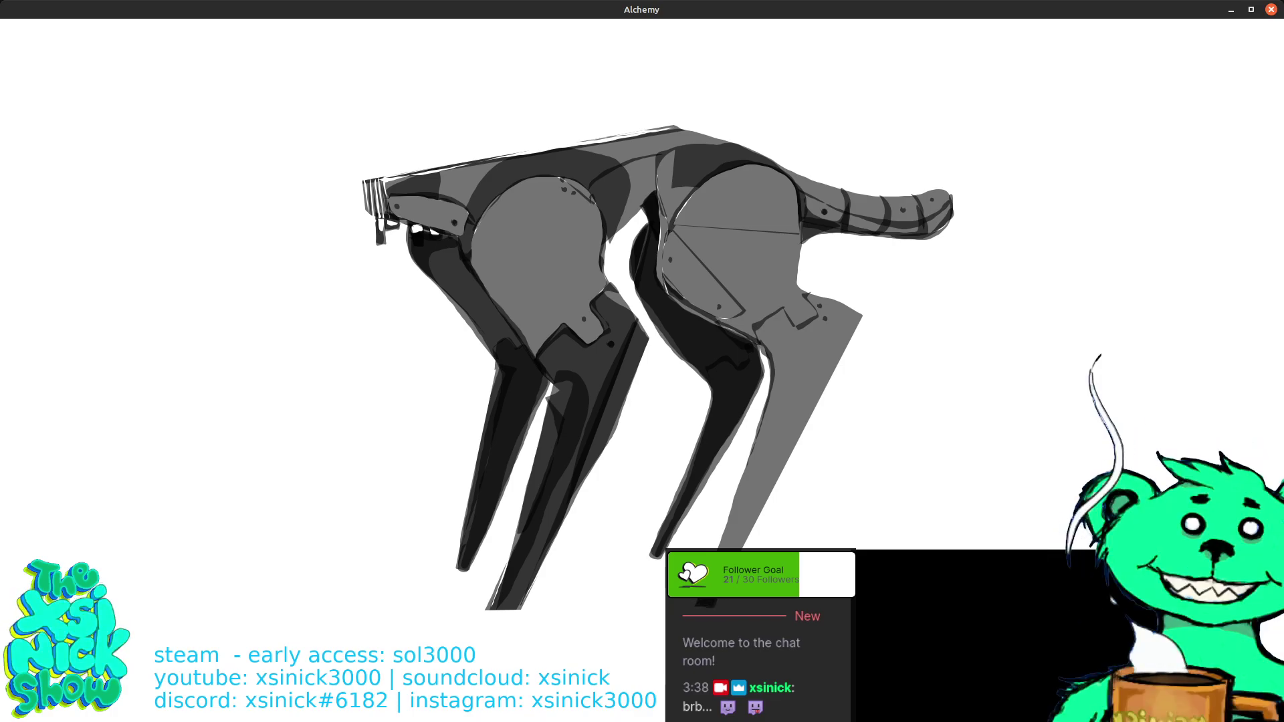
{"action": "mouse_move", "coordinate": [515, 555]}
{"action": "left_mouse_down"}
{"action": "mouse_move", "coordinate": [541, 563]}
{"action": "mouse_move", "coordinate": [486, 609]}
{"action": "left_mouse_up"}
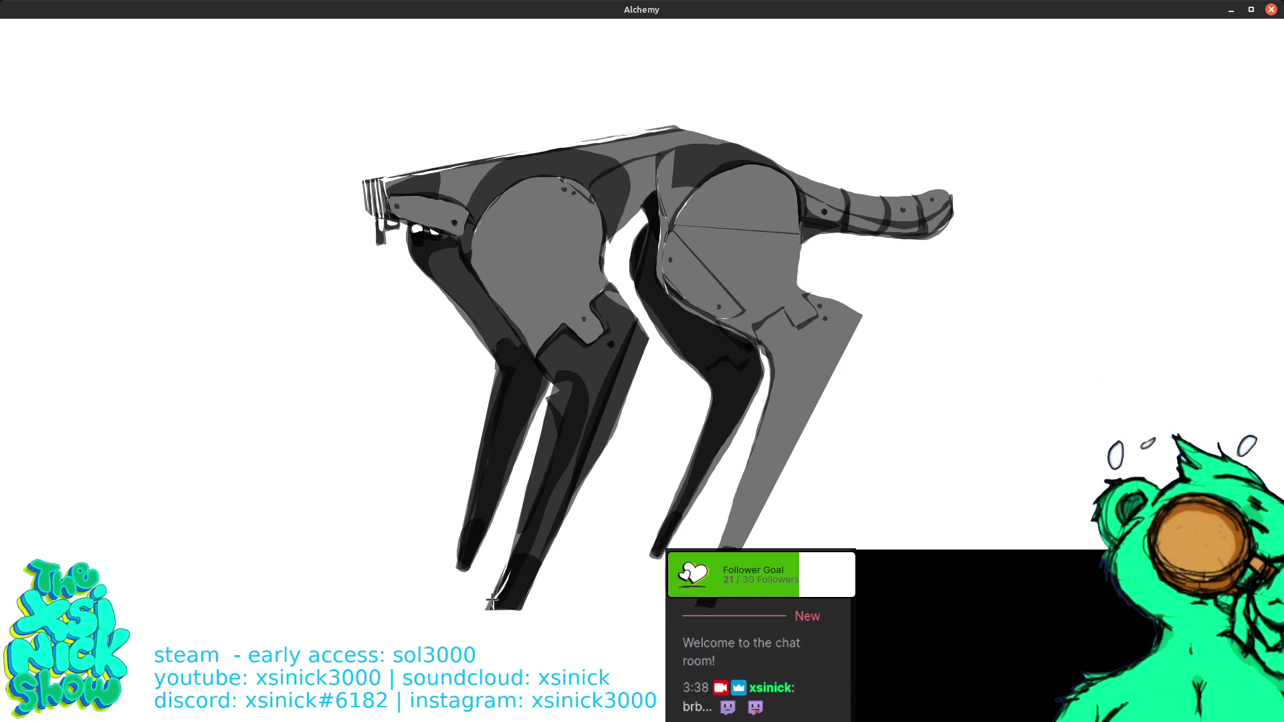
{"action": "mouse_move", "coordinate": [495, 610]}
{"action": "left_mouse_down"}
{"action": "mouse_move", "coordinate": [522, 557]}
{"action": "mouse_move", "coordinate": [499, 610]}
{"action": "mouse_move", "coordinate": [512, 603]}
{"action": "left_mouse_up"}
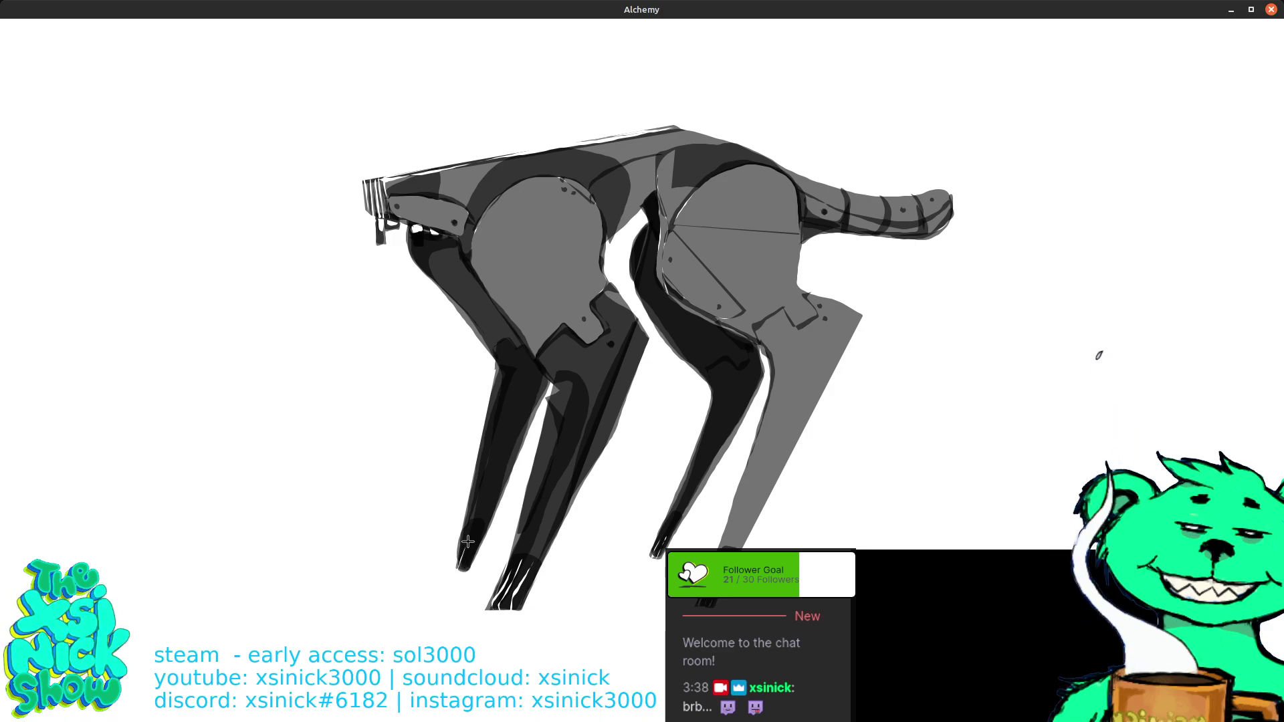
Darken and extend both black toe tips on the front legs into claws
{"action": "left_click_drag", "start_coordinate": [467, 542], "coordinate": [459, 575]}
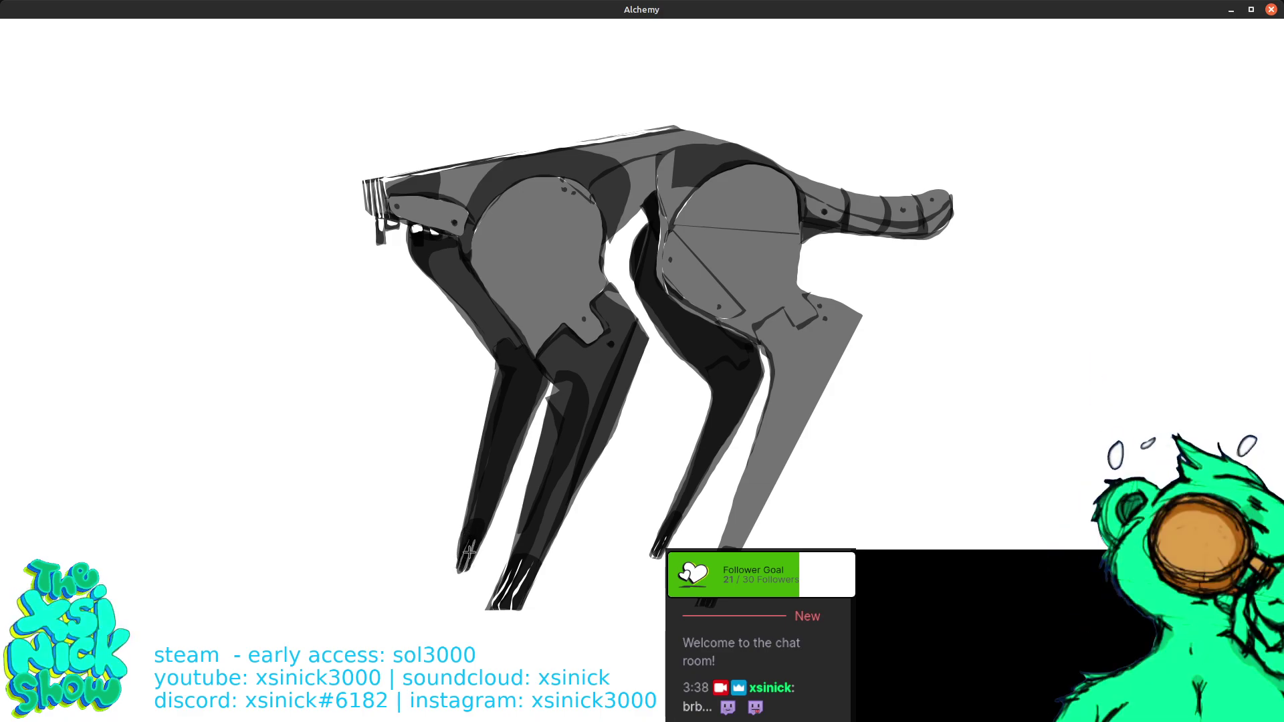
{"action": "mouse_move", "coordinate": [521, 548]}
{"action": "left_mouse_down"}
{"action": "mouse_move", "coordinate": [494, 593]}
{"action": "mouse_move", "coordinate": [535, 562]}
{"action": "left_mouse_up"}
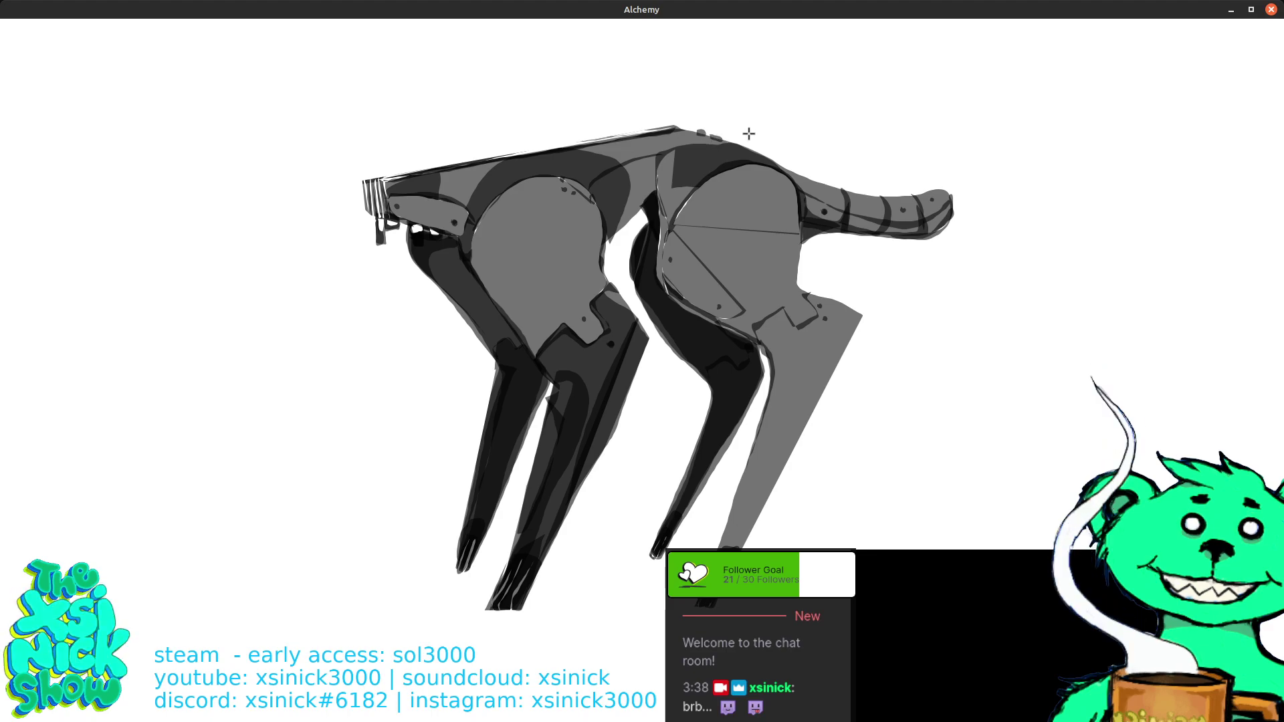
Draw two small dark spikes rising from the back edge above the rear hip
{"action": "left_click_drag", "start_coordinate": [741, 132], "coordinate": [747, 147]}
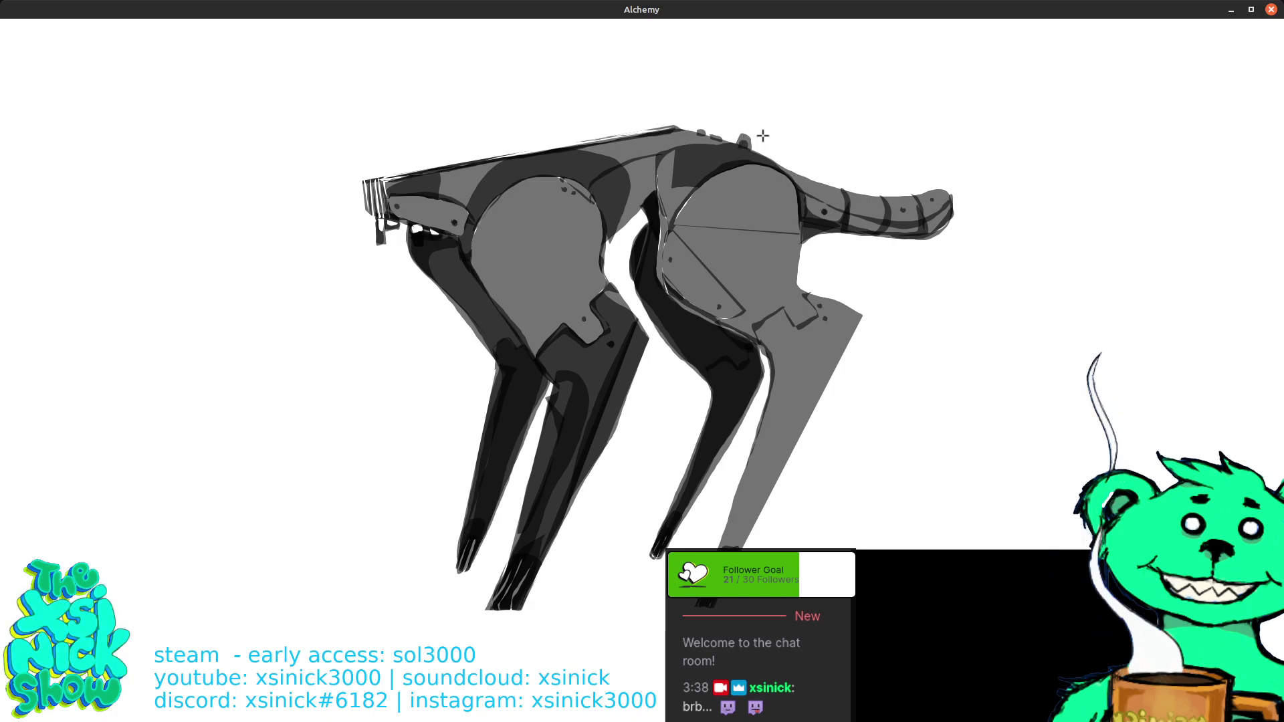
{"action": "mouse_move", "coordinate": [751, 122]}
{"action": "left_mouse_down"}
{"action": "mouse_move", "coordinate": [750, 153]}
{"action": "mouse_move", "coordinate": [767, 133]}
{"action": "left_mouse_up"}
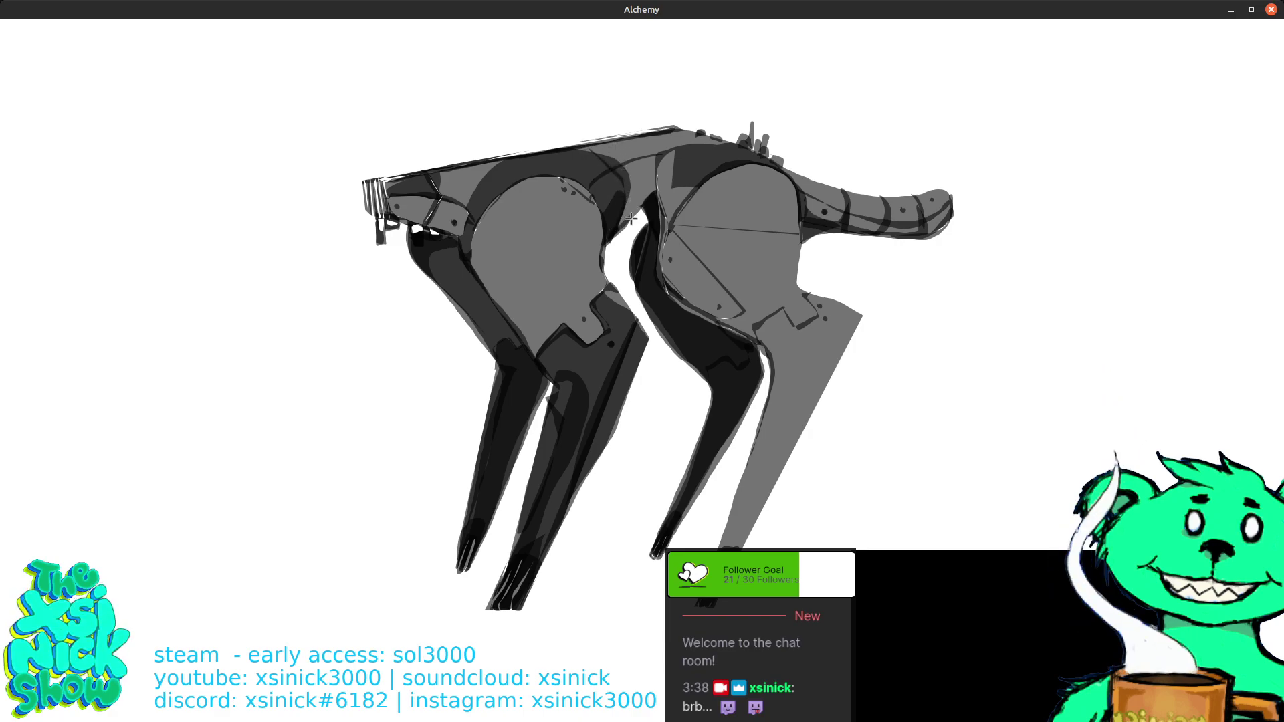
Shade the shoulder dark grey, painting over its thin white lines and along the edge
{"action": "left_click_drag", "start_coordinate": [634, 201], "coordinate": [617, 157]}
{"action": "mouse_move", "coordinate": [579, 156]}
{"action": "left_mouse_down"}
{"action": "mouse_move", "coordinate": [602, 198]}
{"action": "mouse_move", "coordinate": [597, 152]}
{"action": "mouse_move", "coordinate": [616, 217]}
{"action": "left_mouse_up"}
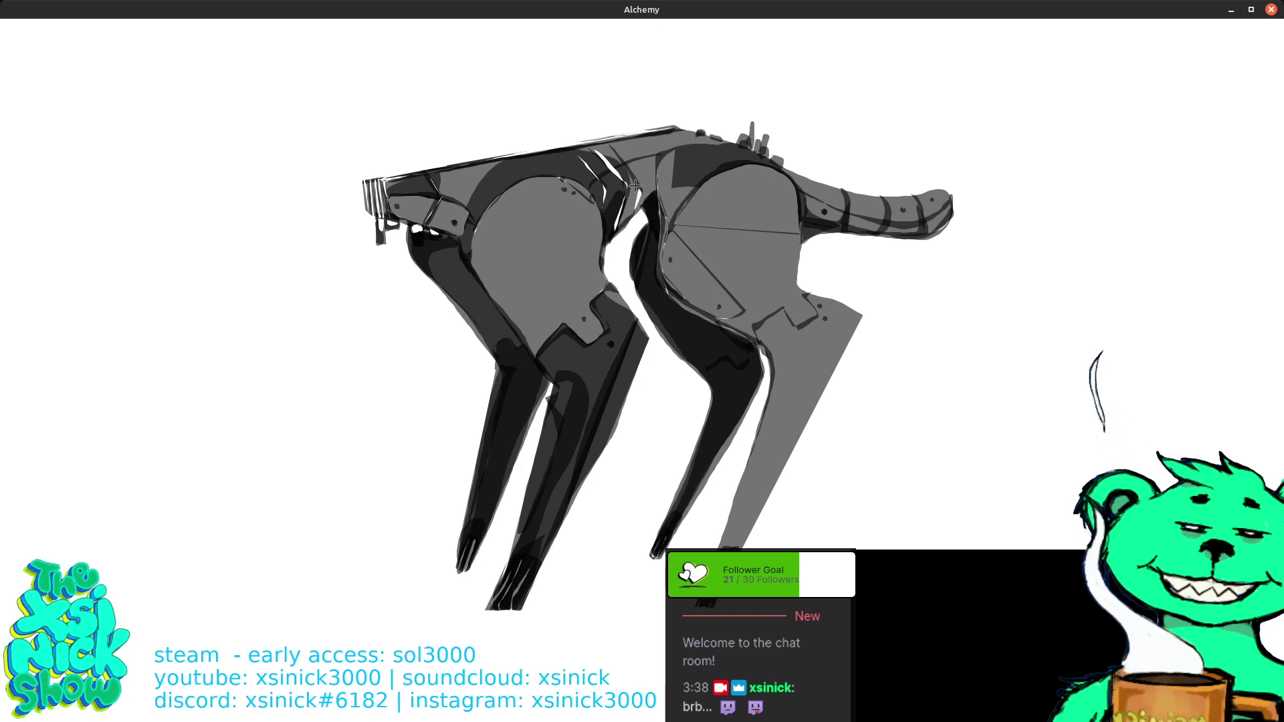
{"action": "left_click_drag", "start_coordinate": [611, 141], "coordinate": [634, 177]}
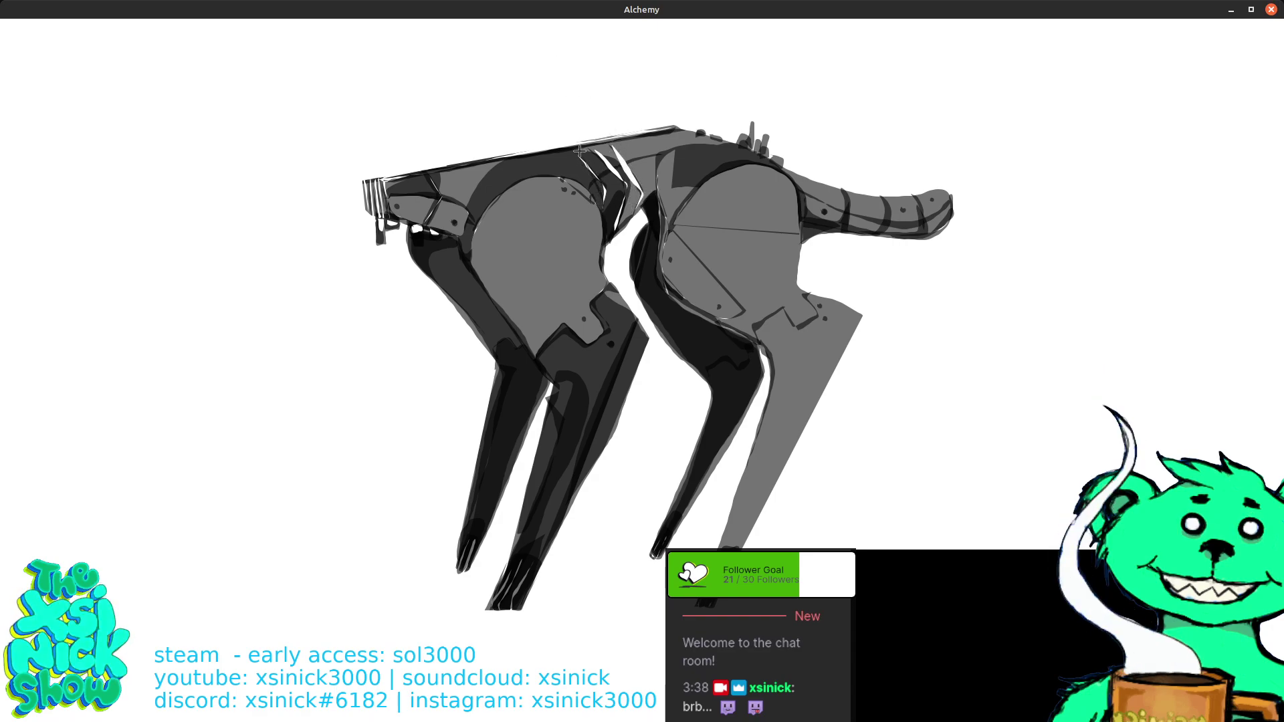
{"action": "left_click_drag", "start_coordinate": [579, 149], "coordinate": [622, 208]}
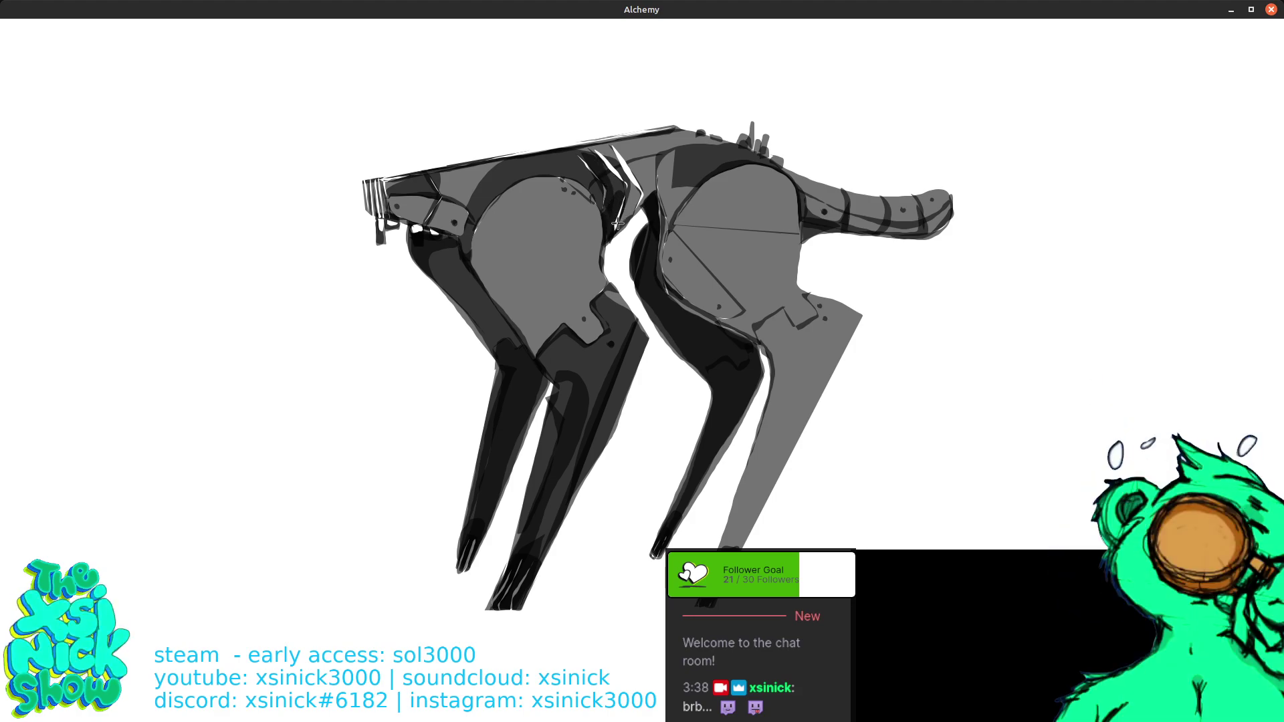
{"action": "left_click_drag", "start_coordinate": [623, 199], "coordinate": [619, 224]}
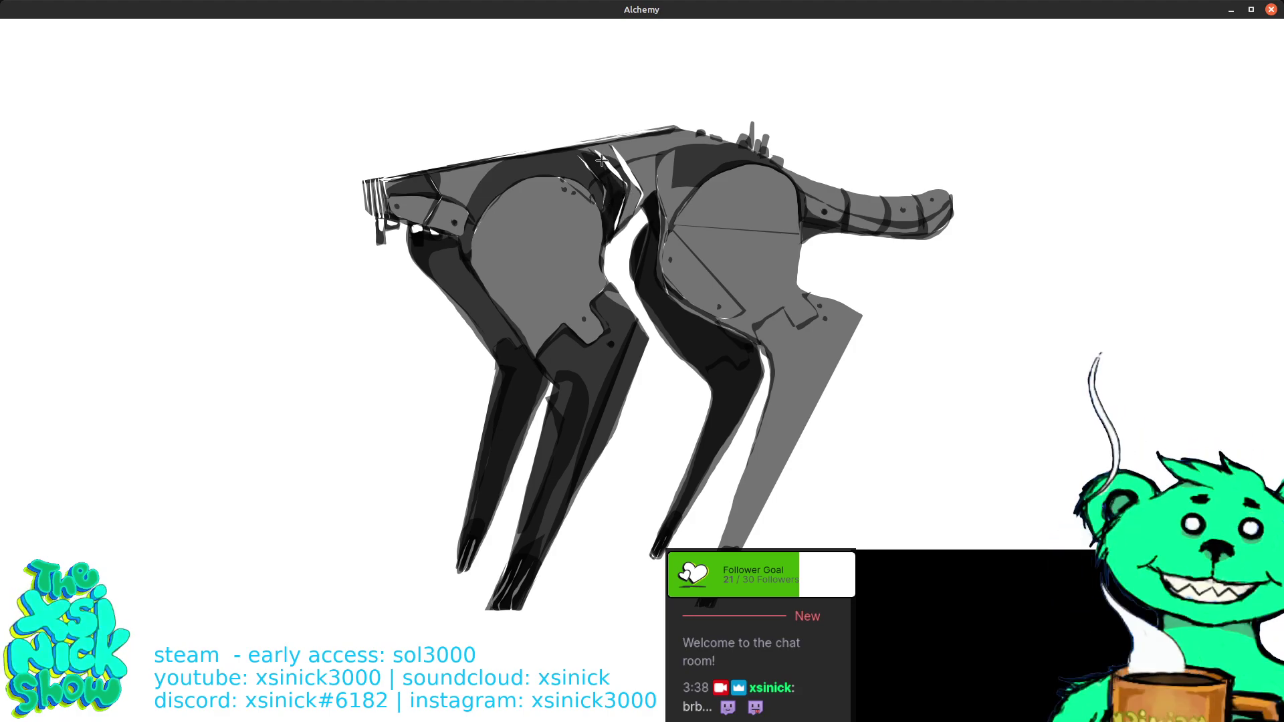
{"action": "mouse_move", "coordinate": [595, 150]}
{"action": "left_mouse_down"}
{"action": "mouse_move", "coordinate": [621, 197]}
{"action": "mouse_move", "coordinate": [618, 224]}
{"action": "mouse_move", "coordinate": [619, 165]}
{"action": "mouse_move", "coordinate": [646, 190]}
{"action": "left_mouse_up"}
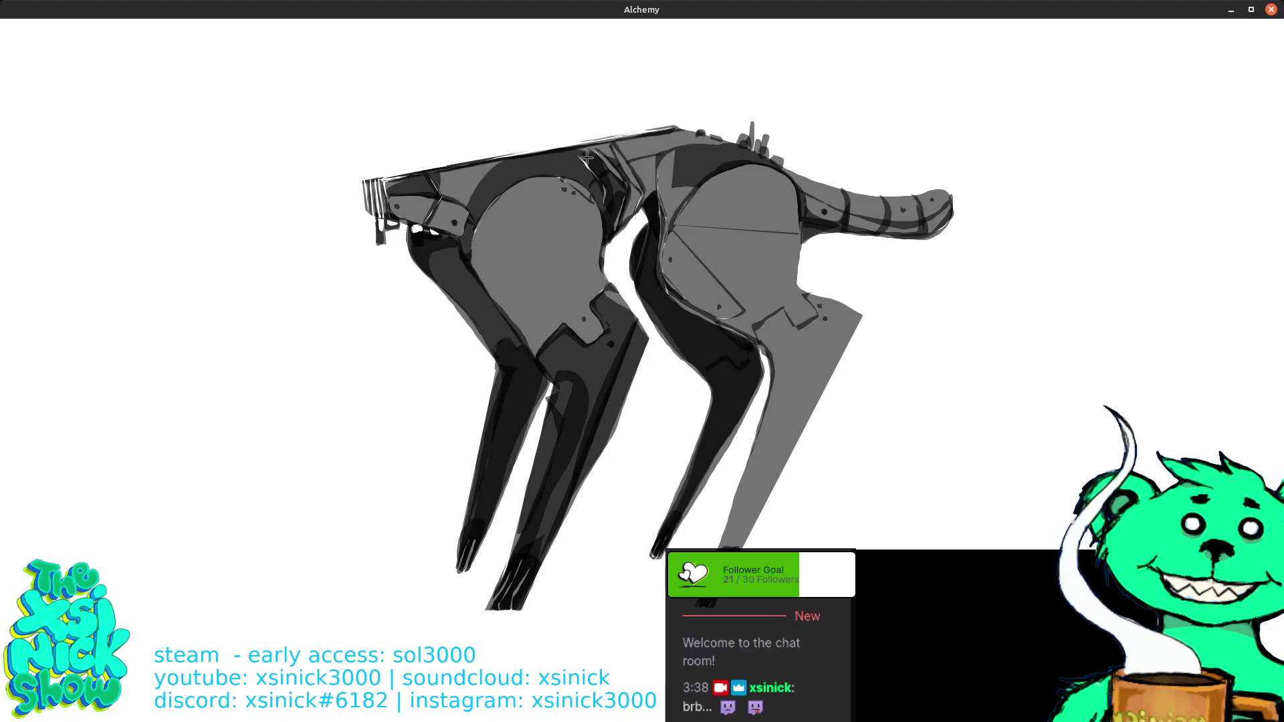
{"action": "left_click_drag", "start_coordinate": [584, 156], "coordinate": [604, 173]}
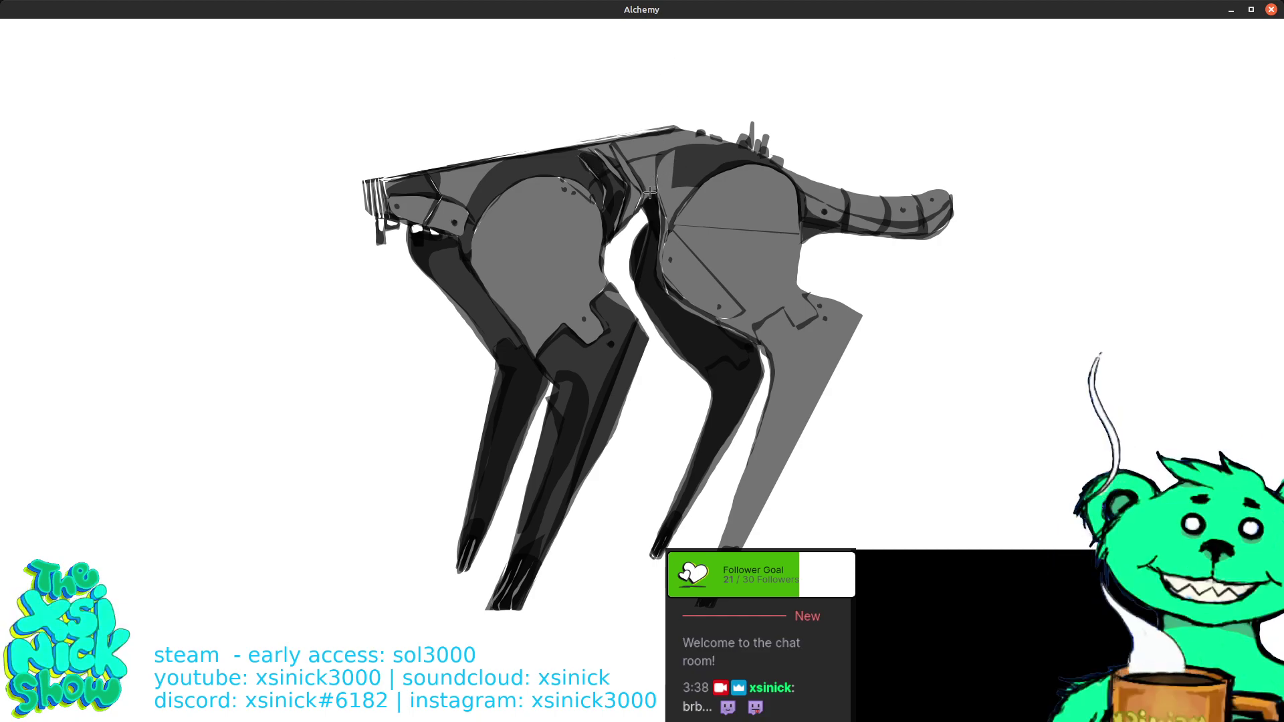
{"action": "left_click_drag", "start_coordinate": [656, 150], "coordinate": [654, 198]}
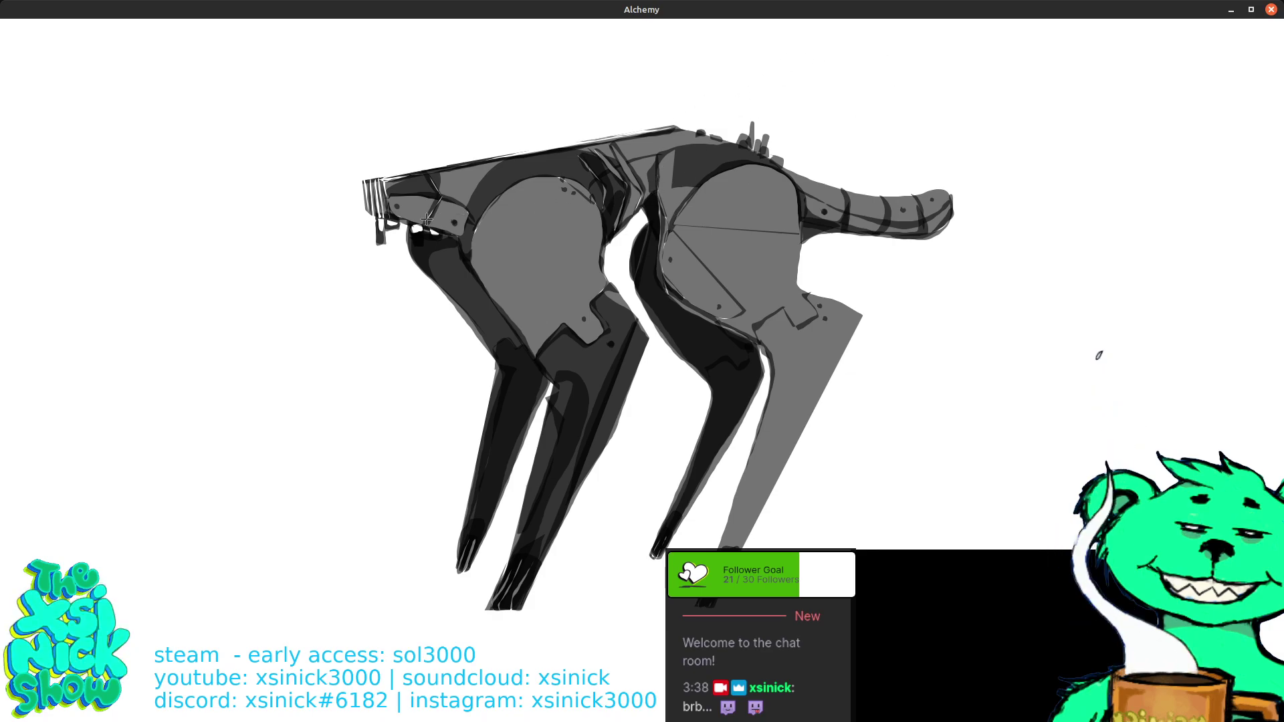
Darken the gaps near the front shoulder and foot tip, then cut a white line across the back
{"action": "mouse_move", "coordinate": [418, 217]}
{"action": "left_mouse_down"}
{"action": "mouse_move", "coordinate": [440, 242]}
{"action": "mouse_move", "coordinate": [461, 240]}
{"action": "left_mouse_up"}
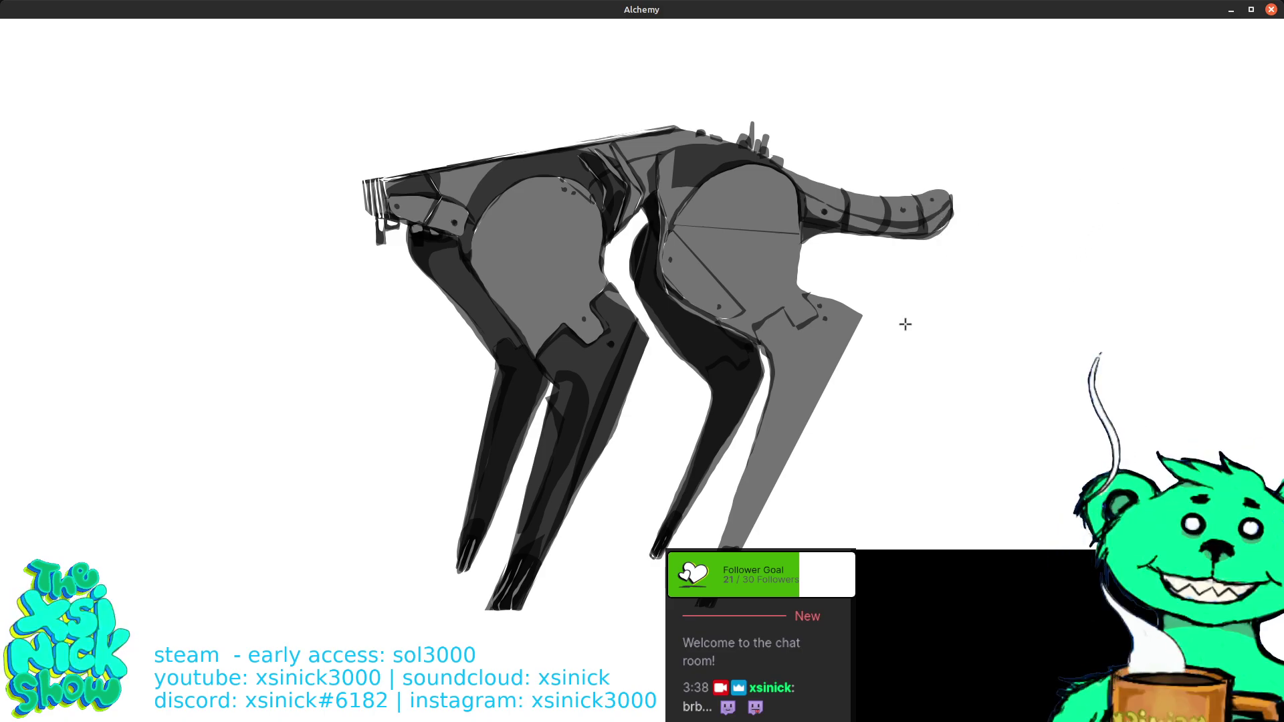
{"action": "left_click_drag", "start_coordinate": [460, 542], "coordinate": [455, 567]}
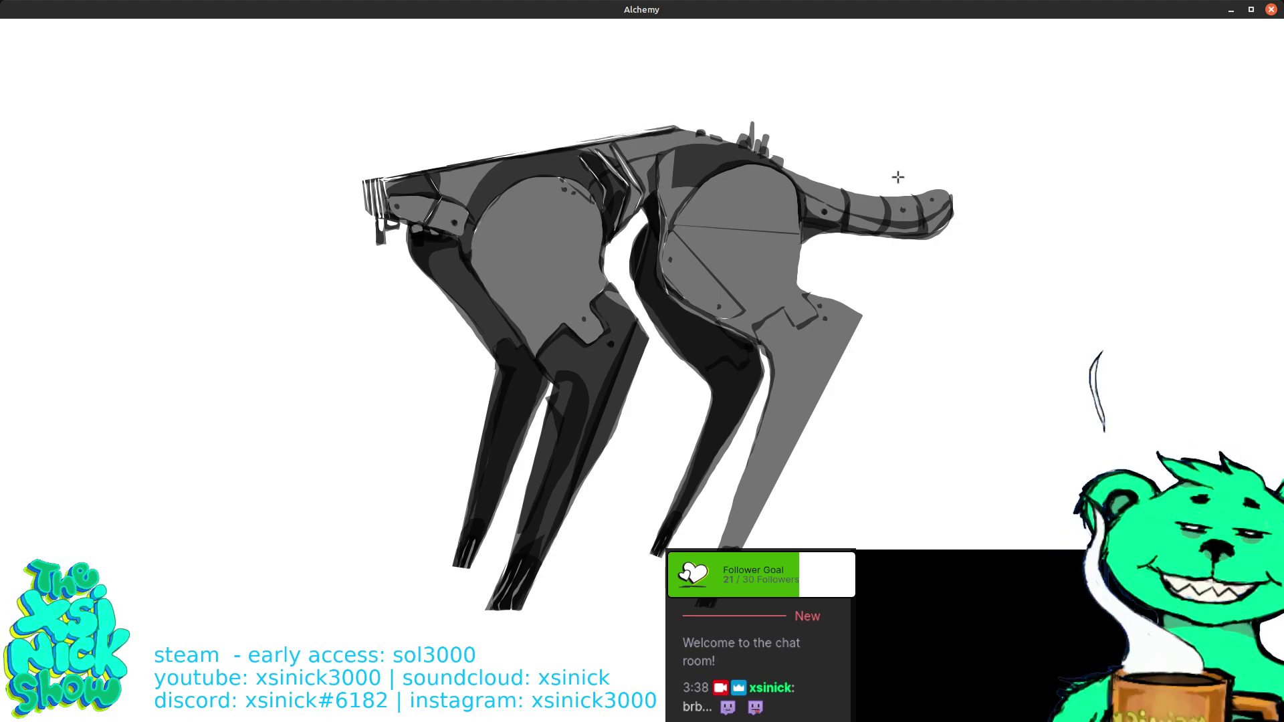
{"action": "left_click_drag", "start_coordinate": [676, 127], "coordinate": [654, 173]}
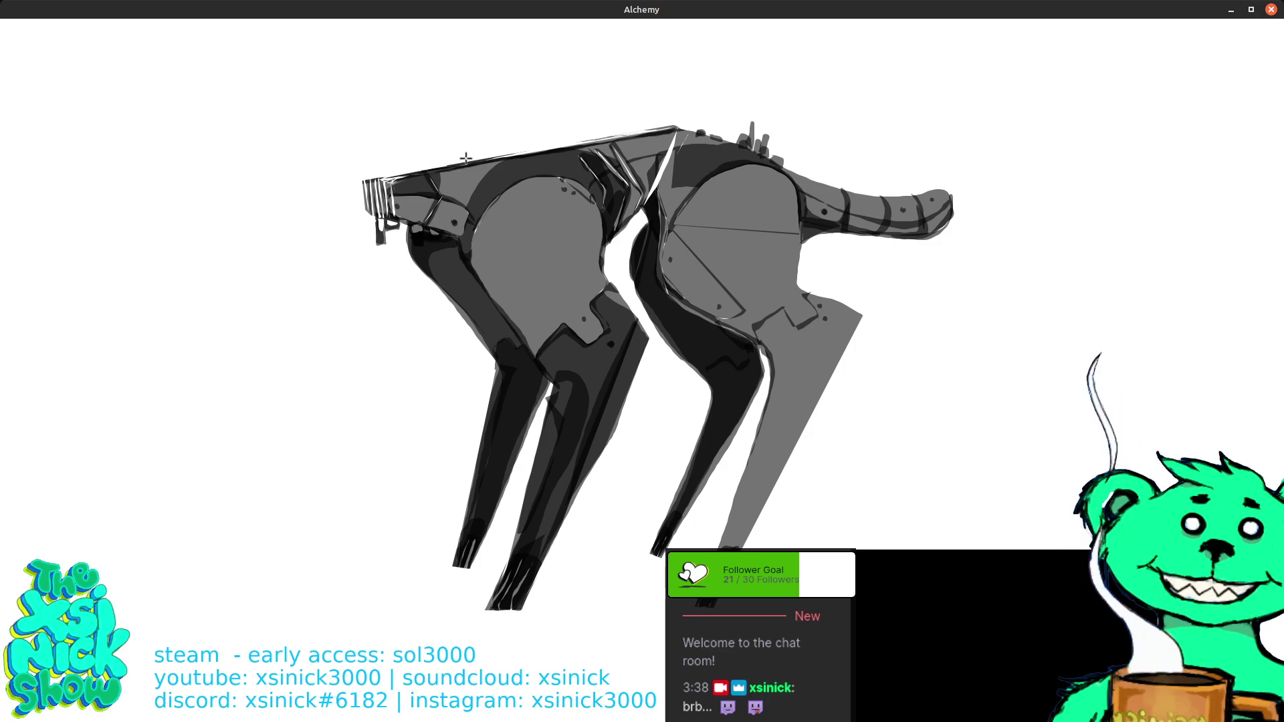
Draw a thin leader line leftward from the gun for the 'Energy Gun' label
{"action": "mouse_move", "coordinate": [356, 176]}
{"action": "left_mouse_down"}
{"action": "mouse_move", "coordinate": [315, 132]}
{"action": "mouse_move", "coordinate": [205, 138]}
{"action": "mouse_move", "coordinate": [244, 129]}
{"action": "mouse_move", "coordinate": [216, 161]}
{"action": "left_mouse_up"}
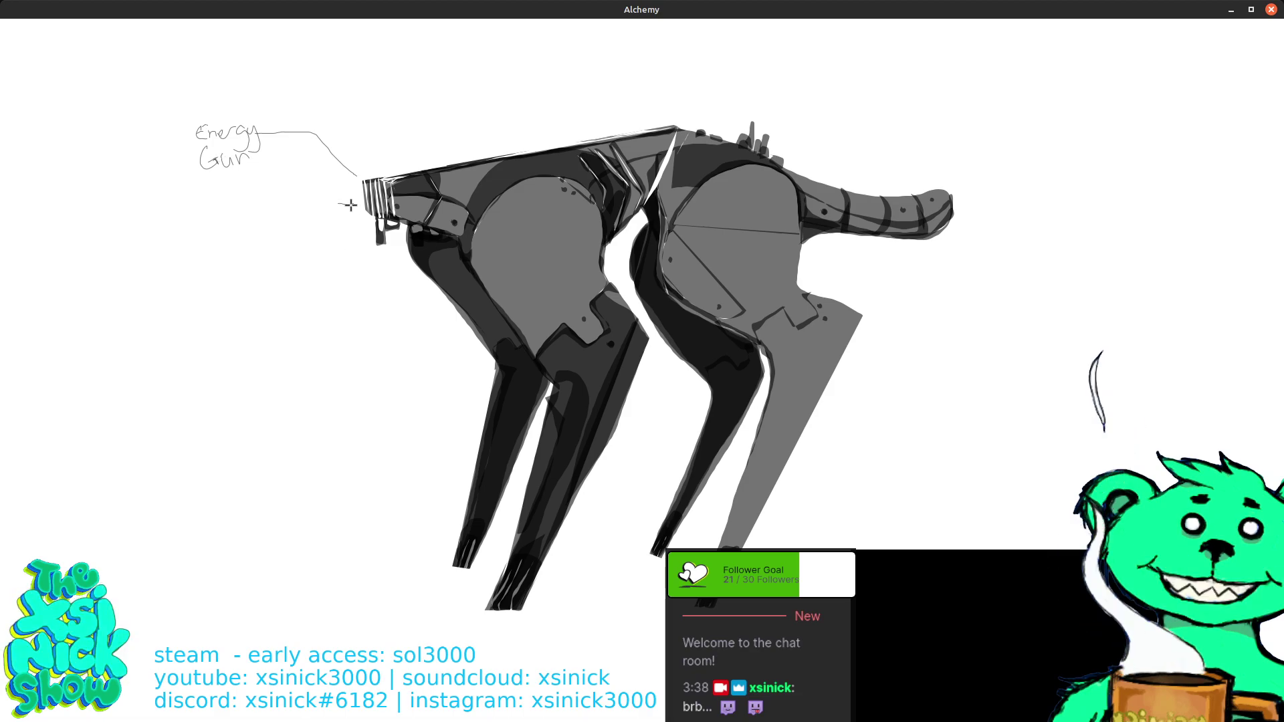
Sketch a beam firing left from the gun tip, with blast and smoke strokes around the muzzle
{"action": "left_click_drag", "start_coordinate": [350, 204], "coordinate": [128, 232]}
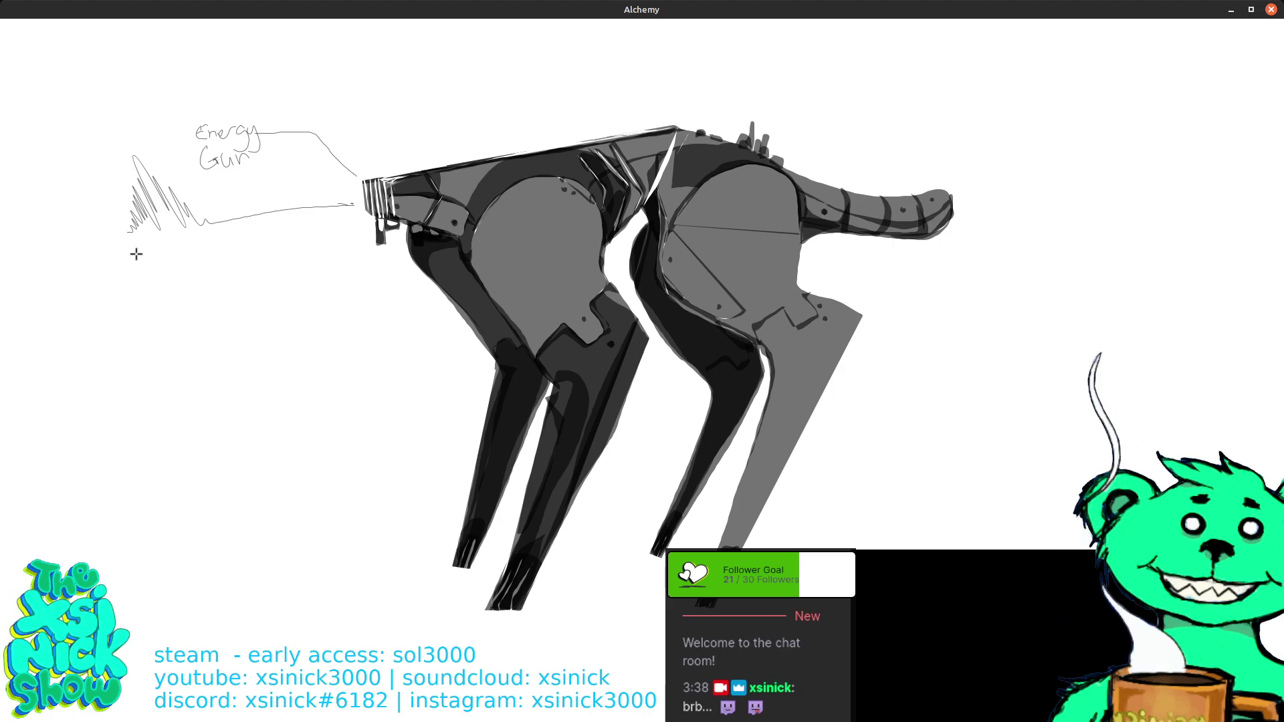
{"action": "mouse_move", "coordinate": [170, 250]}
{"action": "left_mouse_down"}
{"action": "mouse_move", "coordinate": [159, 249]}
{"action": "mouse_move", "coordinate": [251, 245]}
{"action": "mouse_move", "coordinate": [295, 213]}
{"action": "mouse_move", "coordinate": [350, 206]}
{"action": "left_mouse_up"}
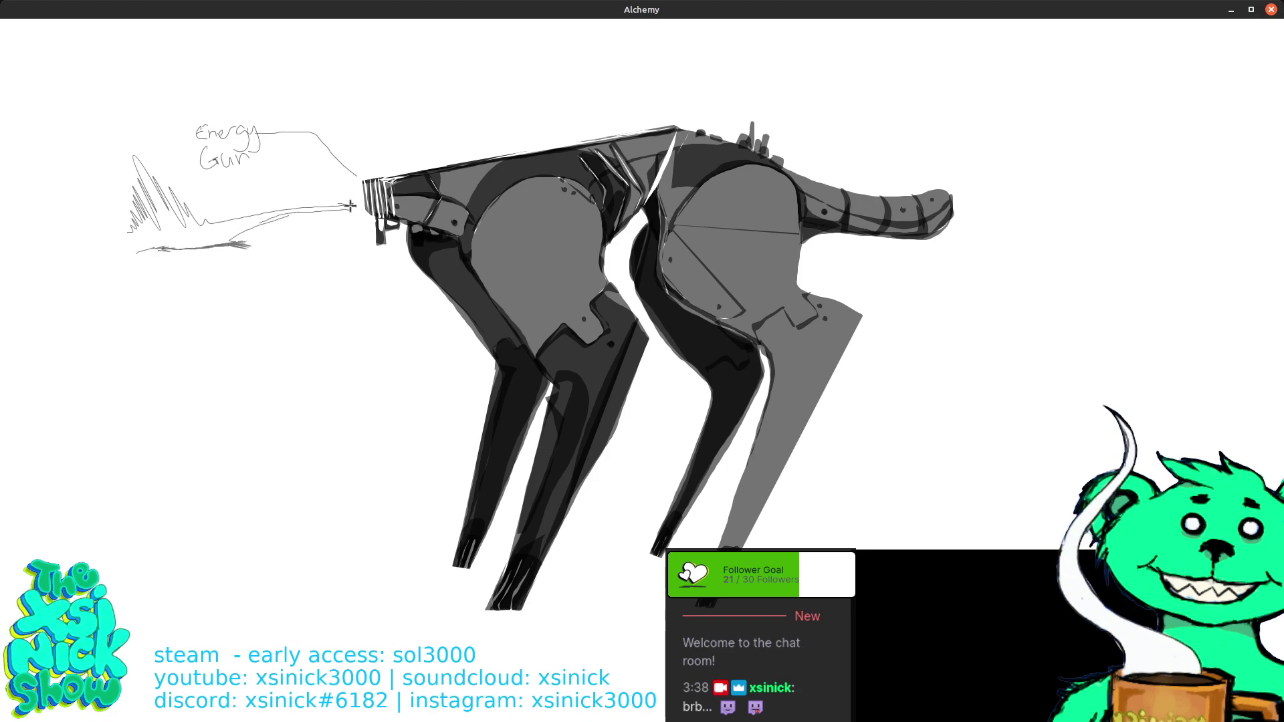
{"action": "mouse_move", "coordinate": [316, 165]}
{"action": "left_mouse_down"}
{"action": "mouse_move", "coordinate": [341, 189]}
{"action": "mouse_move", "coordinate": [351, 160]}
{"action": "left_mouse_up"}
{"action": "mouse_move", "coordinate": [353, 219]}
{"action": "left_mouse_down"}
{"action": "mouse_move", "coordinate": [309, 246]}
{"action": "mouse_move", "coordinate": [317, 270]}
{"action": "mouse_move", "coordinate": [378, 261]}
{"action": "left_mouse_up"}
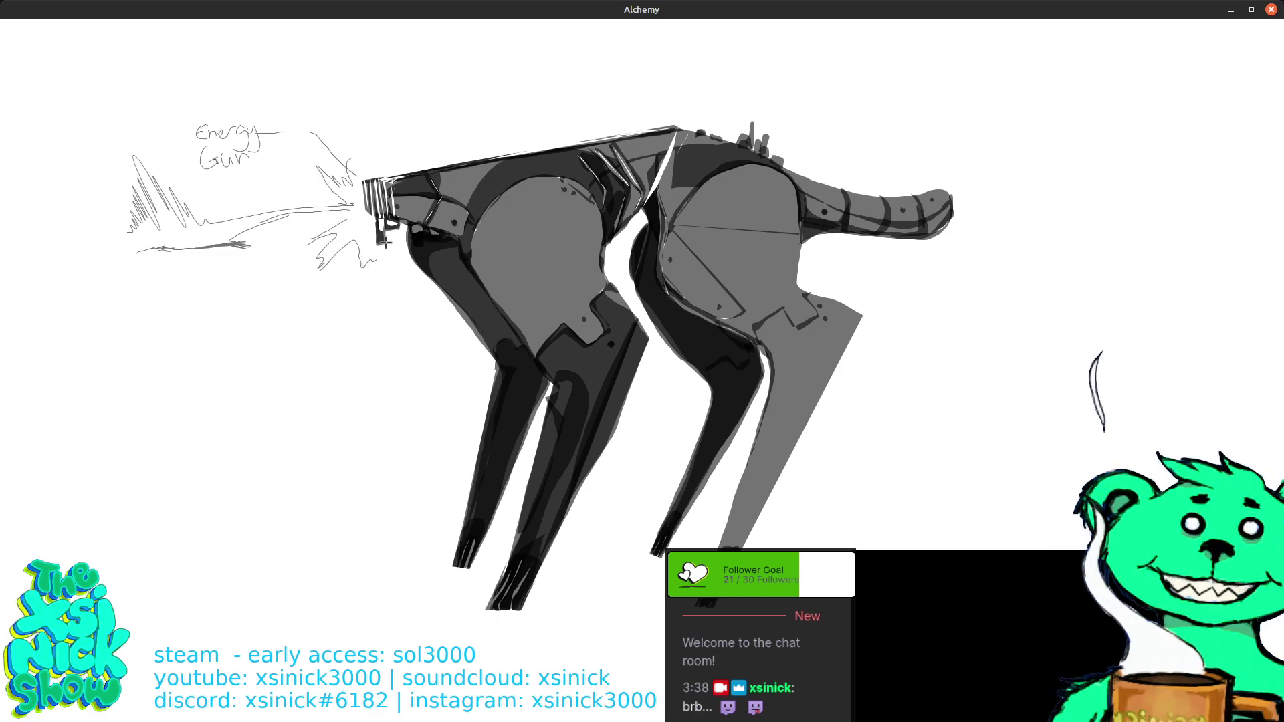
{"action": "mouse_move", "coordinate": [346, 167]}
{"action": "left_mouse_down"}
{"action": "mouse_move", "coordinate": [391, 143]}
{"action": "mouse_move", "coordinate": [405, 161]}
{"action": "left_mouse_up"}
{"action": "left_click_drag", "start_coordinate": [380, 239], "coordinate": [404, 252]}
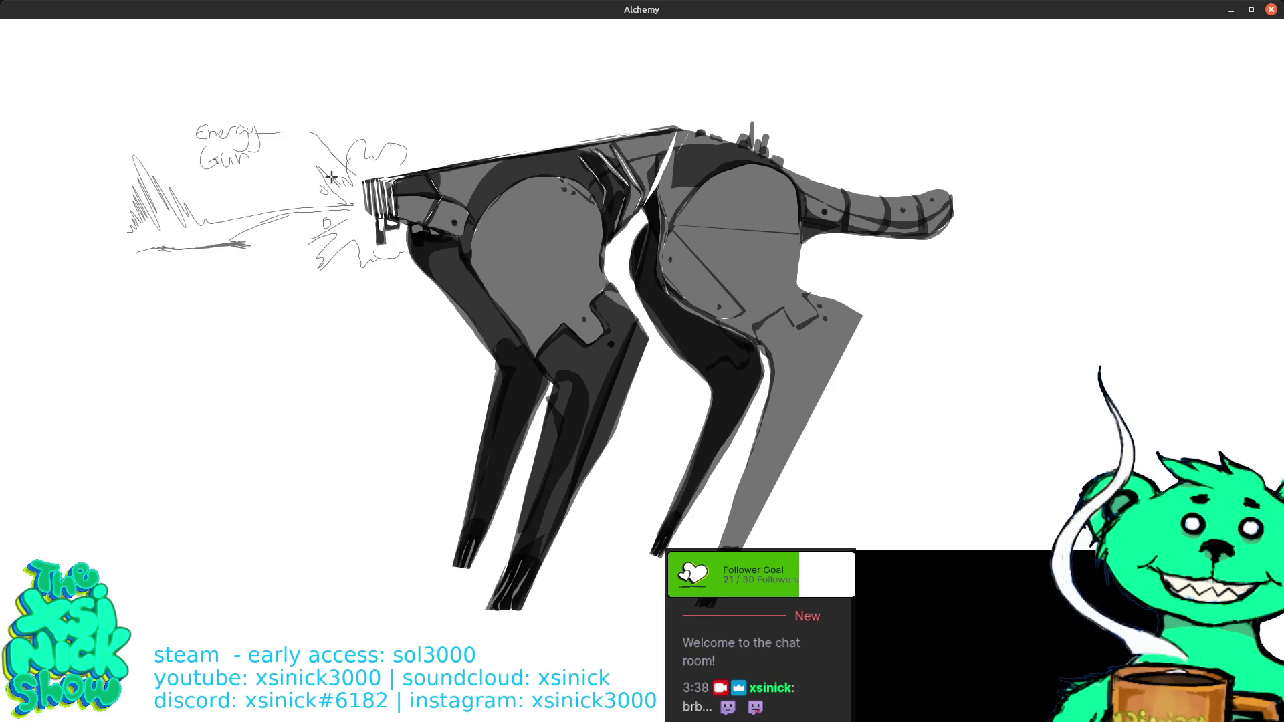
Add smoke loops and short spiky blast strokes near the muzzle
{"action": "left_click_drag", "start_coordinate": [309, 170], "coordinate": [306, 174]}
{"action": "left_click_drag", "start_coordinate": [339, 262], "coordinate": [354, 305]}
{"action": "left_click_drag", "start_coordinate": [307, 243], "coordinate": [305, 247]}
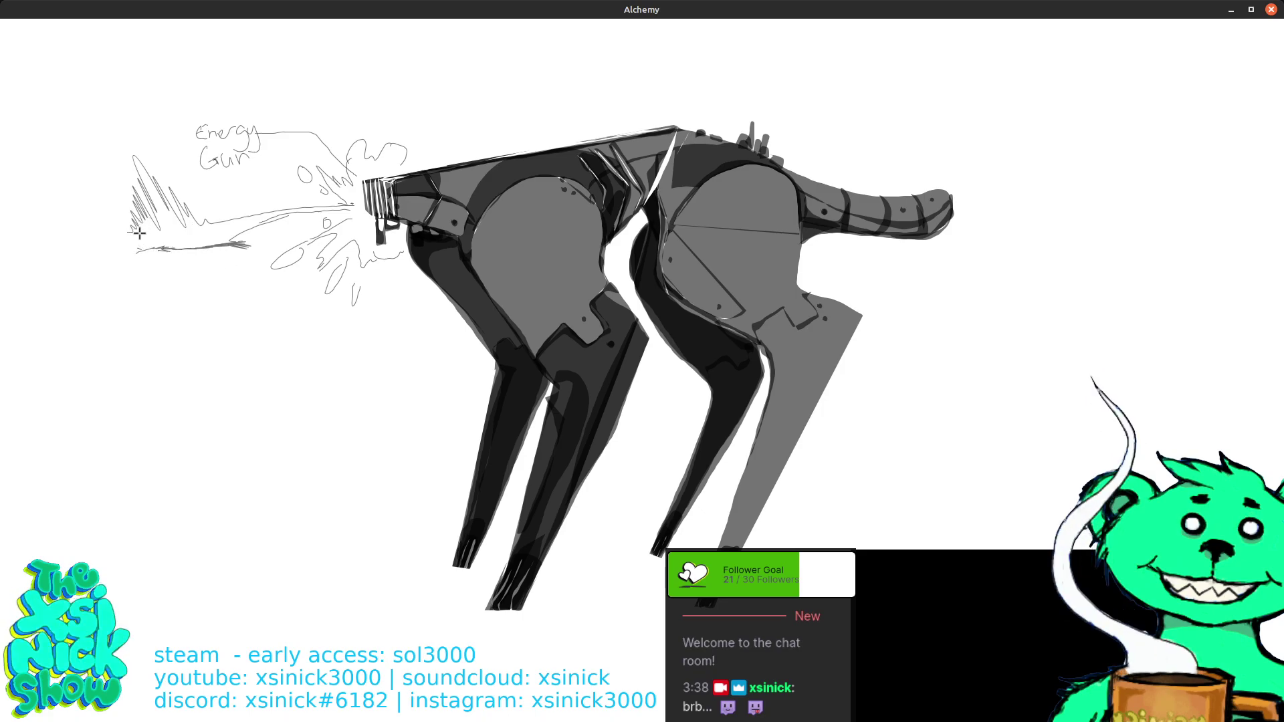
Extend the beam to the left canvas edge with hatching, detail strokes and debris ovals below
{"action": "mouse_move", "coordinate": [131, 231]}
{"action": "left_mouse_down"}
{"action": "mouse_move", "coordinate": [0, 234]}
{"action": "mouse_move", "coordinate": [160, 247]}
{"action": "left_mouse_up"}
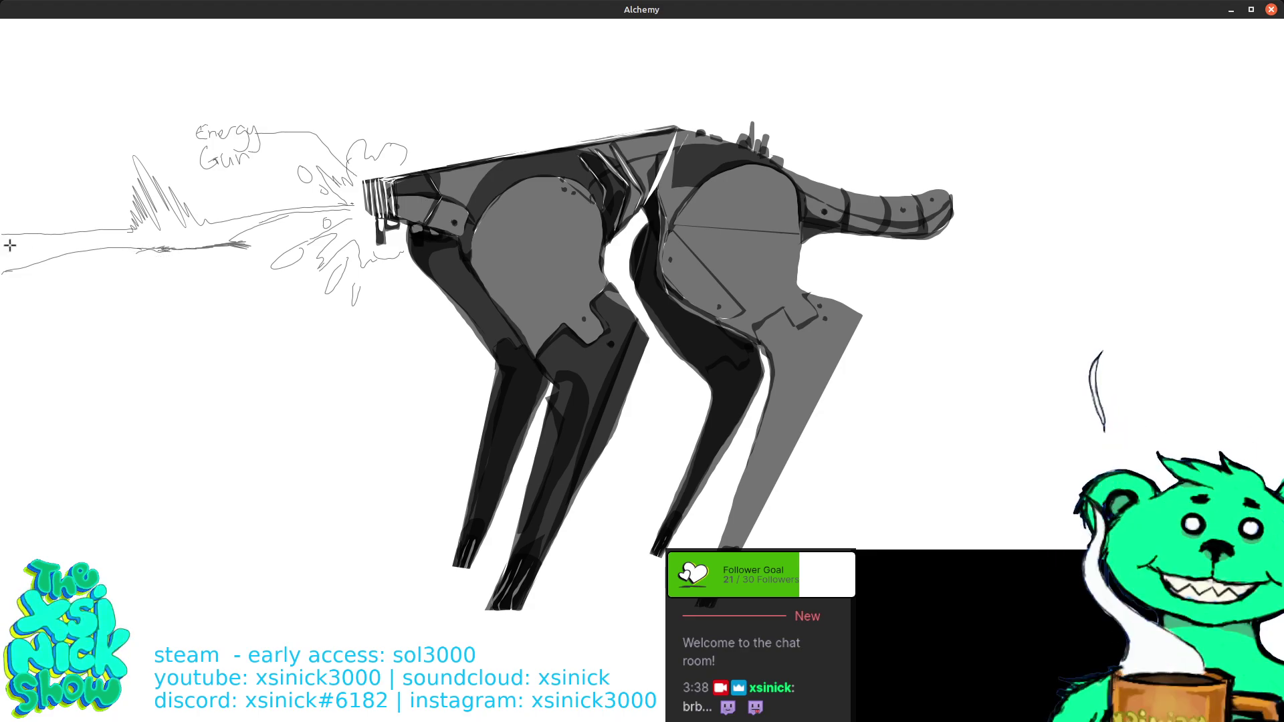
{"action": "mouse_move", "coordinate": [63, 239]}
{"action": "left_mouse_down"}
{"action": "mouse_move", "coordinate": [3, 253]}
{"action": "mouse_move", "coordinate": [10, 269]}
{"action": "left_mouse_up"}
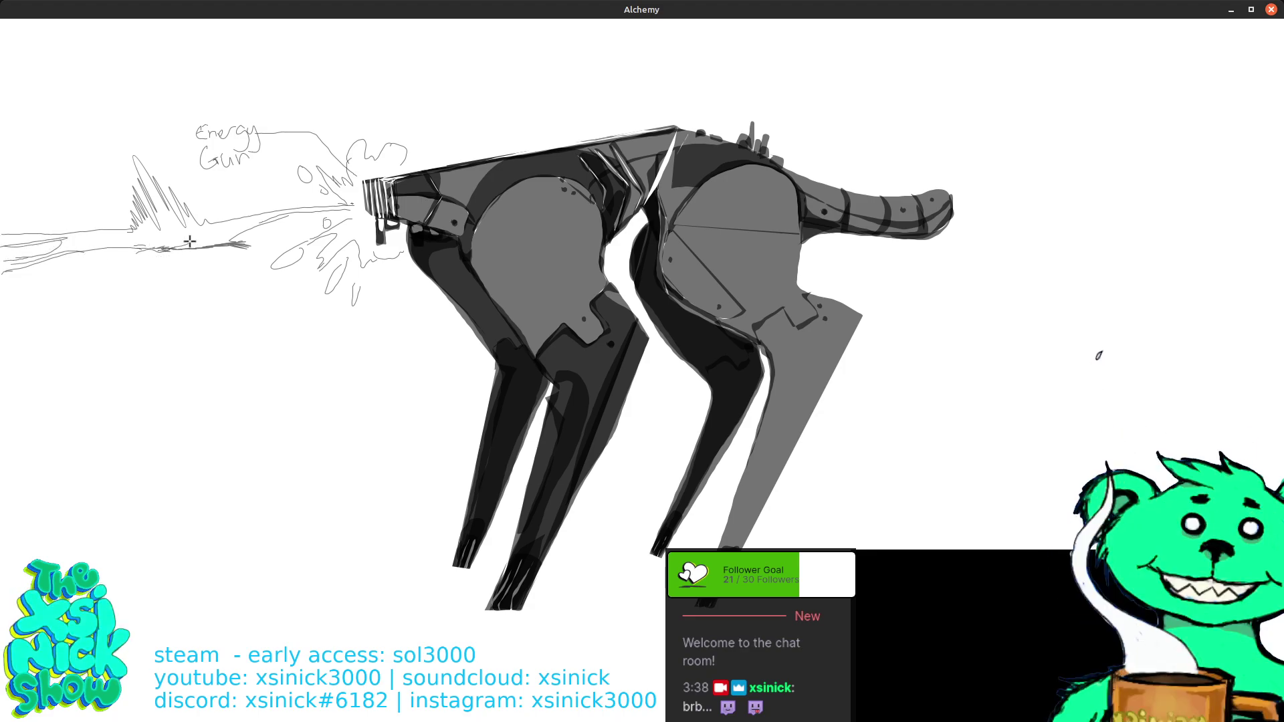
{"action": "mouse_move", "coordinate": [197, 236]}
{"action": "left_mouse_down"}
{"action": "mouse_move", "coordinate": [169, 249]}
{"action": "mouse_move", "coordinate": [114, 243]}
{"action": "left_mouse_up"}
{"action": "left_click_drag", "start_coordinate": [213, 278], "coordinate": [236, 268]}
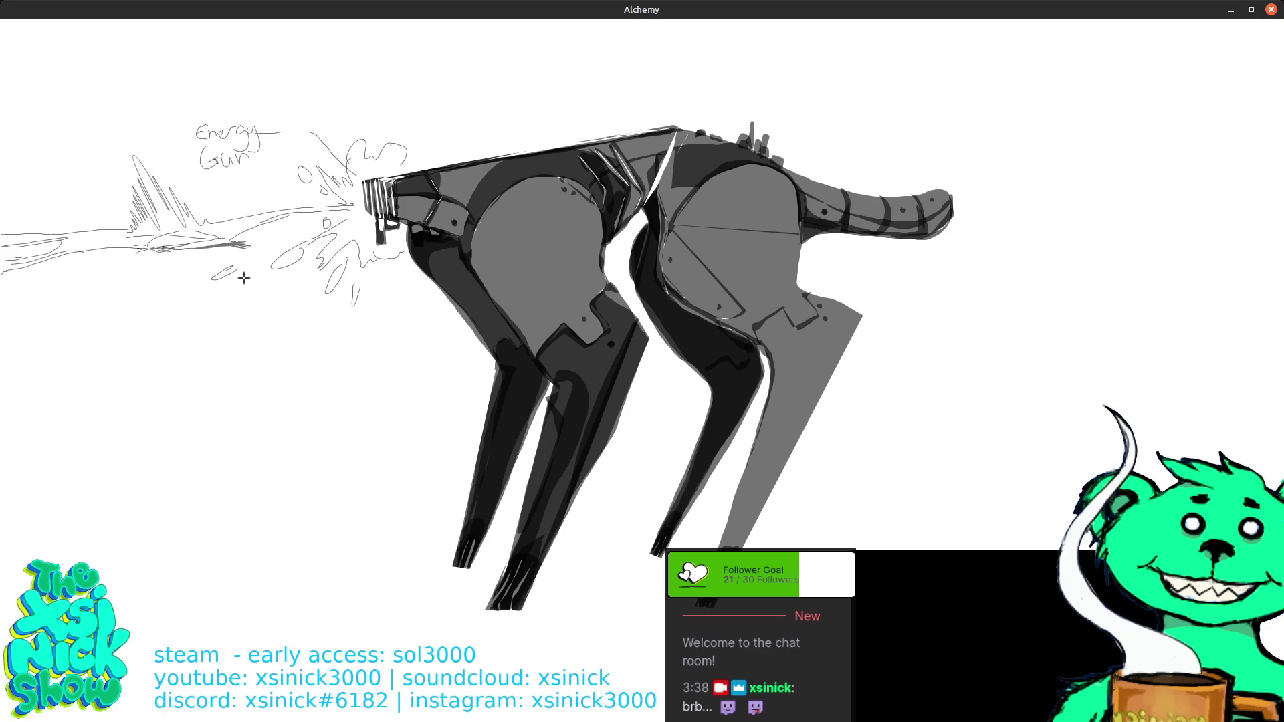
{"action": "left_click_drag", "start_coordinate": [370, 287], "coordinate": [375, 288]}
{"action": "left_click_drag", "start_coordinate": [253, 196], "coordinate": [287, 186]}
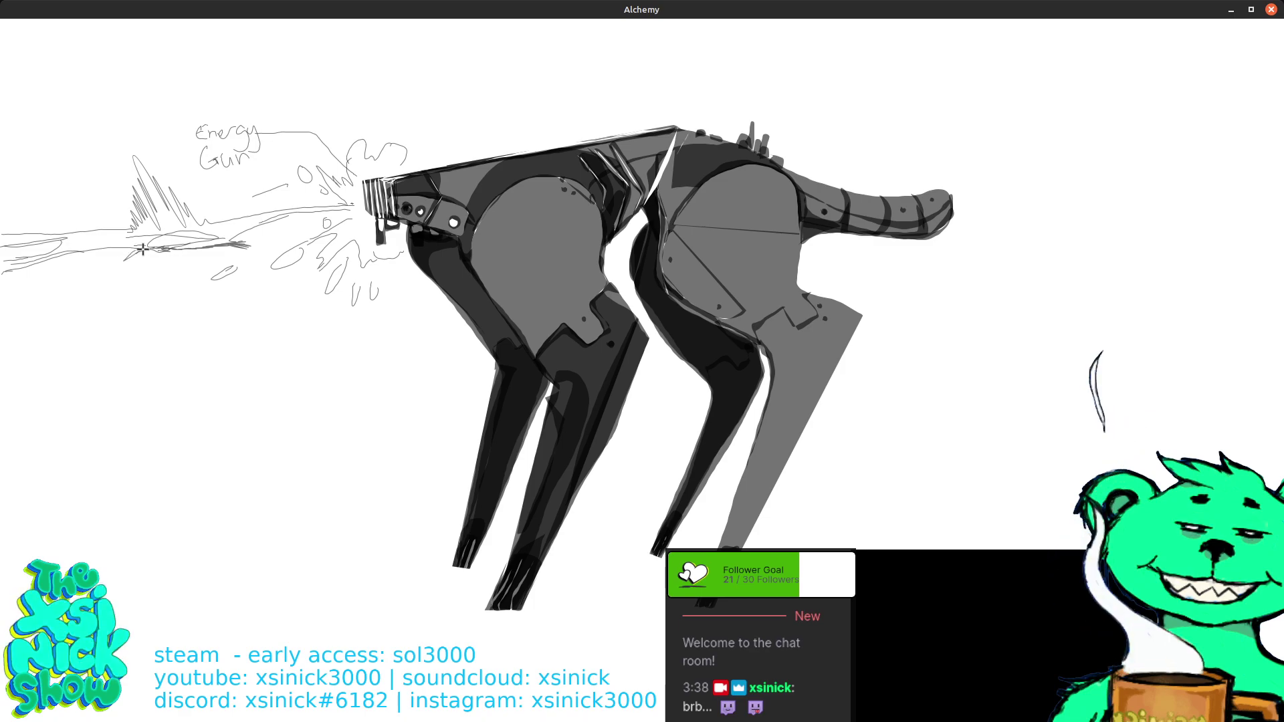
Add jagged strokes under the beam and write 'Platform' beneath 'Energy Gun'
{"action": "mouse_move", "coordinate": [135, 250]}
{"action": "left_mouse_down"}
{"action": "mouse_move", "coordinate": [154, 288]}
{"action": "mouse_move", "coordinate": [210, 256]}
{"action": "left_mouse_up"}
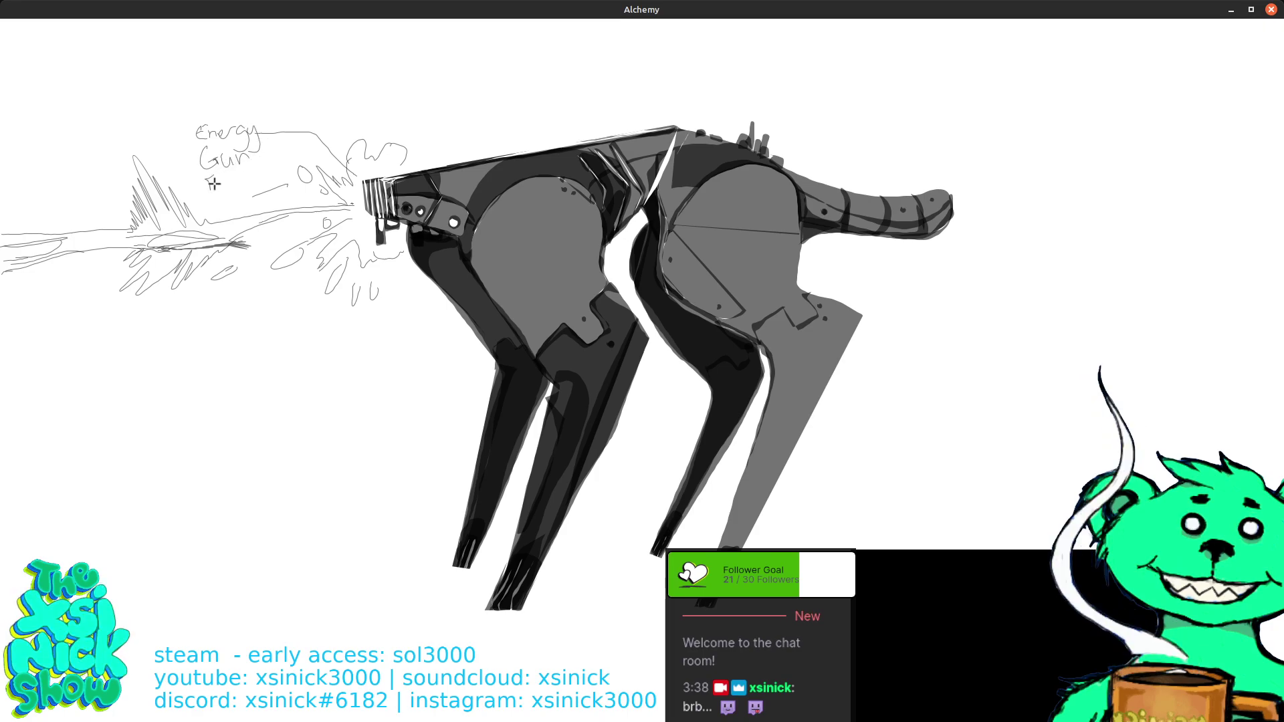
{"action": "left_click_drag", "start_coordinate": [207, 190], "coordinate": [261, 175]}
{"action": "left_click_drag", "start_coordinate": [268, 175], "coordinate": [271, 159]}
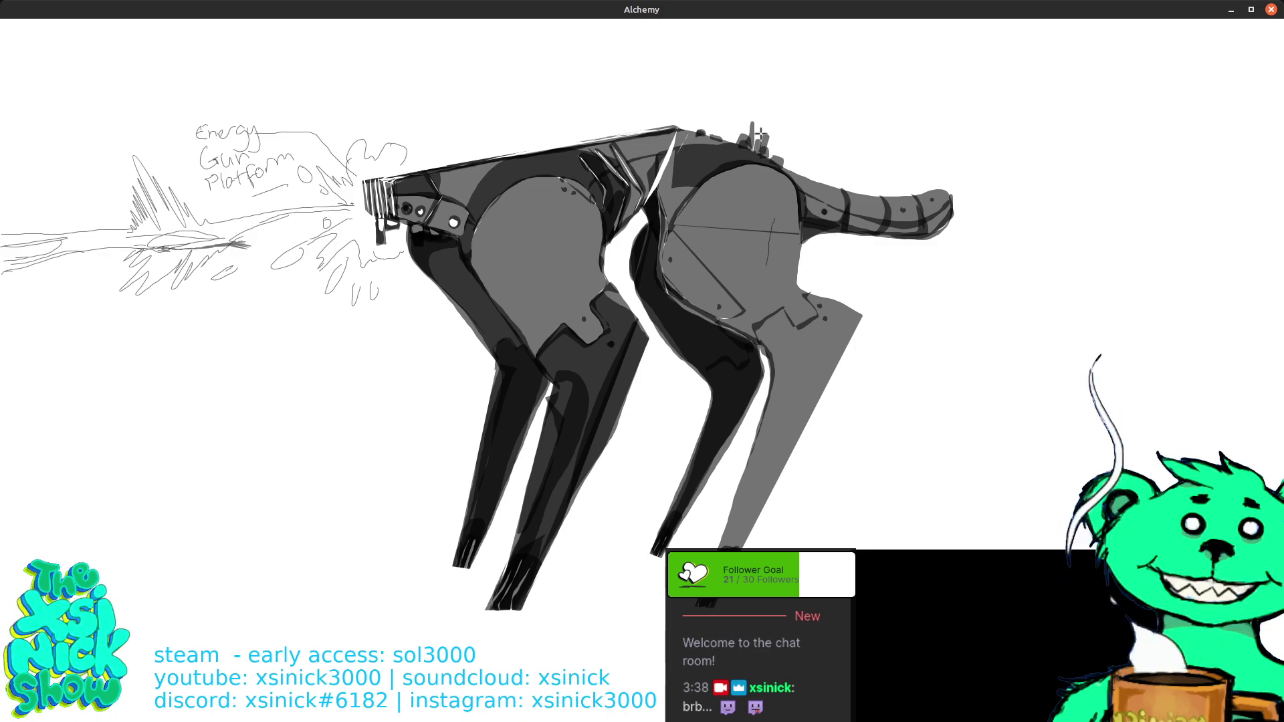
Undo a stray grey stroke and paint a grey triangular plate above the front shoulder
{"action": "left_click_drag", "start_coordinate": [841, 131], "coordinate": [884, 118]}
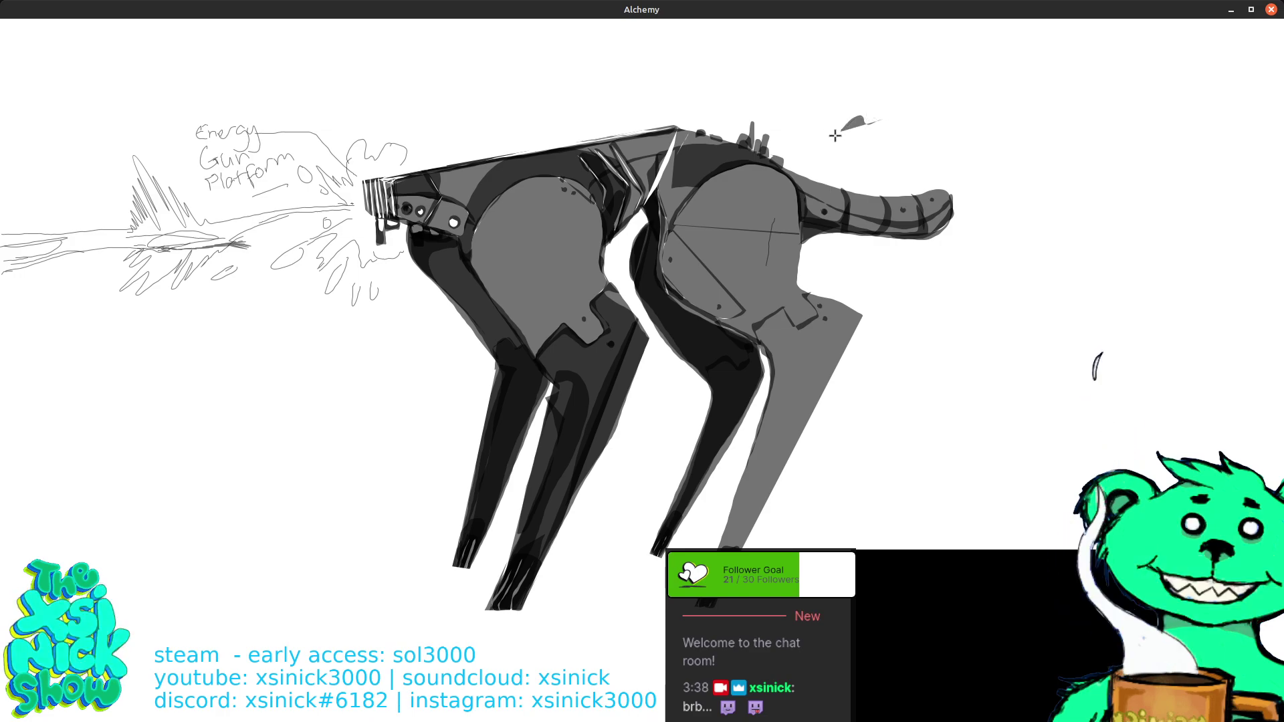
{"action": "key", "text": "ctrl+z"}
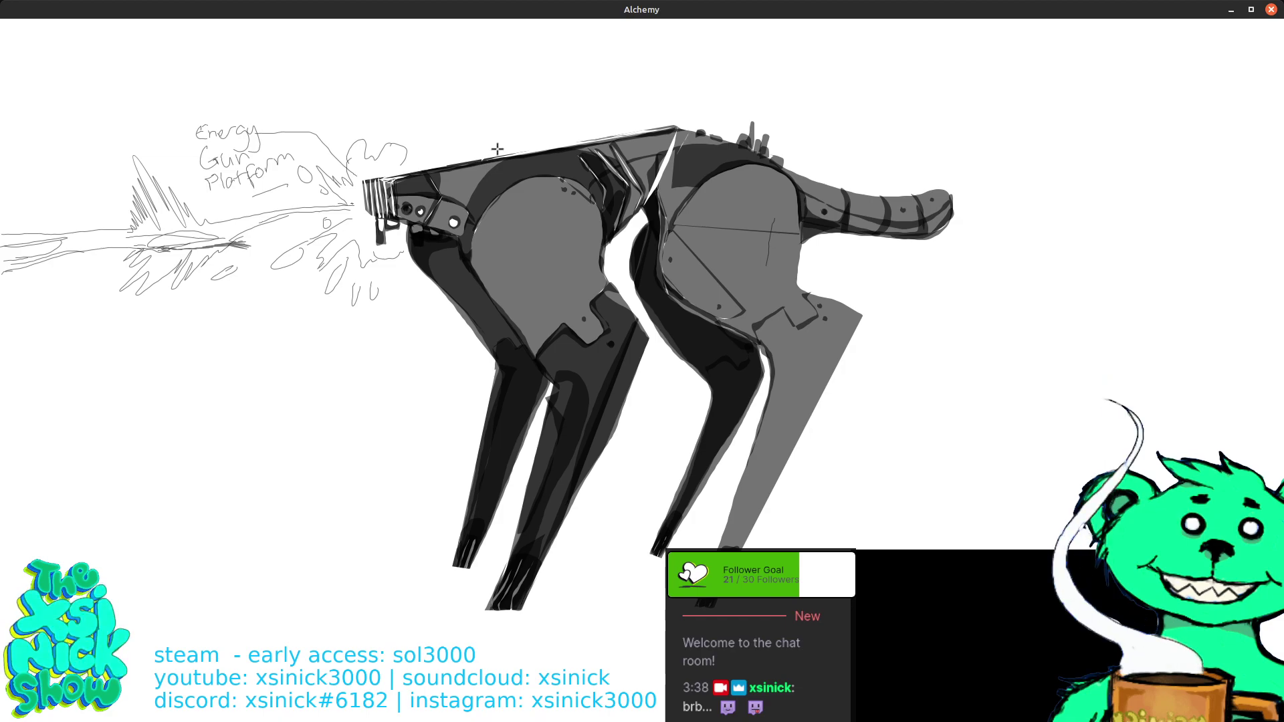
{"action": "mouse_move", "coordinate": [483, 159]}
{"action": "left_mouse_down"}
{"action": "mouse_move", "coordinate": [535, 131]}
{"action": "mouse_move", "coordinate": [539, 102]}
{"action": "mouse_move", "coordinate": [518, 79]}
{"action": "mouse_move", "coordinate": [511, 89]}
{"action": "left_mouse_up"}
Trim and extend the grey head plates, shade the left ear dark, and fill between them light grey
{"action": "mouse_move", "coordinate": [494, 115]}
{"action": "left_mouse_down"}
{"action": "mouse_move", "coordinate": [491, 142]}
{"action": "mouse_move", "coordinate": [532, 124]}
{"action": "left_mouse_up"}
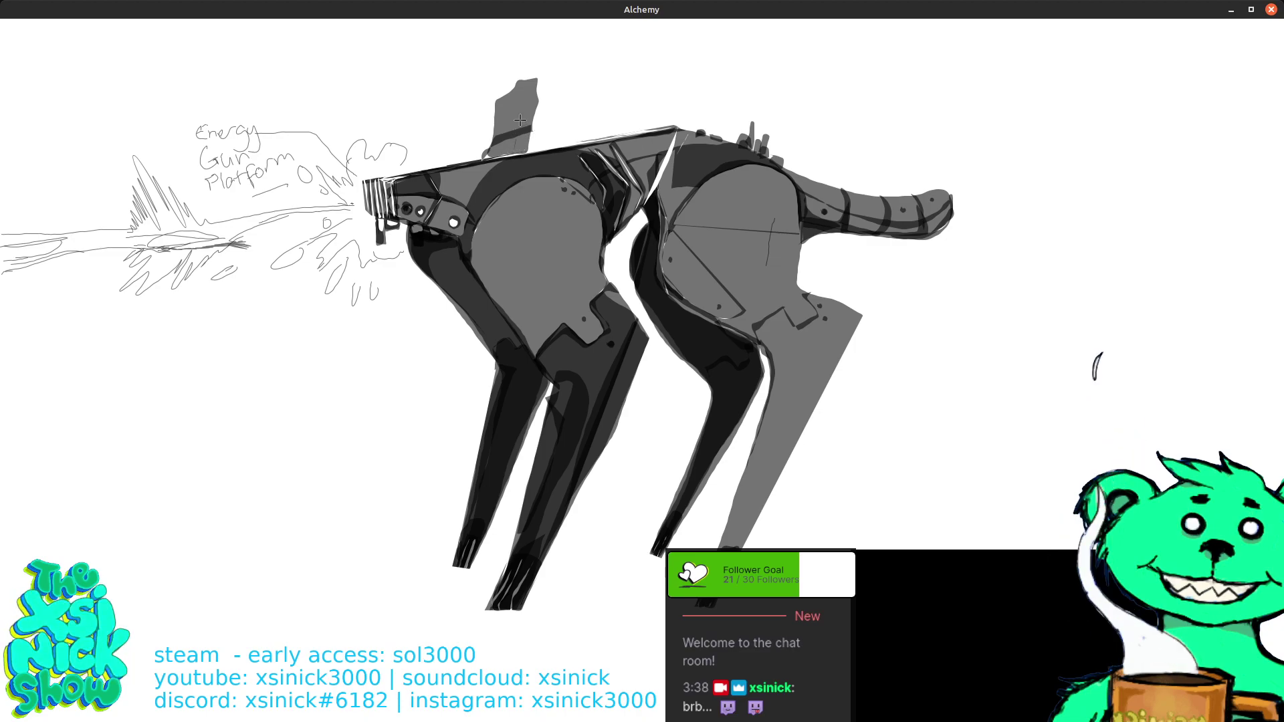
{"action": "mouse_move", "coordinate": [520, 120]}
{"action": "left_mouse_down"}
{"action": "mouse_move", "coordinate": [578, 65]}
{"action": "mouse_move", "coordinate": [559, 150]}
{"action": "left_mouse_up"}
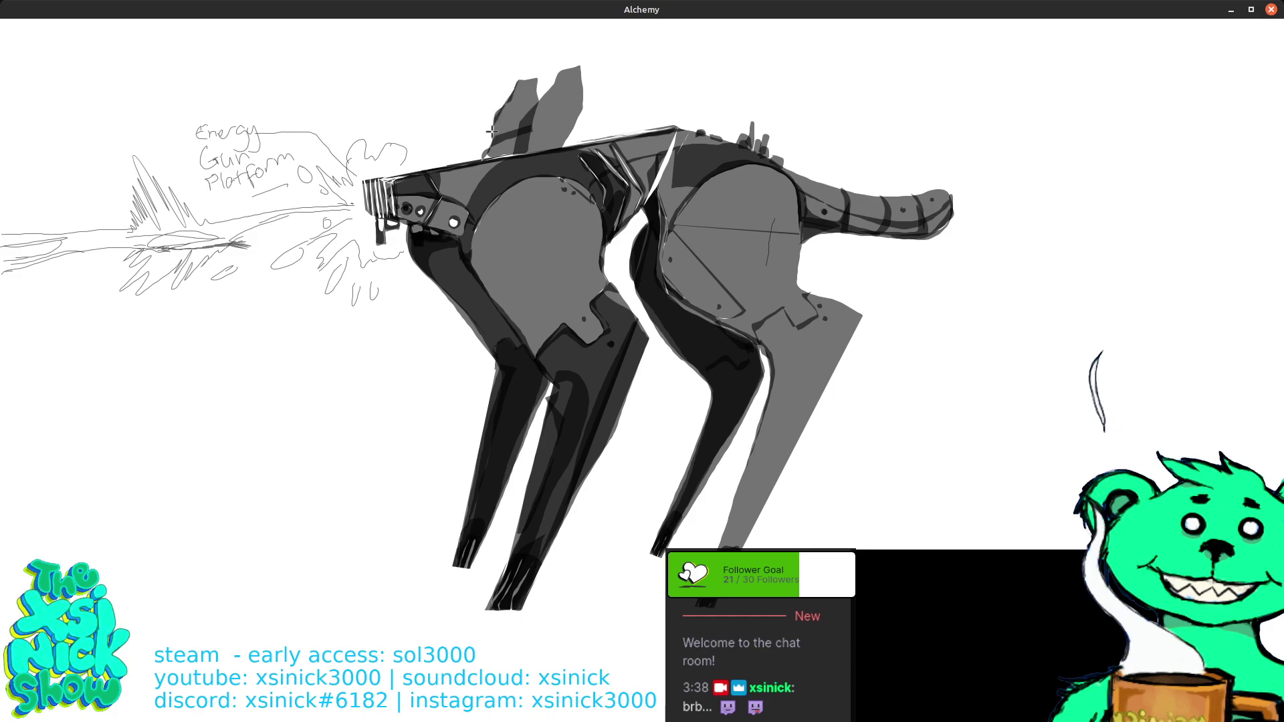
{"action": "left_click_drag", "start_coordinate": [492, 132], "coordinate": [487, 161]}
{"action": "mouse_move", "coordinate": [505, 98]}
{"action": "left_mouse_down"}
{"action": "mouse_move", "coordinate": [515, 156]}
{"action": "mouse_move", "coordinate": [517, 99]}
{"action": "left_mouse_up"}
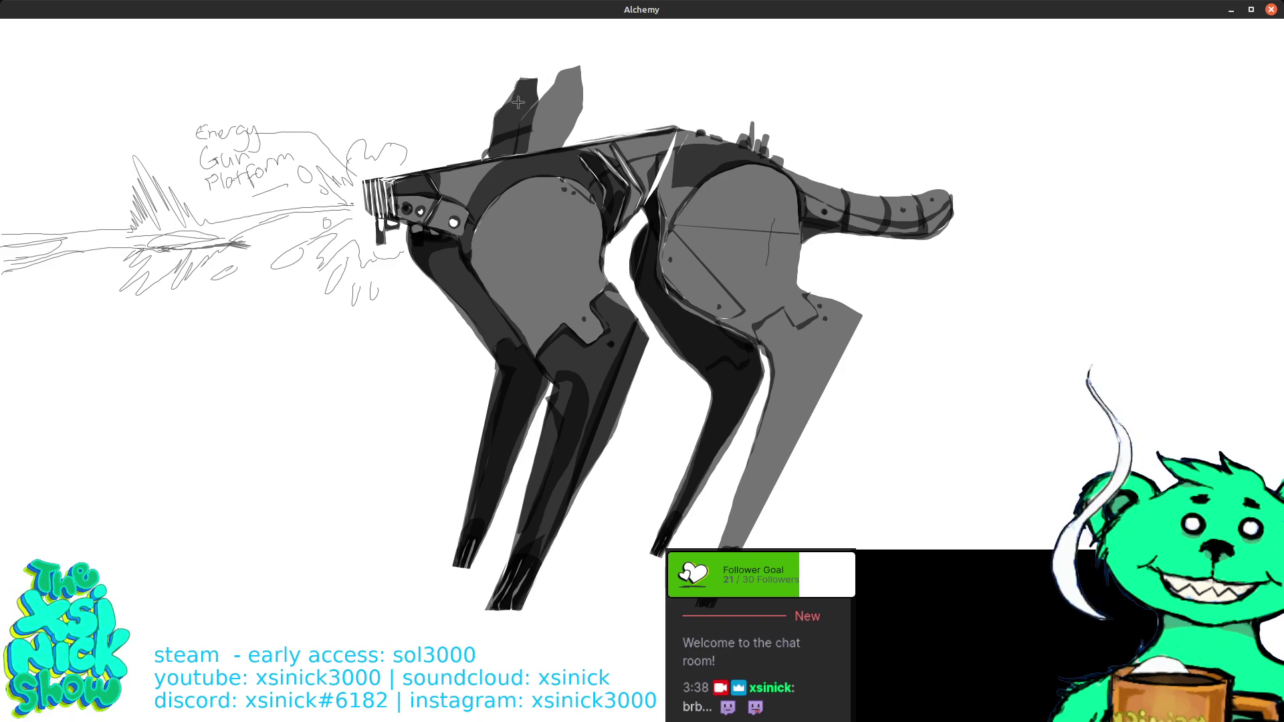
{"action": "left_click_drag", "start_coordinate": [495, 156], "coordinate": [523, 117]}
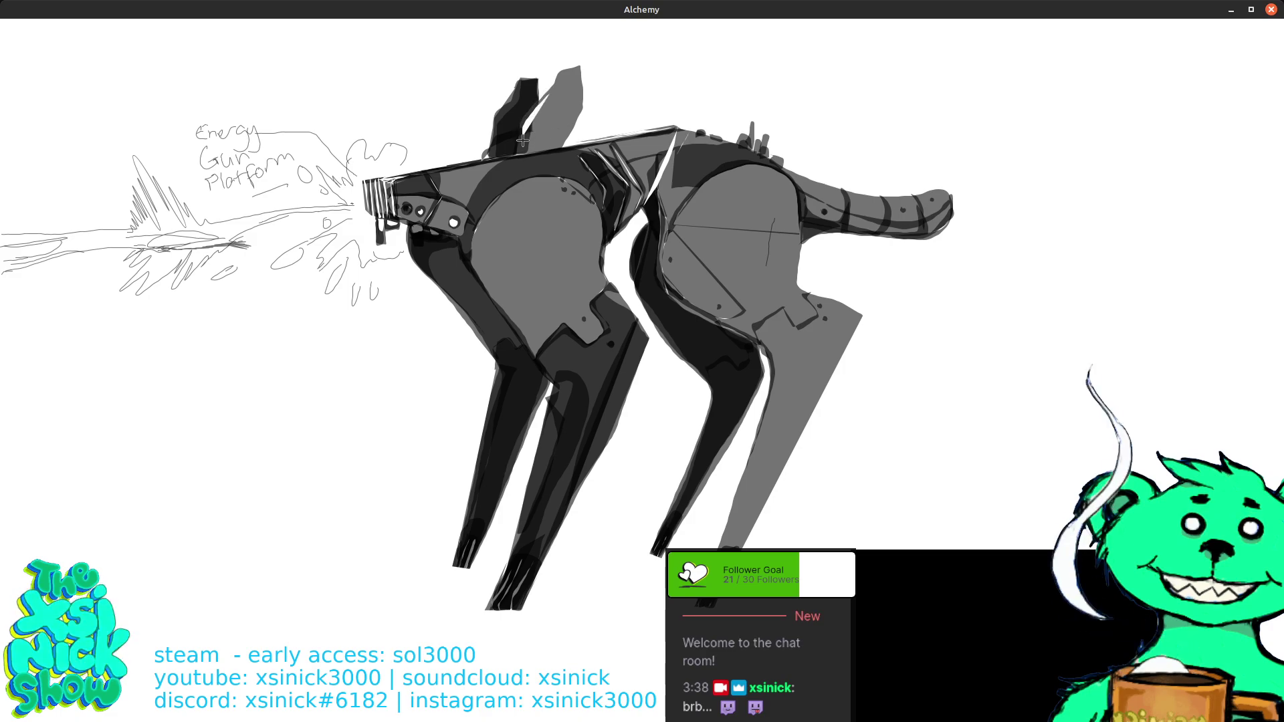
{"action": "left_click_drag", "start_coordinate": [542, 147], "coordinate": [553, 147]}
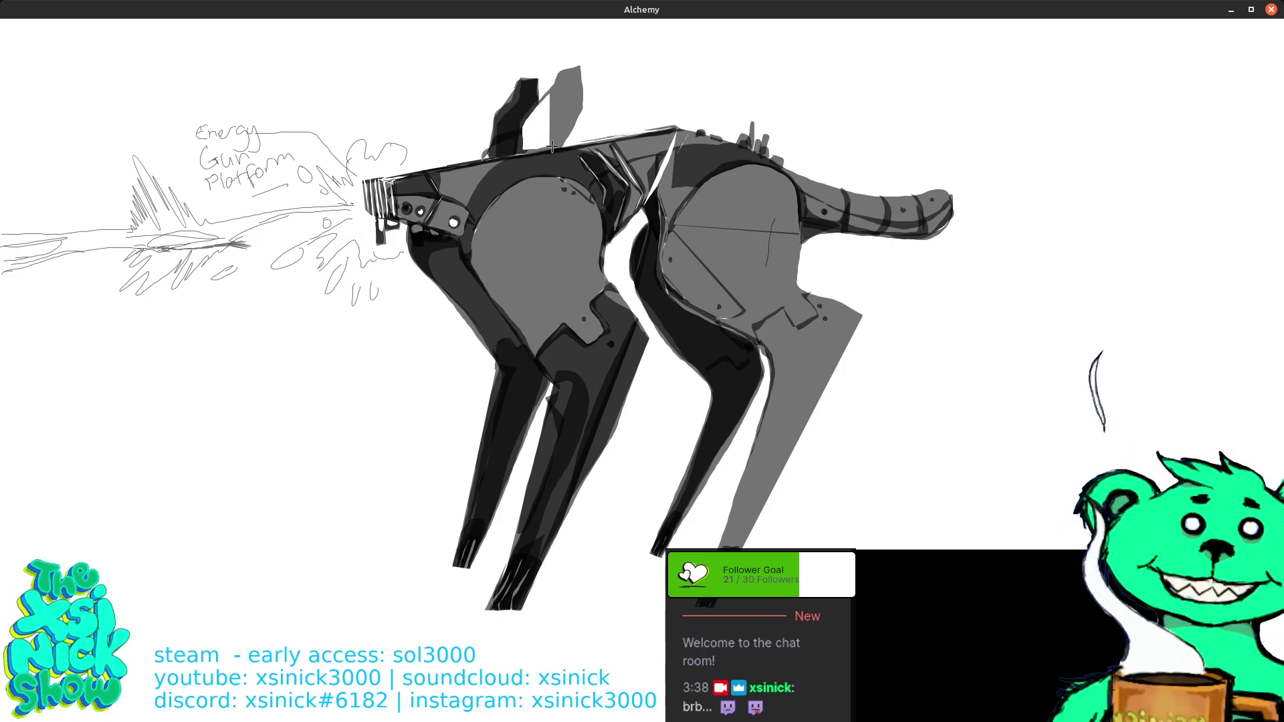
{"action": "mouse_move", "coordinate": [550, 99]}
{"action": "left_mouse_down"}
{"action": "mouse_move", "coordinate": [537, 151]}
{"action": "mouse_move", "coordinate": [539, 112]}
{"action": "mouse_move", "coordinate": [528, 118]}
{"action": "left_mouse_up"}
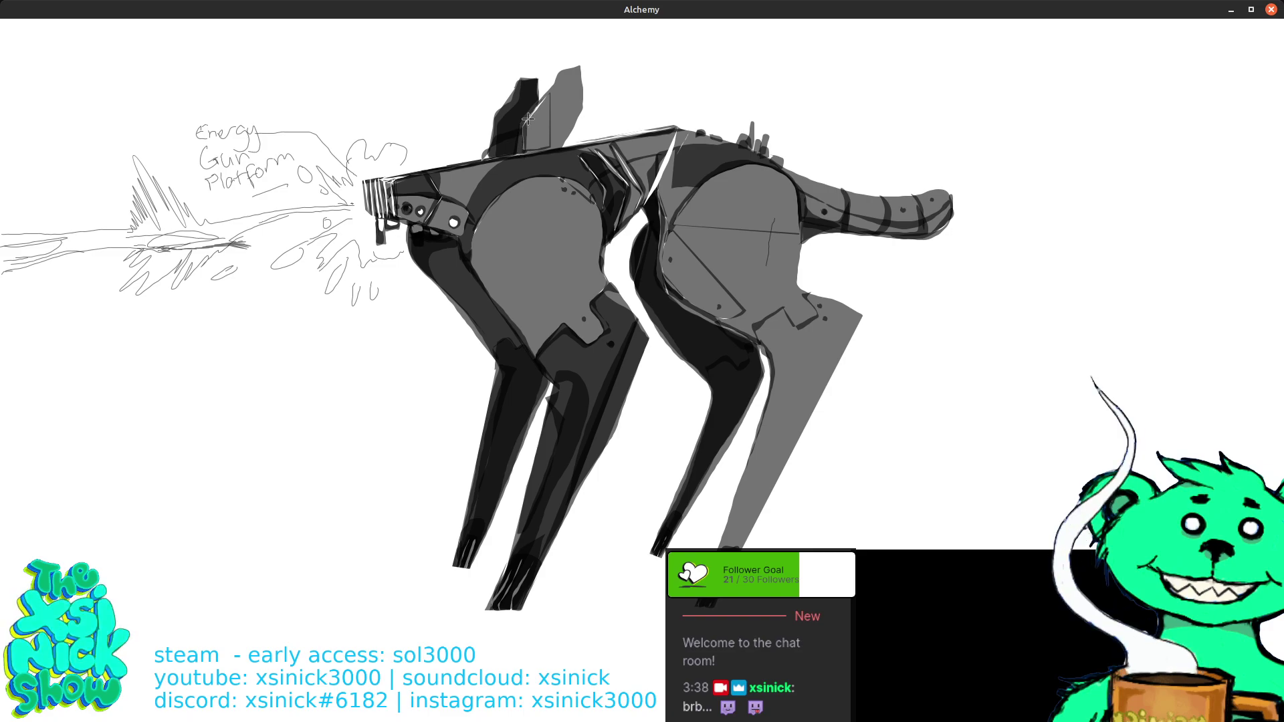
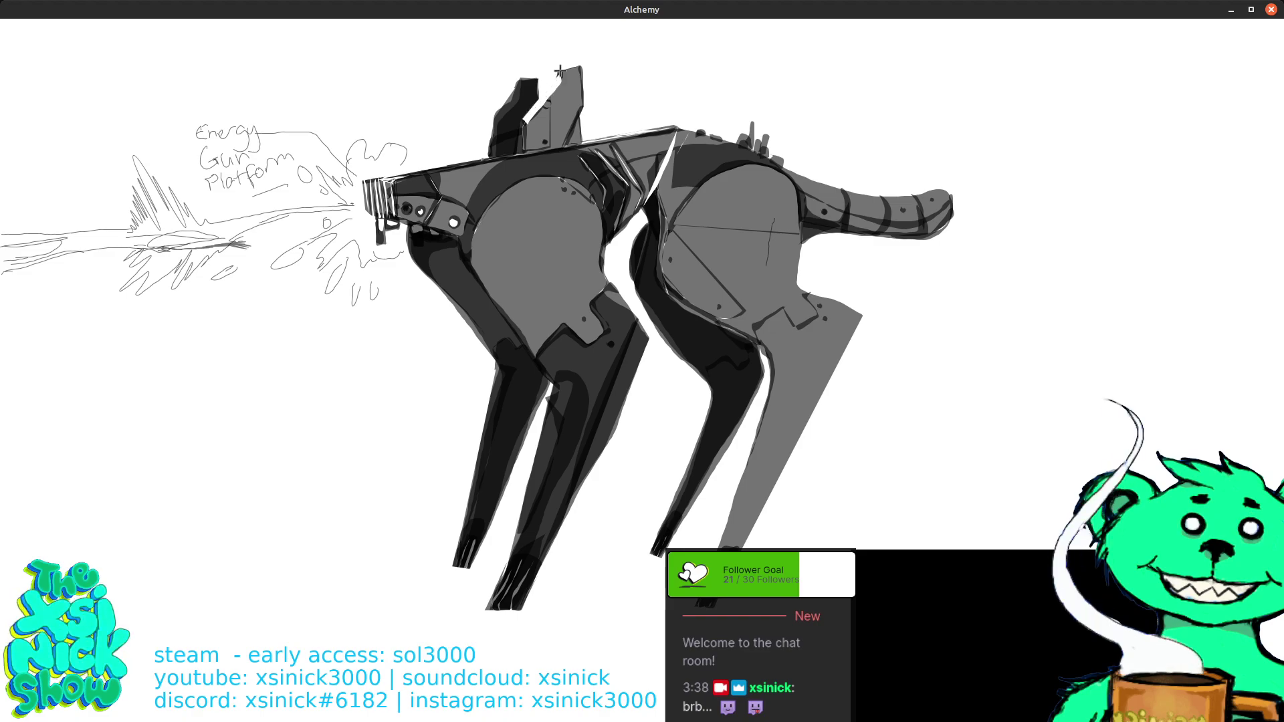
Add a white stroke along the mech's ear and a dark stroke over the gun housing's white dot
{"action": "left_click_drag", "start_coordinate": [525, 122], "coordinate": [558, 80]}
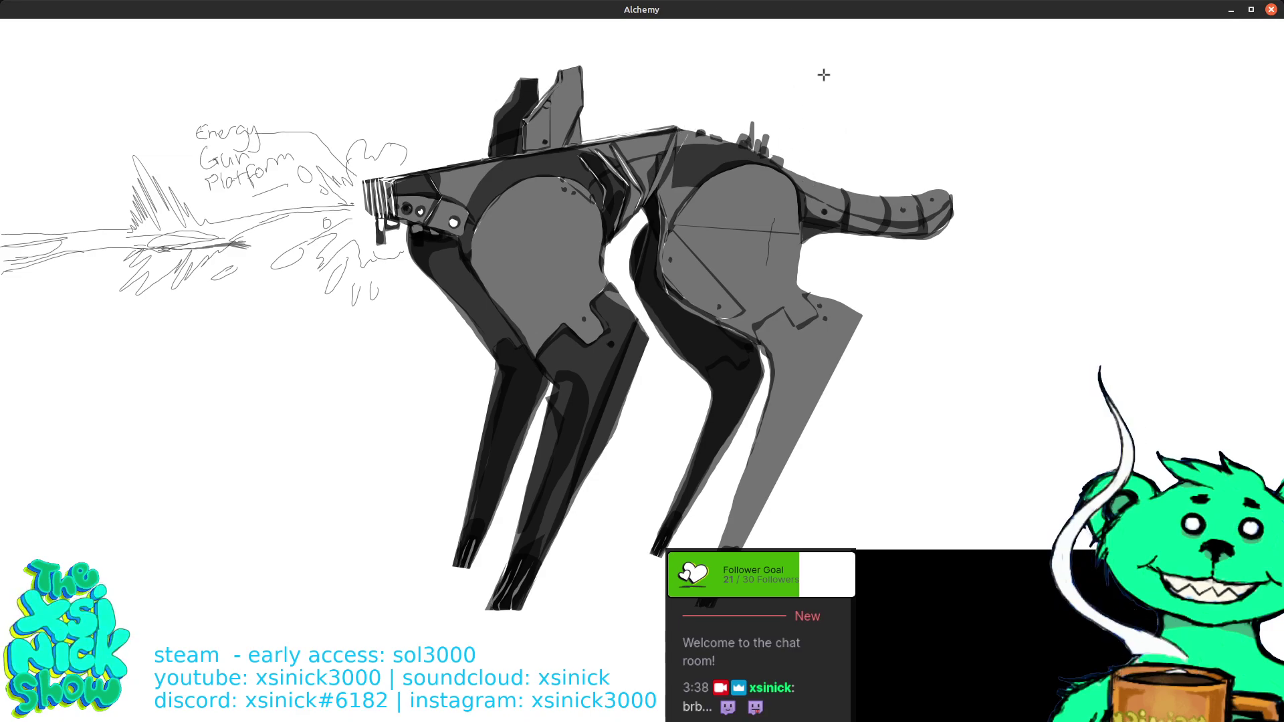
{"action": "left_click_drag", "start_coordinate": [452, 217], "coordinate": [457, 211]}
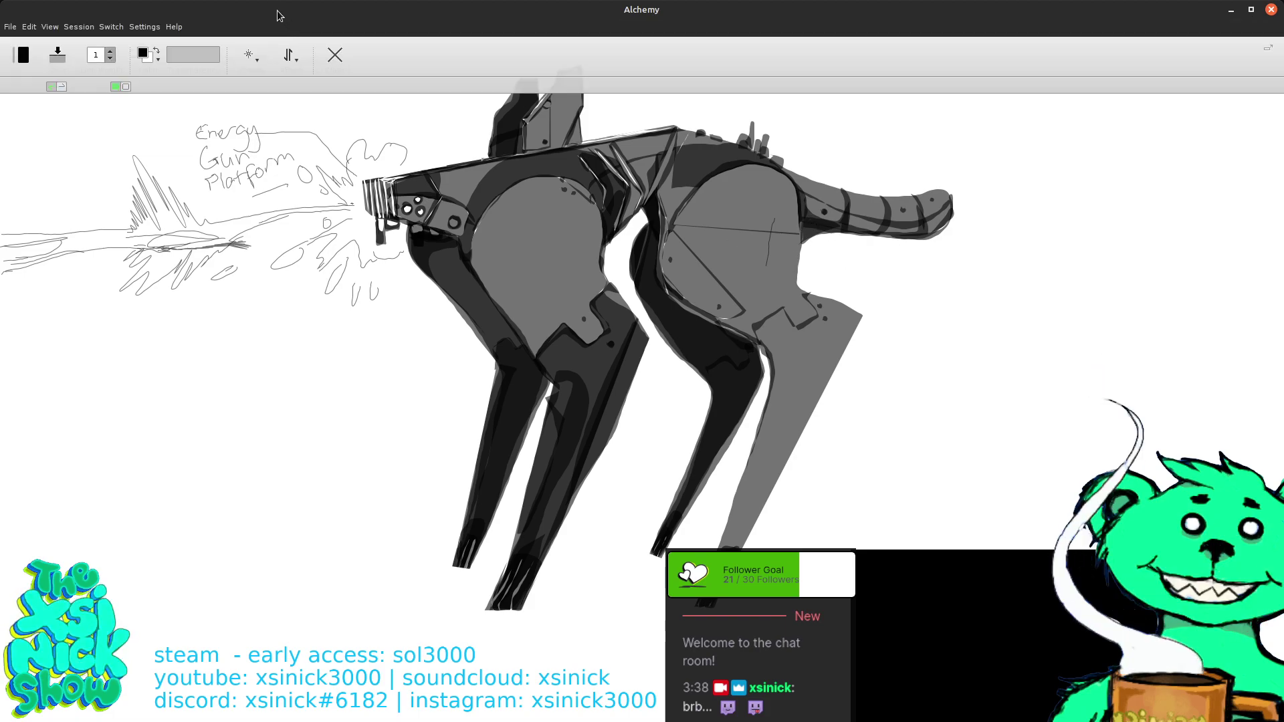
Switch the drawing colour to black and paint a darker grey fill along the mech's rear leg
{"action": "left_click", "coordinate": [158, 48]}
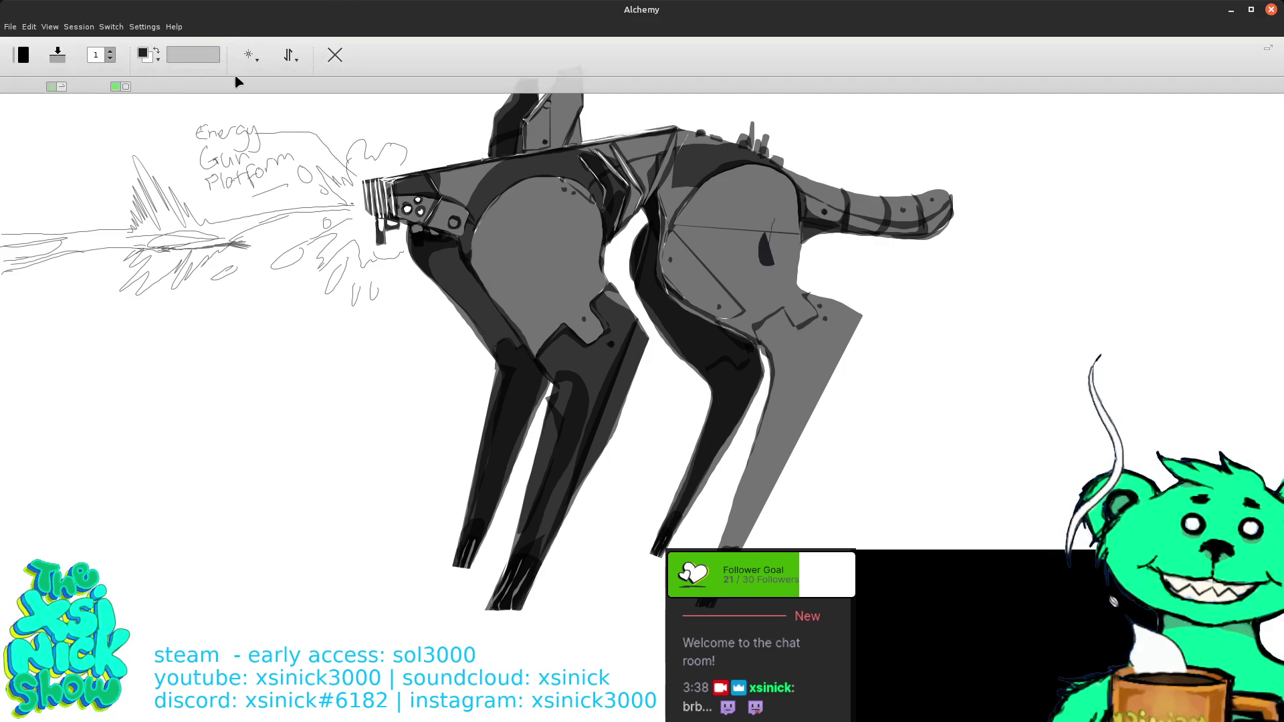
{"action": "left_click", "coordinate": [152, 59]}
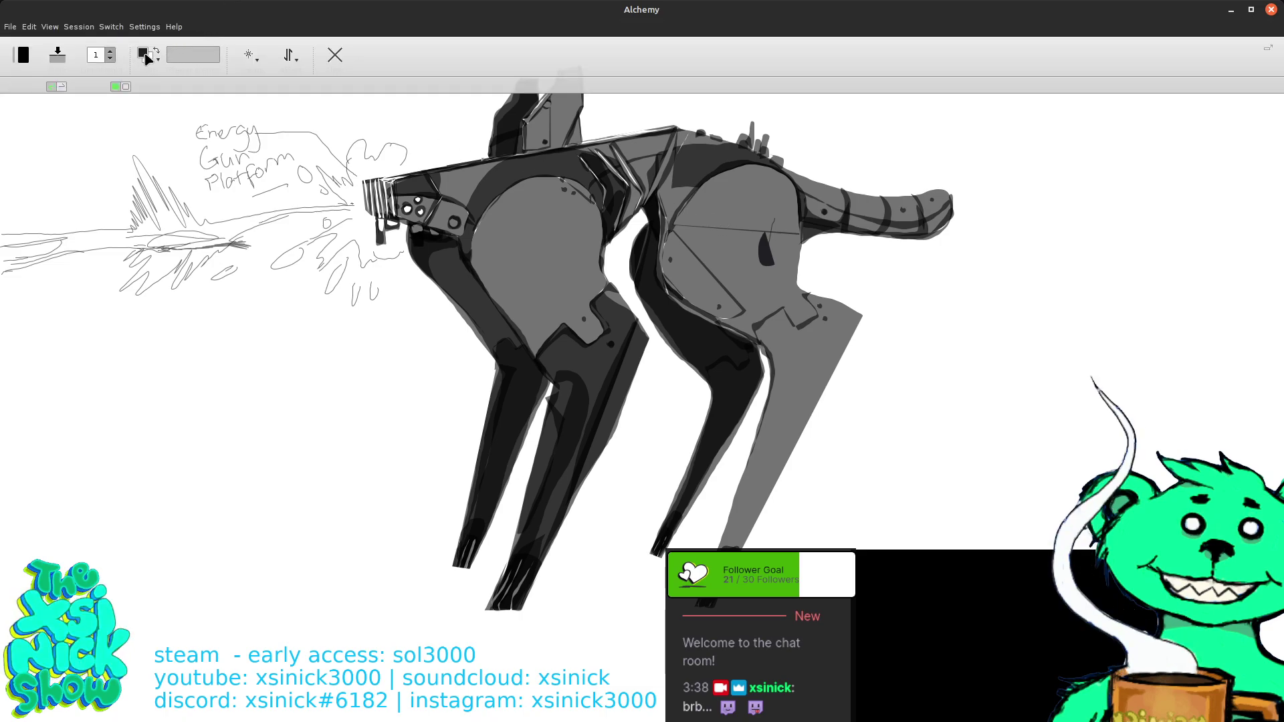
{"action": "left_click", "coordinate": [147, 59]}
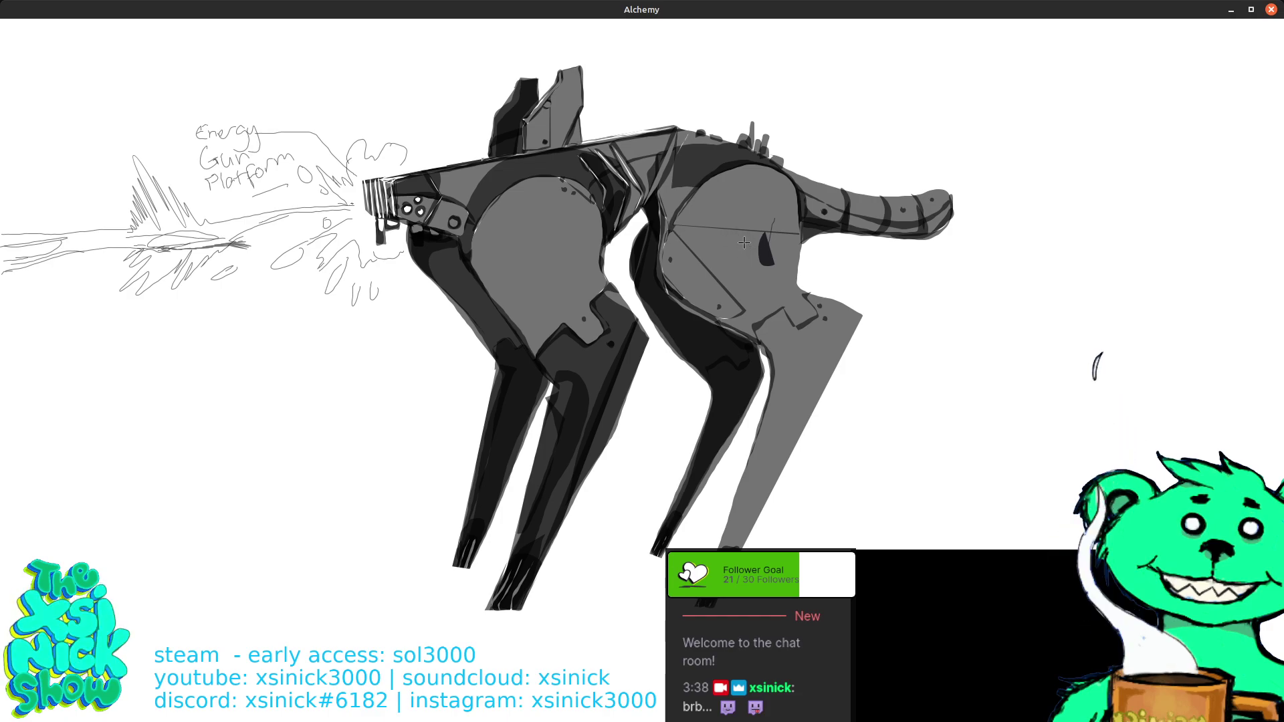
{"action": "left_click", "coordinate": [147, 56]}
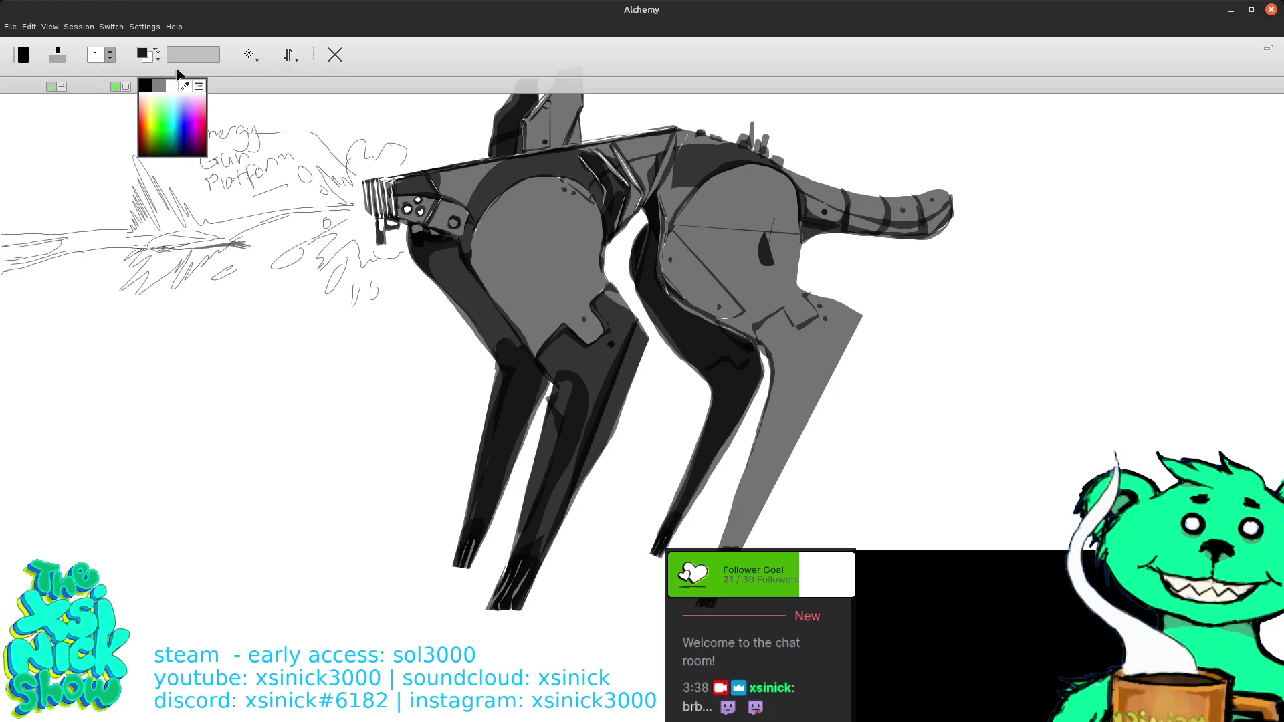
{"action": "left_click", "coordinate": [171, 87]}
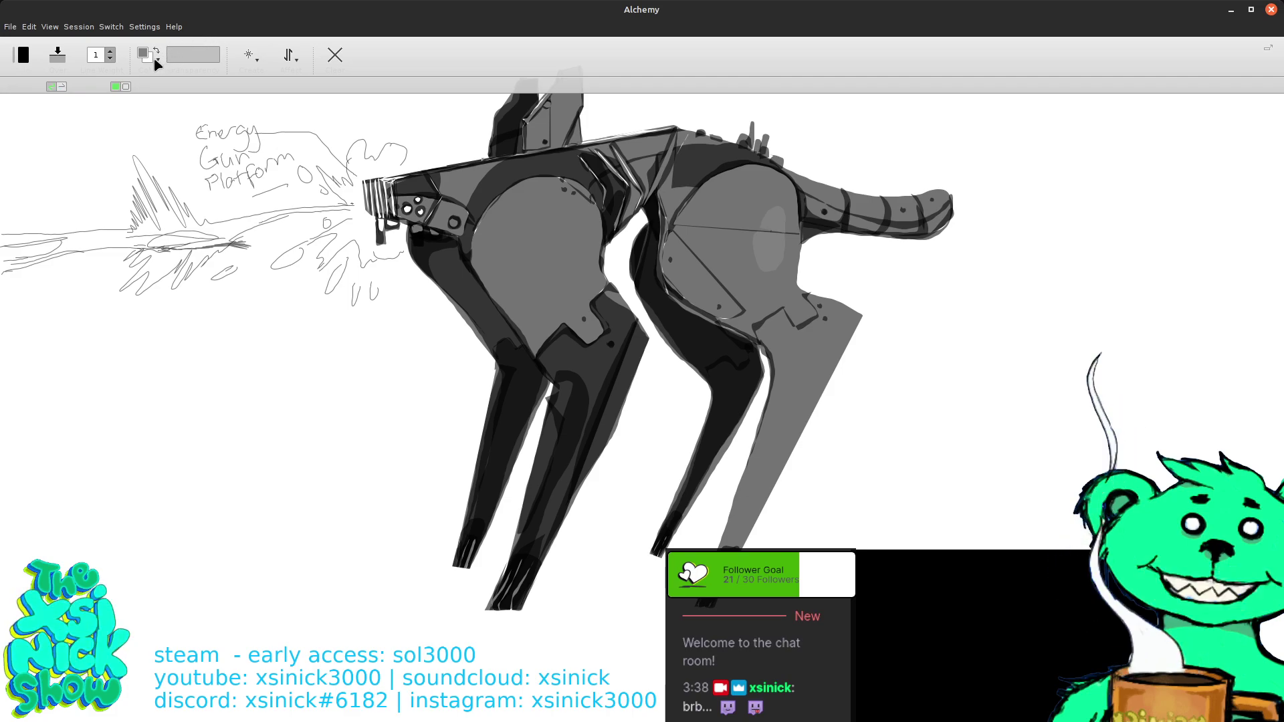
{"action": "left_click", "coordinate": [149, 58]}
{"action": "left_click", "coordinate": [157, 87]}
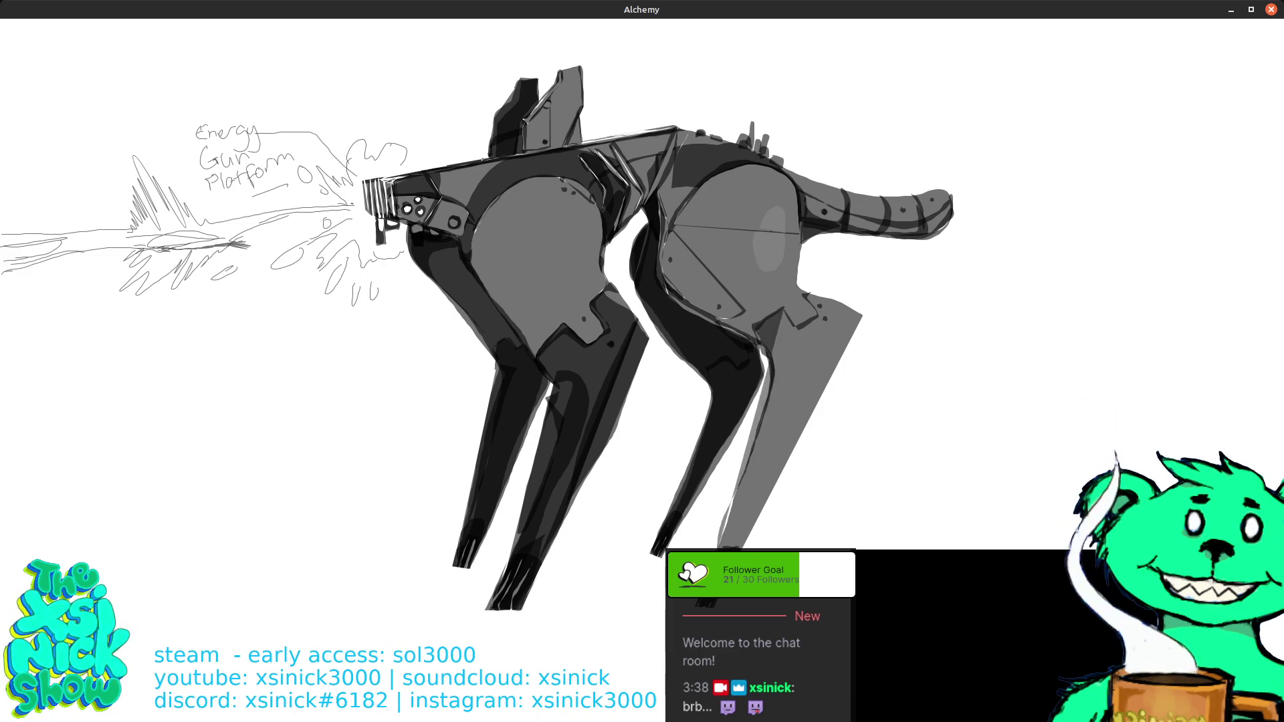
{"action": "left_click_drag", "start_coordinate": [750, 537], "coordinate": [826, 390]}
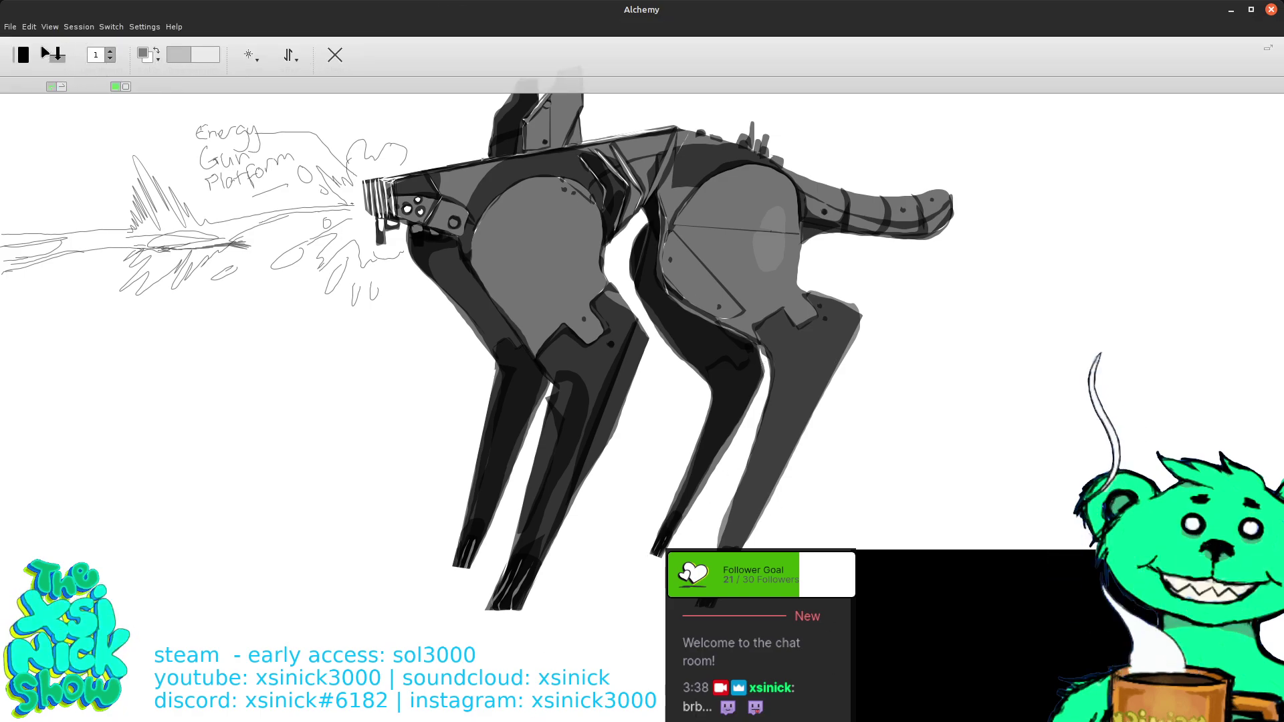
{"action": "left_click", "coordinate": [10, 26]}
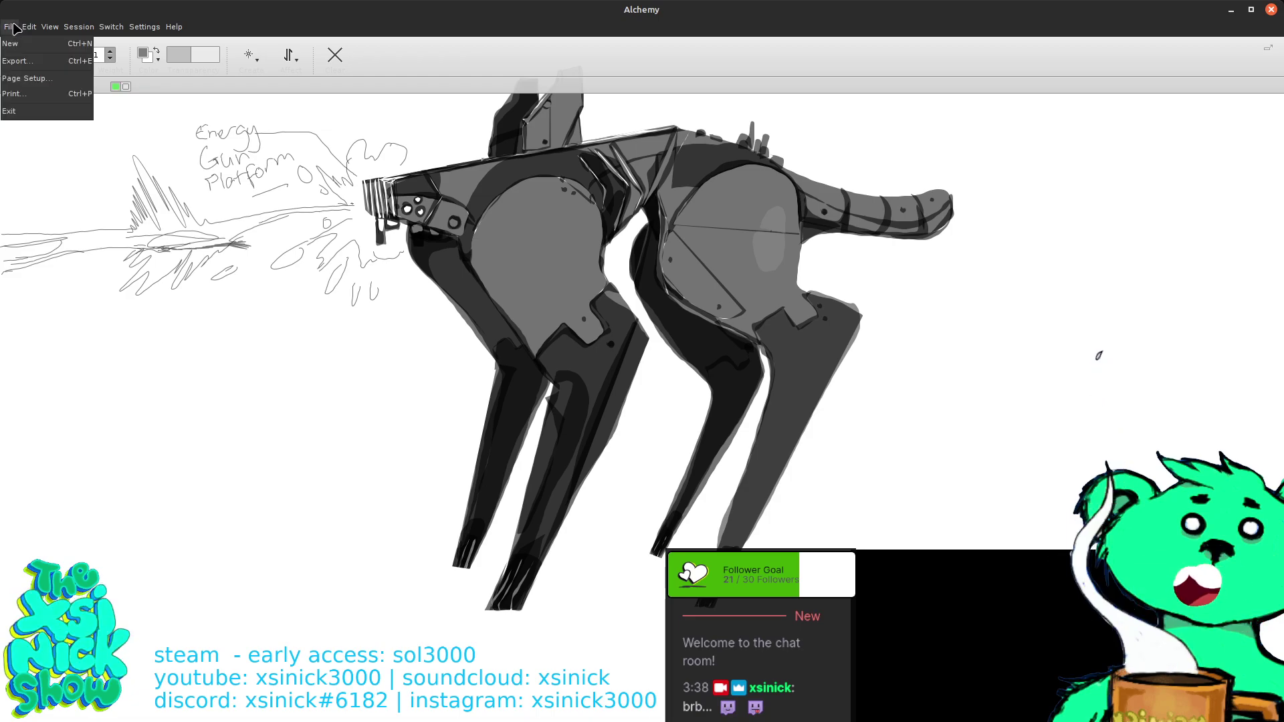
Export the sketch as warmachine3 in PNG format, keeping the default image size
{"action": "left_click", "coordinate": [42, 61]}
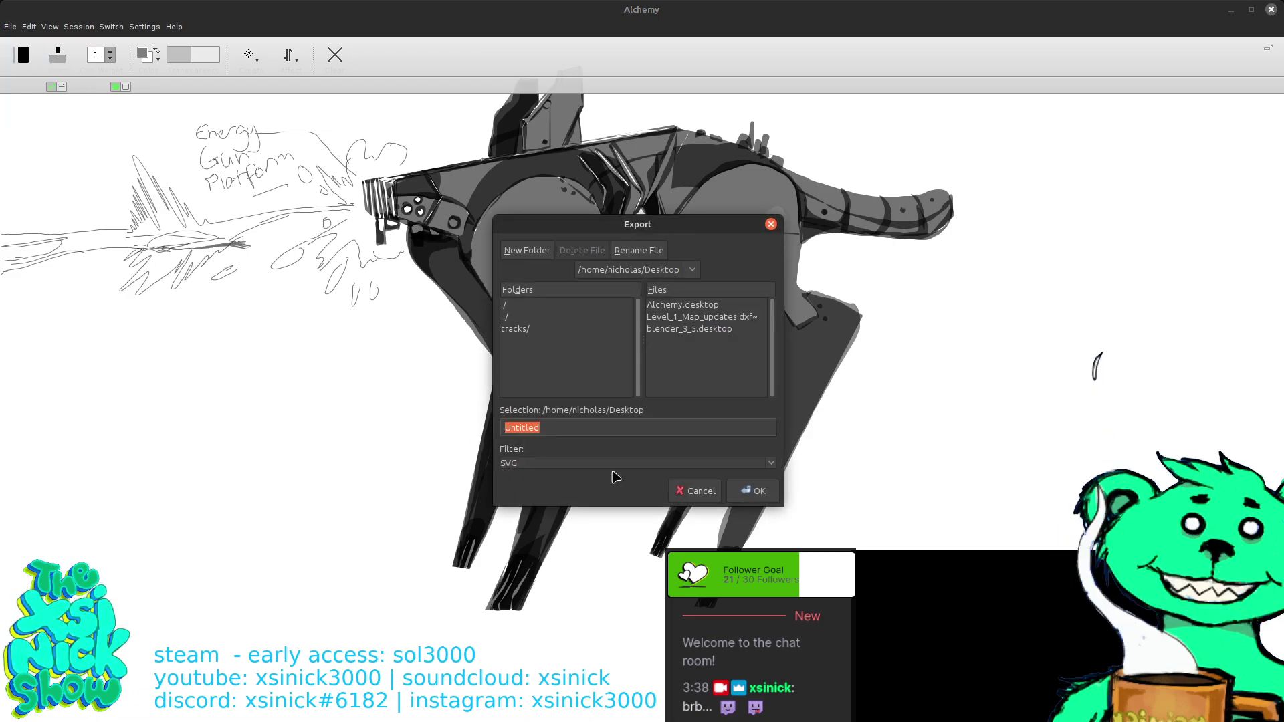
{"action": "left_click", "coordinate": [615, 466]}
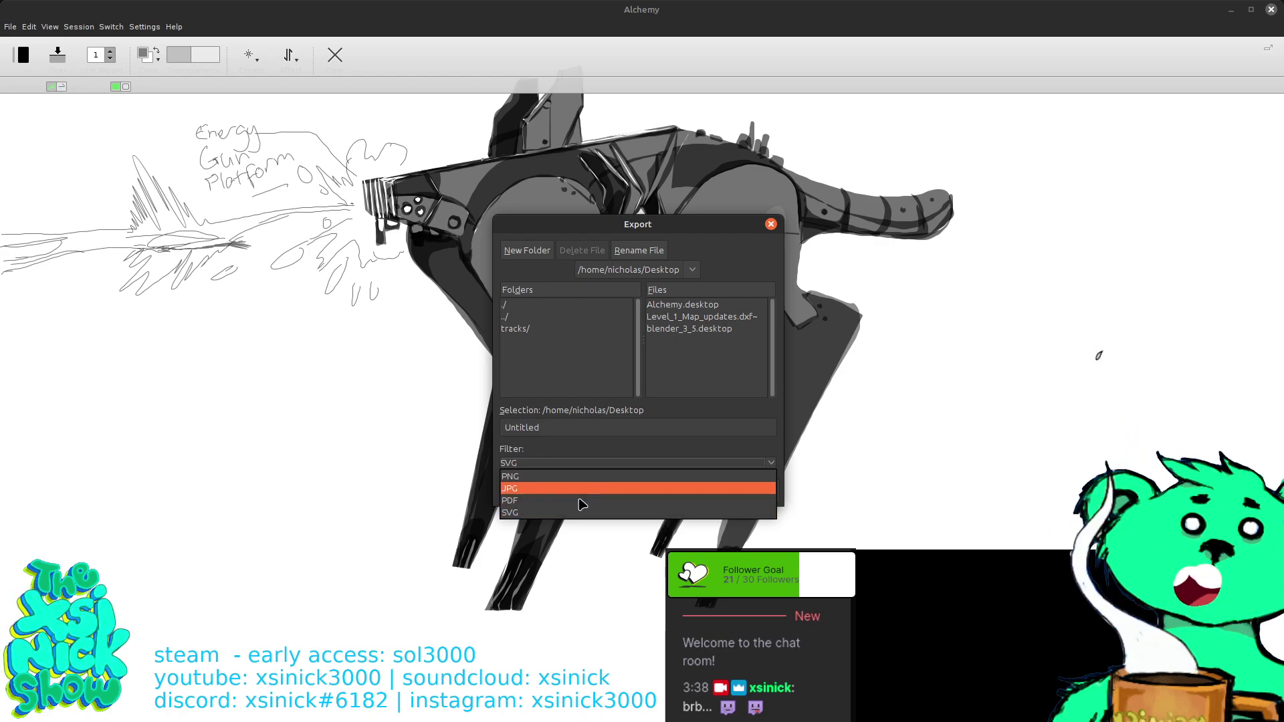
{"action": "left_click", "coordinate": [567, 477]}
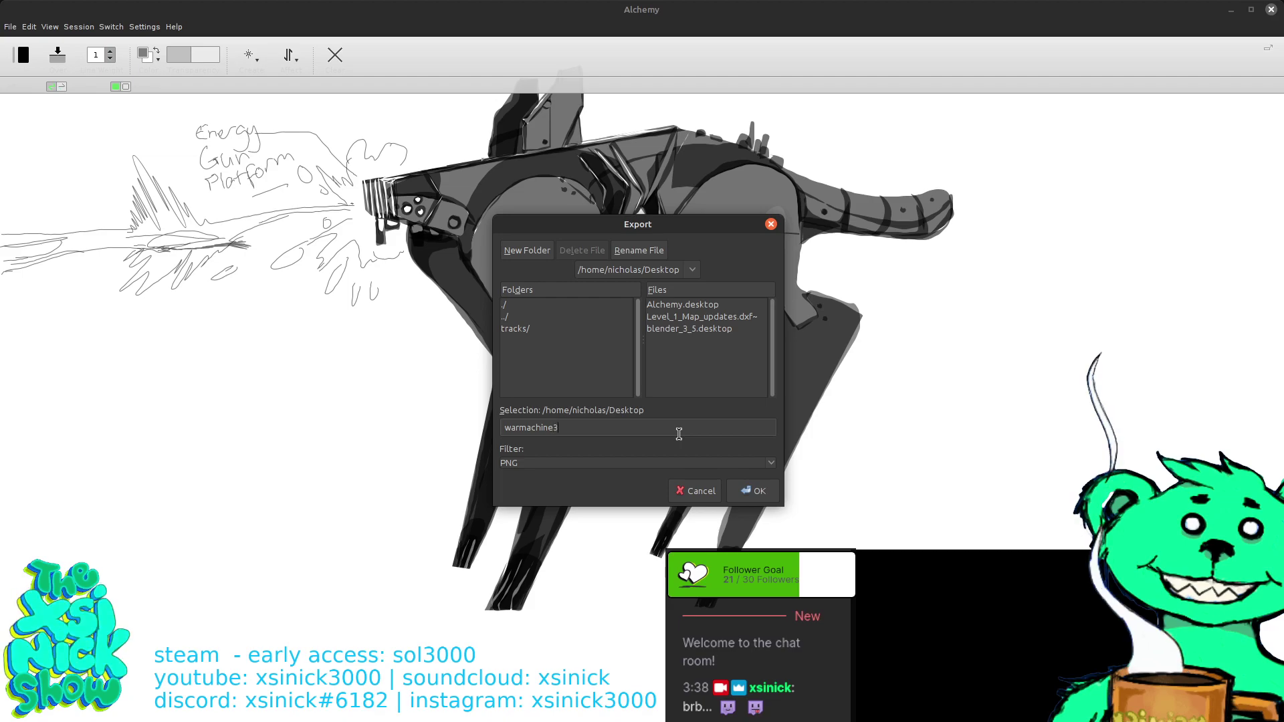
{"action": "left_click", "coordinate": [750, 490]}
{"action": "left_click", "coordinate": [702, 426]}
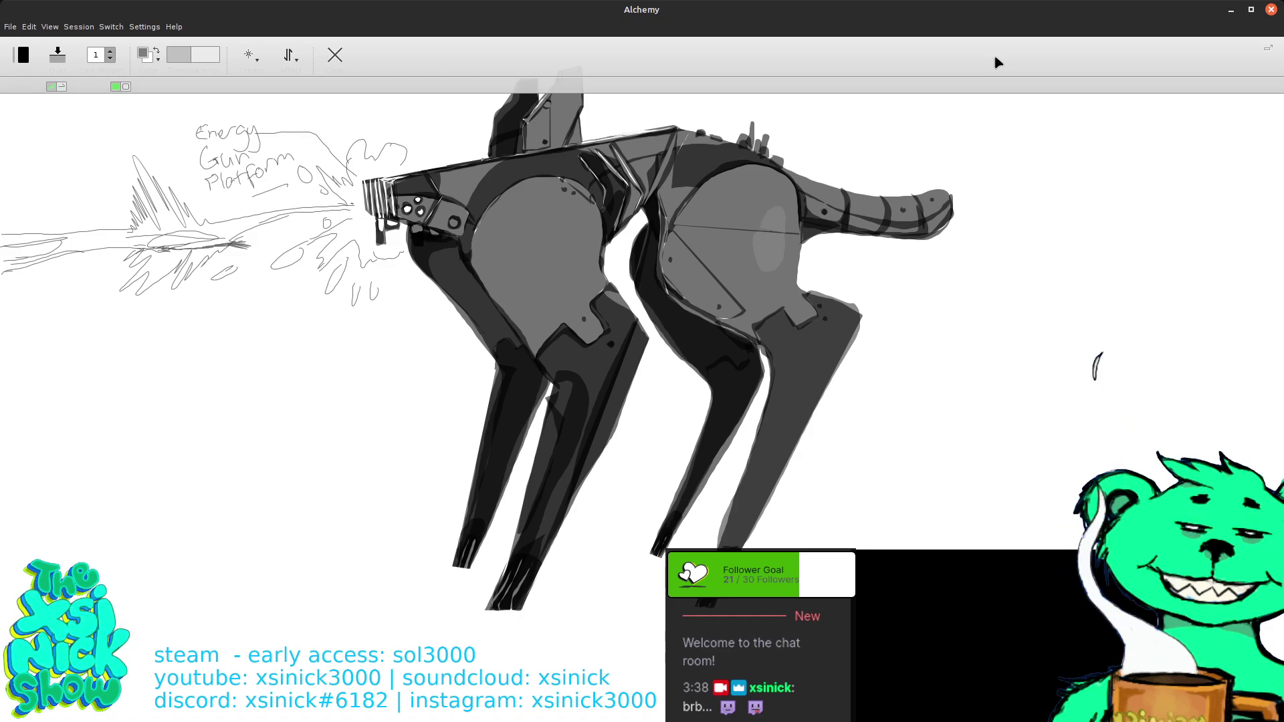
Quit Alchemy, confirming Exit on the second attempt
{"action": "left_click", "coordinate": [1272, 10]}
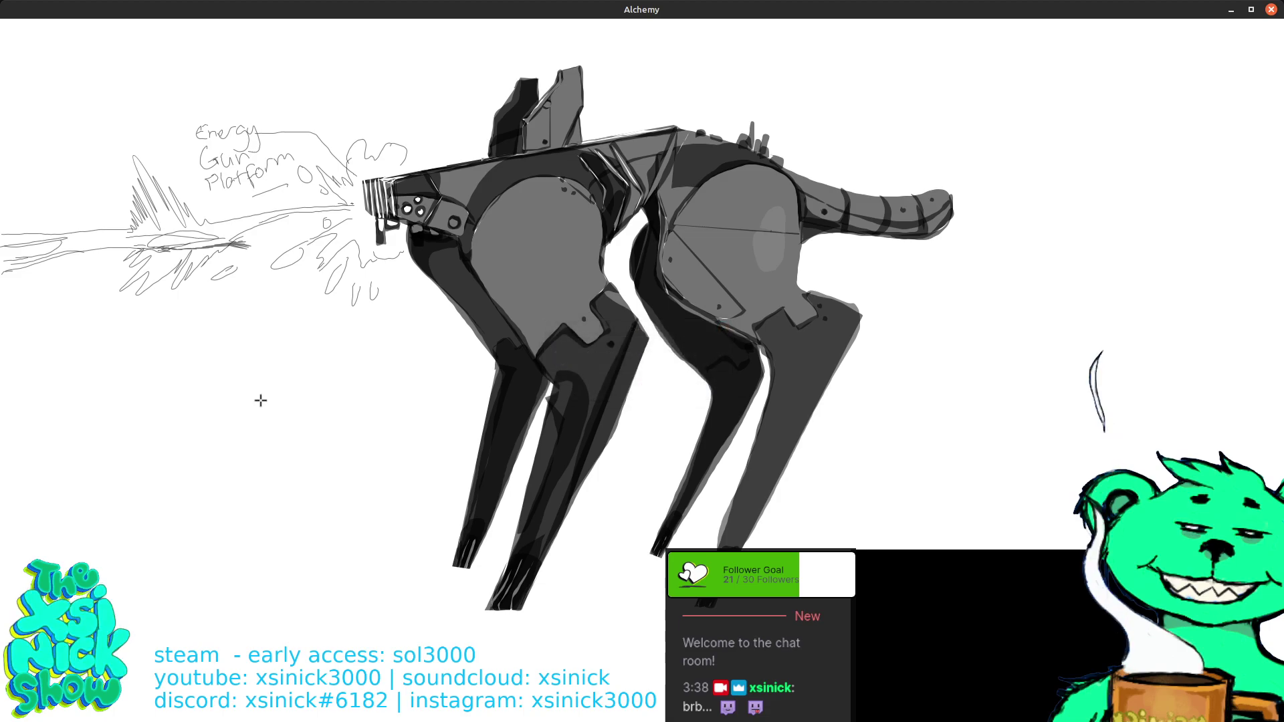
{"action": "left_click", "coordinate": [656, 391]}
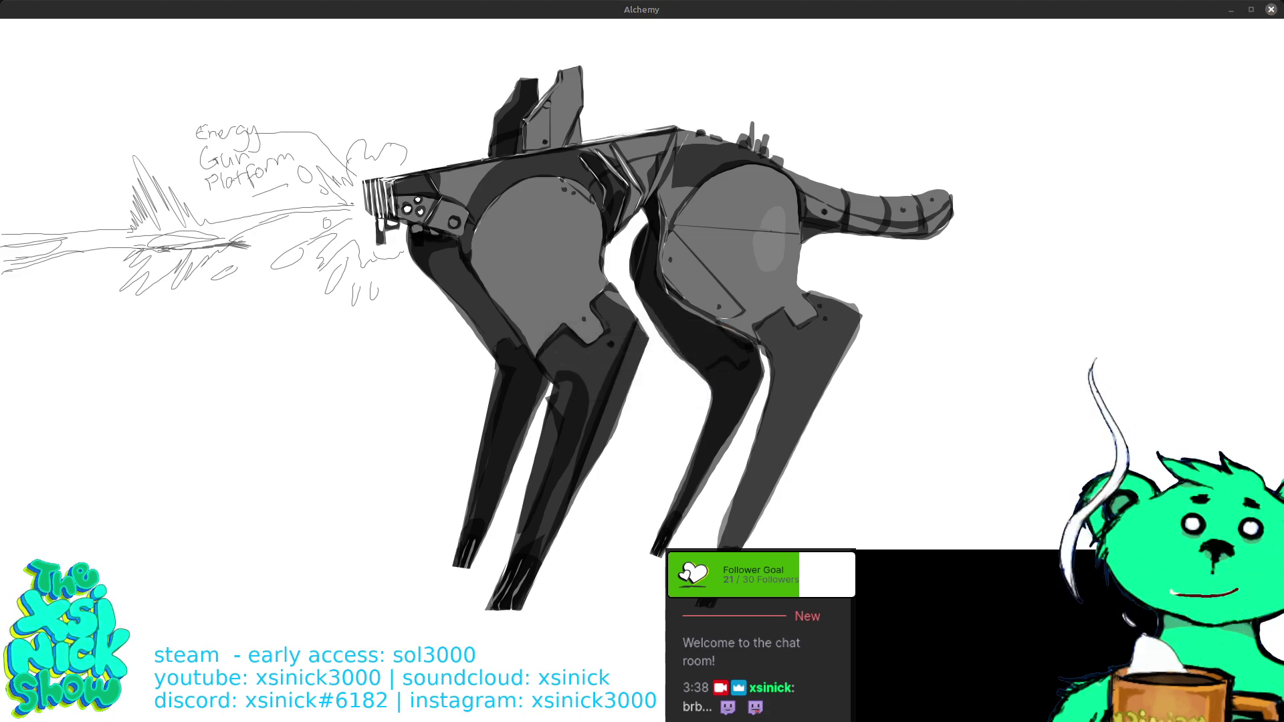
{"action": "left_click", "coordinate": [1271, 9]}
{"action": "left_click", "coordinate": [734, 388]}
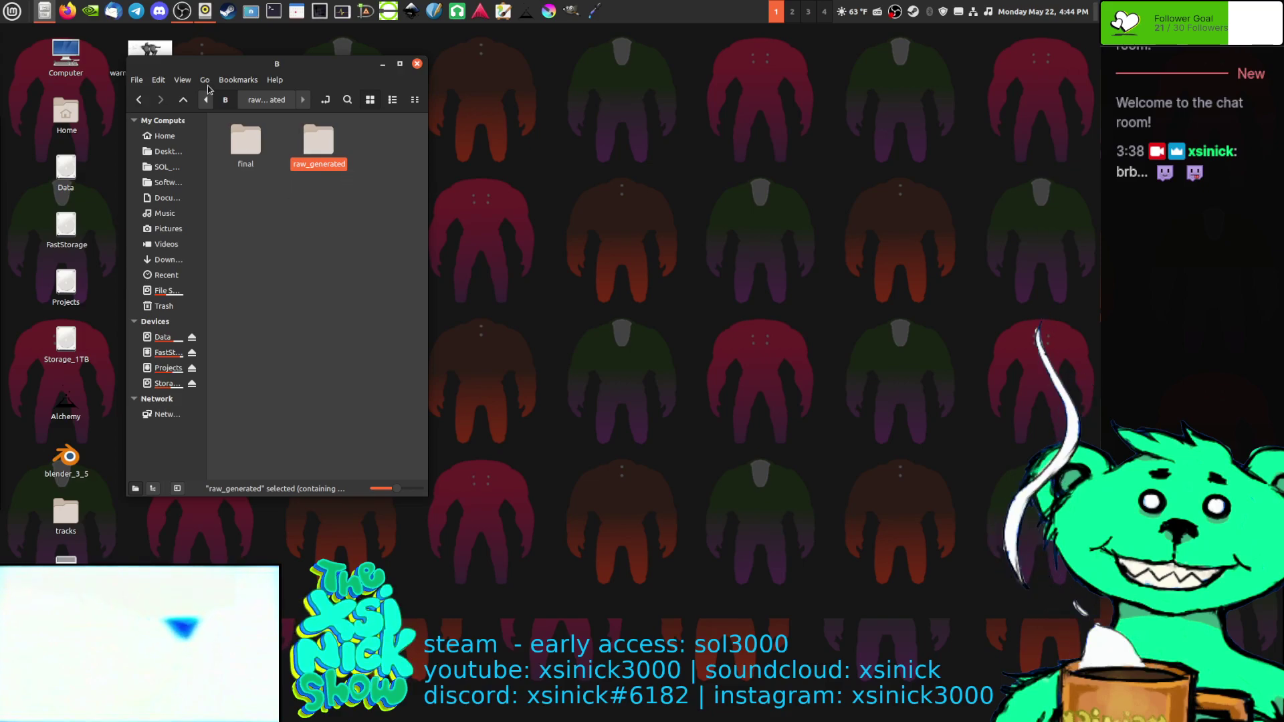
Create a new folder named C inside 5_warmachine
{"action": "left_click", "coordinate": [182, 101]}
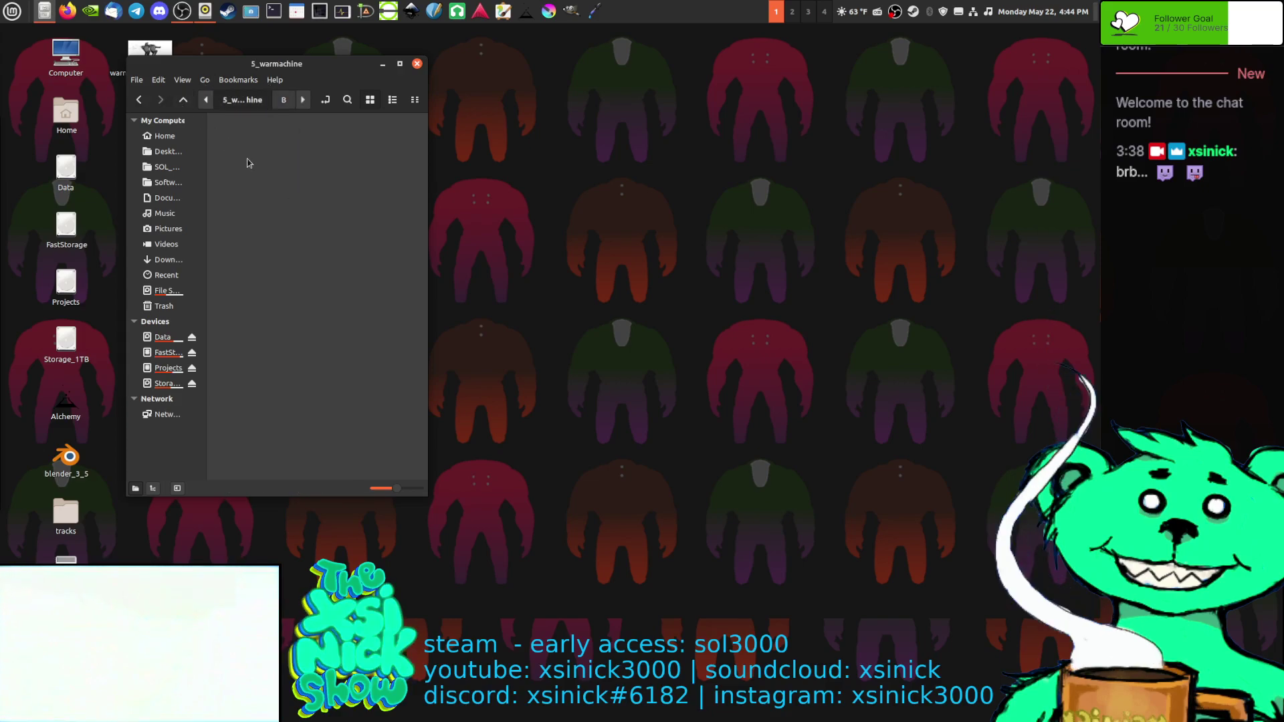
{"action": "right_click", "coordinate": [324, 205]}
{"action": "left_click", "coordinate": [387, 214]}
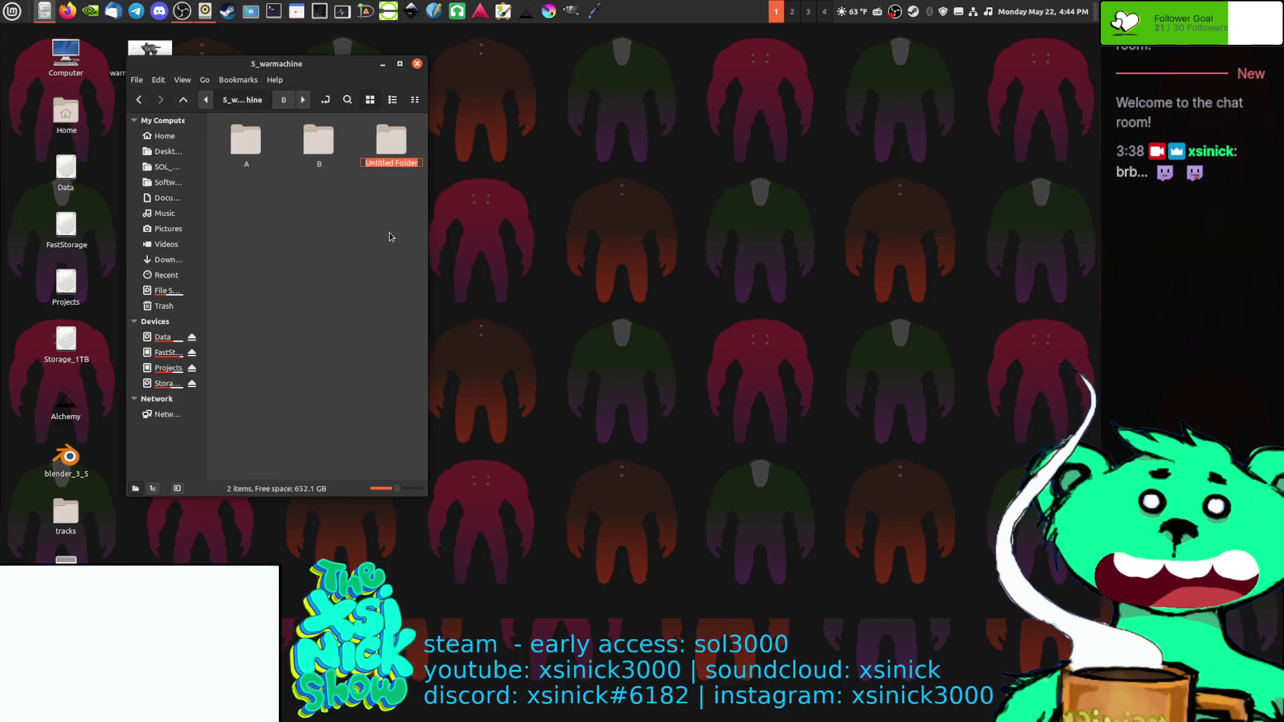
{"action": "type", "text": "C"}
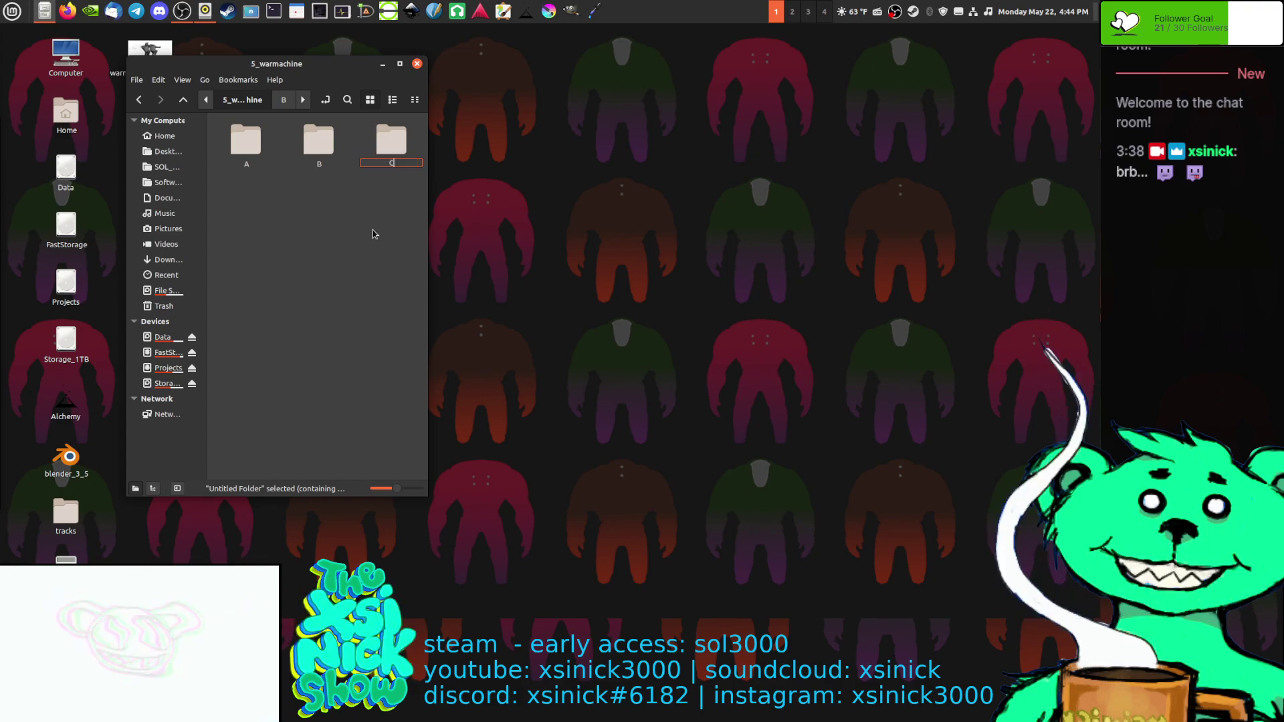
{"action": "key", "text": "Return"}
Select warmachine3.png on the desktop and preview it to check the export
{"action": "left_click", "coordinate": [238, 79]}
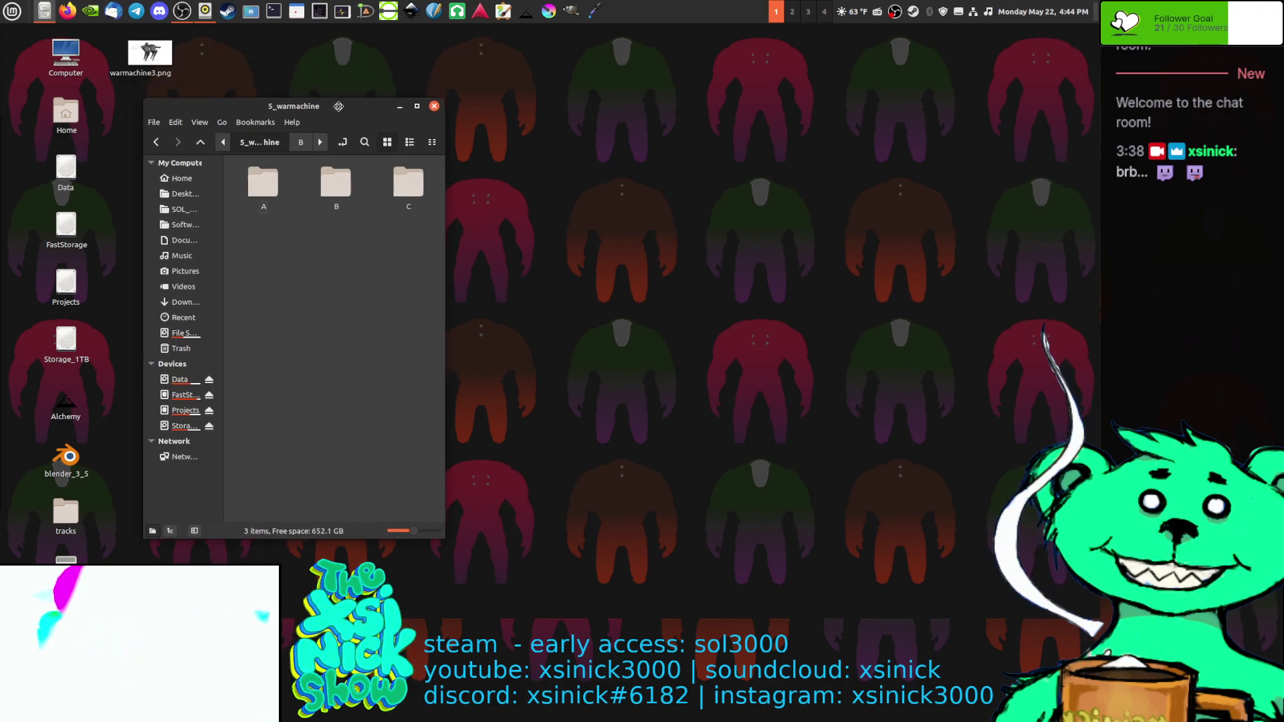
{"action": "left_click_drag", "start_coordinate": [326, 61], "coordinate": [345, 106]}
{"action": "left_click_drag", "start_coordinate": [600, 155], "coordinate": [592, 164]}
{"action": "double_click", "coordinate": [589, 169]}
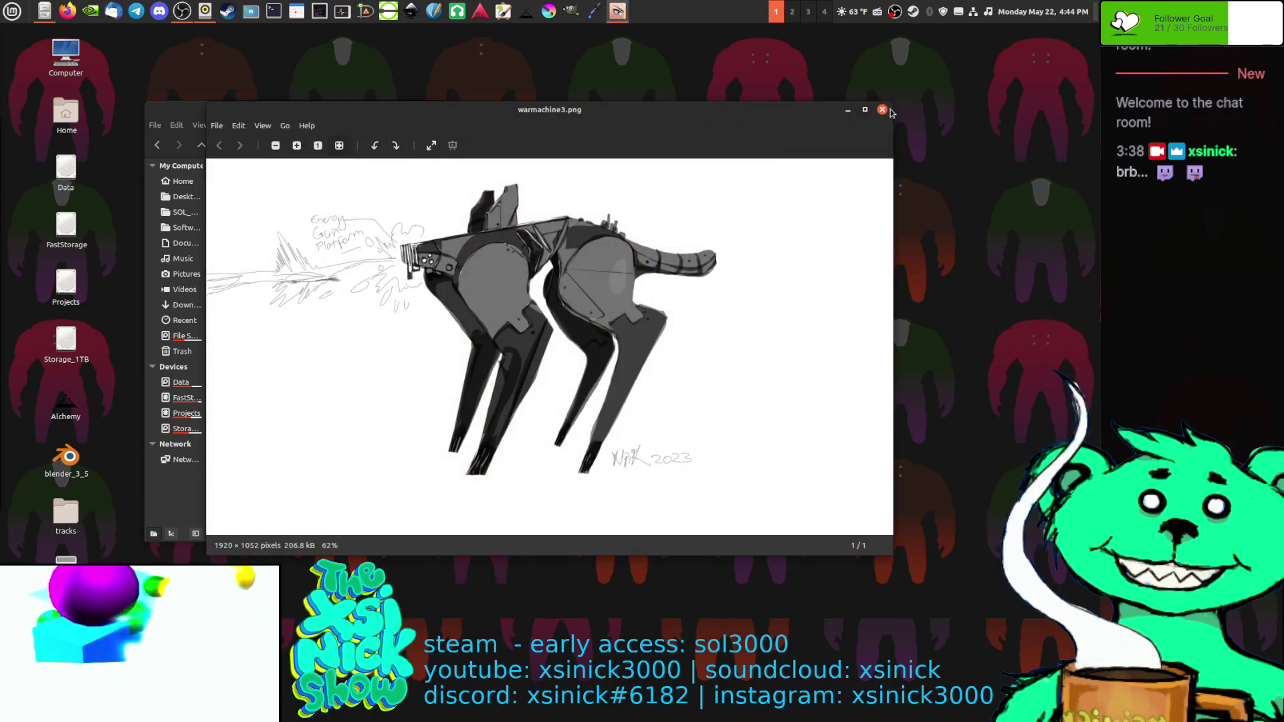
{"action": "left_click", "coordinate": [883, 110]}
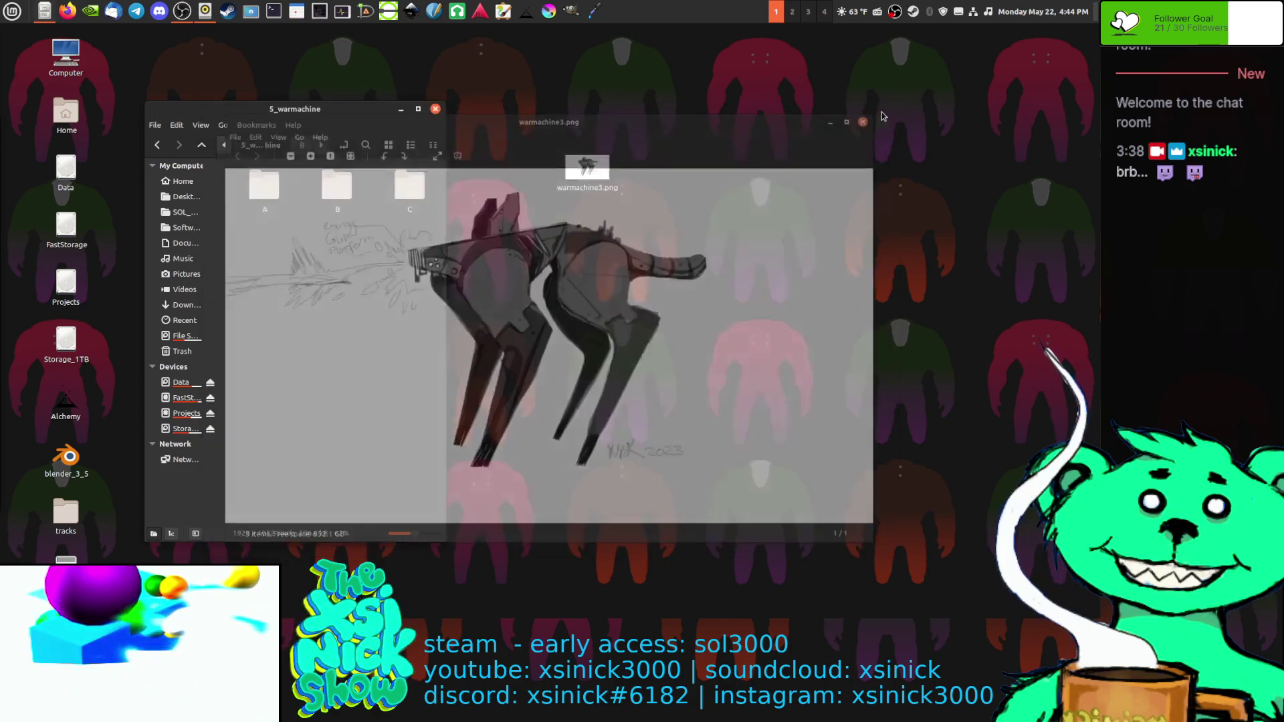
Move warmachine3.png from the desktop into folder C
{"action": "mouse_move", "coordinate": [582, 229]}
{"action": "left_mouse_down"}
{"action": "mouse_move", "coordinate": [461, 261]}
{"action": "mouse_move", "coordinate": [418, 232]}
{"action": "mouse_move", "coordinate": [381, 275]}
{"action": "left_mouse_up"}
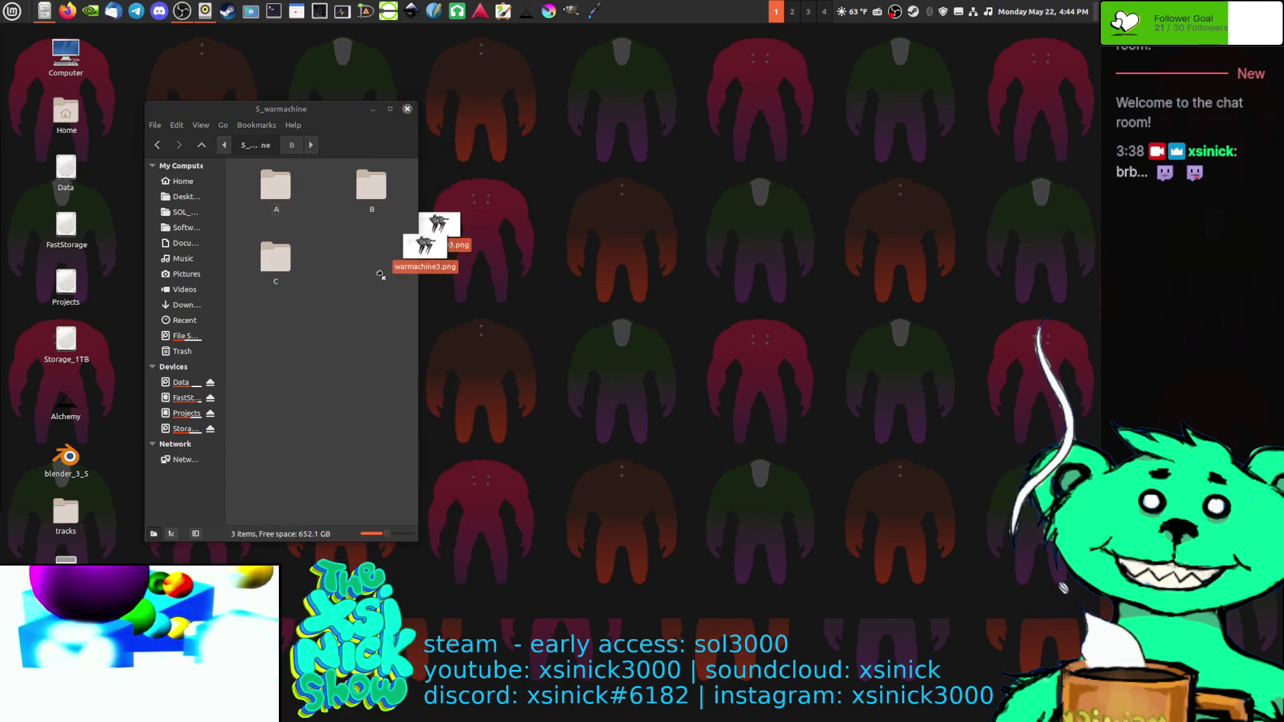
{"action": "left_click_drag", "start_coordinate": [274, 267], "coordinate": [274, 267]}
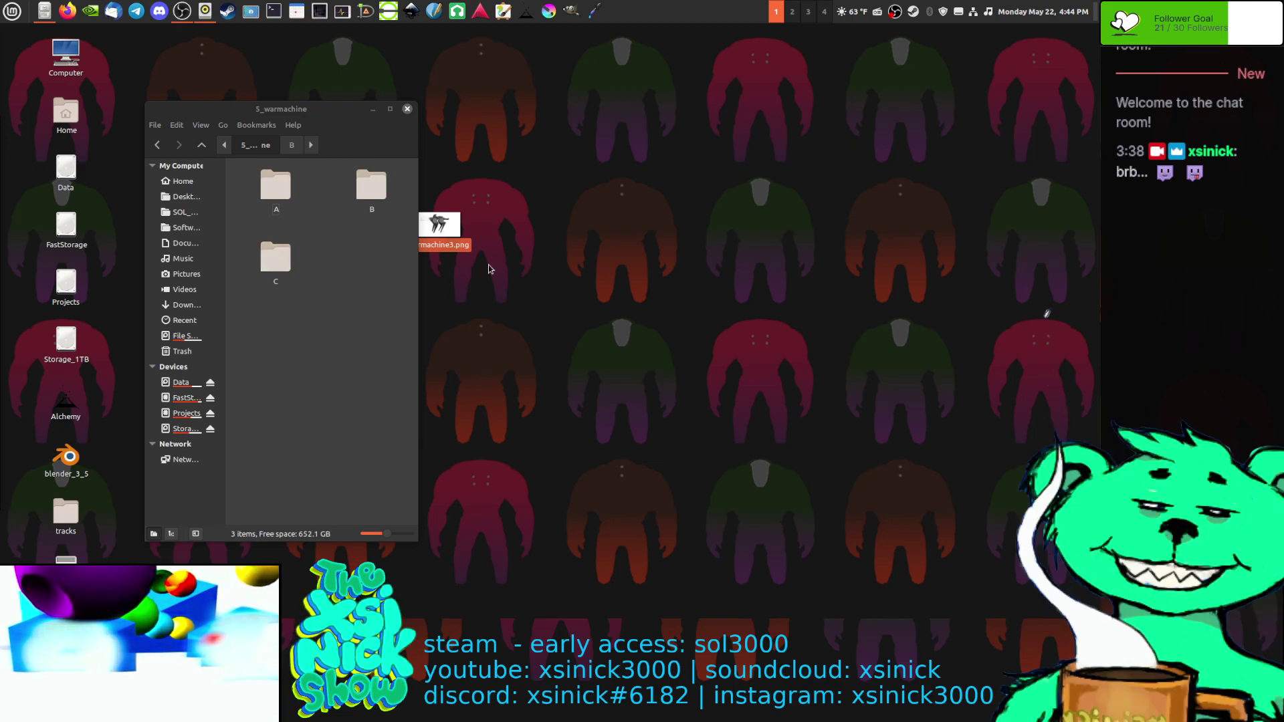
{"action": "double_click", "coordinate": [276, 264]}
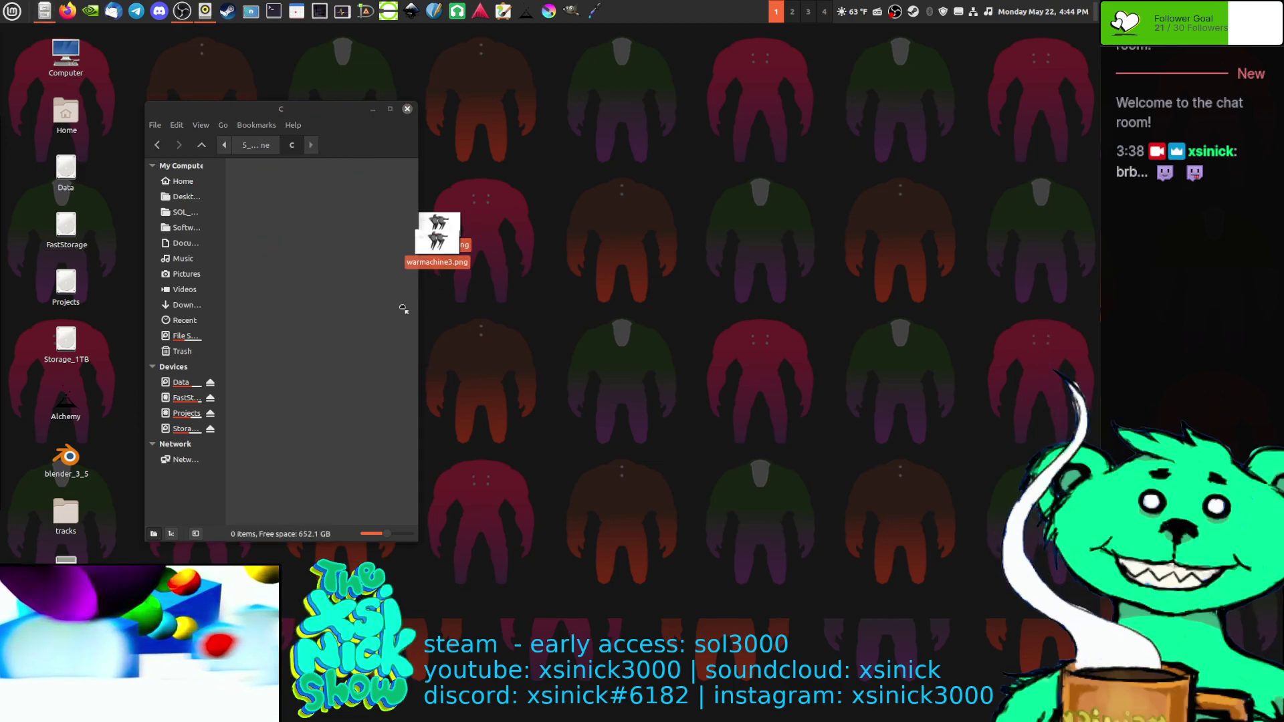
{"action": "left_click_drag", "start_coordinate": [458, 224], "coordinate": [333, 290]}
Permanently delete the leftover desktop copy of warmachine3.png
{"action": "left_click_drag", "start_coordinate": [566, 211], "coordinate": [432, 271]}
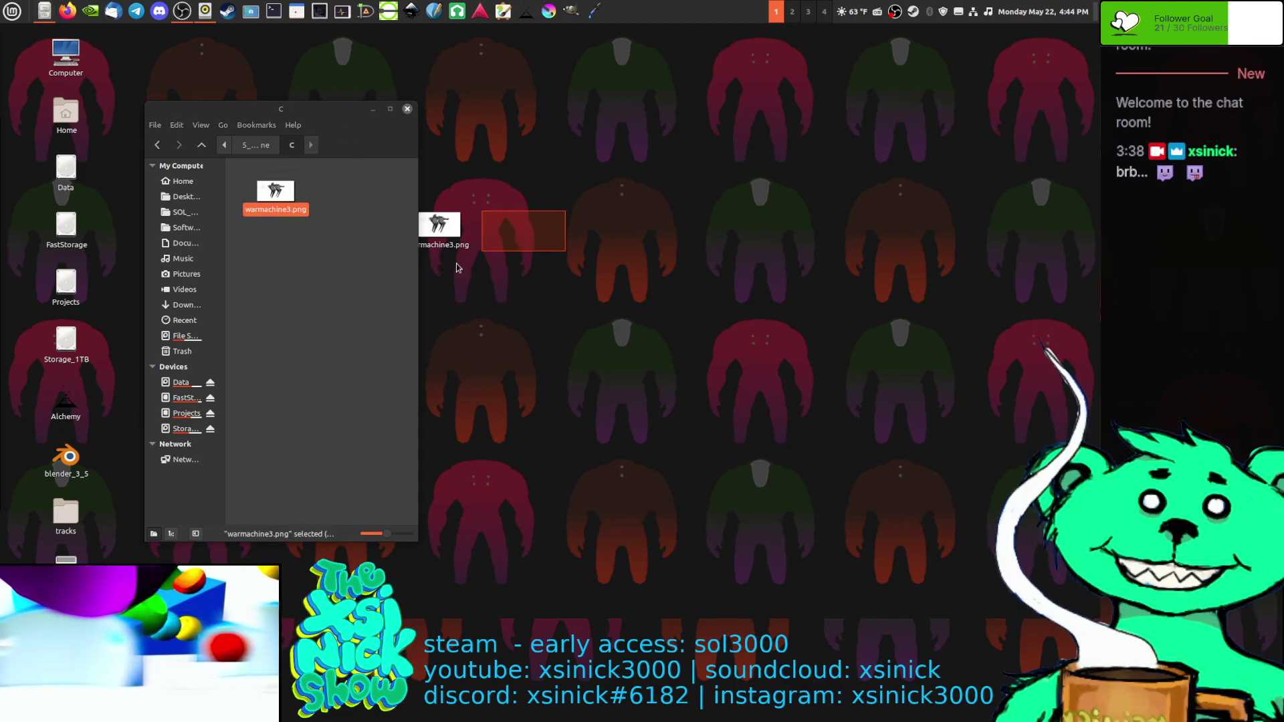
{"action": "key", "text": "shift+Delete"}
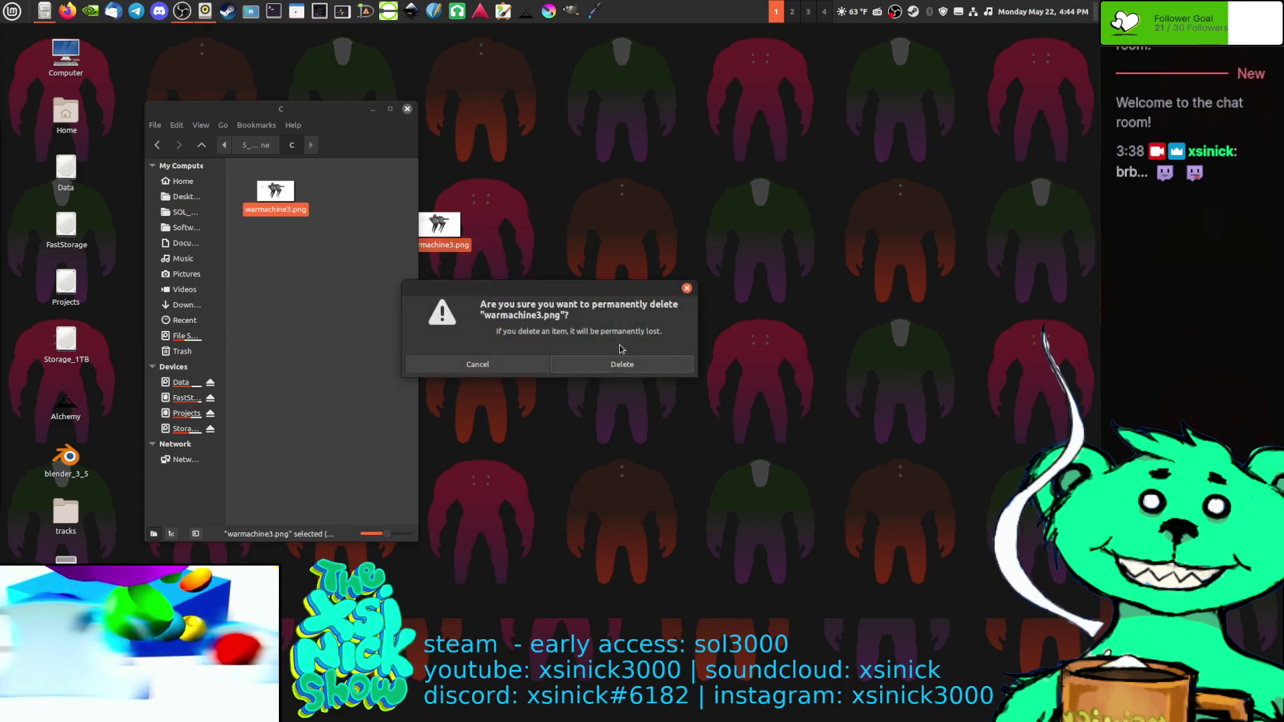
{"action": "left_click", "coordinate": [619, 353]}
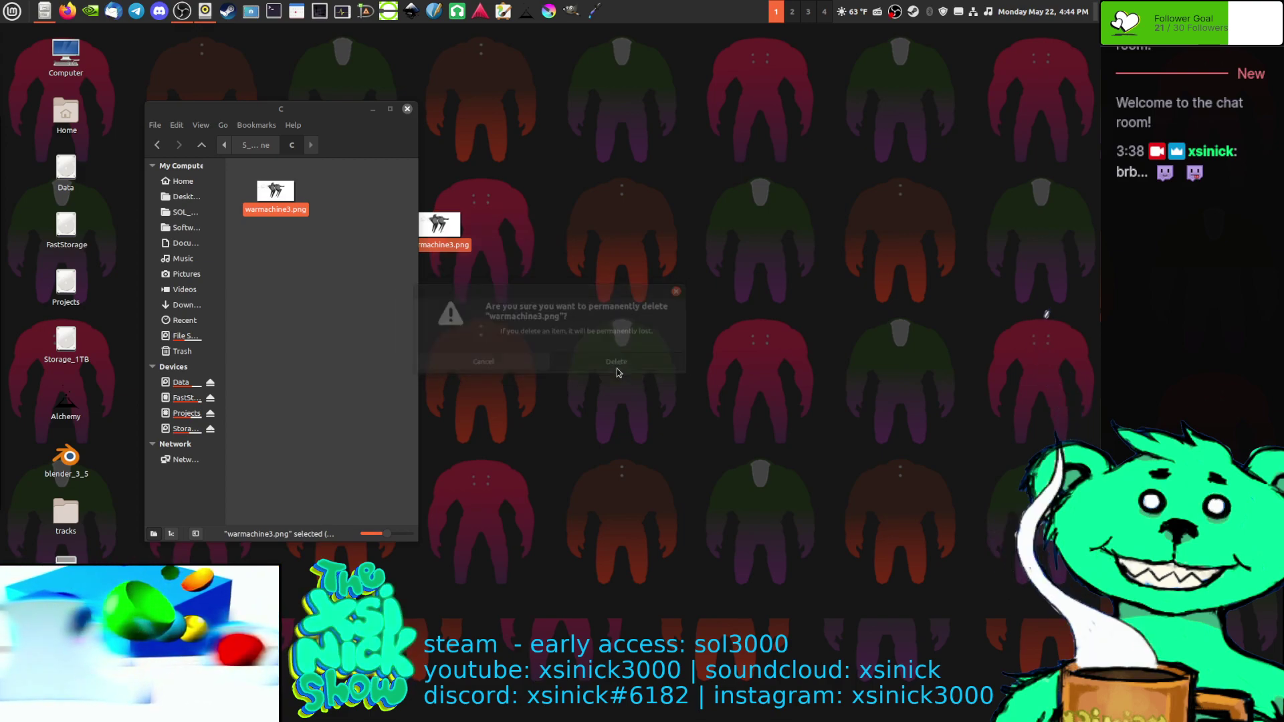
{"action": "right_click", "coordinate": [279, 198]}
{"action": "mouse_move", "coordinate": [311, 219]}
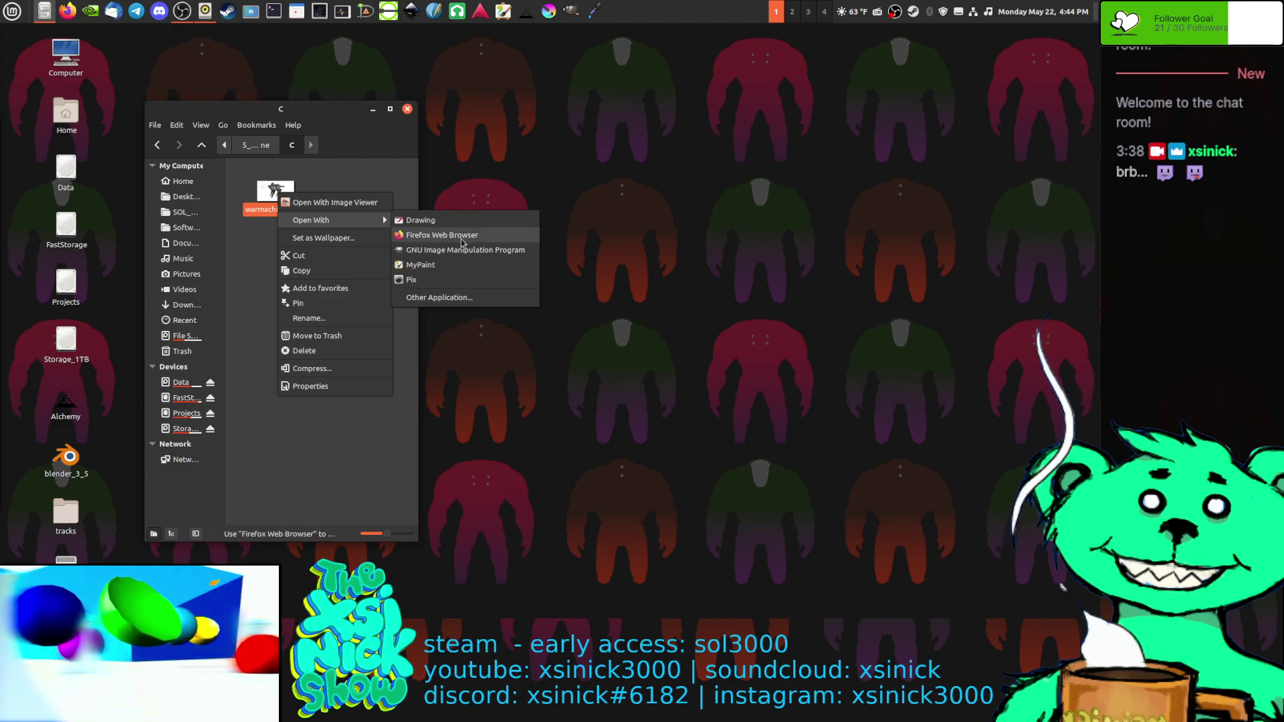
Open warmachine3.png in GIMP and try out the Rectangle Select tool on the mech
{"action": "left_click", "coordinate": [463, 247]}
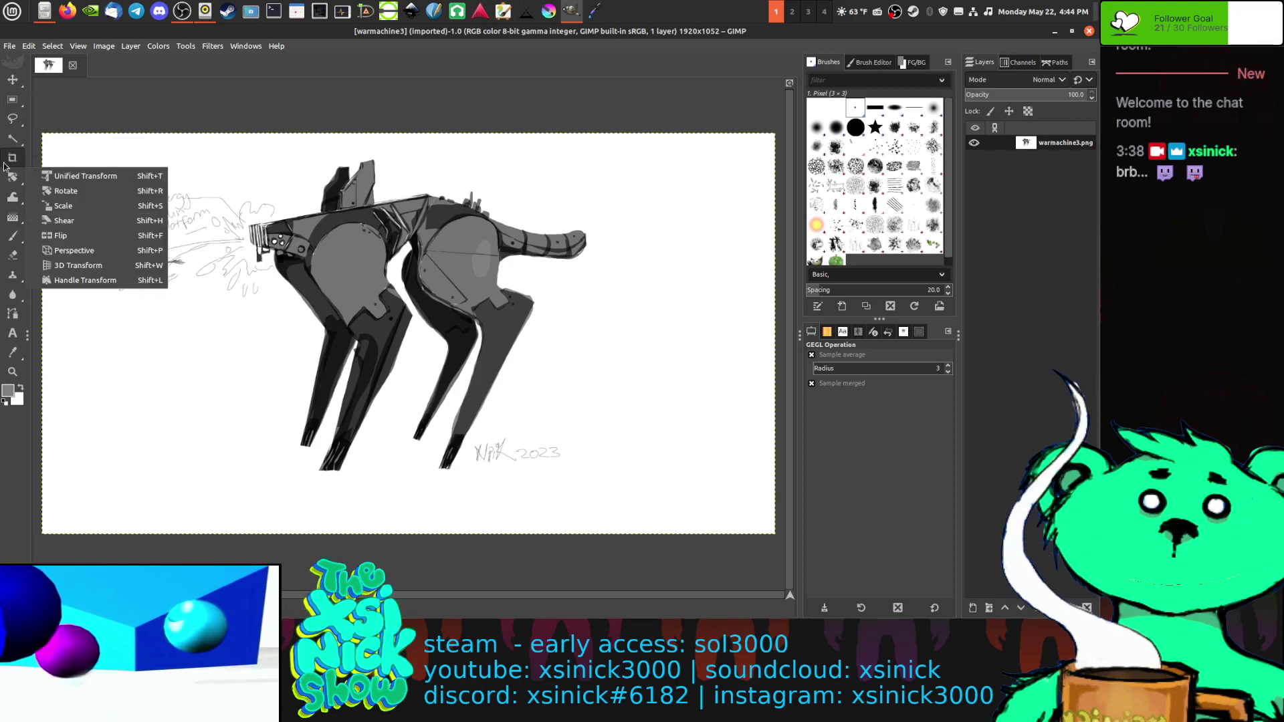
{"action": "mouse_move", "coordinate": [12, 99]}
{"action": "left_click", "coordinate": [72, 101]}
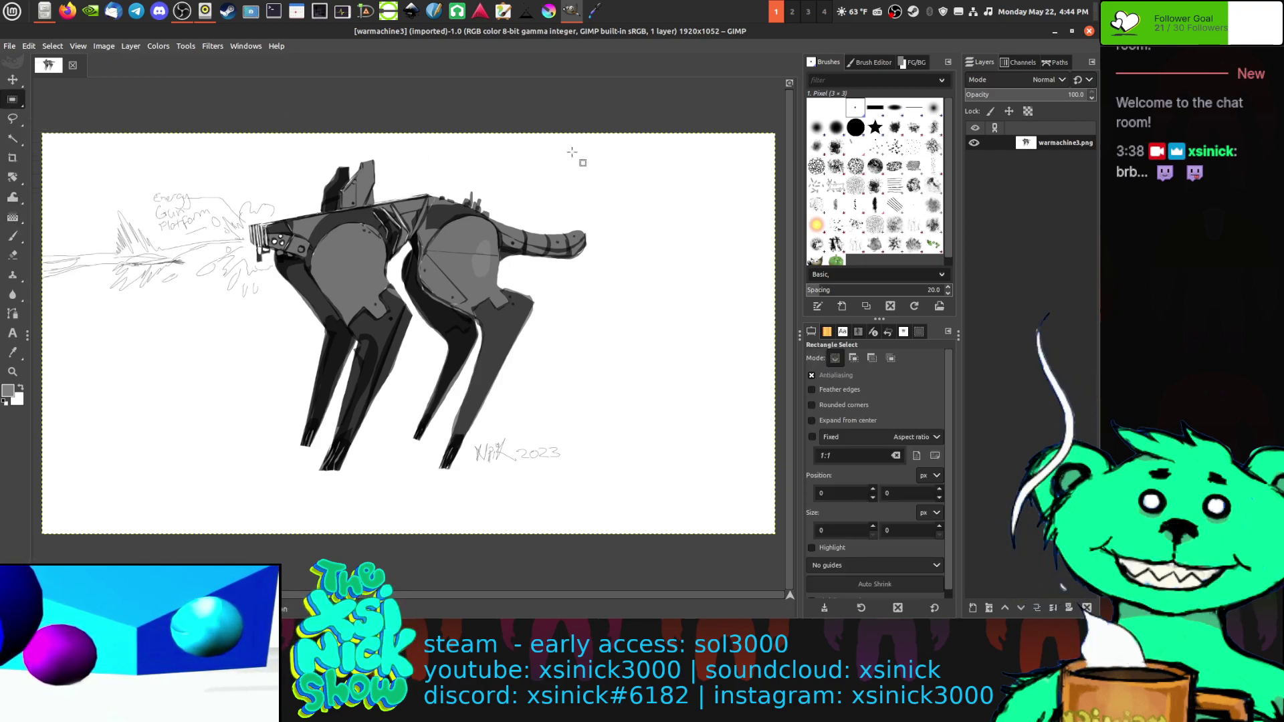
{"action": "key", "text": "ctrl"}
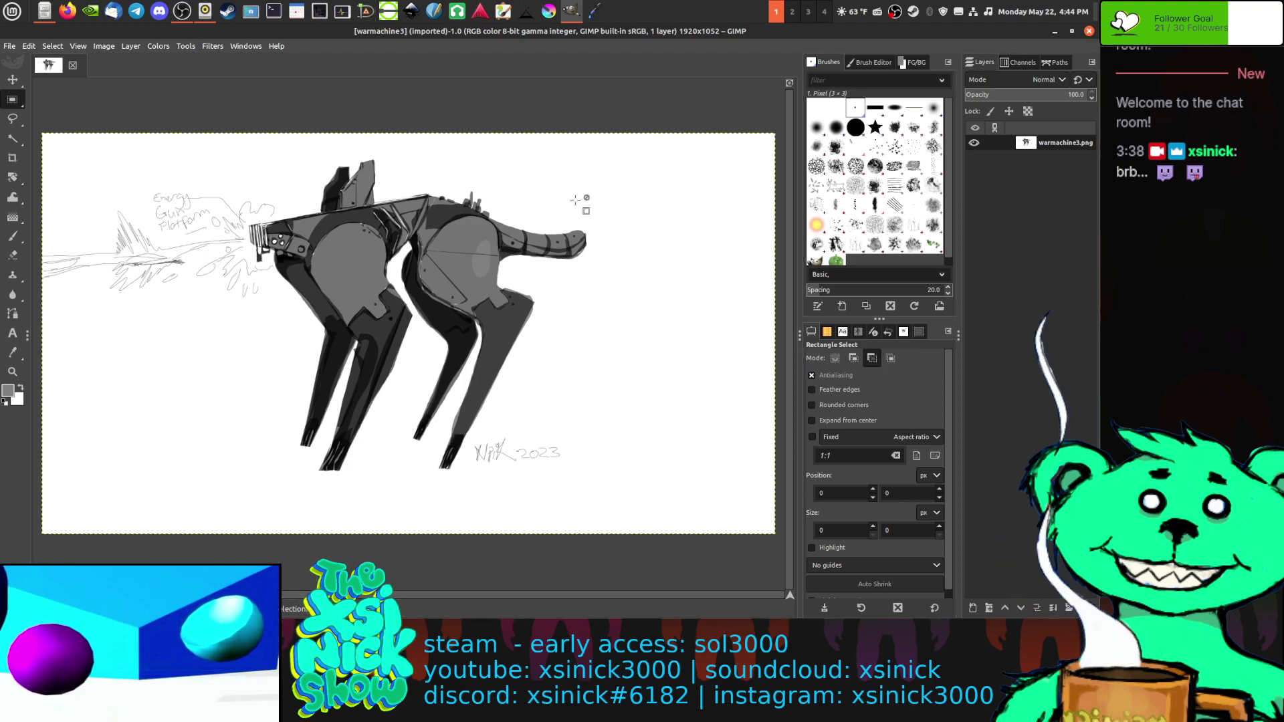
{"action": "left_click_drag", "start_coordinate": [611, 144], "coordinate": [322, 331]}
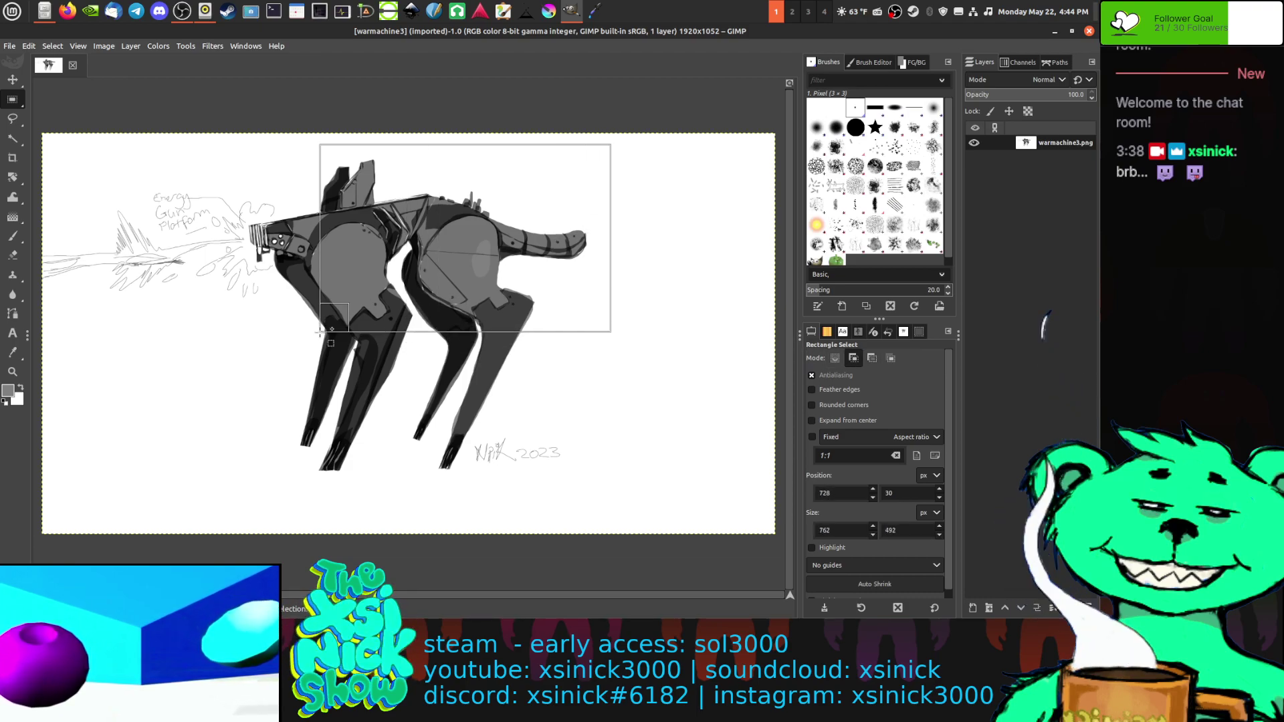
{"action": "left_click", "coordinate": [737, 289]}
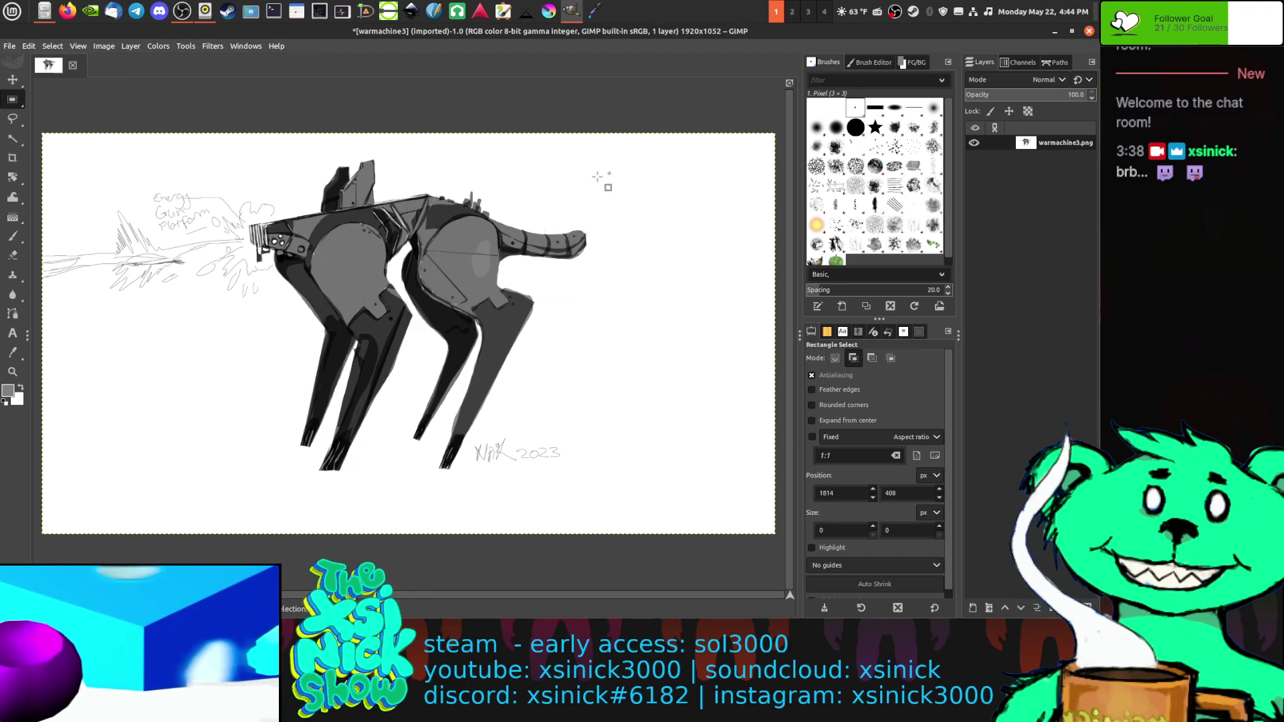
Draw a 971×971 square selection around the whole mech, positioned at 464, 3
{"action": "left_click_drag", "start_coordinate": [600, 177], "coordinate": [496, 286]}
{"action": "left_click", "coordinate": [718, 196]}
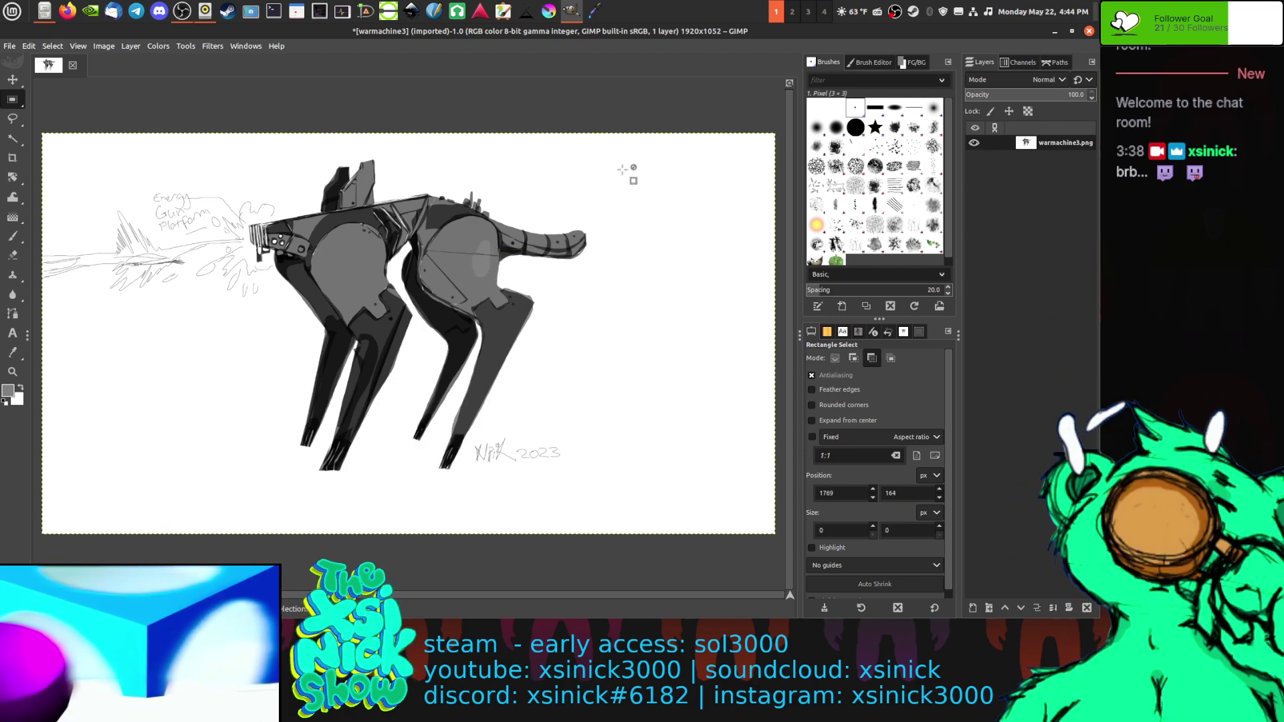
{"action": "mouse_move", "coordinate": [620, 153]}
{"action": "left_mouse_down"}
{"action": "mouse_move", "coordinate": [517, 309]}
{"action": "mouse_move", "coordinate": [473, 213]}
{"action": "left_mouse_up"}
{"action": "left_click", "coordinate": [693, 182]}
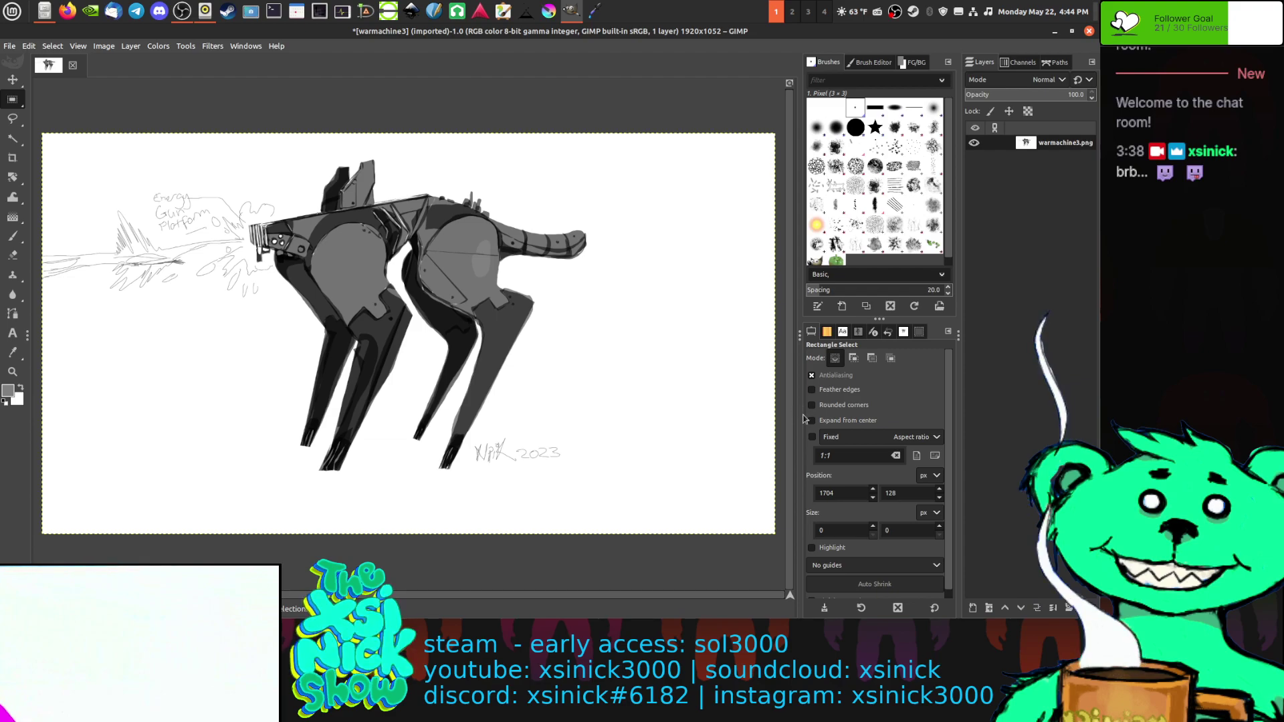
{"action": "left_click_drag", "start_coordinate": [605, 162], "coordinate": [296, 488]}
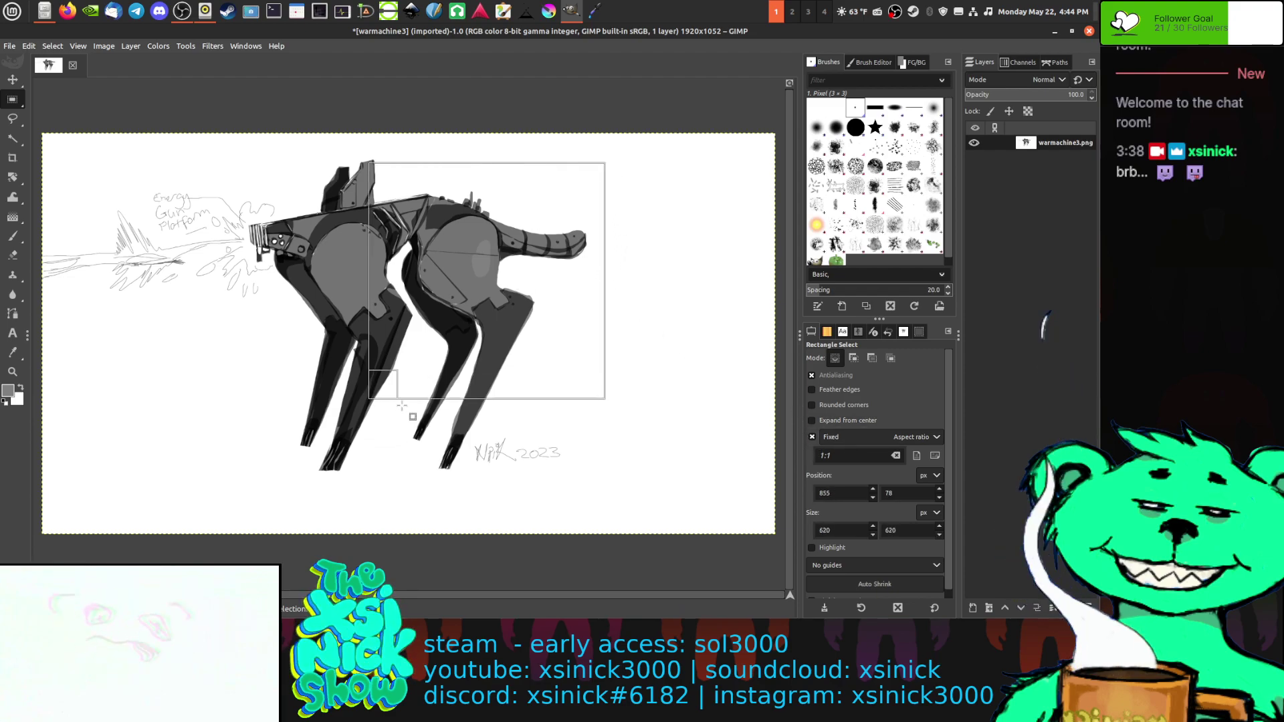
{"action": "left_click_drag", "start_coordinate": [289, 480], "coordinate": [234, 495]}
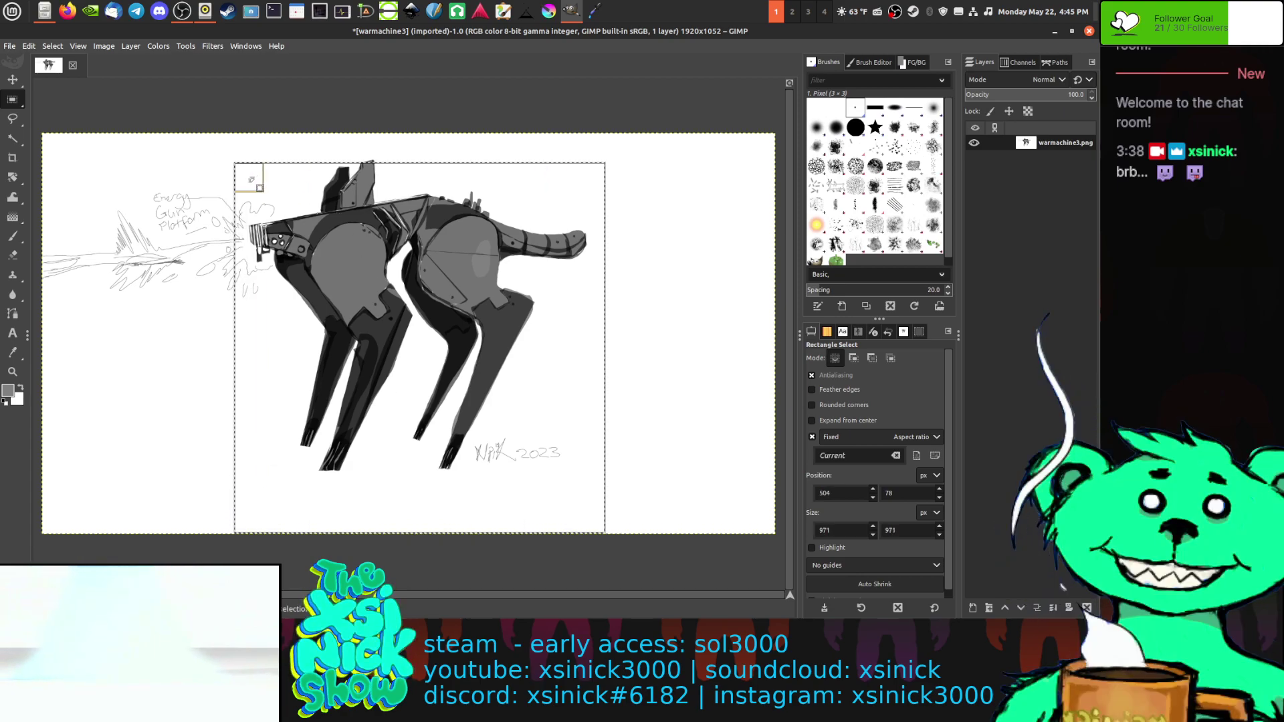
{"action": "left_click_drag", "start_coordinate": [370, 289], "coordinate": [354, 260]}
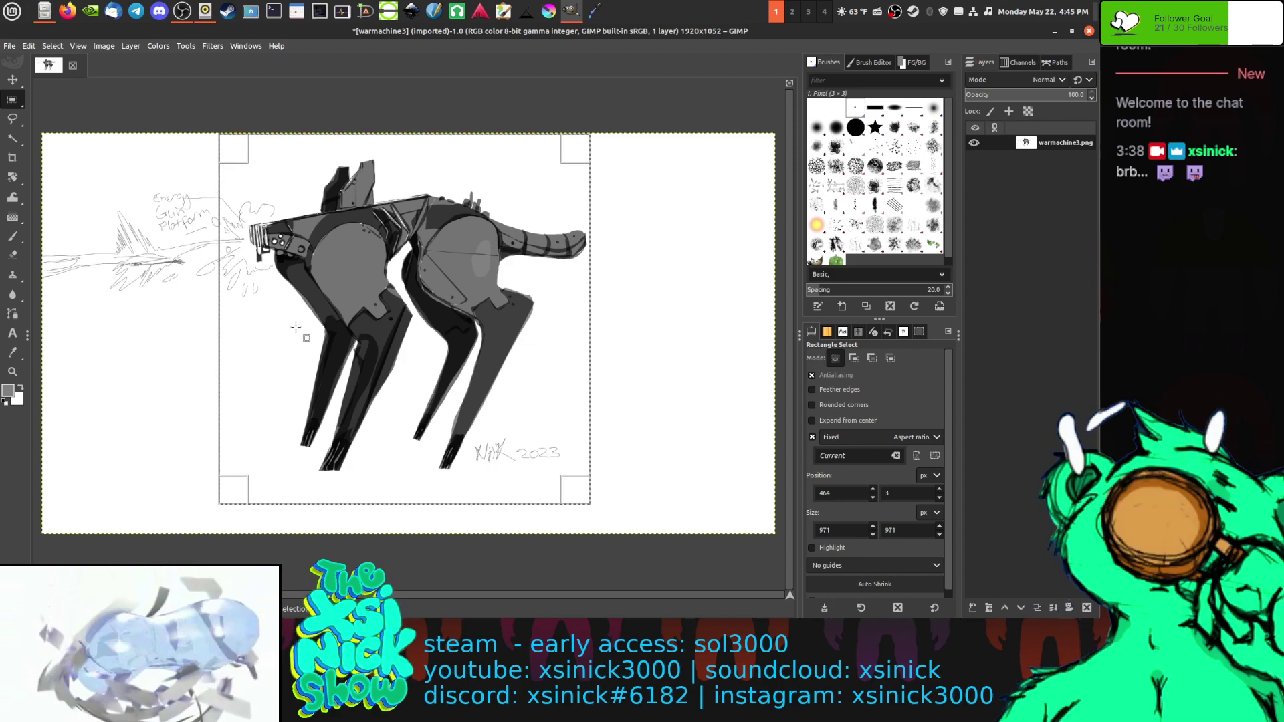
Crop the image to the 971×971 square selection
{"action": "left_click", "coordinate": [99, 47]}
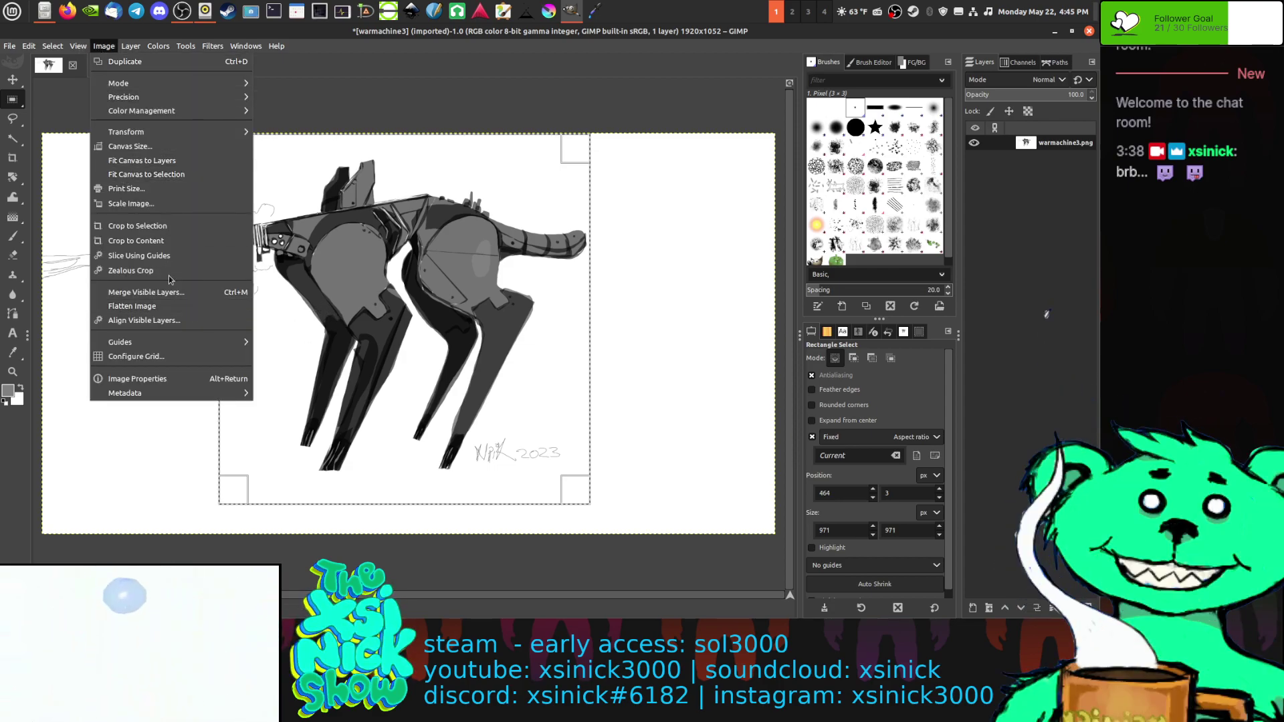
{"action": "left_click", "coordinate": [151, 226]}
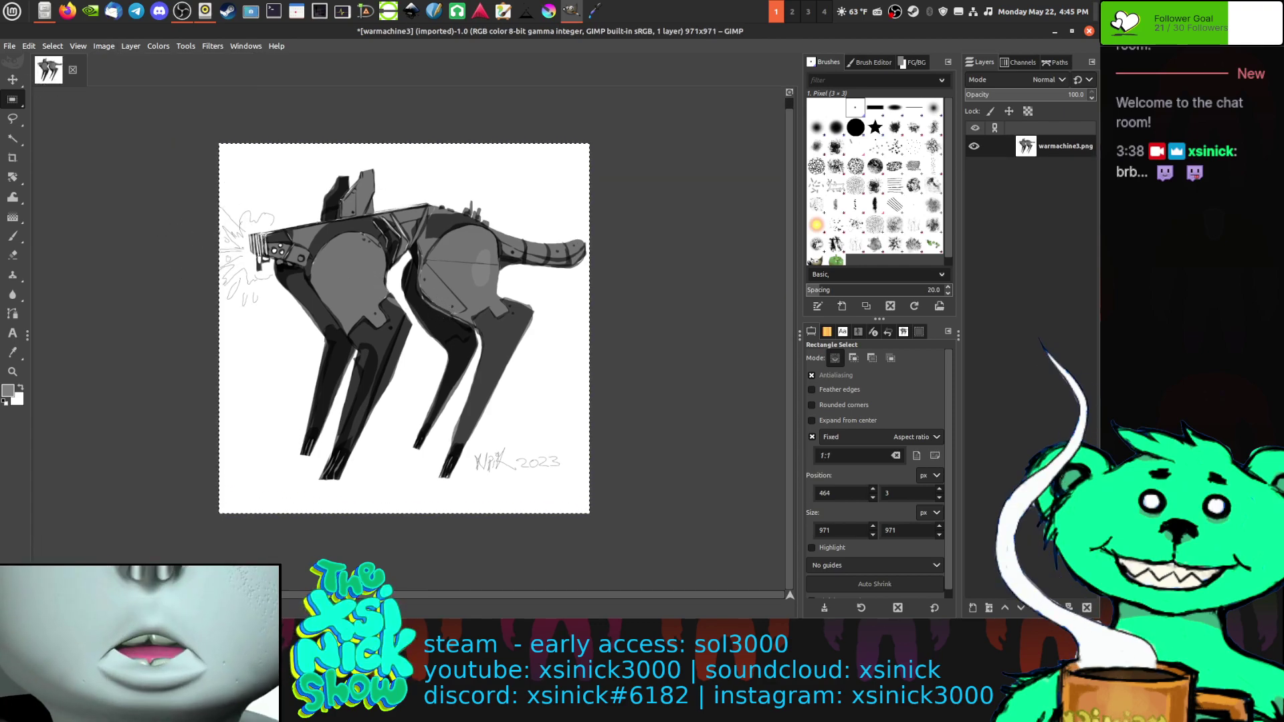
{"action": "left_click", "coordinate": [10, 45]}
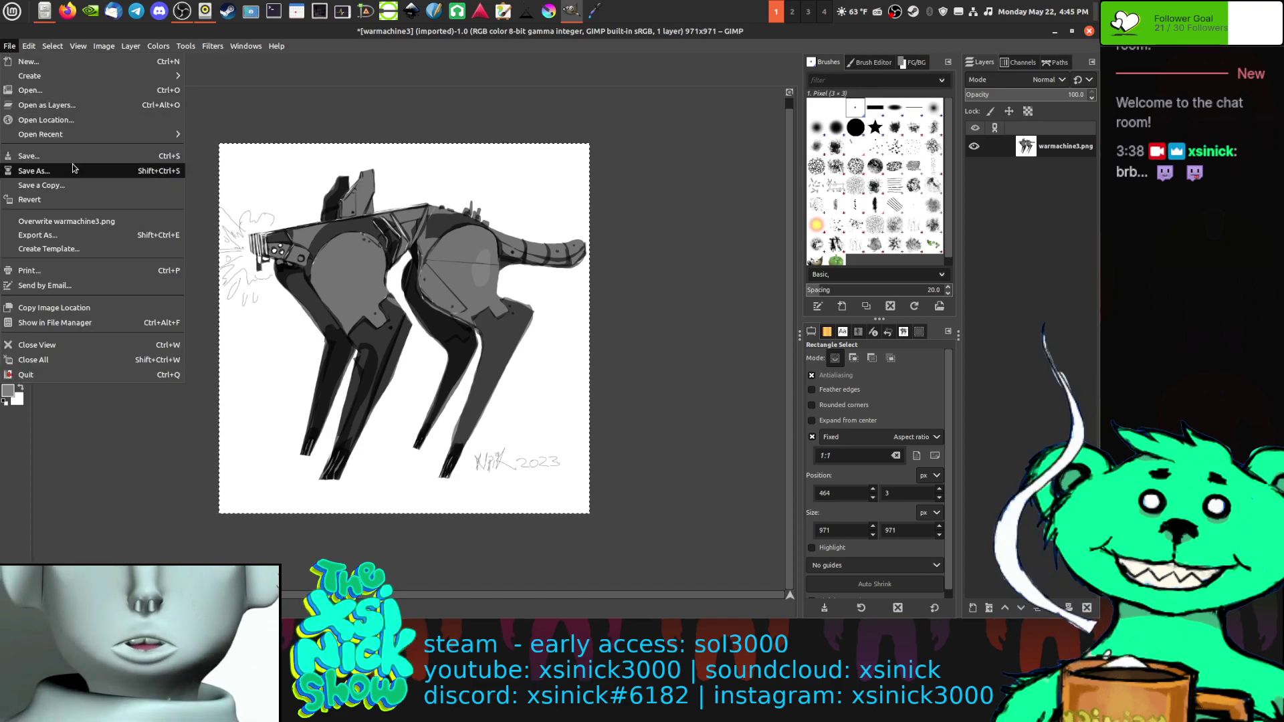
{"action": "left_click", "coordinate": [419, 113]}
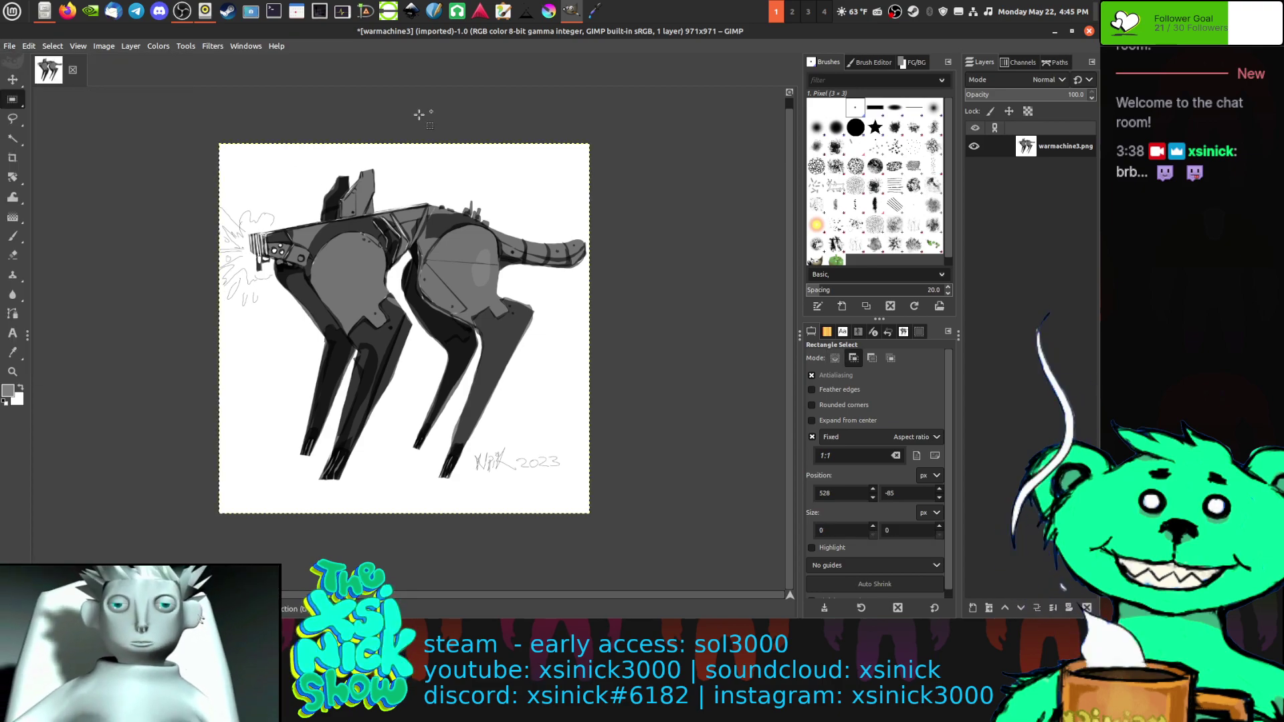
Export the cropped image as E5_warmachine3.png in folder C, then close GIMP
{"action": "key", "text": "ctrl+shift+e"}
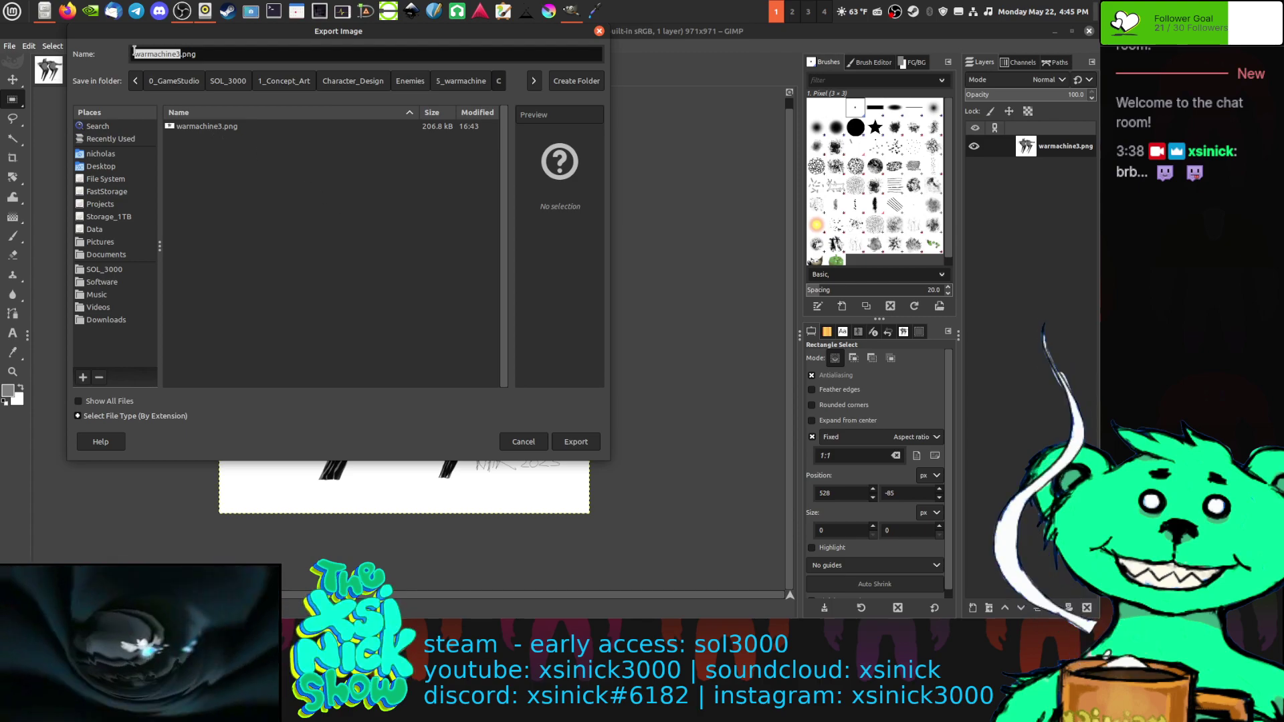
{"action": "left_click", "coordinate": [167, 54]}
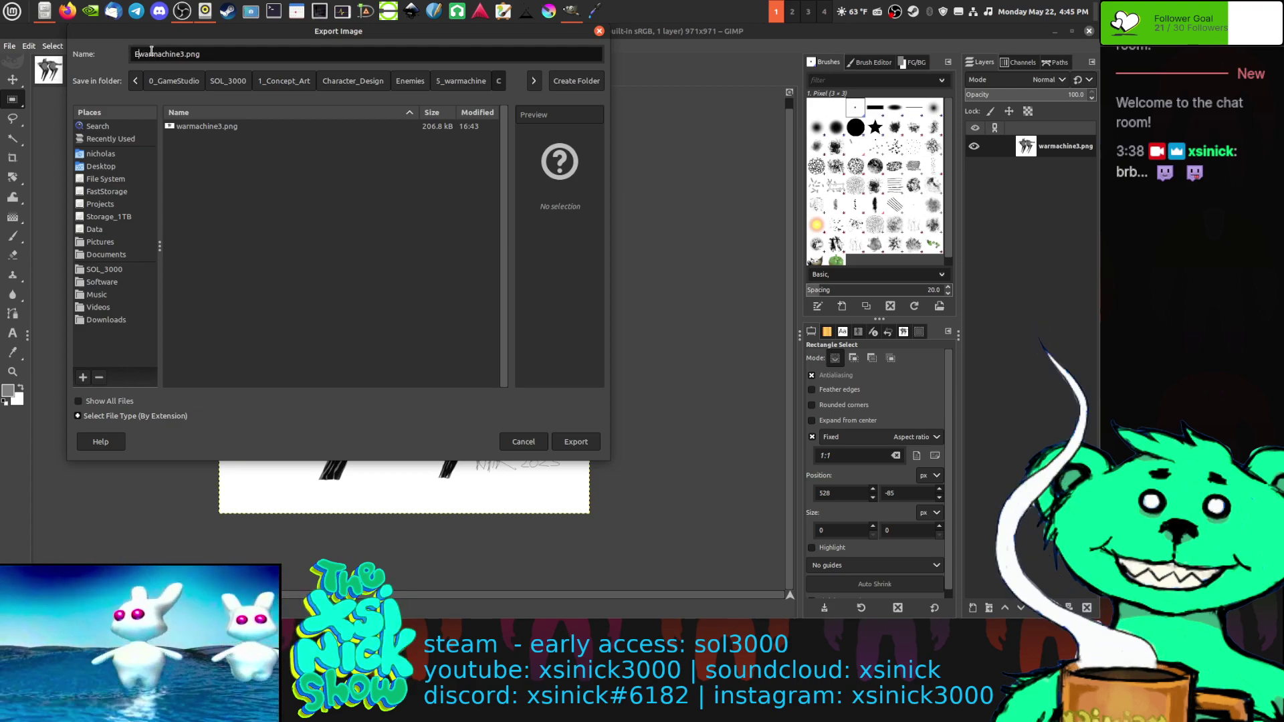
{"action": "left_click", "coordinate": [575, 441]}
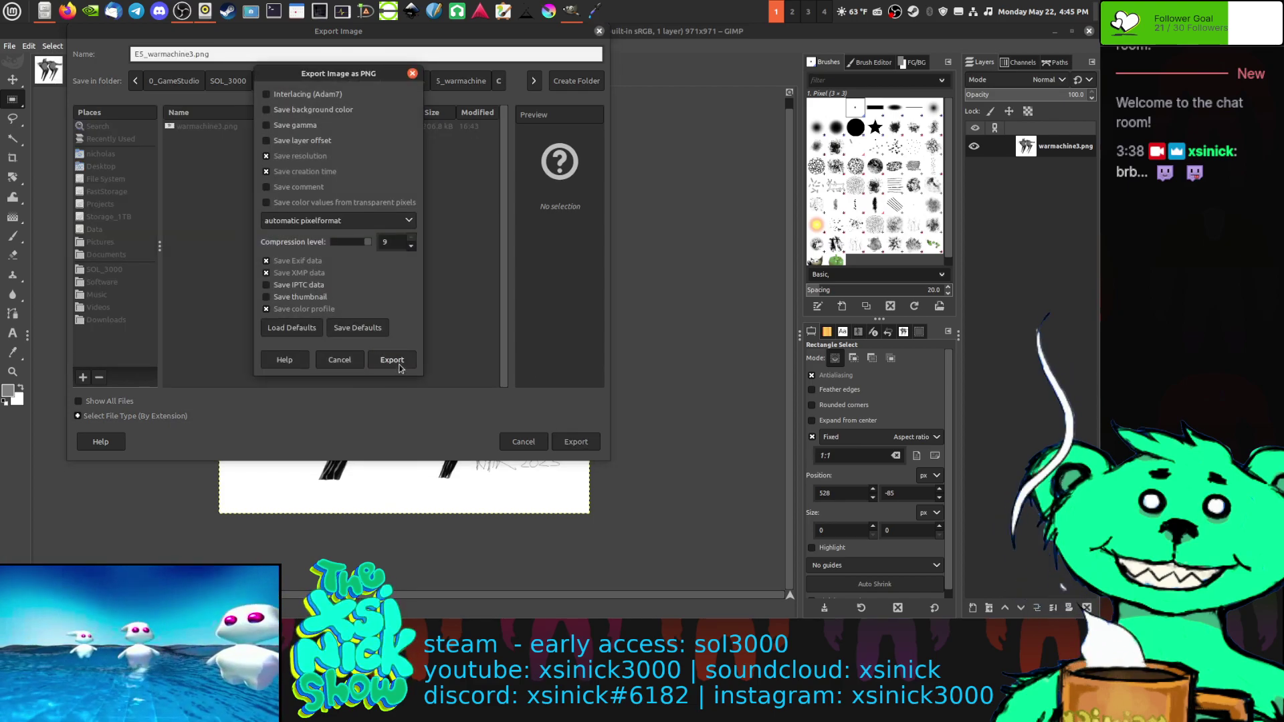
{"action": "left_click", "coordinate": [399, 365]}
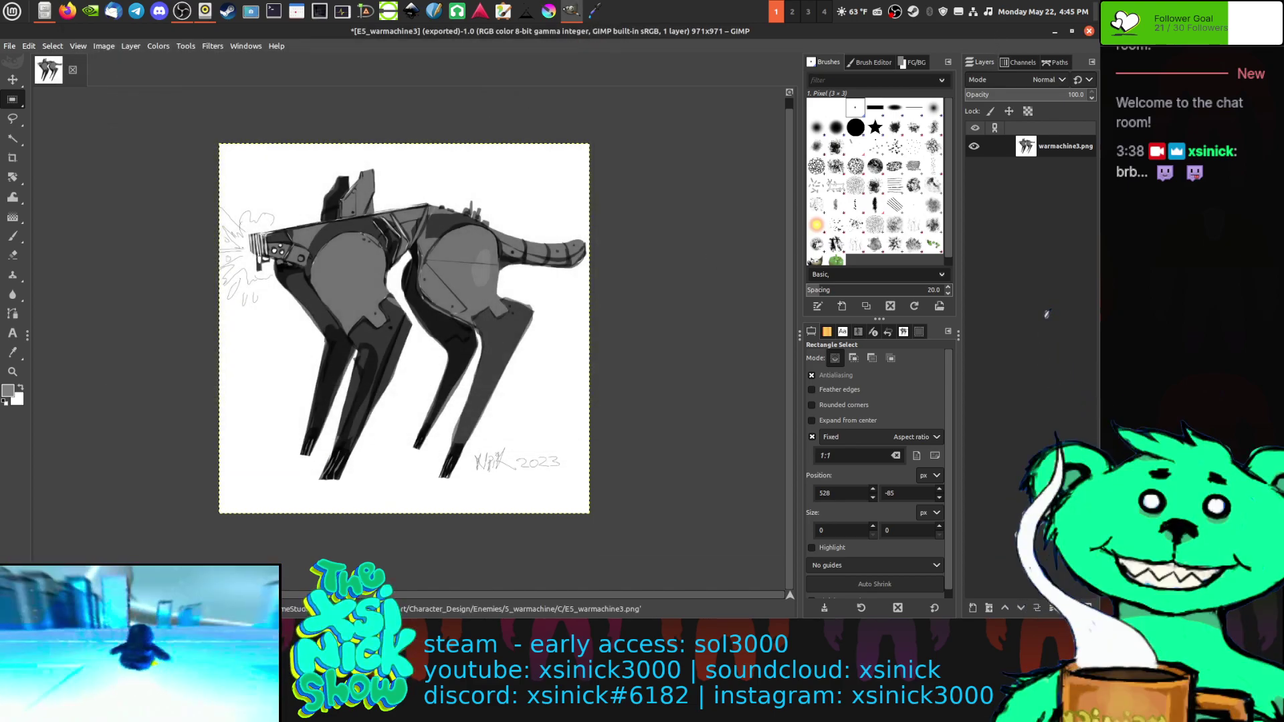
{"action": "left_click", "coordinate": [1088, 33]}
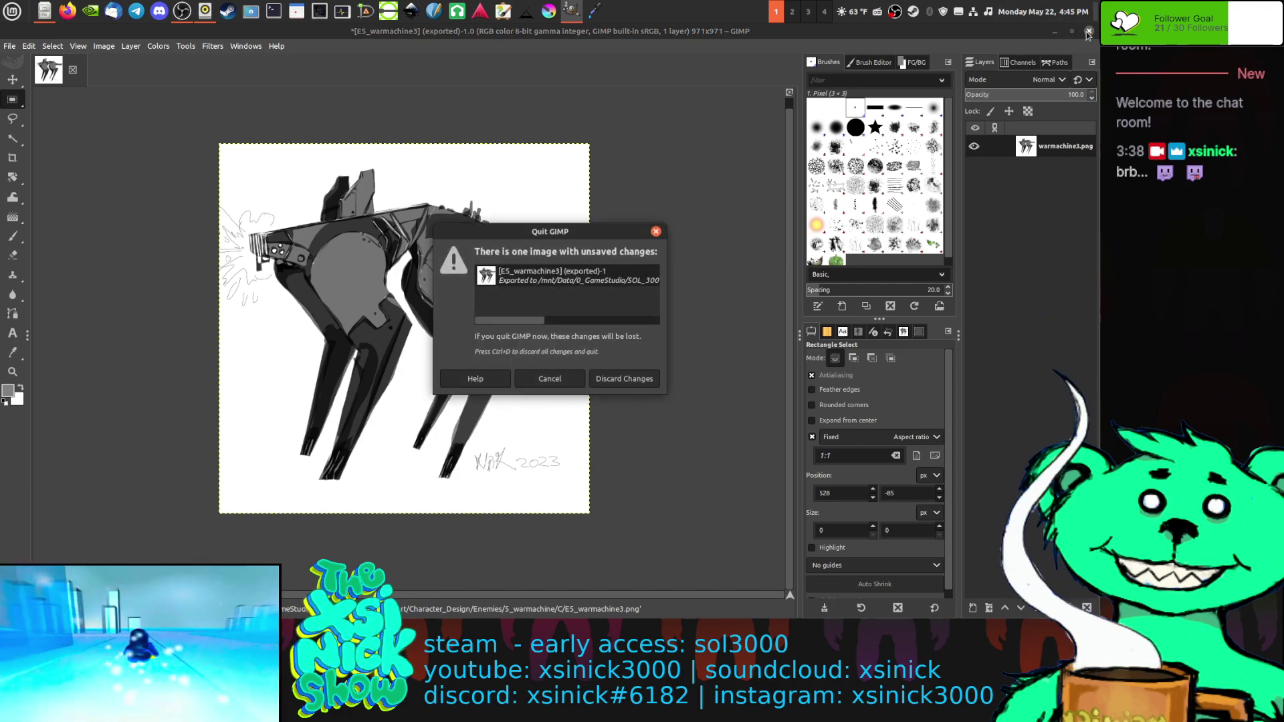
{"action": "left_click_drag", "start_coordinate": [539, 232], "coordinate": [575, 196]}
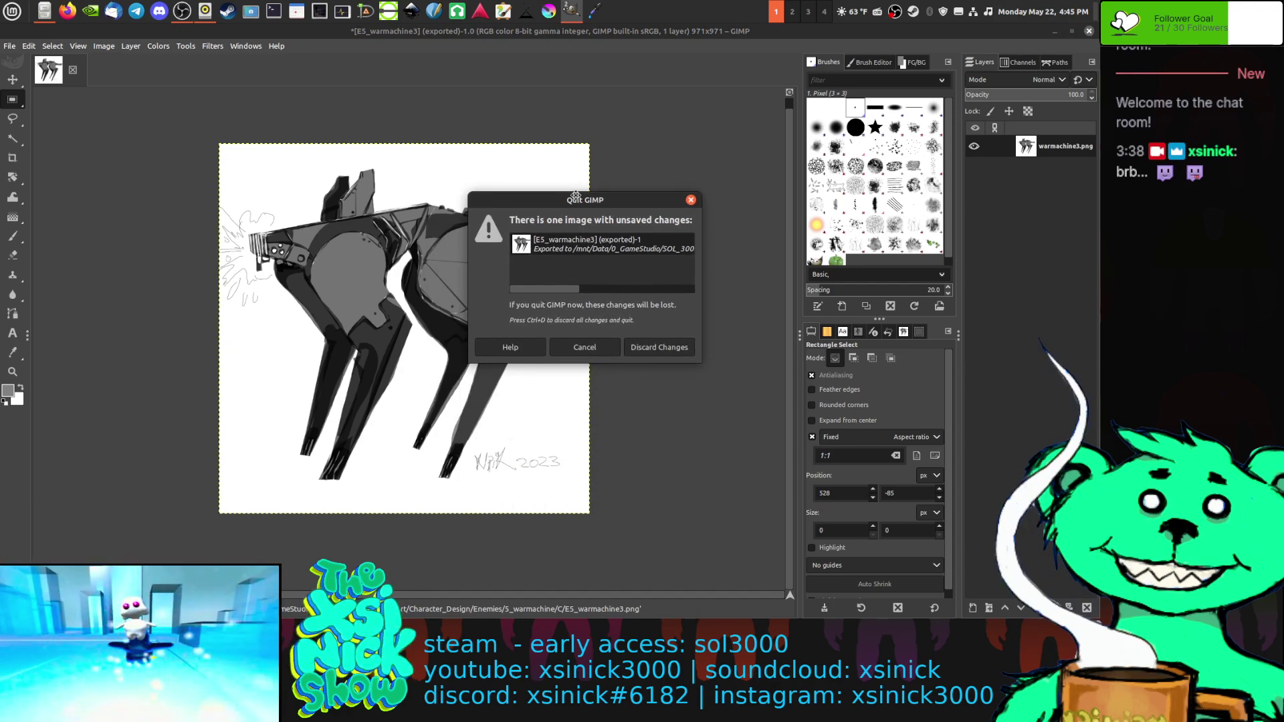
Discard GIMP's unsaved changes and reposition the file manager window
{"action": "left_click", "coordinate": [652, 354]}
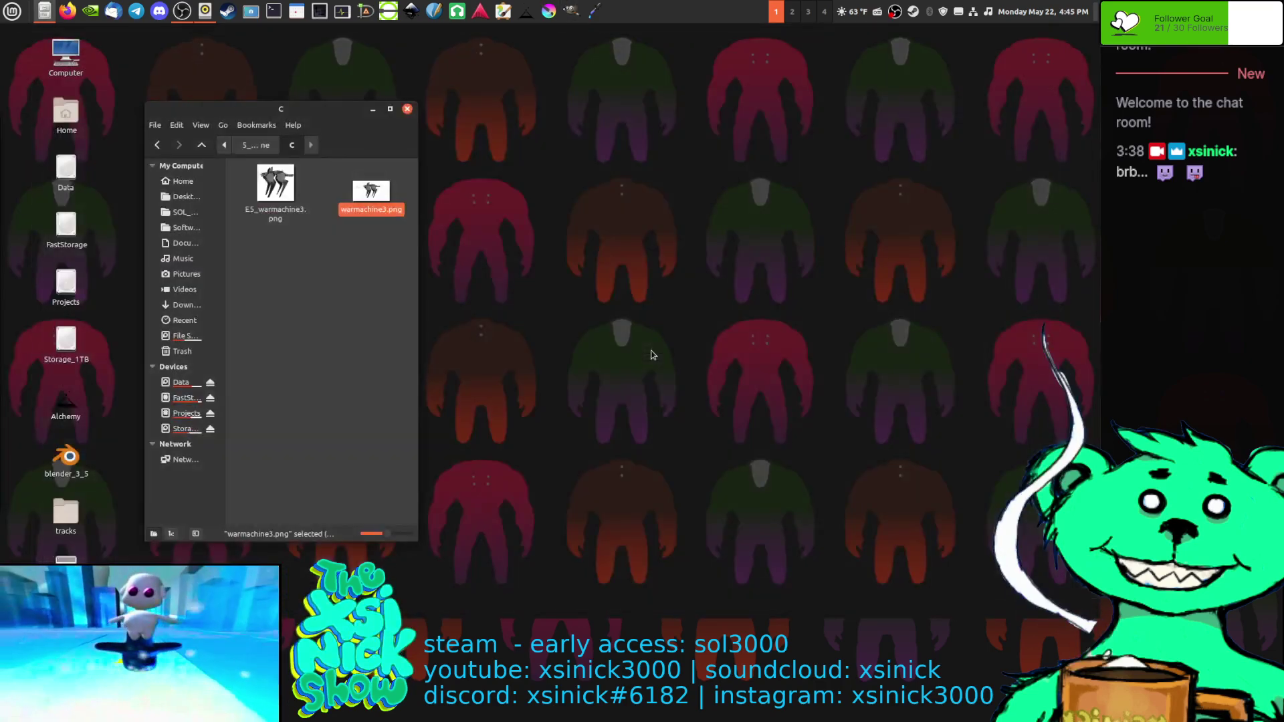
{"action": "mouse_move", "coordinate": [335, 151]}
{"action": "left_mouse_down"}
{"action": "mouse_move", "coordinate": [244, 66]}
{"action": "mouse_move", "coordinate": [205, 55]}
{"action": "left_mouse_up"}
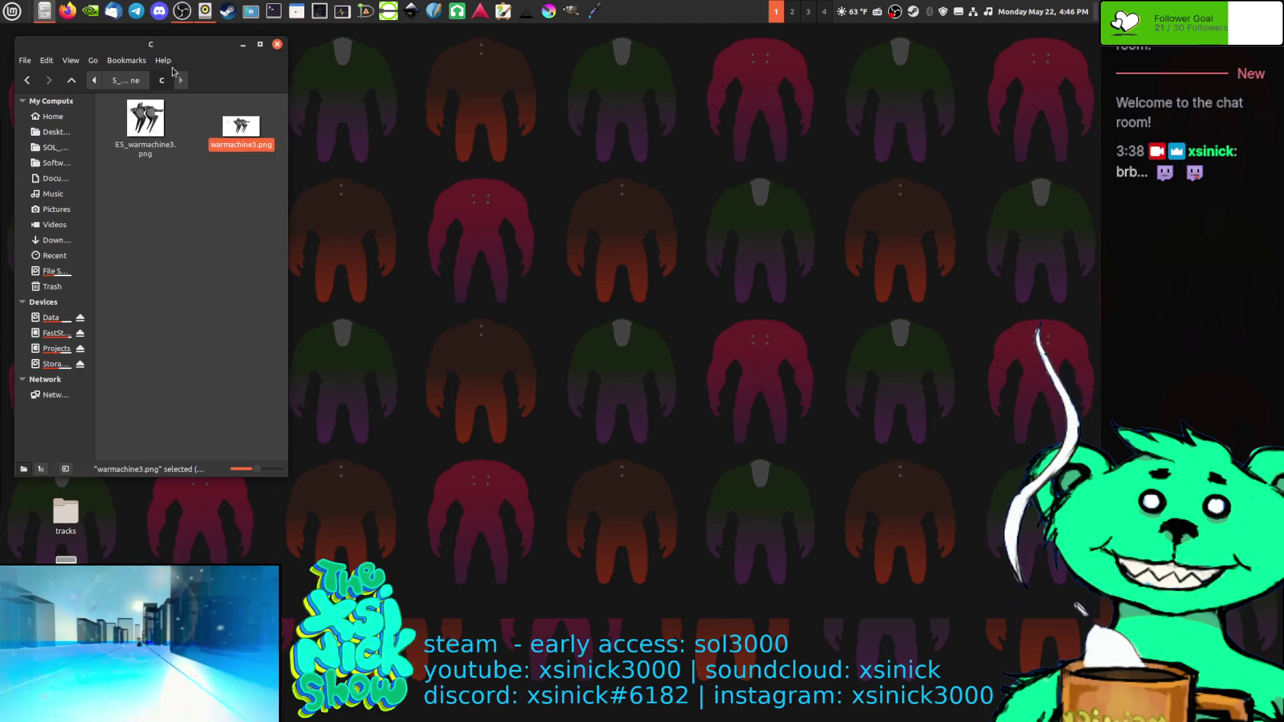
{"action": "mouse_move", "coordinate": [193, 55]}
{"action": "left_mouse_down"}
{"action": "mouse_move", "coordinate": [178, 163]}
{"action": "mouse_move", "coordinate": [197, 249]}
{"action": "mouse_move", "coordinate": [230, 244]}
{"action": "mouse_move", "coordinate": [181, 258]}
{"action": "left_mouse_up"}
{"action": "left_click", "coordinate": [181, 249]}
{"action": "left_click", "coordinate": [187, 231]}
Open stable-diffusion-webui in the Home folder and launch webui.sh
{"action": "left_click", "coordinate": [70, 348]}
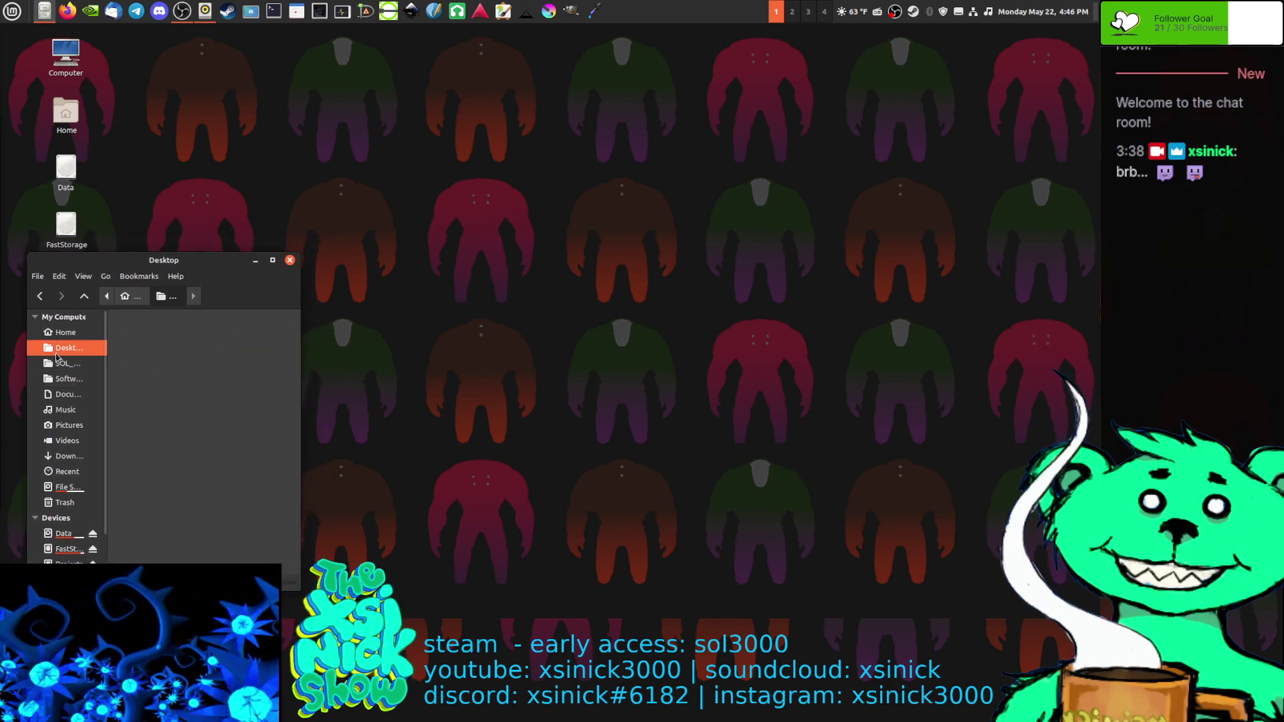
{"action": "left_click", "coordinate": [65, 333]}
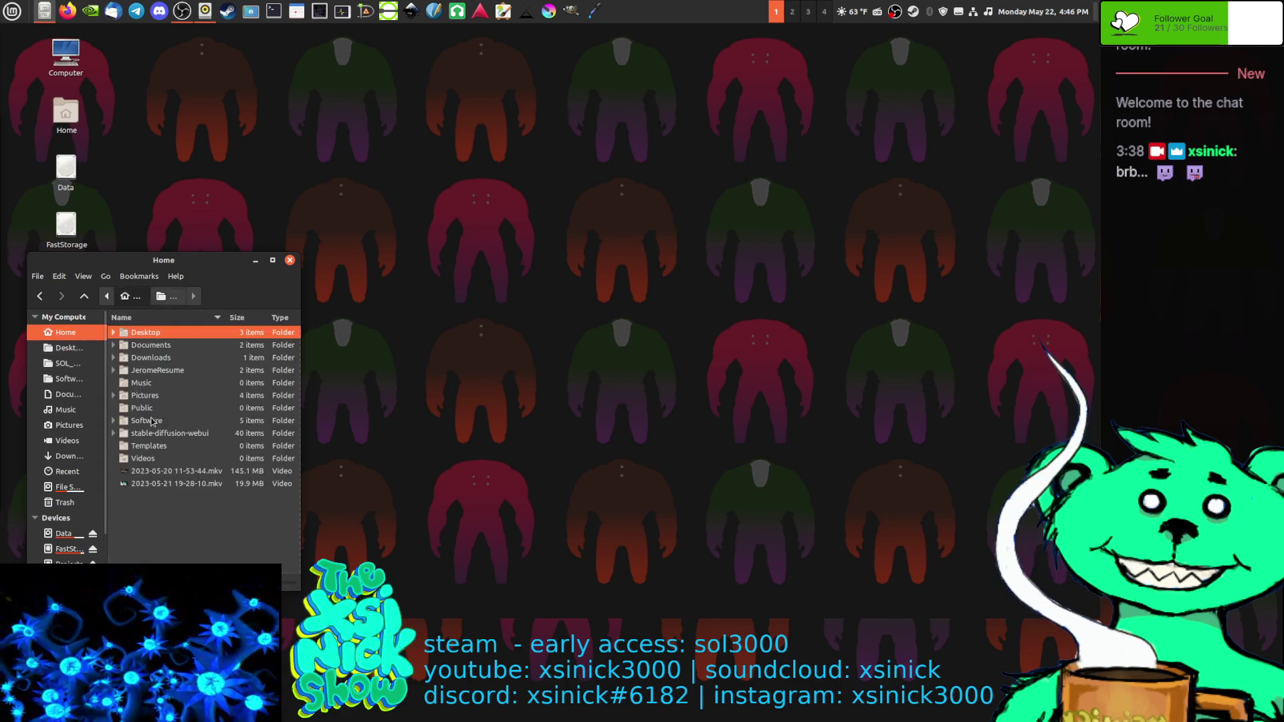
{"action": "double_click", "coordinate": [150, 433]}
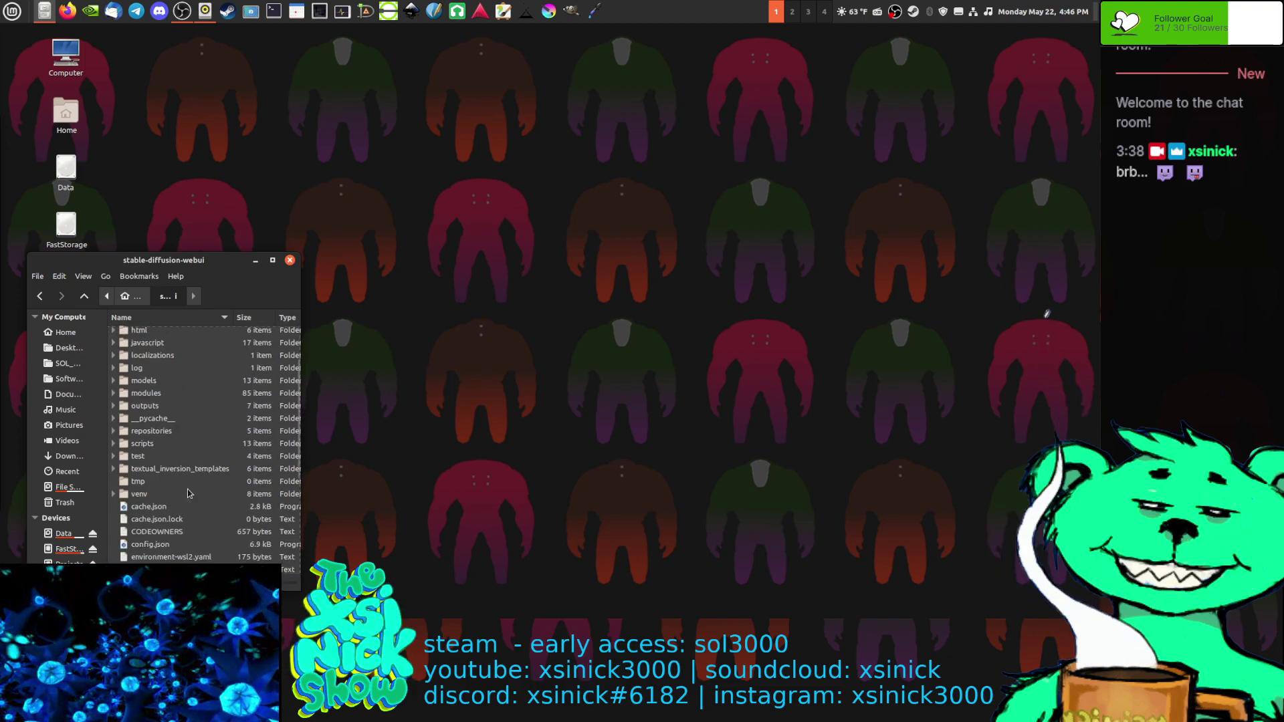
{"action": "scroll", "coordinate": [184, 485], "scroll_direction": "down", "scroll_amount": 3}
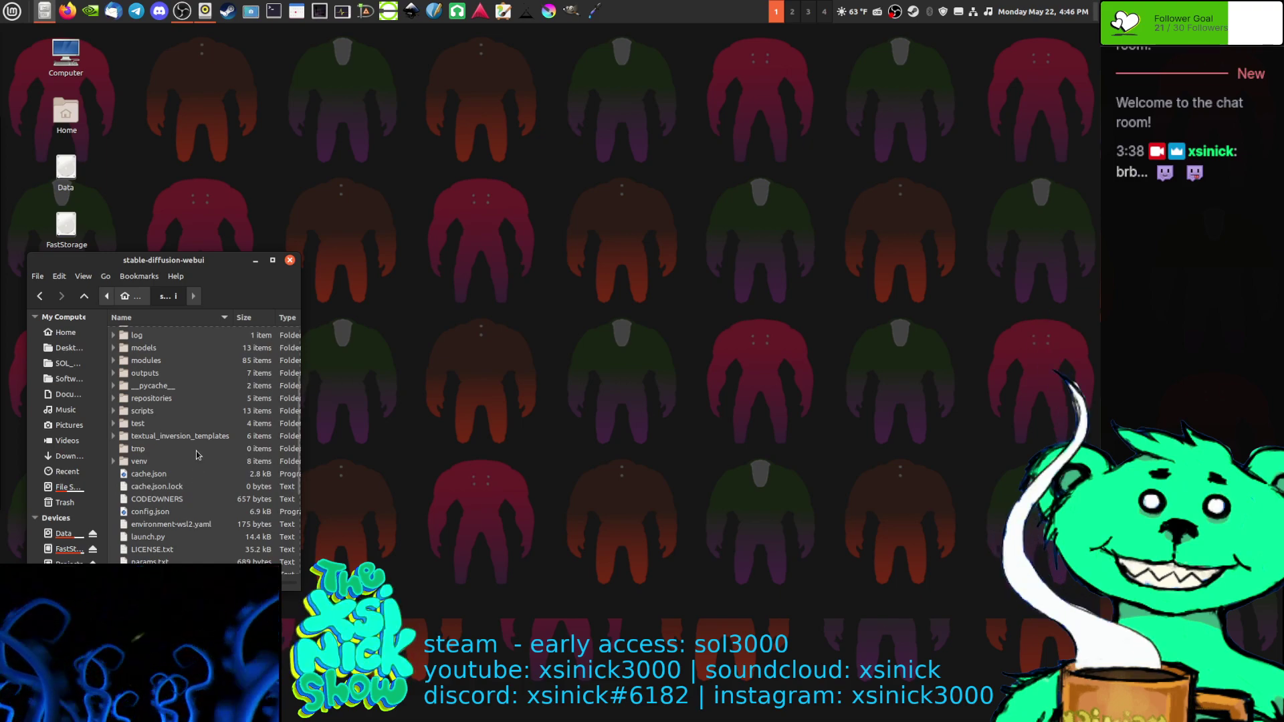
{"action": "scroll", "coordinate": [192, 451], "scroll_direction": "up", "scroll_amount": 3}
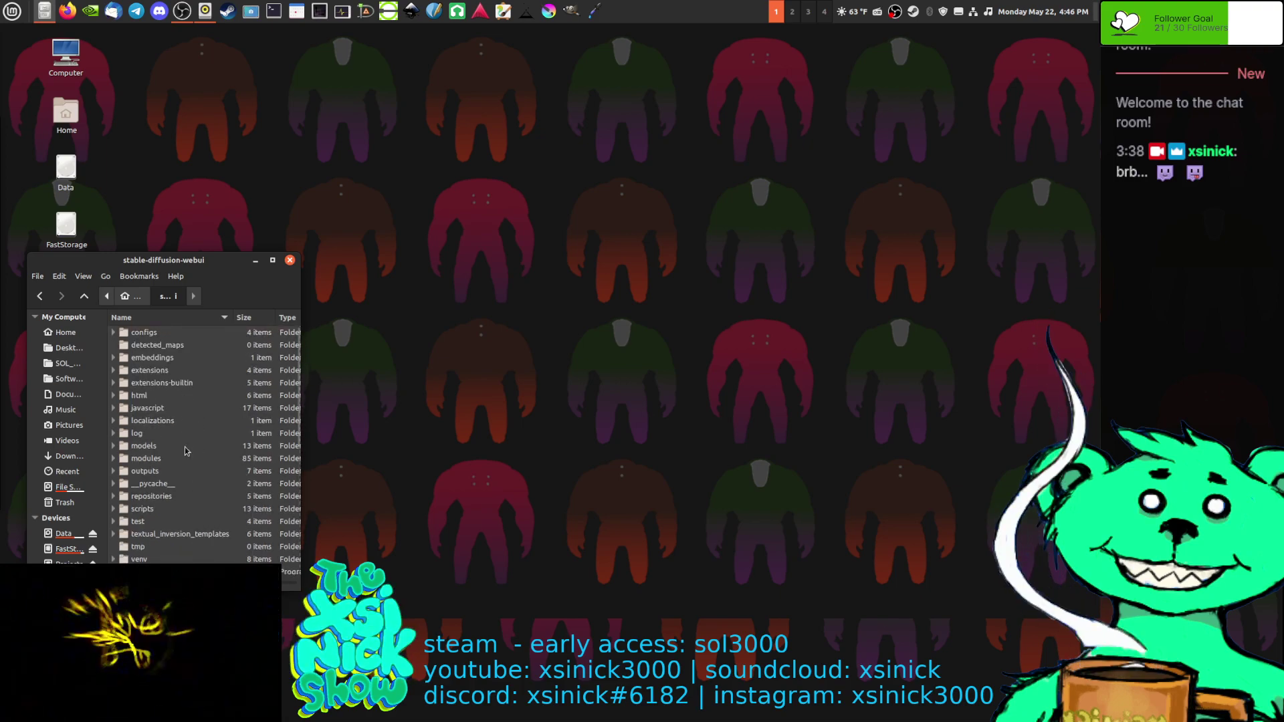
{"action": "scroll", "coordinate": [185, 447], "scroll_direction": "down", "scroll_amount": 2}
{"action": "scroll", "coordinate": [188, 477], "scroll_direction": "down", "scroll_amount": 2}
{"action": "scroll", "coordinate": [188, 478], "scroll_direction": "down", "scroll_amount": 3}
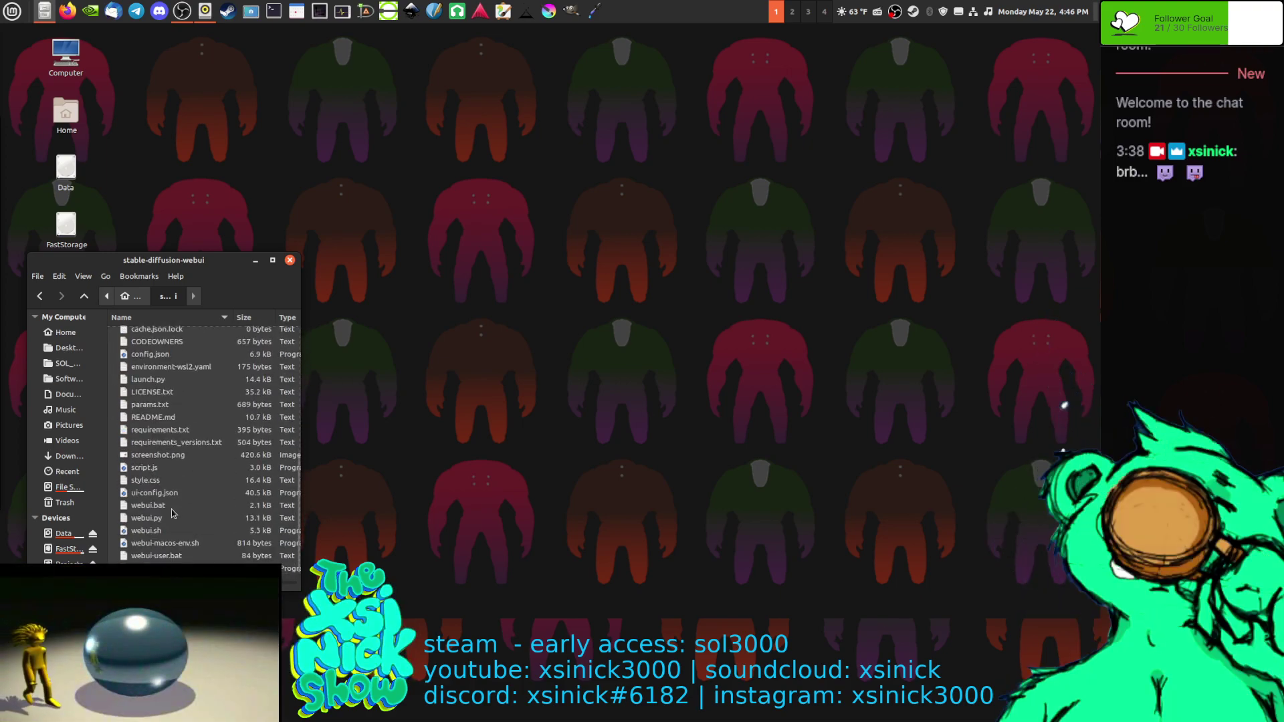
{"action": "double_click", "coordinate": [157, 530]}
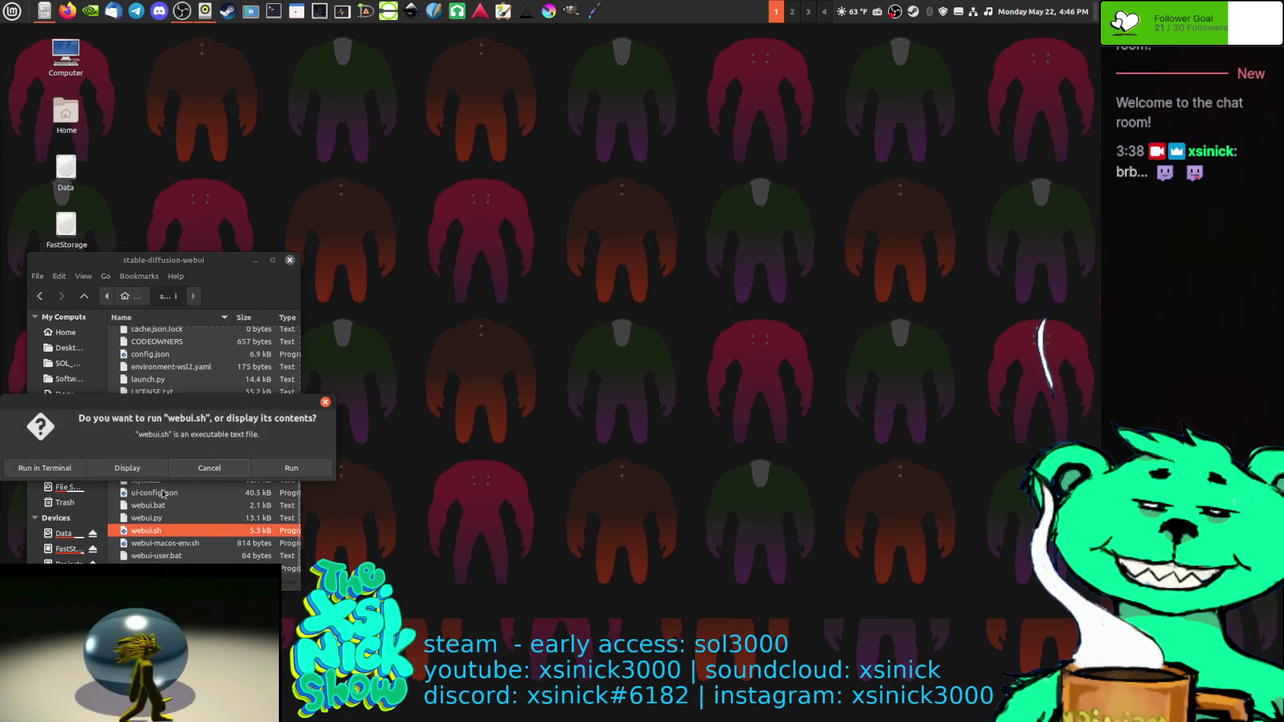
Run webui.sh in a terminal to start the Stable Diffusion web UI
{"action": "left_click", "coordinate": [987, 11]}
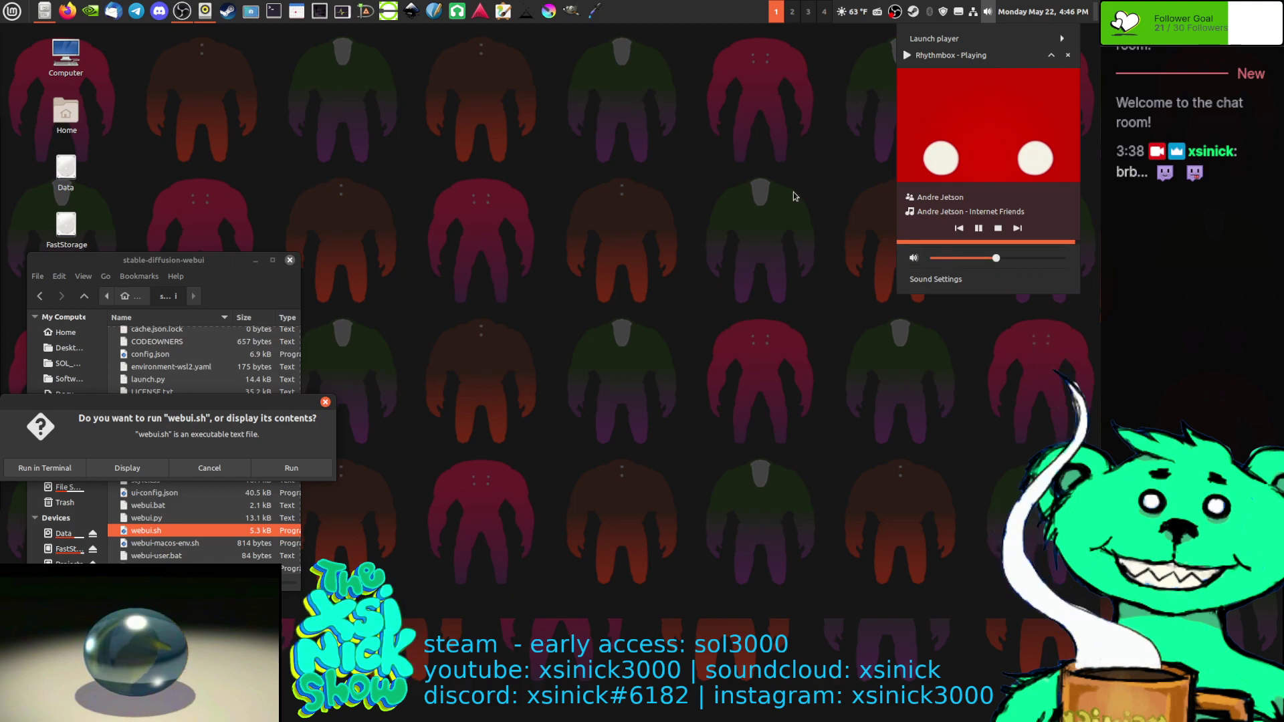
{"action": "left_click", "coordinate": [854, 154]}
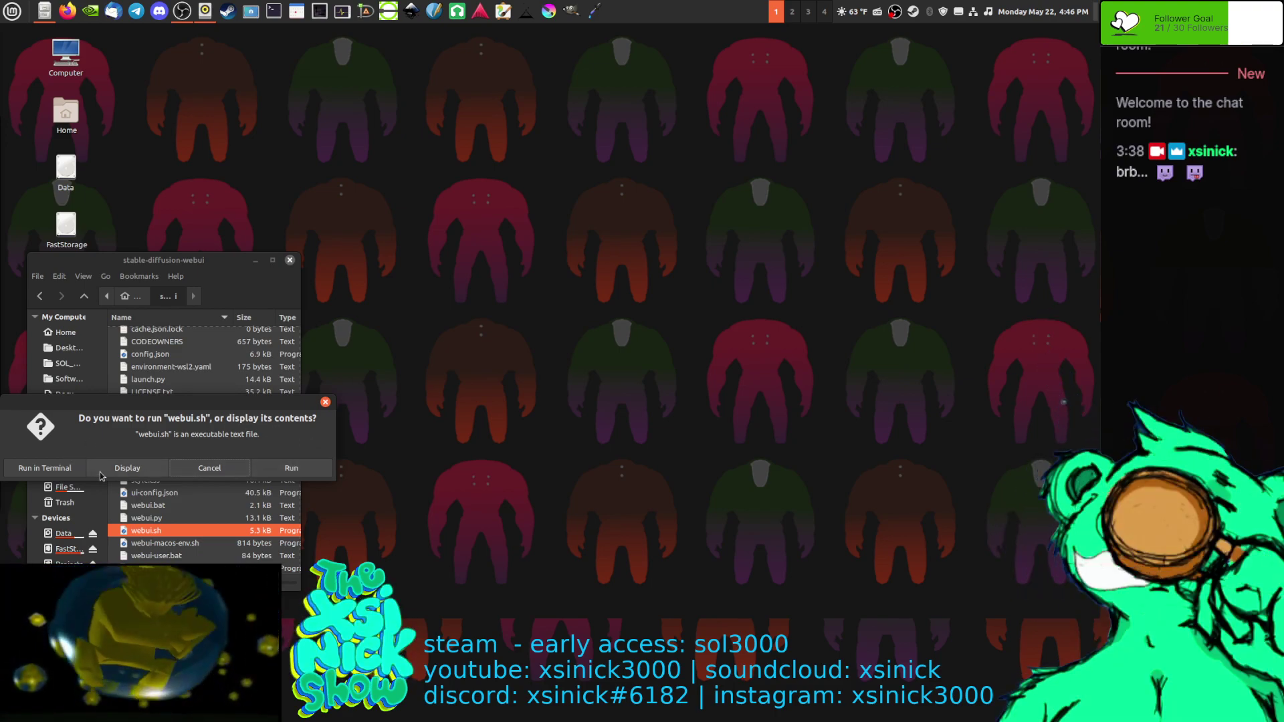
{"action": "left_click", "coordinate": [76, 473]}
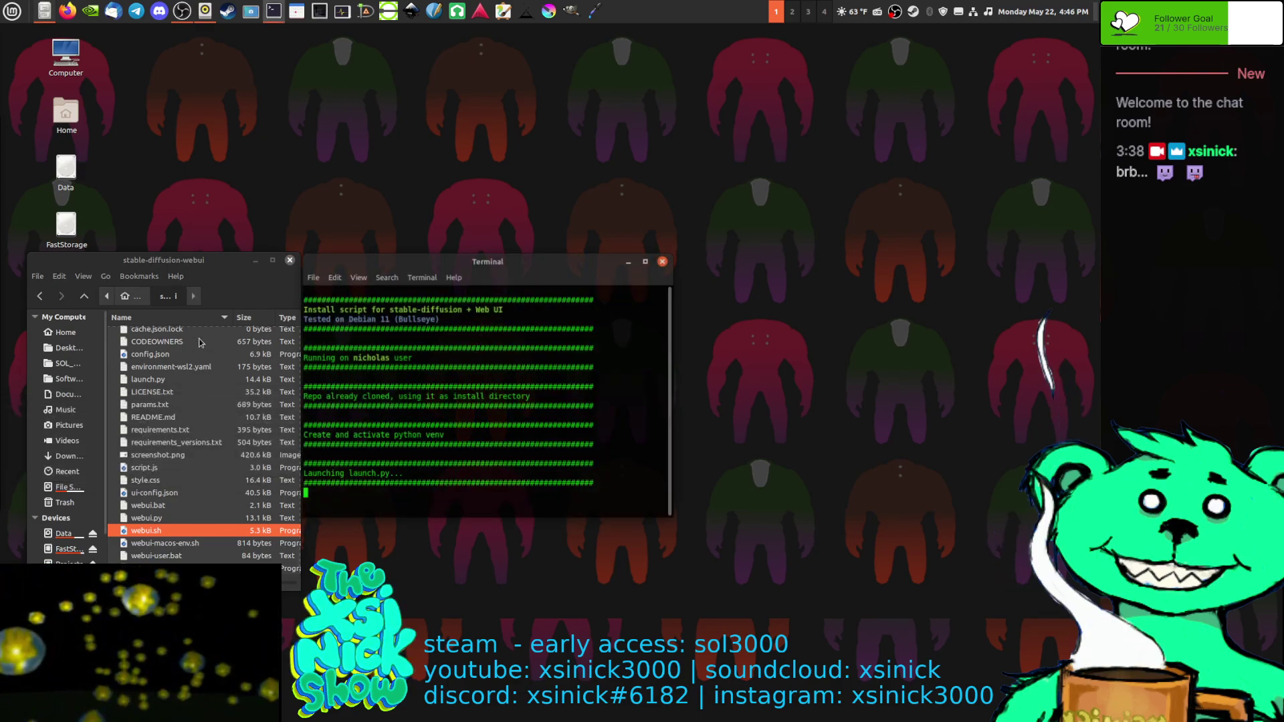
{"action": "left_click", "coordinate": [433, 272]}
Move the terminal to the top-left and enlarge the webui folder window below it
{"action": "left_click_drag", "start_coordinate": [565, 260], "coordinate": [271, 39]}
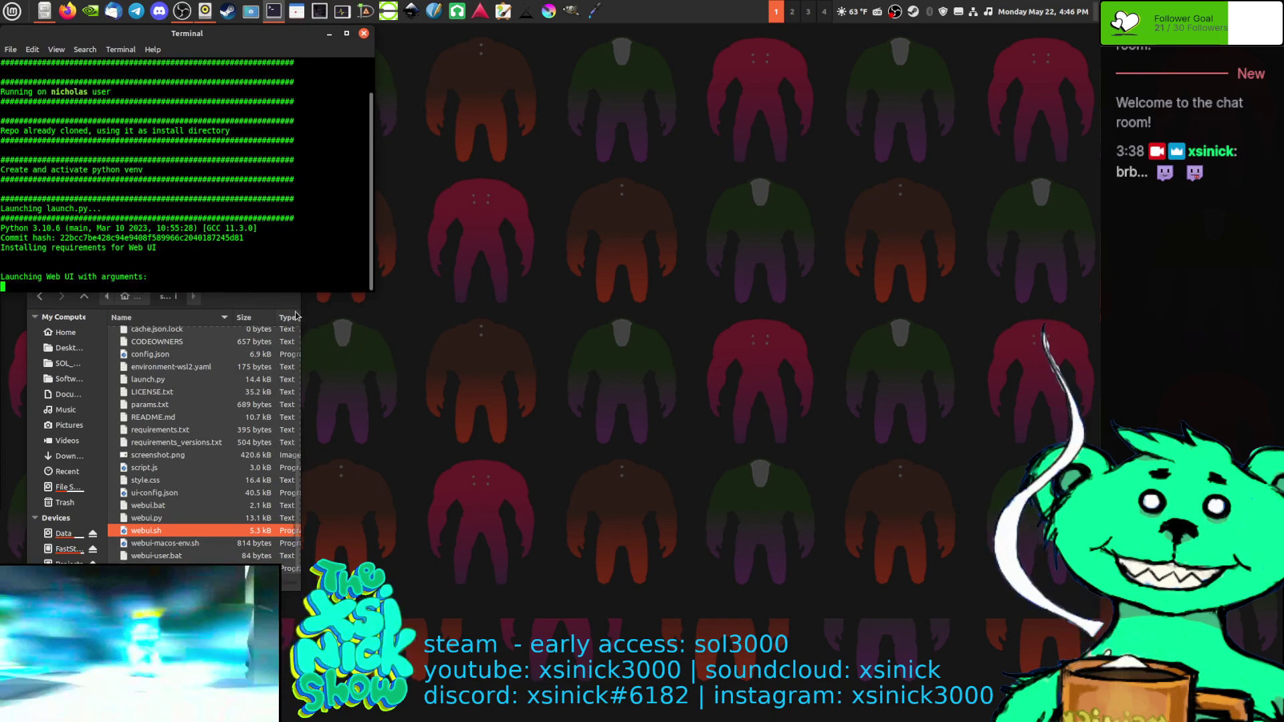
{"action": "left_click", "coordinate": [275, 296]}
{"action": "mouse_move", "coordinate": [253, 256]}
{"action": "left_mouse_down"}
{"action": "mouse_move", "coordinate": [222, 319]}
{"action": "mouse_move", "coordinate": [212, 313]}
{"action": "left_mouse_up"}
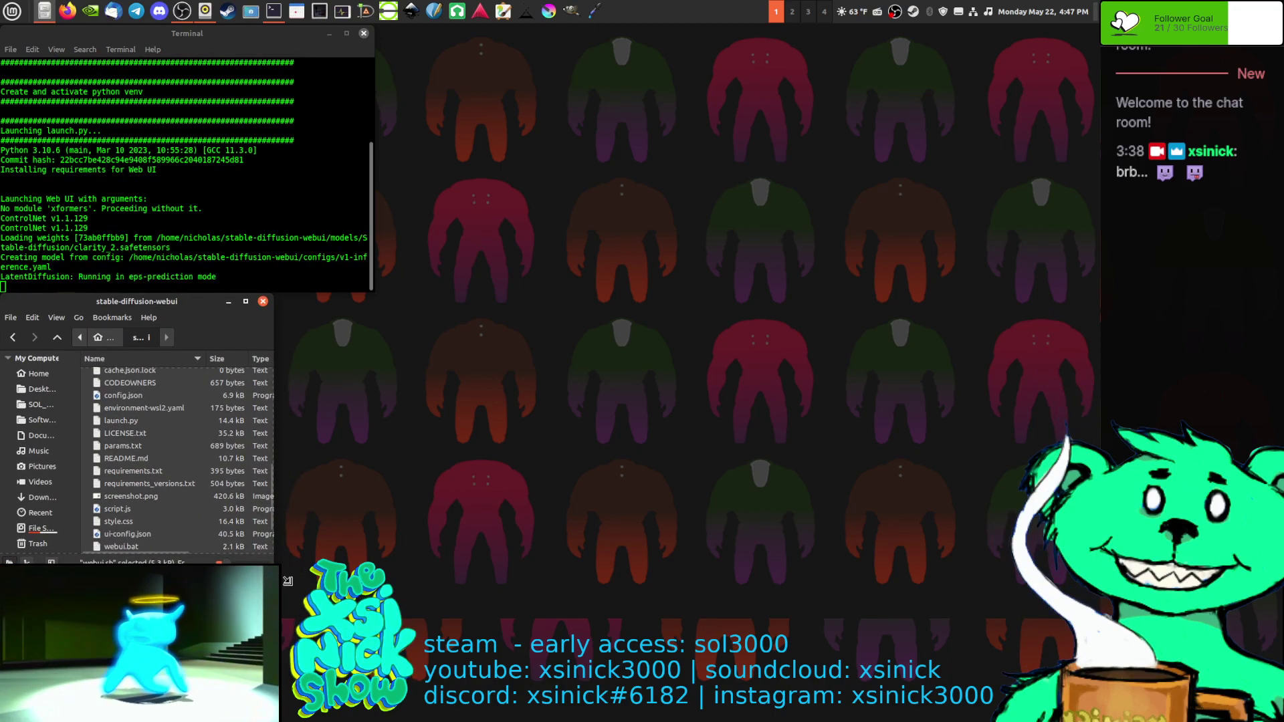
{"action": "left_click_drag", "start_coordinate": [273, 563], "coordinate": [364, 597]}
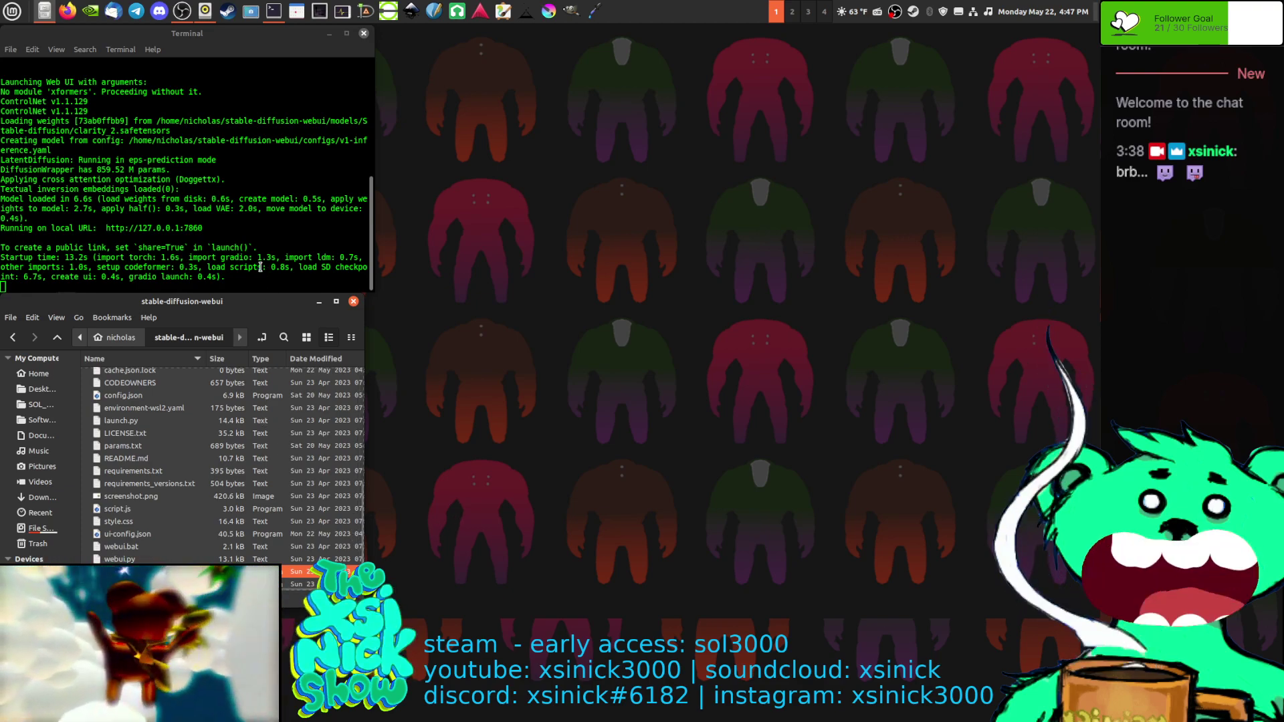
{"action": "right_click", "coordinate": [149, 229]}
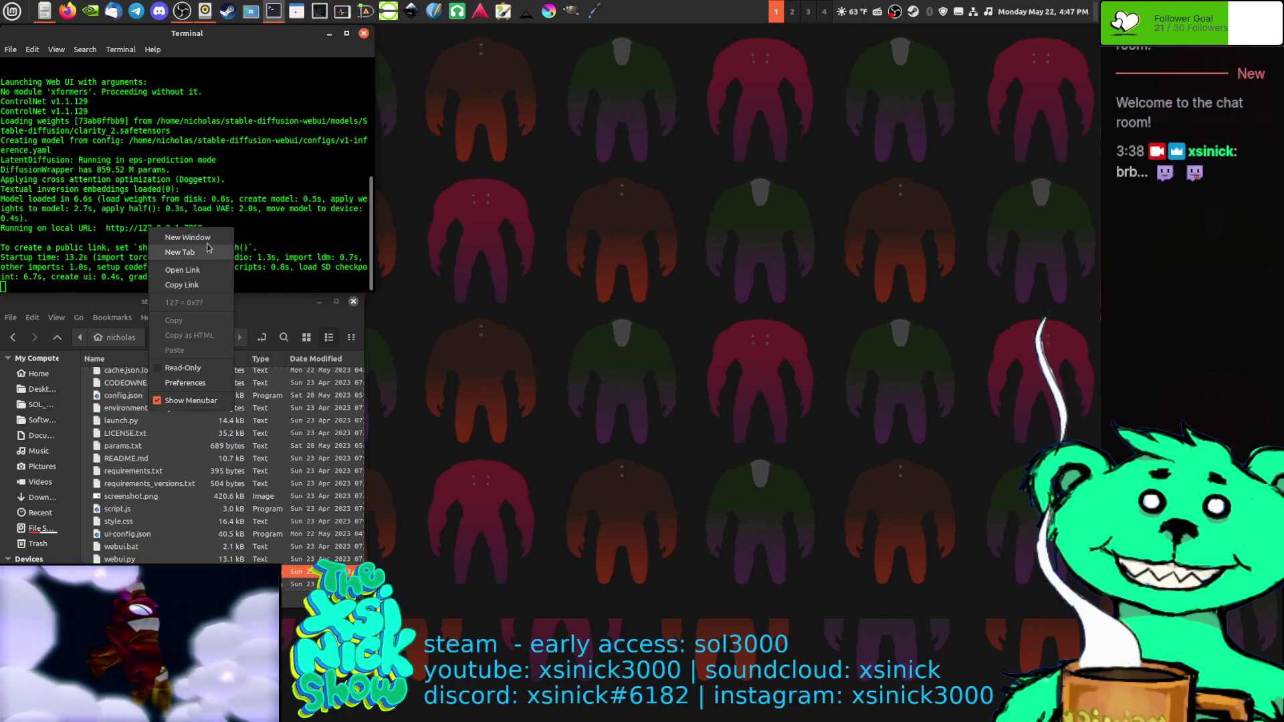
{"action": "left_click", "coordinate": [192, 234]}
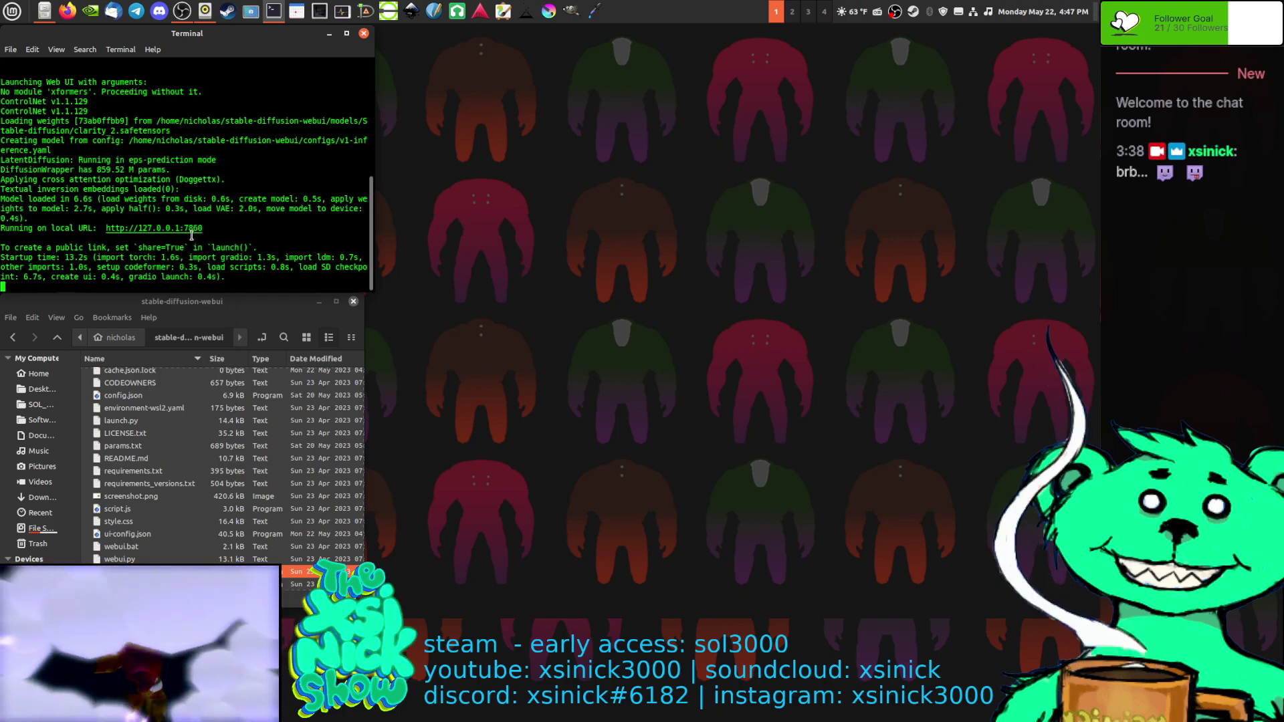
{"action": "right_click", "coordinate": [185, 230]}
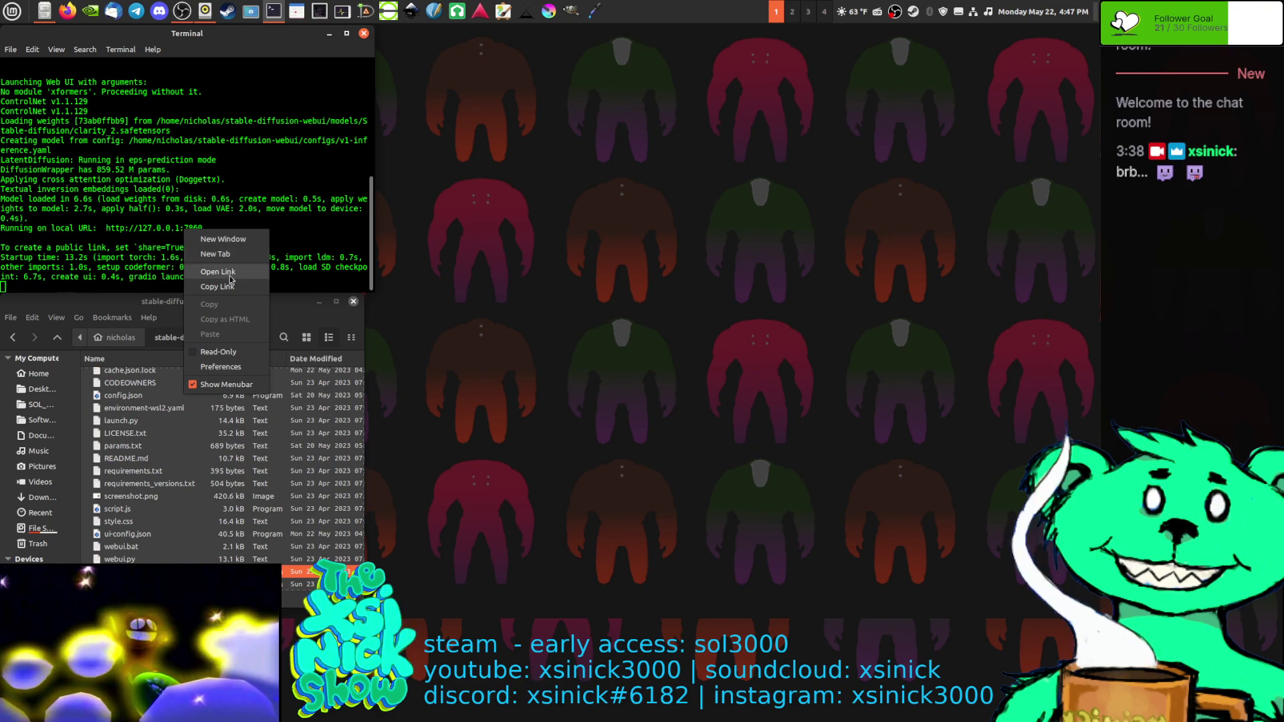
{"action": "left_click", "coordinate": [246, 239]}
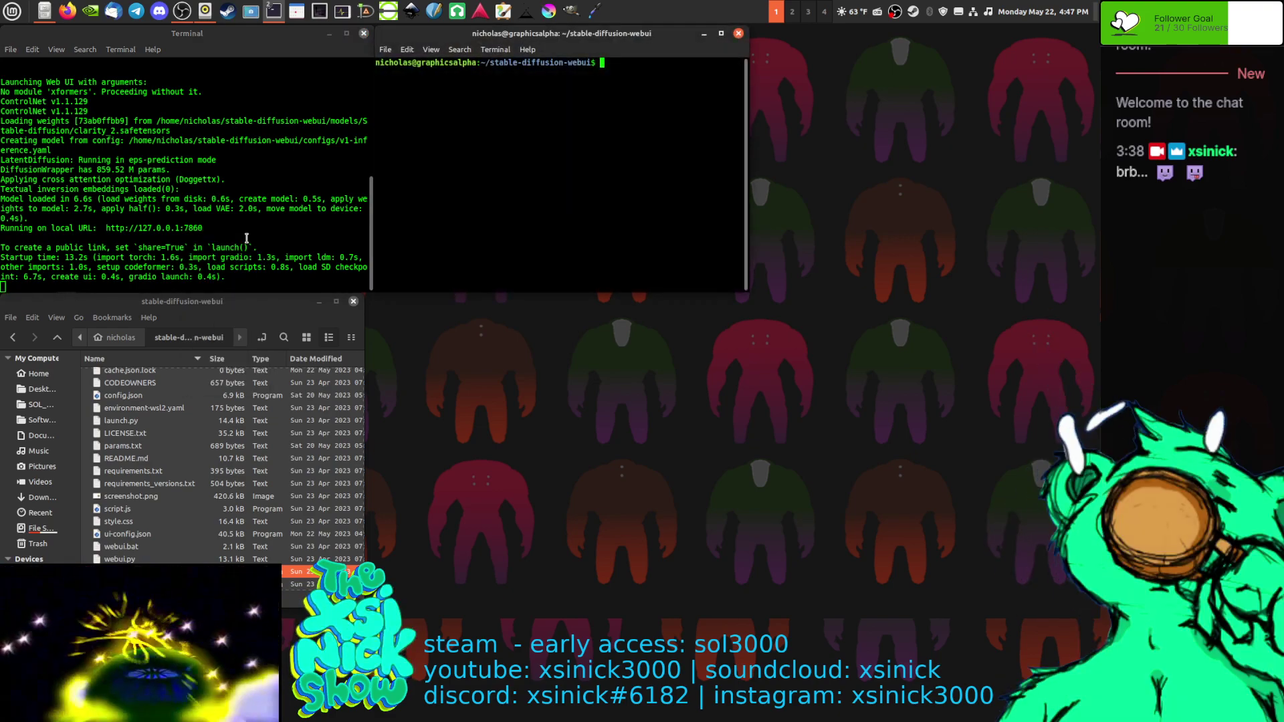
{"action": "left_click", "coordinate": [739, 34]}
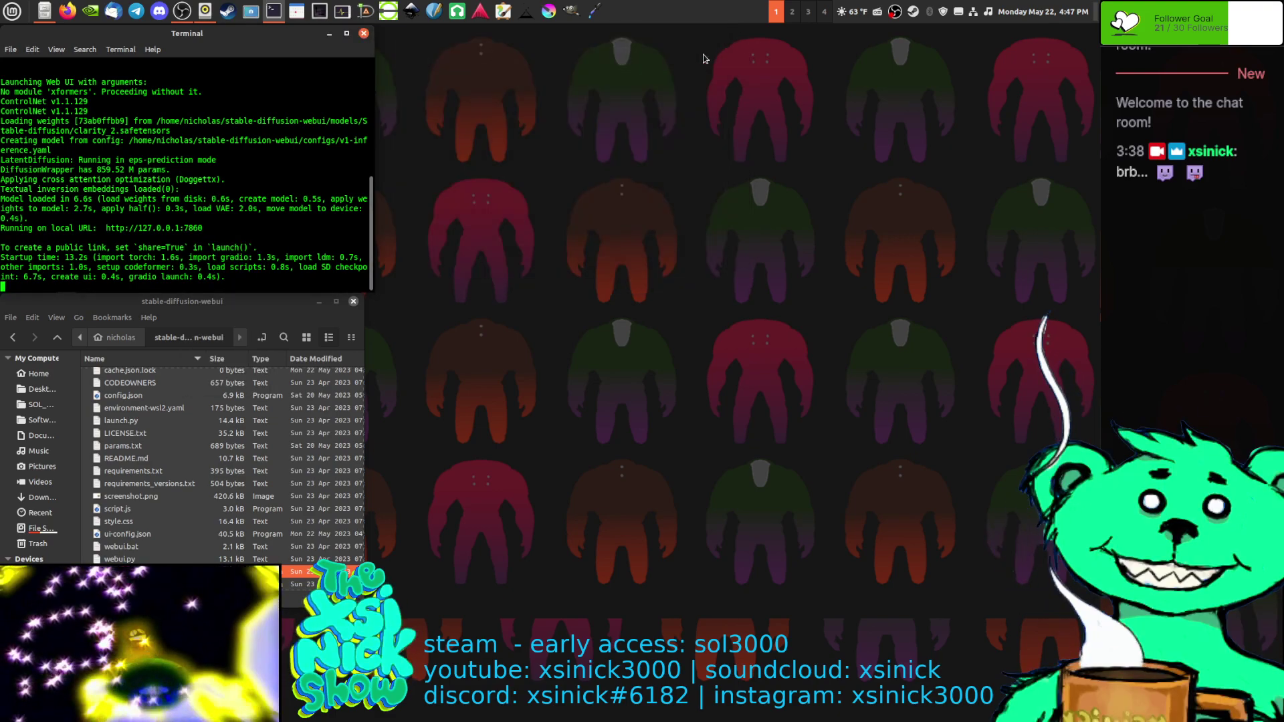
{"action": "right_click", "coordinate": [172, 231]}
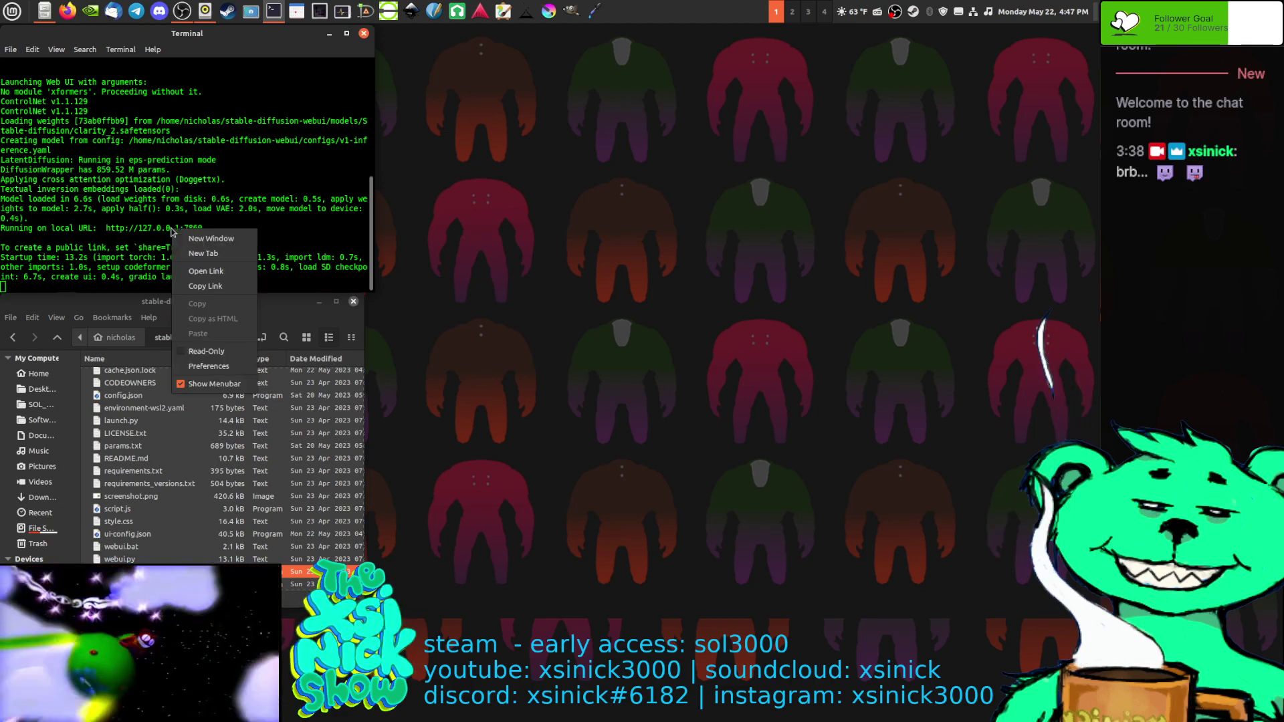
{"action": "left_click", "coordinate": [204, 274]}
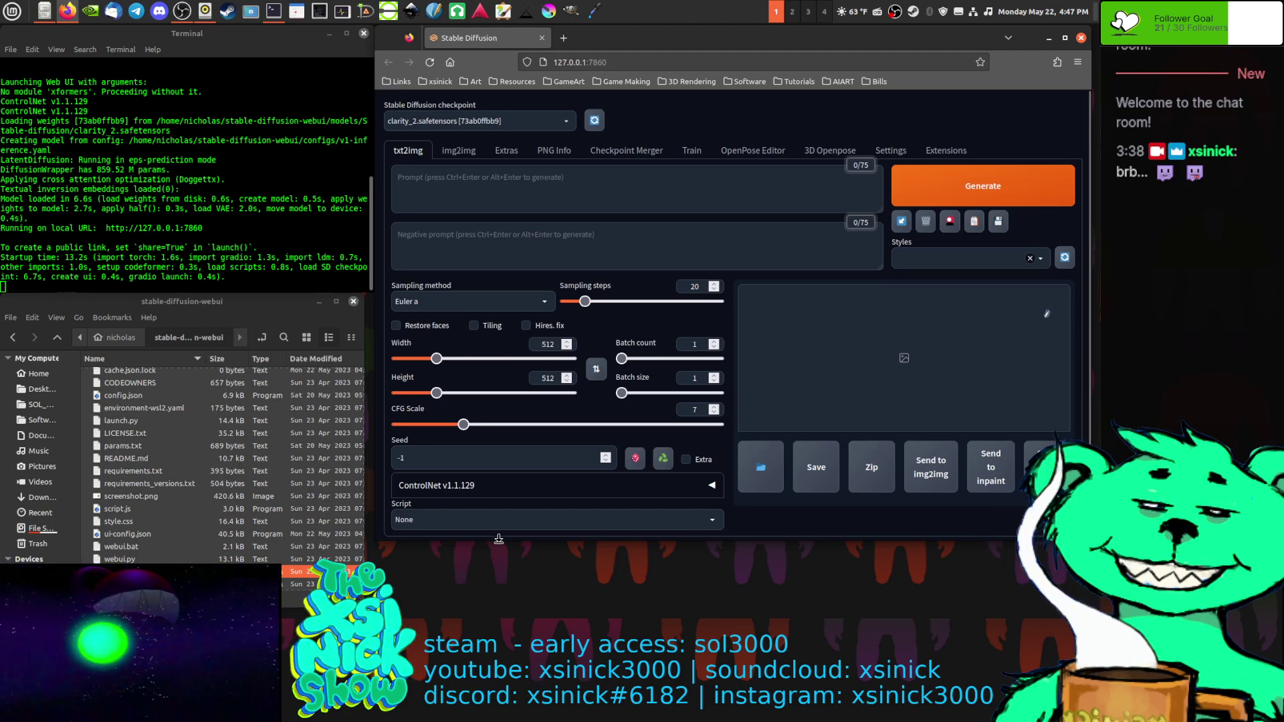
Enlarge the browser window and switch the web UI to the img2img tab
{"action": "left_click_drag", "start_coordinate": [499, 545], "coordinate": [501, 609]}
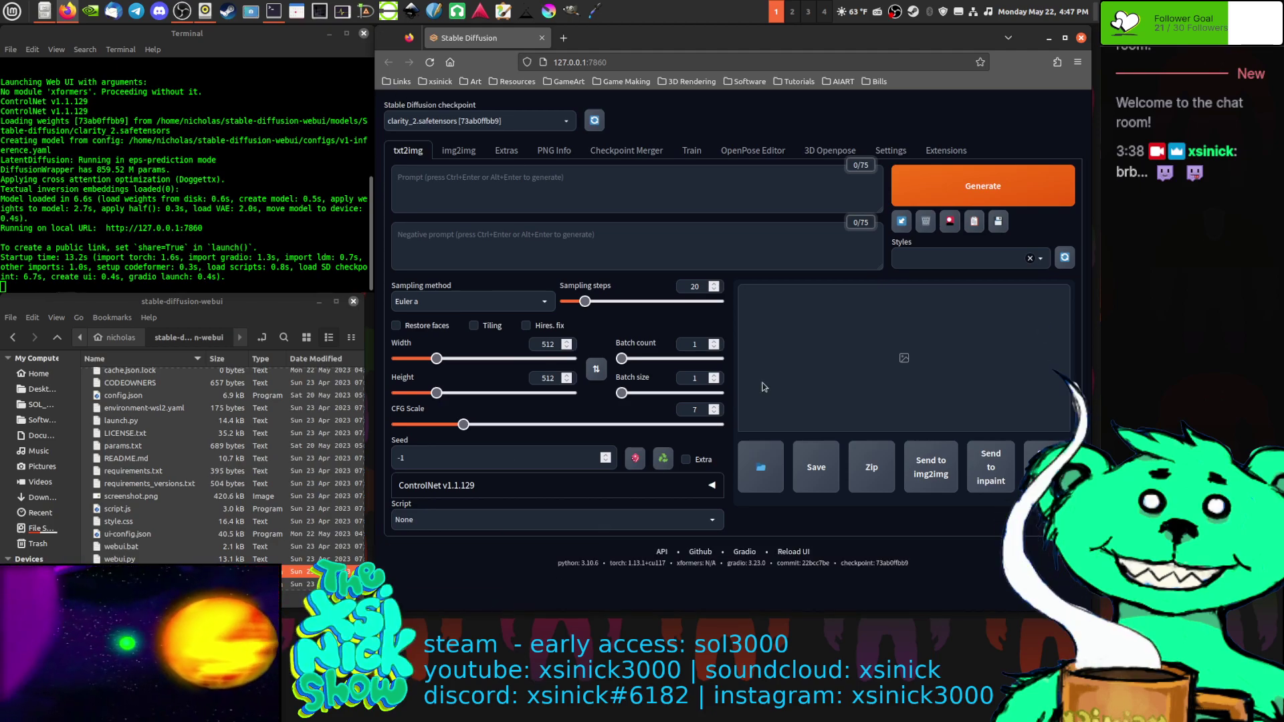
{"action": "left_click", "coordinate": [459, 151]}
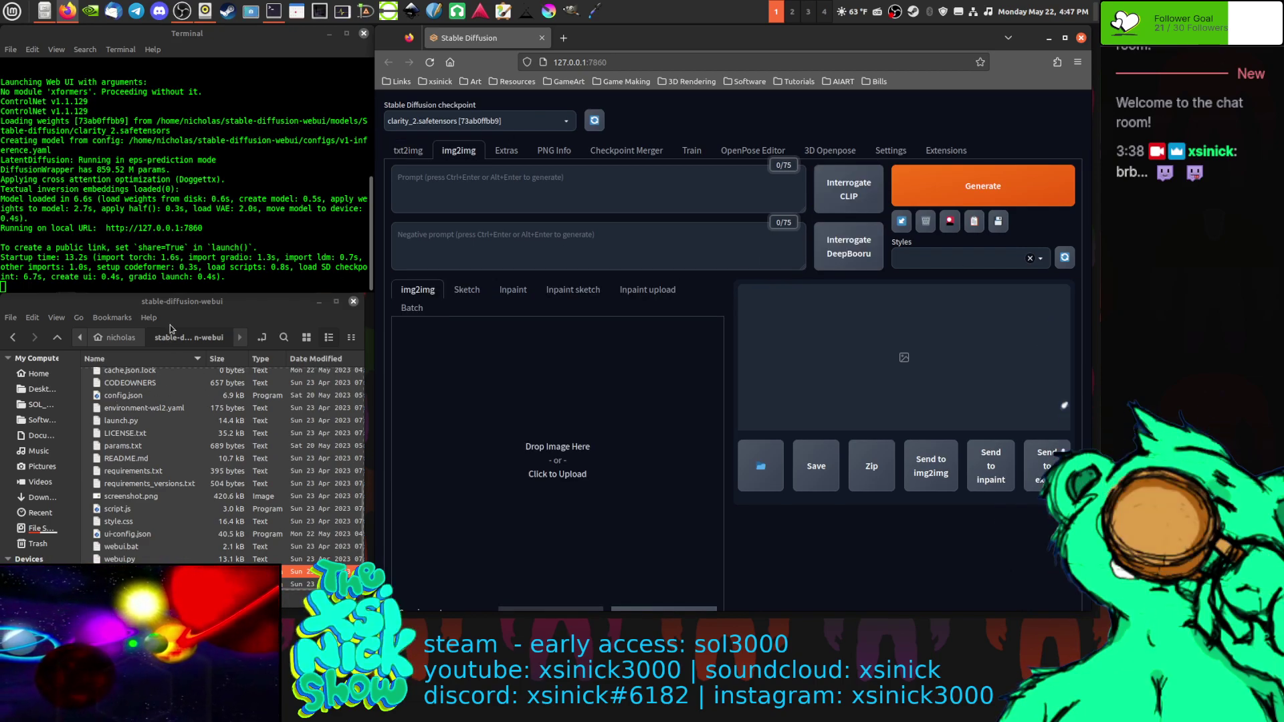
{"action": "scroll", "coordinate": [144, 471], "scroll_direction": "up", "scroll_amount": 5}
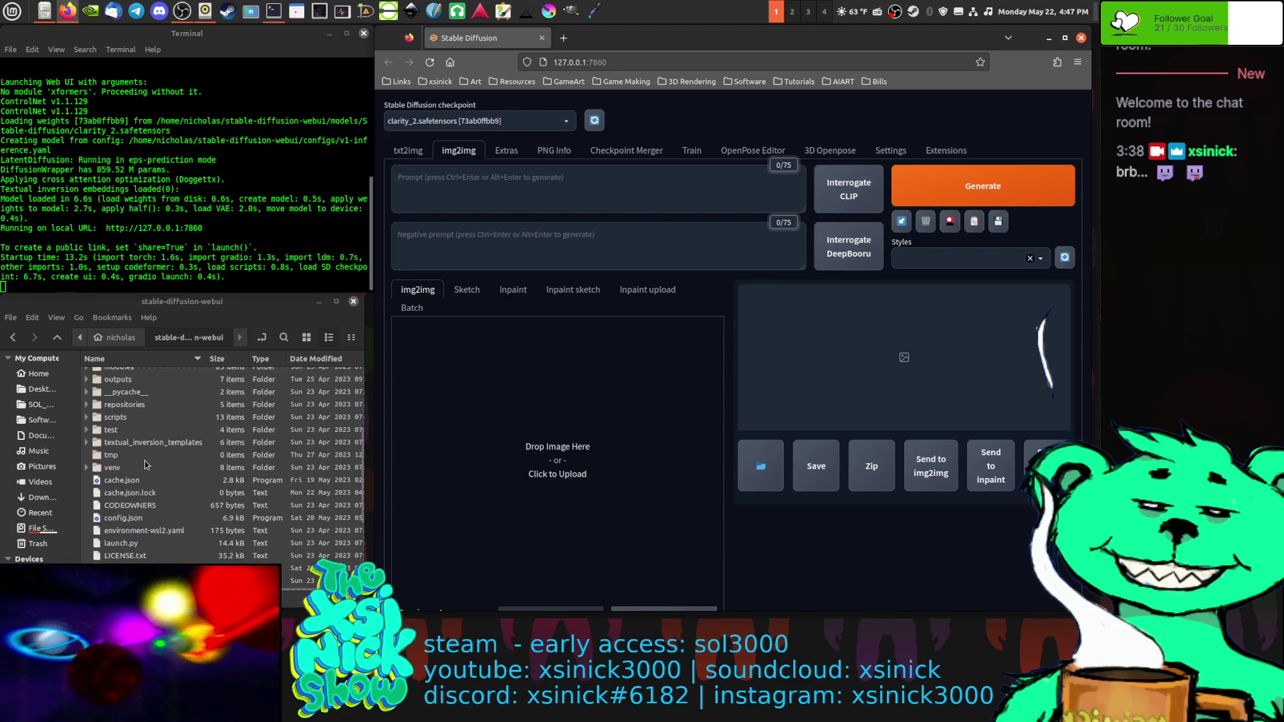
Open the outputs folder in the file manager and split it into two panes
{"action": "double_click", "coordinate": [115, 442]}
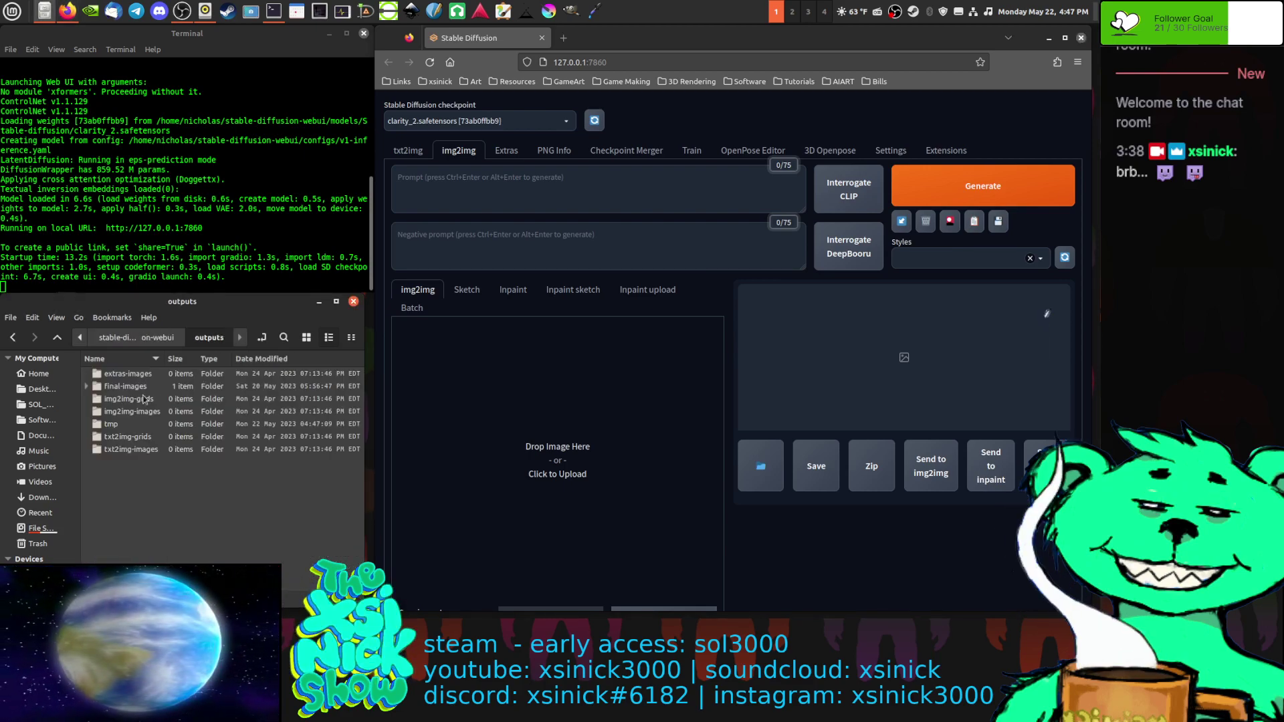
{"action": "left_click", "coordinate": [125, 388]}
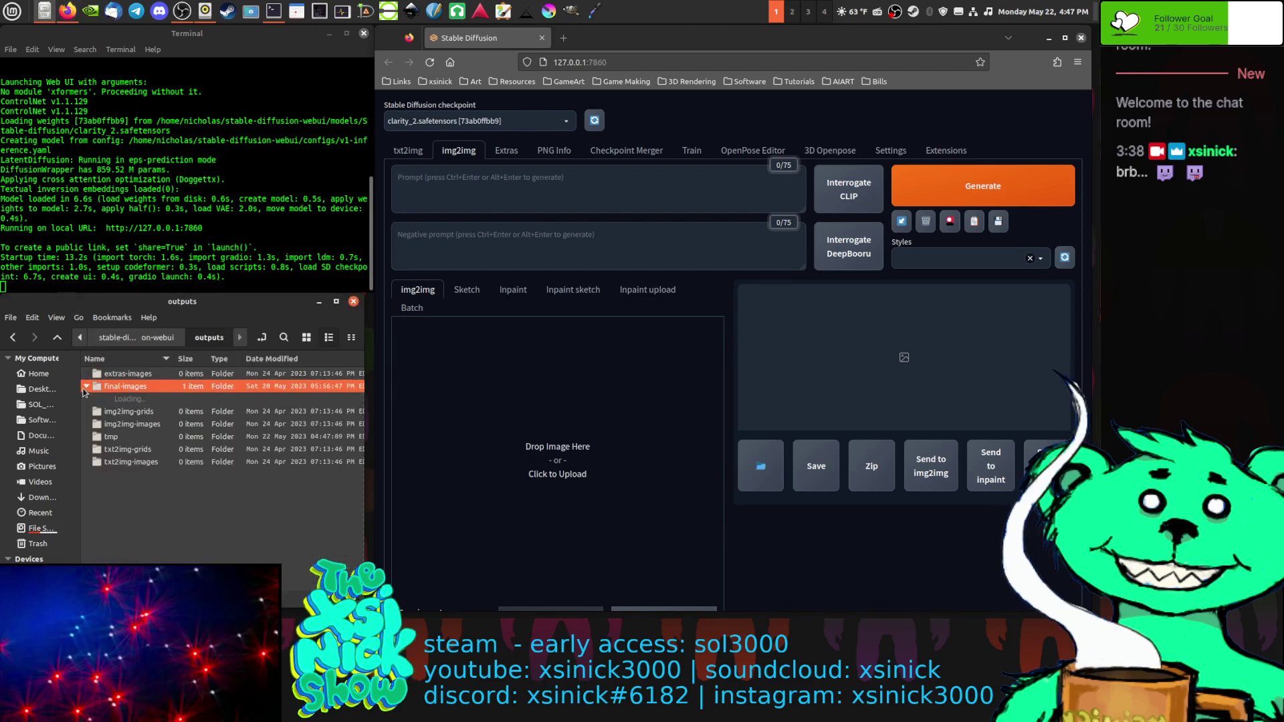
{"action": "left_click", "coordinate": [216, 511]}
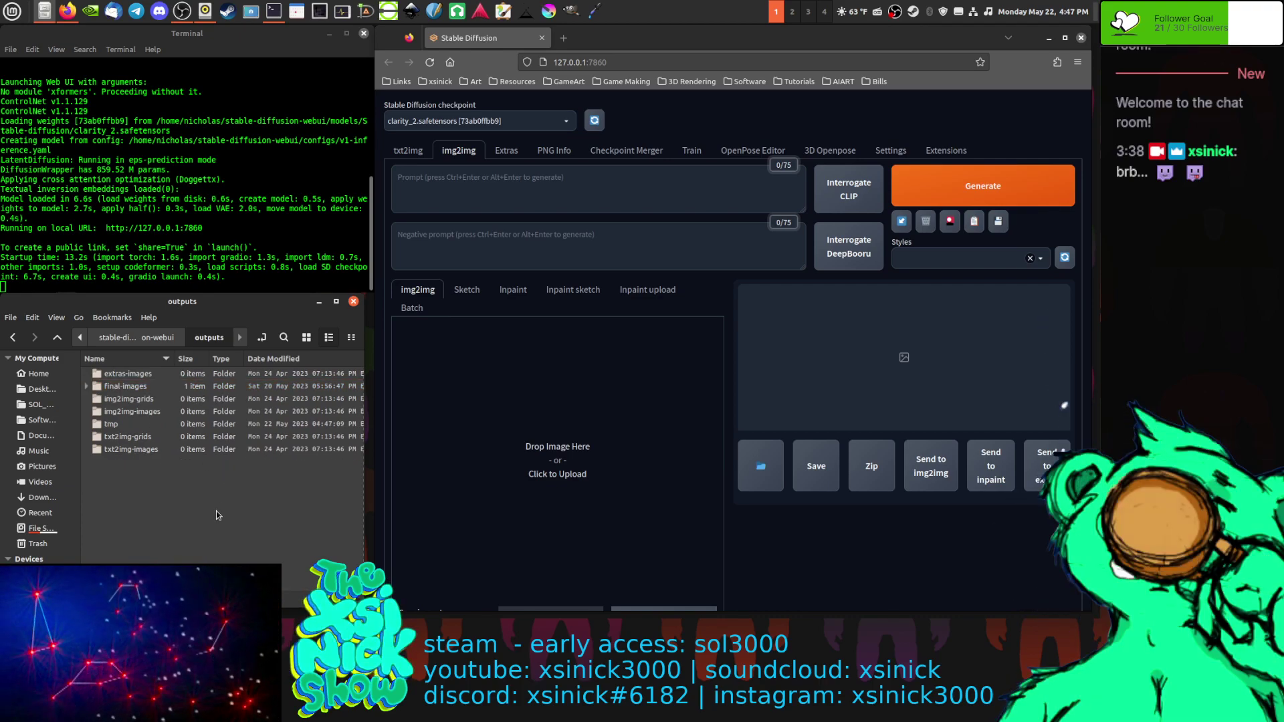
{"action": "key", "text": "F3"}
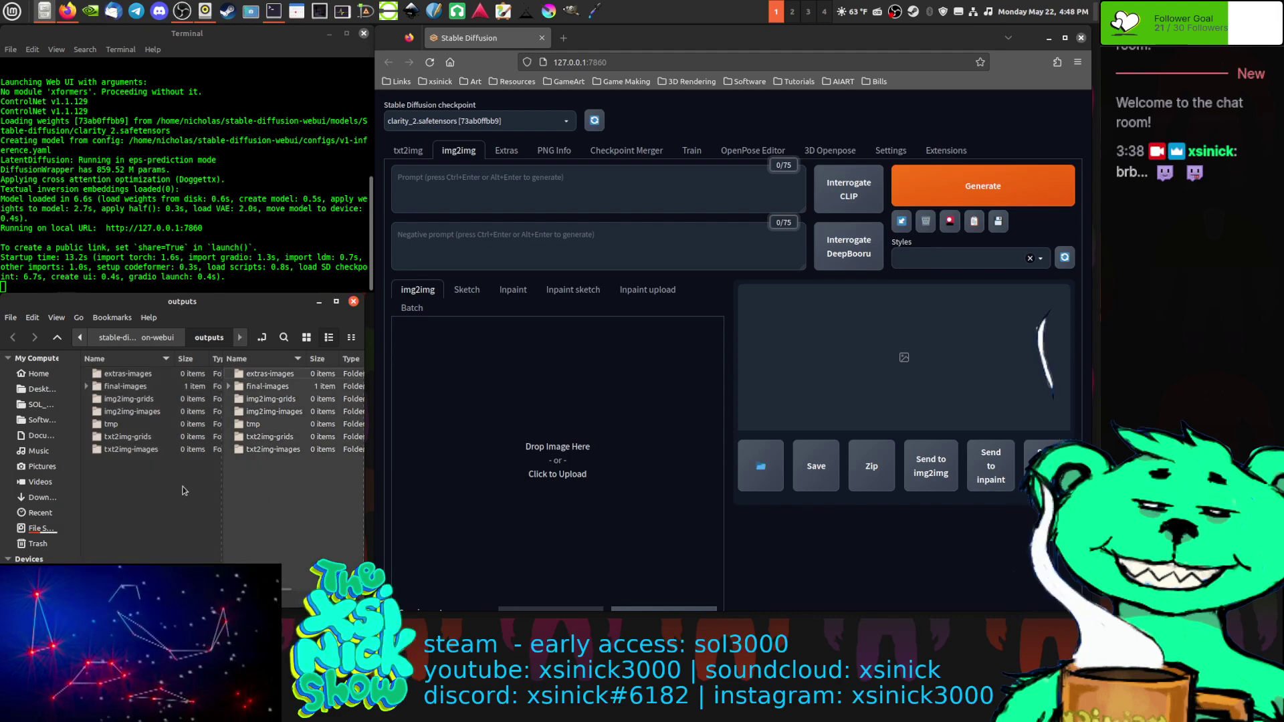
{"action": "mouse_move", "coordinate": [38, 528]}
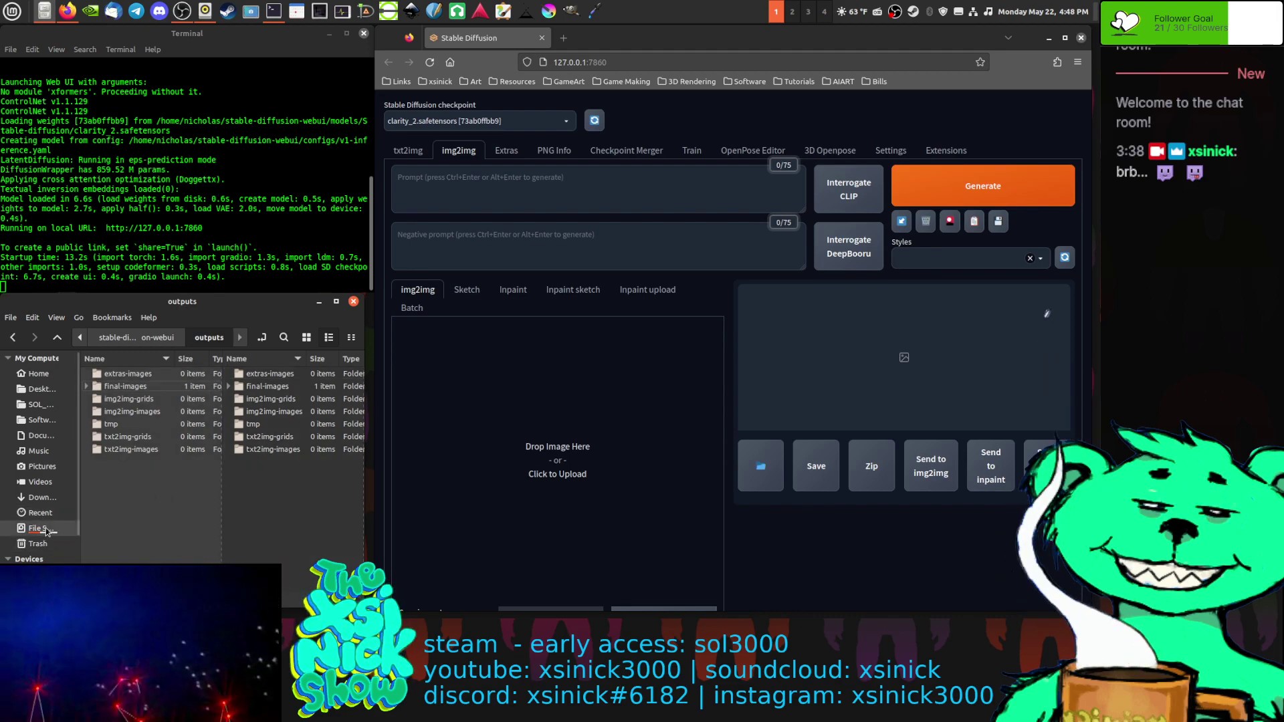
Browse the Data drive into 0_GameStudio/SOL_3000/1_Concept_Art in Nemo
{"action": "left_click", "coordinate": [40, 389]}
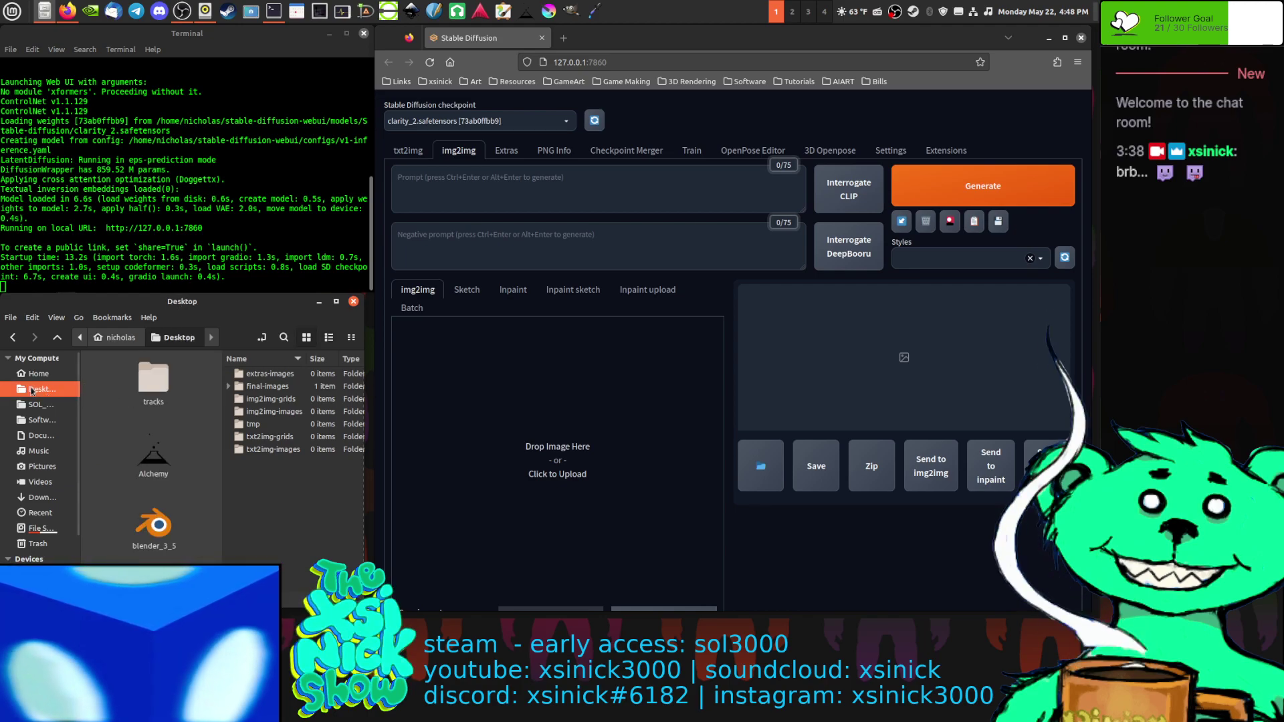
{"action": "scroll", "coordinate": [47, 508], "scroll_direction": "down", "scroll_amount": 2}
{"action": "left_click", "coordinate": [38, 506]}
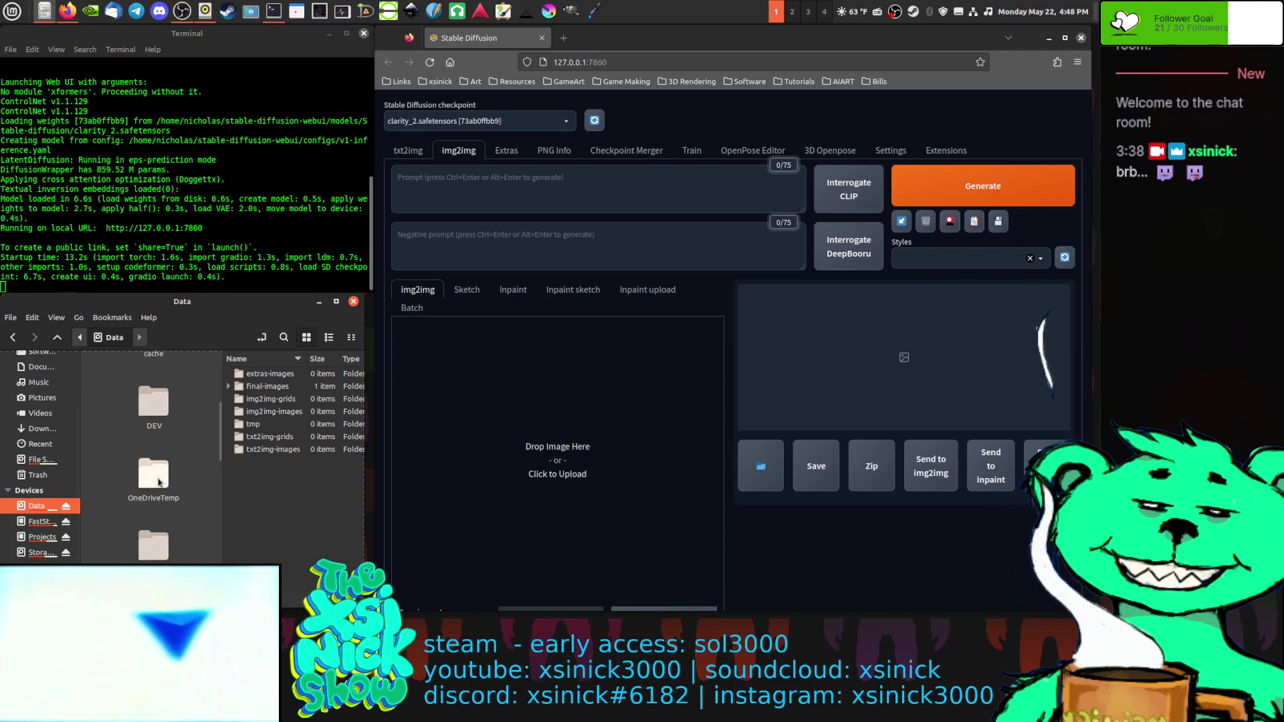
{"action": "scroll", "coordinate": [160, 482], "scroll_direction": "down", "scroll_amount": 3}
{"action": "scroll", "coordinate": [161, 468], "scroll_direction": "down", "scroll_amount": 2}
{"action": "scroll", "coordinate": [163, 458], "scroll_direction": "up", "scroll_amount": 2}
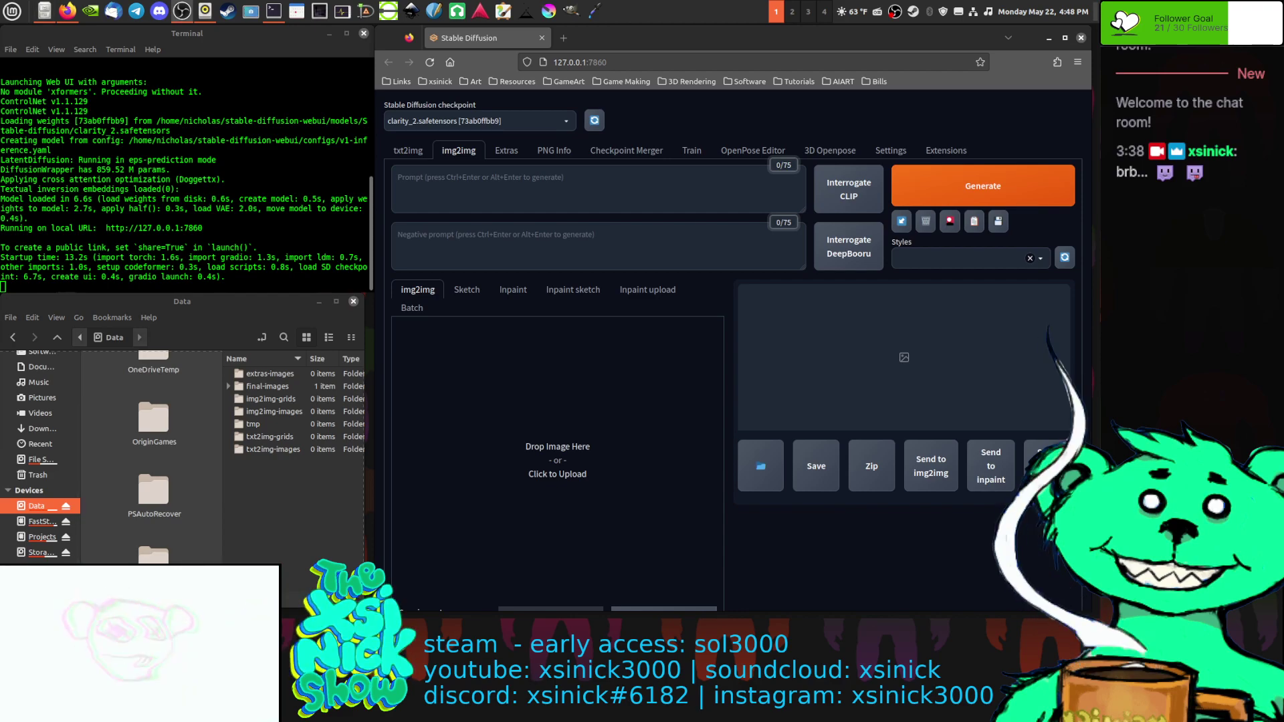
{"action": "scroll", "coordinate": [206, 521], "scroll_direction": "down", "scroll_amount": 2}
{"action": "scroll", "coordinate": [206, 521], "scroll_direction": "down", "scroll_amount": 3}
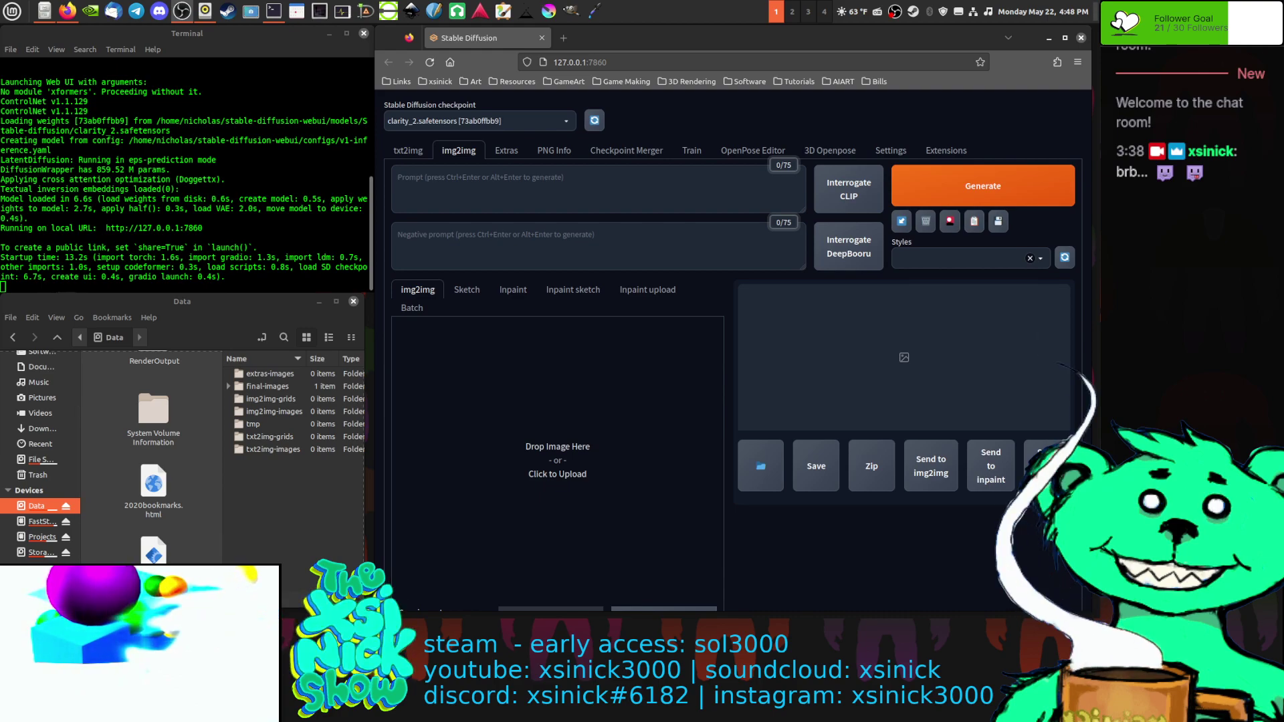
{"action": "scroll", "coordinate": [178, 457], "scroll_direction": "down", "scroll_amount": 3}
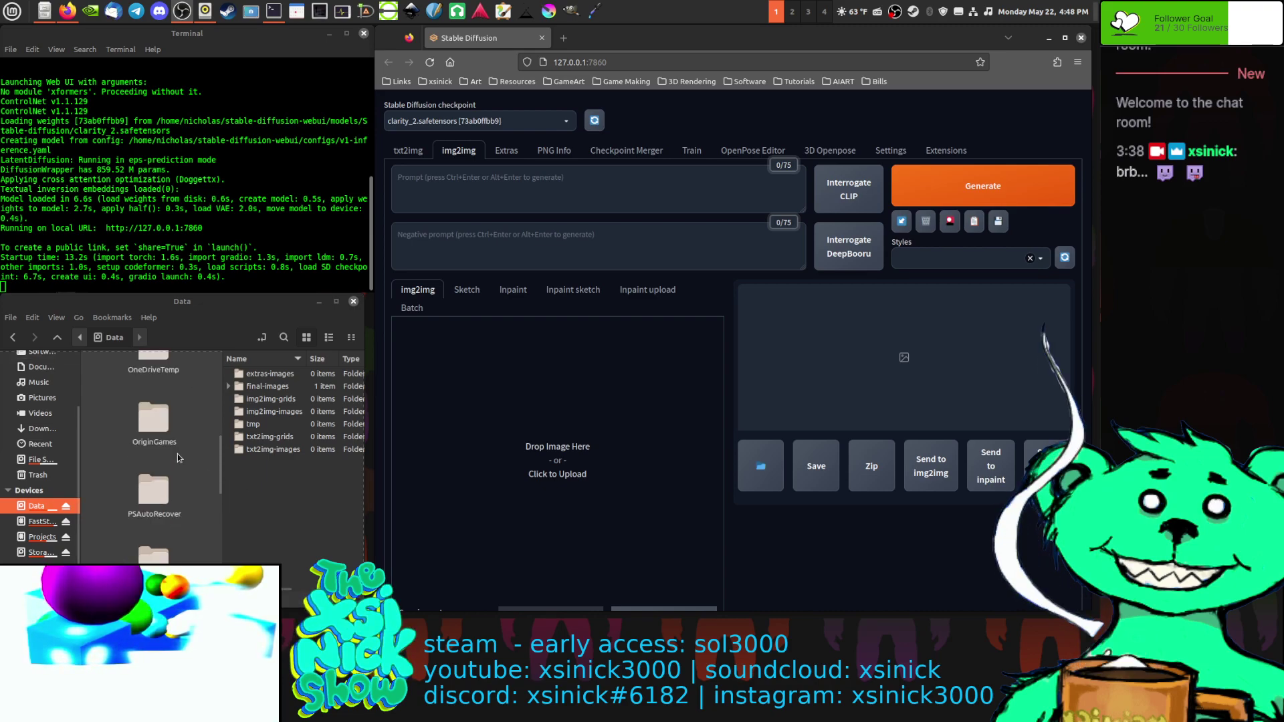
{"action": "scroll", "coordinate": [177, 457], "scroll_direction": "down", "scroll_amount": 1}
{"action": "scroll", "coordinate": [186, 453], "scroll_direction": "down", "scroll_amount": 1}
{"action": "scroll", "coordinate": [187, 452], "scroll_direction": "down", "scroll_amount": 1}
{"action": "scroll", "coordinate": [188, 449], "scroll_direction": "down", "scroll_amount": 1}
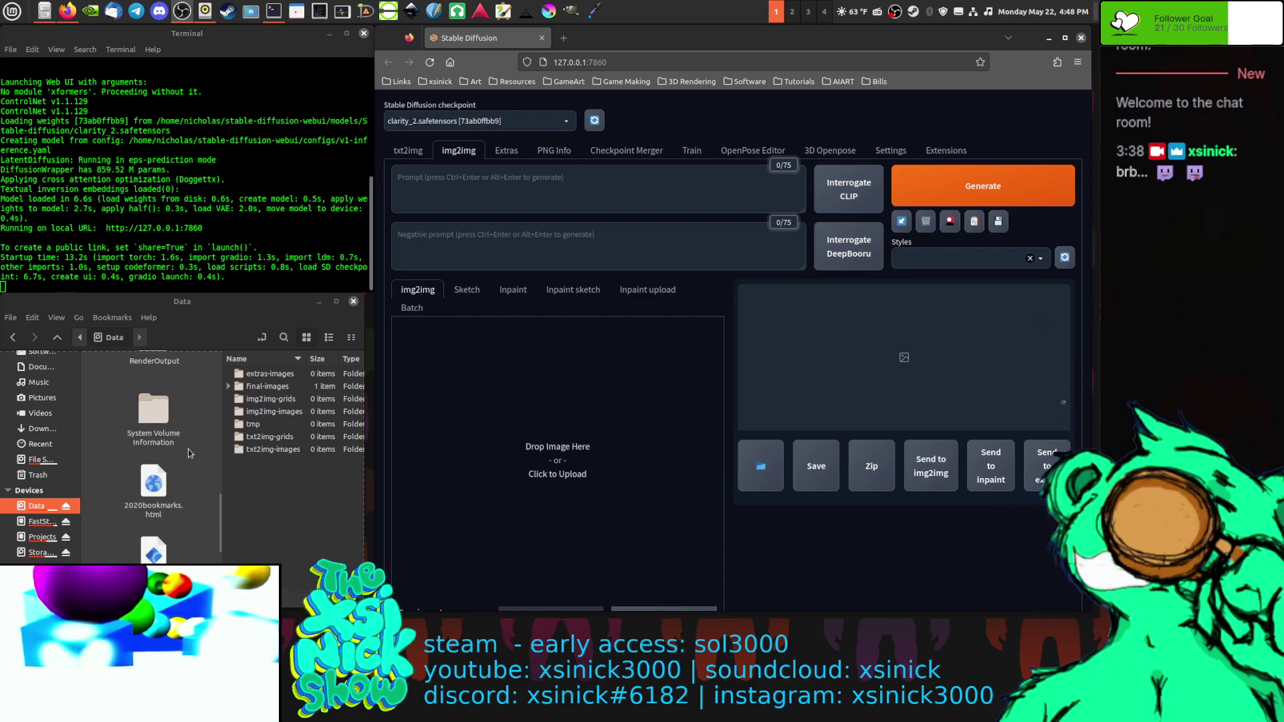
{"action": "scroll", "coordinate": [187, 448], "scroll_direction": "up", "scroll_amount": 1}
{"action": "scroll", "coordinate": [187, 449], "scroll_direction": "up", "scroll_amount": 2}
{"action": "scroll", "coordinate": [190, 445], "scroll_direction": "up", "scroll_amount": 2}
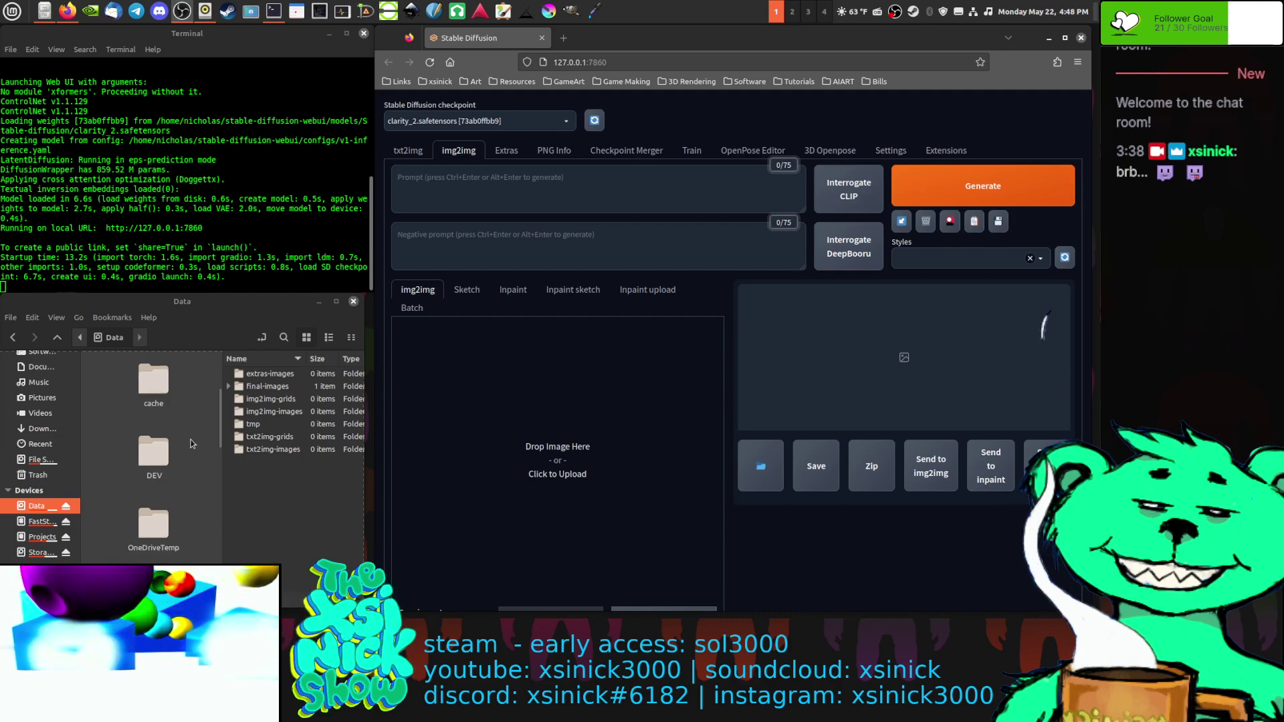
{"action": "scroll", "coordinate": [190, 440], "scroll_direction": "up", "scroll_amount": 1}
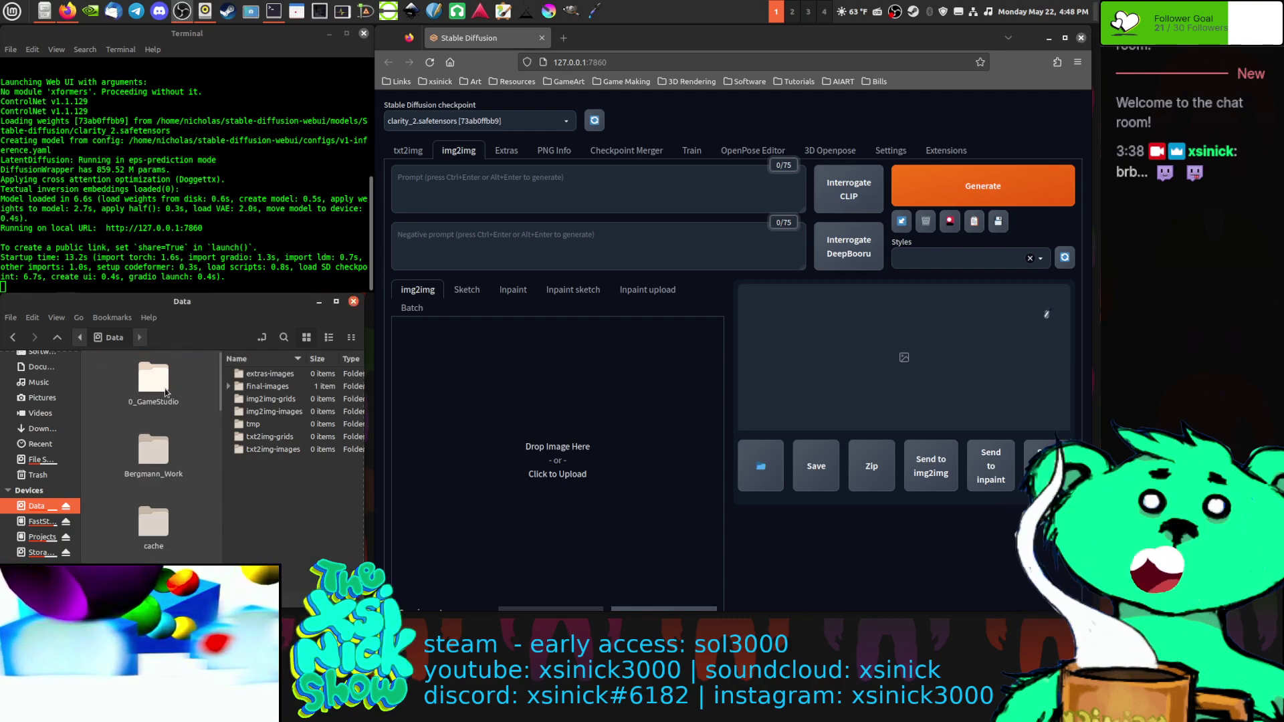
{"action": "double_click", "coordinate": [166, 393]}
{"action": "scroll", "coordinate": [161, 442], "scroll_direction": "down", "scroll_amount": 3}
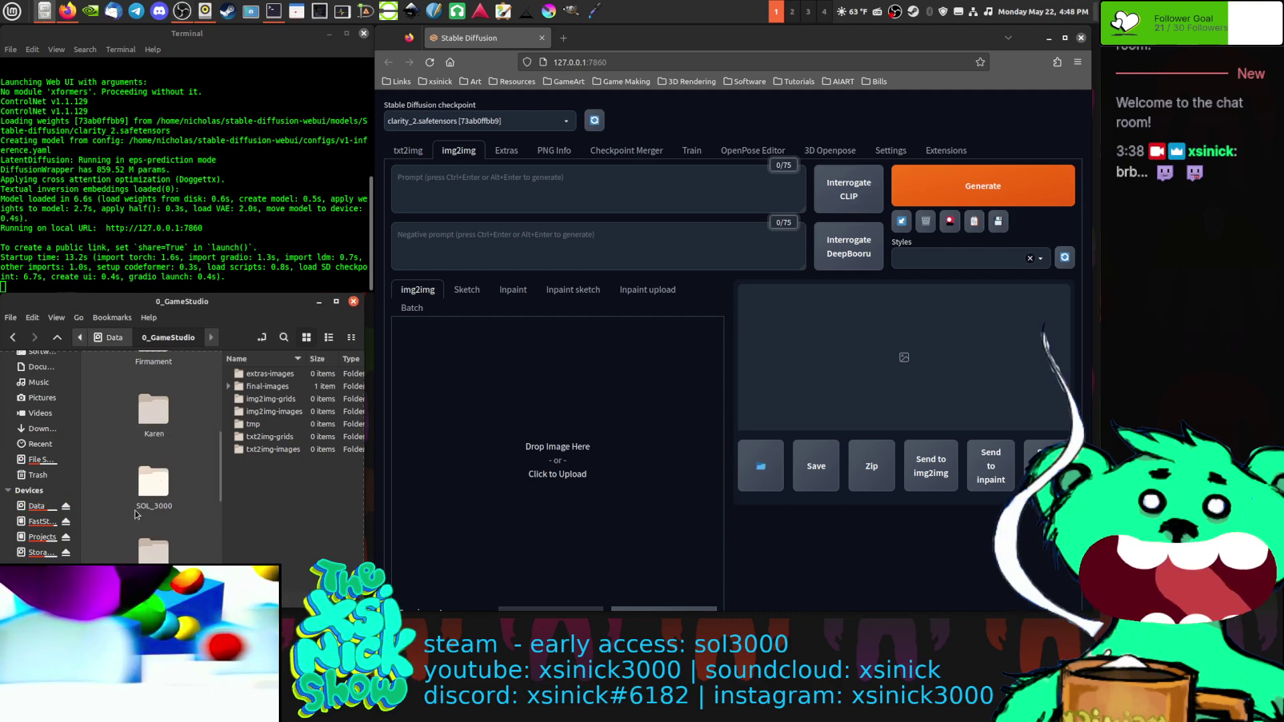
{"action": "double_click", "coordinate": [151, 498]}
{"action": "scroll", "coordinate": [179, 448], "scroll_direction": "down", "scroll_amount": 2}
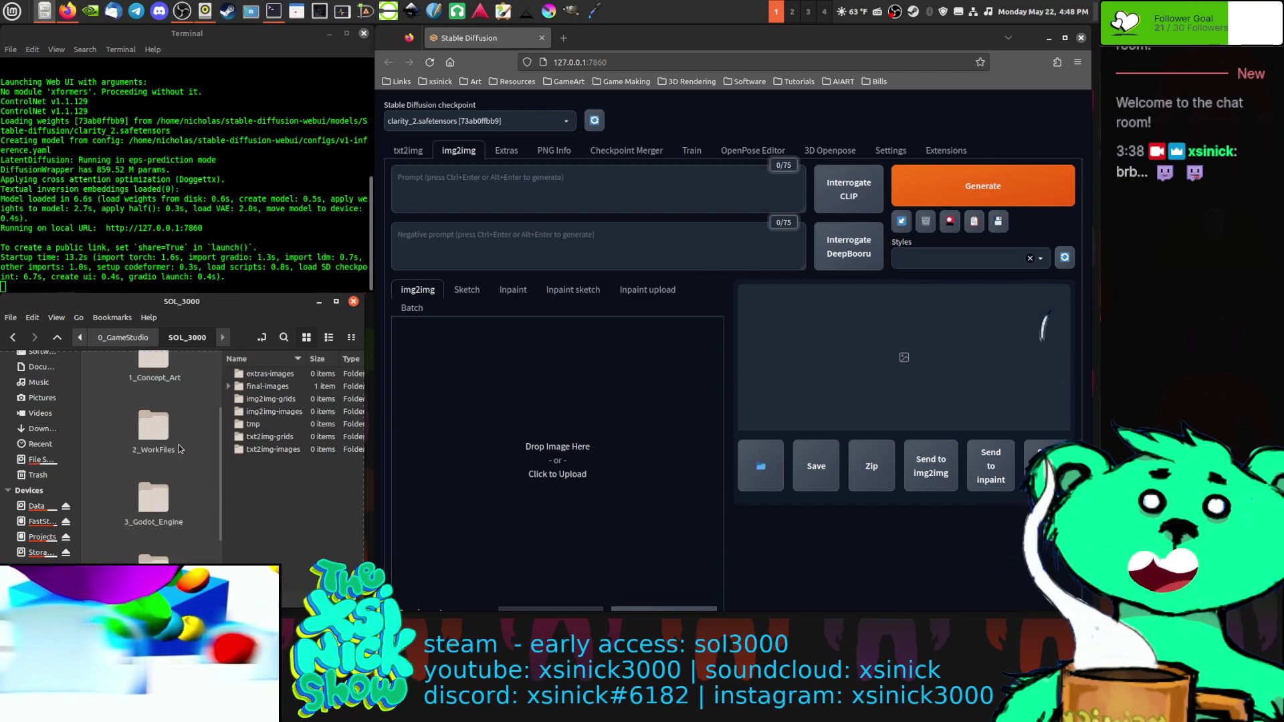
{"action": "scroll", "coordinate": [171, 451], "scroll_direction": "up", "scroll_amount": 1}
{"action": "double_click", "coordinate": [162, 429]}
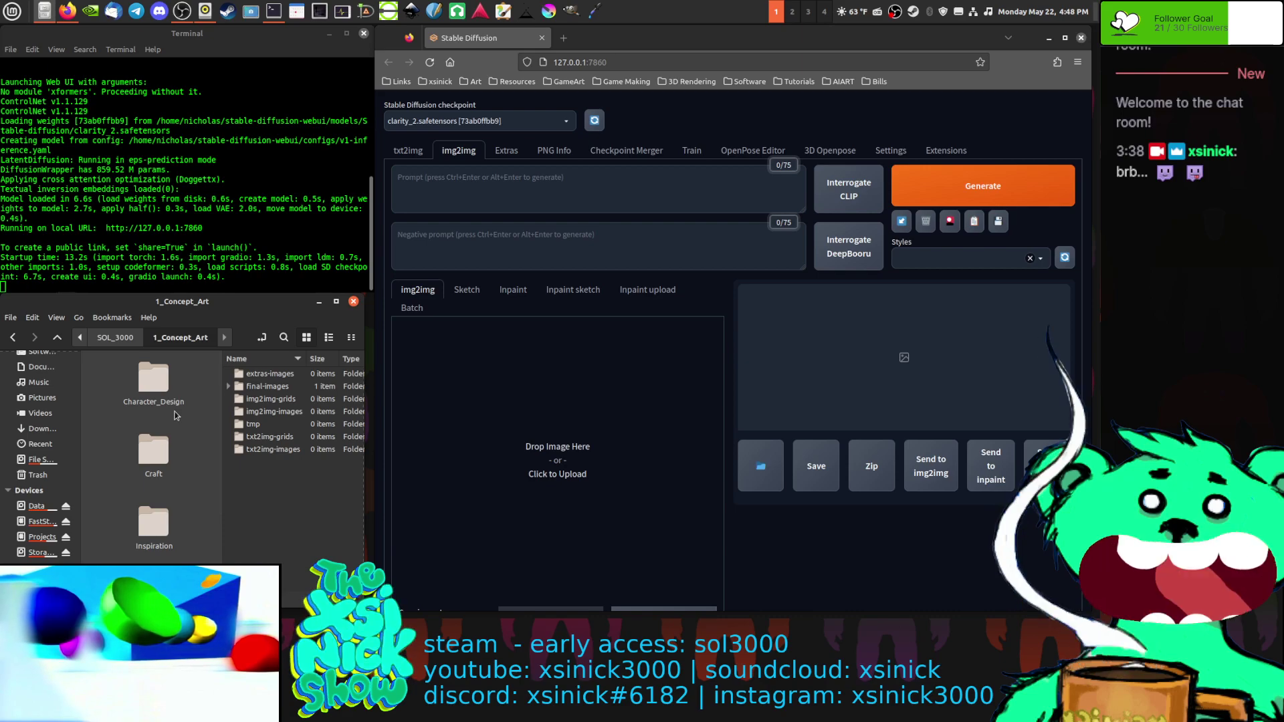
From Character_Design/Enemies/5_warmachine/c, drag E5_warmachine3.png into the img2img image area
{"action": "left_click", "coordinate": [162, 400]}
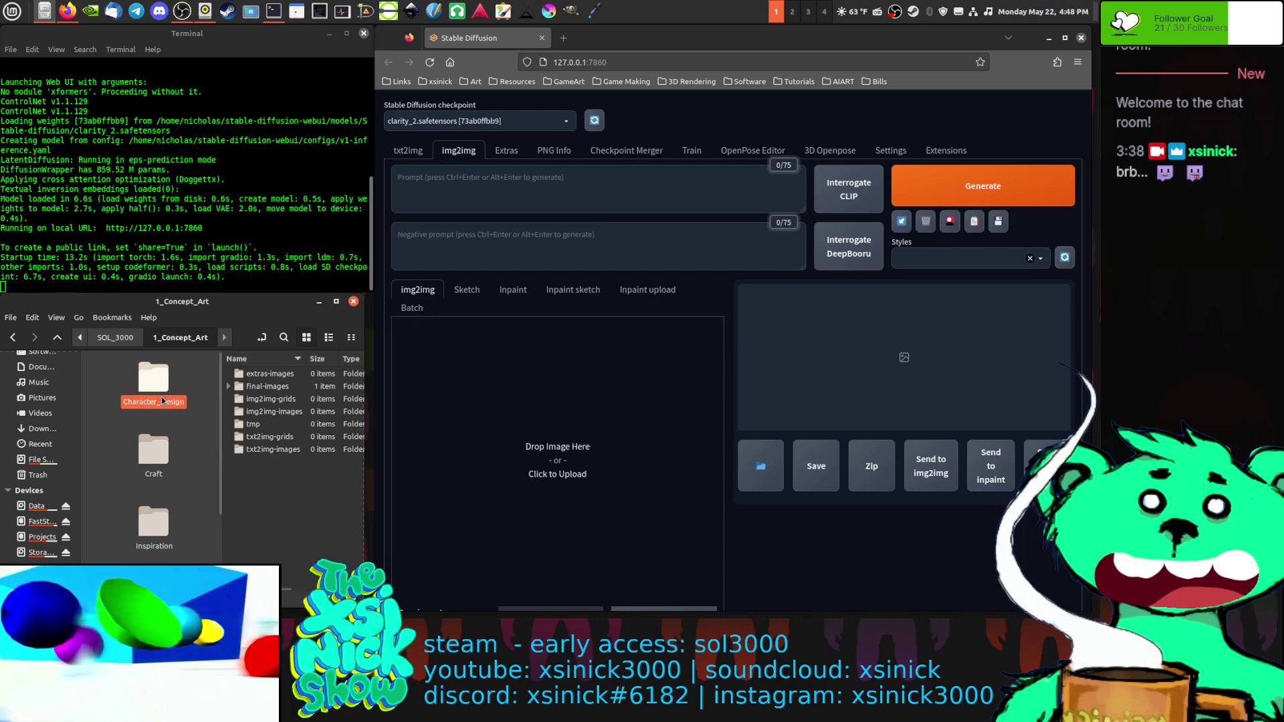
{"action": "double_click", "coordinate": [163, 401]}
{"action": "double_click", "coordinate": [152, 391]}
{"action": "scroll", "coordinate": [168, 472], "scroll_direction": "down", "scroll_amount": 1}
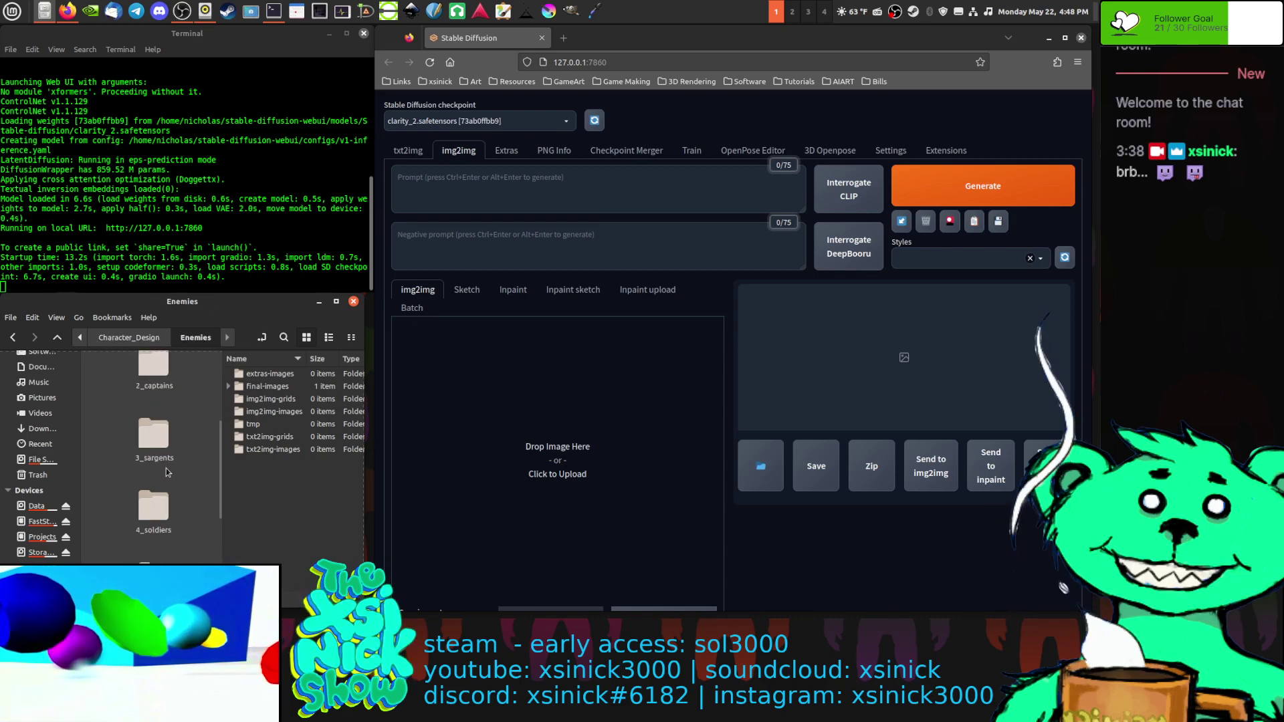
{"action": "scroll", "coordinate": [165, 472], "scroll_direction": "down", "scroll_amount": 2}
{"action": "left_click", "coordinate": [164, 428]}
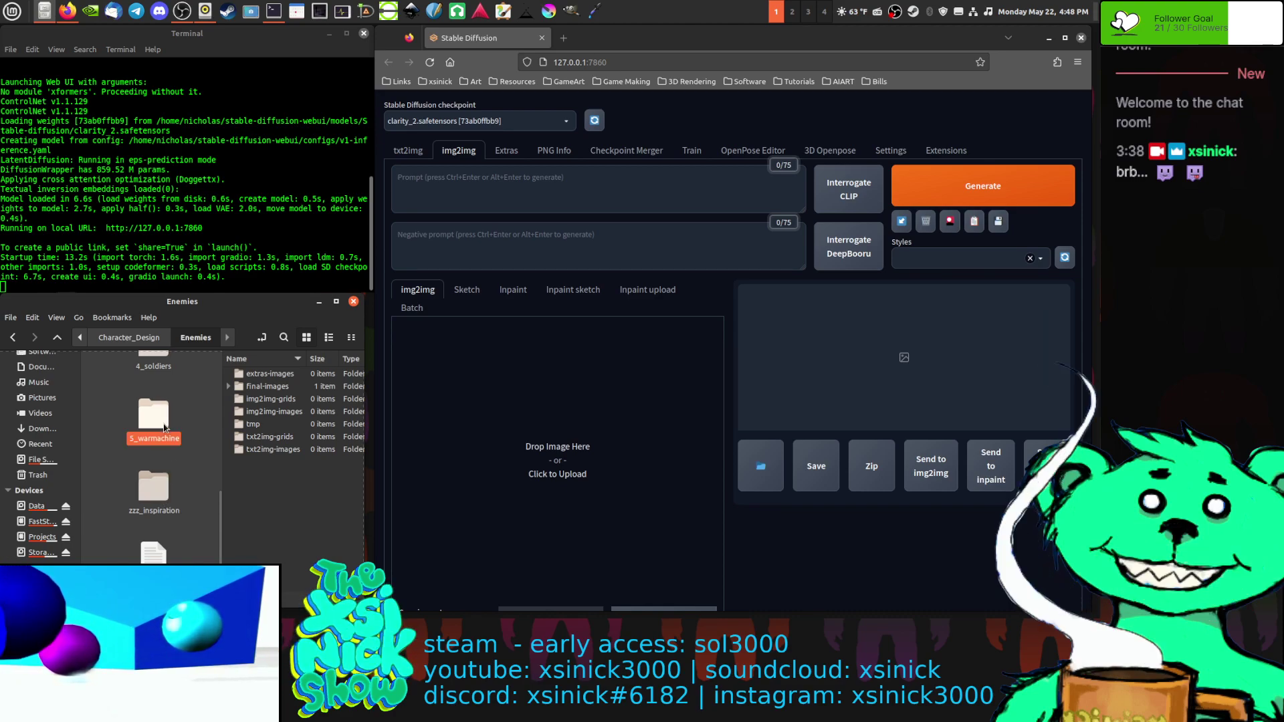
{"action": "double_click", "coordinate": [164, 428]}
{"action": "double_click", "coordinate": [149, 492]}
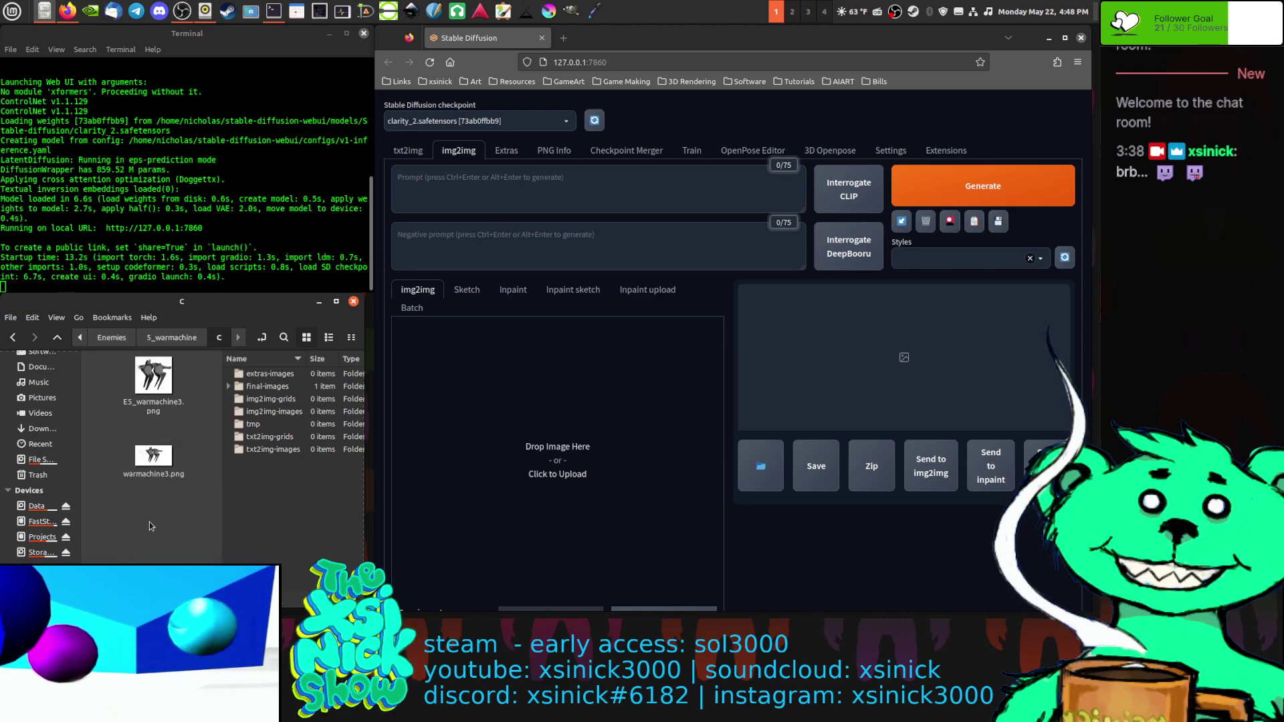
{"action": "left_click", "coordinate": [148, 373]}
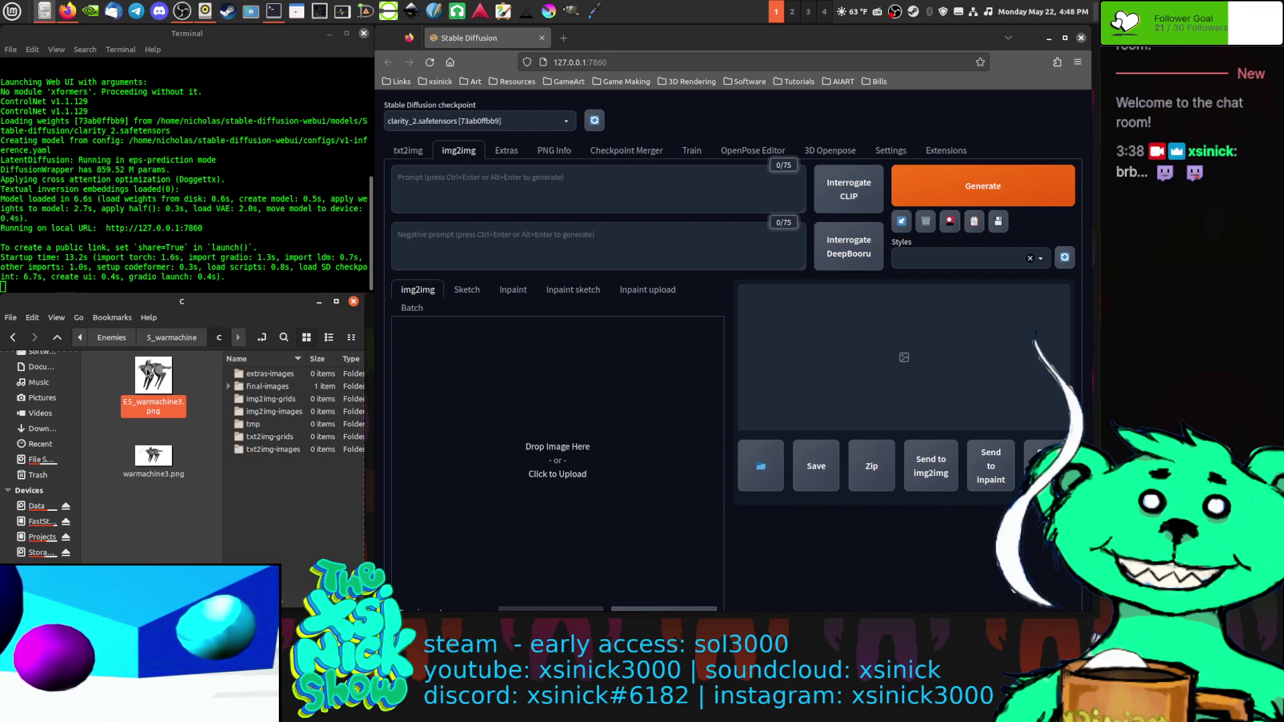
{"action": "left_click_drag", "start_coordinate": [161, 391], "coordinate": [545, 407]}
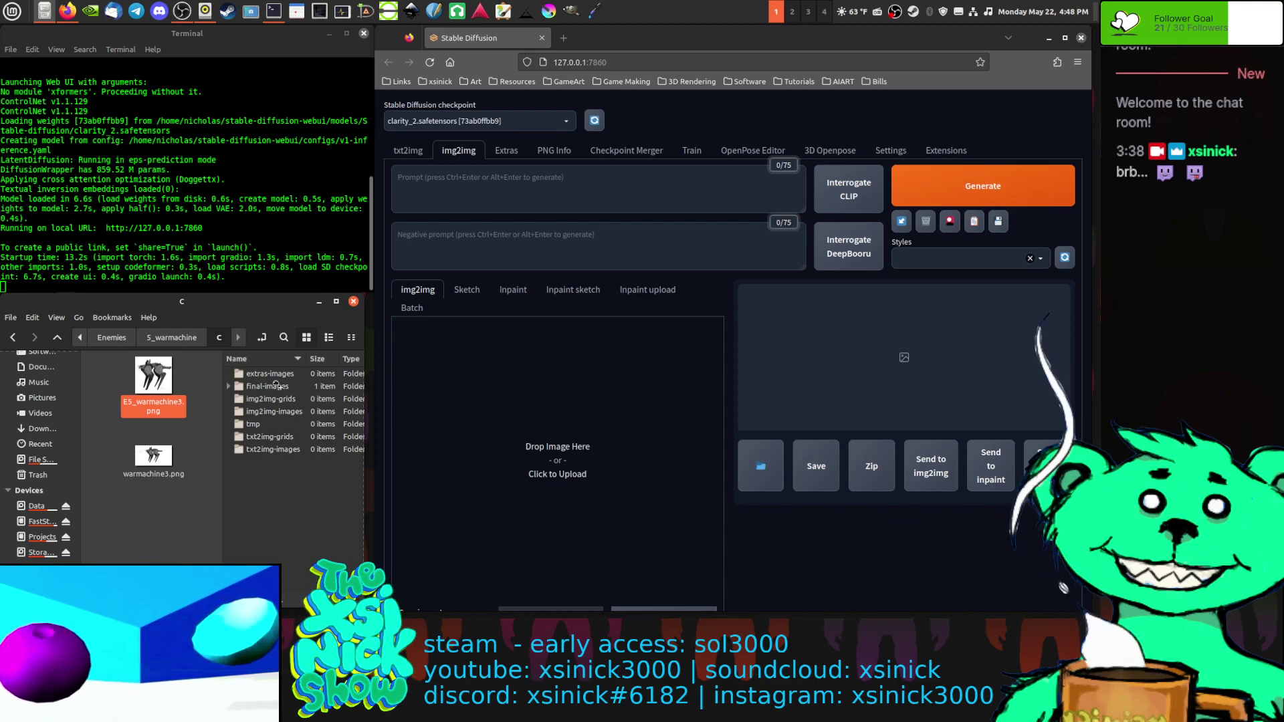
{"action": "scroll", "coordinate": [774, 479], "scroll_direction": "down", "scroll_amount": 3}
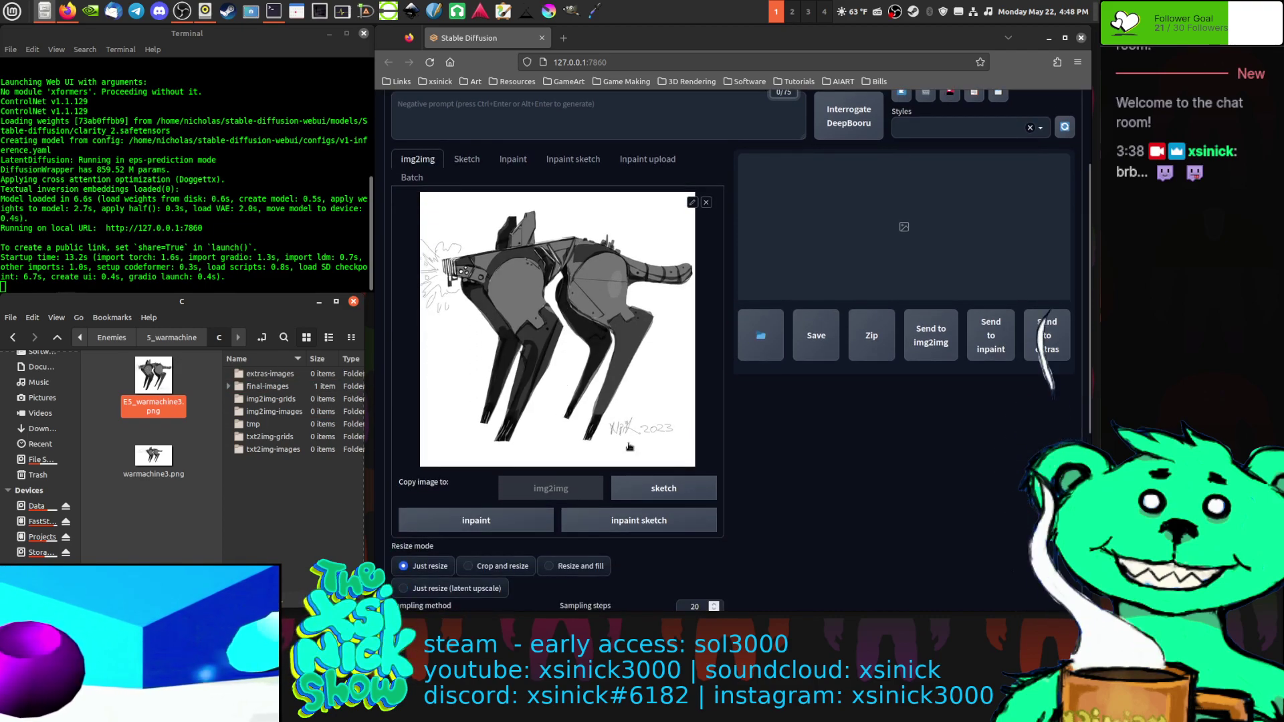
Set the img2img width and height to 704
{"action": "scroll", "coordinate": [774, 479], "scroll_direction": "up", "scroll_amount": 1}
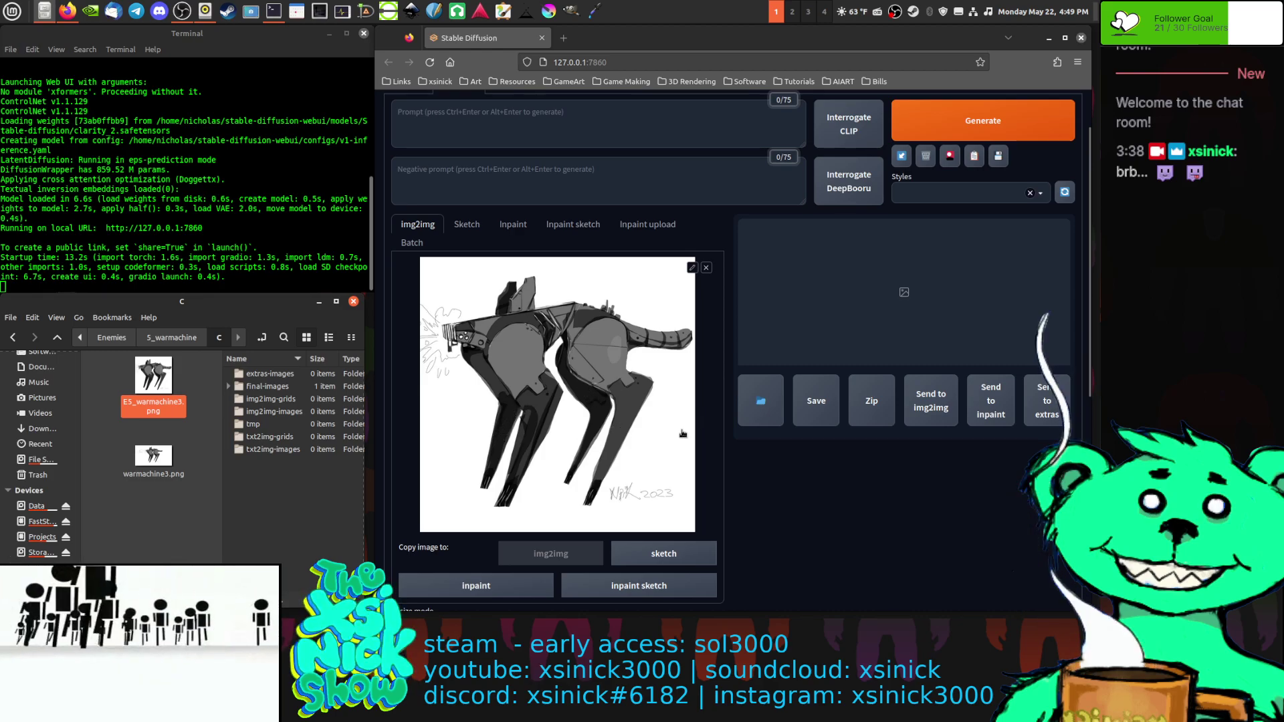
{"action": "scroll", "coordinate": [782, 519], "scroll_direction": "down", "scroll_amount": 2}
{"action": "scroll", "coordinate": [784, 519], "scroll_direction": "up", "scroll_amount": 2}
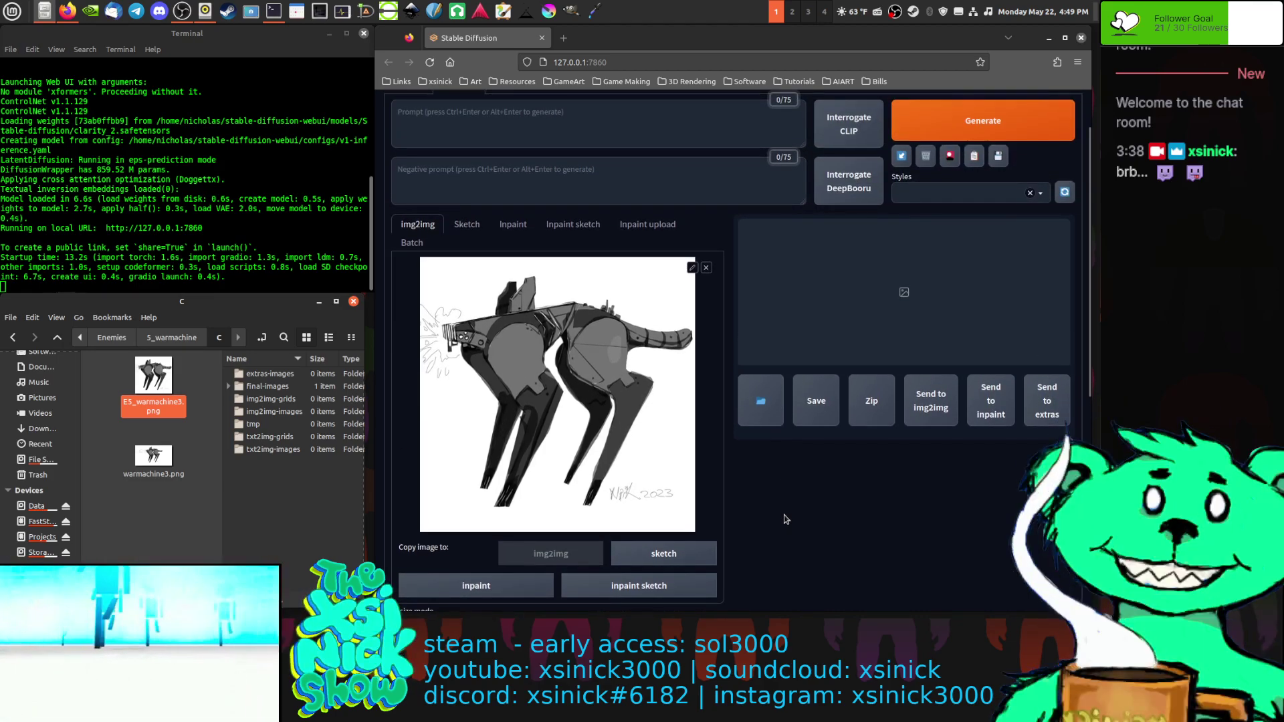
{"action": "scroll", "coordinate": [785, 520], "scroll_direction": "down", "scroll_amount": 4}
{"action": "scroll", "coordinate": [763, 511], "scroll_direction": "down", "scroll_amount": 2}
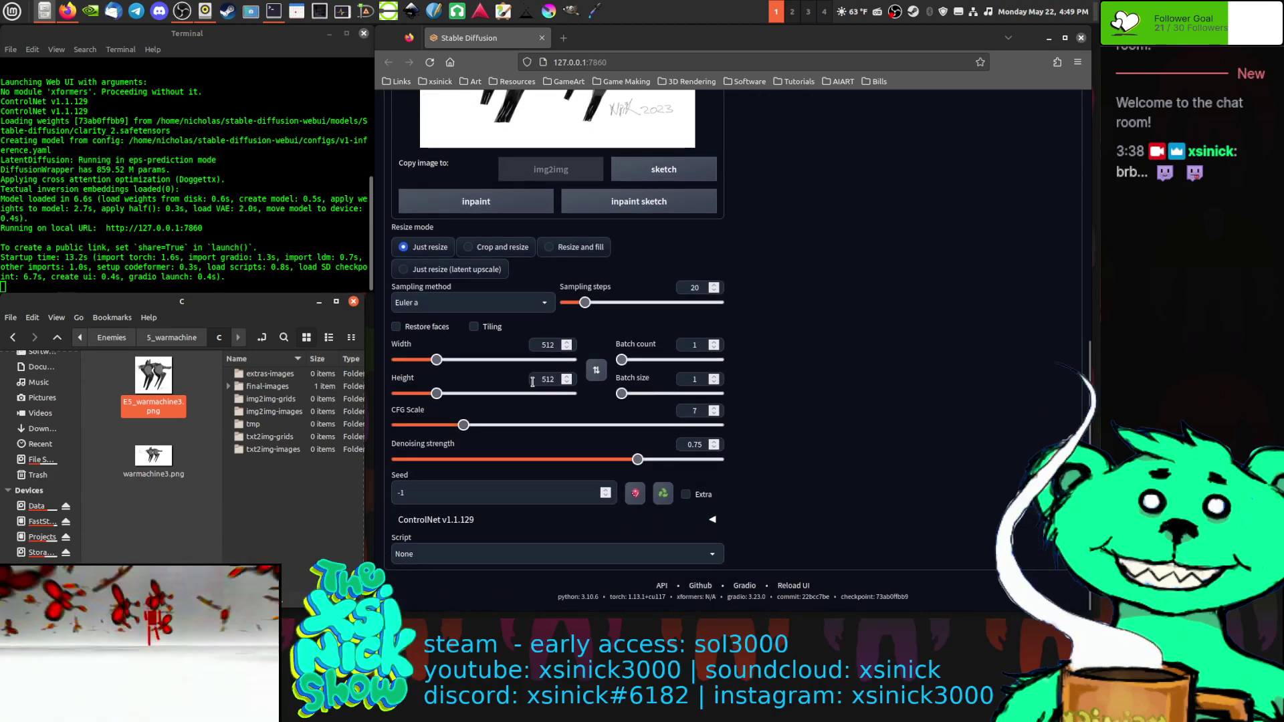
{"action": "double_click", "coordinate": [548, 344]}
{"action": "type", "text": "7"}
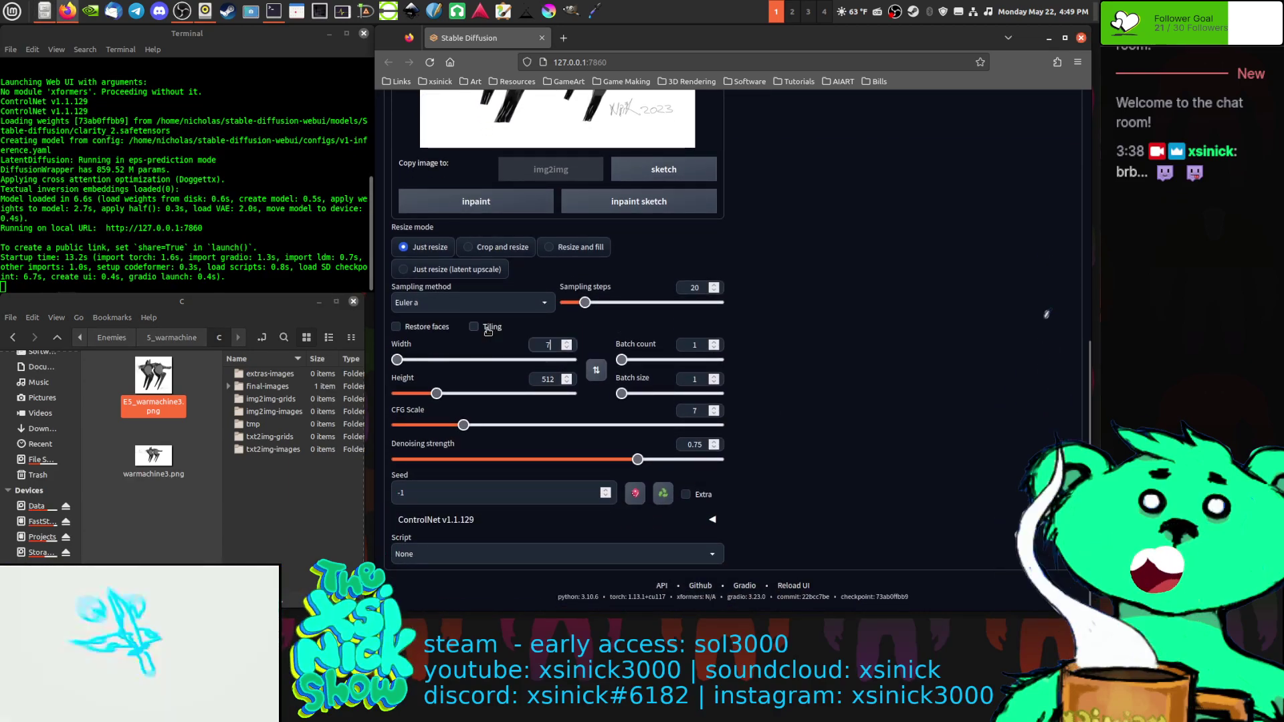
{"action": "type", "text": "04"}
{"action": "key", "text": "Tab"}
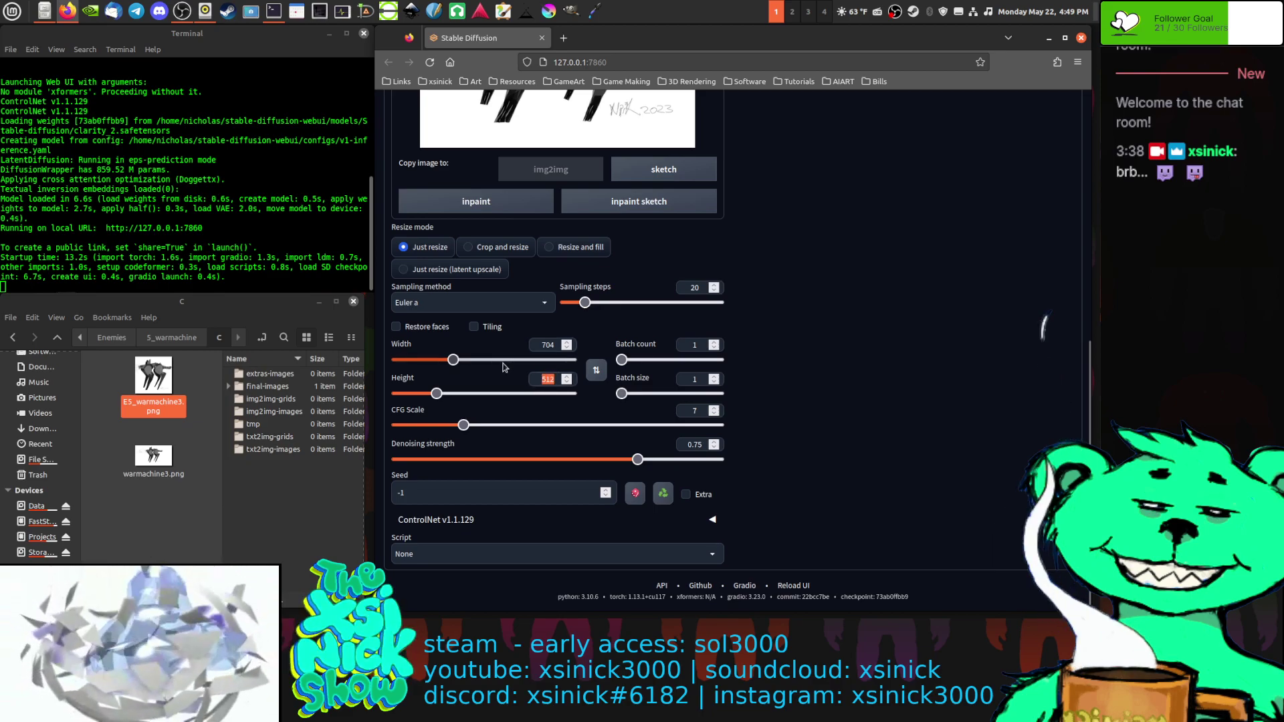
{"action": "type", "text": "704"}
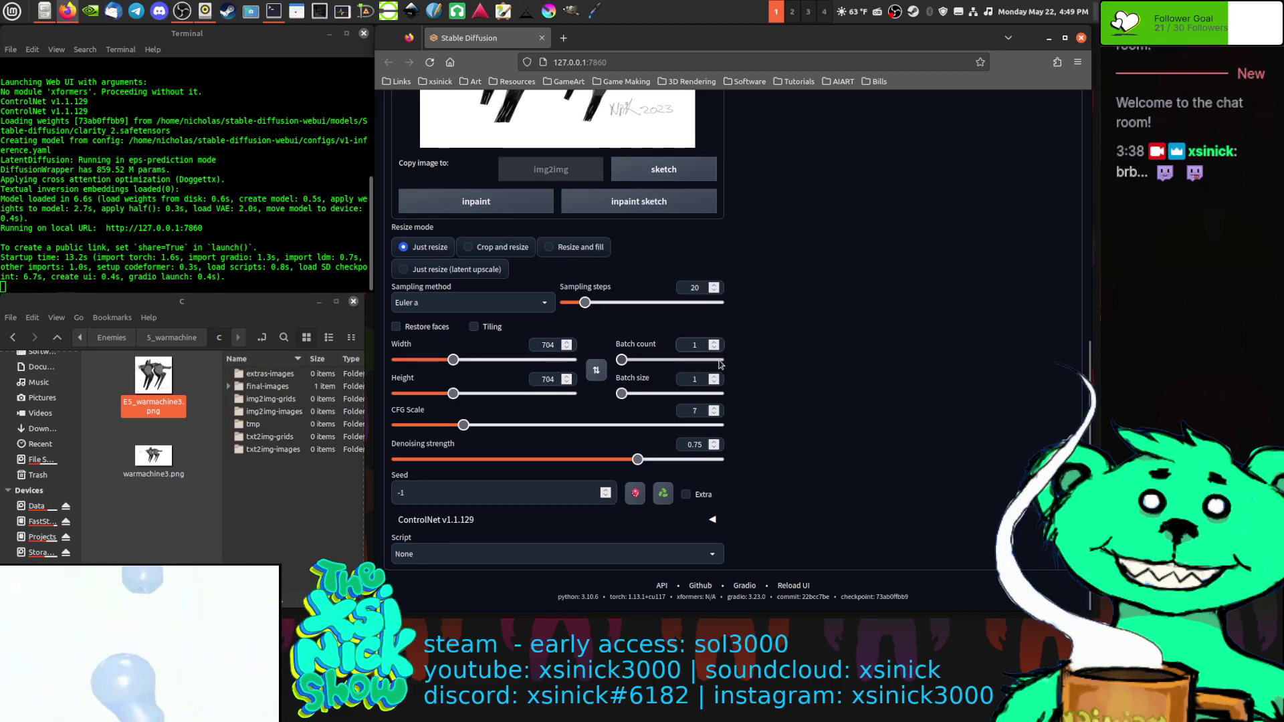
Set batch count 3, CFG scale 8, 35 sampling steps and denoising strength 0.3
{"action": "key", "text": "BackSpace"}
{"action": "type", "text": "3"}
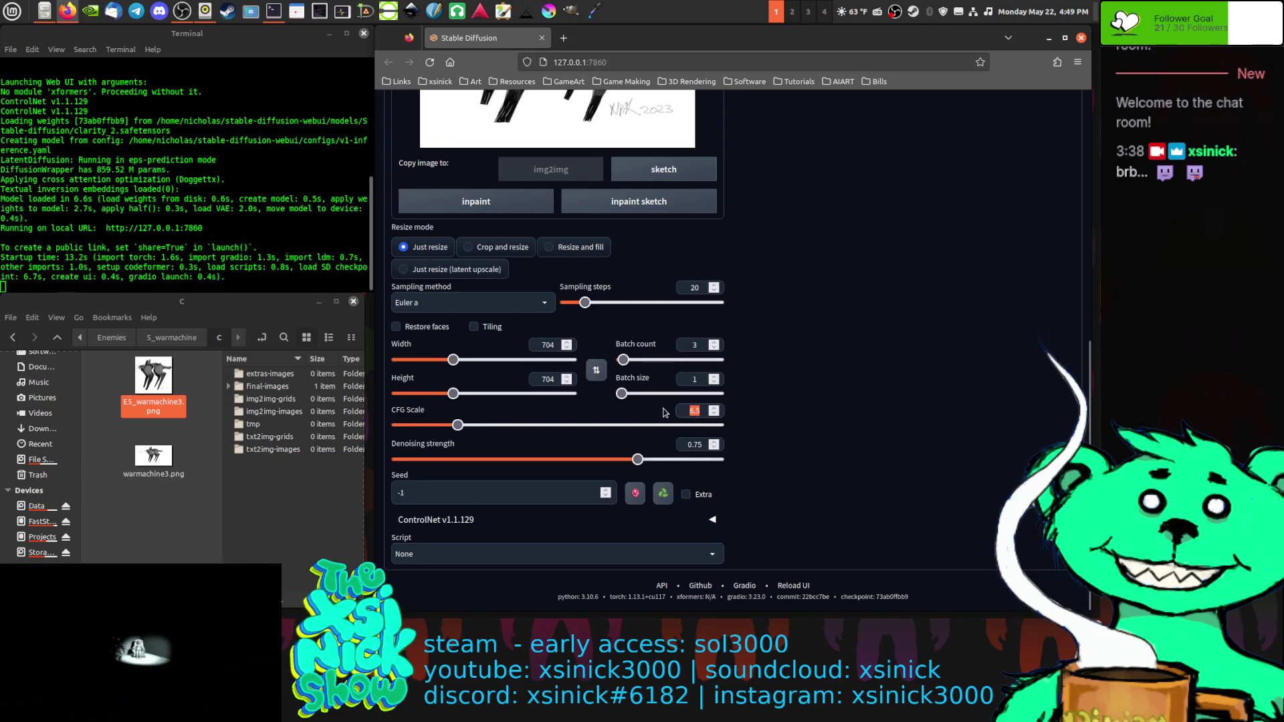
{"action": "type", "text": "8"}
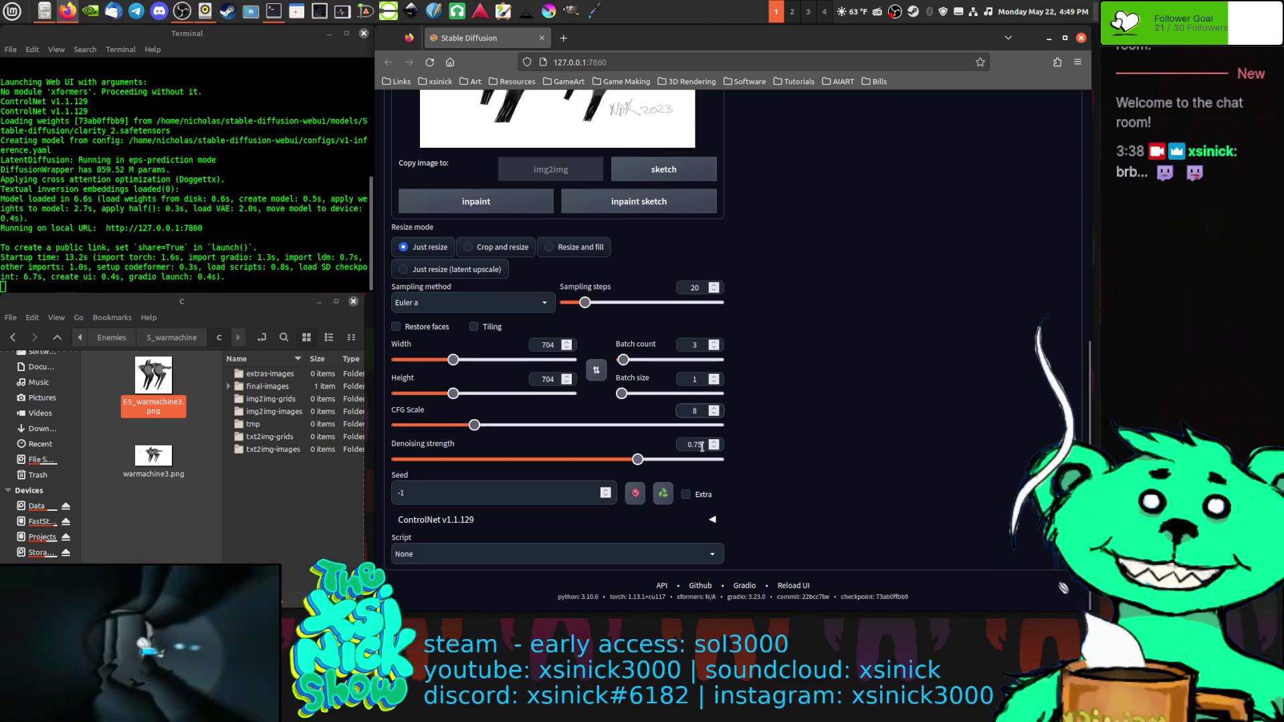
{"action": "type", "text": "0.3"}
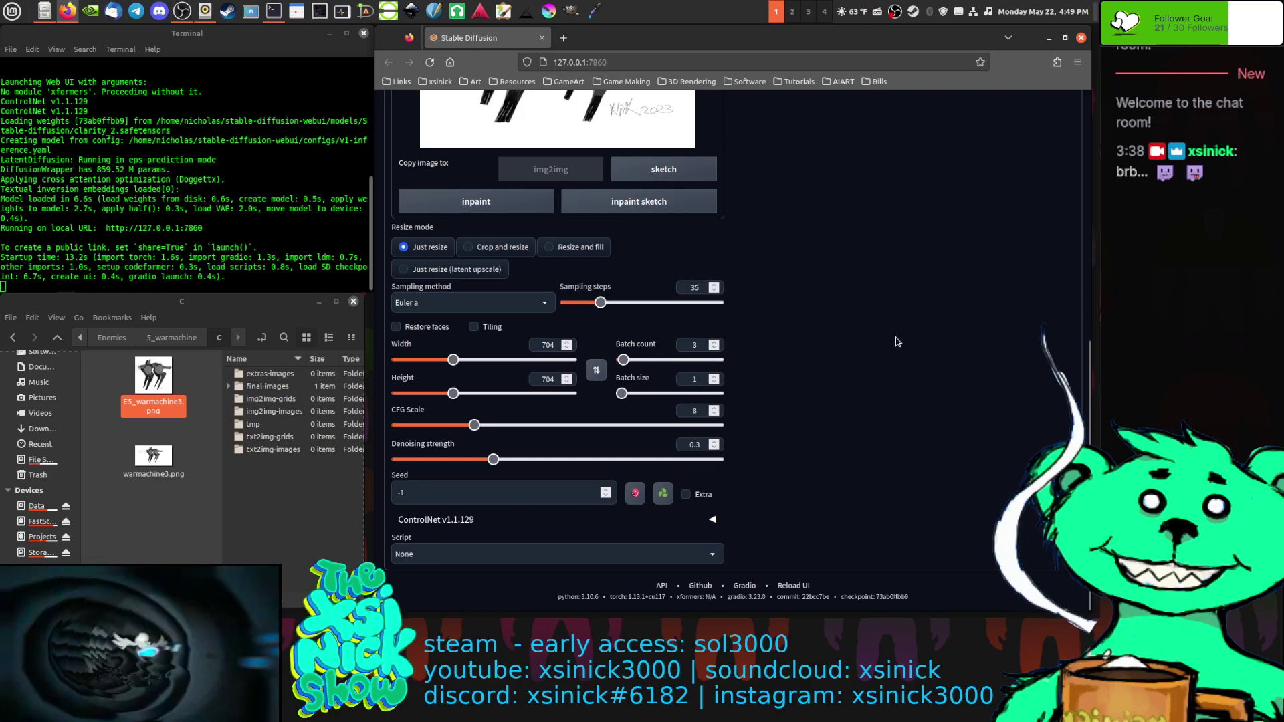
{"action": "scroll", "coordinate": [898, 342], "scroll_direction": "up", "scroll_amount": 5}
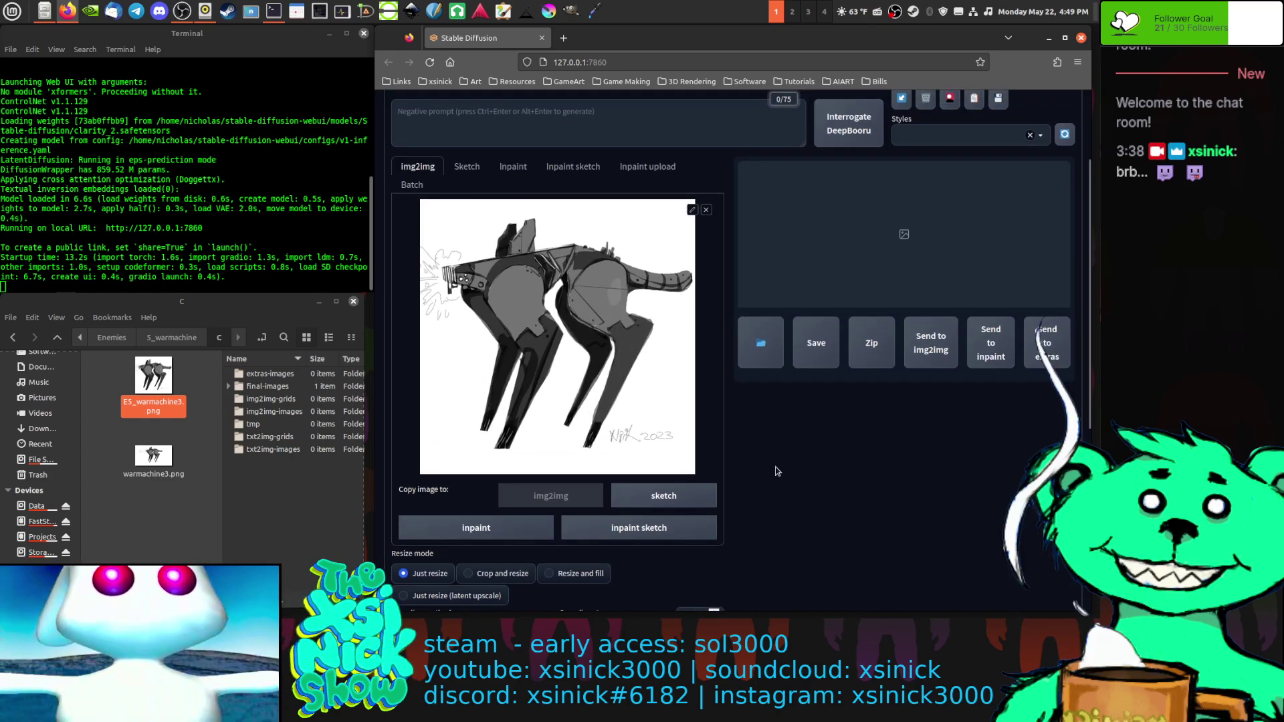
{"action": "scroll", "coordinate": [777, 471], "scroll_direction": "down", "scroll_amount": 2}
{"action": "scroll", "coordinate": [776, 470], "scroll_direction": "up", "scroll_amount": 2}
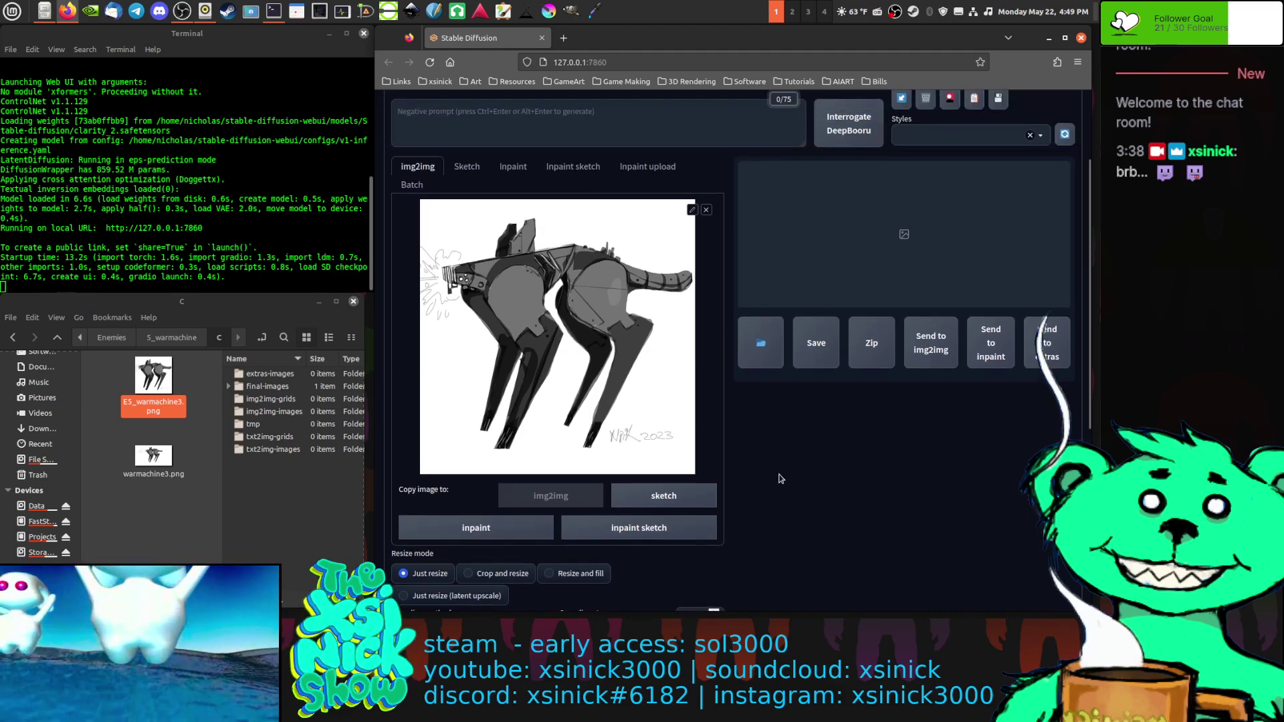
{"action": "scroll", "coordinate": [803, 477], "scroll_direction": "down", "scroll_amount": 3}
{"action": "scroll", "coordinate": [823, 487], "scroll_direction": "up", "scroll_amount": 5}
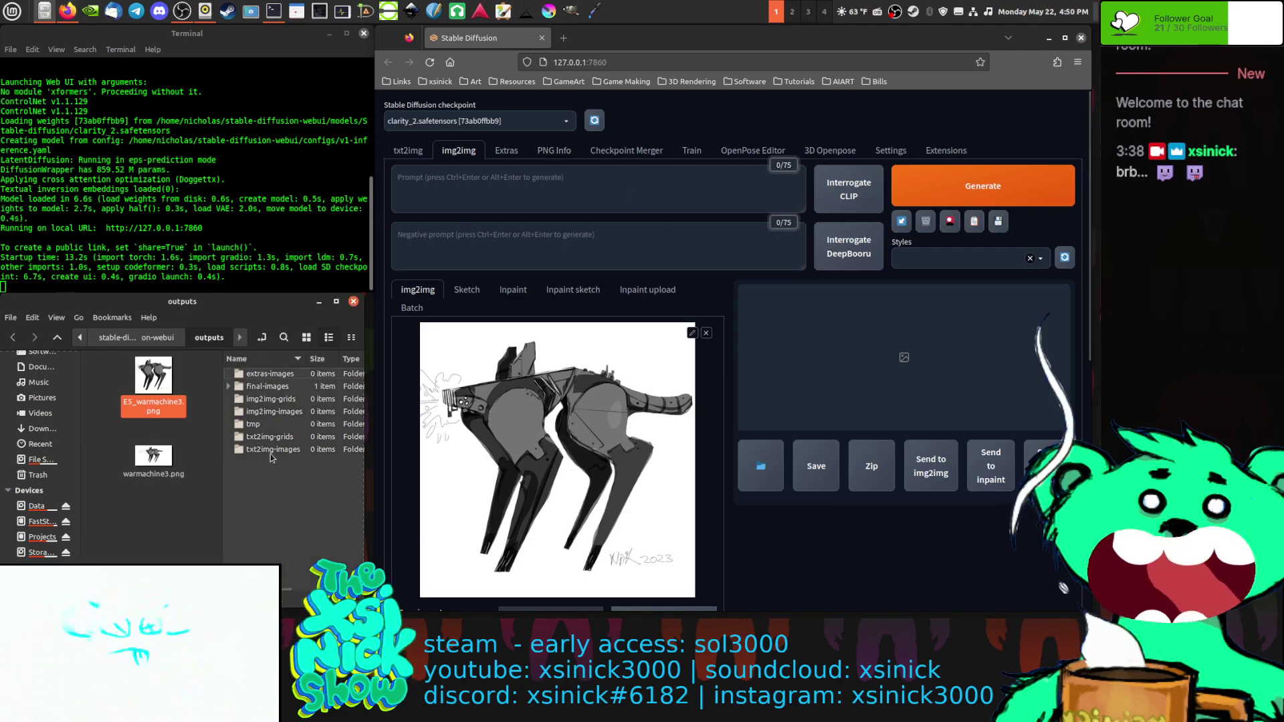
Open params.txt and paste its saved positive prompt into the Prompt box
{"action": "left_click", "coordinate": [57, 337]}
{"action": "scroll", "coordinate": [284, 501], "scroll_direction": "down", "scroll_amount": 5}
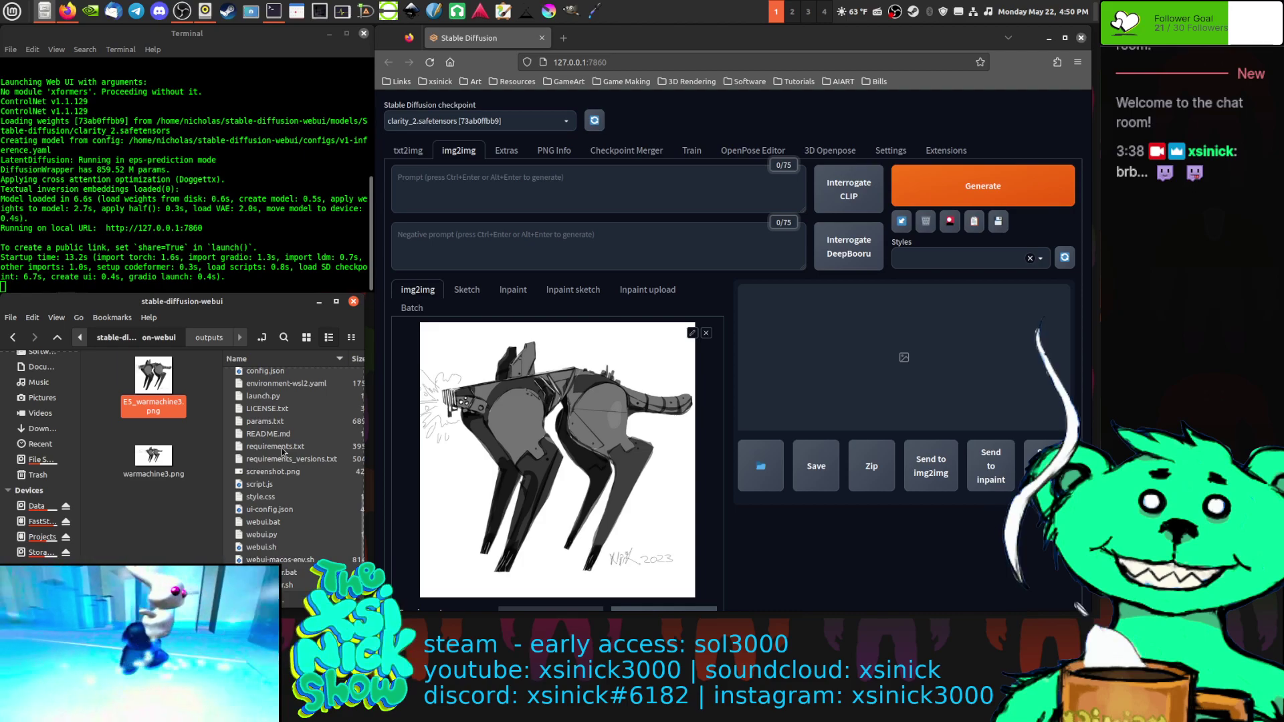
{"action": "double_click", "coordinate": [282, 421]}
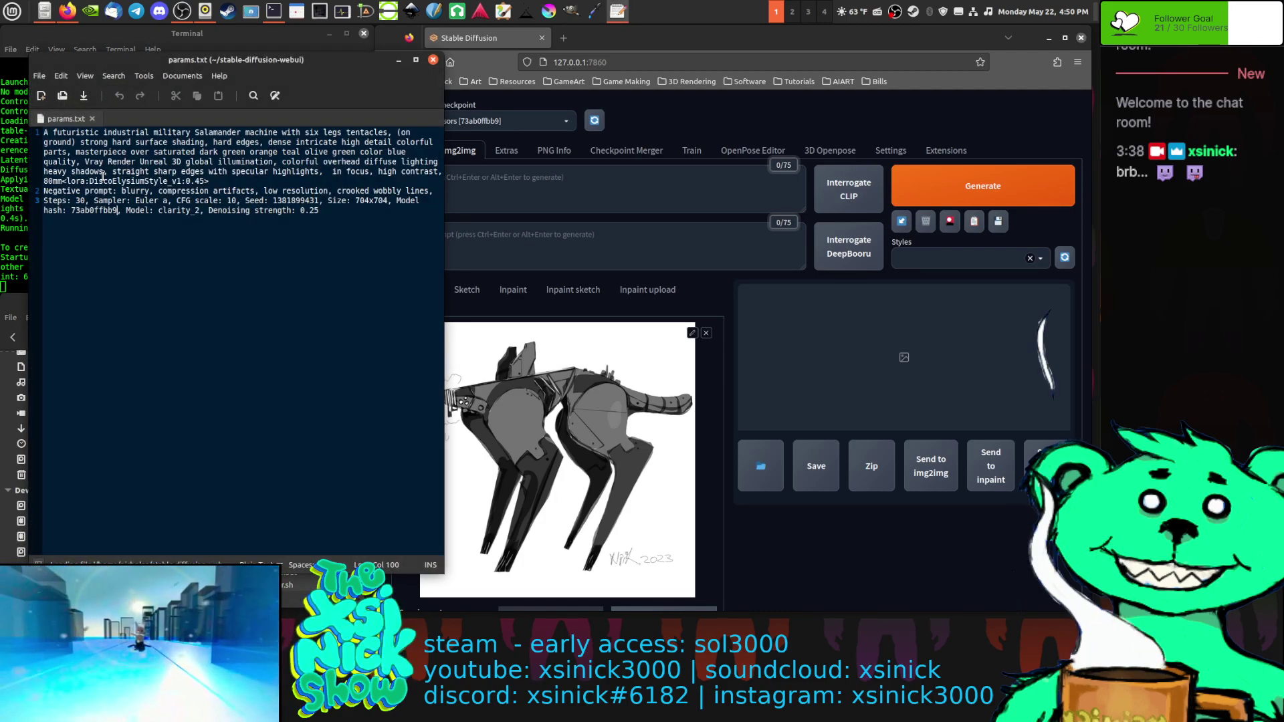
{"action": "mouse_move", "coordinate": [44, 132]}
{"action": "left_mouse_down"}
{"action": "mouse_move", "coordinate": [166, 161]}
{"action": "mouse_move", "coordinate": [73, 178]}
{"action": "left_mouse_up"}
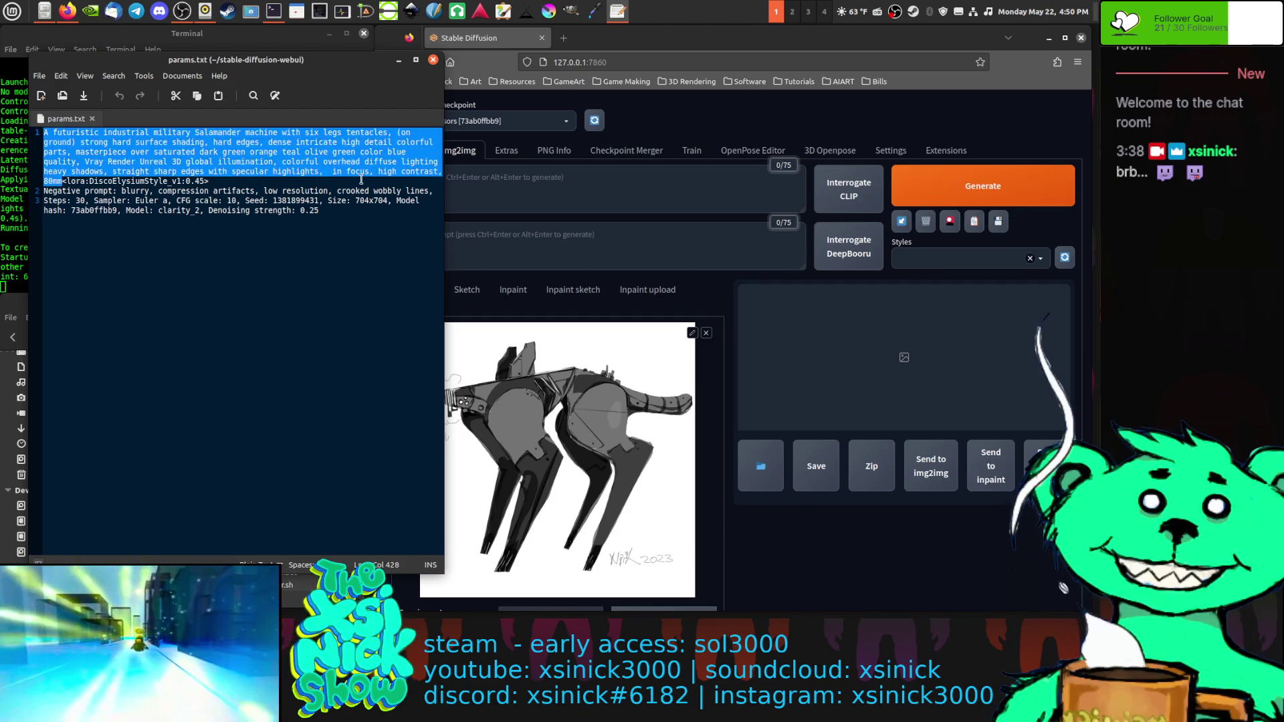
{"action": "left_click", "coordinate": [478, 200]}
{"action": "key", "text": "ctrl+v"}
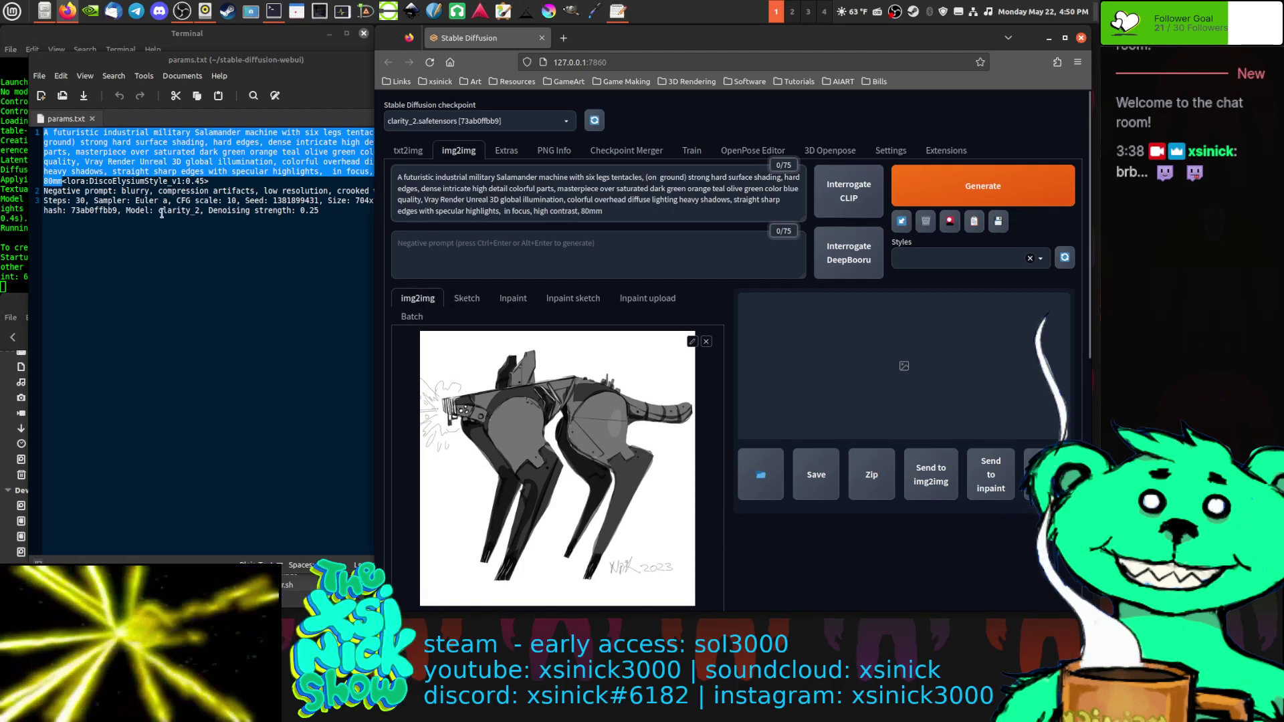
Copy the saved negative prompt into Negative prompt, then close params.txt
{"action": "mouse_move", "coordinate": [122, 191]}
{"action": "left_mouse_down"}
{"action": "mouse_move", "coordinate": [98, 210]}
{"action": "mouse_move", "coordinate": [316, 200]}
{"action": "left_mouse_up"}
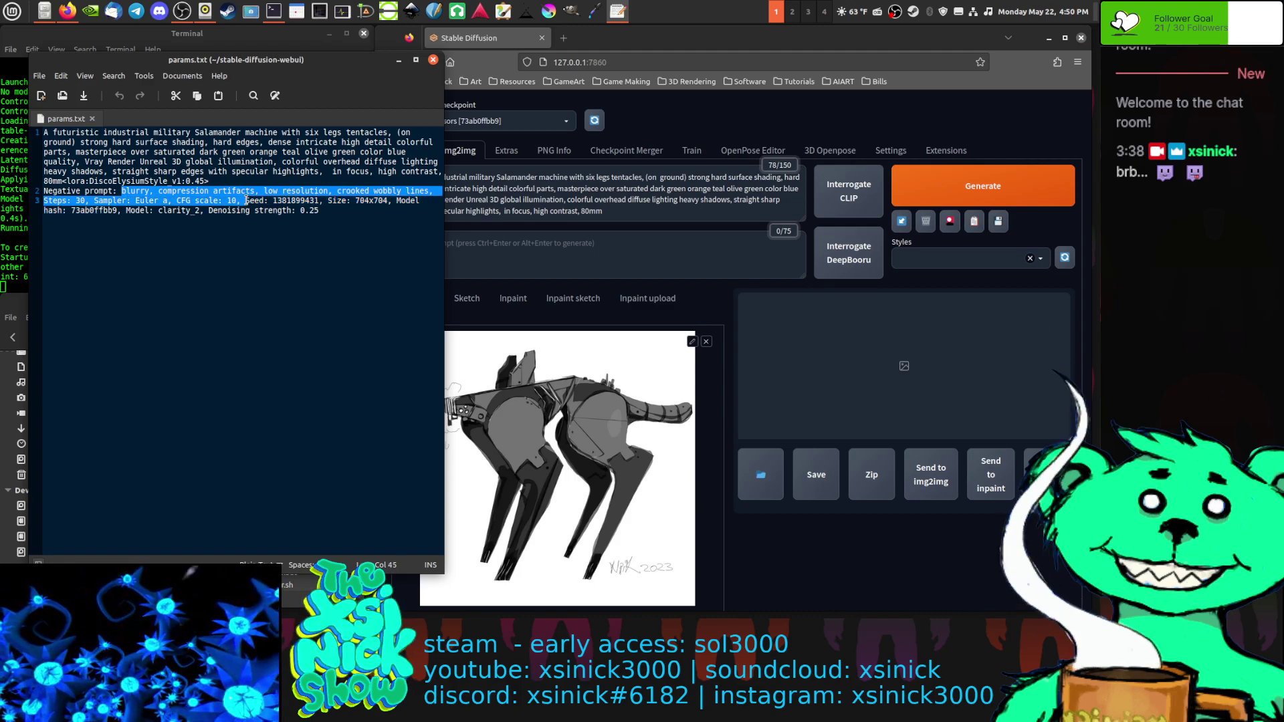
{"action": "mouse_move", "coordinate": [225, 202]}
{"action": "left_mouse_down"}
{"action": "mouse_move", "coordinate": [107, 201]}
{"action": "mouse_move", "coordinate": [164, 215]}
{"action": "mouse_move", "coordinate": [425, 191]}
{"action": "left_mouse_up"}
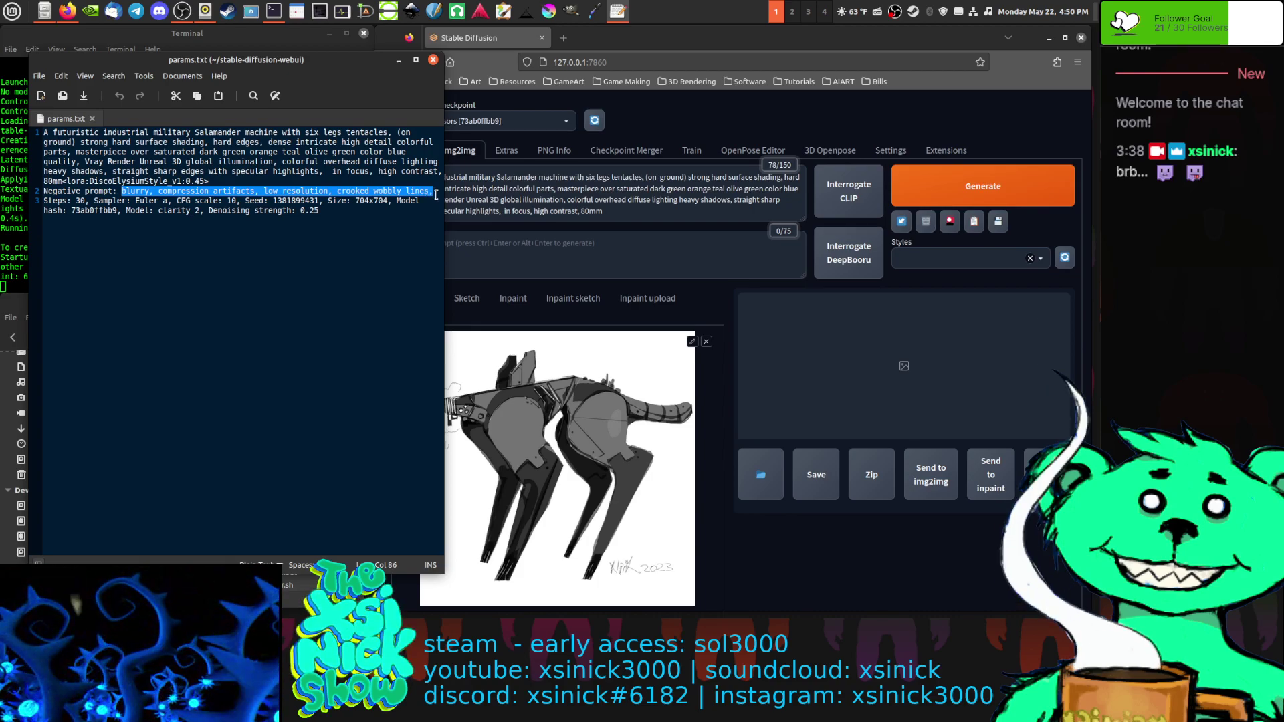
{"action": "left_click_drag", "start_coordinate": [436, 195], "coordinate": [429, 195]}
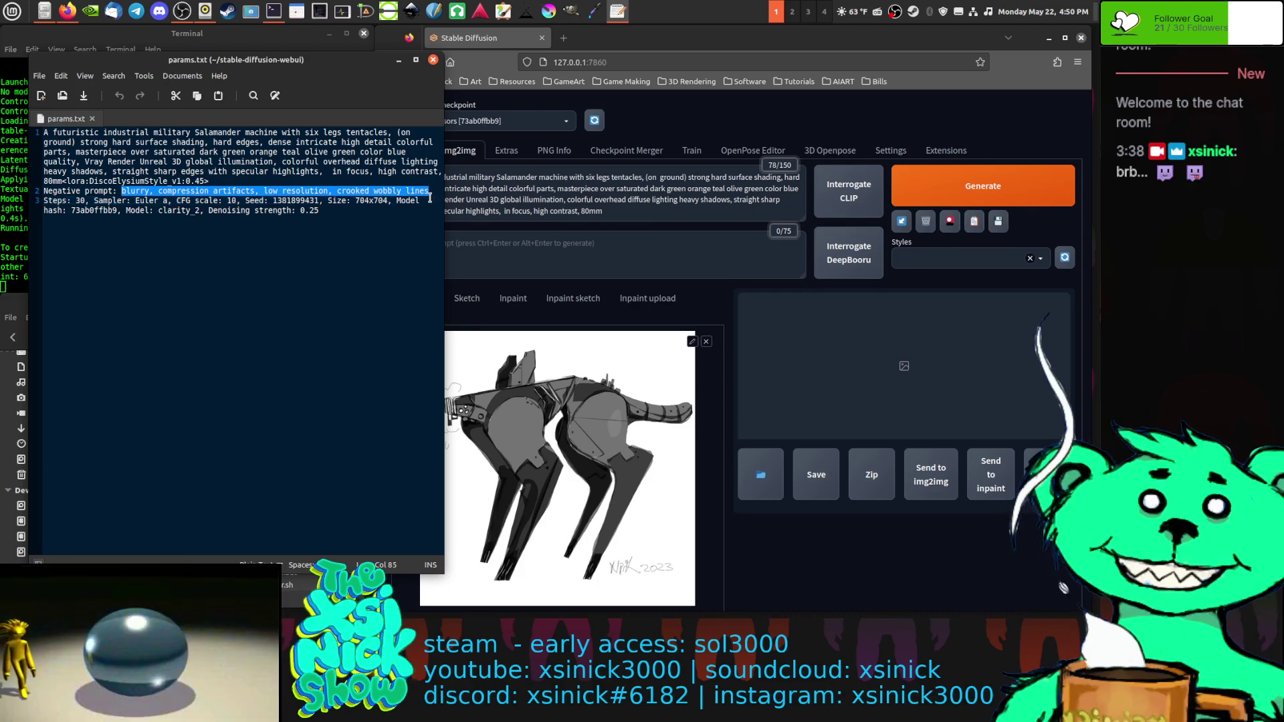
{"action": "left_click", "coordinate": [505, 256]}
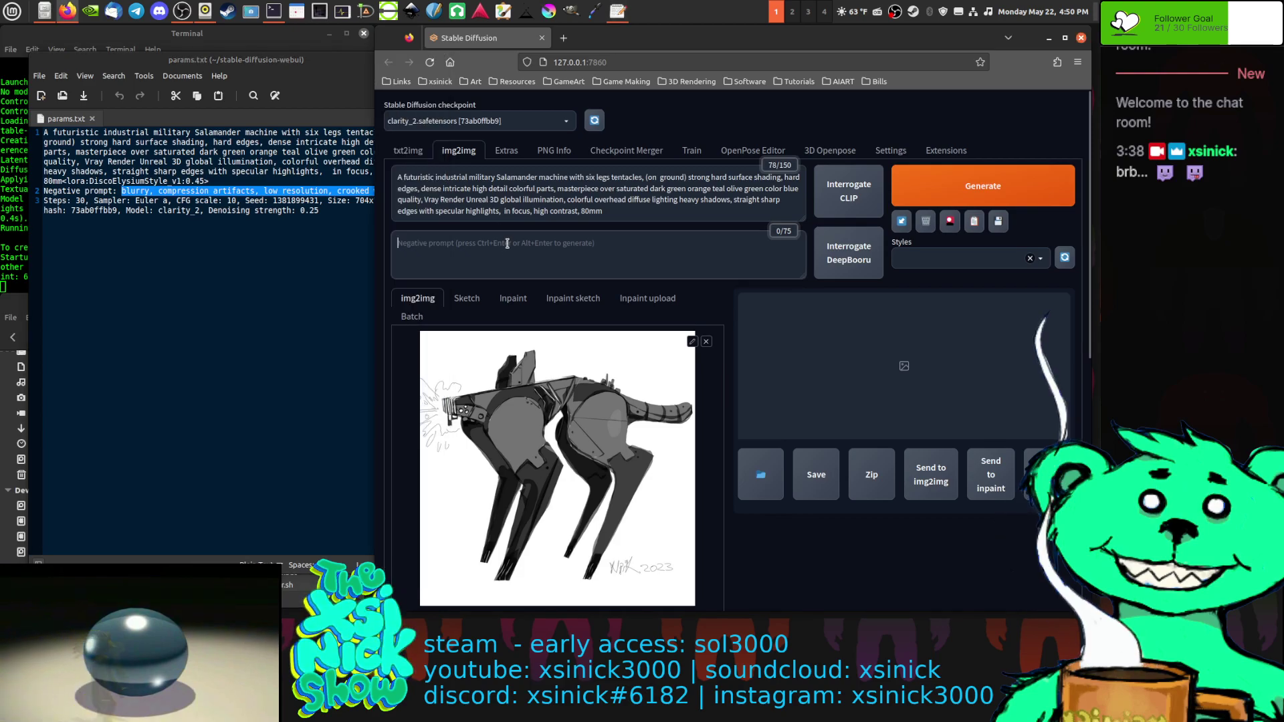
{"action": "left_click", "coordinate": [258, 315]}
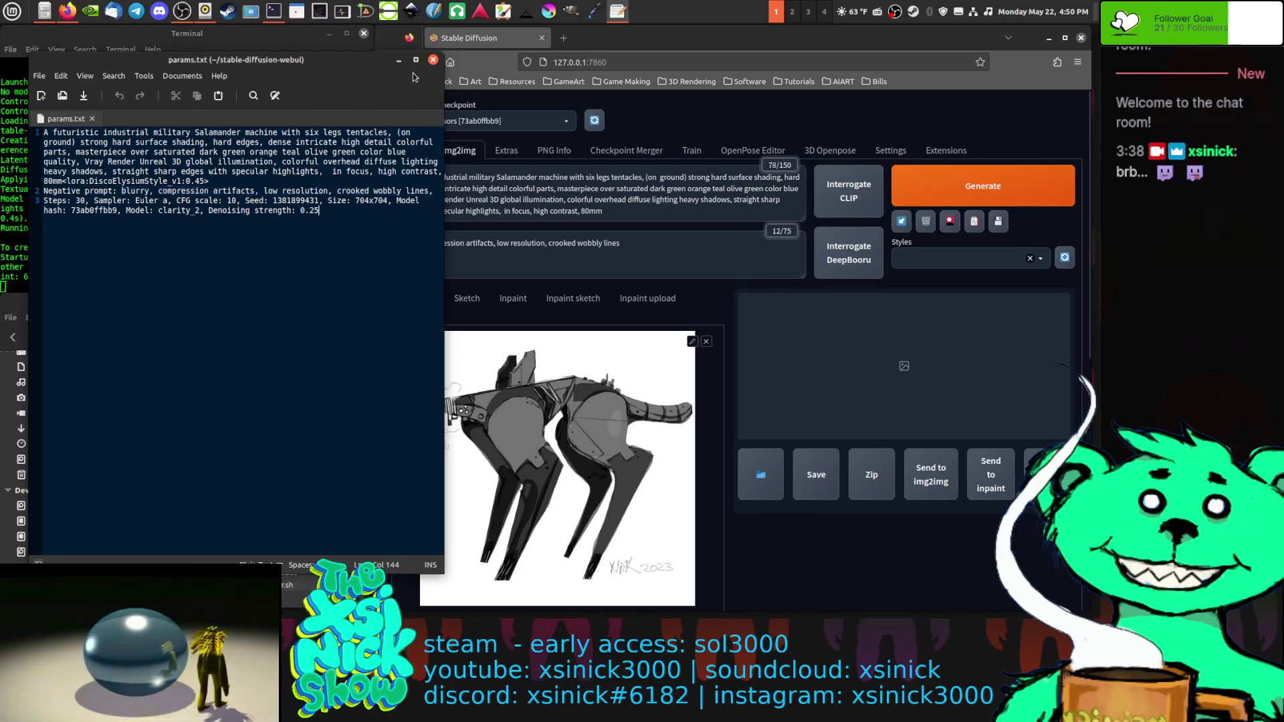
{"action": "left_click", "coordinate": [434, 59]}
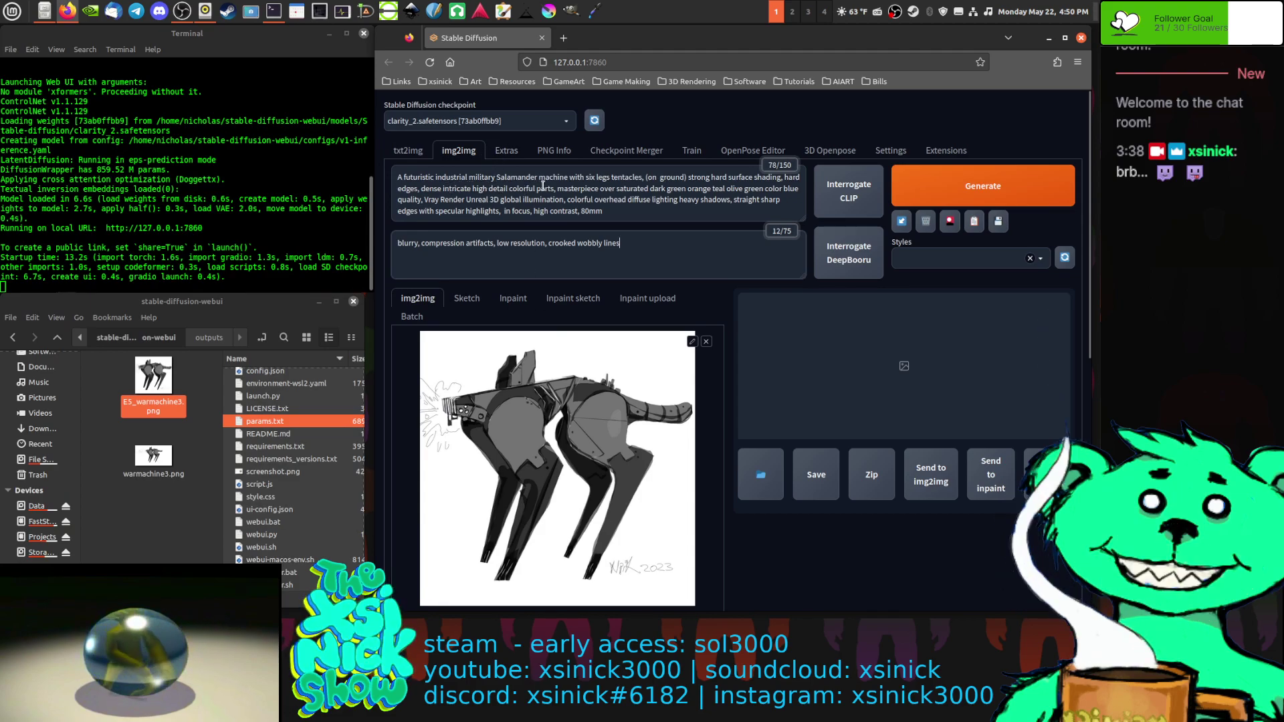
Replace 'Salamander' in the prompt with 'girafh' and check its spelling suggestions
{"action": "left_click", "coordinate": [535, 179]}
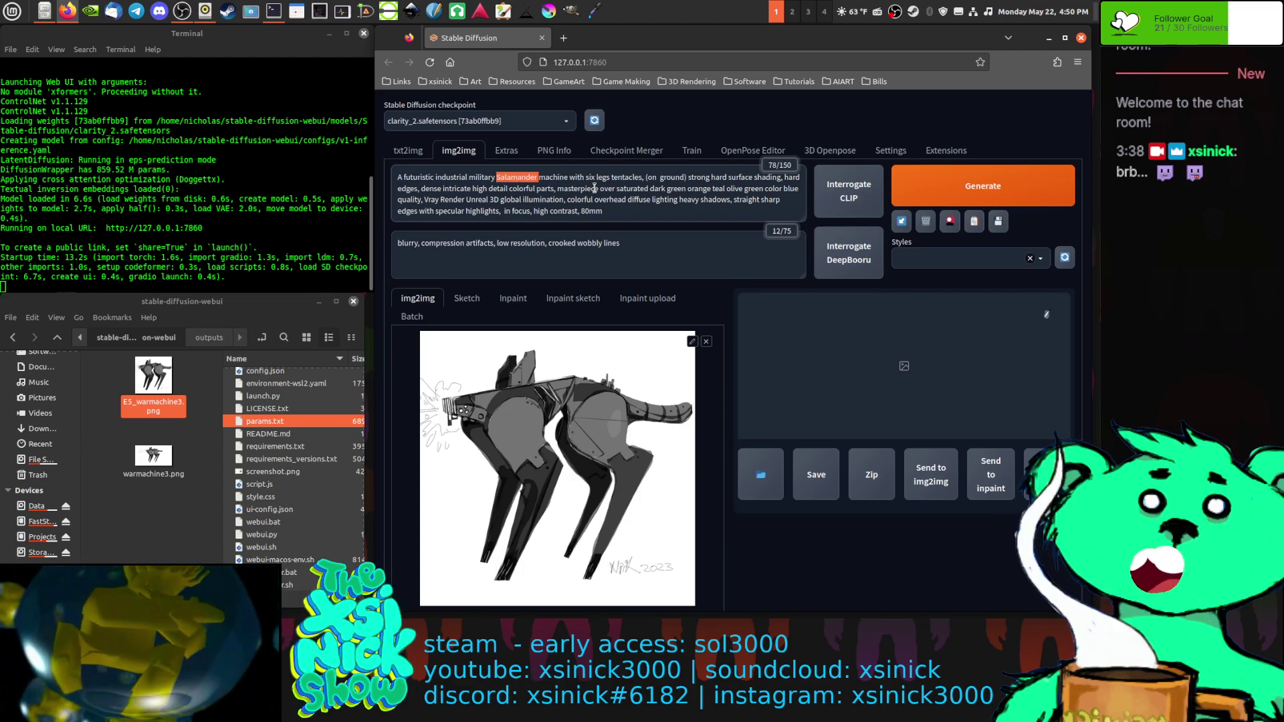
{"action": "type", "text": "gi"}
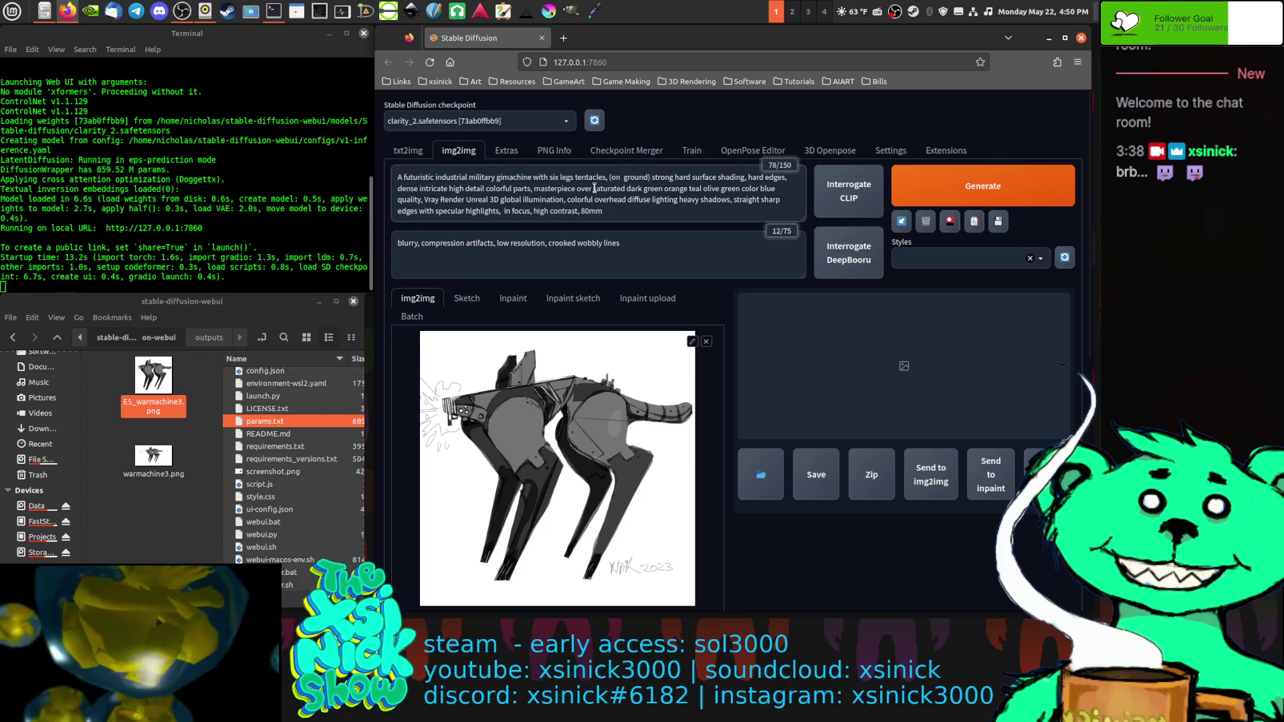
{"action": "type", "text": "r"}
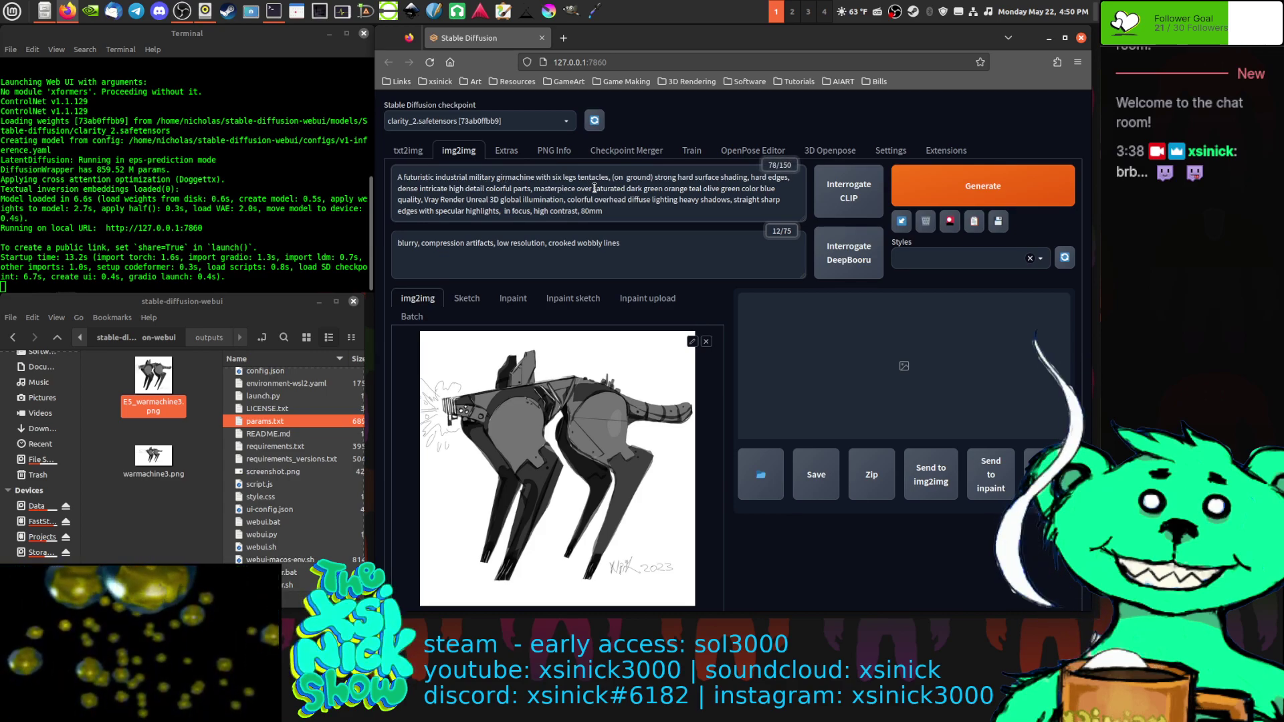
{"action": "type", "text": "af h"}
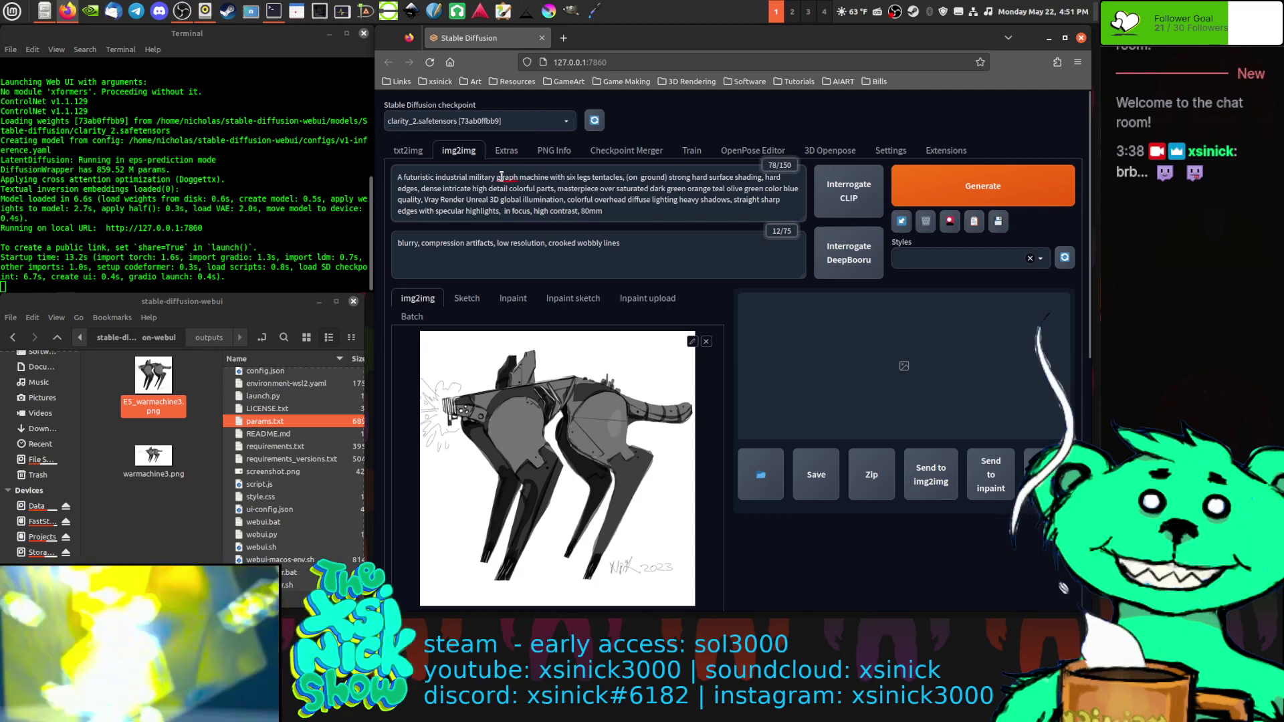
{"action": "right_click", "coordinate": [521, 179]}
{"action": "left_click", "coordinate": [511, 176]}
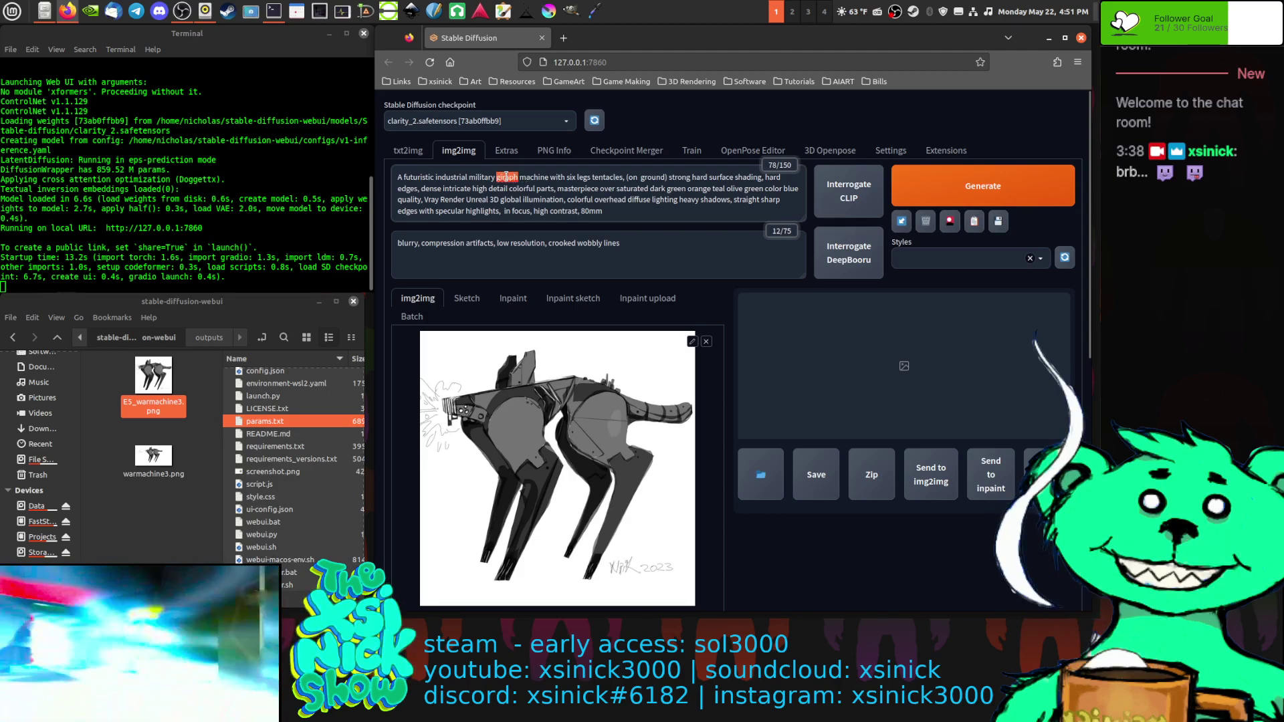
Look up the Giraffe Wikipedia article in a new tab, then return to Stable Diffusion
{"action": "key", "text": "ctrl+t"}
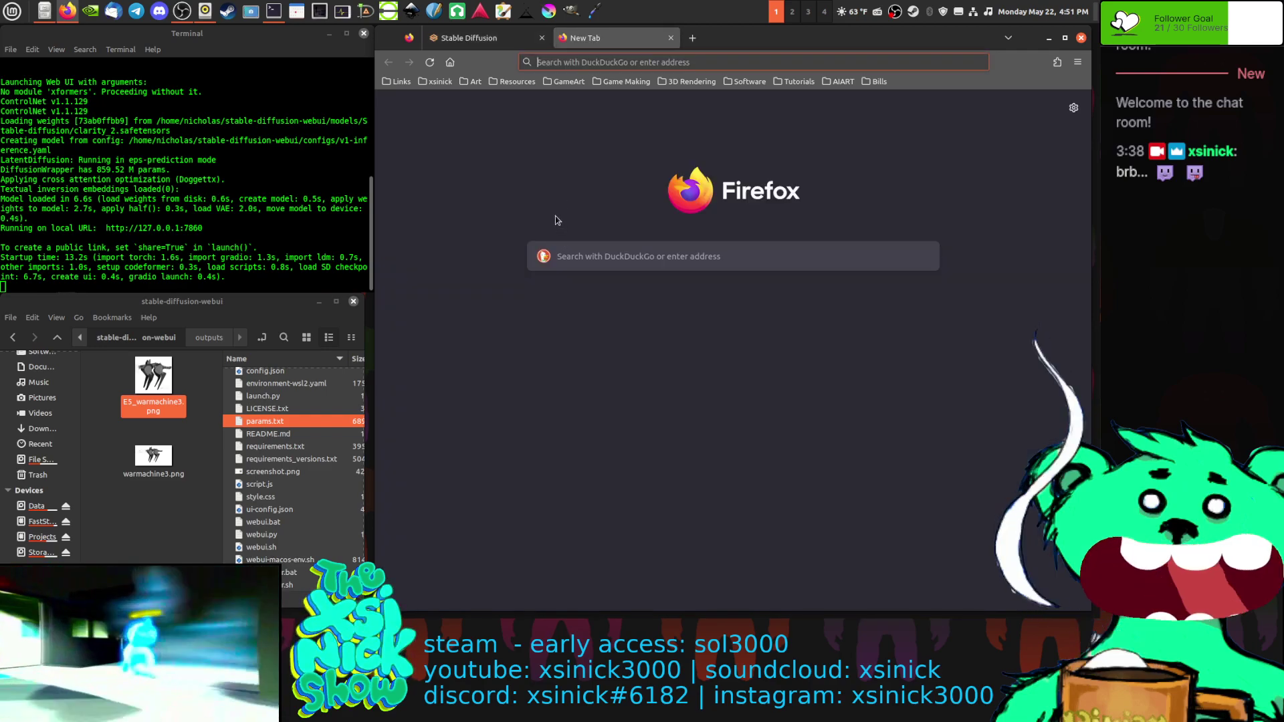
{"action": "type", "text": "giraph"}
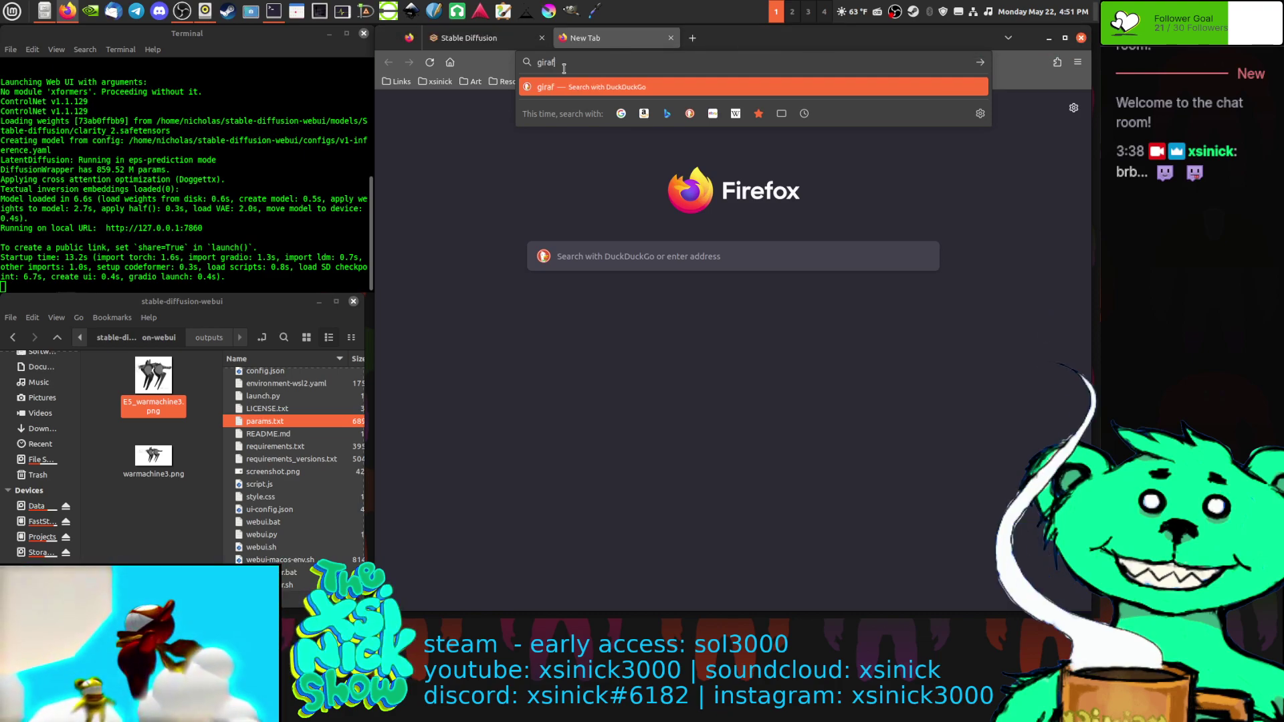
{"action": "key", "text": "Return"}
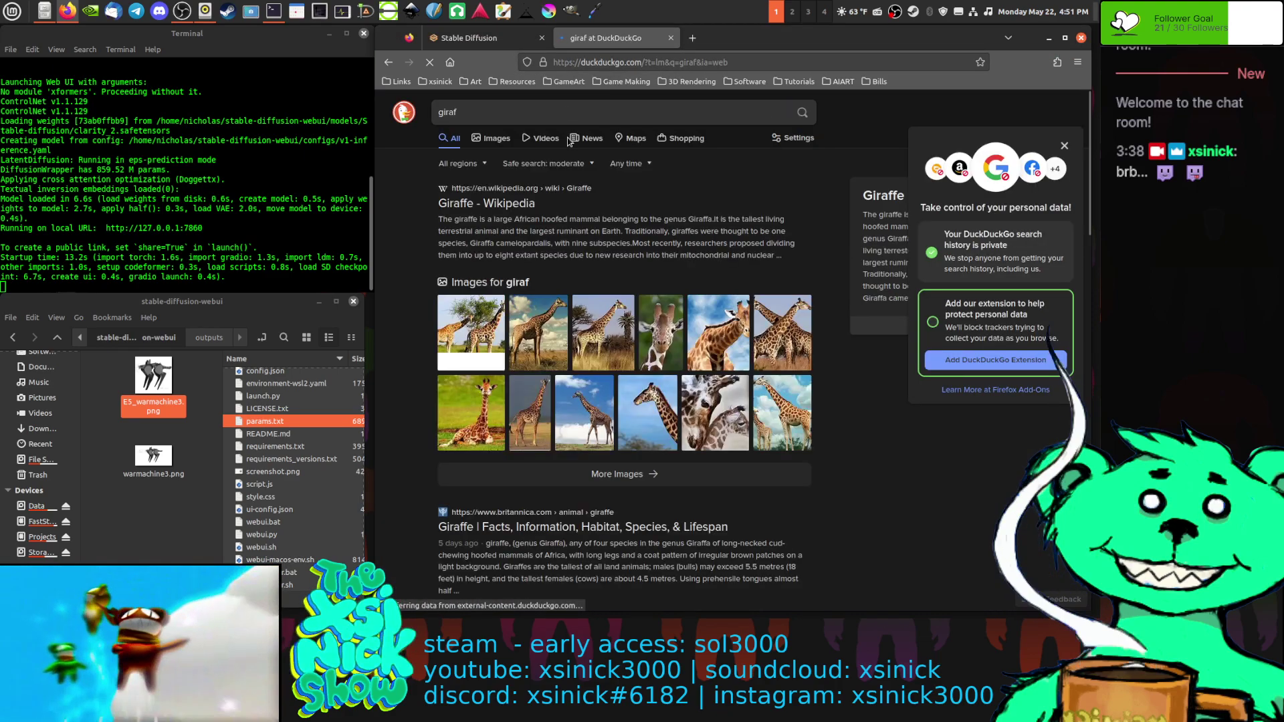
{"action": "left_click", "coordinate": [452, 207]}
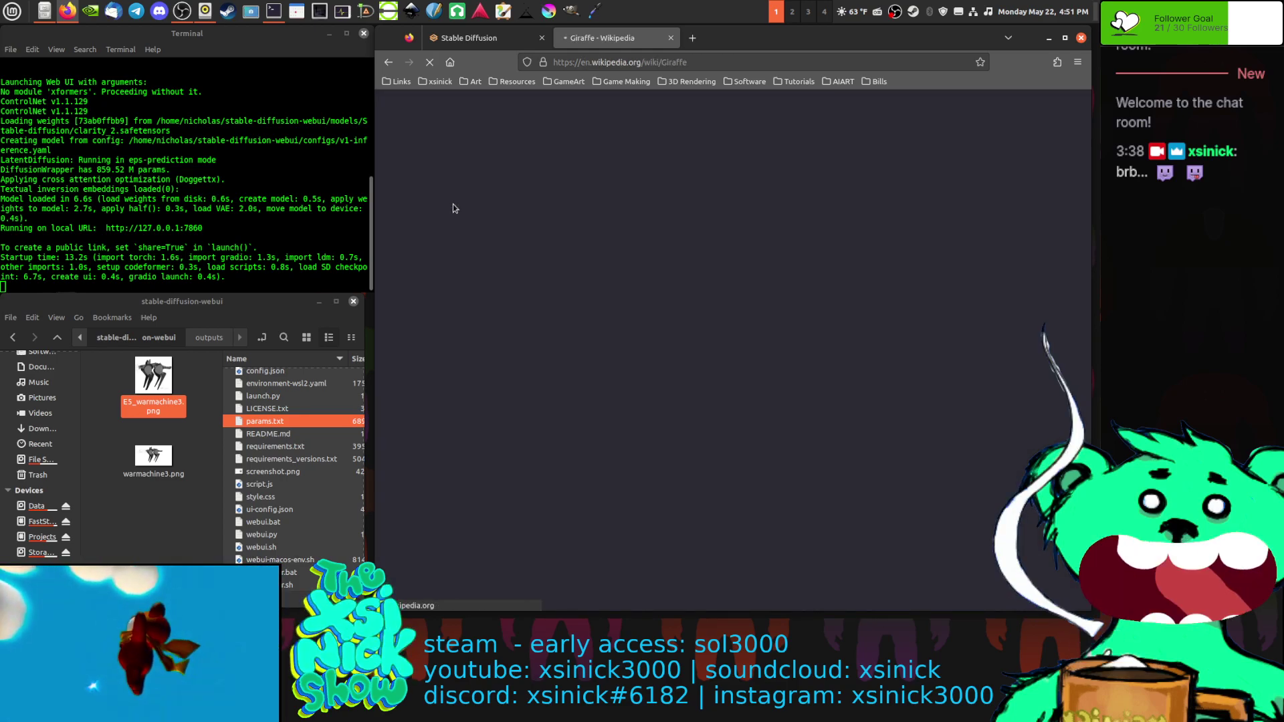
{"action": "left_click_drag", "start_coordinate": [452, 203], "coordinate": [574, 147]}
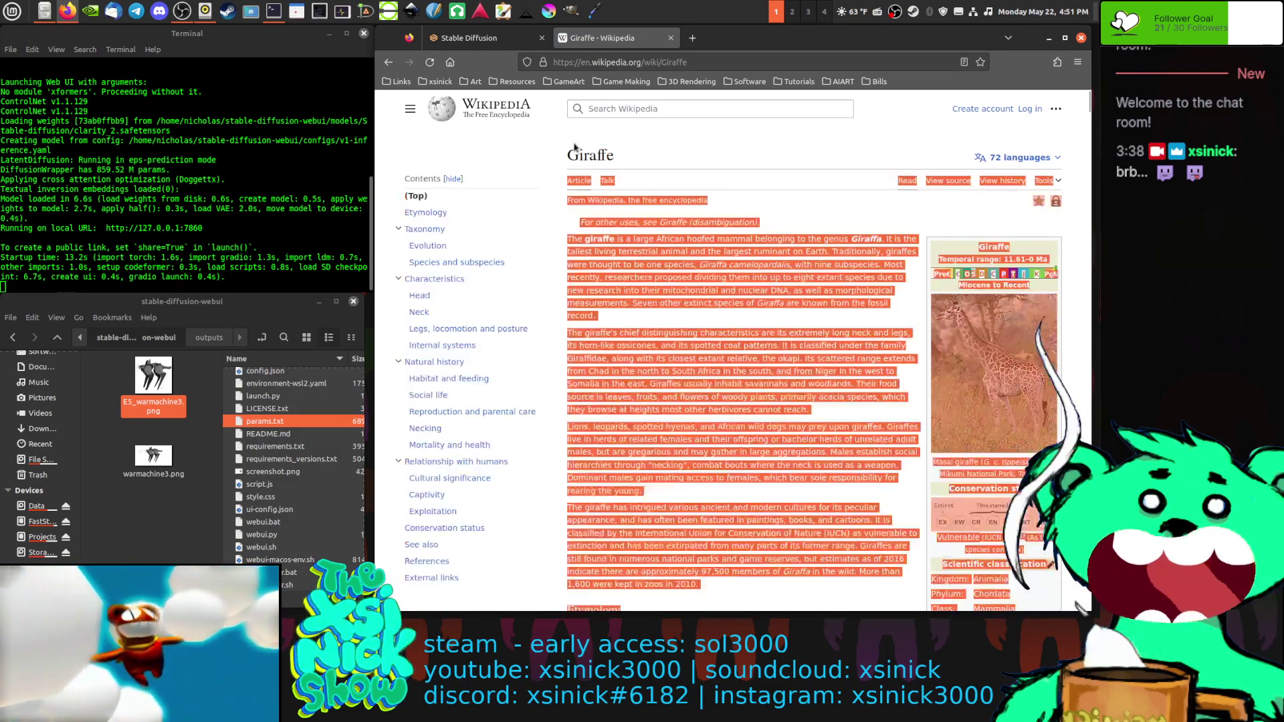
{"action": "double_click", "coordinate": [571, 150]}
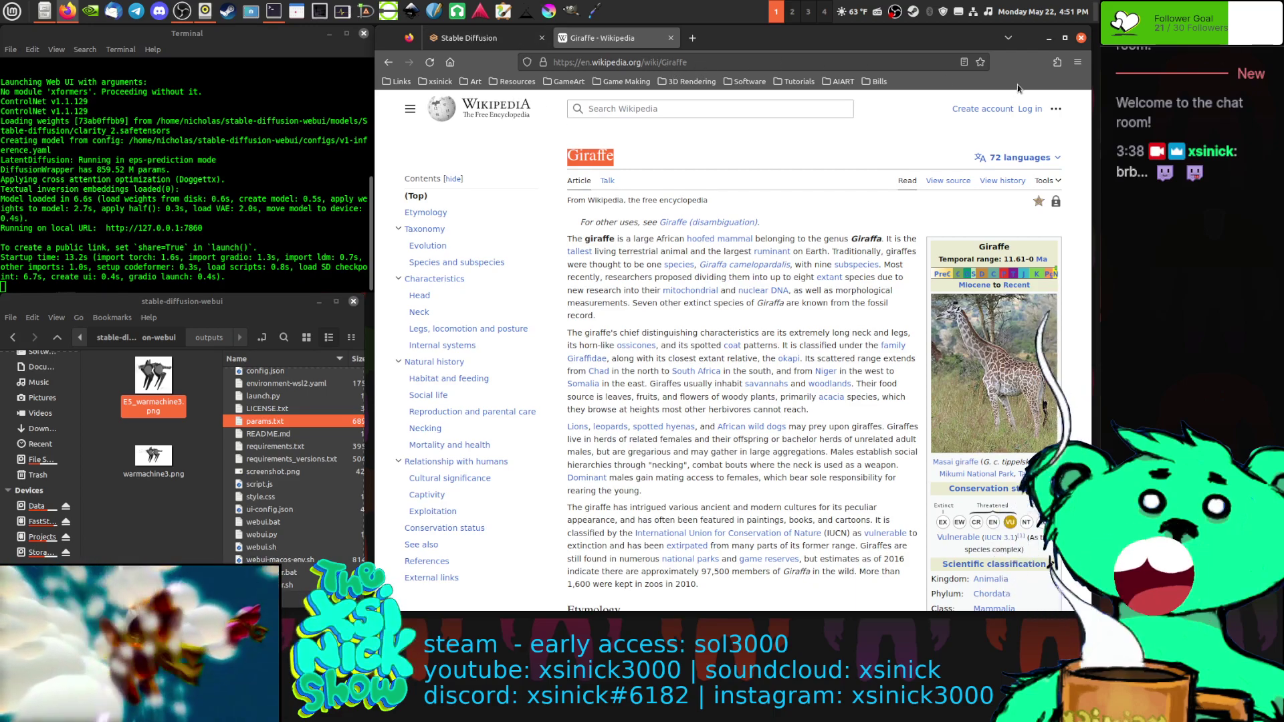
{"action": "left_click", "coordinate": [485, 38]}
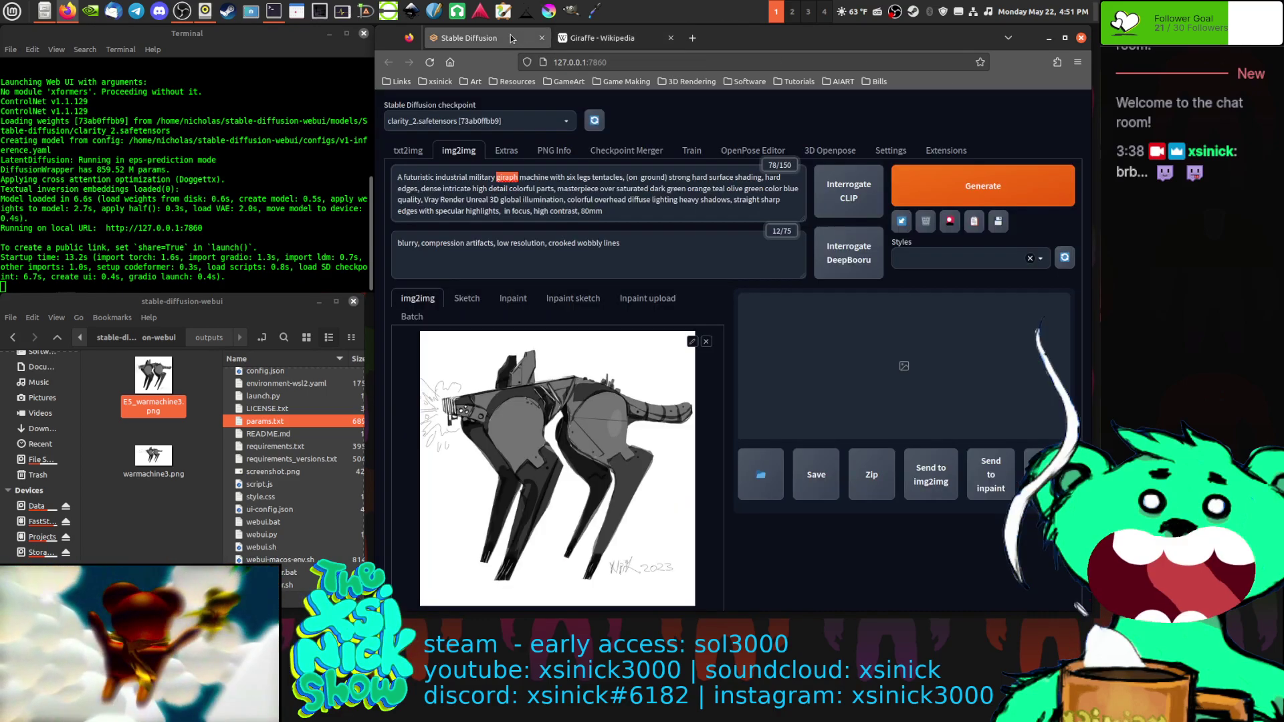
Reword the prompt: Giraffe, four legs, no tentacles, standing on ground, shooting lasers from face
{"action": "left_click", "coordinate": [515, 179]}
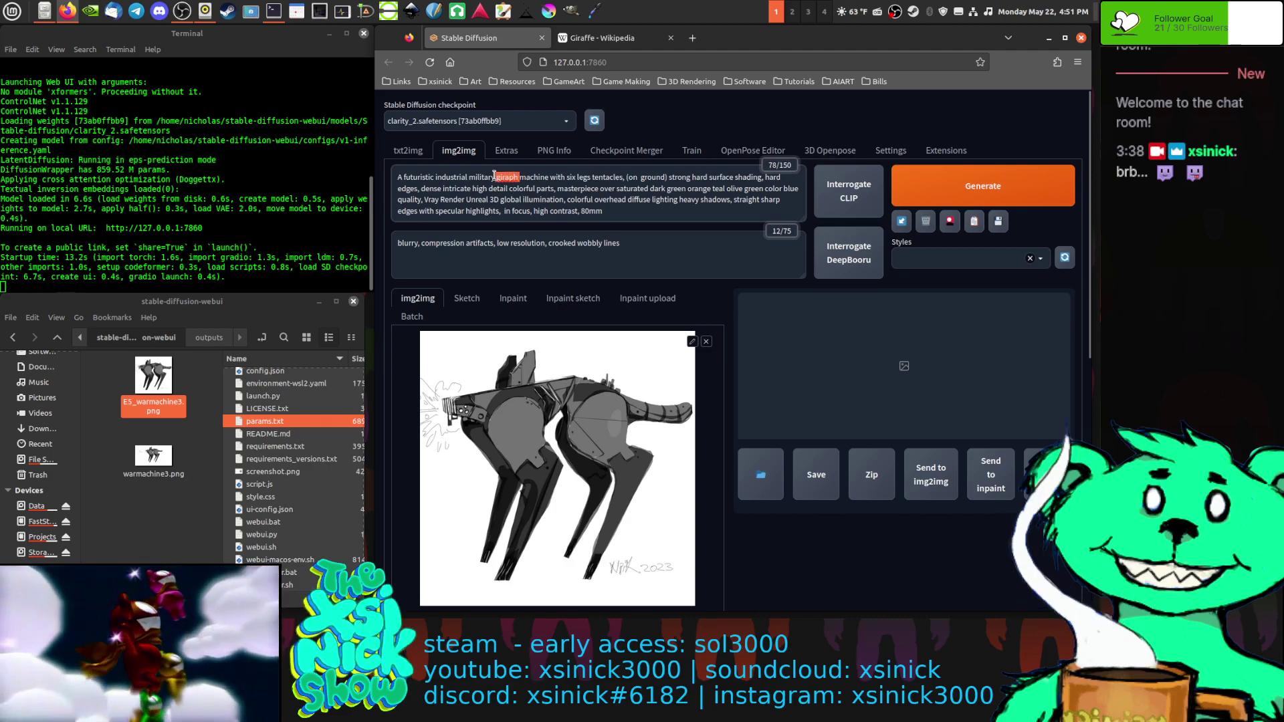
{"action": "type", "text": "Giraffe"}
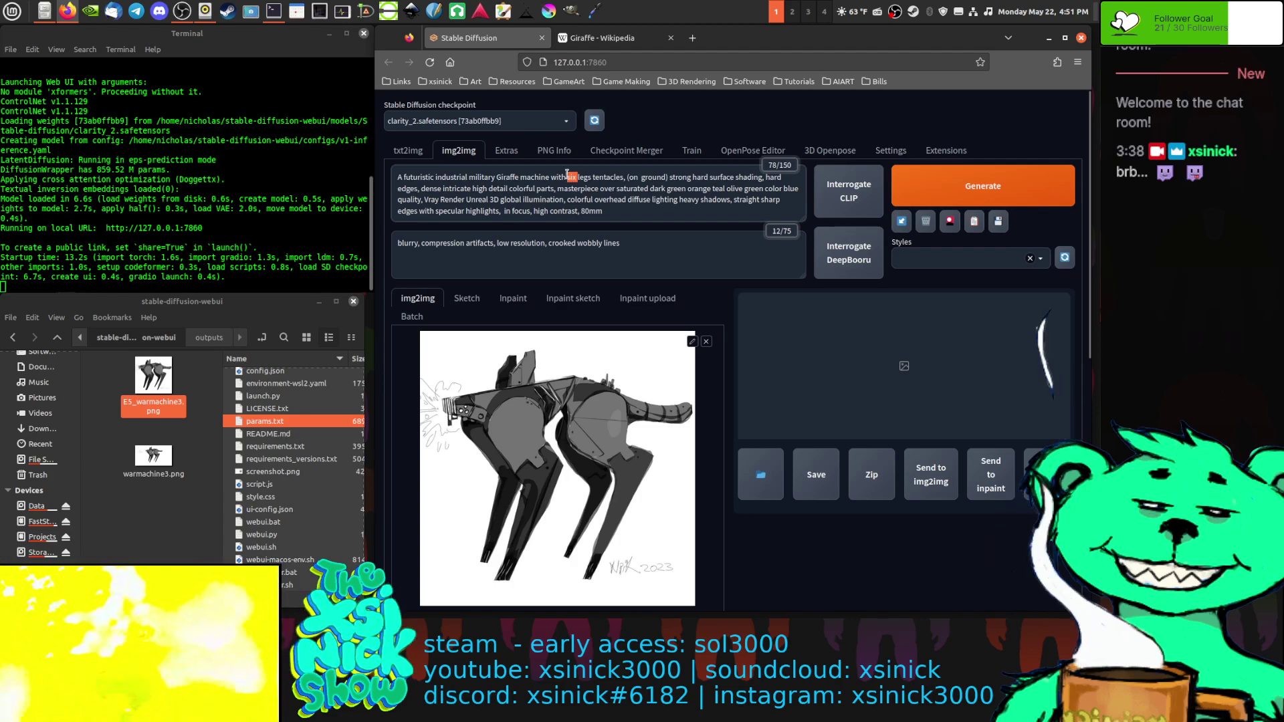
{"action": "type", "text": "fo"}
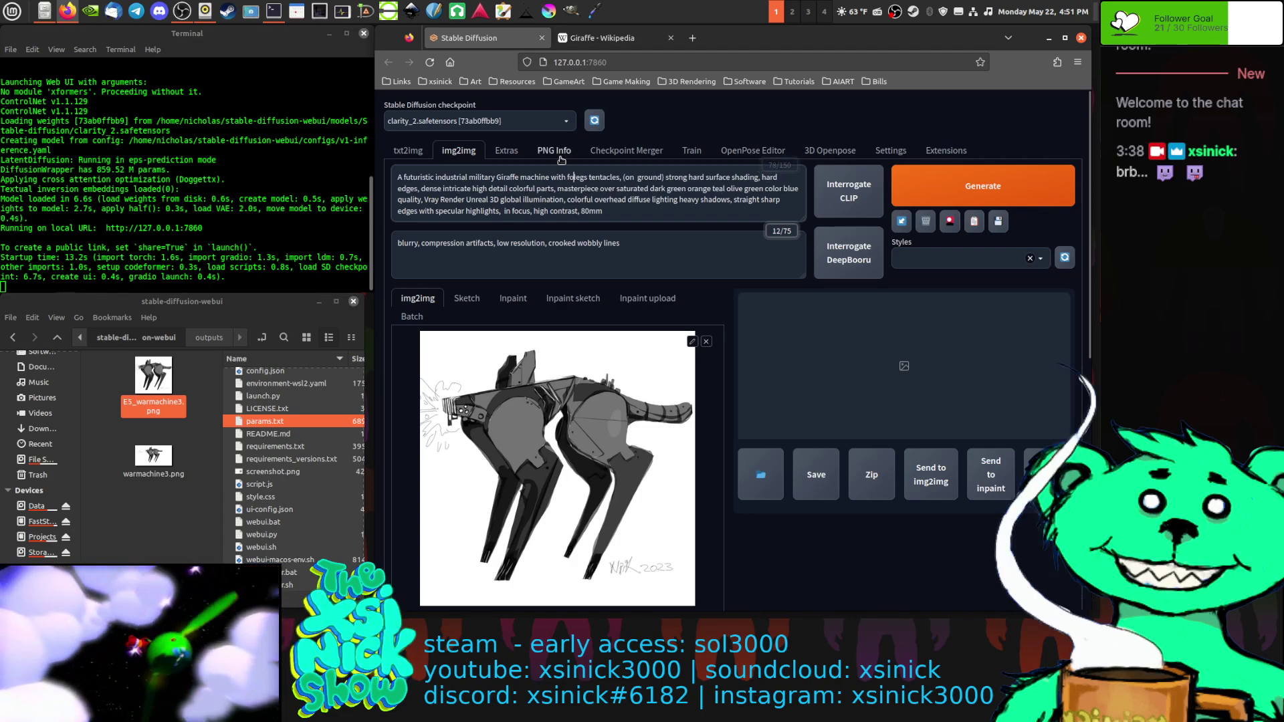
{"action": "type", "text": "ur"}
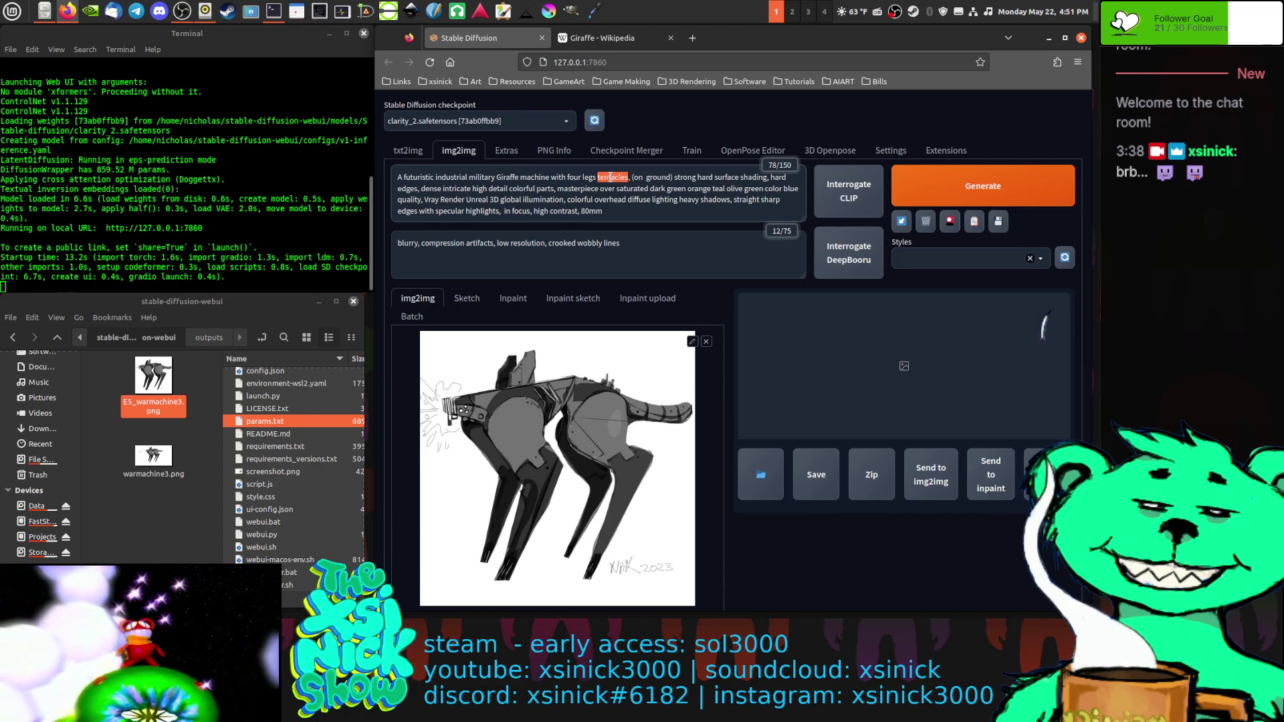
{"action": "key", "text": "BackSpace"}
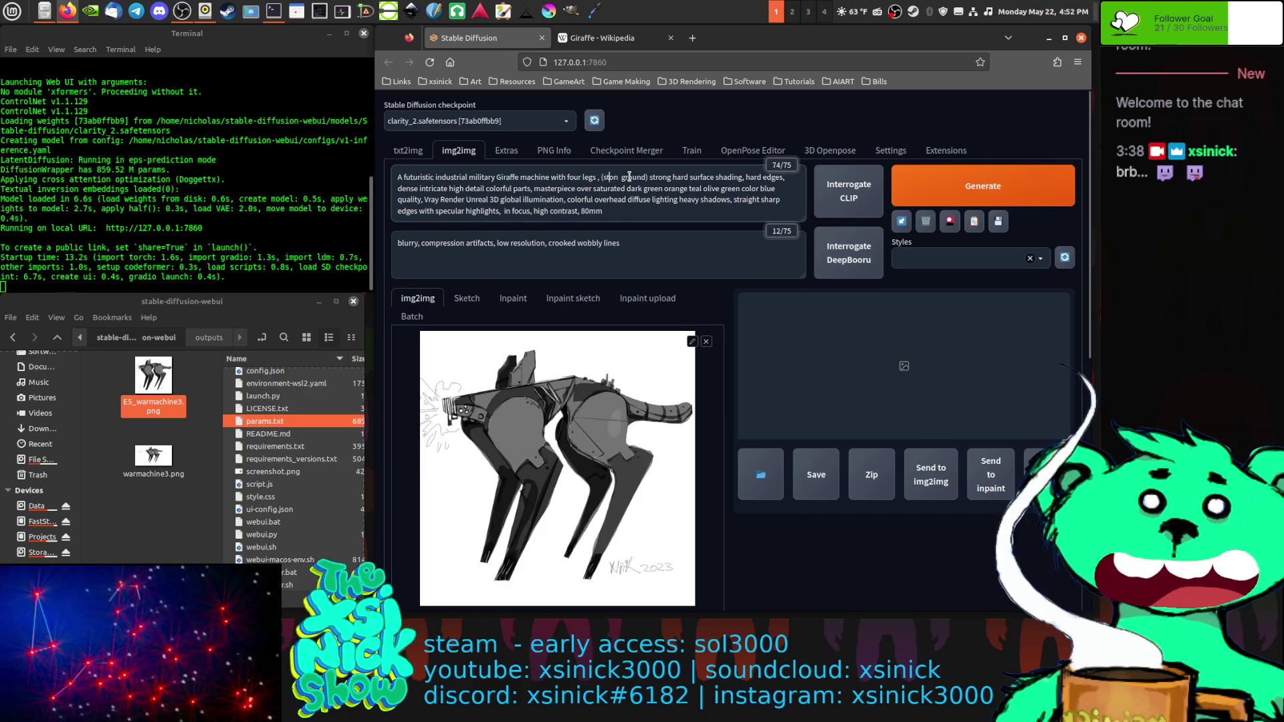
{"action": "key", "text": "Delete"}
{"action": "key", "text": "Delete"}
{"action": "type", "text": "standing on"}
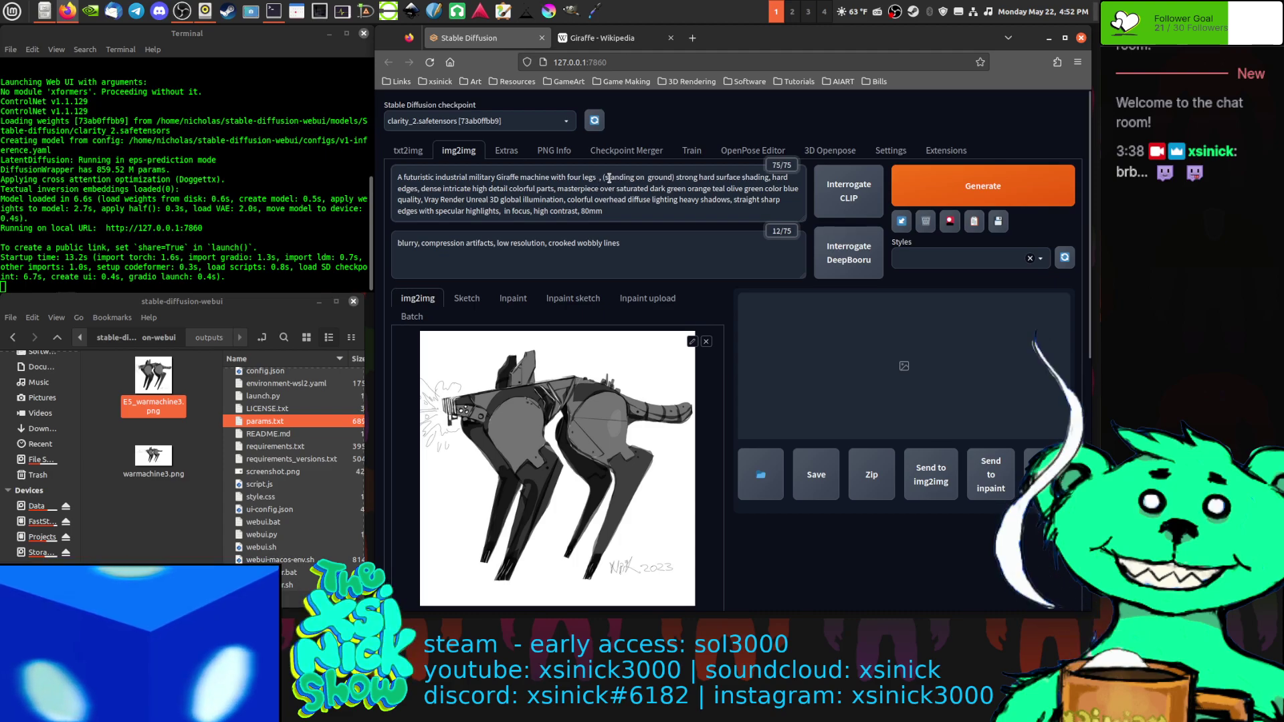
{"action": "type", "text": "shootin"}
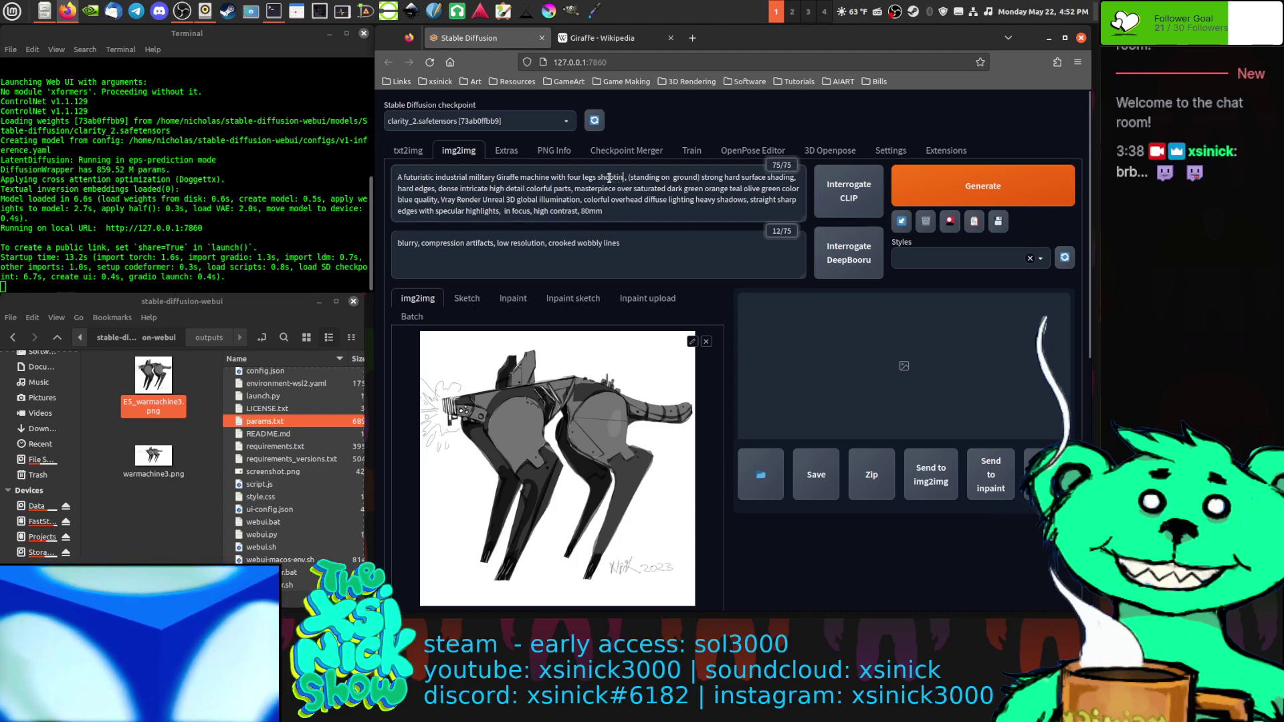
{"action": "type", "text": "g laz"}
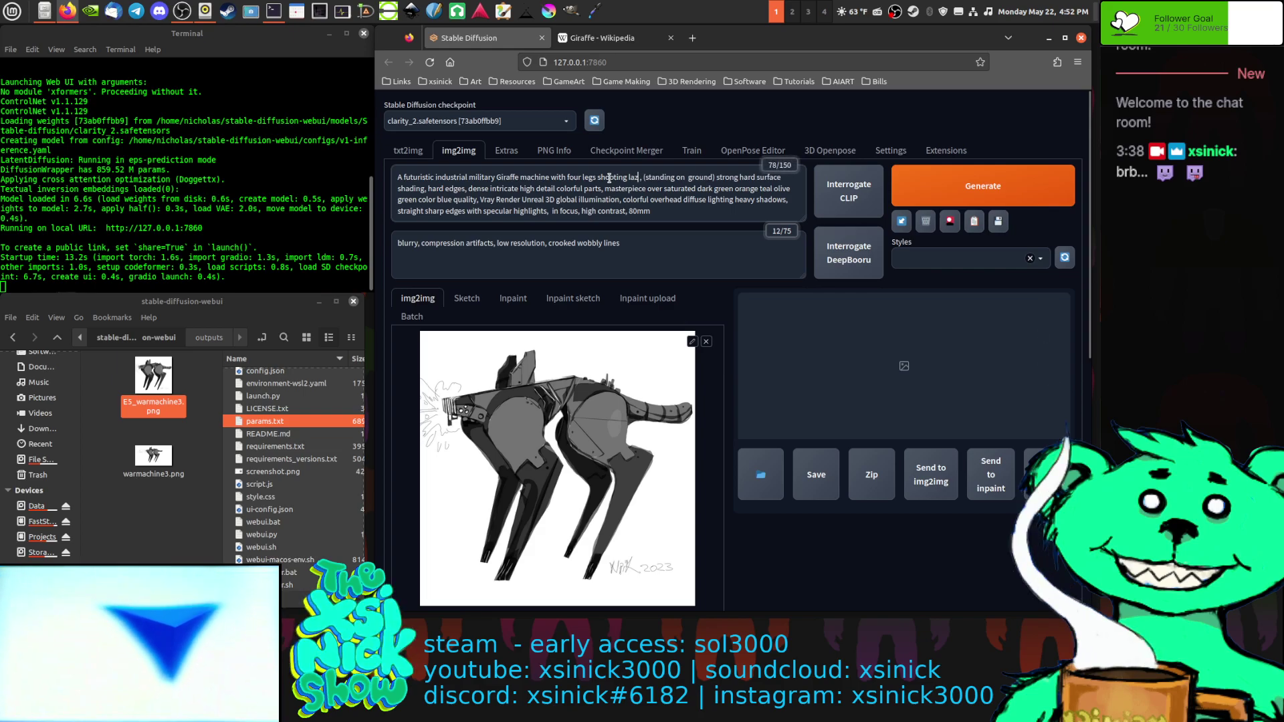
{"action": "type", "text": "ers "}
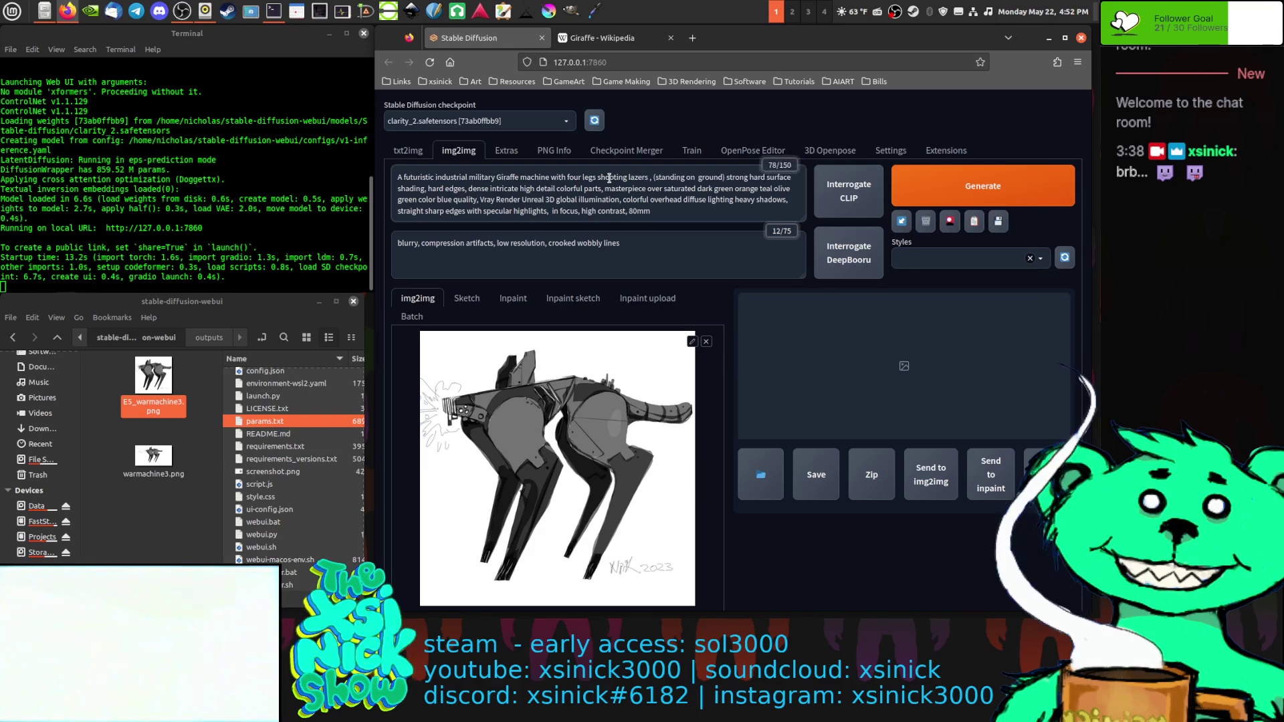
{"action": "type", "text": "from face"}
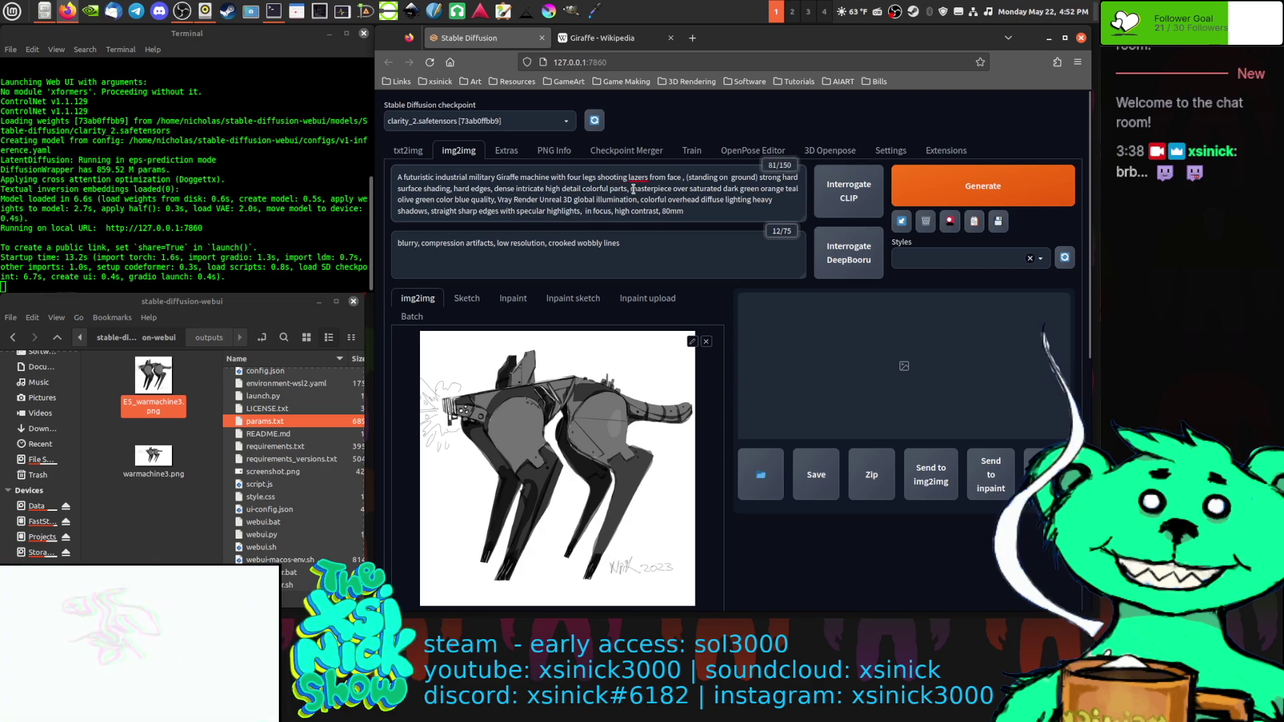
{"action": "right_click", "coordinate": [644, 177]}
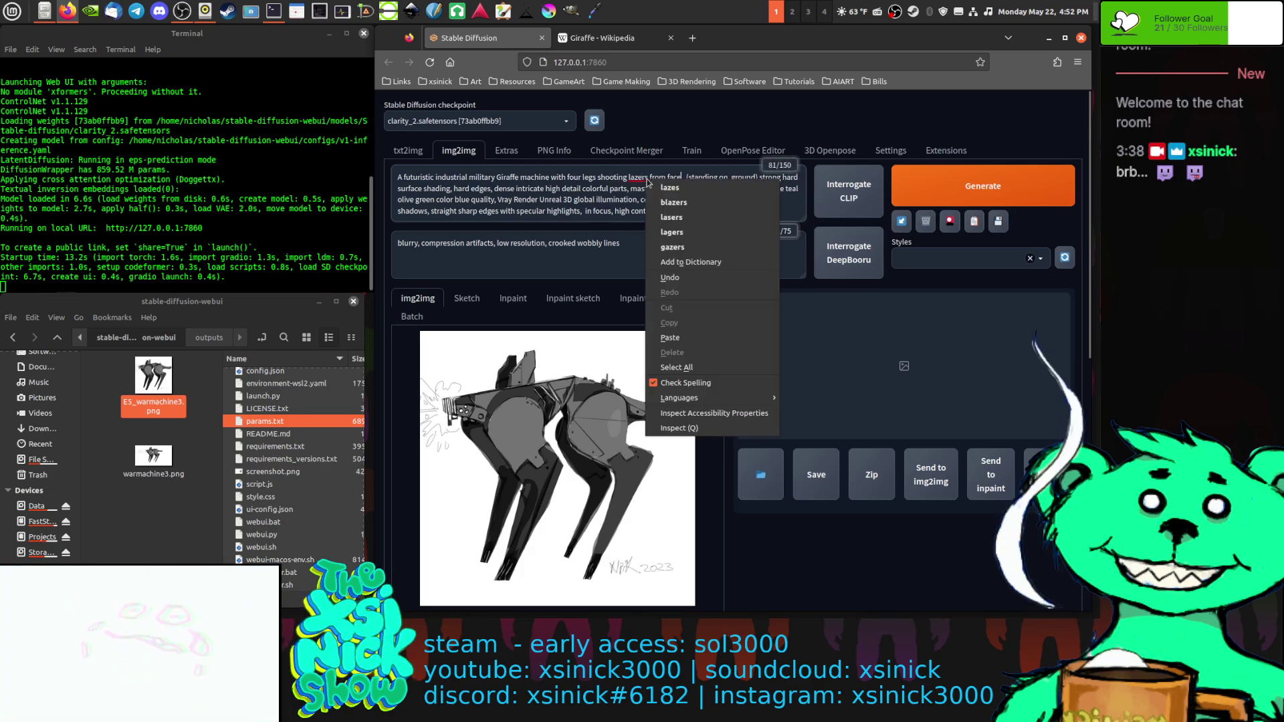
{"action": "left_click", "coordinate": [685, 218]}
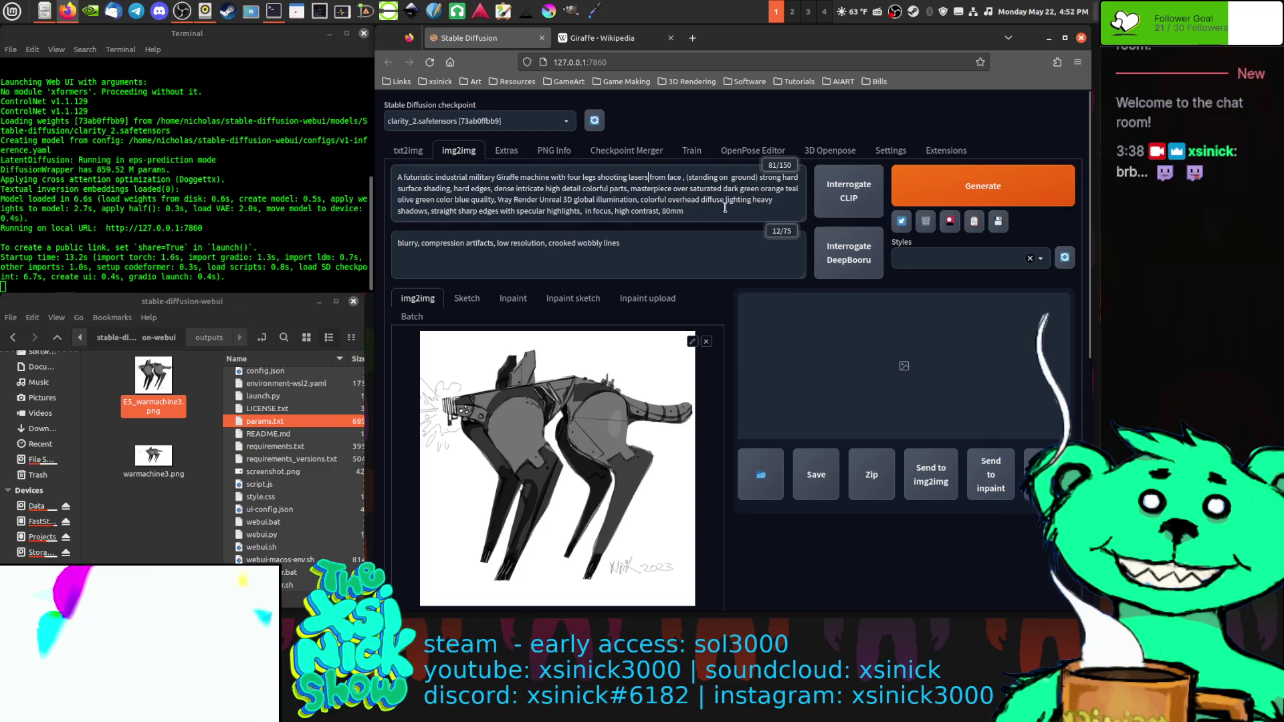
Close the Giraffe Wikipedia tab
{"action": "left_click", "coordinate": [584, 40]}
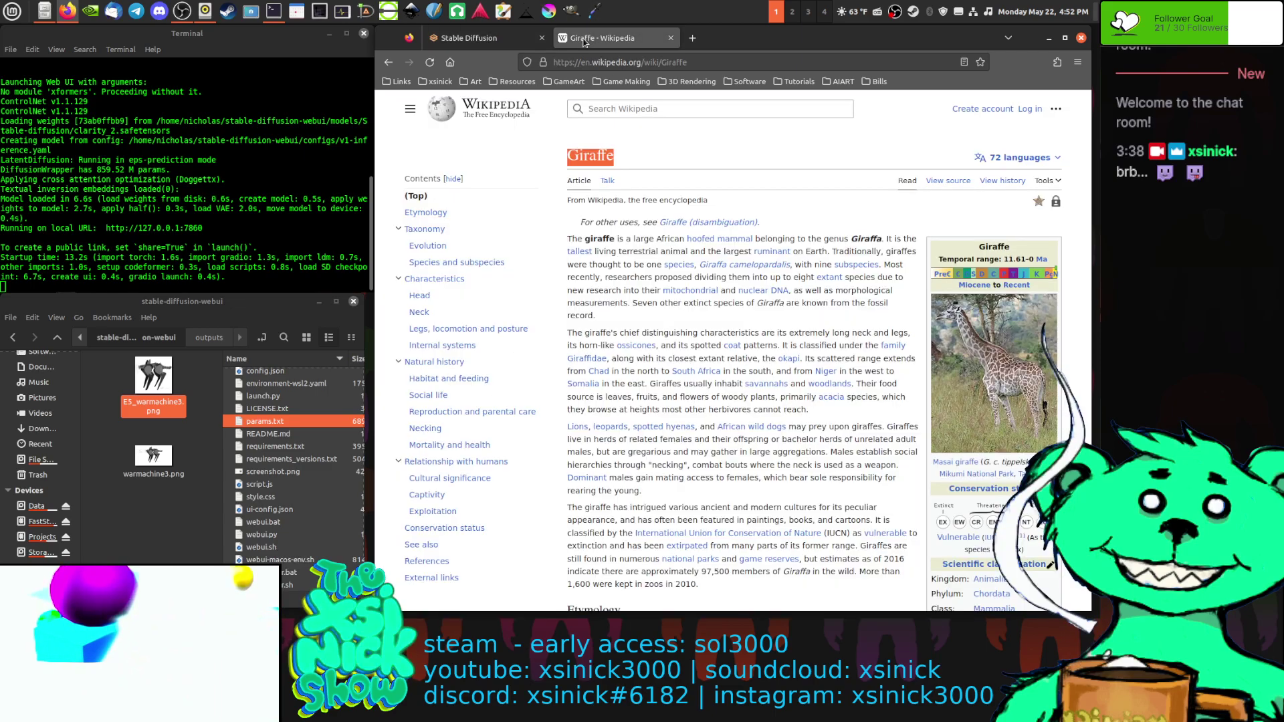
{"action": "left_click", "coordinate": [450, 62]}
{"action": "left_click", "coordinate": [669, 37]}
Generate the 704×704 img2img batch, adjusting the terminal and browser windows while it renders
{"action": "left_click", "coordinate": [943, 186]}
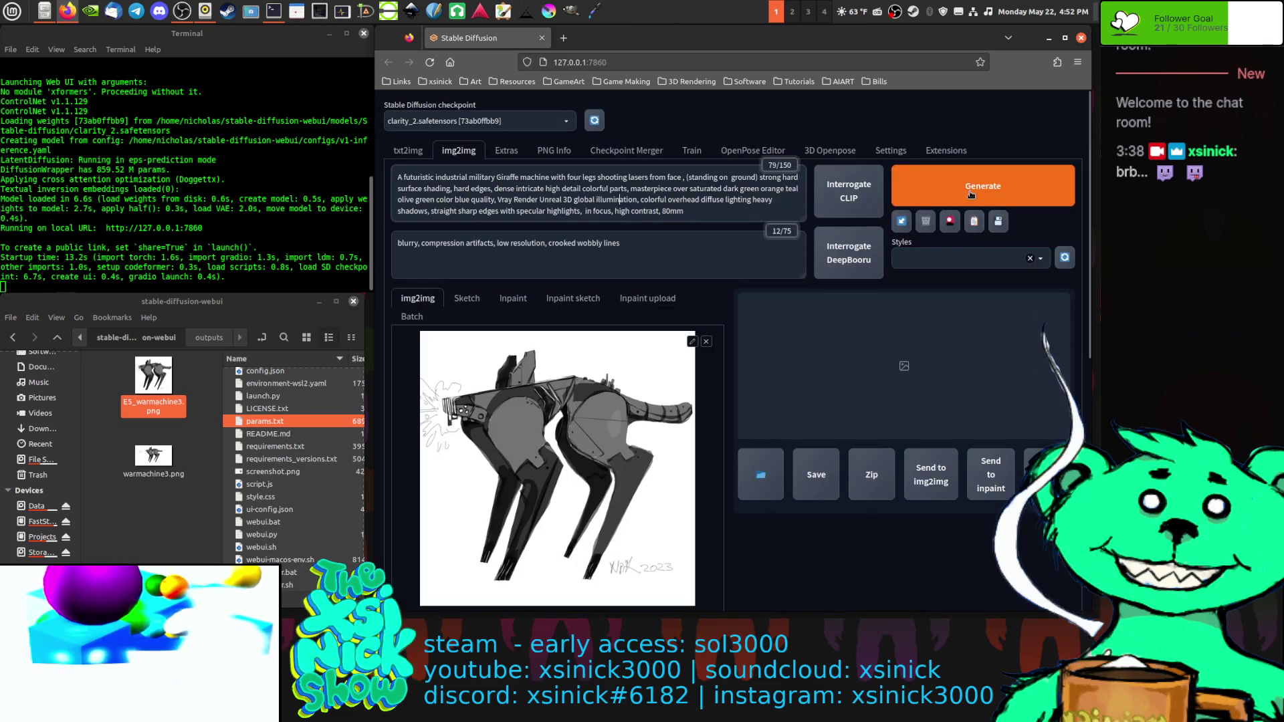
{"action": "scroll", "coordinate": [736, 287], "scroll_direction": "down", "scroll_amount": 4}
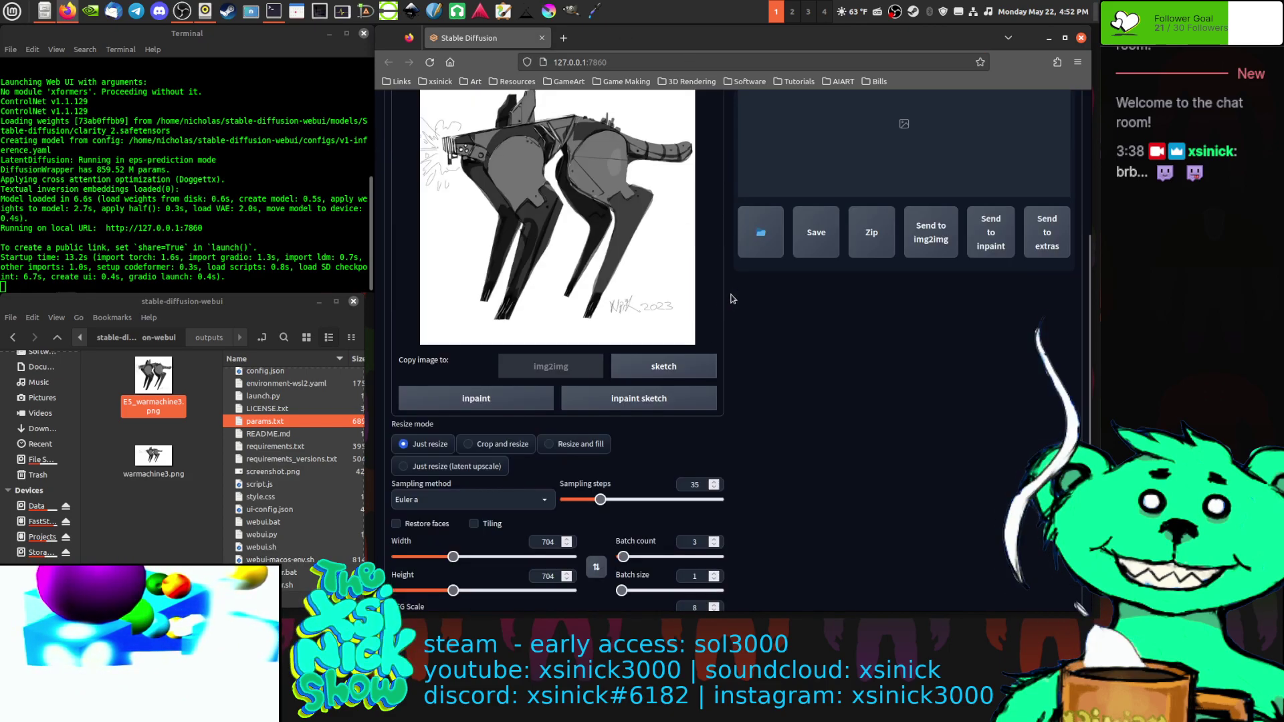
{"action": "scroll", "coordinate": [849, 391], "scroll_direction": "up", "scroll_amount": 1}
{"action": "scroll", "coordinate": [850, 389], "scroll_direction": "up", "scroll_amount": 1}
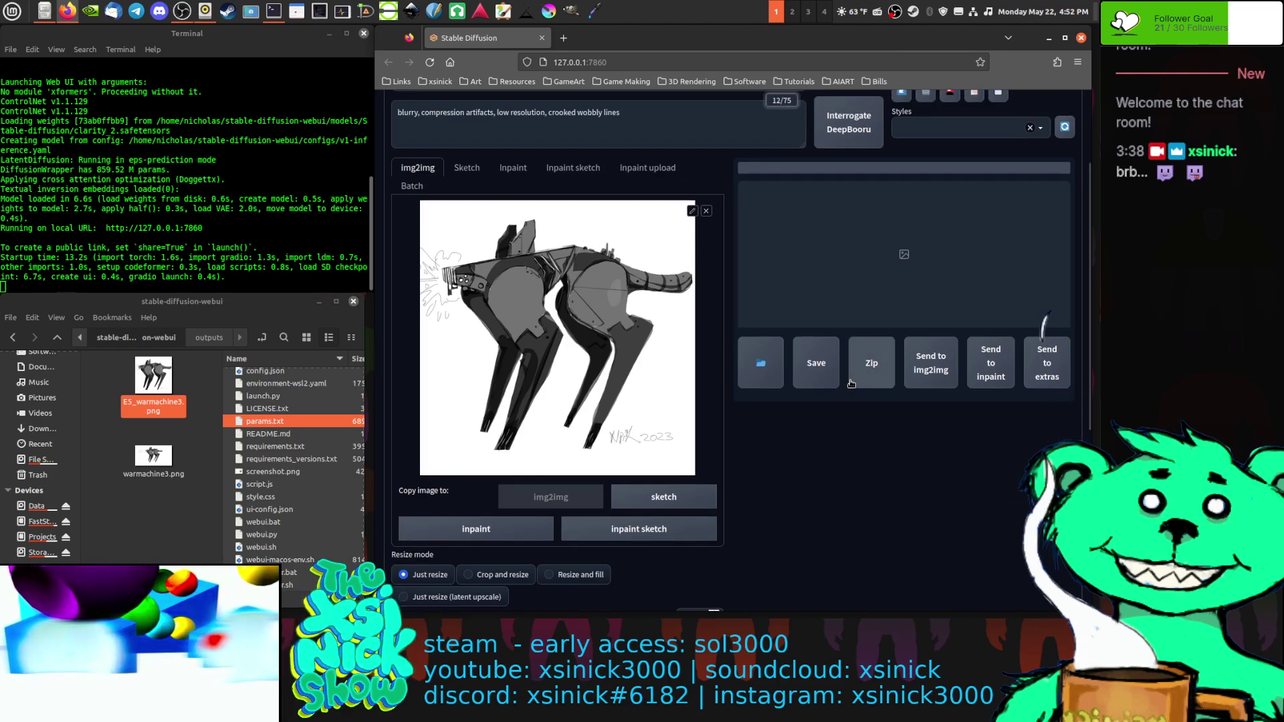
{"action": "scroll", "coordinate": [846, 402], "scroll_direction": "down", "scroll_amount": 4}
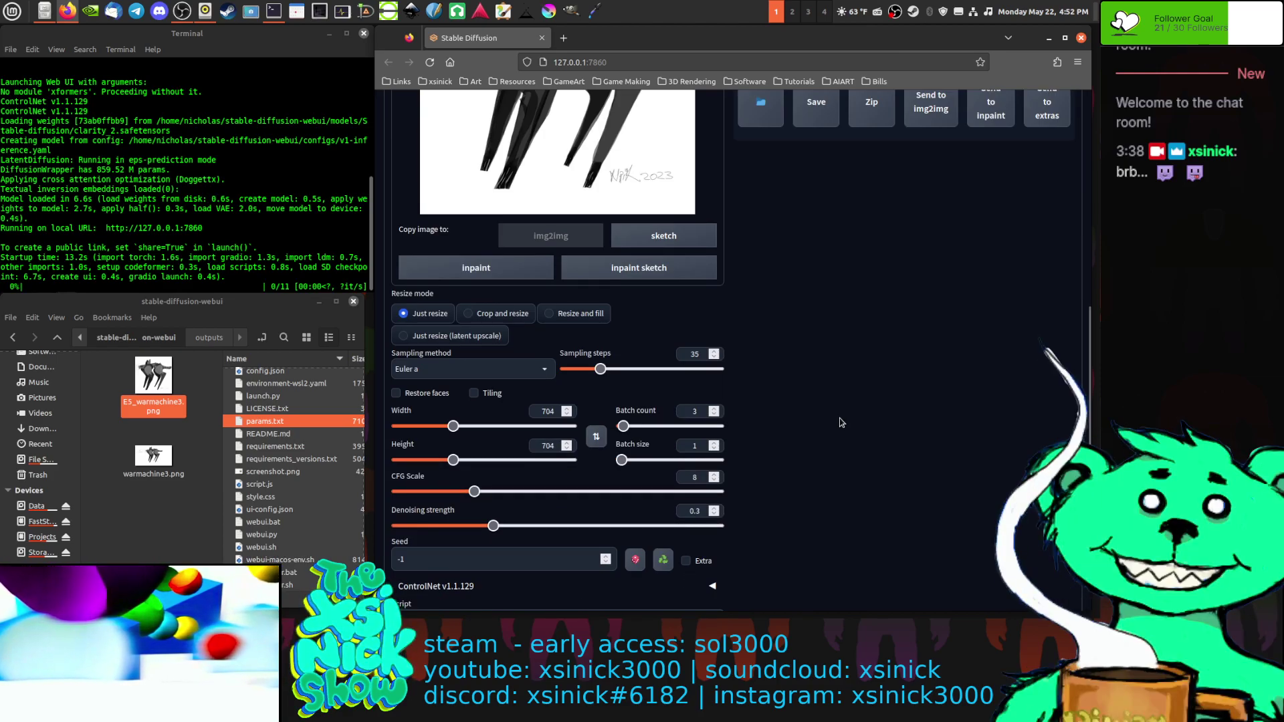
{"action": "scroll", "coordinate": [836, 428], "scroll_direction": "up", "scroll_amount": 3}
{"action": "scroll", "coordinate": [829, 447], "scroll_direction": "up", "scroll_amount": 1}
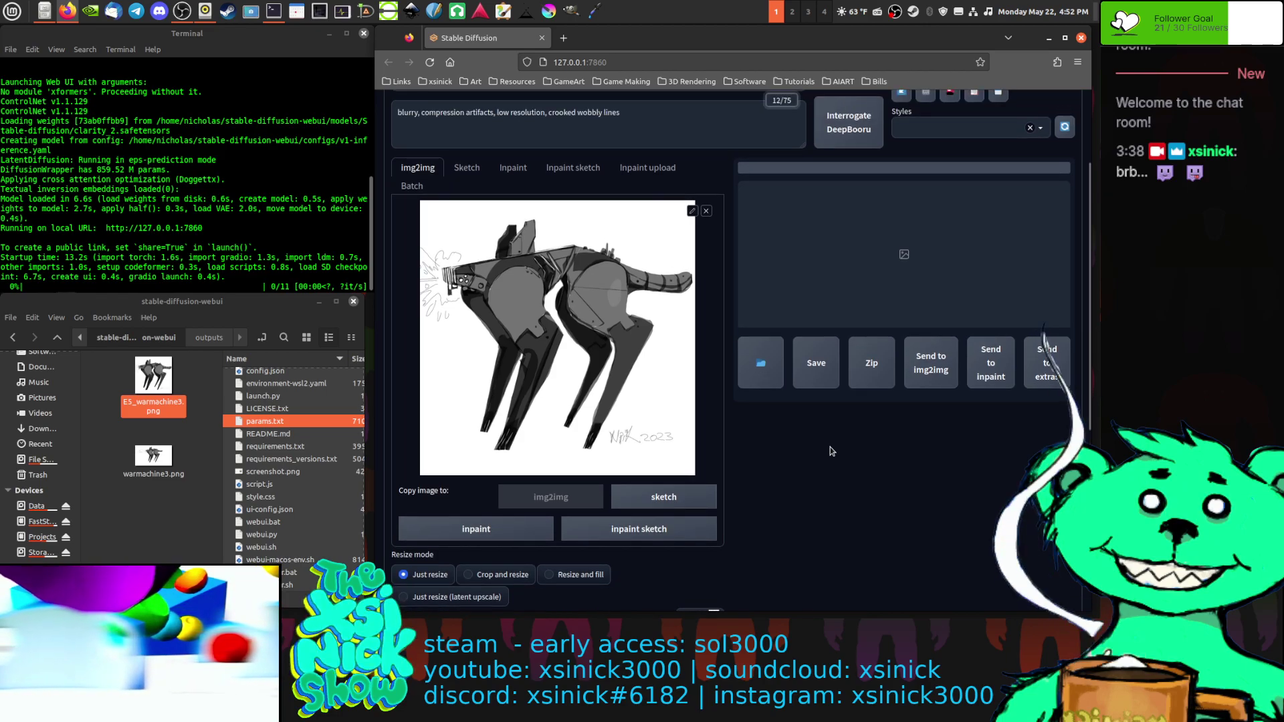
{"action": "scroll", "coordinate": [830, 447], "scroll_direction": "up", "scroll_amount": 1}
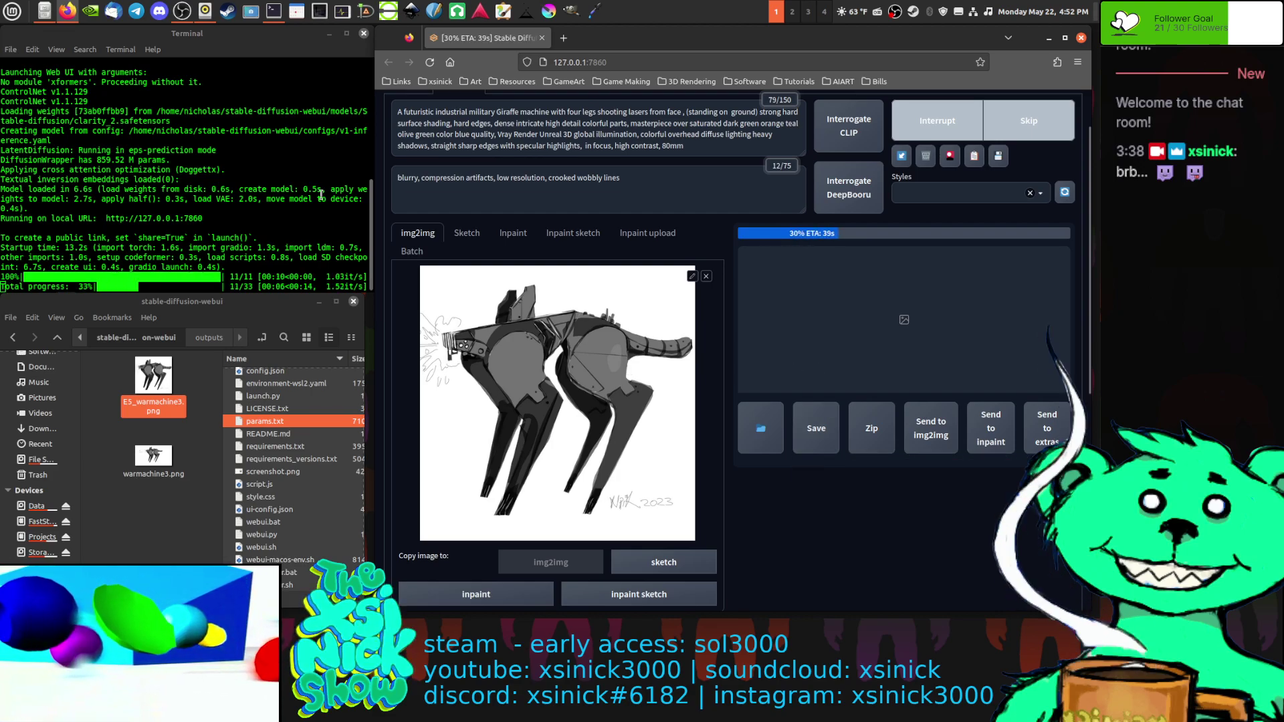
{"action": "left_click_drag", "start_coordinate": [374, 209], "coordinate": [372, 217]}
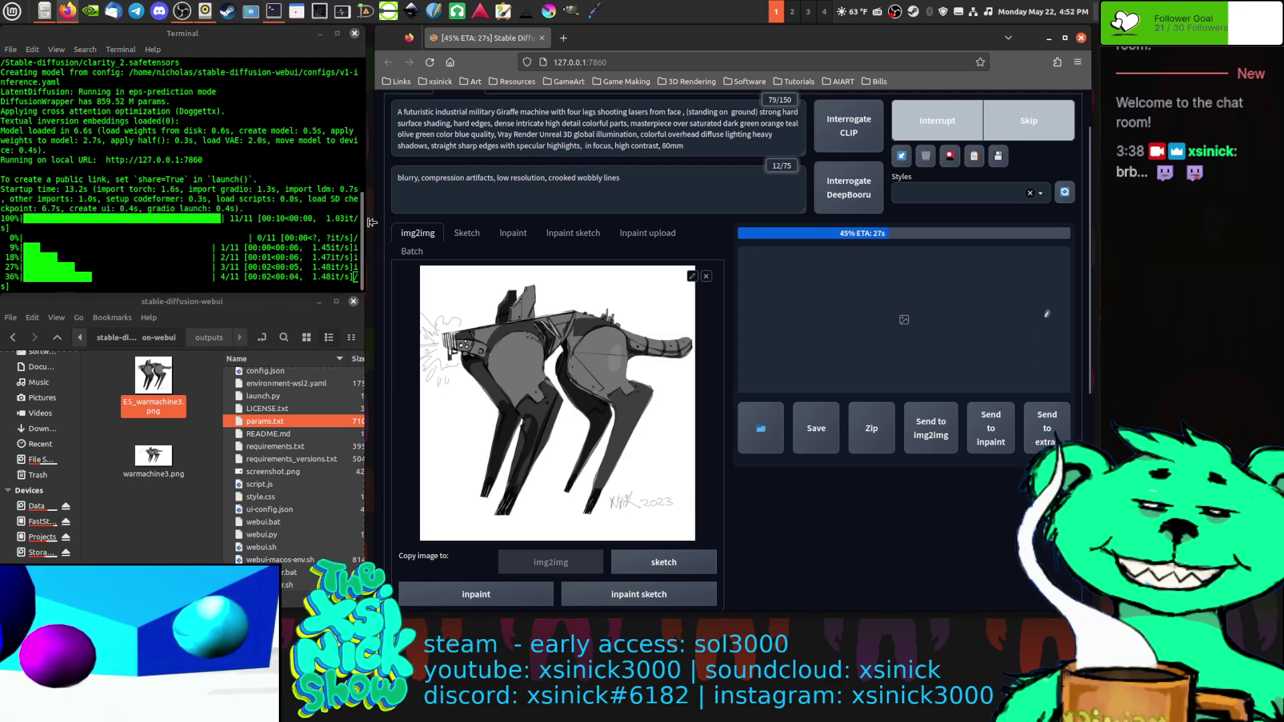
{"action": "left_click_drag", "start_coordinate": [375, 221], "coordinate": [365, 229]}
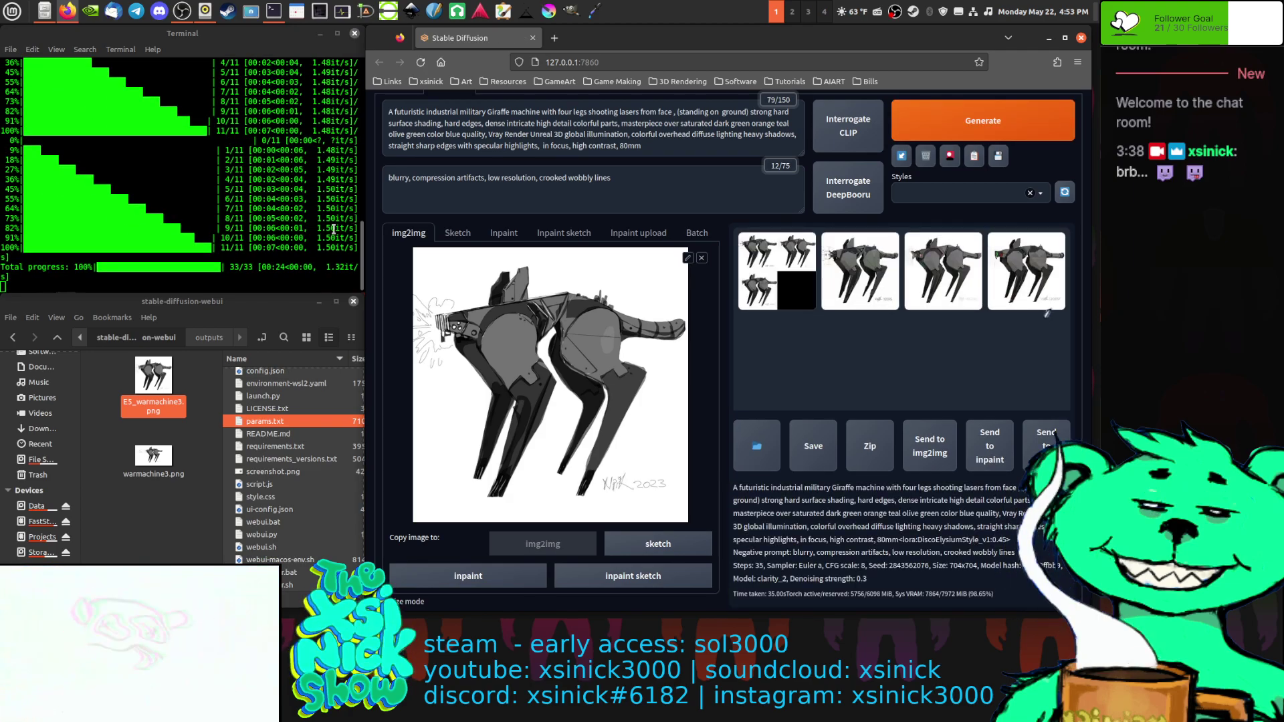
View the three giraffe-mech results full-screen, then show the first single image in the gallery
{"action": "left_click", "coordinate": [881, 254]}
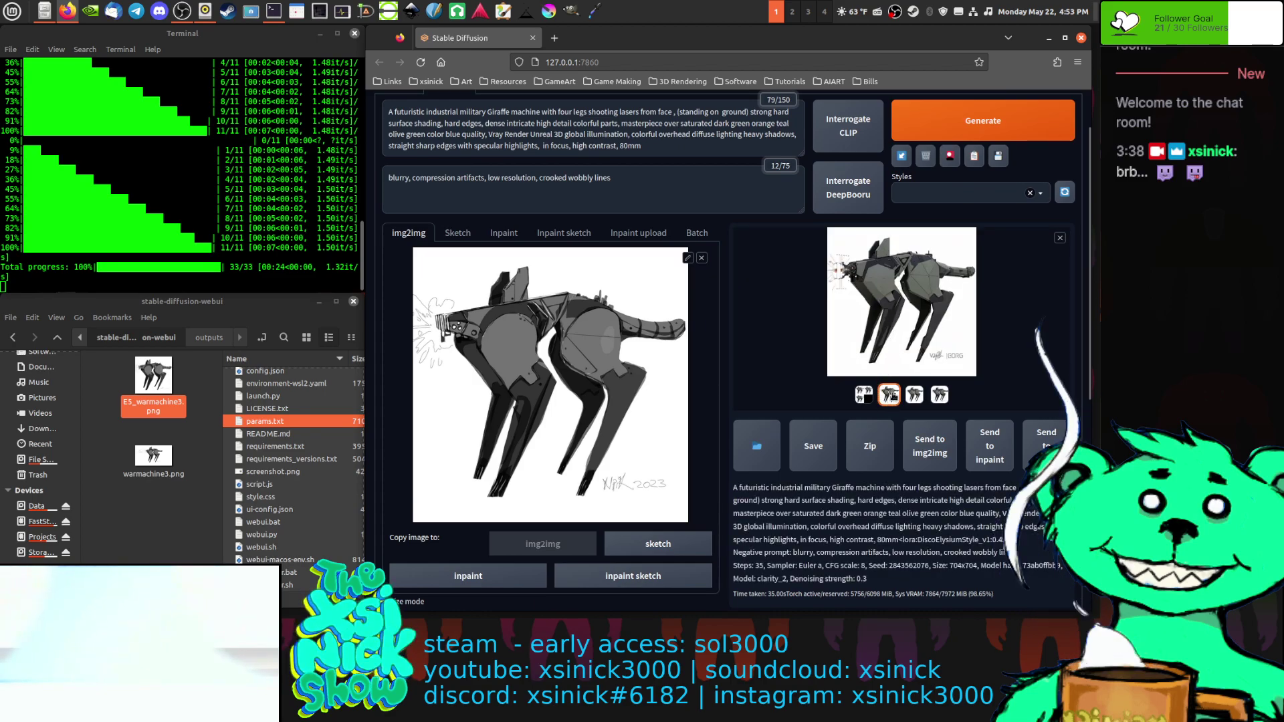
{"action": "left_click", "coordinate": [886, 330]}
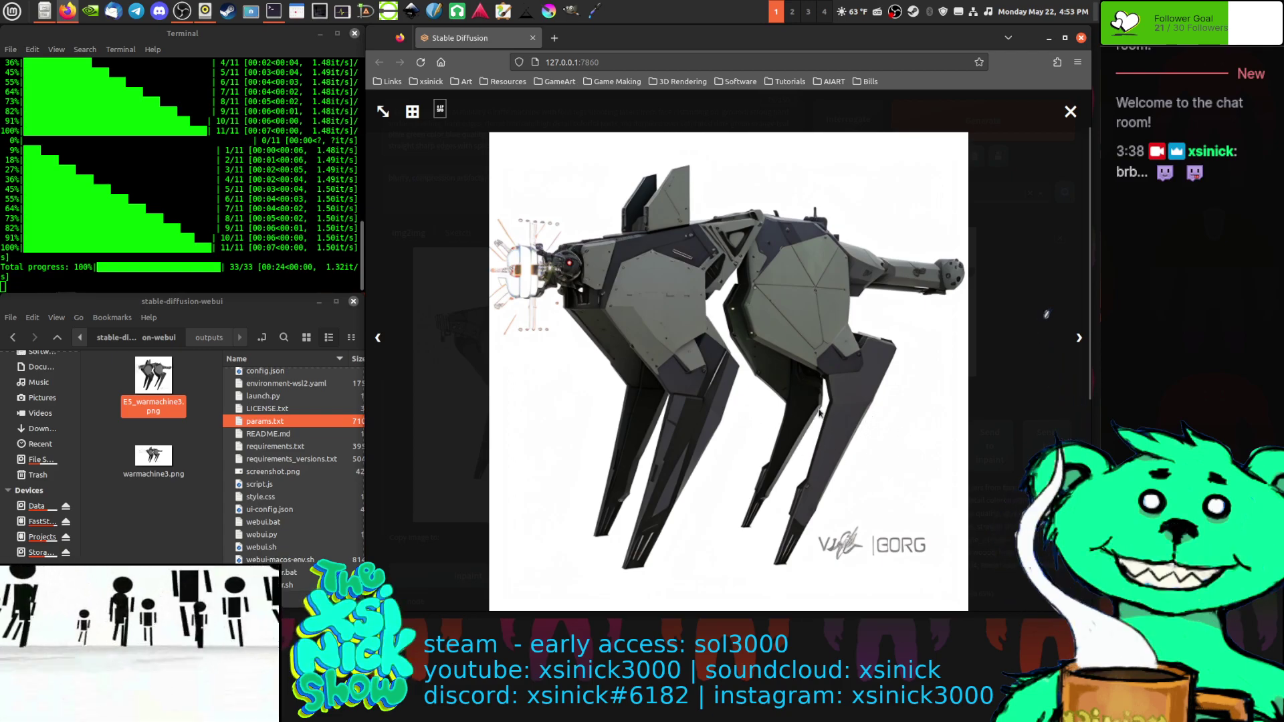
{"action": "key", "text": "Right"}
{"action": "key", "text": "Right"}
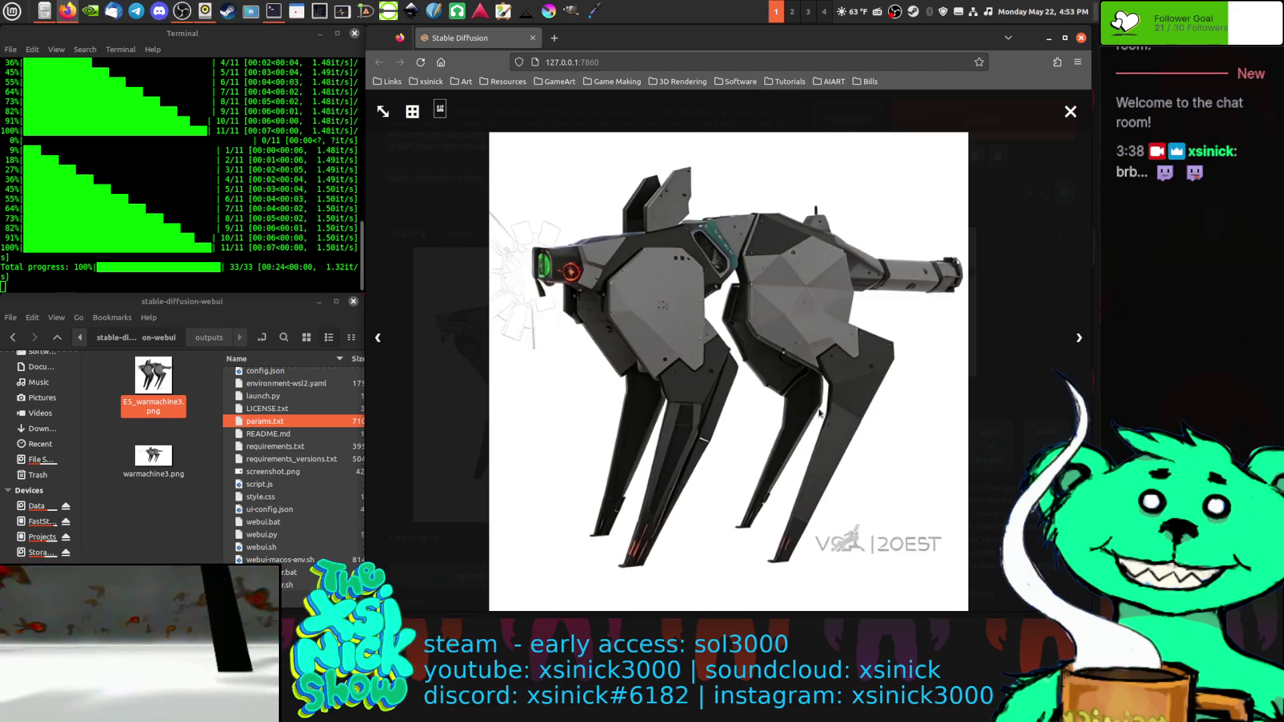
{"action": "key", "text": "Right"}
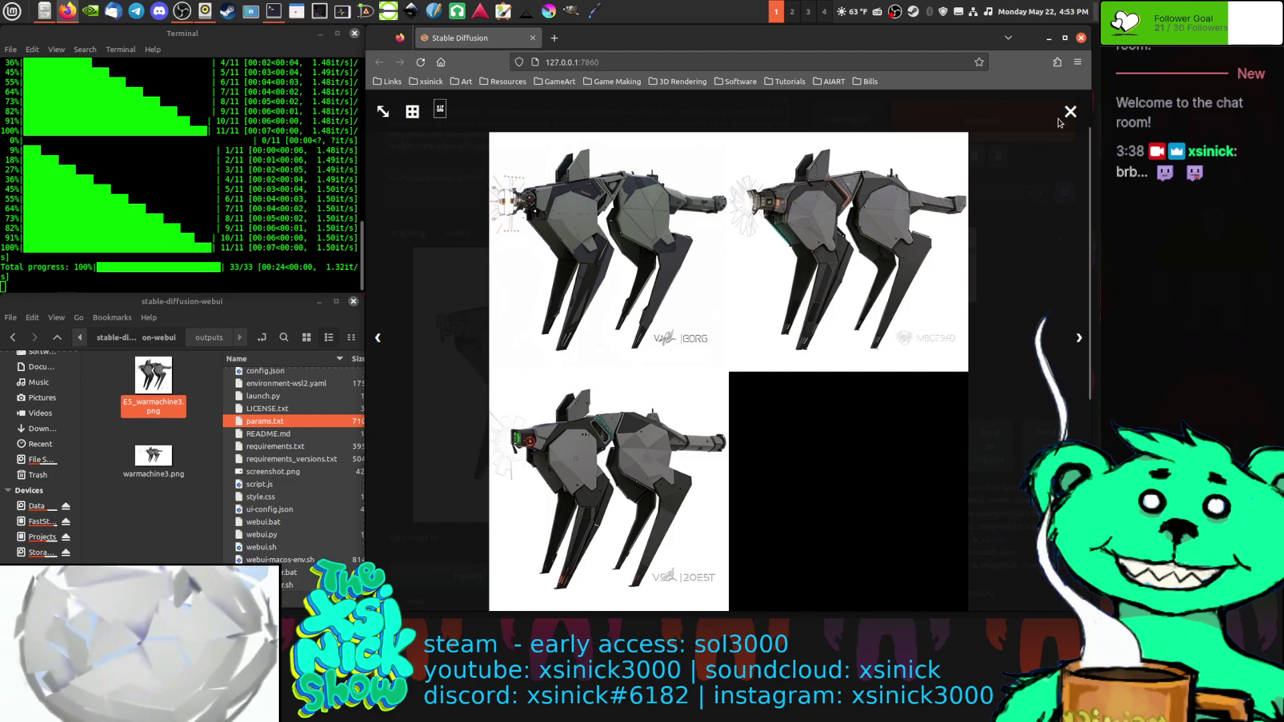
{"action": "key", "text": "Escape"}
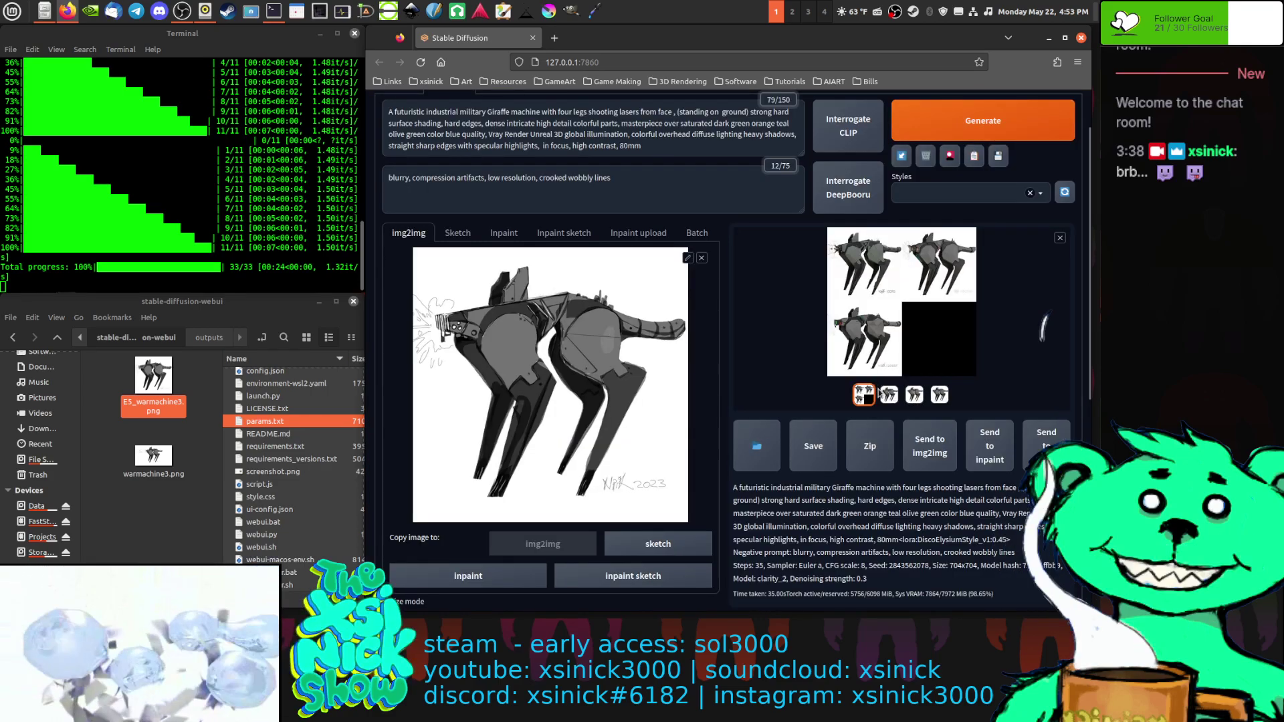
{"action": "left_click", "coordinate": [889, 395]}
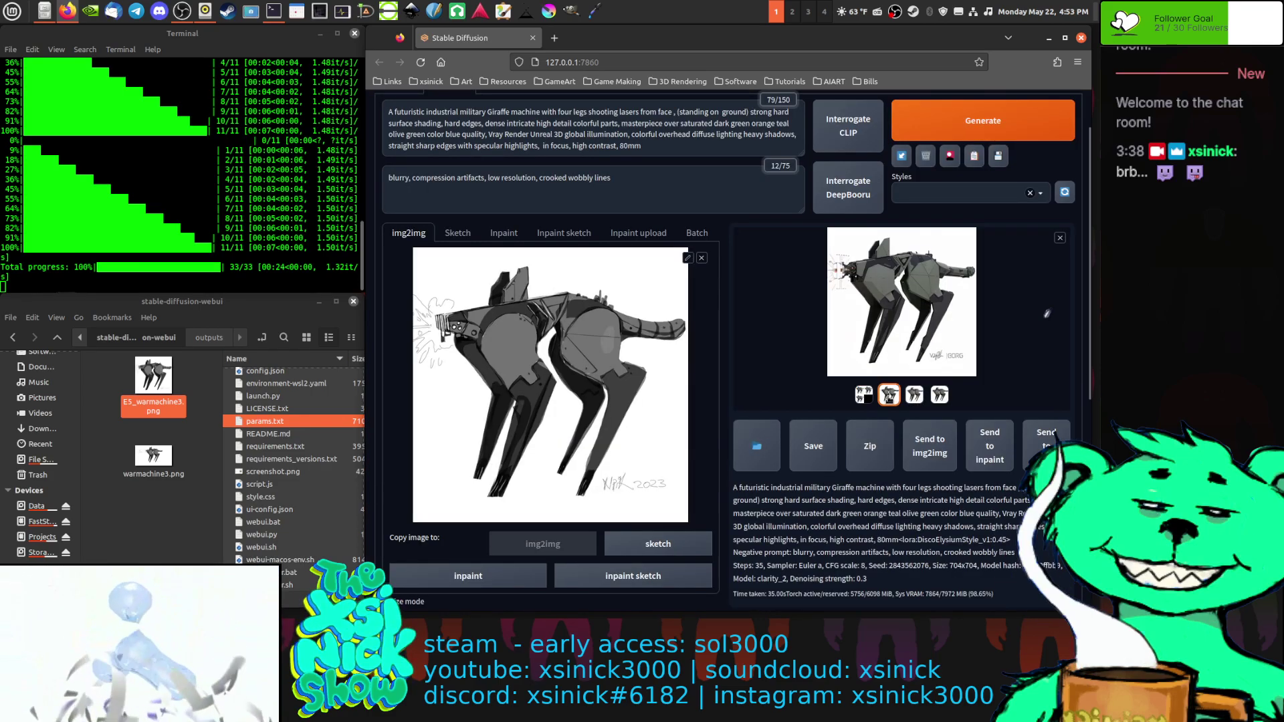
Save all three giraffe-mech images to outputs/final-images, then generate a new batch
{"action": "left_click", "coordinate": [813, 446]}
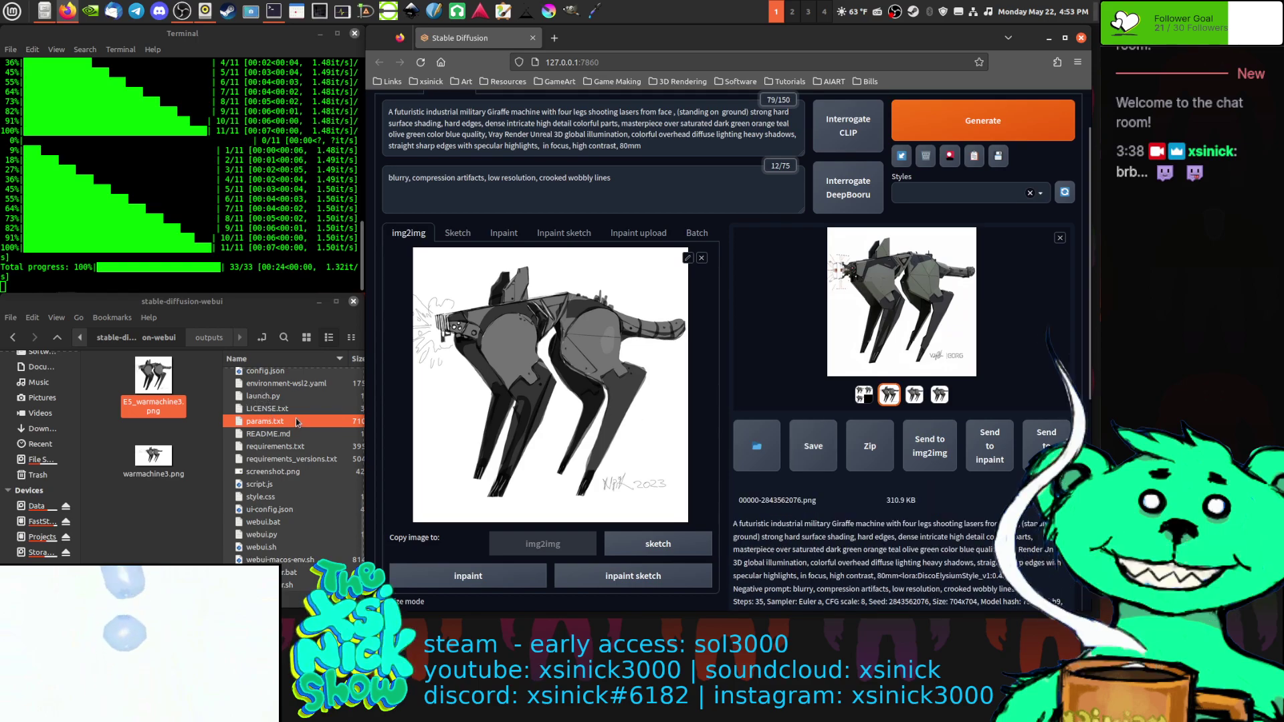
{"action": "scroll", "coordinate": [297, 425], "scroll_direction": "up", "scroll_amount": 5}
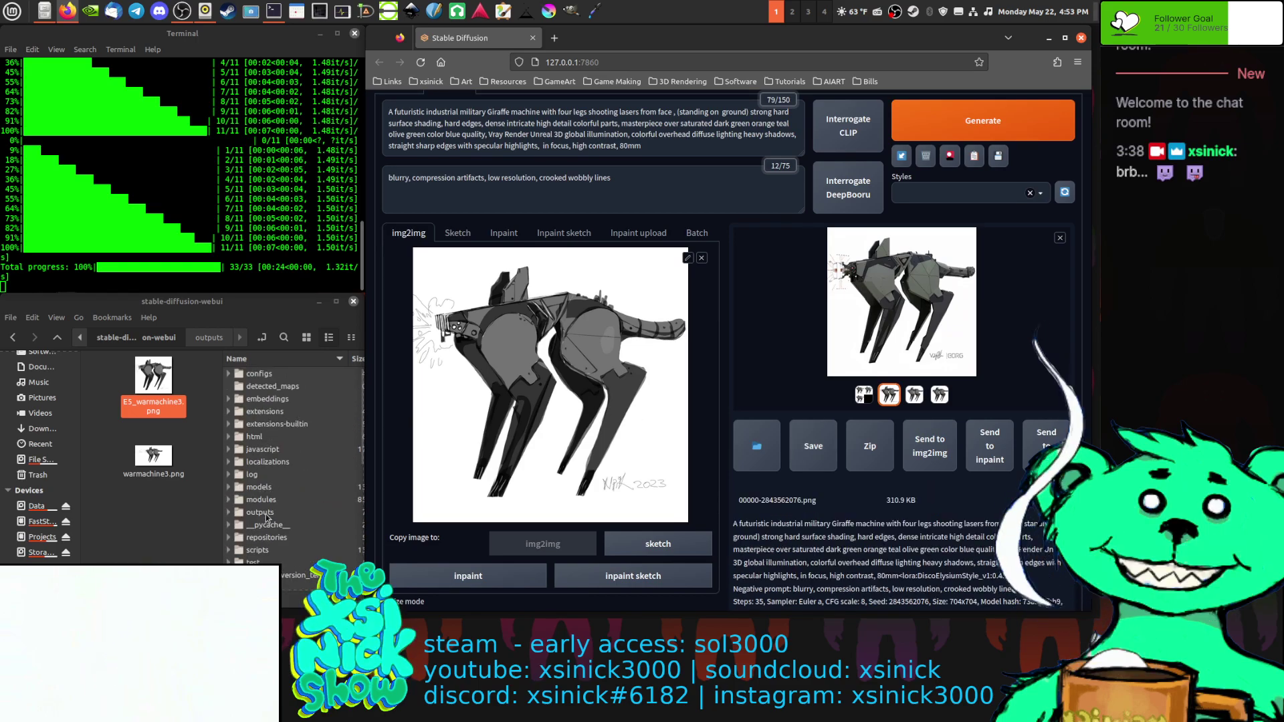
{"action": "double_click", "coordinate": [268, 513]}
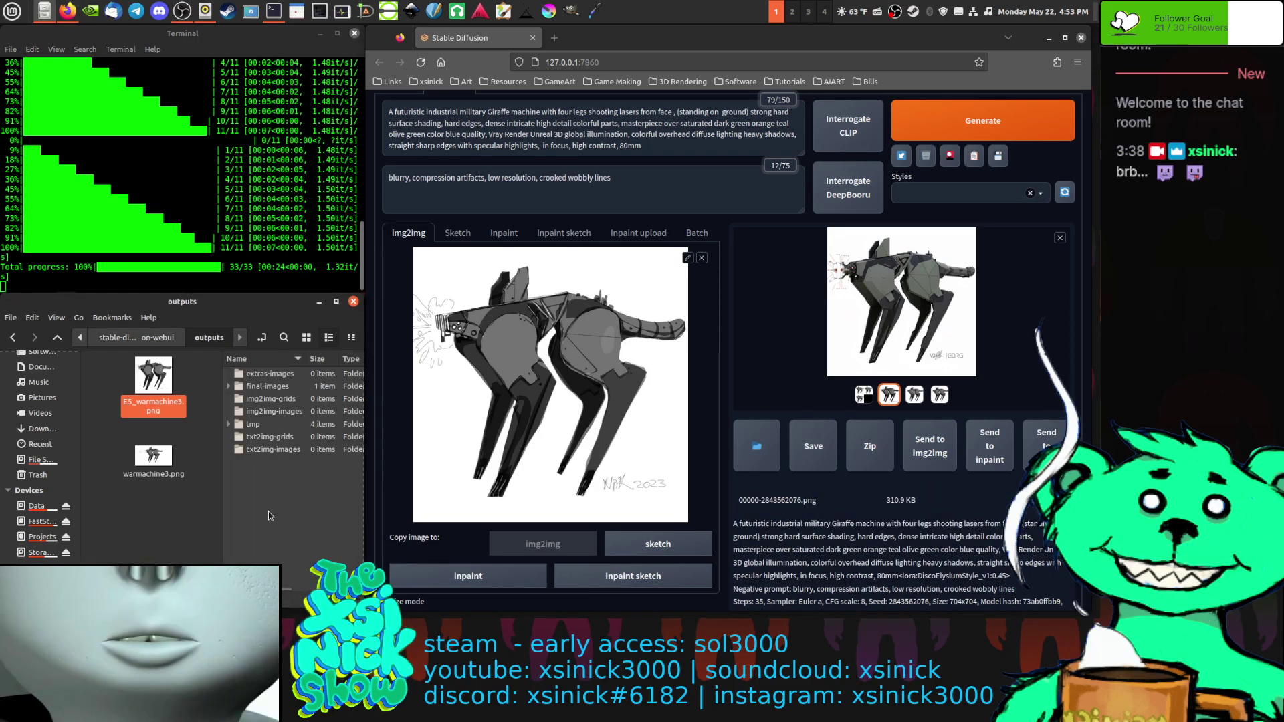
{"action": "left_click", "coordinate": [228, 386]}
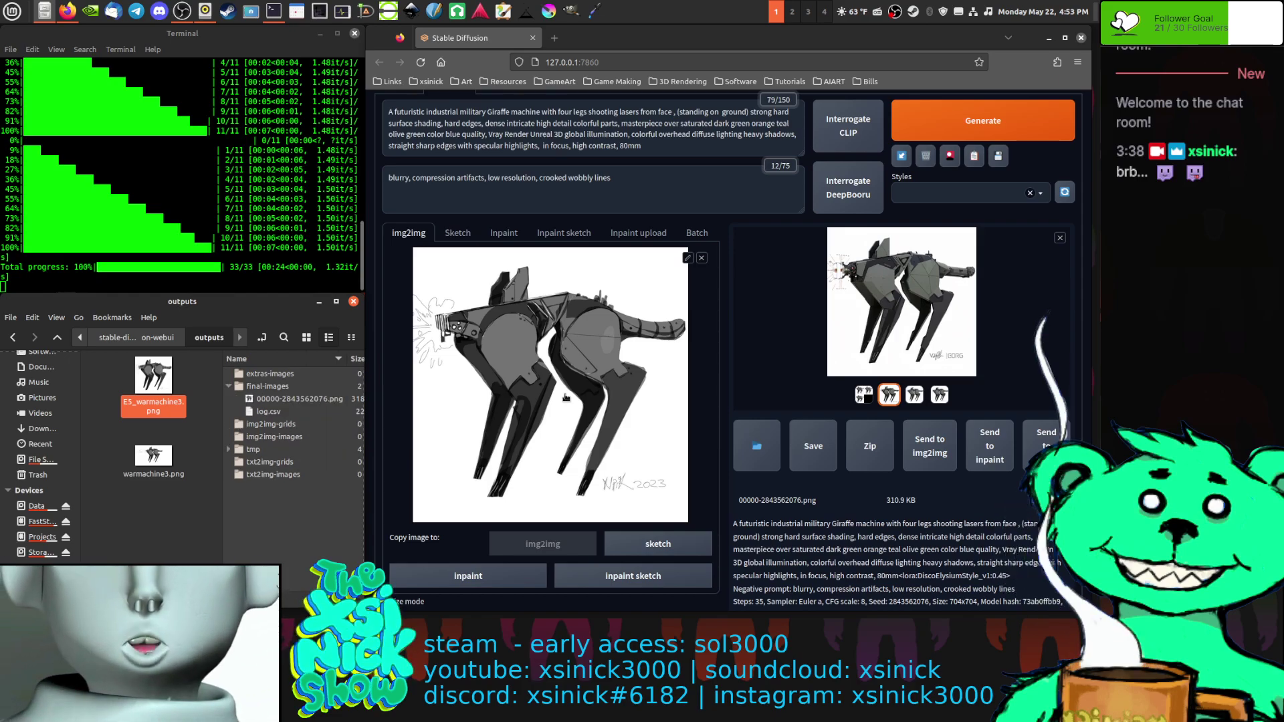
{"action": "left_click", "coordinate": [914, 395]}
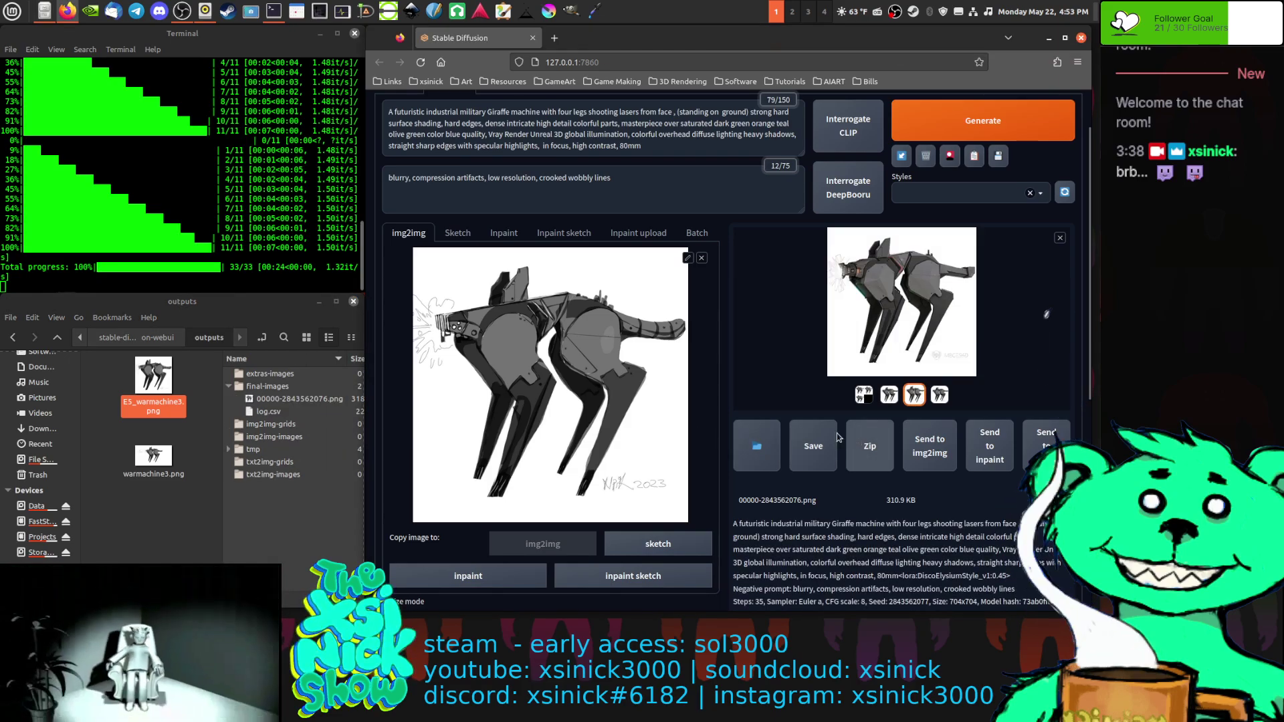
{"action": "left_click", "coordinate": [815, 443]}
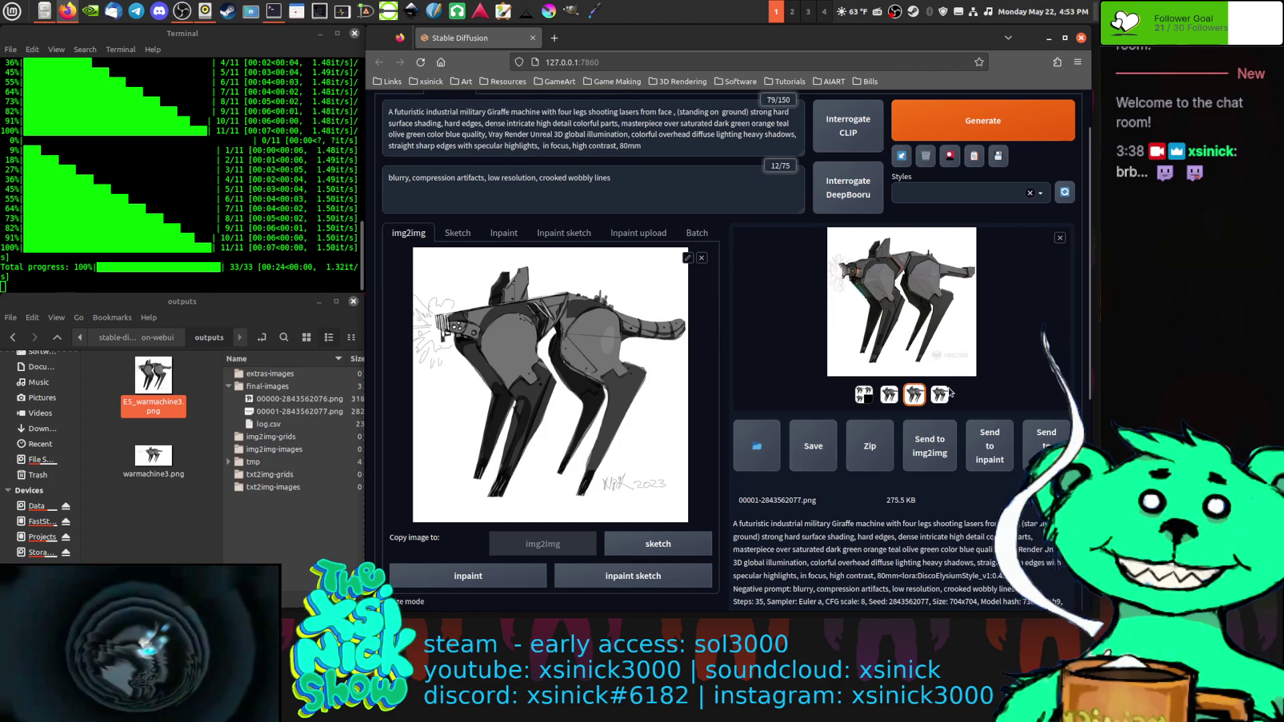
{"action": "key", "text": "Right"}
{"action": "left_click", "coordinate": [809, 446]}
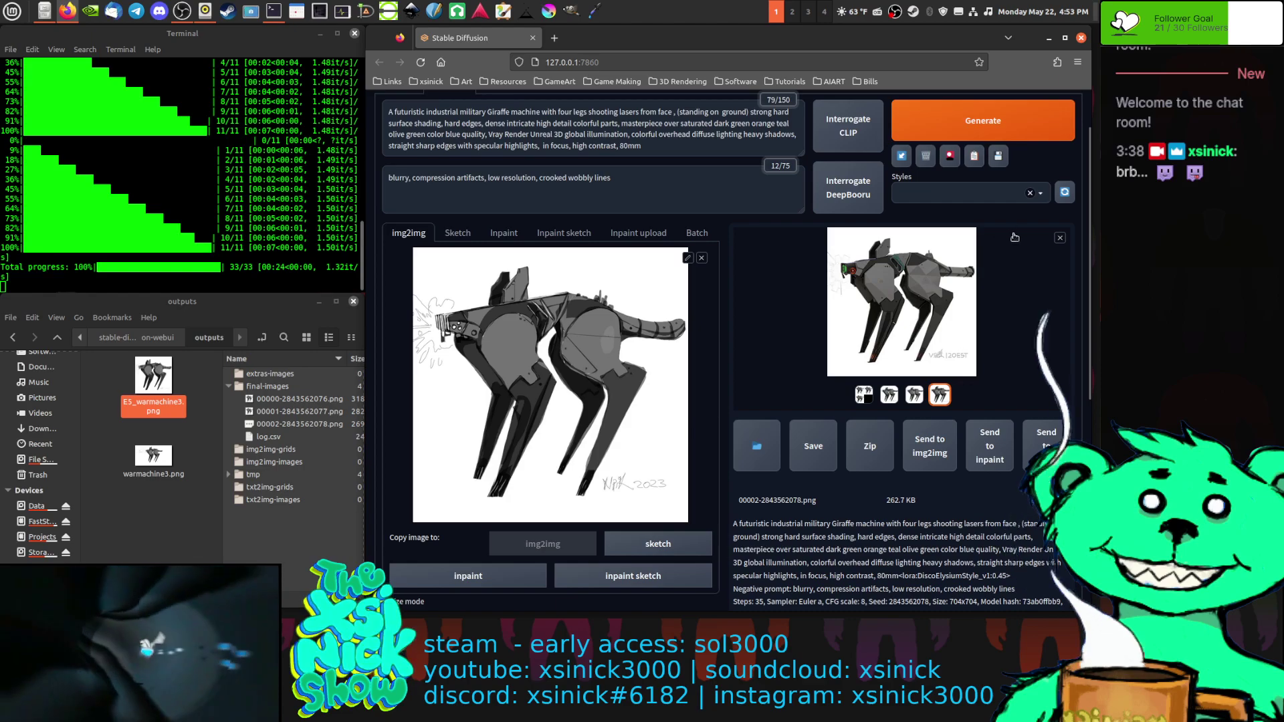
{"action": "left_click", "coordinate": [995, 118]}
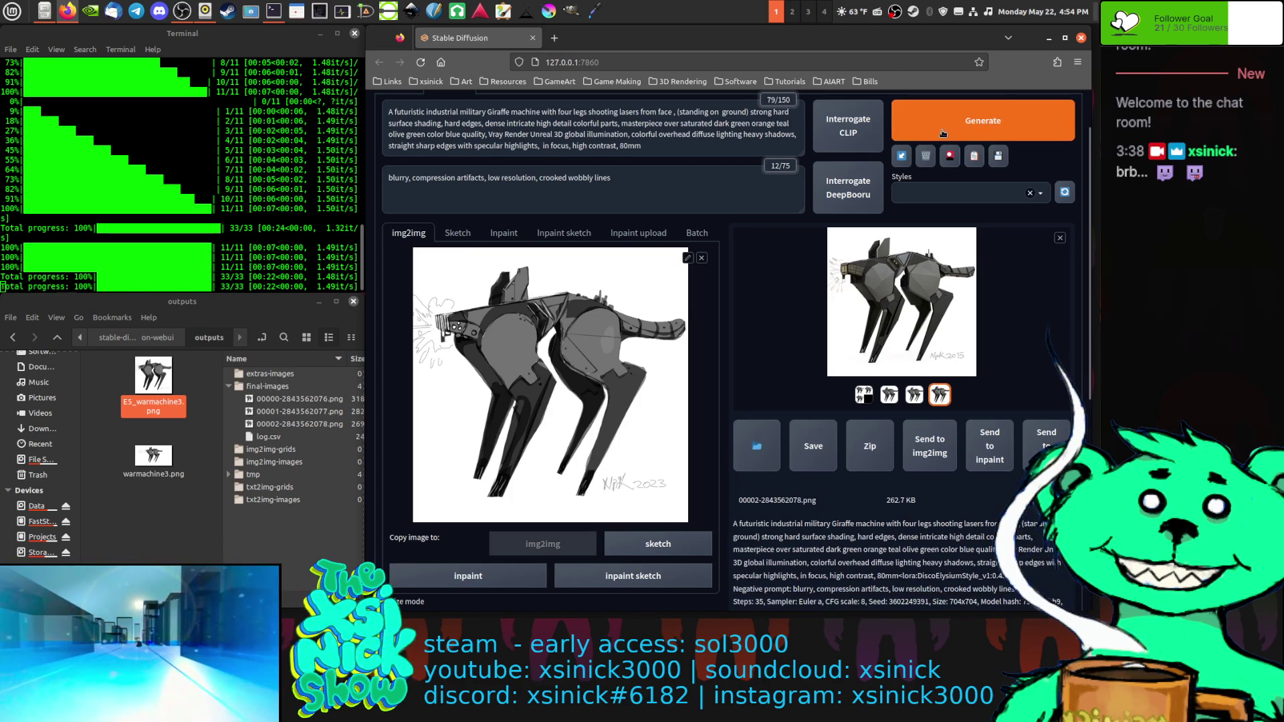
Review the new batch full-screen and save 00003-3602249392.png and 00004-3602249393.png
{"action": "left_click", "coordinate": [890, 398]}
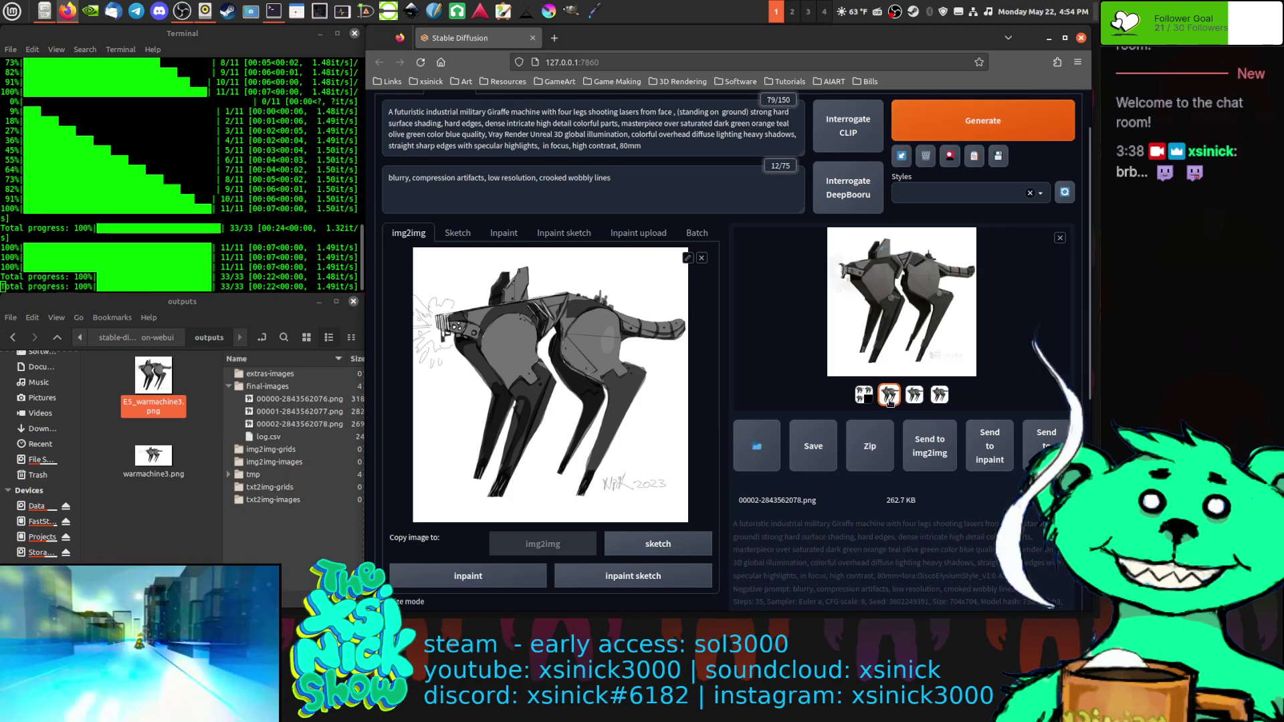
{"action": "left_click", "coordinate": [909, 333]}
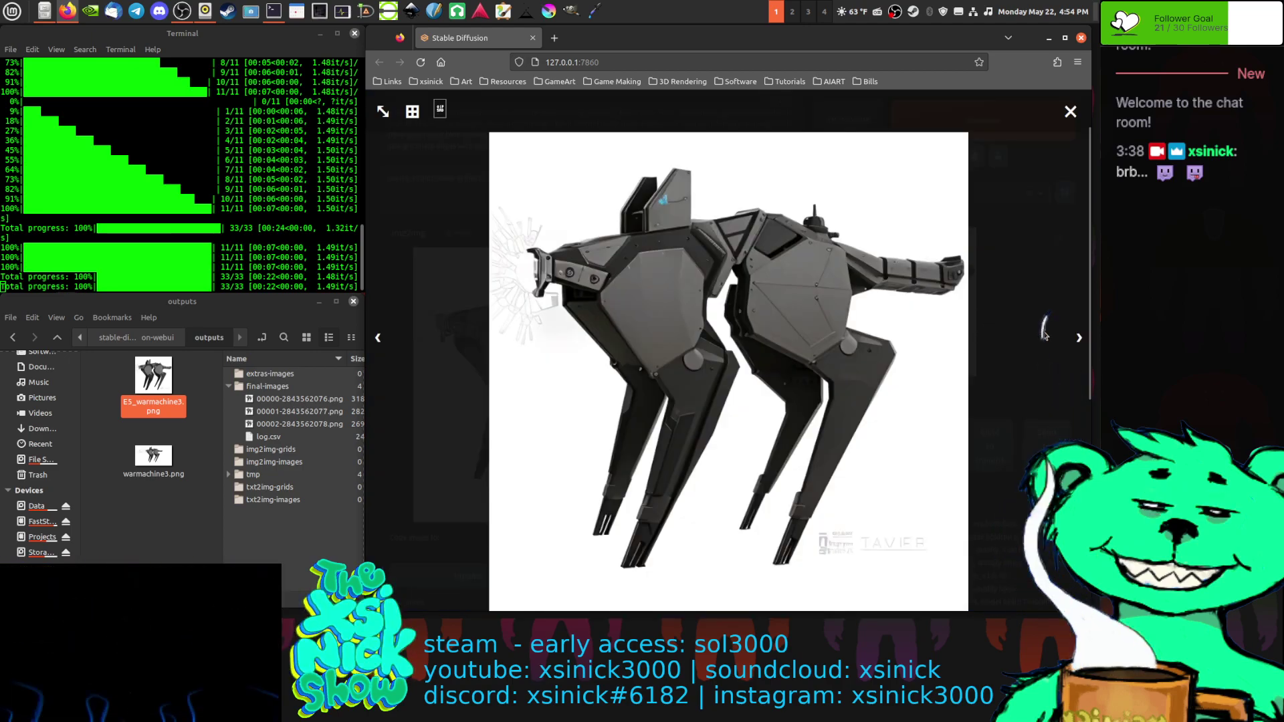
{"action": "left_click", "coordinate": [1078, 337]}
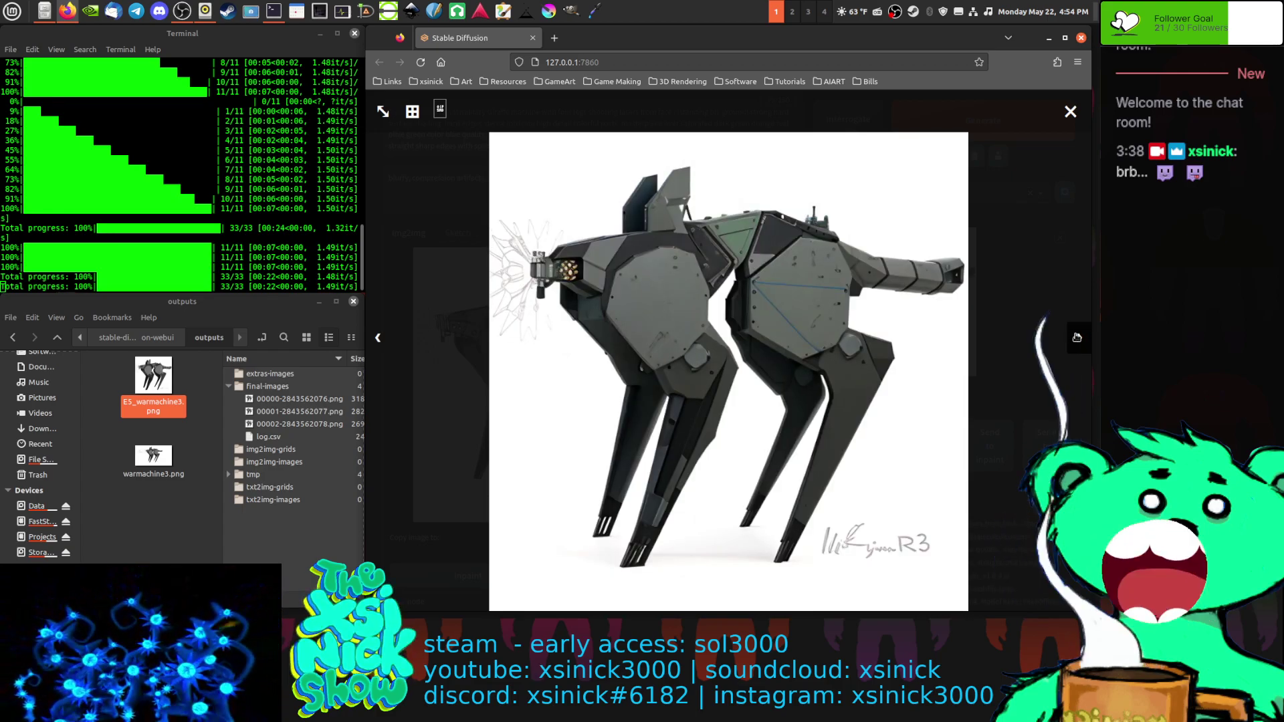
{"action": "left_click", "coordinate": [1077, 337]}
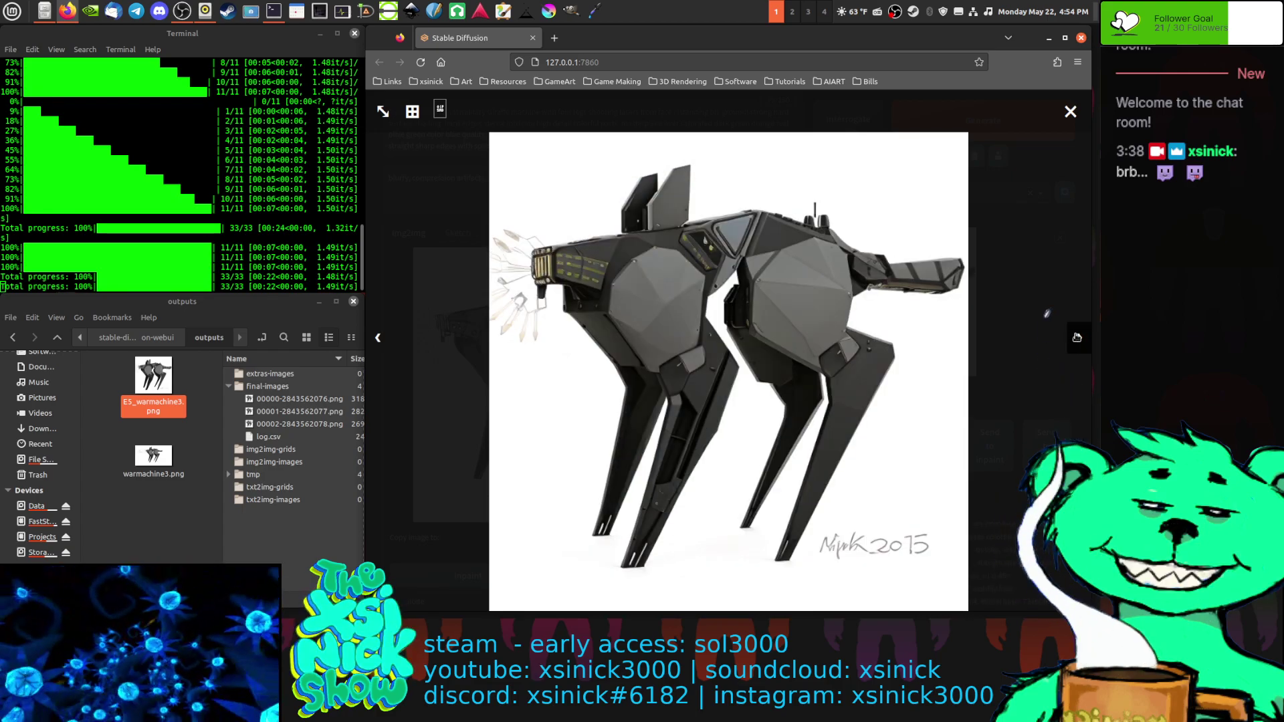
{"action": "left_click", "coordinate": [1070, 112]}
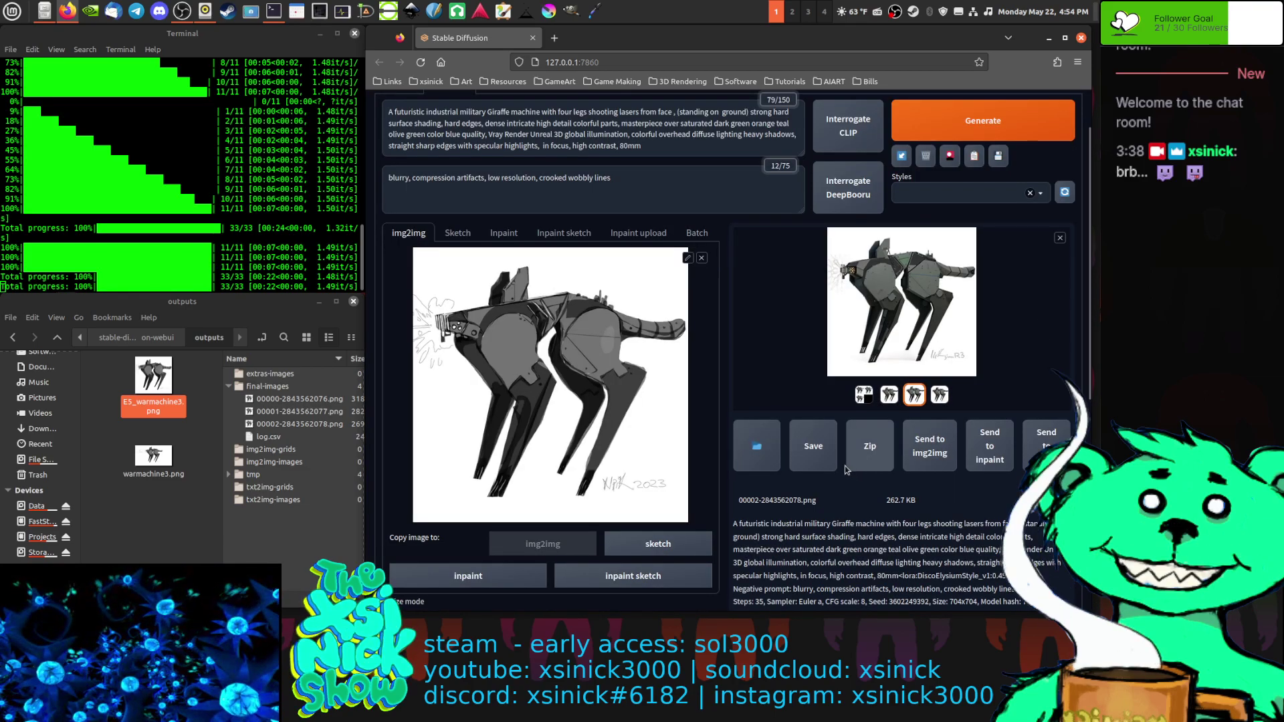
{"action": "left_click", "coordinate": [828, 453]}
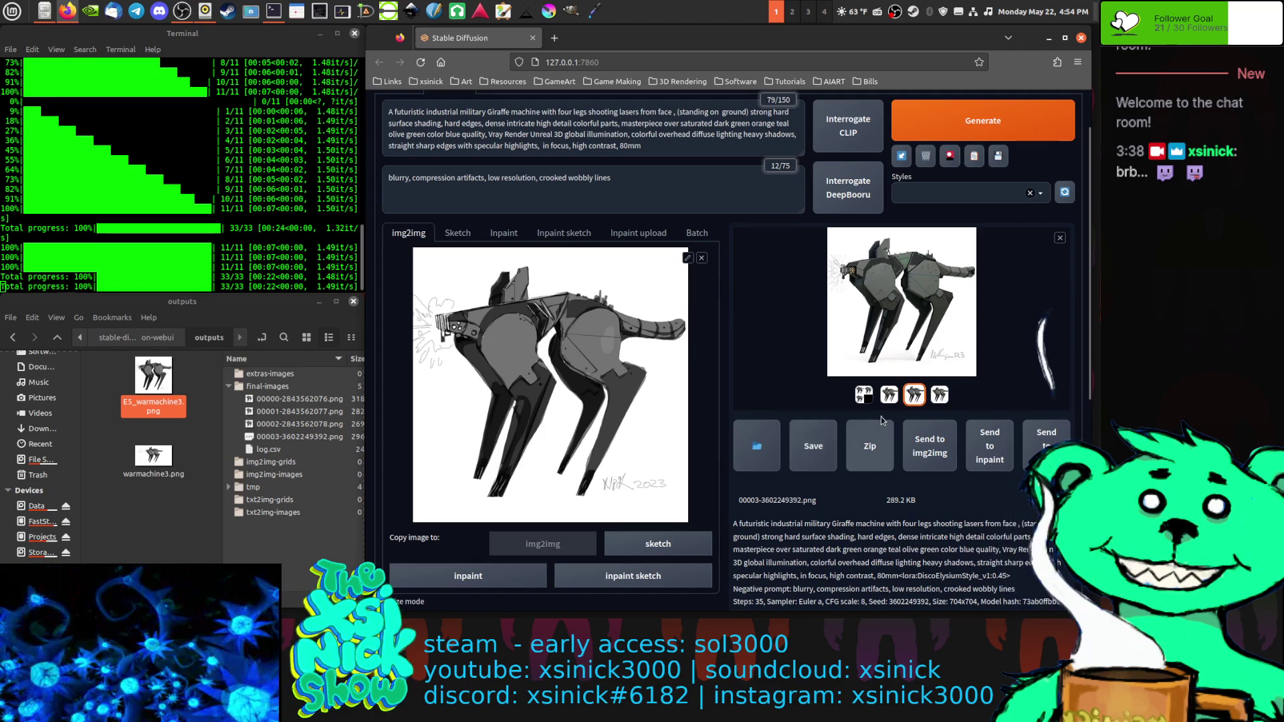
{"action": "left_click", "coordinate": [819, 447]}
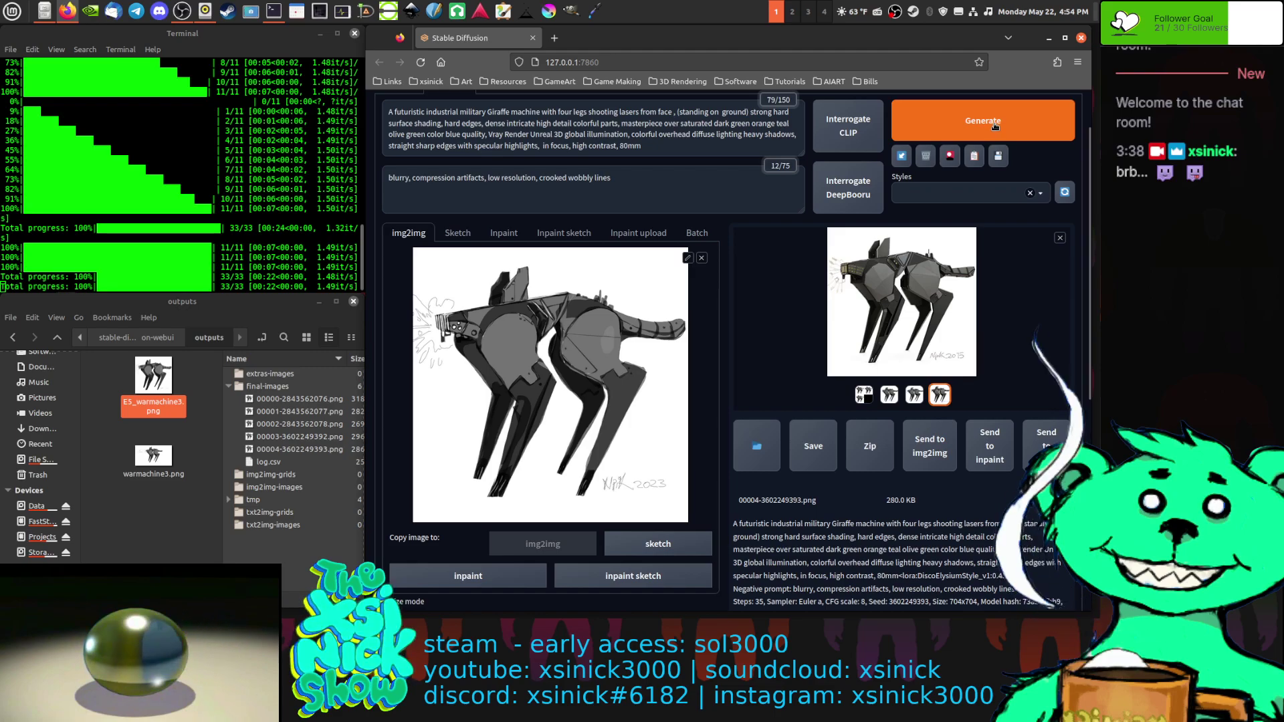
Raise CFG Scale from 8 to 9 and render a new img2img batch from the mech sketch
{"action": "scroll", "coordinate": [749, 507], "scroll_direction": "down", "scroll_amount": 4}
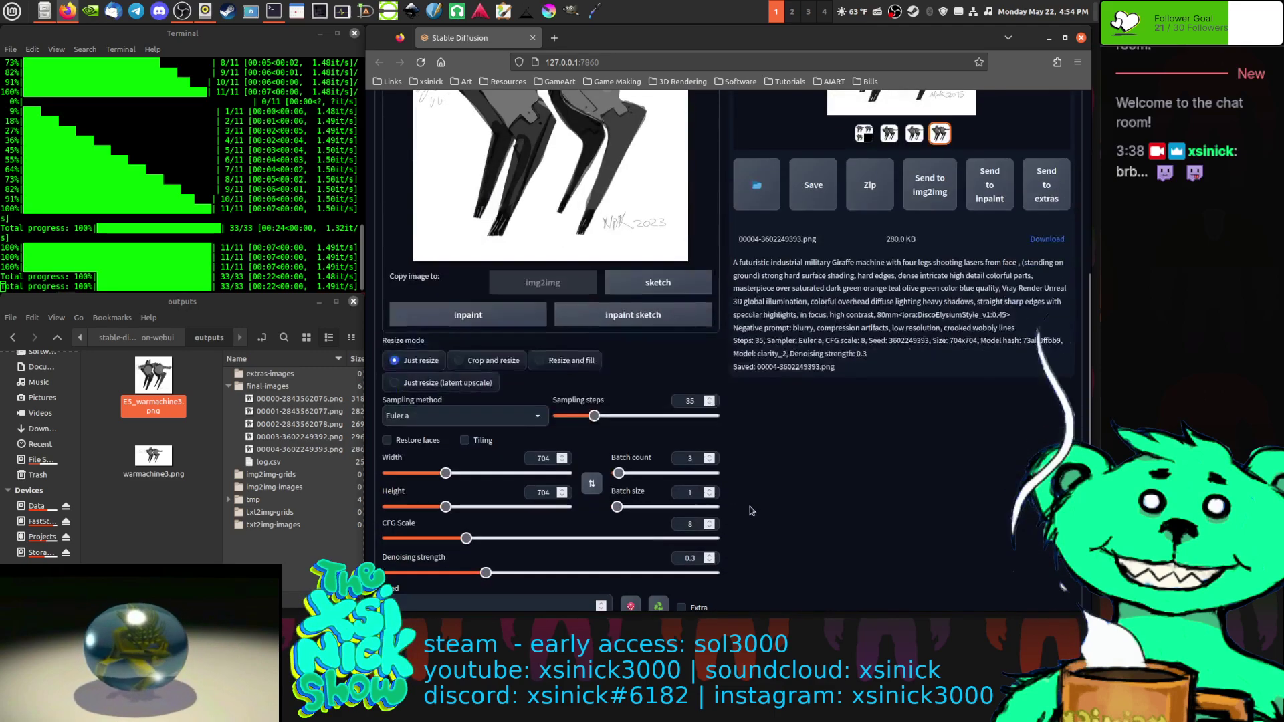
{"action": "scroll", "coordinate": [776, 504], "scroll_direction": "up", "scroll_amount": 3}
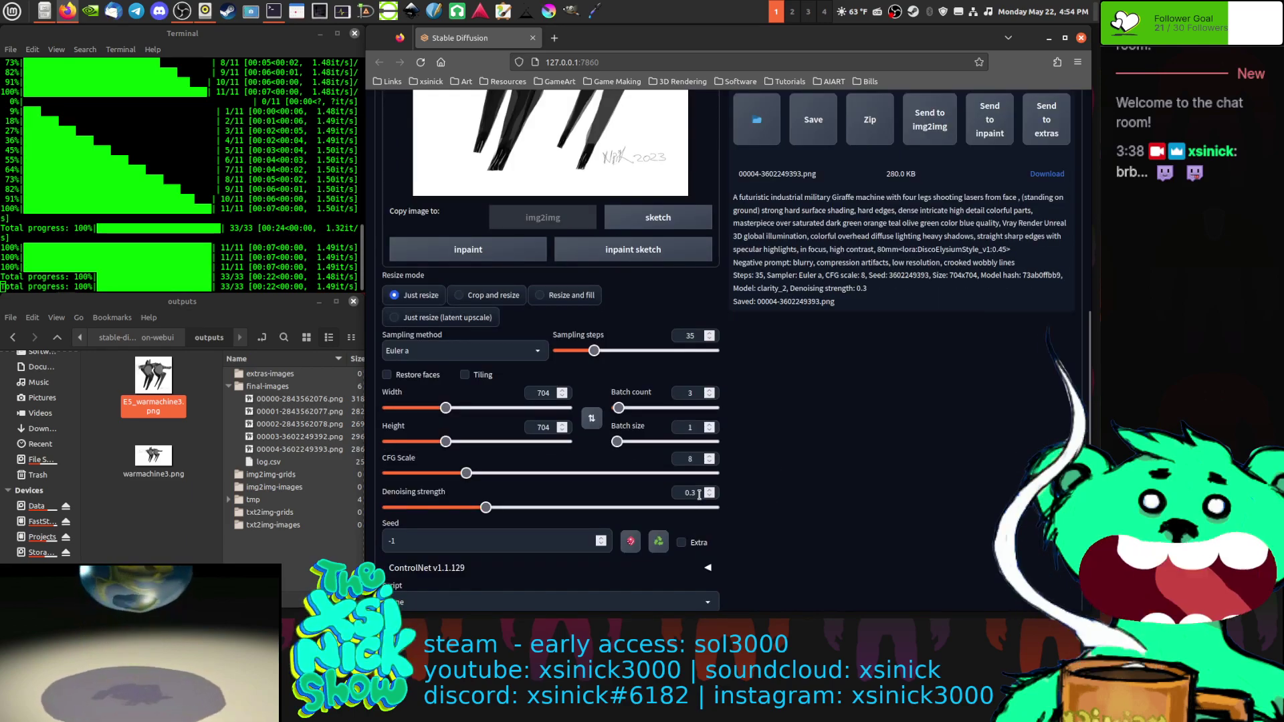
{"action": "scroll", "coordinate": [830, 537], "scroll_direction": "up", "scroll_amount": 4}
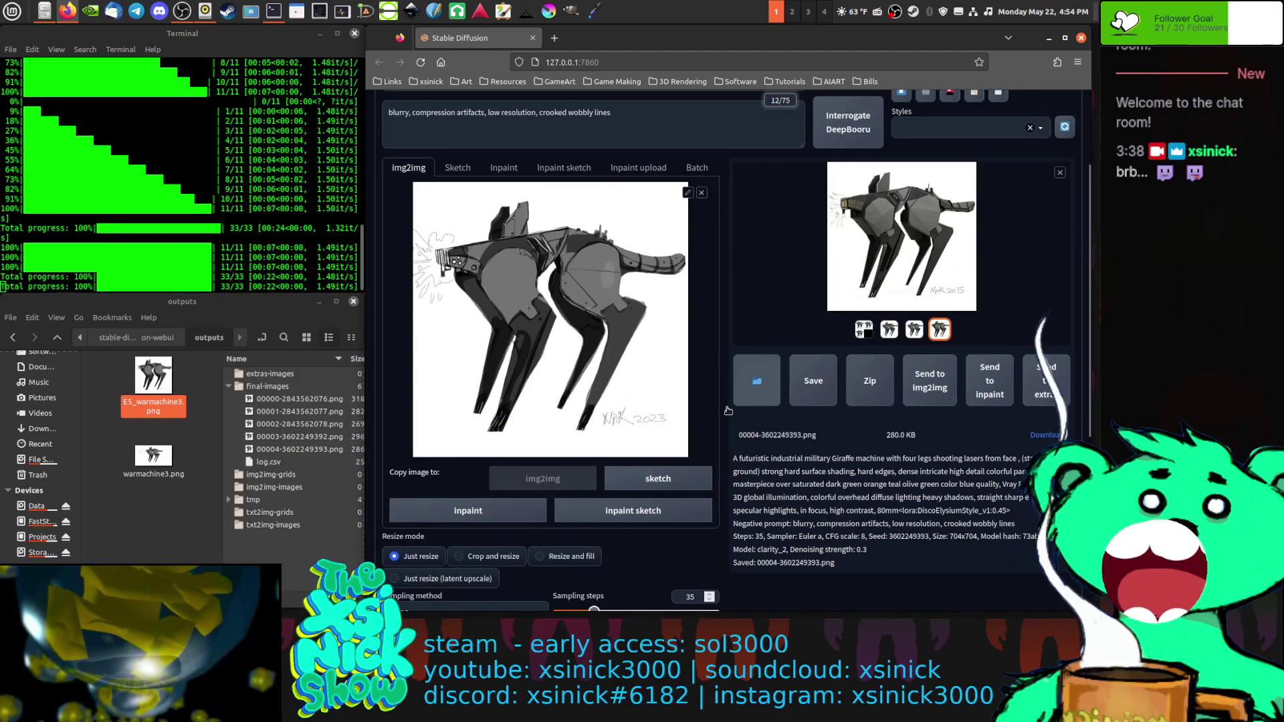
{"action": "scroll", "coordinate": [830, 537], "scroll_direction": "down", "scroll_amount": 4}
{"action": "left_click", "coordinate": [710, 455]}
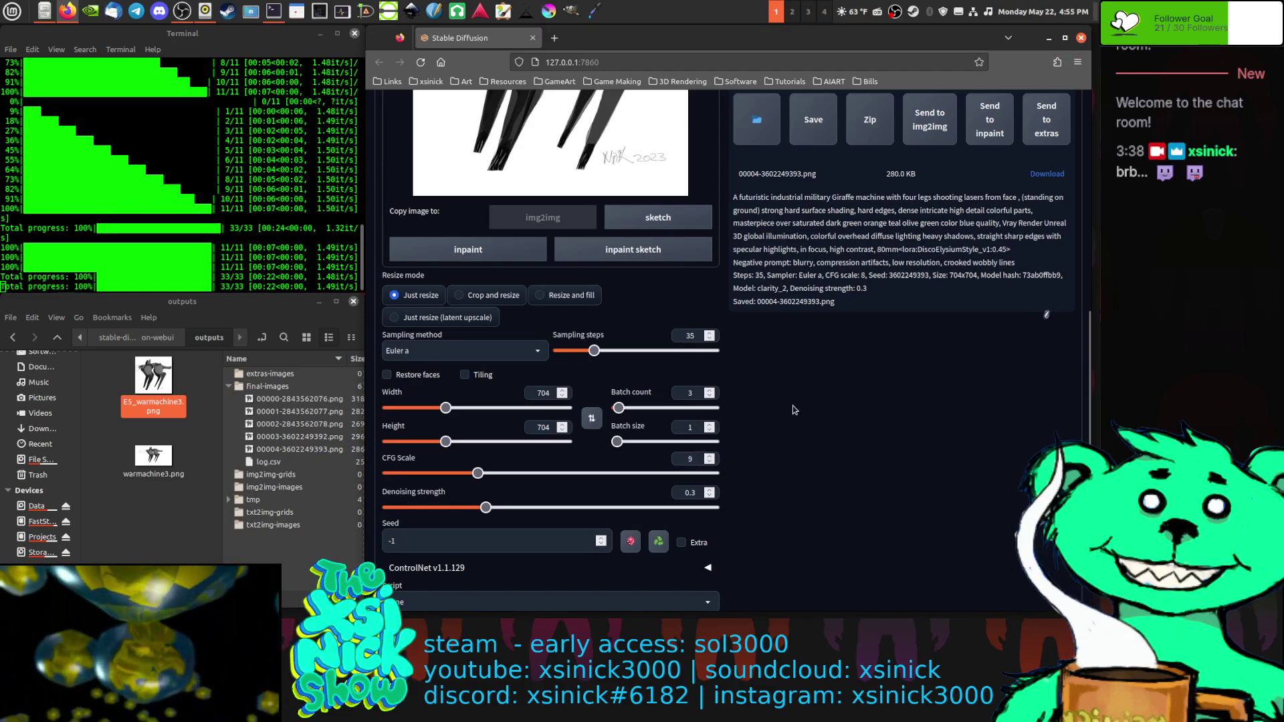
{"action": "scroll", "coordinate": [793, 406], "scroll_direction": "up", "scroll_amount": 6}
{"action": "left_click", "coordinate": [978, 202]}
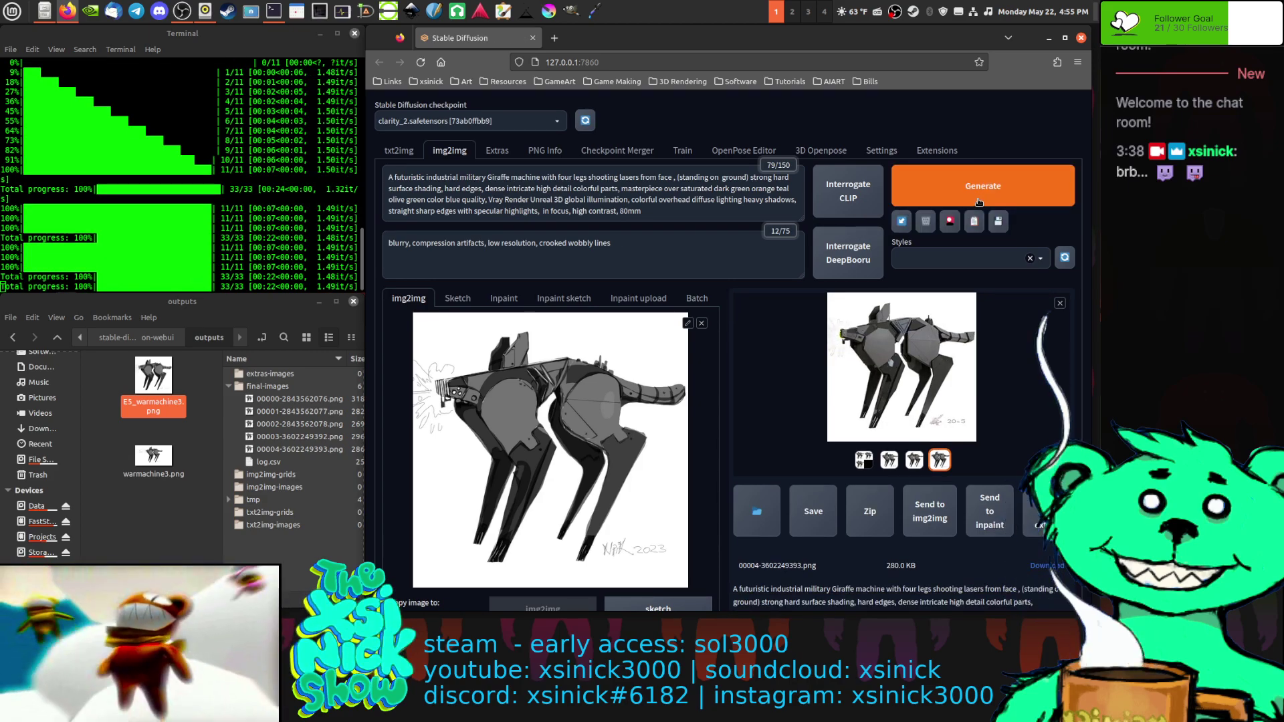
Cycle full-size through the three-render grid and the ARD, IATOFE and 20=5 renders, then close the viewer
{"action": "left_click", "coordinate": [900, 379]}
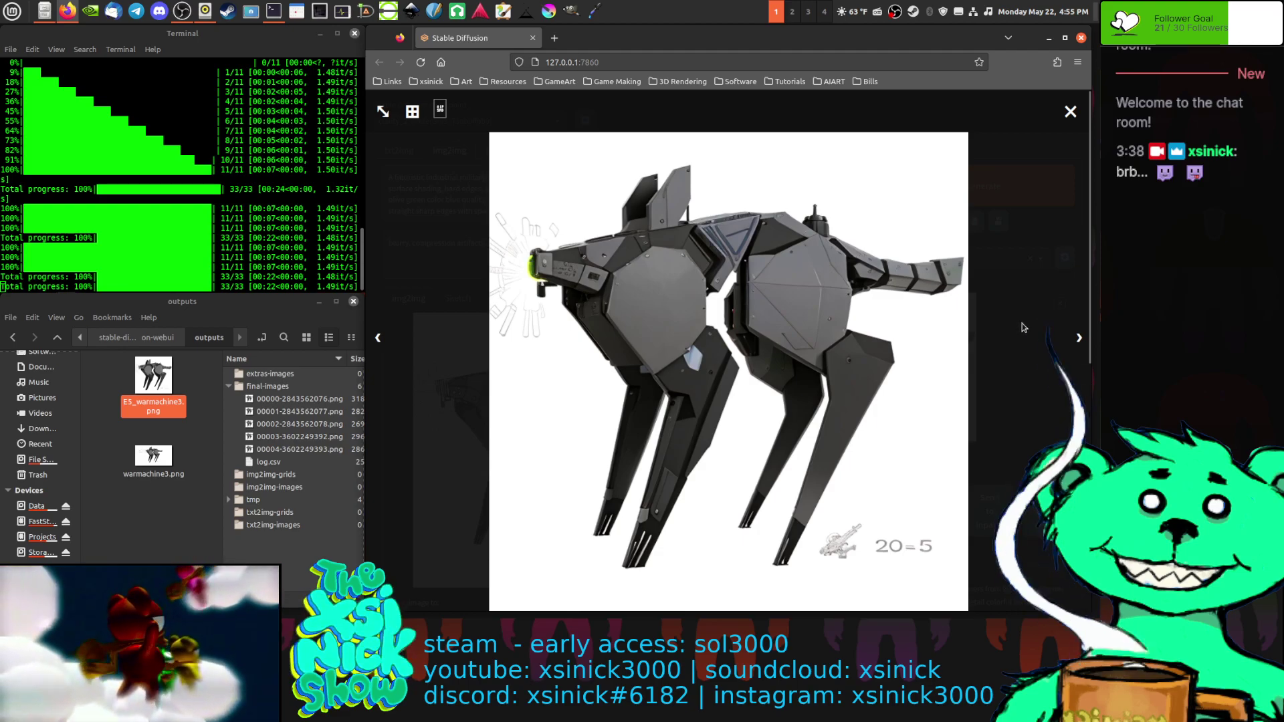
{"action": "left_click", "coordinate": [1077, 338]}
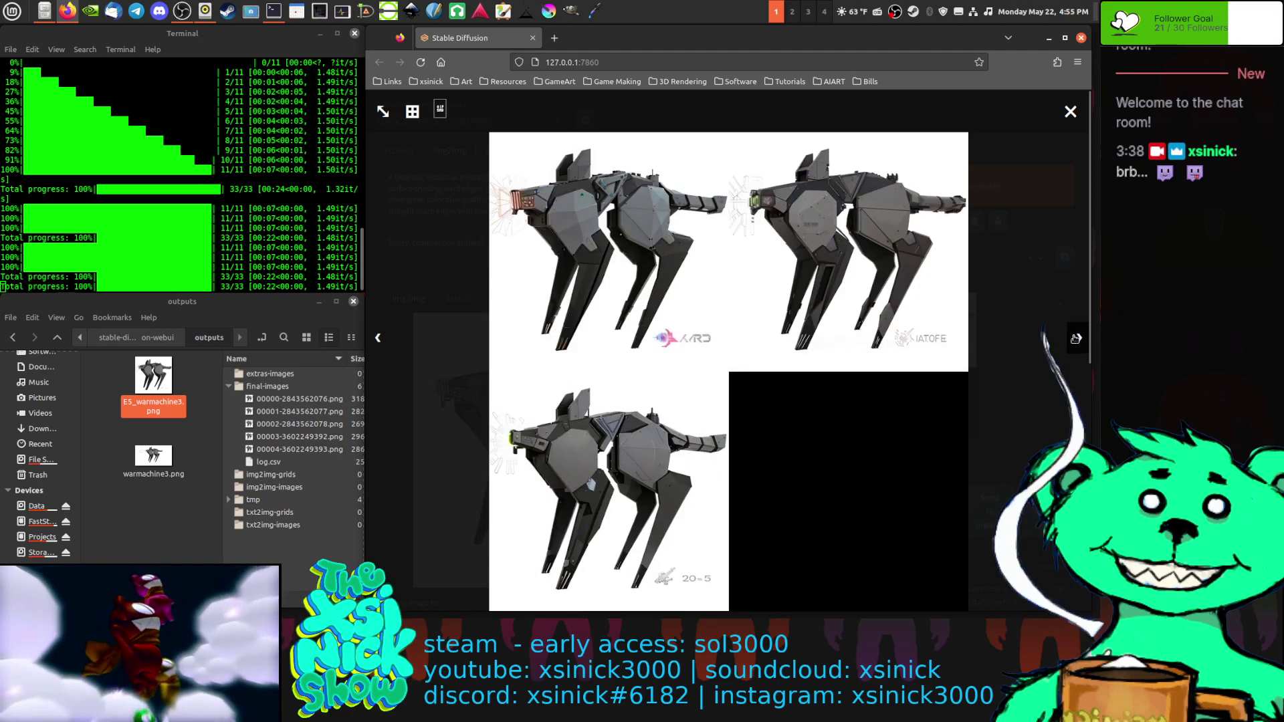
{"action": "left_click", "coordinate": [1075, 338]}
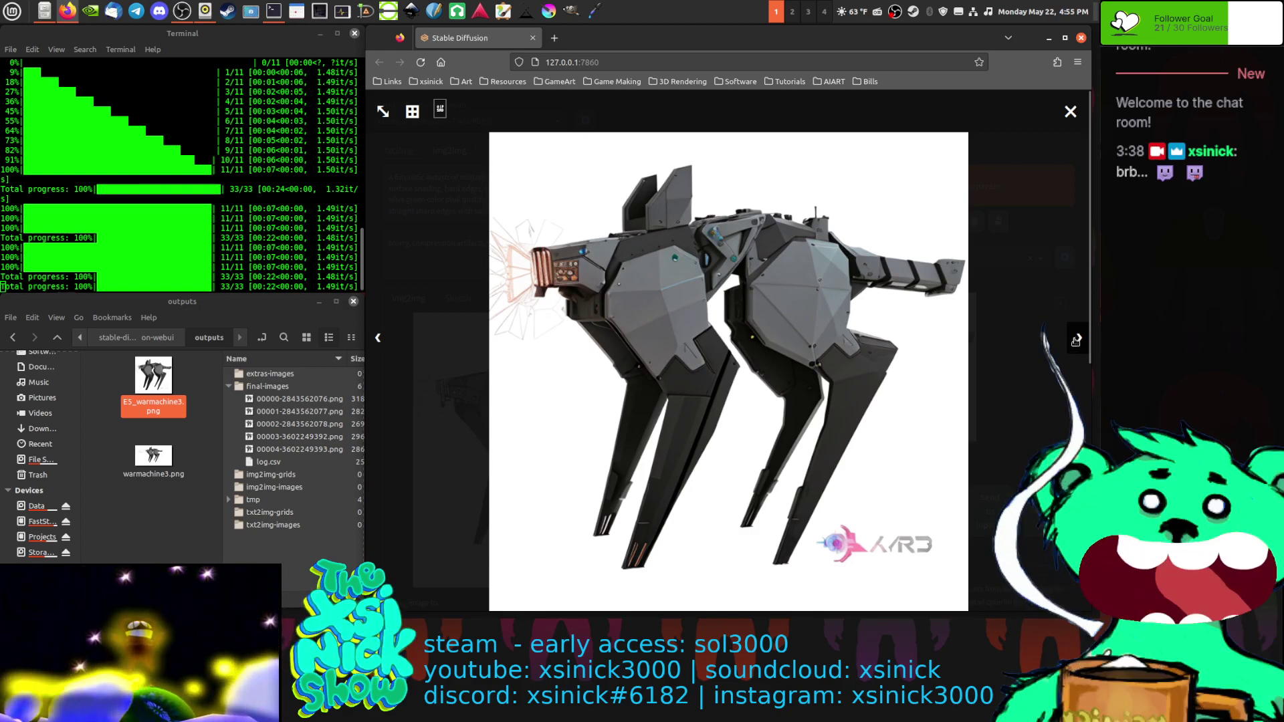
{"action": "left_click", "coordinate": [1075, 339]}
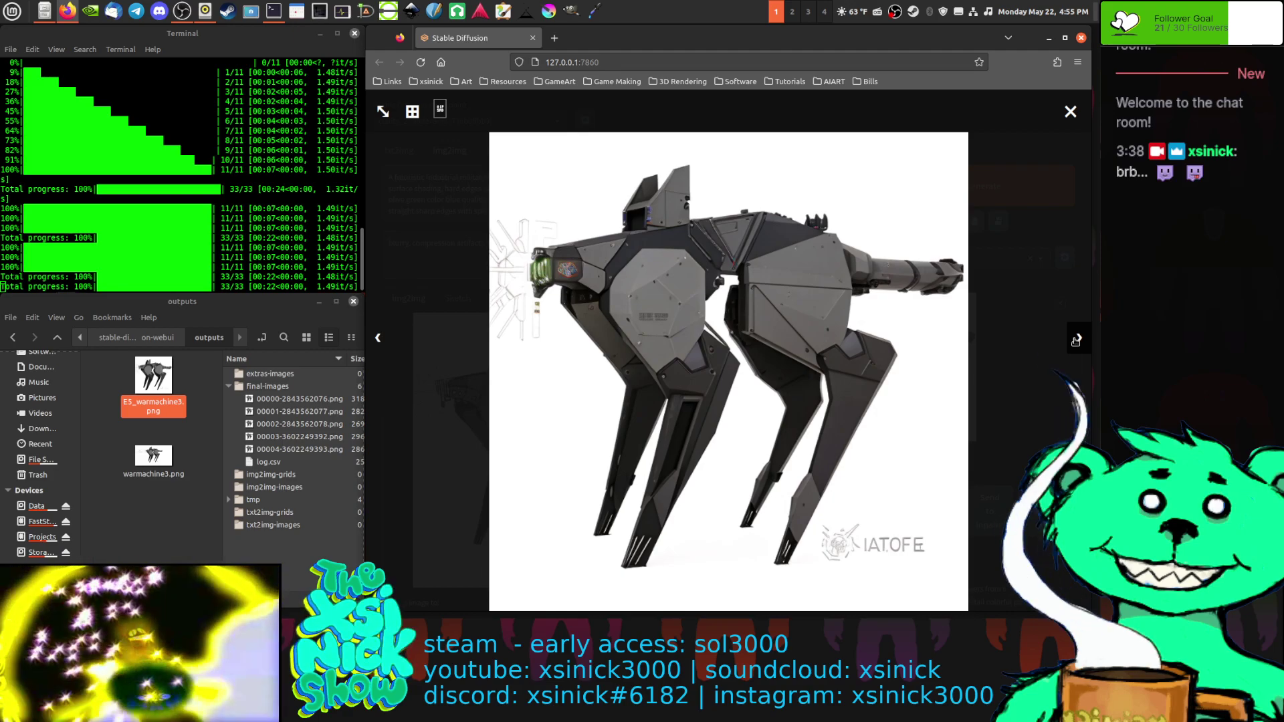
{"action": "left_click", "coordinate": [1076, 339]}
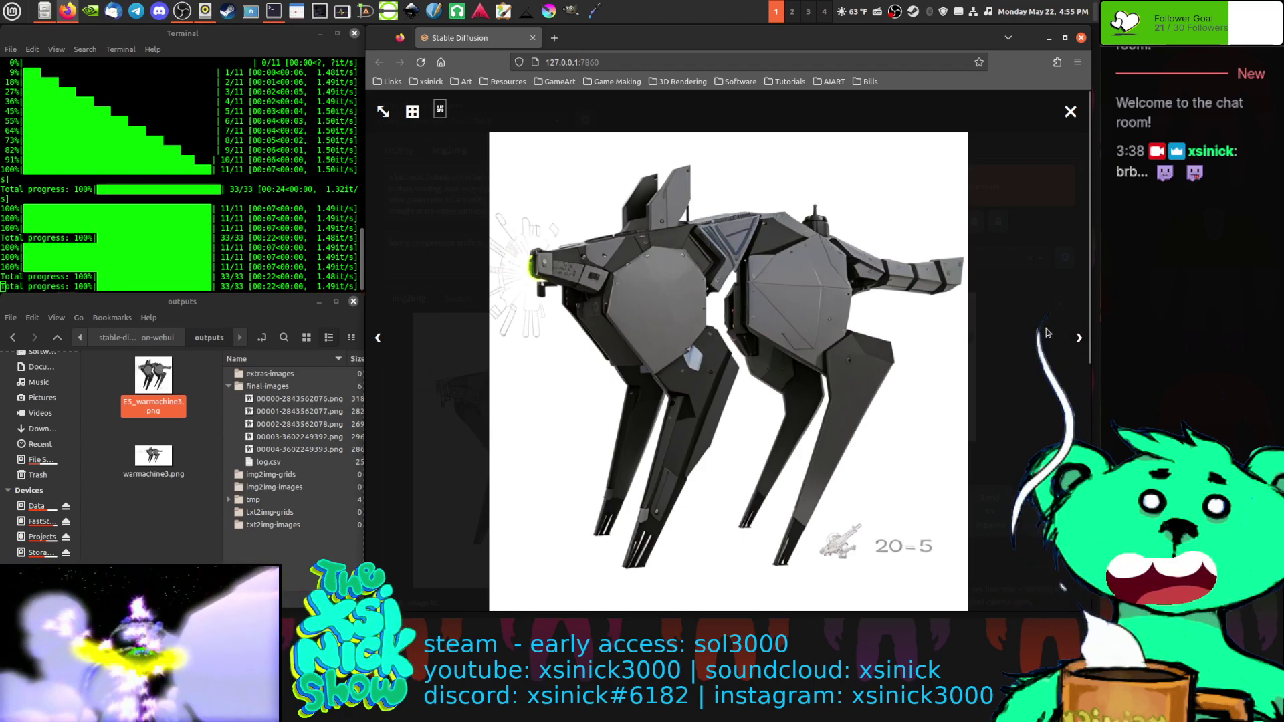
{"action": "left_click", "coordinate": [1072, 337]}
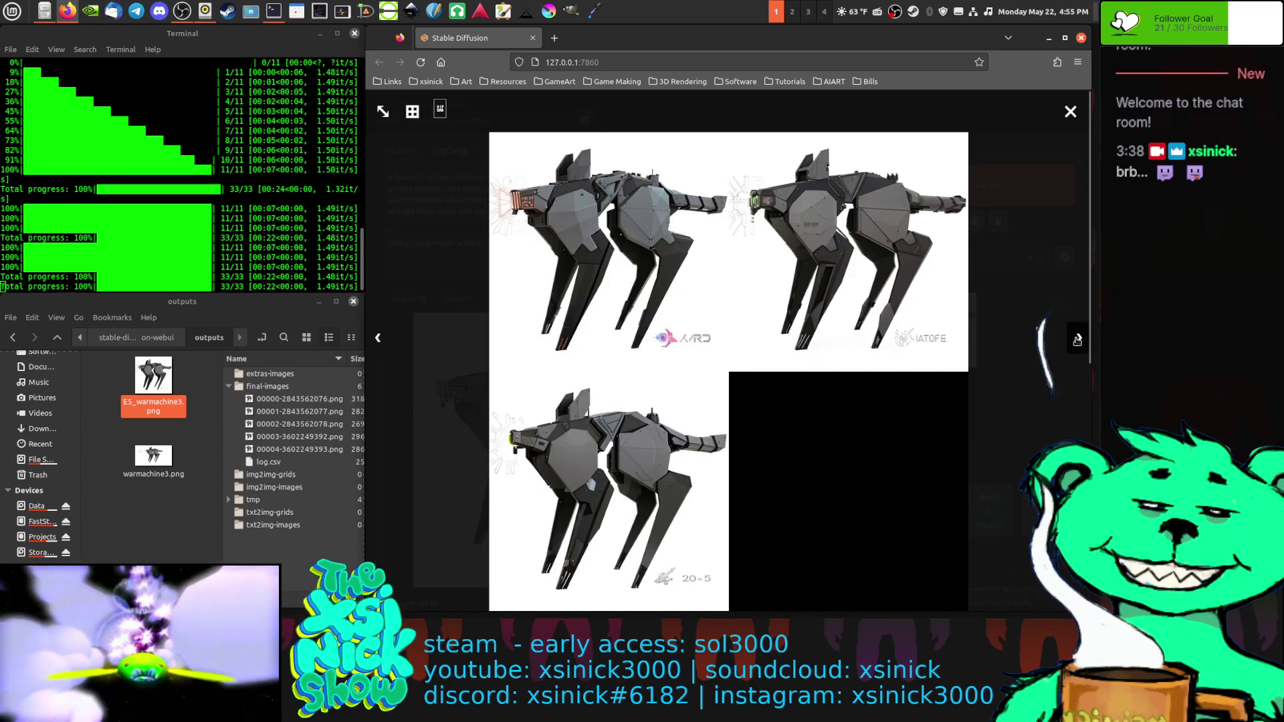
{"action": "left_click", "coordinate": [1077, 339]}
{"action": "left_click", "coordinate": [1078, 339]}
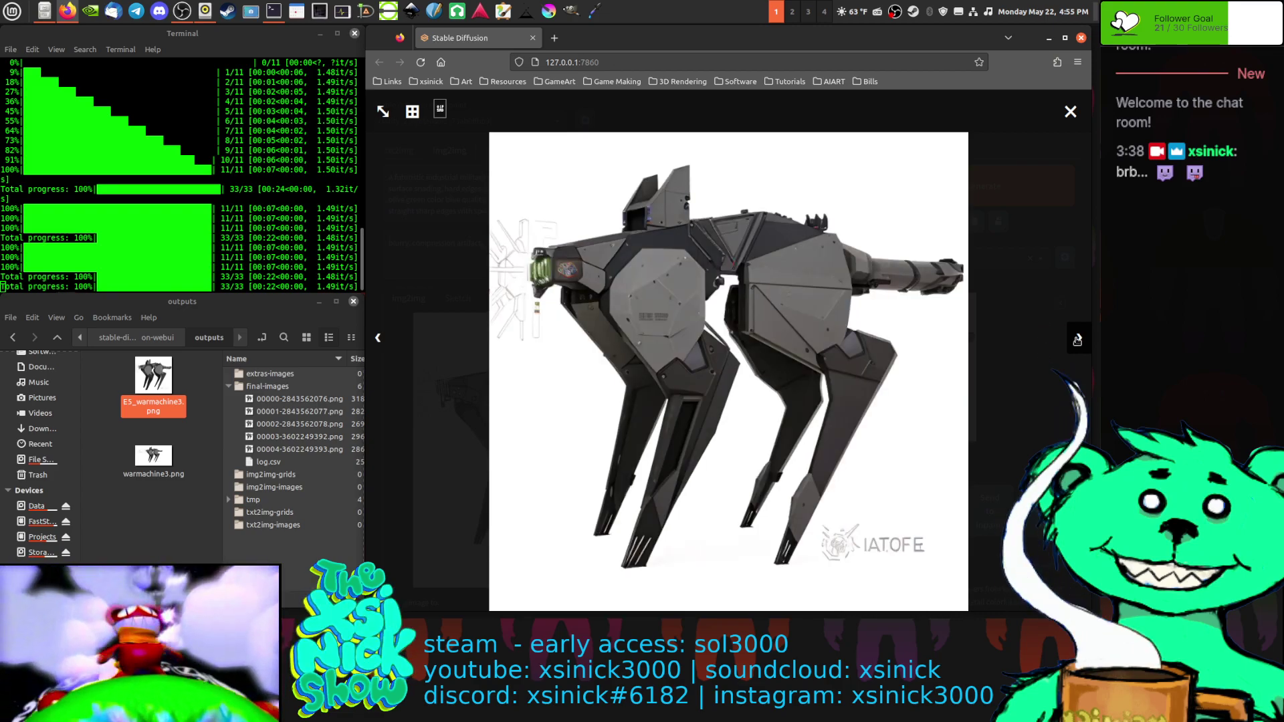
{"action": "left_click", "coordinate": [1078, 339]}
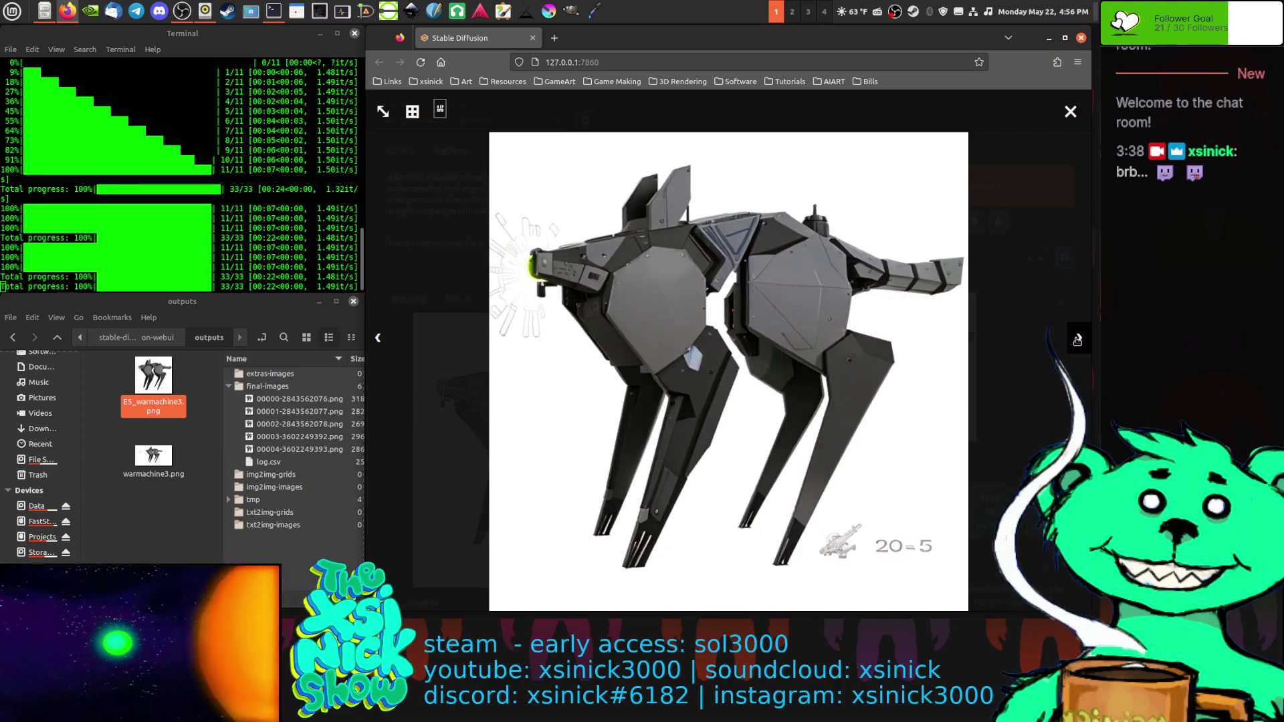
{"action": "left_click", "coordinate": [1077, 339]}
{"action": "left_click", "coordinate": [1077, 339]}
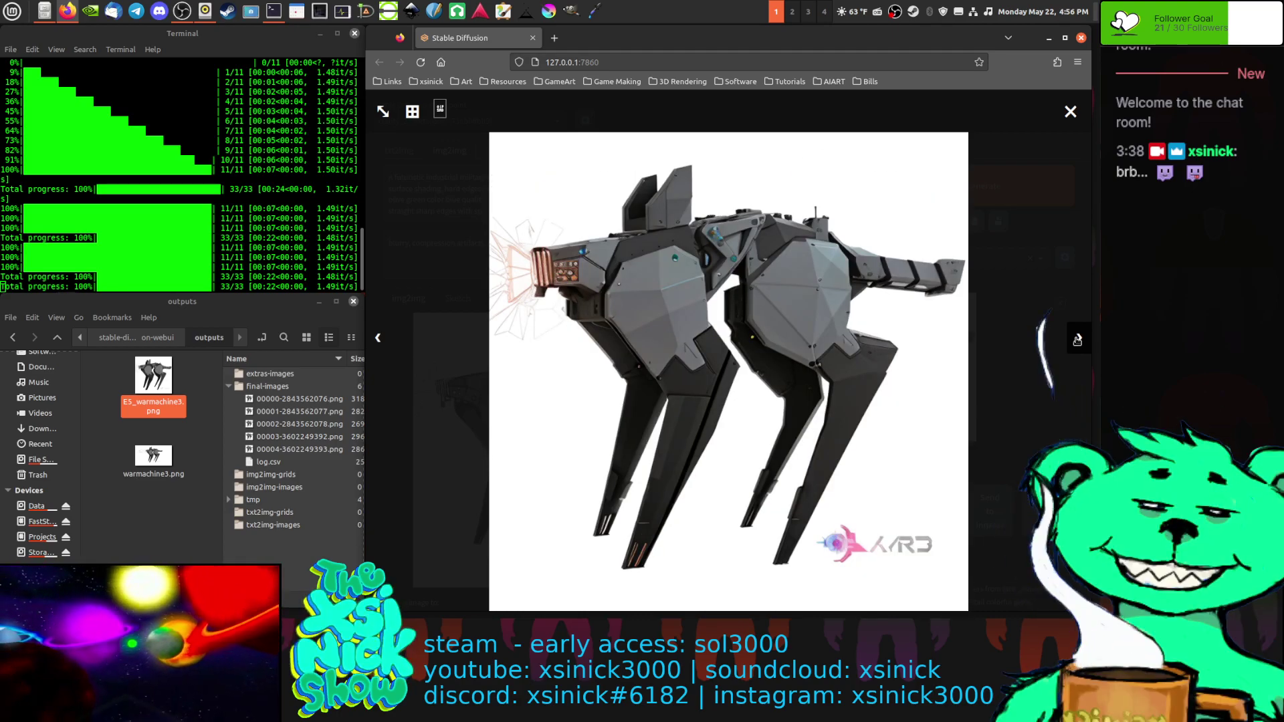
{"action": "left_click", "coordinate": [1078, 339]}
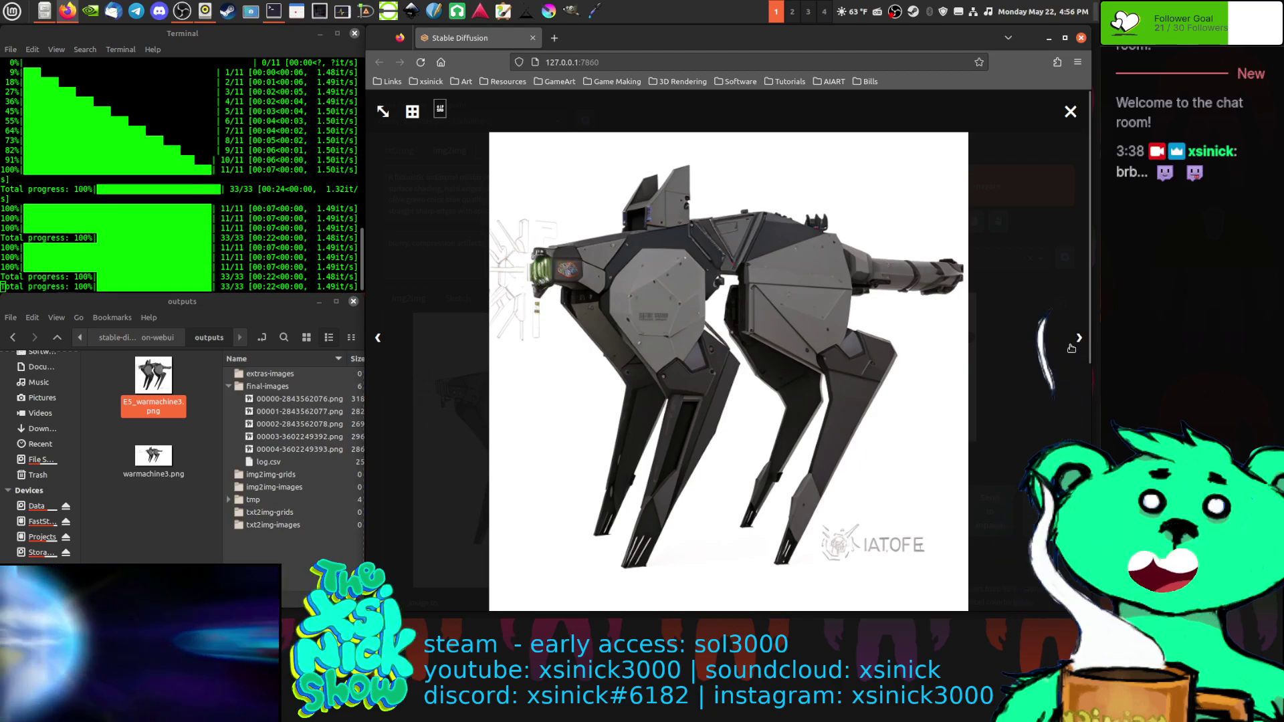
{"action": "left_click", "coordinate": [1074, 339]}
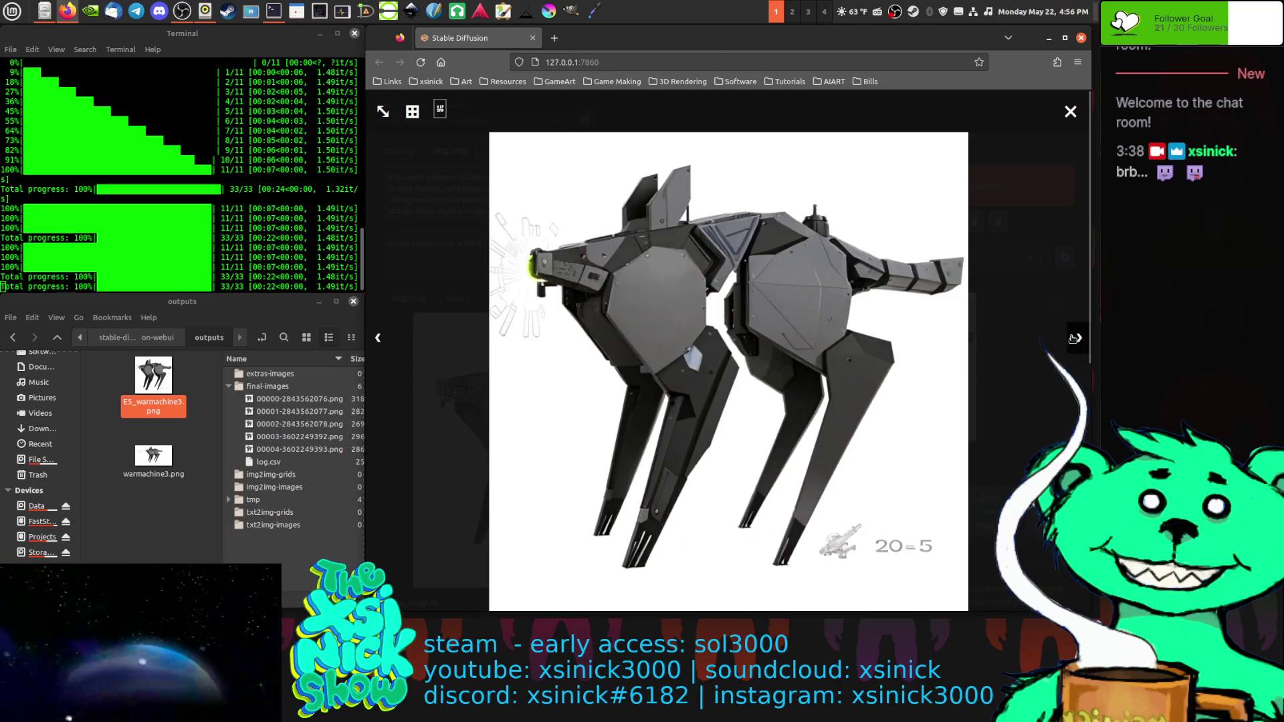
{"action": "left_click", "coordinate": [1074, 339]}
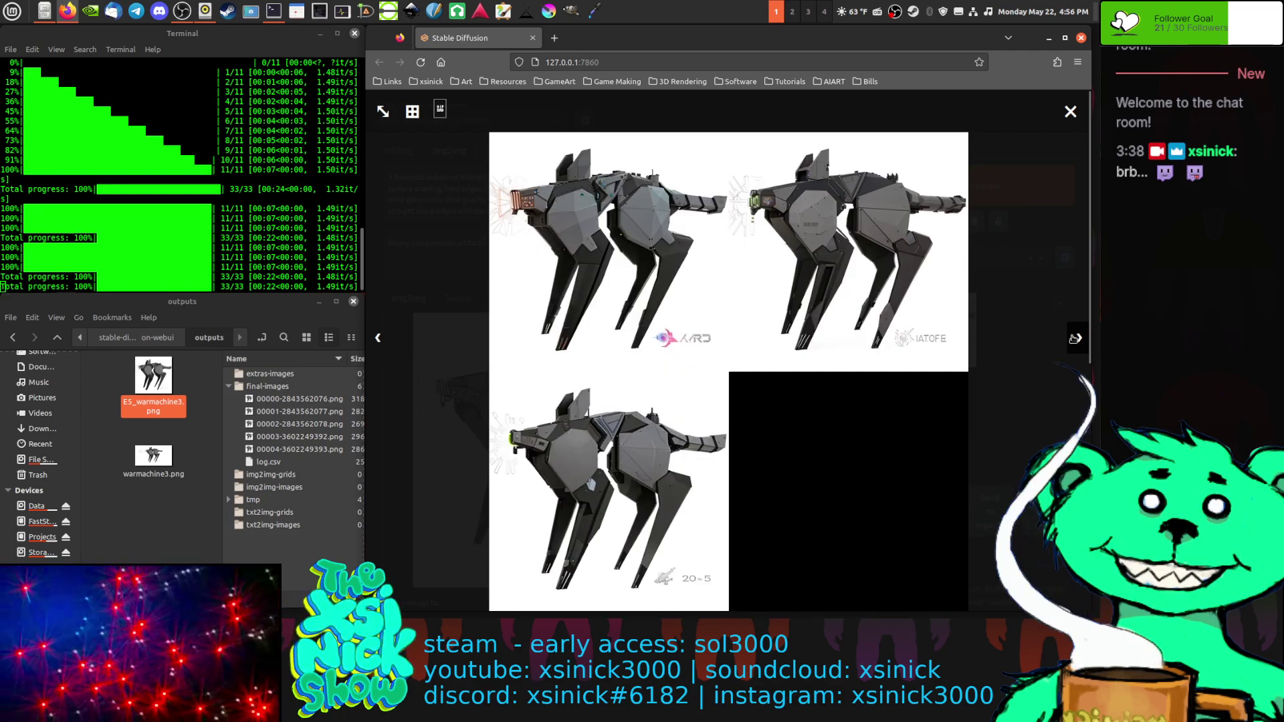
{"action": "left_click", "coordinate": [1075, 339]}
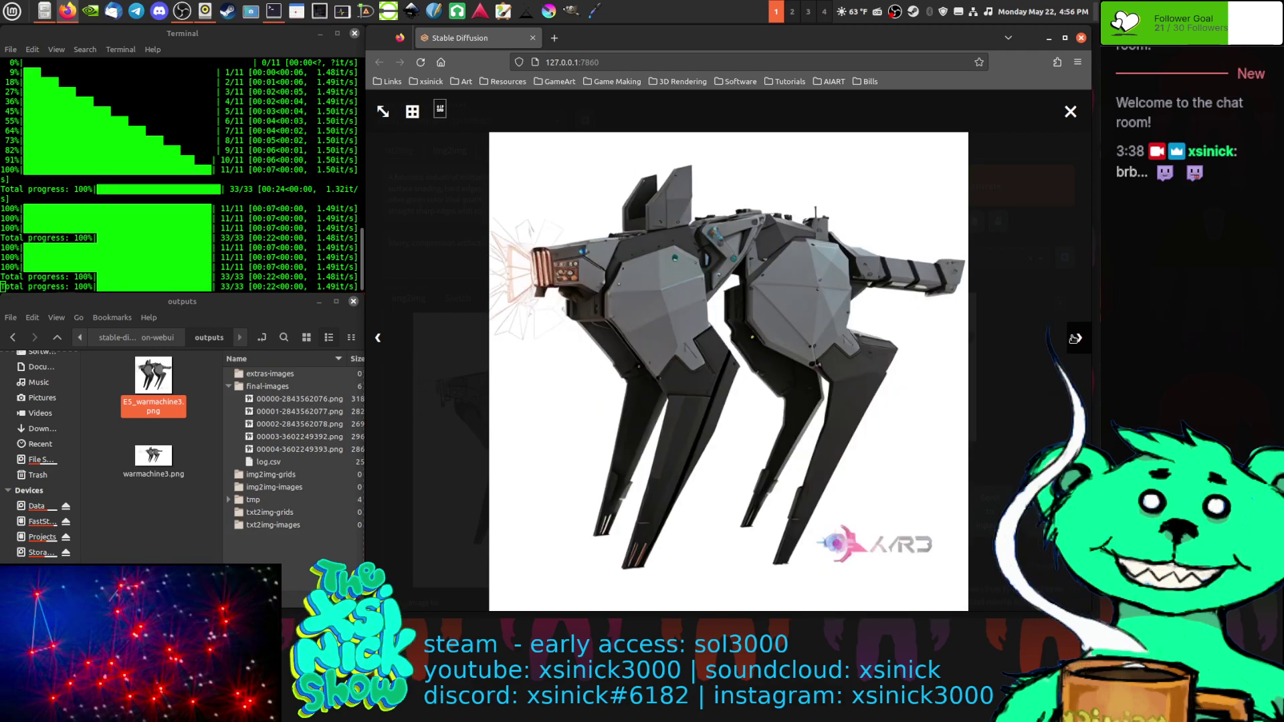
{"action": "left_click", "coordinate": [1074, 339]}
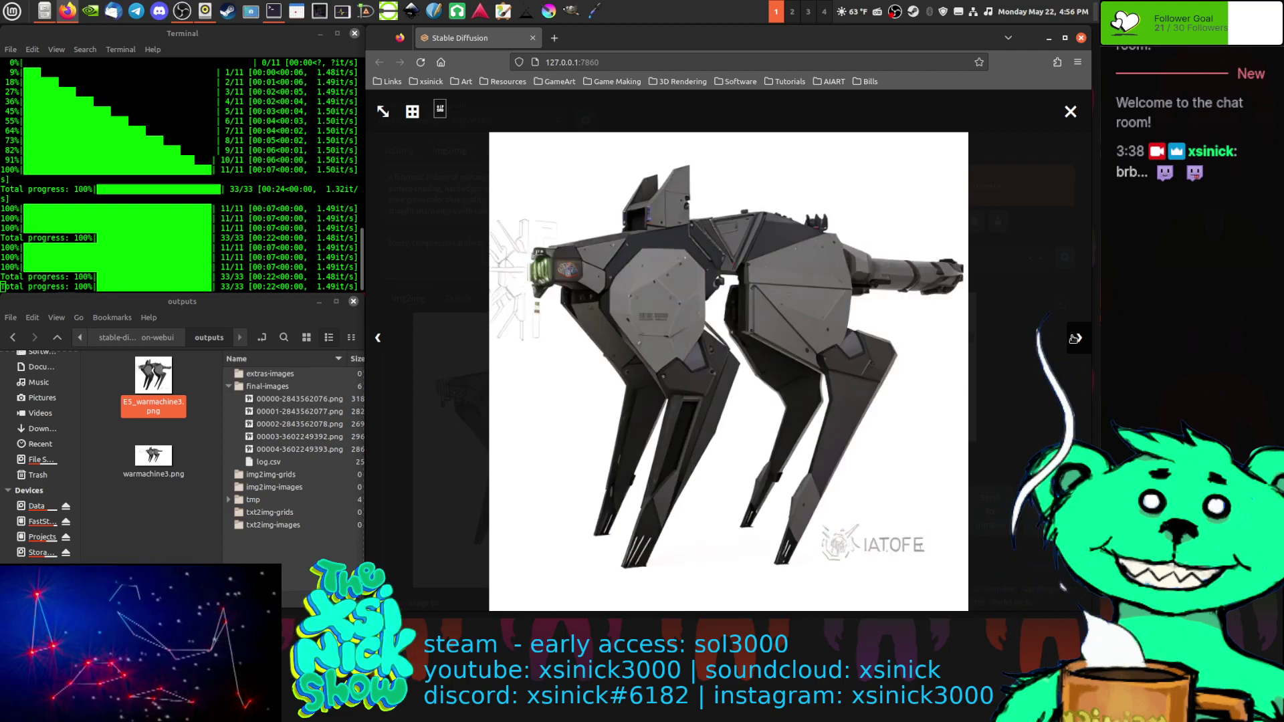
{"action": "left_click", "coordinate": [1068, 111]}
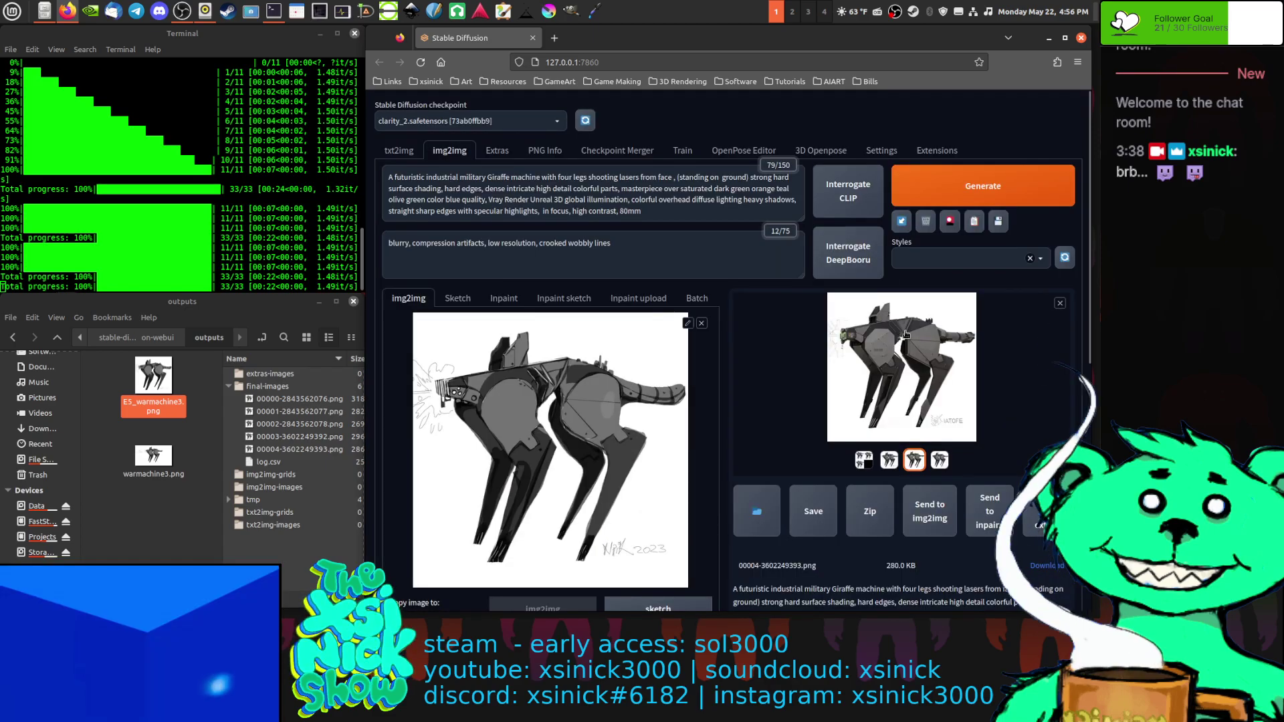
Save render 00005-3098864333.png, set denoising strength to 0.35 and generate a new batch of three
{"action": "scroll", "coordinate": [809, 455], "scroll_direction": "down", "scroll_amount": 1}
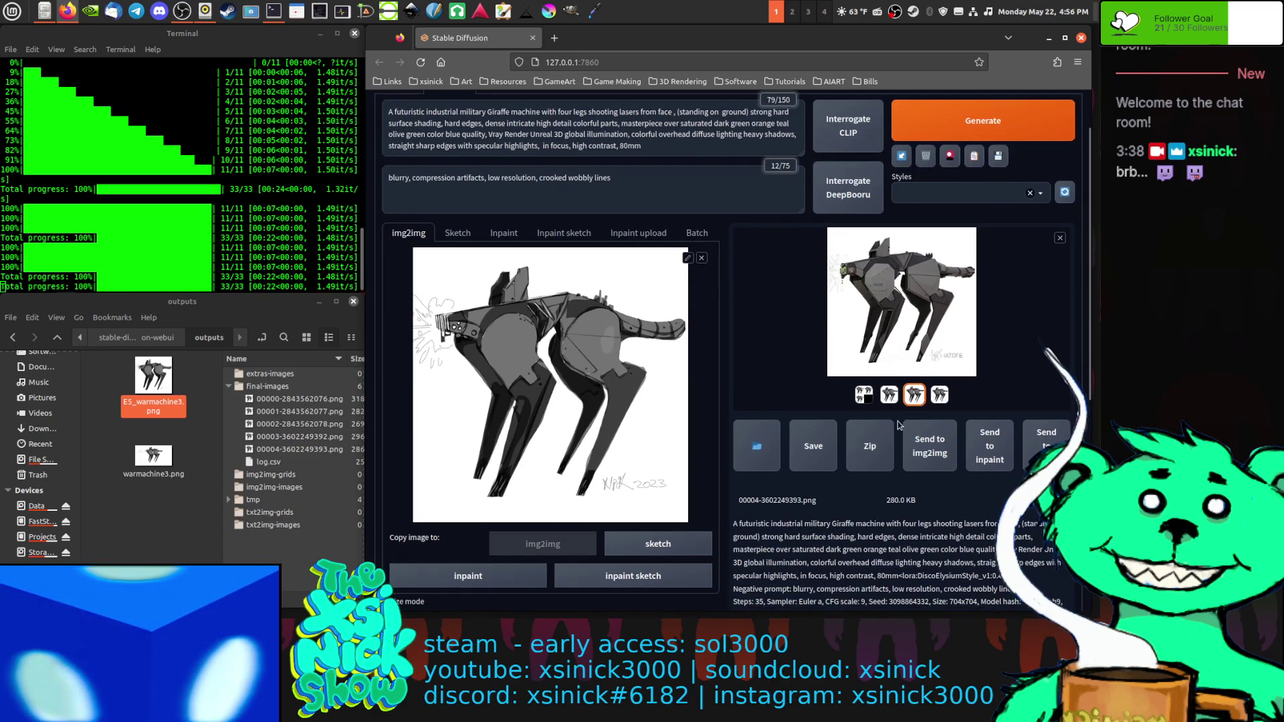
{"action": "left_click", "coordinate": [810, 454]}
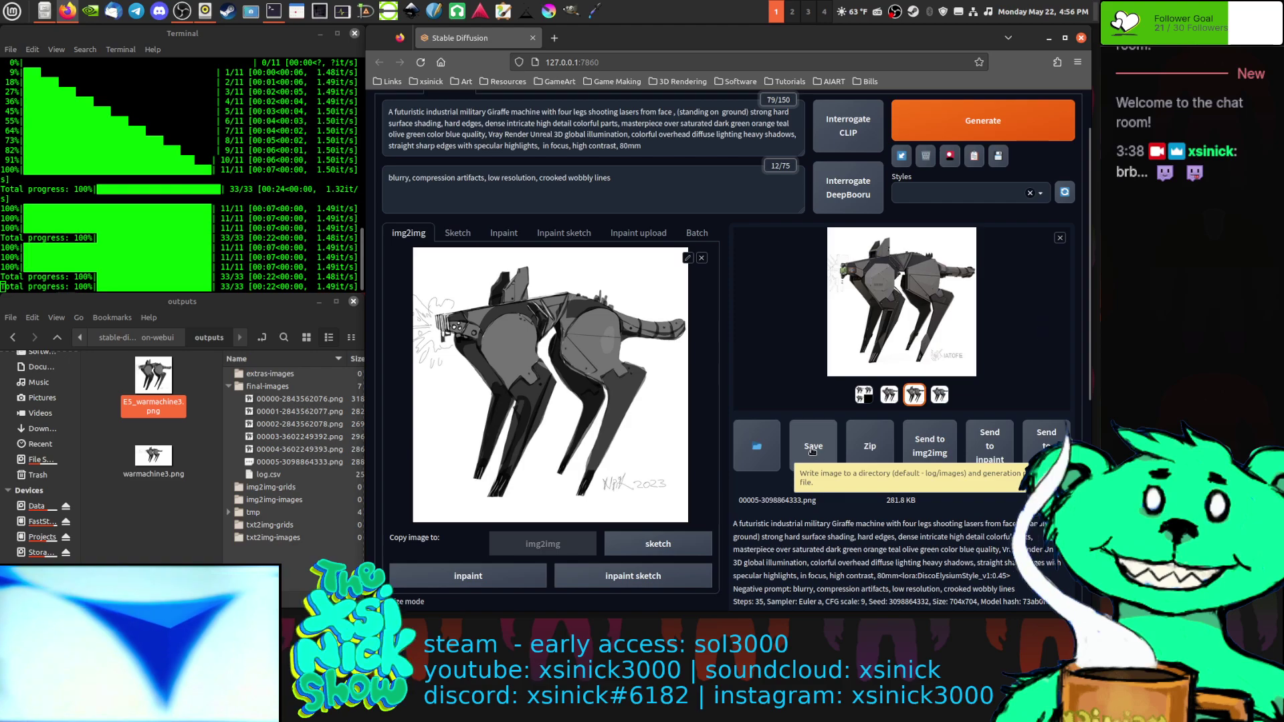
{"action": "scroll", "coordinate": [743, 431], "scroll_direction": "down", "scroll_amount": 5}
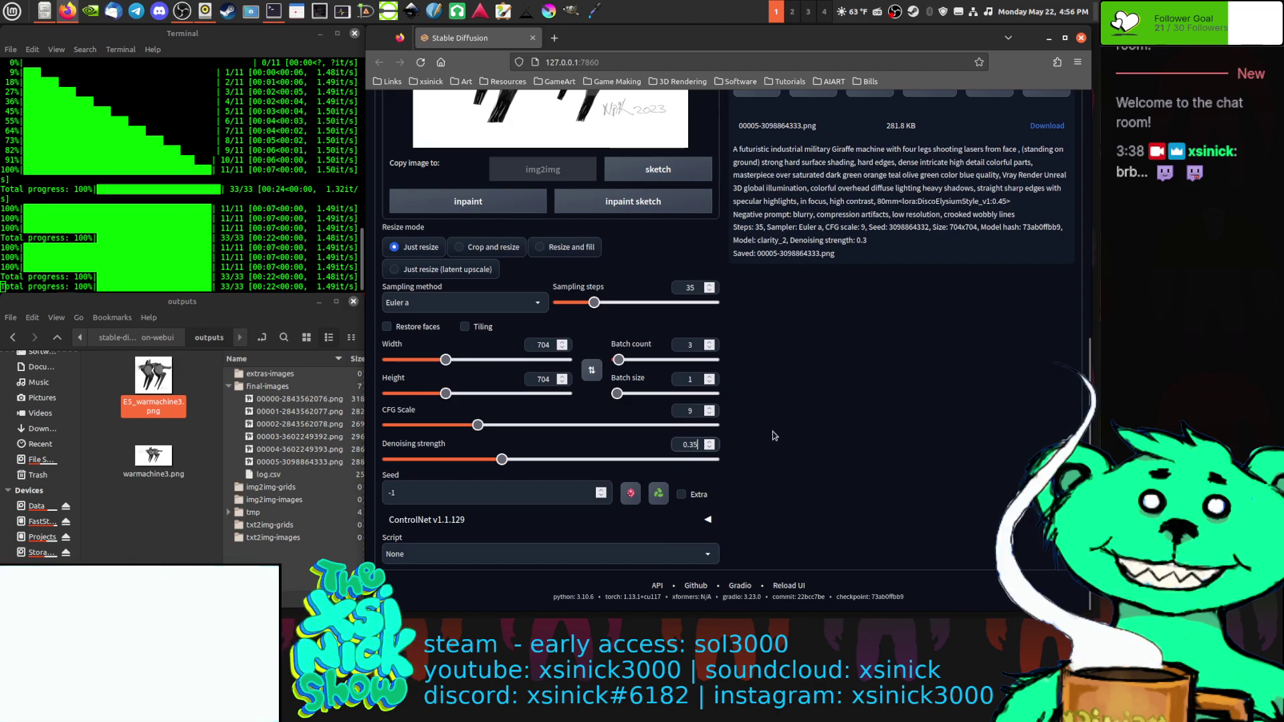
{"action": "type", "text": "5"}
{"action": "scroll", "coordinate": [778, 435], "scroll_direction": "up", "scroll_amount": 5}
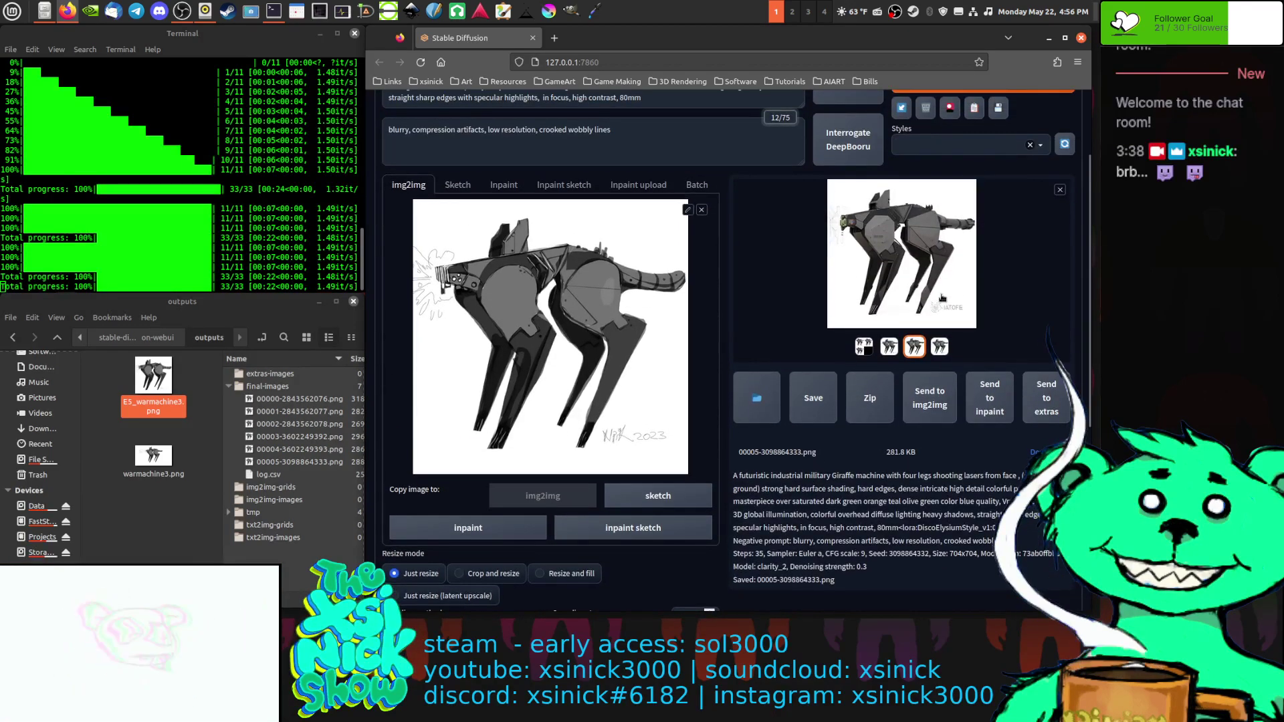
{"action": "scroll", "coordinate": [1013, 311], "scroll_direction": "up", "scroll_amount": 1}
{"action": "left_click", "coordinate": [992, 190]}
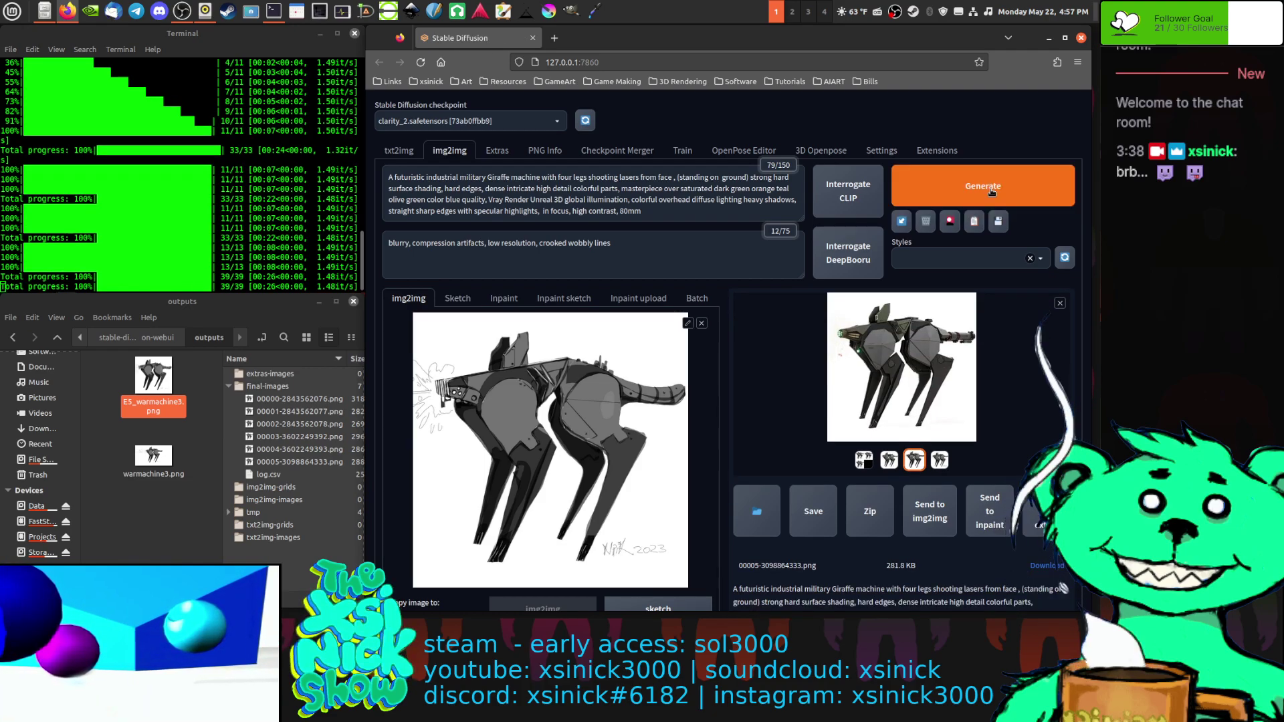
{"action": "left_click", "coordinate": [919, 355]}
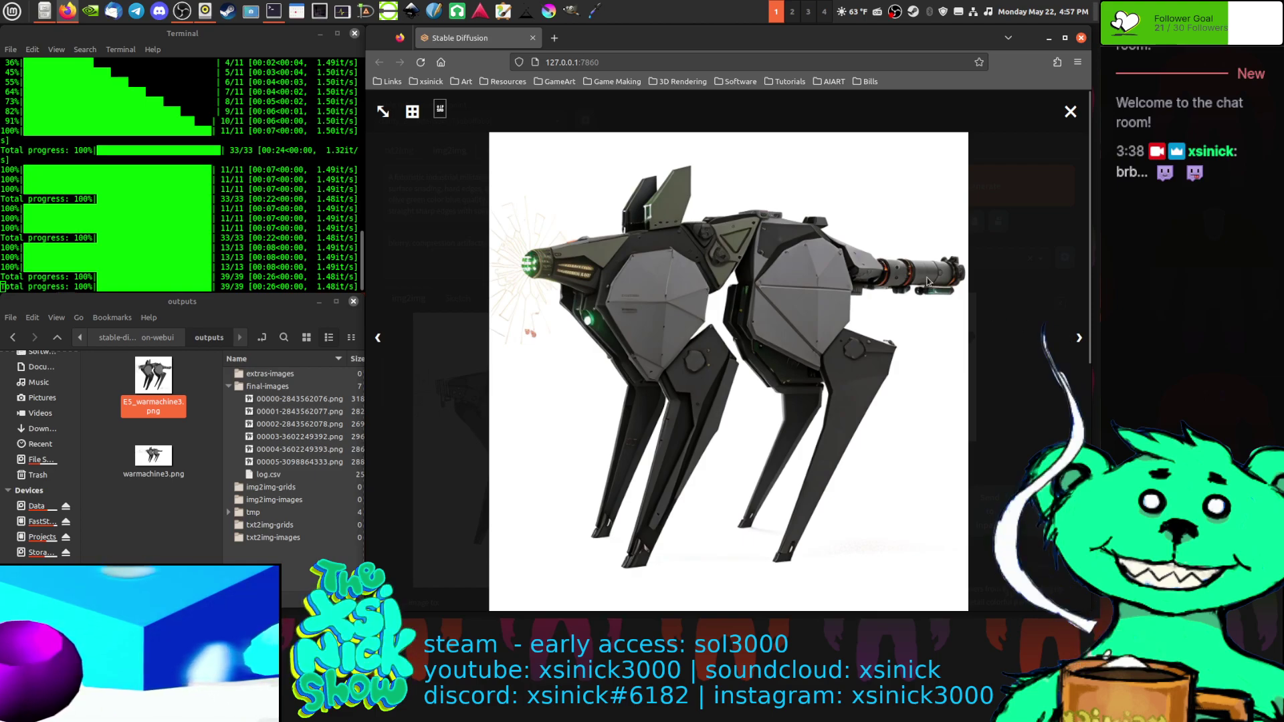
{"action": "left_click", "coordinate": [1075, 338]}
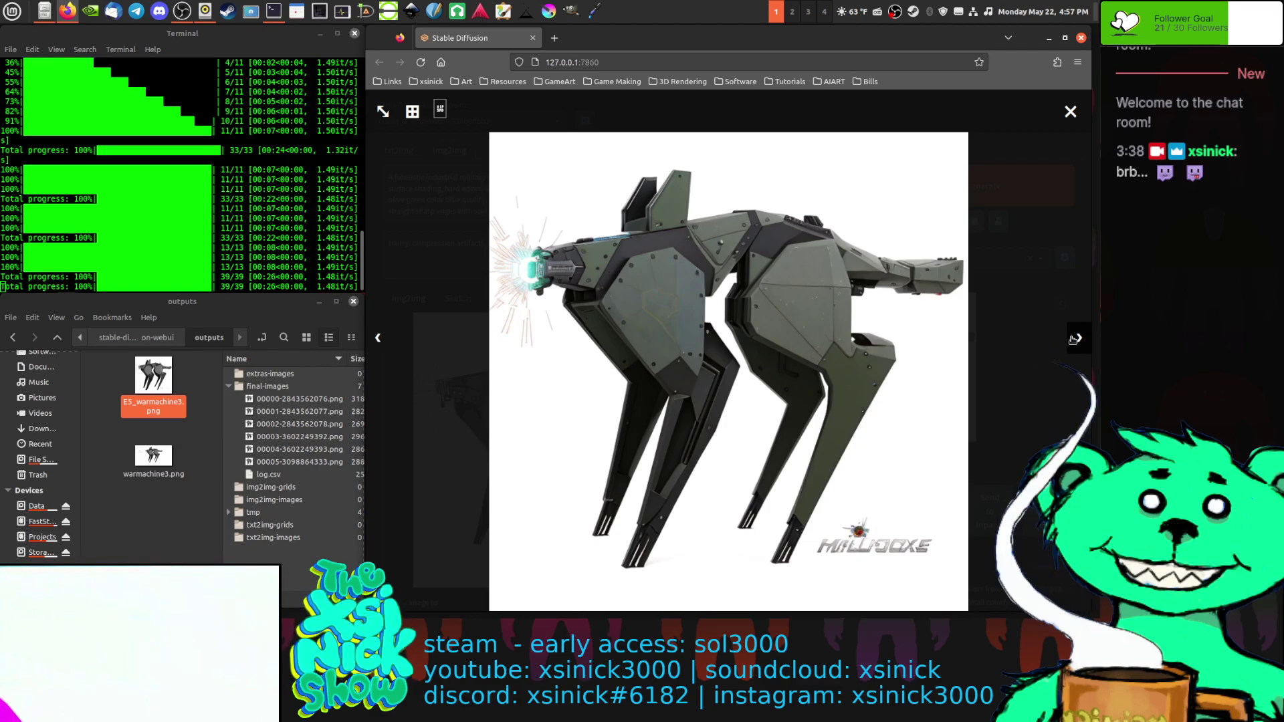
{"action": "left_click", "coordinate": [1075, 339]}
{"action": "left_click", "coordinate": [1074, 339]}
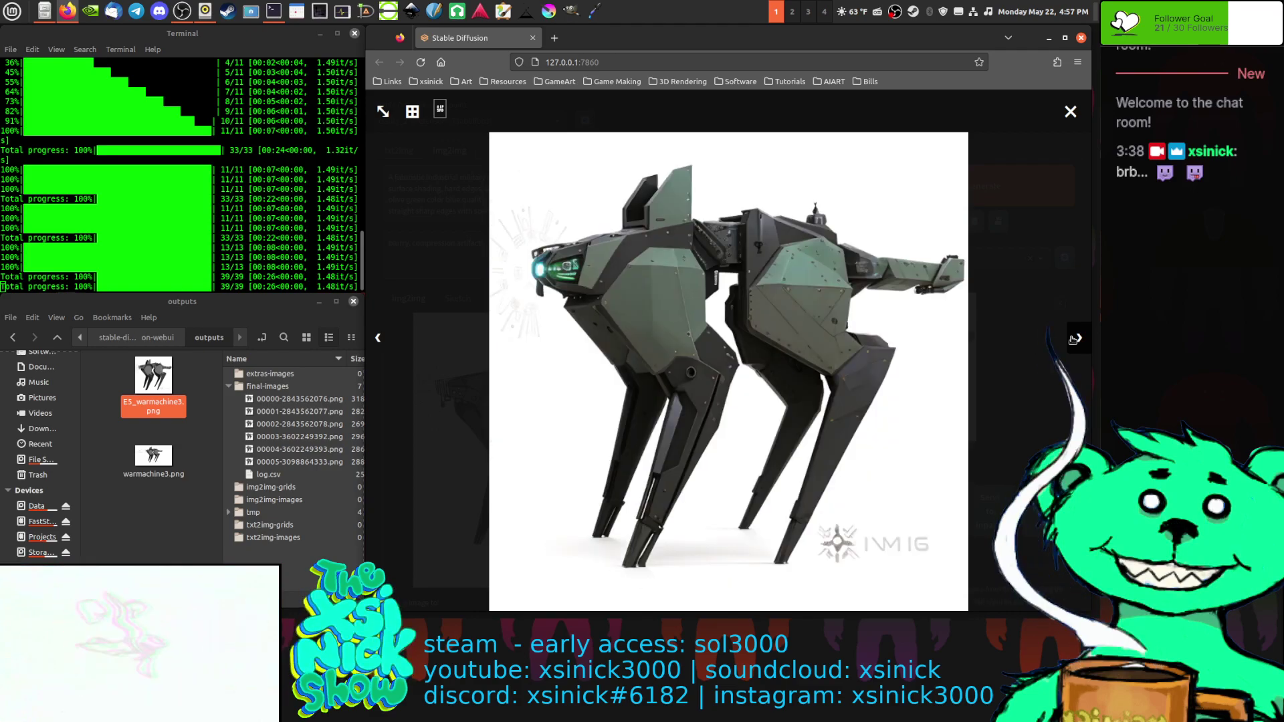
{"action": "left_click", "coordinate": [1074, 339]}
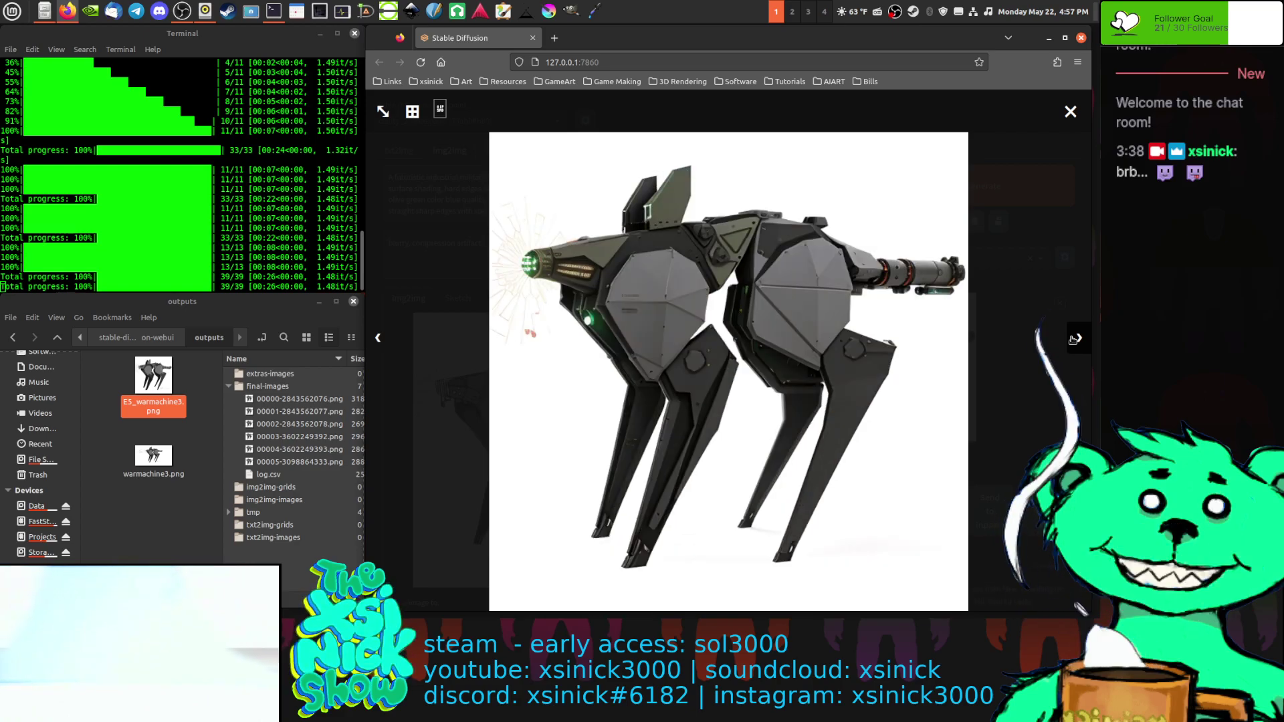
{"action": "left_click", "coordinate": [1074, 340]}
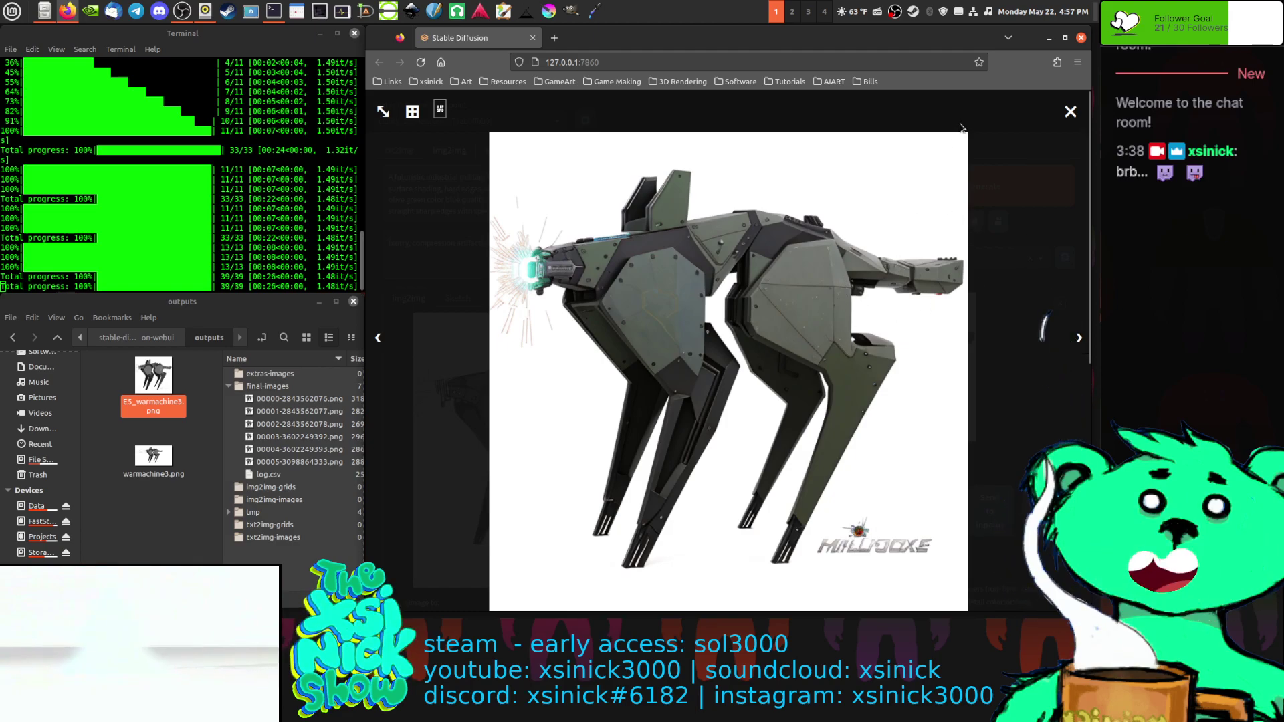
{"action": "left_click", "coordinate": [1079, 338]}
{"action": "left_click", "coordinate": [1080, 339]}
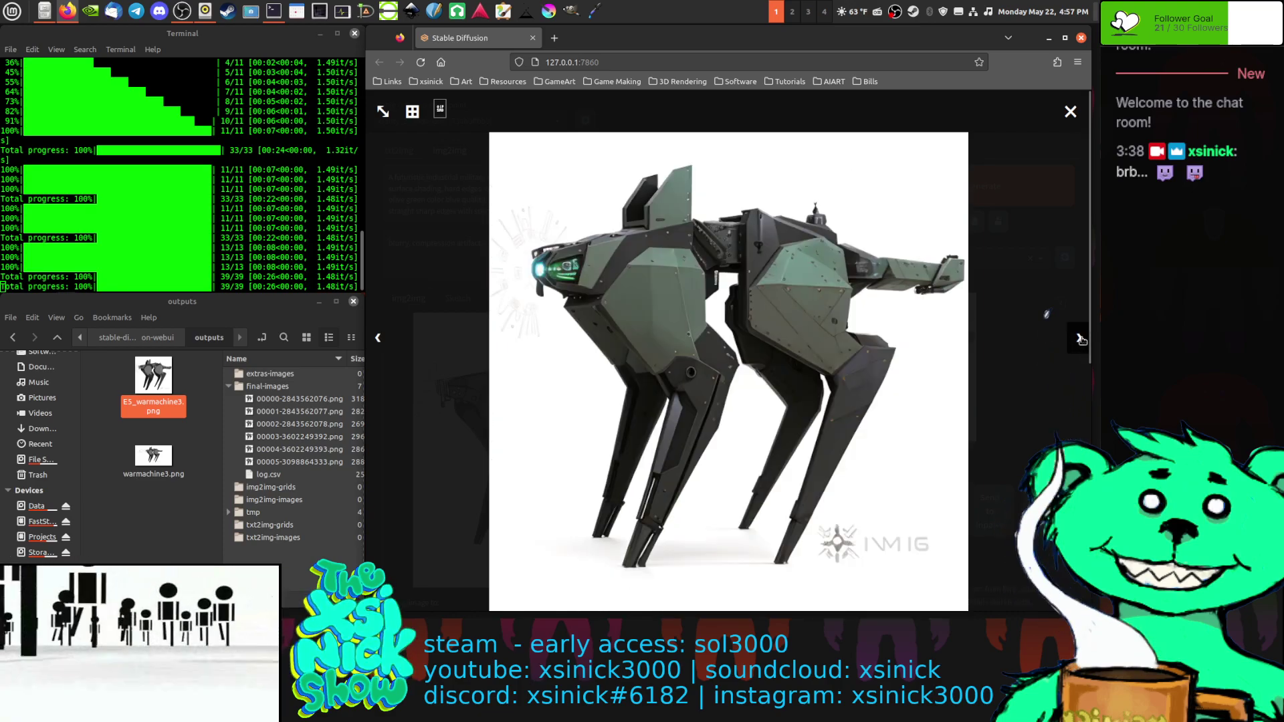
{"action": "left_click", "coordinate": [1079, 338]}
{"action": "left_click", "coordinate": [1080, 338]}
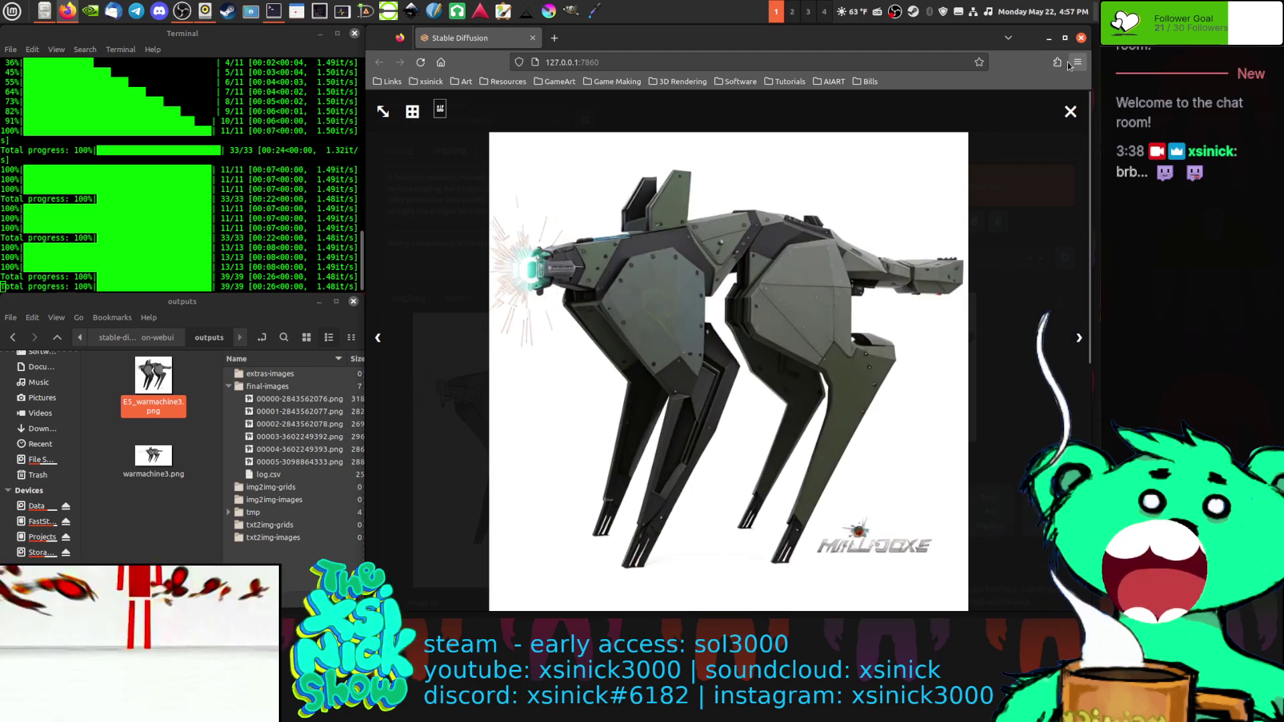
{"action": "left_click", "coordinate": [1030, 234]}
Save the green-grey render as 00006-375312981.png, set denoising strength to 0.4 and generate again
{"action": "left_click", "coordinate": [813, 511]}
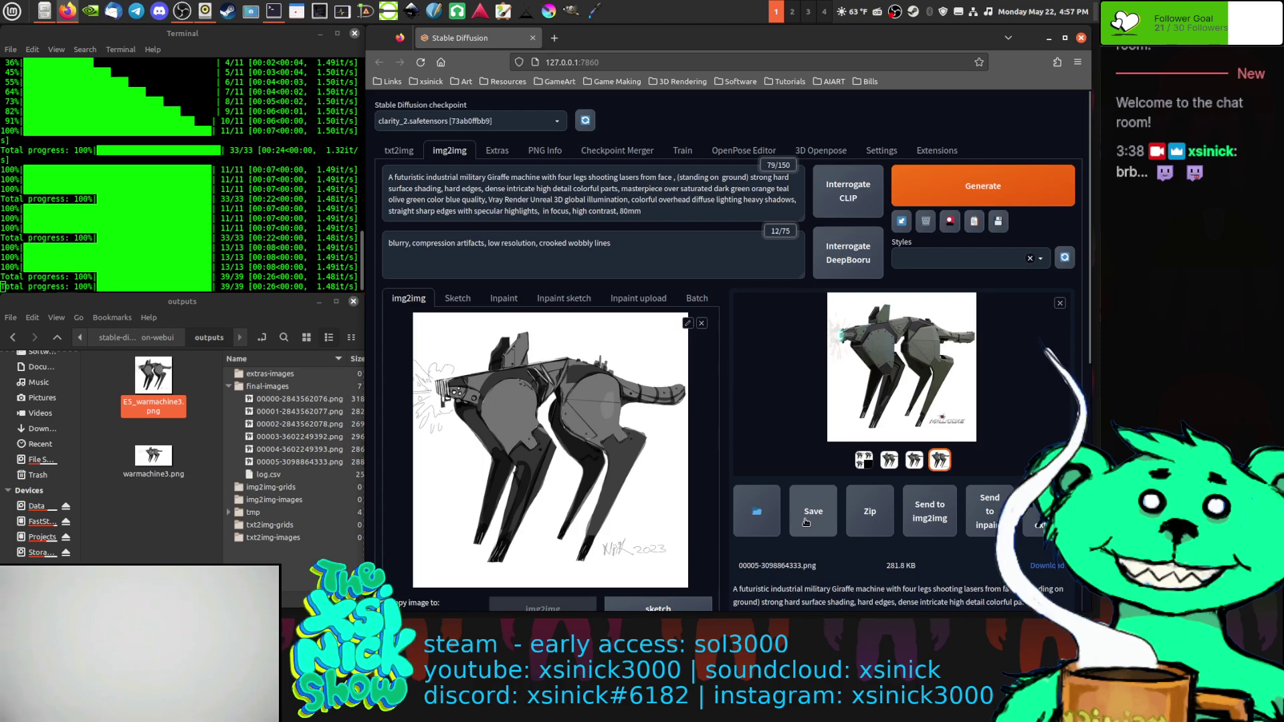
{"action": "scroll", "coordinate": [774, 319], "scroll_direction": "down", "scroll_amount": 5}
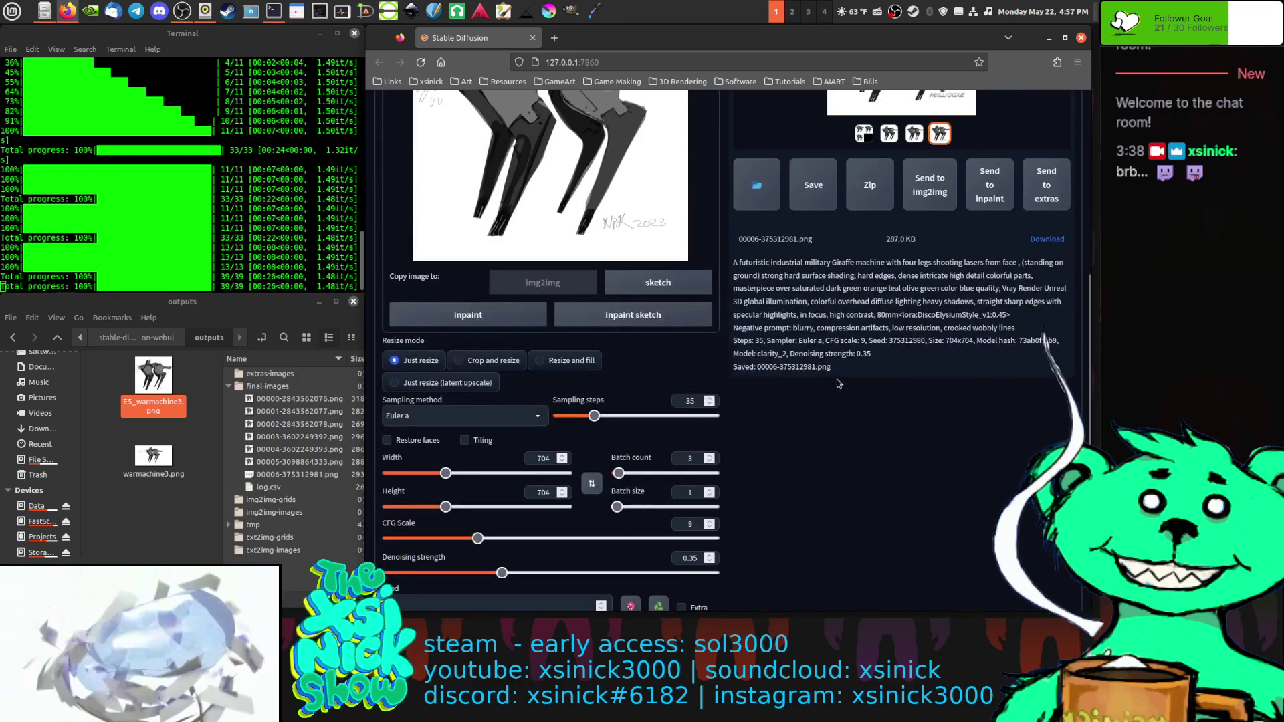
{"action": "double_click", "coordinate": [694, 562]}
{"action": "type", "text": "0."}
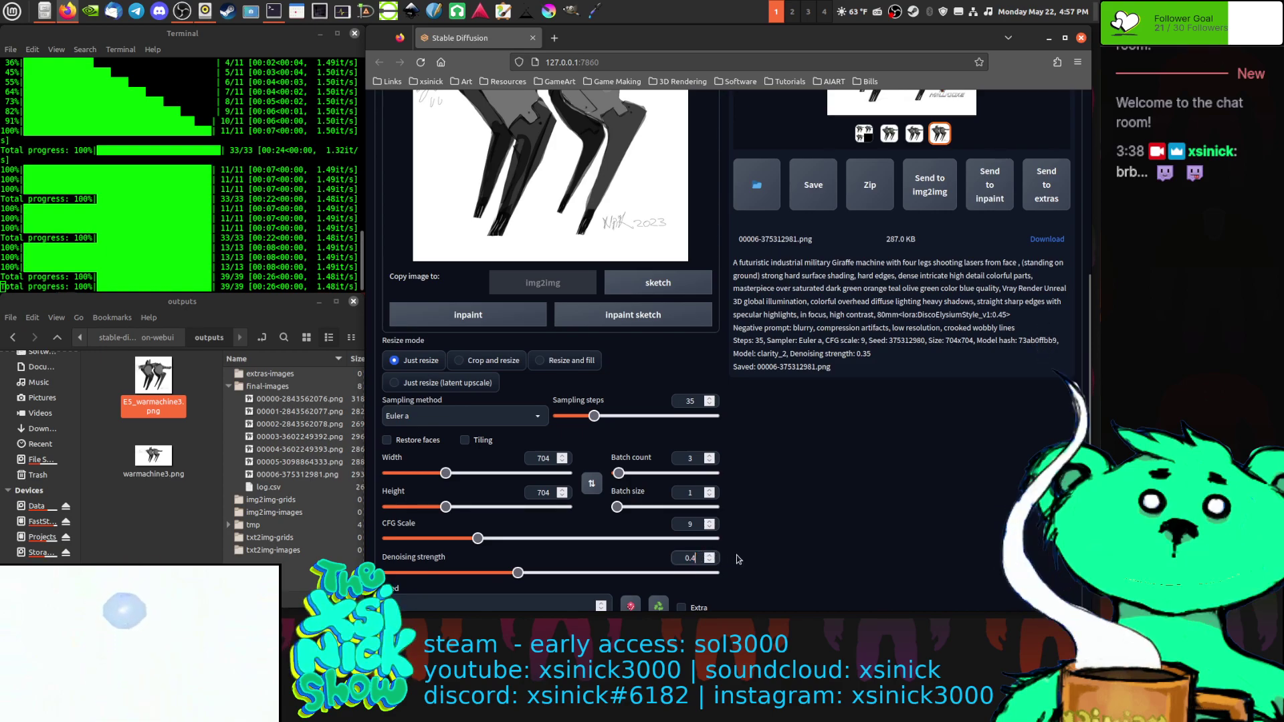
{"action": "type", "text": "4"}
{"action": "scroll", "coordinate": [809, 544], "scroll_direction": "up", "scroll_amount": 5}
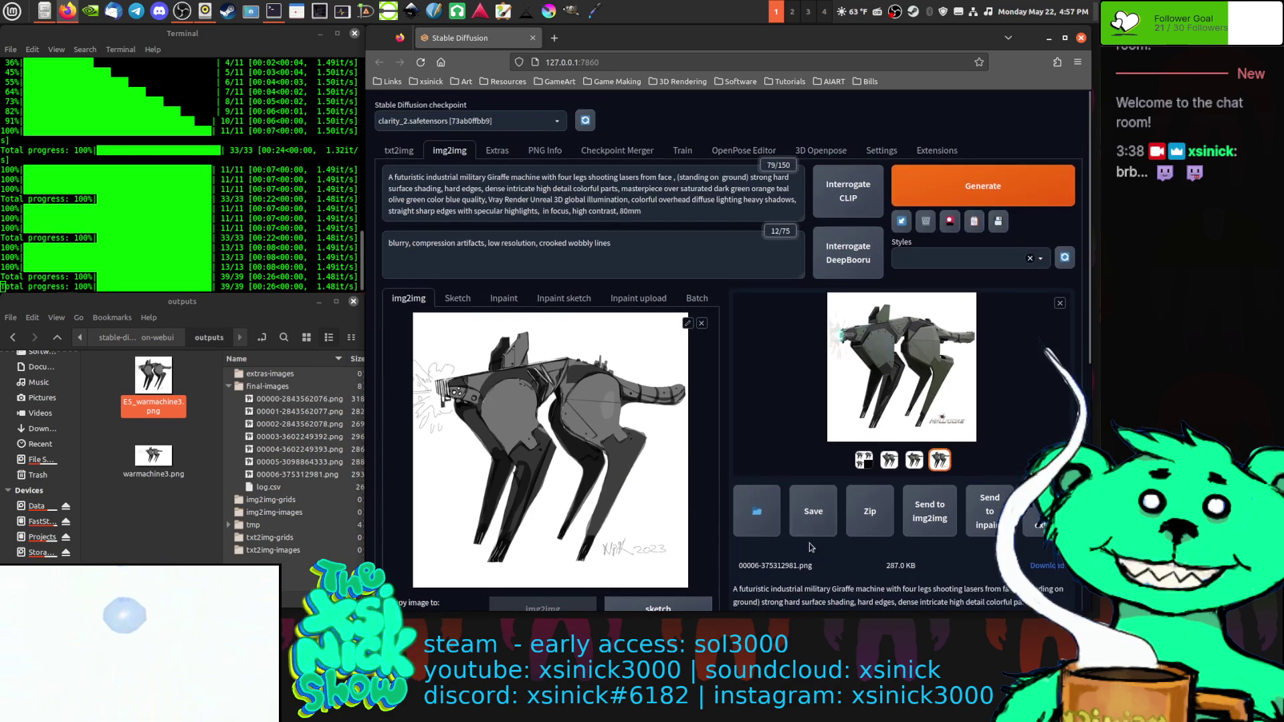
{"action": "left_click", "coordinate": [961, 184]}
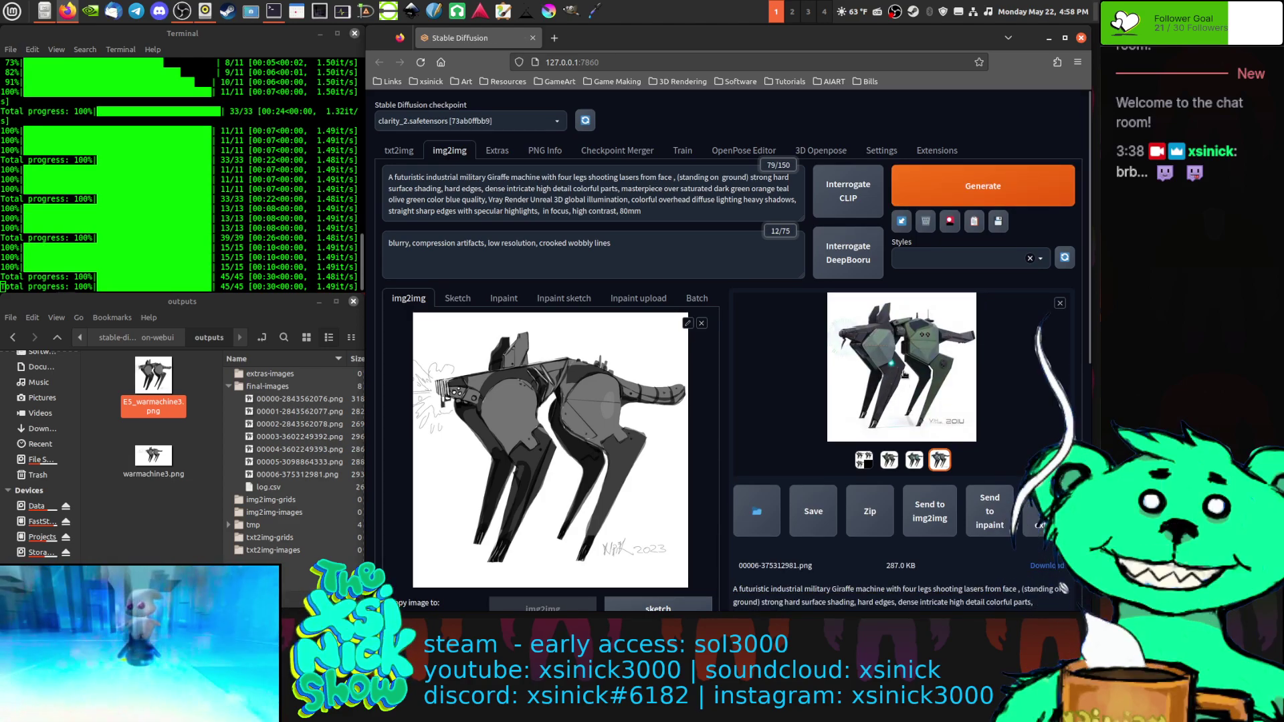
Open the latest result full-size, cycle through the three-robot grid and individual renders, then close the viewer
{"action": "left_click", "coordinate": [890, 386]}
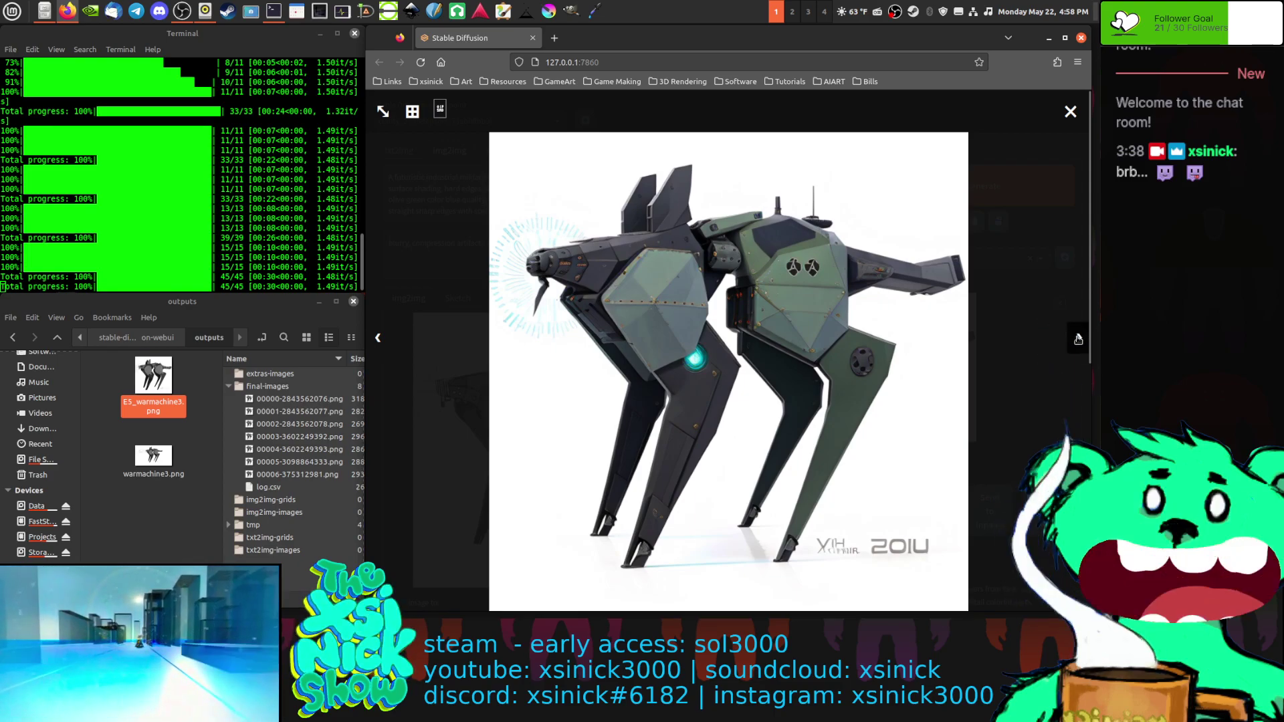
{"action": "left_click", "coordinate": [1078, 339]}
{"action": "left_click", "coordinate": [1078, 339]}
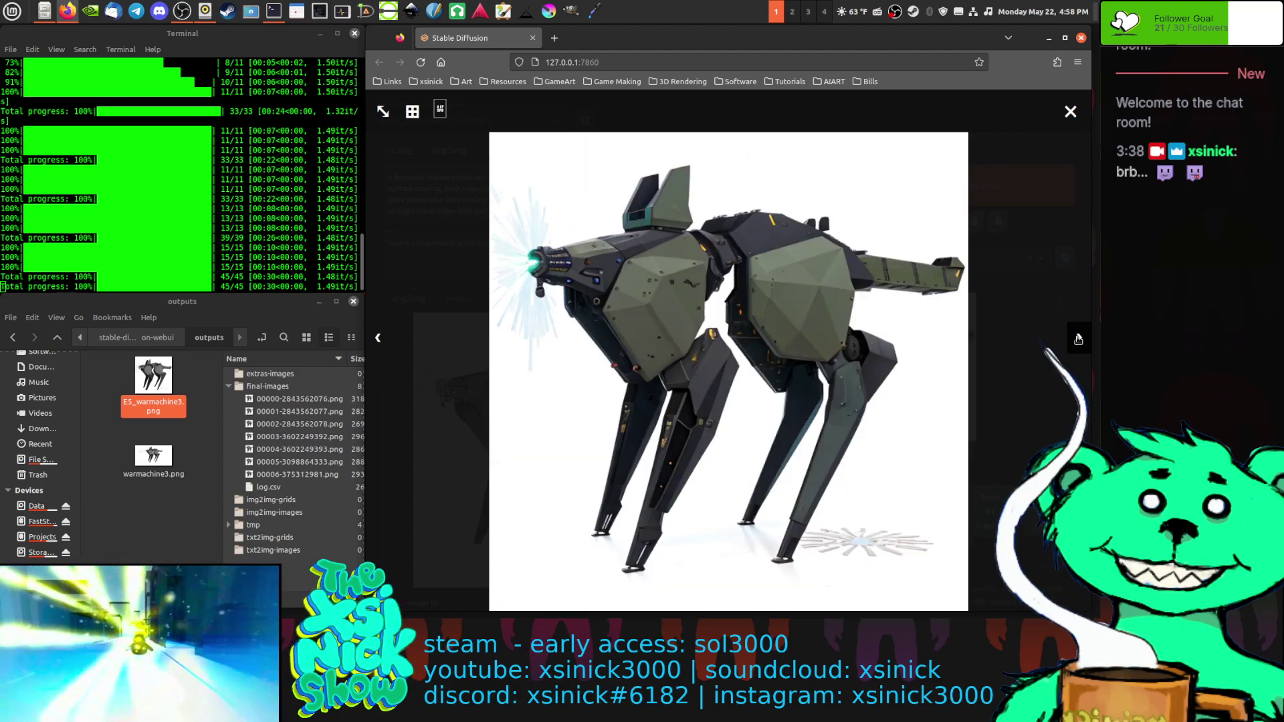
{"action": "left_click", "coordinate": [1078, 339]}
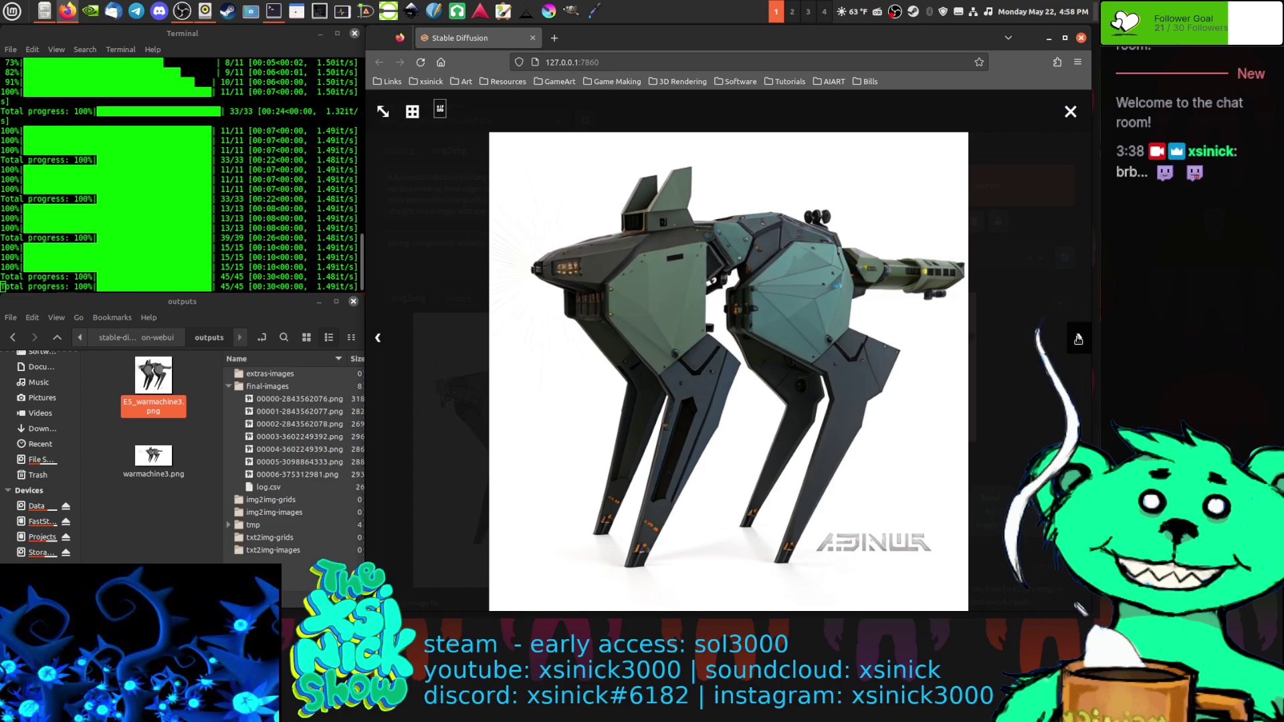
{"action": "left_click", "coordinate": [1078, 339]}
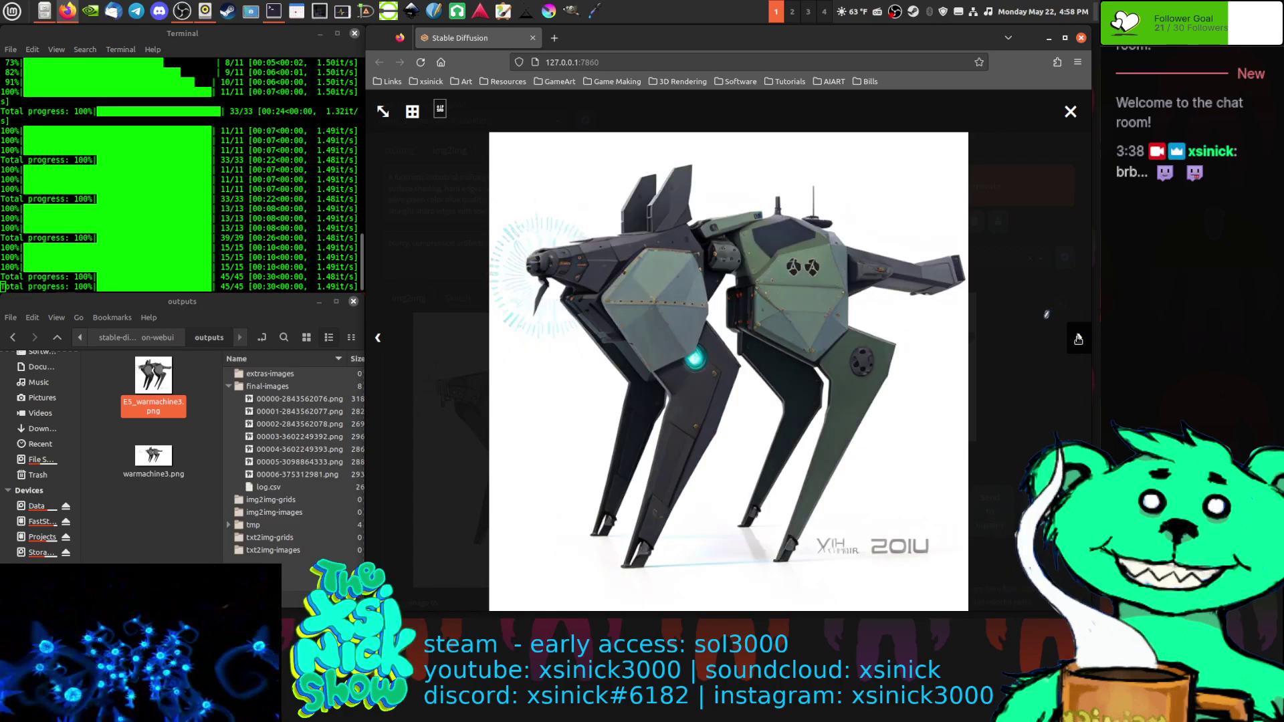
{"action": "left_click", "coordinate": [1078, 339]}
{"action": "left_click", "coordinate": [1078, 339]}
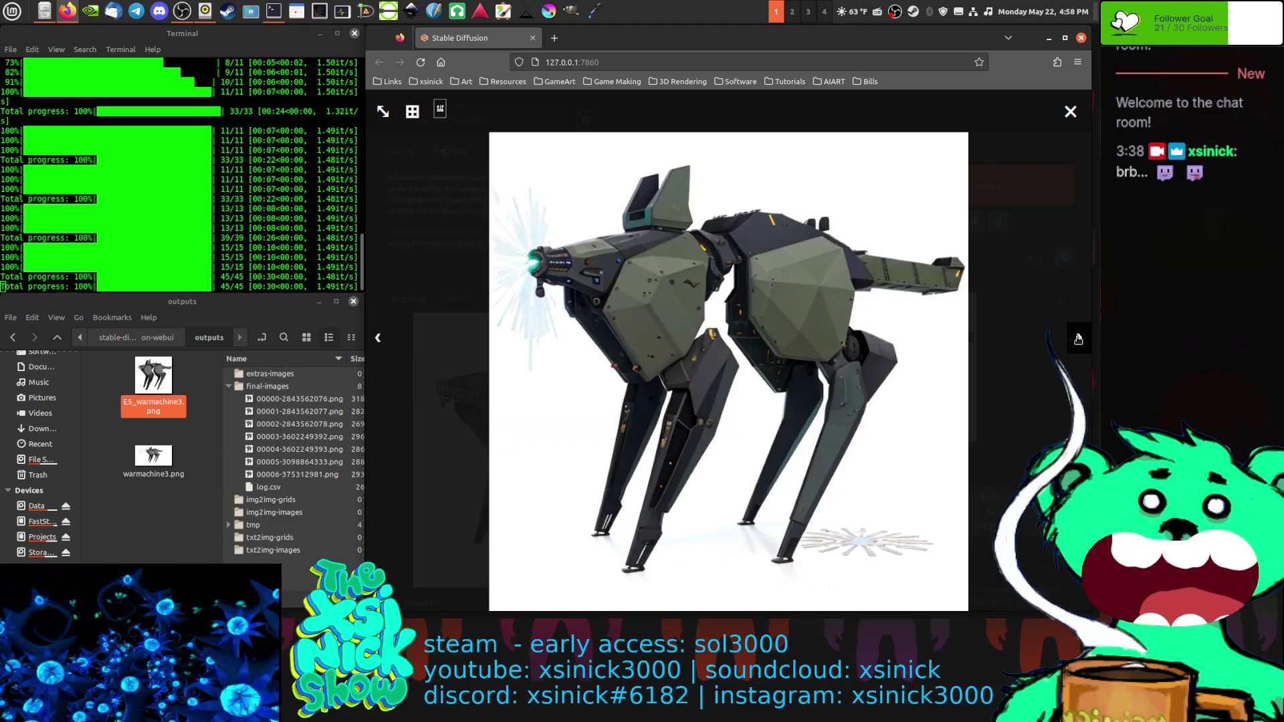
{"action": "left_click", "coordinate": [1078, 340]}
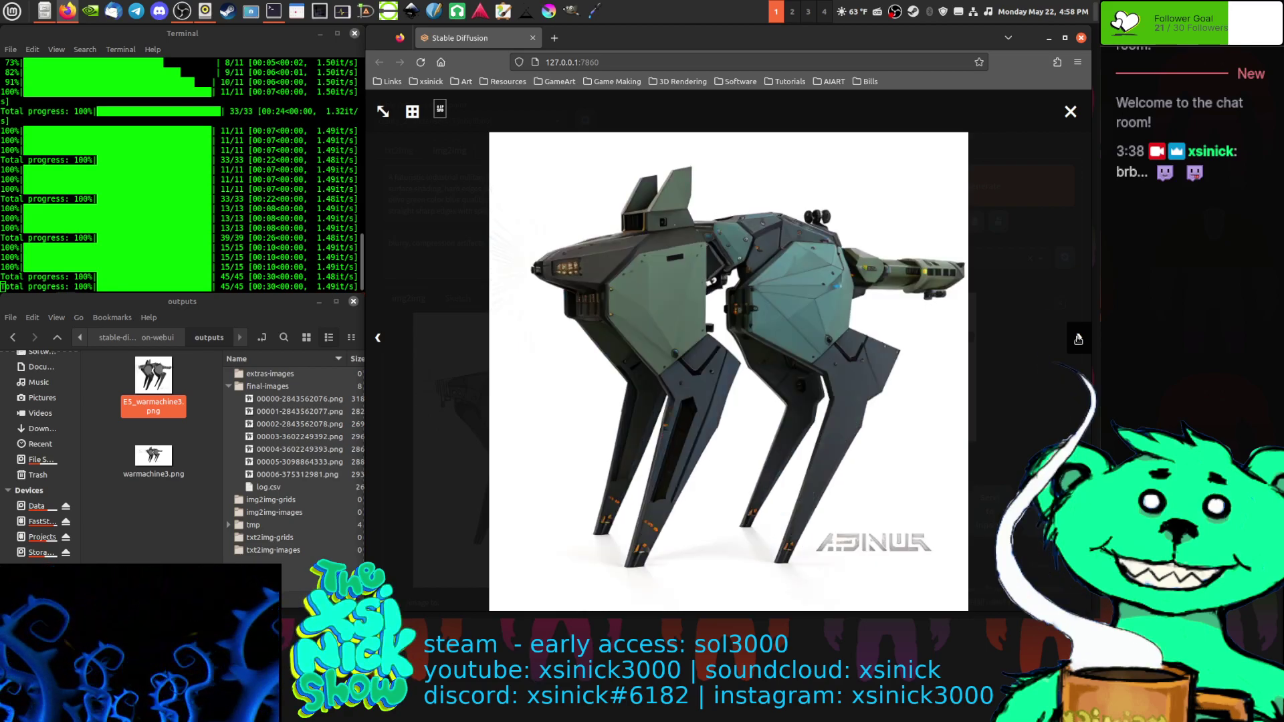
{"action": "left_click", "coordinate": [1078, 339]}
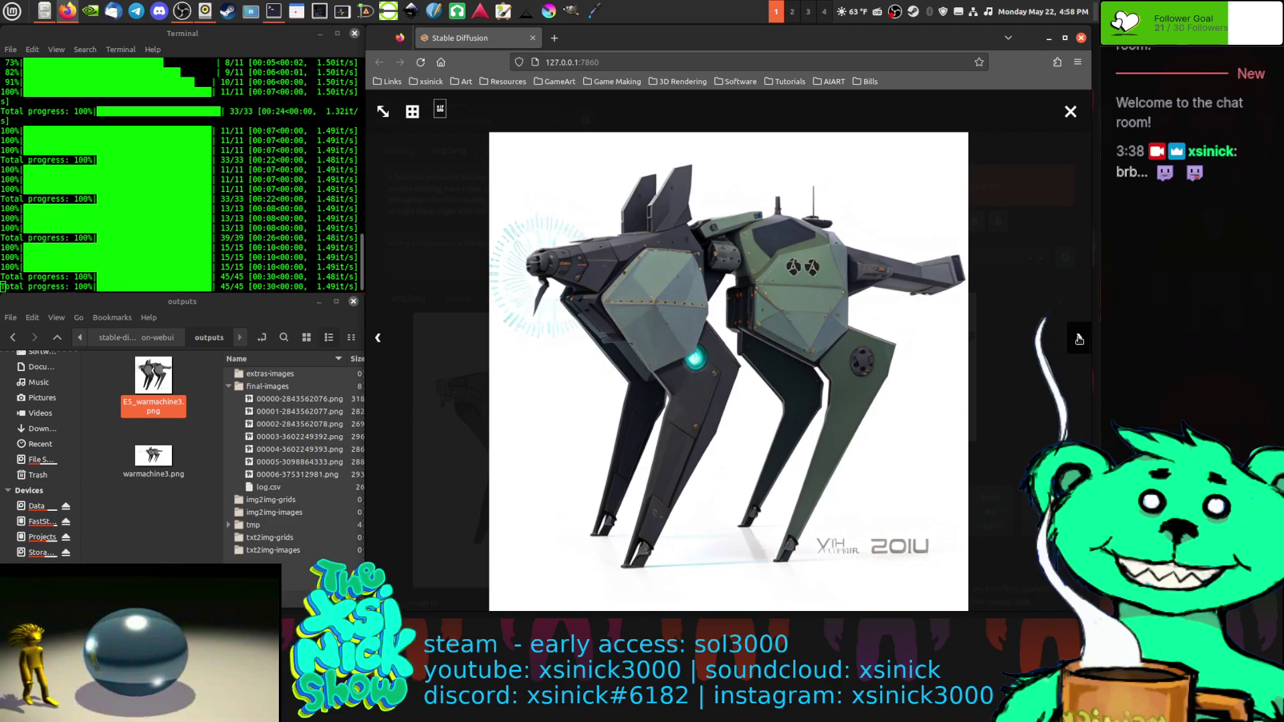
{"action": "left_click", "coordinate": [1078, 339]}
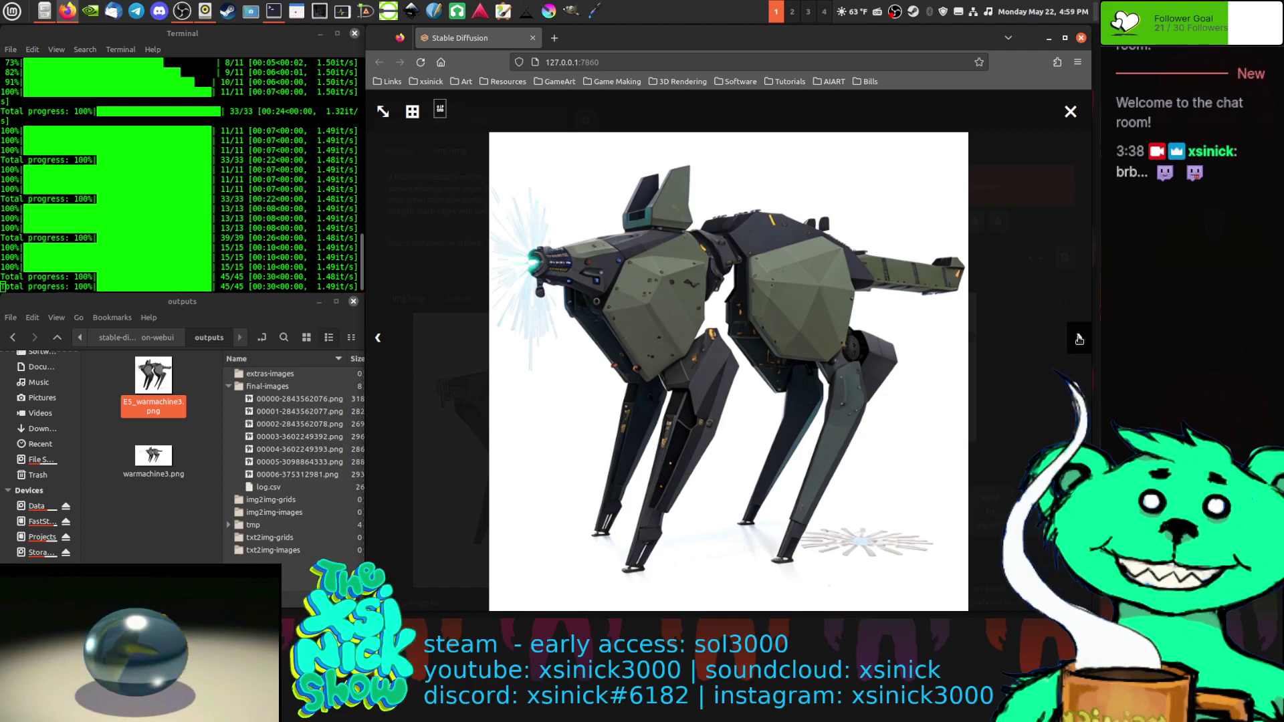
{"action": "left_click", "coordinate": [1078, 339]}
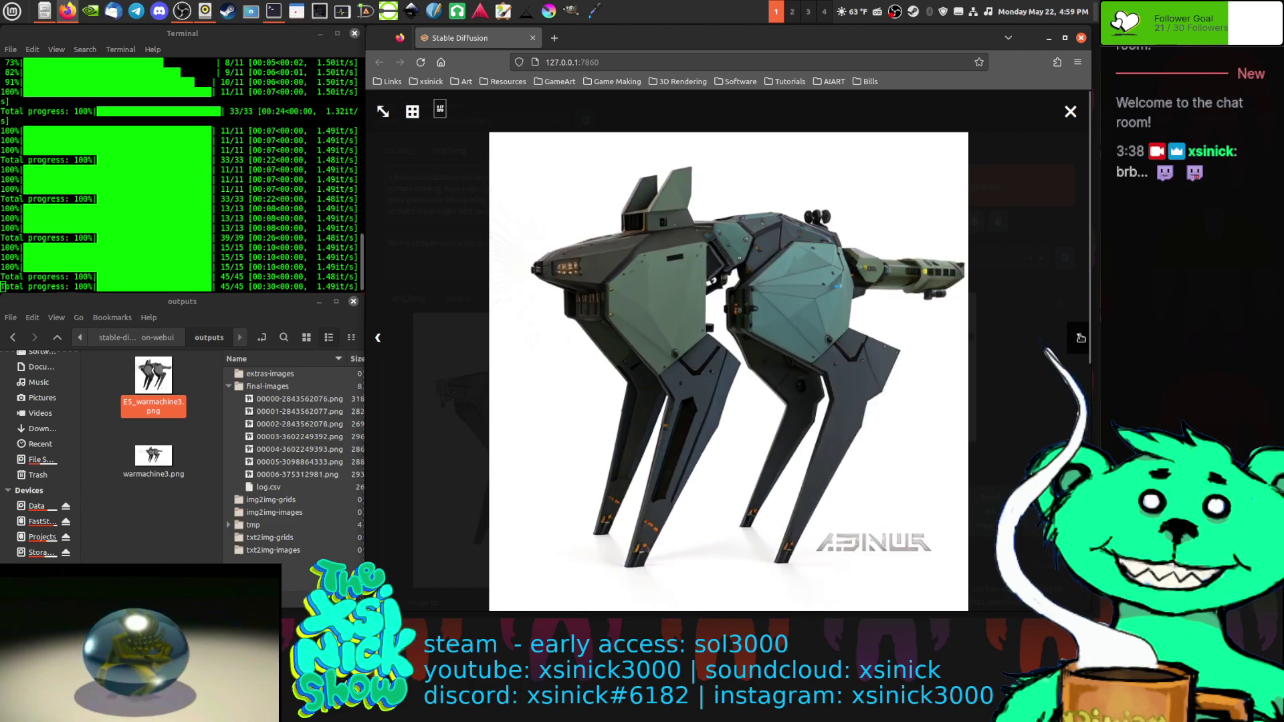
{"action": "left_click", "coordinate": [1078, 339]}
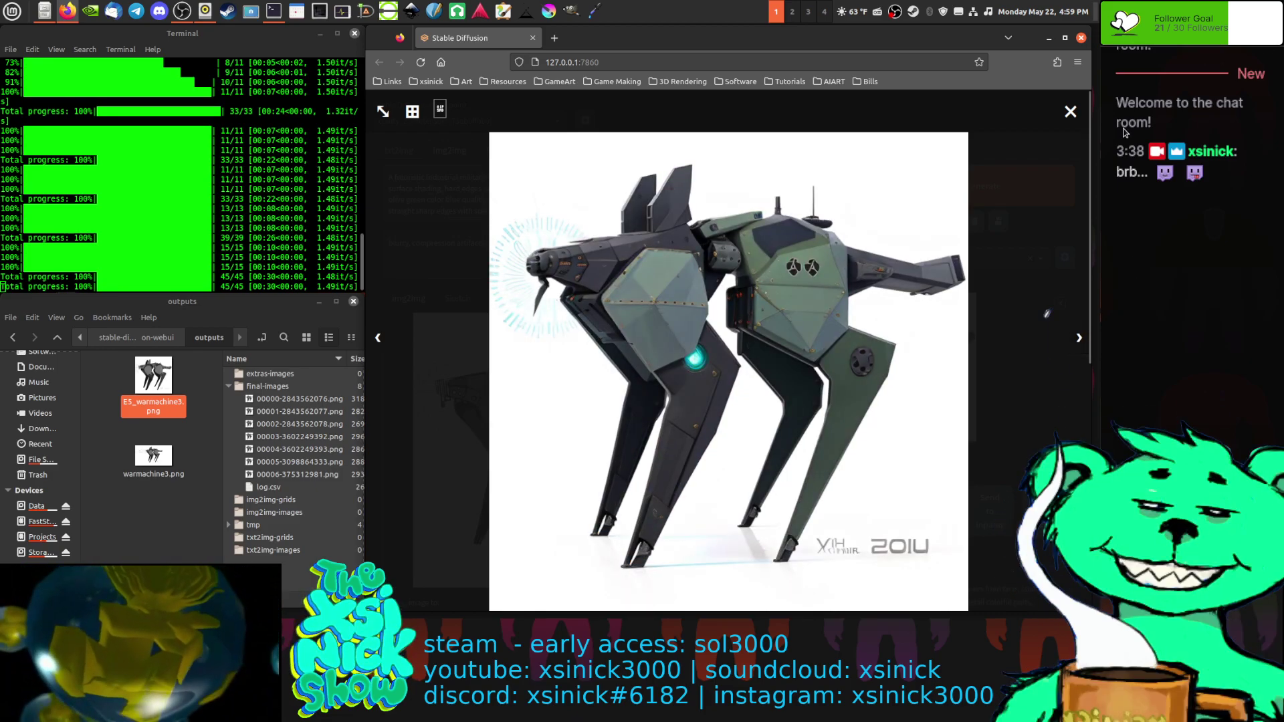
{"action": "left_click", "coordinate": [1070, 112]}
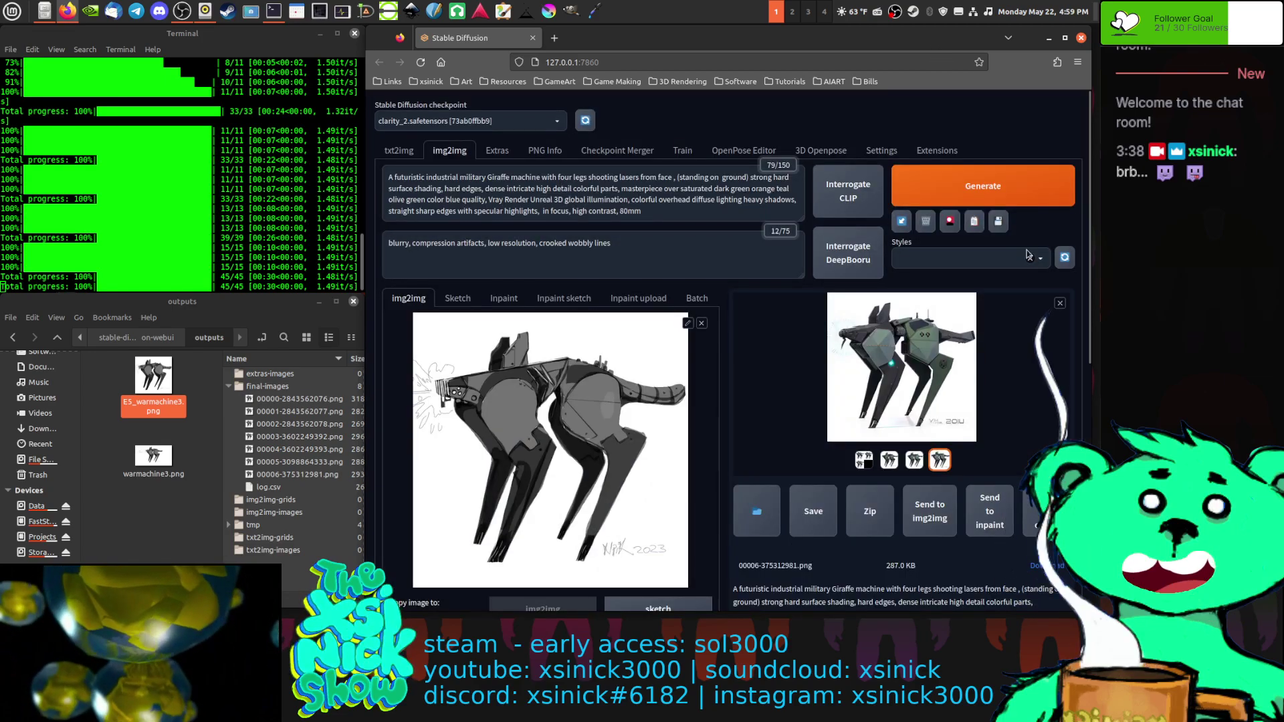
Set denoising strength to 0.3 and CFG Scale to 10, then generate a new batch
{"action": "scroll", "coordinate": [1065, 231], "scroll_direction": "down", "scroll_amount": 4}
{"action": "scroll", "coordinate": [936, 301], "scroll_direction": "up", "scroll_amount": 3}
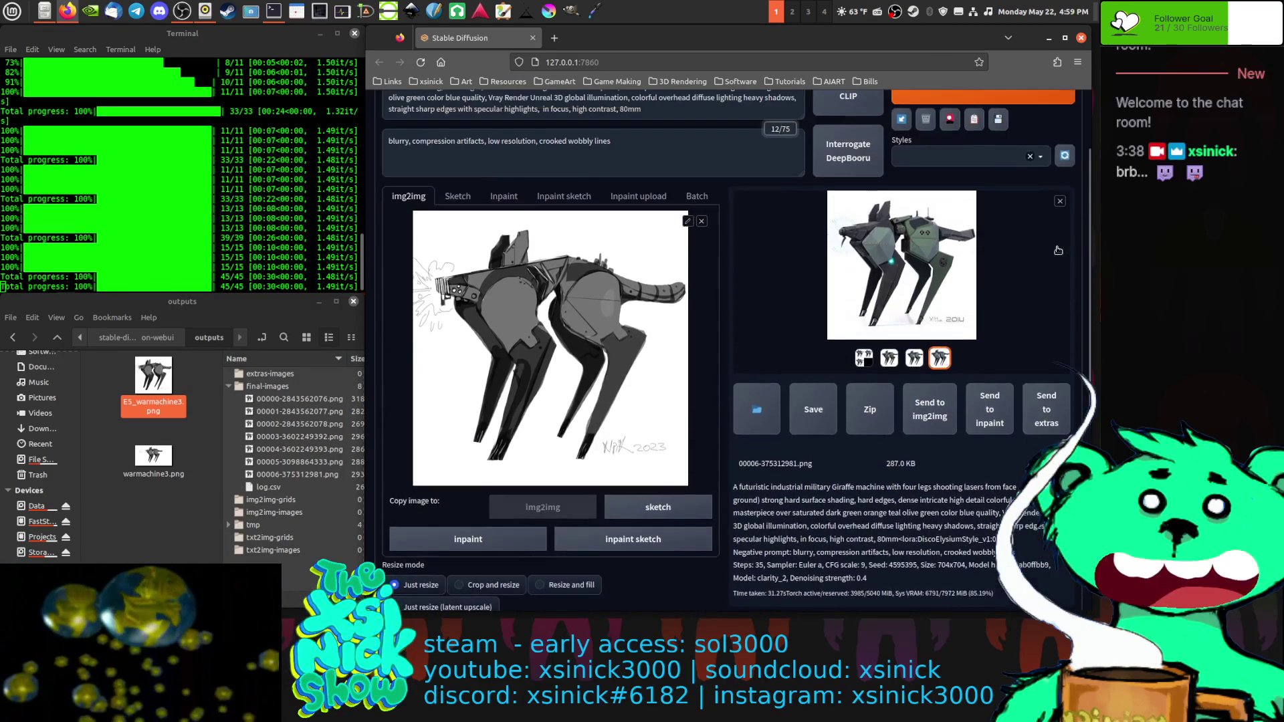
{"action": "scroll", "coordinate": [845, 367], "scroll_direction": "down", "scroll_amount": 4}
{"action": "scroll", "coordinate": [837, 409], "scroll_direction": "down", "scroll_amount": 2}
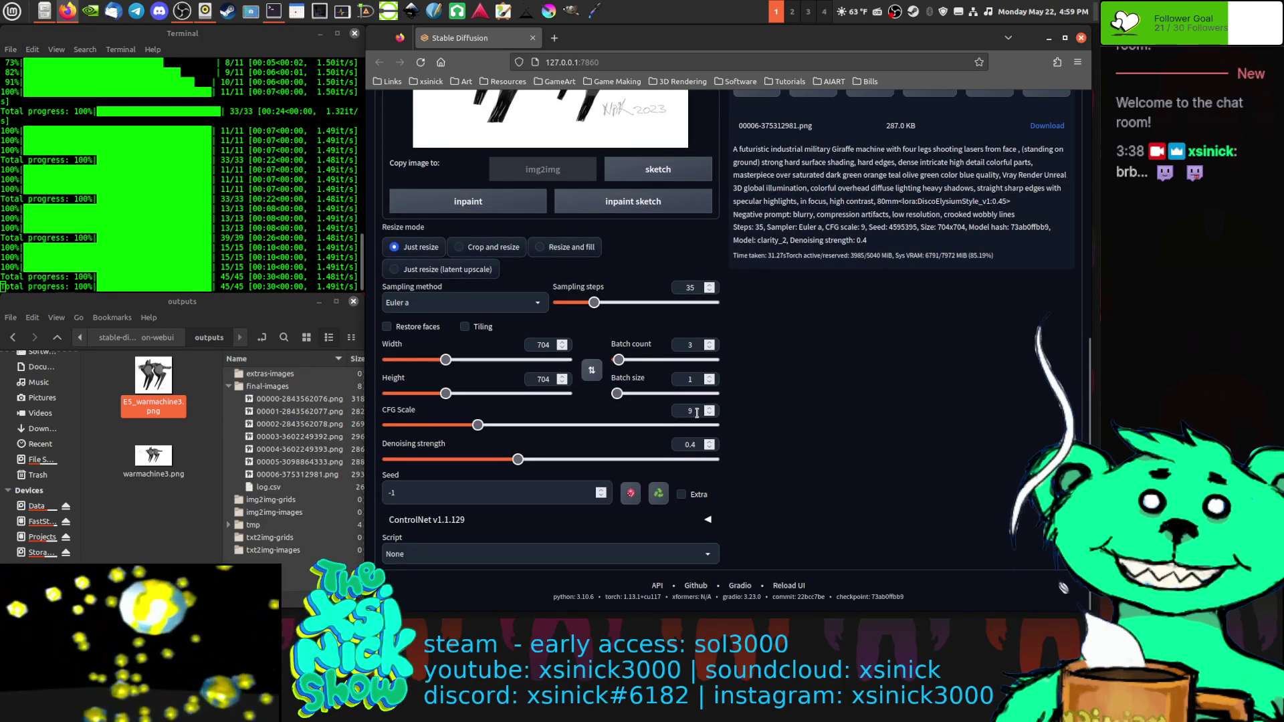
{"action": "left_click", "coordinate": [692, 446]}
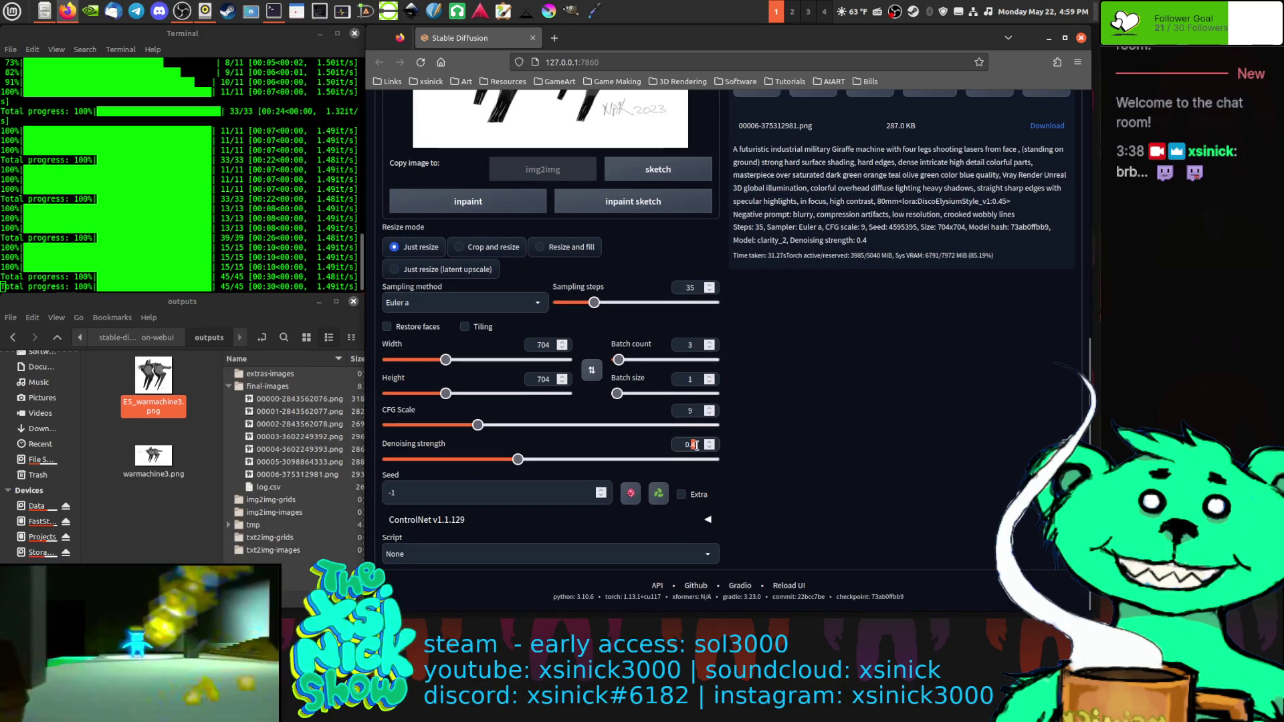
{"action": "type", "text": "3"}
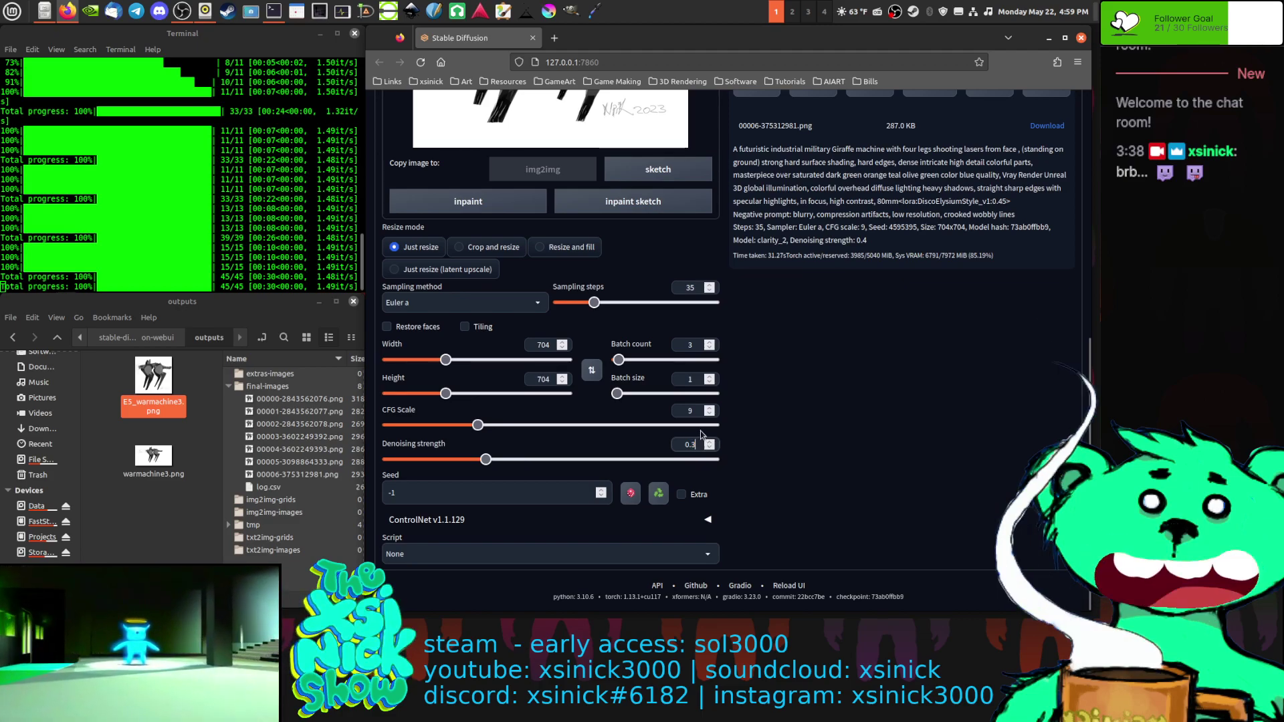
{"action": "left_click", "coordinate": [694, 411]}
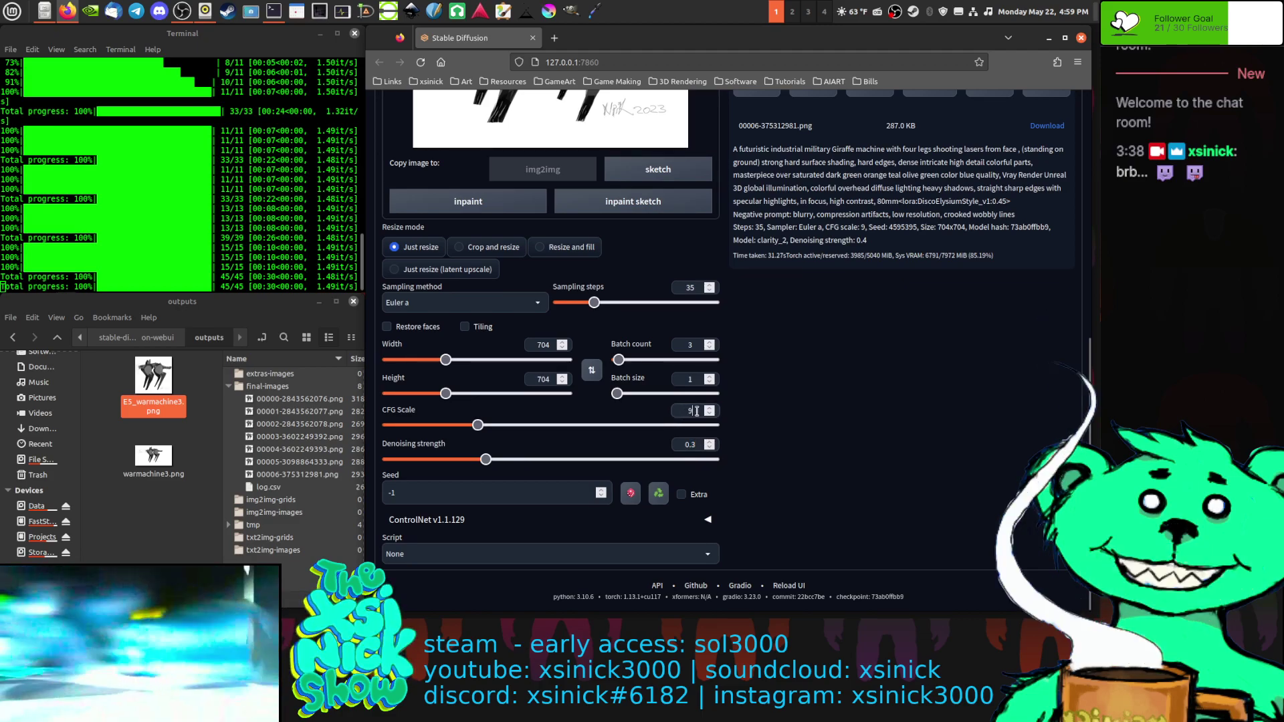
{"action": "type", "text": "10.5"}
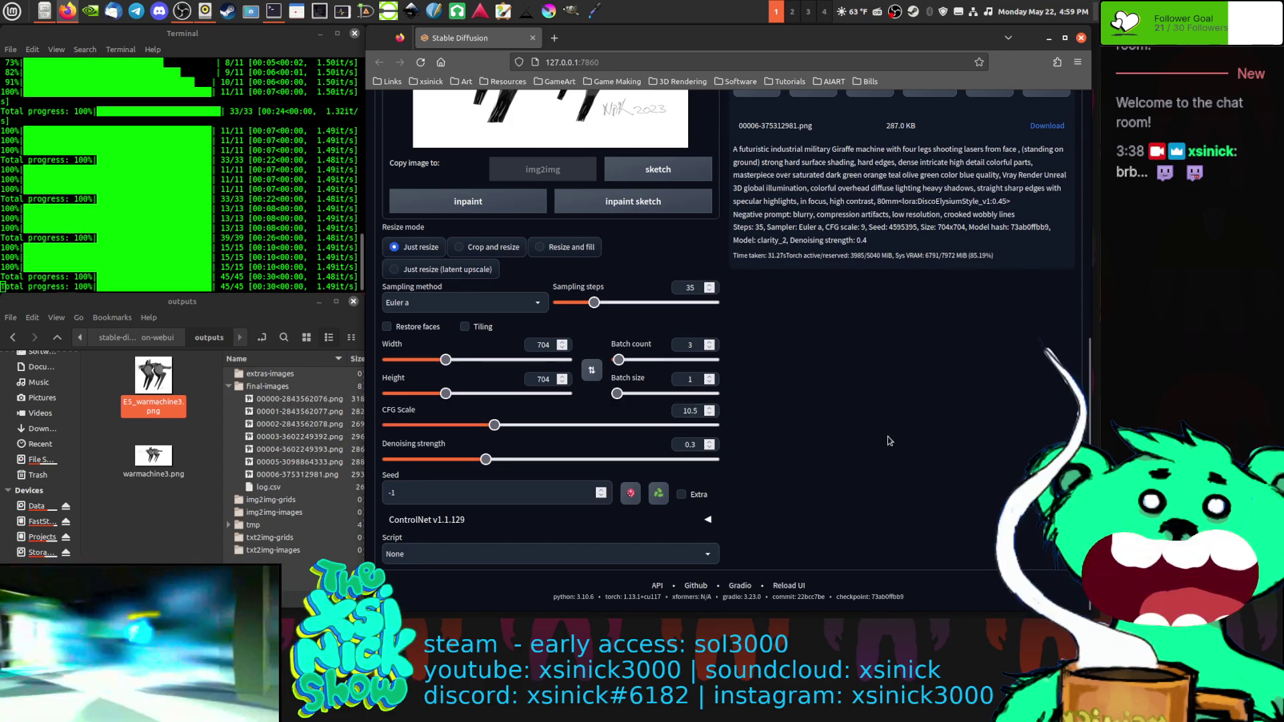
{"action": "scroll", "coordinate": [803, 402], "scroll_direction": "up", "scroll_amount": 5}
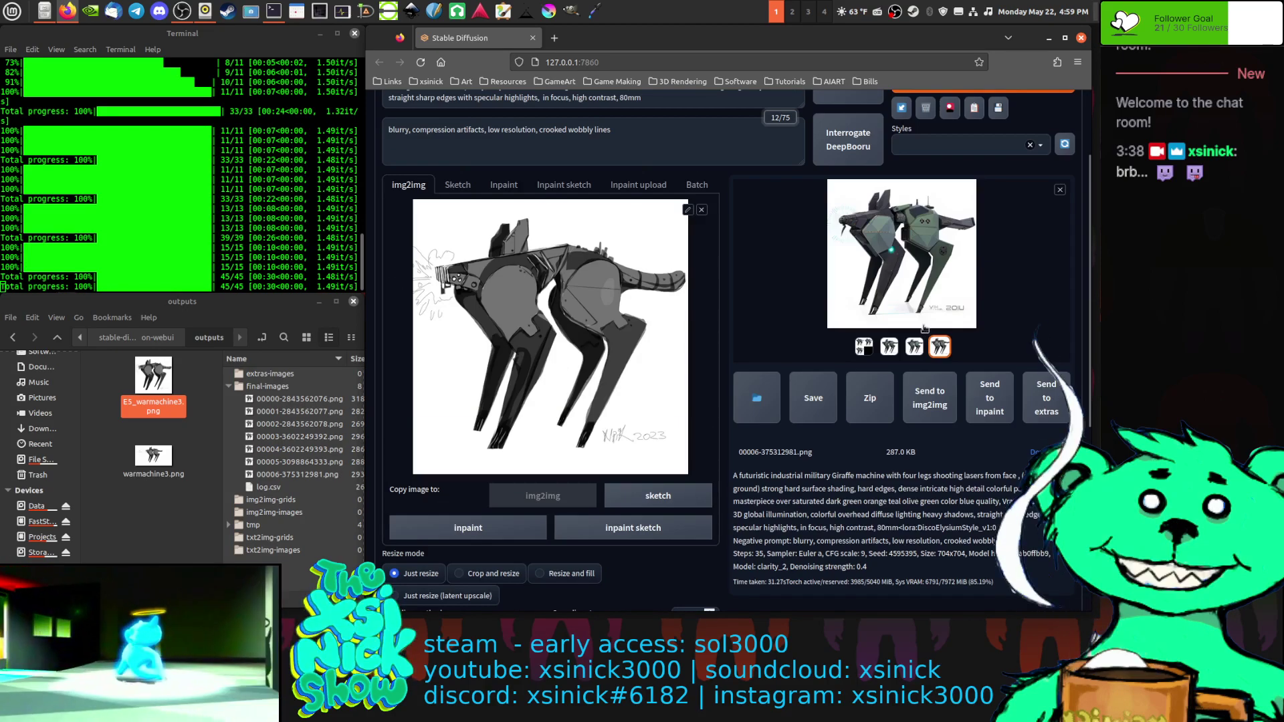
{"action": "scroll", "coordinate": [978, 287], "scroll_direction": "up", "scroll_amount": 2}
{"action": "left_click", "coordinate": [983, 186]}
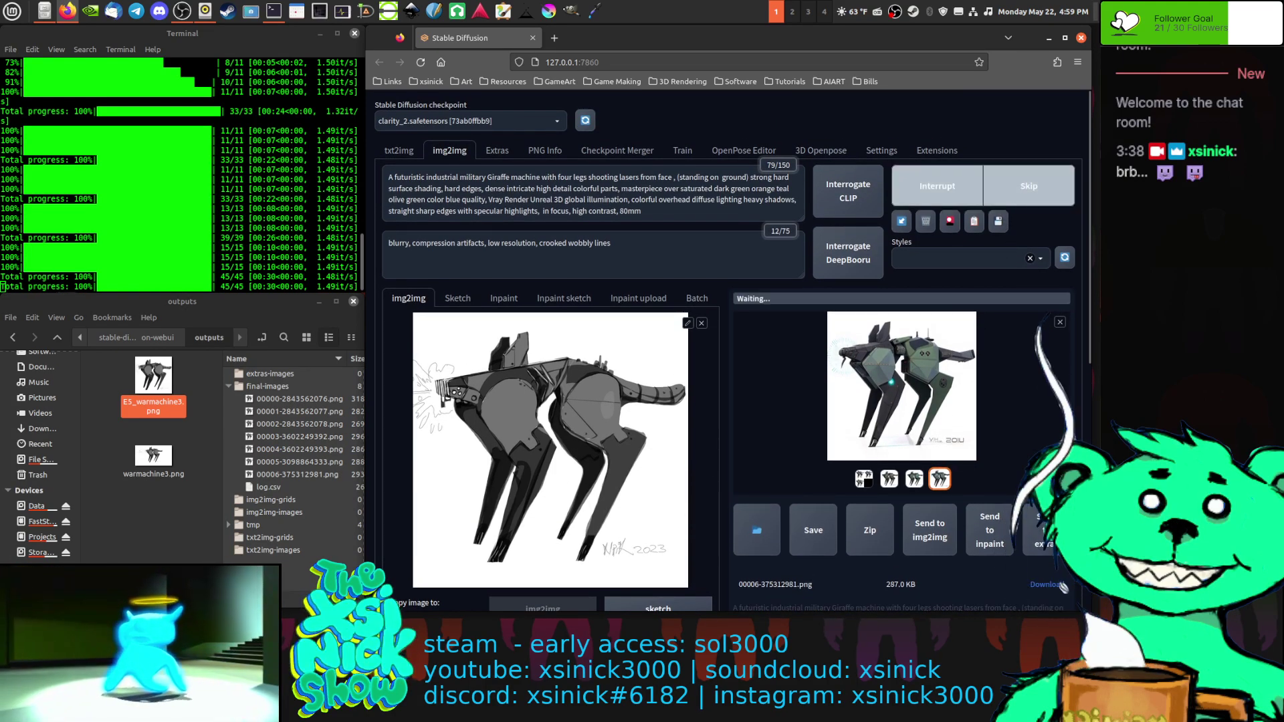
Save the result as 00007-4595396.png and open the output image full-size
{"action": "scroll", "coordinate": [983, 187], "scroll_direction": "down", "scroll_amount": 5}
{"action": "scroll", "coordinate": [1027, 468], "scroll_direction": "down", "scroll_amount": 2}
{"action": "scroll", "coordinate": [1027, 465], "scroll_direction": "up", "scroll_amount": 4}
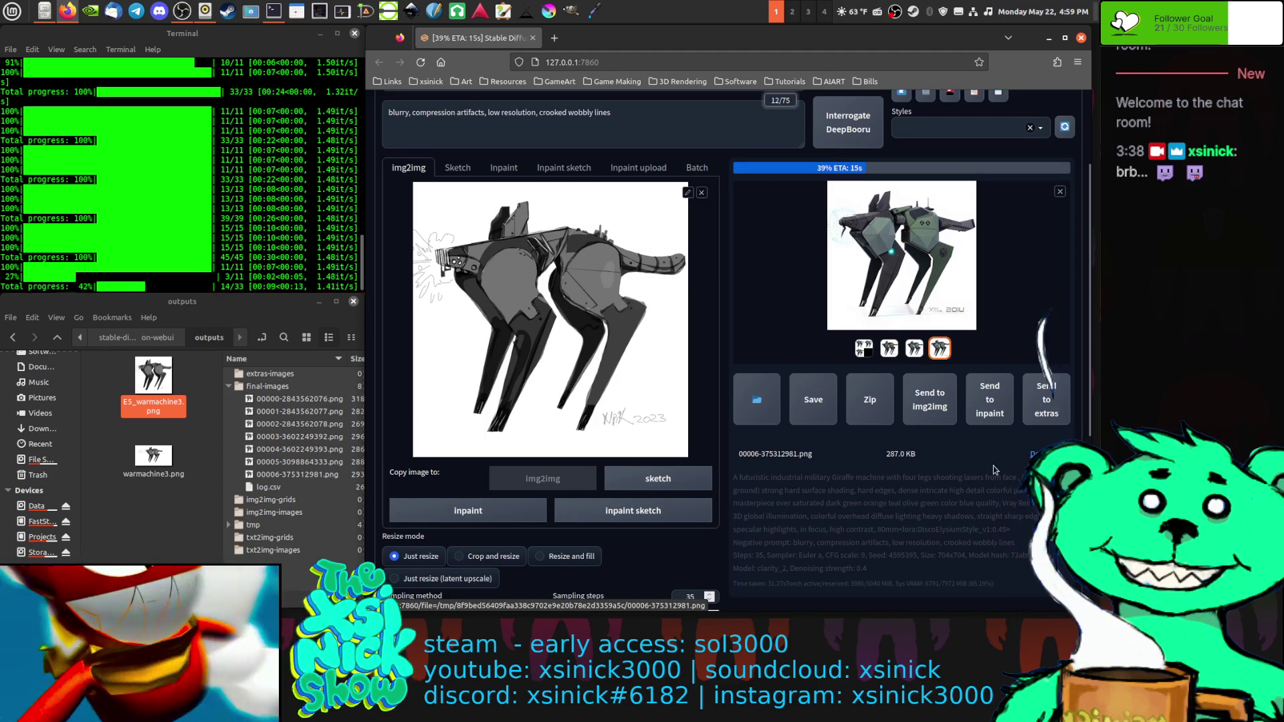
{"action": "left_click", "coordinate": [809, 401]}
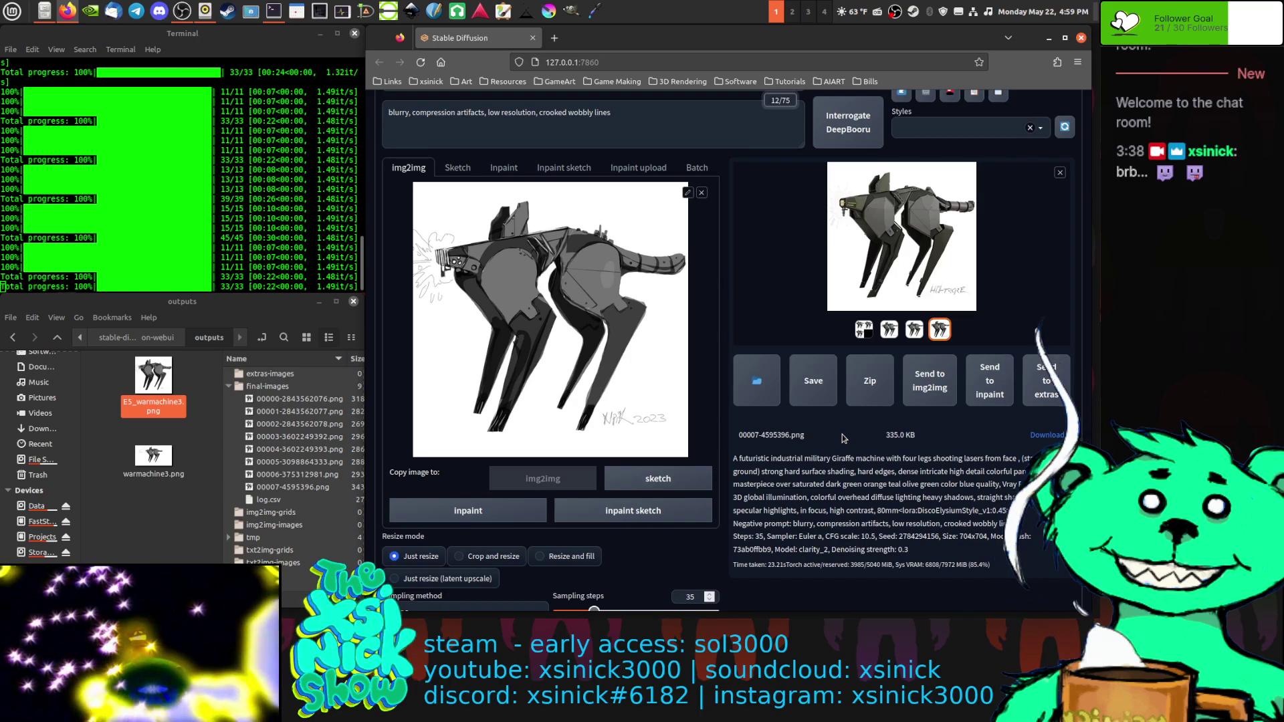
{"action": "left_click", "coordinate": [918, 230]}
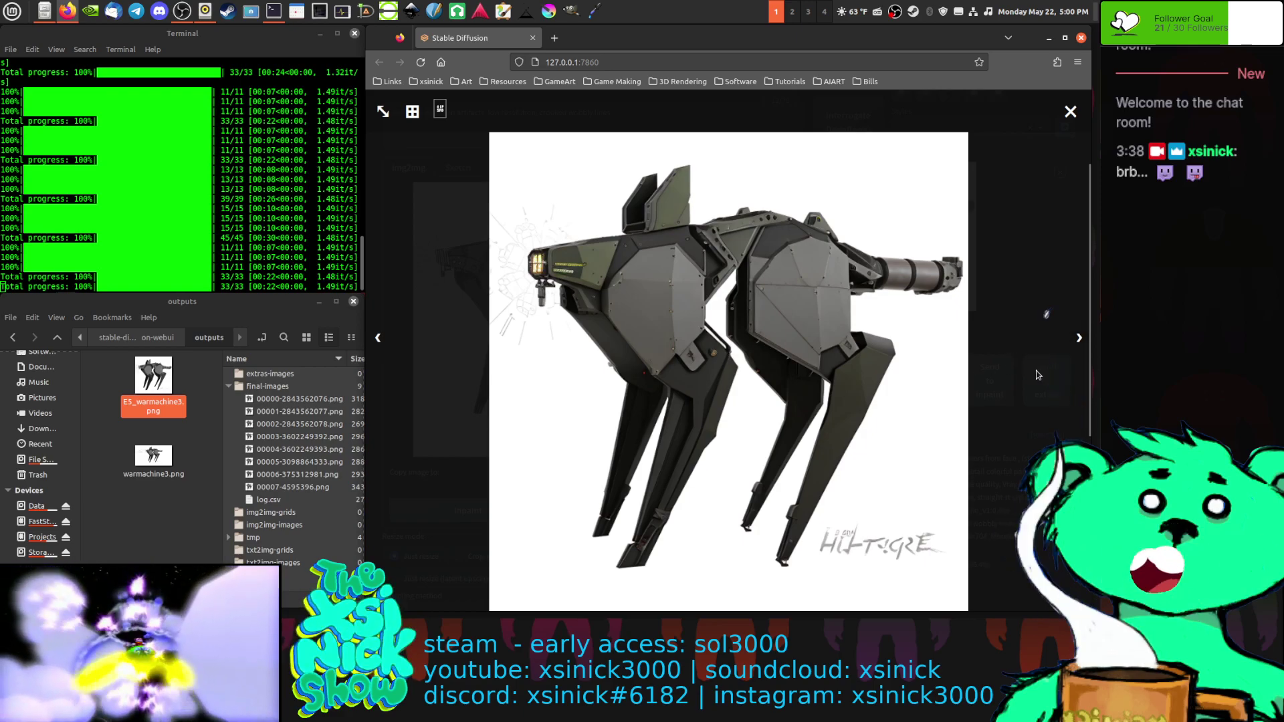
Cycle the enlarged view through the three-robot grid, cannon-tail and HI-TIGRE renders, then exit it
{"action": "left_click", "coordinate": [1075, 338]}
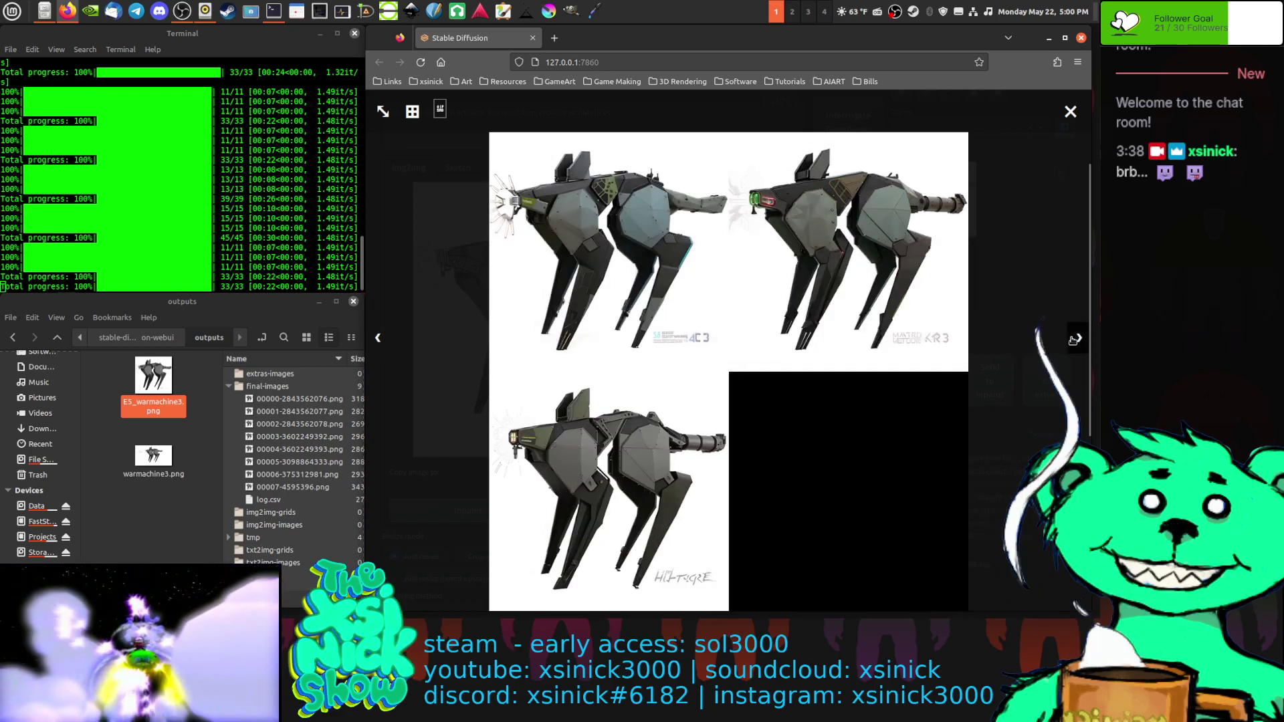
{"action": "left_click", "coordinate": [1075, 339]}
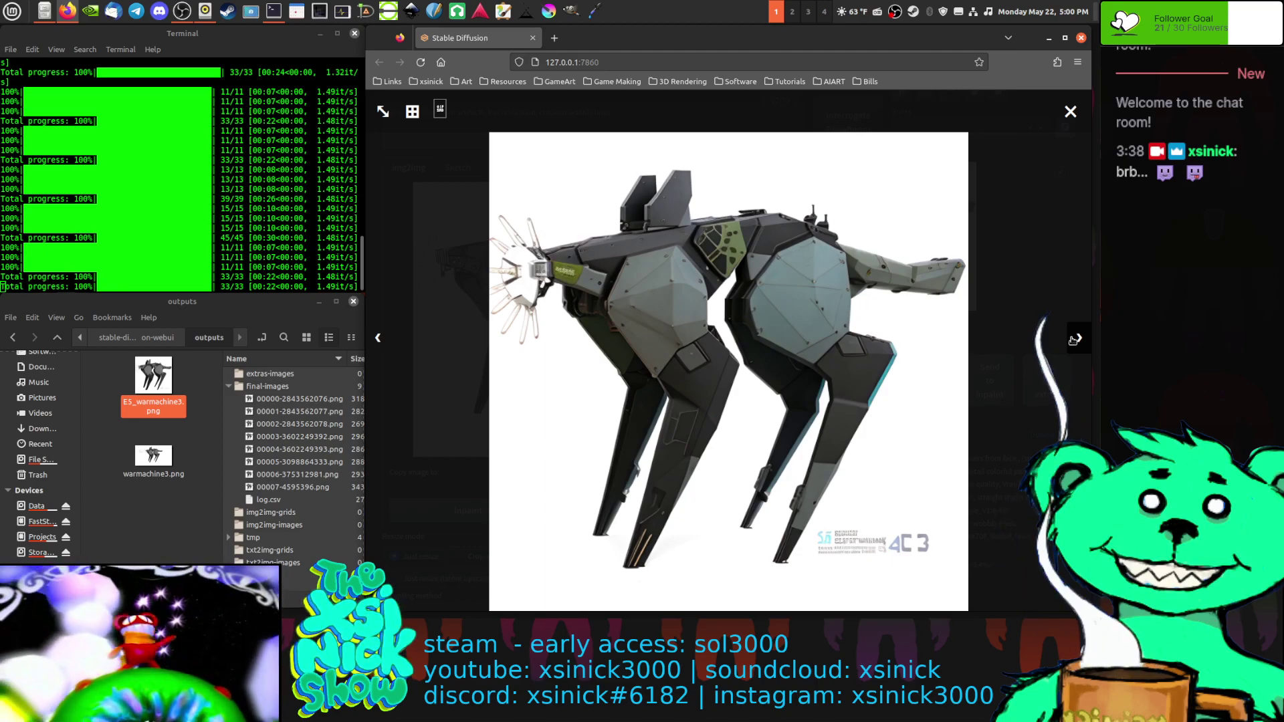
{"action": "left_click", "coordinate": [1074, 339]}
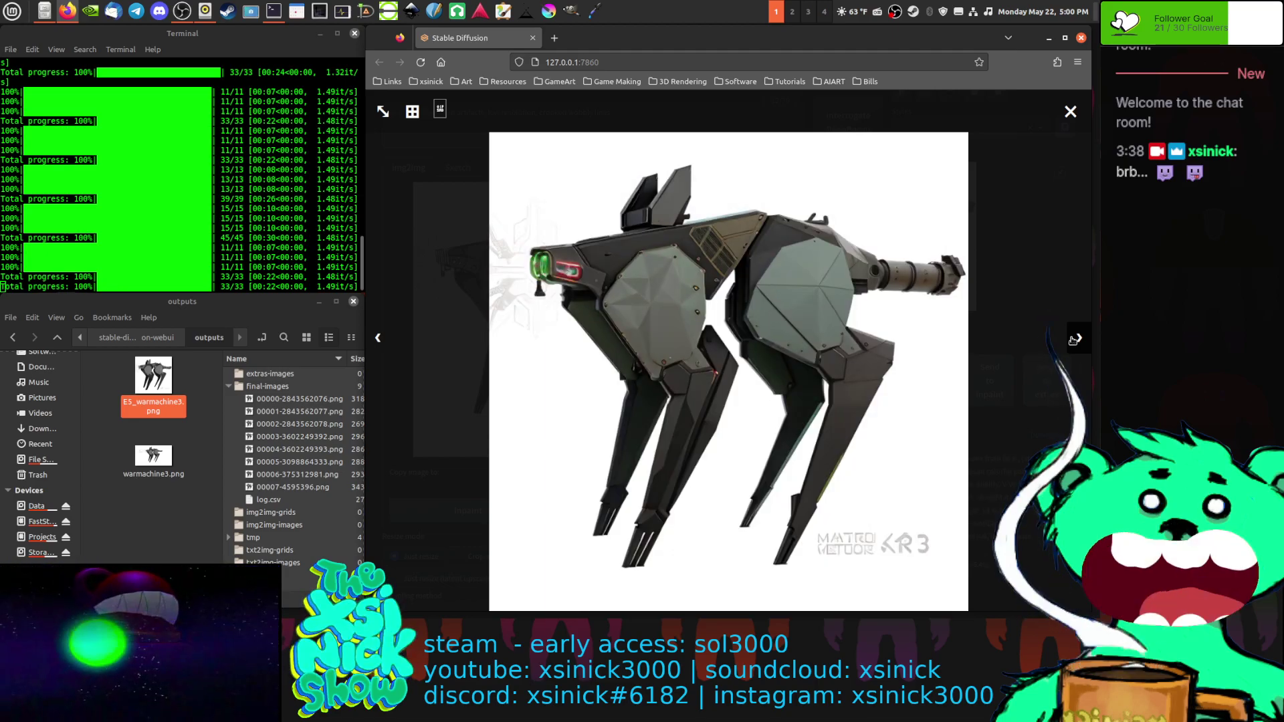
{"action": "left_click", "coordinate": [1074, 339]}
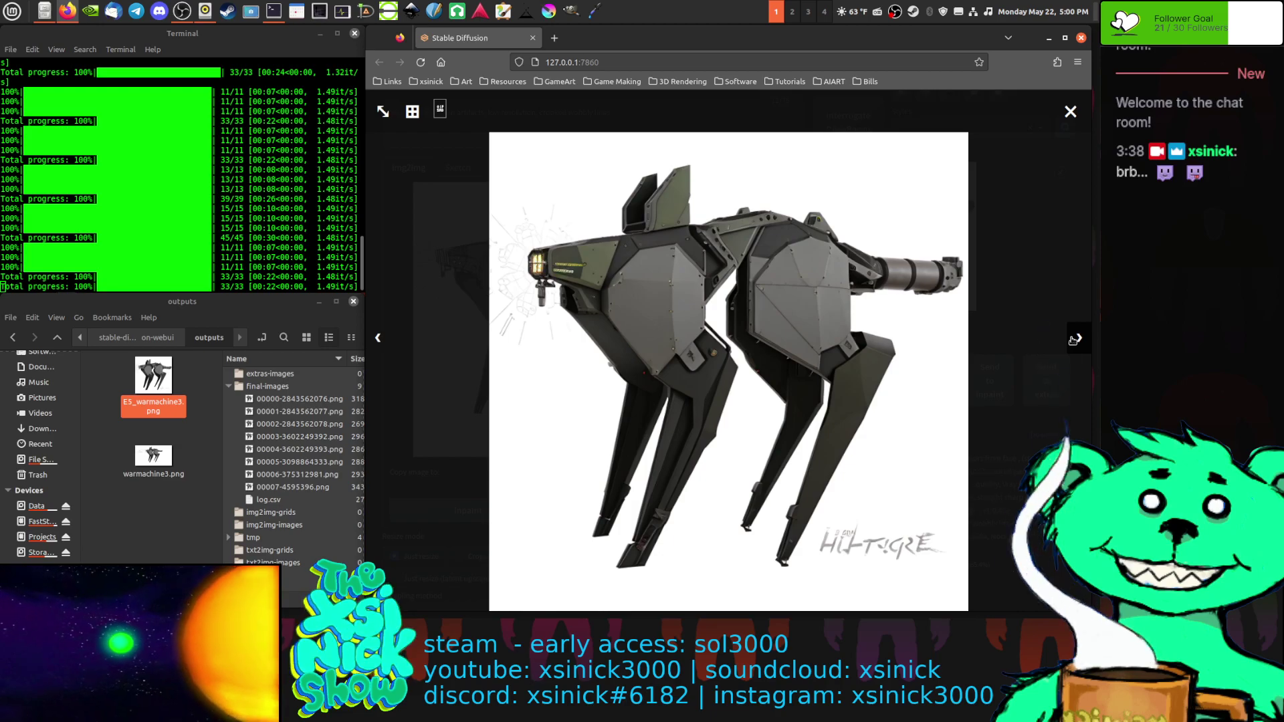
{"action": "left_click", "coordinate": [1074, 339]}
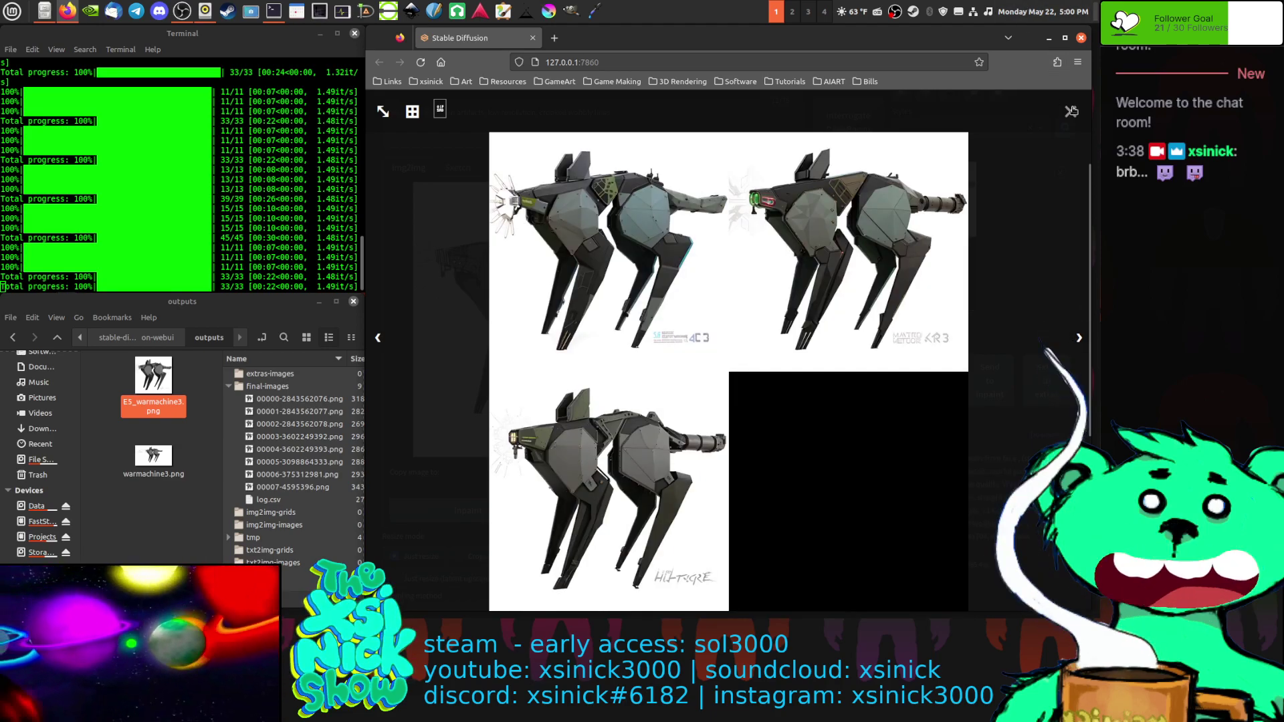
{"action": "key", "text": "Escape"}
{"action": "left_click", "coordinate": [874, 186]}
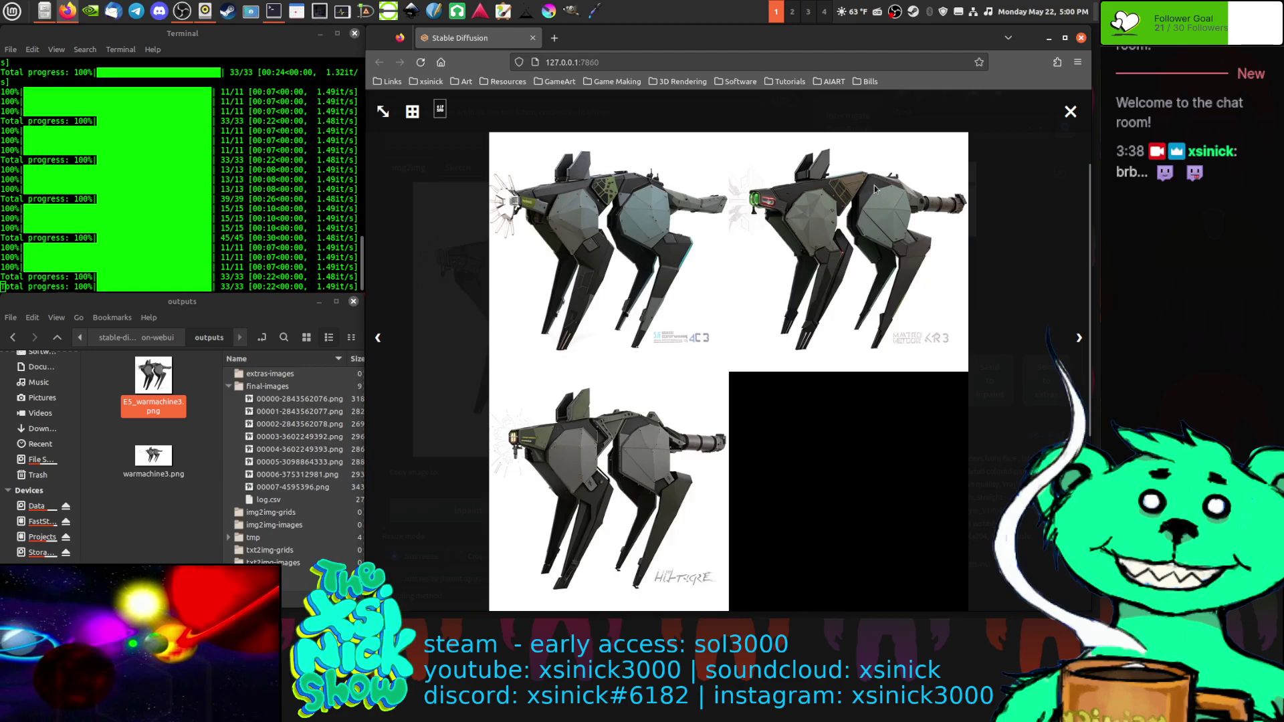
{"action": "left_click", "coordinate": [785, 252]}
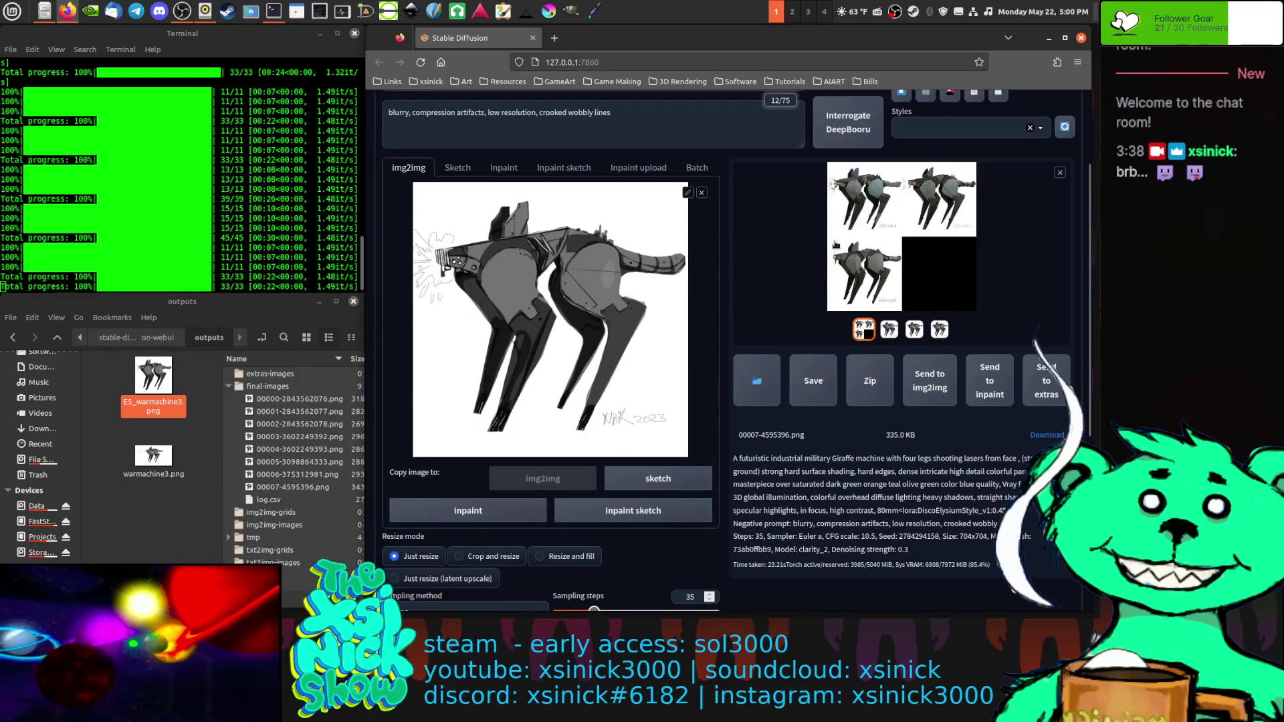
Save the batch's first single render as 00008-2784294156.png and preview the other thumbnails
{"action": "left_click", "coordinate": [892, 330]}
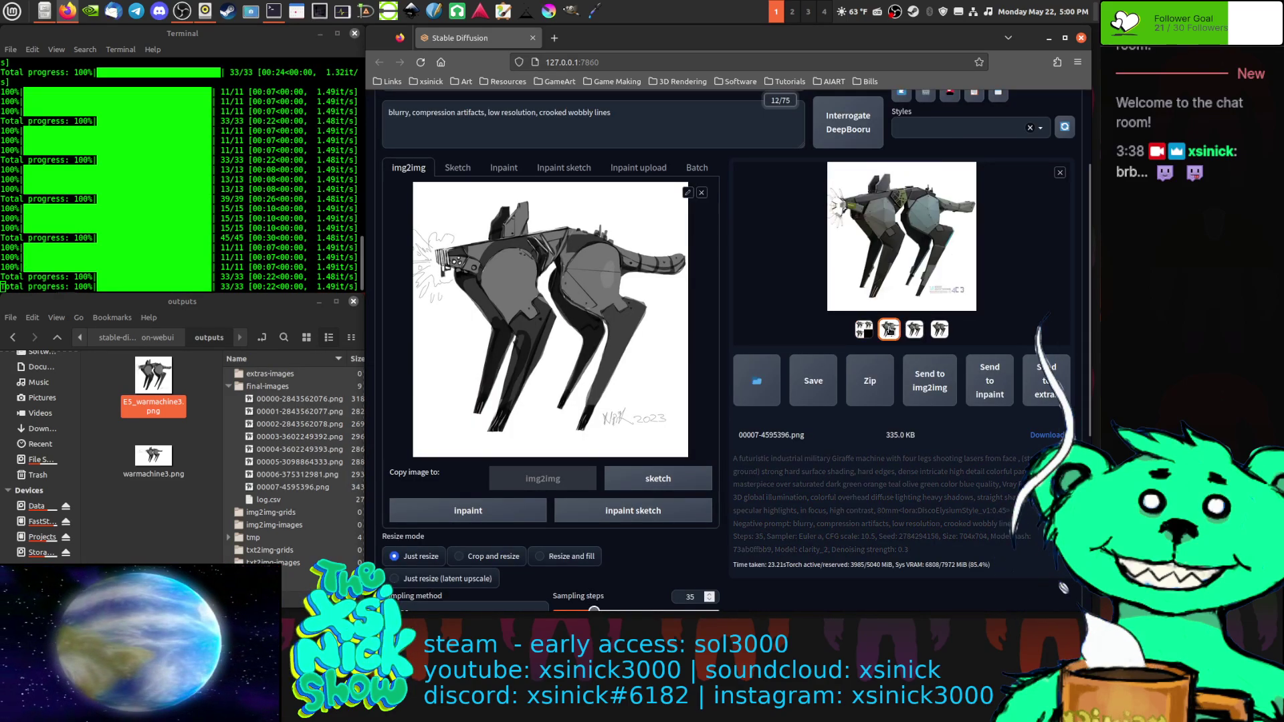
{"action": "left_click", "coordinate": [814, 380]}
{"action": "left_click", "coordinate": [914, 329]}
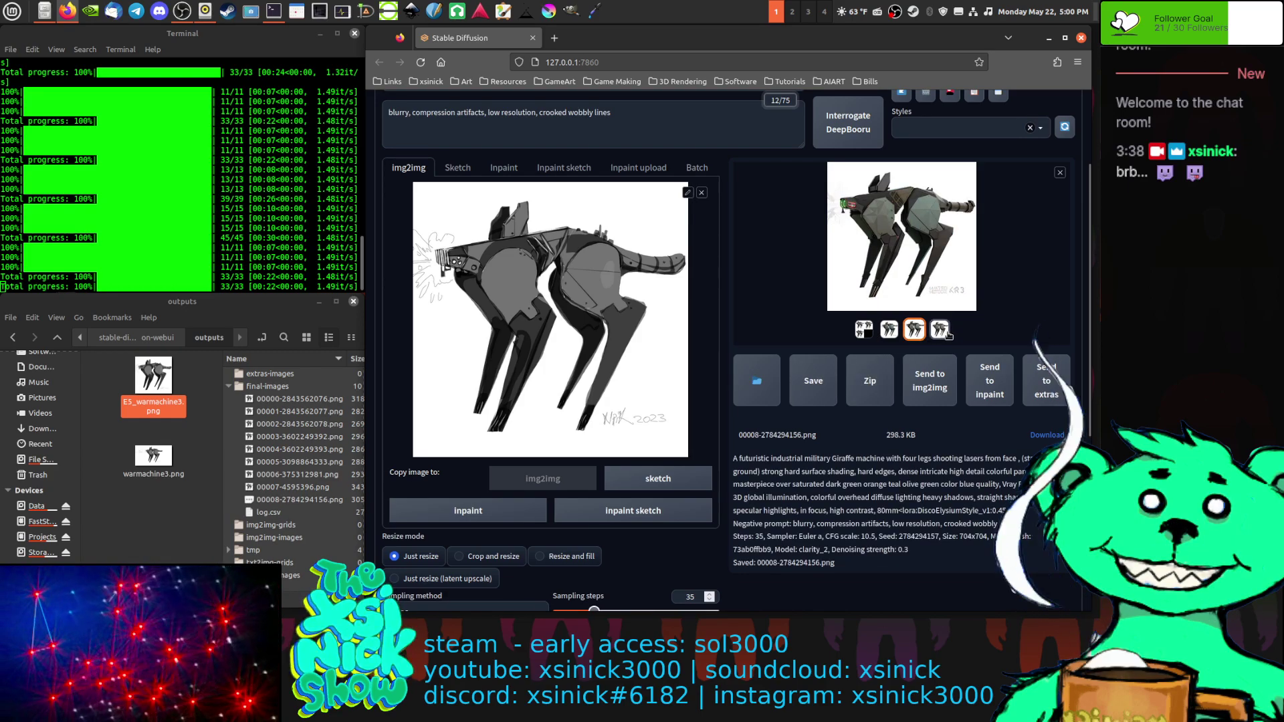
{"action": "left_click", "coordinate": [946, 331]}
Reopen the render full-size, browse the grid and each render again, then close the viewer
{"action": "left_click", "coordinate": [936, 267]}
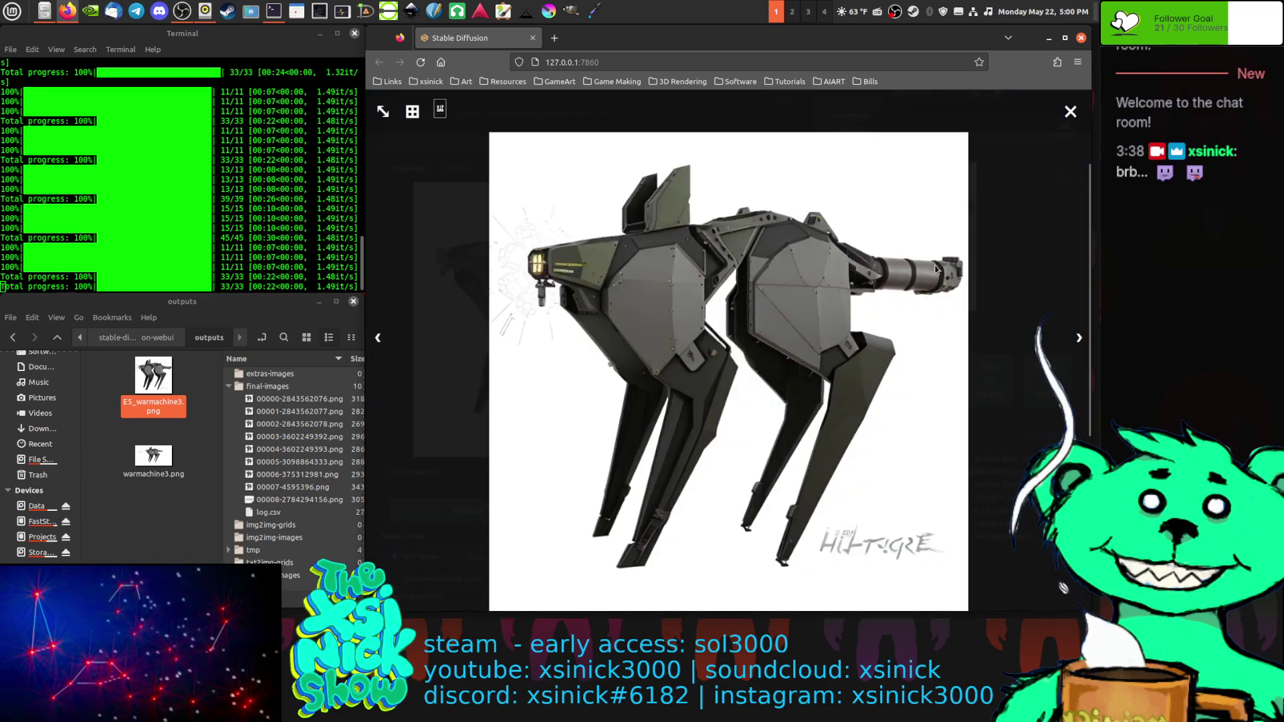
{"action": "left_click", "coordinate": [1077, 343]}
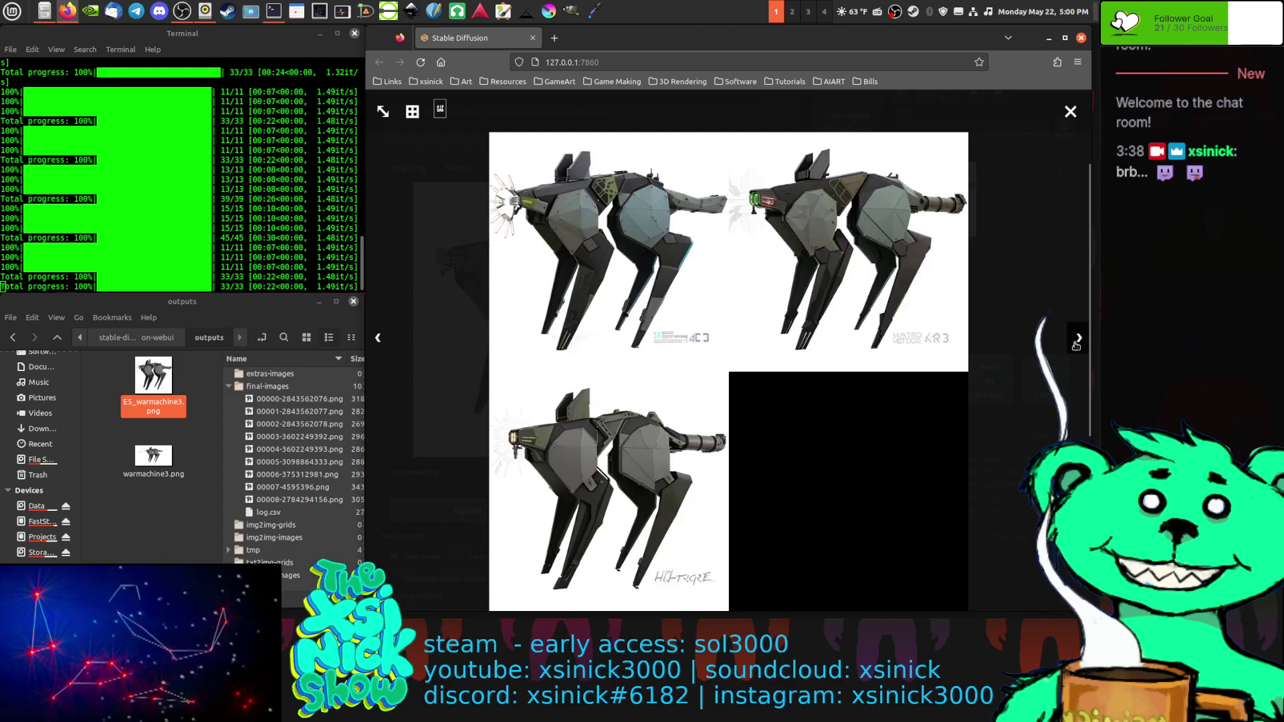
{"action": "left_click", "coordinate": [1077, 343]}
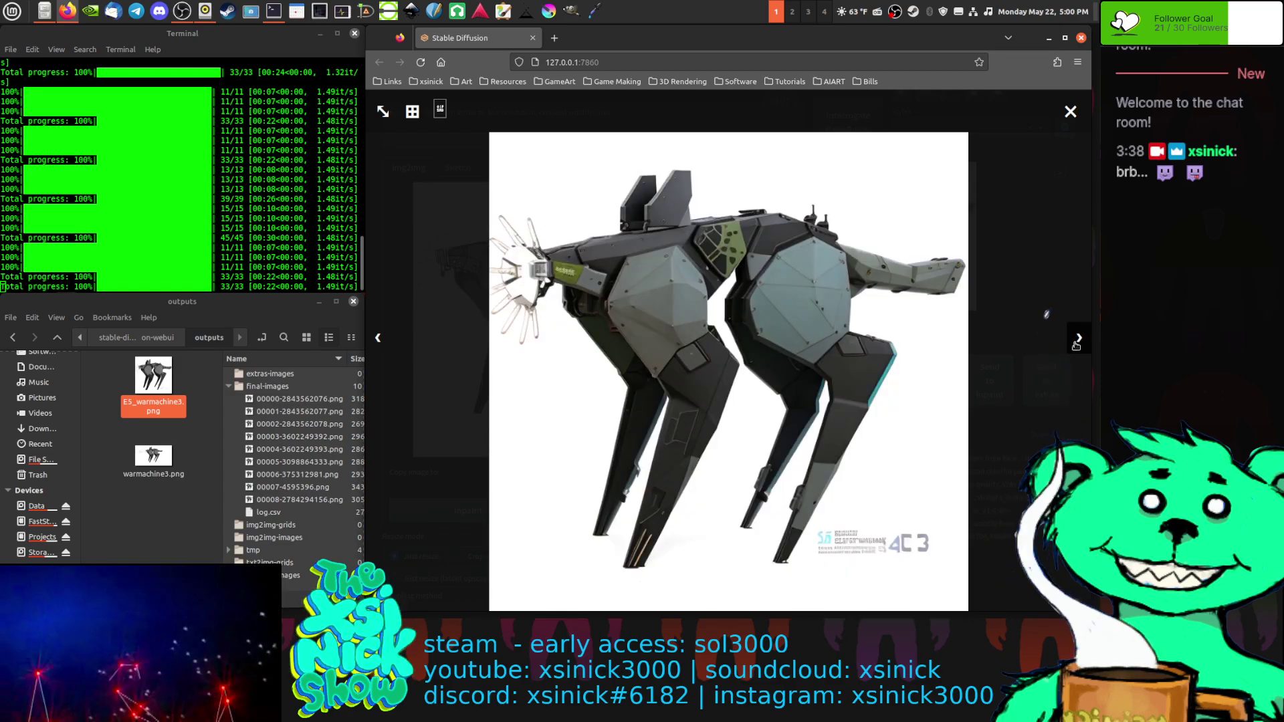
{"action": "left_click", "coordinate": [1077, 342]}
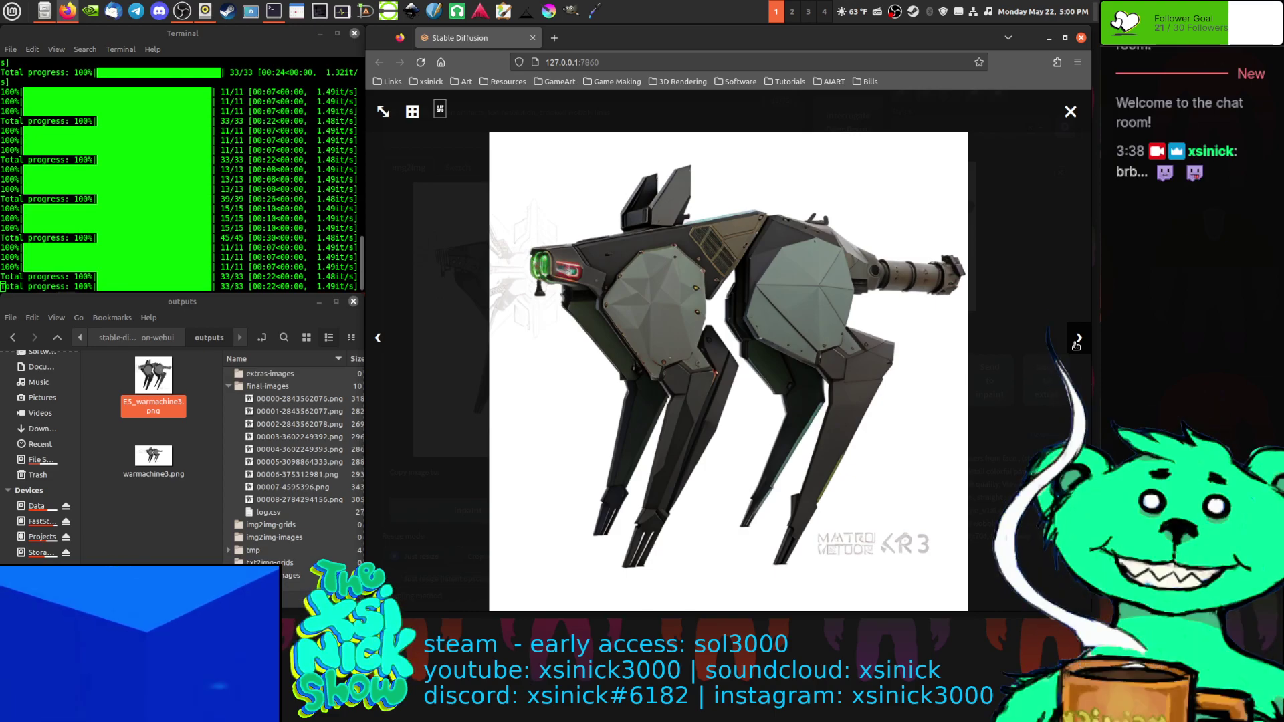
{"action": "left_click", "coordinate": [1076, 342]}
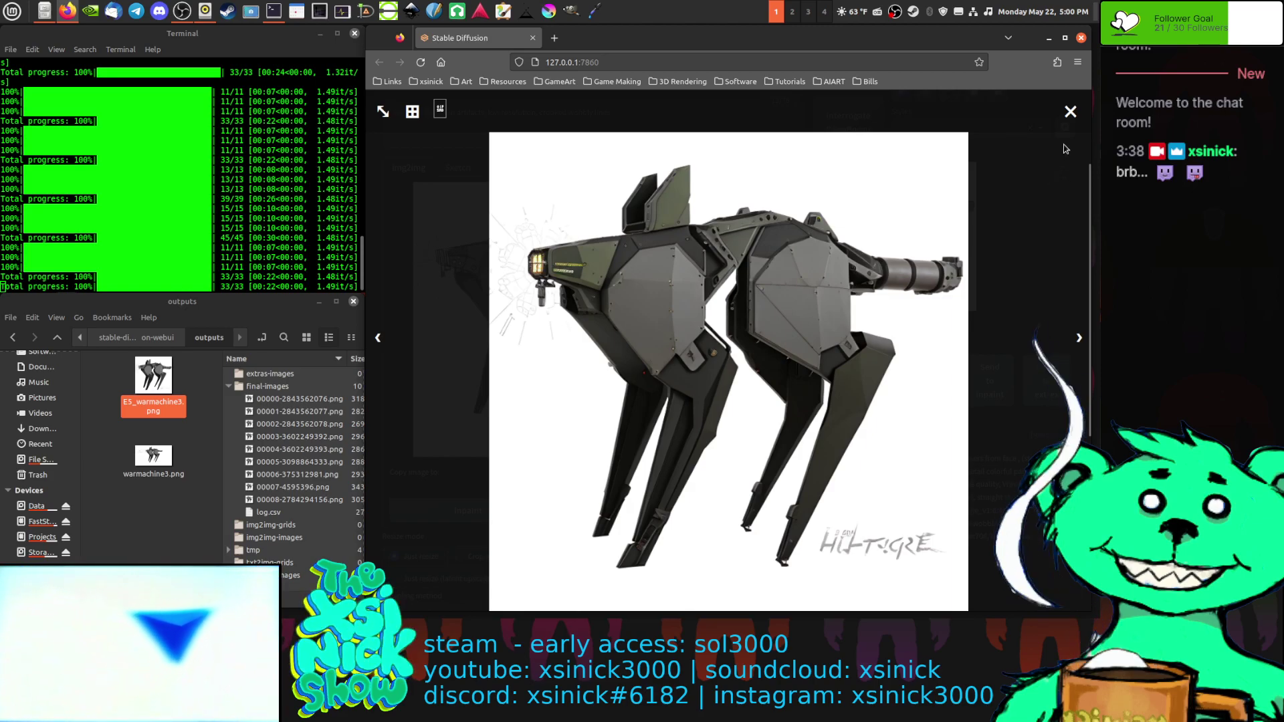
{"action": "left_click", "coordinate": [1070, 112]}
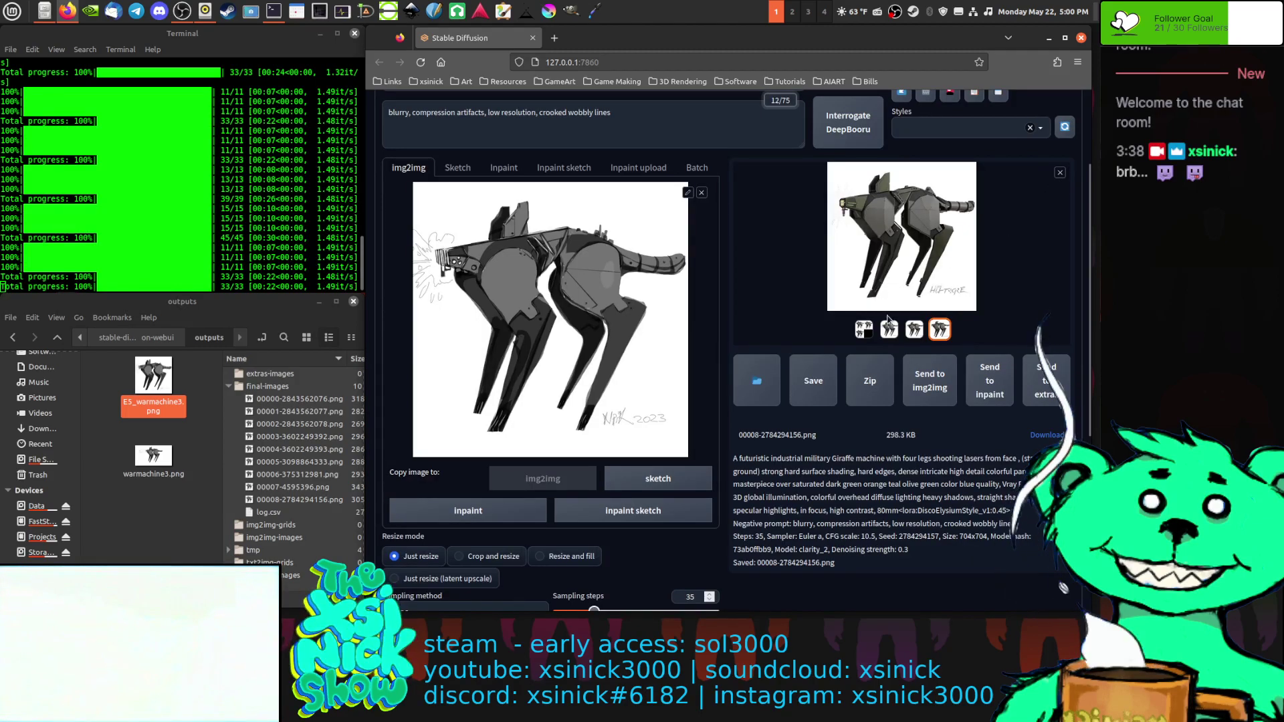
{"action": "scroll", "coordinate": [696, 422], "scroll_direction": "down", "scroll_amount": 4}
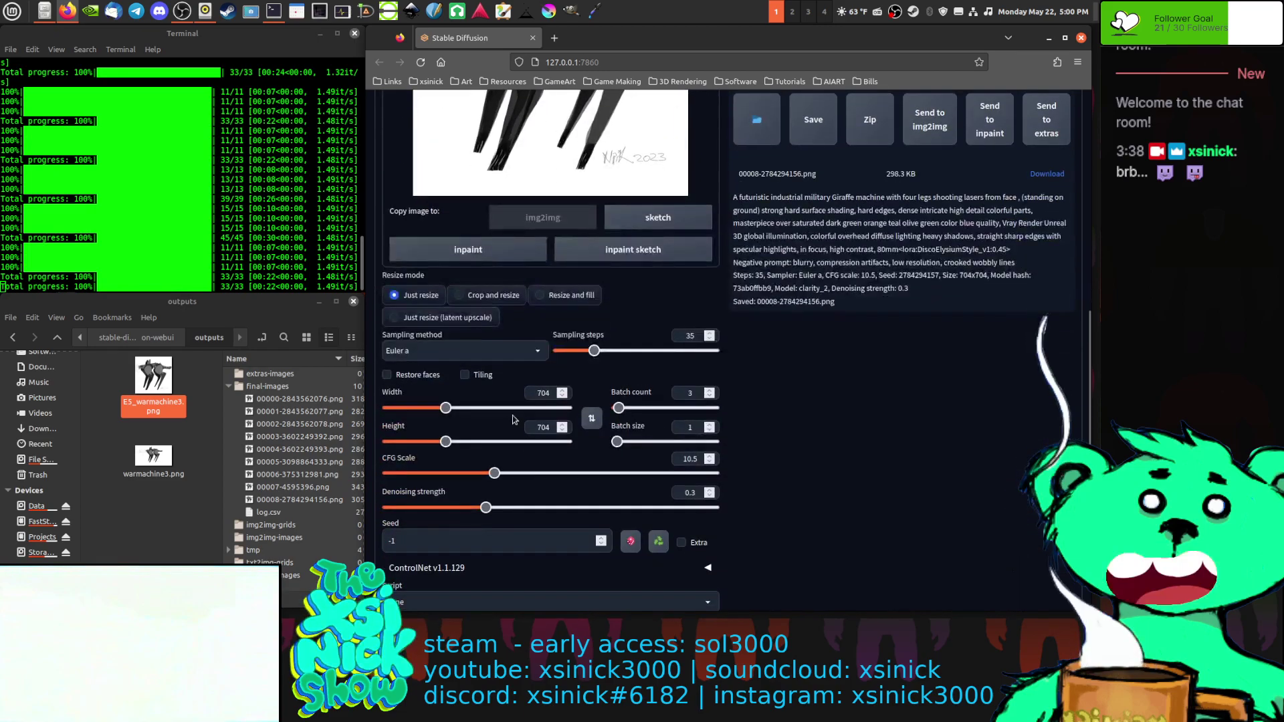
{"action": "double_click", "coordinate": [332, 399]}
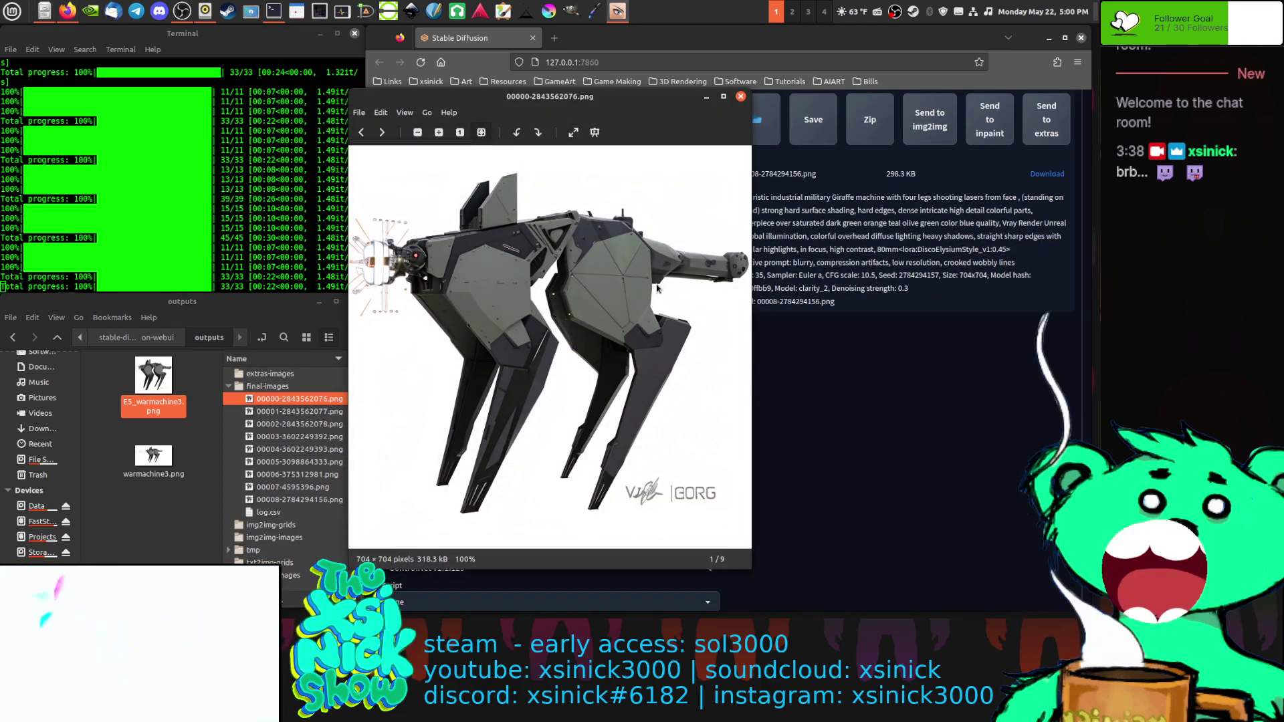
{"action": "key", "text": "Right"}
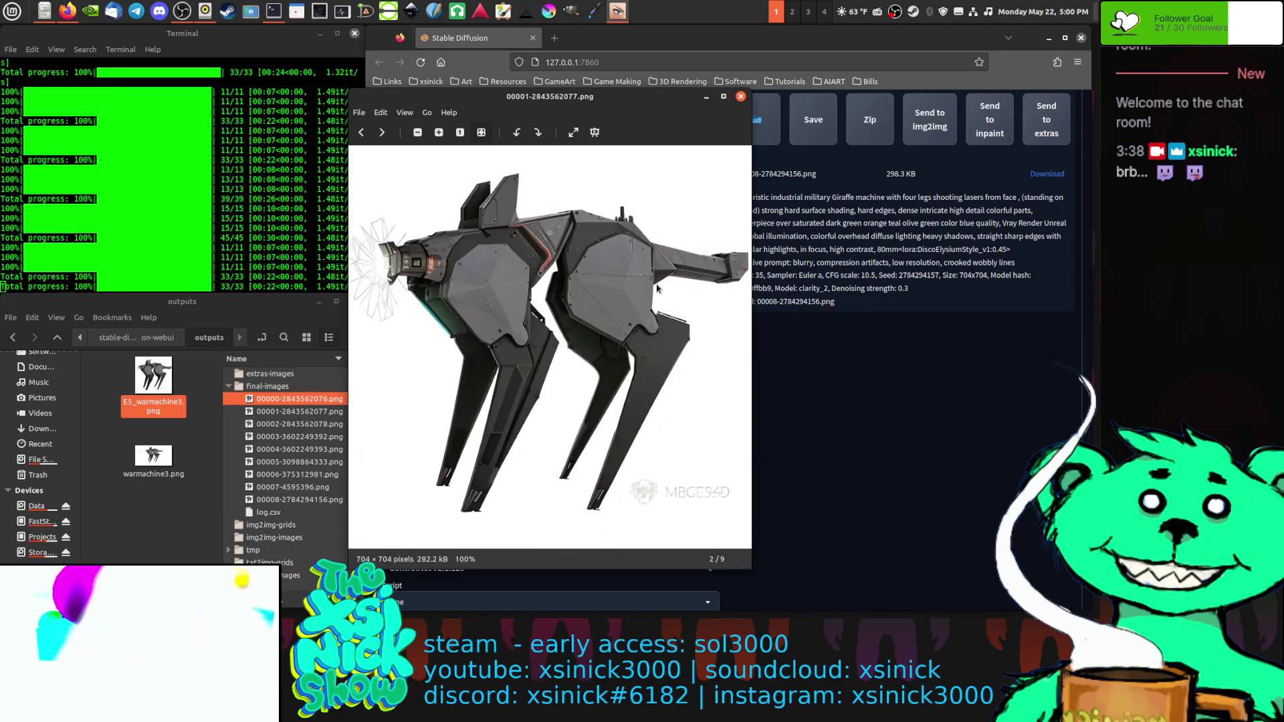
{"action": "key", "text": "Right"}
{"action": "key", "text": "Right"}
{"action": "key", "text": "Right"}
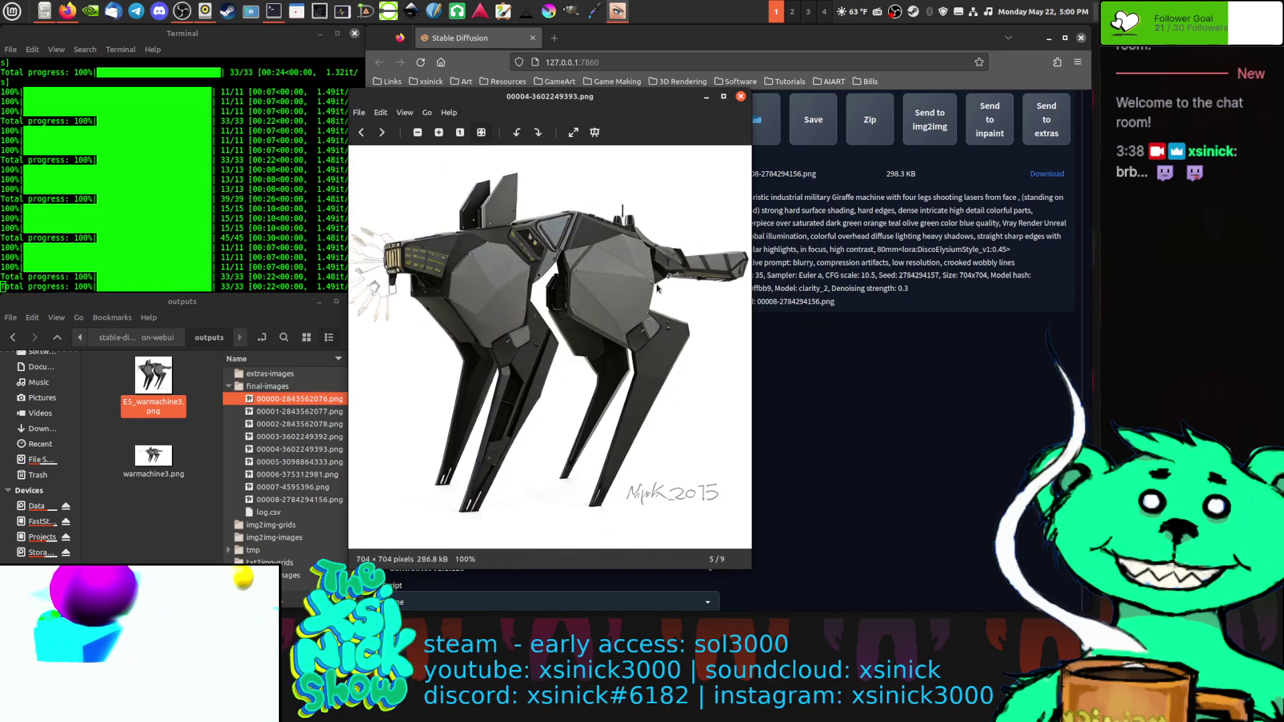
{"action": "key", "text": "Right"}
{"action": "key", "text": "Right"}
{"action": "key", "text": "Right"}
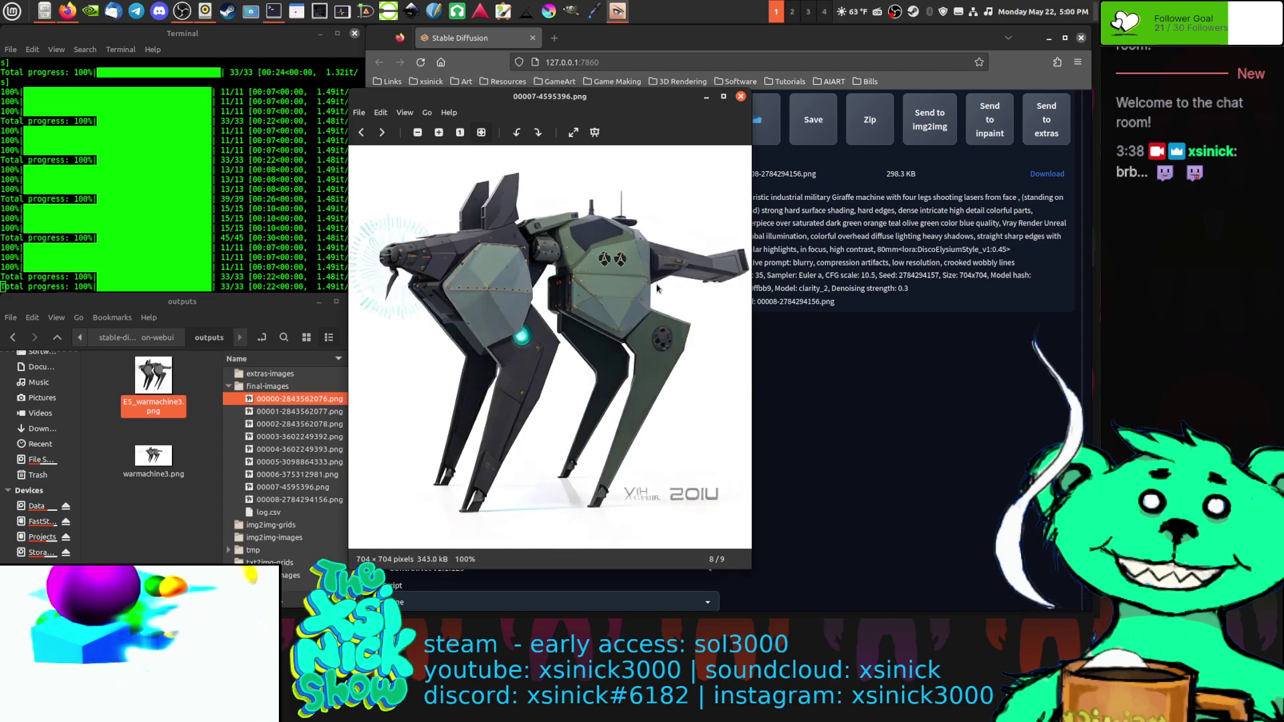
{"action": "key", "text": "Right"}
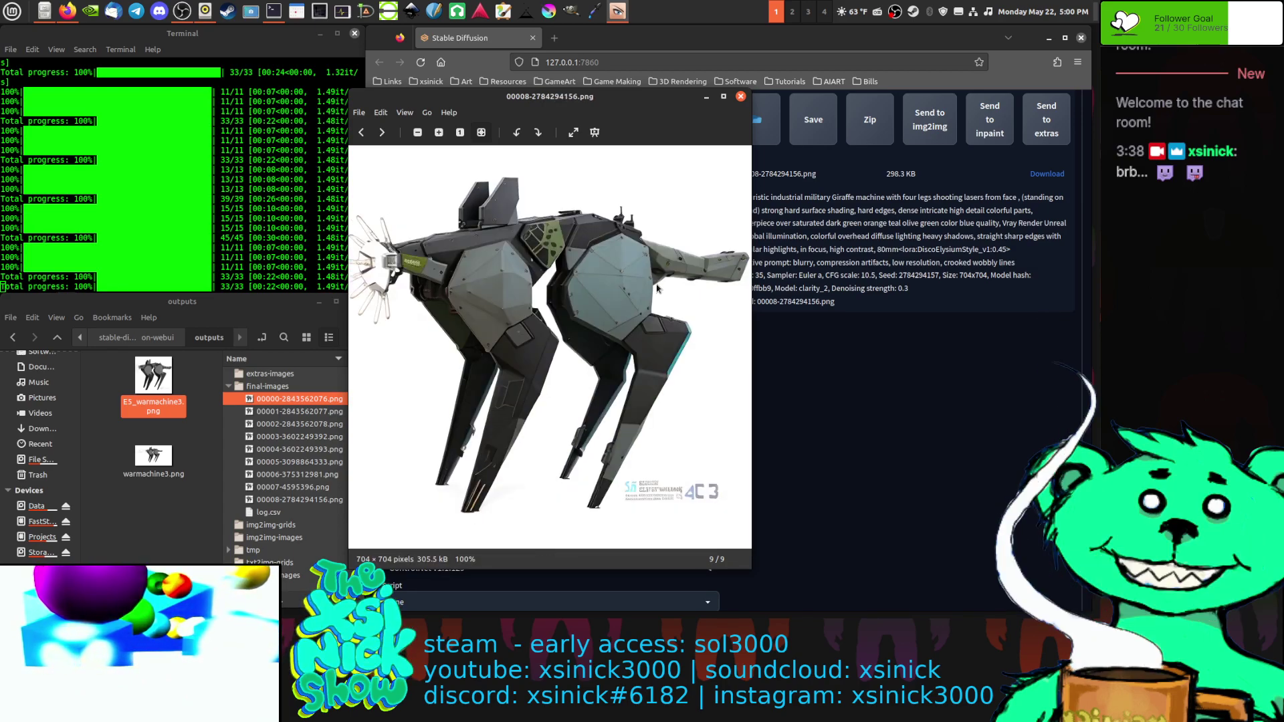
{"action": "key", "text": "Right"}
{"action": "key", "text": "Right"}
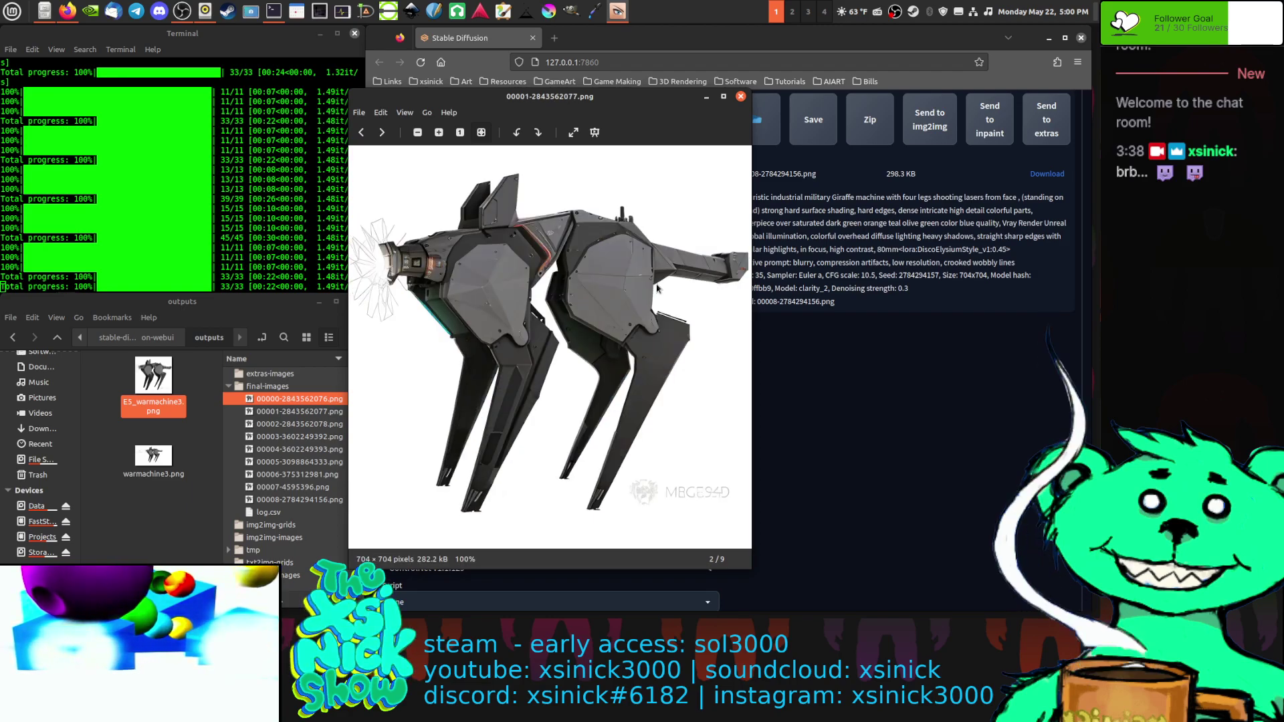
{"action": "key", "text": "Right"}
{"action": "key", "text": "Right"}
{"action": "key", "text": "Right"}
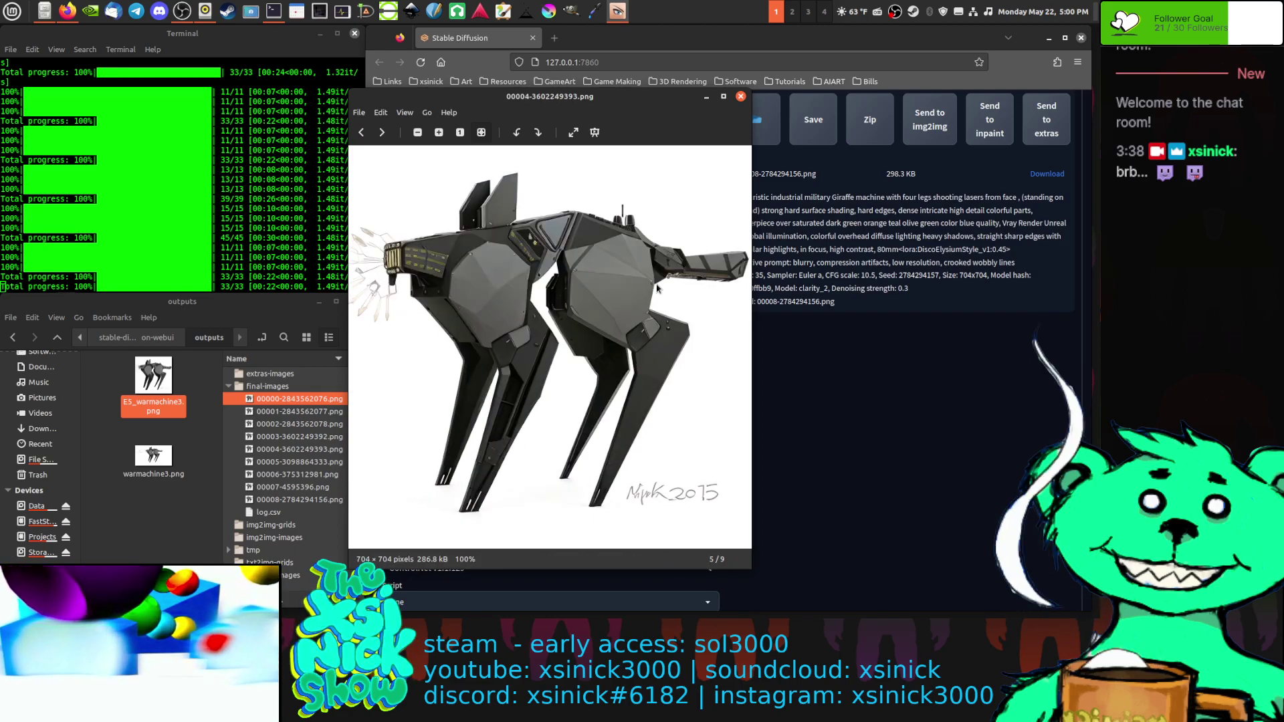
{"action": "key", "text": "Right"}
{"action": "key", "text": "Left"}
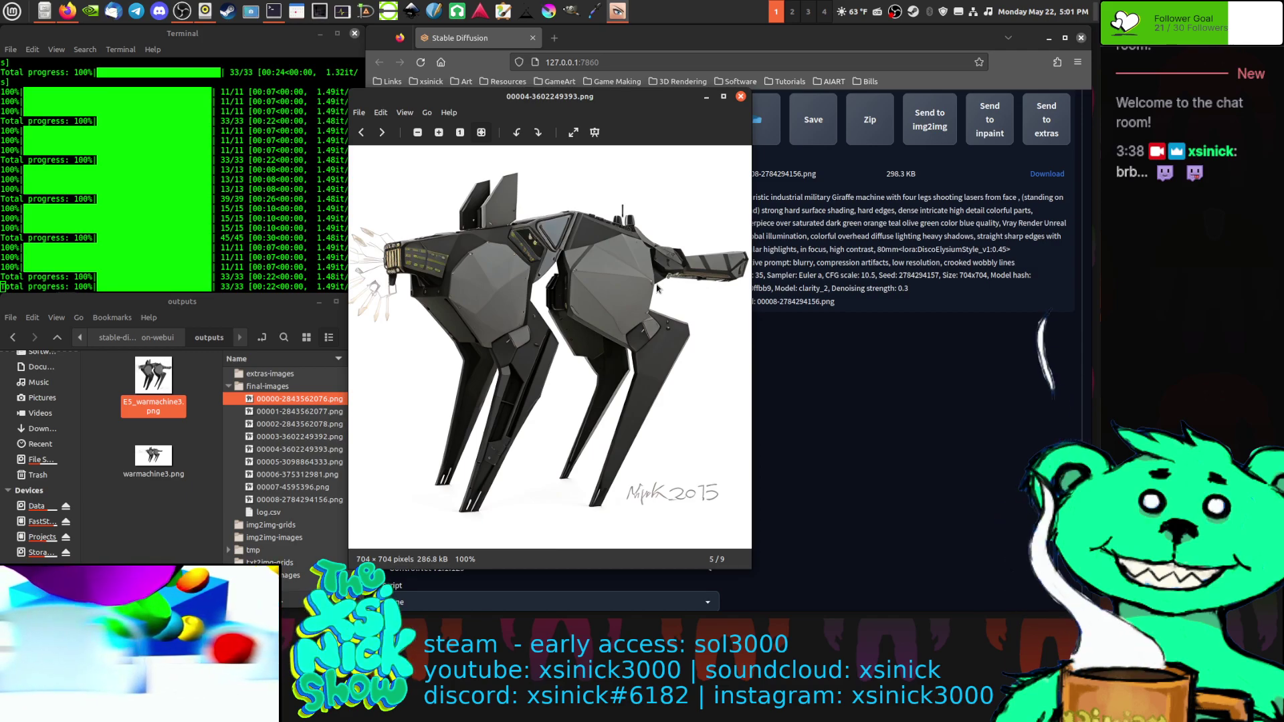
{"action": "key", "text": "Right"}
{"action": "key", "text": "Right"}
{"action": "key", "text": "Right"}
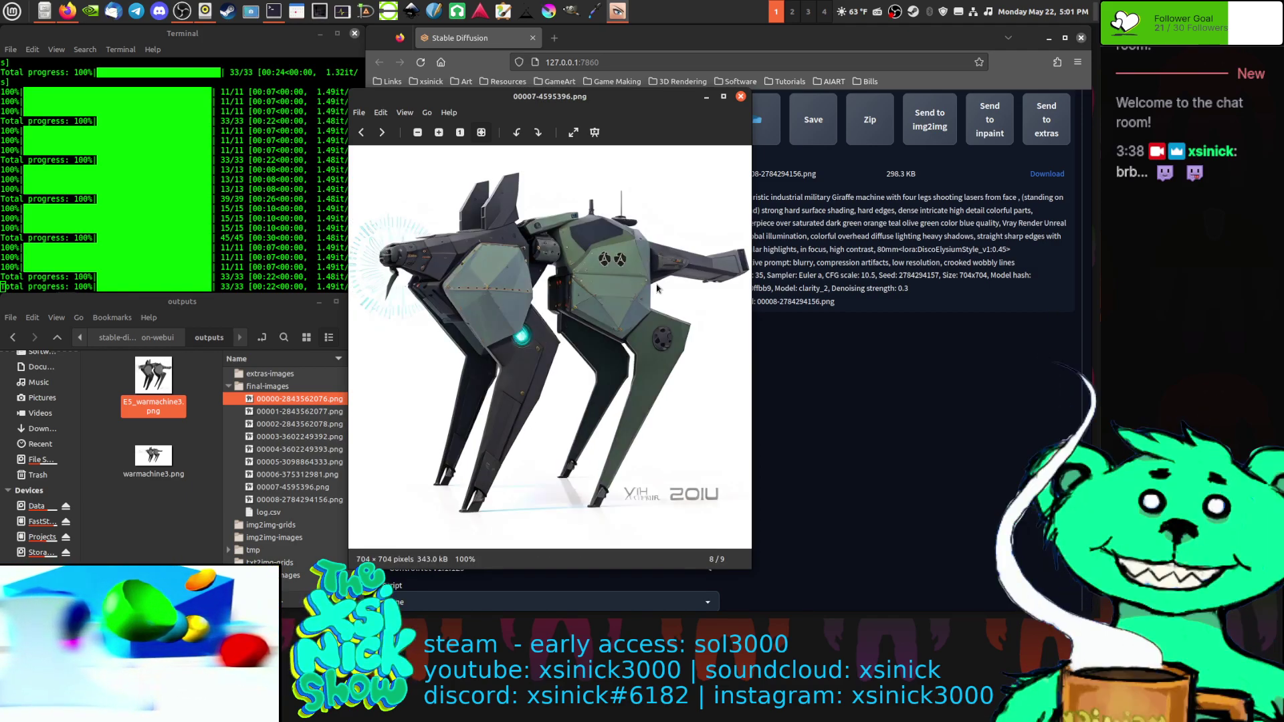
{"action": "key", "text": "Right"}
{"action": "key", "text": "Right"}
{"action": "key", "text": "Right"}
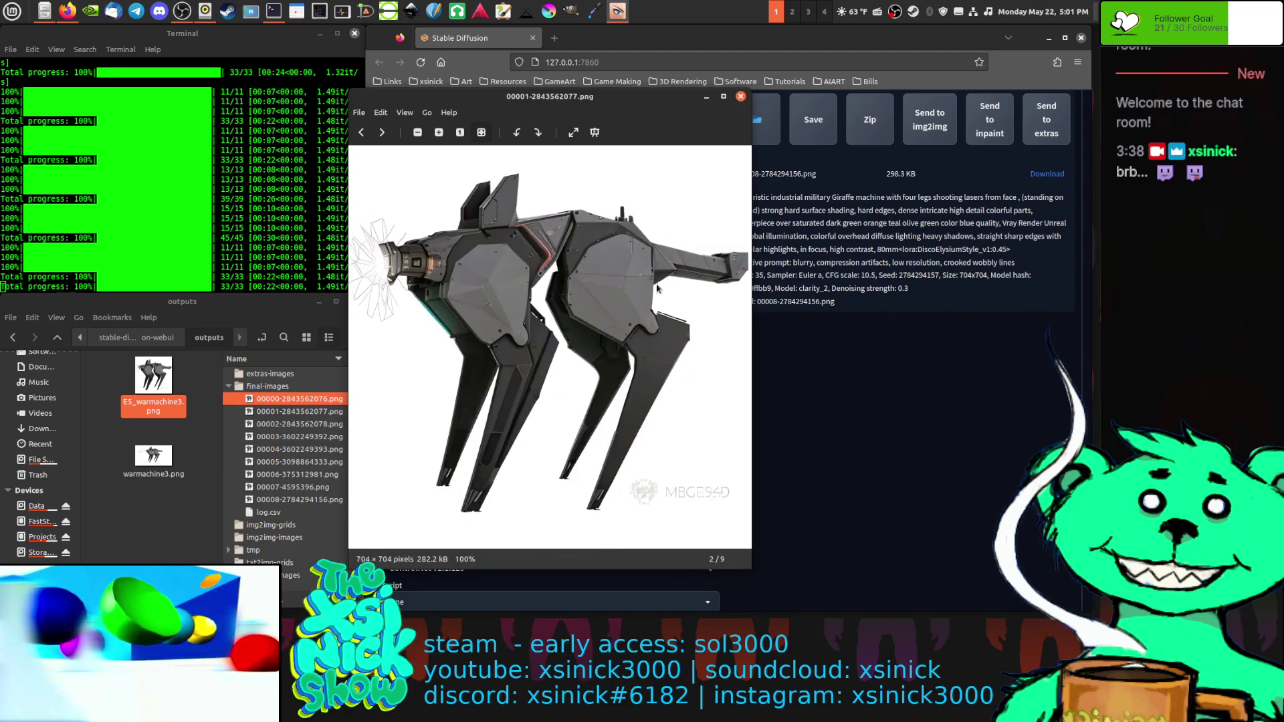
{"action": "key", "text": "Right"}
{"action": "key", "text": "Right"}
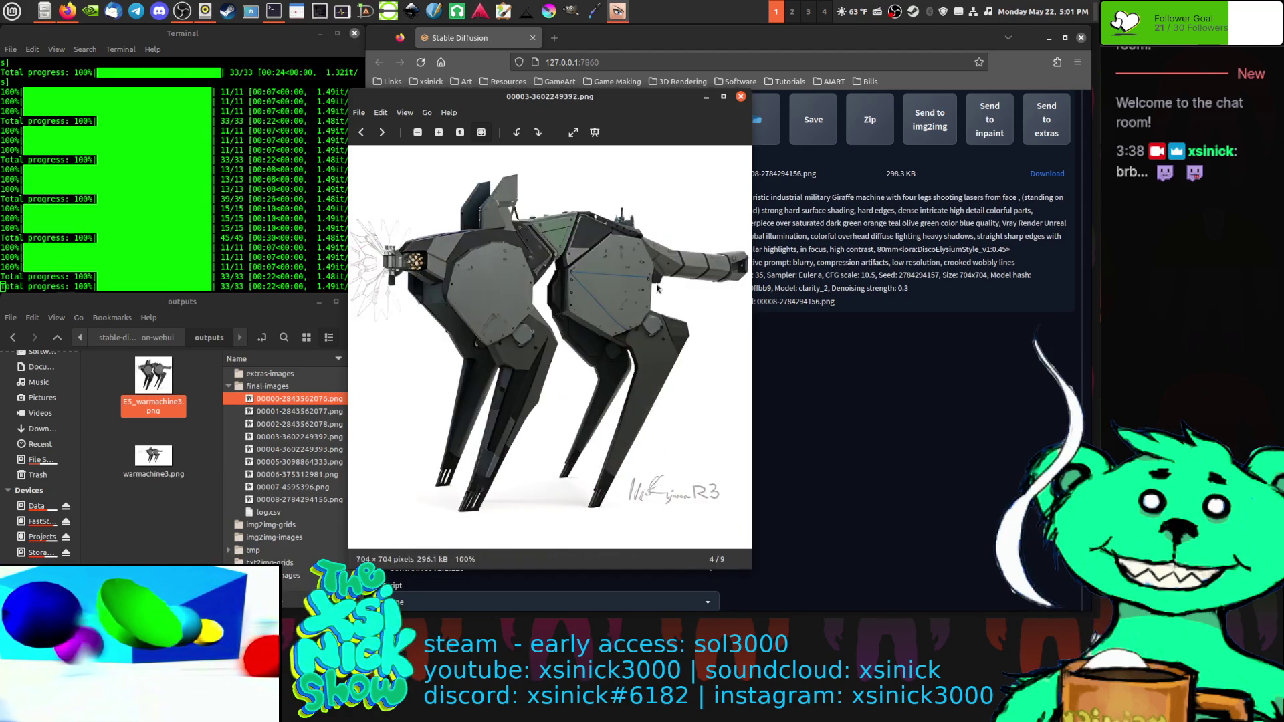
{"action": "key", "text": "Right"}
{"action": "key", "text": "Right"}
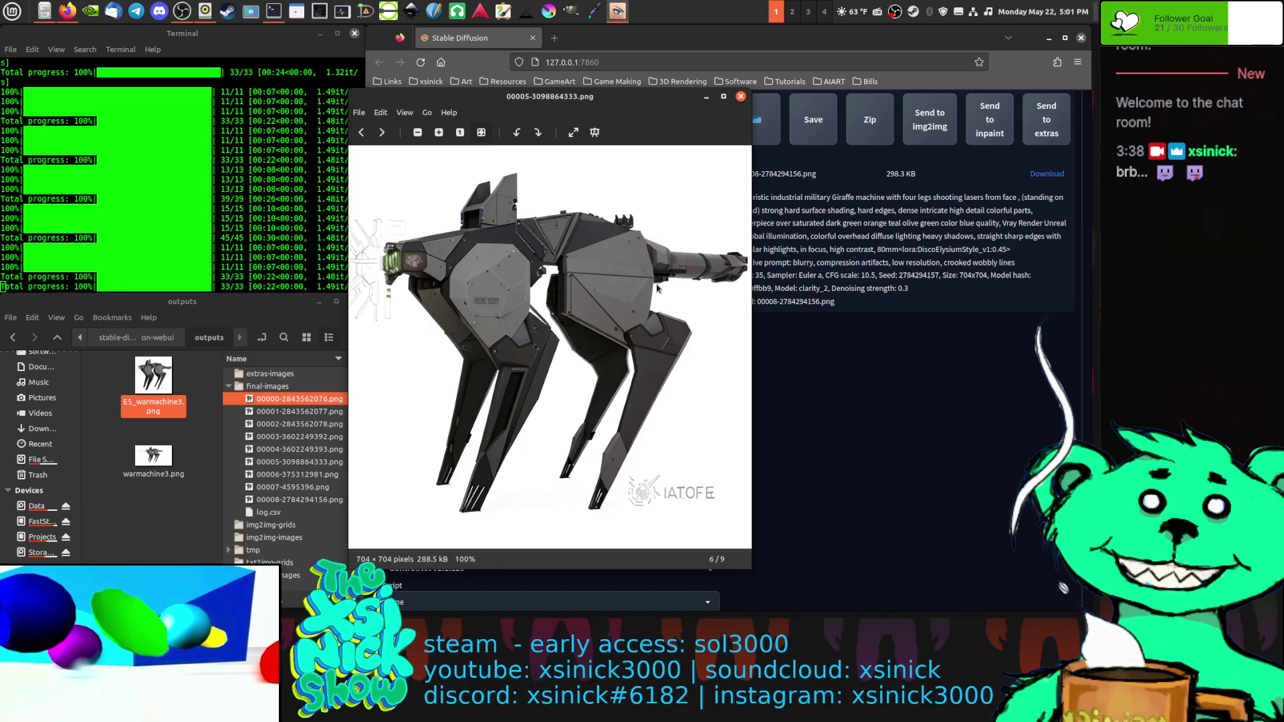
{"action": "key", "text": "Right"}
{"action": "key", "text": "Right"}
{"action": "key", "text": "Right"}
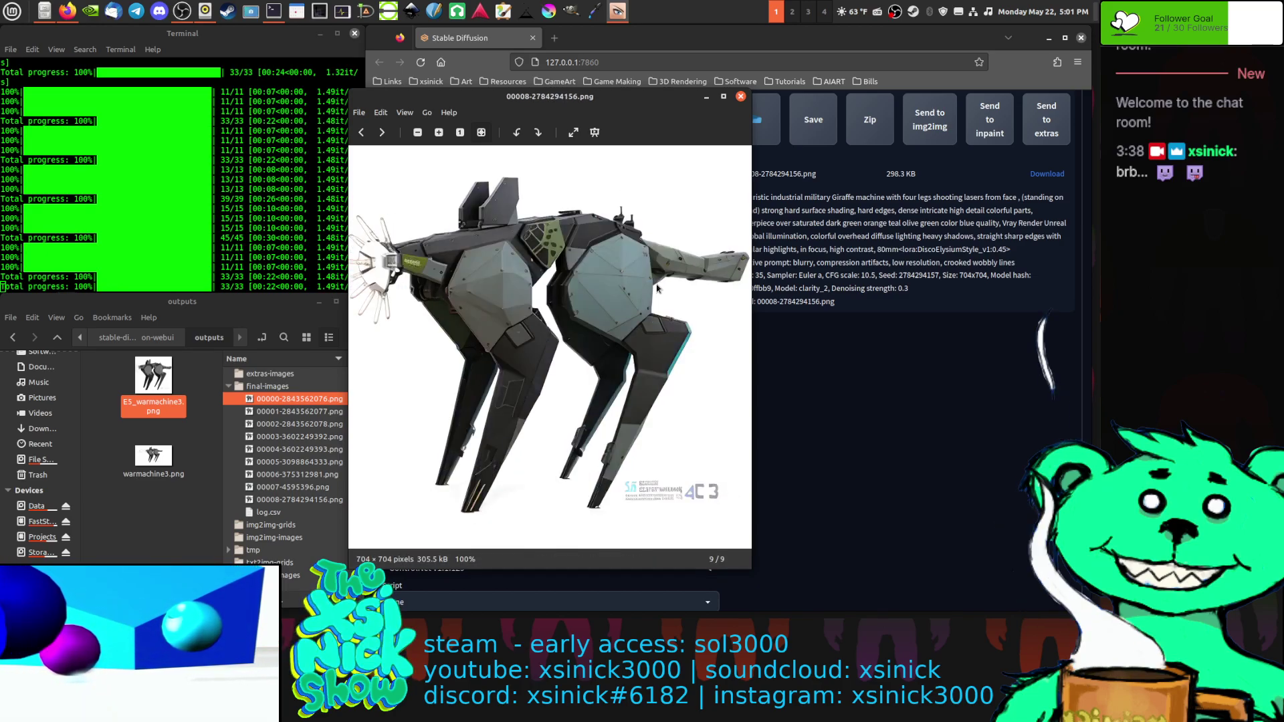
{"action": "key", "text": "Right"}
{"action": "key", "text": "Right"}
{"action": "key", "text": "Right"}
{"action": "key", "text": "Right"}
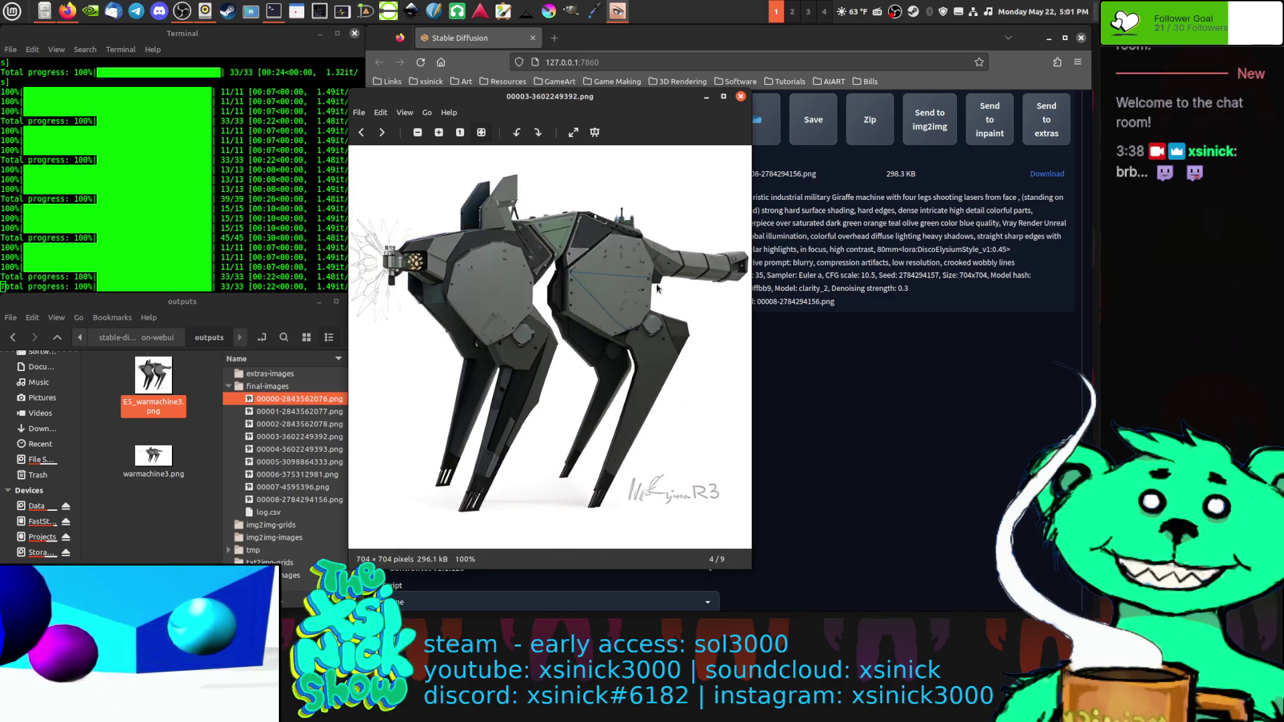
{"action": "key", "text": "Right"}
{"action": "key", "text": "Right"}
{"action": "key", "text": "Right"}
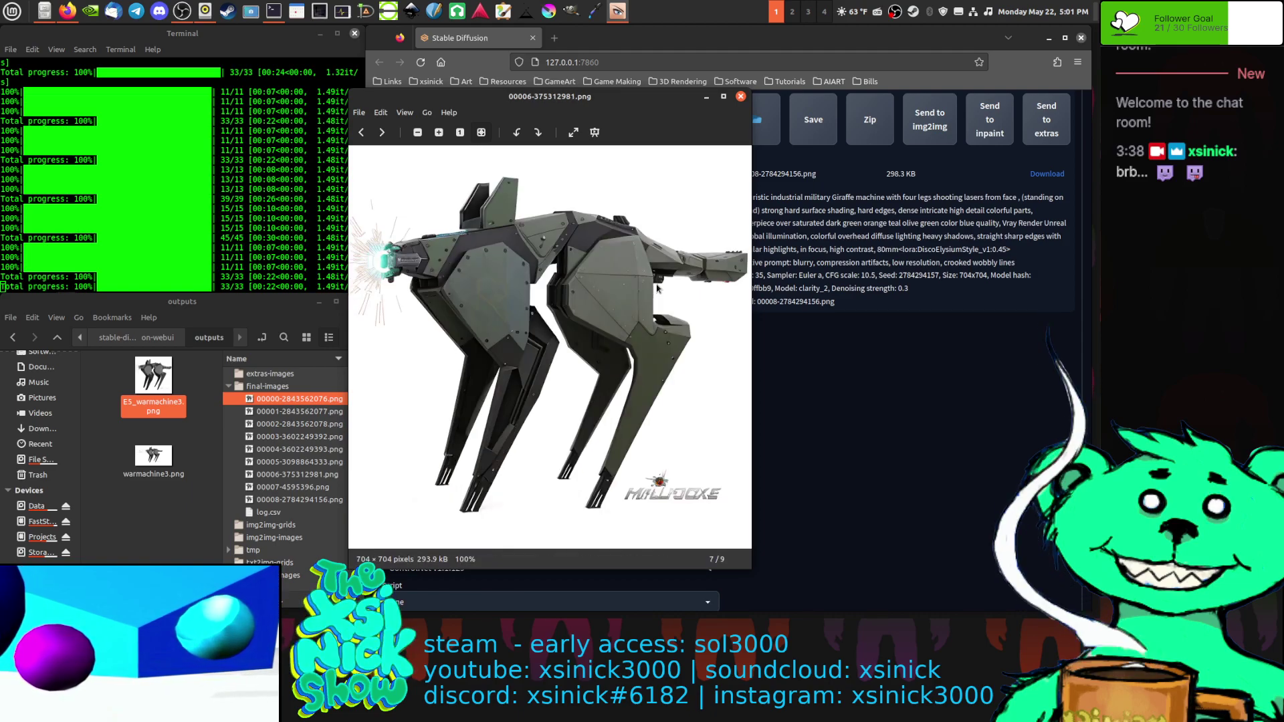
{"action": "key", "text": "Right"}
{"action": "key", "text": "Right"}
{"action": "key", "text": "Right"}
{"action": "key", "text": "Right"}
{"action": "key", "text": "Right"}
{"action": "key", "text": "Right"}
{"action": "key", "text": "Right"}
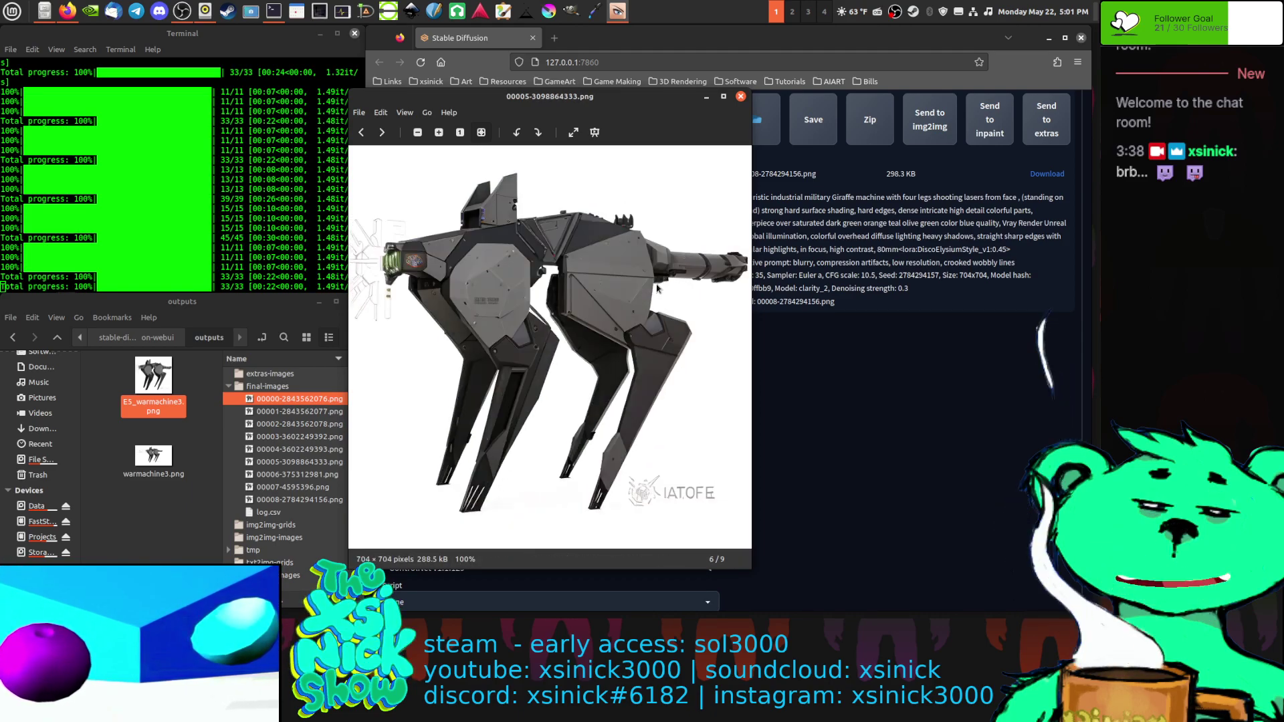
{"action": "key", "text": "Right"}
{"action": "key", "text": "Right"}
{"action": "key", "text": "Right"}
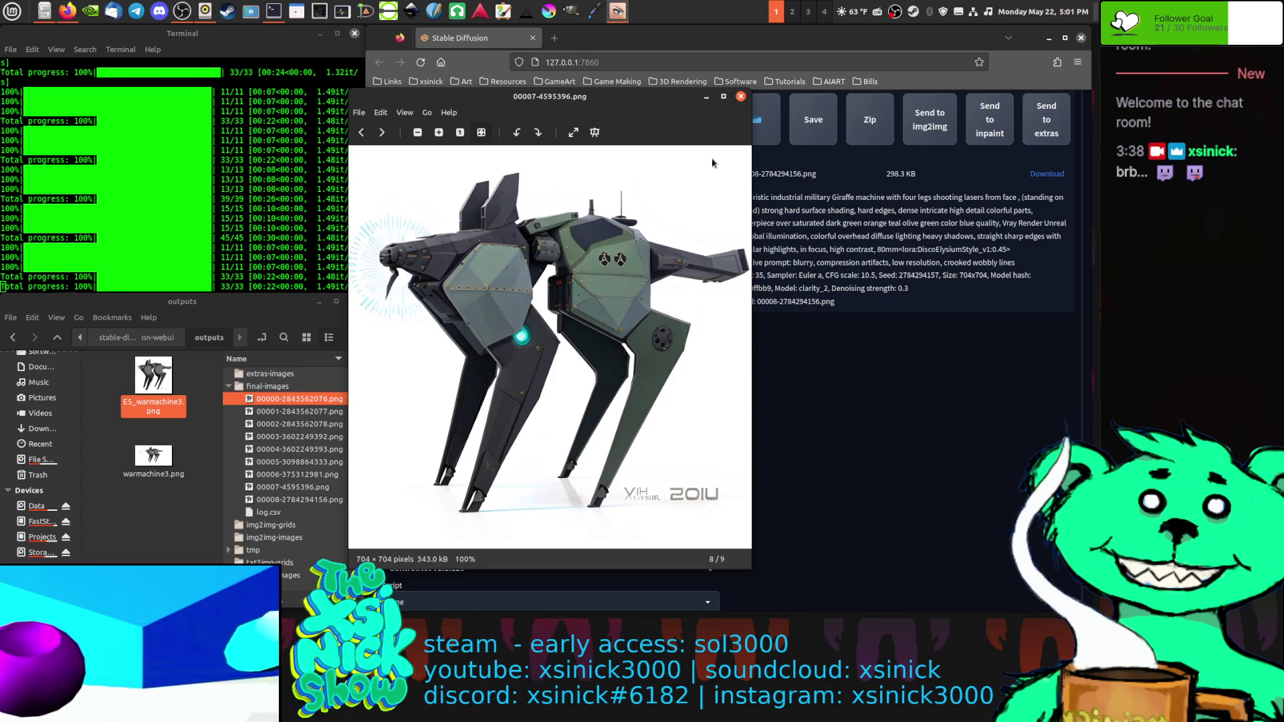
{"action": "left_click", "coordinate": [741, 99]}
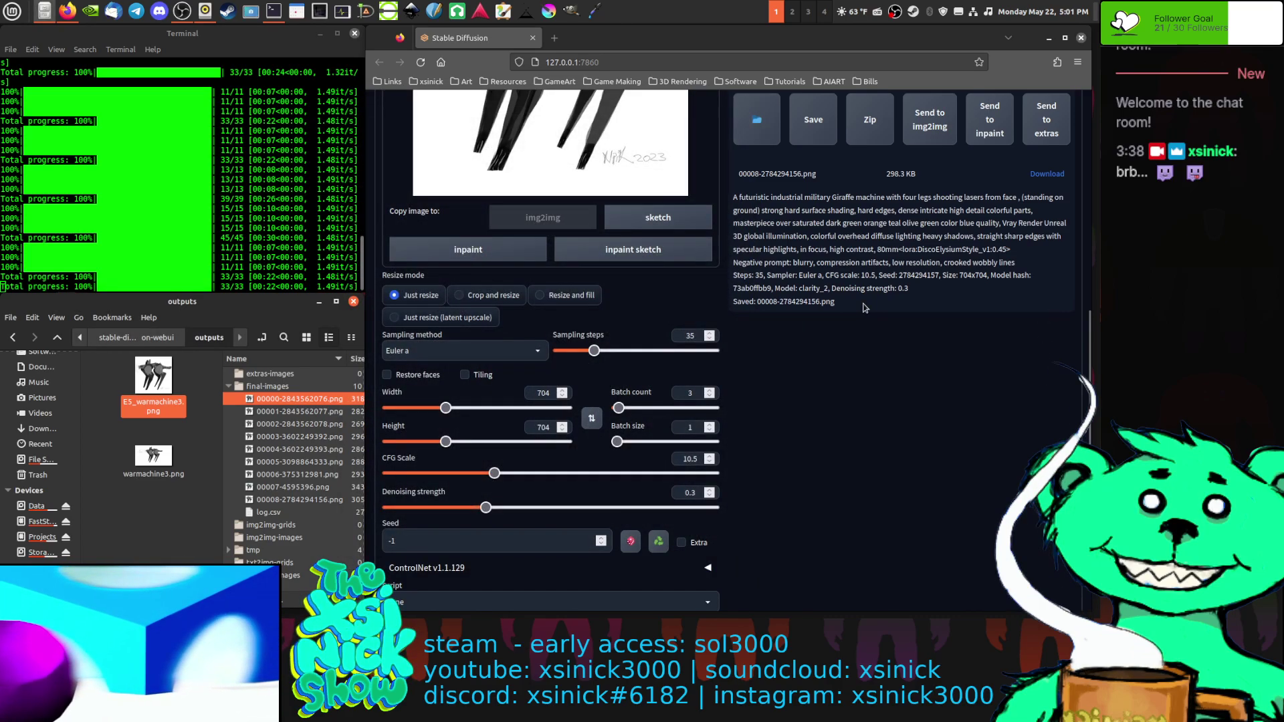
{"action": "scroll", "coordinate": [847, 441], "scroll_direction": "up", "scroll_amount": 5}
{"action": "scroll", "coordinate": [847, 442], "scroll_direction": "up", "scroll_amount": 3}
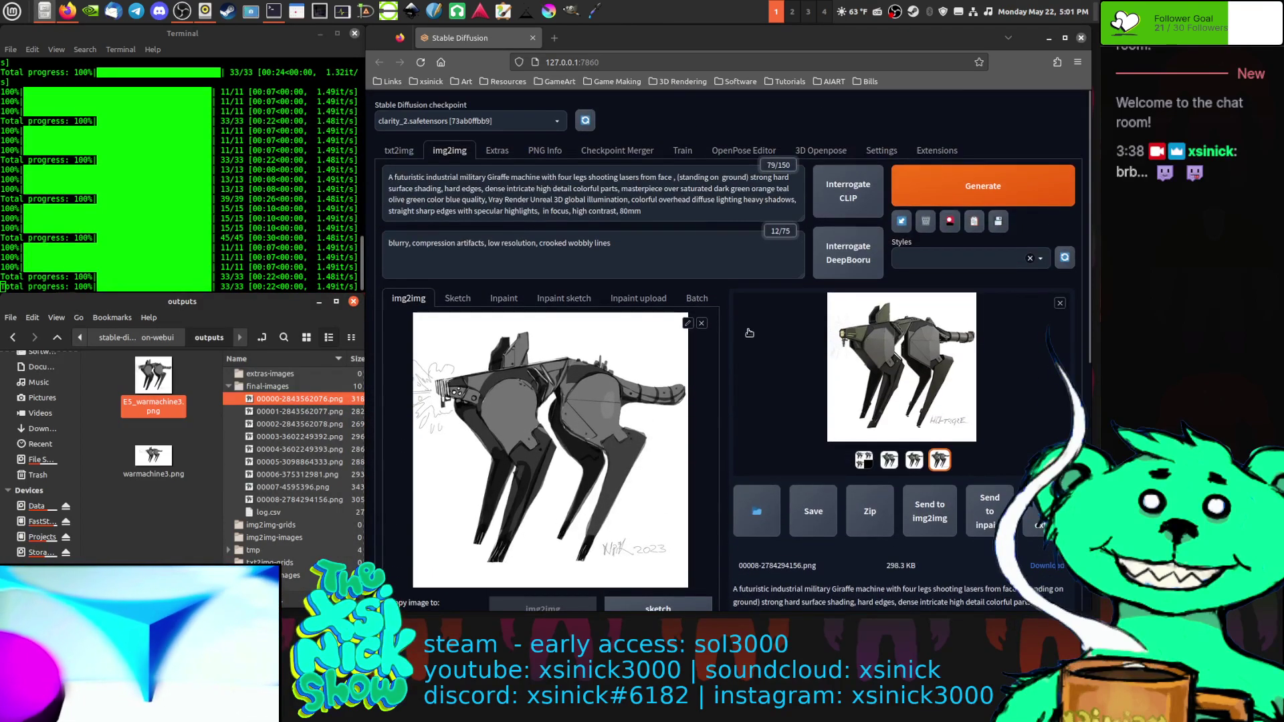
{"action": "scroll", "coordinate": [882, 421], "scroll_direction": "down", "scroll_amount": 5}
{"action": "scroll", "coordinate": [882, 422], "scroll_direction": "up", "scroll_amount": 2}
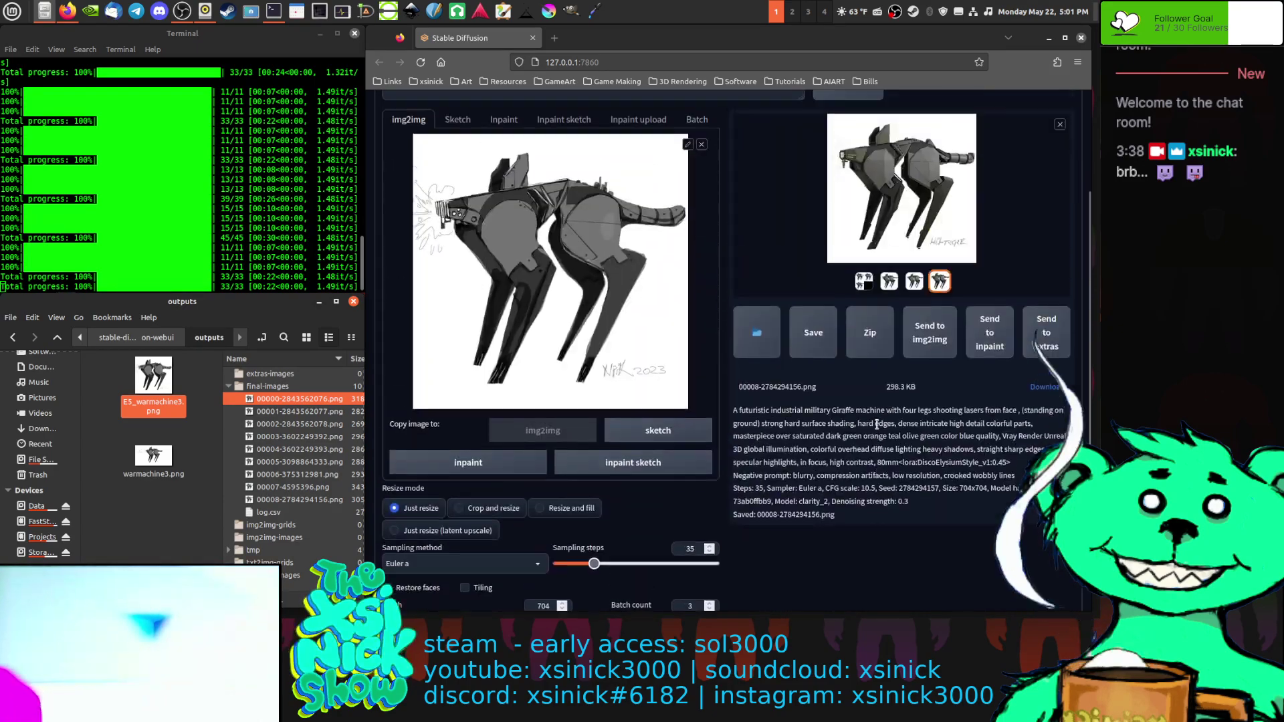
{"action": "scroll", "coordinate": [872, 429], "scroll_direction": "up", "scroll_amount": 3}
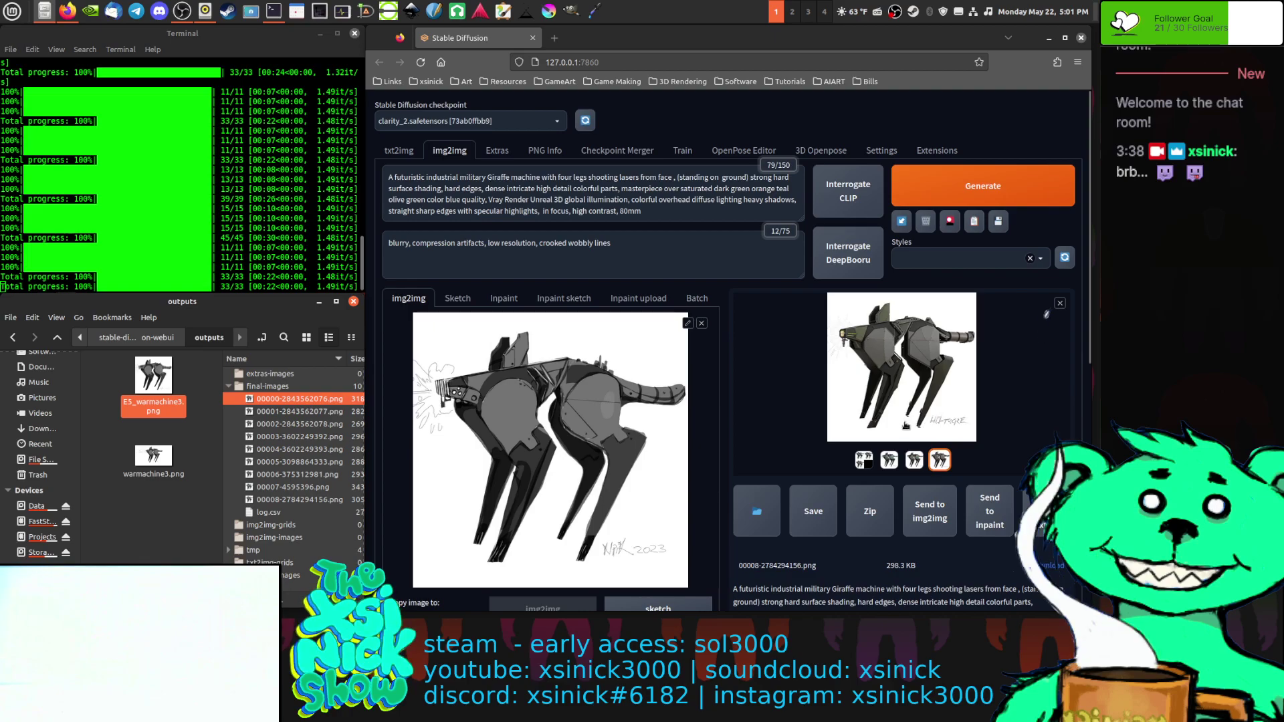
{"action": "scroll", "coordinate": [802, 422], "scroll_direction": "down", "scroll_amount": 2}
{"action": "scroll", "coordinate": [662, 411], "scroll_direction": "down", "scroll_amount": 3}
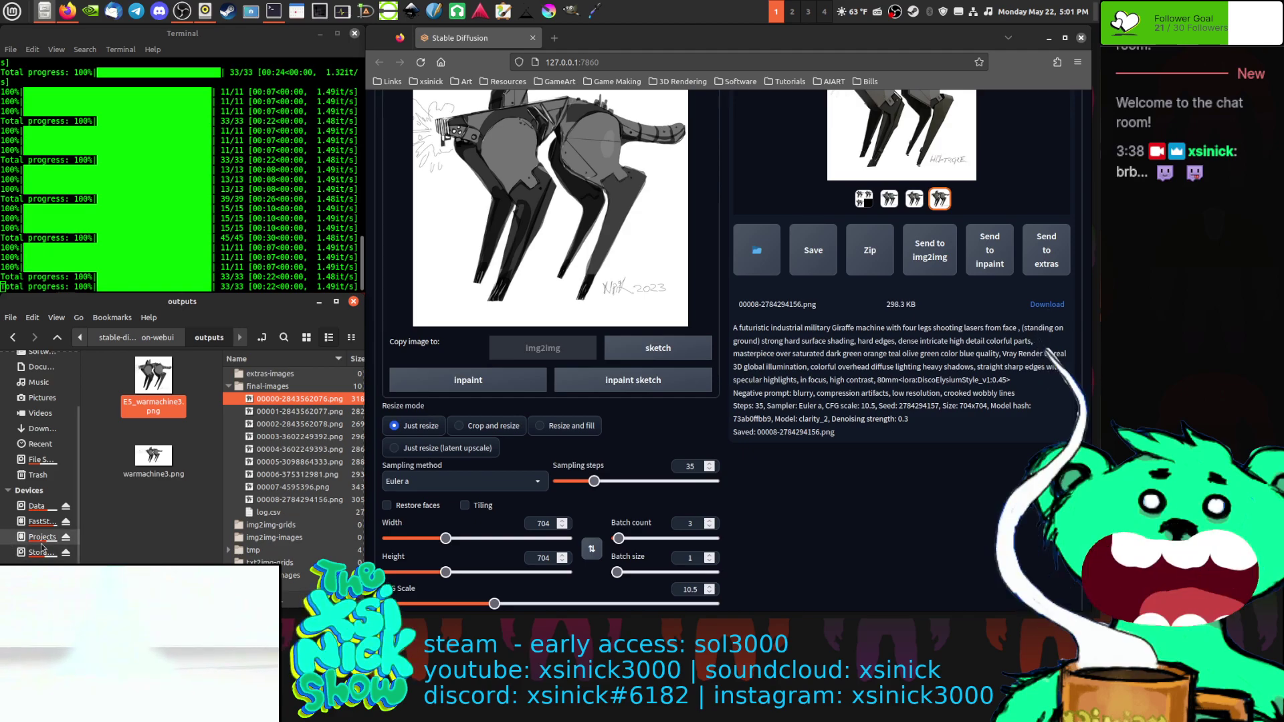
{"action": "scroll", "coordinate": [607, 502], "scroll_direction": "up", "scroll_amount": 4}
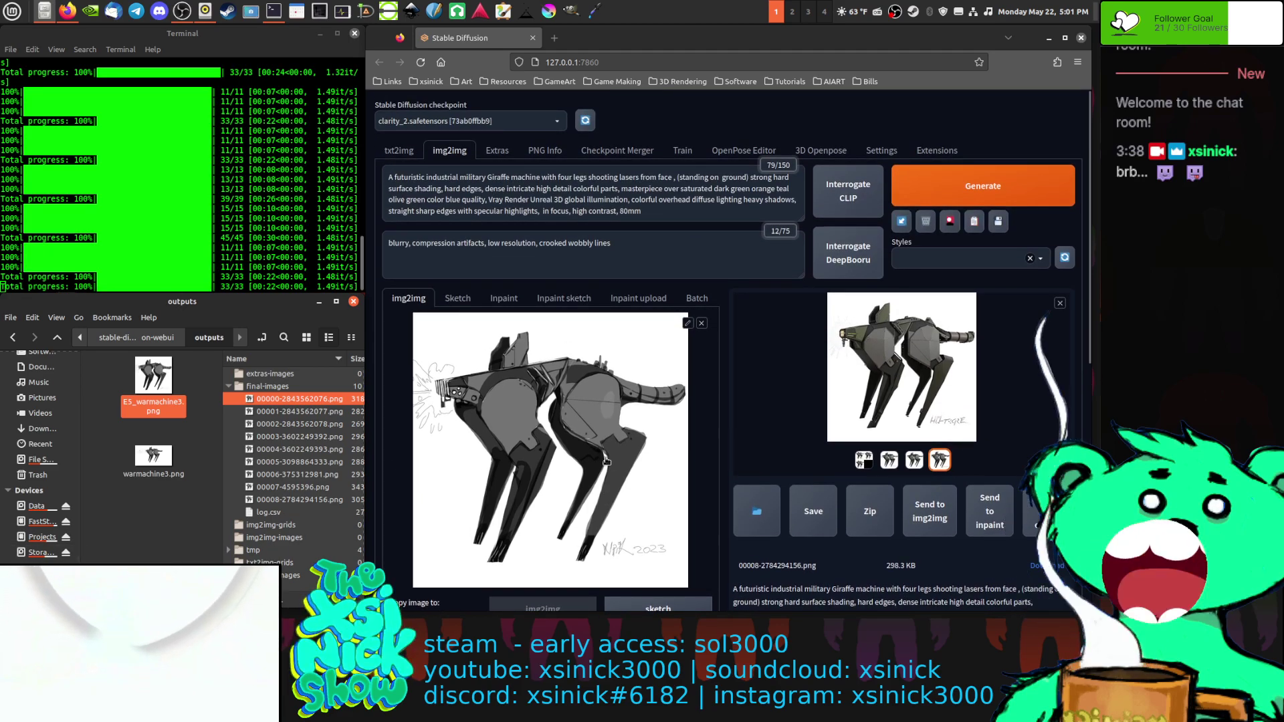
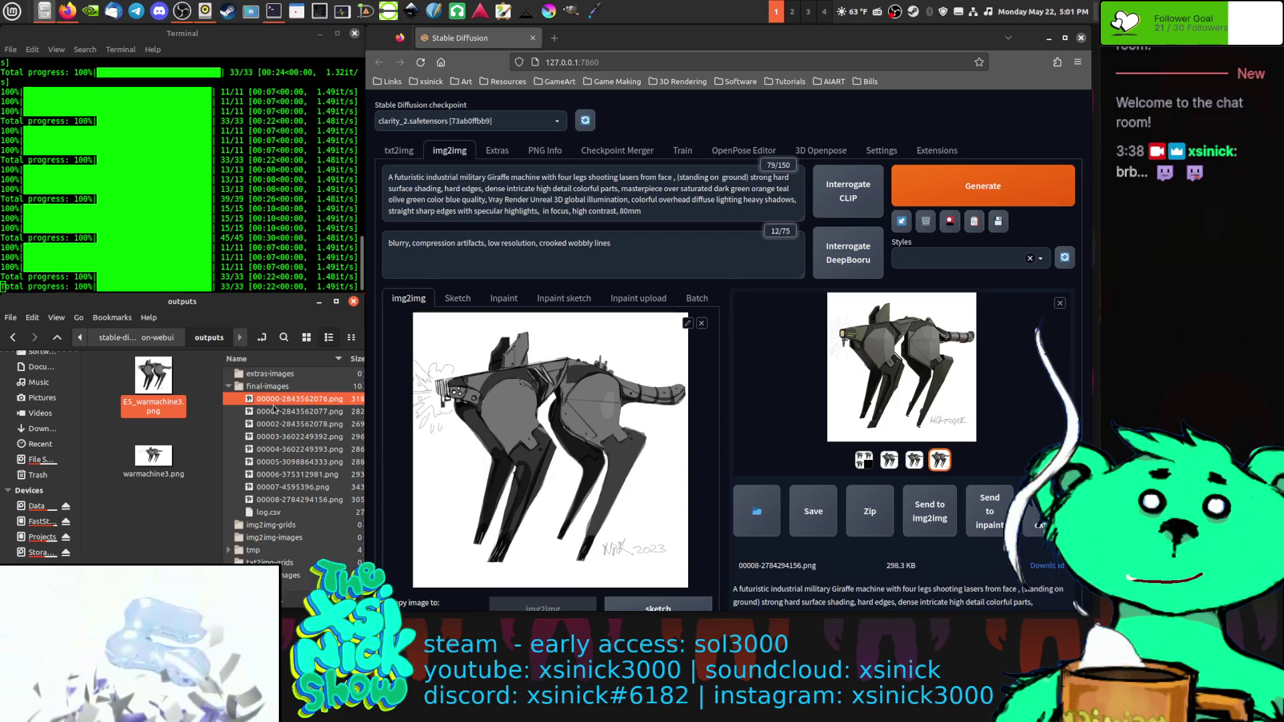
Copy the nine final-images renders 00000–00008 into the 5_warmachine folder C
{"action": "left_click", "coordinate": [128, 353]}
{"action": "key", "text": "alt+Up"}
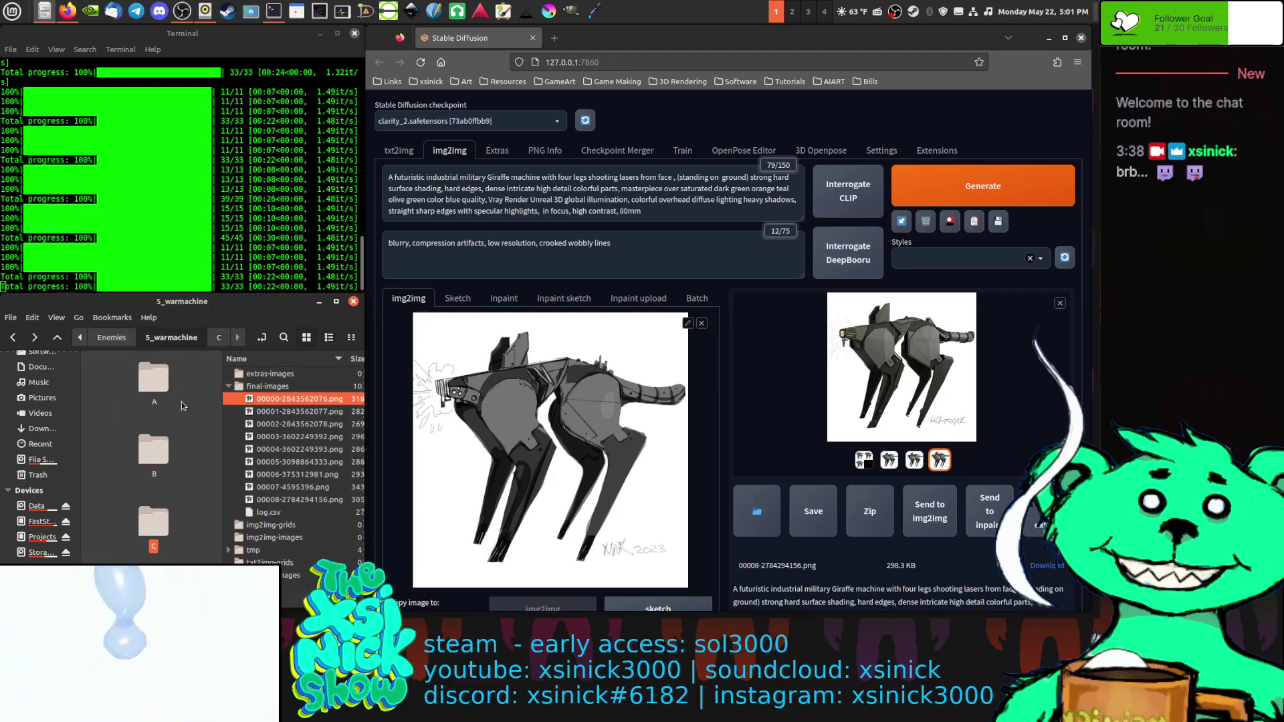
{"action": "double_click", "coordinate": [159, 525]}
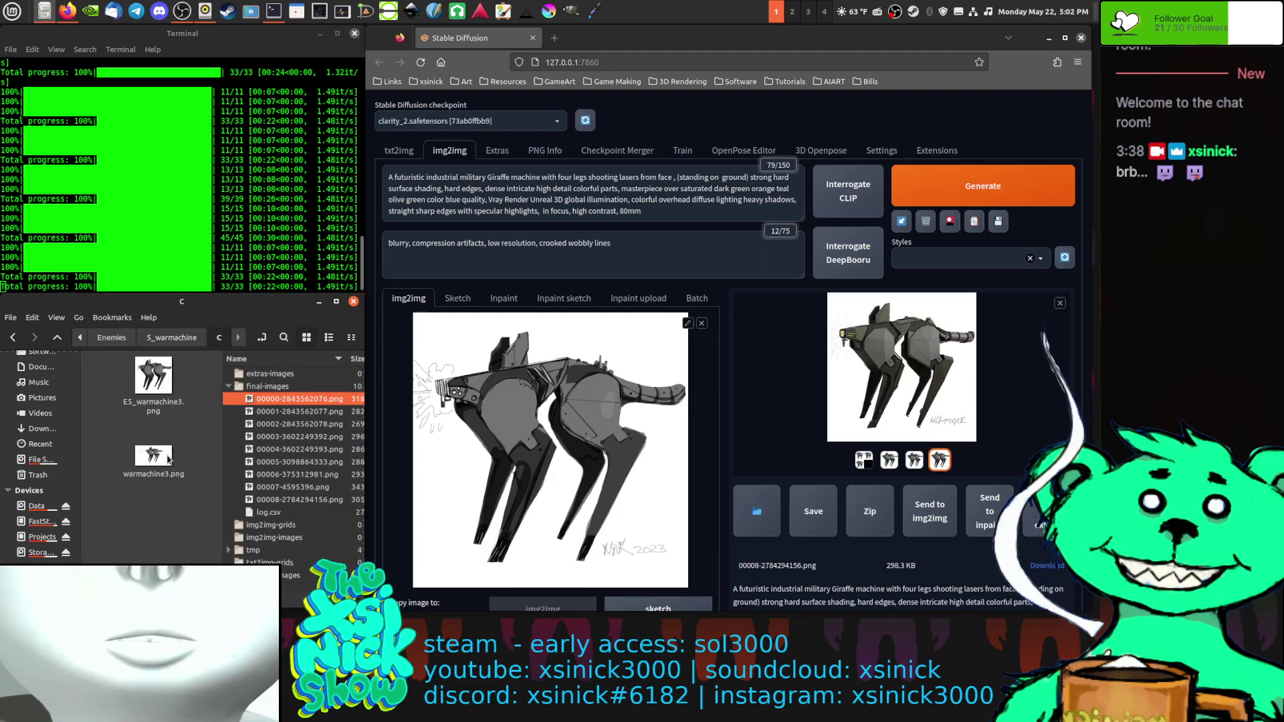
{"action": "left_click", "coordinate": [302, 501]}
{"action": "left_click", "coordinate": [302, 500]}
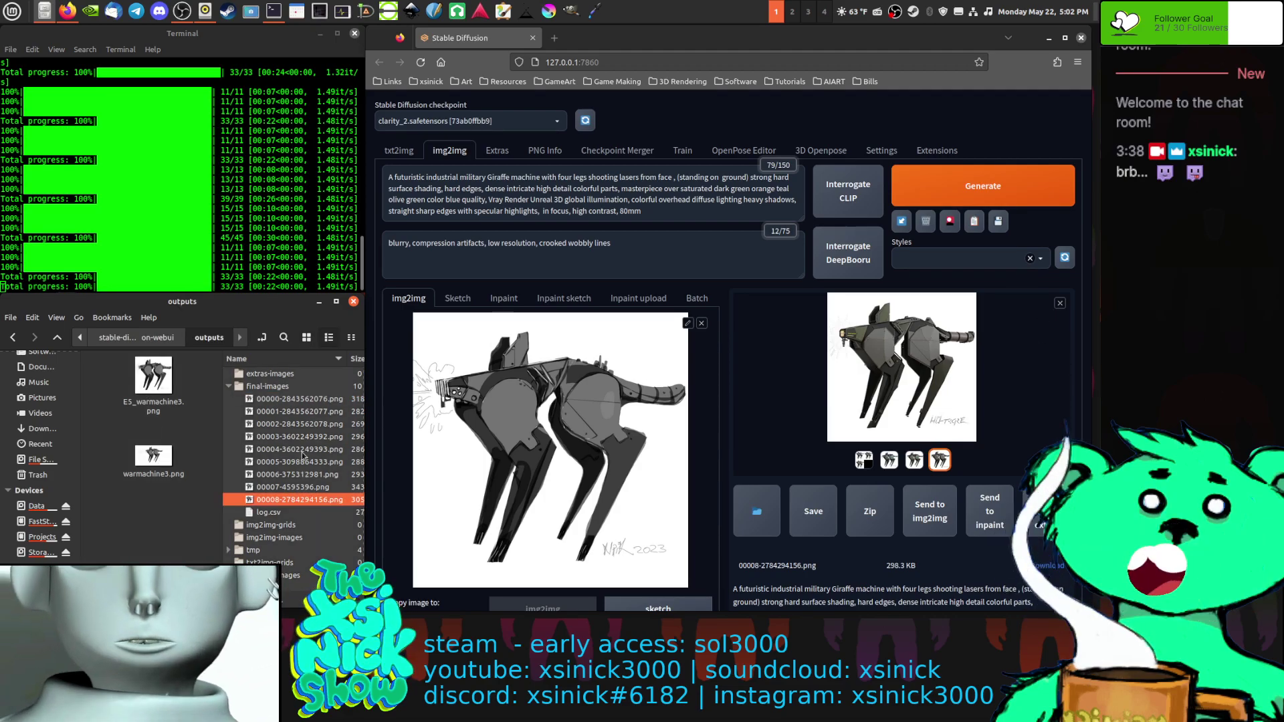
{"action": "left_click", "coordinate": [310, 402], "text": "shift"}
{"action": "left_click_drag", "start_coordinate": [254, 446], "coordinate": [153, 462]}
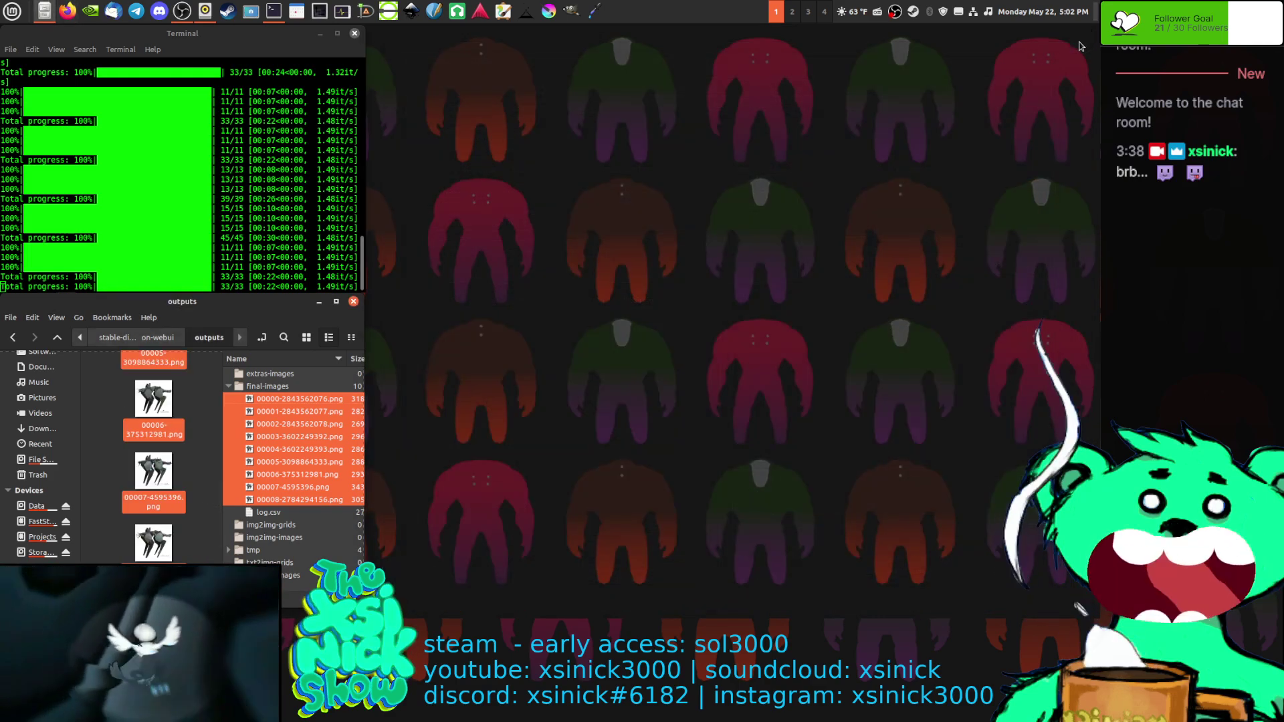
Minimize the Stable Diffusion browser and close the terminal window
{"action": "left_click", "coordinate": [1049, 38]}
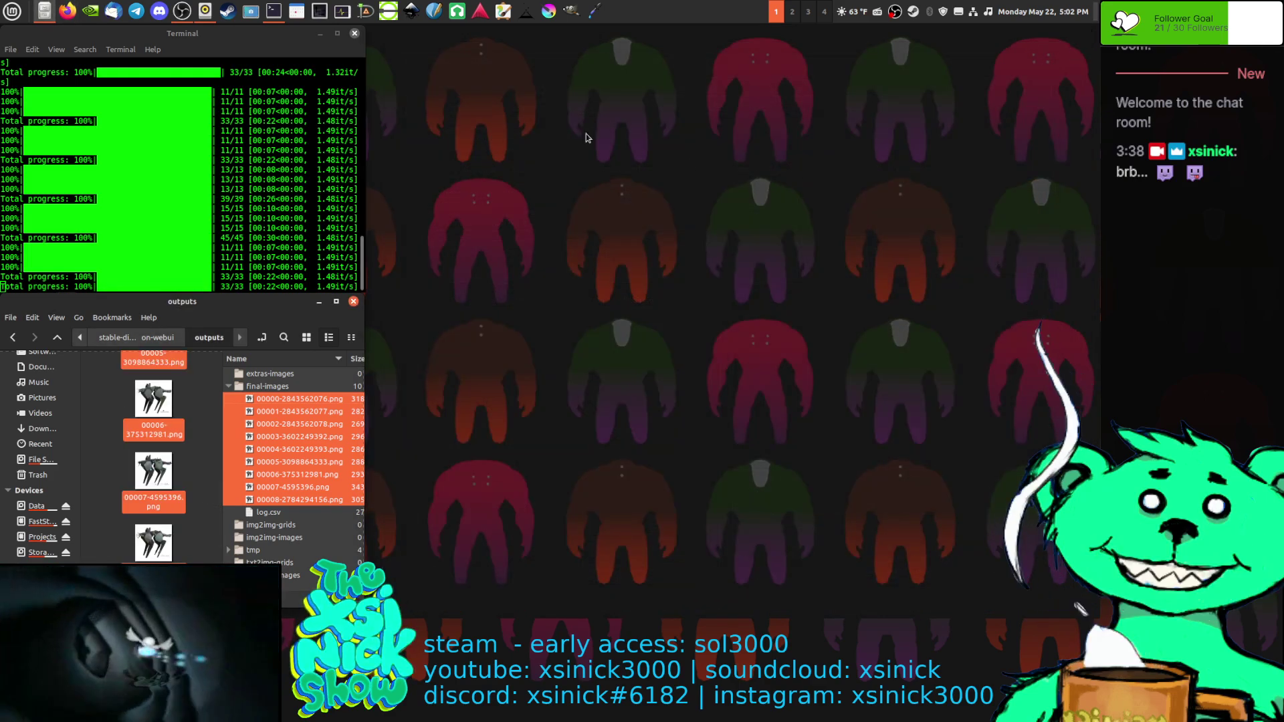
{"action": "left_click", "coordinate": [355, 32]}
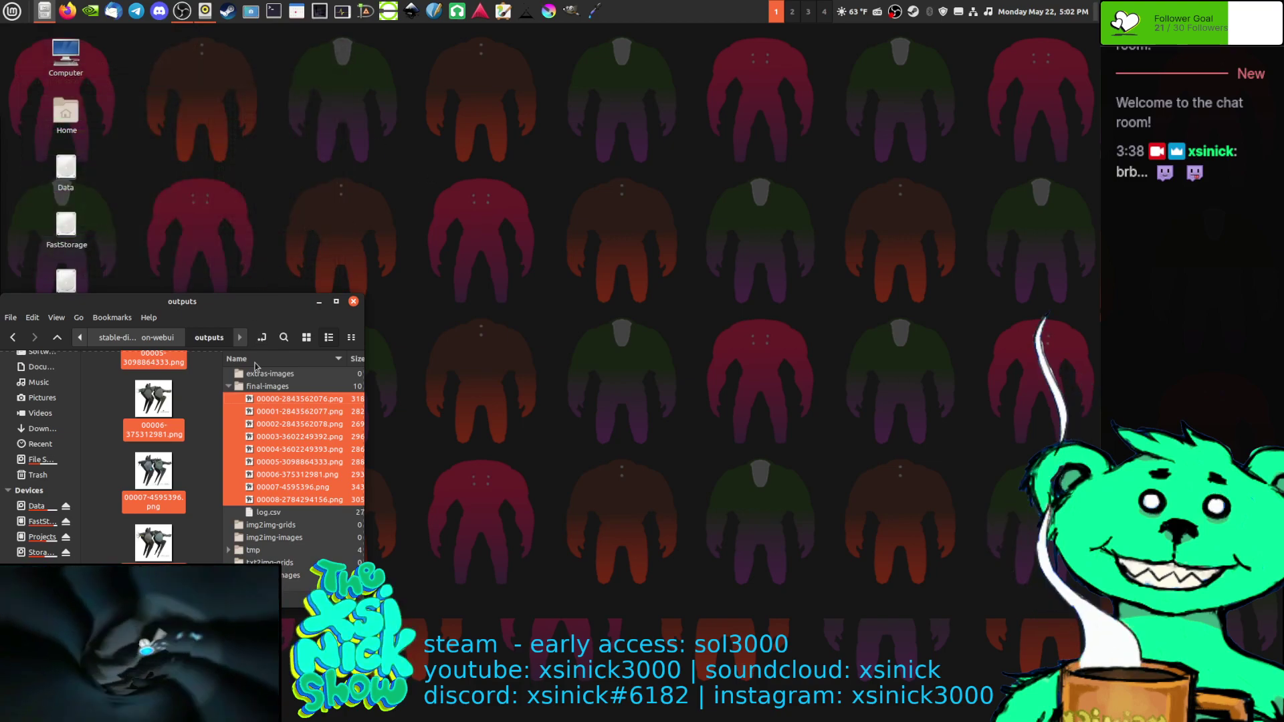
{"action": "mouse_move", "coordinate": [228, 481]}
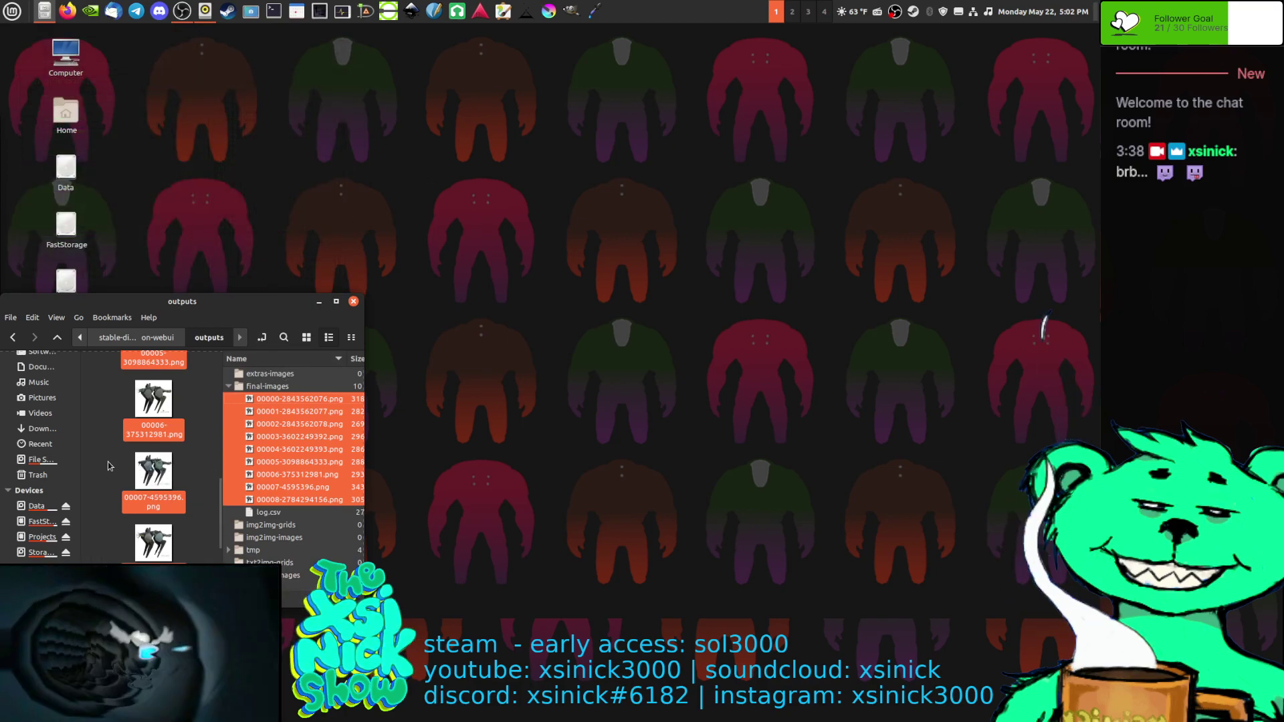
{"action": "scroll", "coordinate": [184, 460], "scroll_direction": "up", "scroll_amount": 3}
{"action": "scroll", "coordinate": [190, 465], "scroll_direction": "up", "scroll_amount": 3}
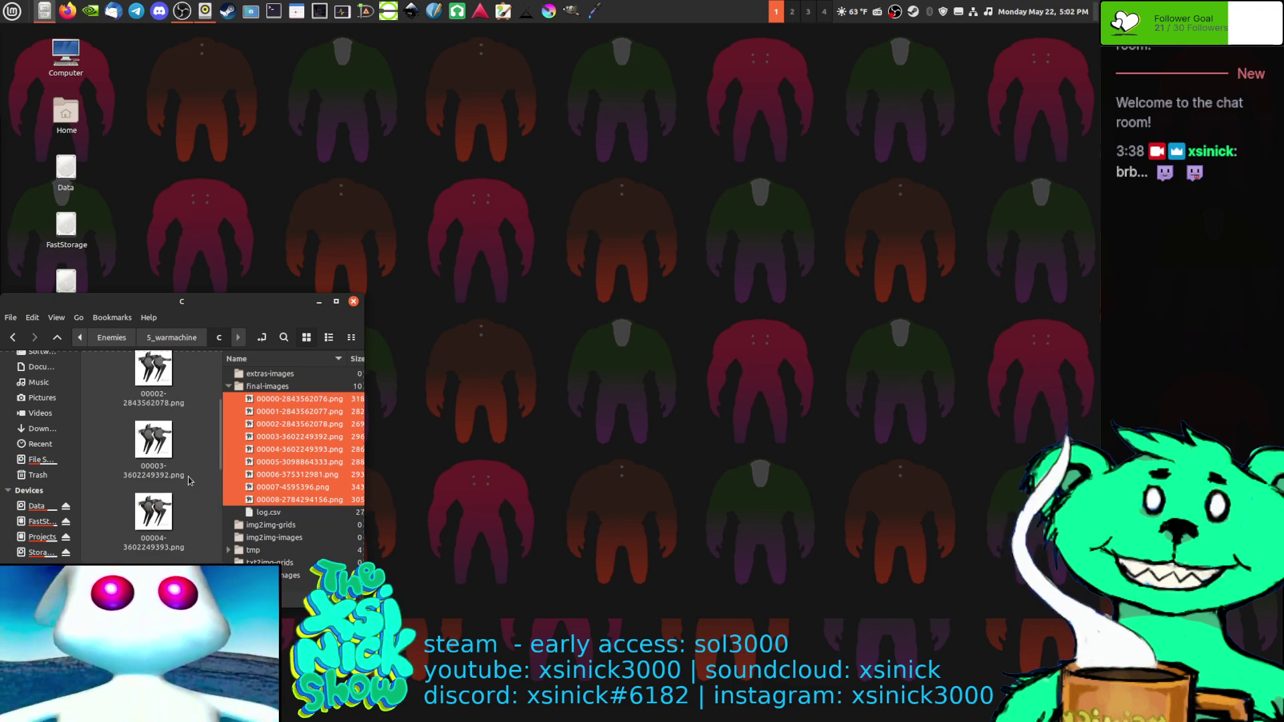
{"action": "scroll", "coordinate": [187, 476], "scroll_direction": "up", "scroll_amount": 3}
{"action": "scroll", "coordinate": [188, 483], "scroll_direction": "up", "scroll_amount": 3}
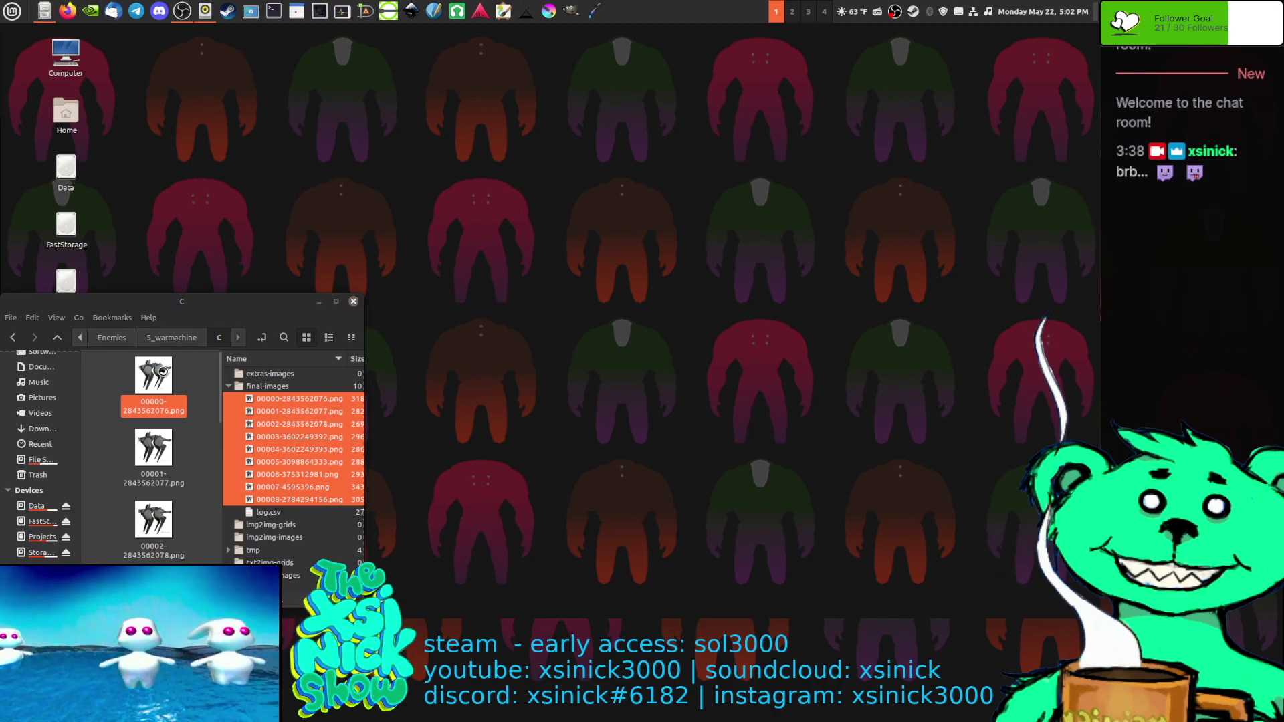
View folder C's render 00000-2843562076.png in a larger viewer on the right
{"action": "double_click", "coordinate": [163, 372]}
{"action": "left_click_drag", "start_coordinate": [668, 99], "coordinate": [739, 57]}
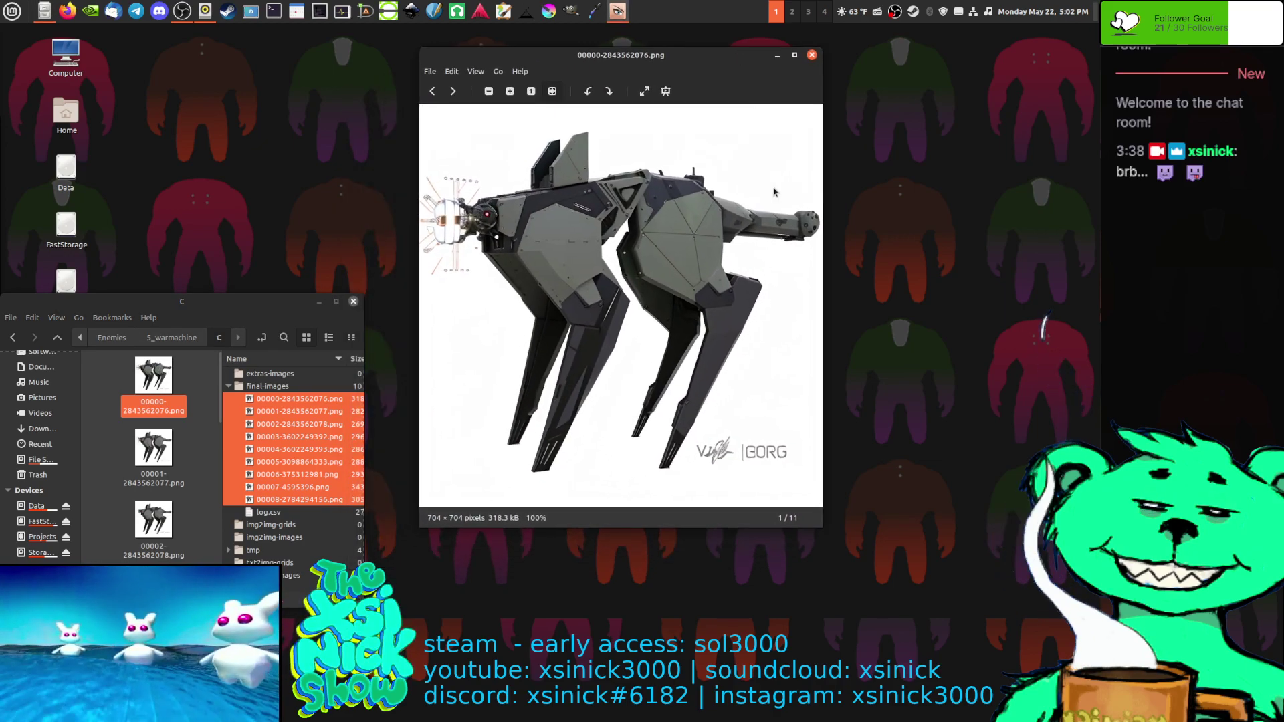
{"action": "left_click_drag", "start_coordinate": [816, 529], "coordinate": [926, 564]}
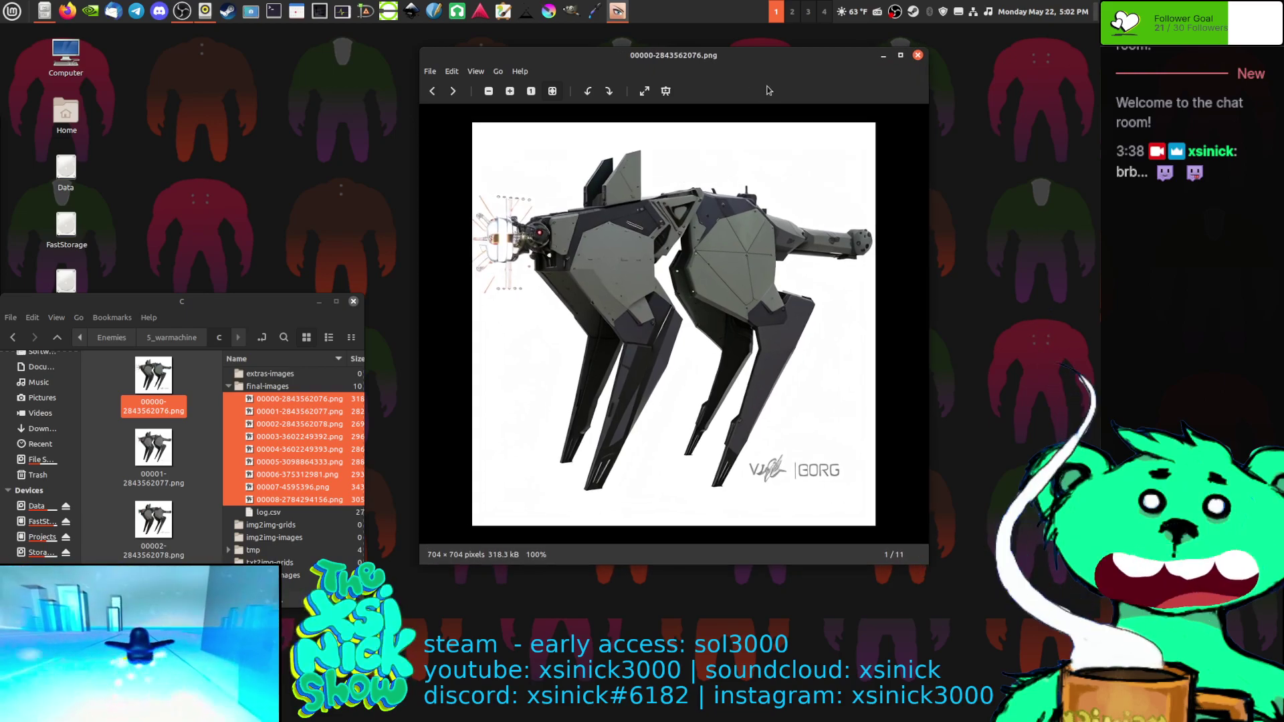
{"action": "mouse_move", "coordinate": [768, 84]}
{"action": "left_mouse_down"}
{"action": "mouse_move", "coordinate": [935, 124]}
{"action": "mouse_move", "coordinate": [938, 82]}
{"action": "left_mouse_up"}
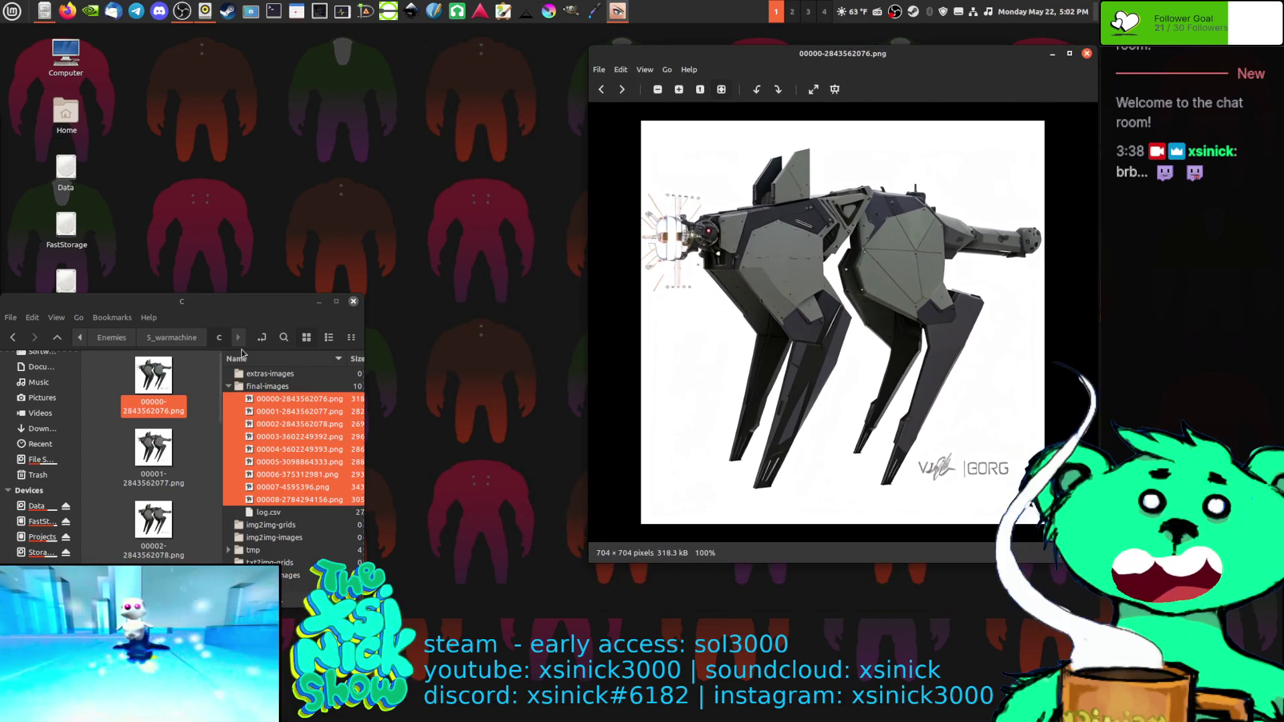
Open folder B's first raw_generated image in a second viewer beside the first
{"action": "left_click", "coordinate": [176, 342]}
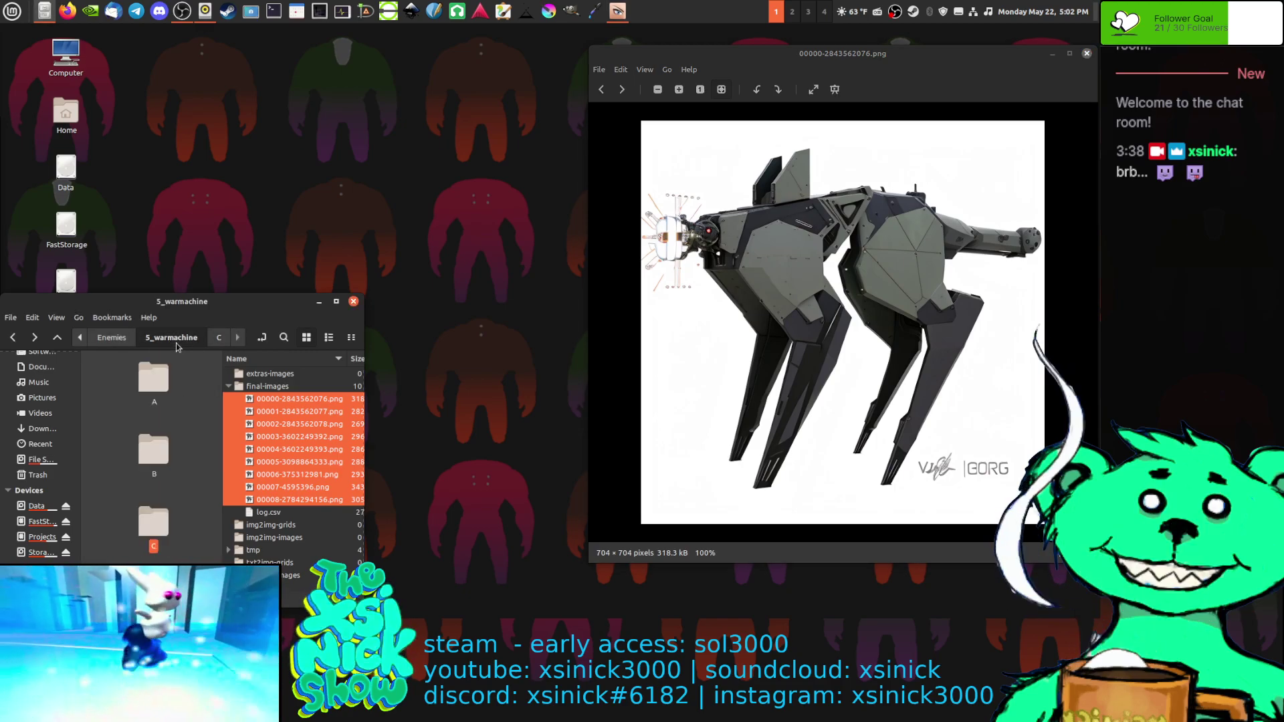
{"action": "double_click", "coordinate": [150, 454]}
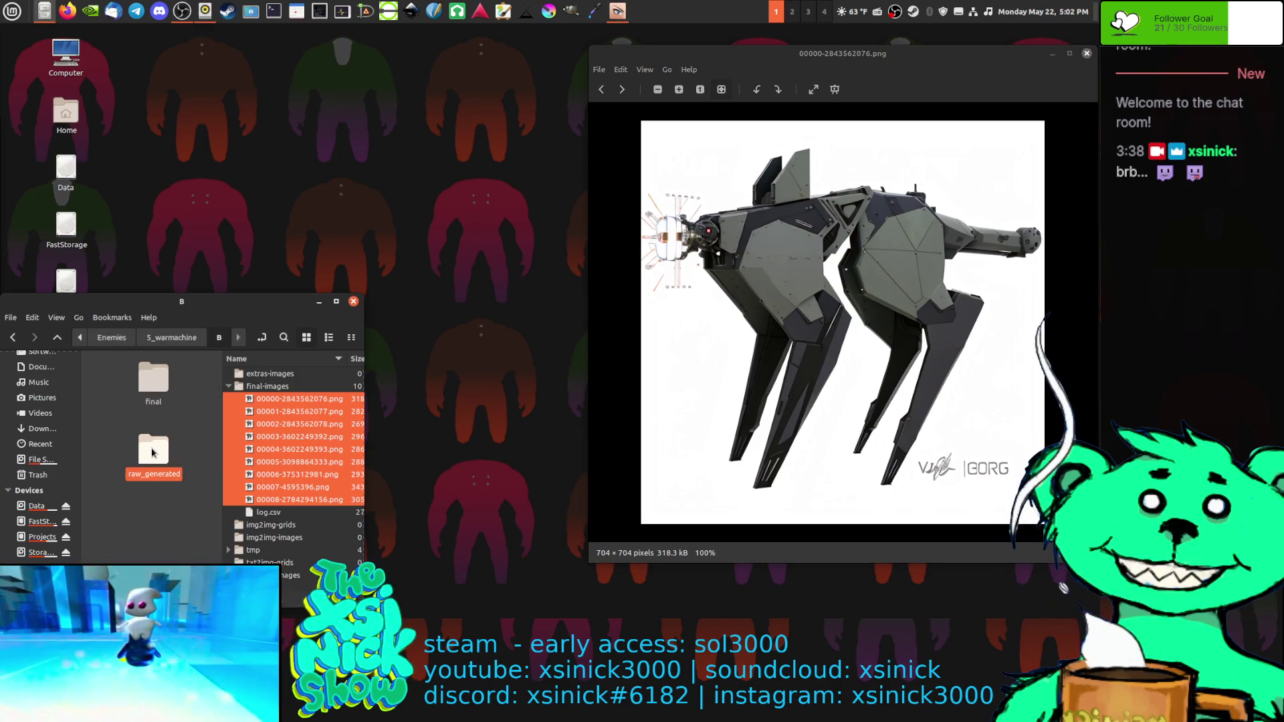
{"action": "double_click", "coordinate": [153, 452]}
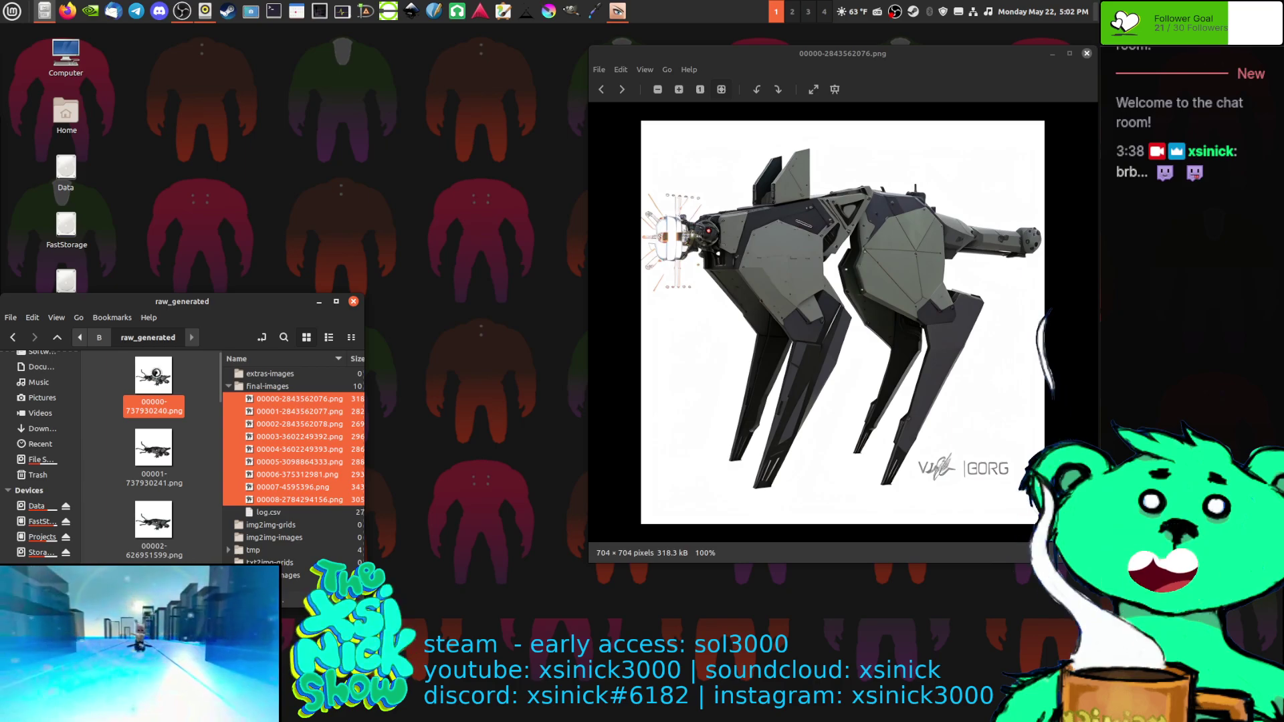
{"action": "left_click_drag", "start_coordinate": [658, 143], "coordinate": [479, 65]}
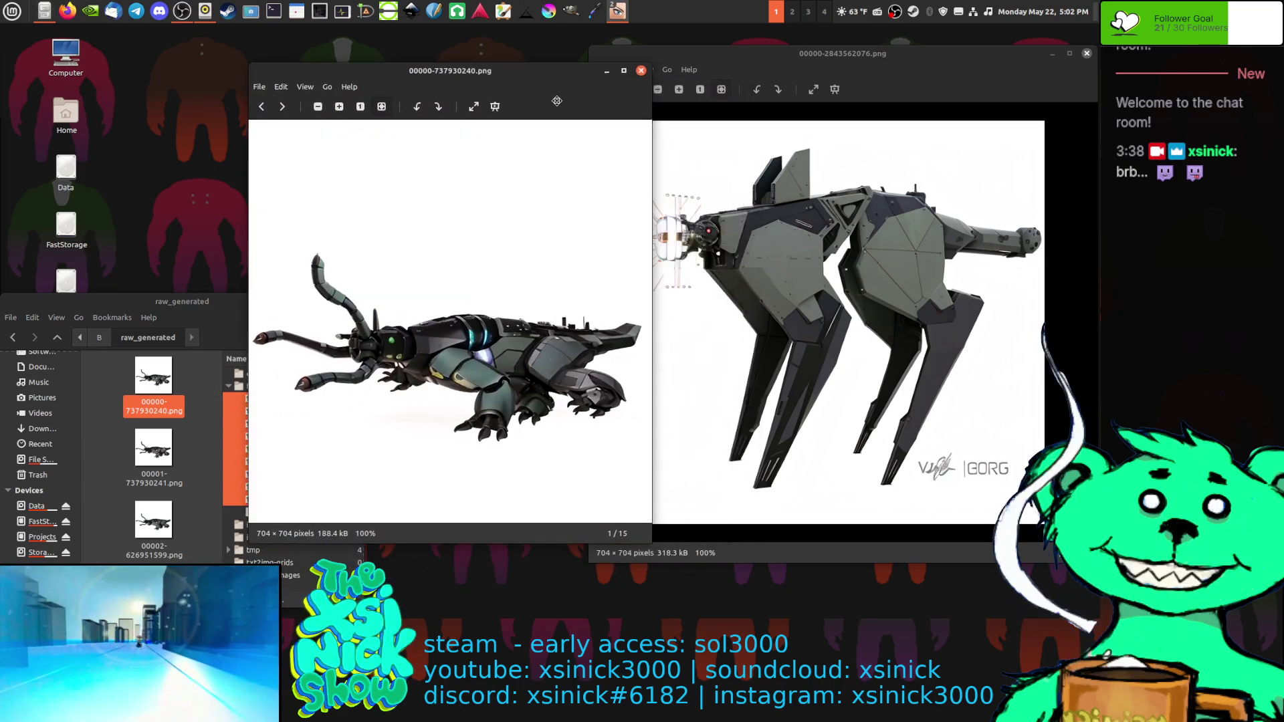
Browse the raw_generated images forward to 00012-1381899432.png, 13 of 15
{"action": "left_click", "coordinate": [209, 67]}
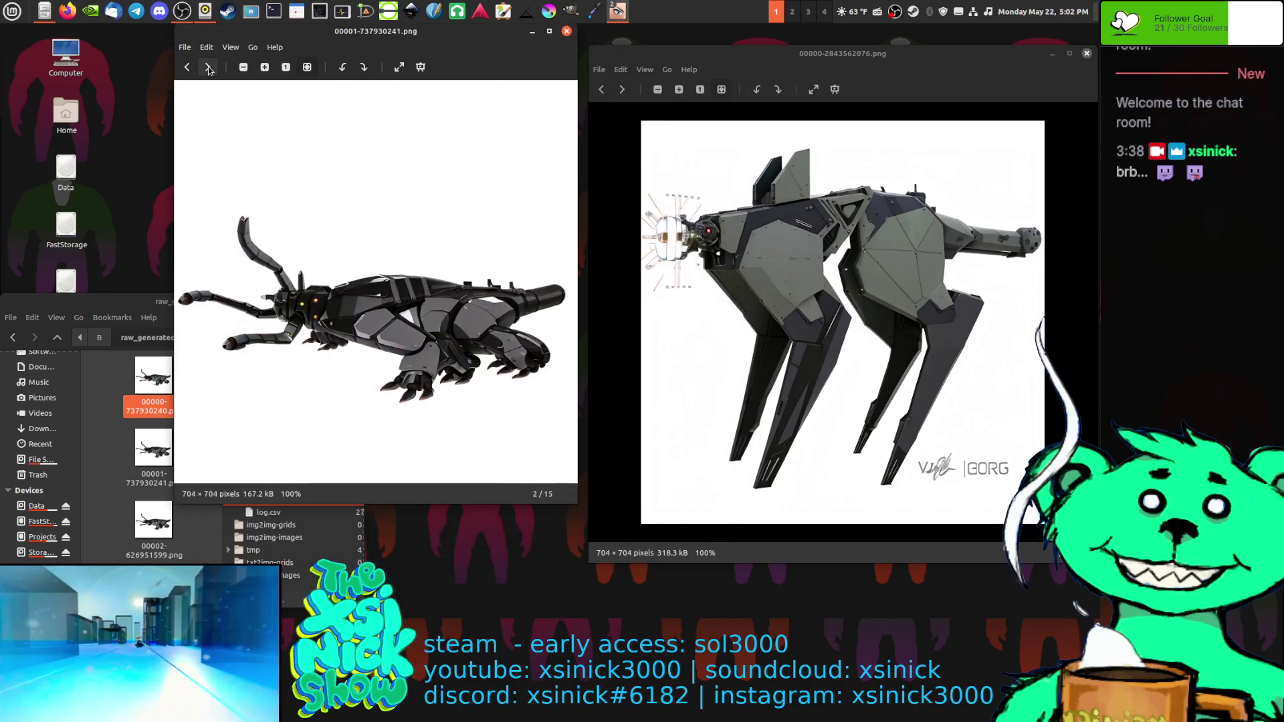
{"action": "left_click", "coordinate": [209, 67]}
{"action": "left_click", "coordinate": [209, 67]}
{"action": "left_click", "coordinate": [209, 68]}
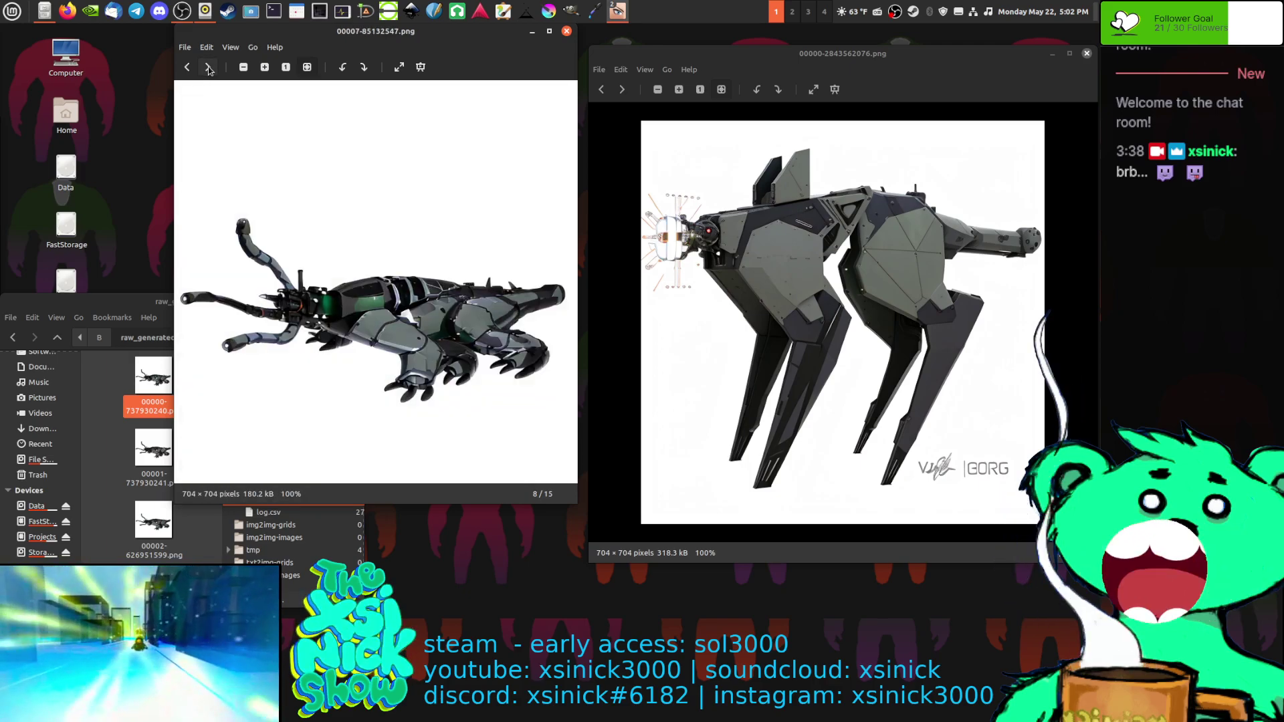
{"action": "left_click", "coordinate": [209, 67]}
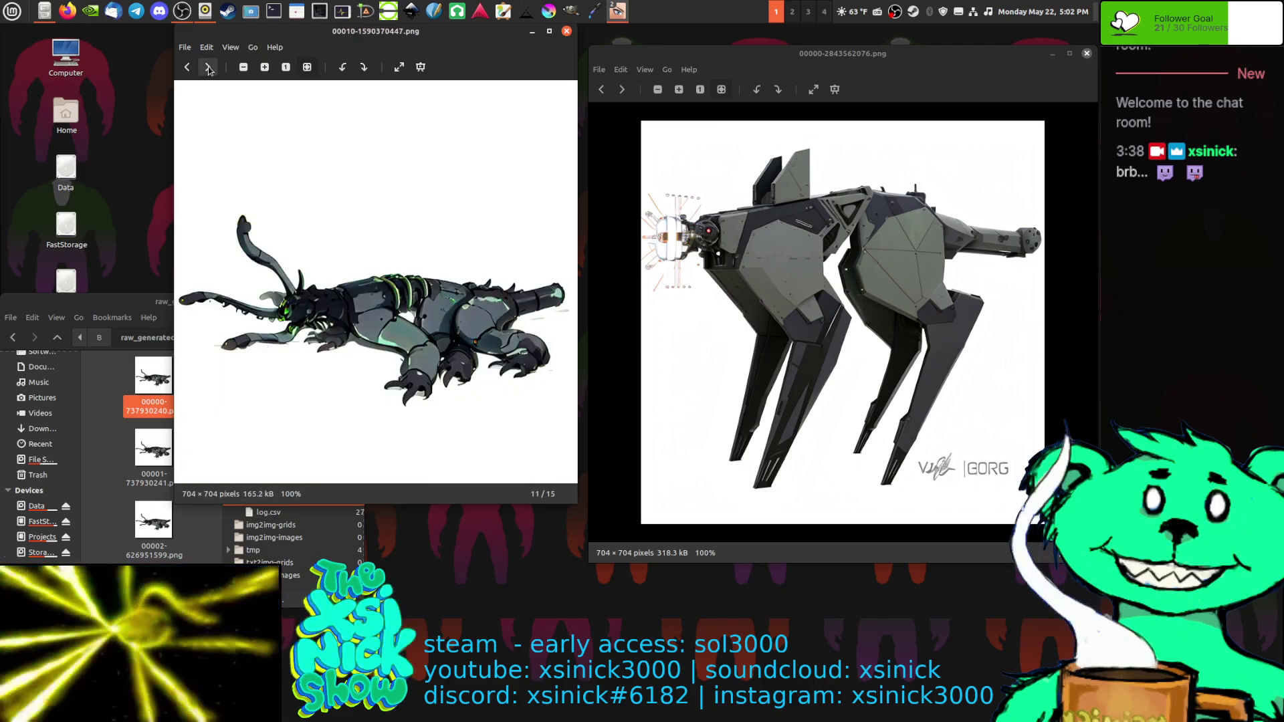
{"action": "left_click", "coordinate": [209, 67]}
{"action": "left_click", "coordinate": [209, 67]}
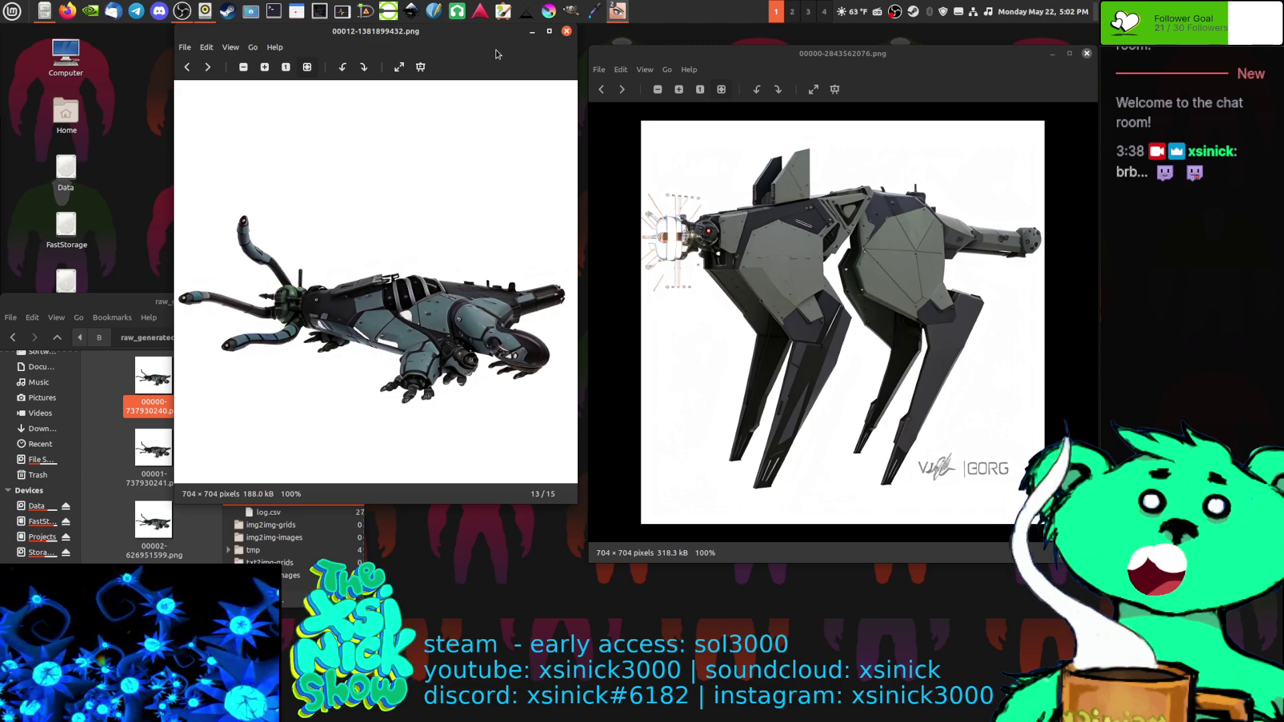
Reposition, zoom and pan the second viewer's raw render, then open B's final folder
{"action": "left_click_drag", "start_coordinate": [492, 52], "coordinate": [570, 79]}
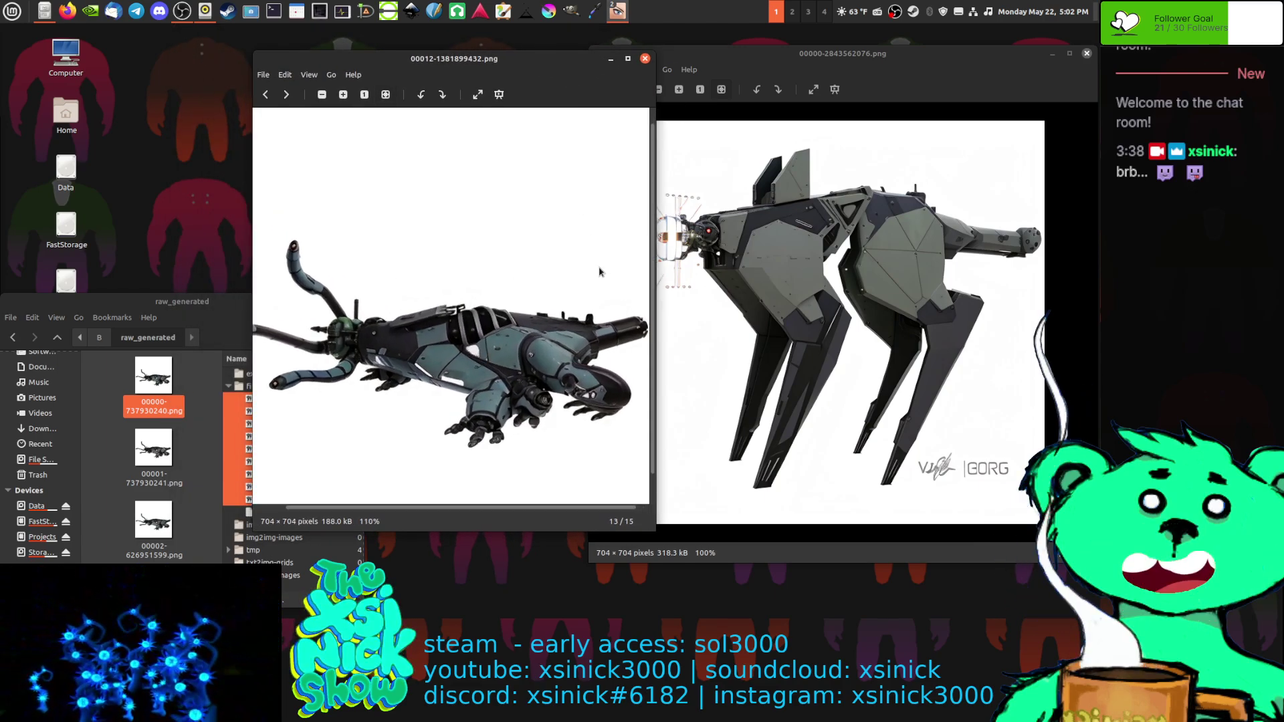
{"action": "scroll", "coordinate": [599, 272], "scroll_direction": "up", "scroll_amount": 2}
{"action": "scroll", "coordinate": [541, 328], "scroll_direction": "up", "scroll_amount": 2}
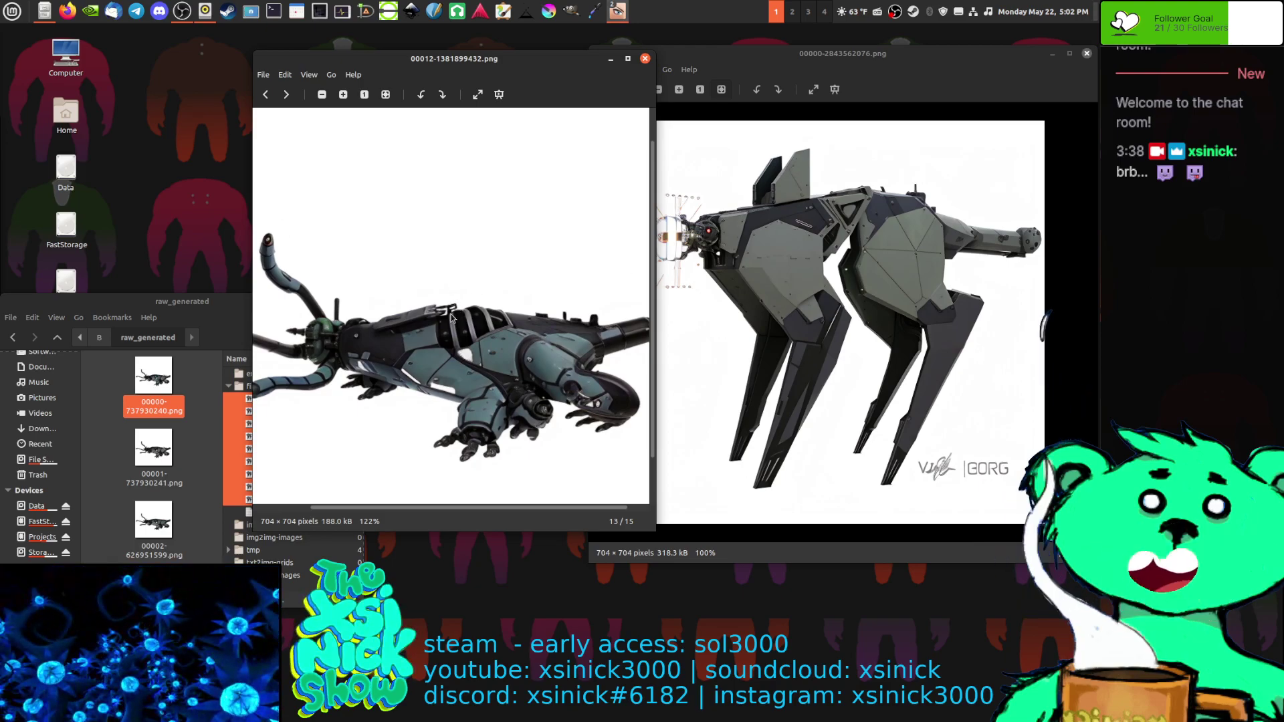
{"action": "mouse_move", "coordinate": [483, 316]}
{"action": "left_mouse_down"}
{"action": "mouse_move", "coordinate": [517, 289]}
{"action": "mouse_move", "coordinate": [482, 268]}
{"action": "left_mouse_up"}
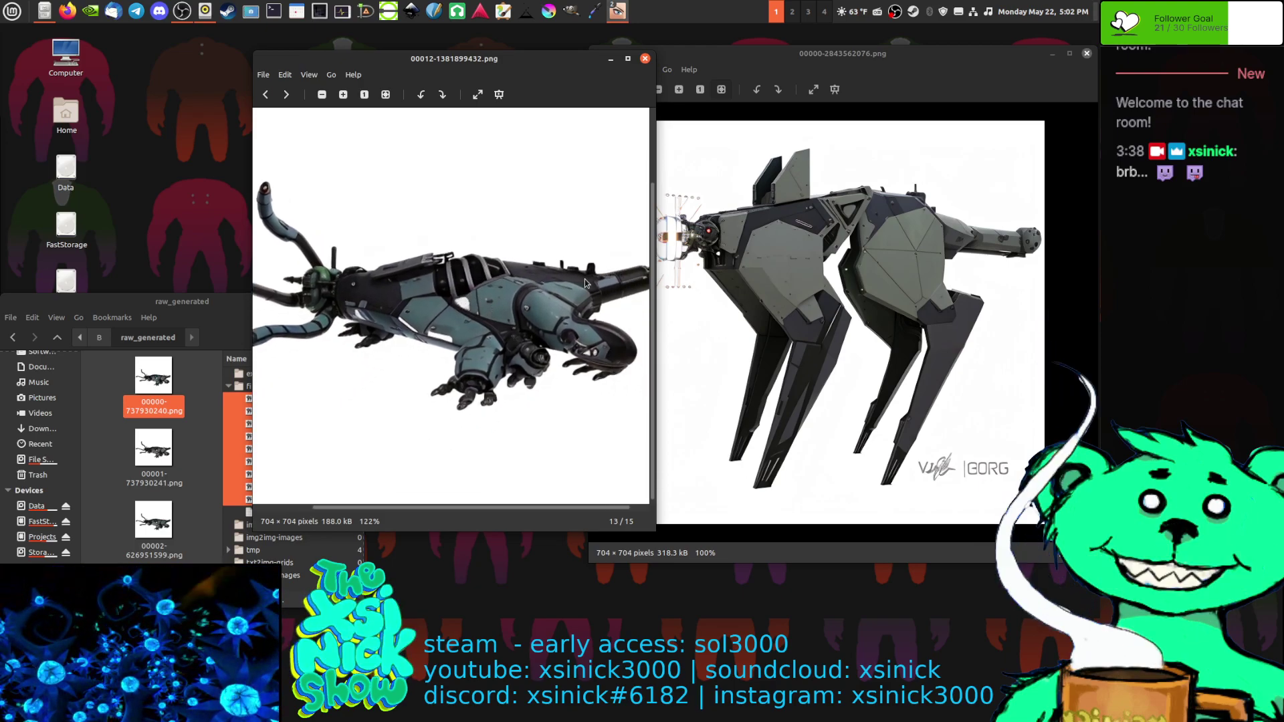
{"action": "left_click", "coordinate": [87, 358]}
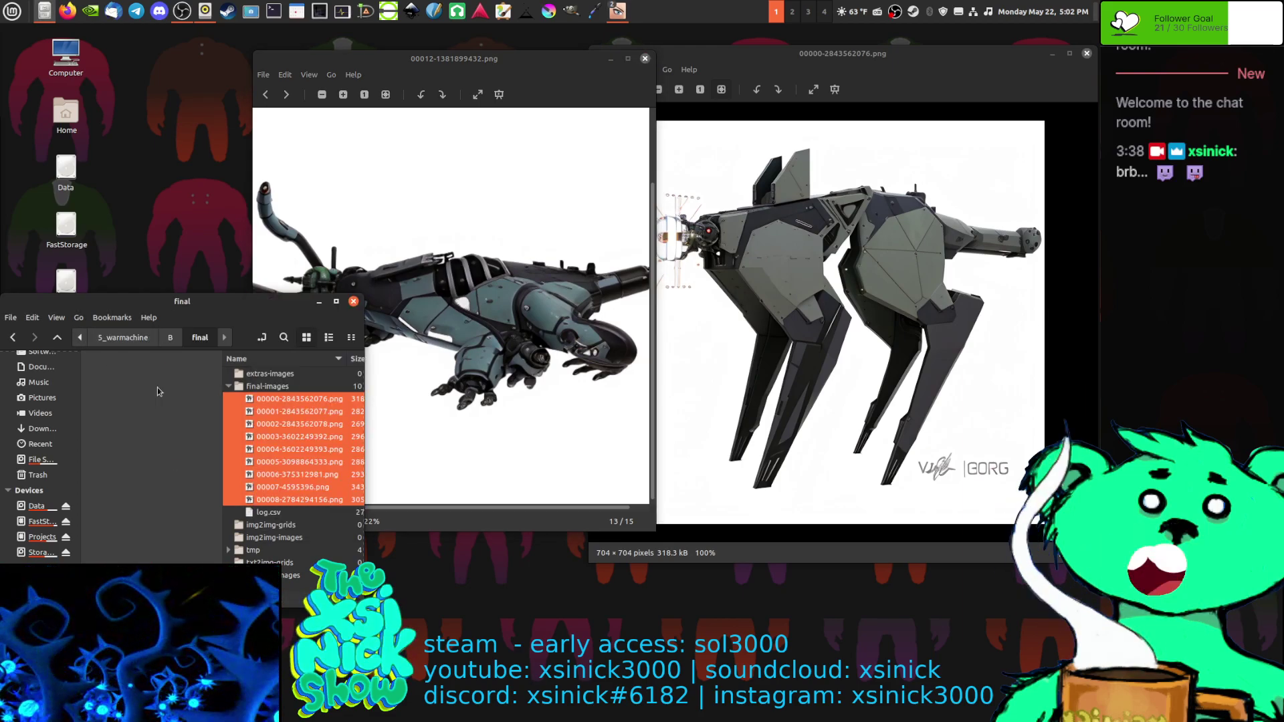
Open folder A's render 00026-530471934.png in a third viewer at the upper left
{"action": "key", "text": "alt+Left"}
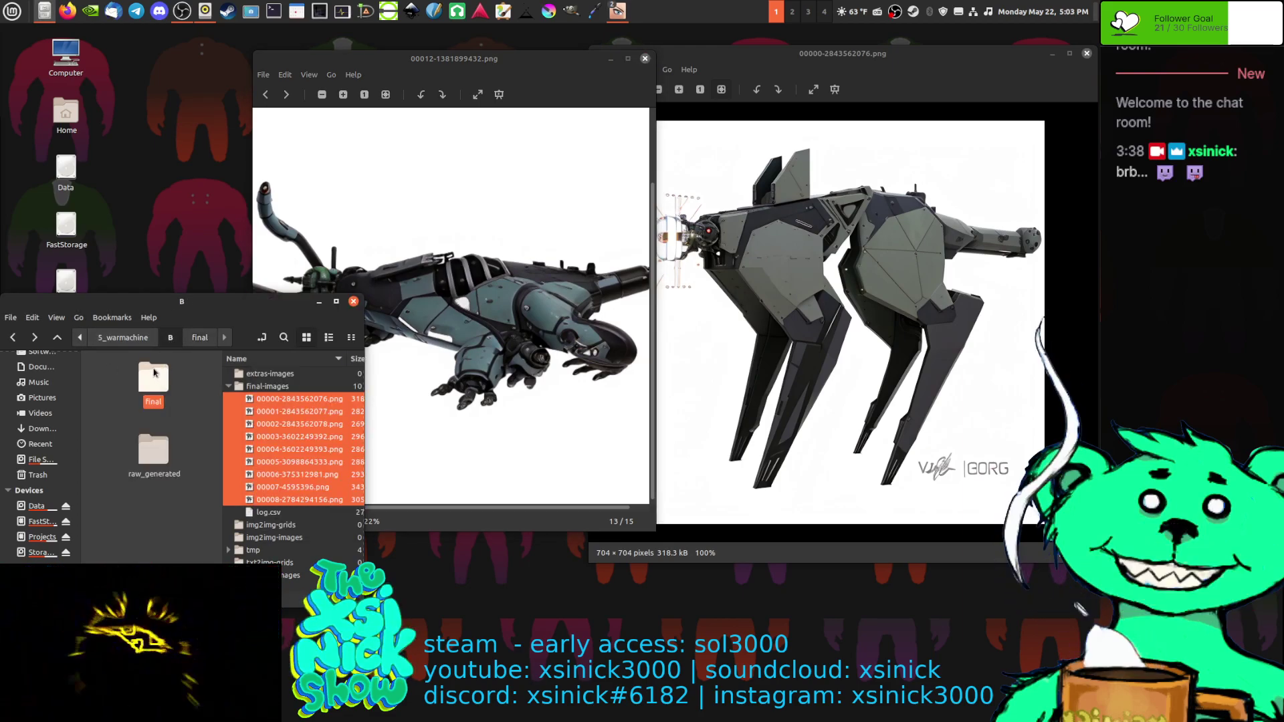
{"action": "left_click", "coordinate": [127, 338]}
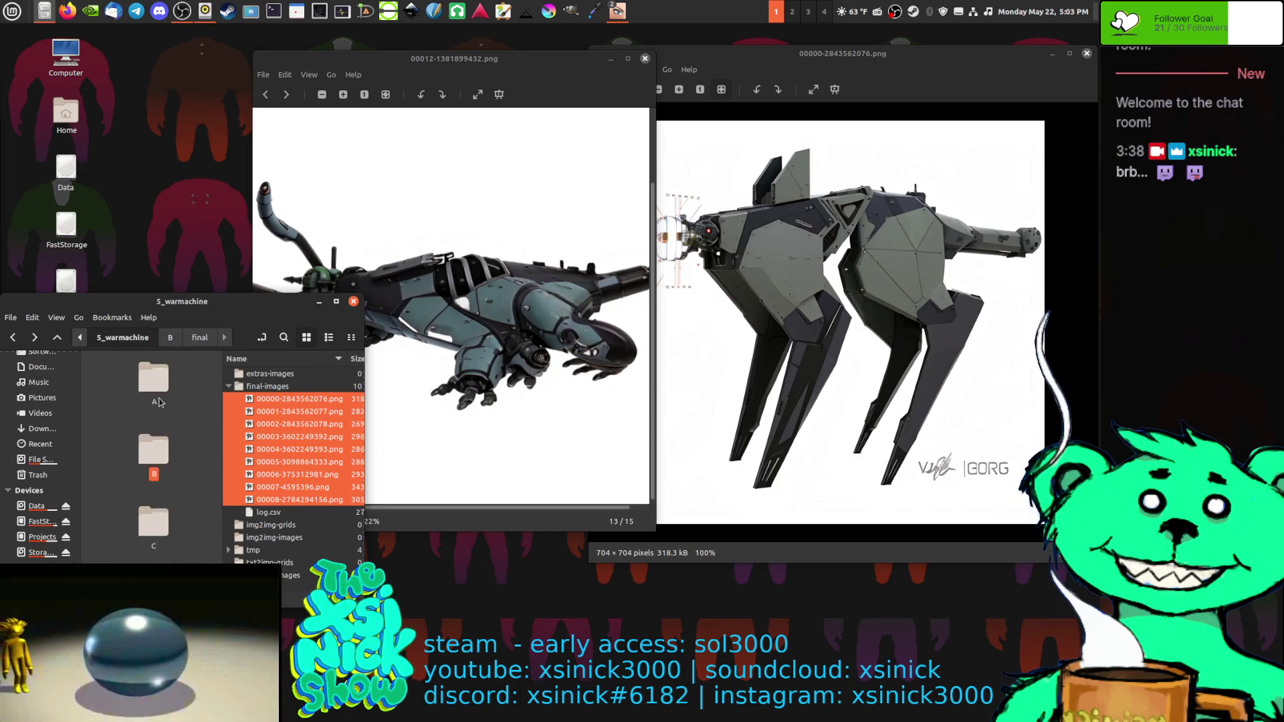
{"action": "double_click", "coordinate": [153, 378]}
{"action": "double_click", "coordinate": [155, 379]}
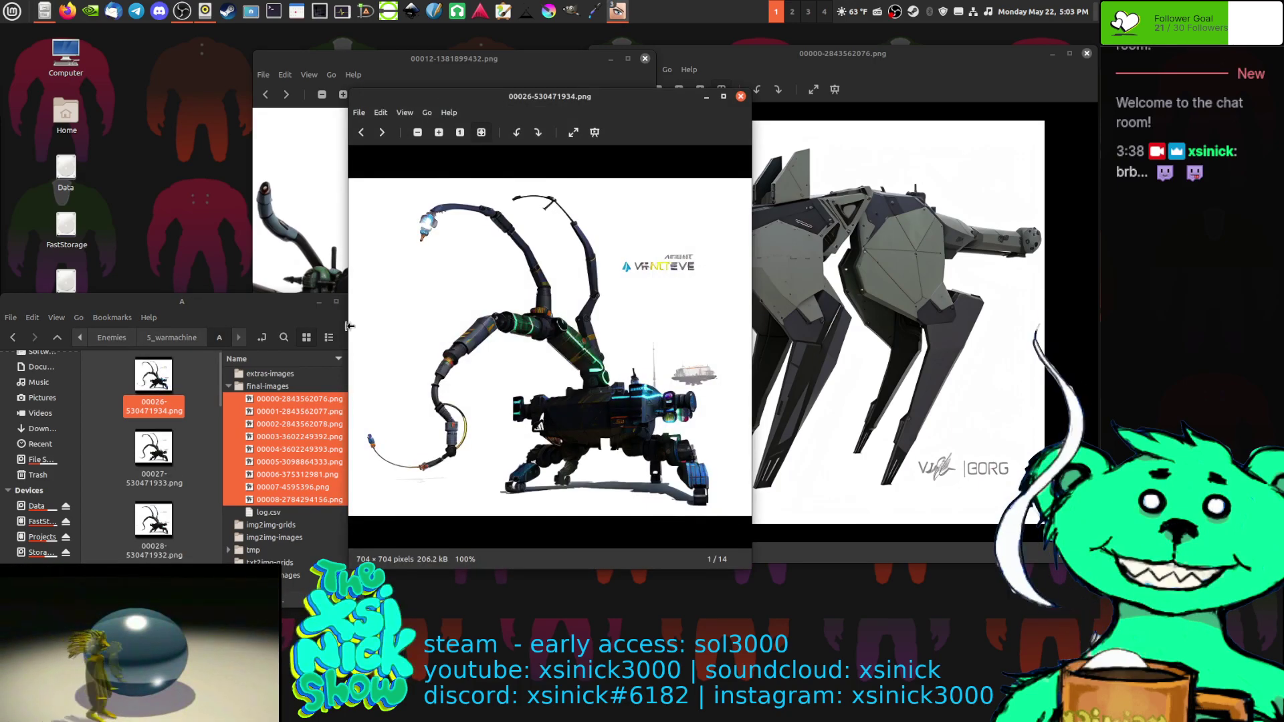
{"action": "left_click_drag", "start_coordinate": [632, 108], "coordinate": [333, 78]}
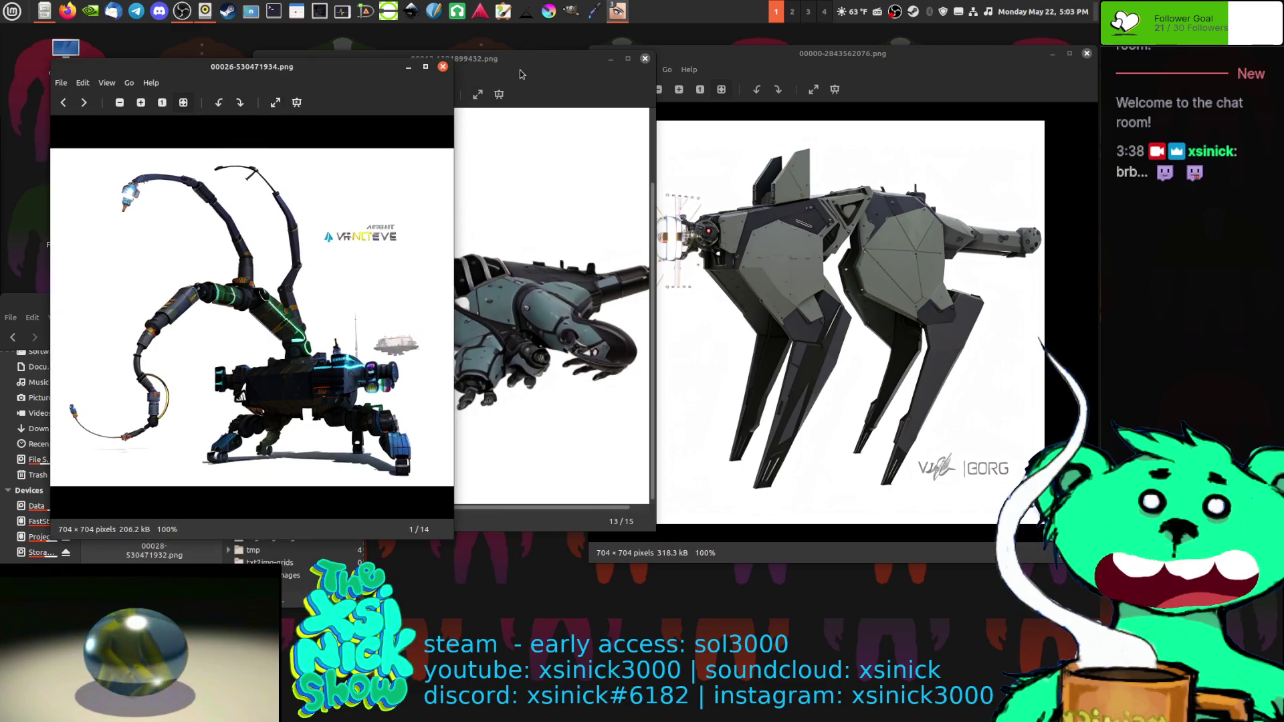
Browse folder A forward to 00030-1039660531.png, 5 of 14, and nudge the viewer
{"action": "left_click", "coordinate": [84, 102]}
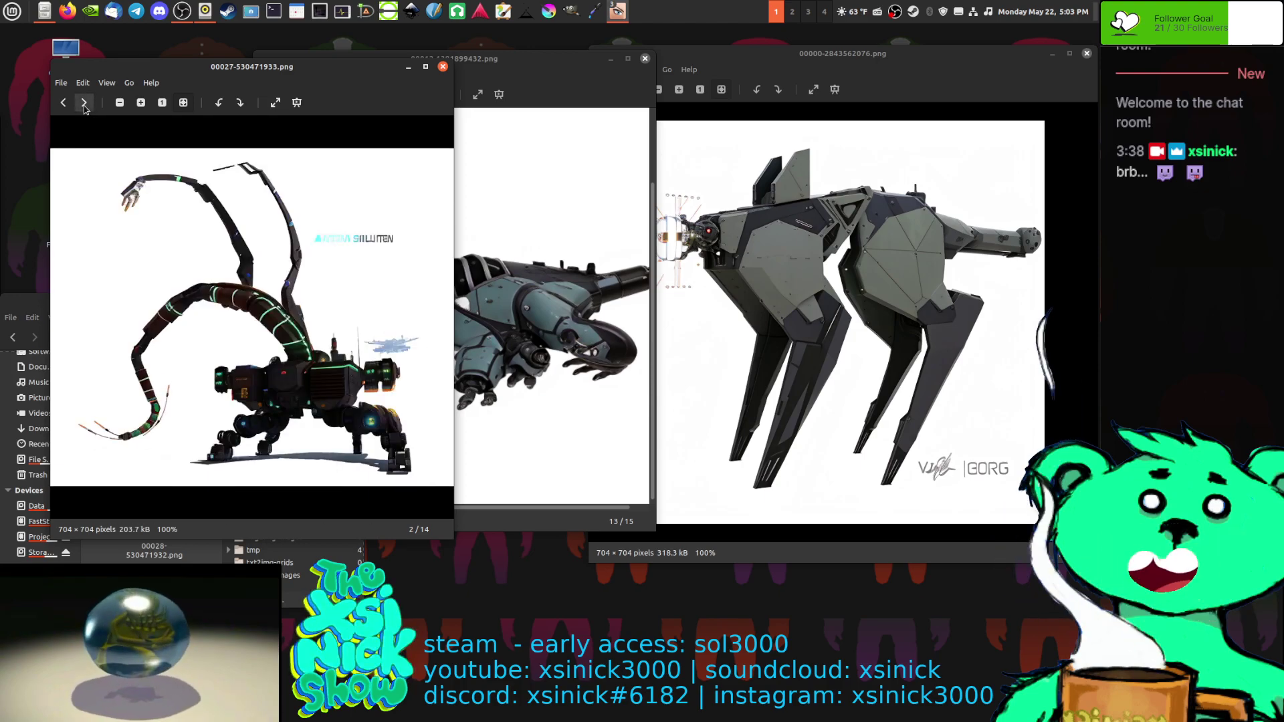
{"action": "left_click", "coordinate": [84, 102]}
{"action": "left_click", "coordinate": [84, 102]}
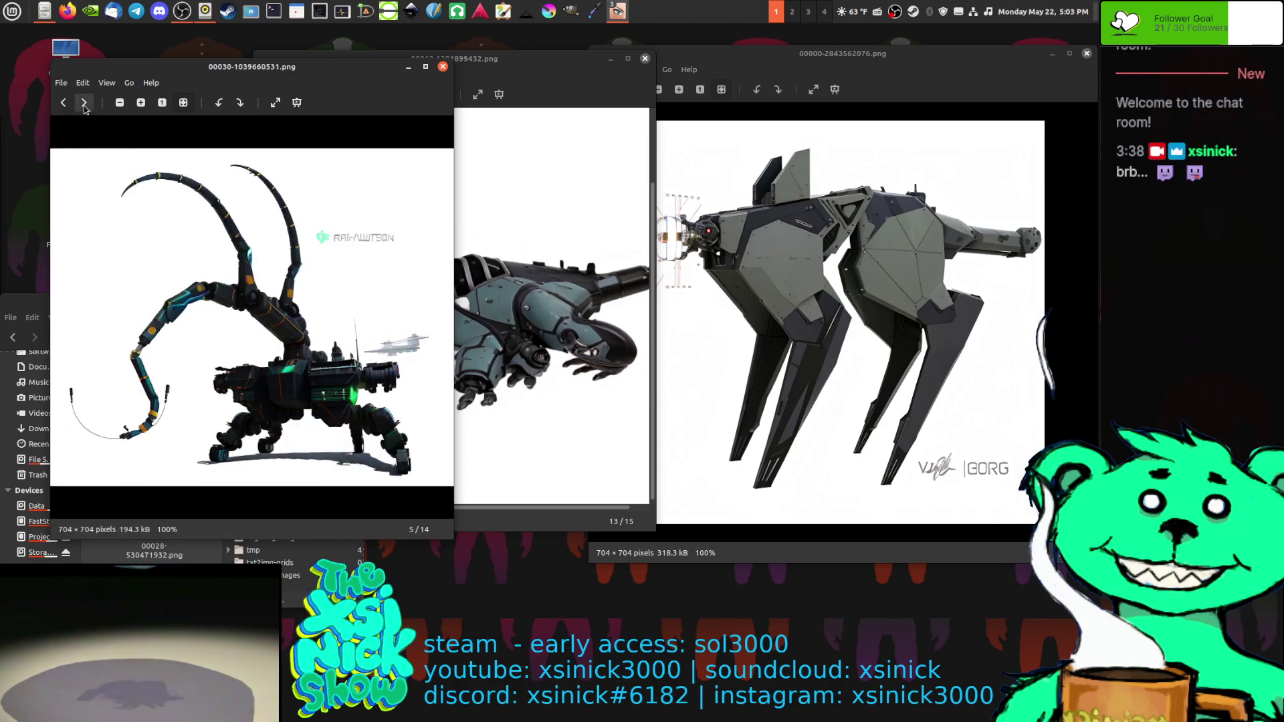
{"action": "left_click_drag", "start_coordinate": [366, 91], "coordinate": [352, 72]}
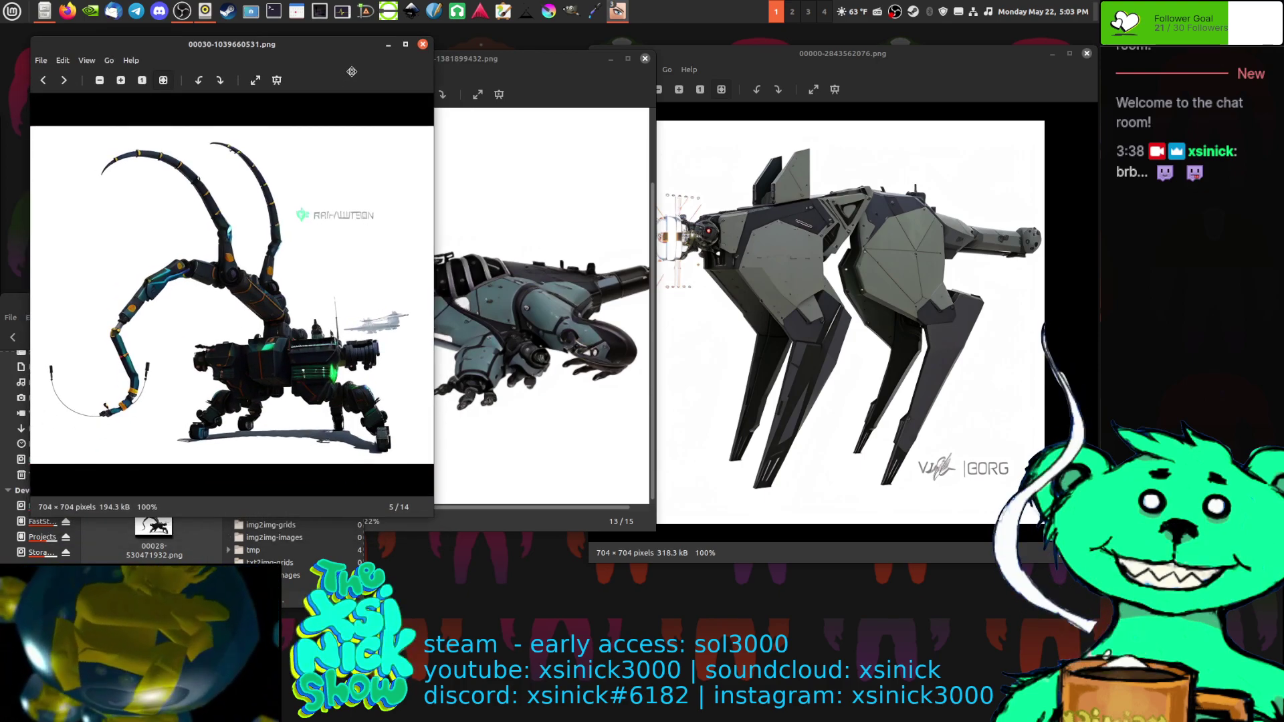